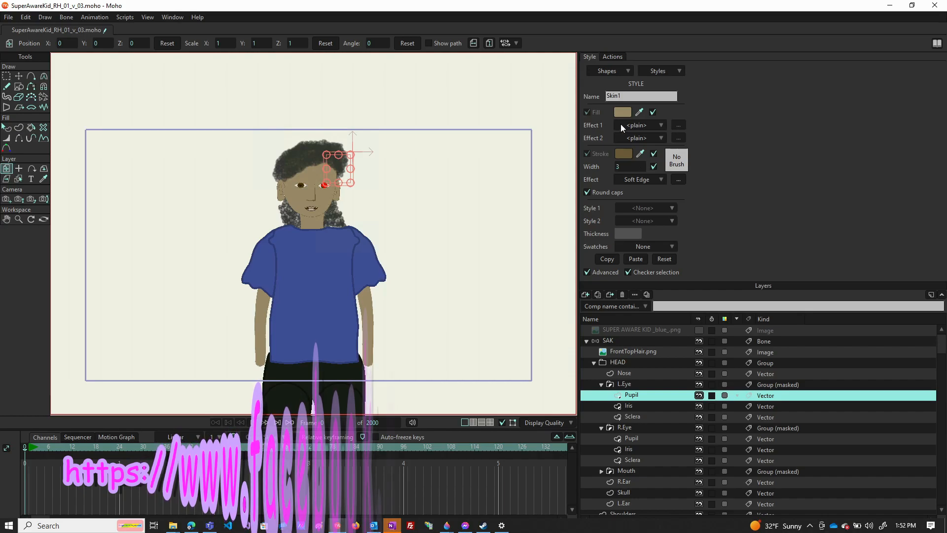
# Step: Set the stroke effect of the Skin1 style and the Teeth style to plain
pyautogui.click(661, 180)
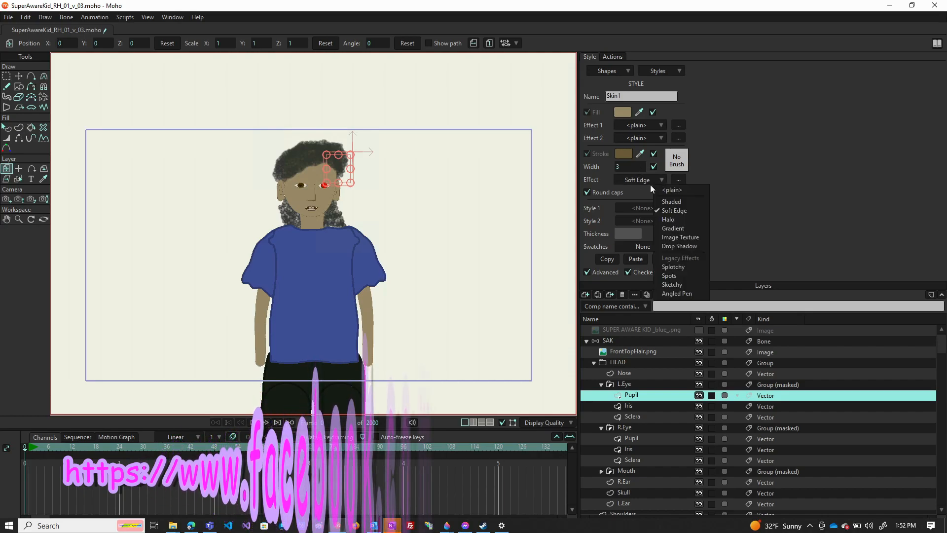
pyautogui.click(670, 190)
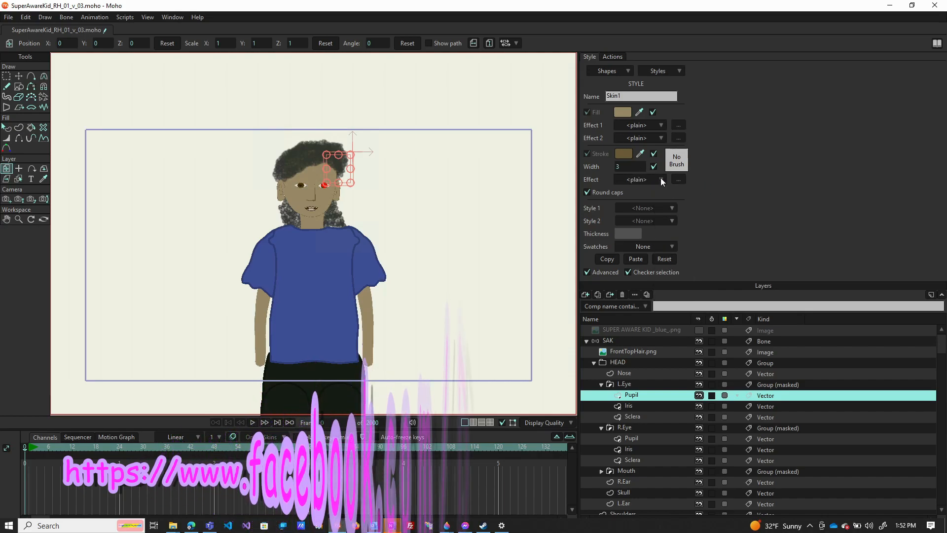
pyautogui.click(656, 71)
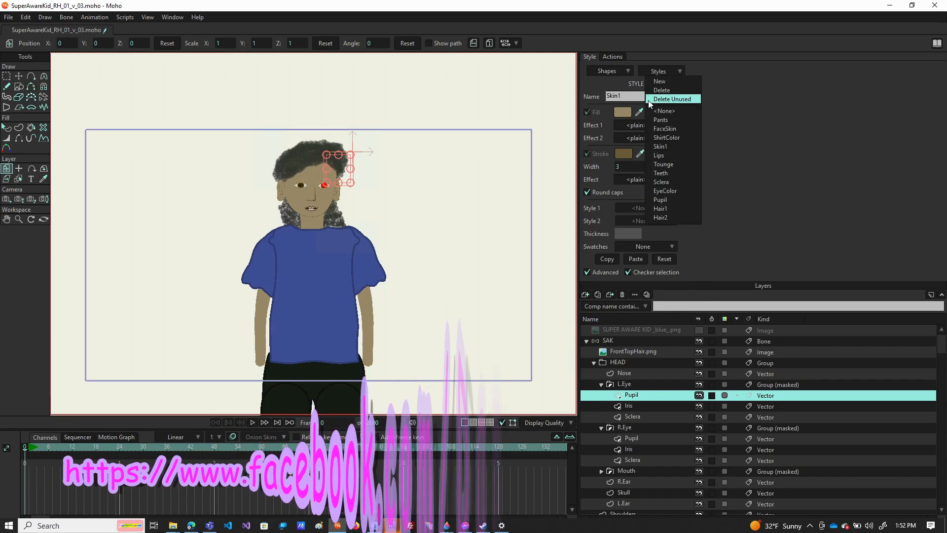
pyautogui.click(660, 172)
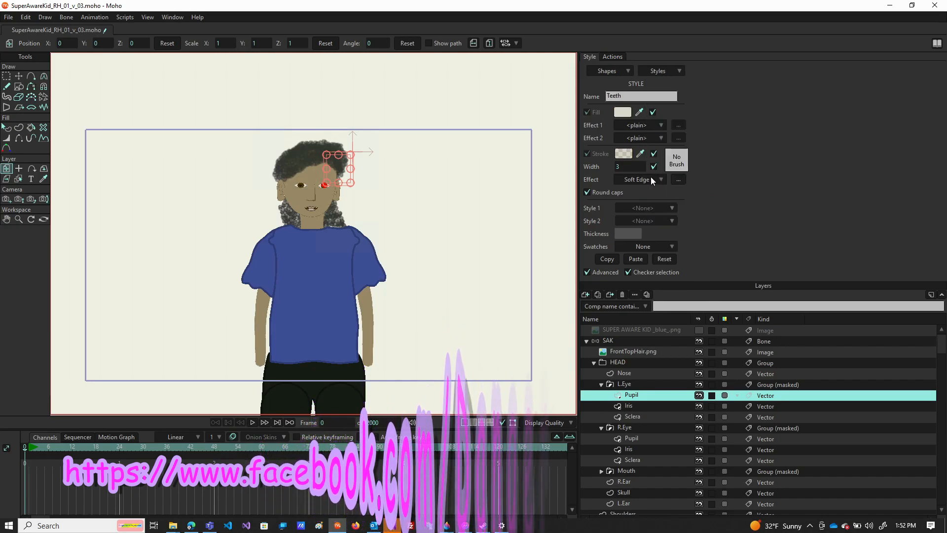
pyautogui.click(650, 179)
pyautogui.click(656, 188)
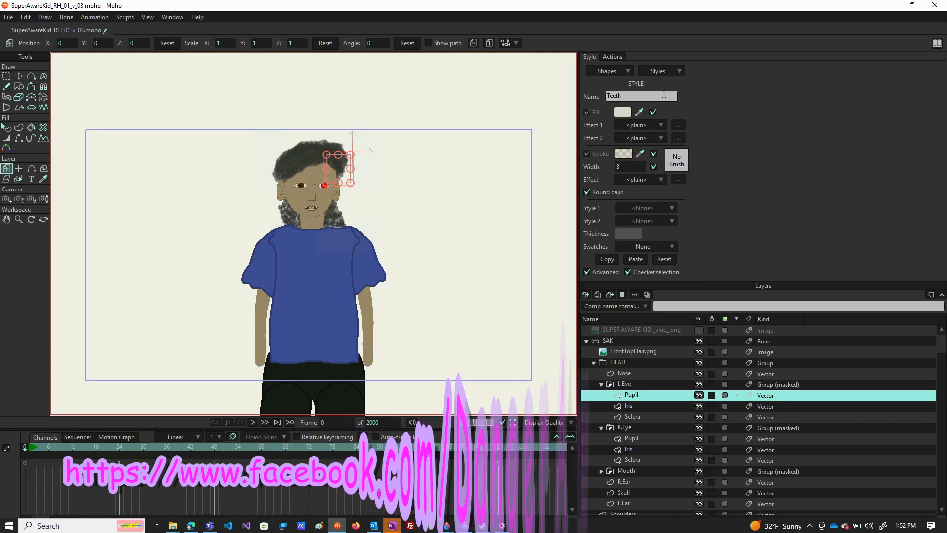
# Step: Set the Pupil style's stroke effect to plain
pyautogui.click(659, 71)
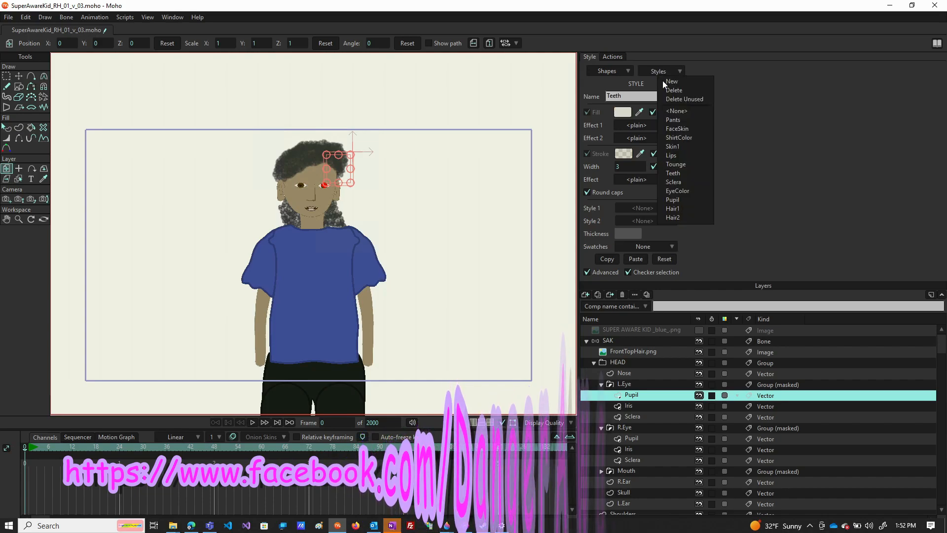
pyautogui.click(668, 200)
pyautogui.click(661, 181)
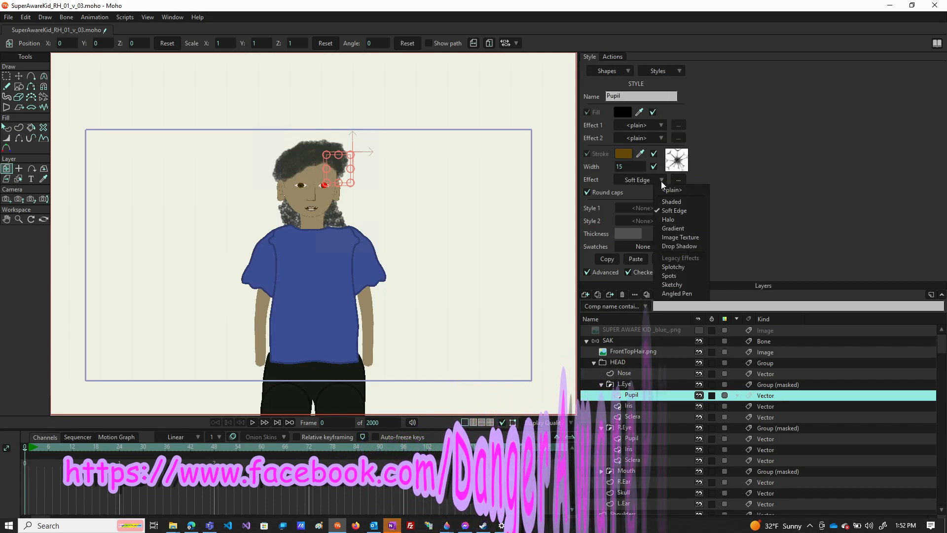
pyautogui.click(668, 192)
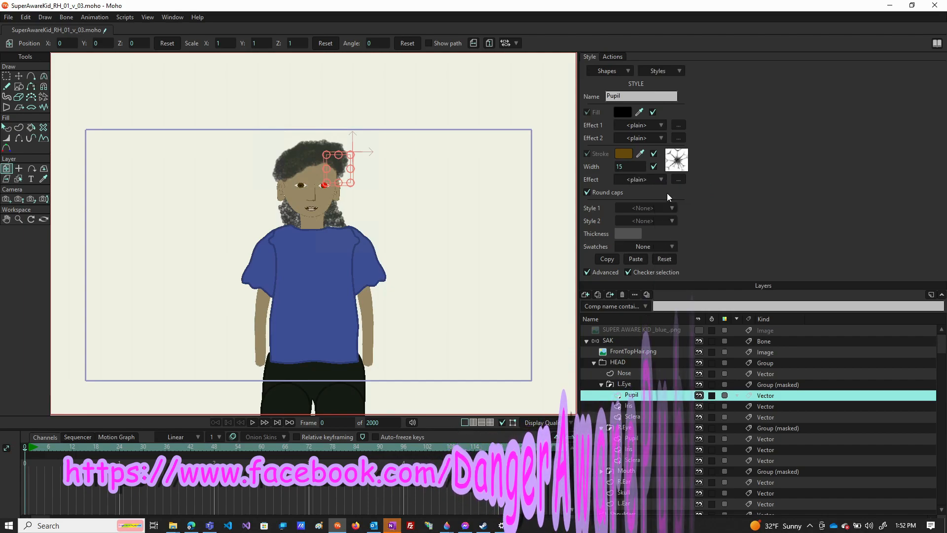
pyautogui.click(665, 70)
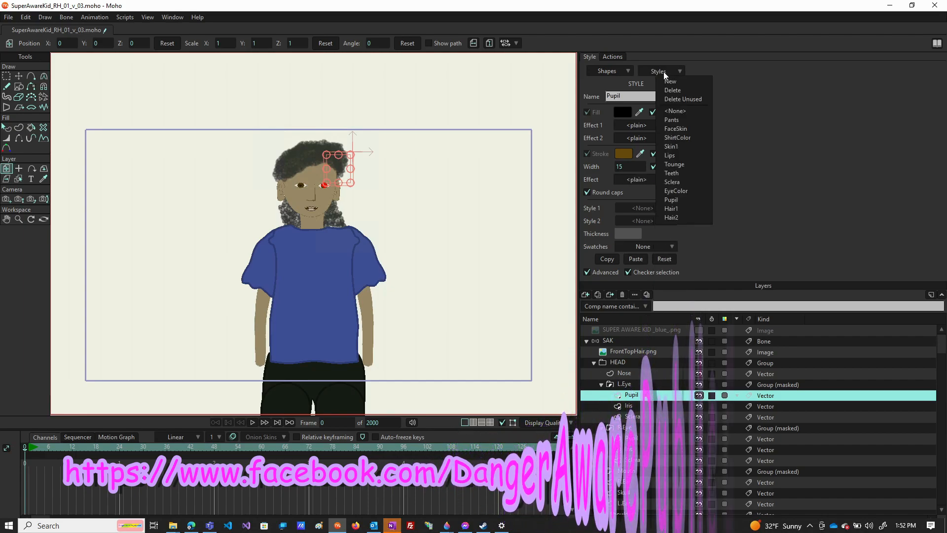
pyautogui.click(669, 200)
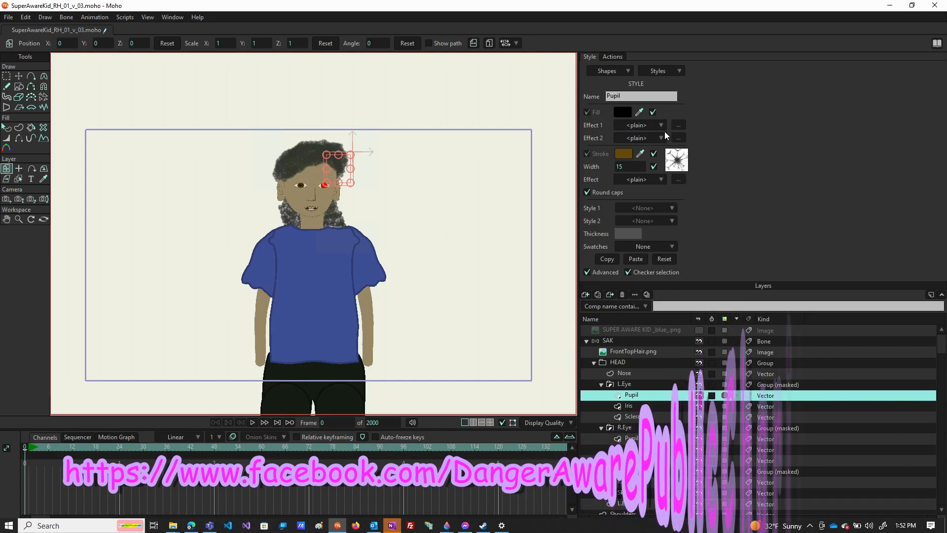
# Step: Remove the soft edge from the Hair1 and Hair2 styles by setting their stroke effects to plain
pyautogui.click(661, 71)
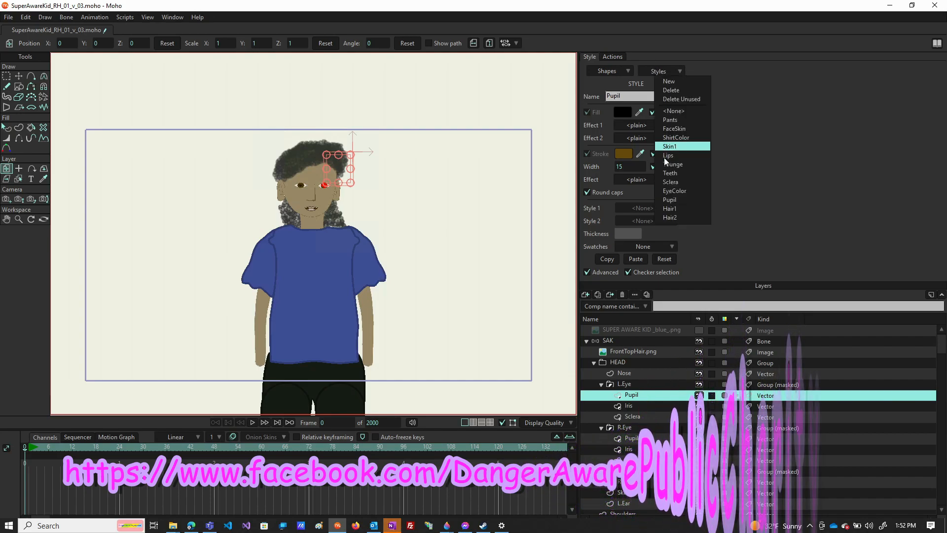
pyautogui.click(669, 211)
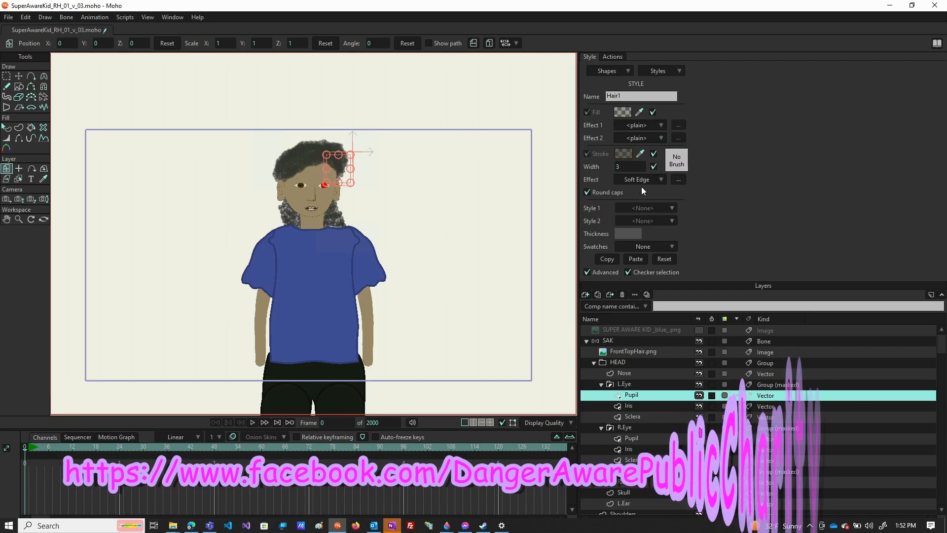
pyautogui.click(642, 181)
pyautogui.click(652, 192)
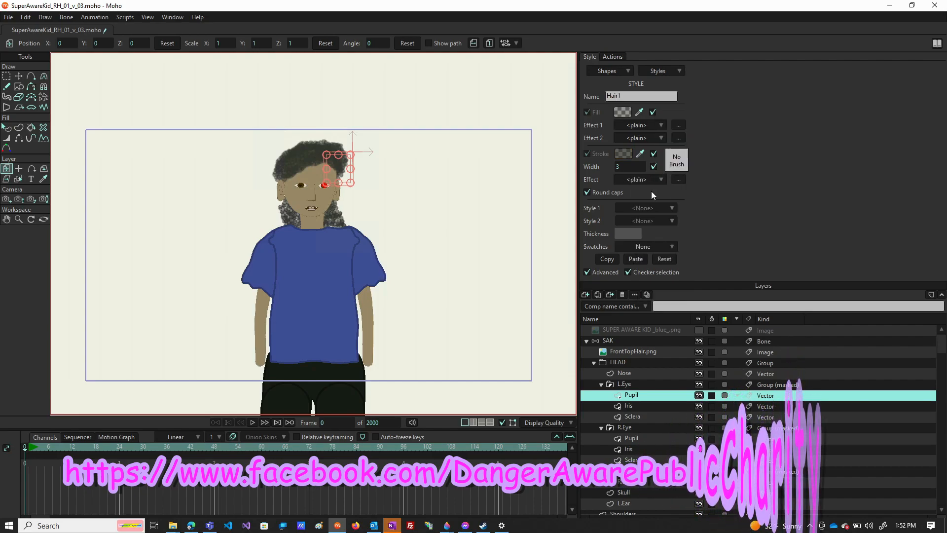
pyautogui.click(660, 71)
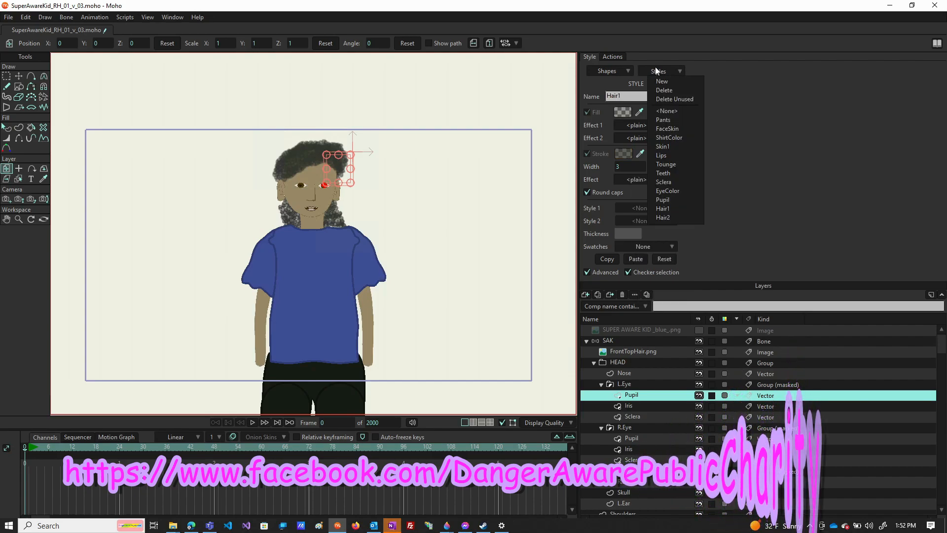
pyautogui.click(667, 218)
pyautogui.click(644, 178)
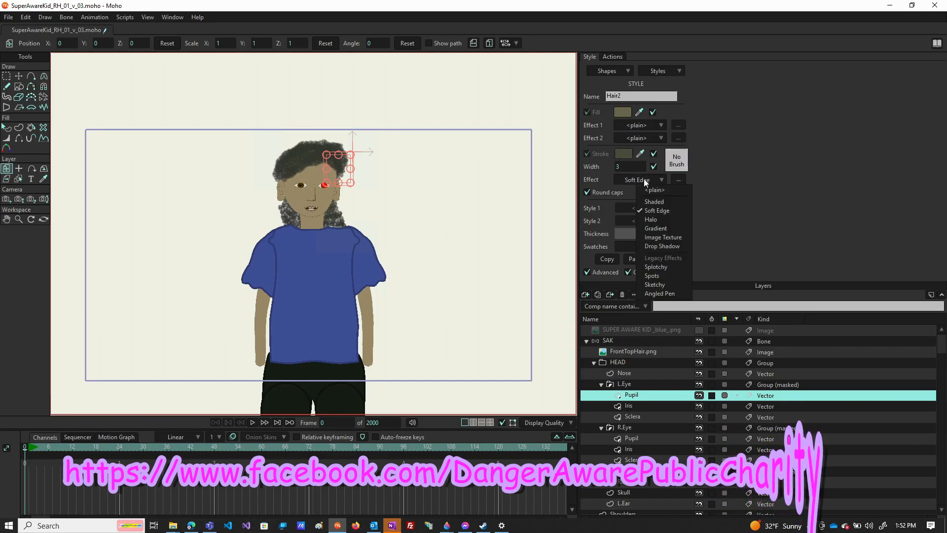
pyautogui.click(657, 191)
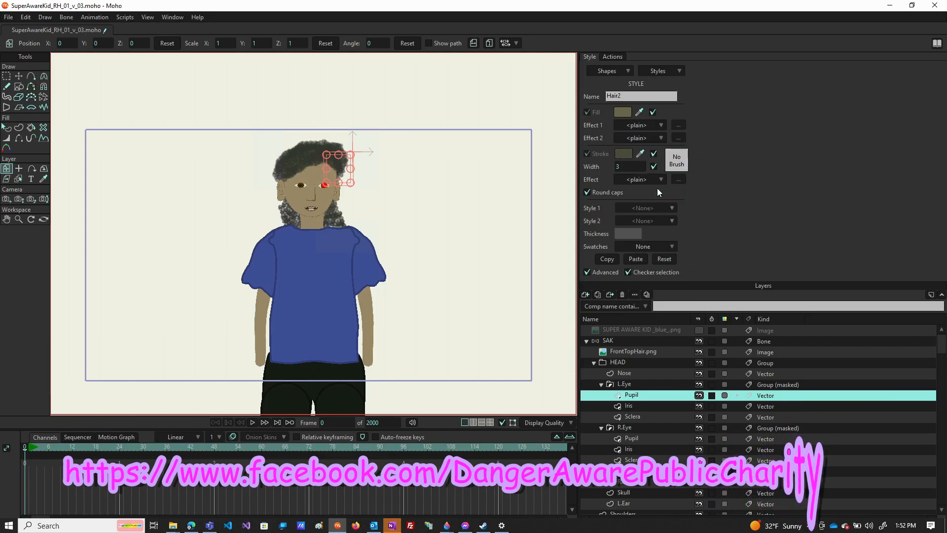
# Step: Switch the stroke effect of the Lips and Tounge styles from Soft Edge to plain
pyautogui.click(651, 71)
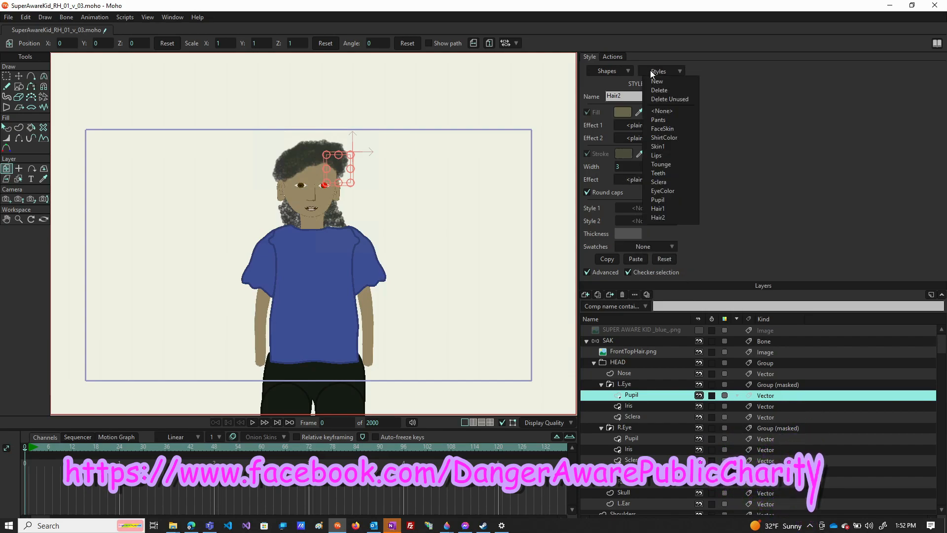
pyautogui.click(659, 156)
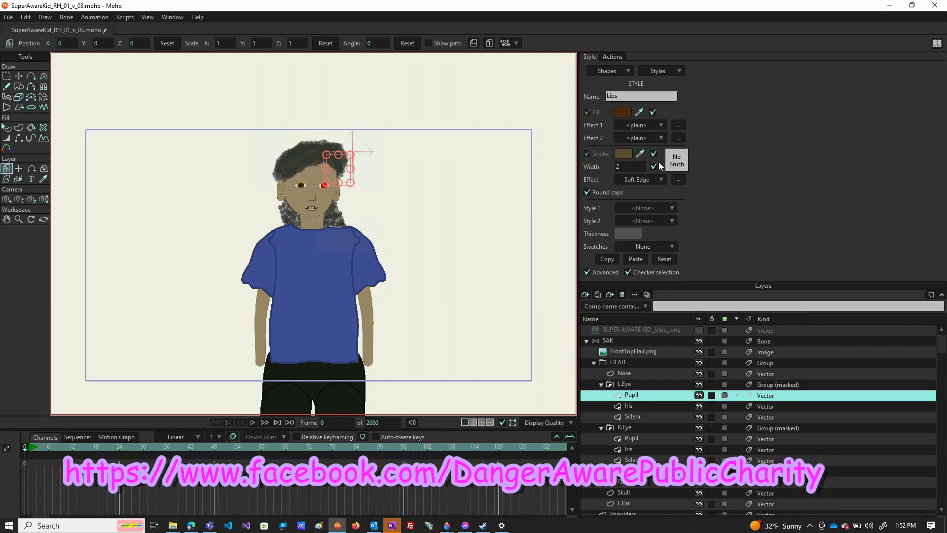
pyautogui.click(658, 176)
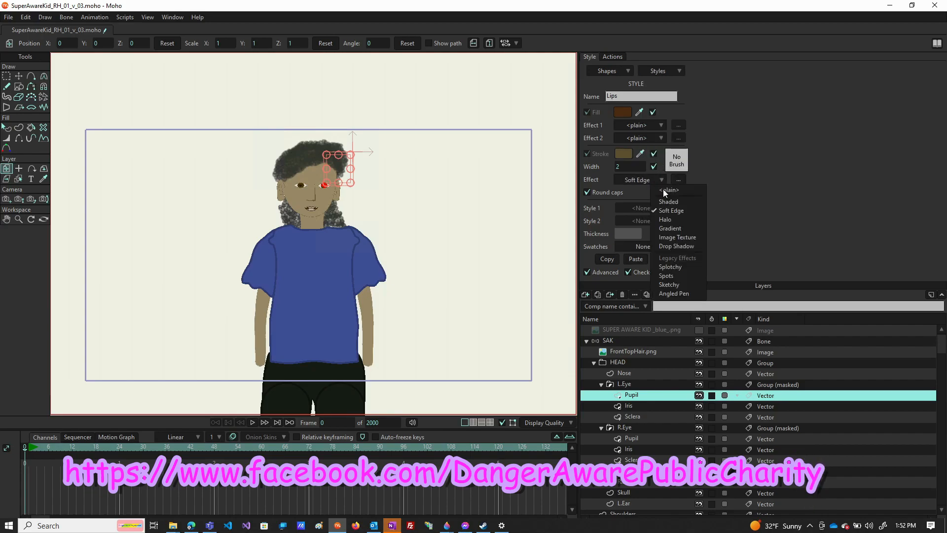
pyautogui.click(664, 191)
pyautogui.click(661, 72)
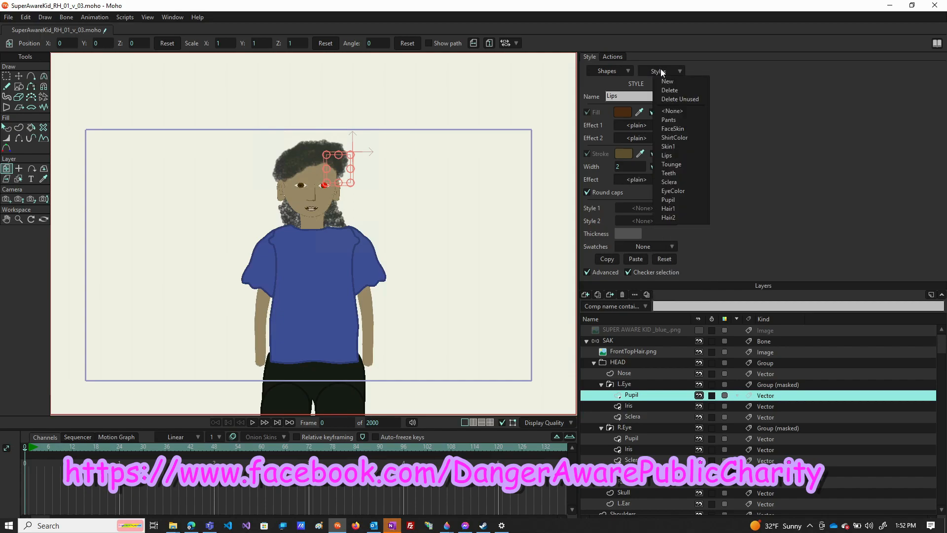
pyautogui.click(667, 164)
pyautogui.click(651, 180)
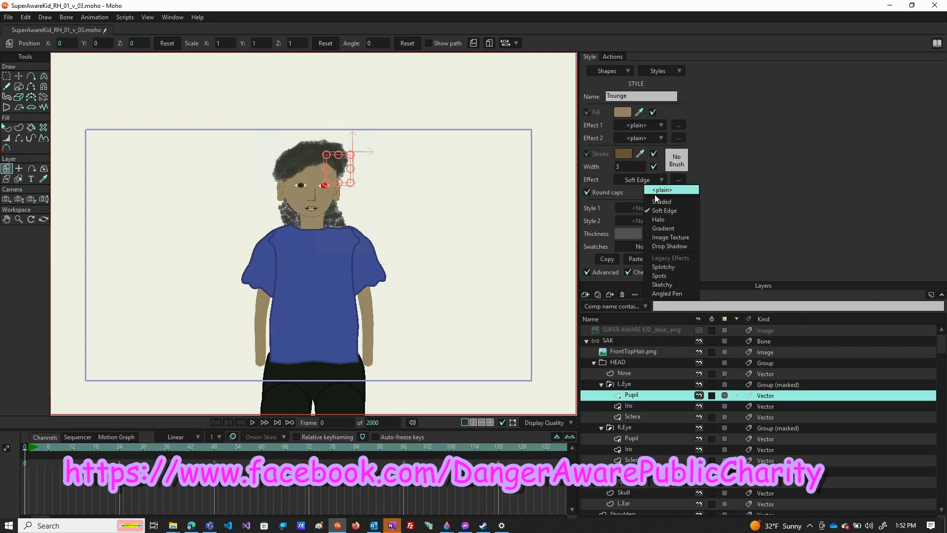
pyautogui.click(664, 191)
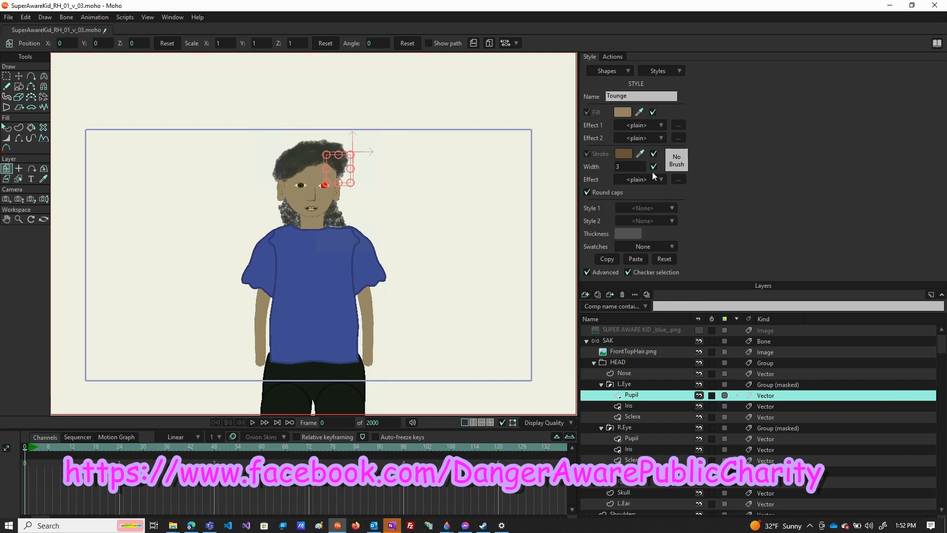
# Step: Check the Teeth style's stroke effect, and render the current frame to examine the character's face, hair and shirt outlines
pyautogui.click(661, 71)
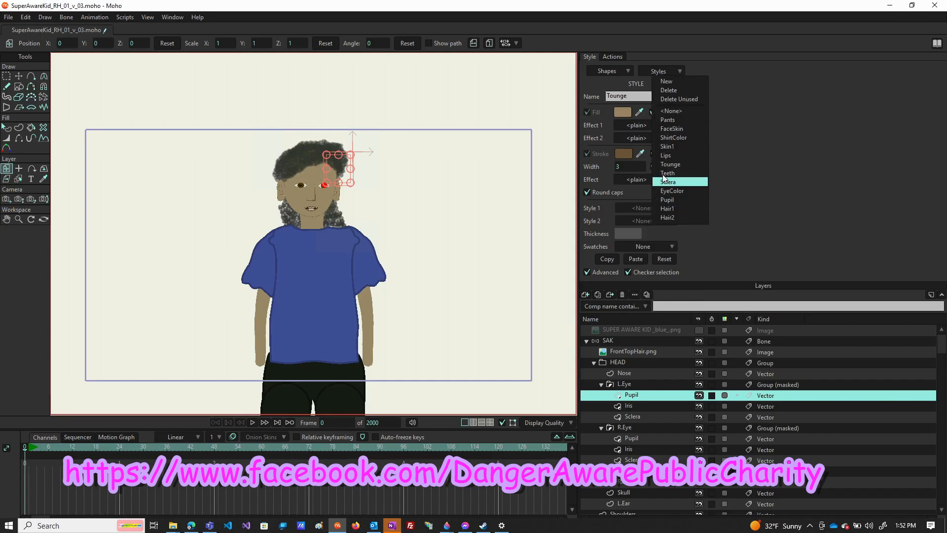
pyautogui.click(663, 174)
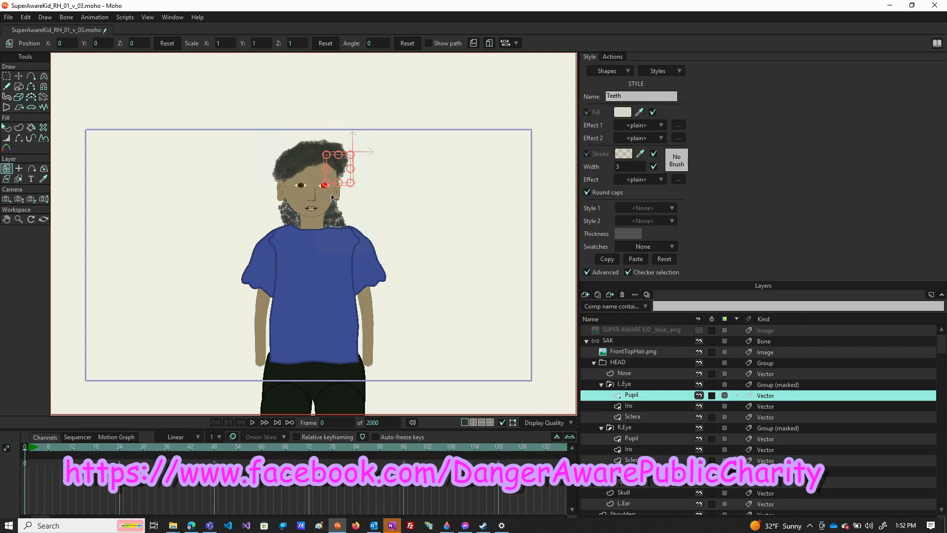
pyautogui.hotkey('ctrl', 'r')
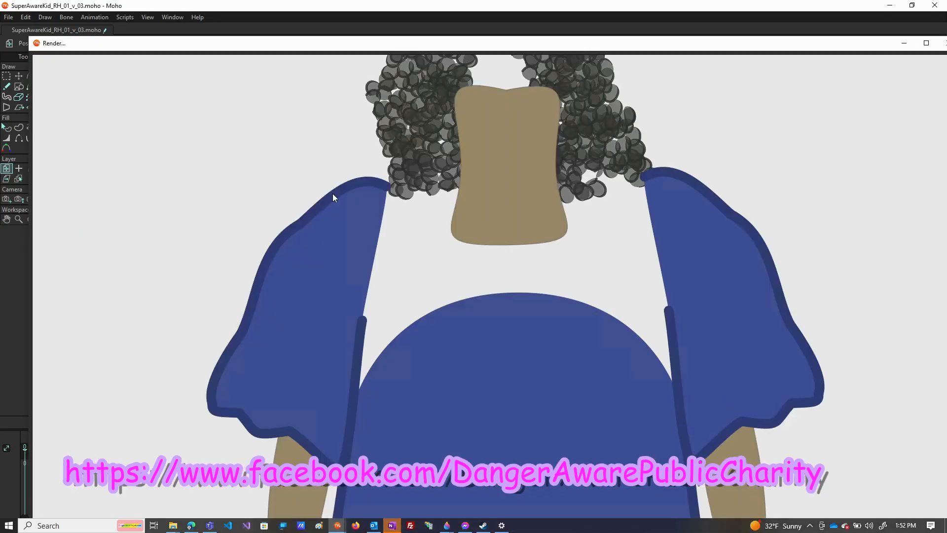
pyautogui.scroll(-4, 333, 193)
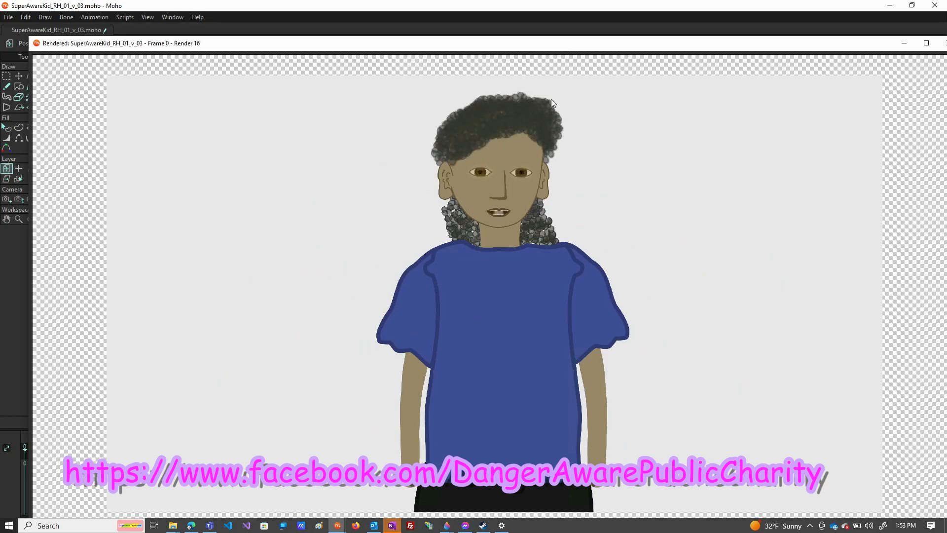
pyautogui.scroll(4, 552, 100)
pyautogui.scroll(-4, 519, 147)
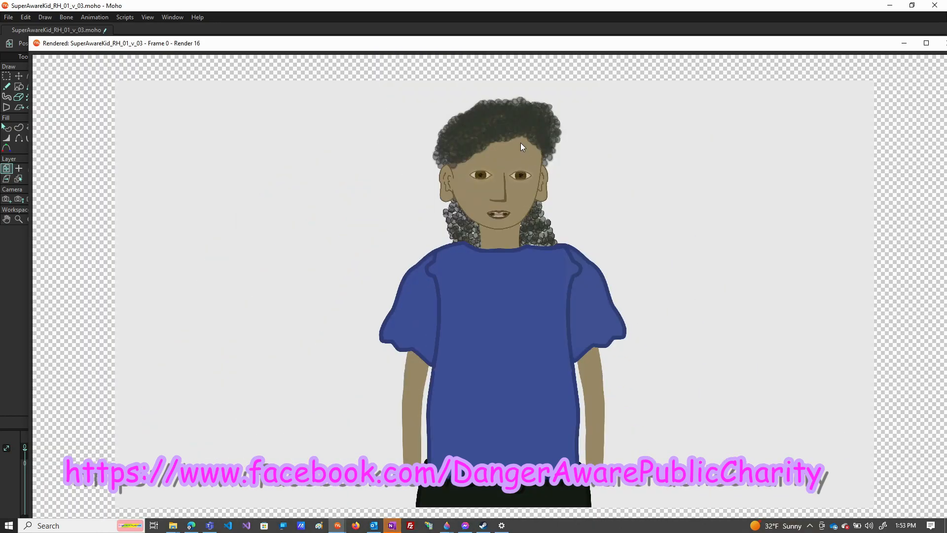
pyautogui.scroll(2, 522, 137)
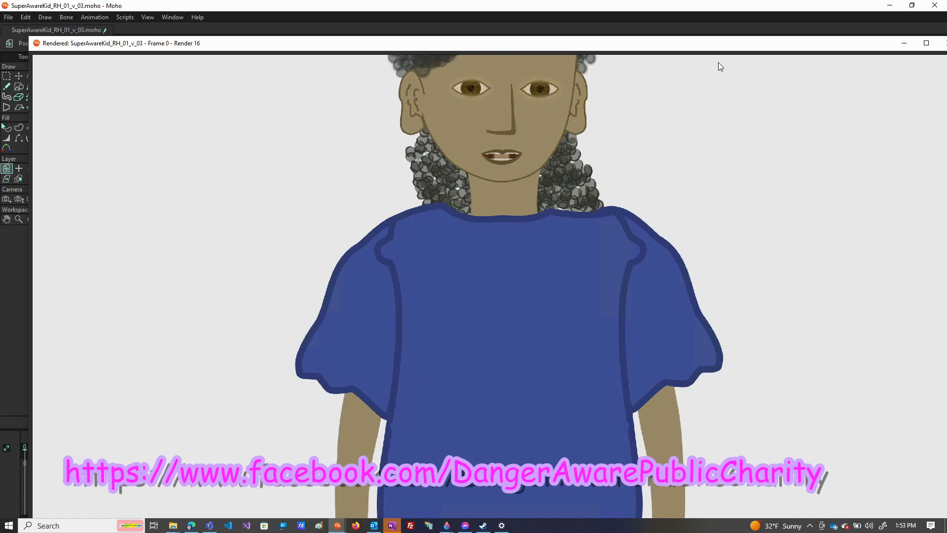
pyautogui.click(941, 45)
# Step: Set the stroke effect of the Sclera style to plain
pyautogui.click(652, 71)
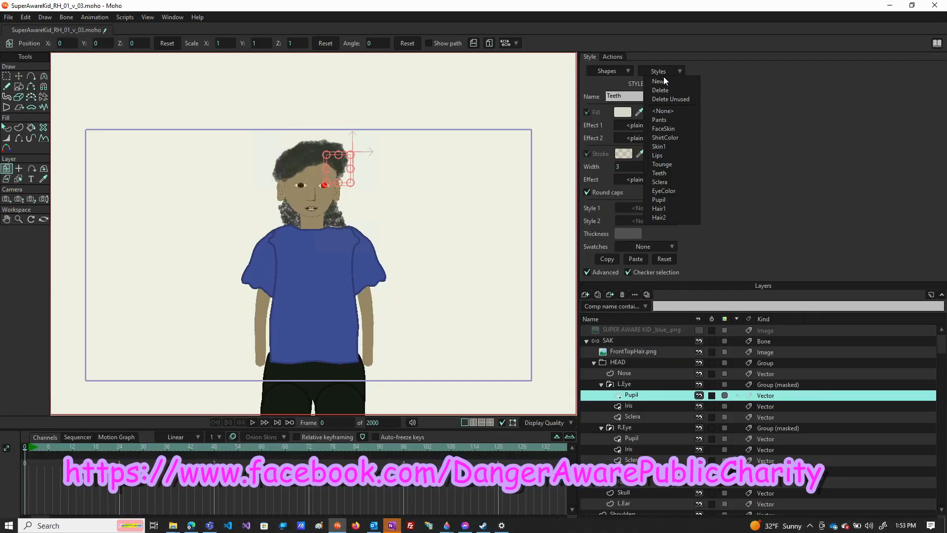
pyautogui.click(666, 181)
pyautogui.click(642, 180)
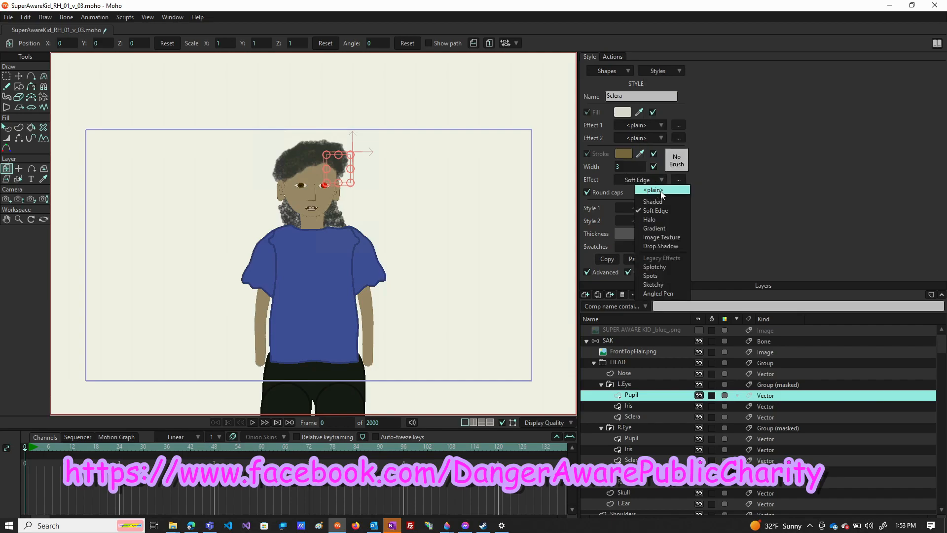
pyautogui.click(661, 192)
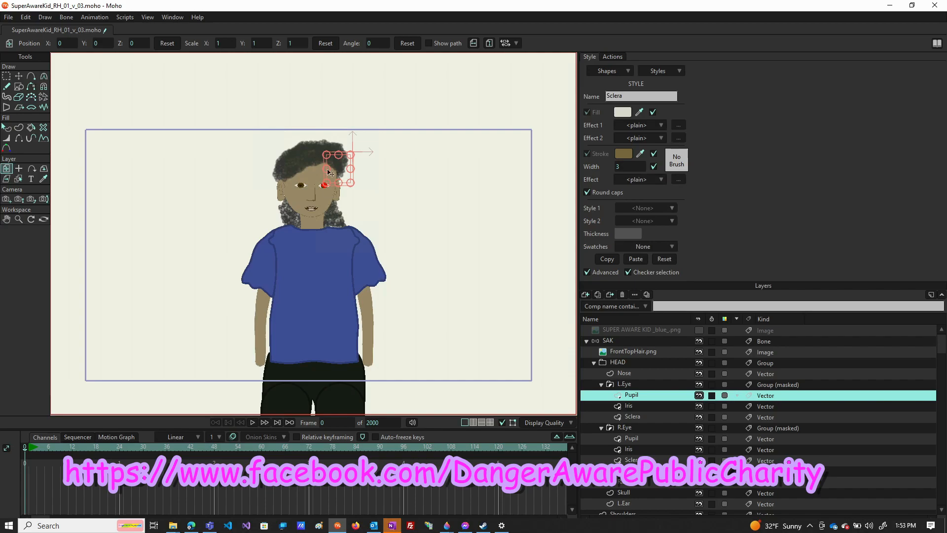
# Step: Render the current frame again and examine the character's eyes and overall outlines, closing the render when done
pyautogui.scroll(2, 315, 163)
pyautogui.scroll(1, 316, 163)
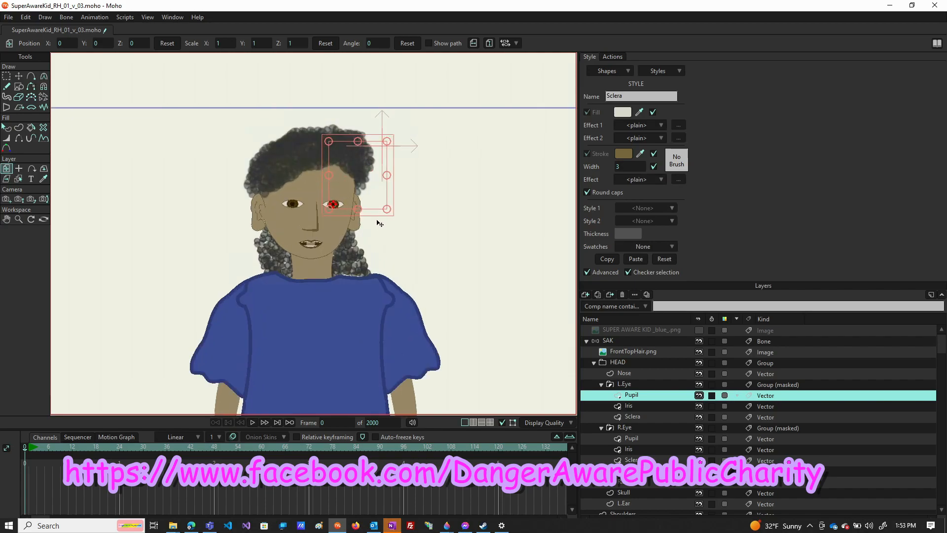
pyautogui.hotkey('ctrl', 'r')
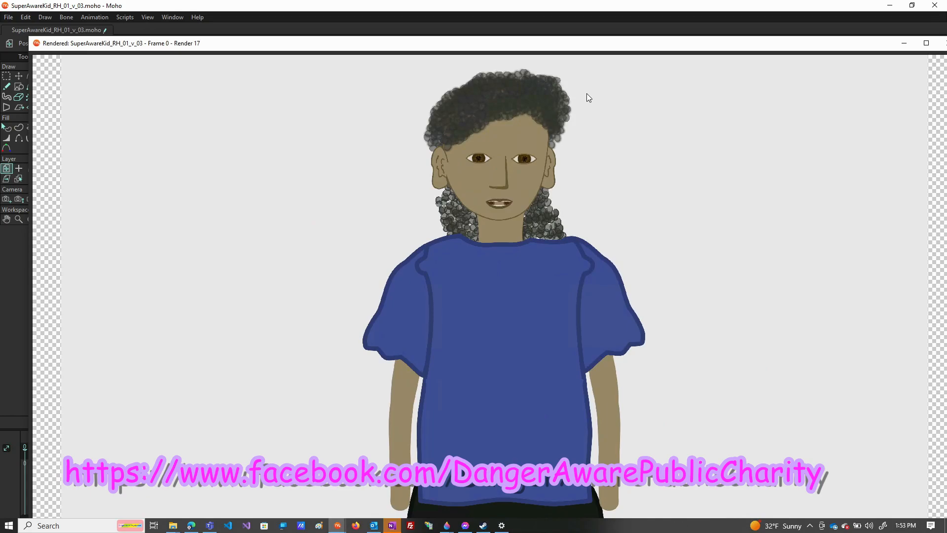
pyautogui.scroll(-3, 587, 97)
pyautogui.scroll(1, 572, 97)
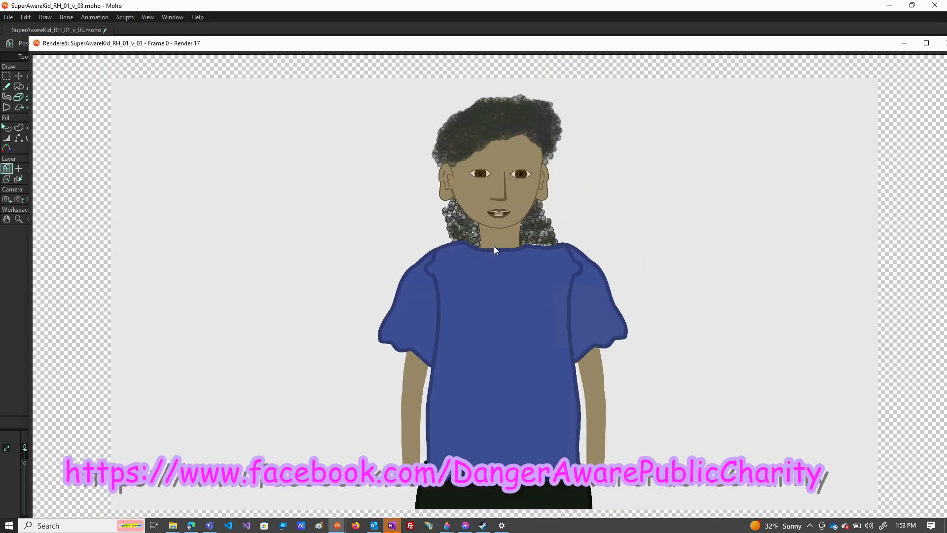
pyautogui.click(943, 44)
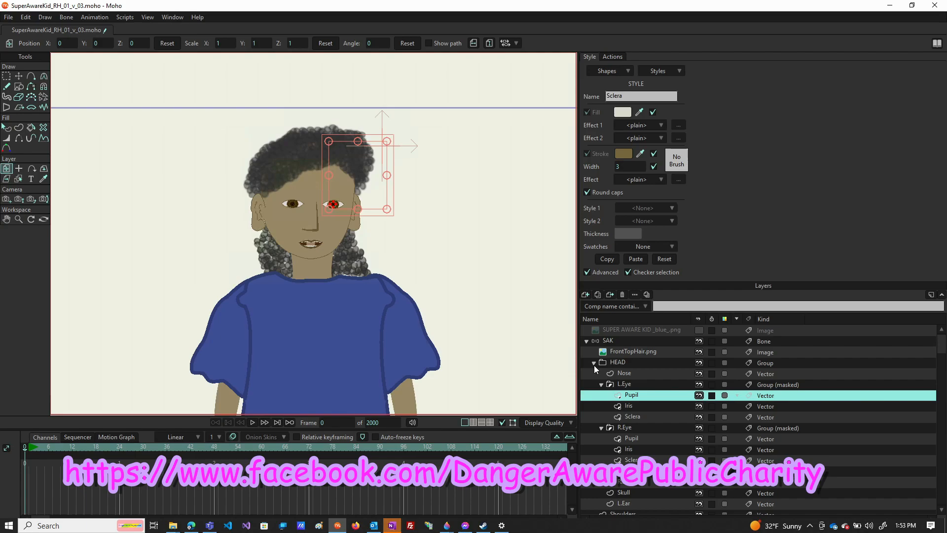
# Step: Set the HEAD group's blur radius to 3 and render the current frame to check the softened face
pyautogui.click(644, 362)
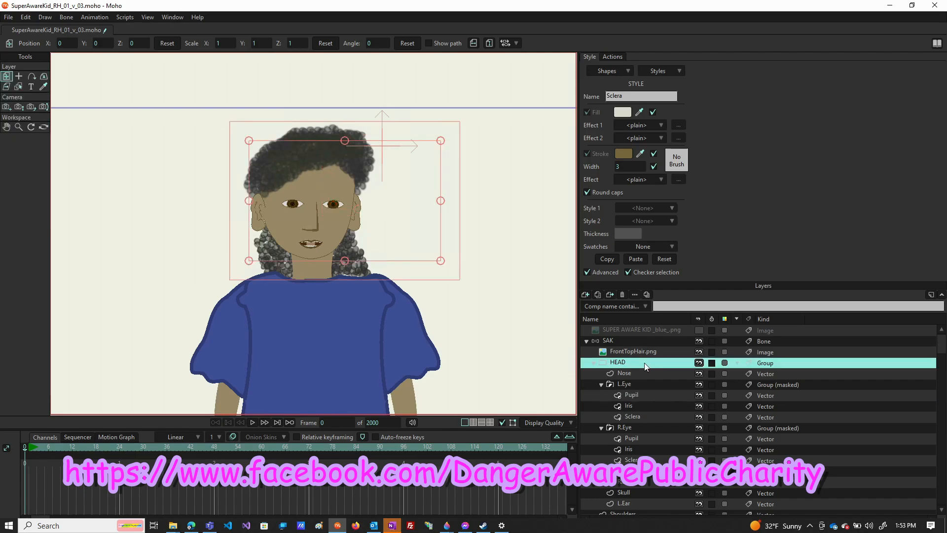
pyautogui.doubleClick(644, 362)
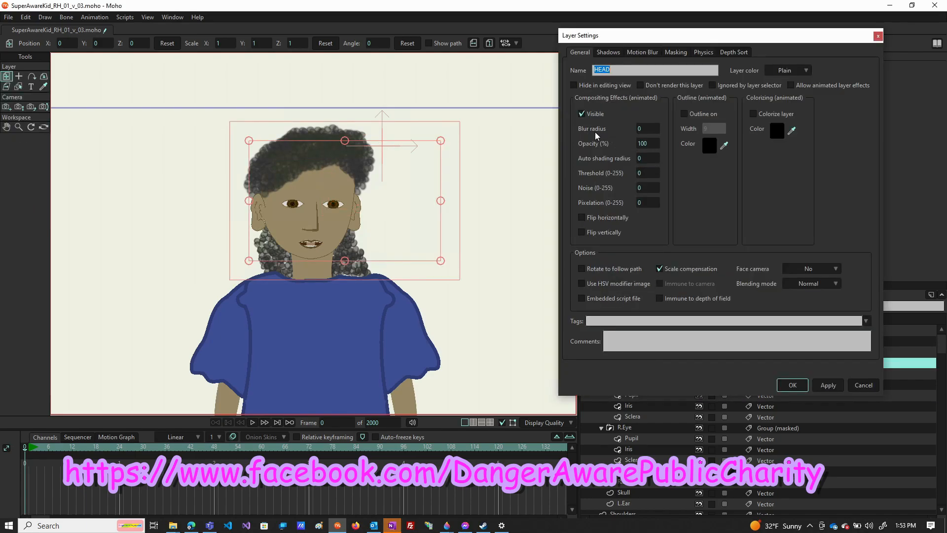
pyautogui.click(644, 129)
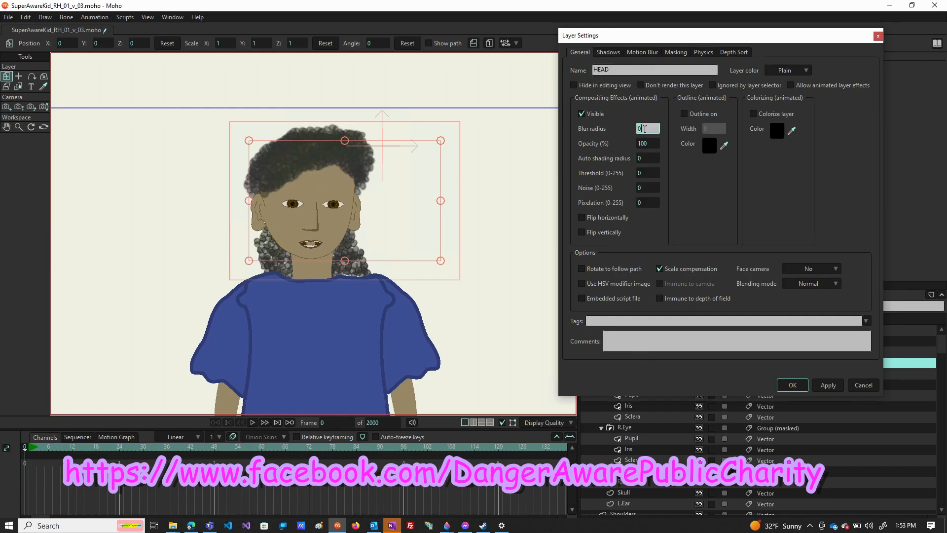
pyautogui.write('3')
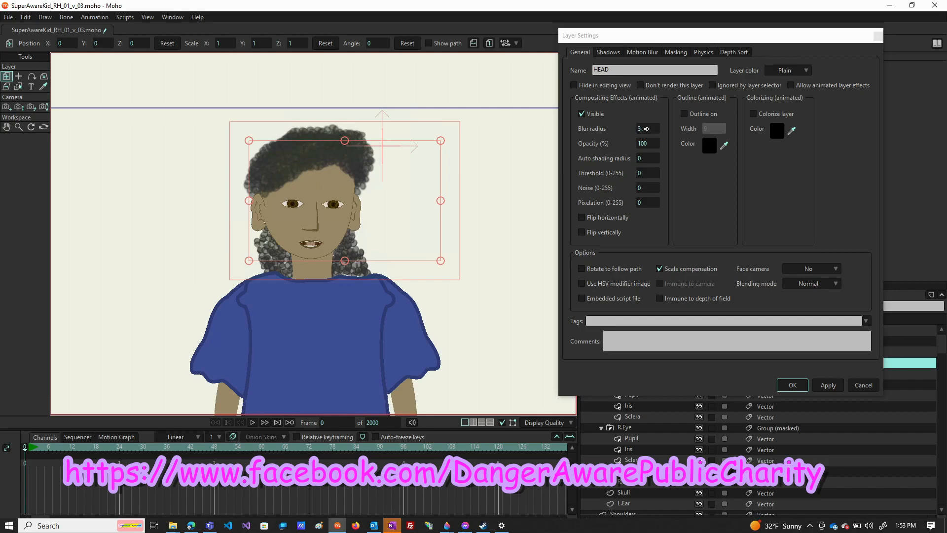
pyautogui.press('Return')
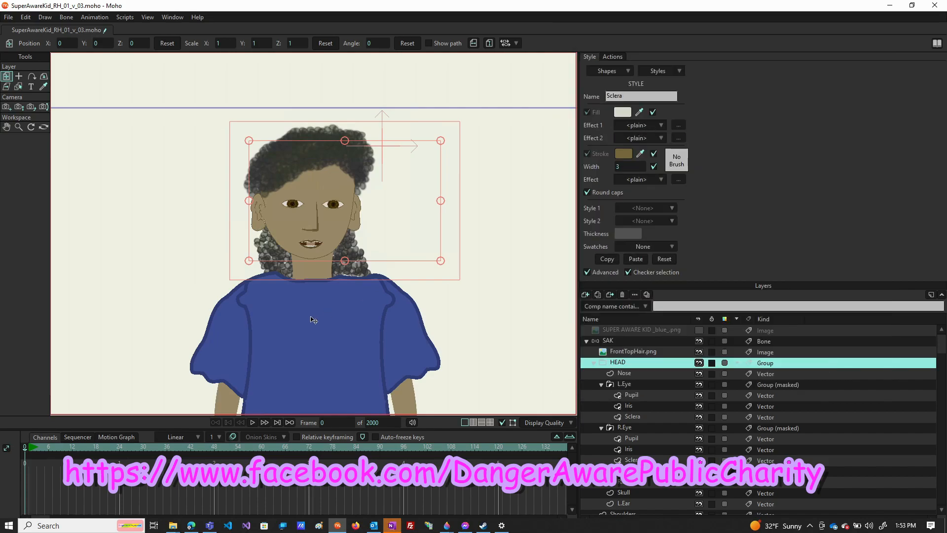
pyautogui.hotkey('ctrl', 'r')
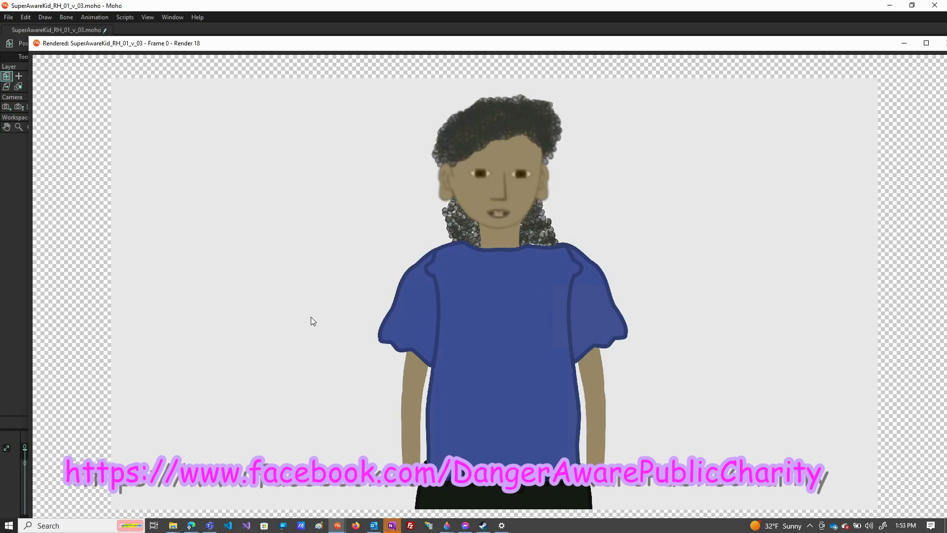
pyautogui.click(942, 45)
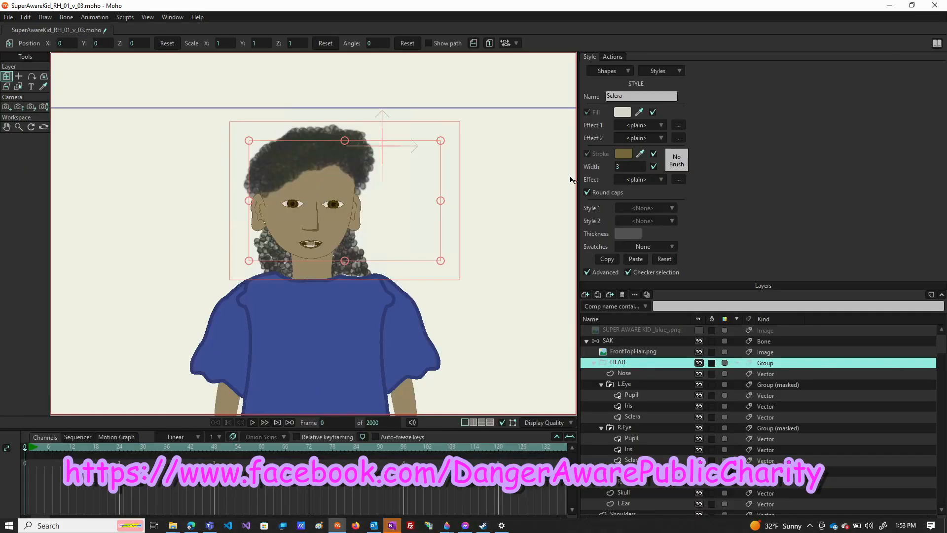
# Step: Set the Sclera style's stroke width to 8 and render the current frame to check the eyes
pyautogui.click(627, 168)
pyautogui.press('Return')
pyautogui.hotkey('ctrl', 'r')
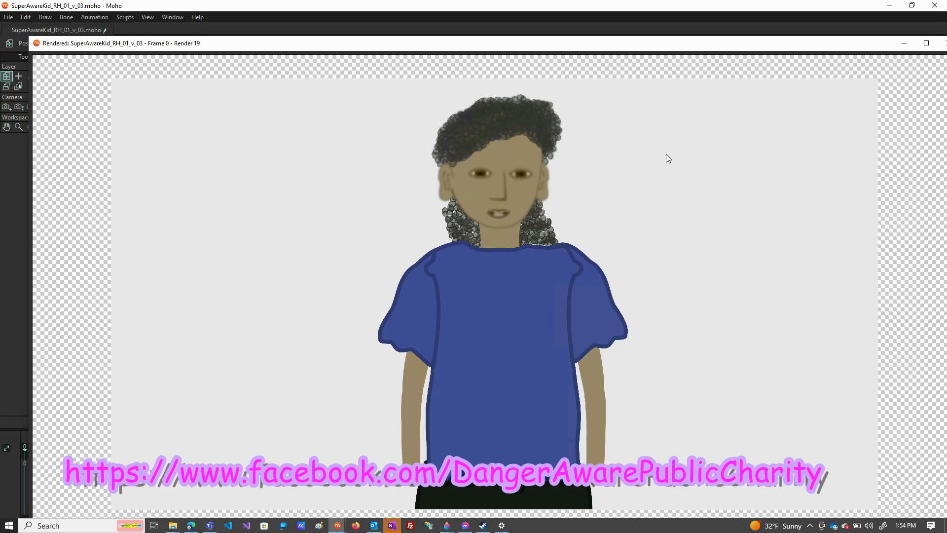
pyautogui.click(942, 43)
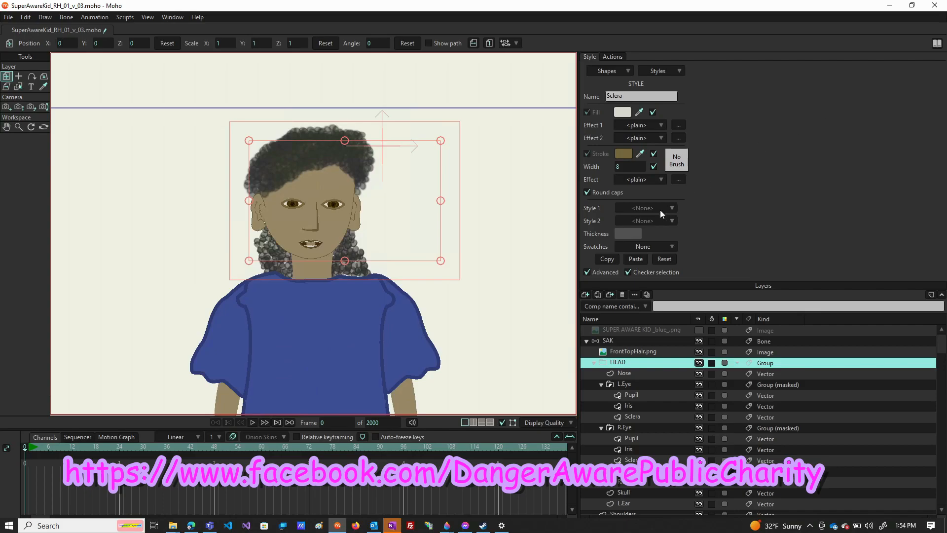
# Step: Try another stroke width for the Sclera style, and undo the recent width, head blur and style changes
pyautogui.click(626, 168)
pyautogui.press('Return')
pyautogui.click(628, 168)
pyautogui.hotkey('ctrl', 'z')
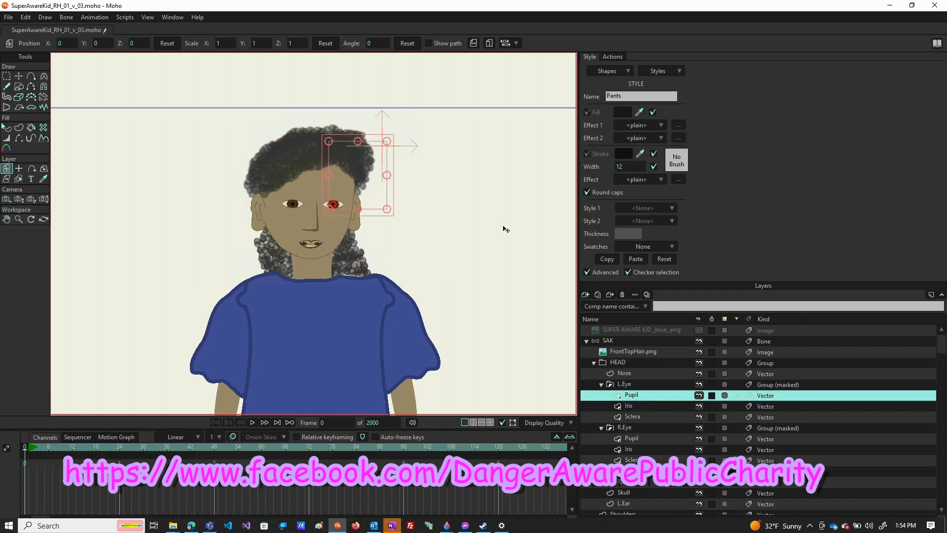
# Step: Switch the stroke effect of the Tounge style from Soft Edge back to plain
pyautogui.click(653, 73)
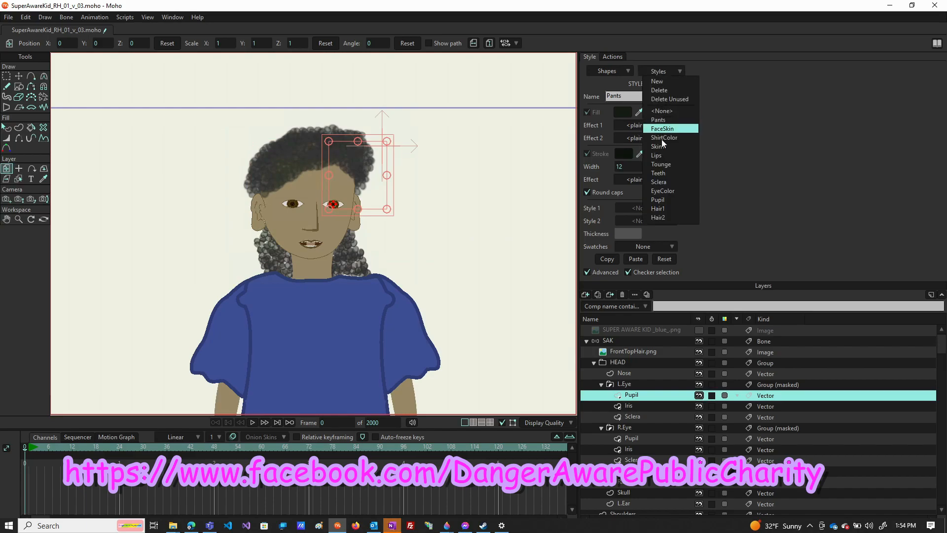
pyautogui.click(661, 167)
pyautogui.click(652, 179)
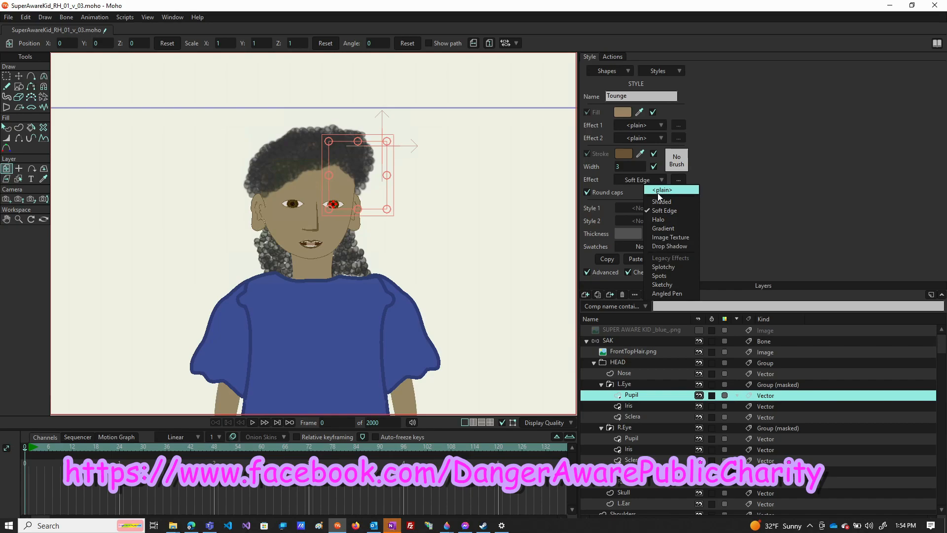
pyautogui.click(658, 192)
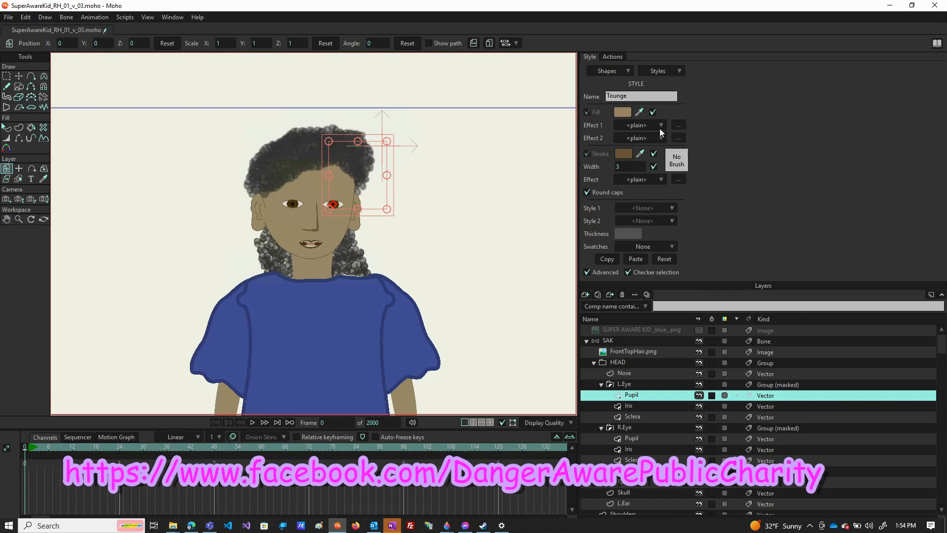
pyautogui.click(661, 73)
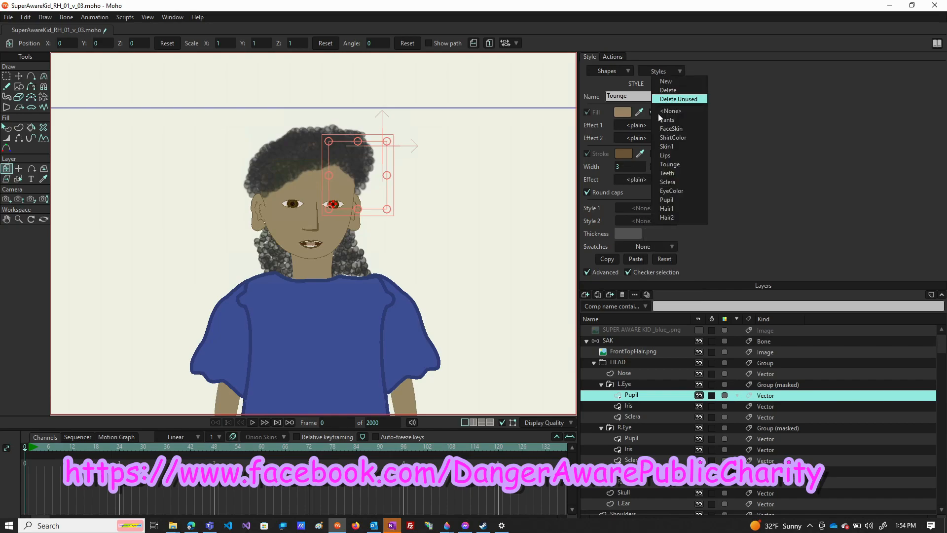
pyautogui.click(668, 165)
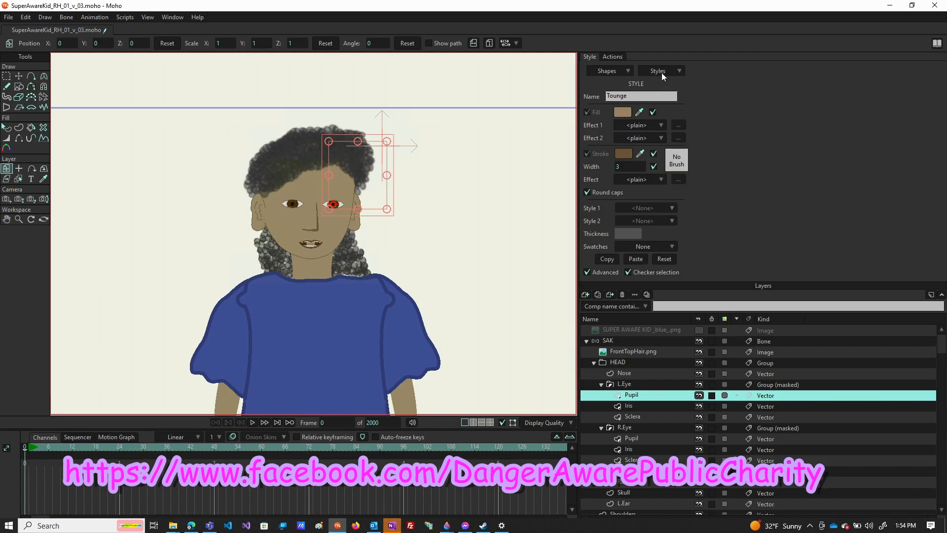
# Step: Check the Lips style's stroke effect, and switch the Sclera style's stroke effect from Soft Edge to plain
pyautogui.click(662, 74)
pyautogui.click(672, 156)
pyautogui.click(659, 71)
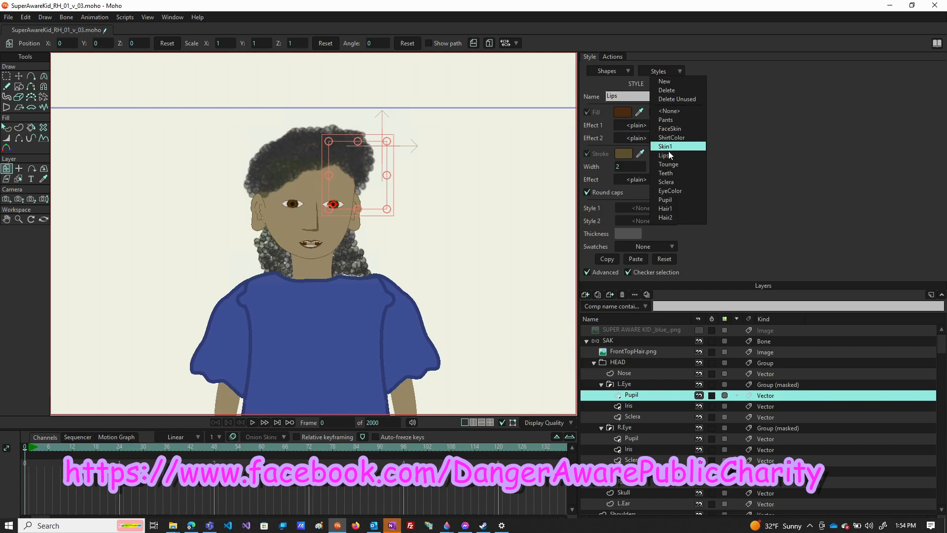
pyautogui.click(669, 182)
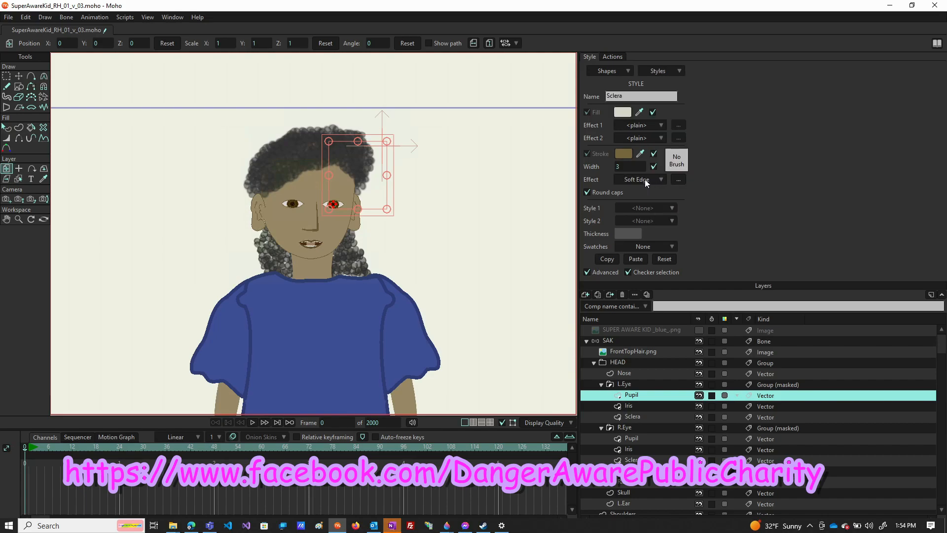
pyautogui.click(644, 179)
pyautogui.click(651, 192)
# Step: Check the blur settings of the left eye's Pupil layer and the HEAD group, and render the current frame to examine the outlines
pyautogui.doubleClick(634, 397)
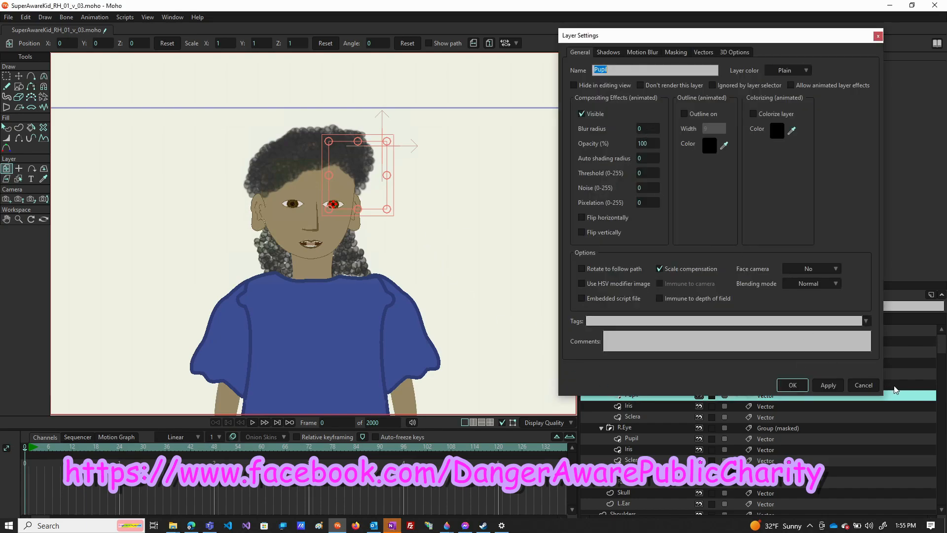
pyautogui.click(857, 389)
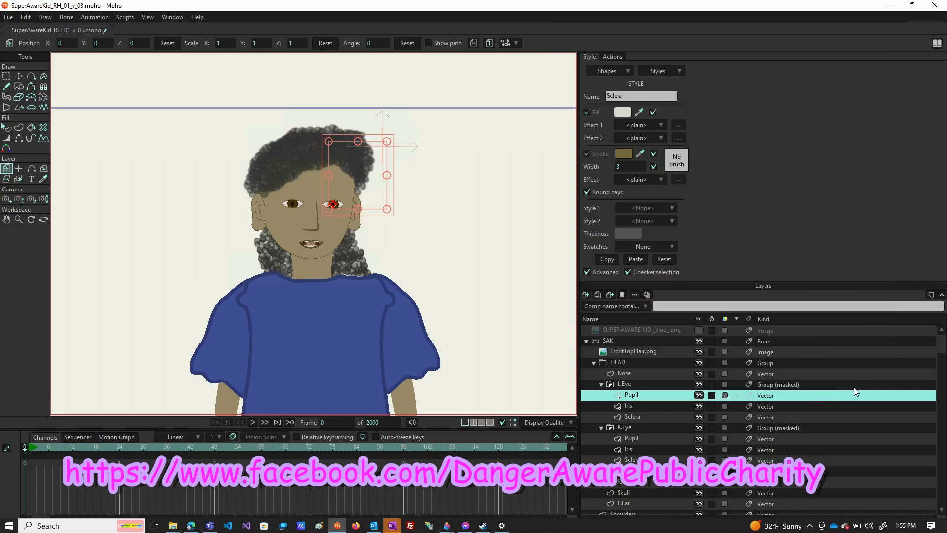
pyautogui.doubleClick(638, 361)
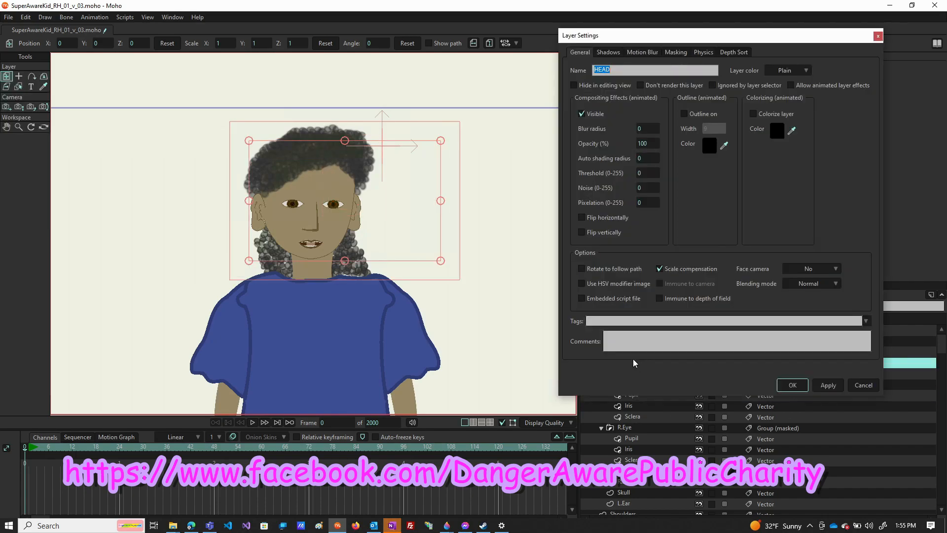
pyautogui.click(878, 36)
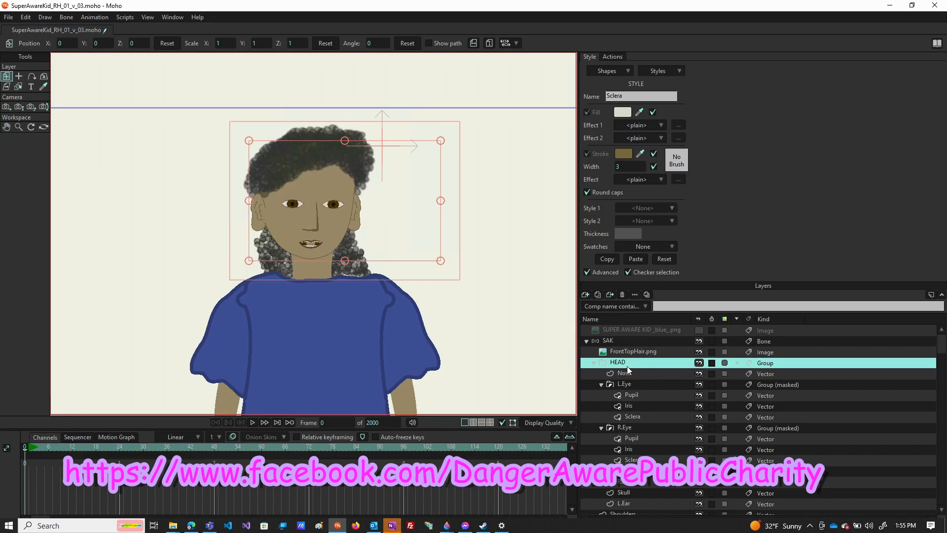
pyautogui.hotkey('ctrl', 'r')
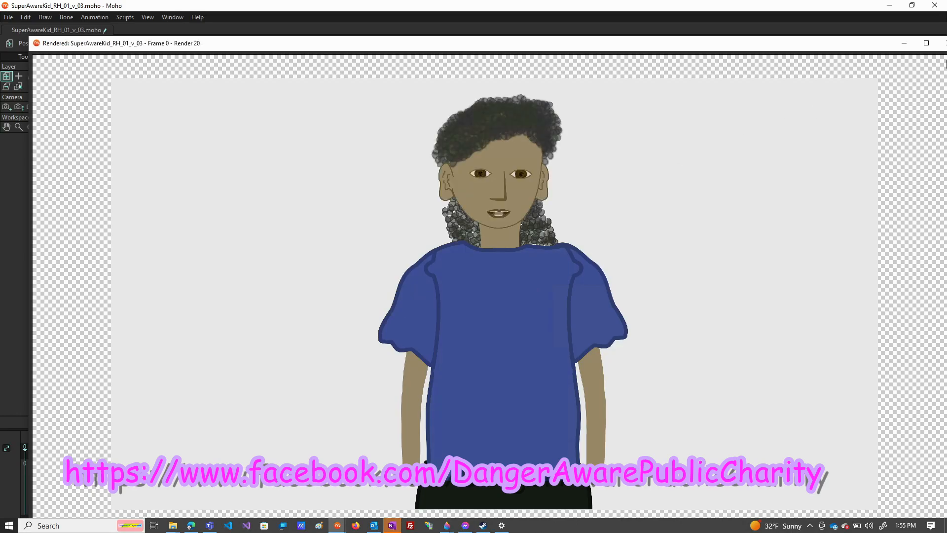
pyautogui.click(946, 43)
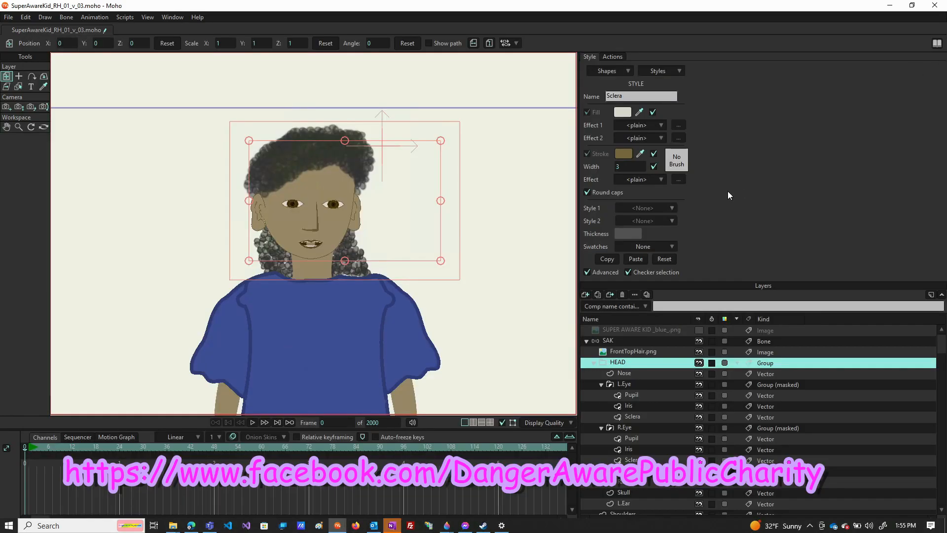
# Step: Set the blur radius of the whole SAK bone layer to 6
pyautogui.doubleClick(630, 341)
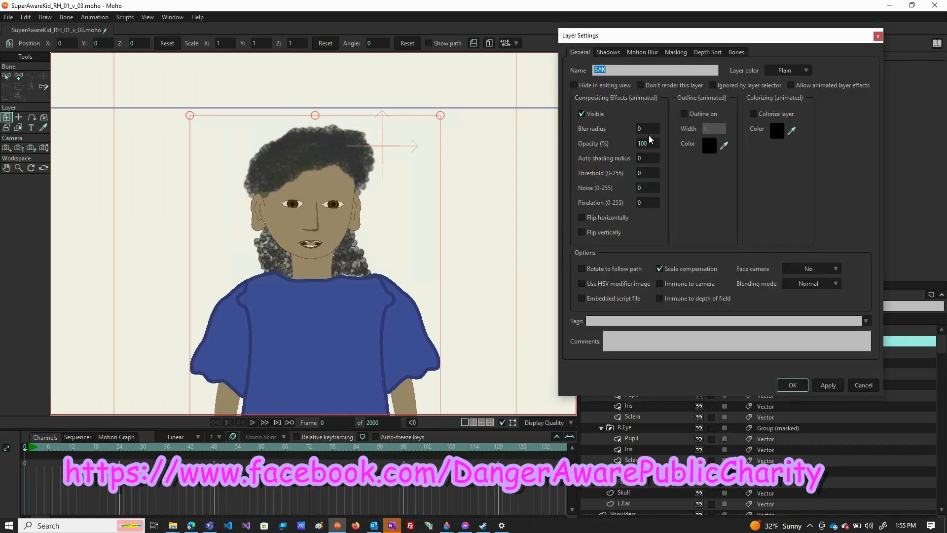
pyautogui.moveTo(653, 126); pyautogui.dragTo(749, 121)
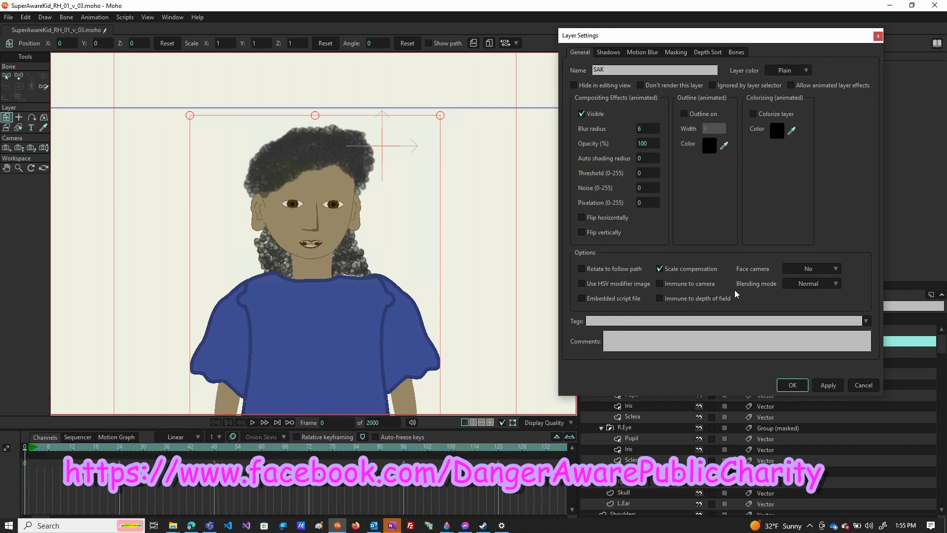
pyautogui.click(829, 386)
pyautogui.click(800, 386)
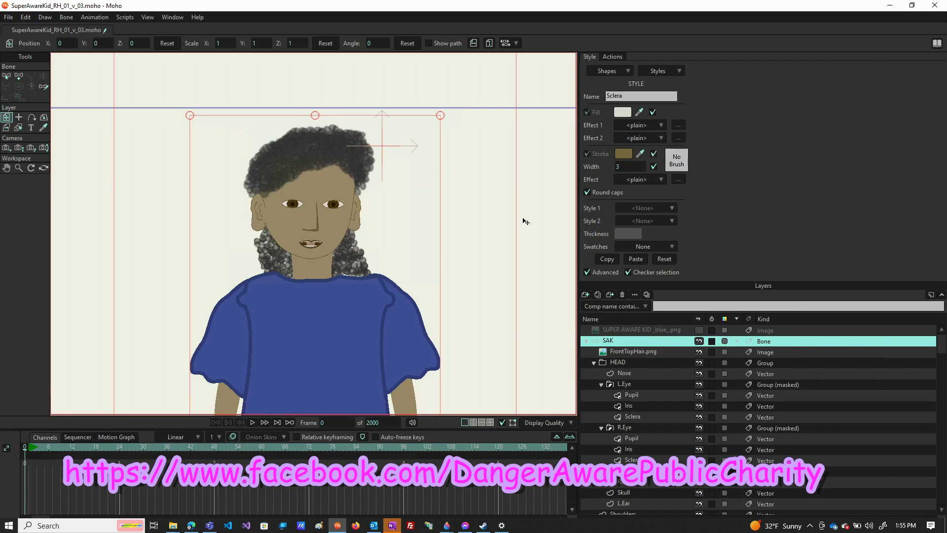
# Step: Render the current frame and examine the blurred character at several zoom levels, closing the render when done
pyautogui.hotkey('ctrl', 'r')
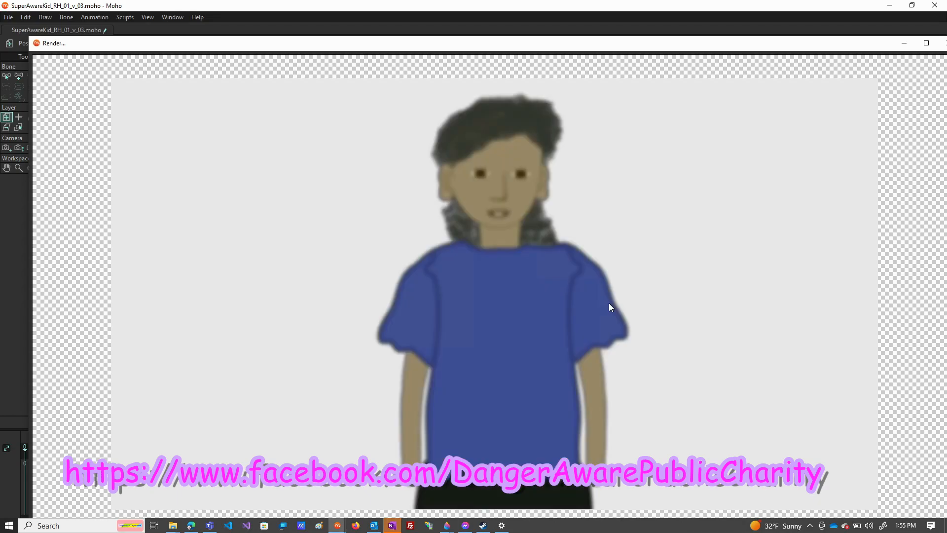
pyautogui.scroll(-2, 430, 287)
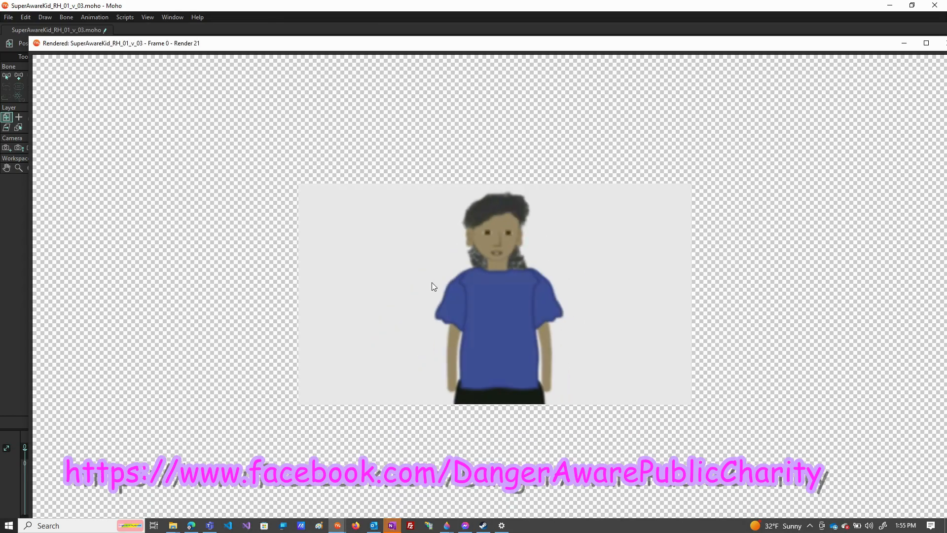
pyautogui.scroll(-2, 616, 328)
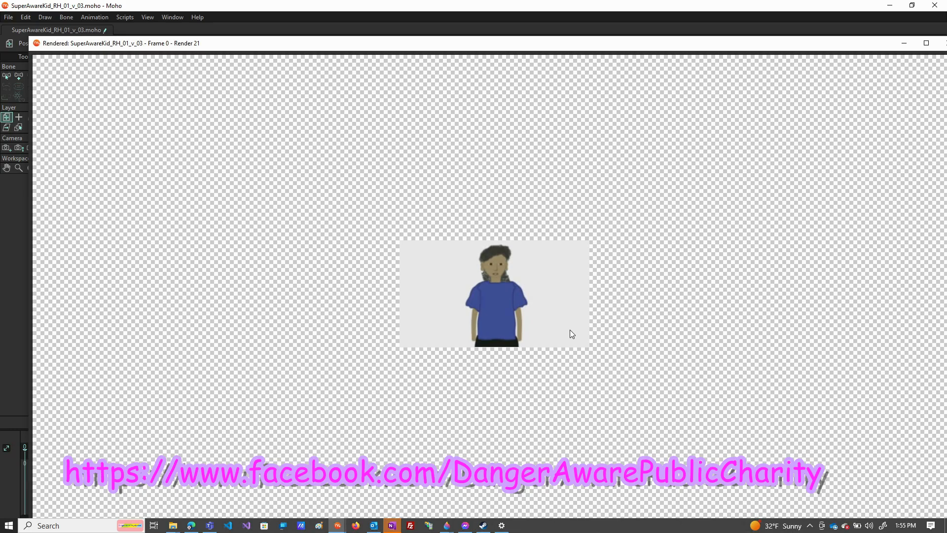
pyautogui.scroll(2, 518, 311)
pyautogui.scroll(-2, 517, 310)
pyautogui.scroll(3, 517, 310)
pyautogui.scroll(-3, 513, 307)
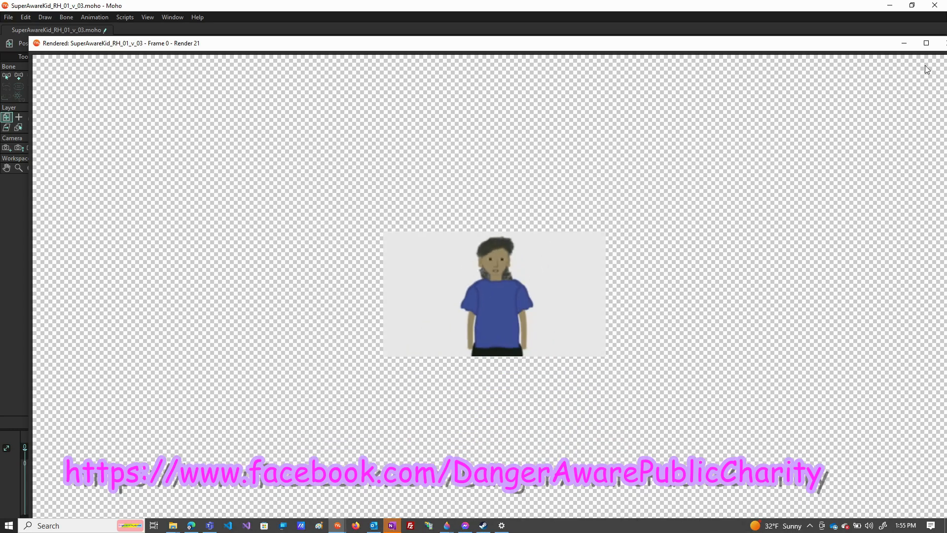
pyautogui.click(944, 43)
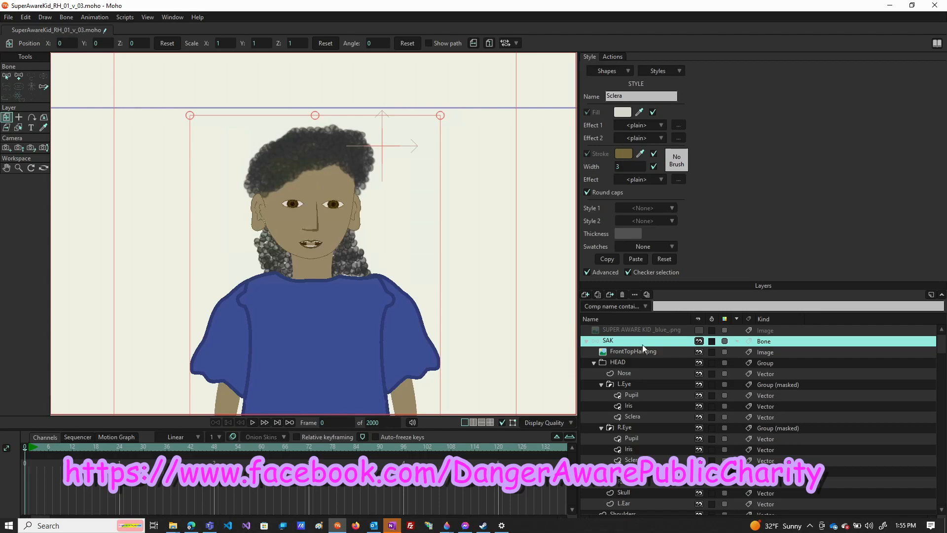
# Step: Set the SAK layer's blur radius to 12 and render the current frame to examine the character's blur
pyautogui.doubleClick(618, 343)
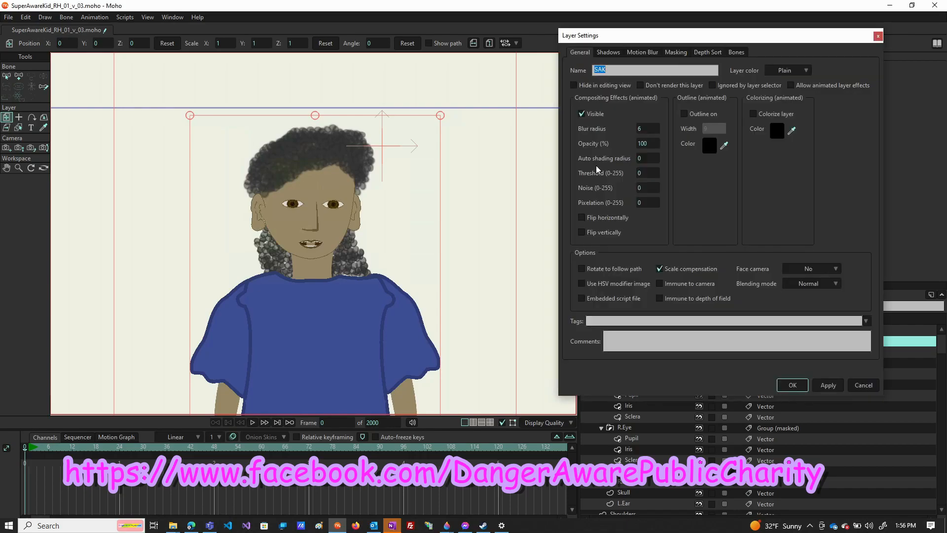
pyautogui.click(647, 129)
pyautogui.write('12')
pyautogui.click(832, 385)
pyautogui.click(794, 386)
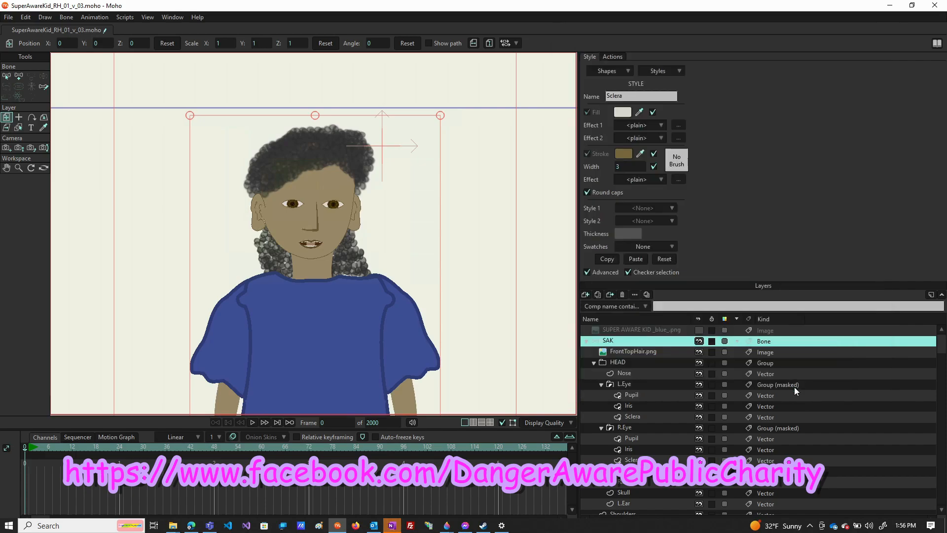
pyautogui.hotkey('ctrl', 'r')
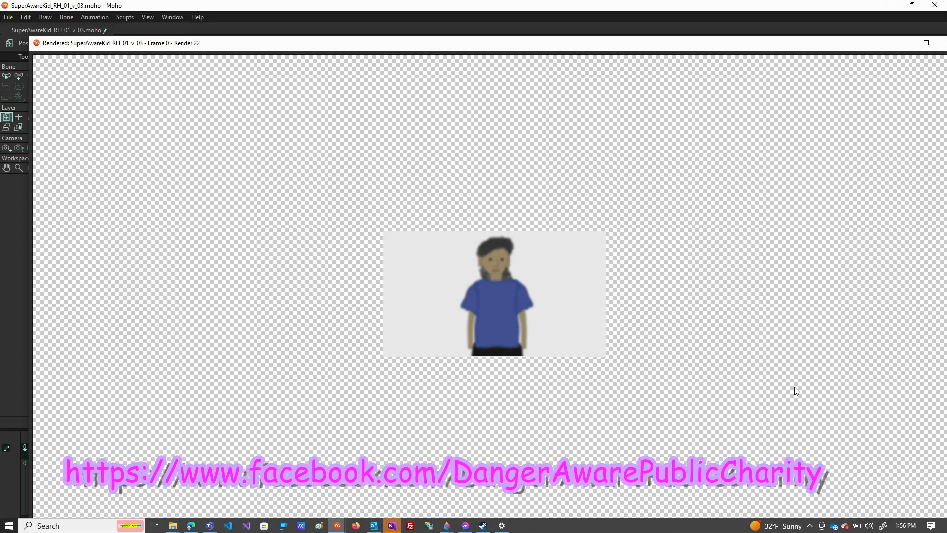
pyautogui.scroll(5, 591, 307)
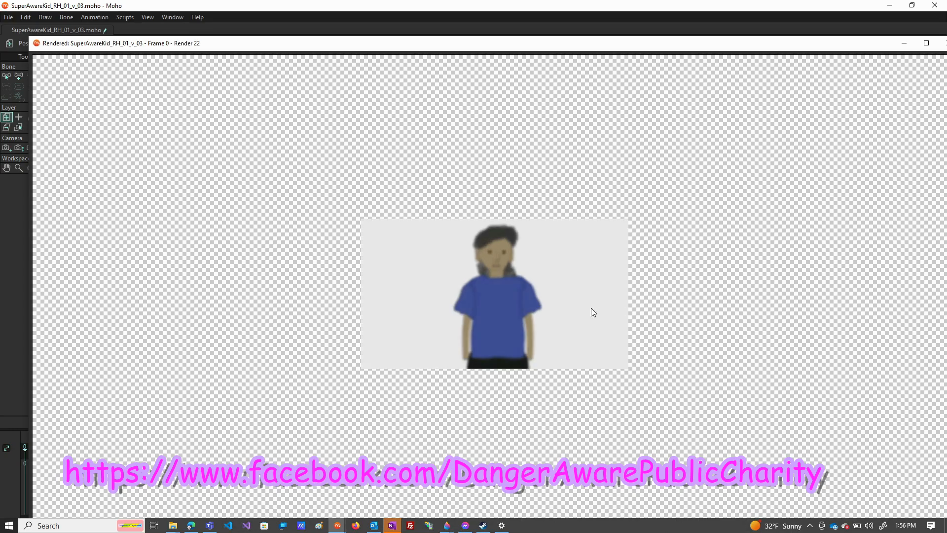
# Step: Examine the blurred render at a larger zoom, close it, and look over the whole character on the canvas
pyautogui.scroll(-1, 581, 310)
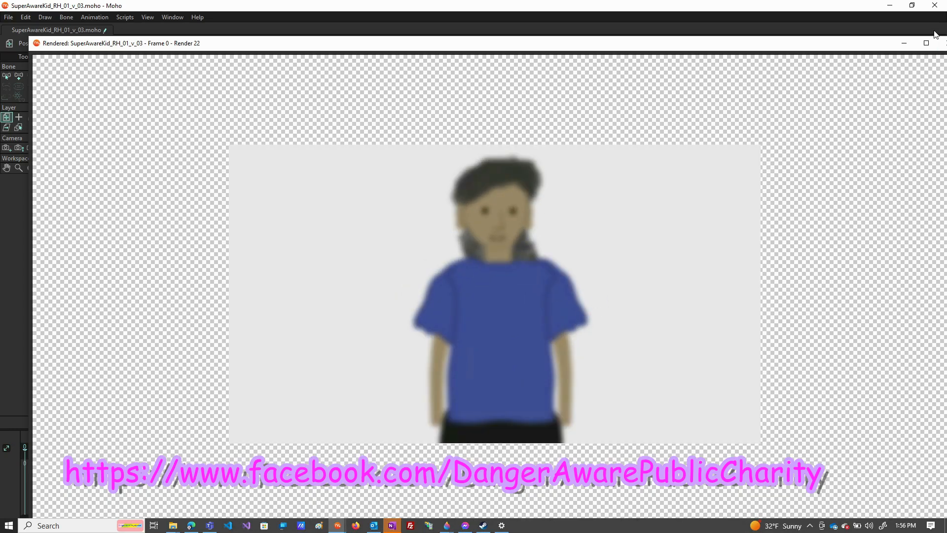
pyautogui.click(944, 44)
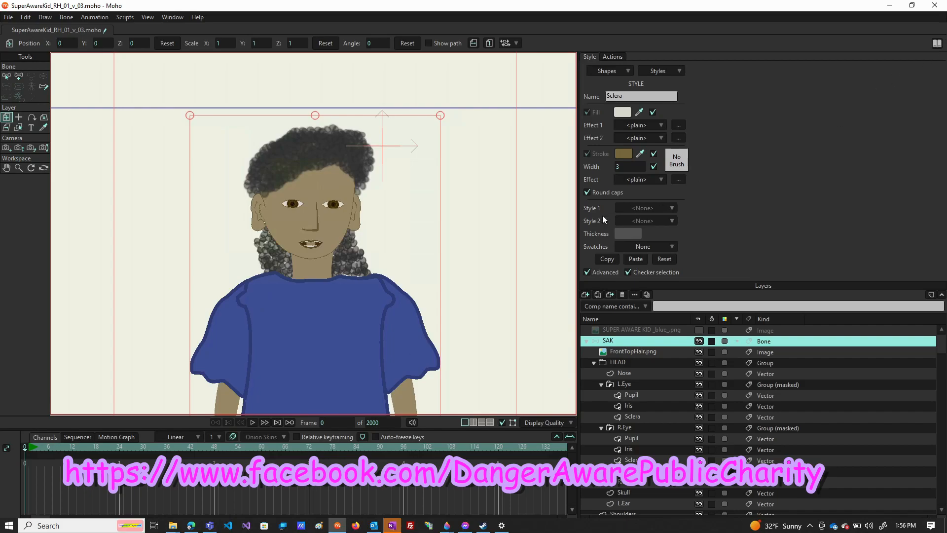
pyautogui.scroll(-3, 467, 202)
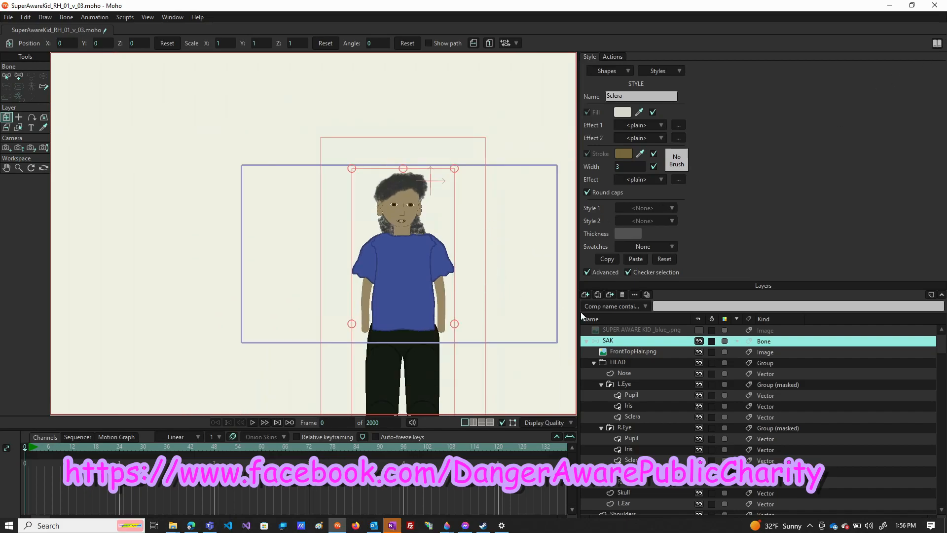
pyautogui.scroll(-1, 256, 276)
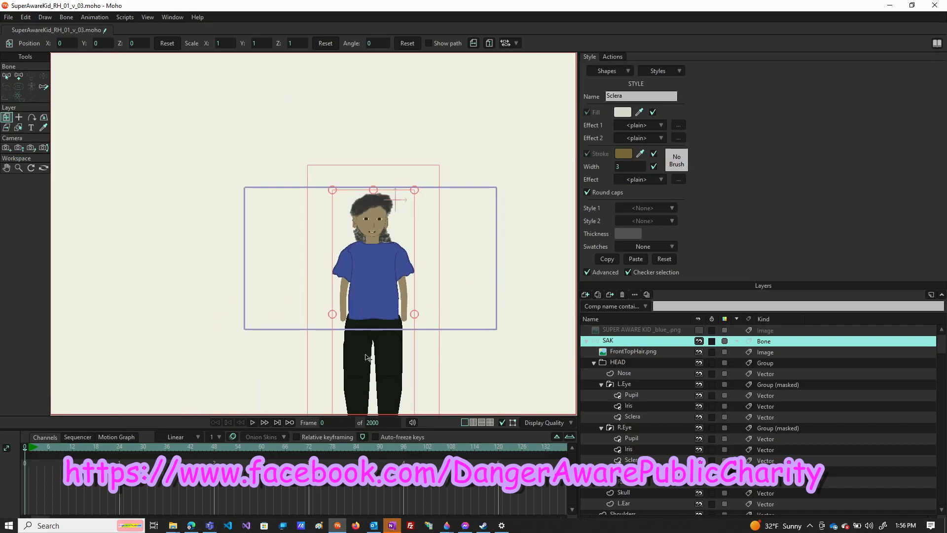
pyautogui.scroll(2, 395, 365)
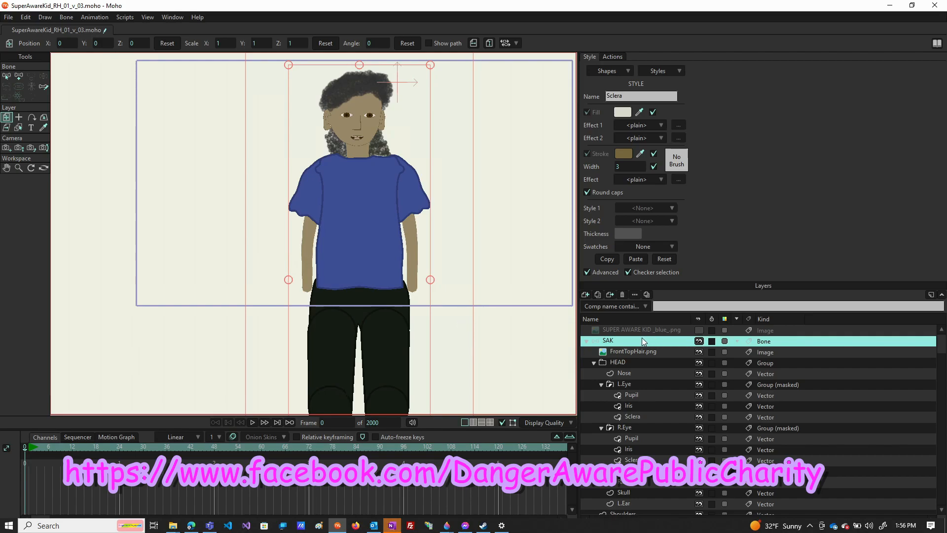
# Step: Toggle the SUPER AWARE KID _blue_.png reference layer on and off repeatedly to compare it with the vector character
pyautogui.click(699, 330)
pyautogui.click(700, 330)
pyautogui.click(699, 330)
pyautogui.click(699, 329)
pyautogui.click(699, 329)
pyautogui.click(698, 330)
pyautogui.click(698, 330)
pyautogui.click(699, 331)
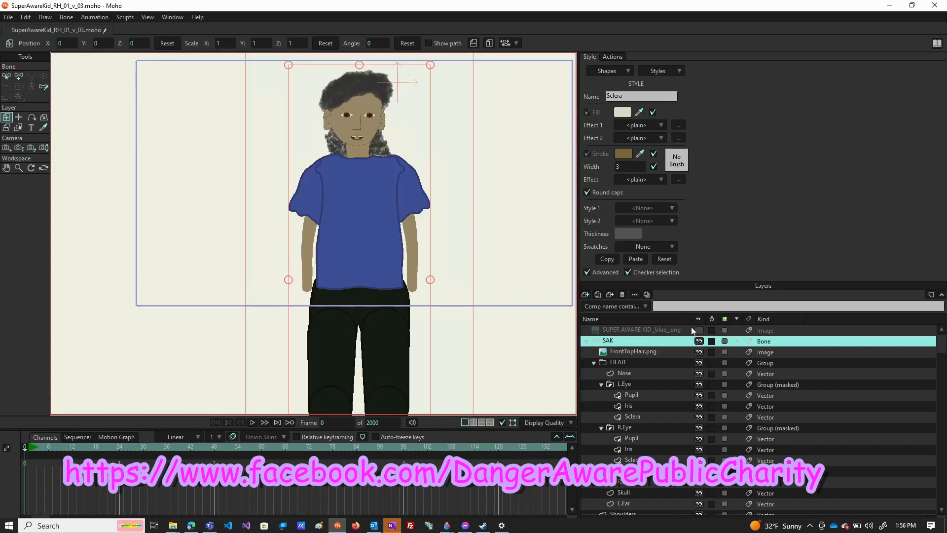
# Step: Open the FaceSkin style and try to sample a new fill color from the canvas, undoing the attempt
pyautogui.click(652, 72)
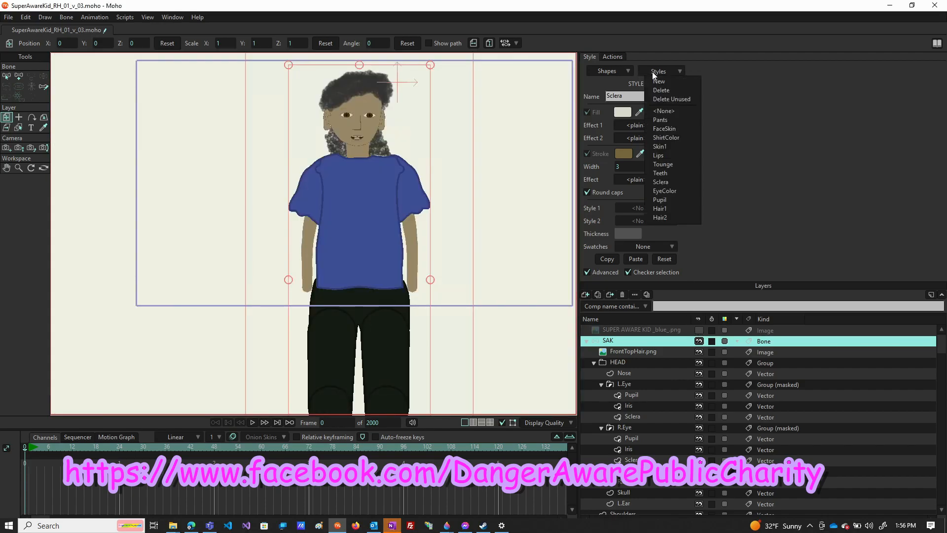
pyautogui.click(661, 129)
pyautogui.click(640, 112)
pyautogui.click(457, 131)
pyautogui.hotkey('ctrl', 'z')
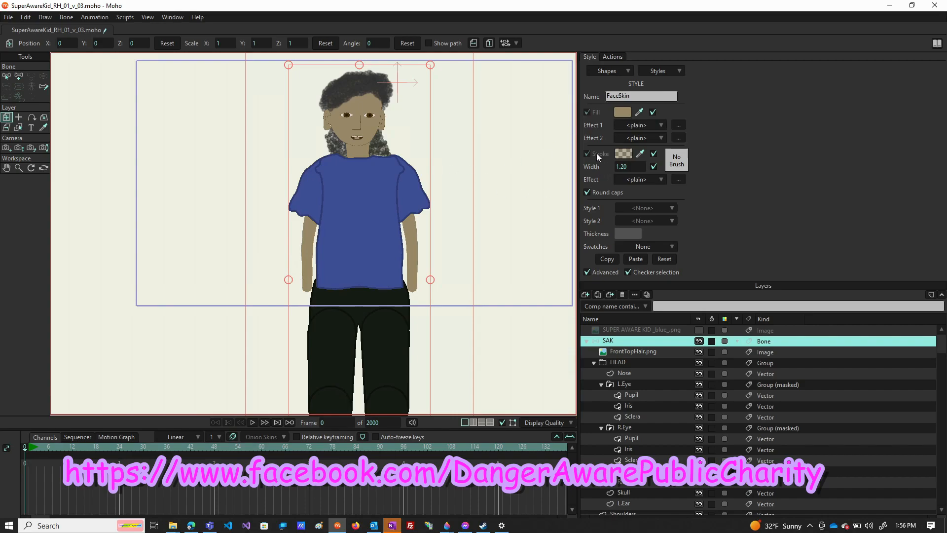
# Step: Rename the FaceSkin style as Skin
pyautogui.click(624, 95)
pyautogui.moveTo(620, 96); pyautogui.dragTo(481, 123)
pyautogui.press('BackSpace')
# Step: Show the reference image and sample the Skin1 style's fill color from the front-facing figure's face
pyautogui.click(649, 69)
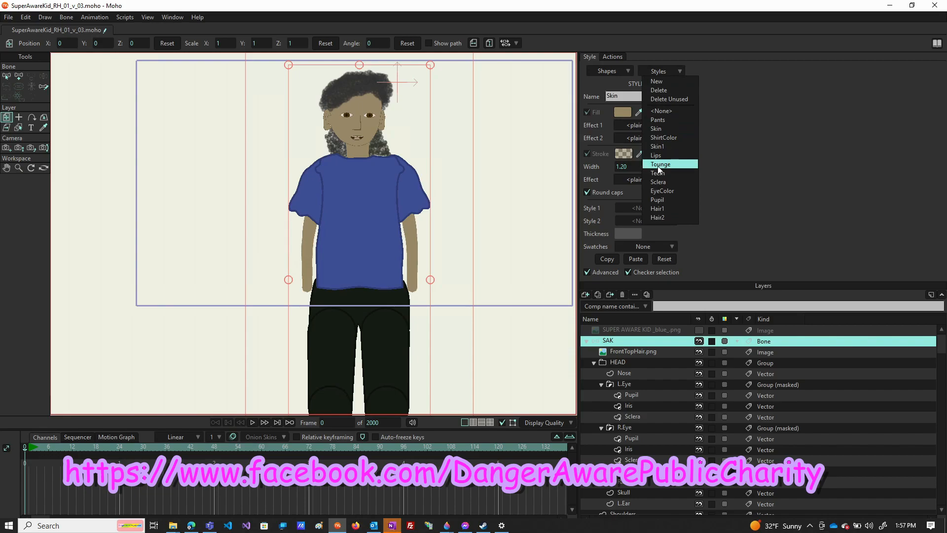
pyautogui.click(668, 147)
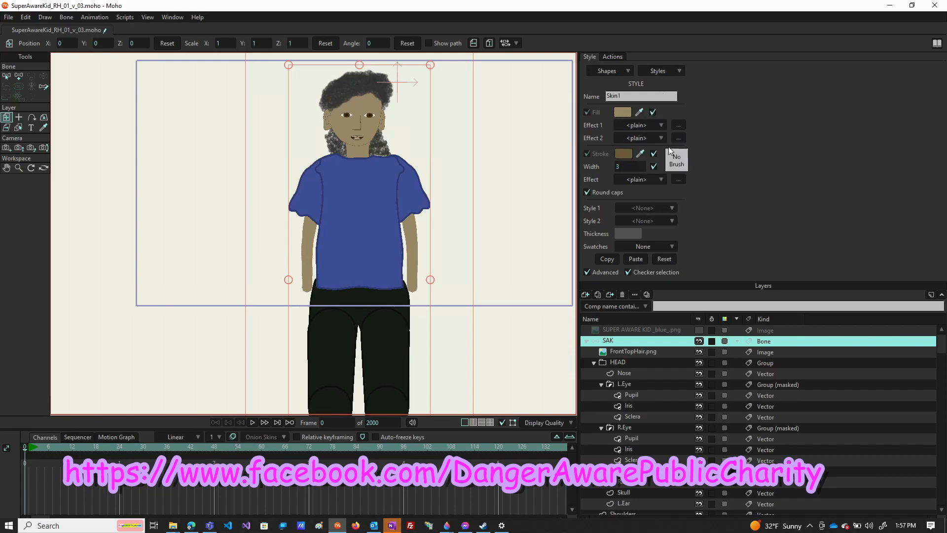
pyautogui.click(699, 330)
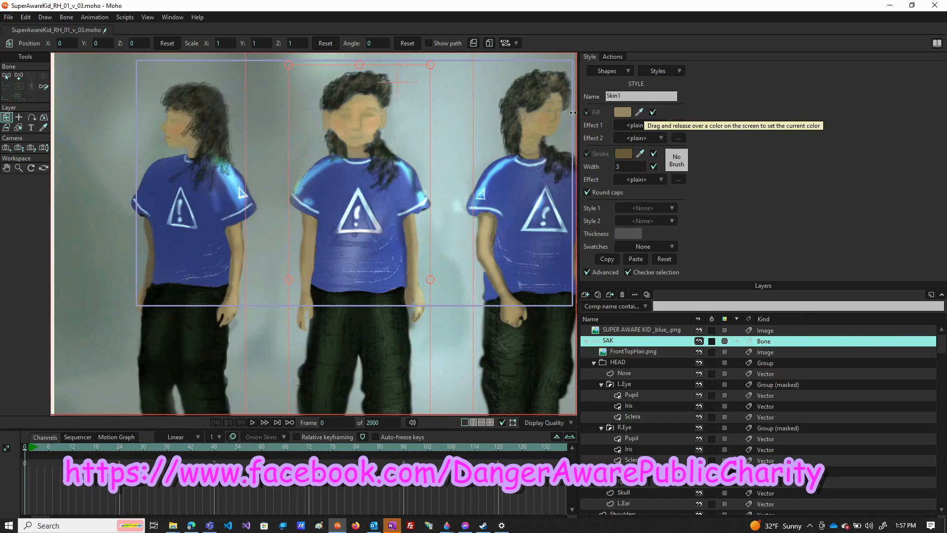
pyautogui.moveTo(641, 112); pyautogui.dragTo(370, 128)
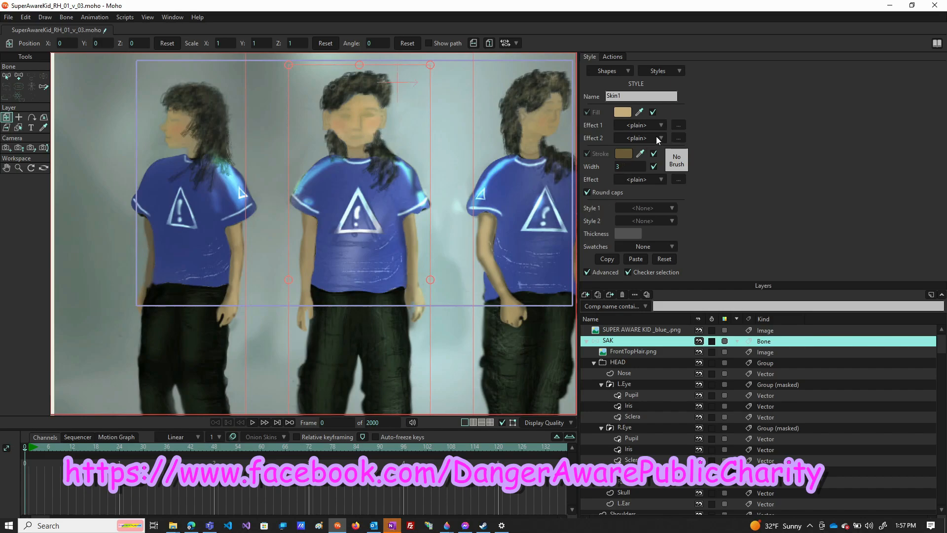
# Step: Sample the Skin style's fill color from the reference image's skin, and hide the reference image again
pyautogui.click(662, 70)
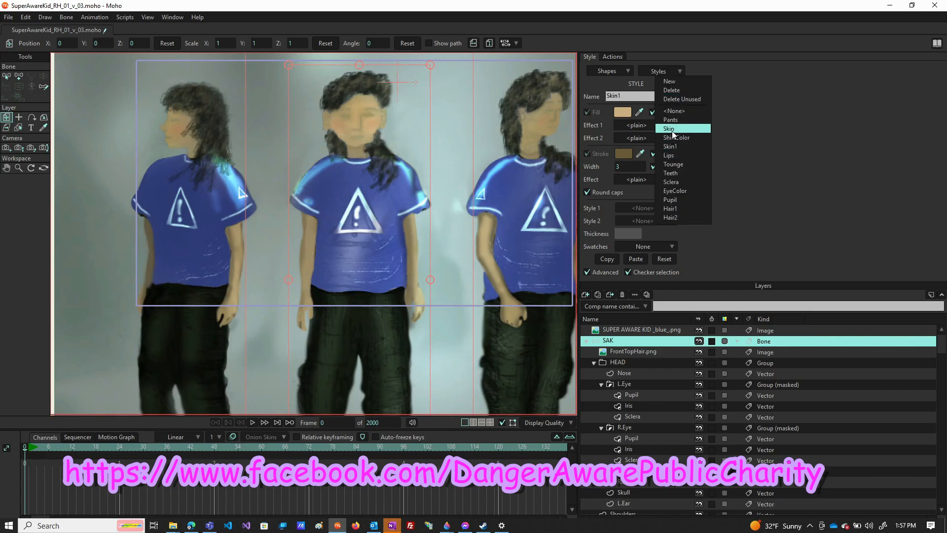
pyautogui.click(672, 129)
pyautogui.click(639, 112)
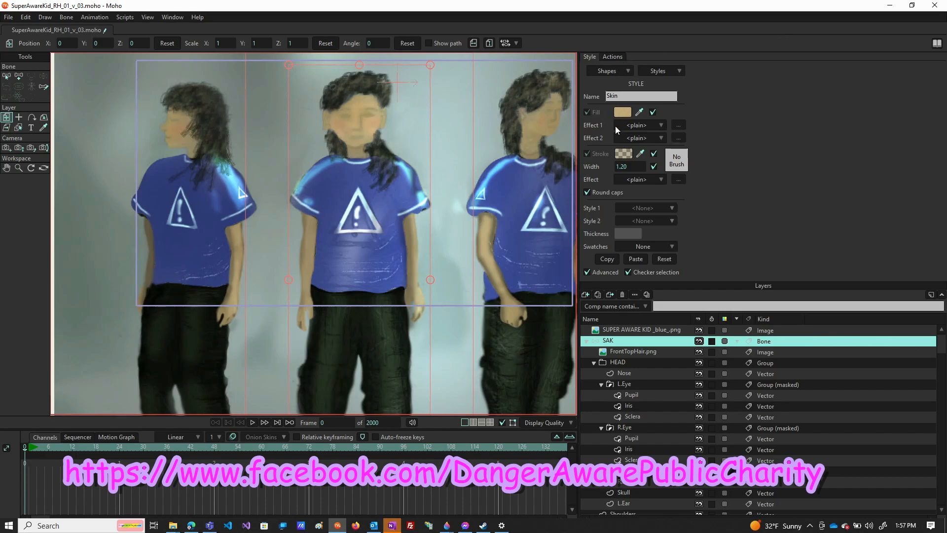
pyautogui.click(698, 330)
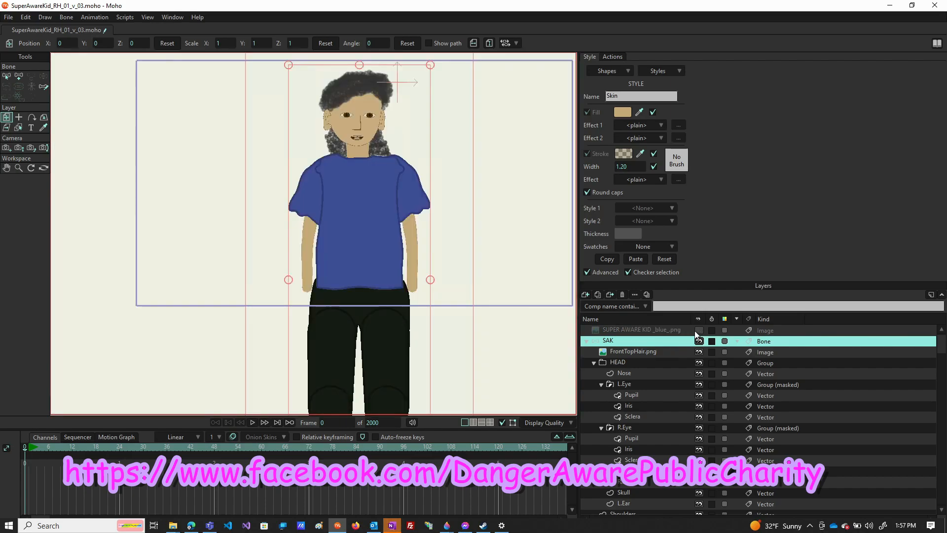
# Step: Examine the character's new skin color on the canvas and in a render of the current frame, closing the render when done
pyautogui.scroll(-2, 380, 219)
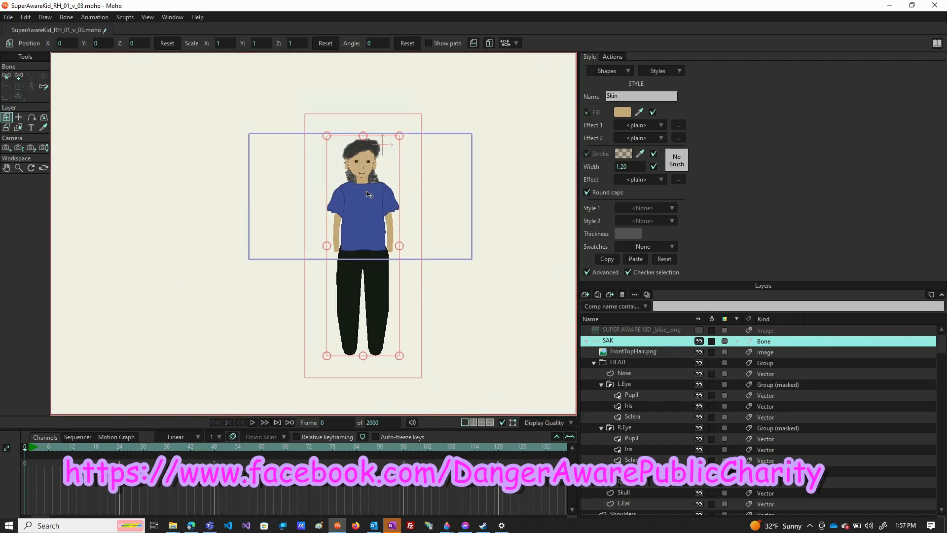
pyautogui.scroll(3, 370, 205)
pyautogui.scroll(3, 370, 156)
pyautogui.scroll(-2, 372, 154)
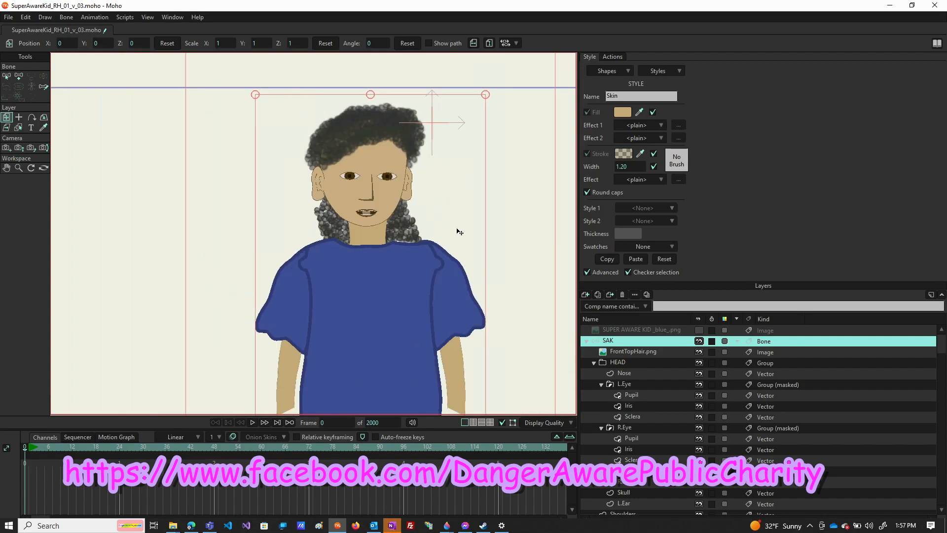
pyautogui.hotkey('ctrl', 'r')
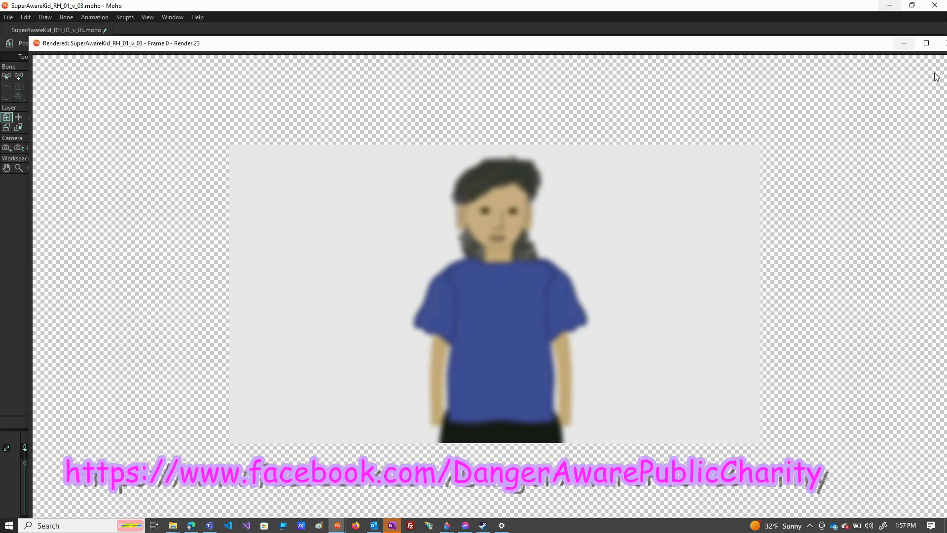
pyautogui.click(944, 43)
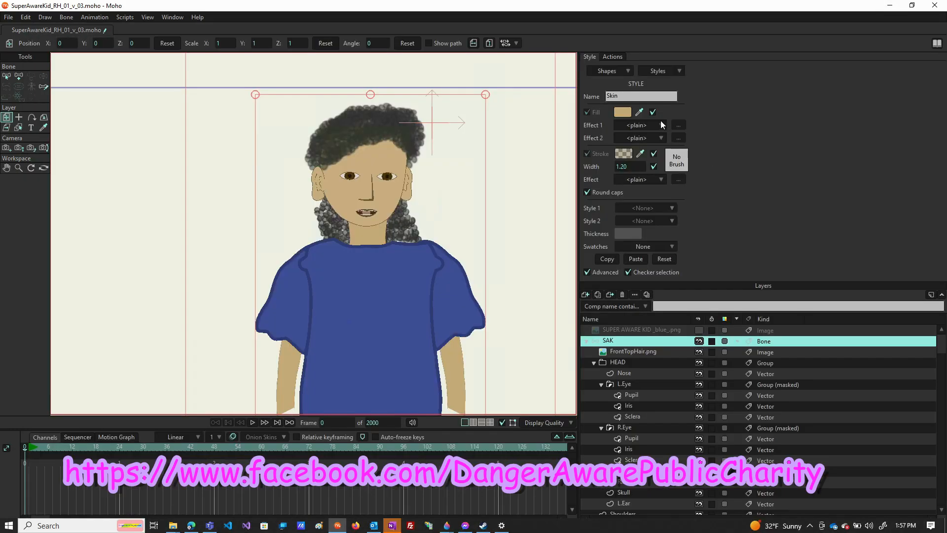
# Step: Darken the Skin style's fill color to B99B66
pyautogui.click(623, 111)
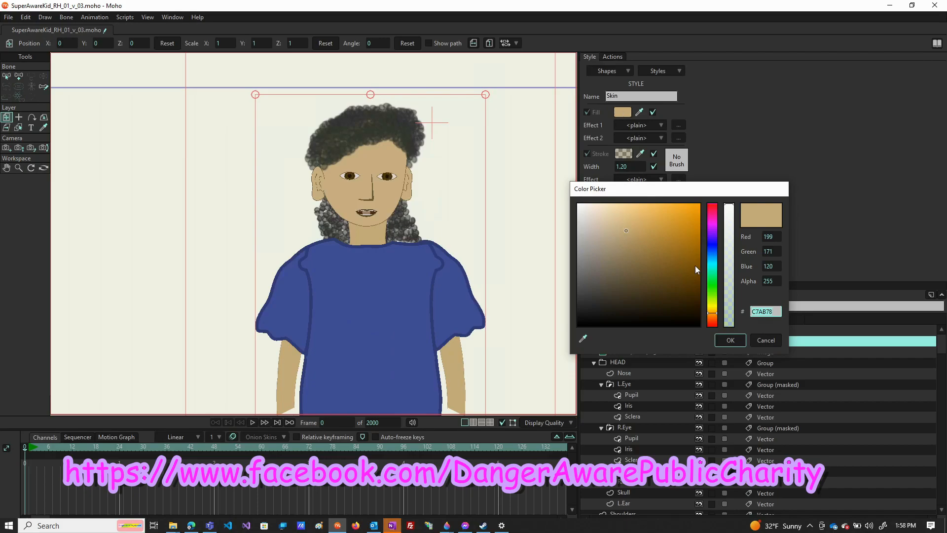
pyautogui.click(633, 237)
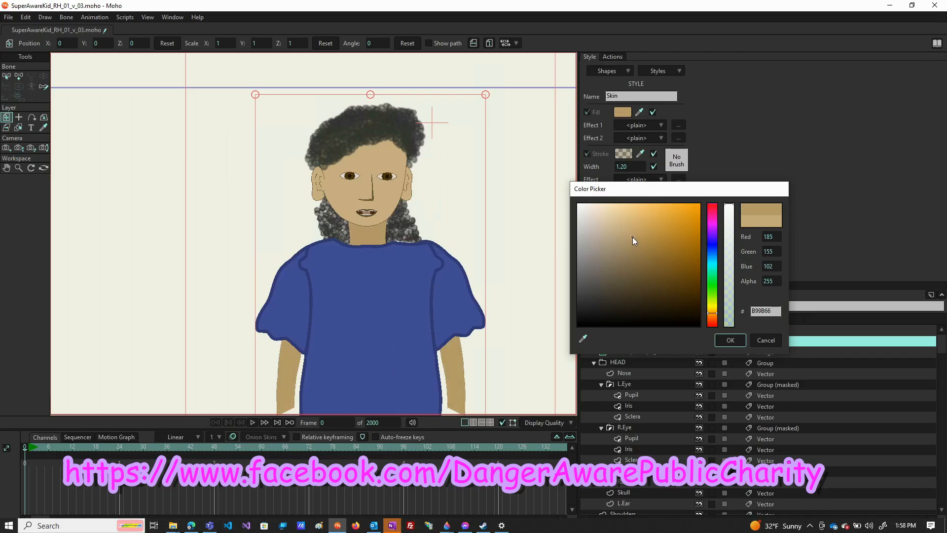
pyautogui.click(731, 341)
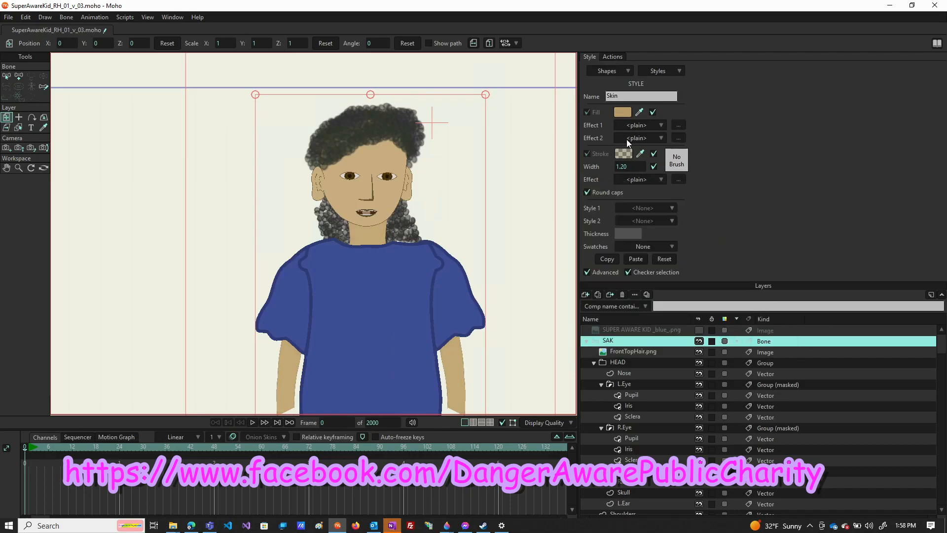
# Step: Darken the Skin1 style's fill to a deeper tan close to the Skin style's color
pyautogui.click(652, 71)
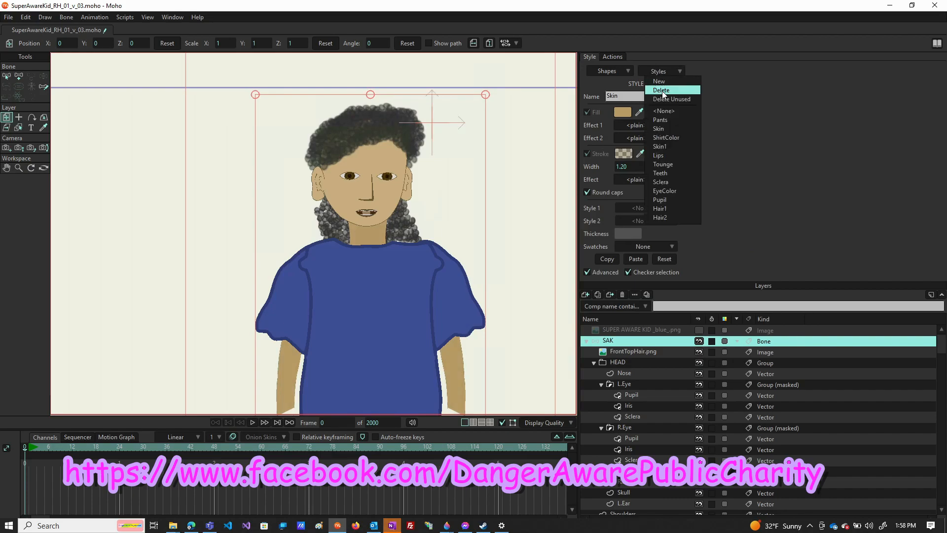
pyautogui.click(661, 147)
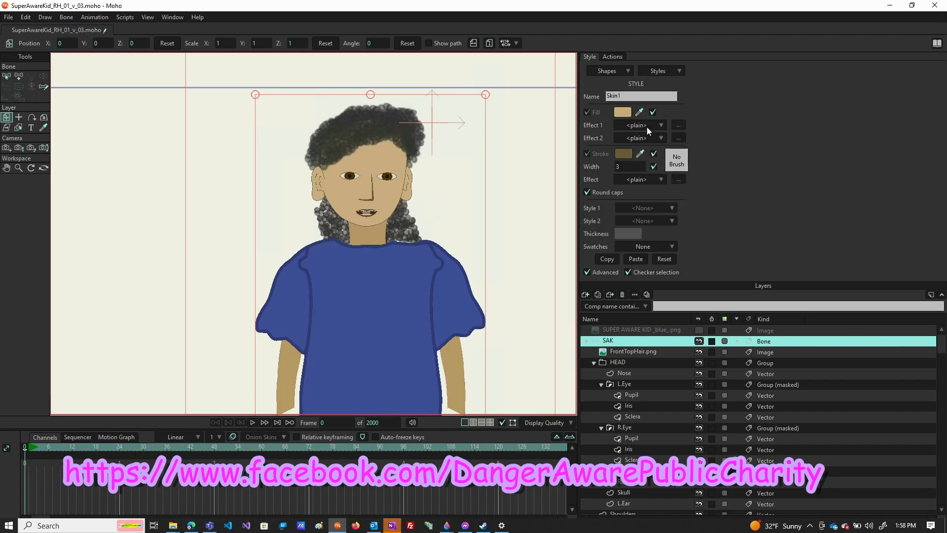
pyautogui.click(622, 112)
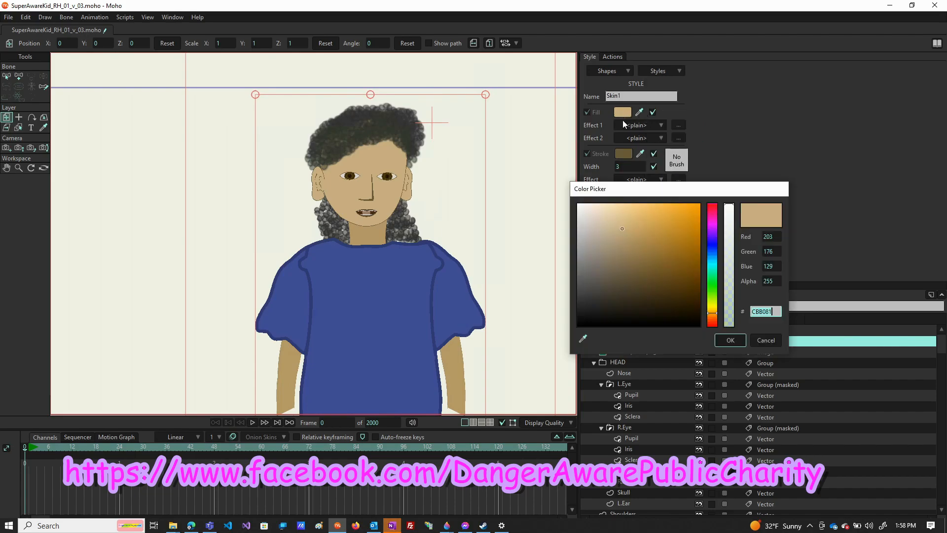
pyautogui.click(628, 238)
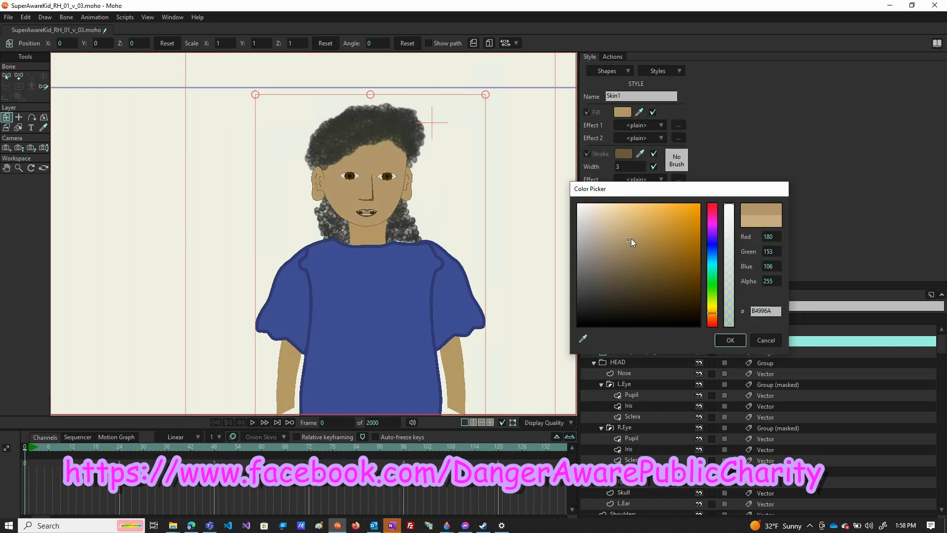
pyautogui.moveTo(631, 236); pyautogui.dragTo(632, 243)
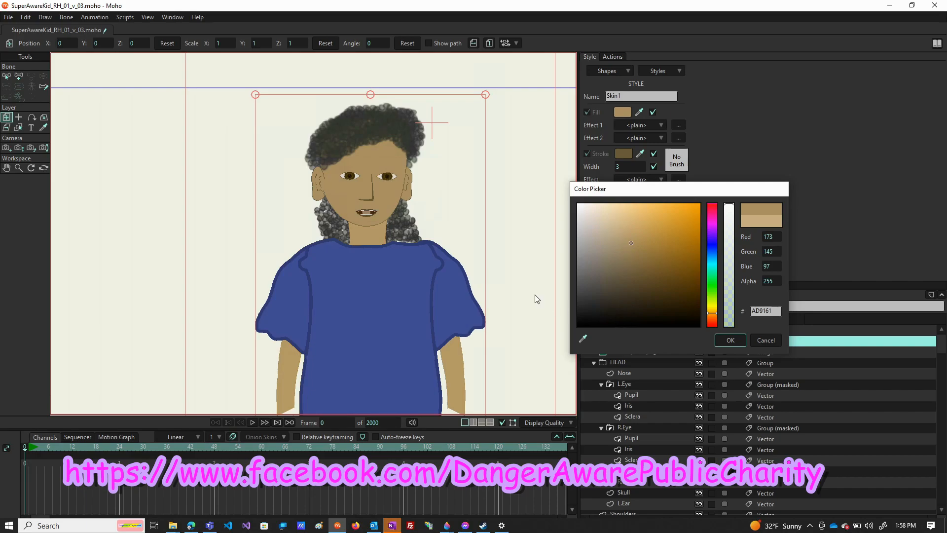
pyautogui.click(634, 241)
pyautogui.click(725, 339)
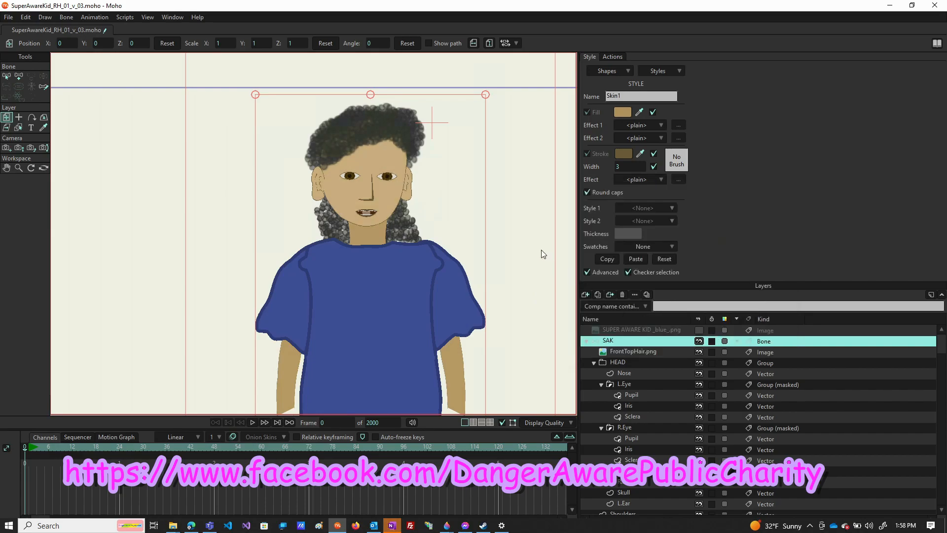
# Step: Render the current frame and examine the darker skin tones up close, closing the render when done
pyautogui.scroll(-2, 542, 255)
pyautogui.scroll(-1, 543, 255)
pyautogui.scroll(3, 540, 249)
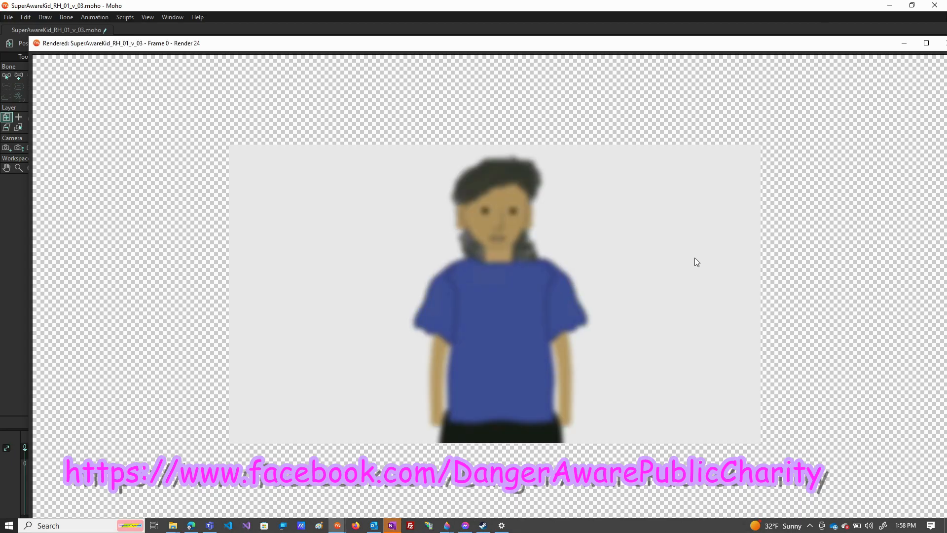
pyautogui.scroll(3, 537, 138)
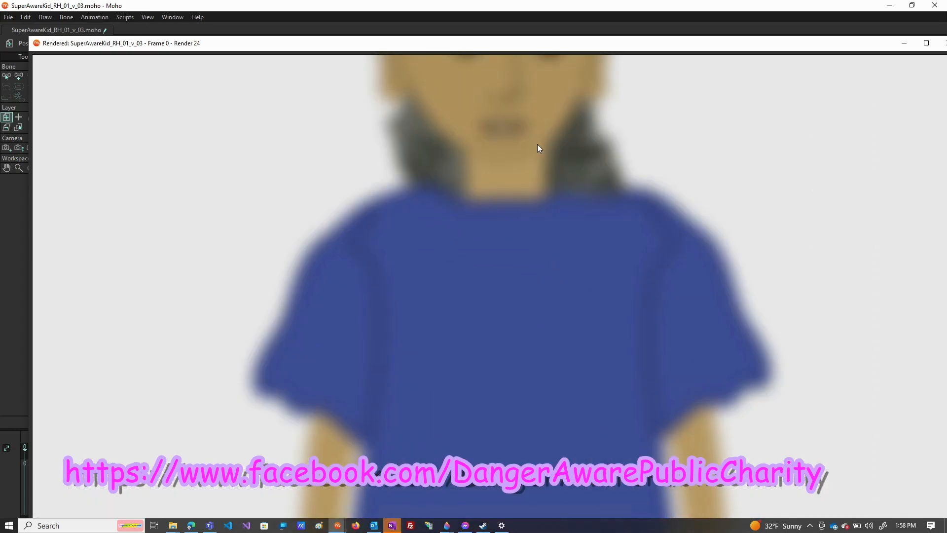
pyautogui.scroll(-5, 543, 148)
pyautogui.scroll(-3, 567, 167)
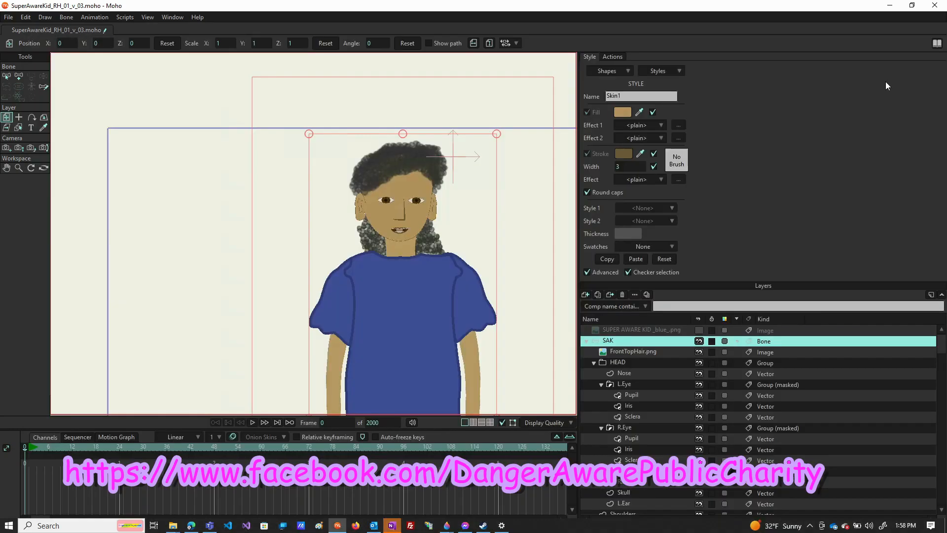
pyautogui.click(943, 43)
# Step: Set the SAK bone layer's blur radius to 0
pyautogui.scroll(-4, 326, 279)
pyautogui.scroll(4, 355, 325)
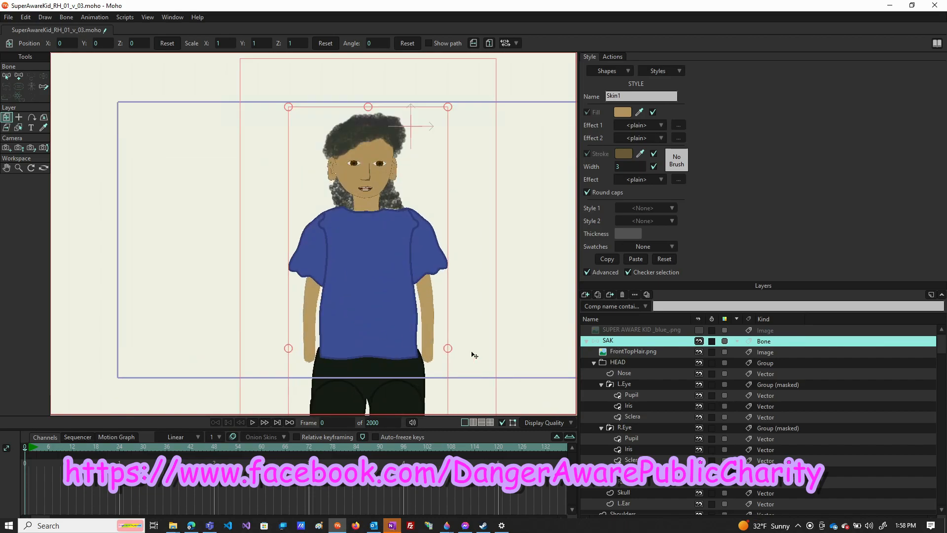
pyautogui.doubleClick(623, 339)
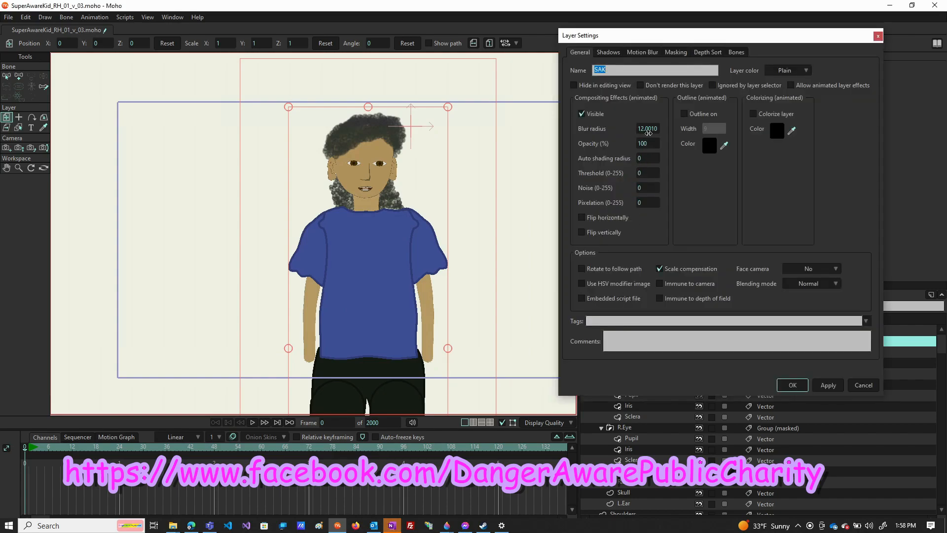
pyautogui.click(648, 129)
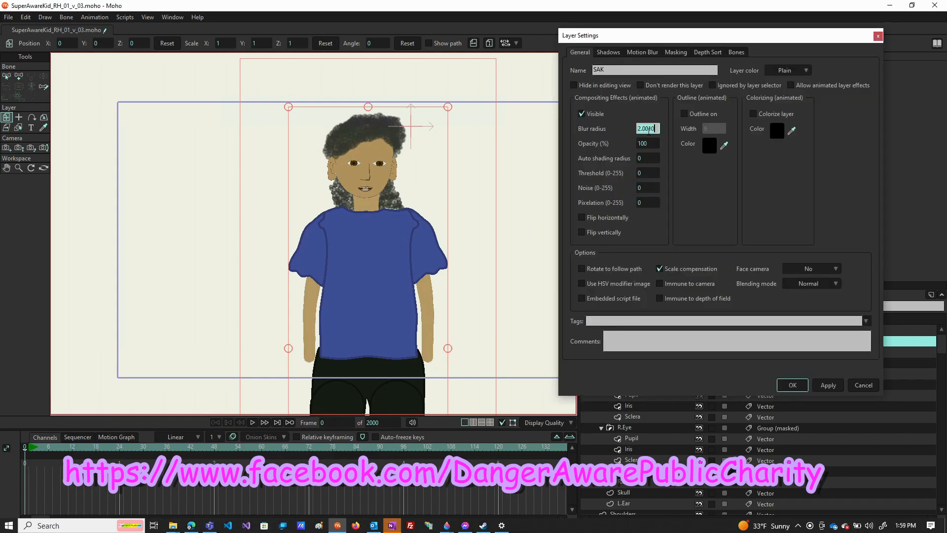
pyautogui.write('0')
pyautogui.press('Return')
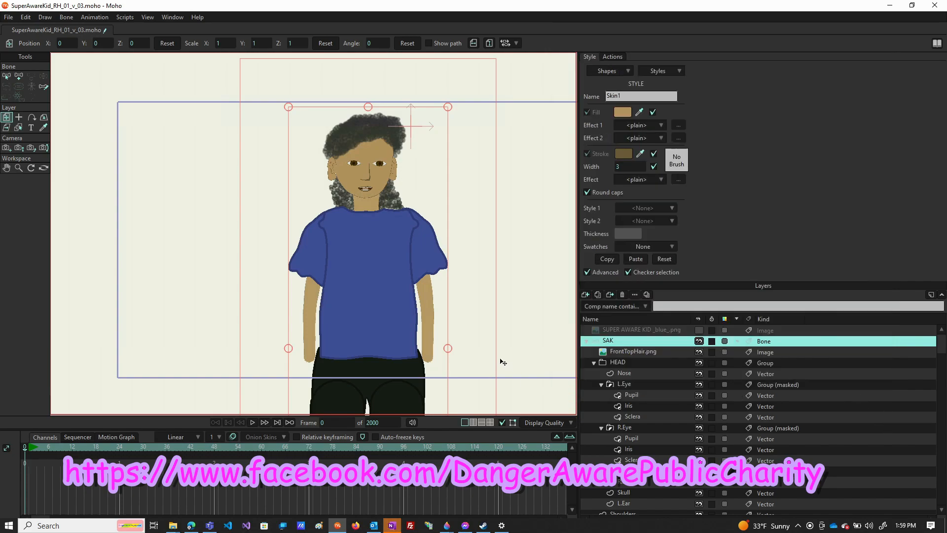
# Step: Render the current frame to examine the character without layer blur, closing the render when done
pyautogui.hotkey('ctrl', 'r')
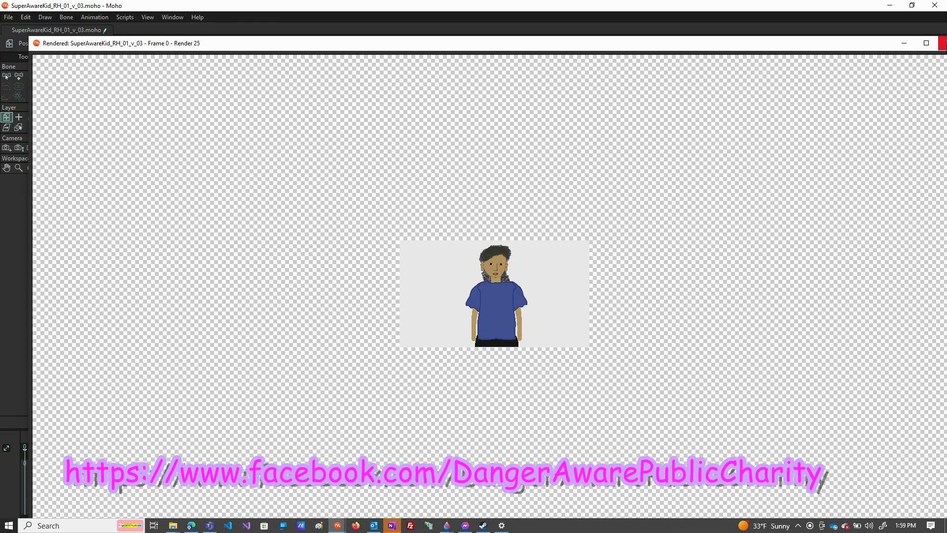
pyautogui.click(942, 43)
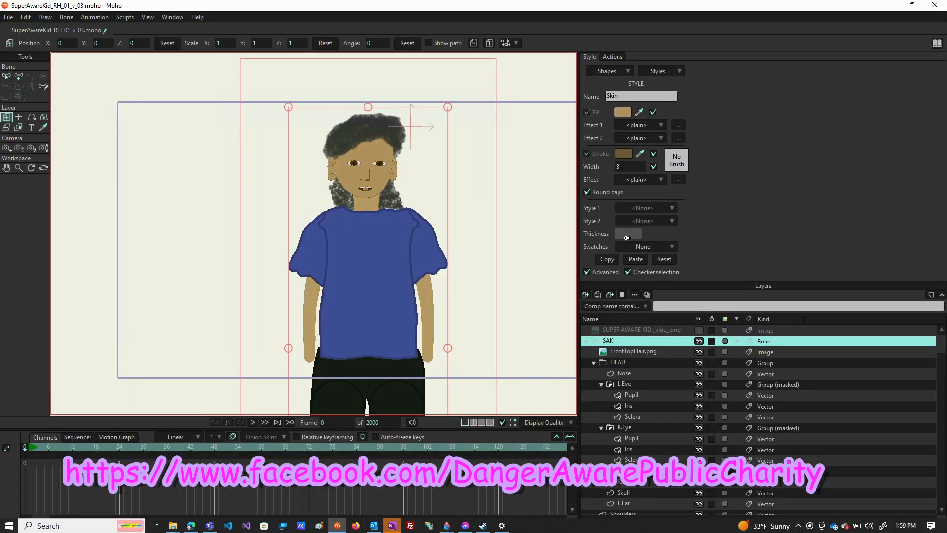
# Step: Collapse the L.Eye and R.Eye groups and select the HairBehindHead.png image layer
pyautogui.click(600, 385)
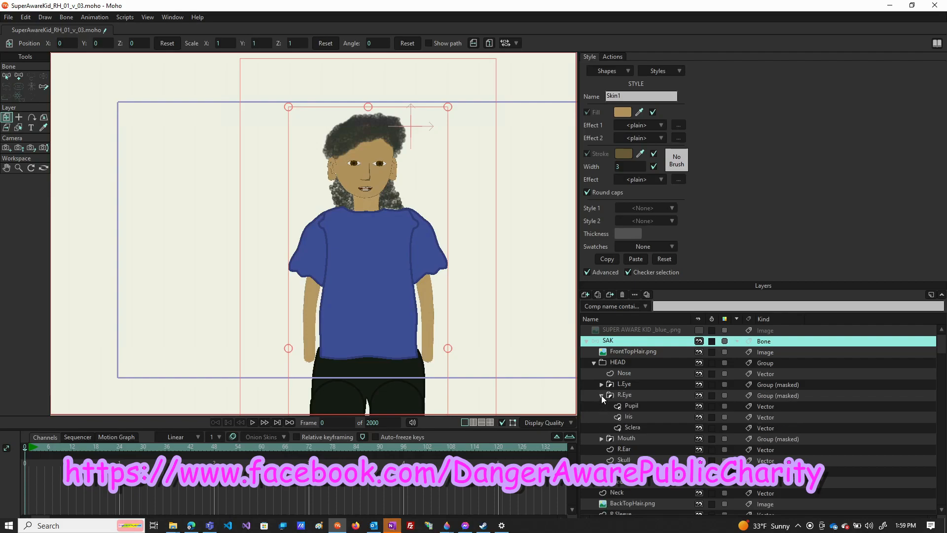
pyautogui.click(602, 395)
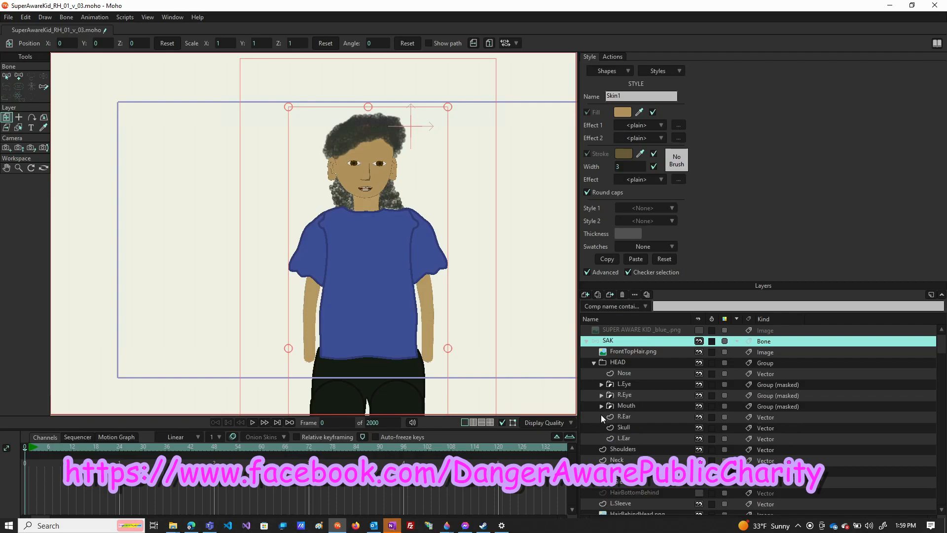
pyautogui.scroll(-1, 626, 435)
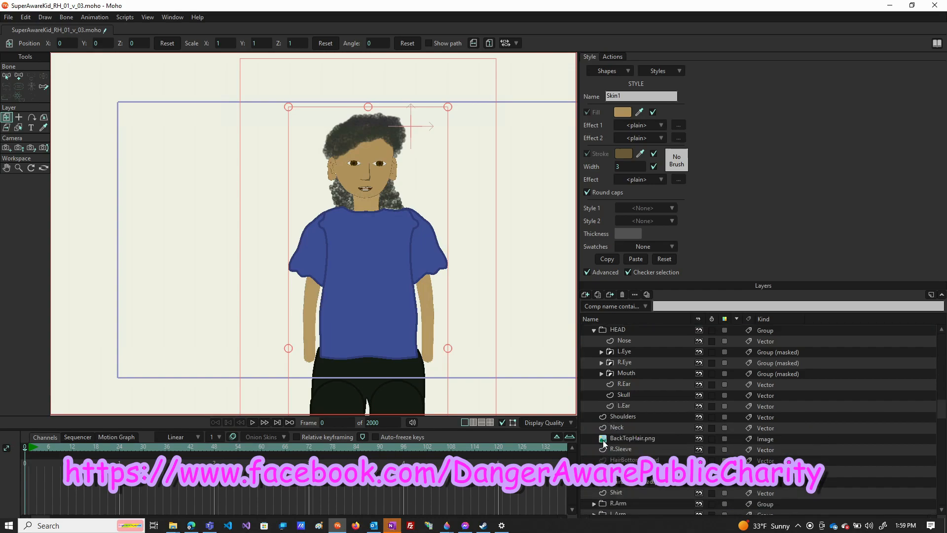
pyautogui.click(613, 440)
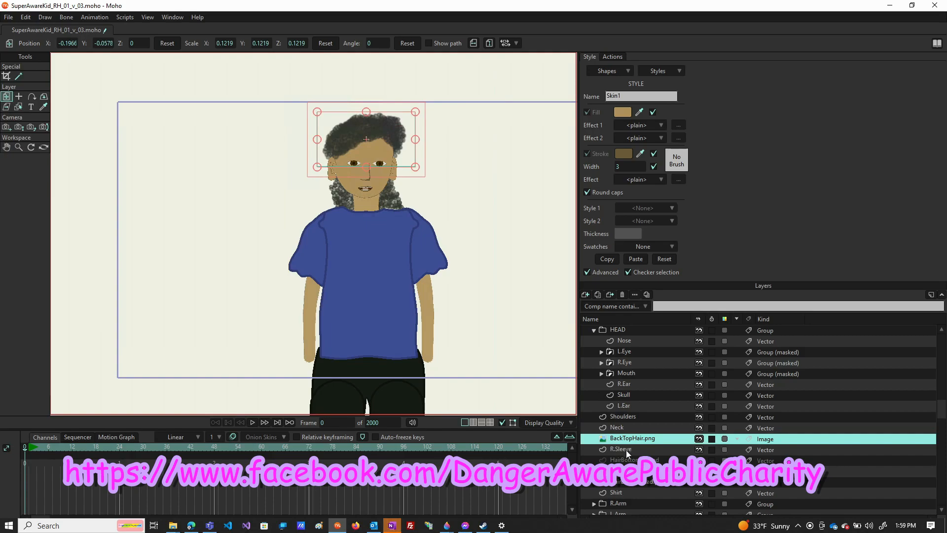
pyautogui.click(635, 484)
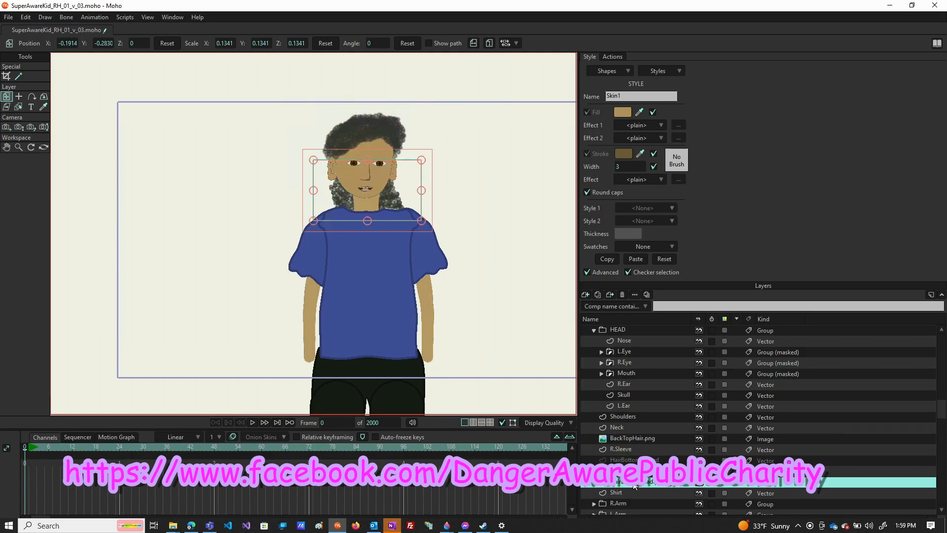
# Step: Try tilting the HairBehindHead.png image by about -12°, undo the transform, and discard a duplicate of its layer
pyautogui.moveTo(403, 202)
pyautogui.mouseDown()
pyautogui.moveTo(477, 200)
pyautogui.moveTo(392, 206)
pyautogui.moveTo(405, 209)
pyautogui.moveTo(425, 190)
pyautogui.moveTo(414, 164)
pyautogui.moveTo(423, 196)
pyautogui.moveTo(410, 174)
pyautogui.moveTo(409, 200)
pyautogui.mouseUp()
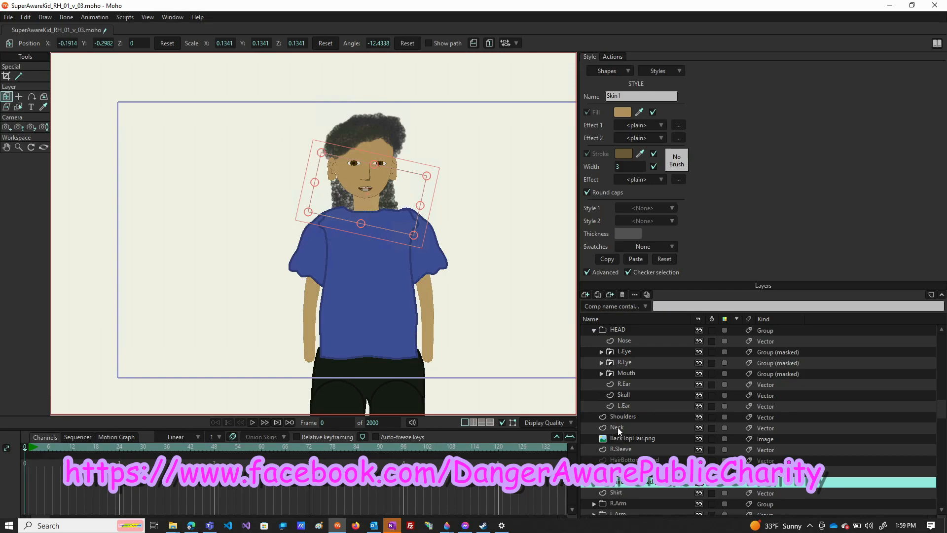
pyautogui.hotkey('ctrl', 'z')
pyautogui.hotkey('ctrl', 'z')
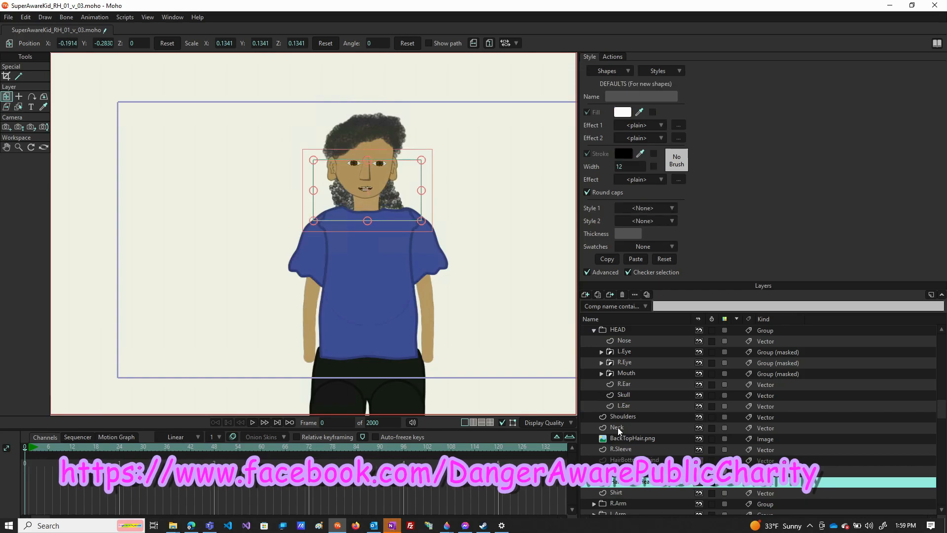
pyautogui.click(598, 295)
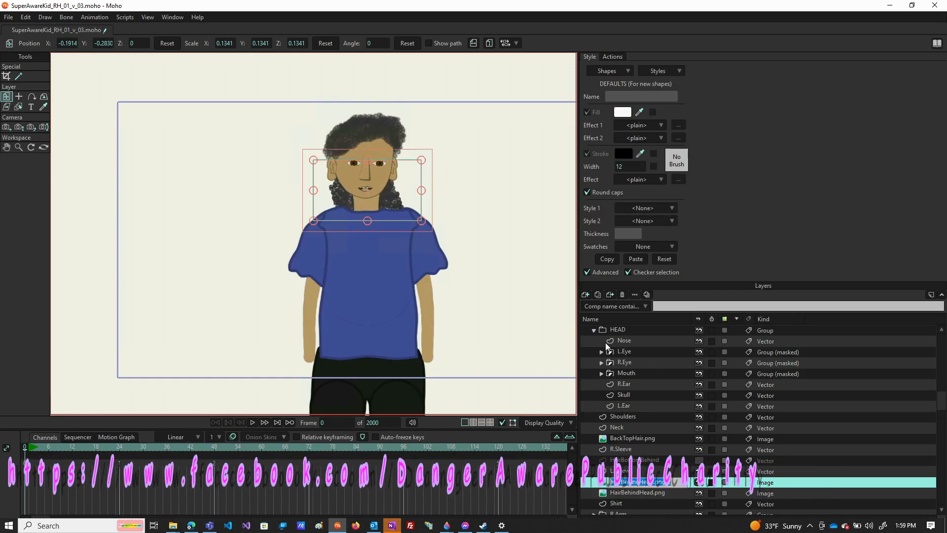
pyautogui.click(622, 294)
# Step: Add HairBehindHeadLeft.png from the Super Aware Kid folder as an image layer above HairBehindHead.png
pyautogui.click(585, 295)
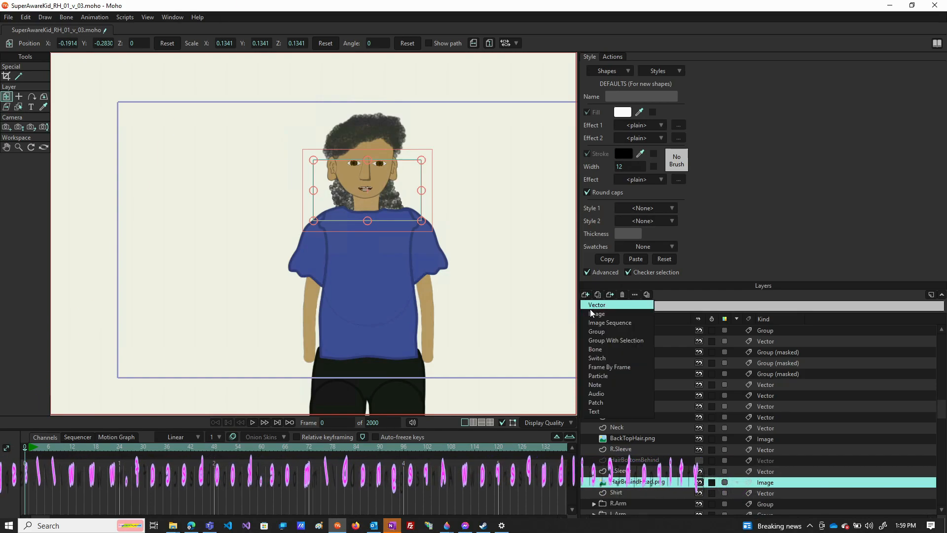
pyautogui.click(596, 313)
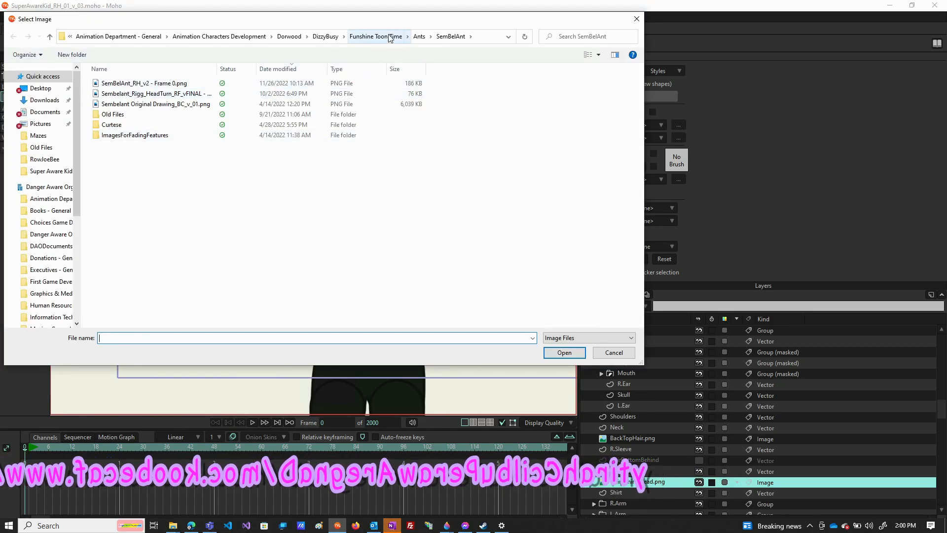
pyautogui.click(231, 37)
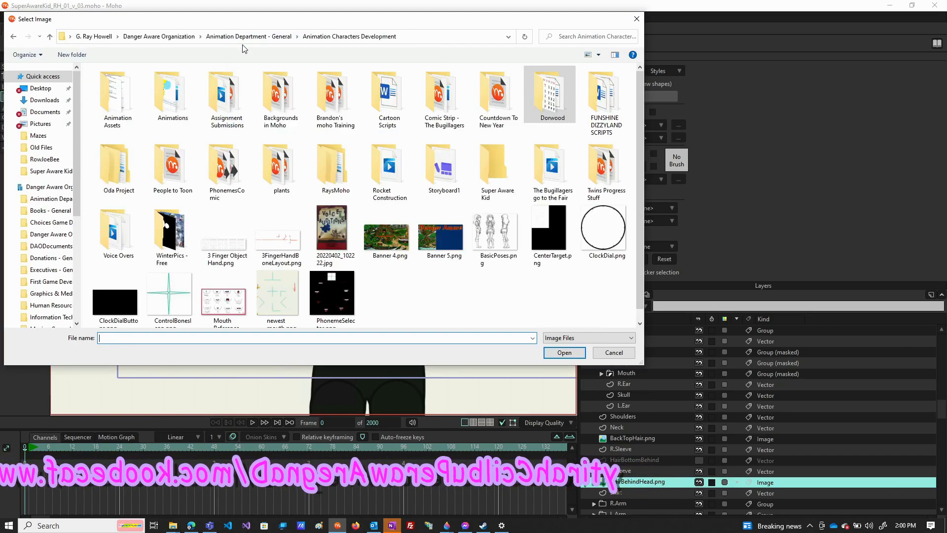
pyautogui.doubleClick(489, 173)
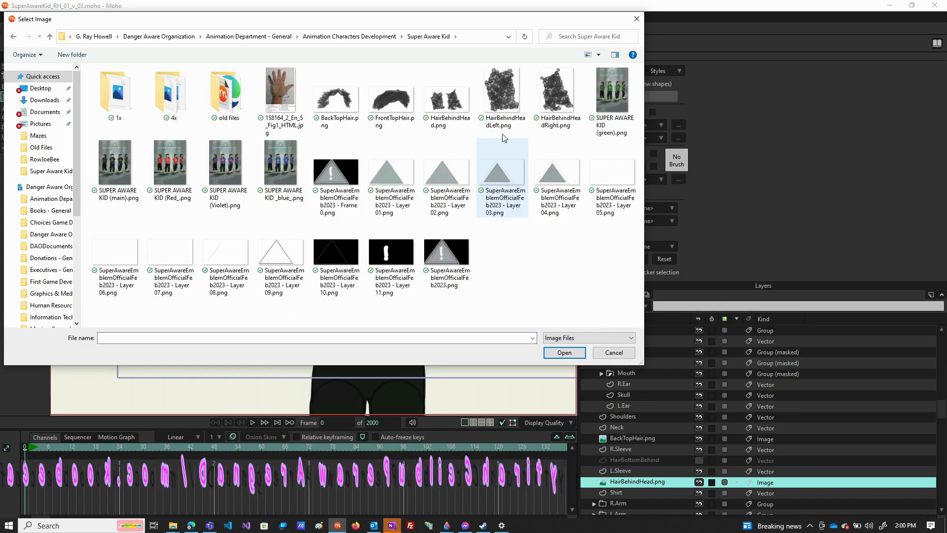
pyautogui.doubleClick(502, 99)
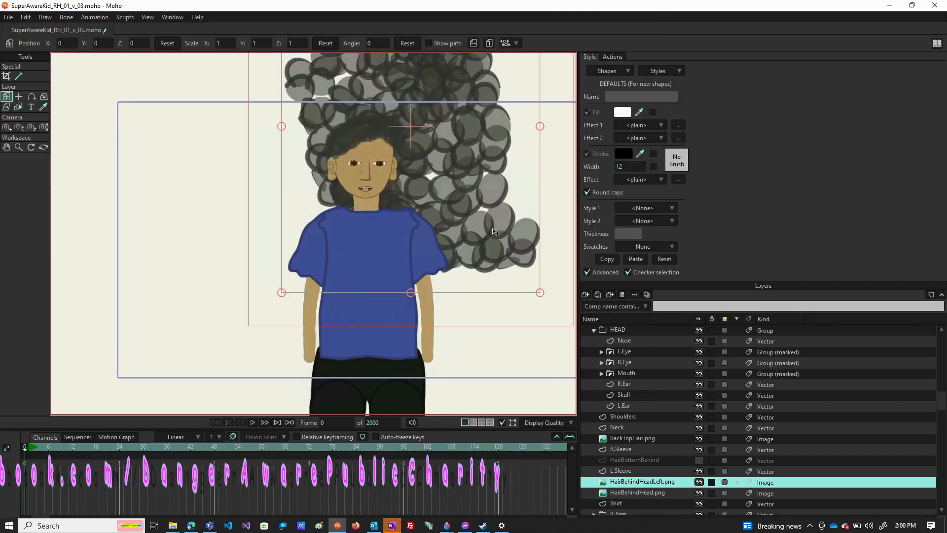
# Step: Scale the HairBehindHeadLeft.png image to about 0.133 and align it with the existing curls left of the neck
pyautogui.moveTo(540, 292); pyautogui.dragTo(284, 172)
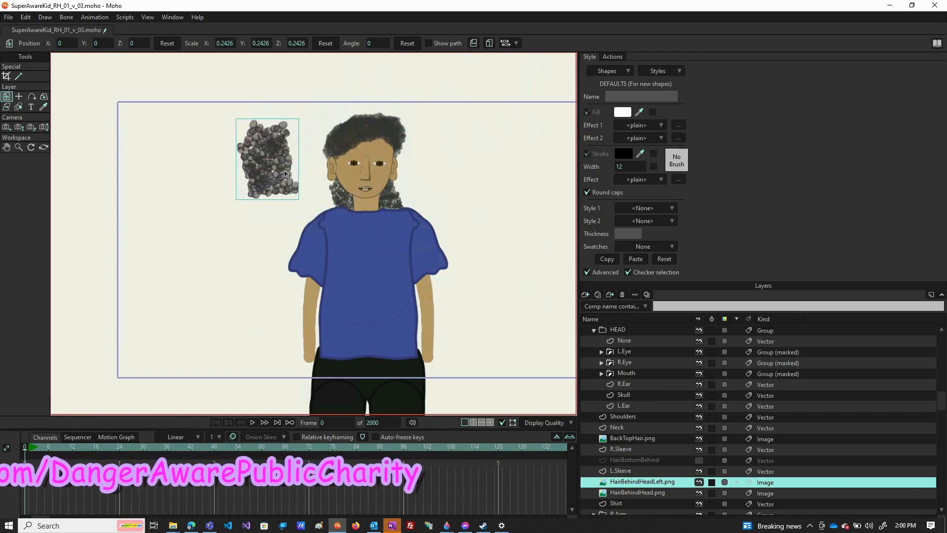
pyautogui.moveTo(236, 122); pyautogui.dragTo(236, 123)
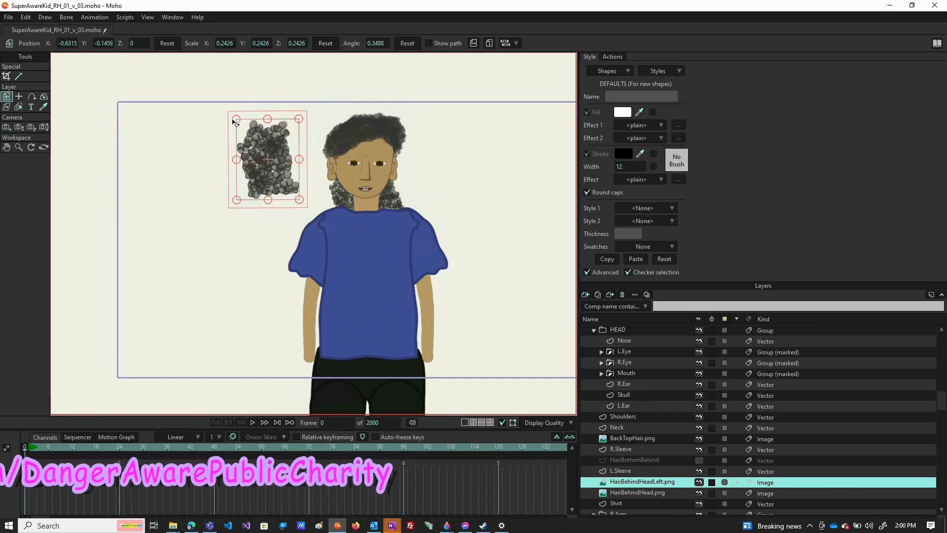
pyautogui.hotkey('ctrl', 'z')
pyautogui.moveTo(237, 120); pyautogui.dragTo(338, 173)
pyautogui.scroll(7, 338, 190)
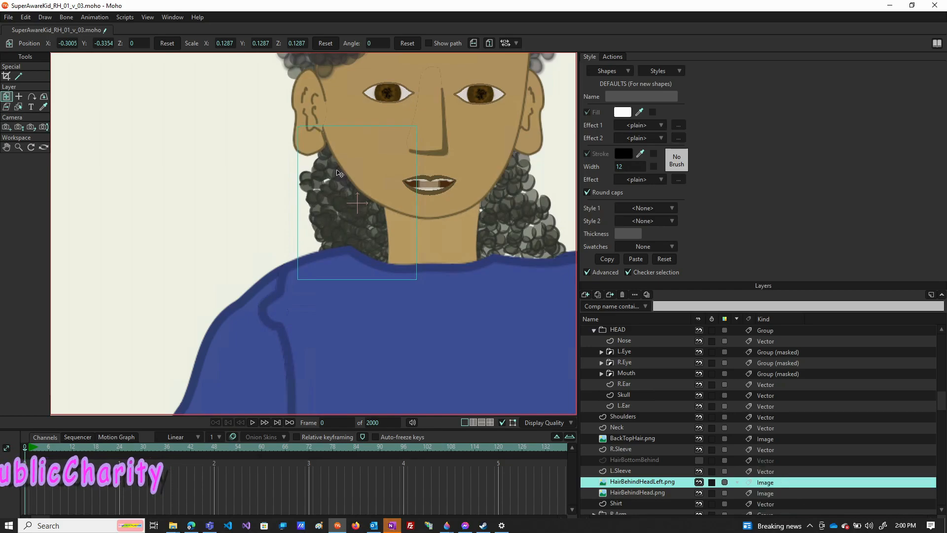
pyautogui.moveTo(340, 172); pyautogui.dragTo(340, 174)
pyautogui.moveTo(419, 281); pyautogui.dragTo(421, 282)
pyautogui.moveTo(333, 226); pyautogui.dragTo(337, 230)
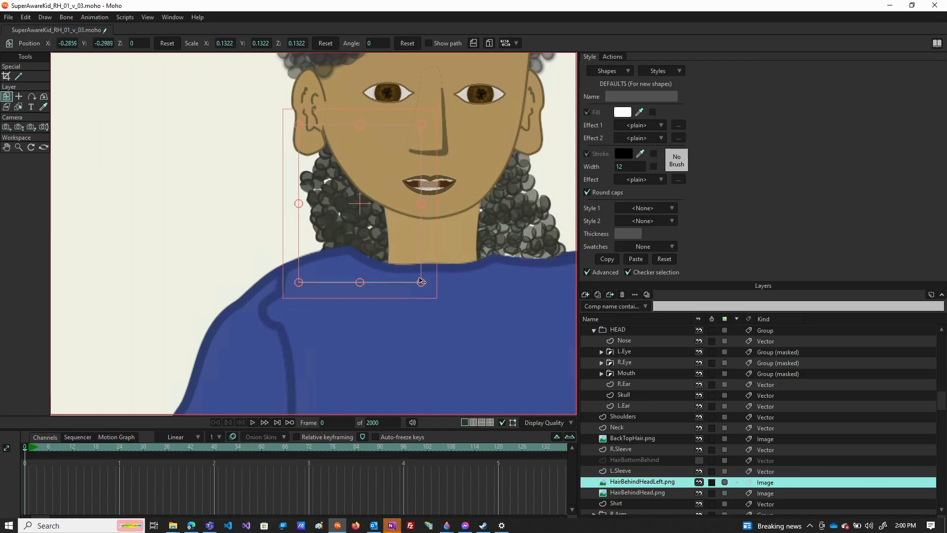
pyautogui.moveTo(424, 286); pyautogui.dragTo(423, 287)
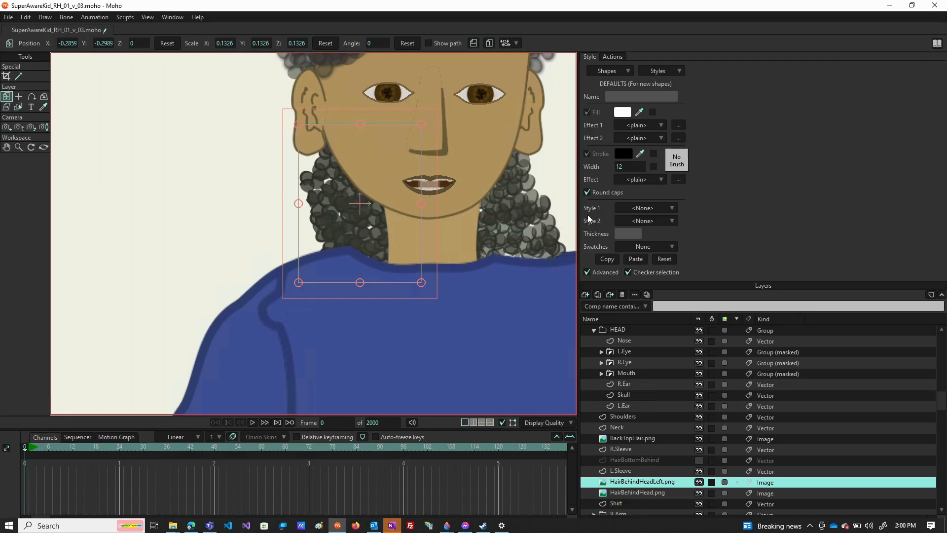
# Step: Add HairBehindHeadRight.png as an image layer above HairBehindHeadLeft.png
pyautogui.click(585, 295)
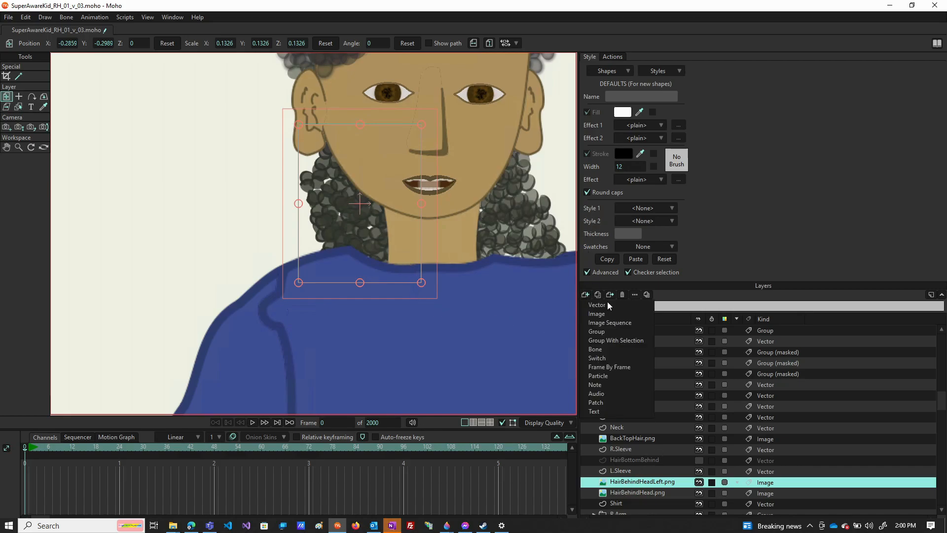
pyautogui.click(603, 315)
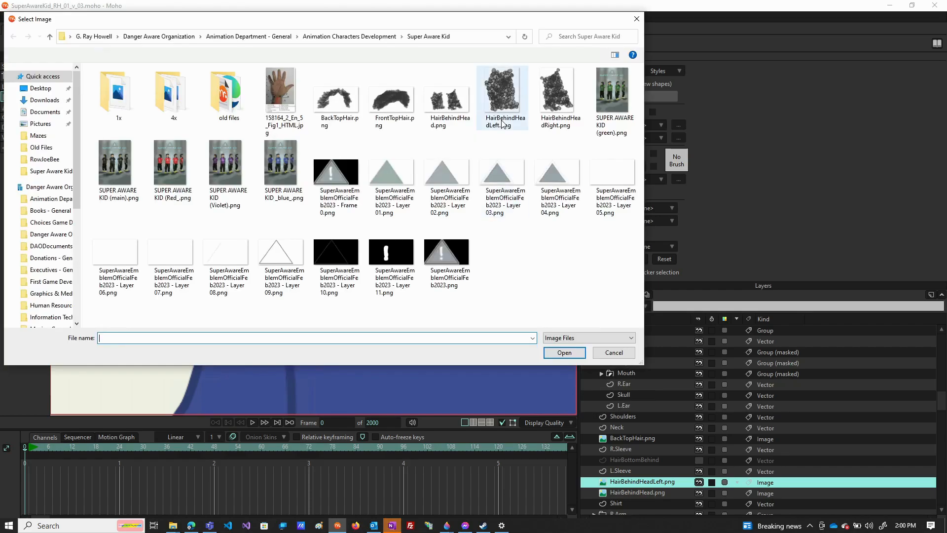
pyautogui.doubleClick(558, 94)
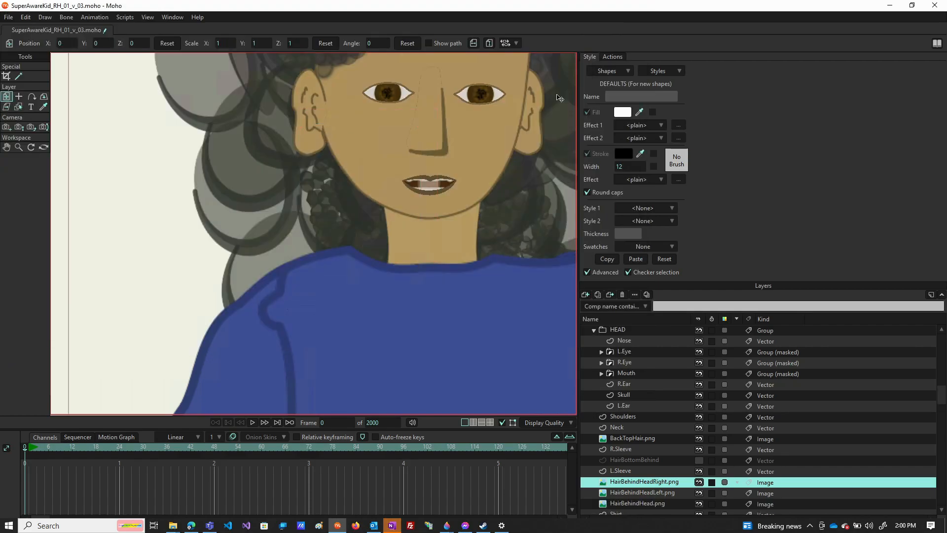
# Step: Scale the HairBehindHeadRight.png image to about 0.13 and align it with the existing curls right of the neck
pyautogui.scroll(-5, 301, 159)
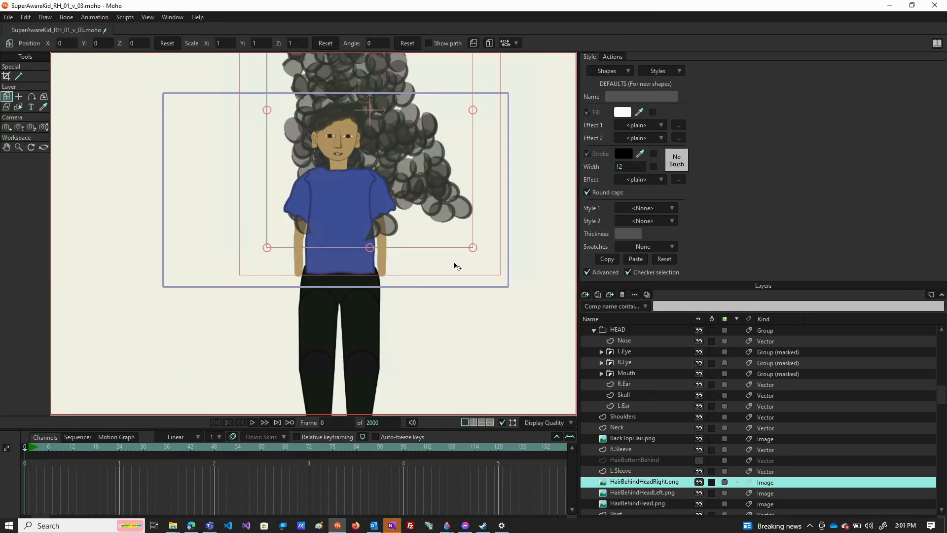
pyautogui.moveTo(472, 250); pyautogui.dragTo(362, 169)
pyautogui.scroll(5, 363, 169)
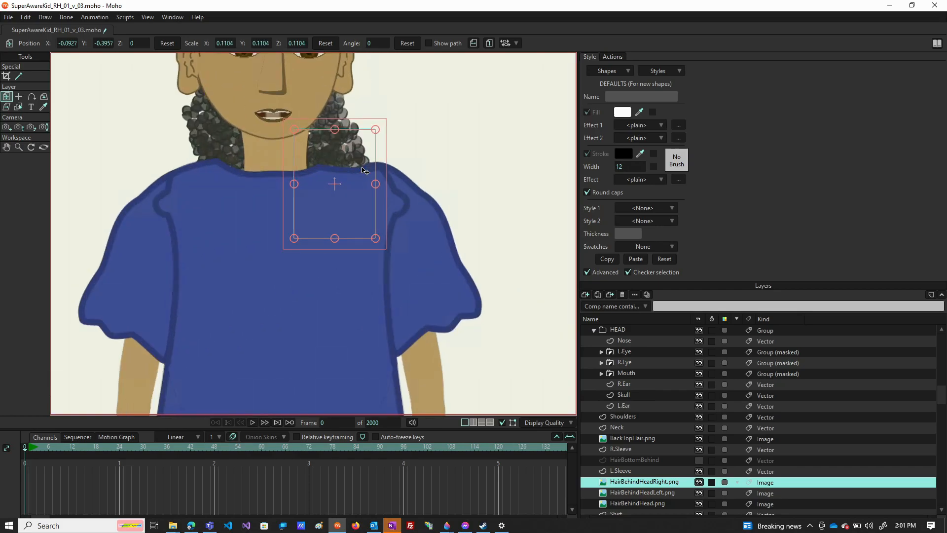
pyautogui.moveTo(357, 207); pyautogui.dragTo(354, 144)
pyautogui.moveTo(370, 176)
pyautogui.mouseDown()
pyautogui.moveTo(347, 154)
pyautogui.moveTo(374, 178)
pyautogui.moveTo(351, 170)
pyautogui.moveTo(378, 180)
pyautogui.moveTo(351, 175)
pyautogui.moveTo(373, 183)
pyautogui.mouseUp()
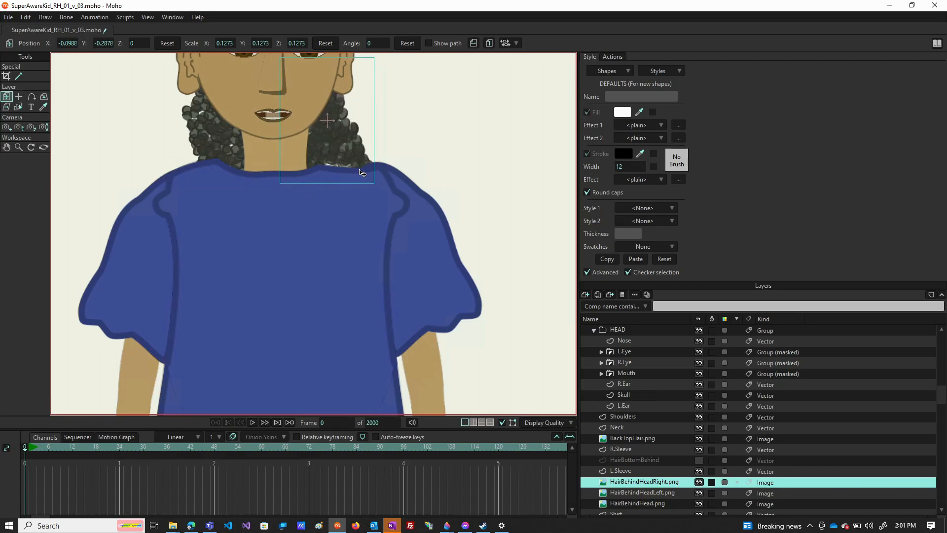
pyautogui.moveTo(374, 178); pyautogui.dragTo(349, 168)
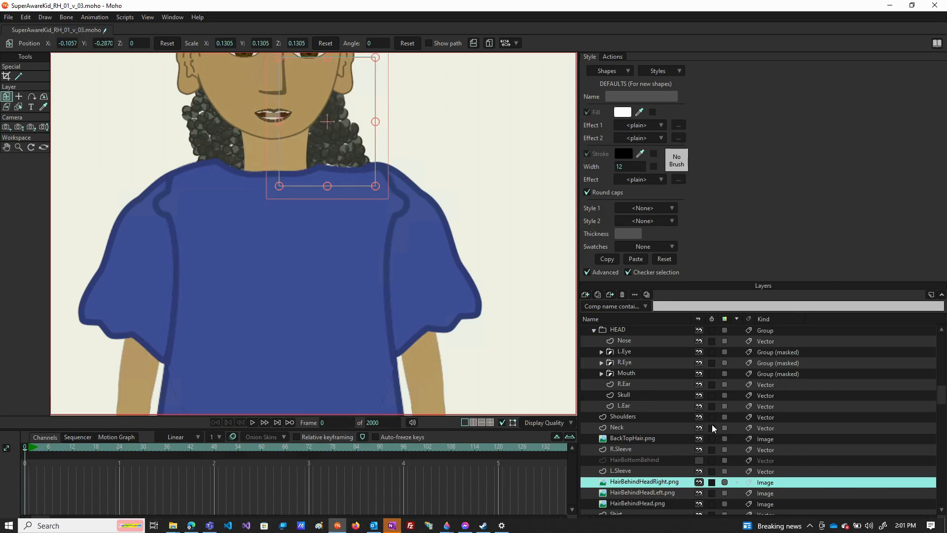
# Step: Delete the HairBehindHead.png layer and check the placement of the separate left and right hair images
pyautogui.click(641, 504)
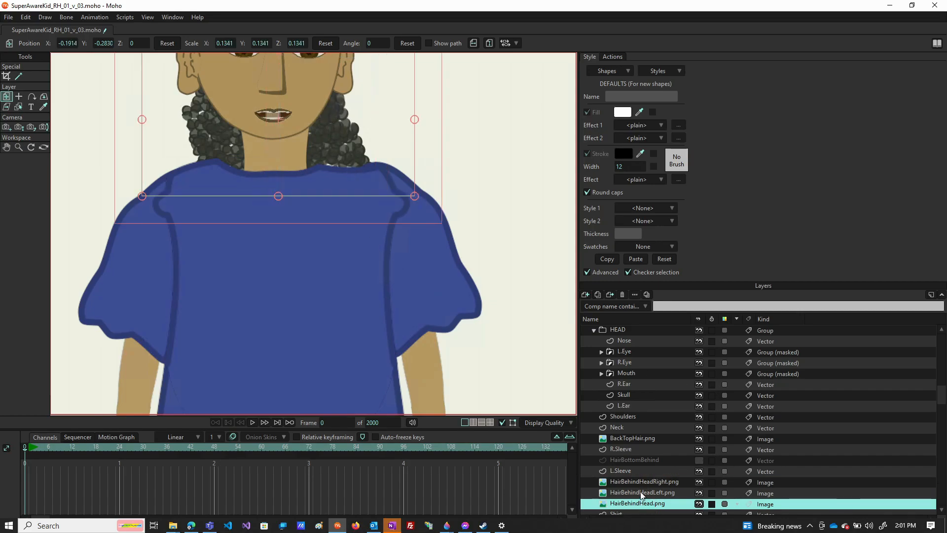
pyautogui.click(621, 294)
pyautogui.scroll(-5, 353, 337)
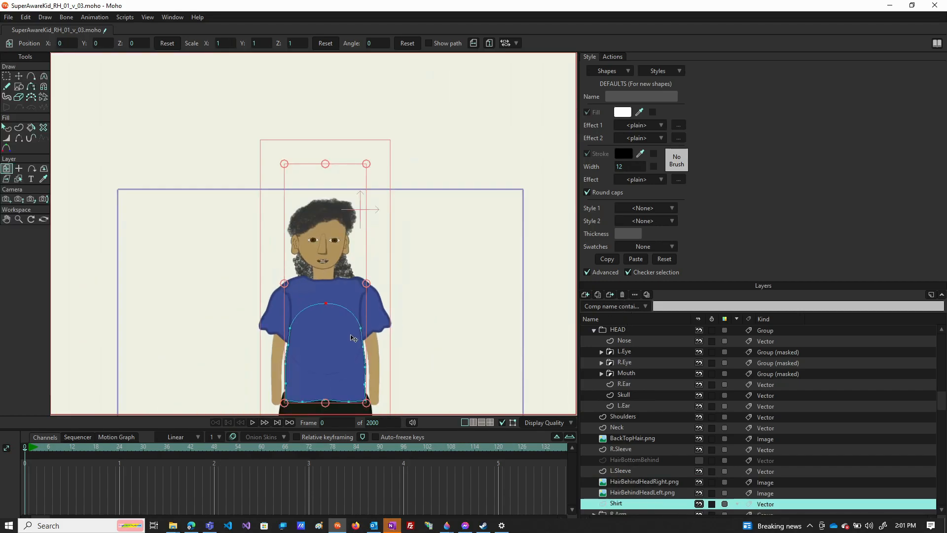
pyautogui.click(652, 494)
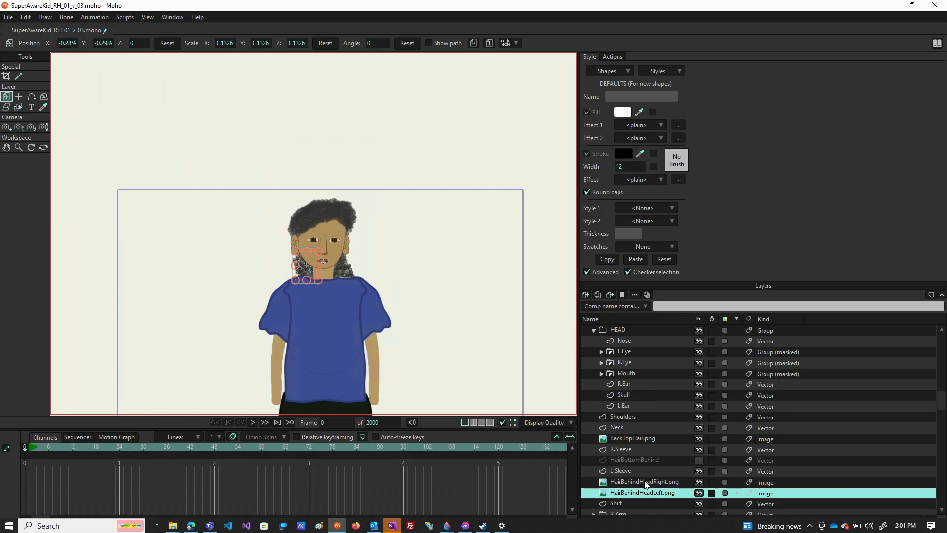
pyautogui.click(645, 483)
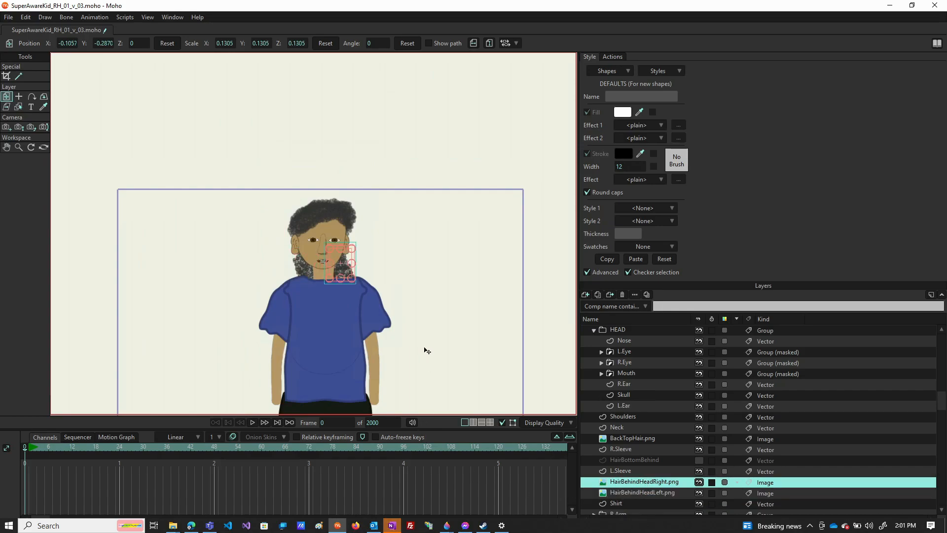
pyautogui.scroll(3, 314, 263)
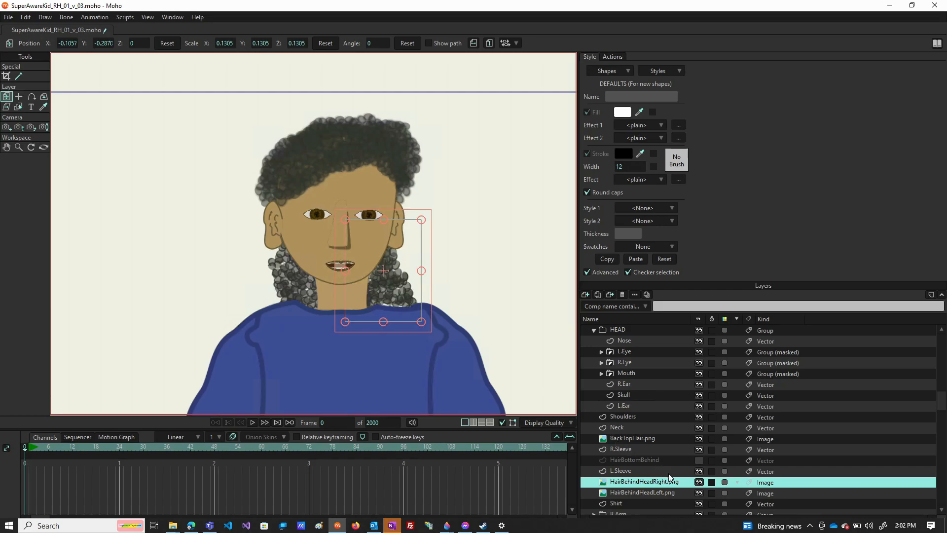
# Step: Show the hidden HairBottomBehind layer and move its hair shapes off the face, out to the right of the head
pyautogui.click(699, 461)
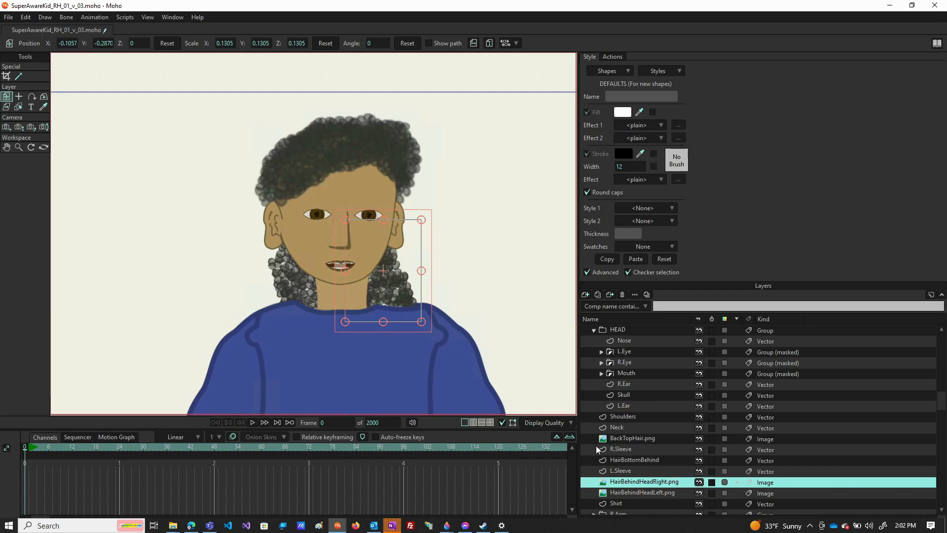
pyautogui.click(662, 459)
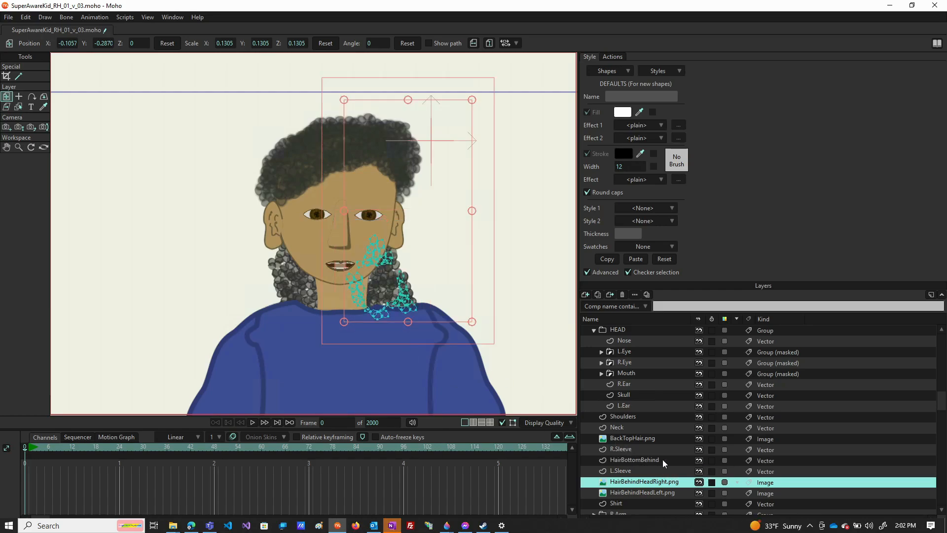
pyautogui.moveTo(416, 269); pyautogui.dragTo(522, 232)
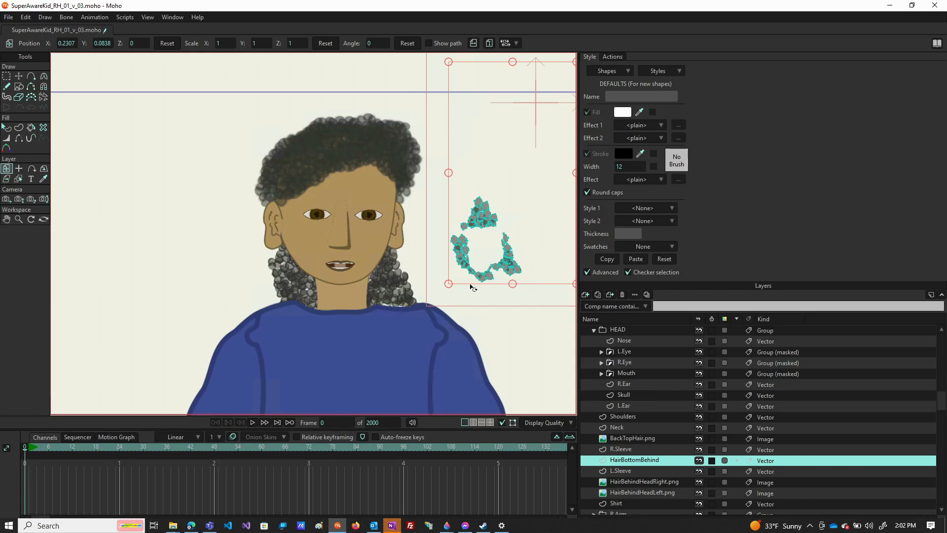
# Step: Show the SUPER AWARE KID _blue_.png reference layer and rename the HairBottomBehind layer as ShoulderHairLeft
pyautogui.scroll(1, 683, 349)
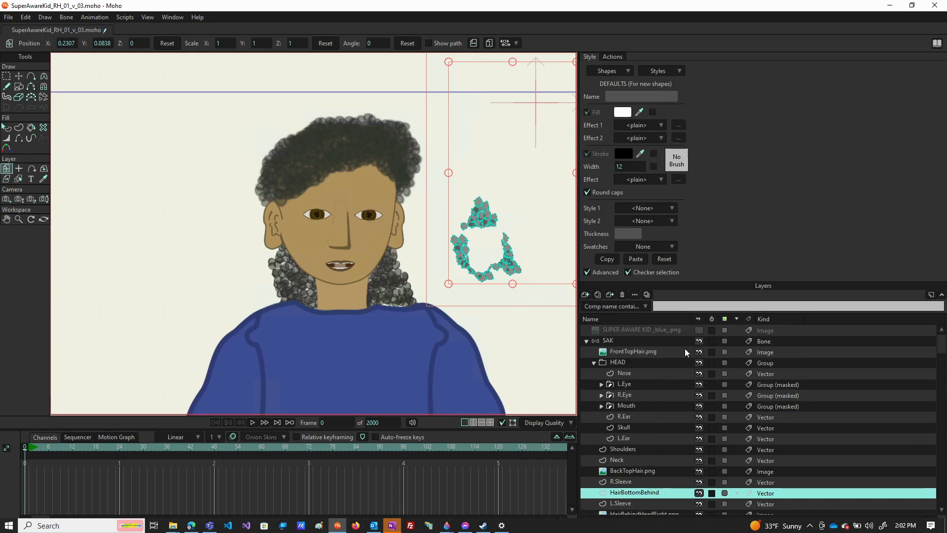
pyautogui.click(699, 330)
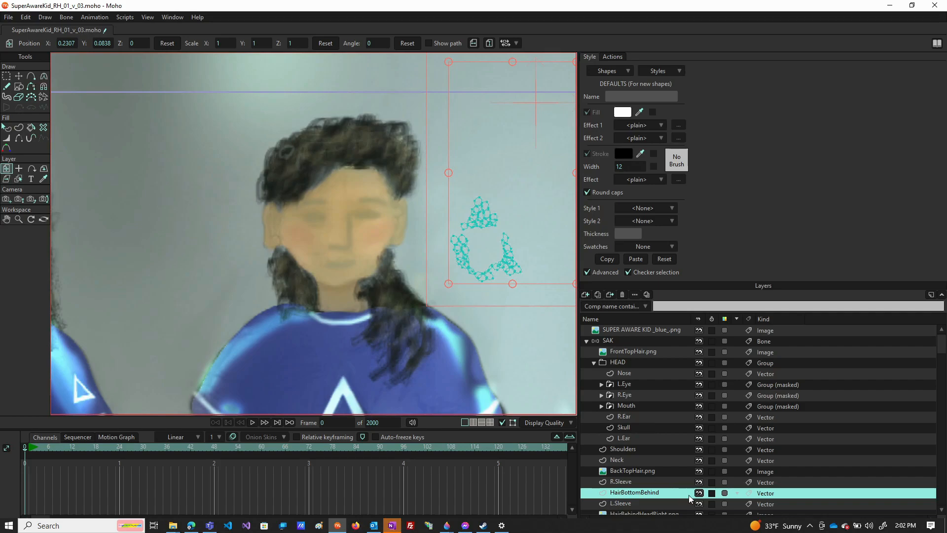
pyautogui.doubleClick(654, 493)
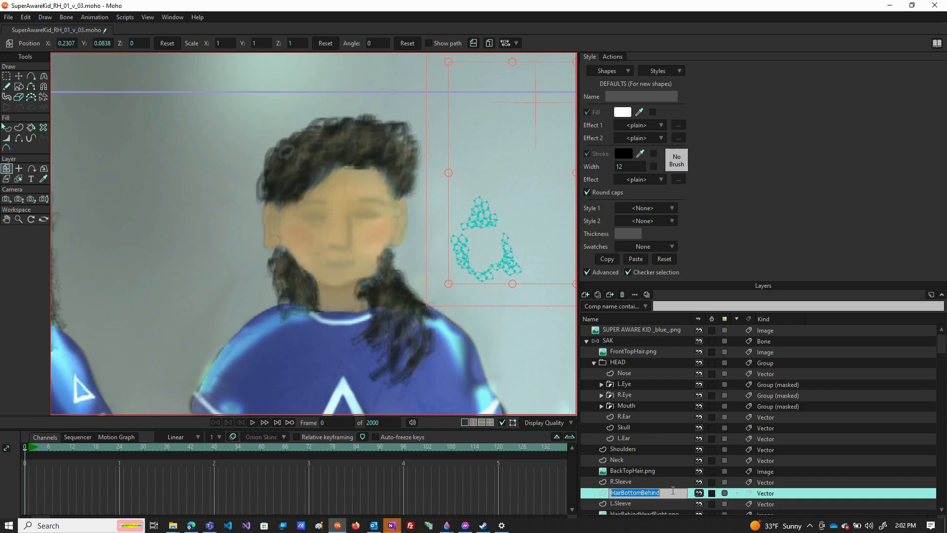
pyautogui.write('ShoulderHairLeft')
pyautogui.press('Return')
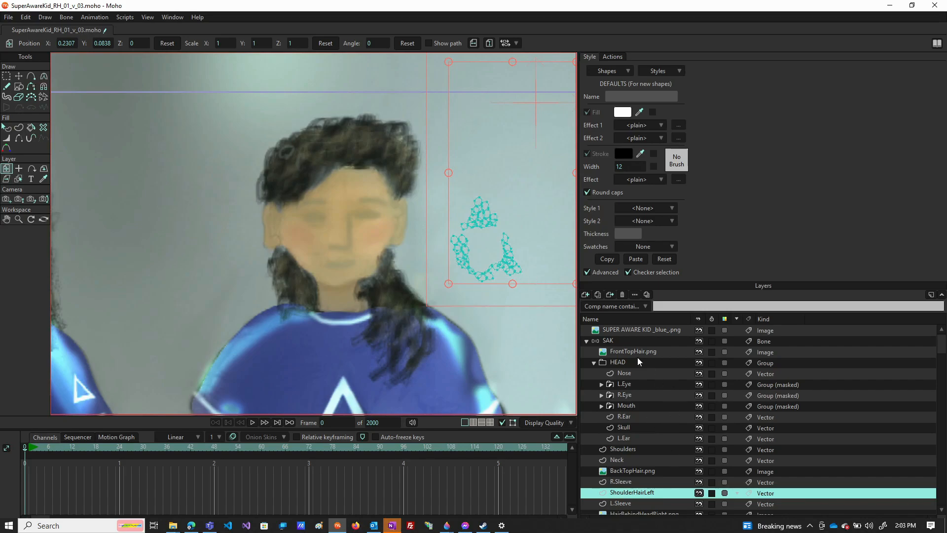
# Step: Delete the two curl shapes that join the left and right strands at the bottom of the hair ring
pyautogui.scroll(5, 503, 254)
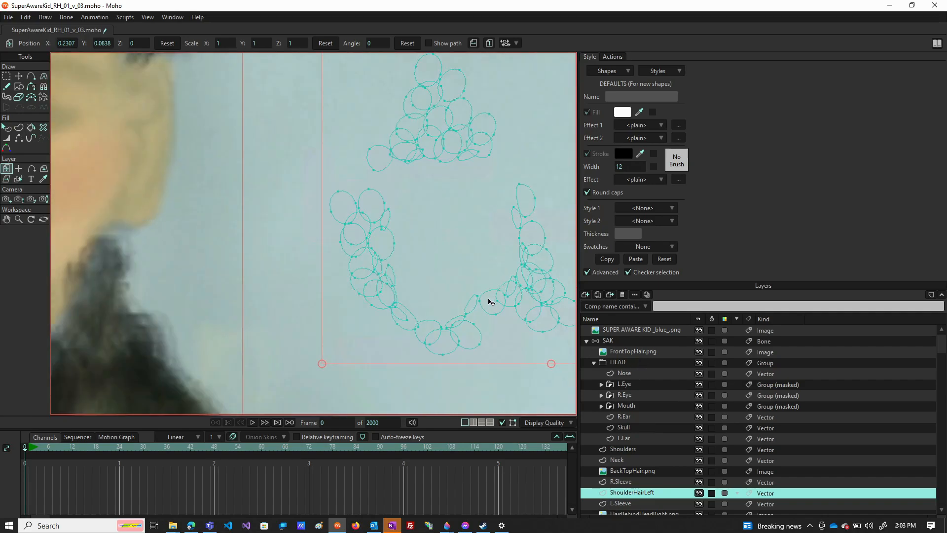
pyautogui.click(478, 347)
pyautogui.click(477, 348)
pyautogui.press('t')
pyautogui.doubleClick(475, 348)
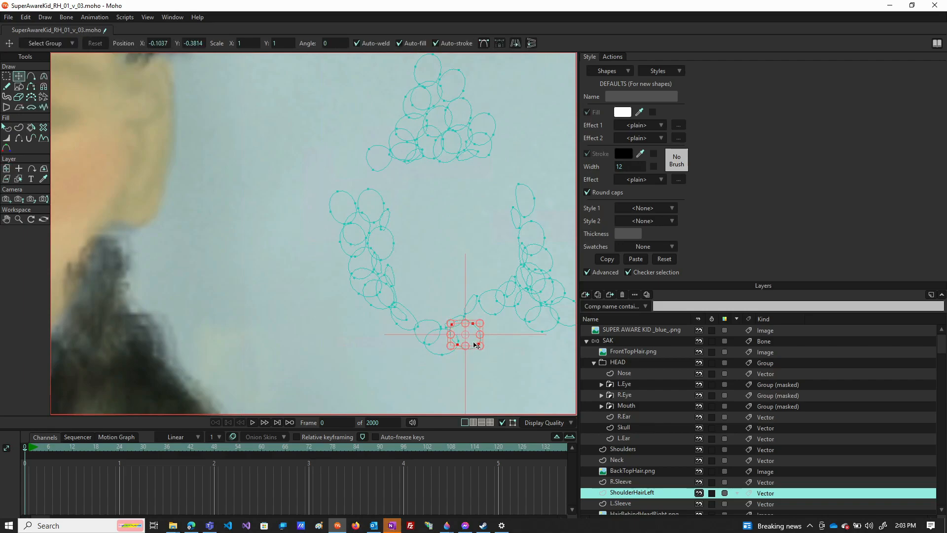
pyautogui.press('Delete')
pyautogui.doubleClick(457, 327)
pyautogui.press('Delete')
pyautogui.press('Delete')
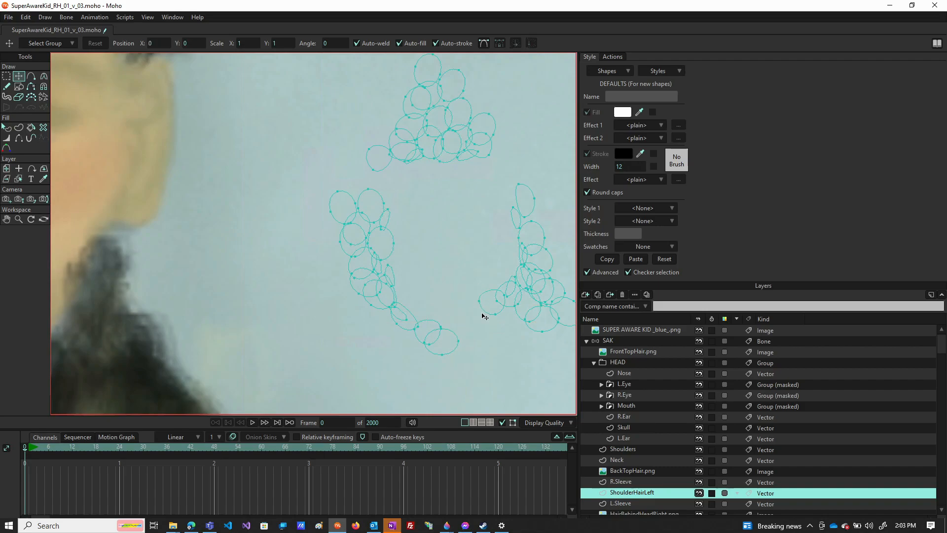
# Step: Select the leftmost curl strand and place it, mirrored, over the painted hair hanging on the front-facing character's shoulder
pyautogui.scroll(-3, 289, 192)
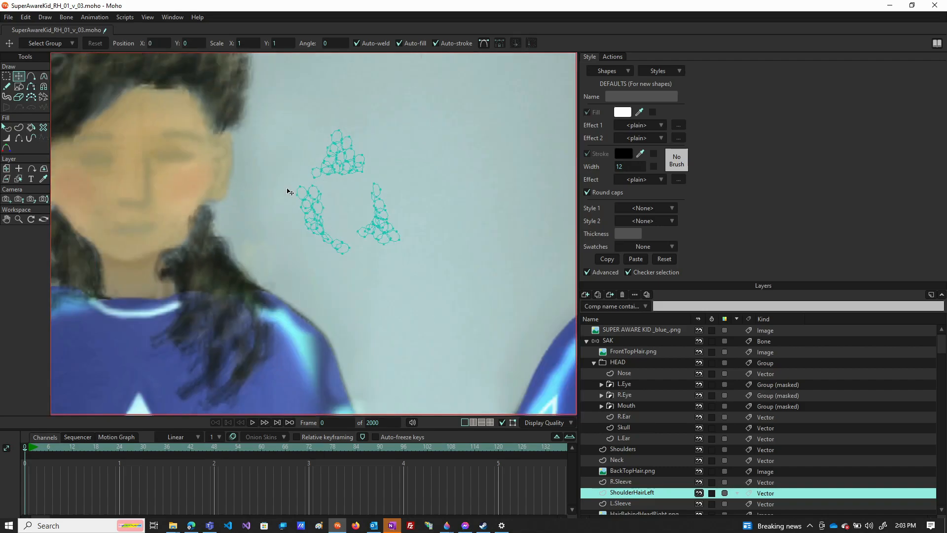
pyautogui.click(6, 75)
pyautogui.moveTo(279, 185)
pyautogui.mouseDown()
pyautogui.moveTo(328, 229)
pyautogui.moveTo(361, 281)
pyautogui.mouseUp()
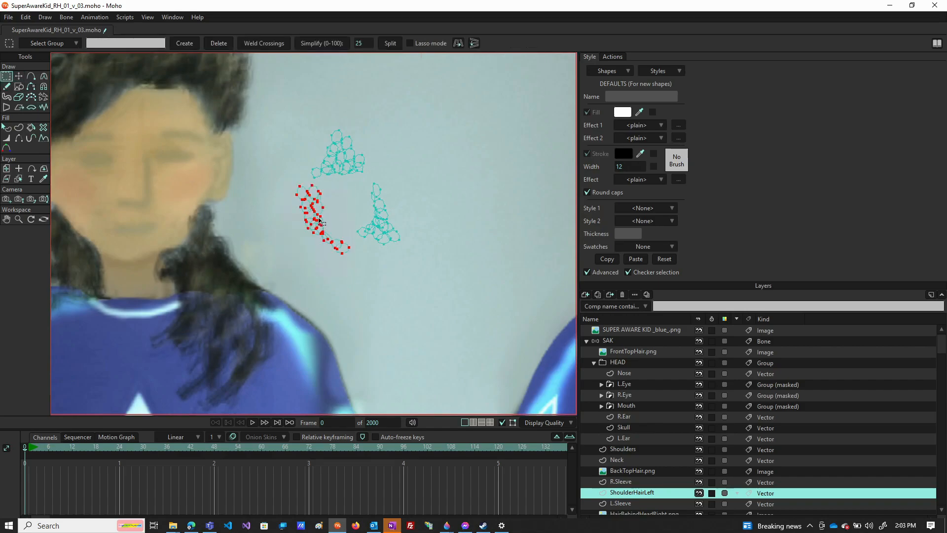
pyautogui.press('t')
pyautogui.moveTo(332, 207); pyautogui.dragTo(221, 371)
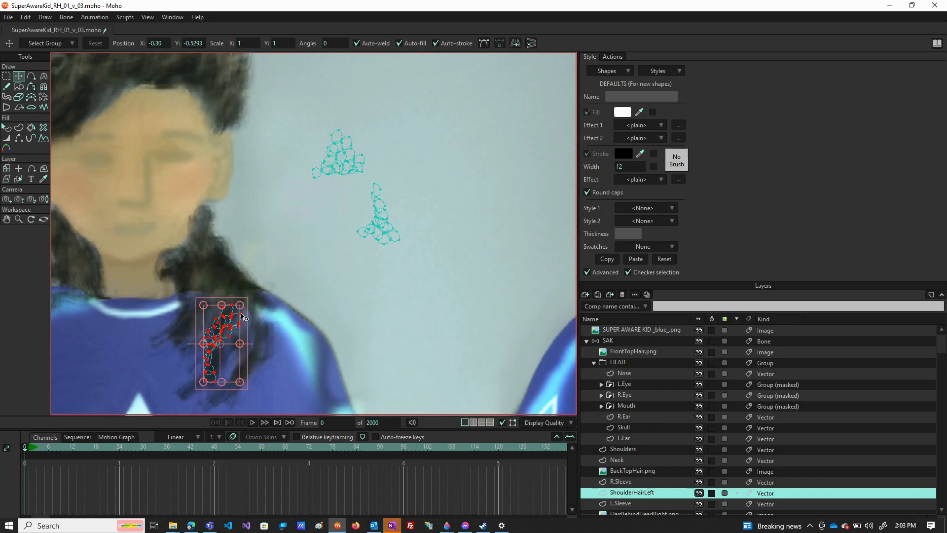
# Step: Stretch the strand upward and nudge it to follow the length of the painted shoulder hair
pyautogui.moveTo(223, 309); pyautogui.dragTo(219, 290)
pyautogui.moveTo(226, 344); pyautogui.dragTo(230, 345)
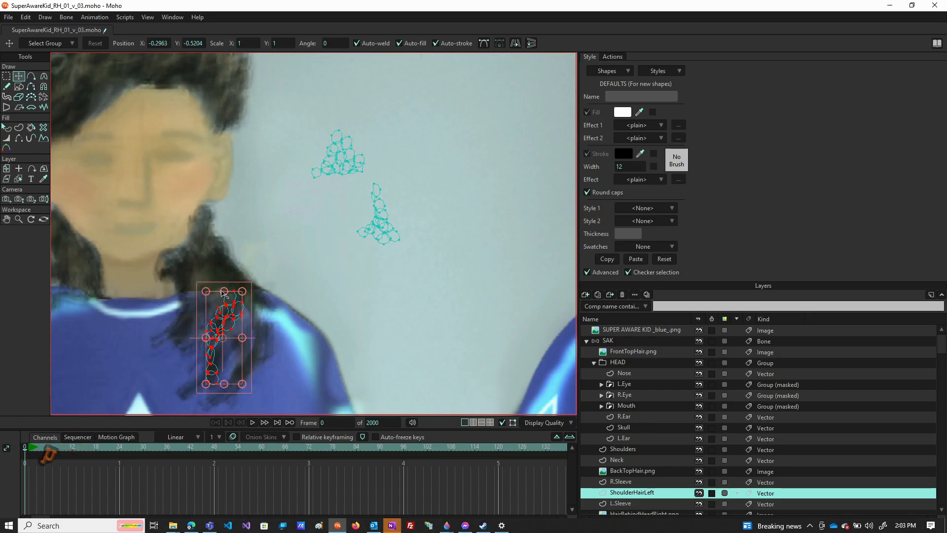
pyautogui.moveTo(223, 292); pyautogui.dragTo(223, 281)
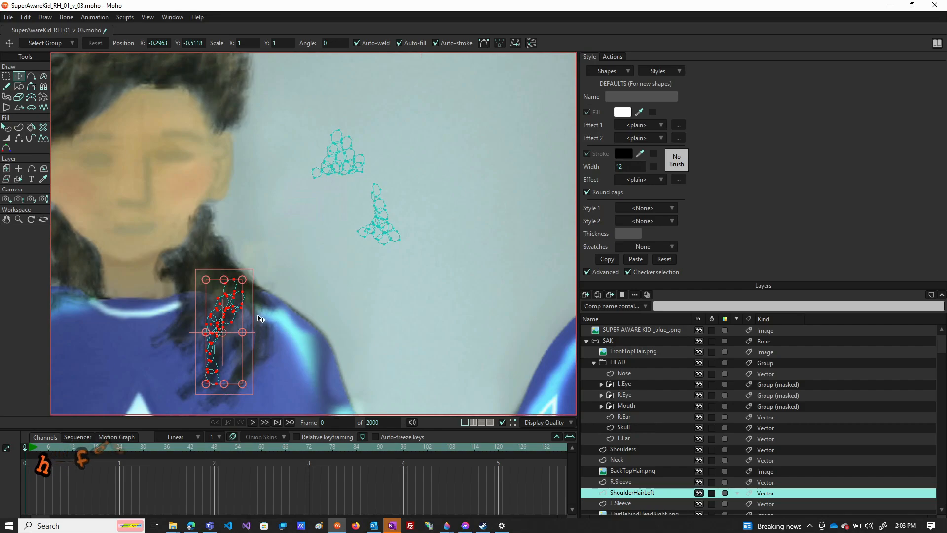
pyautogui.click(216, 371)
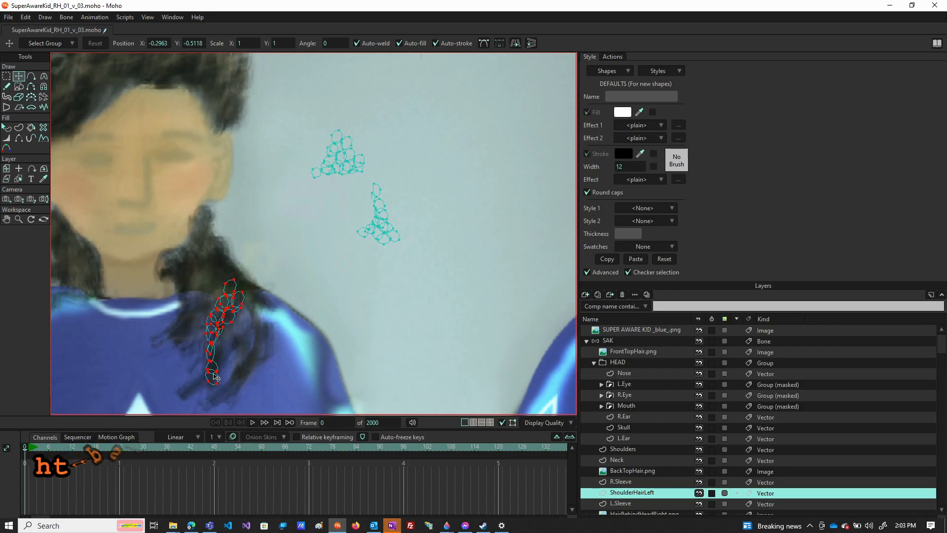
pyautogui.scroll(-4, 224, 363)
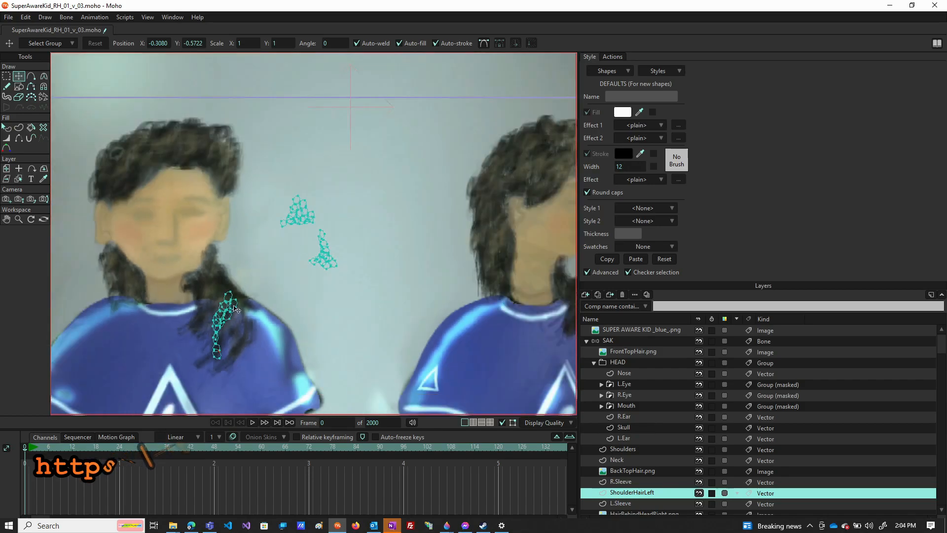
pyautogui.moveTo(225, 293); pyautogui.dragTo(270, 390)
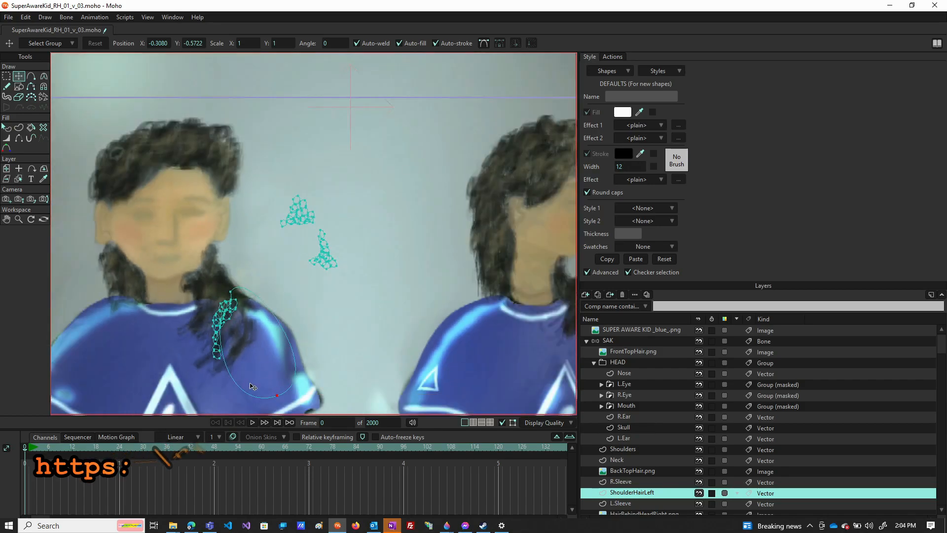
pyautogui.hotkey('ctrl', 'z')
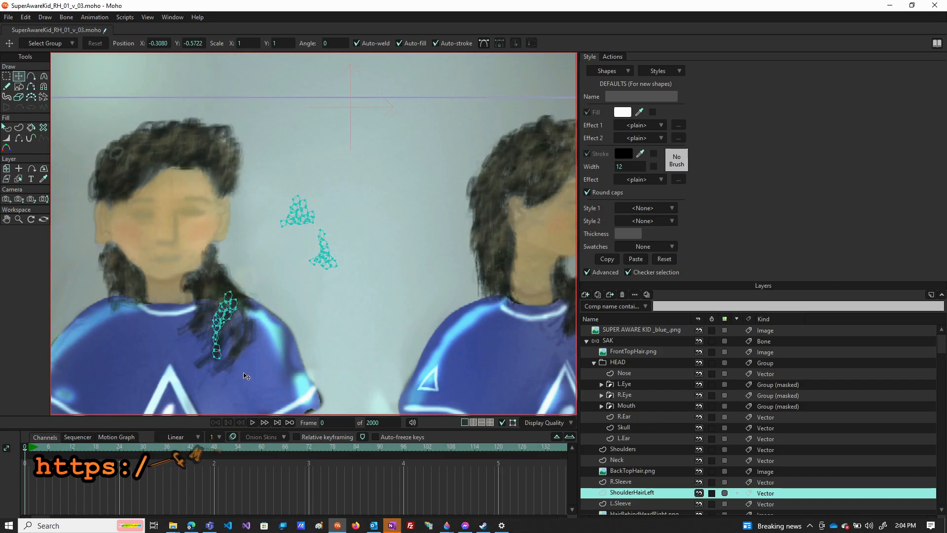
# Step: Select the whole shoulder strand for transforming and compare it with the painted hair in the reference drawing
pyautogui.press('g')
pyautogui.moveTo(184, 275); pyautogui.dragTo(265, 380)
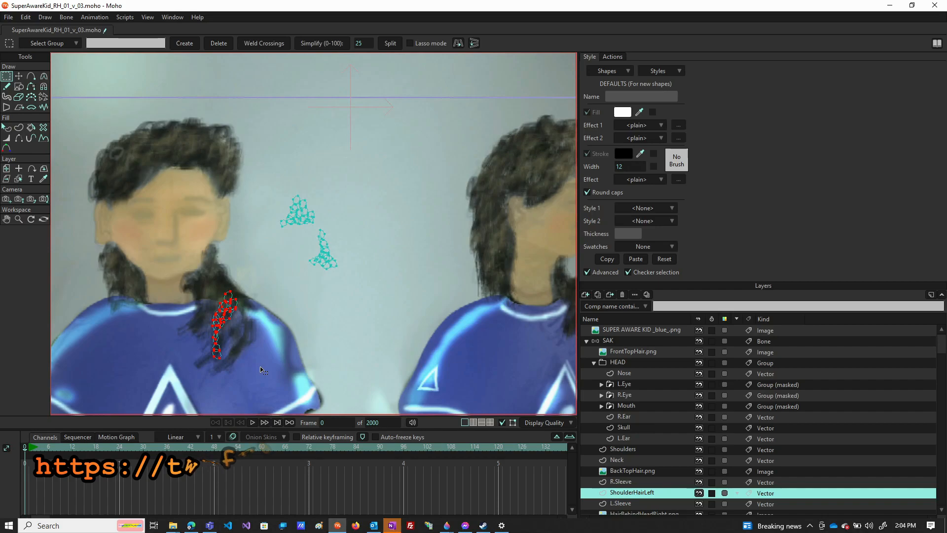
pyautogui.press('t')
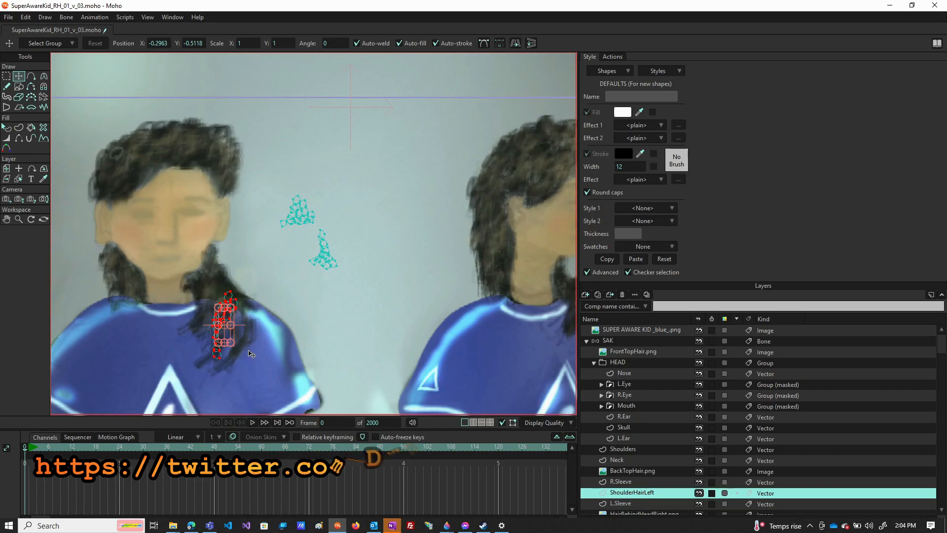
pyautogui.scroll(6, 218, 342)
pyautogui.scroll(-5, 222, 344)
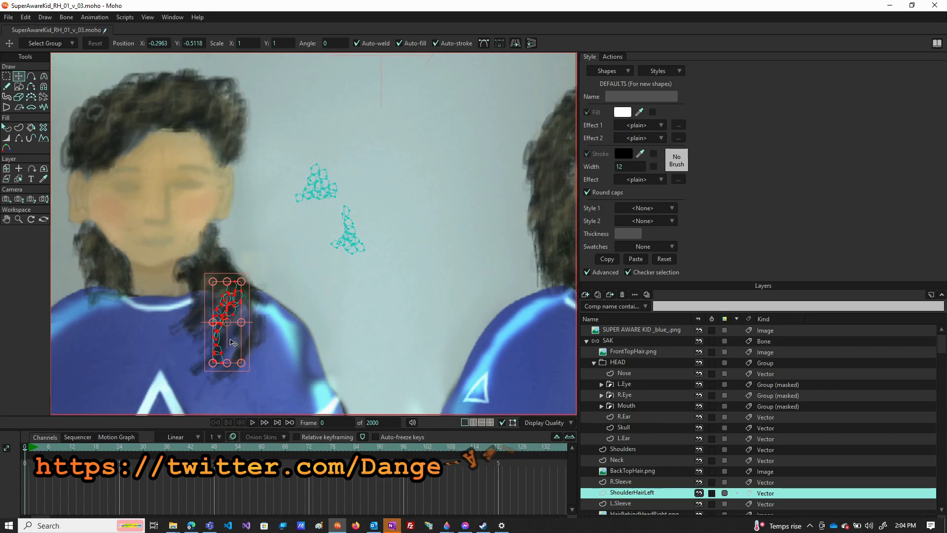
pyautogui.scroll(3, 219, 346)
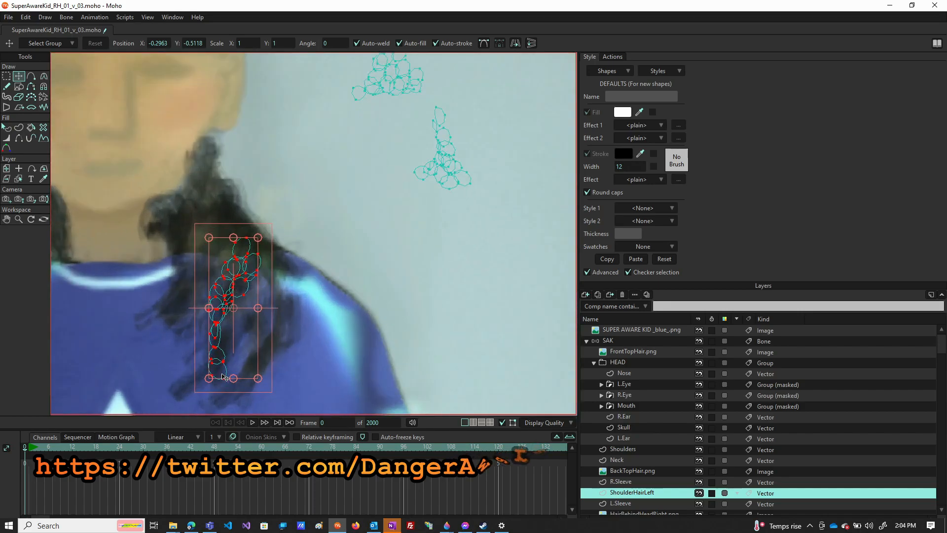
pyautogui.scroll(-5, 226, 310)
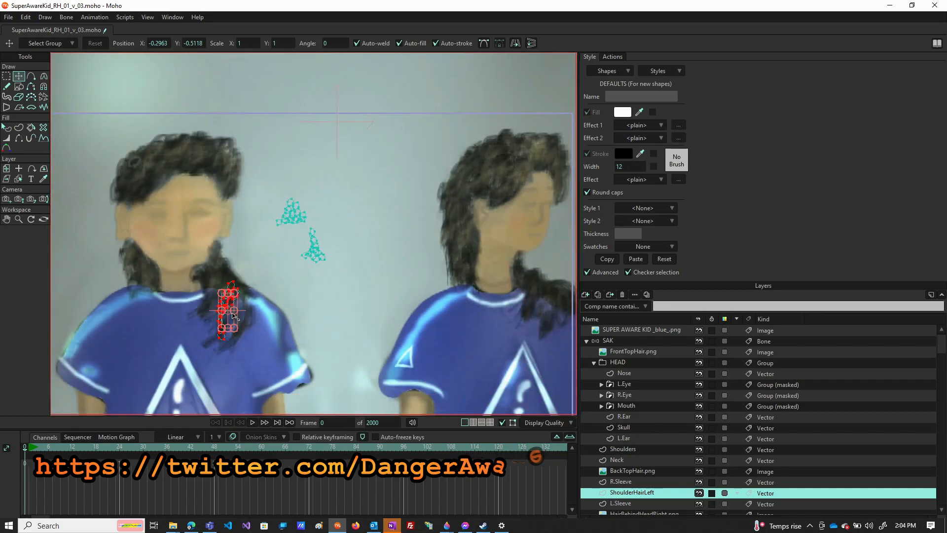
pyautogui.scroll(4, 241, 312)
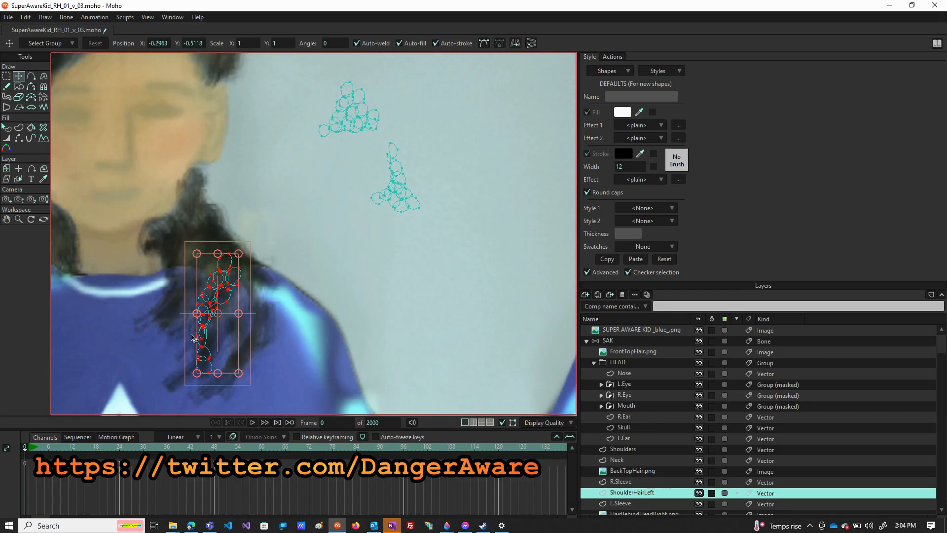
pyautogui.scroll(-5, 192, 337)
pyautogui.scroll(-3, 311, 303)
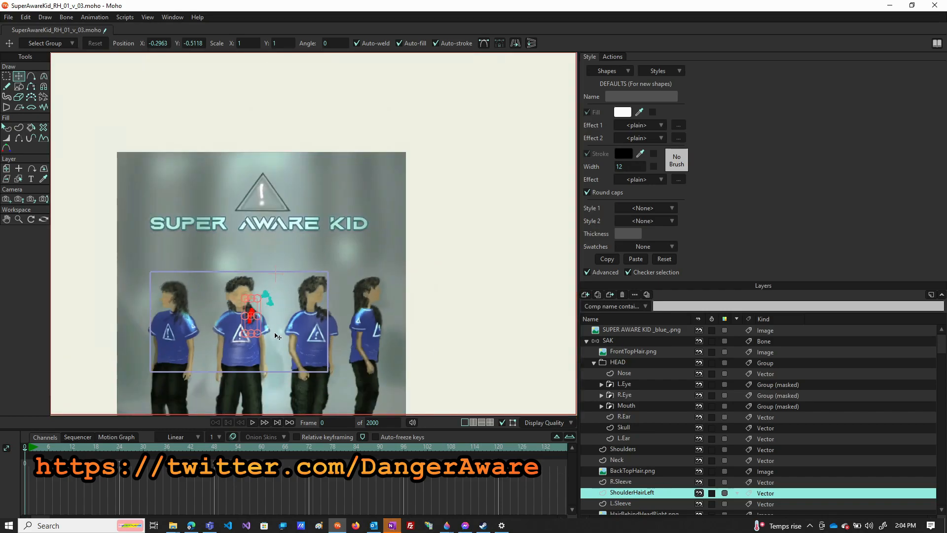
# Step: Hide the reference image and move the selected curl strand into the empty space right of the character, to about X 1.69
pyautogui.click(698, 331)
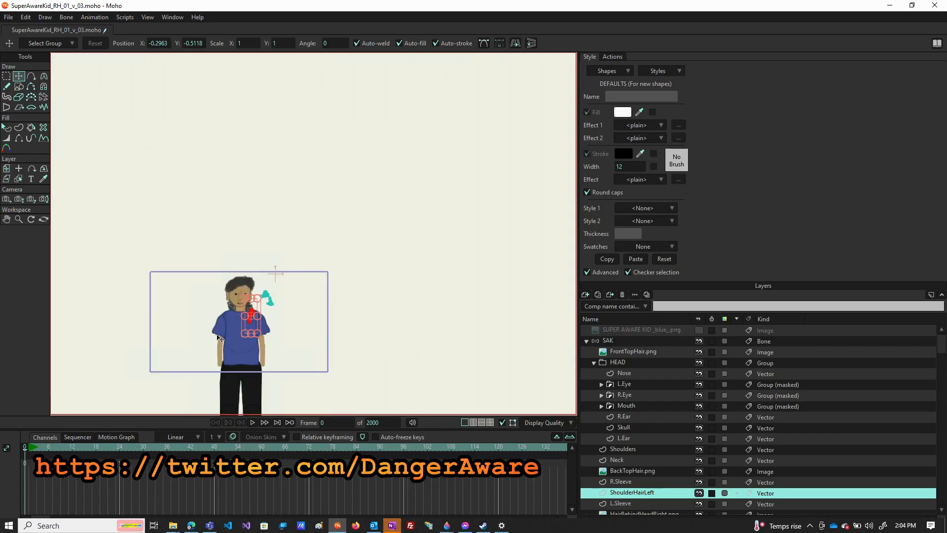
pyautogui.scroll(4, 217, 338)
pyautogui.scroll(-1, 270, 320)
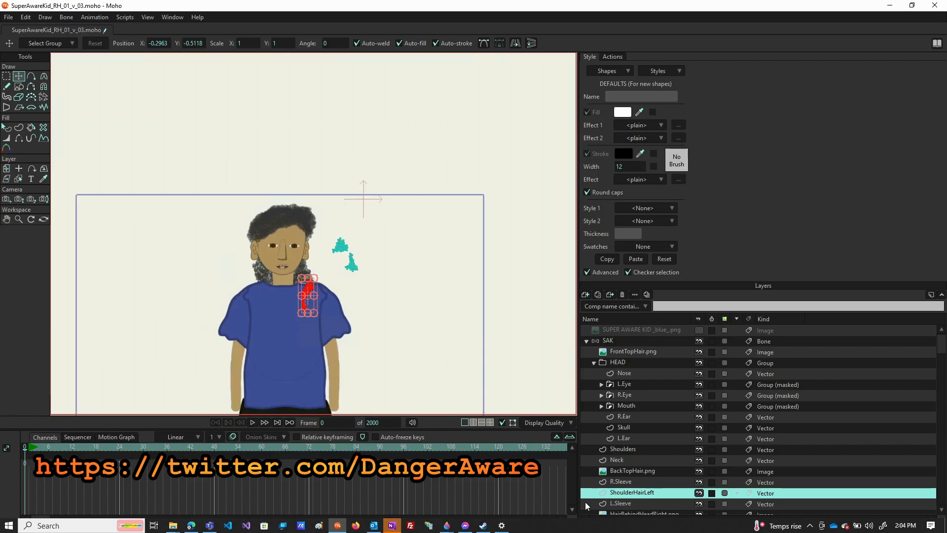
pyautogui.scroll(-4, 365, 349)
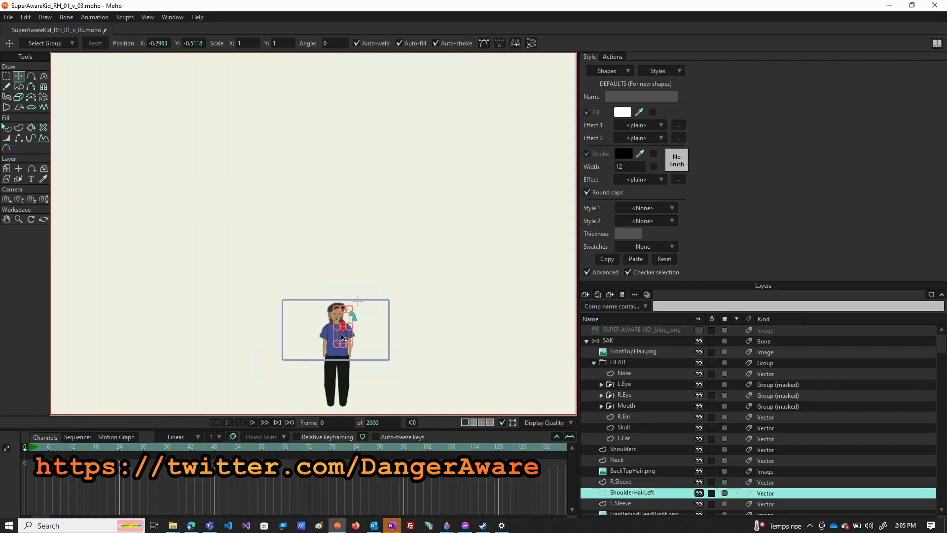
pyautogui.moveTo(347, 339); pyautogui.dragTo(443, 356)
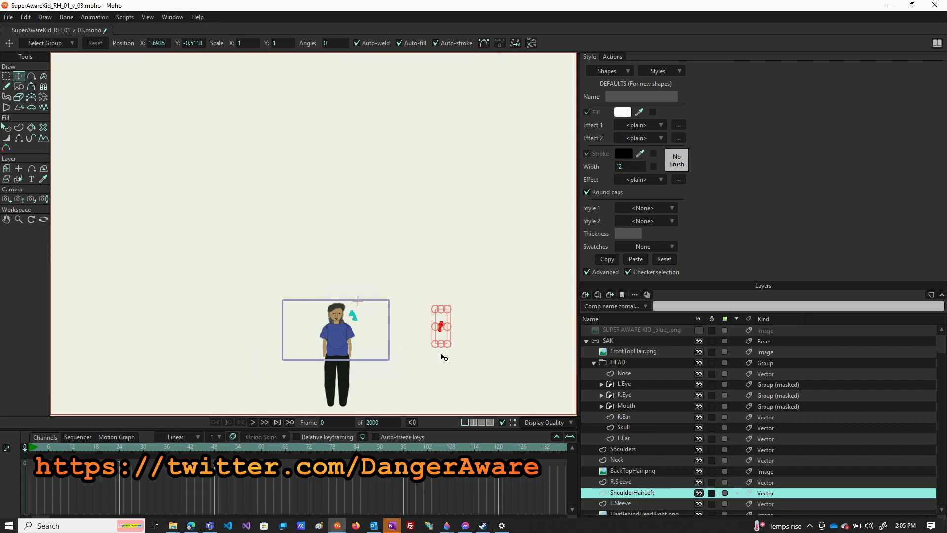
# Step: Track the camera over to the isolated strand and zoom it in to a focal length of about 485
pyautogui.click(6, 199)
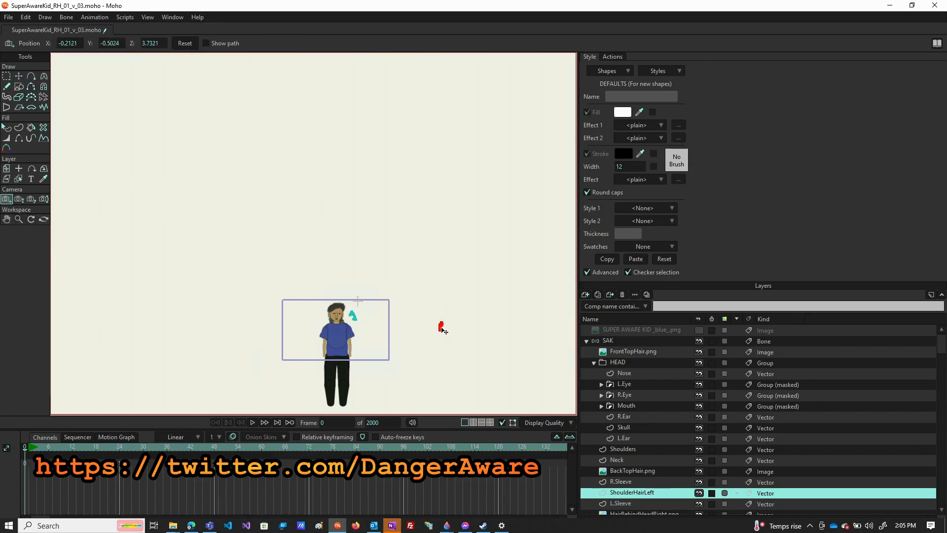
pyautogui.moveTo(442, 329); pyautogui.dragTo(380, 330)
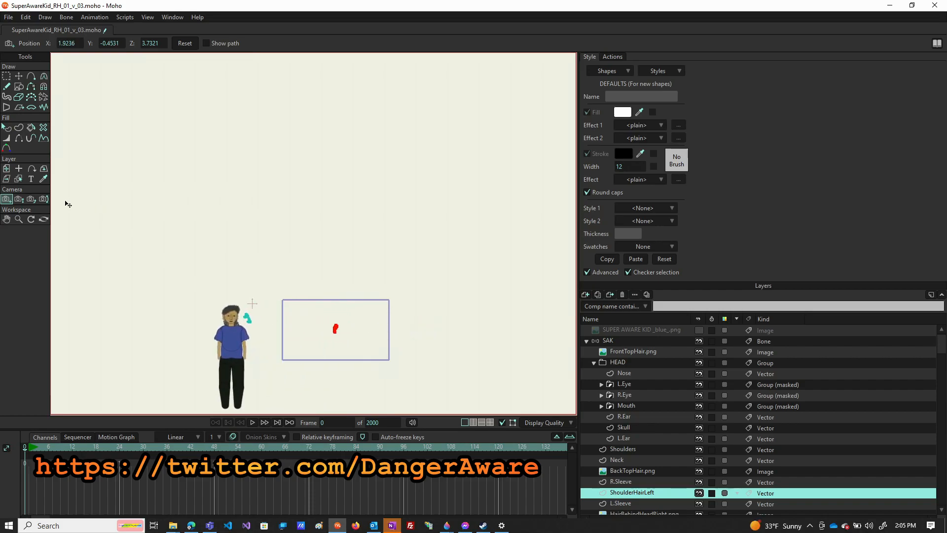
pyautogui.click(20, 198)
pyautogui.moveTo(361, 343); pyautogui.dragTo(363, 407)
pyautogui.moveTo(403, 195); pyautogui.dragTo(391, 398)
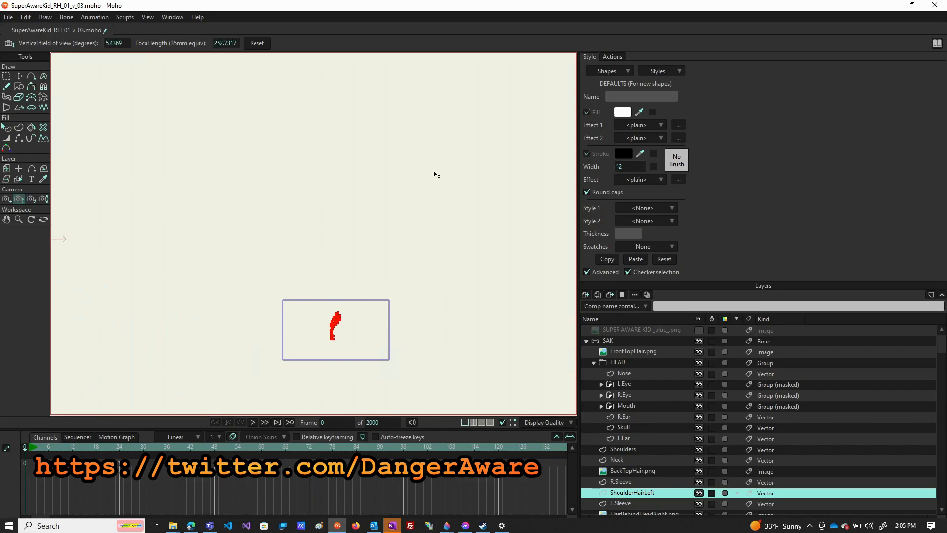
pyautogui.moveTo(434, 174); pyautogui.dragTo(399, 320)
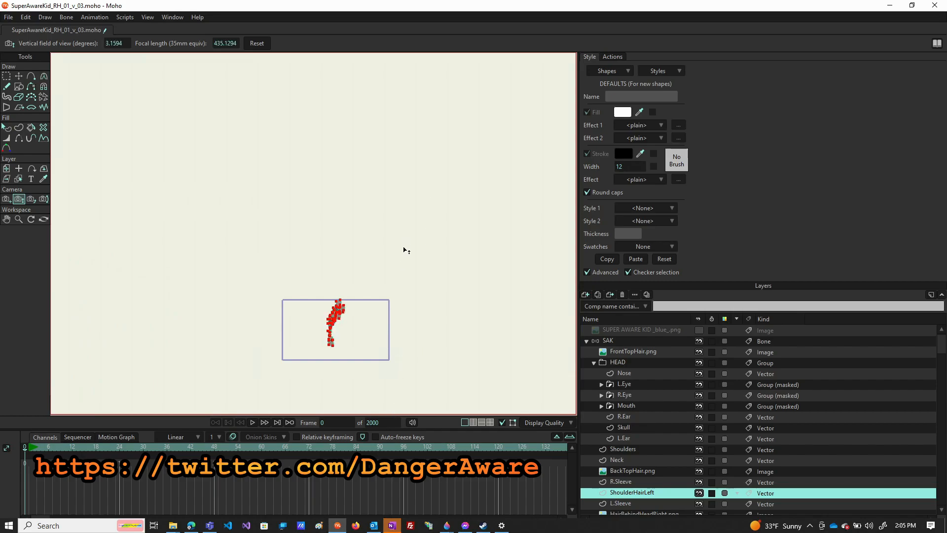
pyautogui.moveTo(404, 247); pyautogui.dragTo(289, 269)
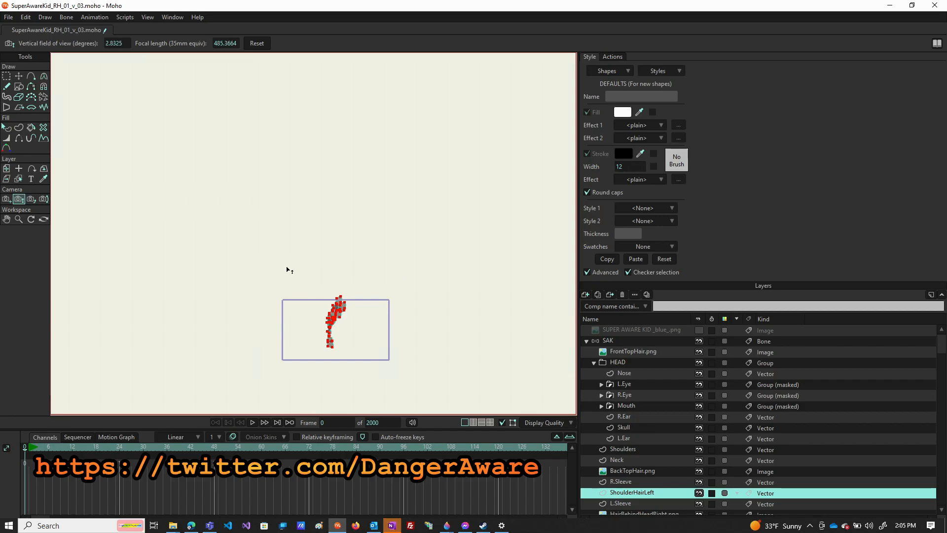
# Step: Shift the camera vertically to about Y -0.4256 so the strand fits inside the frame, and render frame 0
pyautogui.click(6, 198)
pyautogui.moveTo(316, 368); pyautogui.dragTo(331, 342)
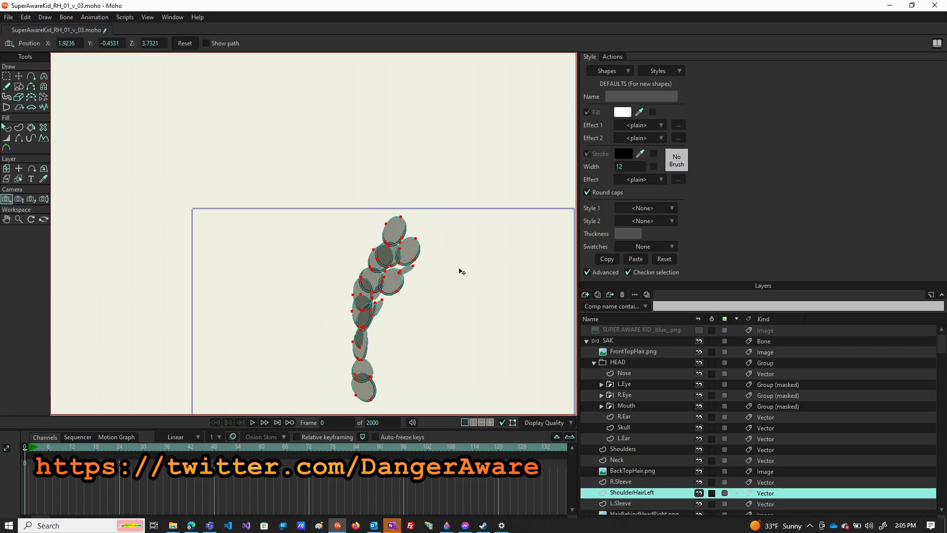
pyautogui.scroll(-4, 231, 184)
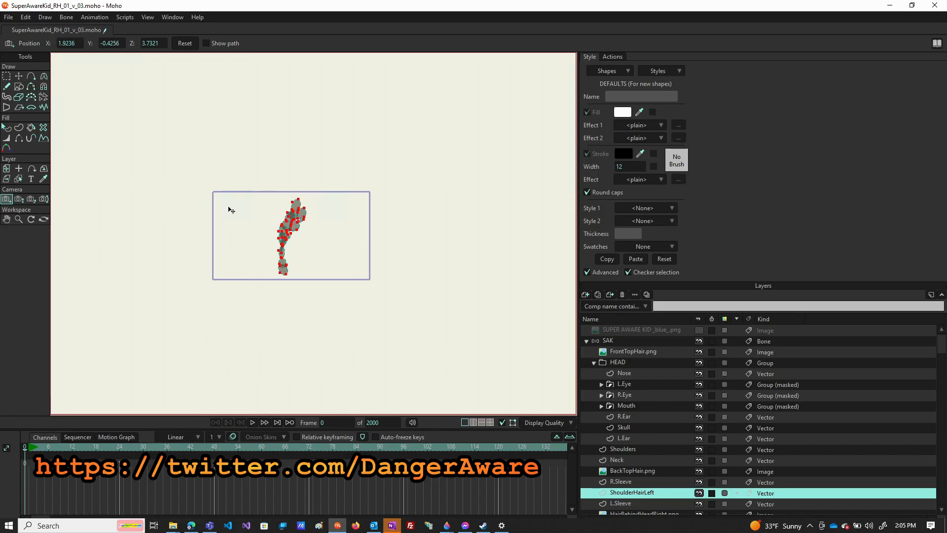
pyautogui.hotkey('ctrl', 'r')
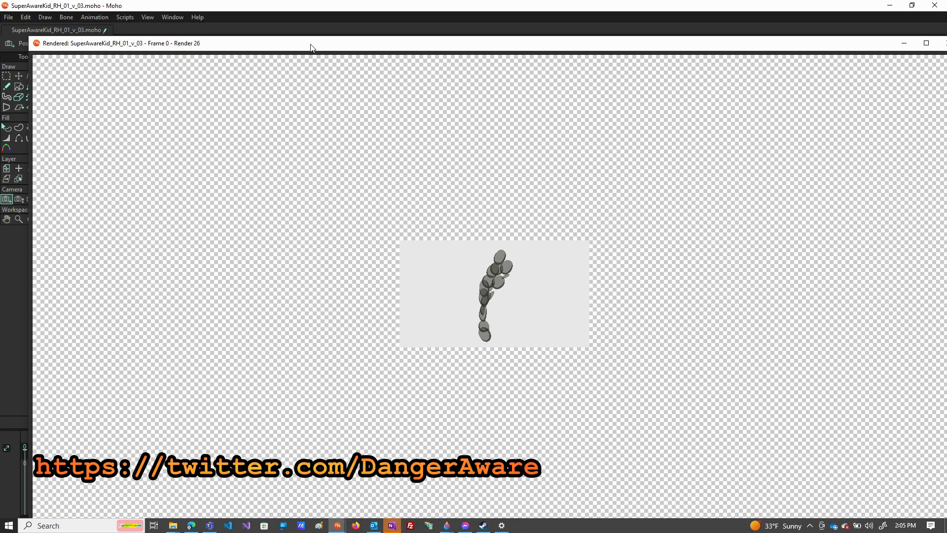
# Step: Save the rendered strand as a PNG named FrontHairLock1 in the Super Aware Kid folder and close the render window
pyautogui.moveTo(311, 48); pyautogui.dragTo(296, 15)
pyautogui.click(96, 507)
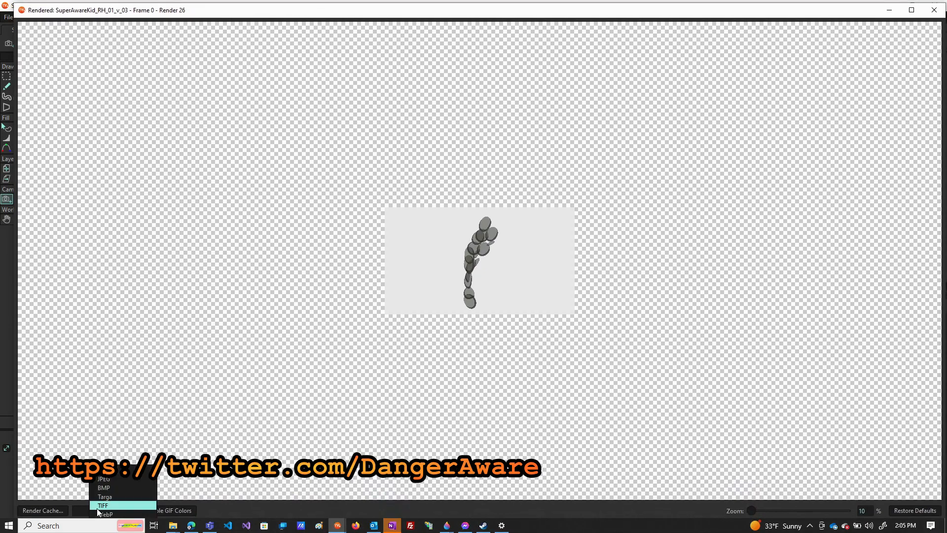
pyautogui.click(112, 476)
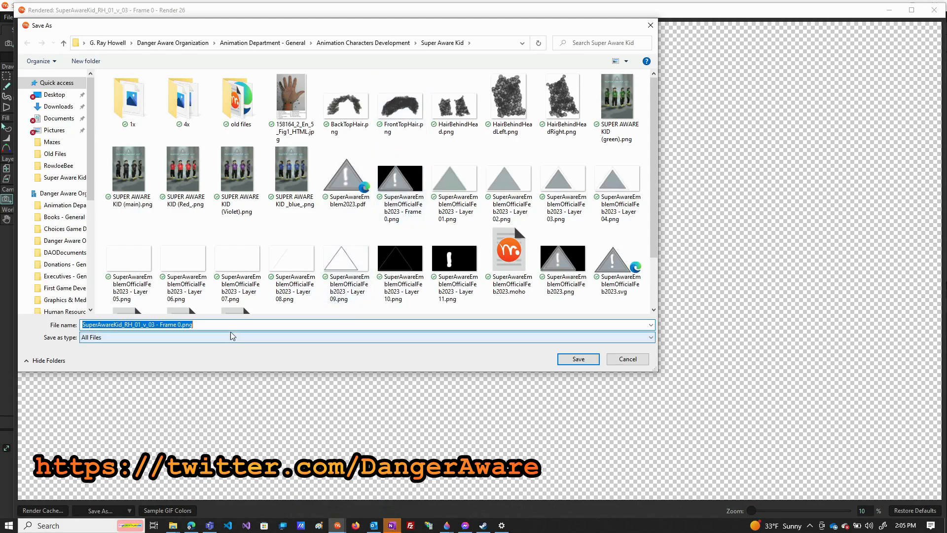
pyautogui.write('FrontHairLock1')
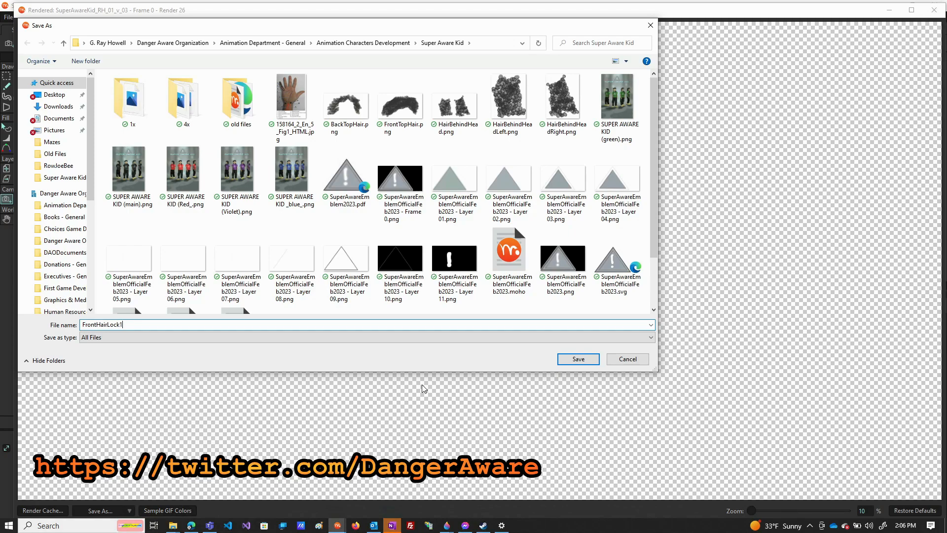
pyautogui.click(572, 361)
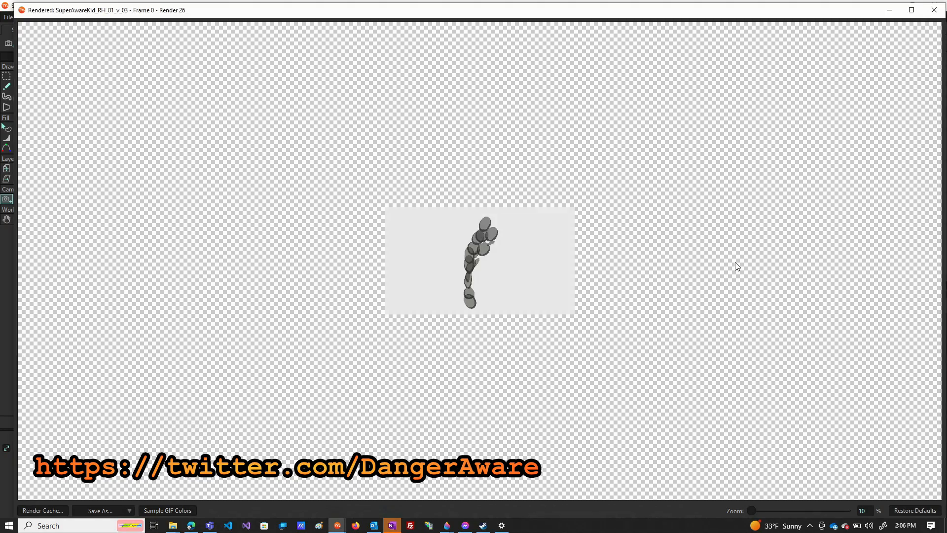
pyautogui.click(934, 10)
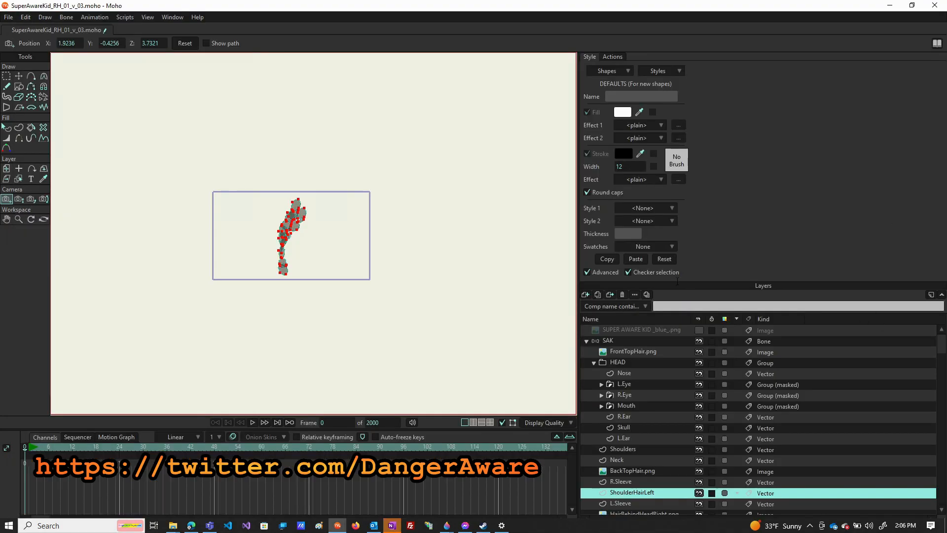
# Step: Show the reference image again and move the ShoulderHairLeft layer onto the front-view character's painted shoulder hair, to about X -1.7555, Y 0.0886
pyautogui.click(698, 335)
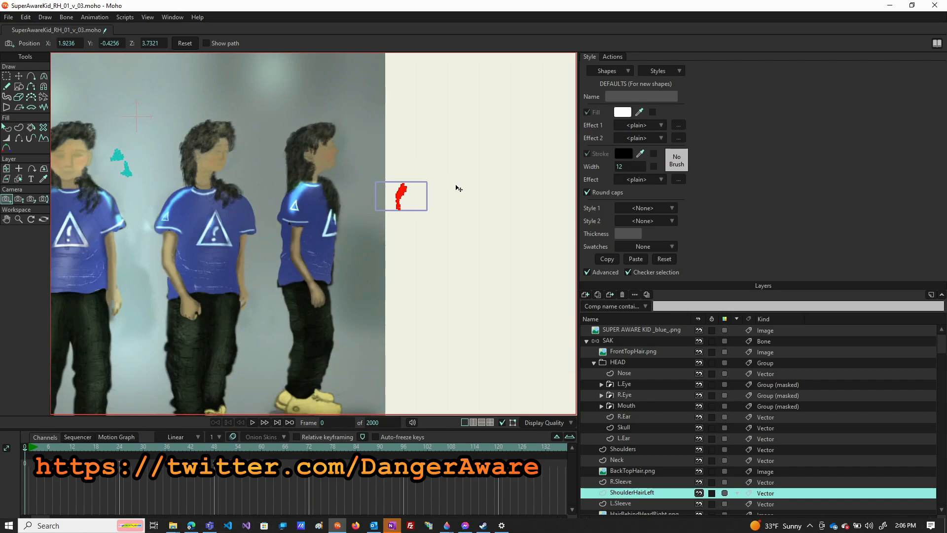
pyautogui.scroll(-3, 459, 189)
pyautogui.scroll(5, 357, 204)
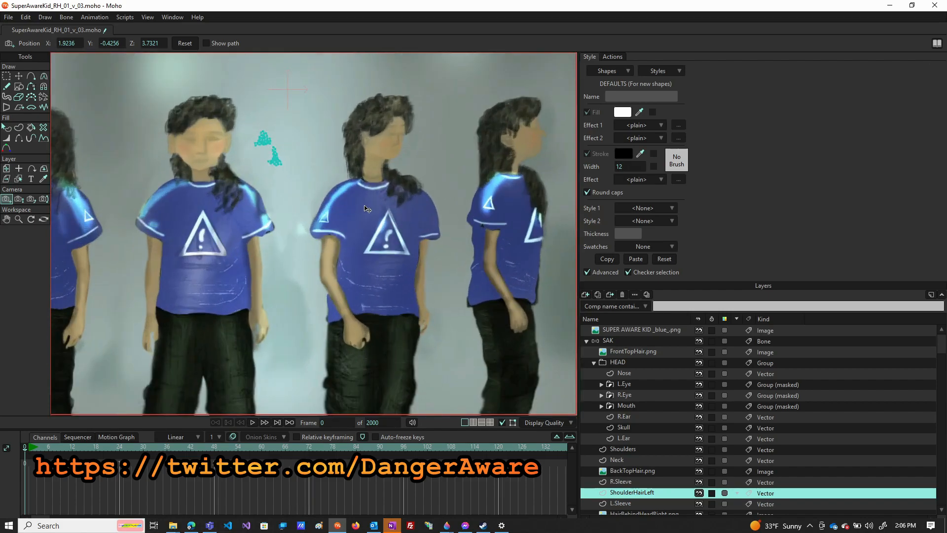
pyautogui.scroll(-3, 365, 208)
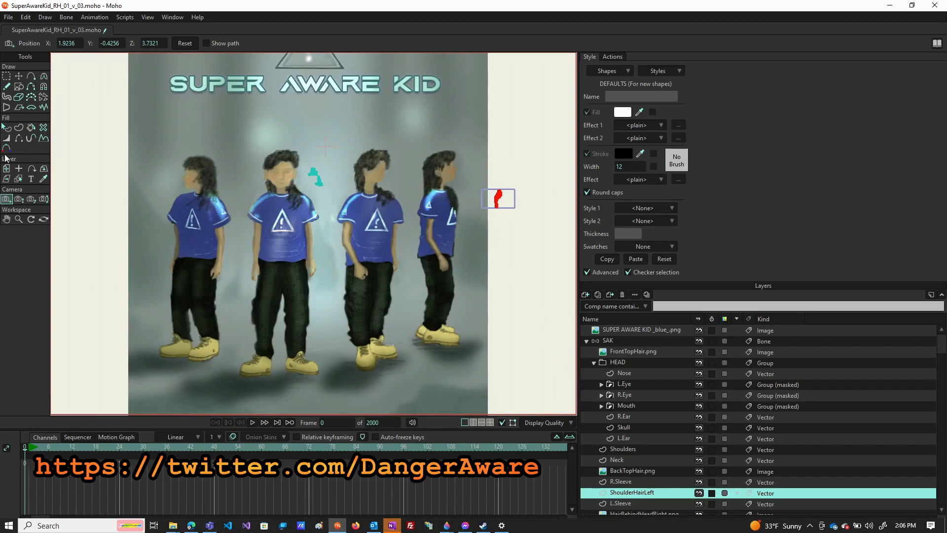
pyautogui.click(6, 168)
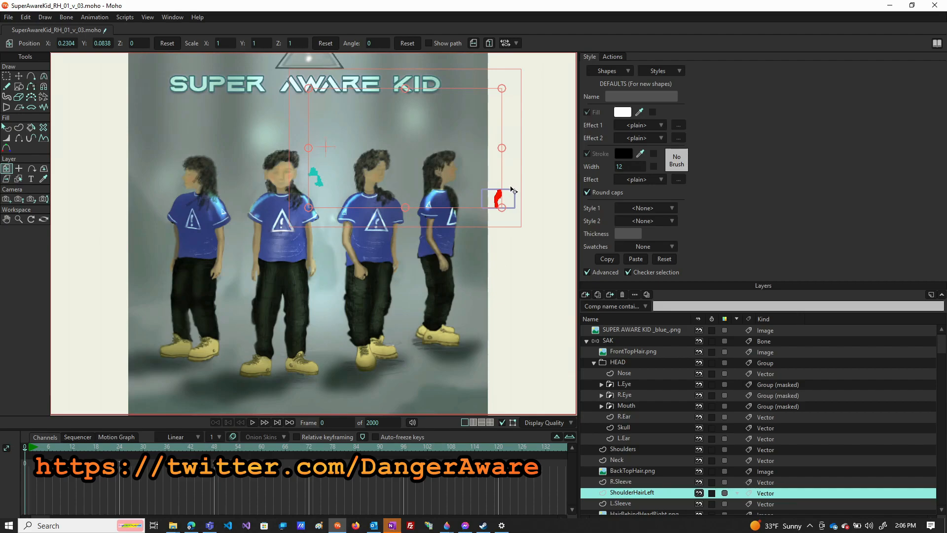
pyautogui.moveTo(507, 200); pyautogui.dragTo(499, 201)
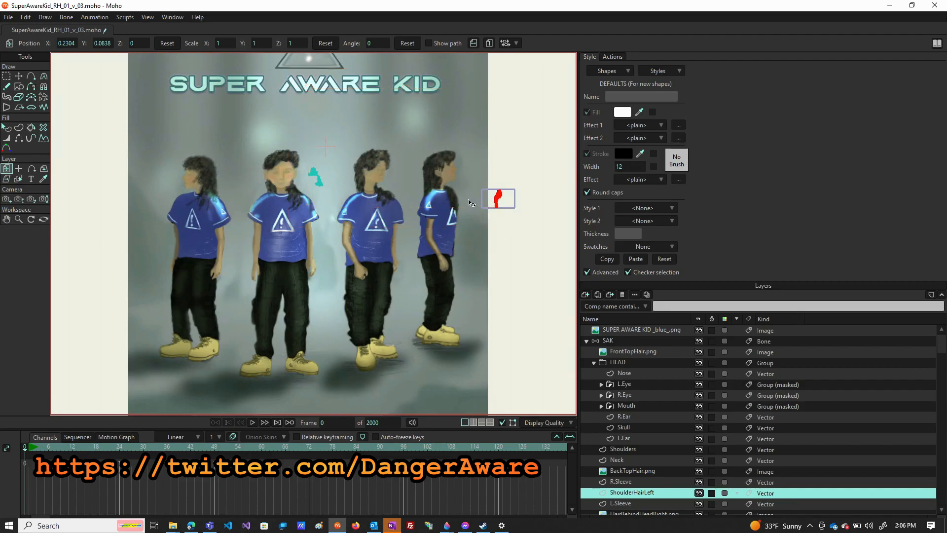
pyautogui.moveTo(495, 203); pyautogui.dragTo(292, 203)
pyautogui.scroll(5, 291, 203)
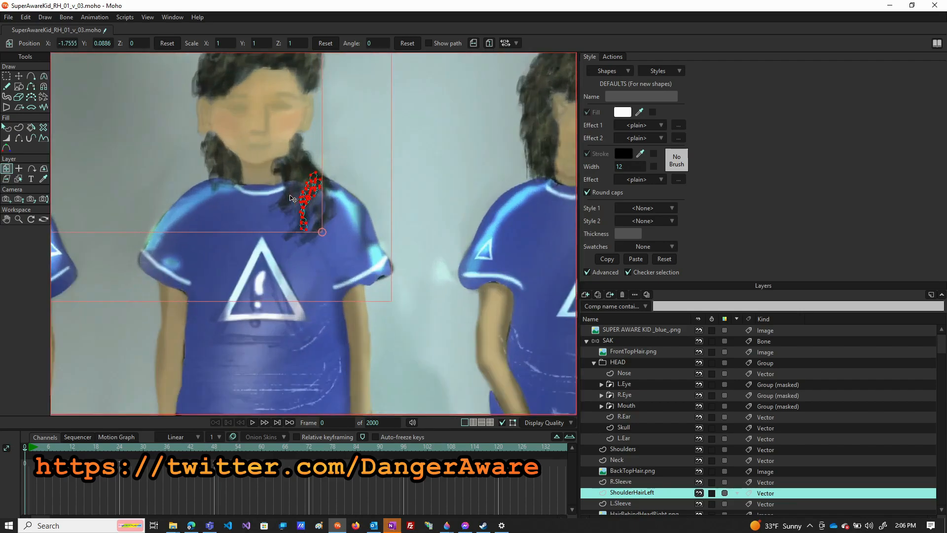
# Step: Flip the whole strand horizontally, then stretch and tilt it to follow the painted lock running down toward the chest emblem
pyautogui.click(6, 76)
pyautogui.moveTo(279, 124); pyautogui.dragTo(452, 334)
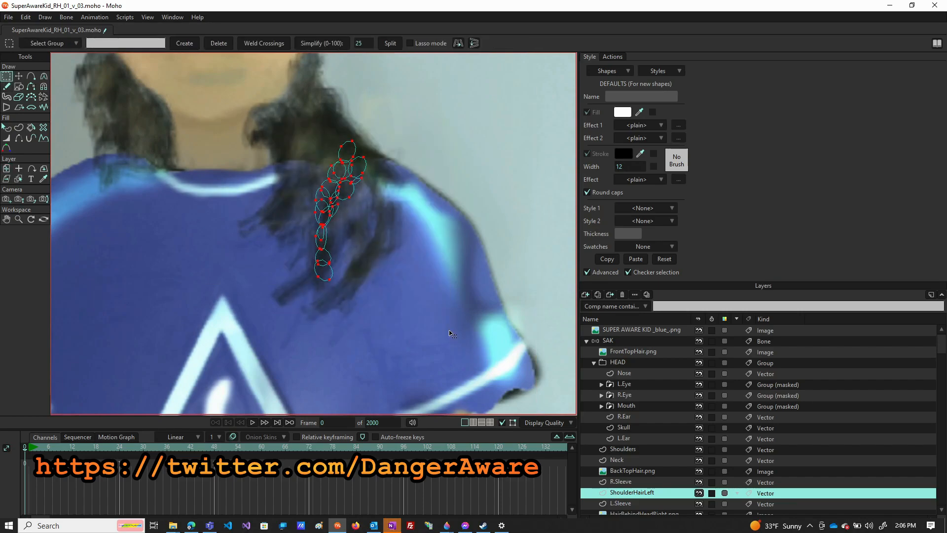
pyautogui.click(457, 46)
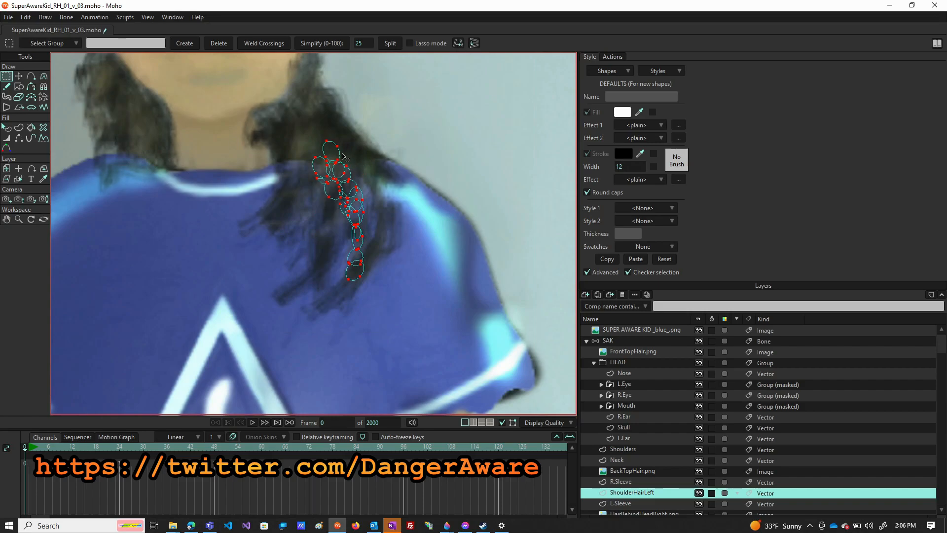
pyautogui.press('t')
pyautogui.moveTo(372, 162); pyautogui.dragTo(374, 199)
pyautogui.moveTo(306, 276); pyautogui.dragTo(289, 301)
pyautogui.moveTo(376, 225); pyautogui.dragTo(351, 228)
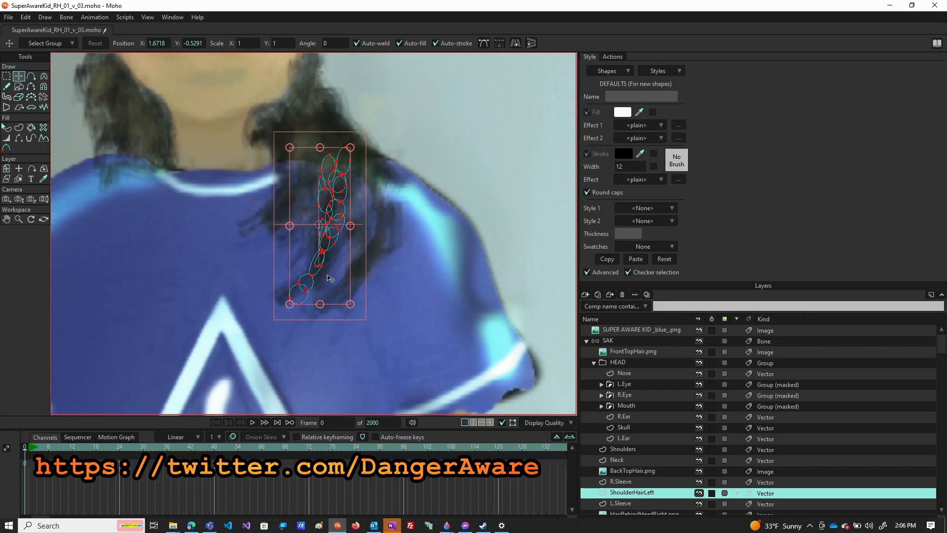
pyautogui.moveTo(360, 286)
pyautogui.mouseDown()
pyautogui.moveTo(358, 300)
pyautogui.moveTo(343, 272)
pyautogui.moveTo(348, 277)
pyautogui.mouseUp()
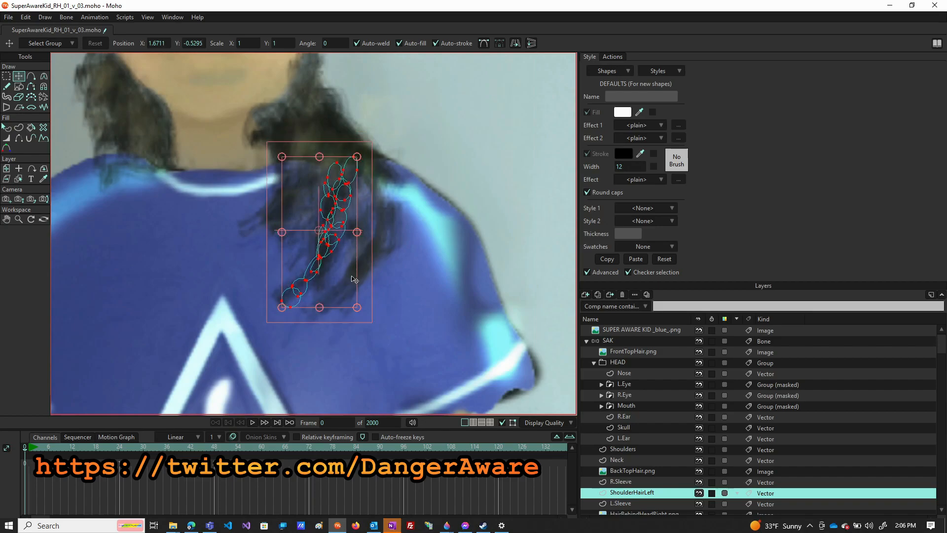
# Step: Adjust individual points of the curls from the strand's tip upward so they taper along the painted lock
pyautogui.click(292, 306)
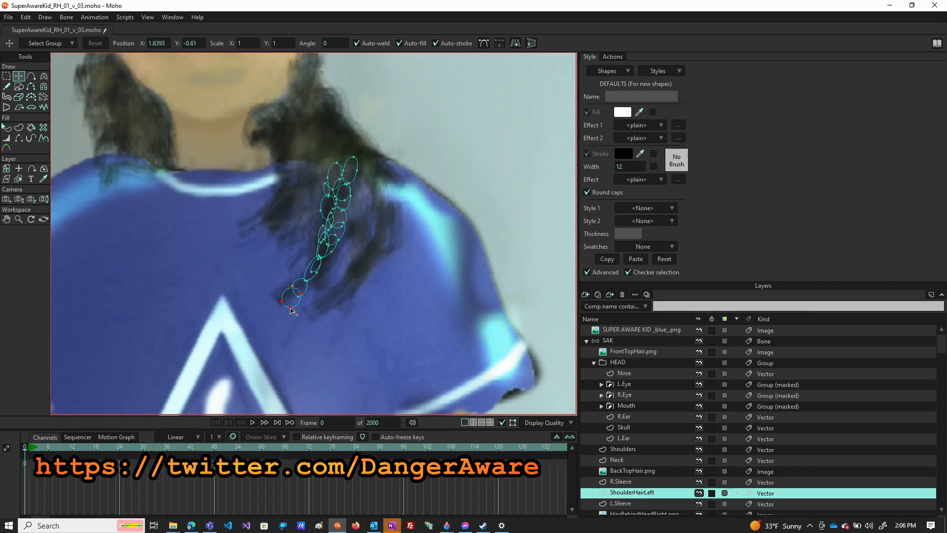
pyautogui.moveTo(284, 306); pyautogui.dragTo(280, 305)
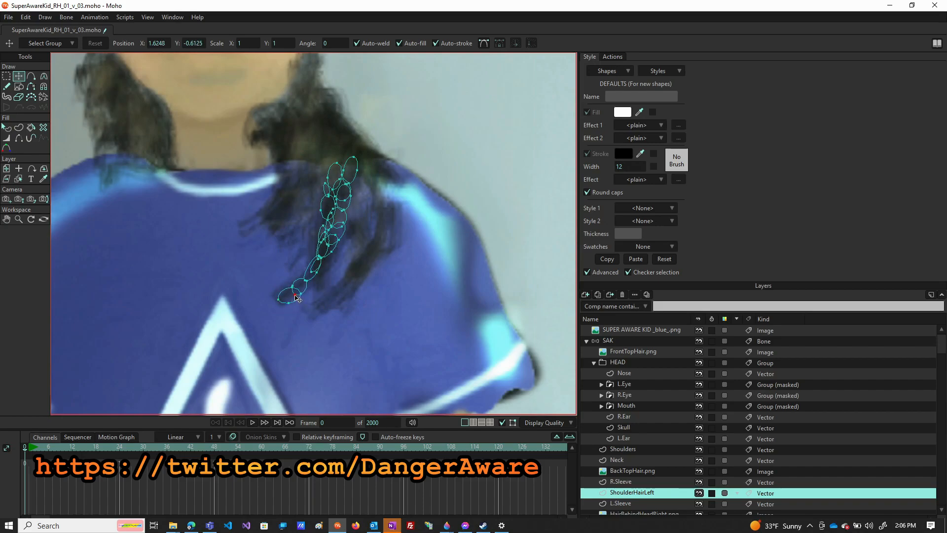
pyautogui.click(300, 295)
pyautogui.moveTo(299, 296); pyautogui.dragTo(299, 295)
pyautogui.click(291, 299)
pyautogui.moveTo(305, 286); pyautogui.dragTo(321, 252)
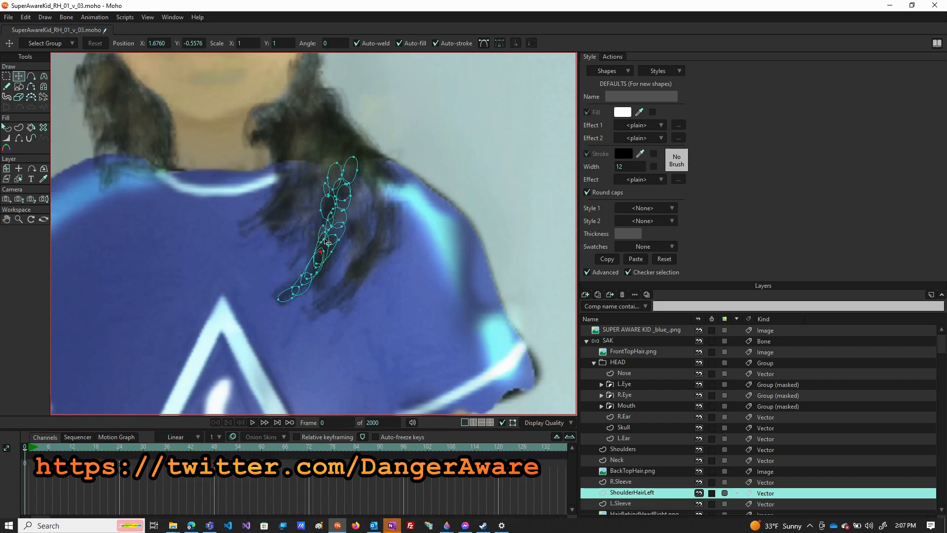
pyautogui.click(326, 214)
pyautogui.click(349, 202)
pyautogui.scroll(-5, 350, 203)
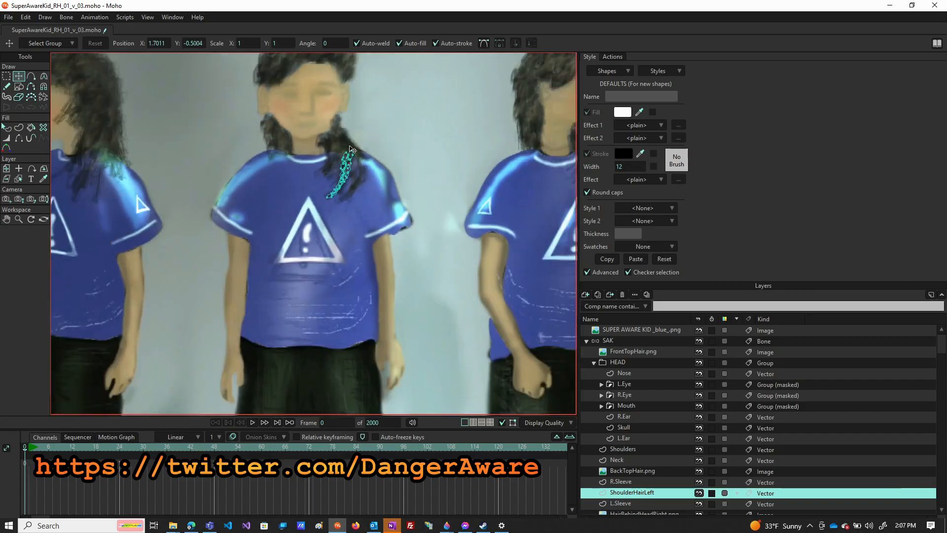
pyautogui.scroll(3, 351, 149)
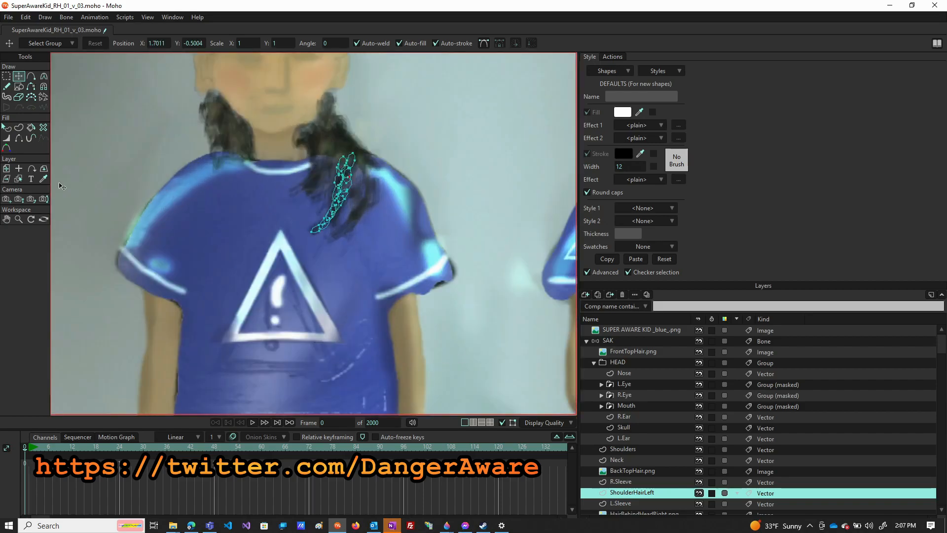
# Step: Move the ShoulderHairLeft layer back inside the camera frame beside the reference image, to about X 0.2565, Y 0.1097
pyautogui.click(7, 169)
pyautogui.scroll(-5, 178, 202)
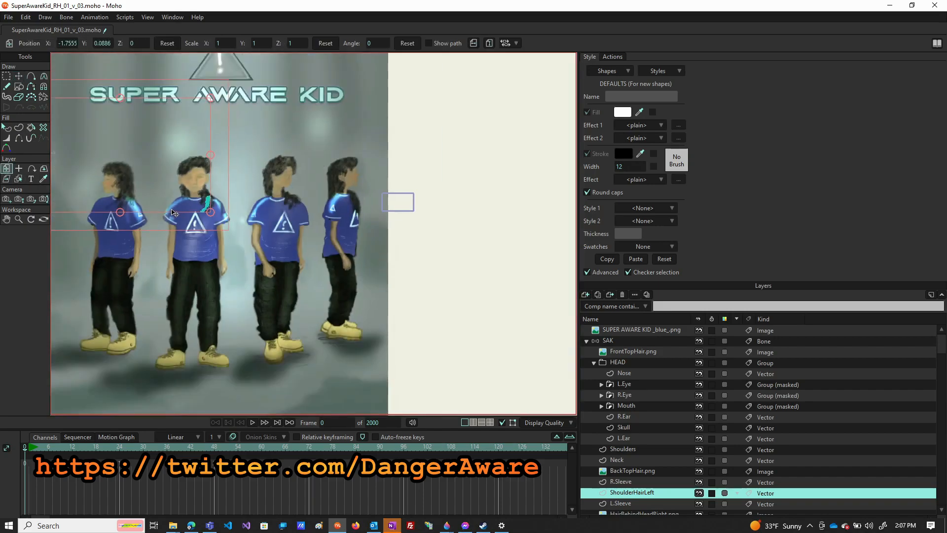
pyautogui.moveTo(149, 197); pyautogui.dragTo(344, 206)
pyautogui.scroll(5, 404, 202)
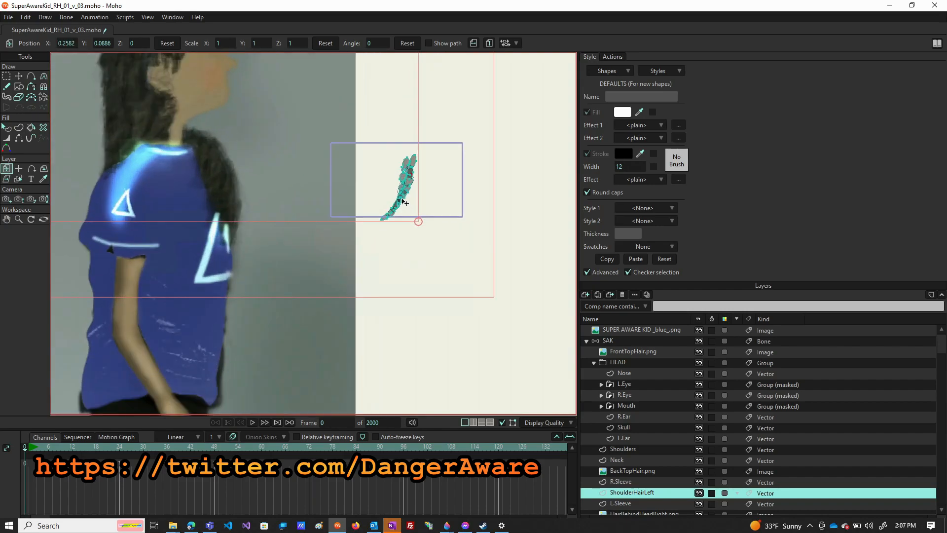
pyautogui.scroll(5, 403, 202)
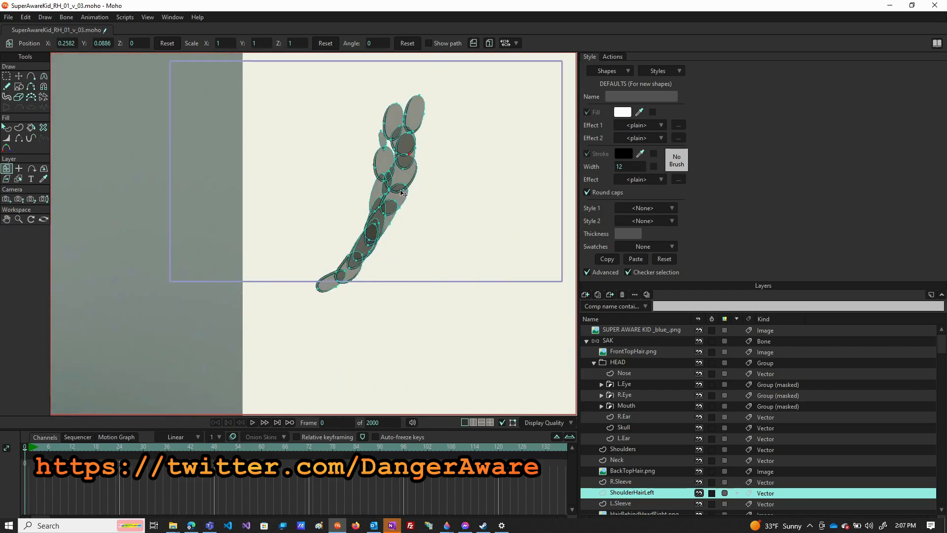
pyautogui.moveTo(406, 175)
pyautogui.mouseDown()
pyautogui.moveTo(408, 167)
pyautogui.moveTo(403, 191)
pyautogui.mouseUp()
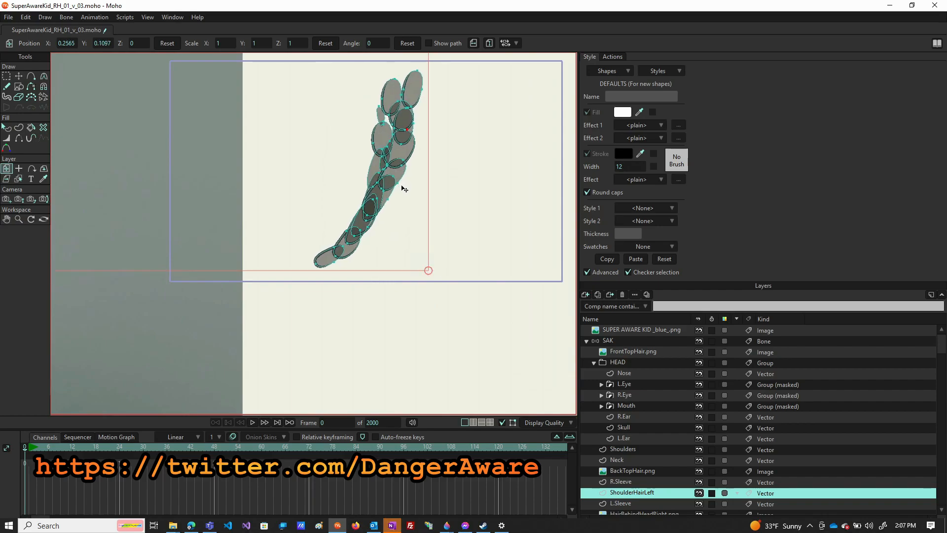
pyautogui.scroll(-5, 404, 192)
pyautogui.scroll(-2, 403, 192)
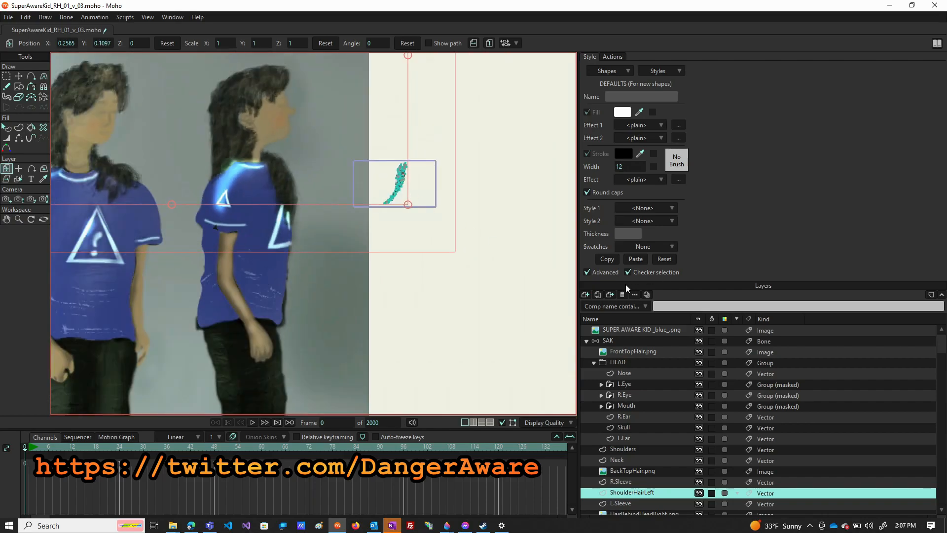
# Step: Render frame 0 with the reference image hidden and save the result as a PNG named FrontHairLock2.png
pyautogui.click(698, 330)
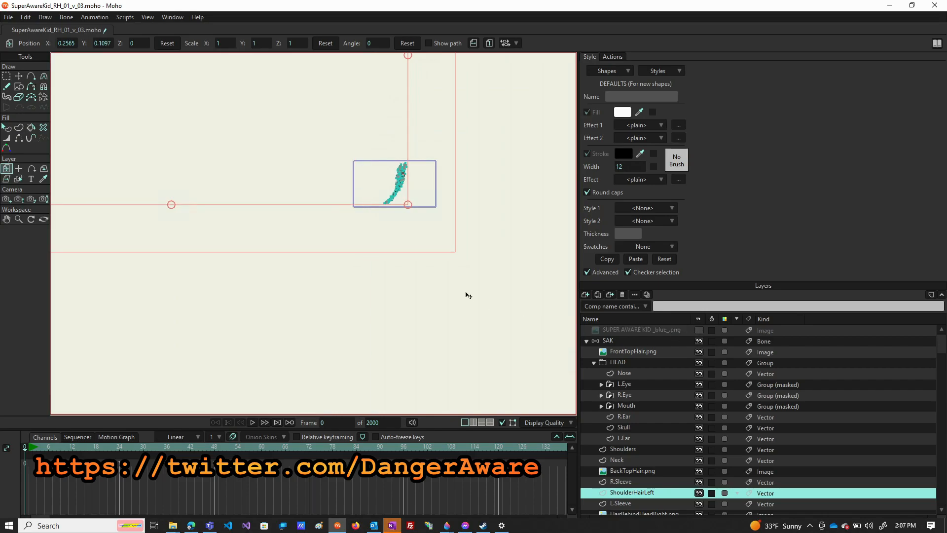
pyautogui.hotkey('ctrl', 'r')
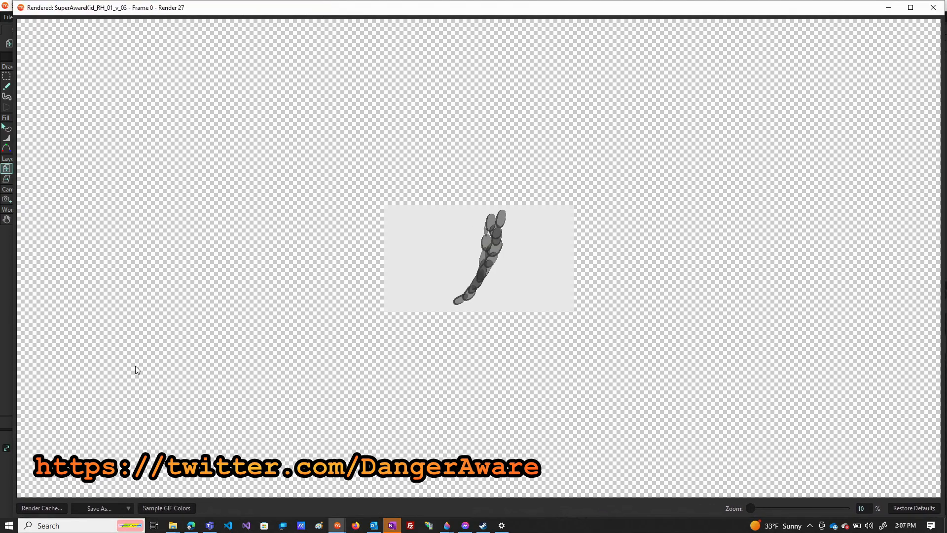
pyautogui.click(129, 510)
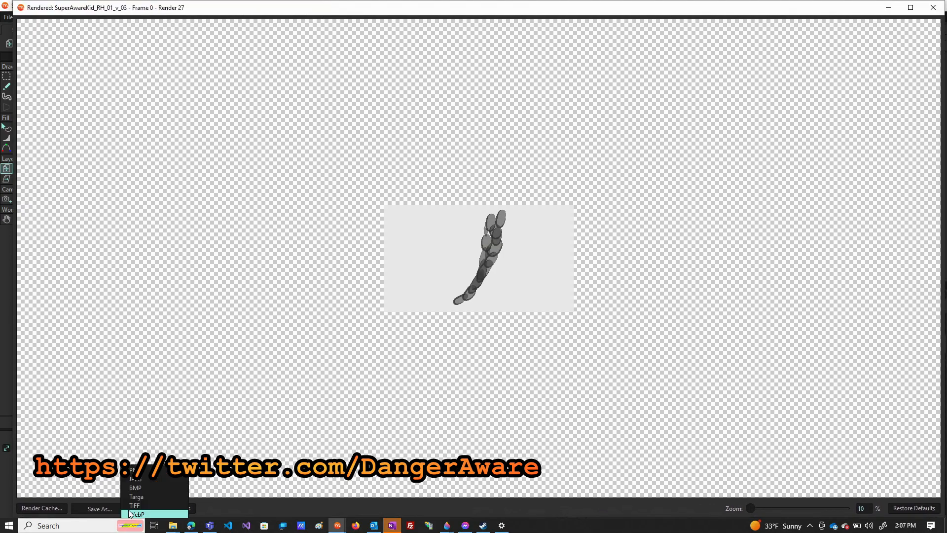
pyautogui.click(131, 470)
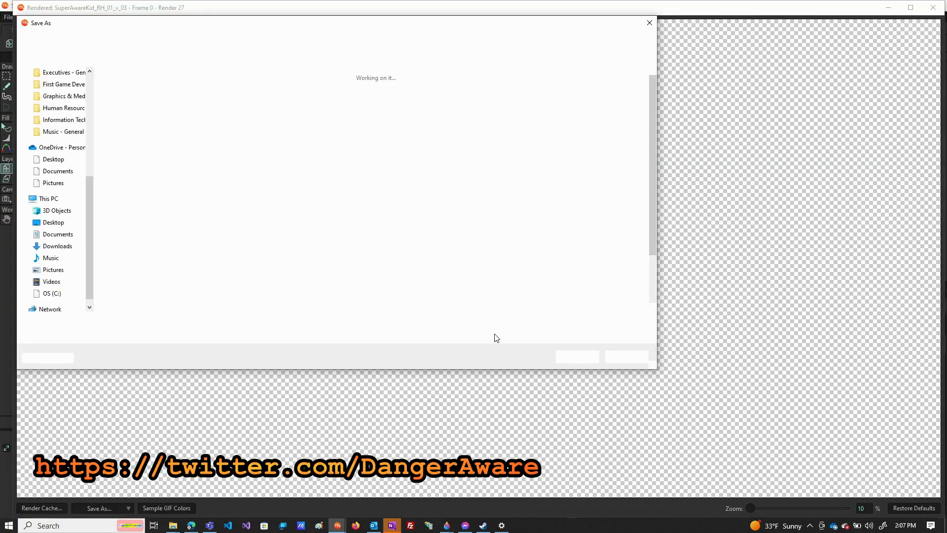
pyautogui.click(410, 111)
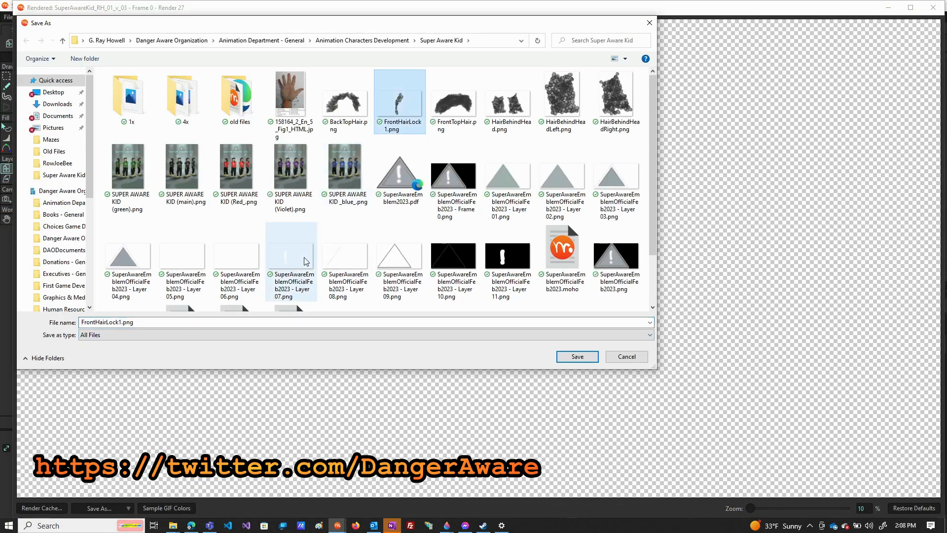
pyautogui.doubleClick(121, 325)
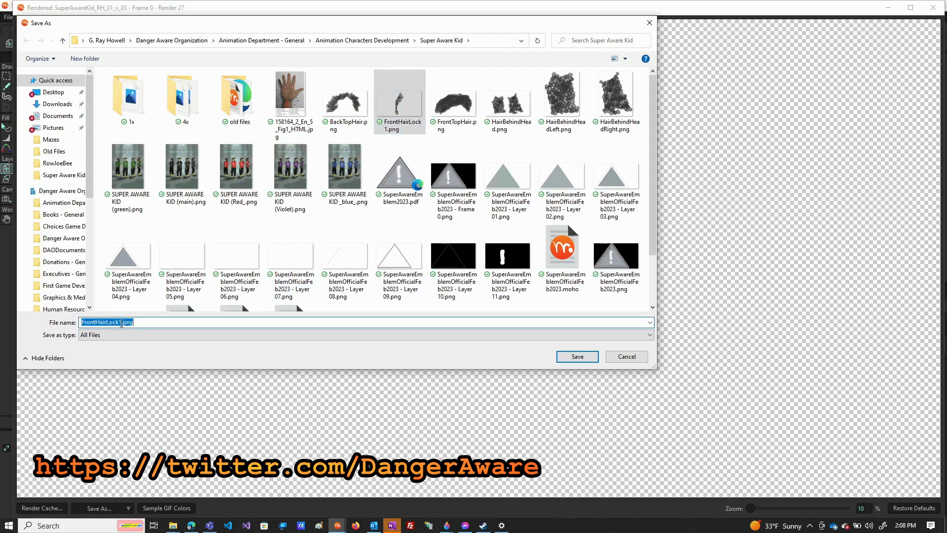
pyautogui.click(121, 323)
pyautogui.press('BackSpace')
pyautogui.write('2')
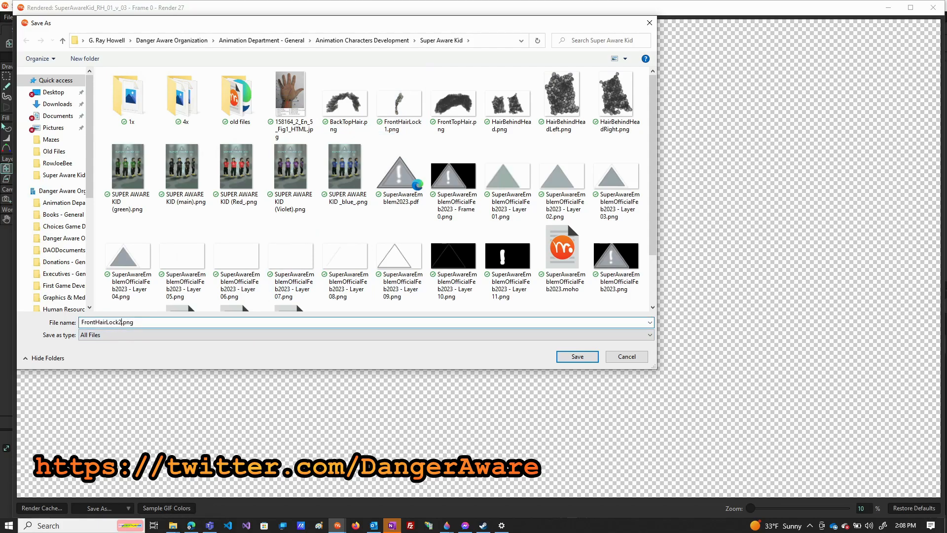
pyautogui.click(587, 355)
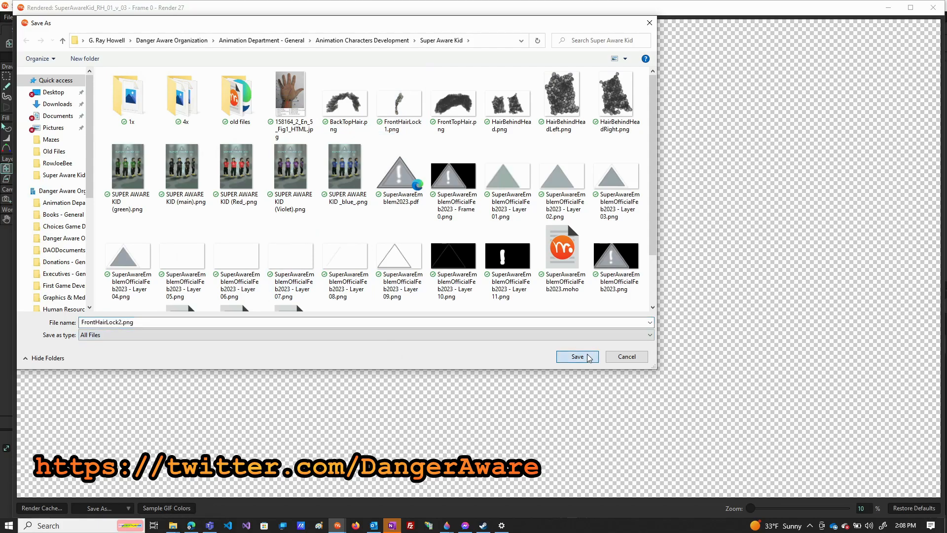
pyautogui.click(933, 8)
# Step: Show the reference image again and move the ShoulderHairLeft layer onto the front figure's shoulder lock, to about X -1.7023, Y 0.0729
pyautogui.scroll(-5, 508, 218)
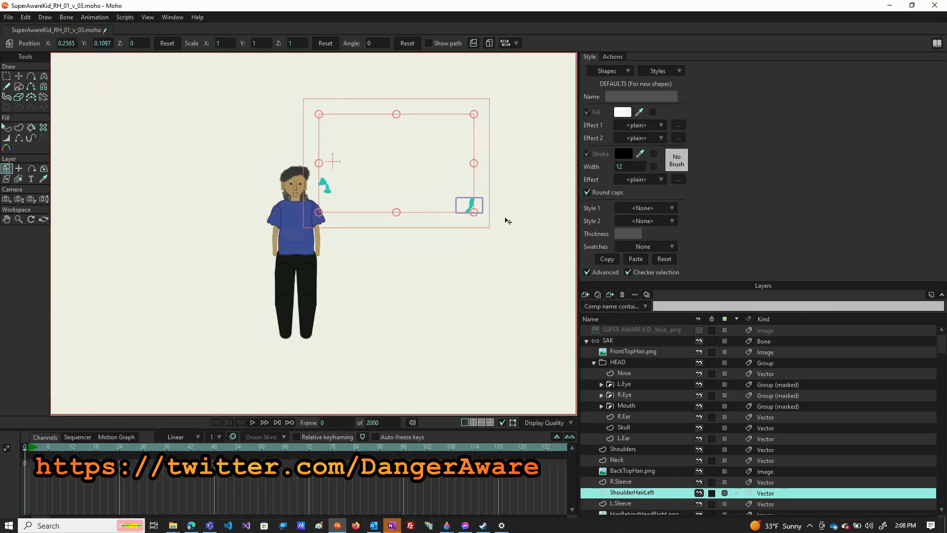
pyautogui.moveTo(465, 210); pyautogui.dragTo(331, 207)
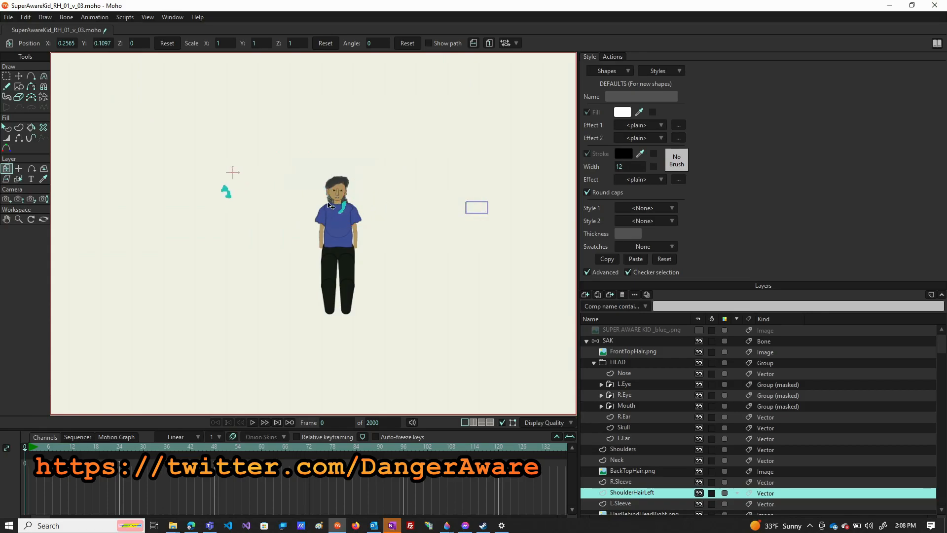
pyautogui.click(697, 330)
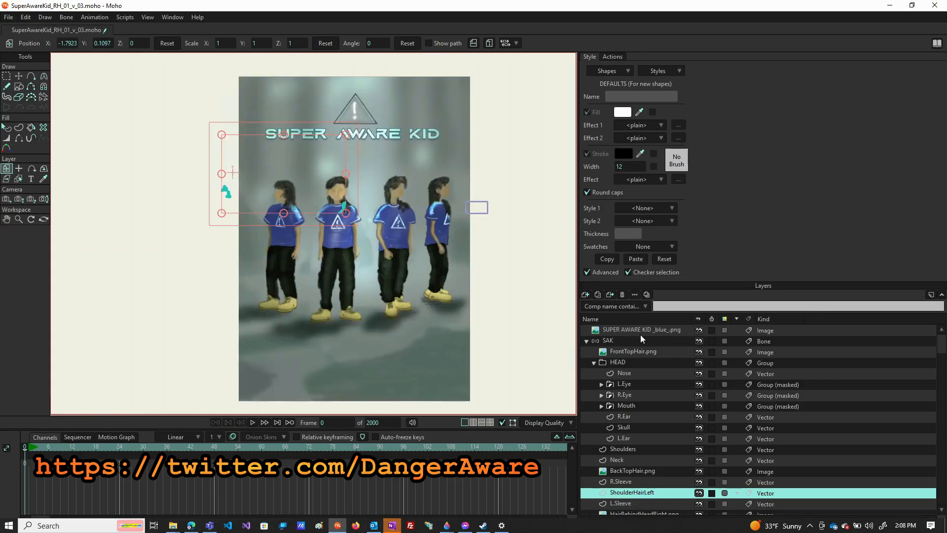
pyautogui.scroll(1, 345, 183)
pyautogui.scroll(6, 345, 184)
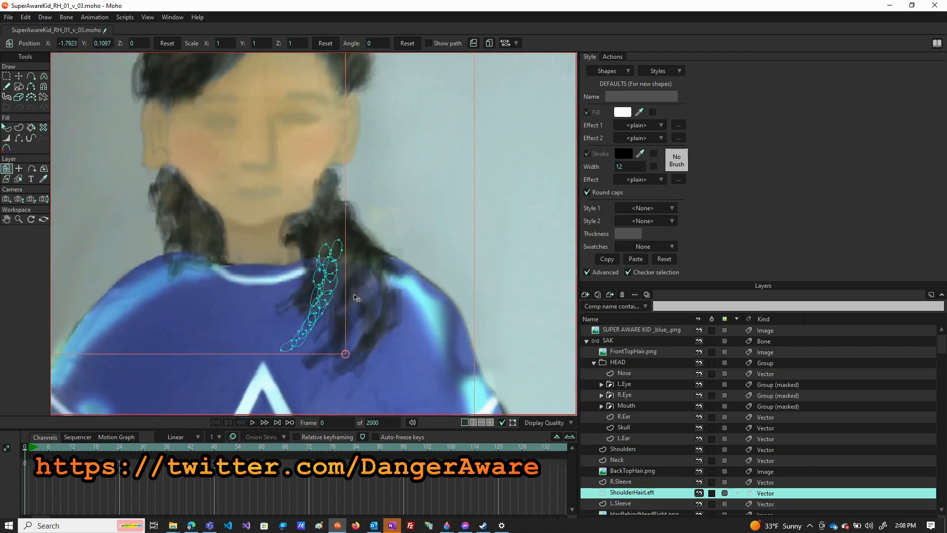
pyautogui.scroll(-3, 382, 368)
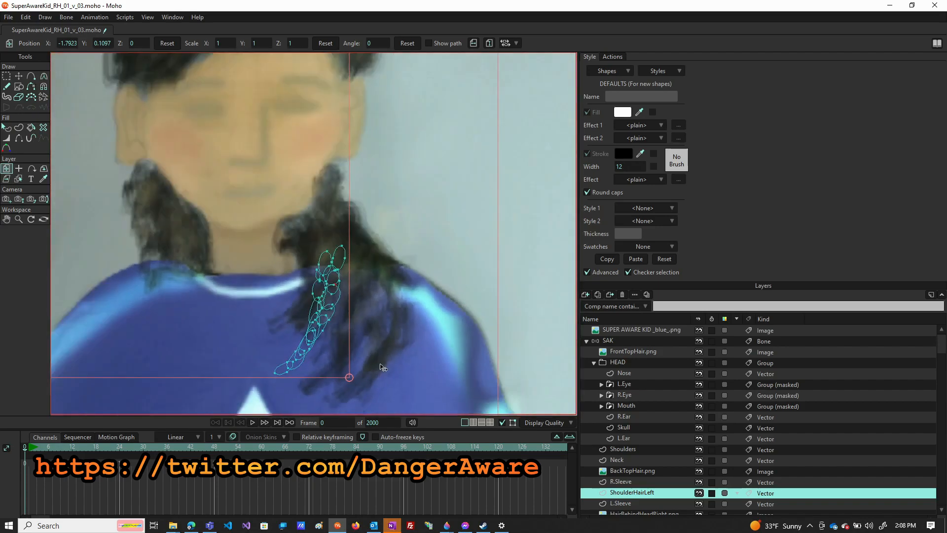
pyautogui.moveTo(375, 375); pyautogui.dragTo(331, 328)
pyautogui.moveTo(277, 304); pyautogui.dragTo(332, 328)
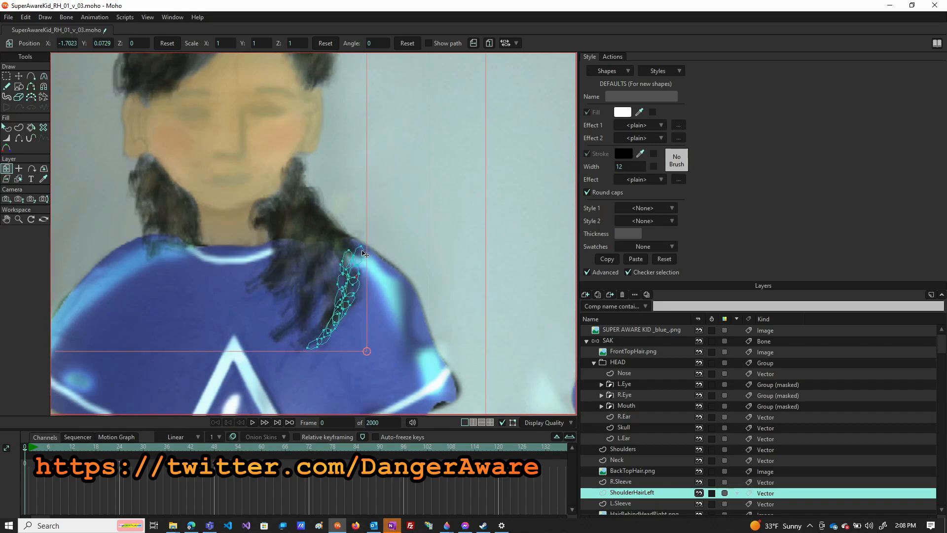
# Step: Rearrange the curls in the upper half of the strand so they narrow at the shoulder and follow the painted lock's outer edge
pyautogui.press('t')
pyautogui.click(361, 252)
pyautogui.moveTo(369, 248); pyautogui.dragTo(369, 244)
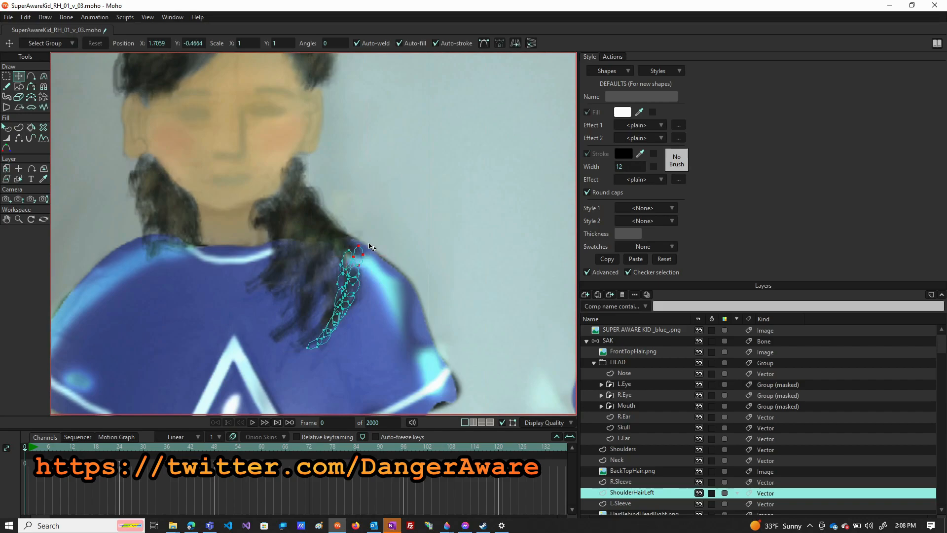
pyautogui.moveTo(367, 266); pyautogui.dragTo(362, 265)
pyautogui.moveTo(357, 261); pyautogui.dragTo(359, 257)
pyautogui.click(358, 285)
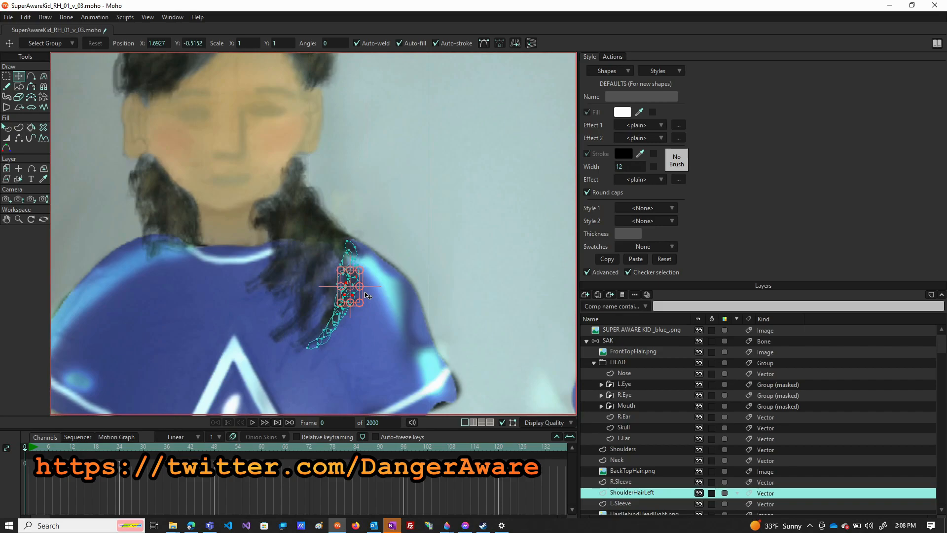
pyautogui.moveTo(363, 299)
pyautogui.mouseDown()
pyautogui.moveTo(354, 261)
pyautogui.moveTo(353, 308)
pyautogui.mouseUp()
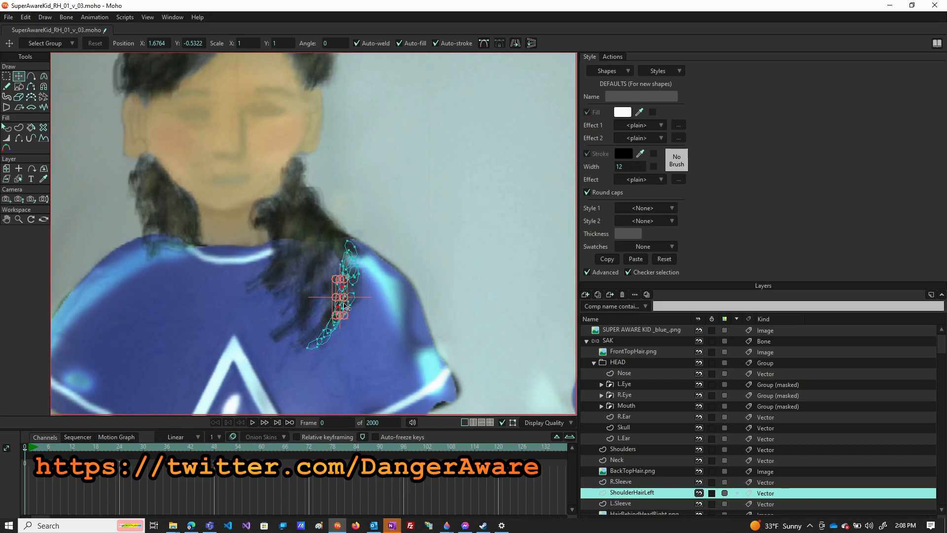
# Step: Duplicate curls and place the copies along both sides of the strand's middle to thicken it
pyautogui.scroll(3, 337, 306)
pyautogui.moveTo(347, 296); pyautogui.dragTo(378, 295)
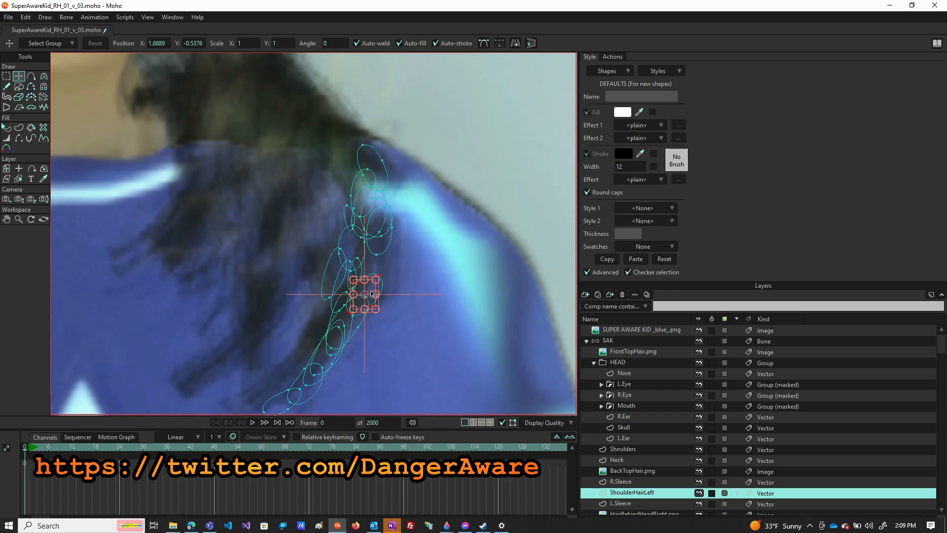
pyautogui.moveTo(373, 289); pyautogui.dragTo(329, 323)
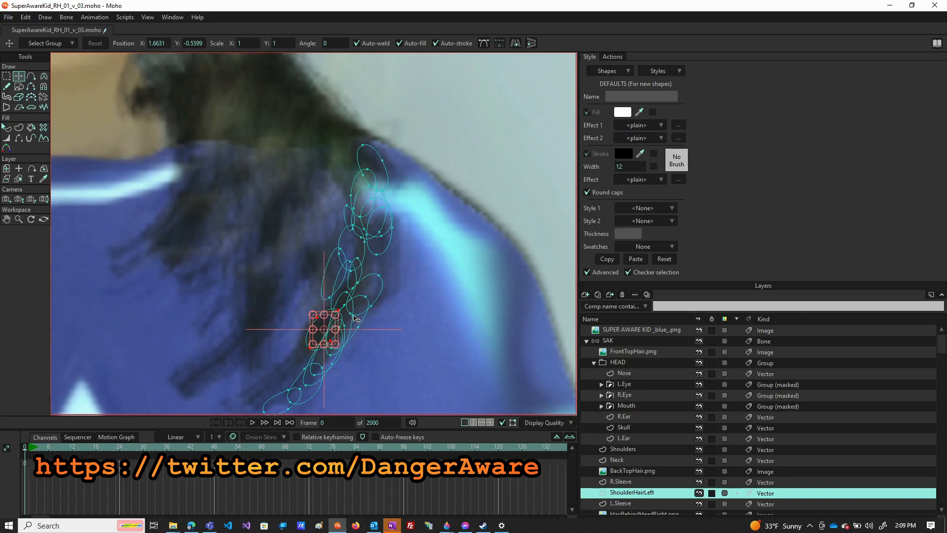
pyautogui.hotkey('ctrl', 'v')
pyautogui.moveTo(373, 293); pyautogui.dragTo(381, 265)
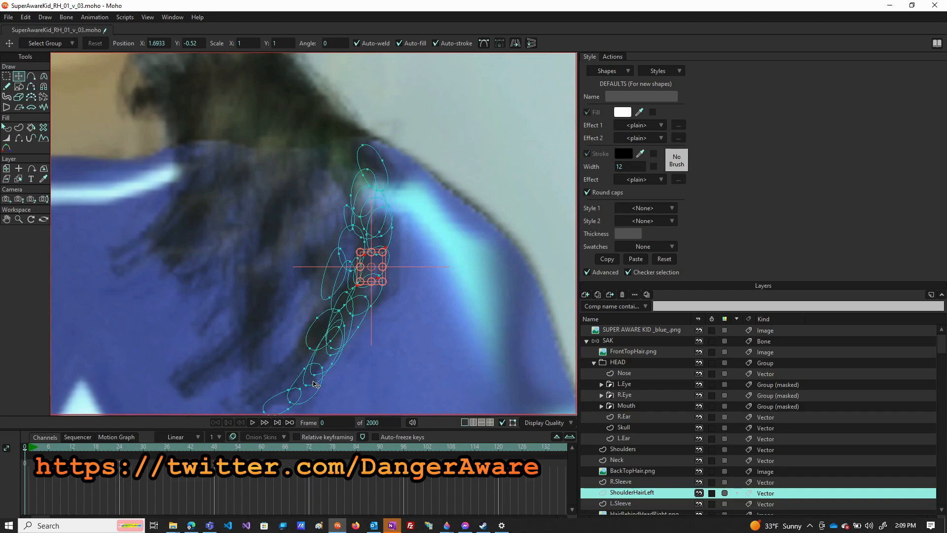
# Step: Place further curl copies along the strand's inner edge, from its middle down toward the lower tip
pyautogui.click(351, 324)
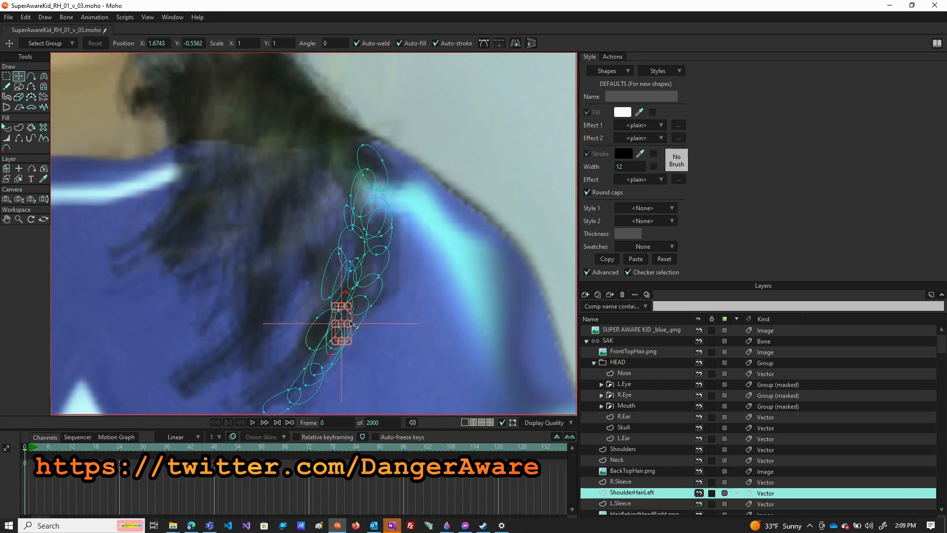
pyautogui.moveTo(351, 320); pyautogui.dragTo(319, 347)
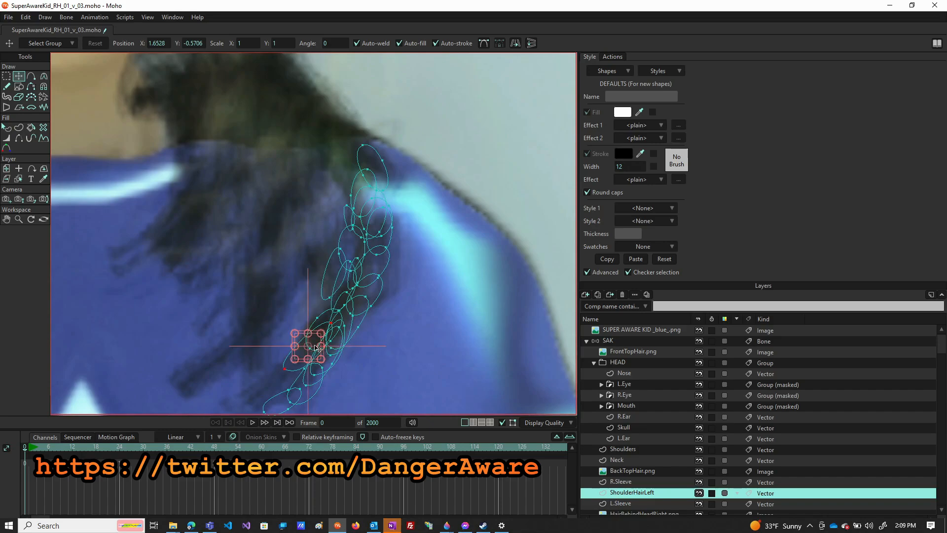
pyautogui.moveTo(312, 342); pyautogui.dragTo(287, 379)
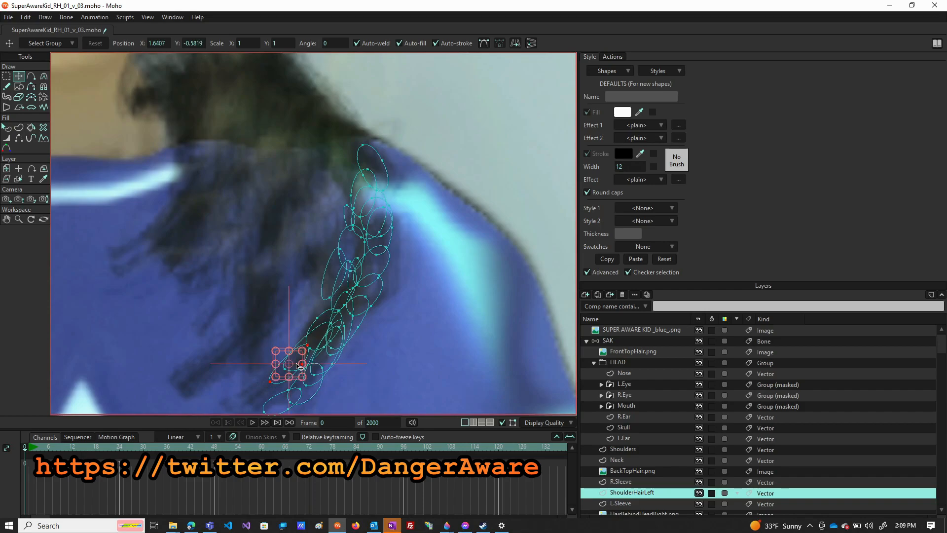
pyautogui.click(327, 311)
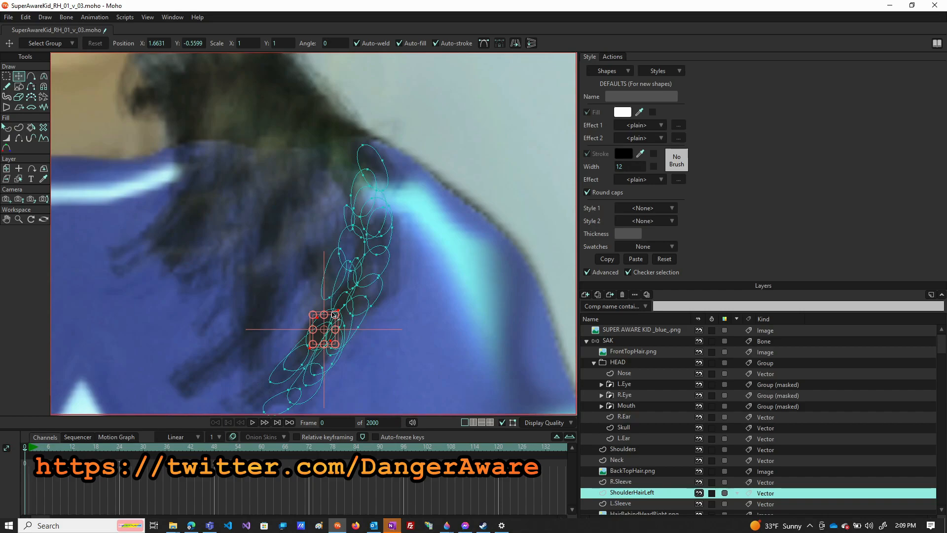
pyautogui.moveTo(339, 341); pyautogui.dragTo(326, 315)
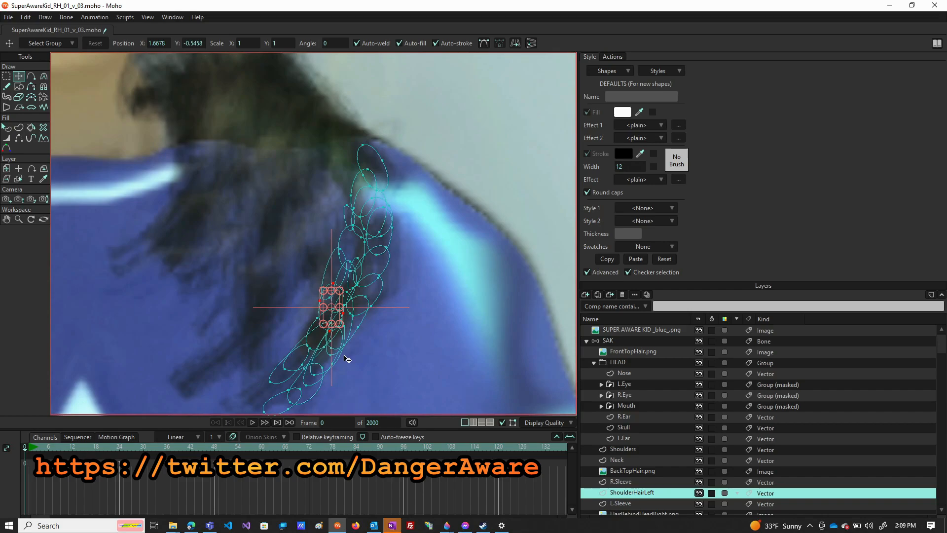
pyautogui.scroll(-2, 352, 356)
pyautogui.scroll(2, 332, 380)
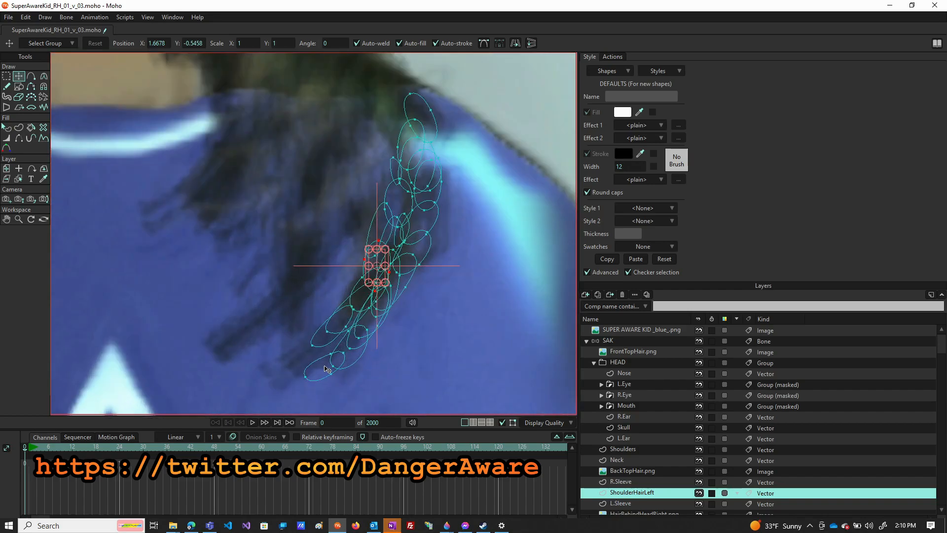
# Step: Extend the inner row of curls into a second, flatter tip beside the first and fill the gap above it with more curls
pyautogui.hotkey('ctrl', 'z')
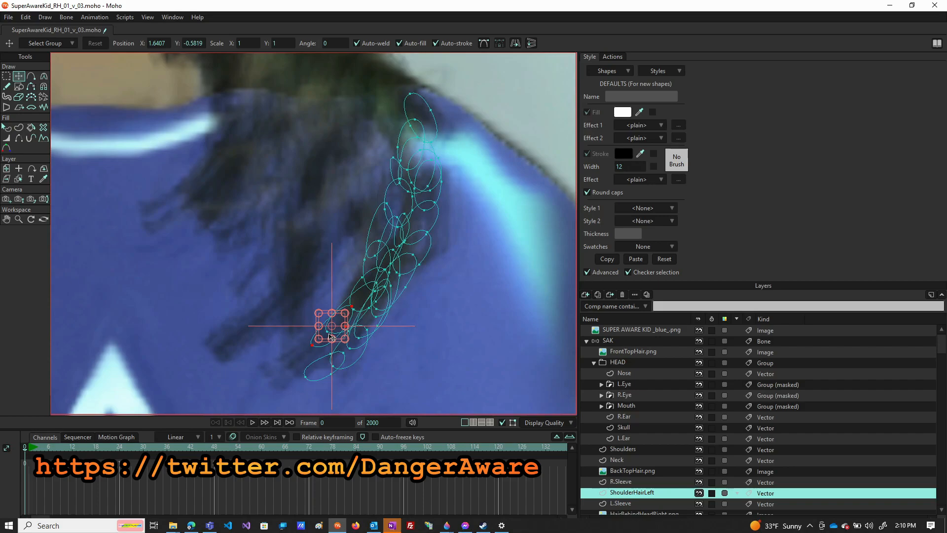
pyautogui.moveTo(341, 322); pyautogui.dragTo(316, 343)
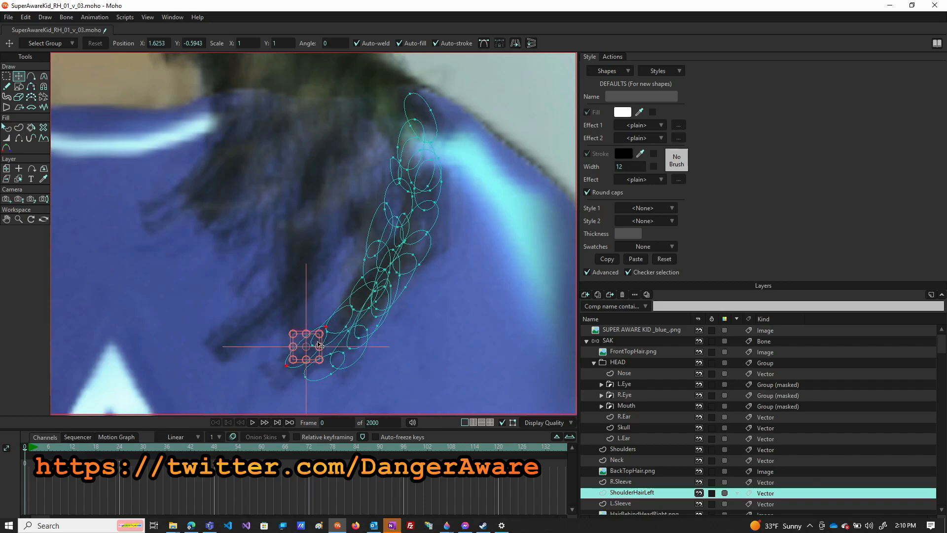
pyautogui.moveTo(320, 341); pyautogui.dragTo(305, 356)
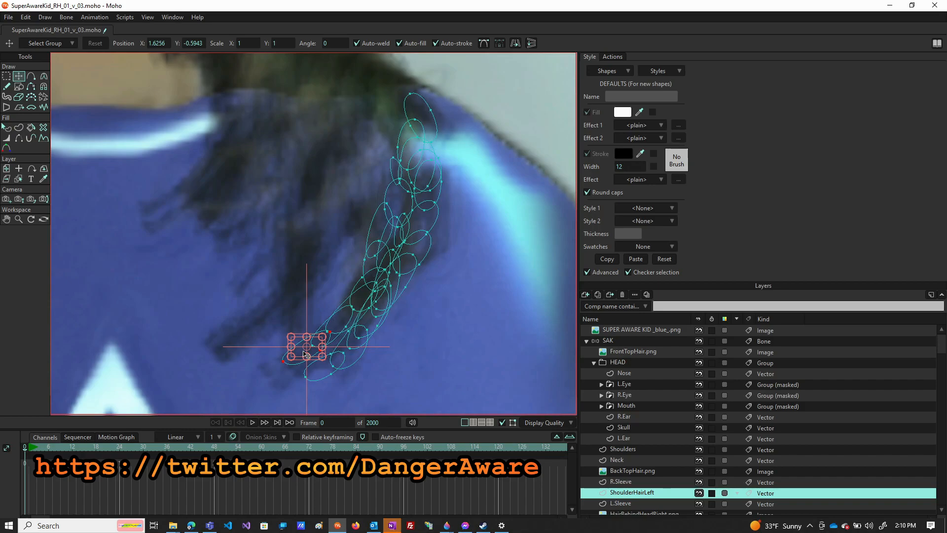
pyautogui.moveTo(317, 357); pyautogui.dragTo(332, 345)
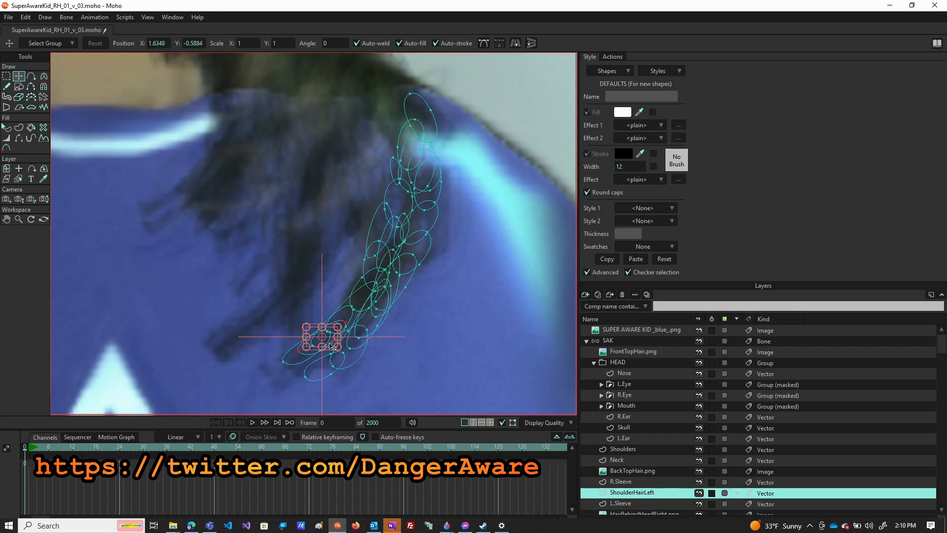
pyautogui.click(345, 330)
pyautogui.moveTo(345, 330); pyautogui.dragTo(349, 306)
pyautogui.click(343, 302)
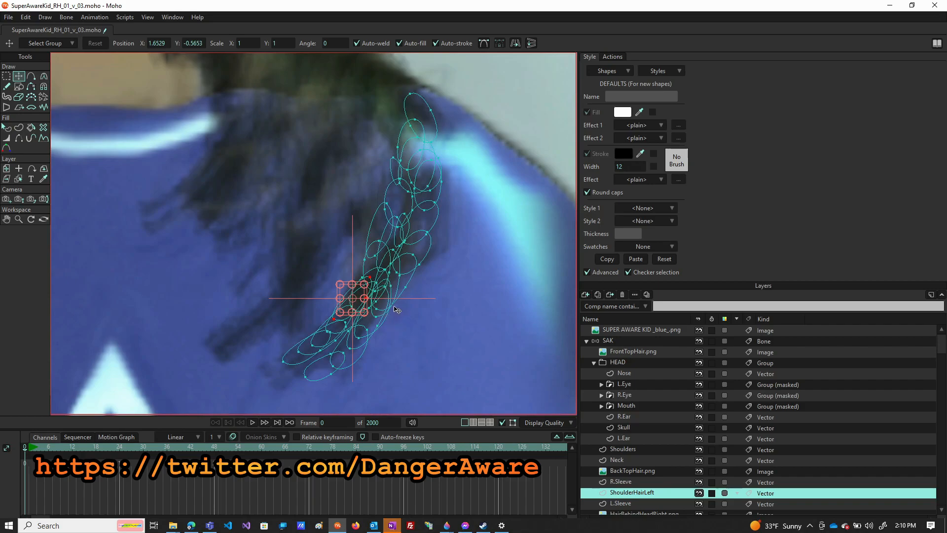
# Step: Adjust the curls above the lower tip, shifting one of their points and closing the gaps along the strand's outer edge
pyautogui.click(360, 354)
pyautogui.click(349, 335)
pyautogui.click(349, 333)
pyautogui.moveTo(348, 333); pyautogui.dragTo(349, 340)
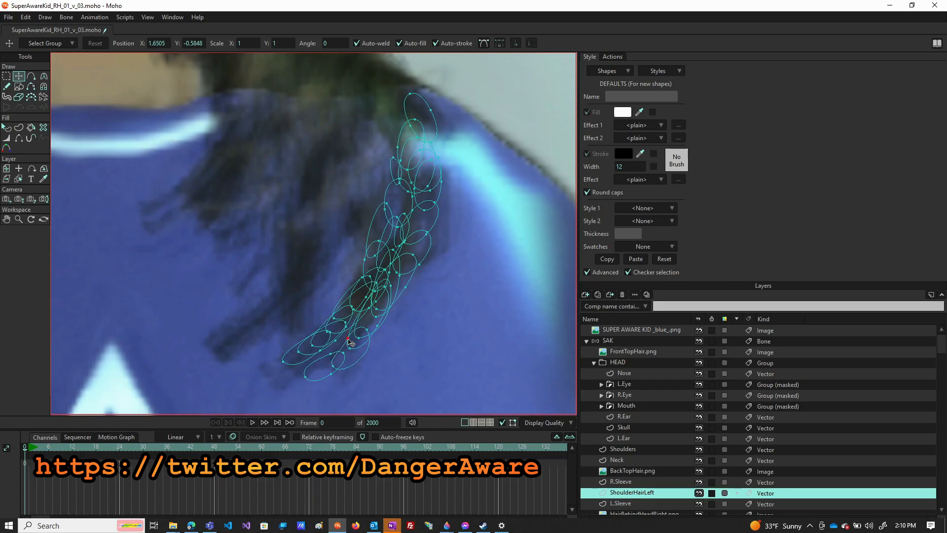
pyautogui.click(359, 363)
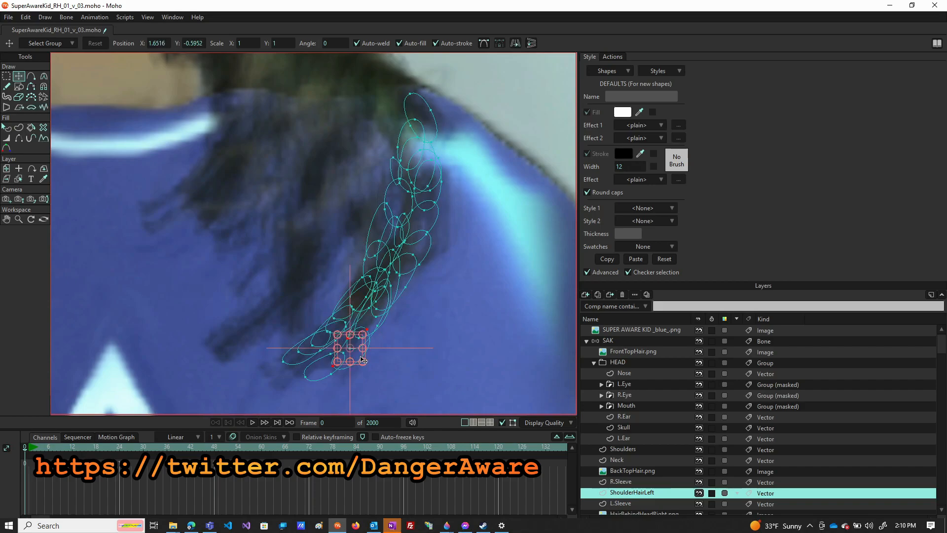
pyautogui.moveTo(361, 360); pyautogui.dragTo(354, 354)
pyautogui.click(369, 333)
pyautogui.click(371, 335)
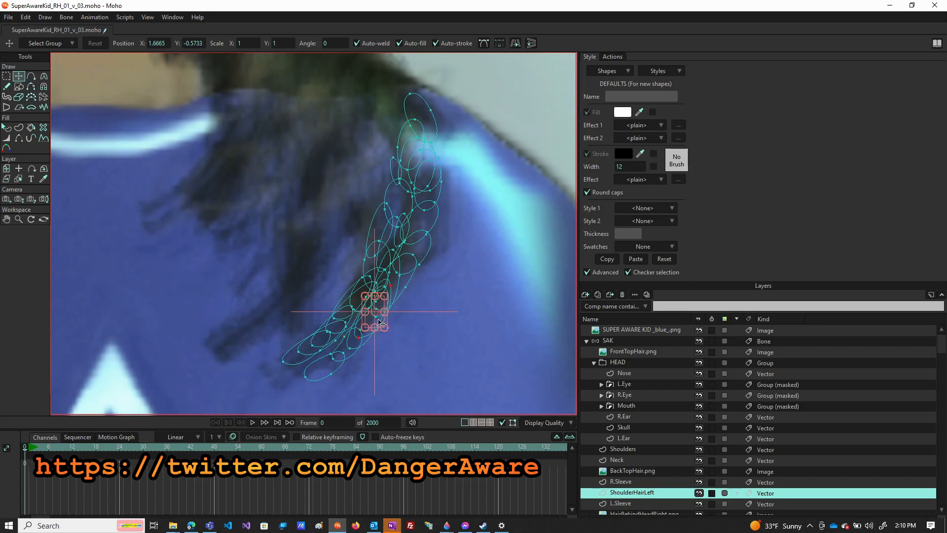
pyautogui.moveTo(371, 334); pyautogui.dragTo(379, 323)
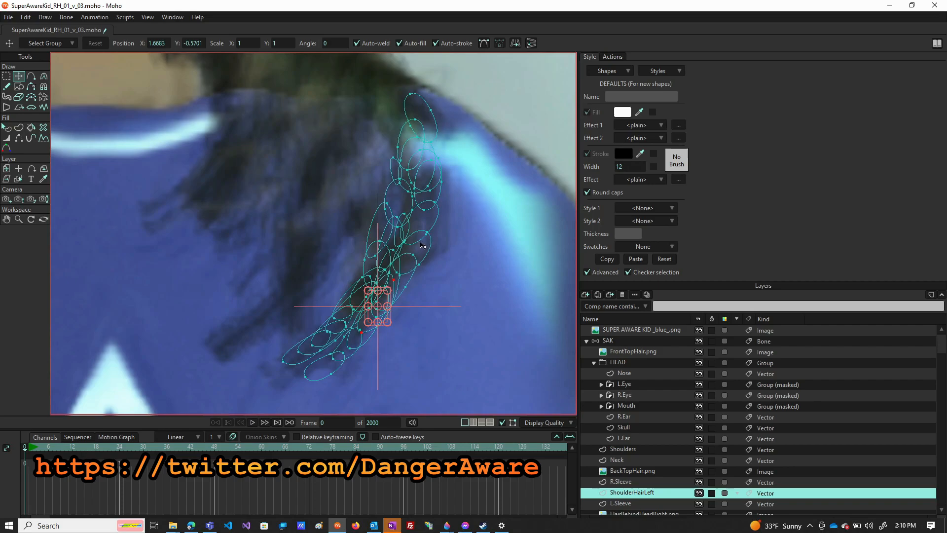
# Step: Move the ShoulderHairLeft layer back inside the camera frame beside the reference image, to about X 0.2786, Y 0.1022
pyautogui.scroll(-3, 413, 258)
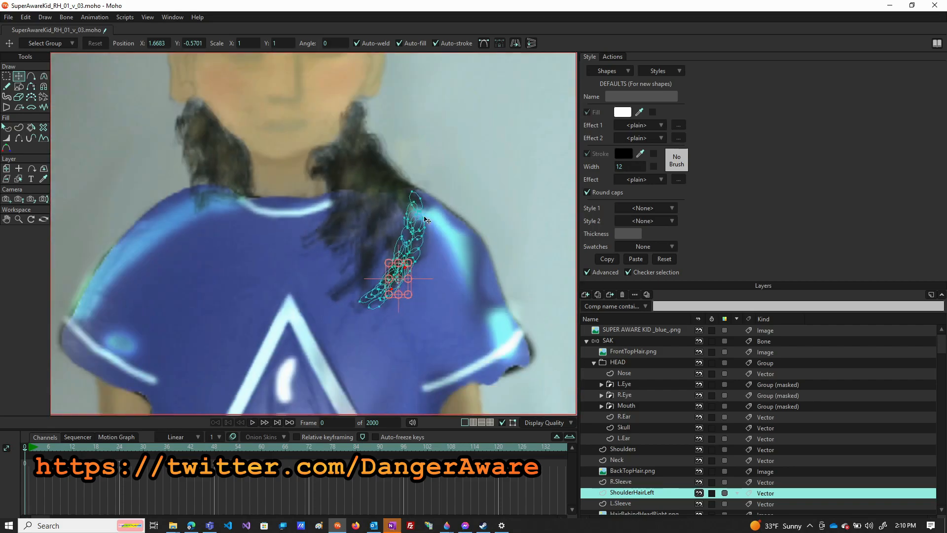
pyautogui.scroll(-3, 325, 259)
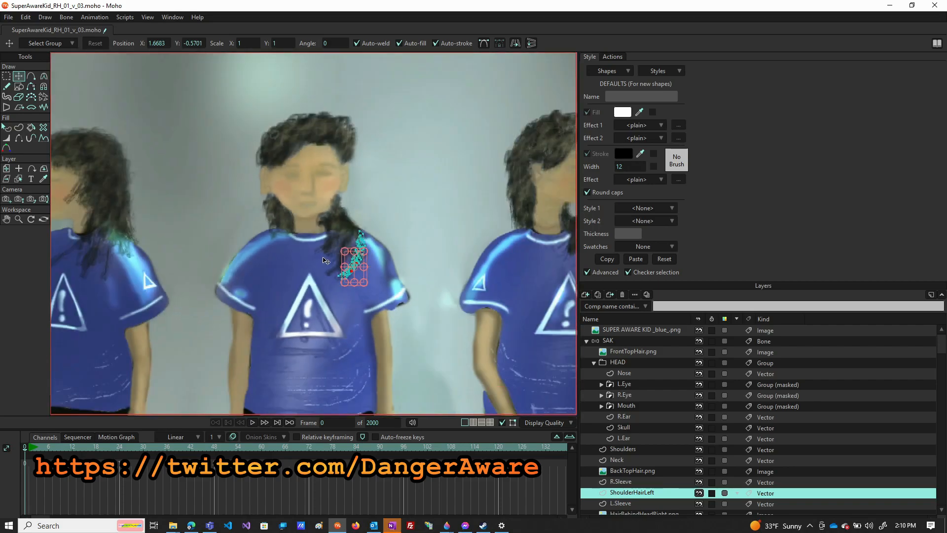
pyautogui.scroll(-2, 324, 259)
pyautogui.scroll(-2, 311, 249)
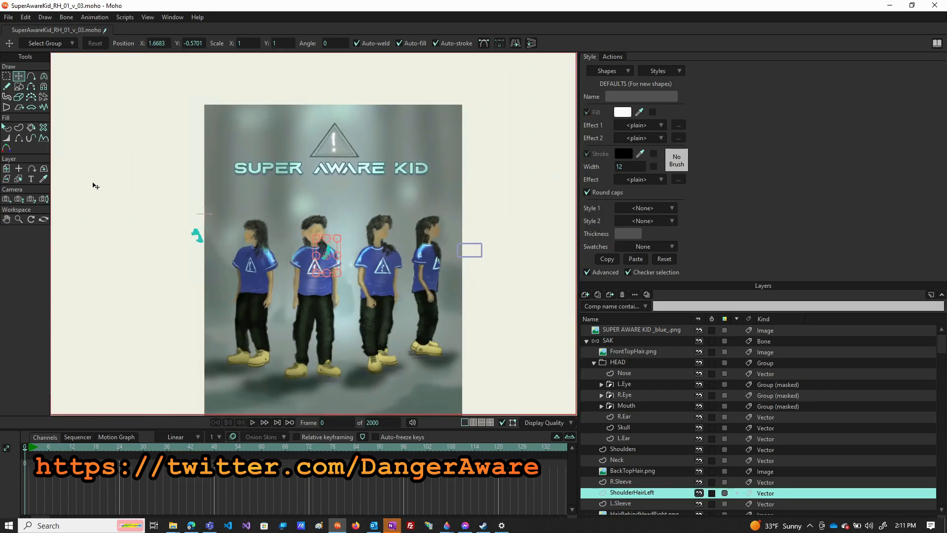
pyautogui.click(7, 169)
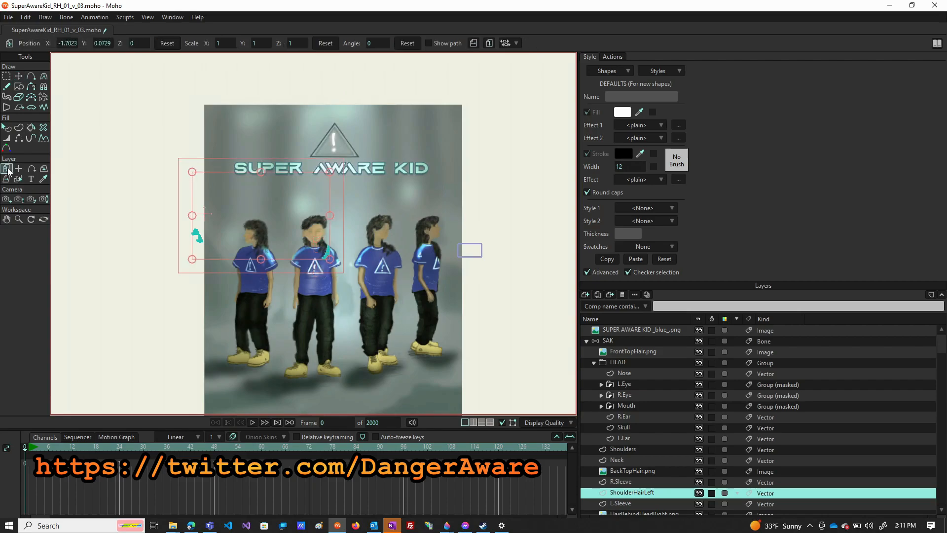
pyautogui.moveTo(213, 242); pyautogui.dragTo(502, 259)
pyautogui.scroll(8, 503, 258)
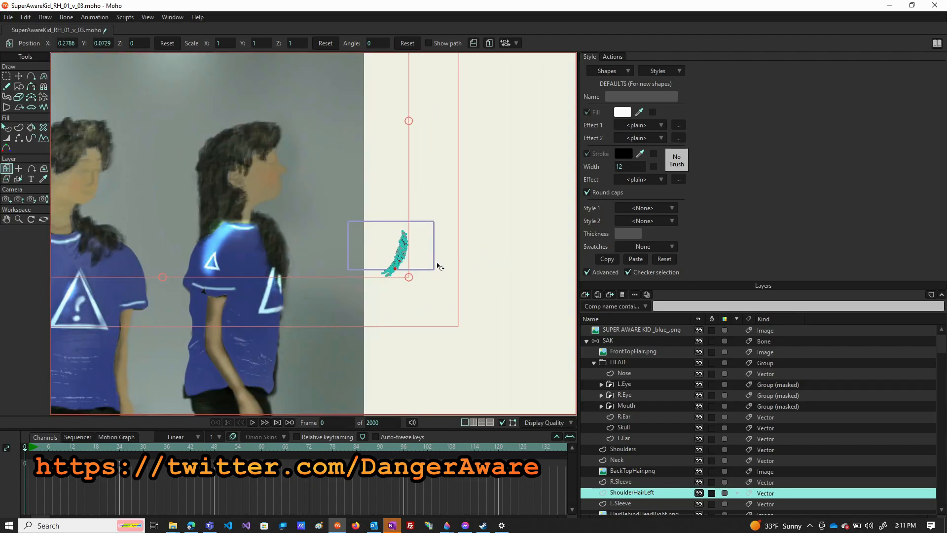
pyautogui.scroll(1, 400, 265)
pyautogui.moveTo(323, 258); pyautogui.dragTo(325, 226)
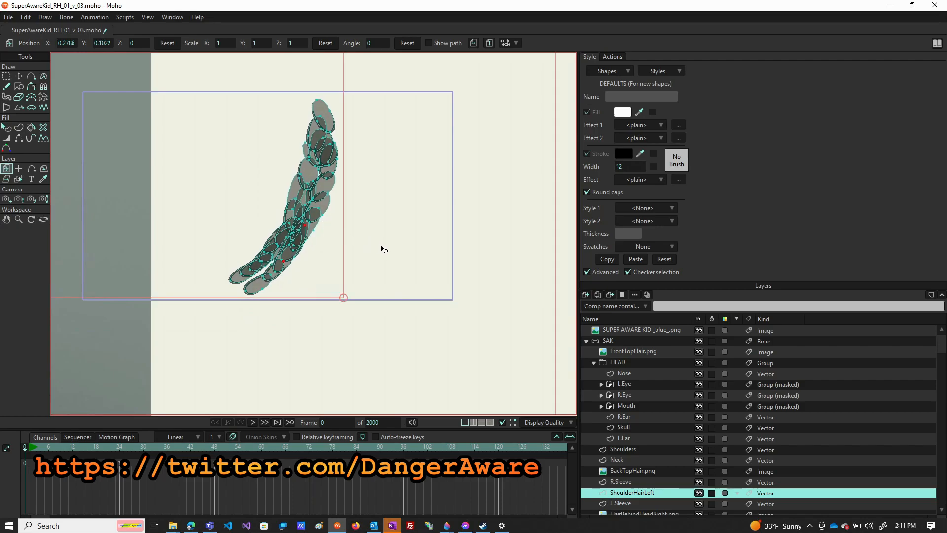
# Step: Render the frame with the SUPER AWARE KID reference image hidden and save the strand as FrontHairLock3.png
pyautogui.click(699, 329)
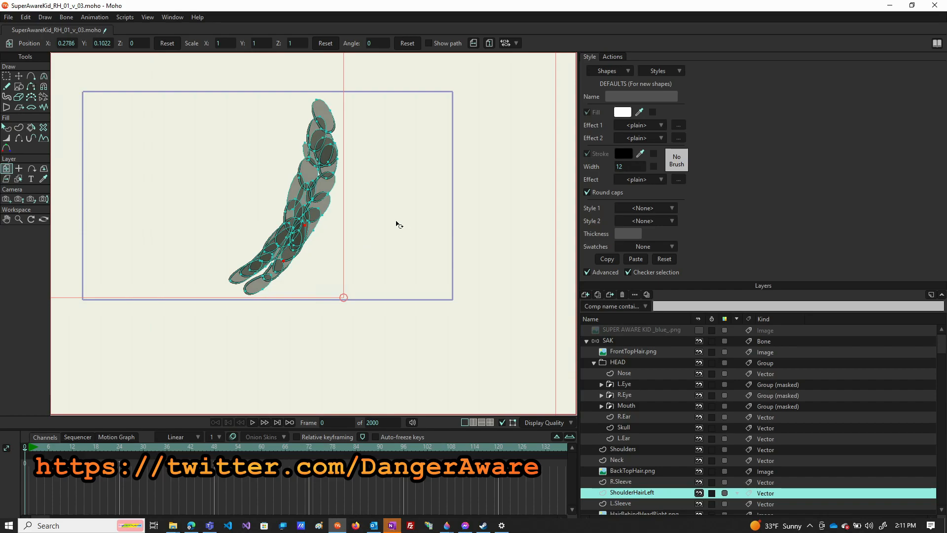
pyautogui.hotkey('ctrl', 'r')
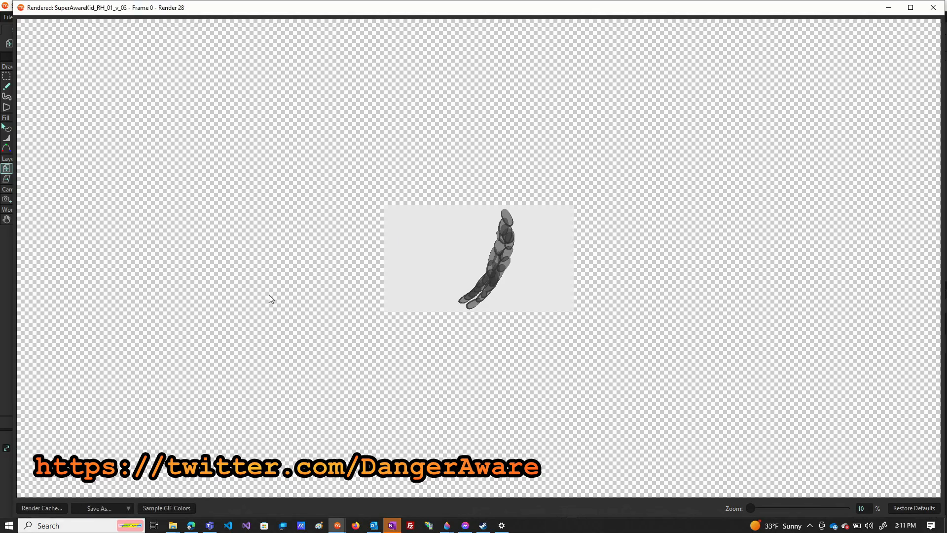
pyautogui.click(107, 508)
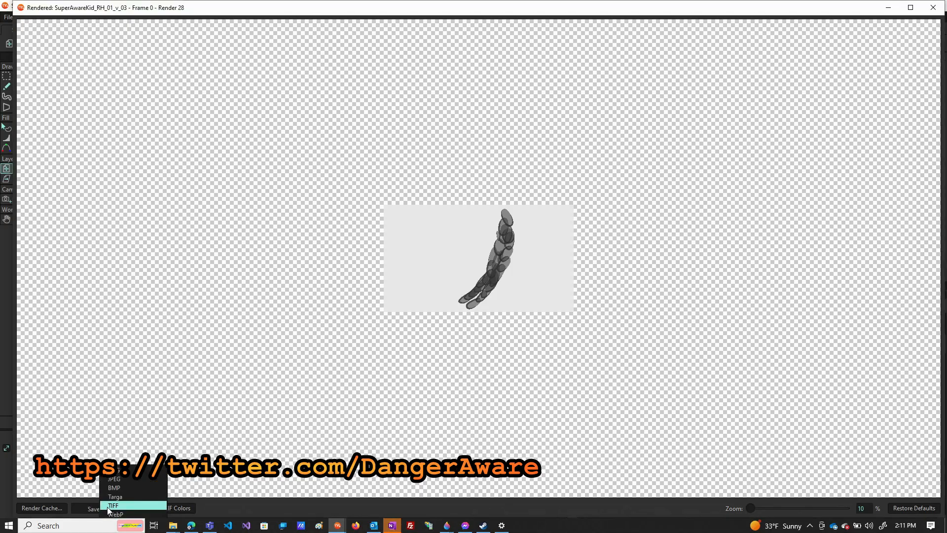
pyautogui.click(122, 474)
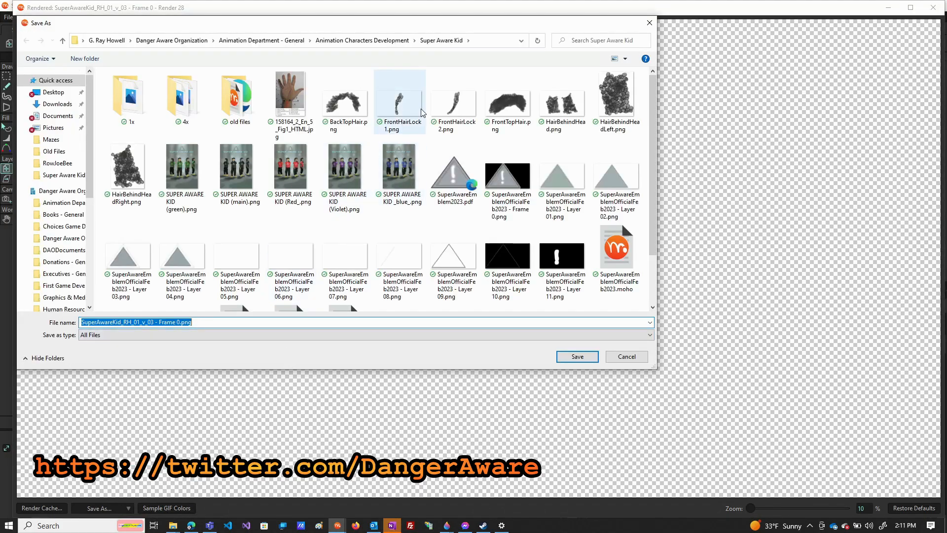
pyautogui.click(470, 102)
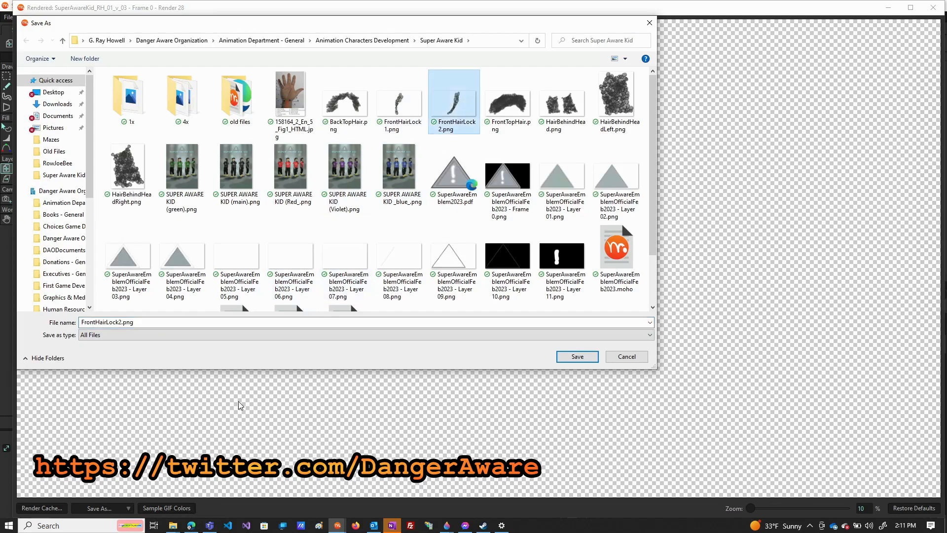
pyautogui.click(122, 321)
pyautogui.click(119, 322)
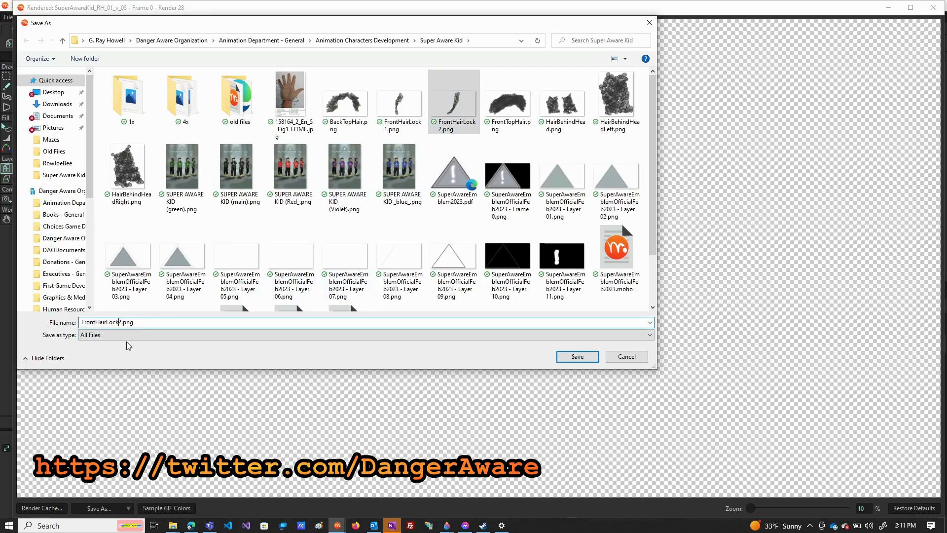
pyautogui.press('Delete')
pyautogui.write('3')
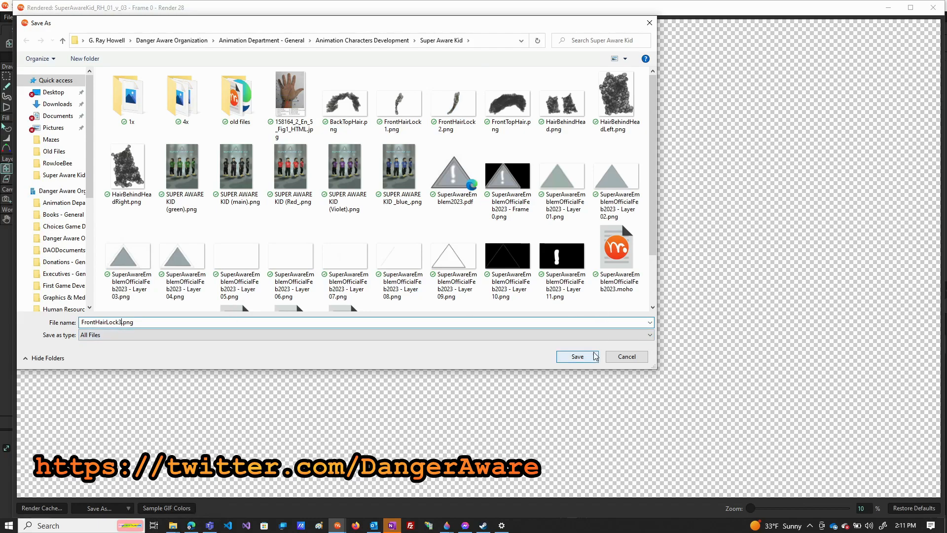
pyautogui.click(576, 358)
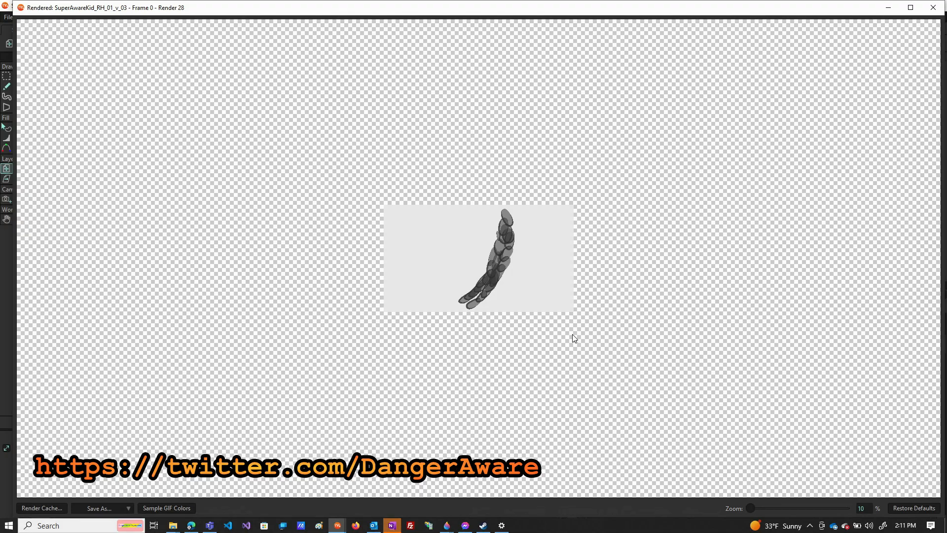
pyautogui.click(932, 8)
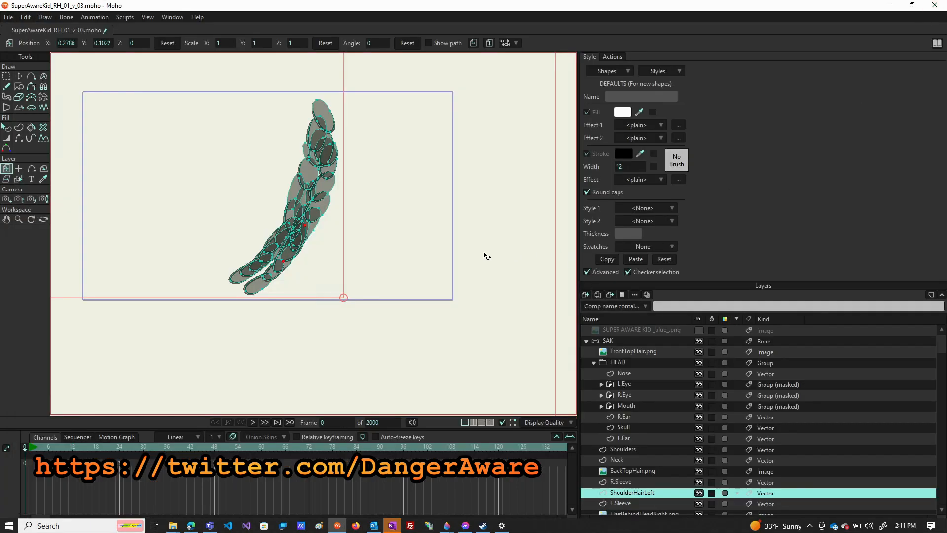
# Step: Move the ShoulderHairLeft layer back onto the character, to about X -1.7785, and show the reference image again
pyautogui.scroll(-5, 484, 255)
pyautogui.scroll(-4, 433, 270)
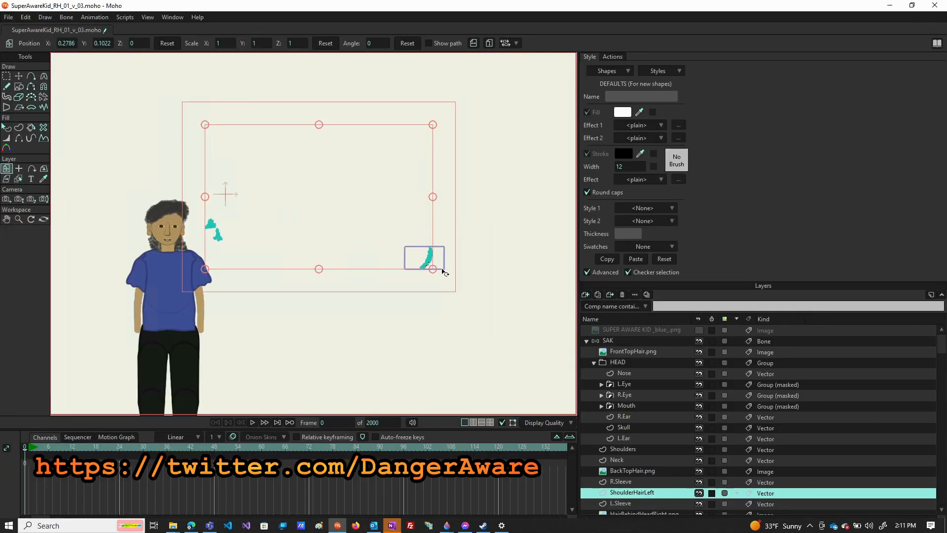
pyautogui.scroll(2, 453, 263)
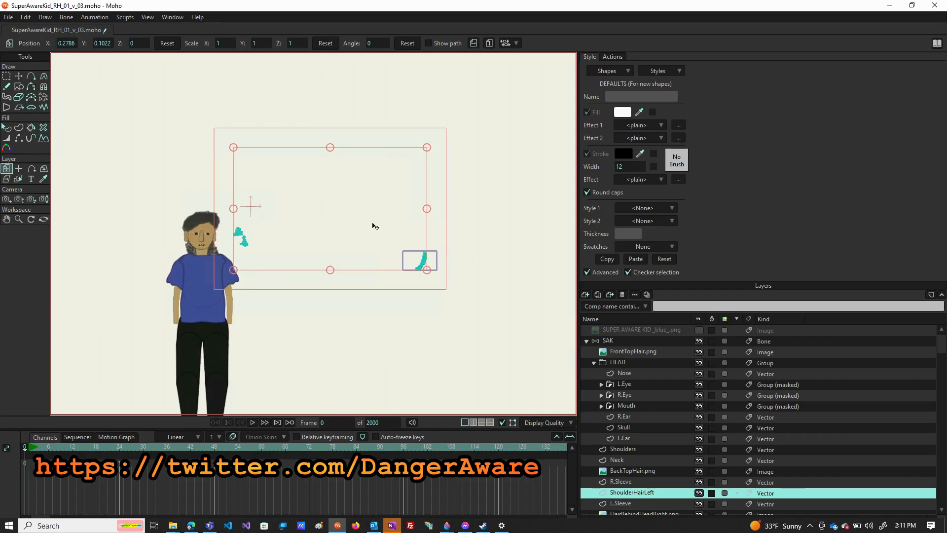
pyautogui.moveTo(373, 224); pyautogui.dragTo(163, 229)
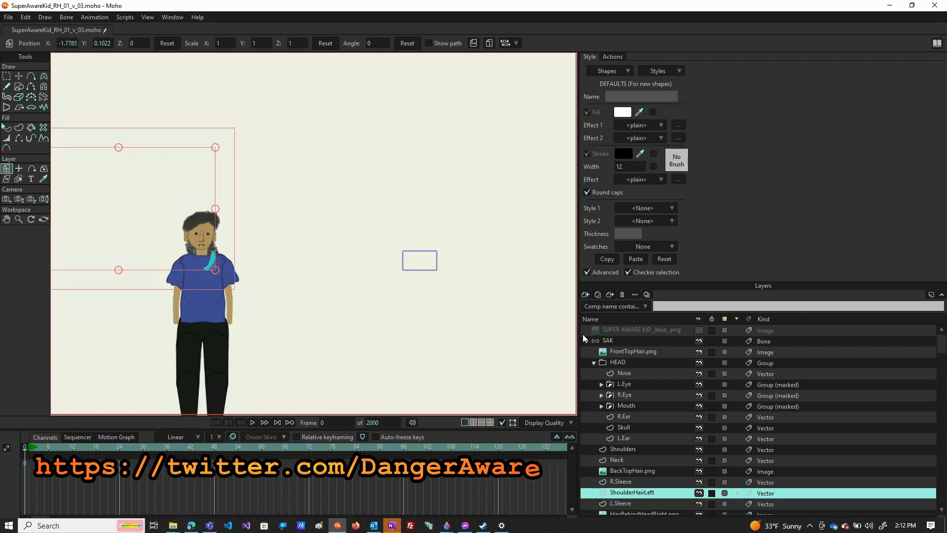
pyautogui.click(699, 330)
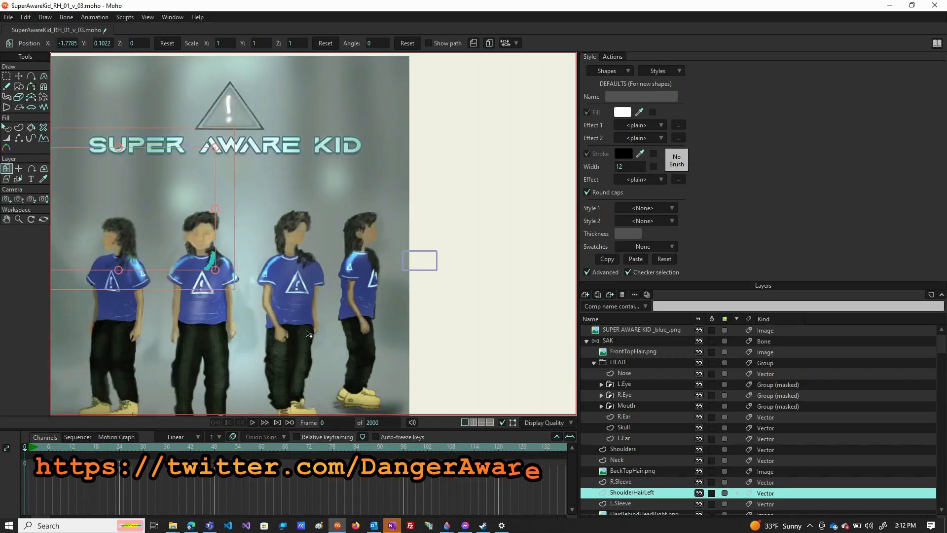
# Step: Shorten the whole curl strand vertically and move it up toward the neck, to about X 1.6535, Y -0.4841
pyautogui.scroll(6, 212, 262)
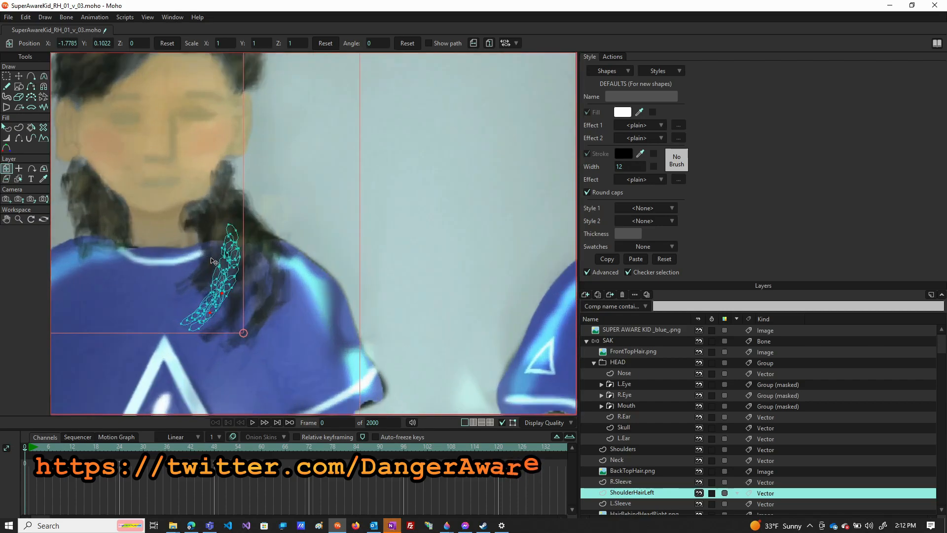
pyautogui.scroll(3, 213, 261)
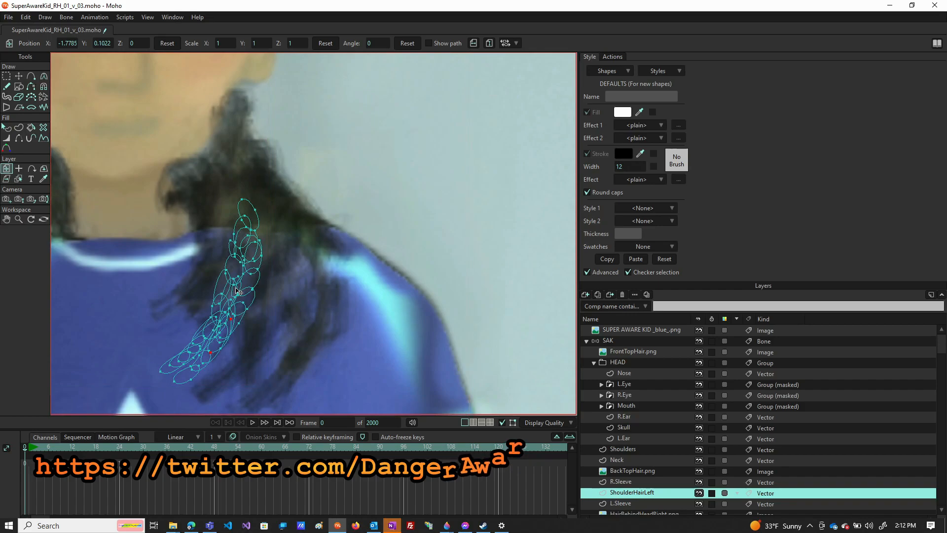
pyautogui.click(6, 77)
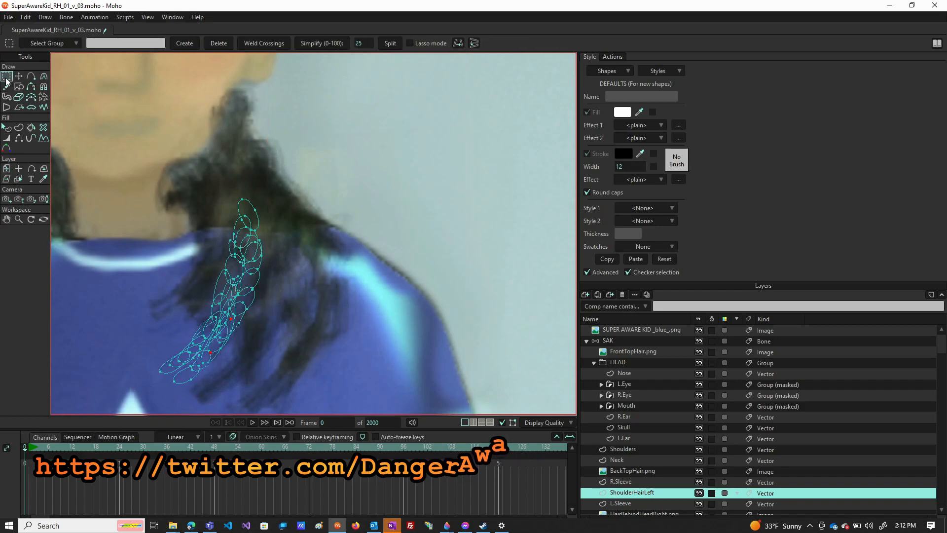
pyautogui.moveTo(123, 176); pyautogui.dragTo(321, 395)
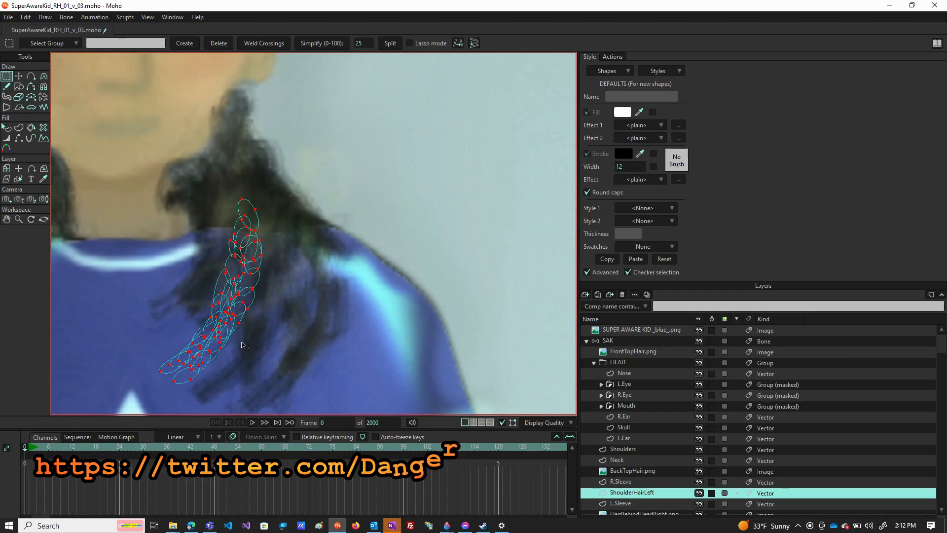
pyautogui.press('t')
pyautogui.moveTo(243, 341); pyautogui.dragTo(250, 264)
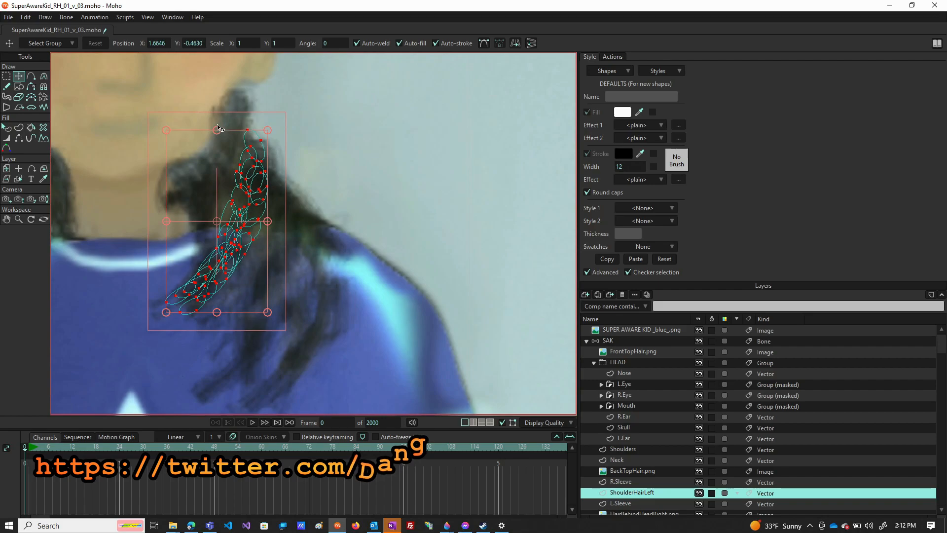
pyautogui.moveTo(220, 127); pyautogui.dragTo(215, 172)
pyautogui.moveTo(259, 266); pyautogui.dragTo(249, 268)
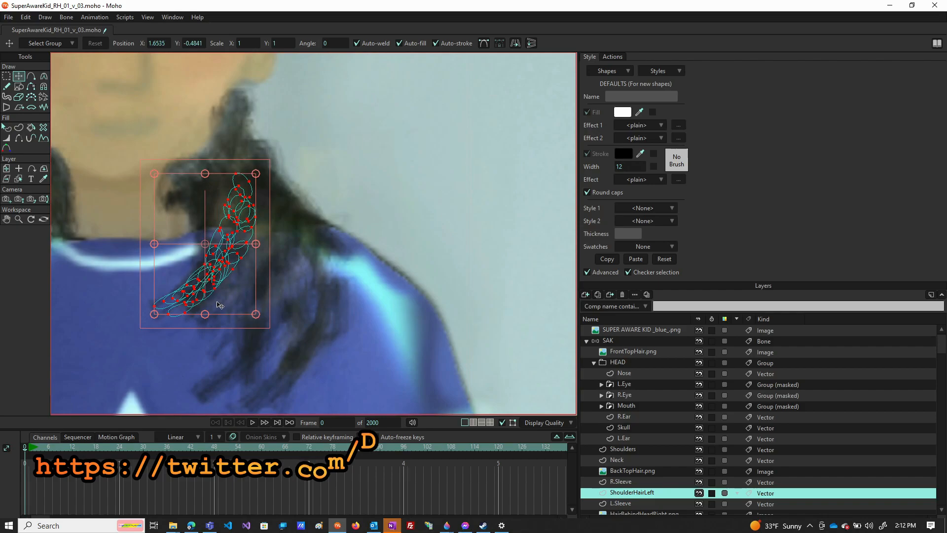
# Step: Reshape the strand's lower end by shifting one tip curl inward and stretching the outermost tip curl slightly downward
pyautogui.click(176, 317)
pyautogui.moveTo(176, 314); pyautogui.dragTo(204, 316)
pyautogui.click(160, 313)
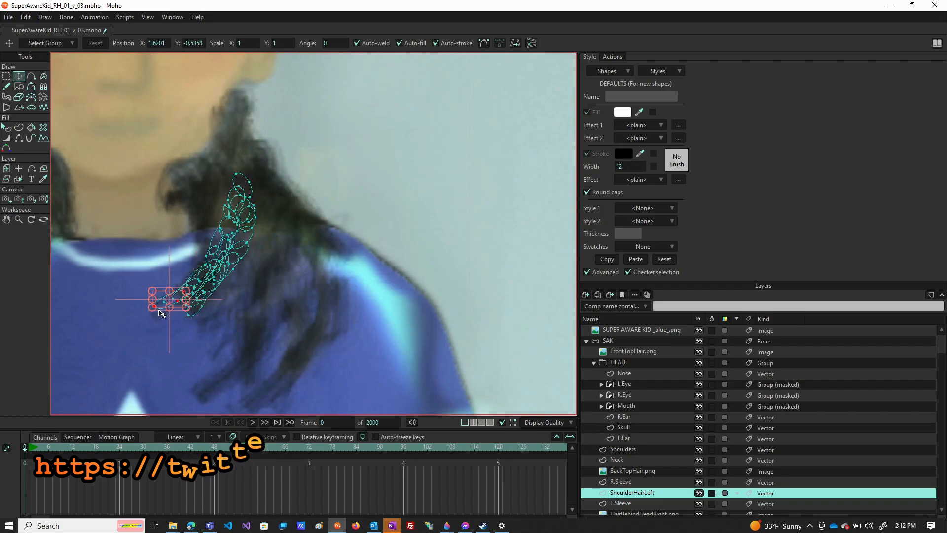
pyautogui.moveTo(169, 309); pyautogui.dragTo(167, 319)
# Step: Adjust the curls in the middle of the strand, turning the one on the outer edge more upright
pyautogui.click(212, 239)
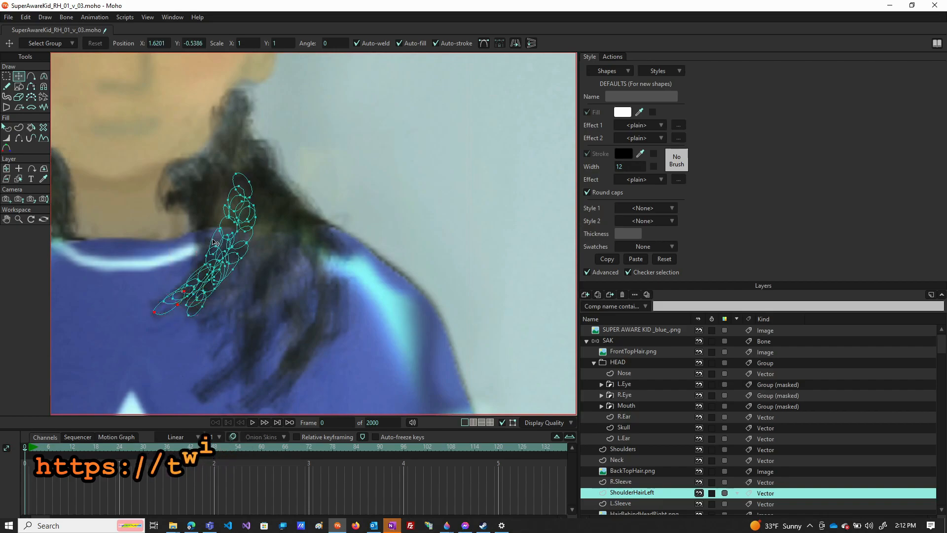
pyautogui.moveTo(213, 236); pyautogui.dragTo(222, 241)
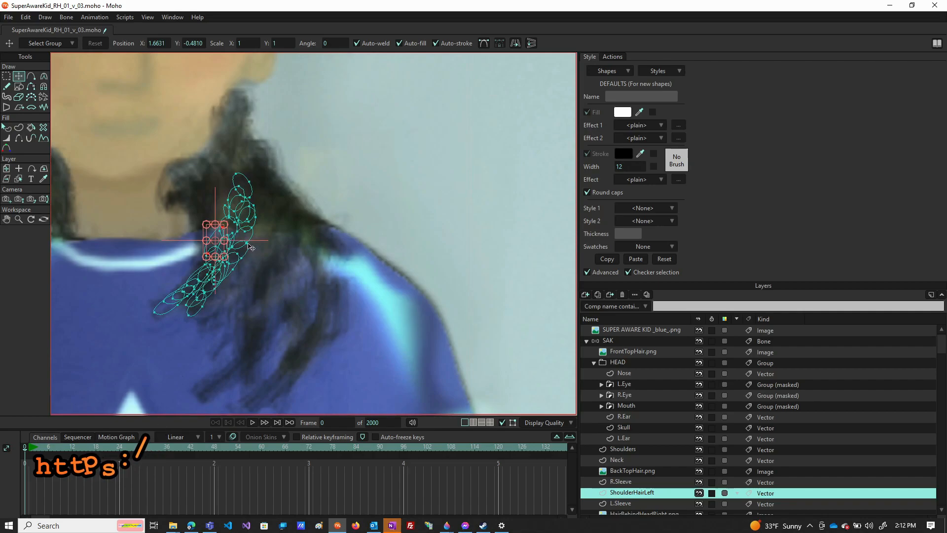
pyautogui.click(247, 243)
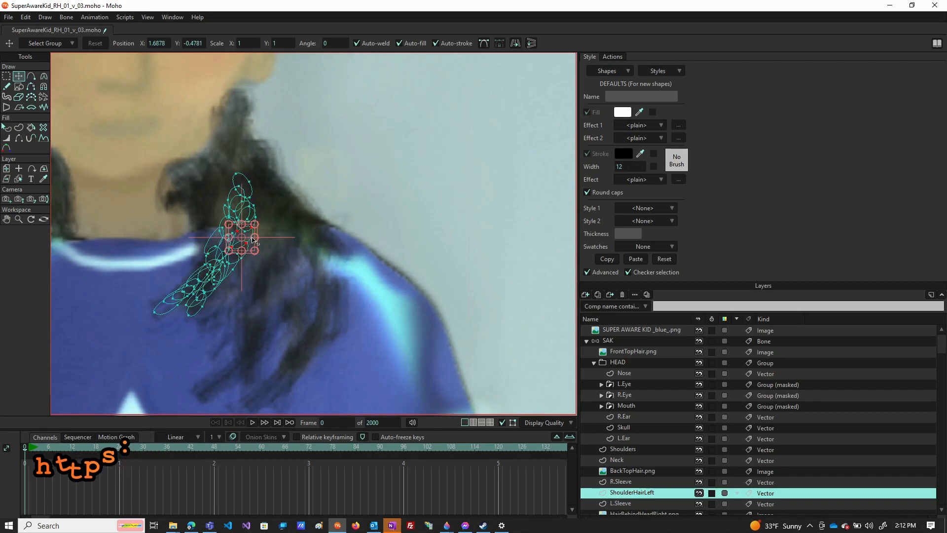
pyautogui.moveTo(257, 244); pyautogui.dragTo(256, 236)
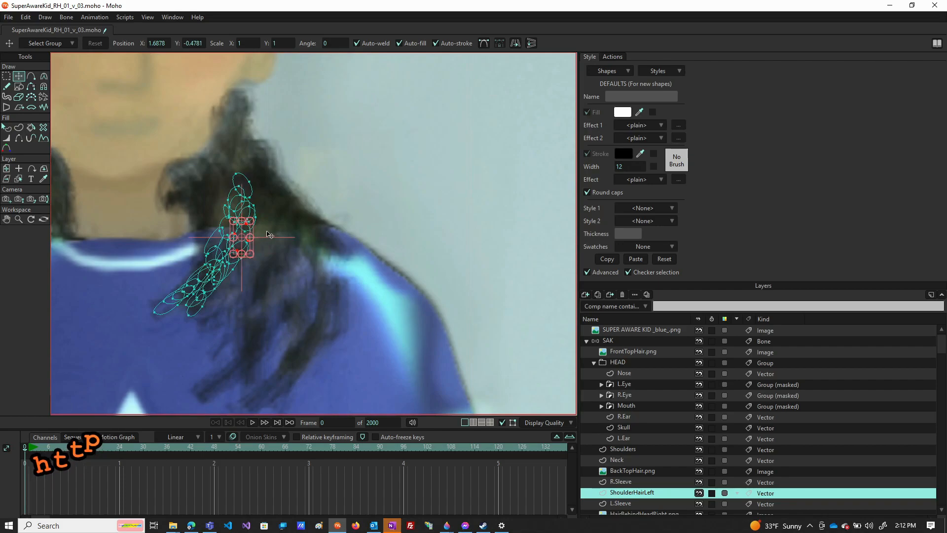
# Step: Place copies of an upper curl beside the strand's middle, on the side facing the neck
pyautogui.moveTo(237, 233); pyautogui.dragTo(234, 203)
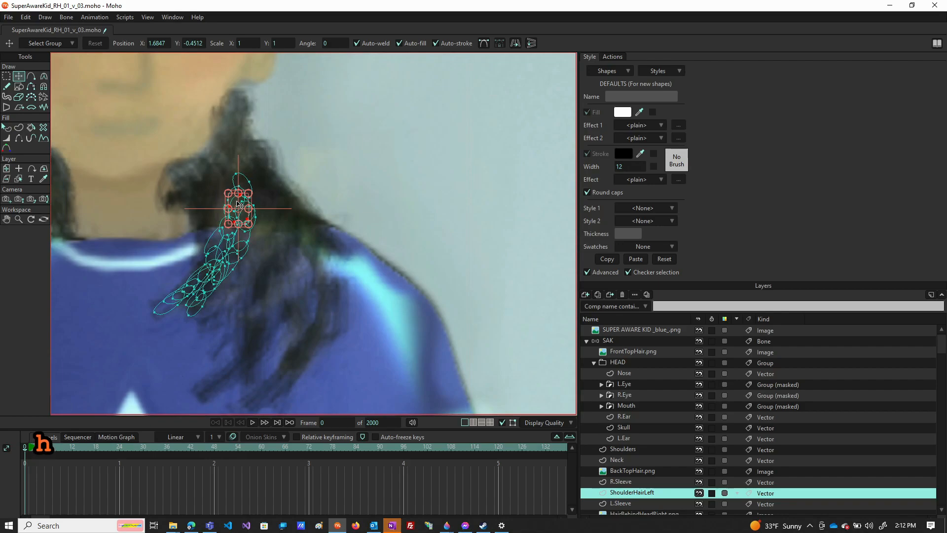
pyautogui.moveTo(245, 218); pyautogui.dragTo(219, 235)
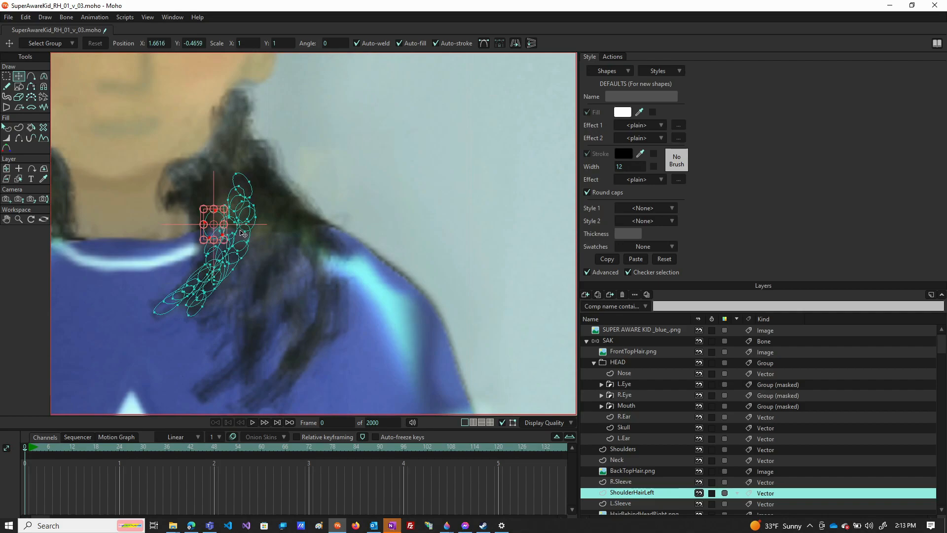
pyautogui.hotkey('ctrl', 'z')
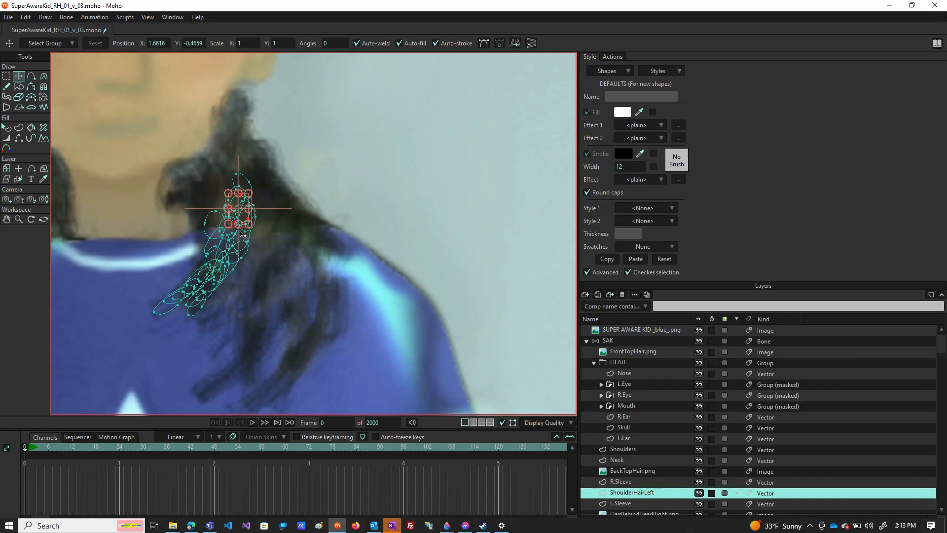
pyautogui.moveTo(242, 224); pyautogui.dragTo(211, 240)
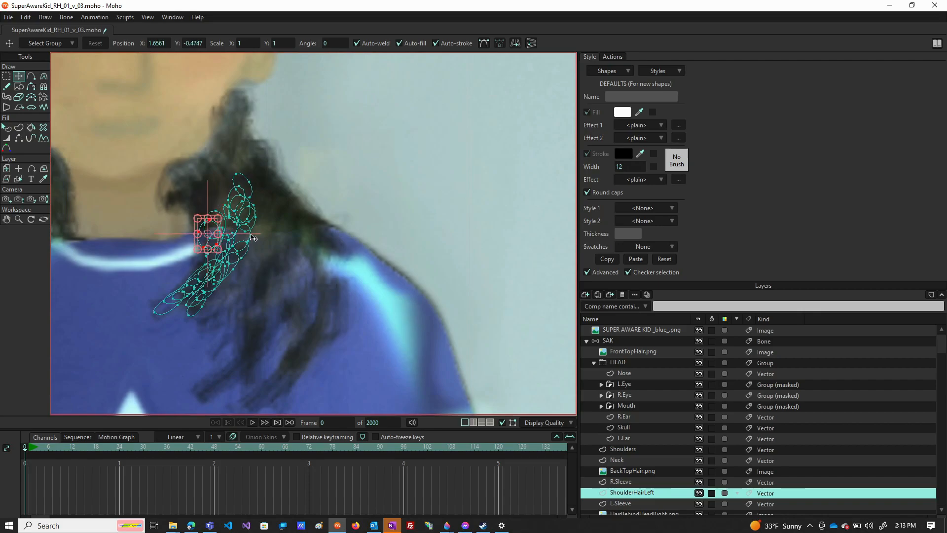
# Step: Extend the new row of curls upward toward the neck with further copies of the middle curls
pyautogui.click(250, 235)
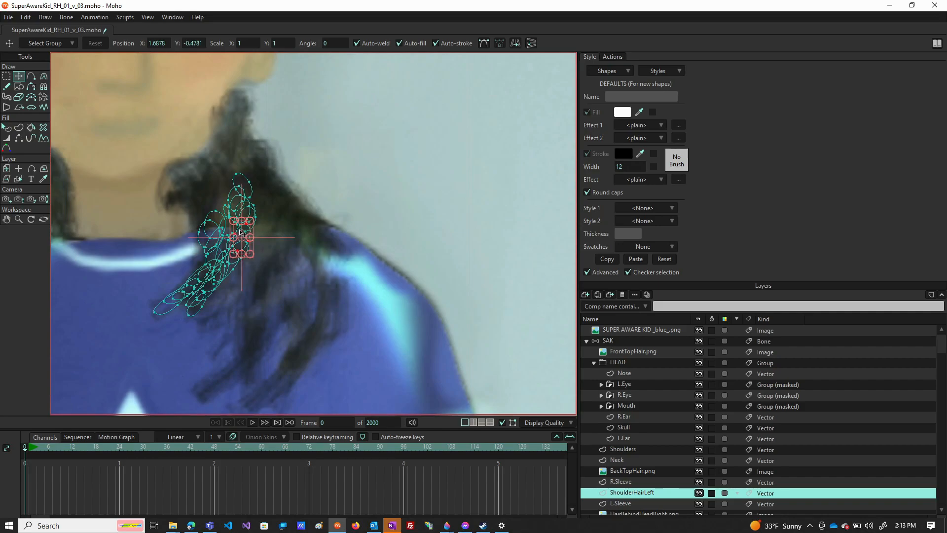
pyautogui.moveTo(240, 233); pyautogui.dragTo(201, 214)
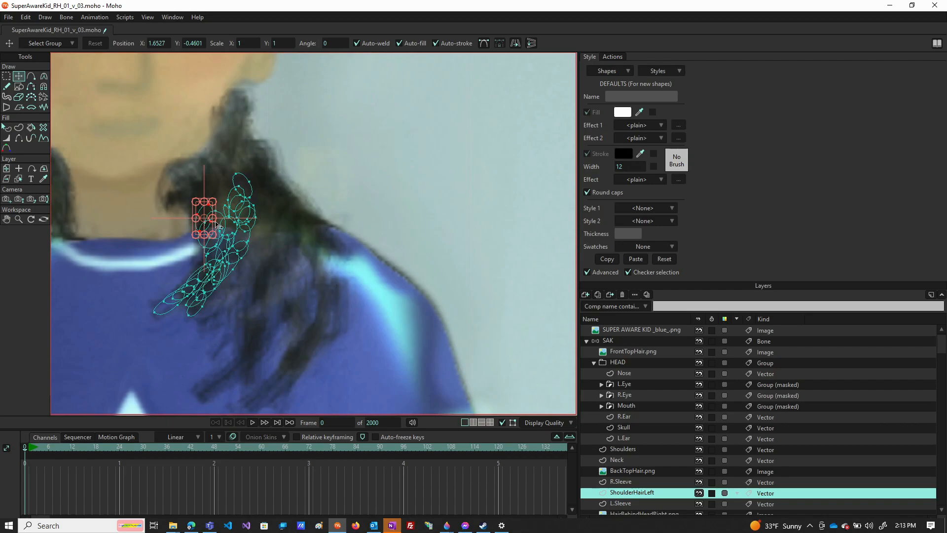
pyautogui.moveTo(241, 235); pyautogui.dragTo(240, 234)
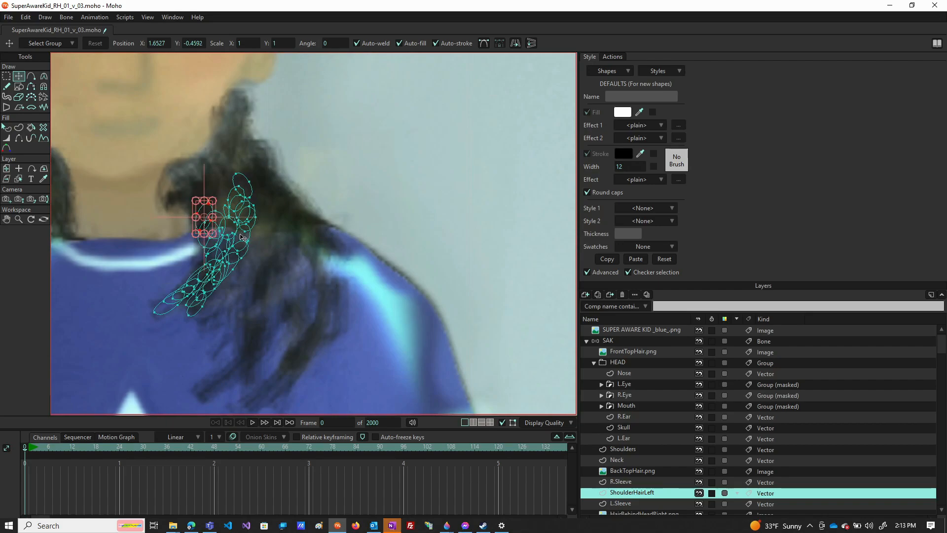
pyautogui.click(233, 233)
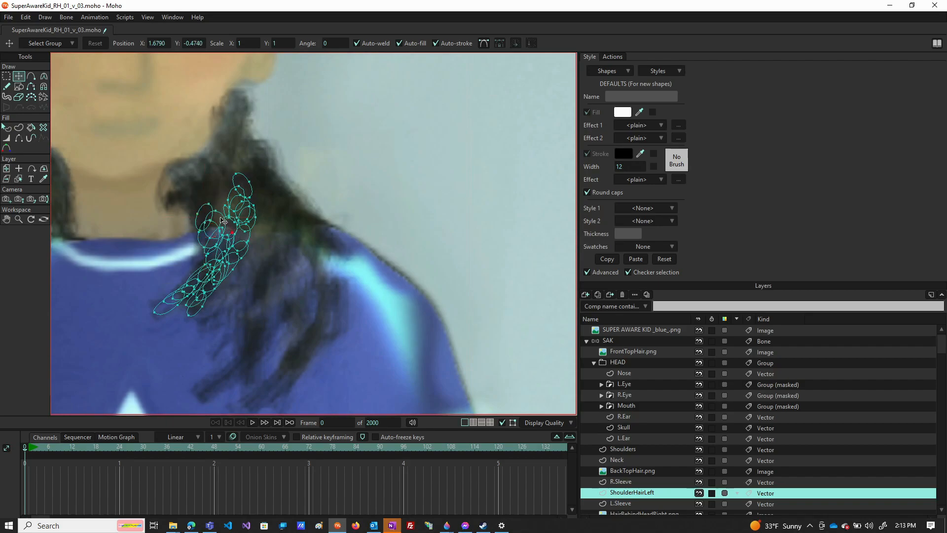
pyautogui.click(233, 227)
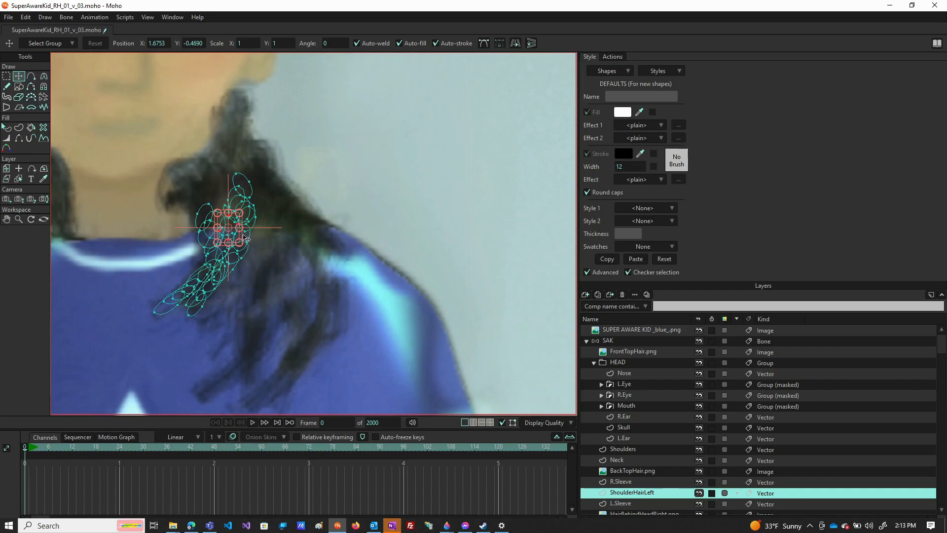
pyautogui.moveTo(238, 237); pyautogui.dragTo(209, 207)
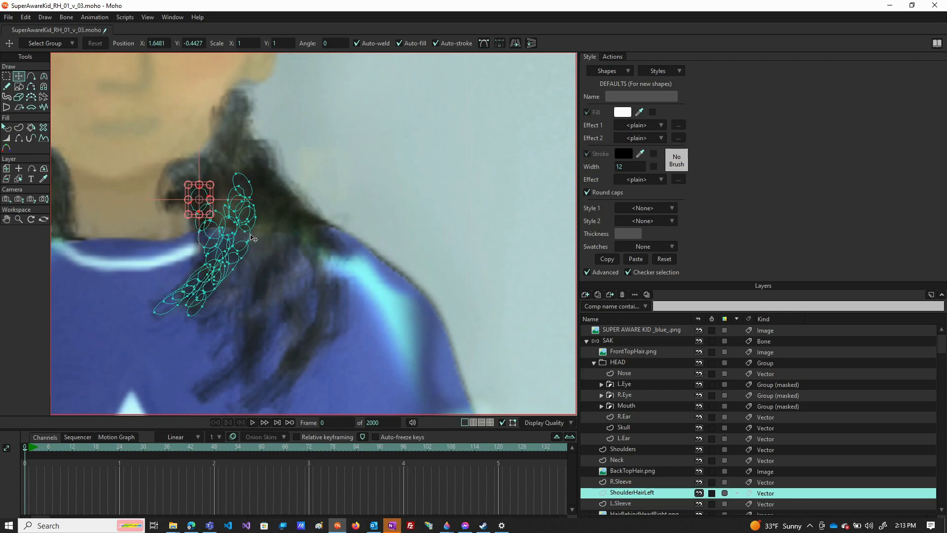
pyautogui.scroll(-5, 249, 242)
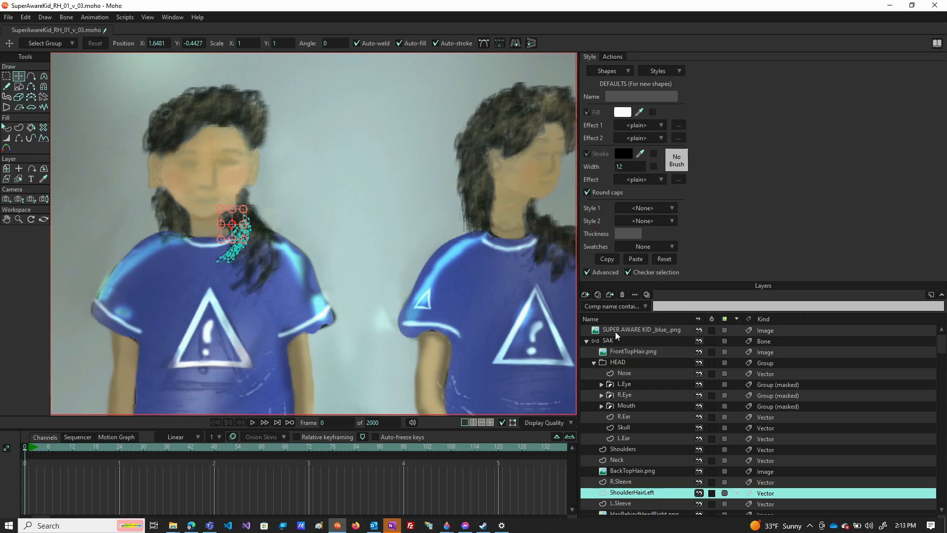
# Step: Move the ShoulderHairLeft layer off the character into the camera frame beside the edge of the reference image
pyautogui.scroll(-5, 163, 286)
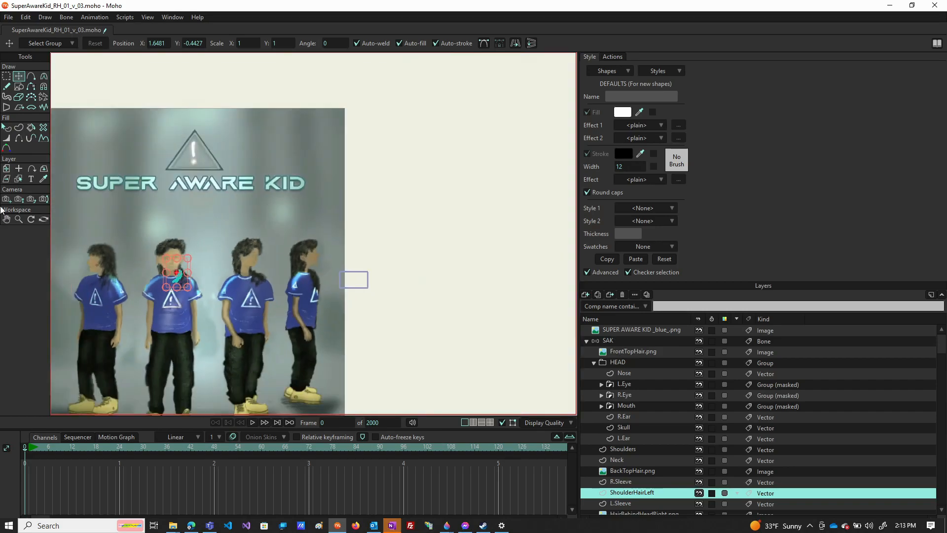
pyautogui.click(6, 168)
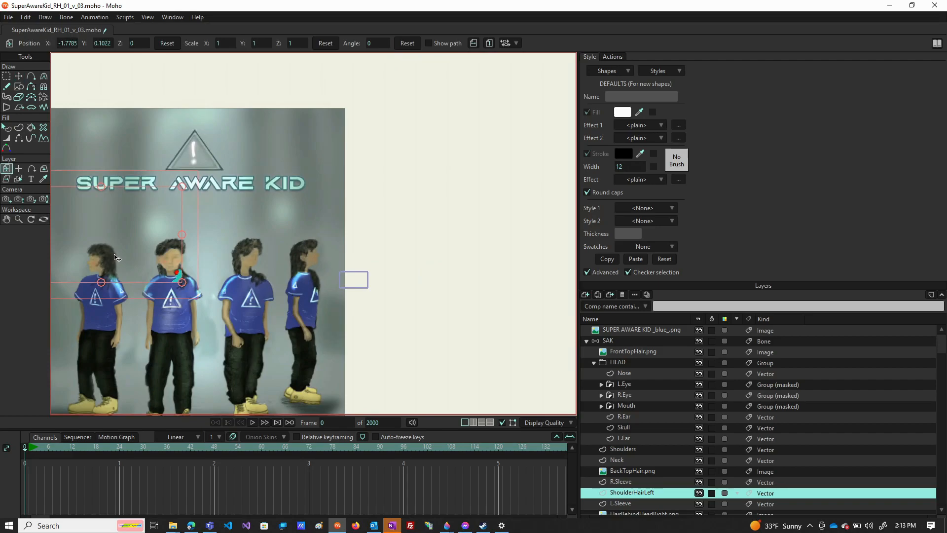
pyautogui.moveTo(117, 258); pyautogui.dragTo(293, 260)
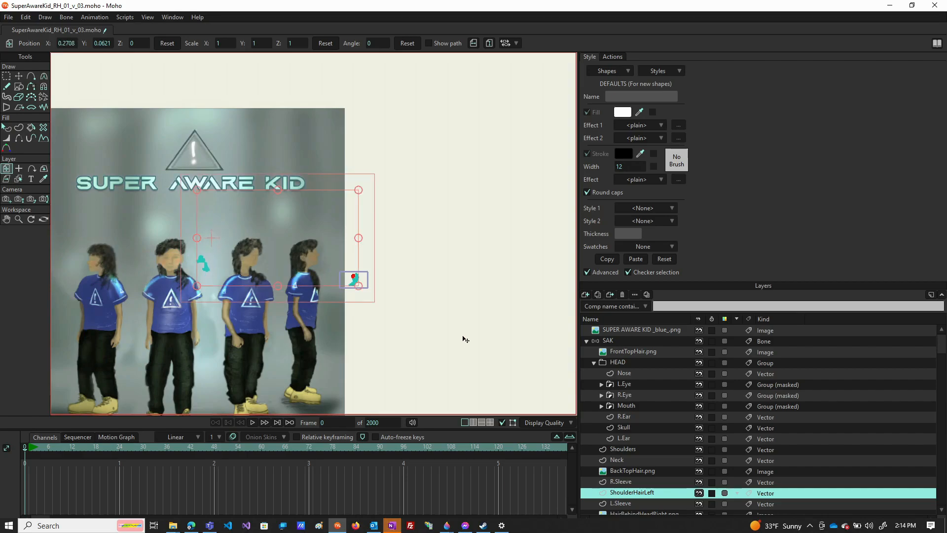
# Step: Render the current frame to check how the ShoulderHairLeft strand comes out, and close the render without saving it
pyautogui.click(650, 335)
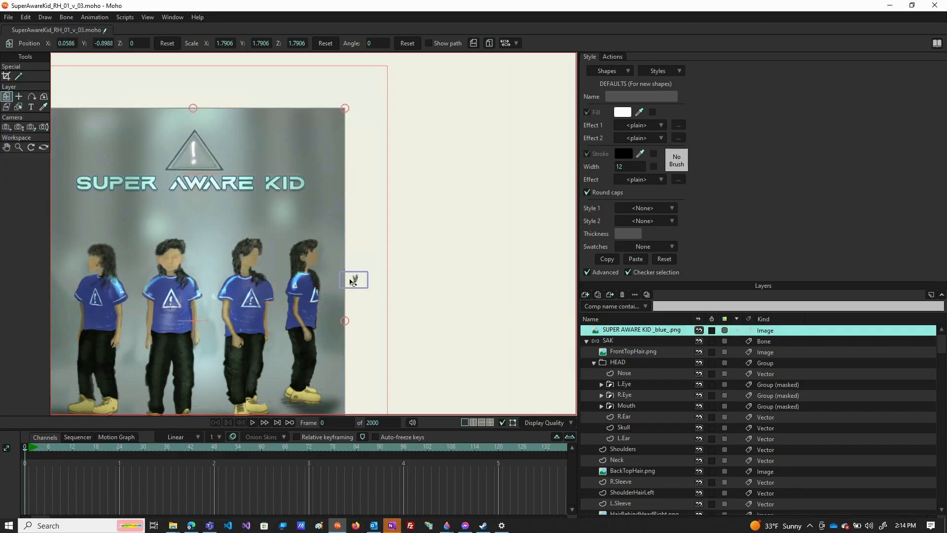
pyautogui.scroll(5, 358, 296)
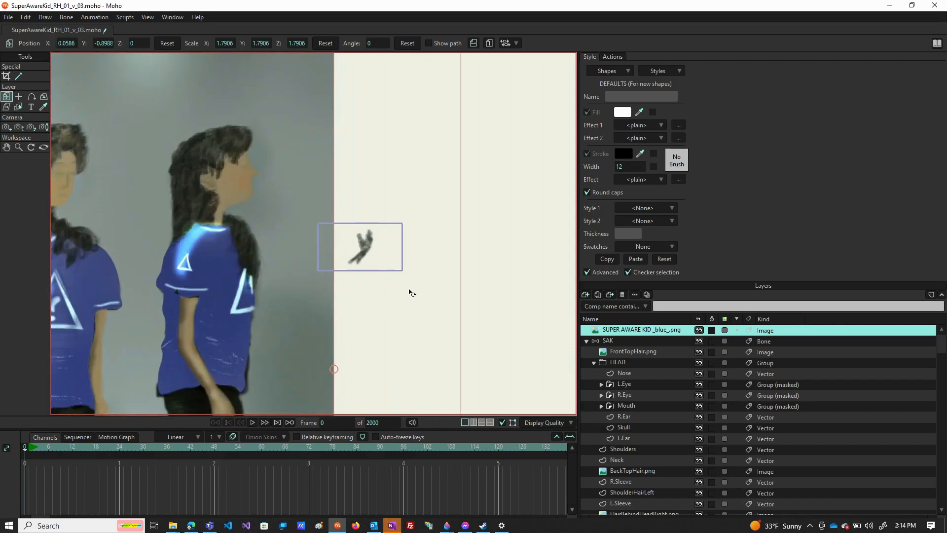
pyautogui.scroll(4, 370, 237)
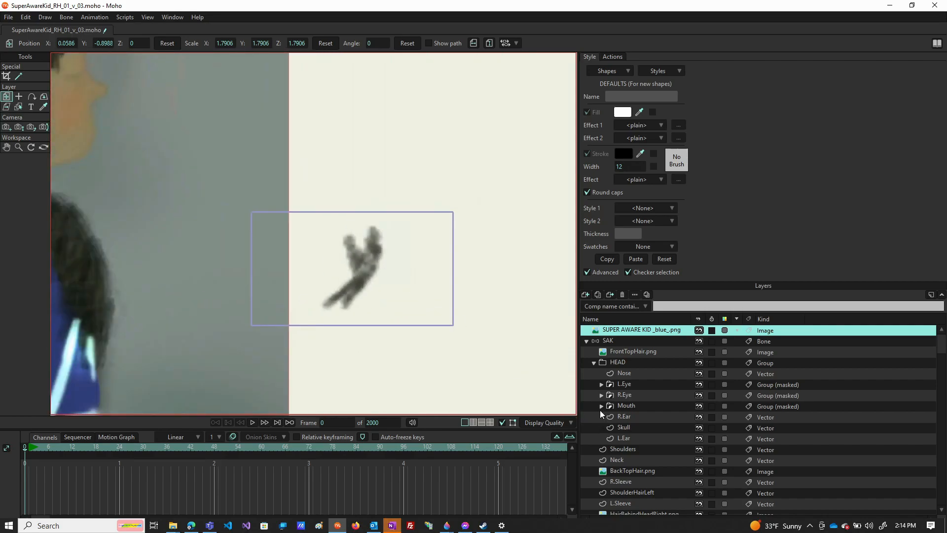
pyautogui.click(656, 469)
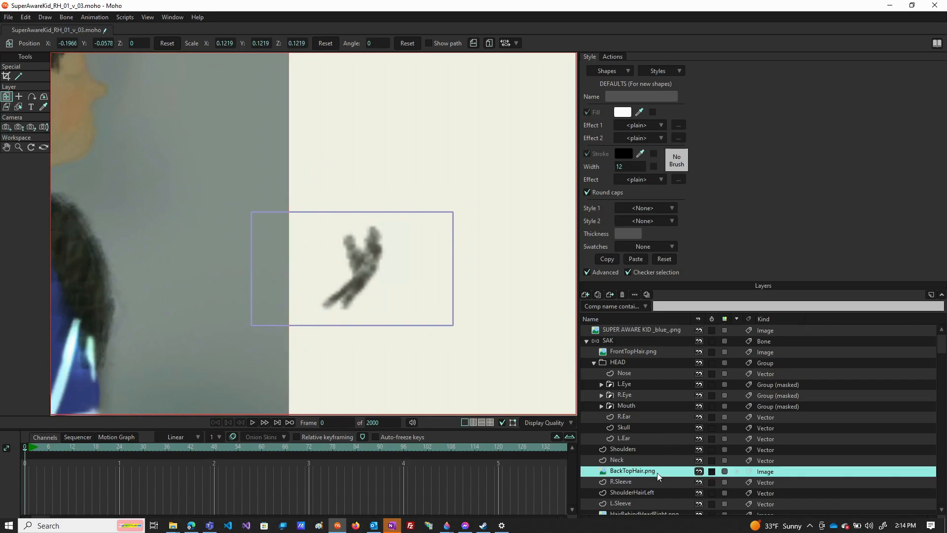
pyautogui.scroll(-2, 657, 472)
pyautogui.click(655, 438)
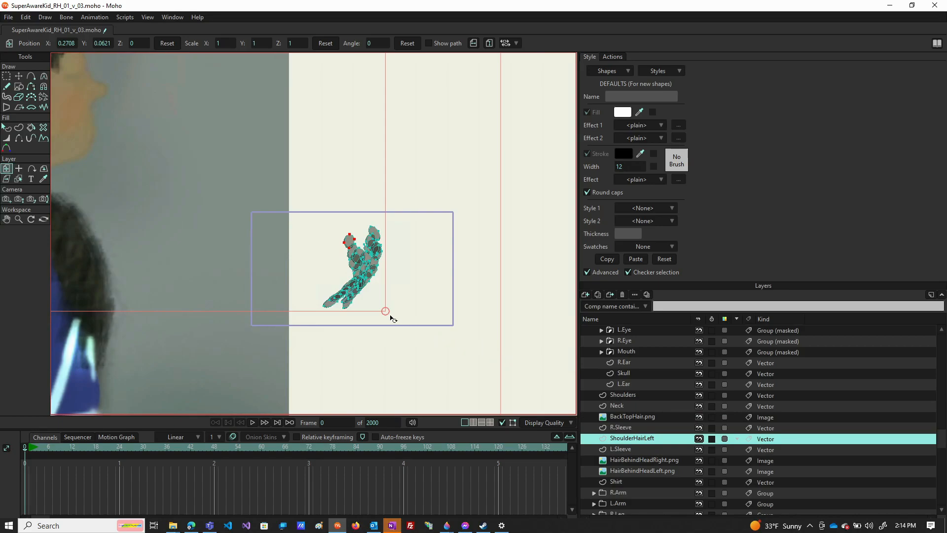
pyautogui.hotkey('ctrl', 'r')
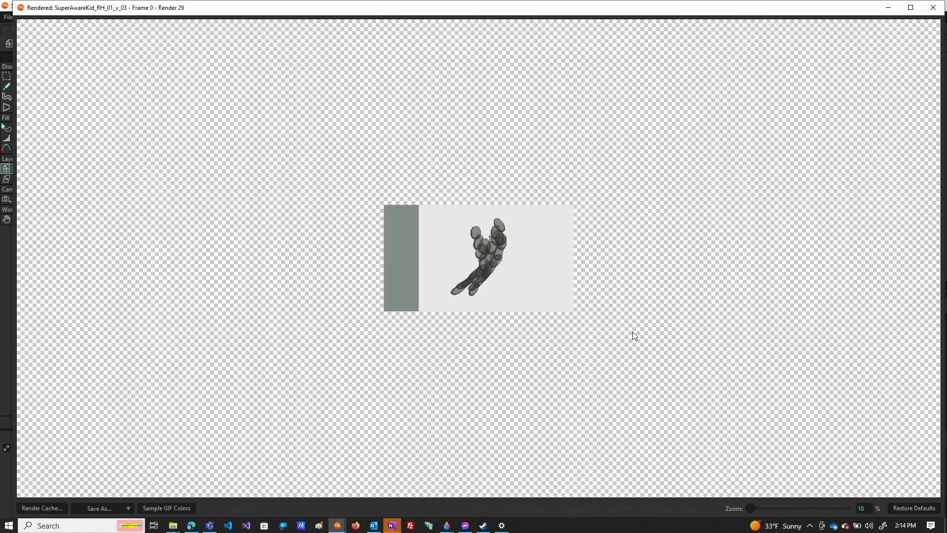
pyautogui.click(934, 8)
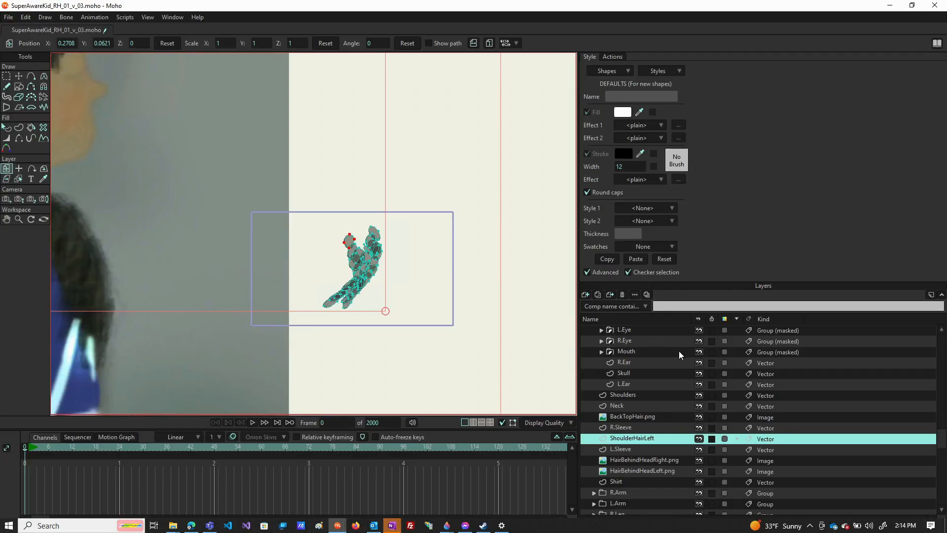
# Step: Hide the SUPER AWARE KID _blue_.png reference layer and make ShoulderHairLeft the active layer again
pyautogui.scroll(2, 679, 351)
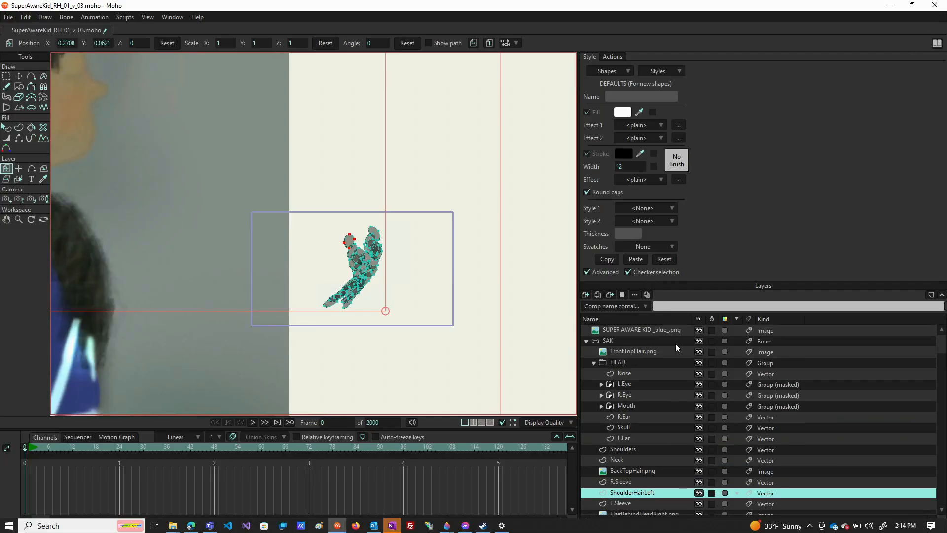
pyautogui.click(698, 330)
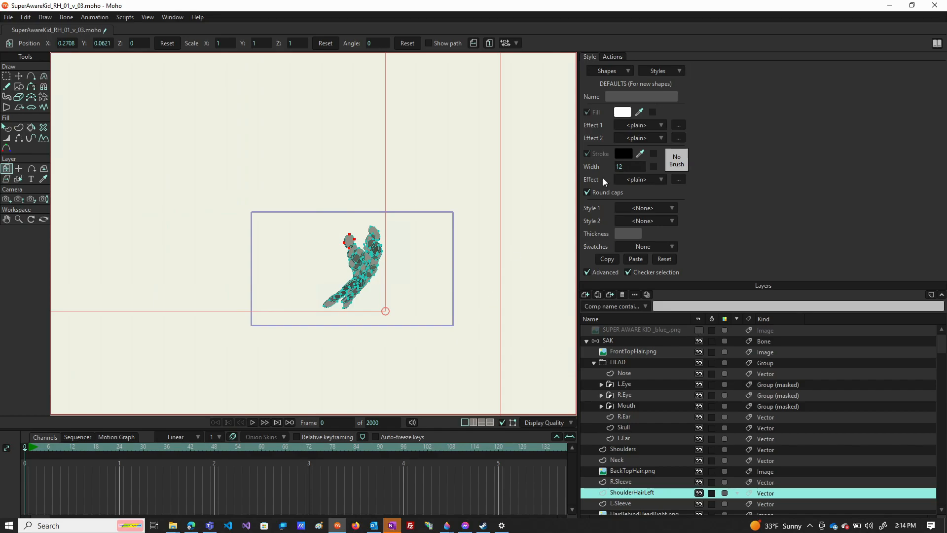
pyautogui.click(649, 329)
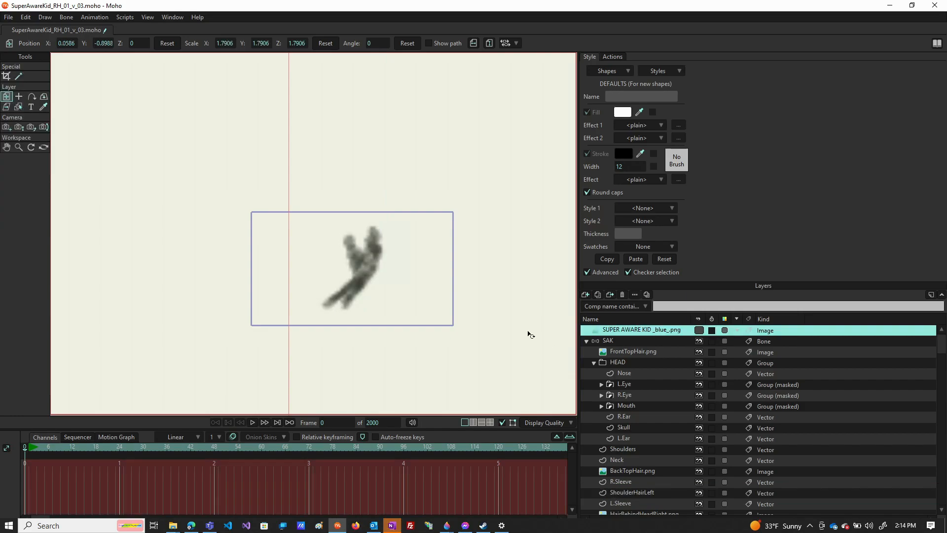
pyautogui.click(658, 475)
pyautogui.click(659, 492)
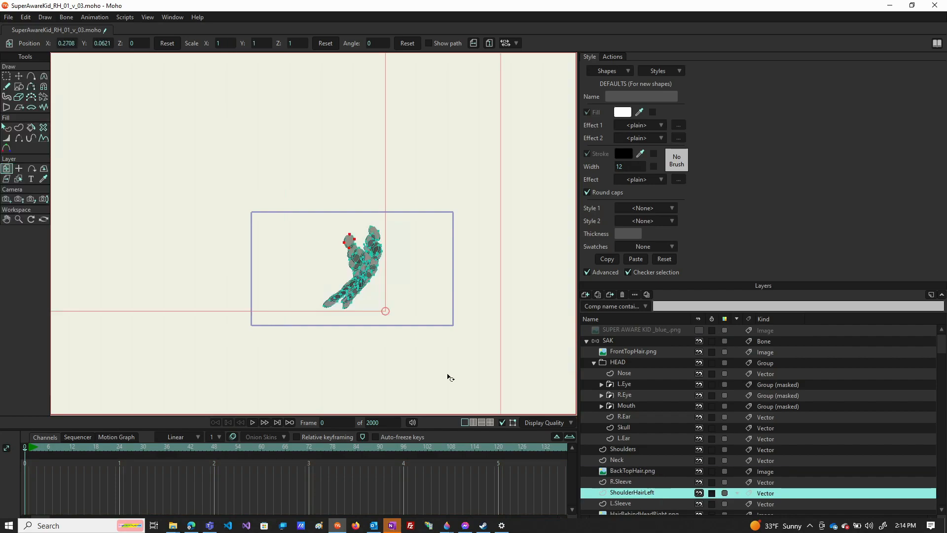
# Step: Render the strand without the reference and save it as FrontHairLock4.png in the Super Aware Kid folder
pyautogui.hotkey('ctrl', 'r')
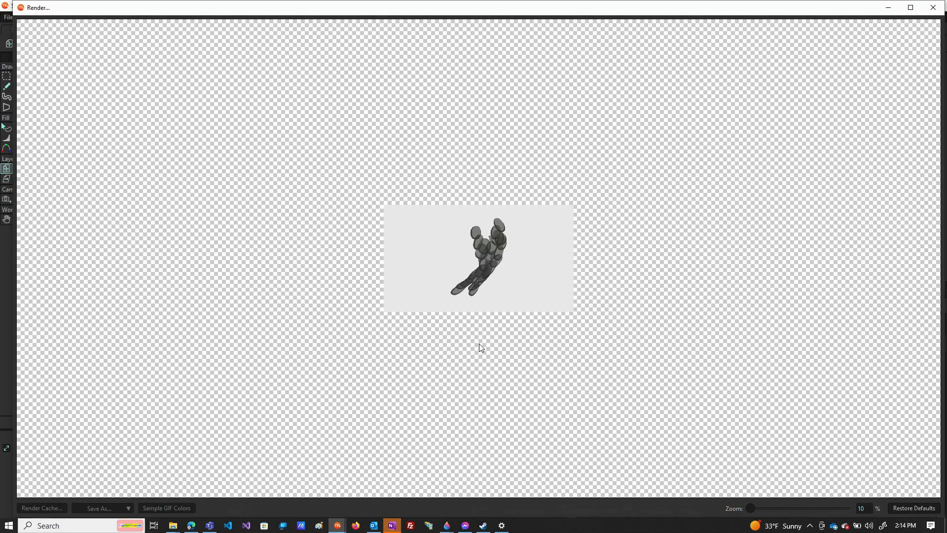
pyautogui.click(128, 508)
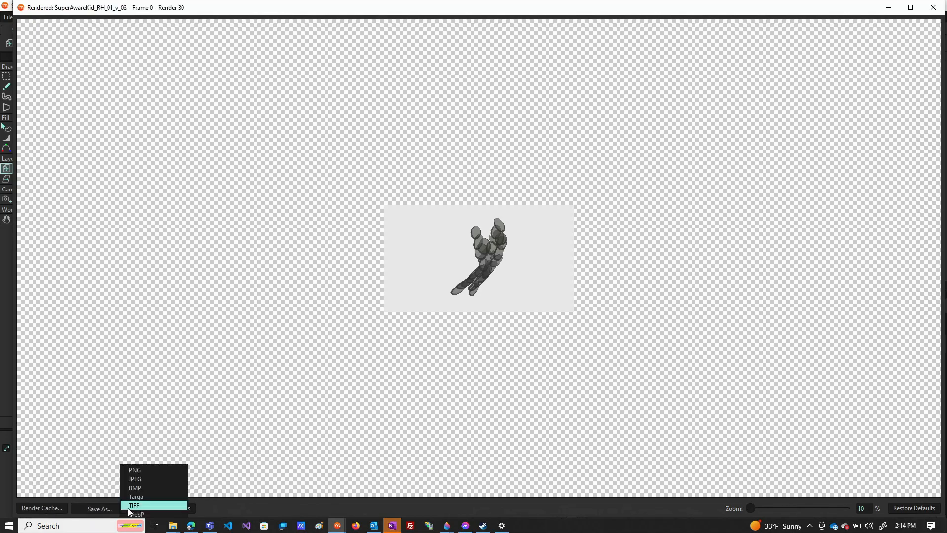
pyautogui.click(135, 472)
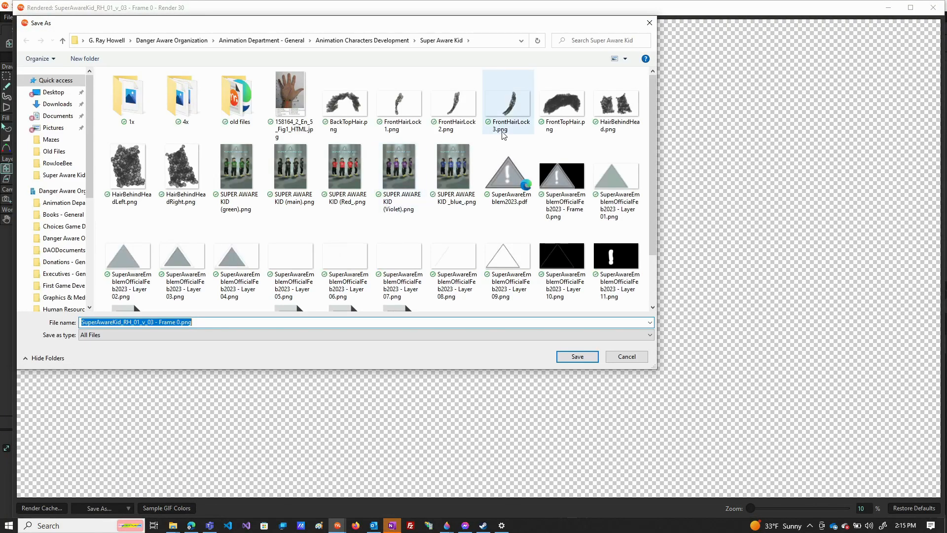
pyautogui.click(504, 134)
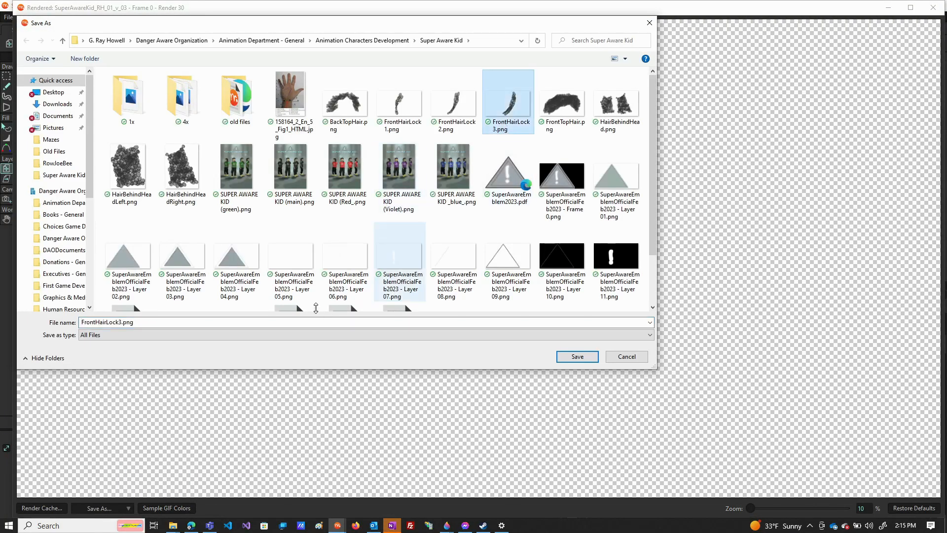
pyautogui.click(120, 322)
pyautogui.click(121, 322)
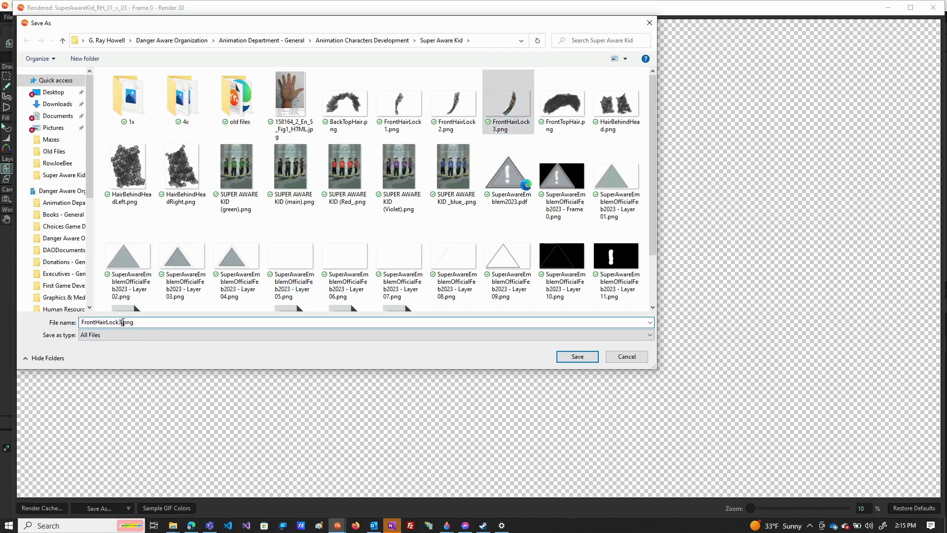
pyautogui.press('BackSpace')
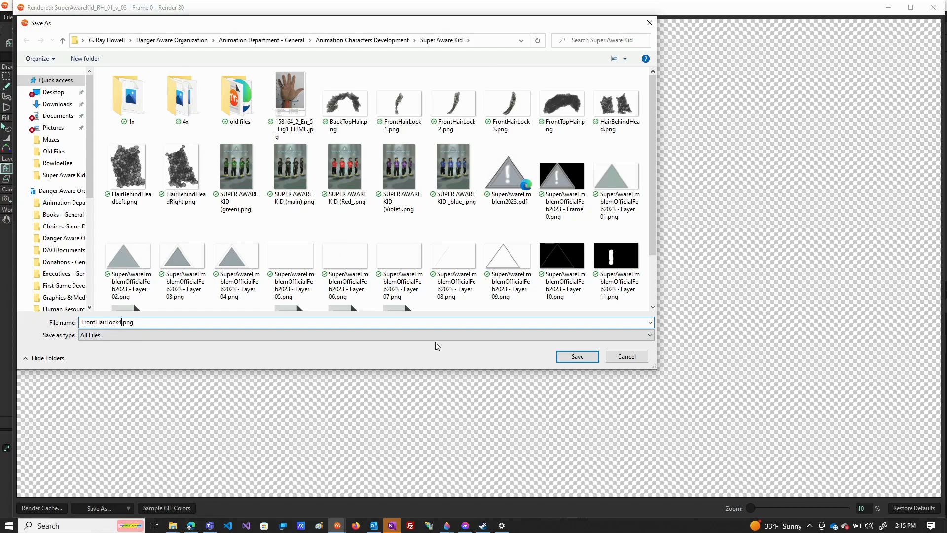
pyautogui.click(586, 357)
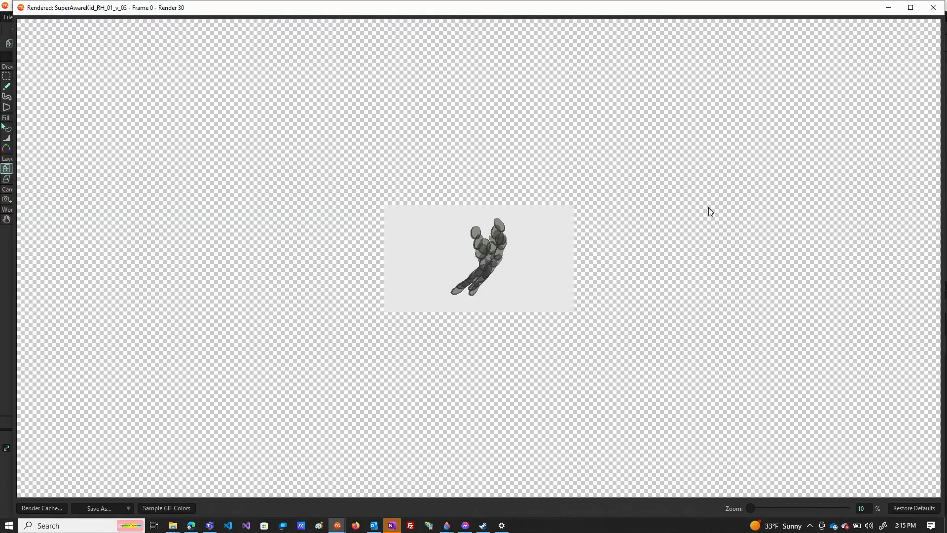
pyautogui.click(933, 8)
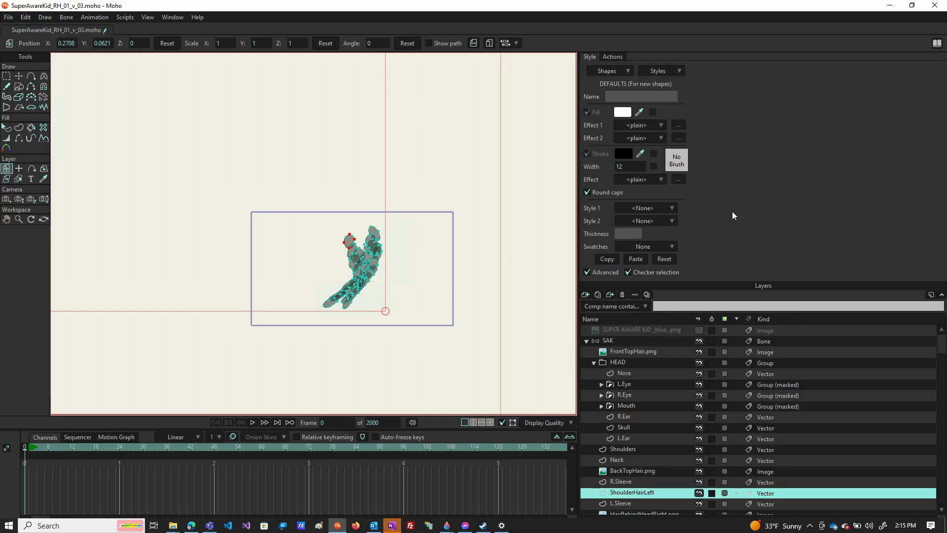
# Step: Move the ShoulderHairLeft layer back onto the character, placing its strand over the hair on the character's right side of the neck
pyautogui.scroll(-5, 499, 264)
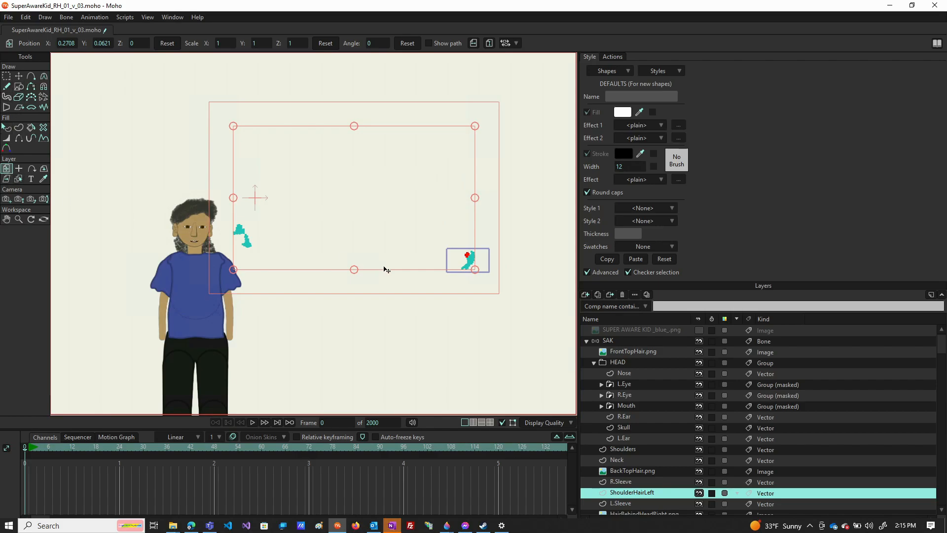
pyautogui.moveTo(454, 268); pyautogui.dragTo(458, 257)
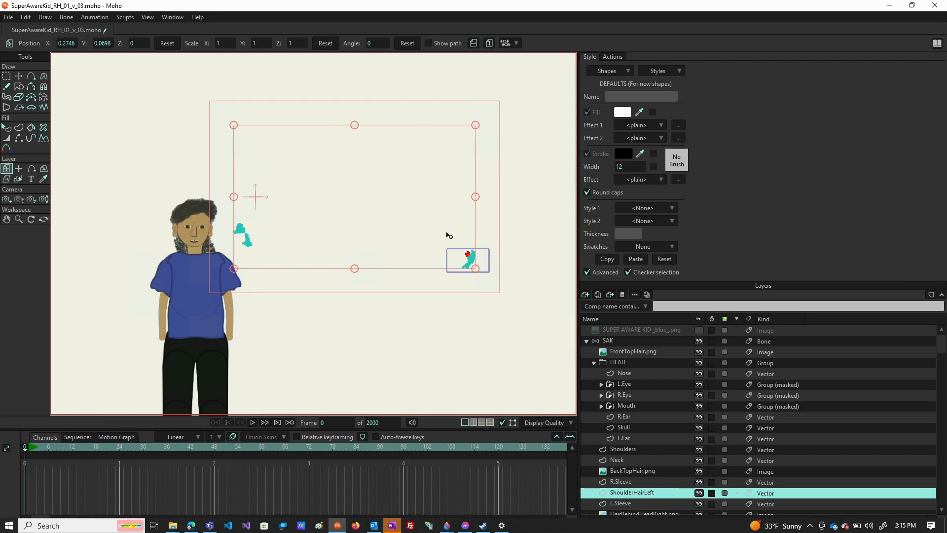
pyautogui.moveTo(422, 226); pyautogui.dragTo(132, 210)
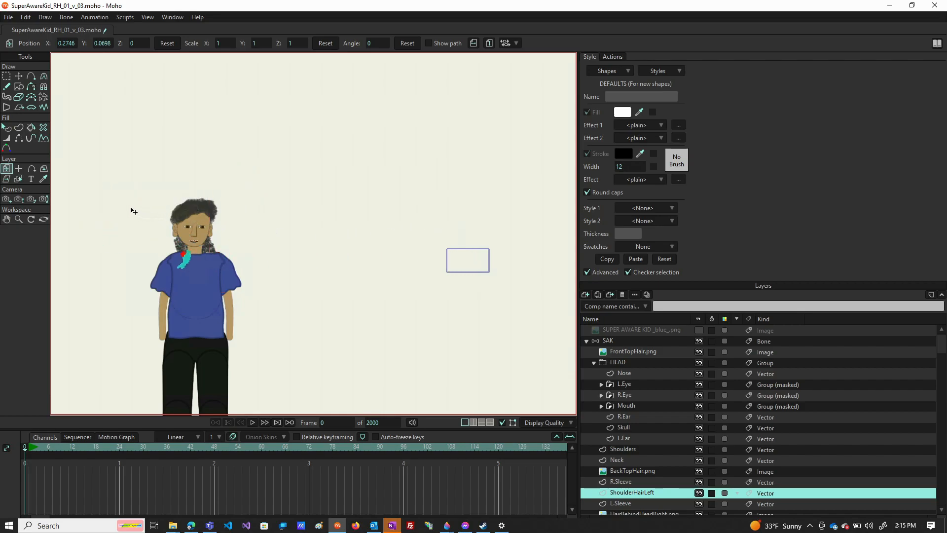
pyautogui.scroll(5, 160, 253)
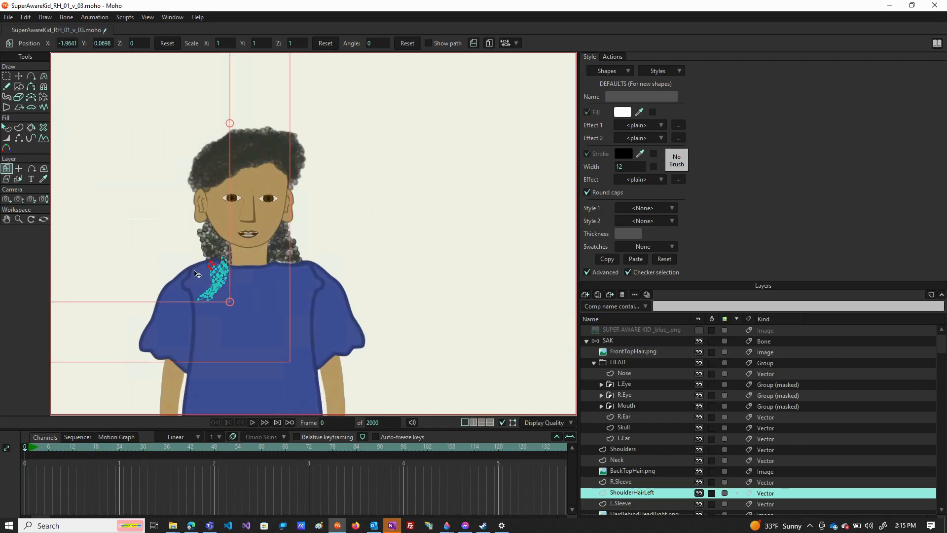
pyautogui.moveTo(190, 270); pyautogui.dragTo(196, 250)
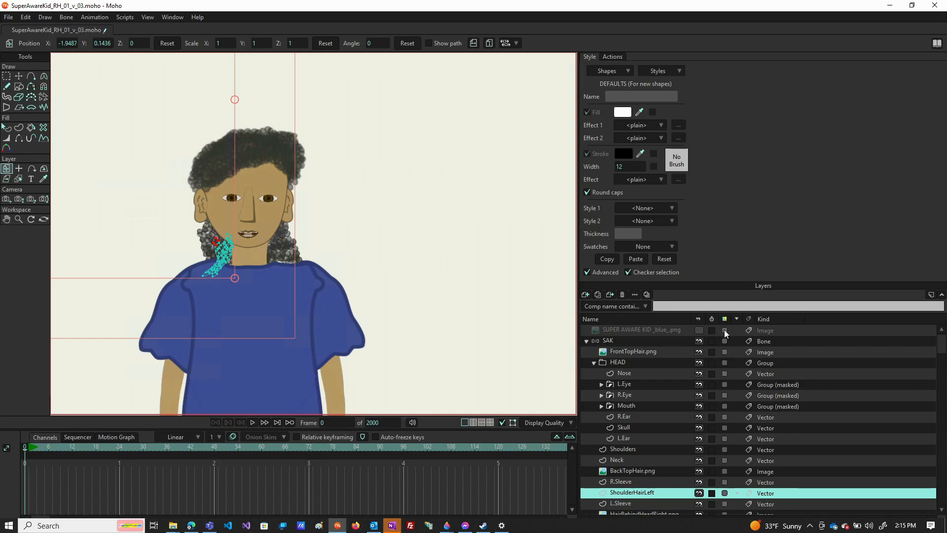
# Step: Show the reference image again and nudge the strand up and inward over the painted hair beside the neck
pyautogui.click(701, 330)
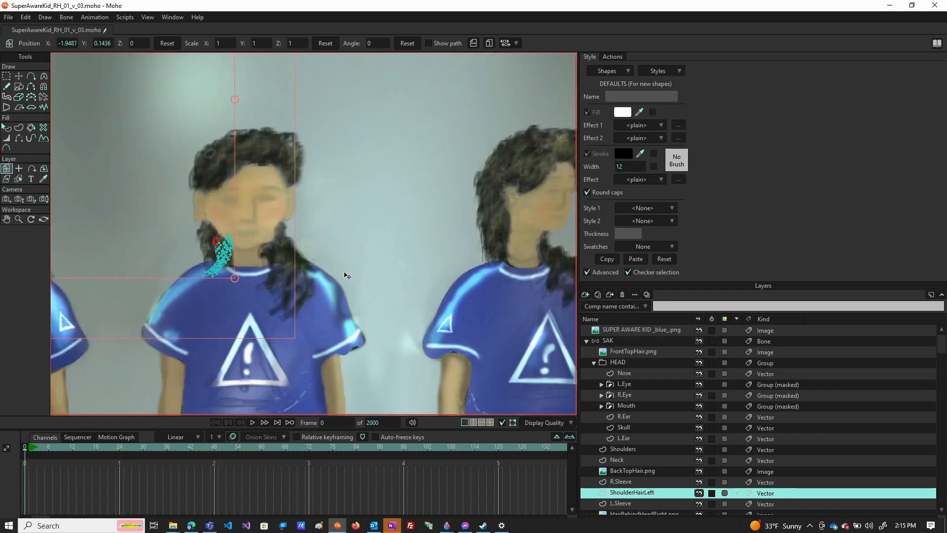
pyautogui.scroll(5, 228, 271)
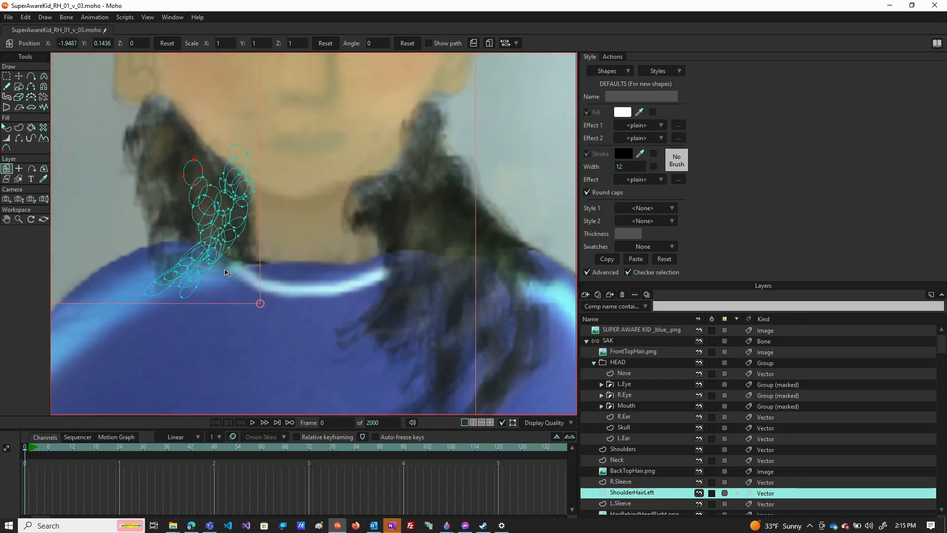
pyautogui.scroll(3, 211, 279)
pyautogui.scroll(-1, 237, 288)
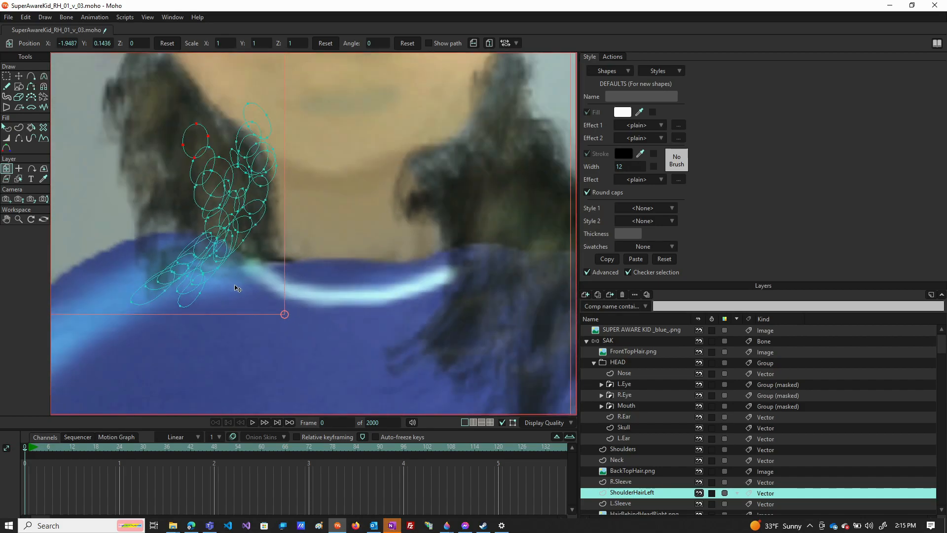
pyautogui.moveTo(236, 283)
pyautogui.mouseDown()
pyautogui.moveTo(262, 287)
pyautogui.moveTo(246, 270)
pyautogui.mouseUp()
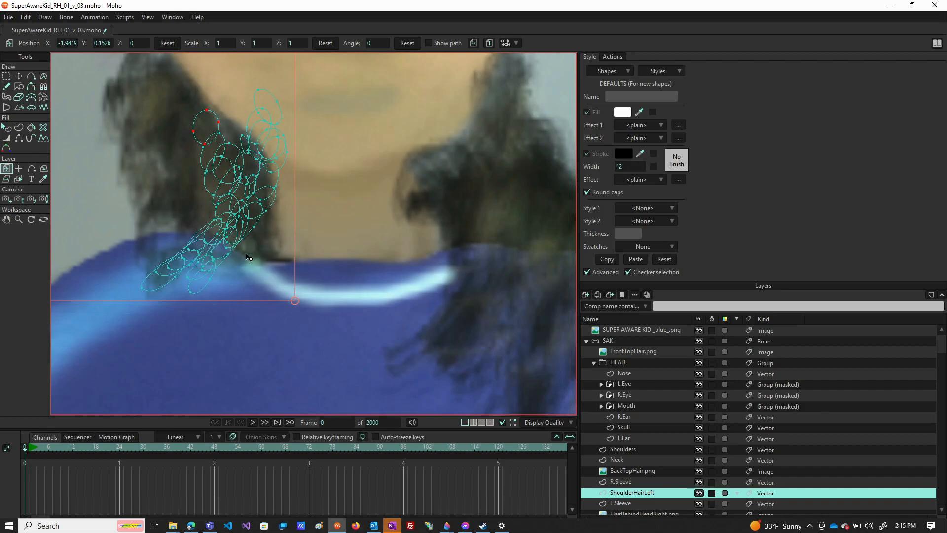
# Step: Move the two uppermost curl ovals of the strand down beside the neck, stacking them at the strand's lower inner edge
pyautogui.press('t')
pyautogui.doubleClick(266, 93)
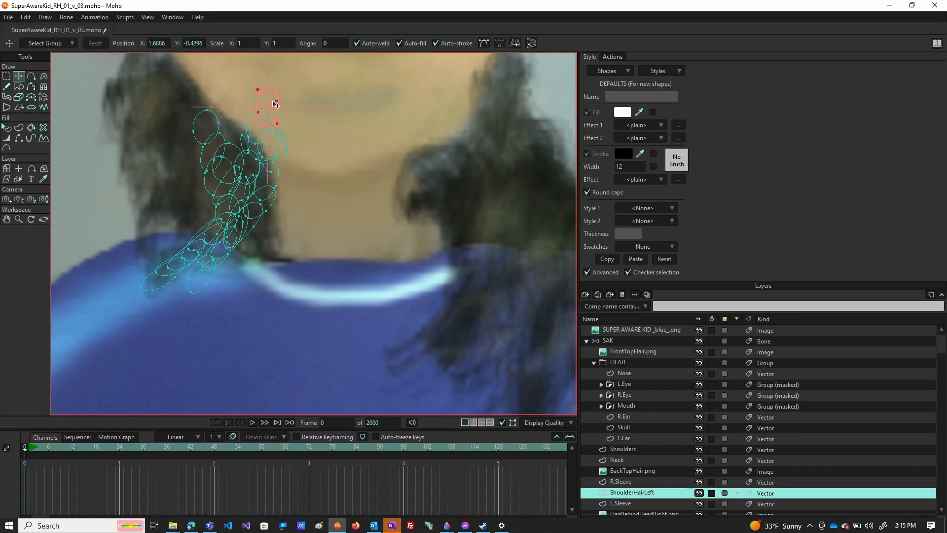
pyautogui.moveTo(274, 102); pyautogui.dragTo(268, 239)
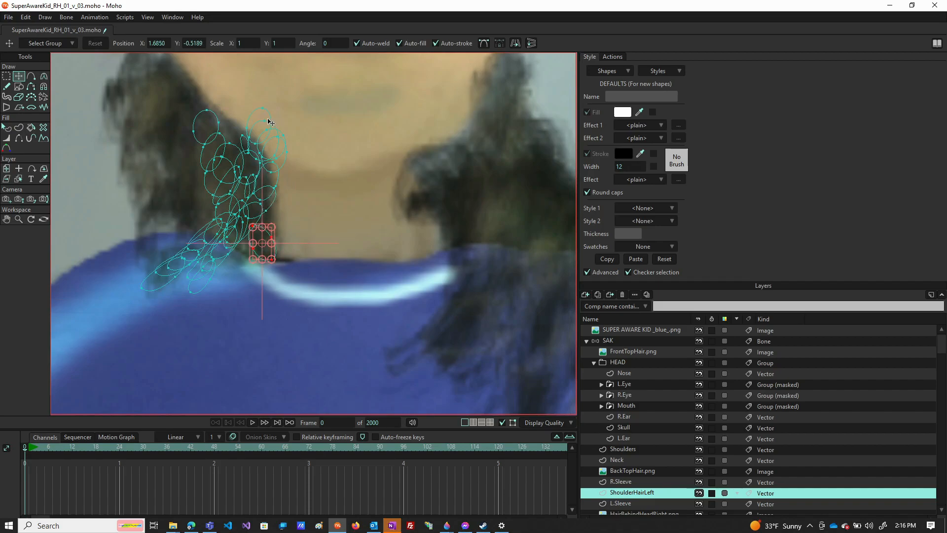
pyautogui.doubleClick(215, 121)
pyautogui.moveTo(218, 127); pyautogui.dragTo(271, 227)
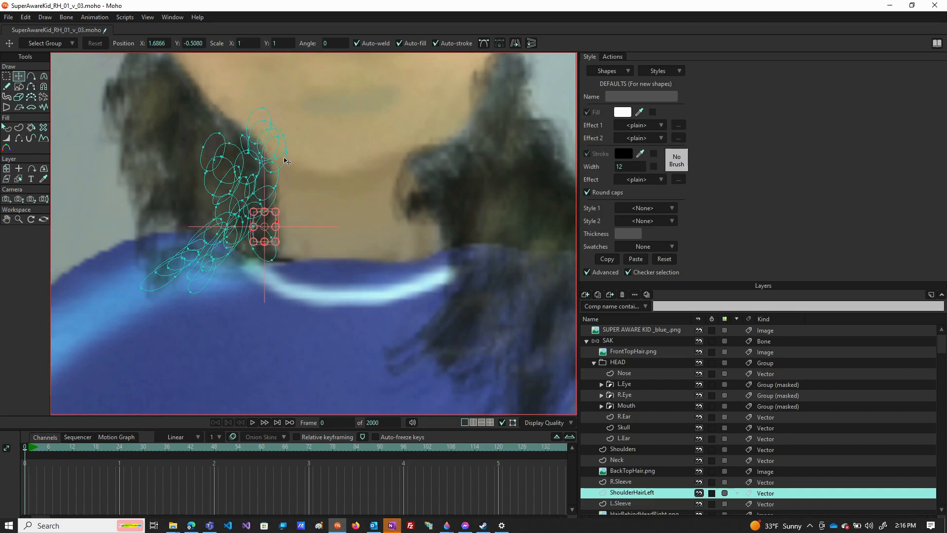
# Step: Move two upper curl ovals from the inner edge to the outer side, one beside the strand and one onto the shoulder
pyautogui.doubleClick(285, 160)
pyautogui.moveTo(280, 164); pyautogui.dragTo(202, 224)
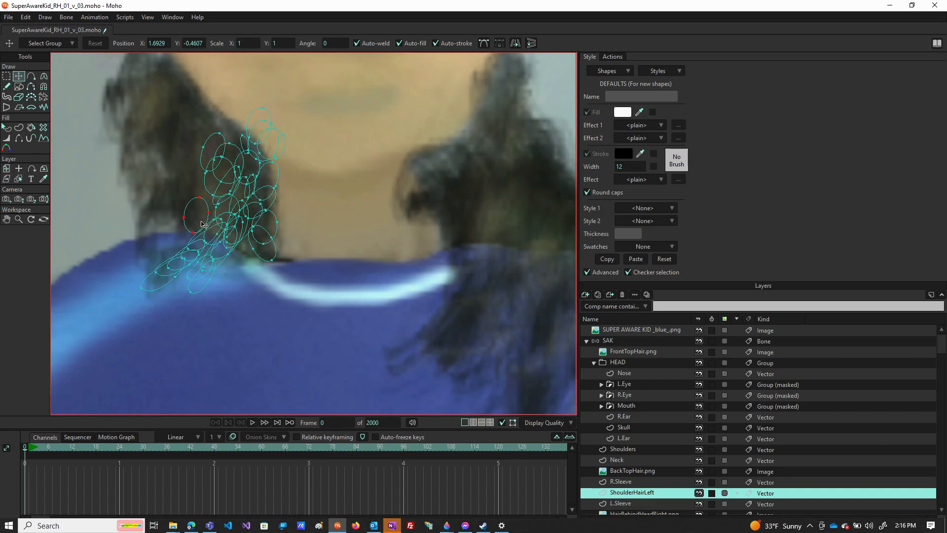
pyautogui.doubleClick(273, 149)
pyautogui.moveTo(266, 152); pyautogui.dragTo(155, 251)
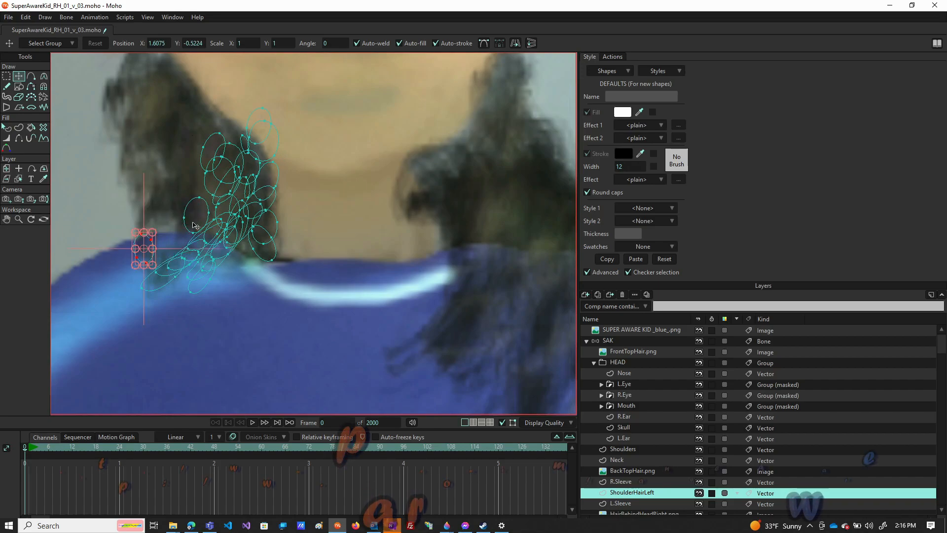
# Step: Move one upper curl oval down to the collar and the topmost one directly above the separate oval on the shoulder
pyautogui.click(268, 150)
pyautogui.moveTo(272, 150); pyautogui.dragTo(251, 254)
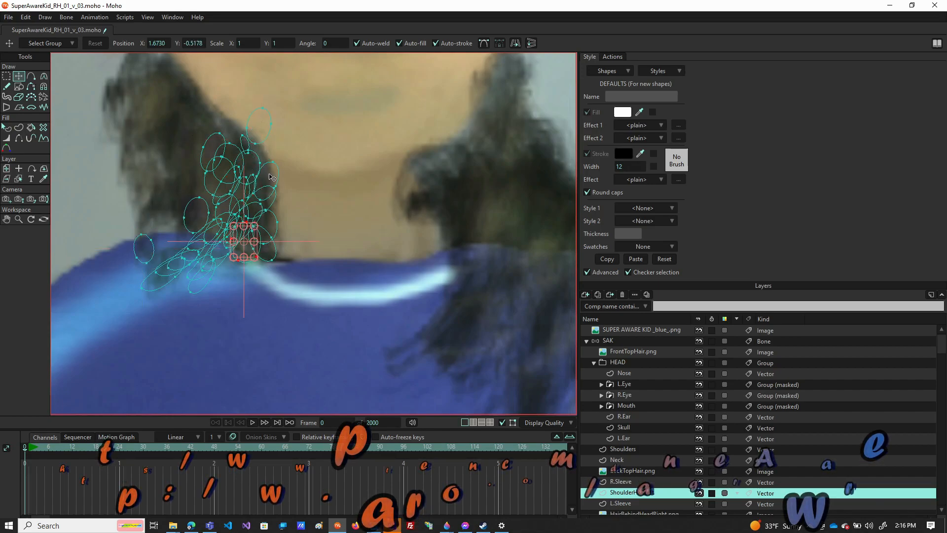
pyautogui.click(265, 128)
pyautogui.moveTo(267, 138); pyautogui.dragTo(154, 237)
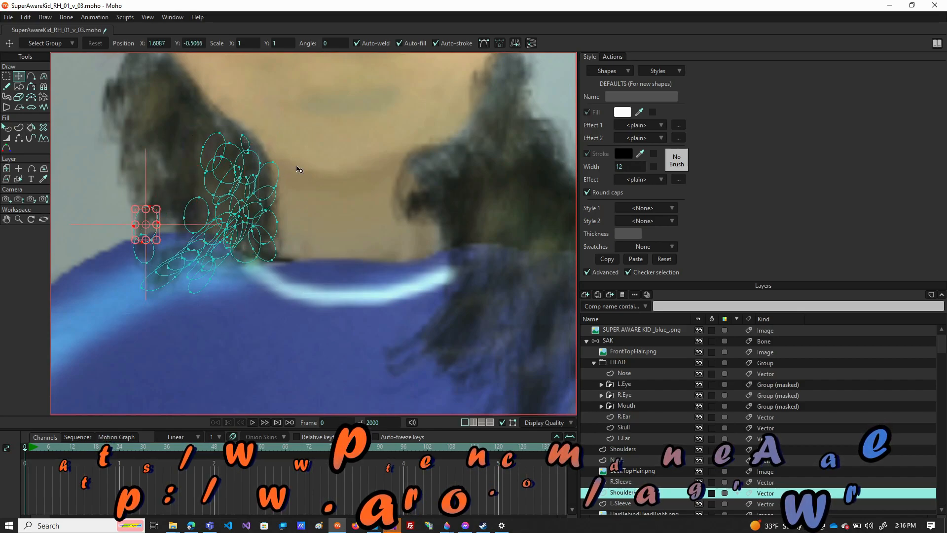
# Step: Shift one curl oval on the neck-side edge slightly into the strand and move the one below it to the outer edge
pyautogui.click(271, 183)
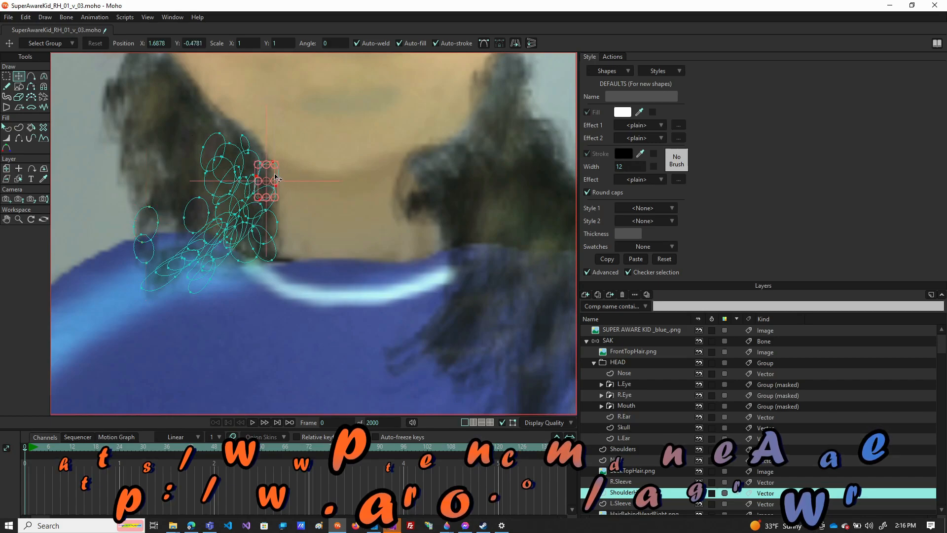
pyautogui.moveTo(269, 177); pyautogui.dragTo(257, 177)
pyautogui.click(272, 199)
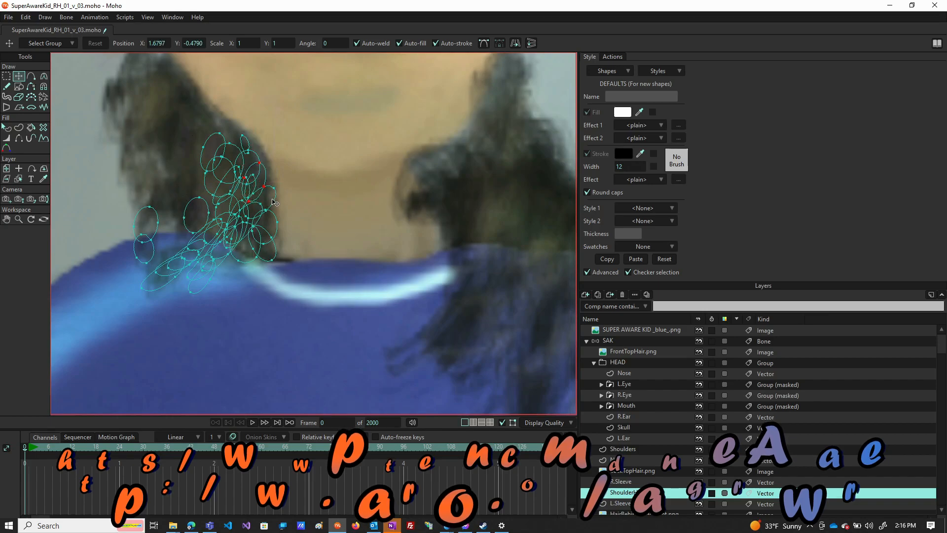
pyautogui.click(273, 203)
pyautogui.moveTo(270, 199); pyautogui.dragTo(217, 194)
pyautogui.click(271, 227)
pyautogui.moveTo(276, 239); pyautogui.dragTo(279, 285)
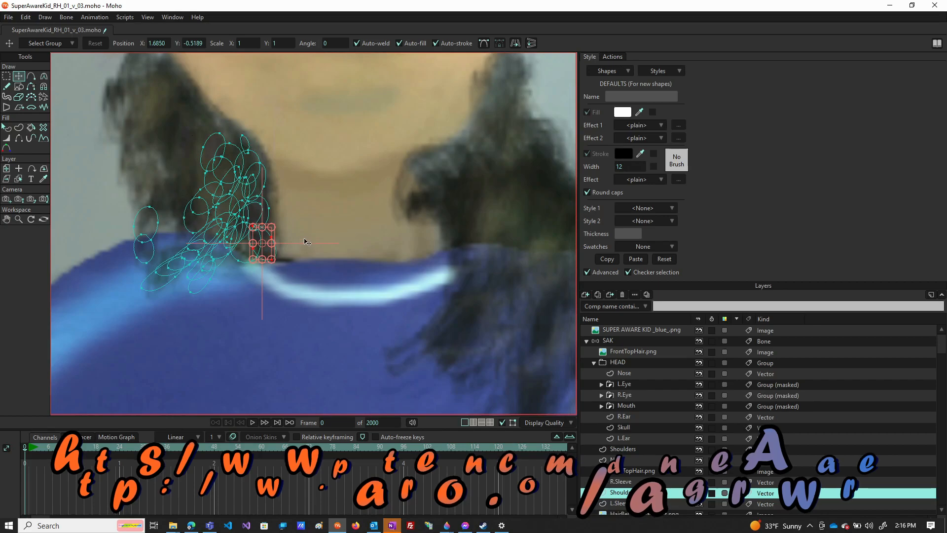
pyautogui.hotkey('ctrl', 'z')
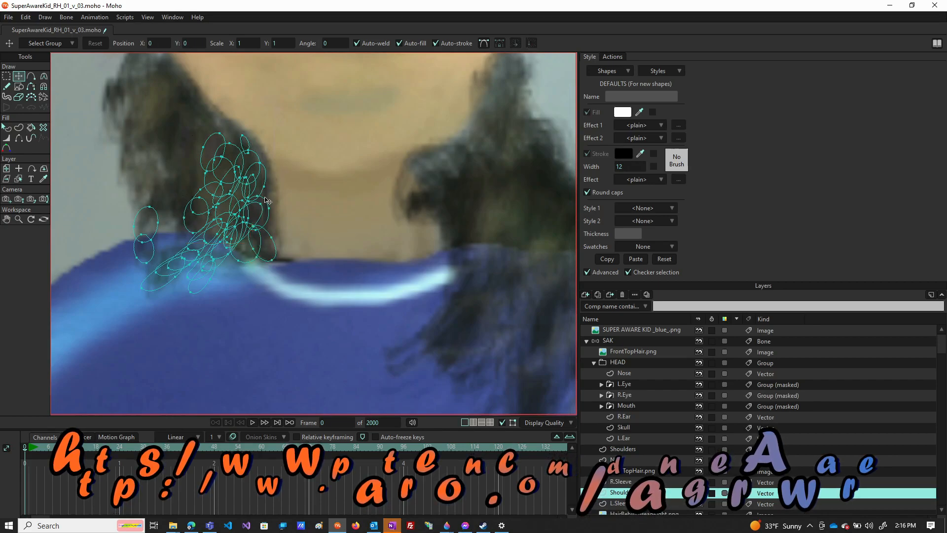
# Step: Nudge the curl ovals along the strand's neck-side edge slightly to fit the reference hair
pyautogui.moveTo(266, 205)
pyautogui.mouseDown()
pyautogui.moveTo(266, 178)
pyautogui.moveTo(268, 187)
pyautogui.mouseUp()
pyautogui.click(254, 162)
pyautogui.moveTo(261, 153); pyautogui.dragTo(265, 155)
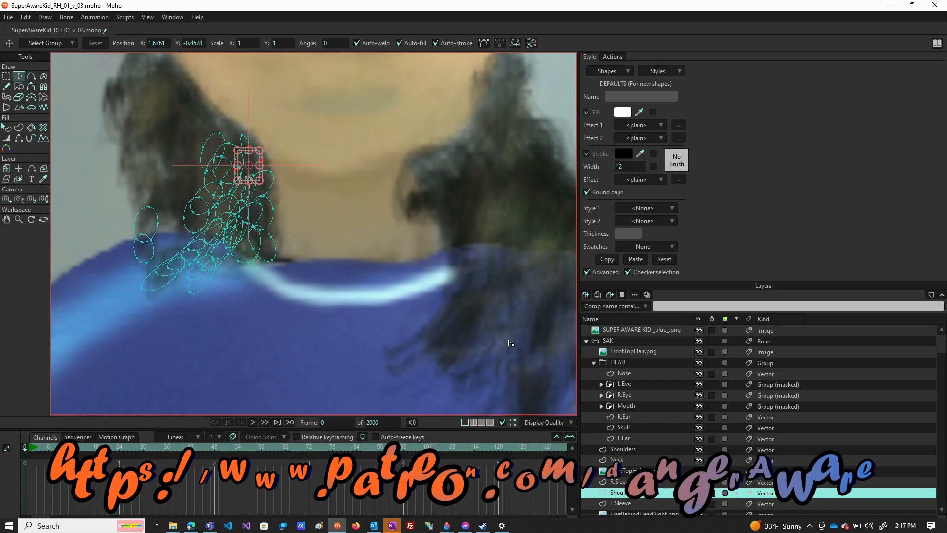
# Step: Hide the SUPER AWARE KID _blue_.png layer and reorder ShoulderHairLeft directly below FrontTopHair.png, above the HEAD group
pyautogui.click(699, 330)
pyautogui.scroll(-2, 383, 256)
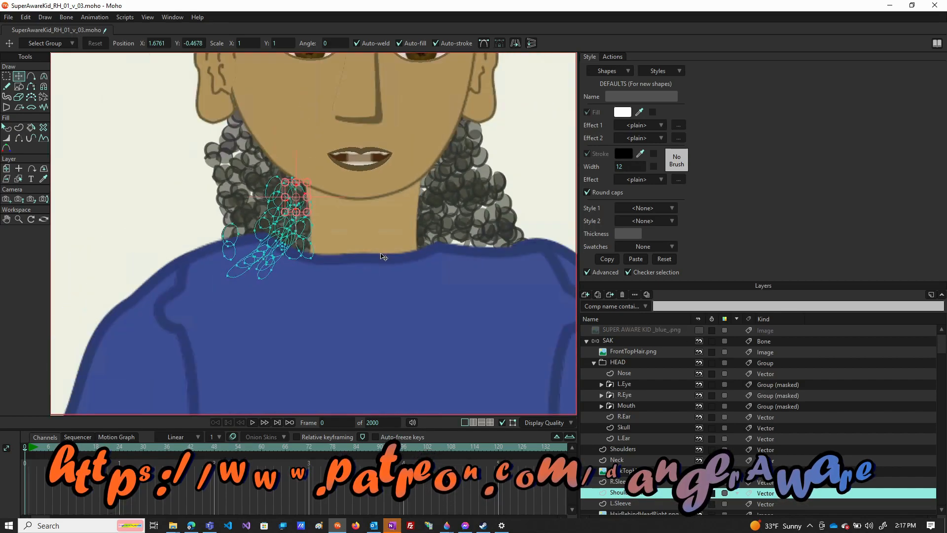
pyautogui.scroll(2, 355, 243)
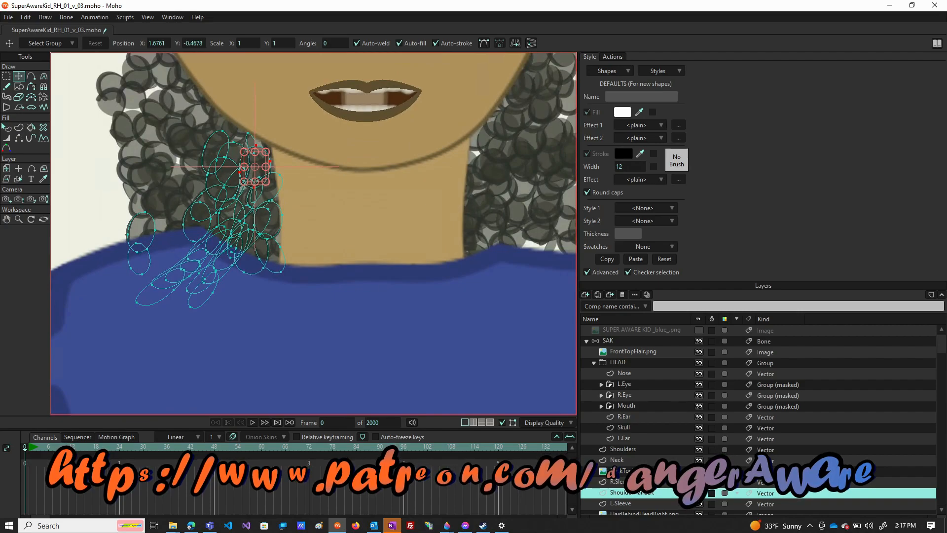
pyautogui.moveTo(637, 495); pyautogui.dragTo(650, 357)
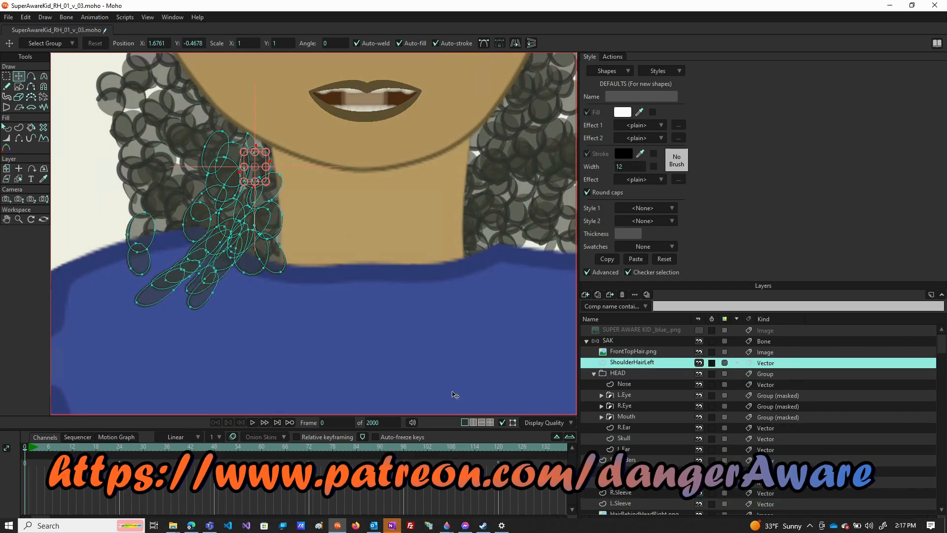
pyautogui.scroll(-3, 410, 335)
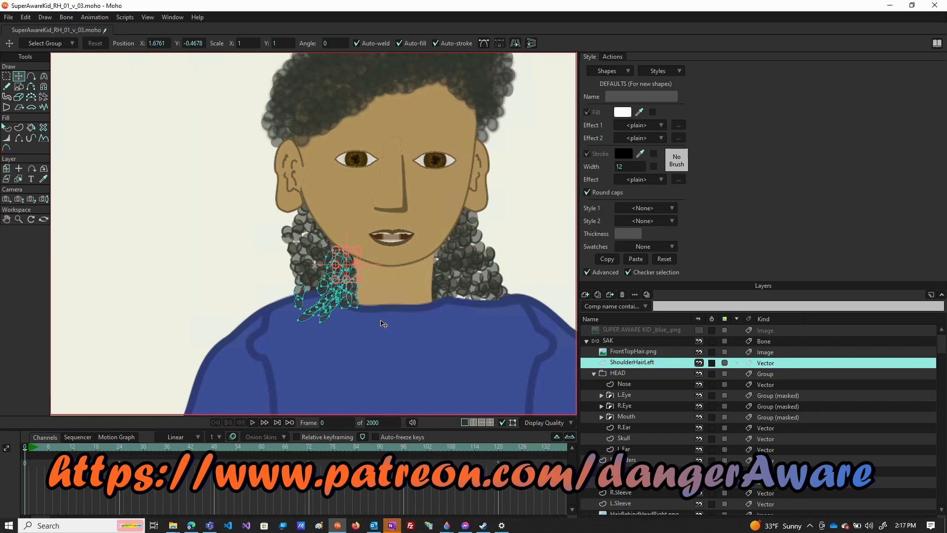
# Step: Track and zoom out the camera so the character's head and upper body fall inside the render frame
pyautogui.hotkey('ctrl', 'r')
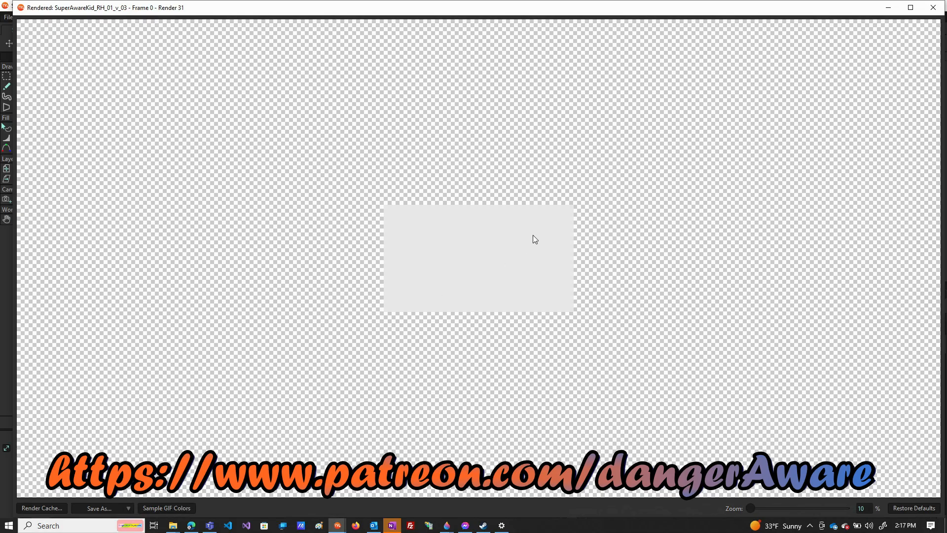
pyautogui.click(933, 8)
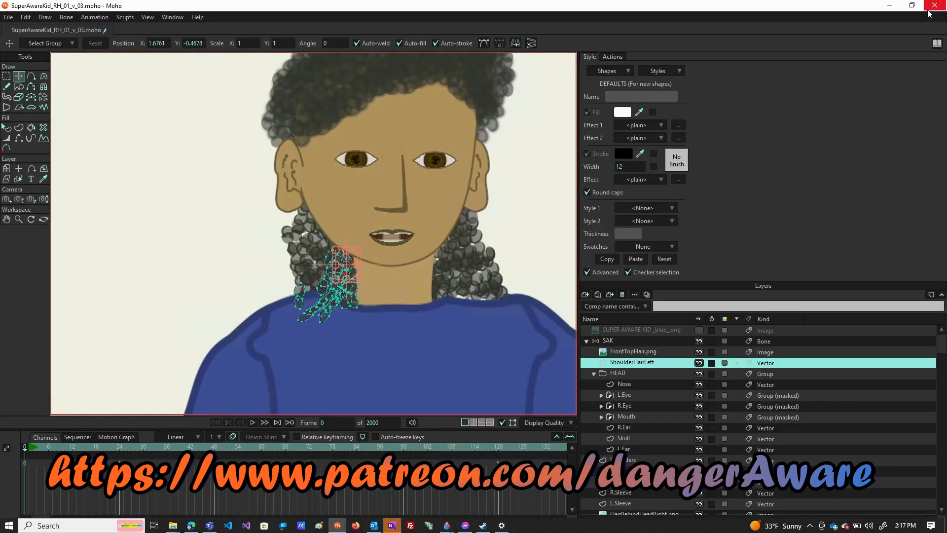
pyautogui.scroll(-3, 273, 263)
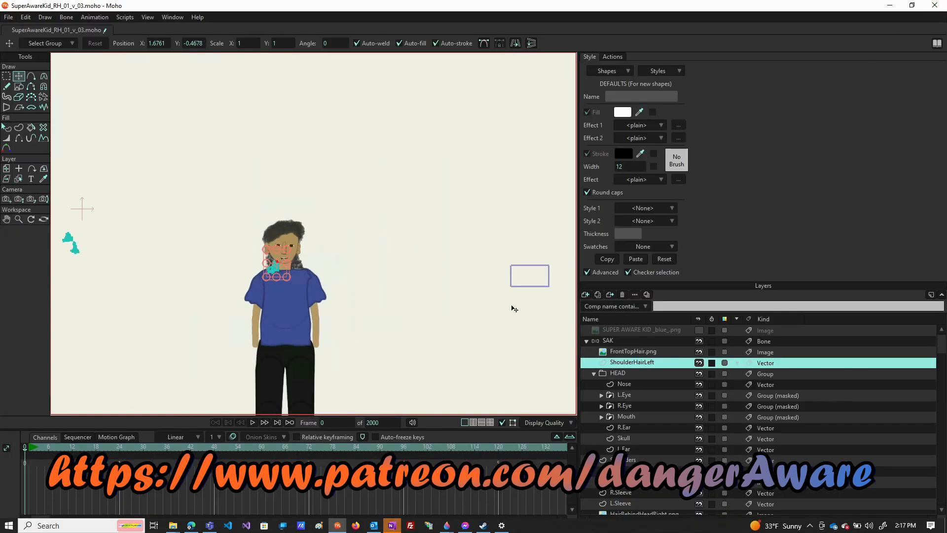
pyautogui.click(6, 199)
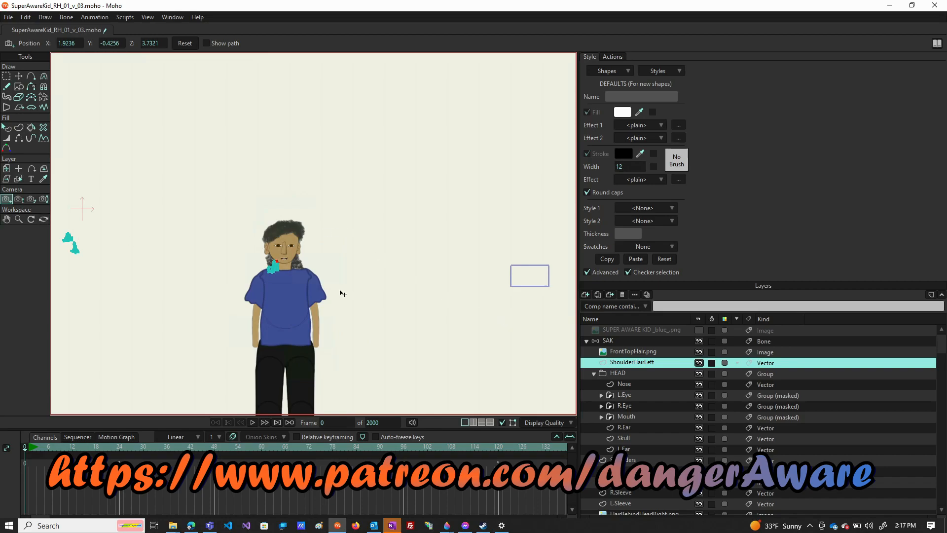
pyautogui.moveTo(340, 291); pyautogui.dragTo(362, 288)
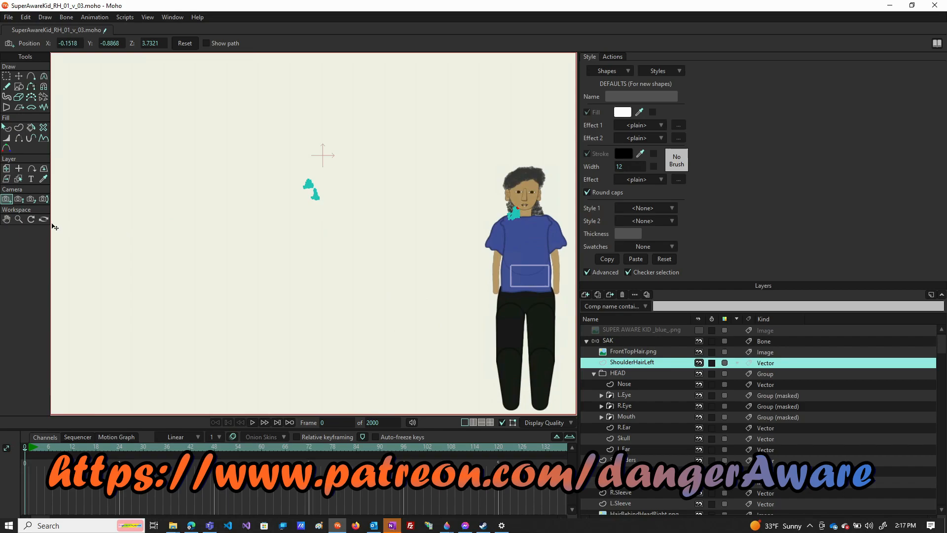
pyautogui.click(22, 200)
pyautogui.moveTo(388, 254); pyautogui.dragTo(455, 271)
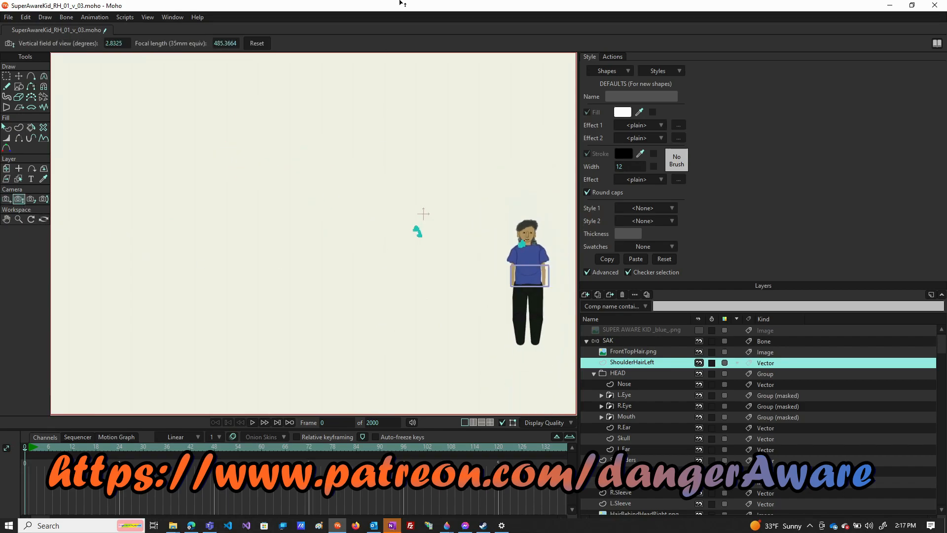
pyautogui.moveTo(537, 338); pyautogui.dragTo(533, 74)
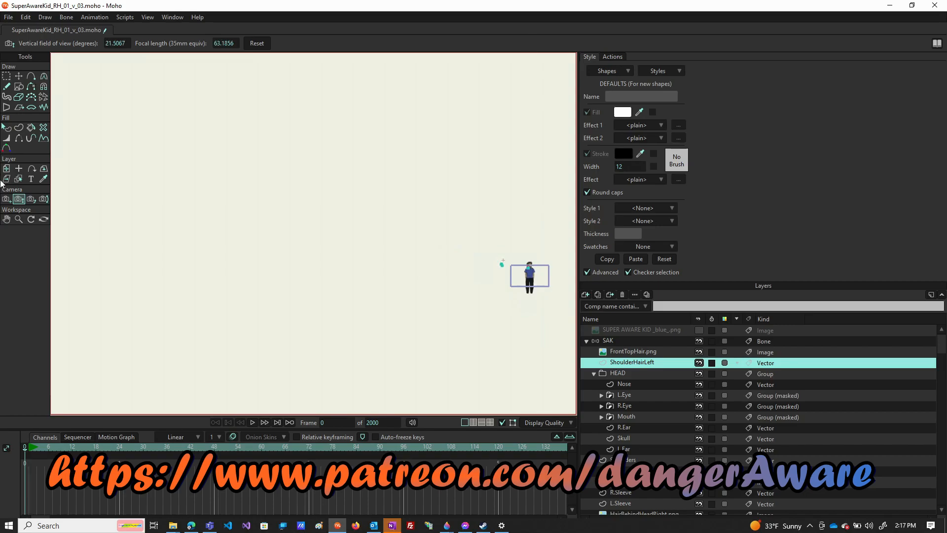
pyautogui.click(6, 199)
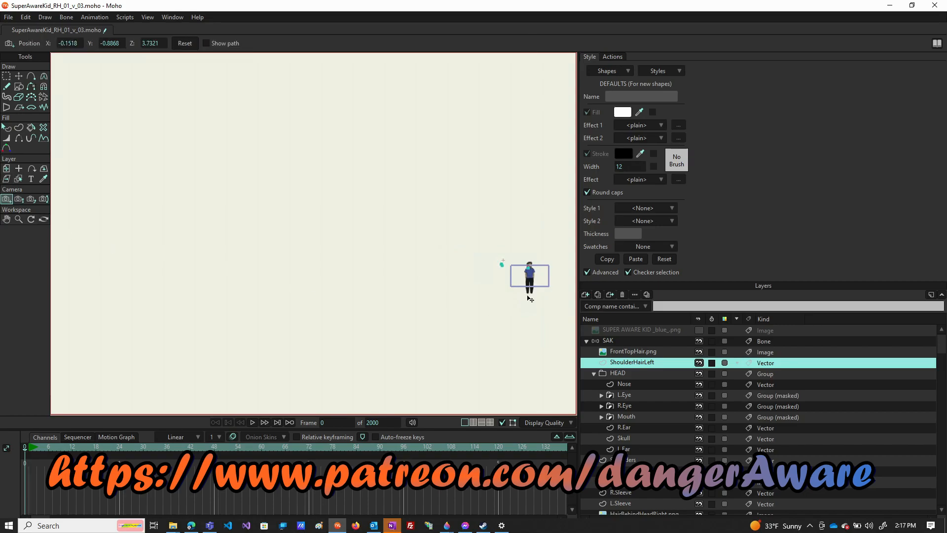
pyautogui.moveTo(530, 299); pyautogui.dragTo(523, 312)
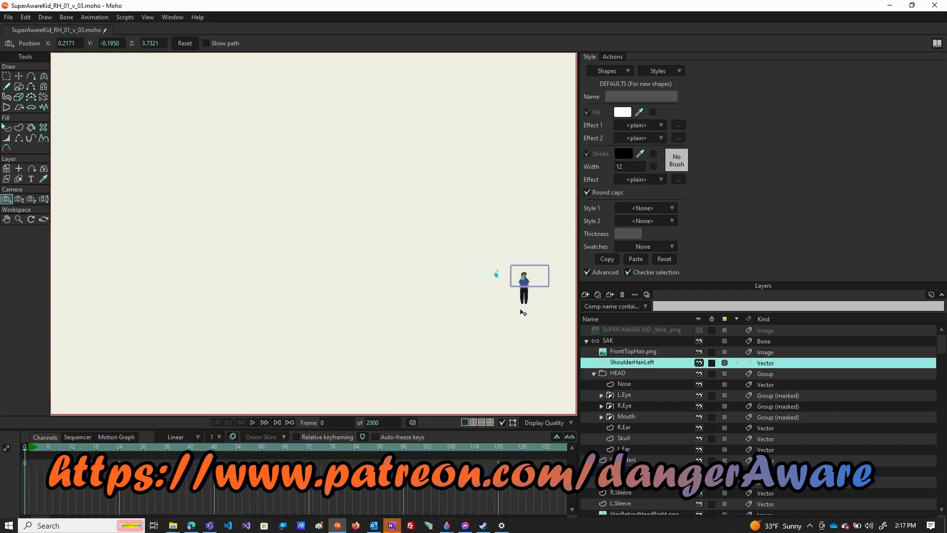
# Step: Render a preview of the character, inspect the shoulder strand up close, and close the preview
pyautogui.hotkey('ctrl', 'r')
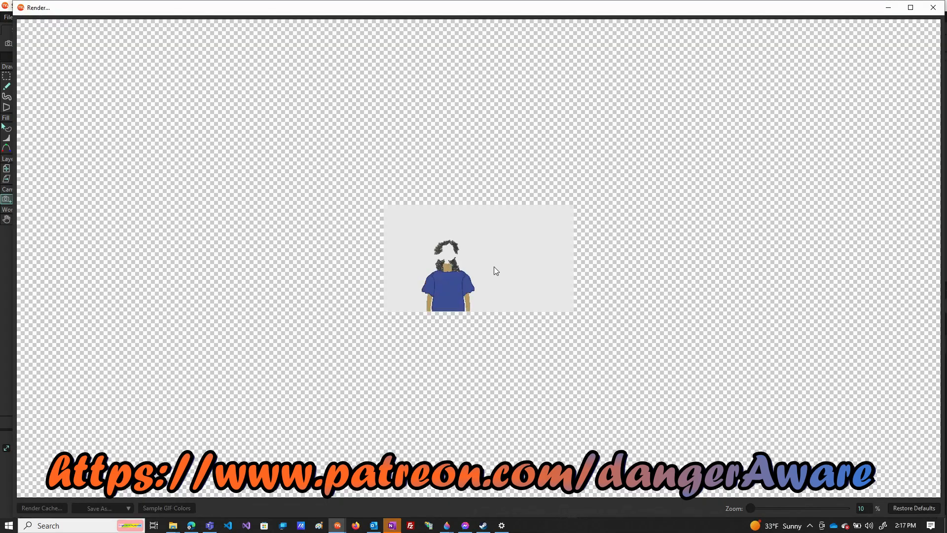
pyautogui.scroll(2, 454, 270)
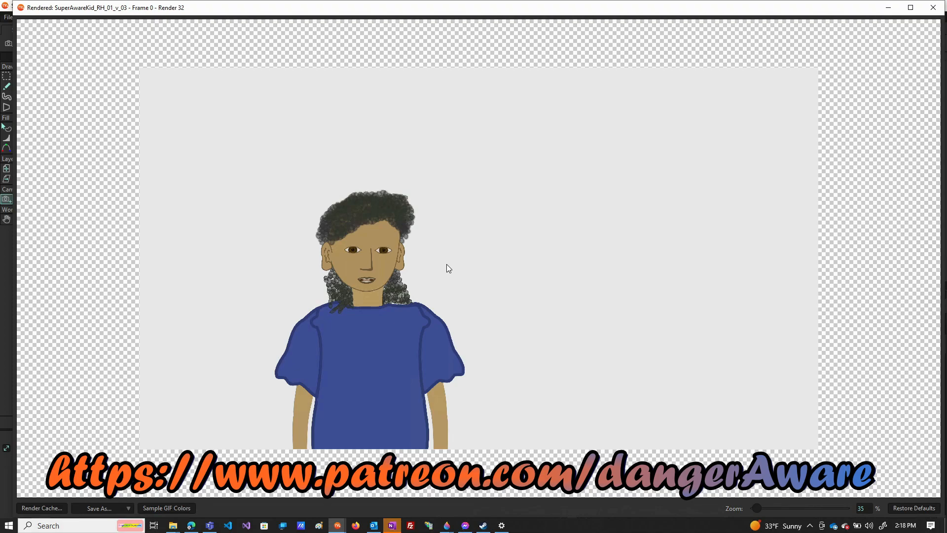
pyautogui.click(933, 7)
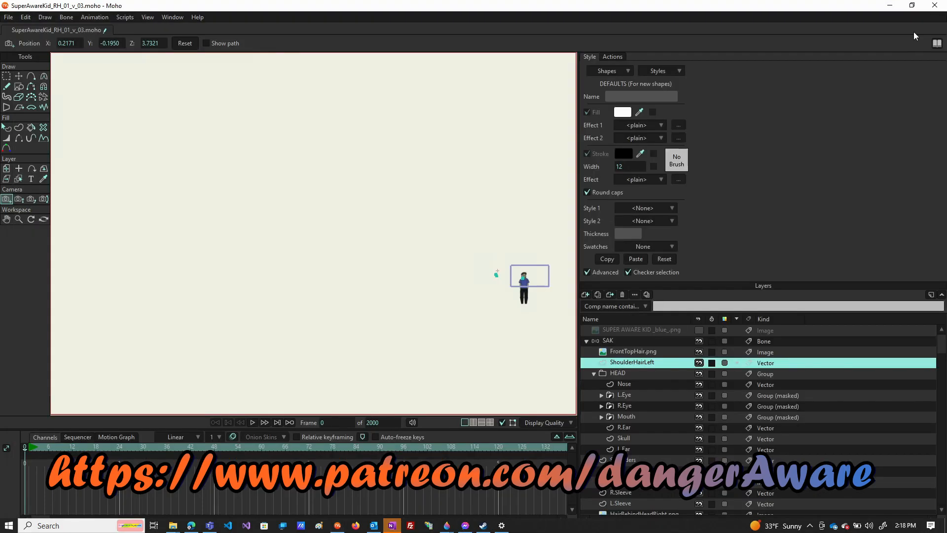
# Step: Track the camera off the character and move the ShoulderHairLeft layer away from the body into the empty camera frame
pyautogui.scroll(-2, 368, 257)
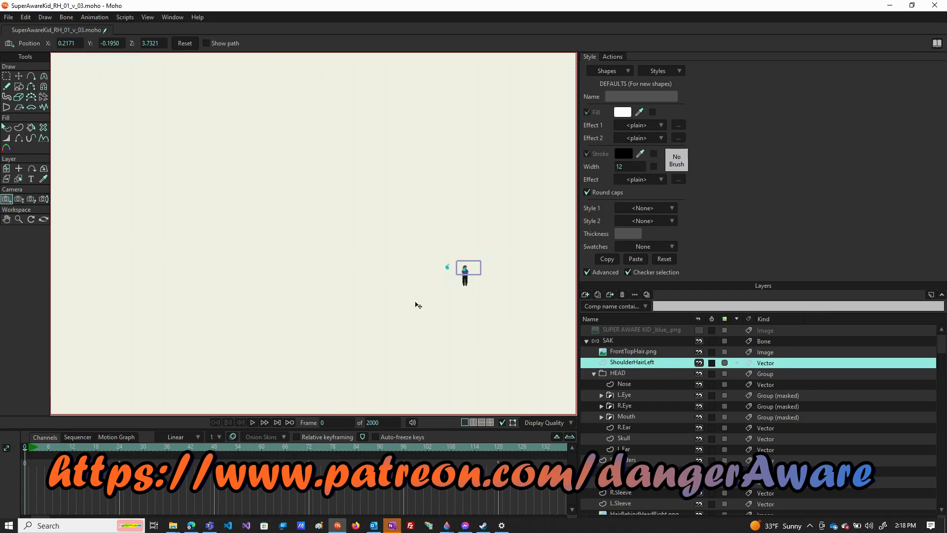
pyautogui.moveTo(419, 304); pyautogui.dragTo(400, 300)
pyautogui.click(6, 169)
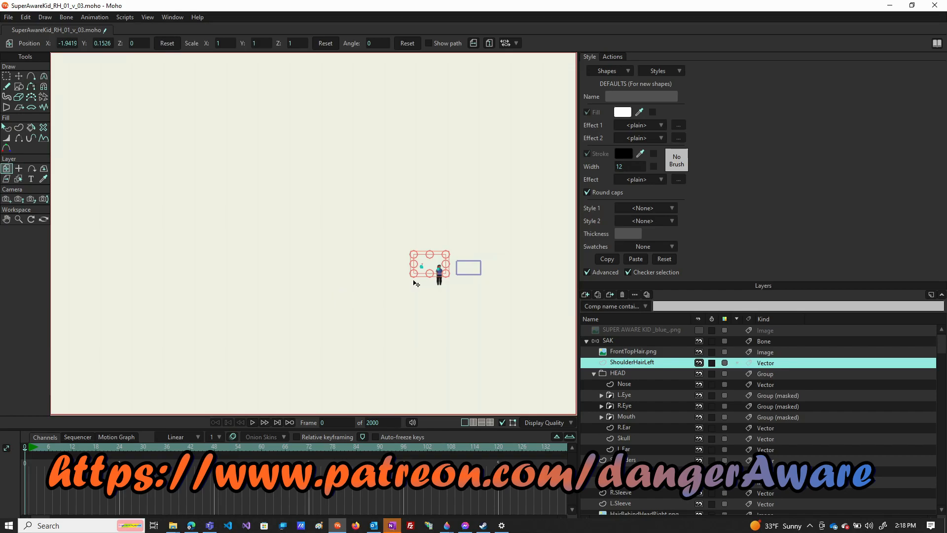
pyautogui.moveTo(431, 266); pyautogui.dragTo(453, 269)
pyautogui.scroll(5, 452, 265)
pyautogui.scroll(6, 451, 265)
pyautogui.scroll(-10, 374, 302)
pyautogui.scroll(5, 527, 306)
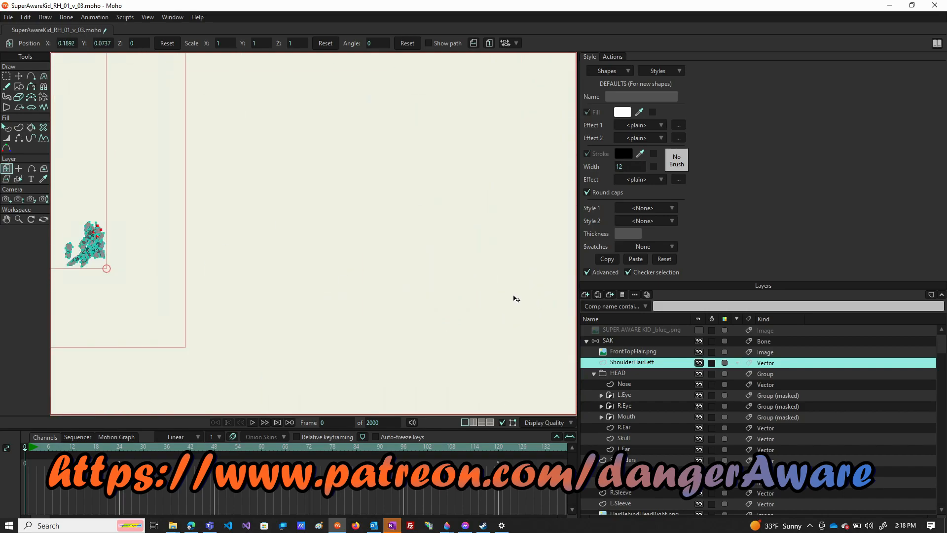
pyautogui.moveTo(73, 195); pyautogui.dragTo(355, 213)
pyautogui.scroll(-4, 351, 222)
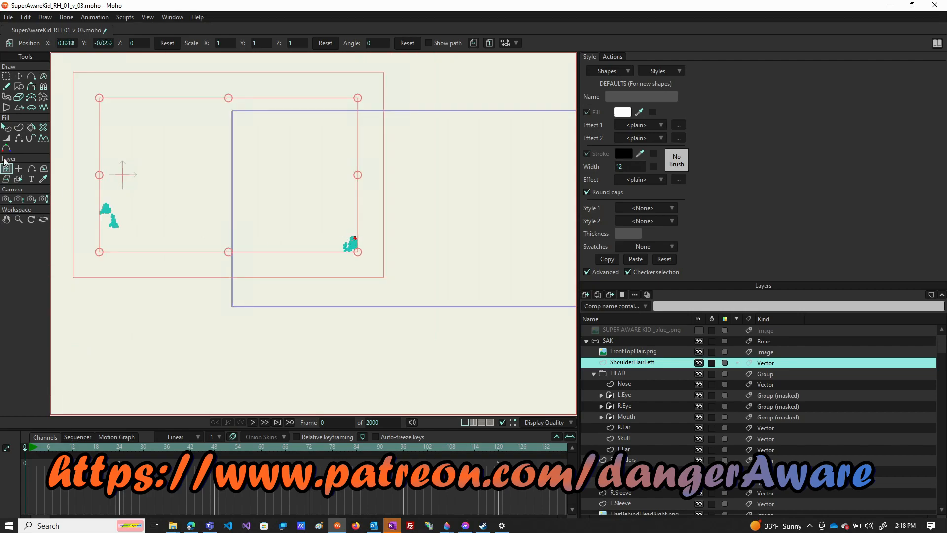
# Step: Zoom the camera in on the strand to a vertical field of view of about 2.14 degrees
pyautogui.click(18, 199)
pyautogui.moveTo(372, 265); pyautogui.dragTo(265, 531)
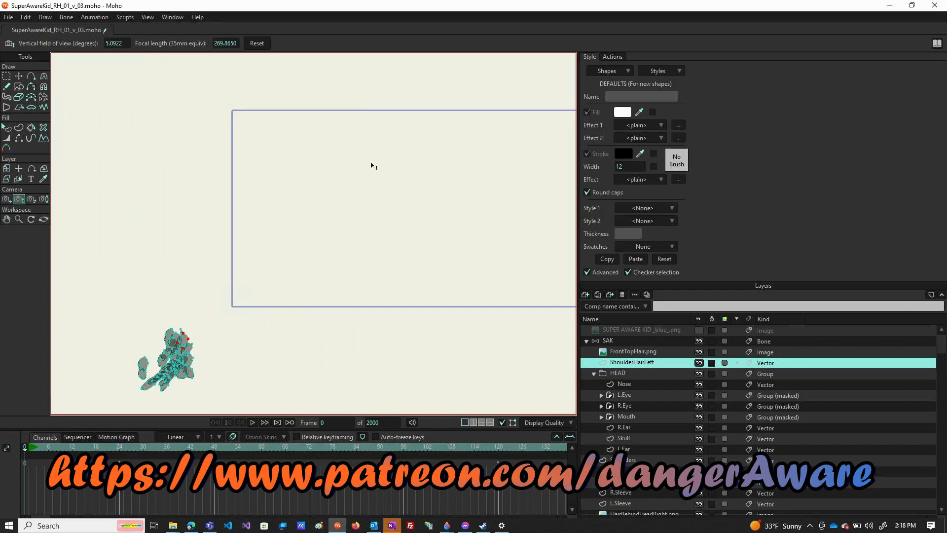
pyautogui.moveTo(371, 163); pyautogui.dragTo(279, 526)
pyautogui.click(6, 199)
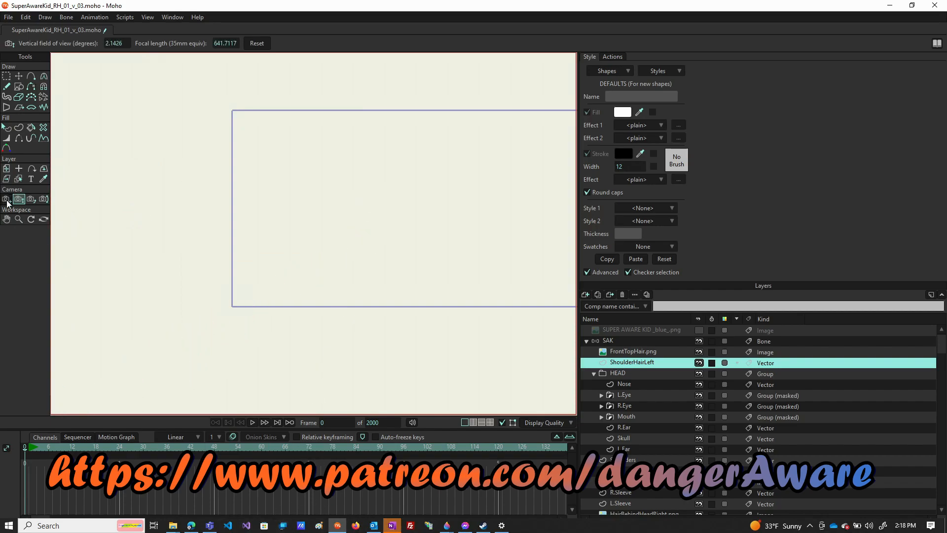
# Step: Track the camera until the hair lock shapes fill the frame, and render a preview of frame 0
pyautogui.moveTo(289, 298); pyautogui.dragTo(213, 321)
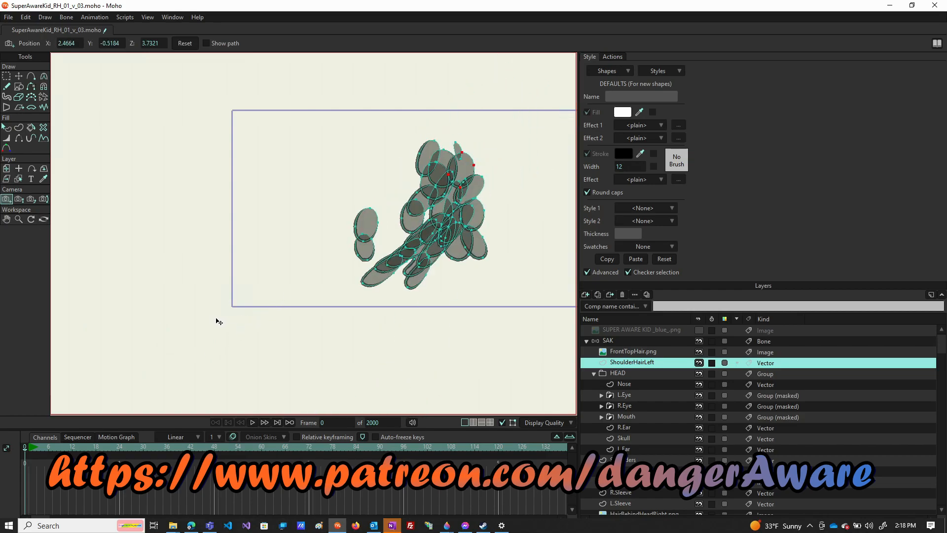
pyautogui.hotkey('ctrl', 'r')
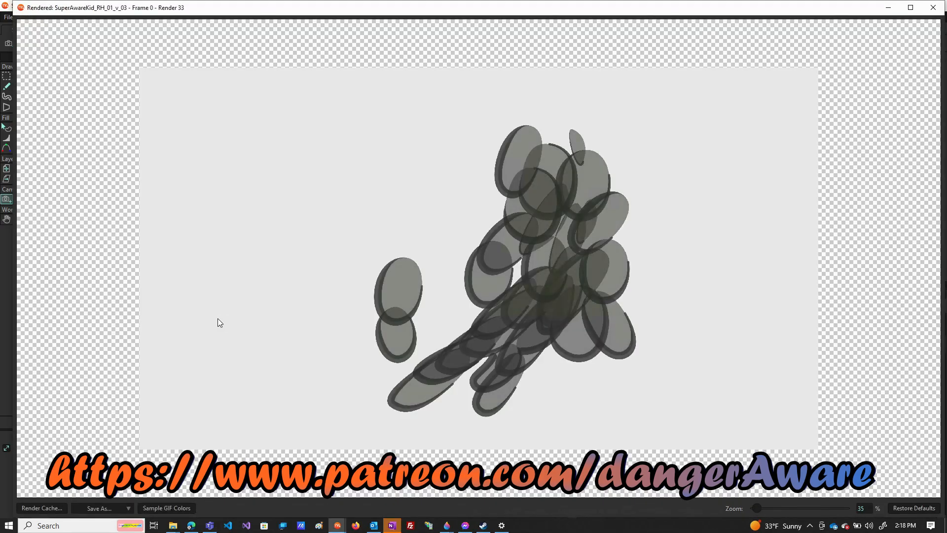
# Step: Save the rendered hair lock image as FrontHairLock5.png in the Super Aware Kid folder and close the render
pyautogui.click(113, 508)
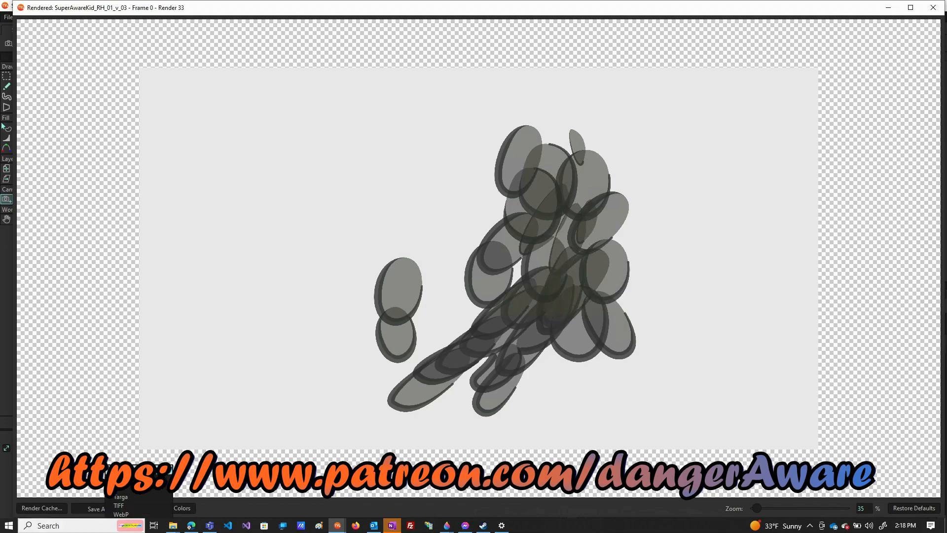
pyautogui.click(132, 463)
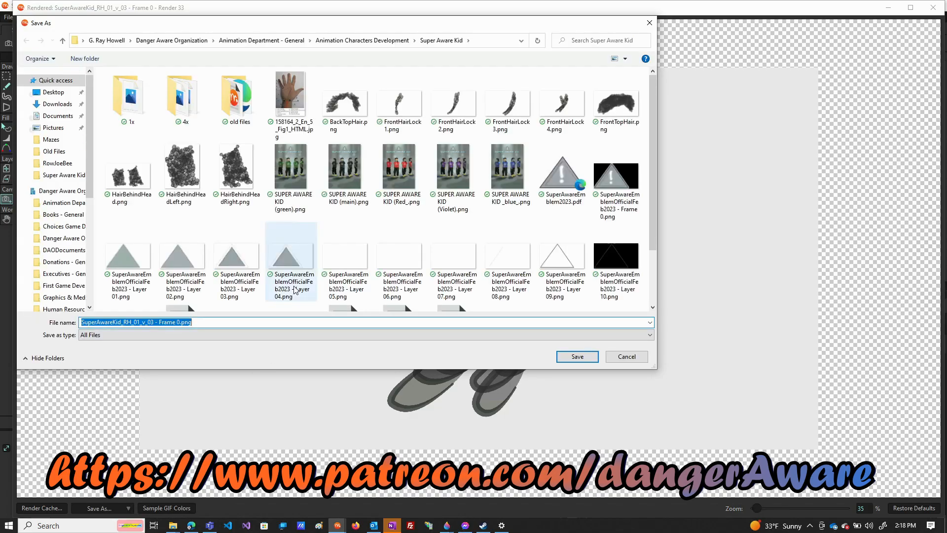
pyautogui.click(551, 118)
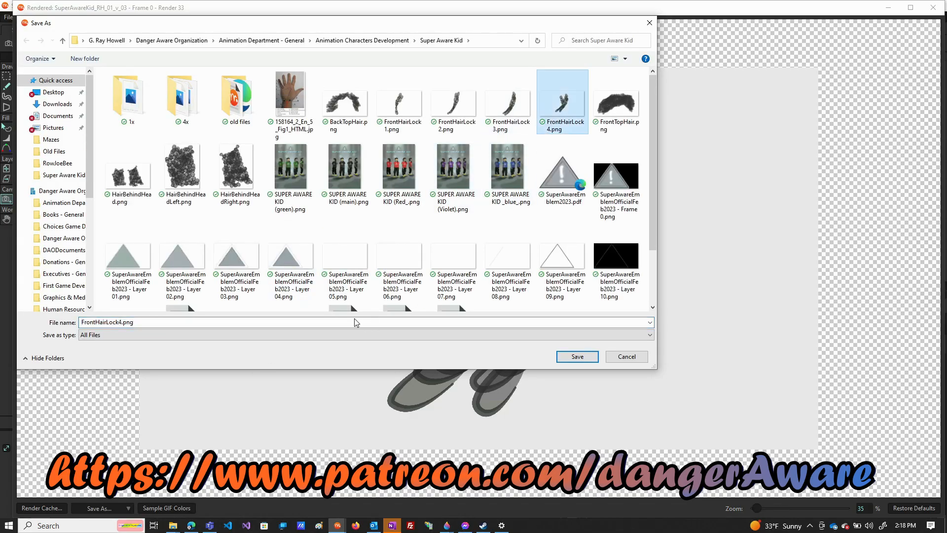
pyautogui.doubleClick(125, 322)
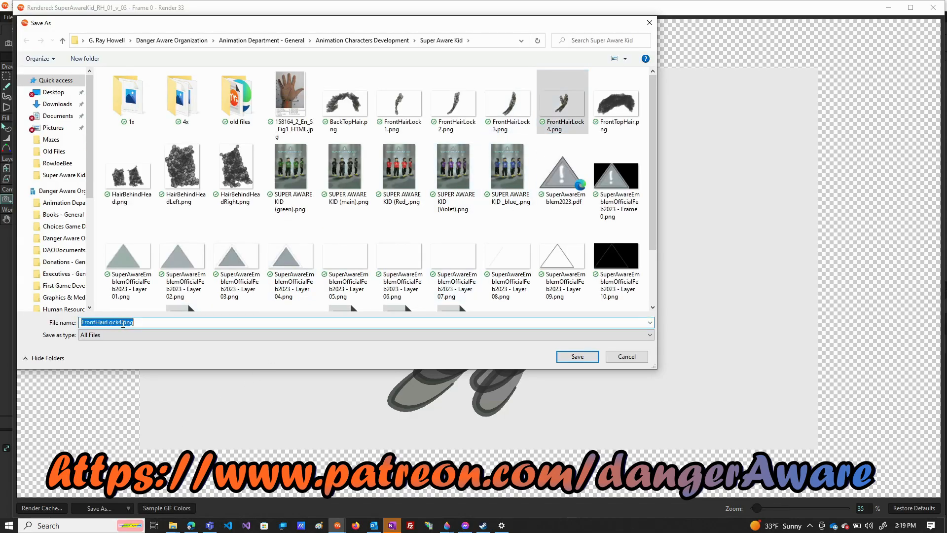
pyautogui.click(122, 323)
pyautogui.press('BackSpace')
pyautogui.write('5')
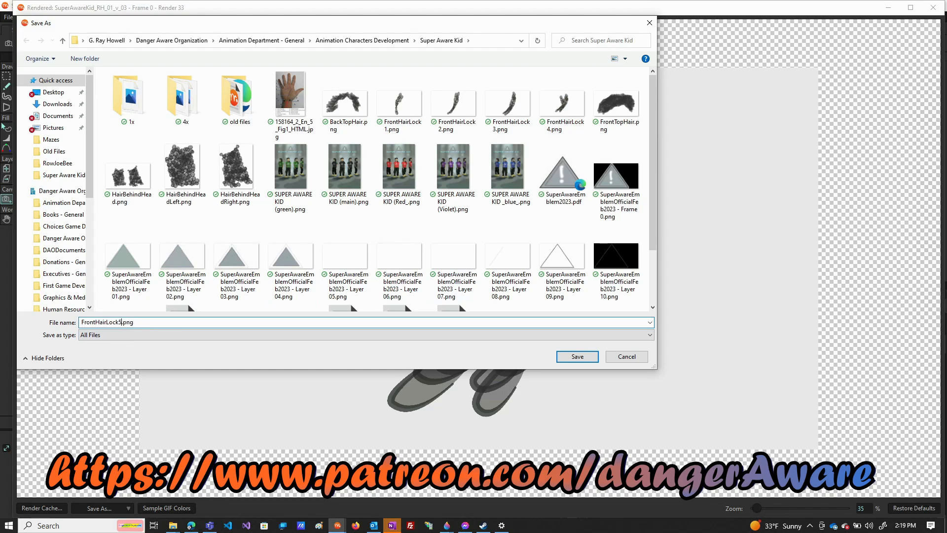
pyautogui.click(577, 357)
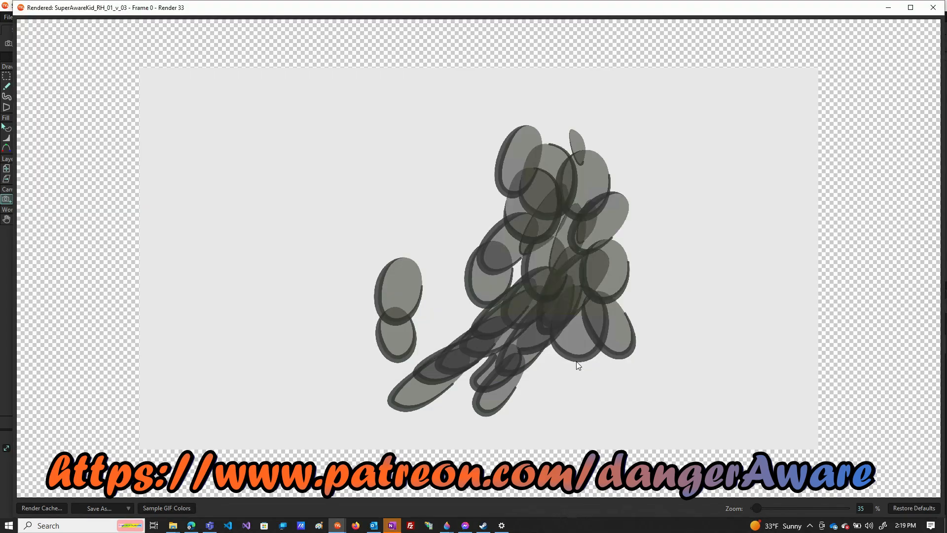
pyautogui.click(933, 7)
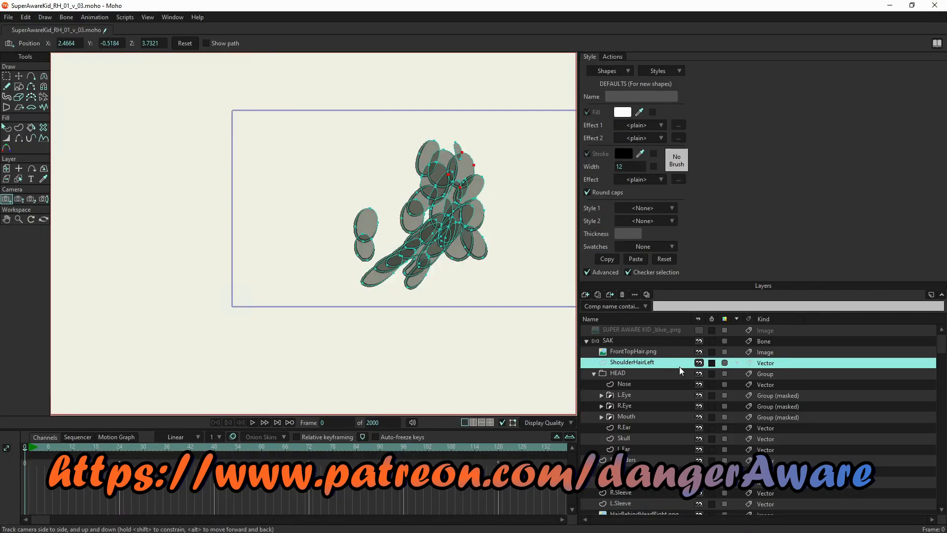
# Step: Hide the ShoulderHairLeft vector layer
pyautogui.click(699, 363)
pyautogui.scroll(-10, 308, 264)
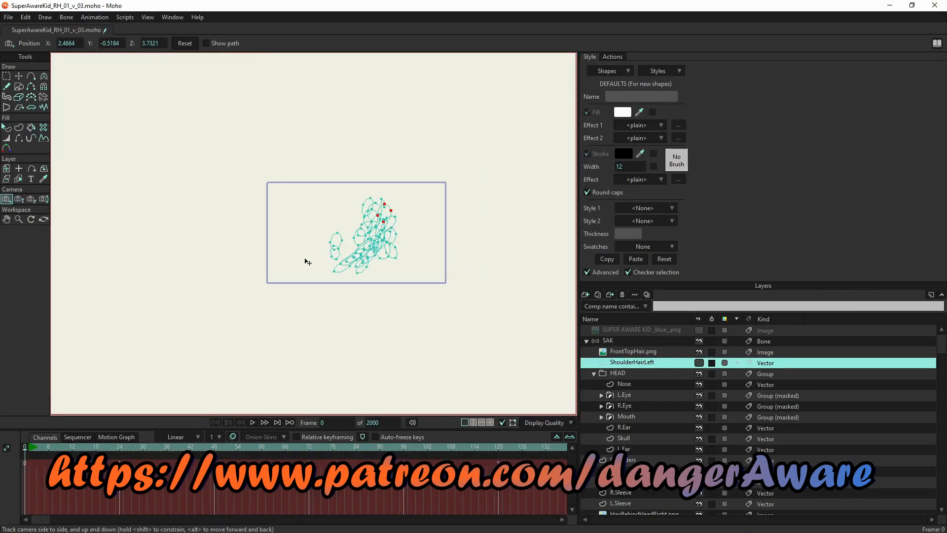
pyautogui.scroll(-4, 346, 271)
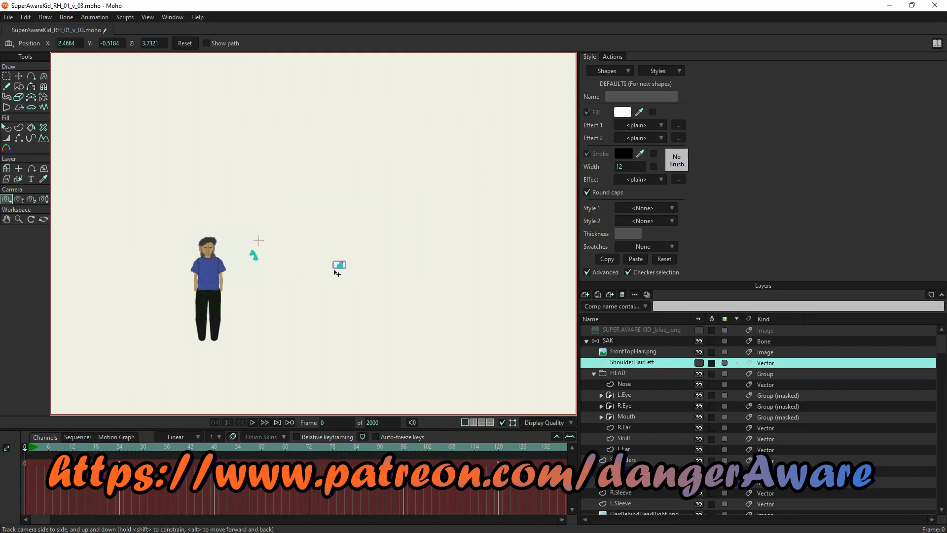
pyautogui.scroll(4, 187, 257)
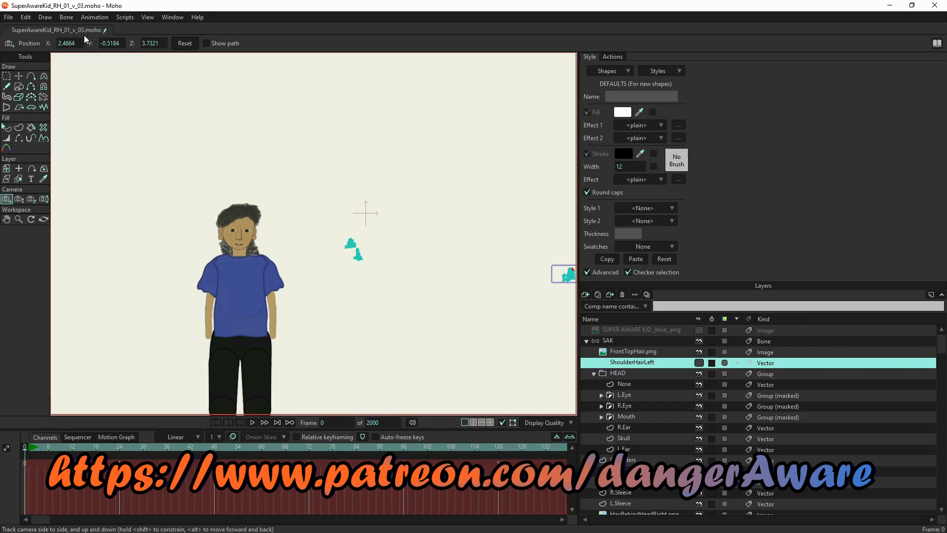
# Step: Save the project under the new version name SuperAwareKid_RH_01_v_04.moho
pyautogui.click(8, 17)
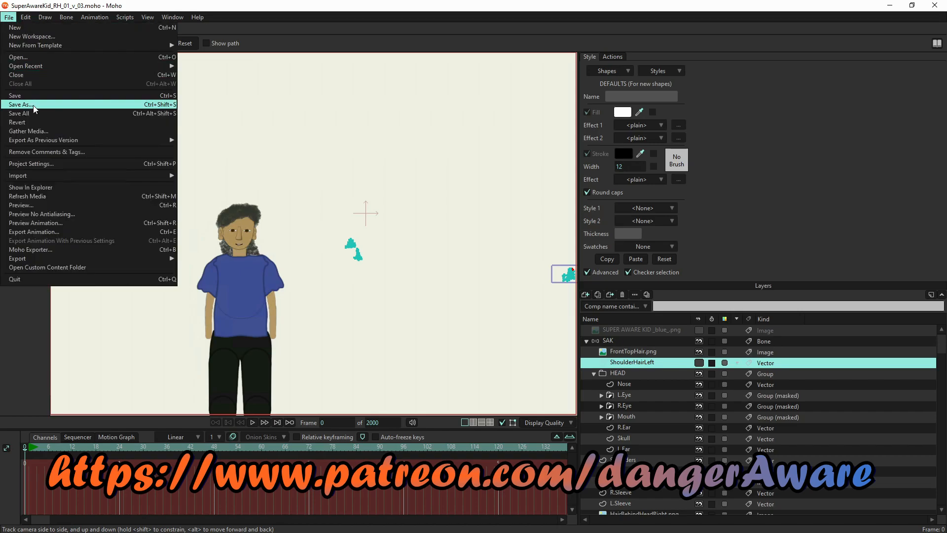
pyautogui.click(21, 105)
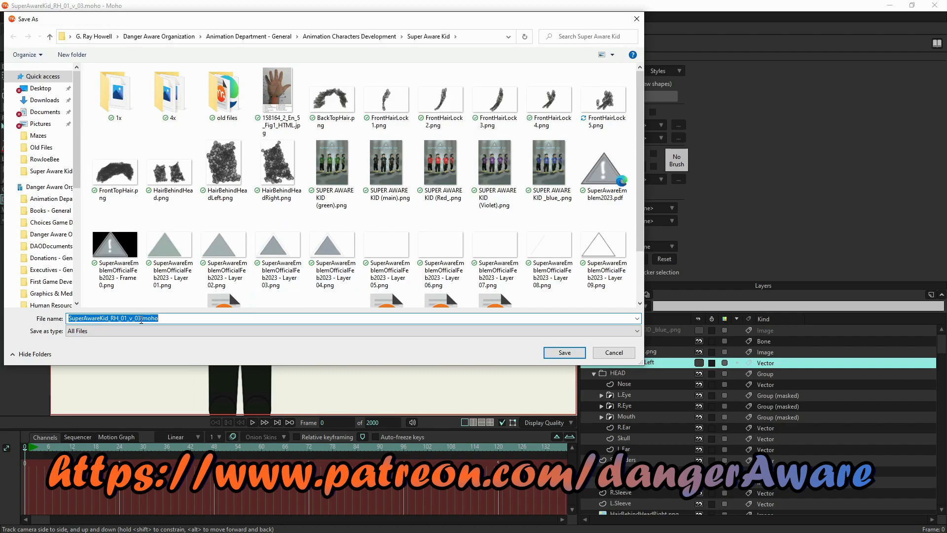
pyautogui.click(141, 318)
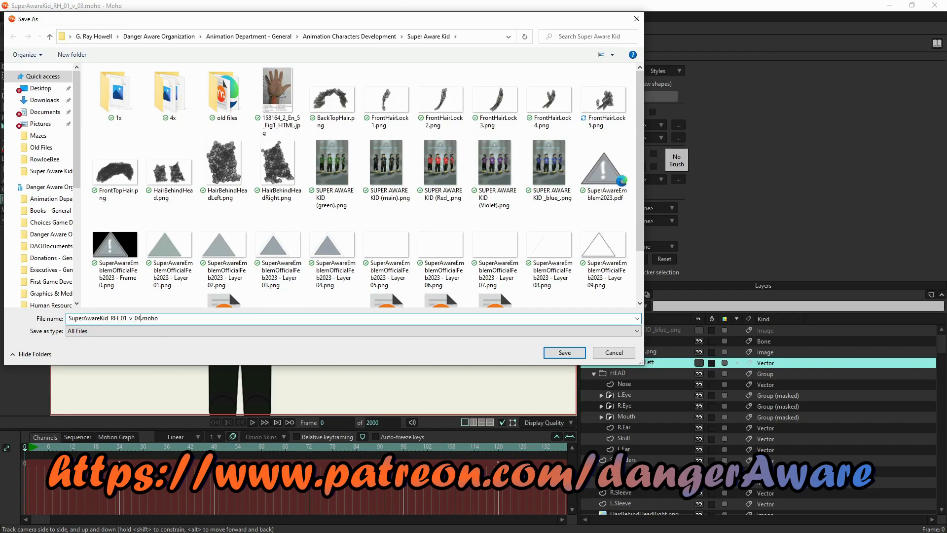
pyautogui.press('Escape')
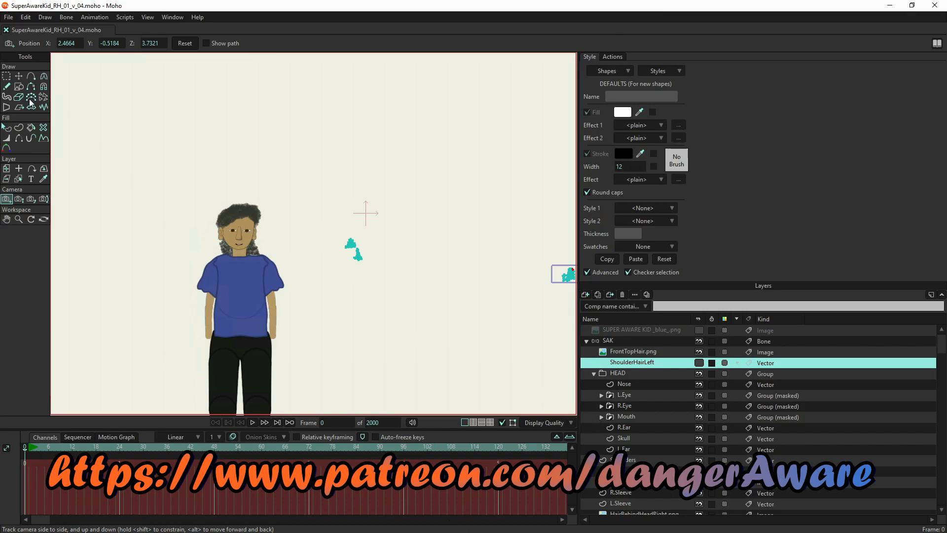
# Step: Save the project again as SuperAwareKid_RH_01_v_03.moho, replacing the existing file
pyautogui.click(8, 17)
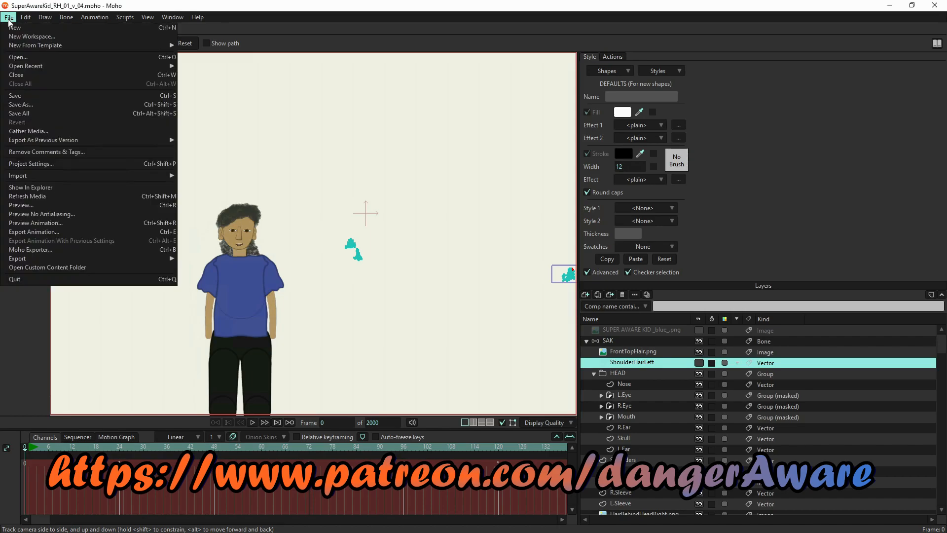
pyautogui.click(22, 106)
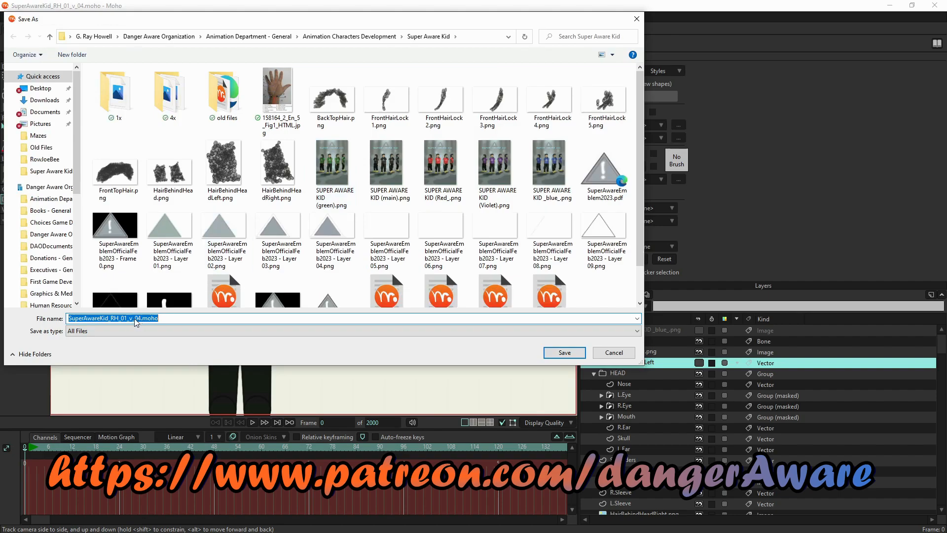
pyautogui.click(142, 318)
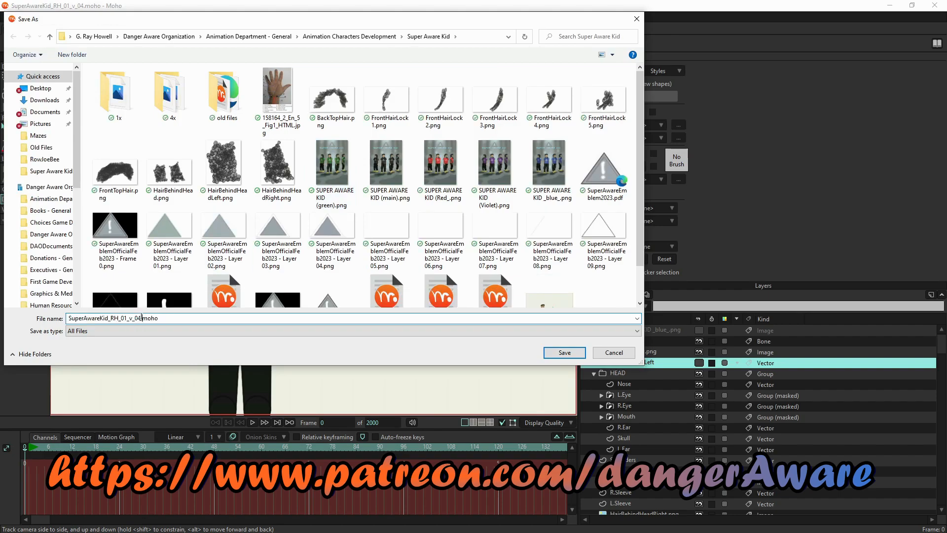
pyautogui.press('BackSpace')
pyautogui.write('3')
pyautogui.click(554, 355)
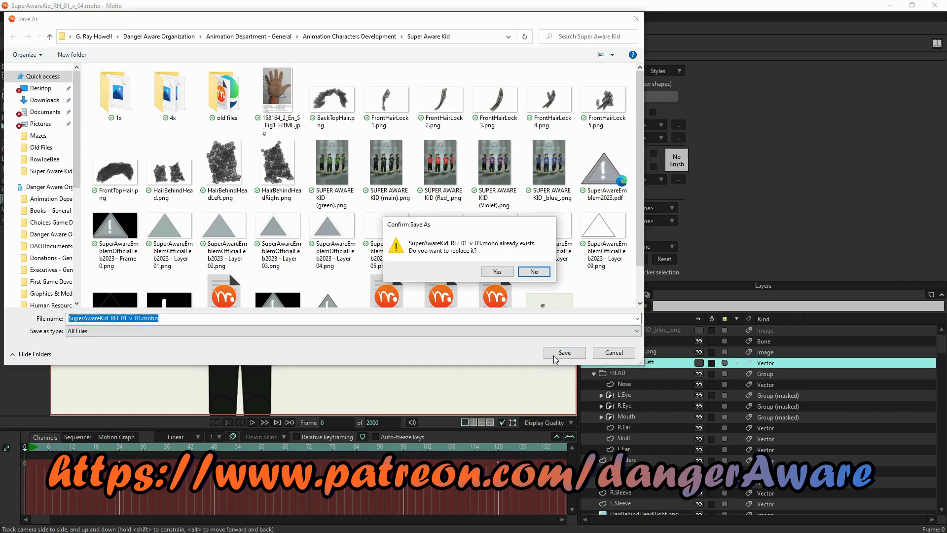
pyautogui.click(497, 271)
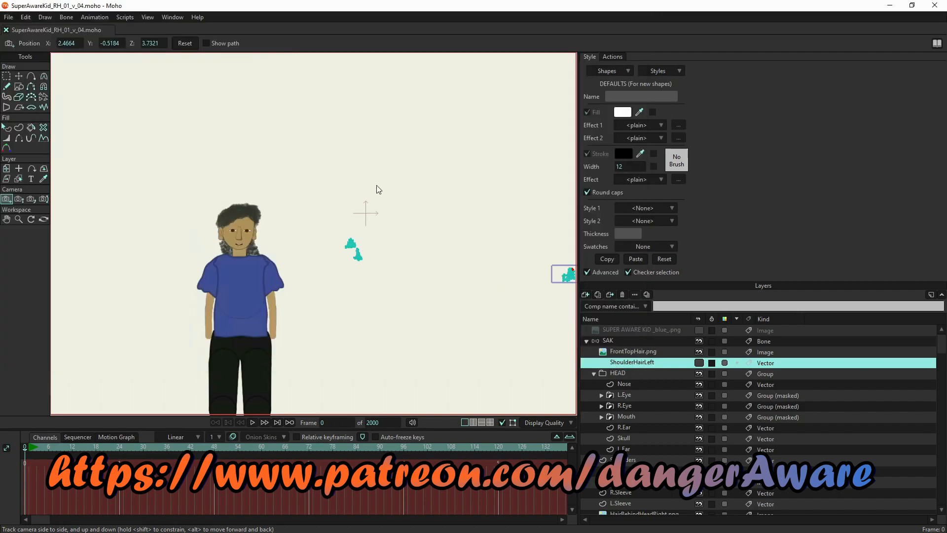
# Step: Close the current project and reopen the recent file SuperAwareKid_RH_01_v_04.moho
pyautogui.click(6, 29)
pyautogui.click(8, 17)
pyautogui.moveTo(59, 67)
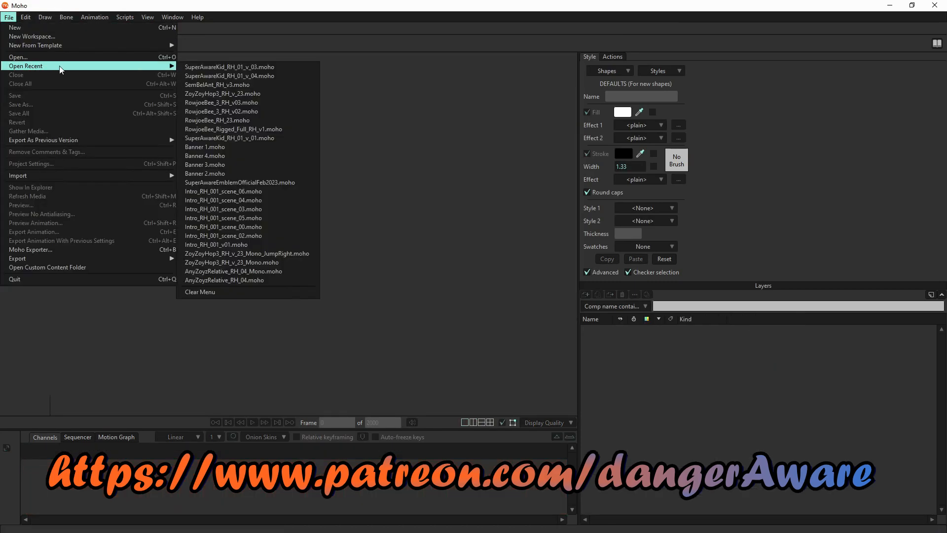
pyautogui.click(230, 76)
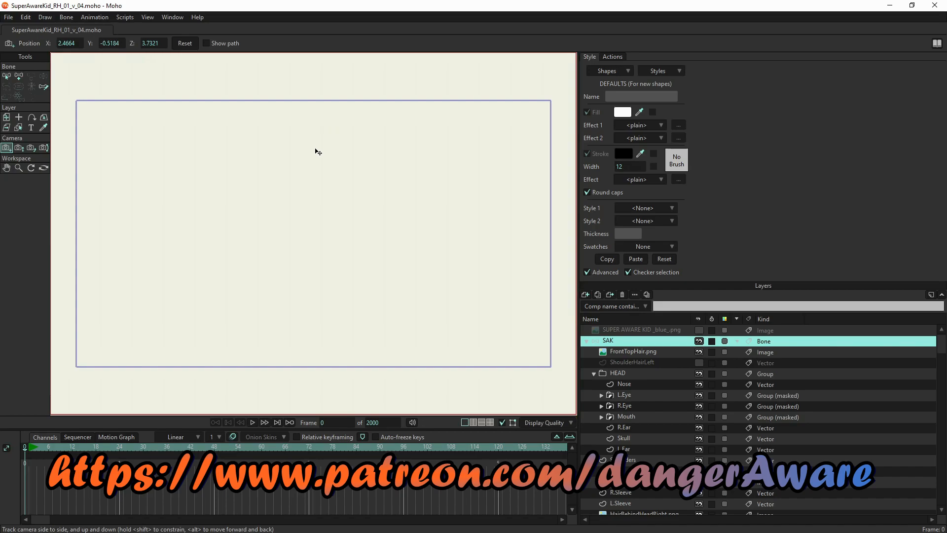
# Step: Make the ShoulderHairLeft vector layer visible to check its contents, and delete it from the SAK bone layer
pyautogui.scroll(-5, 319, 149)
pyautogui.scroll(2, 319, 159)
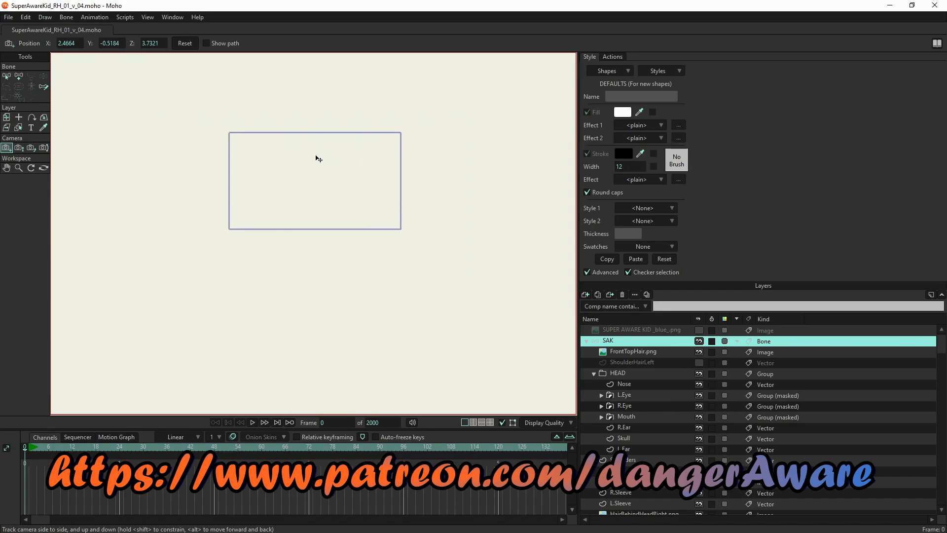
pyautogui.click(699, 363)
pyautogui.click(698, 363)
pyautogui.scroll(-3, 451, 235)
pyautogui.scroll(-3, 451, 236)
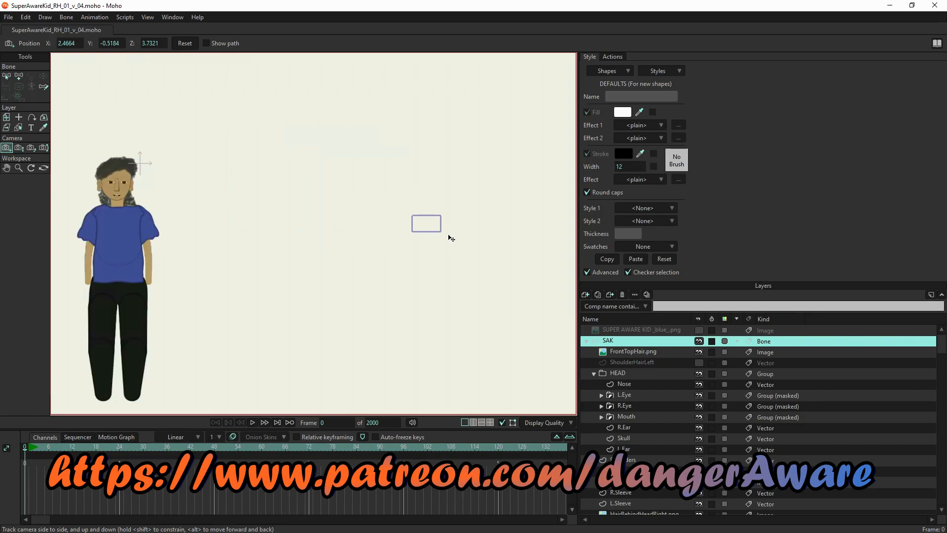
pyautogui.scroll(-2, 423, 243)
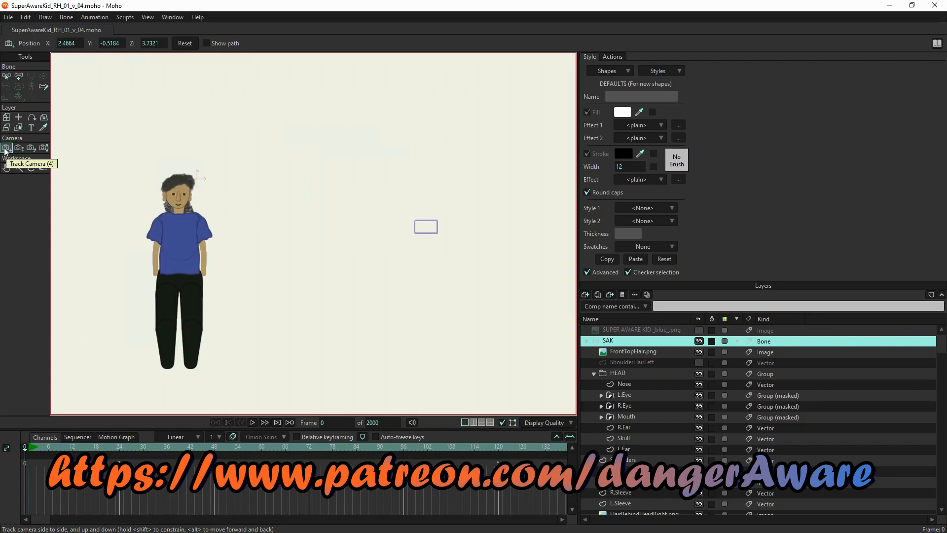
pyautogui.click(698, 362)
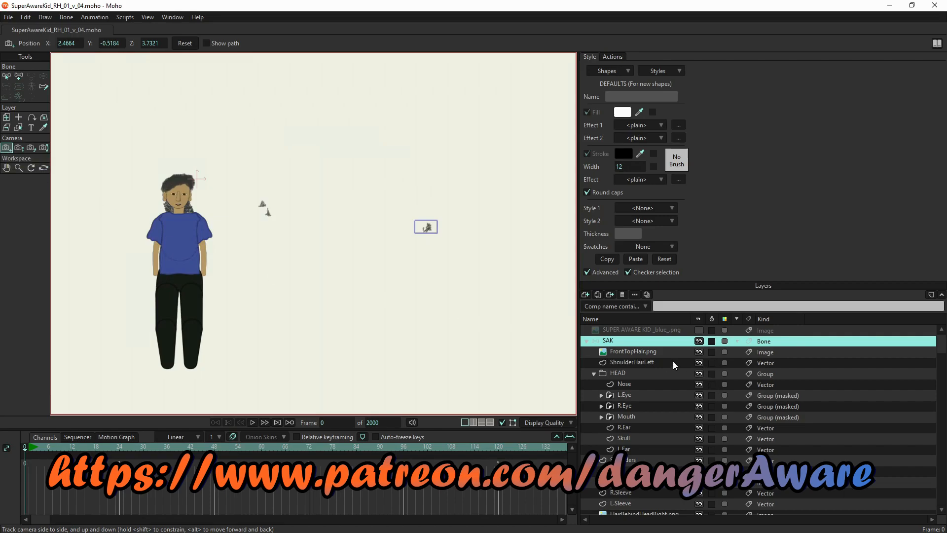
pyautogui.click(673, 364)
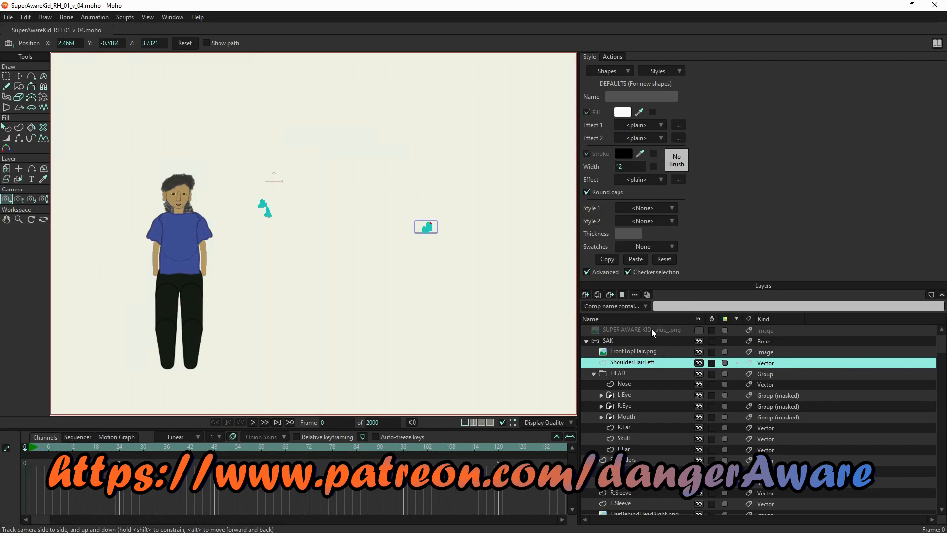
pyautogui.click(623, 294)
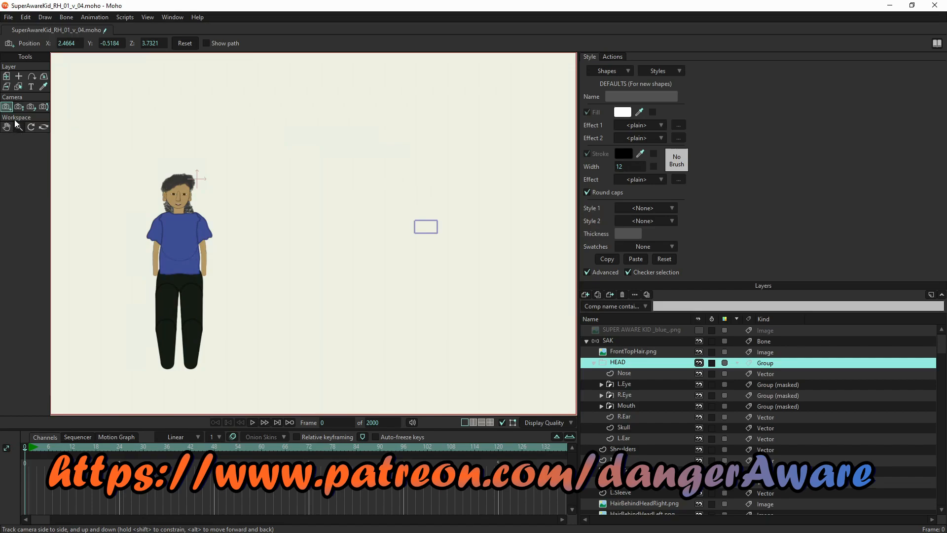
# Step: Recenter the camera on the character and zoom it out to a vertical field of view of about 28.67 degrees
pyautogui.moveTo(353, 257)
pyautogui.mouseDown()
pyautogui.moveTo(387, 258)
pyautogui.moveTo(364, 256)
pyautogui.mouseUp()
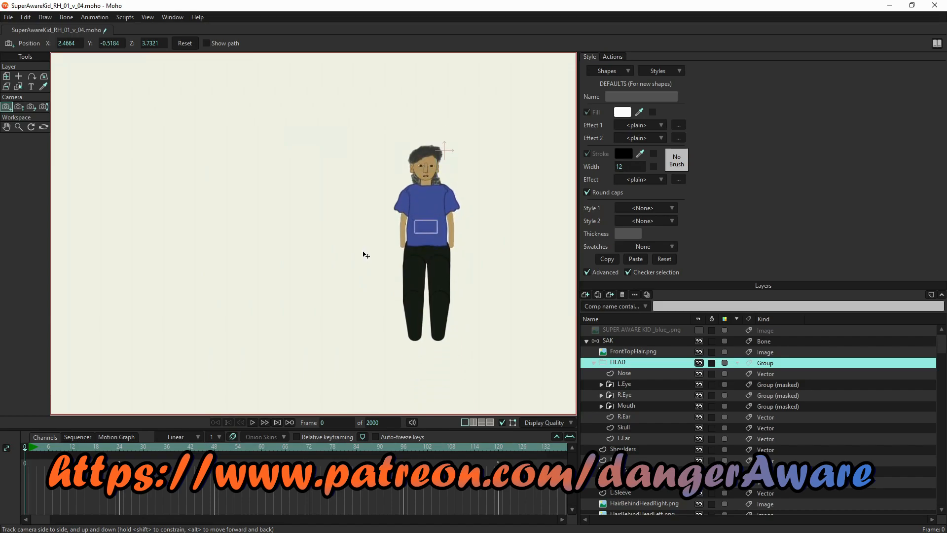
pyautogui.click(18, 107)
pyautogui.moveTo(260, 201); pyautogui.dragTo(290, 141)
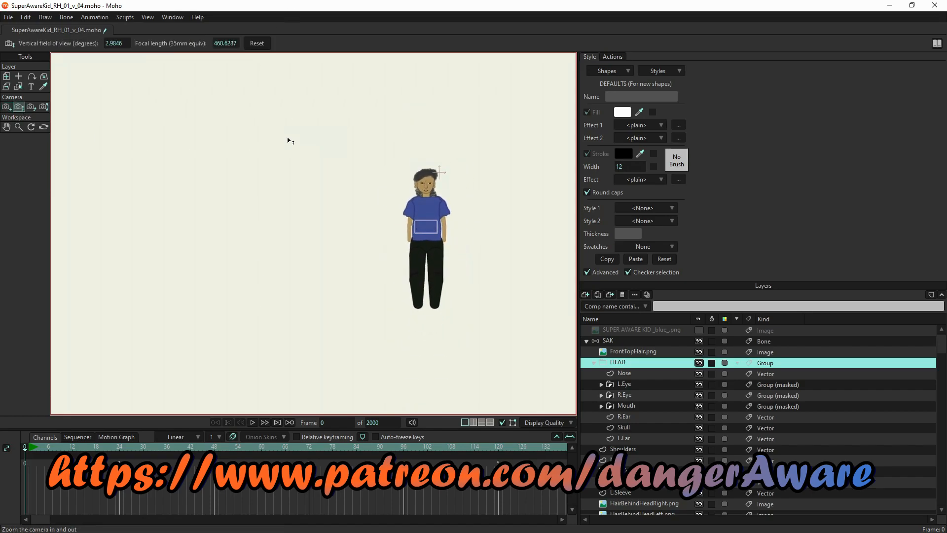
pyautogui.moveTo(309, 255); pyautogui.dragTo(403, 127)
pyautogui.scroll(5, 401, 124)
pyautogui.scroll(-3, 393, 161)
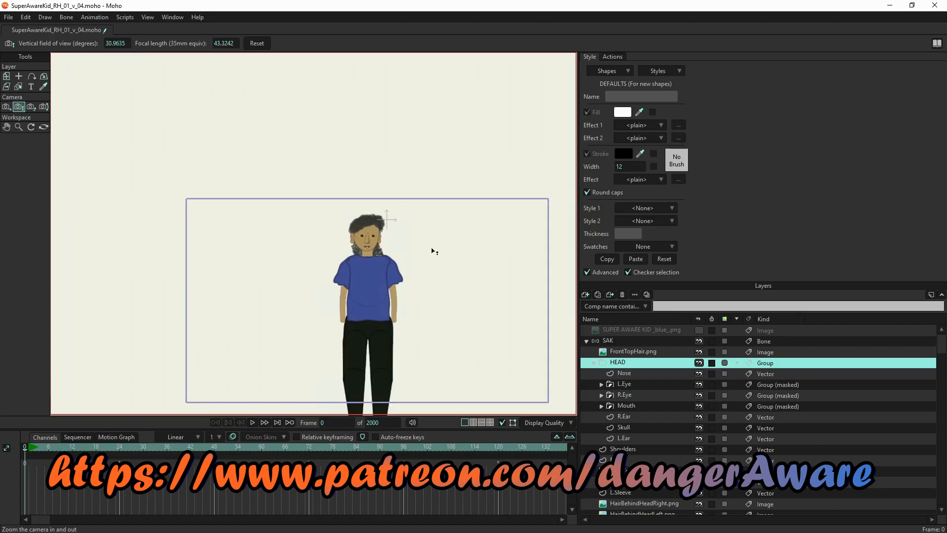
pyautogui.scroll(-4, 434, 252)
pyautogui.scroll(5, 429, 262)
pyautogui.moveTo(429, 279); pyautogui.dragTo(417, 226)
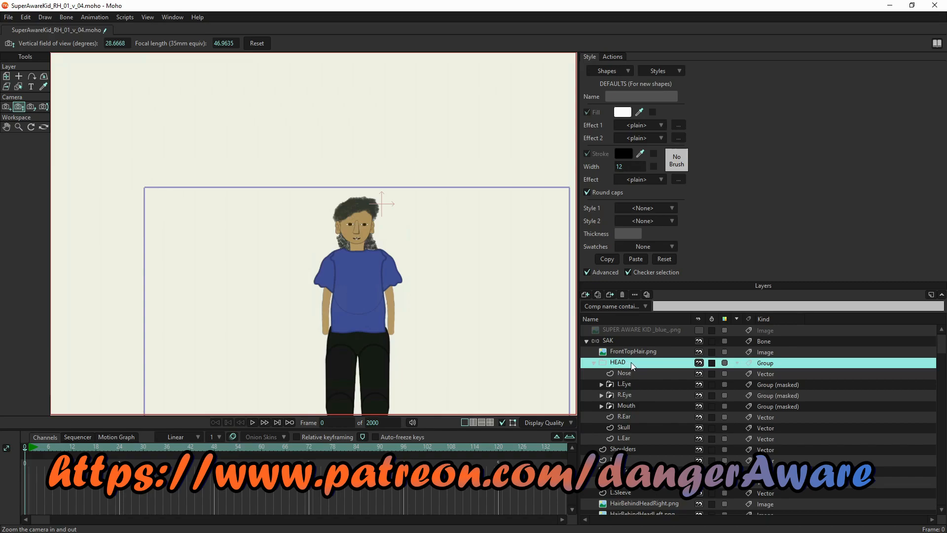
# Step: Import FrontHairLock1.png as an image layer above the collapsed HEAD group, scale it to about 0.11 and place it on the hair-covered shoulder
pyautogui.click(592, 362)
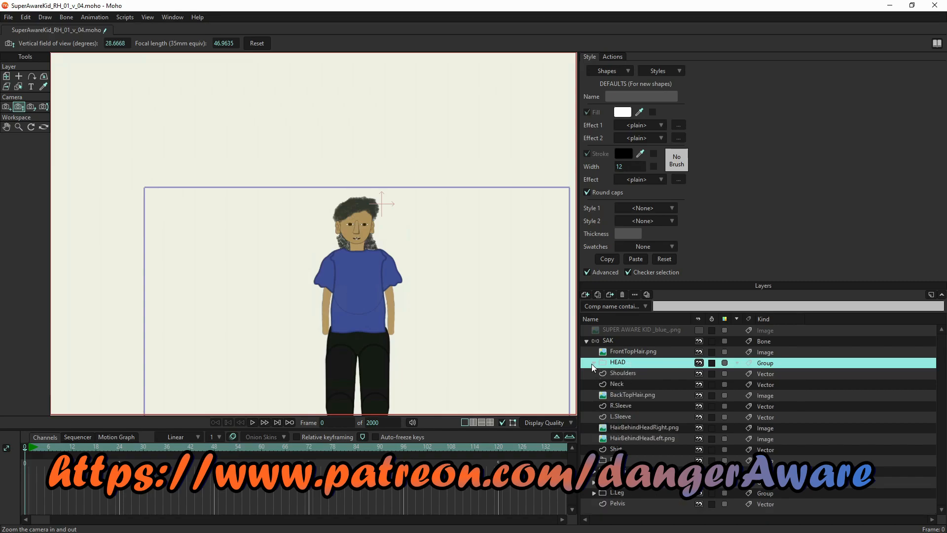
pyautogui.click(636, 355)
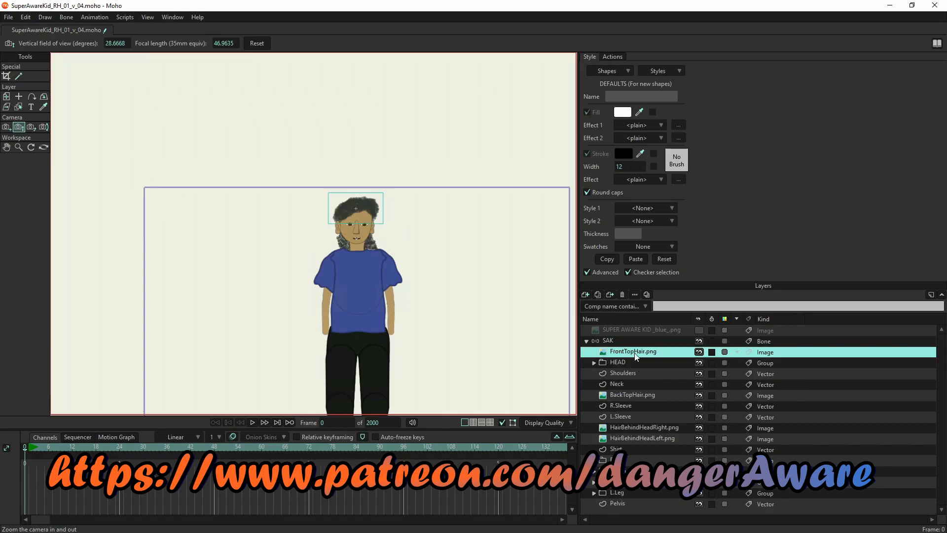
pyautogui.click(634, 364)
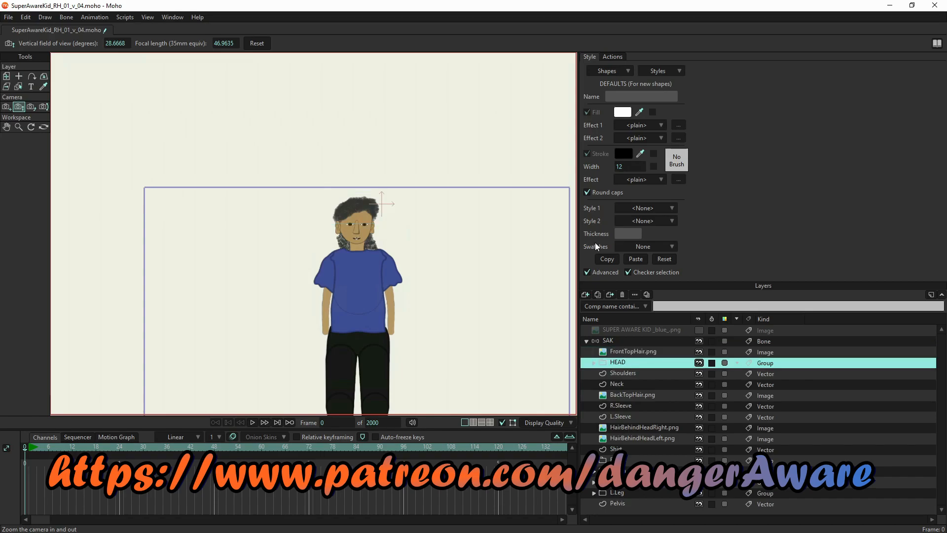
pyautogui.click(586, 295)
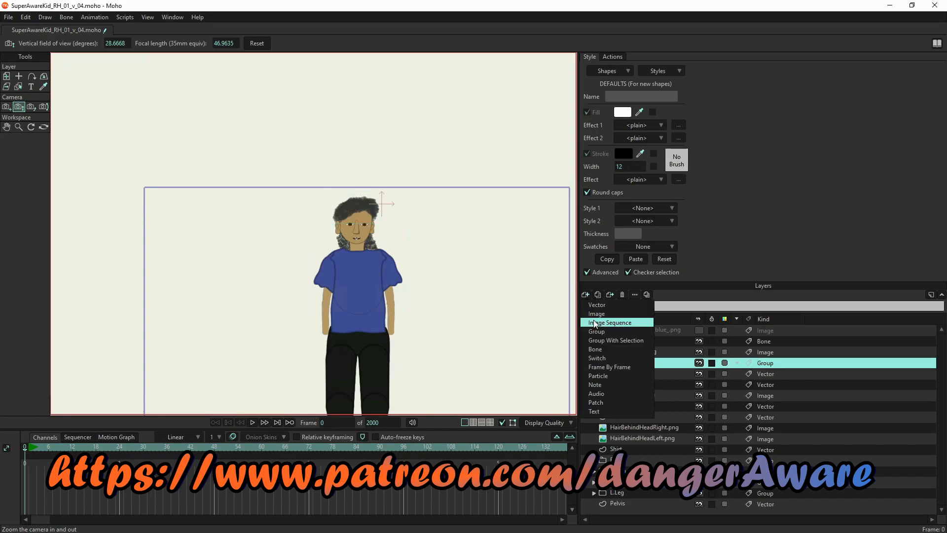
pyautogui.click(595, 314)
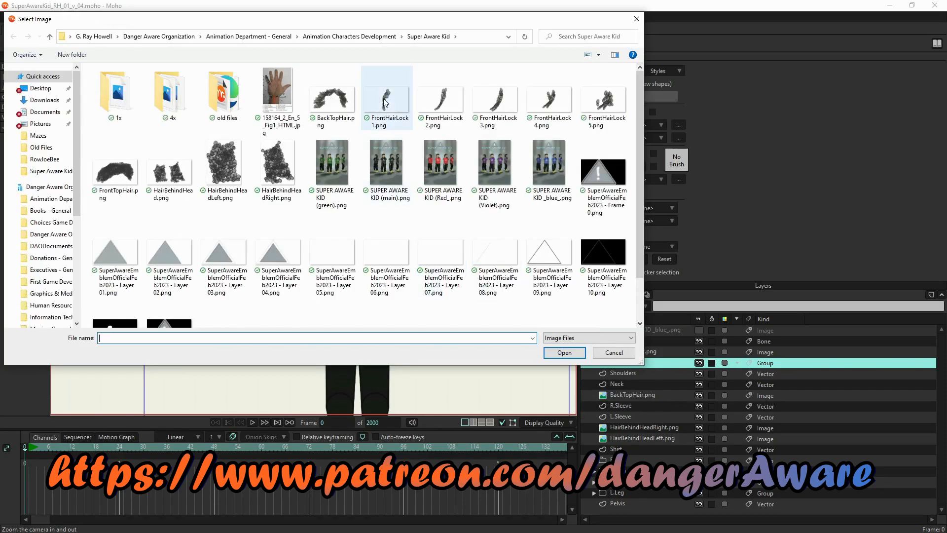
pyautogui.doubleClick(386, 99)
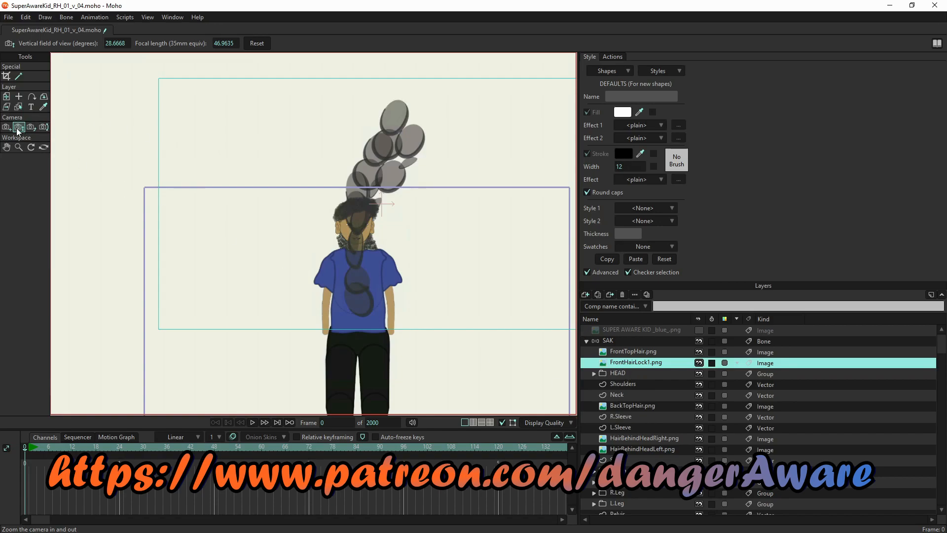
pyautogui.click(6, 96)
pyautogui.moveTo(156, 80); pyautogui.dragTo(379, 262)
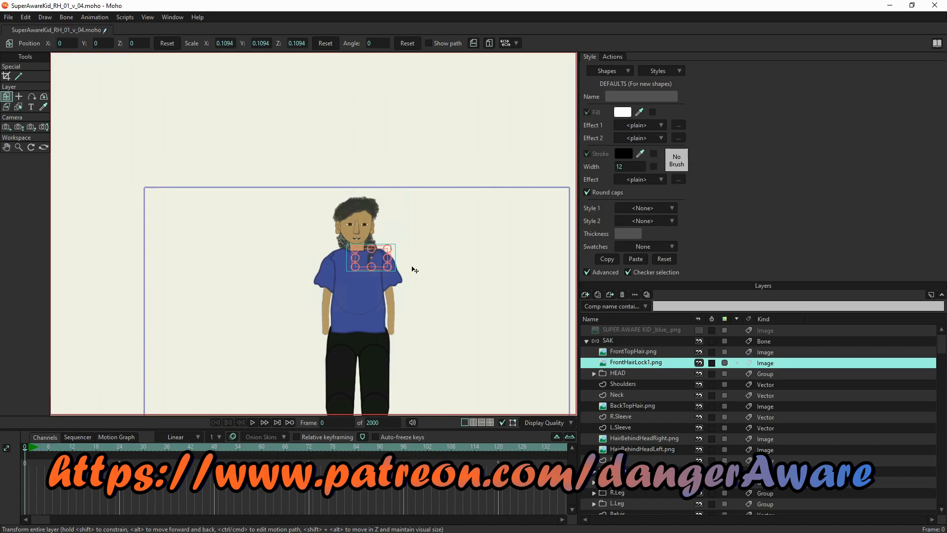
# Step: Import FrontHairLock2.png as an image layer, scale it to about 0.08 and move it to about X -0.13, Y -0.39
pyautogui.click(585, 295)
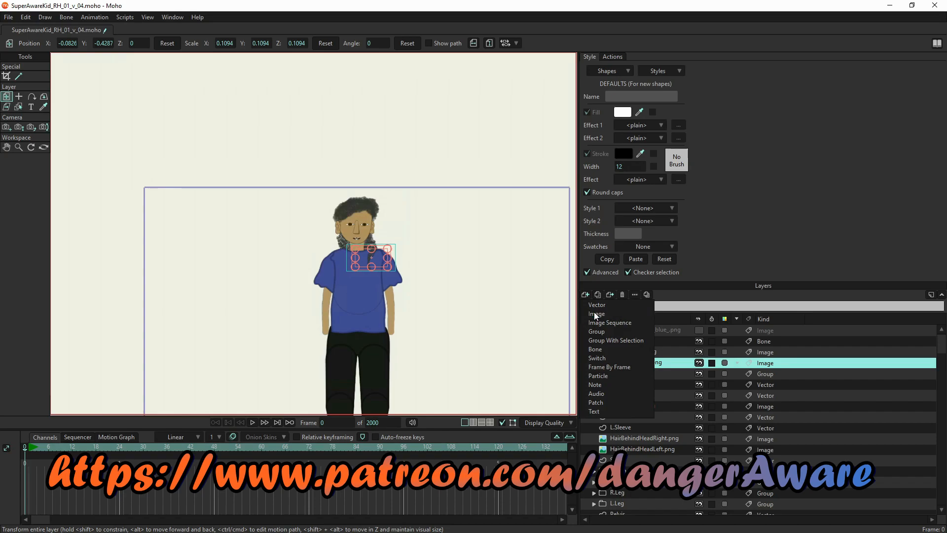
pyautogui.click(595, 314)
pyautogui.doubleClick(433, 106)
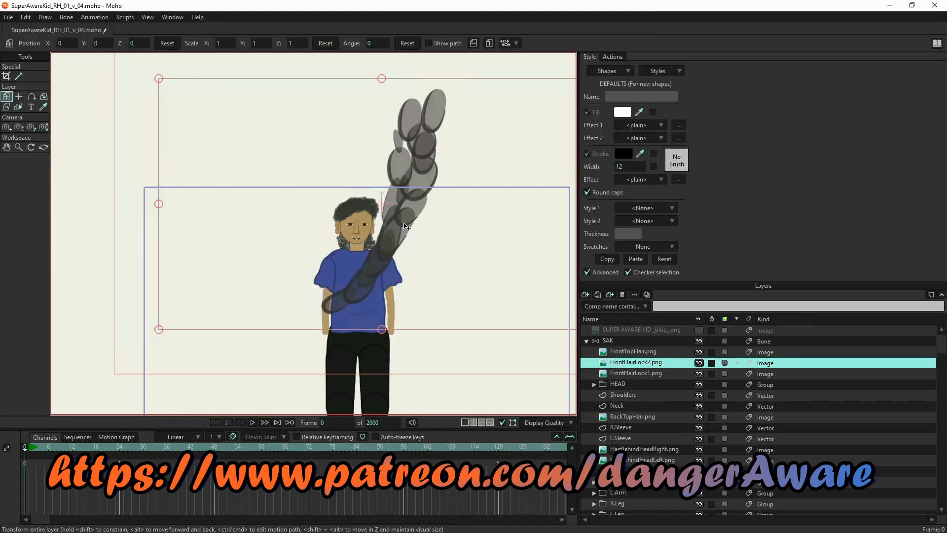
pyautogui.moveTo(161, 80); pyautogui.dragTo(309, 214)
pyautogui.moveTo(393, 212); pyautogui.dragTo(375, 259)
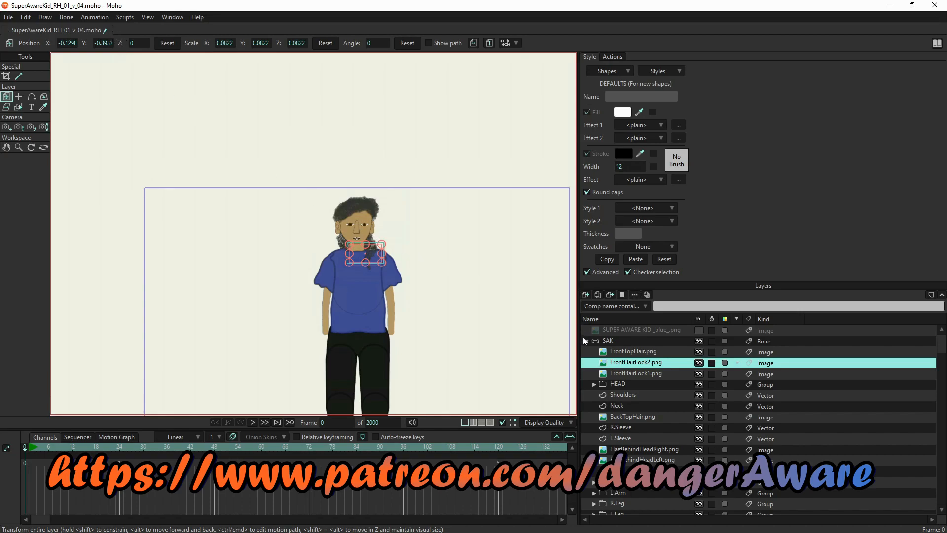
# Step: Import FrontHairLock3.png as an image layer, scale it to about 0.05 and place it at about X -0.07, Y -0.40
pyautogui.click(586, 297)
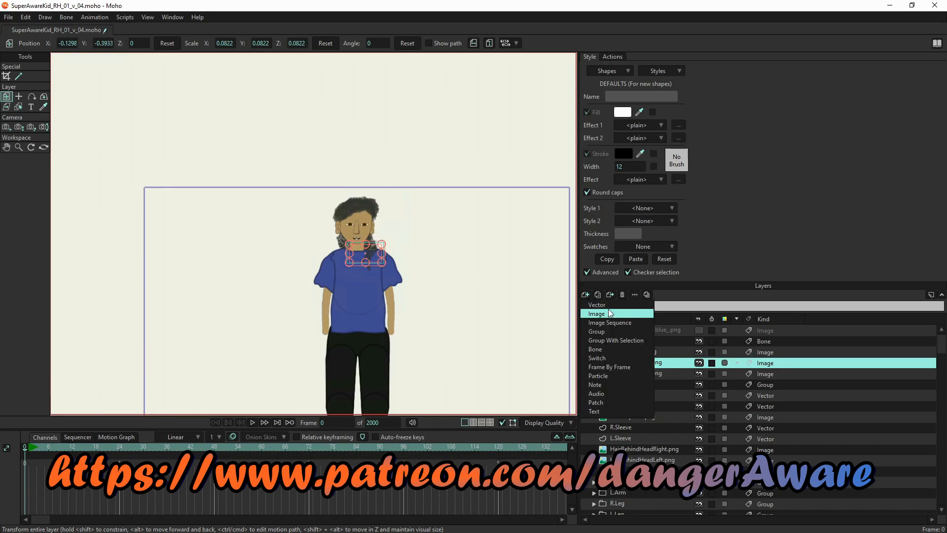
pyautogui.click(608, 315)
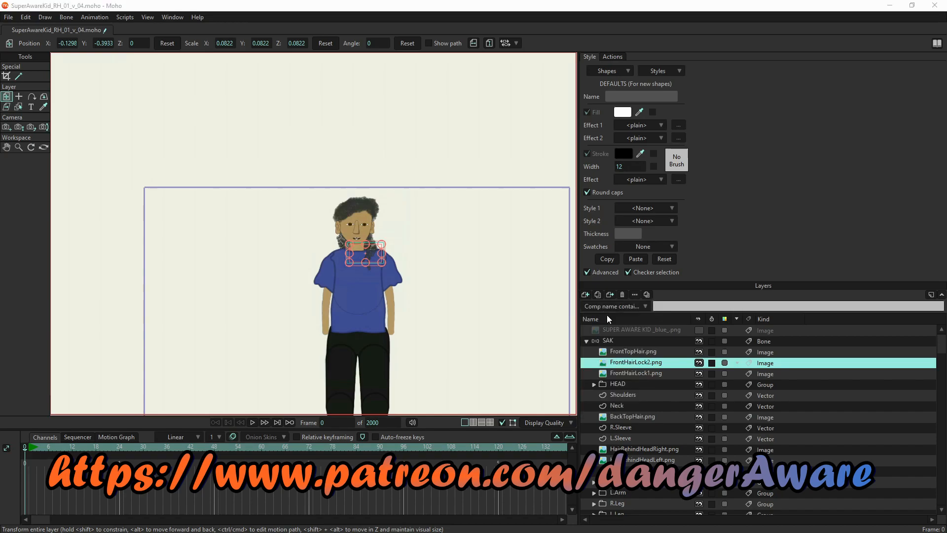
pyautogui.doubleClick(490, 108)
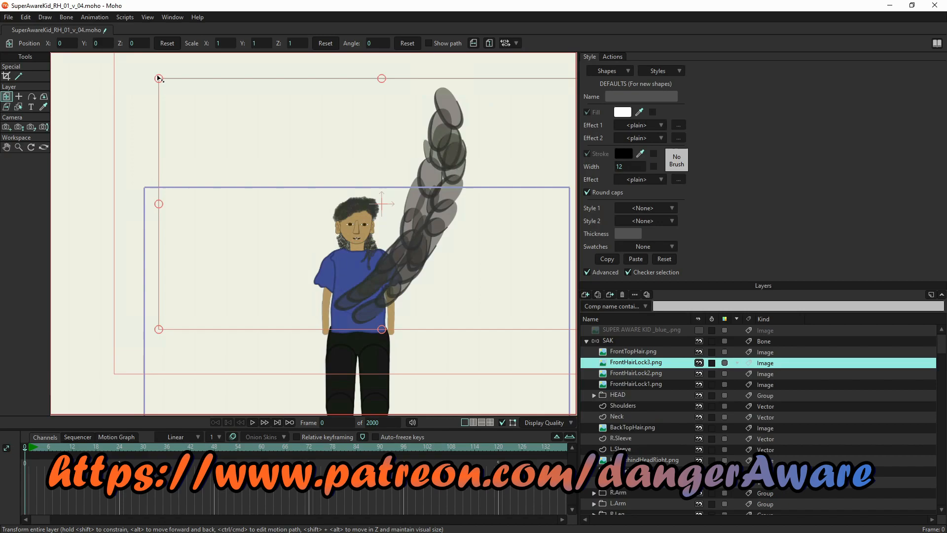
pyautogui.moveTo(158, 78); pyautogui.dragTo(379, 251)
# Step: Import FrontHairLock4.png as an image layer, scale it to about 0.12 and place it at about X -0.14, Y -0.39
pyautogui.click(584, 294)
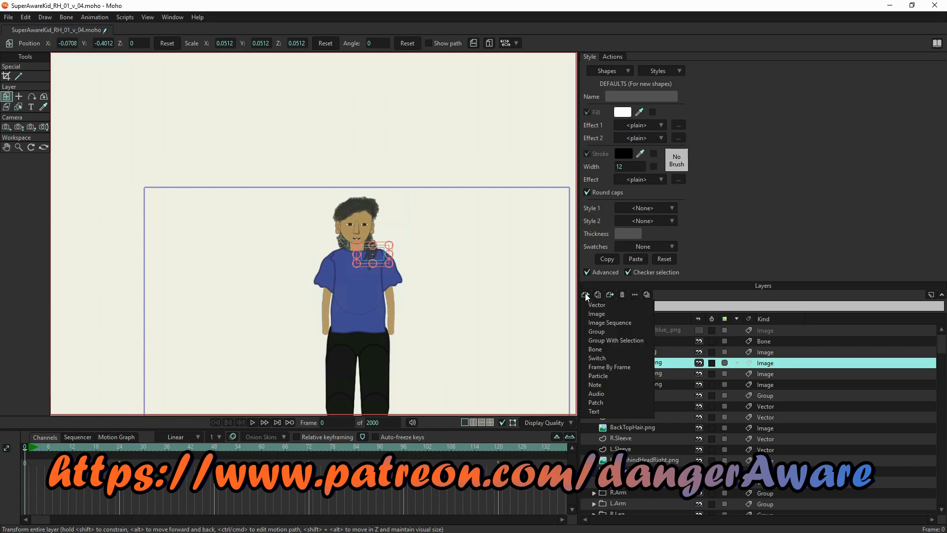
pyautogui.click(587, 314)
pyautogui.doubleClick(563, 106)
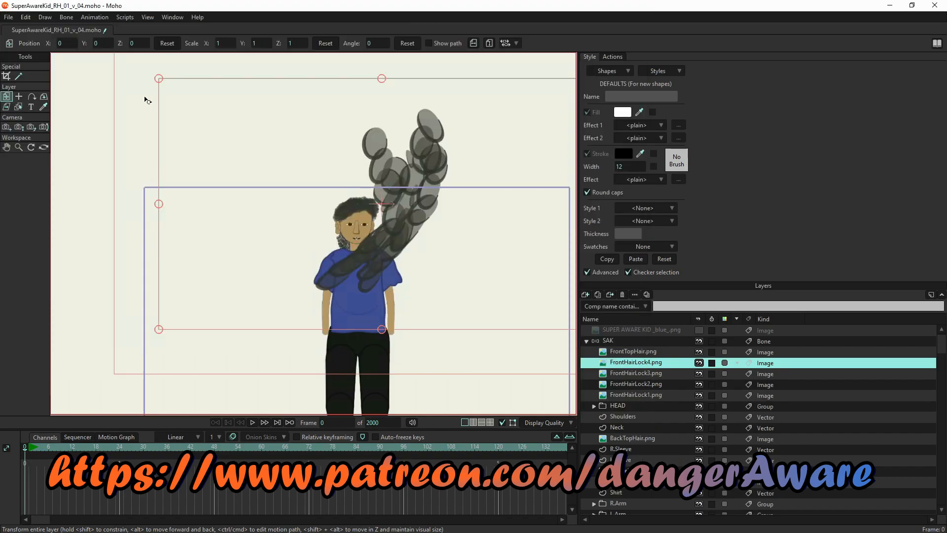
pyautogui.moveTo(158, 79); pyautogui.dragTo(382, 261)
# Step: Import FrontHairLock5.png as an image layer, scale it to about 0.064 and place it over the opposite shoulder's hair at about X -0.29, Y -0.34
pyautogui.click(587, 294)
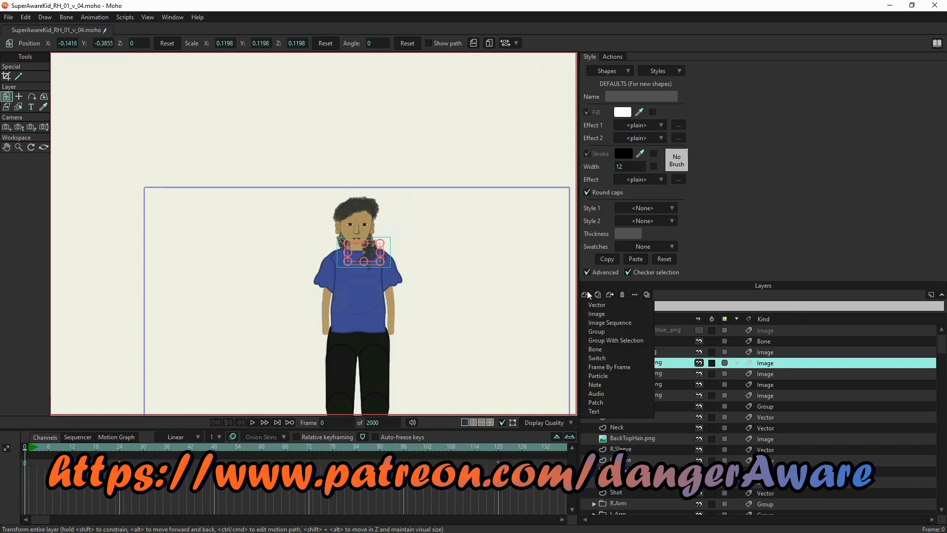
pyautogui.click(596, 316)
pyautogui.doubleClick(613, 106)
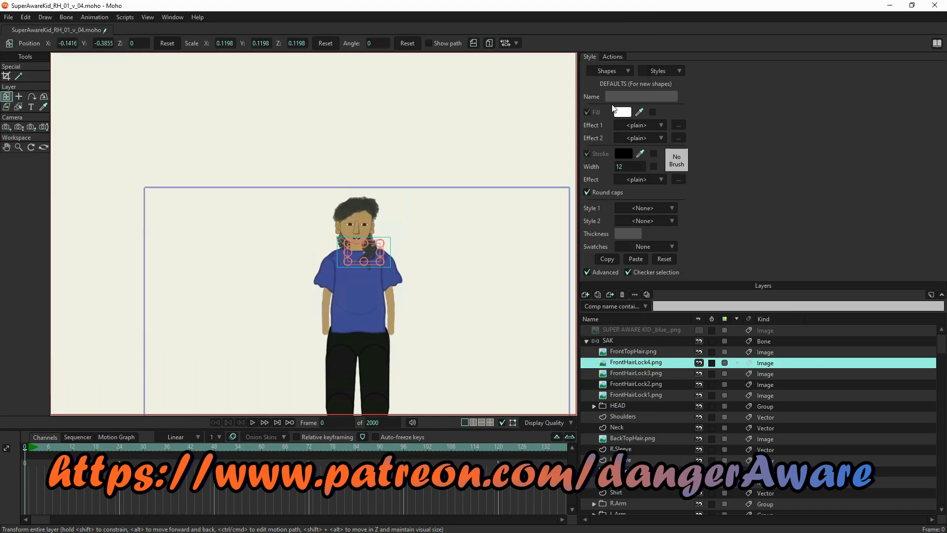
pyautogui.moveTo(158, 78); pyautogui.dragTo(309, 212)
pyautogui.moveTo(415, 209); pyautogui.dragTo(360, 252)
pyautogui.scroll(8, 365, 245)
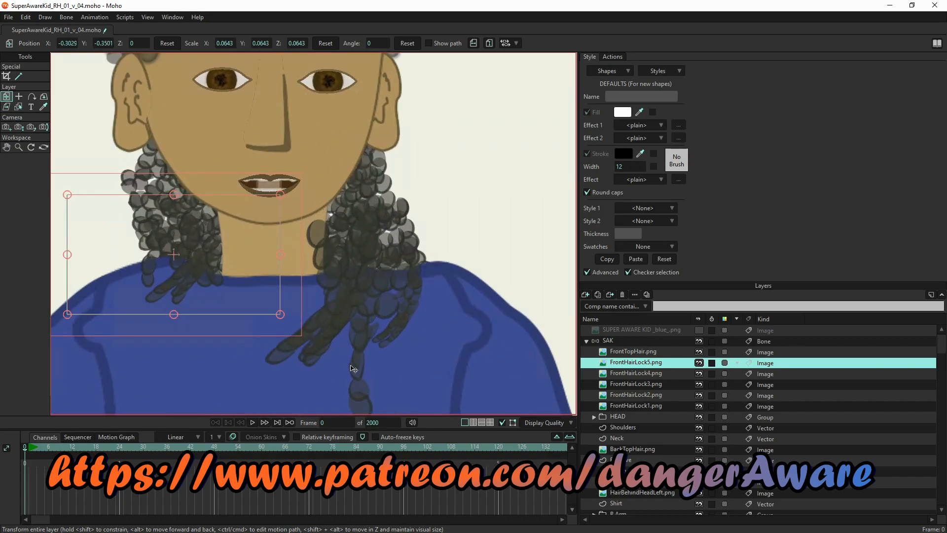
pyautogui.moveTo(263, 270); pyautogui.dragTo(274, 264)
pyautogui.moveTo(188, 279); pyautogui.dragTo(193, 276)
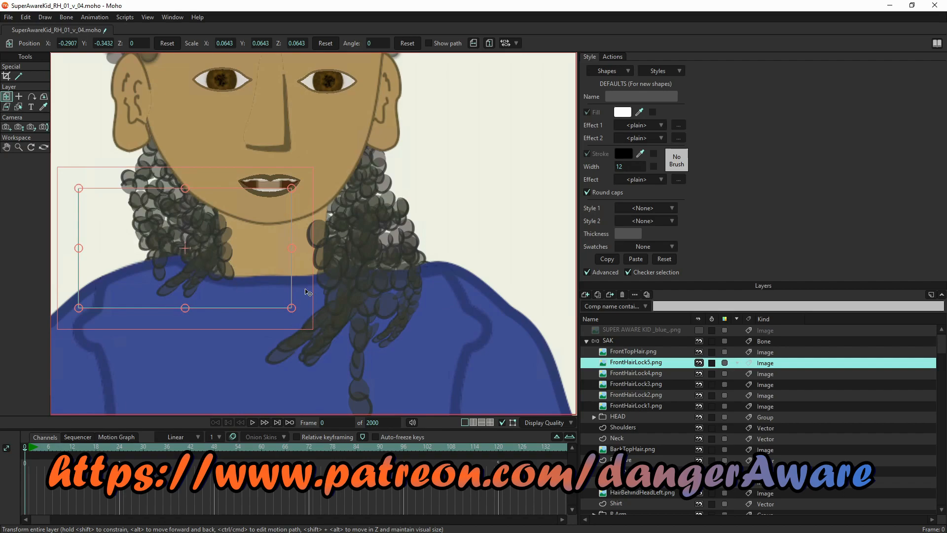
# Step: Show the SUPER AWARE KID _blue_.png reference layer and nudge FrontHairLock5 to about X -0.29, Y -0.348
pyautogui.scroll(-3, 370, 328)
pyautogui.scroll(1, 376, 294)
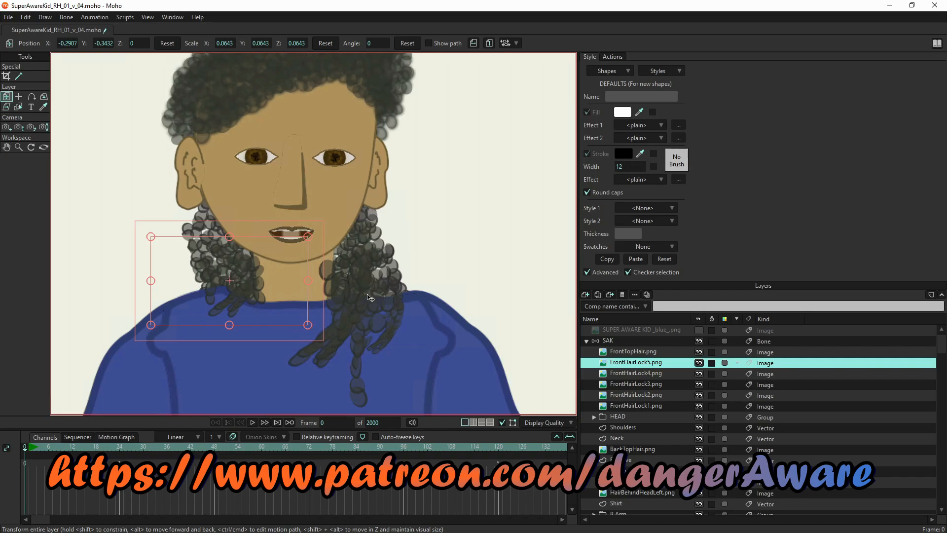
pyautogui.scroll(-1, 371, 295)
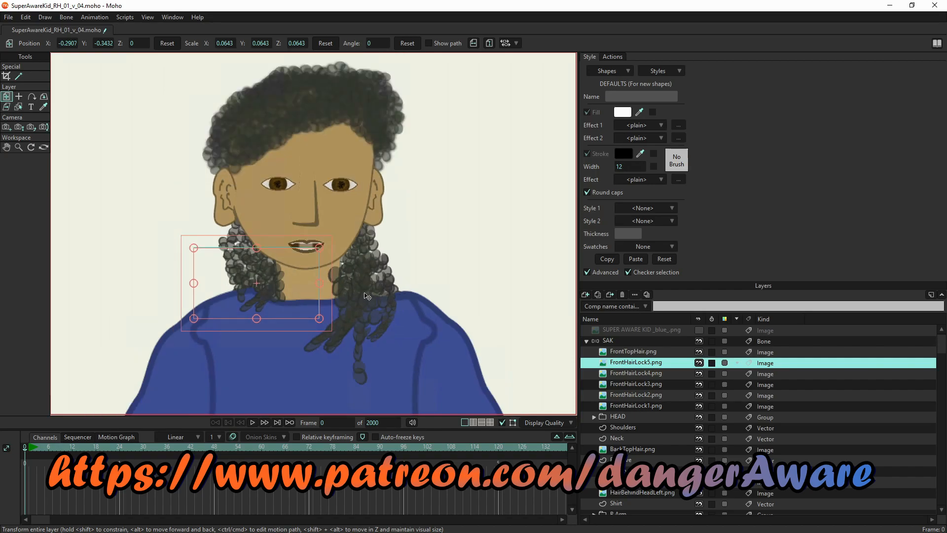
pyautogui.scroll(1, 368, 284)
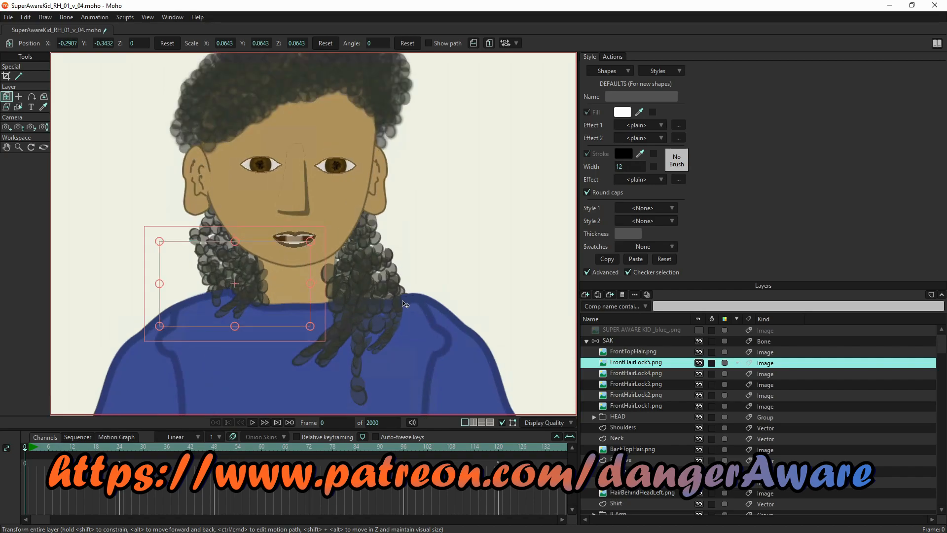
pyautogui.click(670, 327)
pyautogui.click(699, 330)
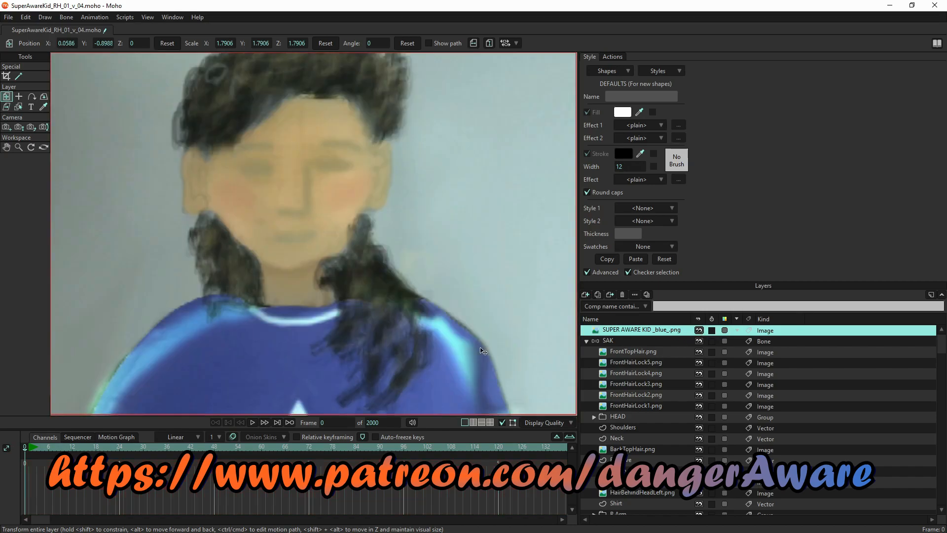
pyautogui.click(642, 362)
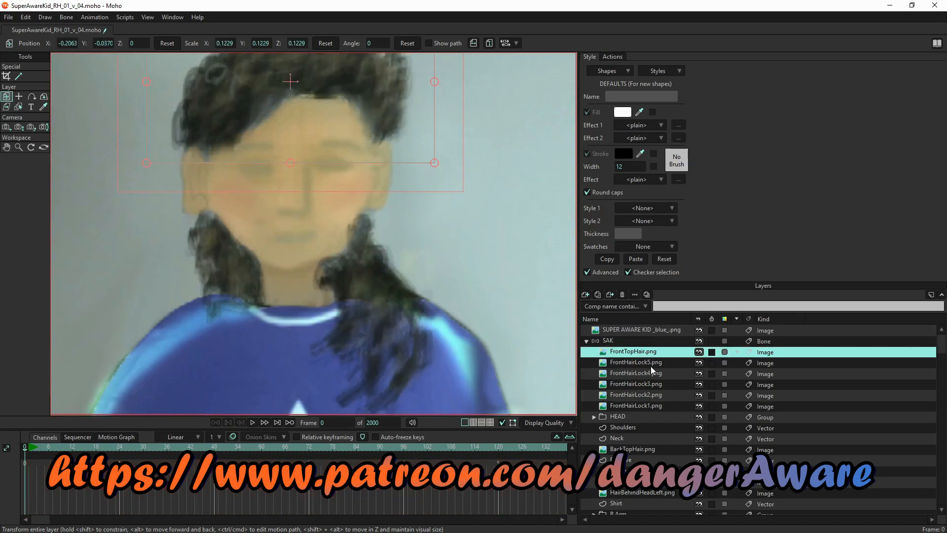
pyautogui.moveTo(276, 287); pyautogui.dragTo(278, 290)
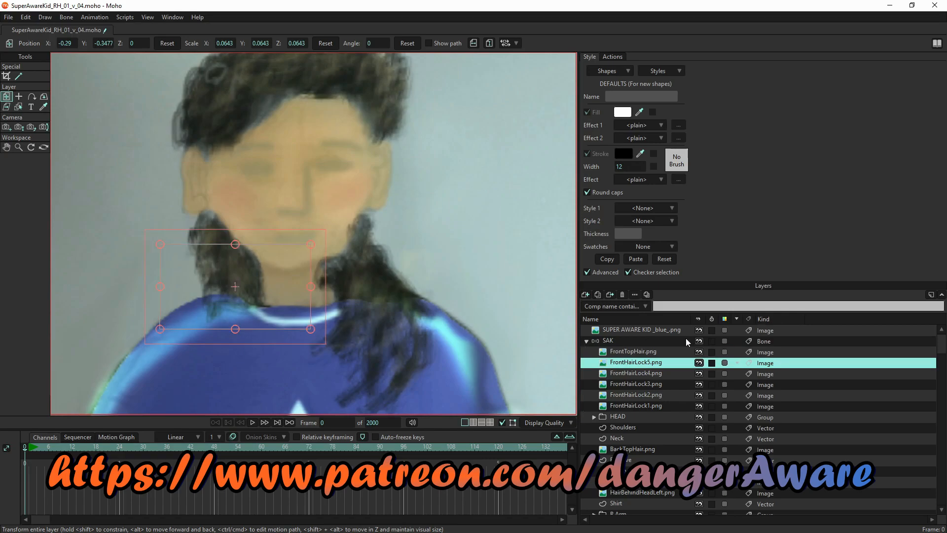
# Step: Set the opacity of the SUPER AWARE KID _blue_.png reference layer to 51%
pyautogui.doubleClick(646, 330)
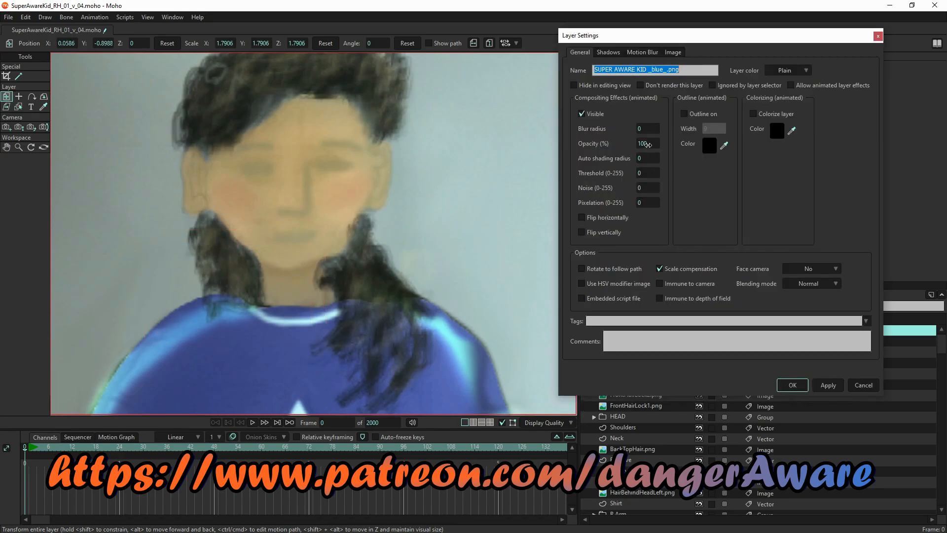
pyautogui.moveTo(647, 144); pyautogui.dragTo(545, 152)
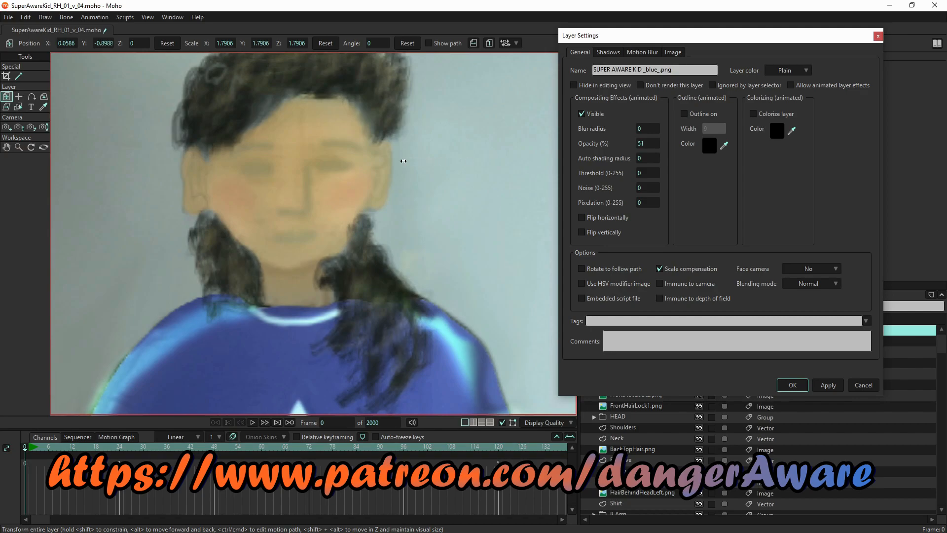
pyautogui.click(827, 386)
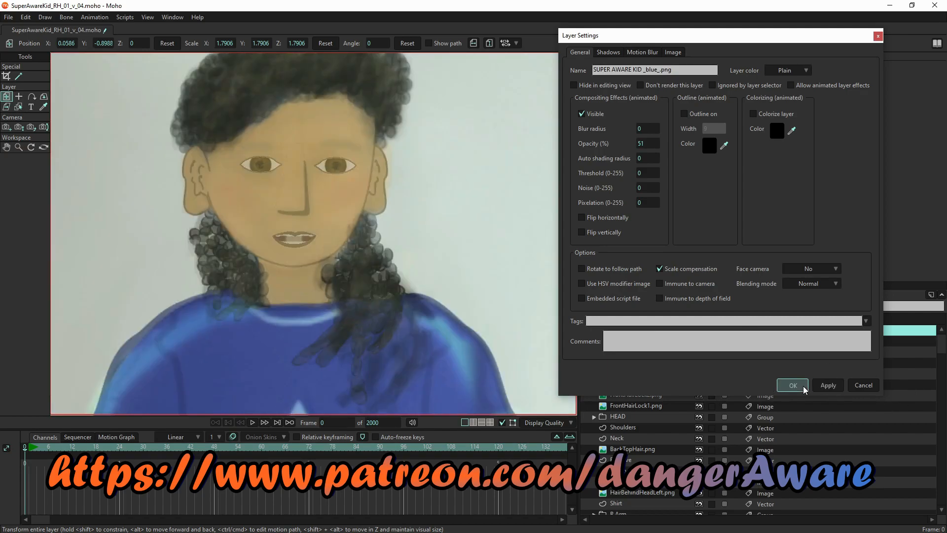
pyautogui.click(793, 385)
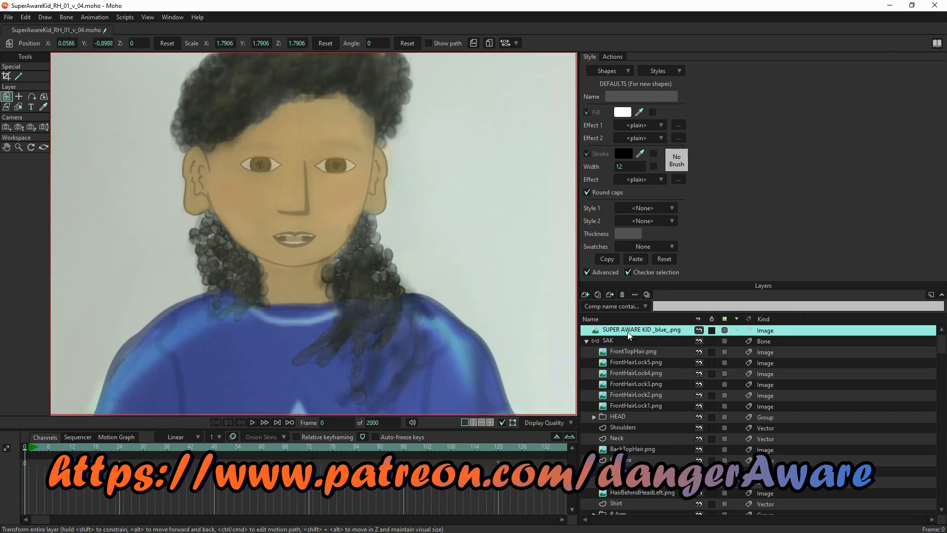
# Step: Nudge FrontHairLock5 to match the reference hair, and reduce FrontHairLock4 to a scale of about 0.092 at about X -0.12, Y -0.37
pyautogui.click(640, 365)
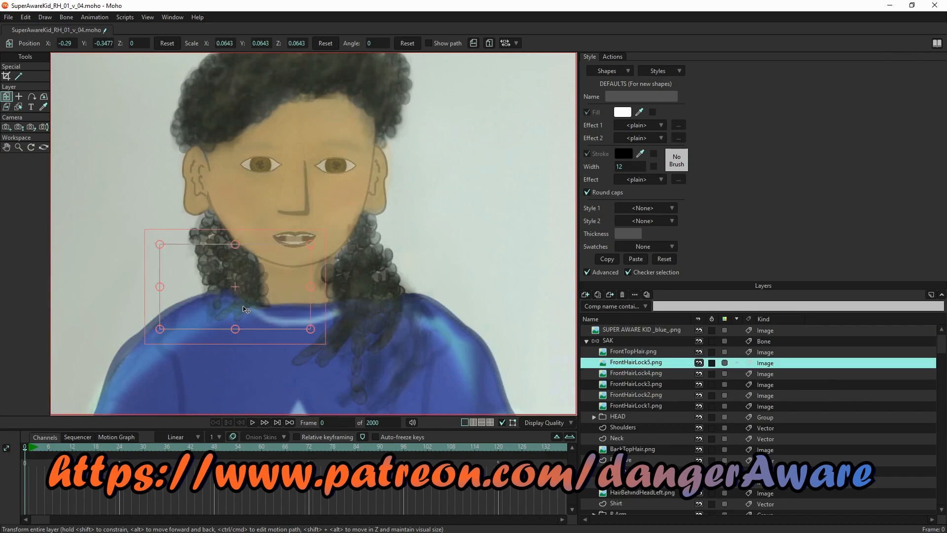
pyautogui.moveTo(236, 294); pyautogui.dragTo(242, 301)
pyautogui.click(642, 375)
pyautogui.moveTo(424, 332); pyautogui.dragTo(456, 244)
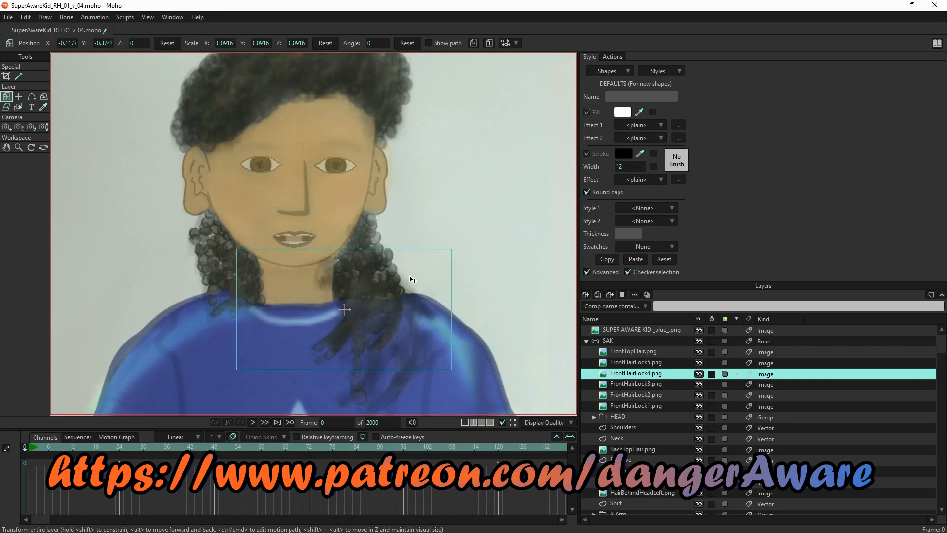
# Step: Enlarge FrontHairLock3 to a scale of about 0.09 and move it down to about X -0.11, Y -0.45 over the reference strands
pyautogui.click(650, 384)
pyautogui.moveTo(395, 325); pyautogui.dragTo(491, 296)
pyautogui.moveTo(411, 345); pyautogui.dragTo(403, 325)
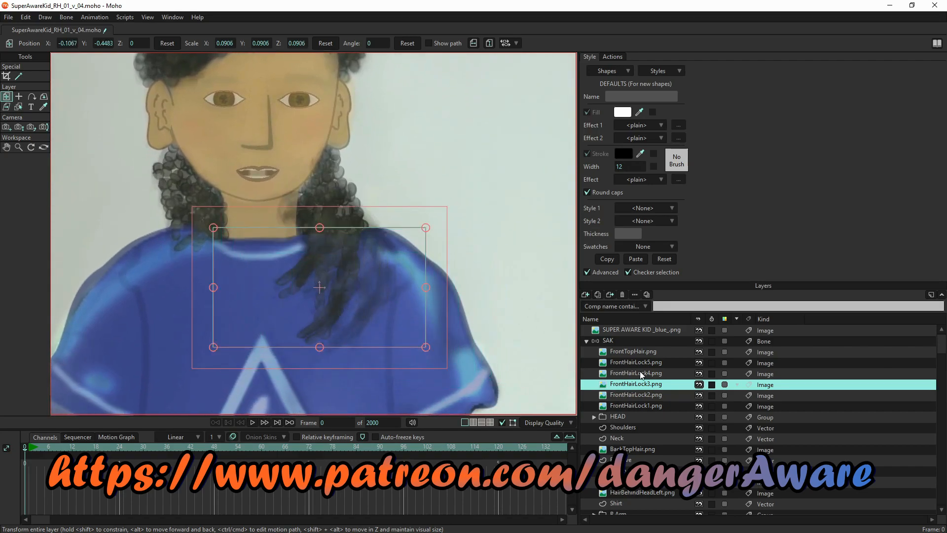
# Step: Move FrontHairLock2 down onto the reference strands and enlarge it to a scale of about 0.104
pyautogui.click(642, 397)
pyautogui.moveTo(378, 290); pyautogui.dragTo(429, 341)
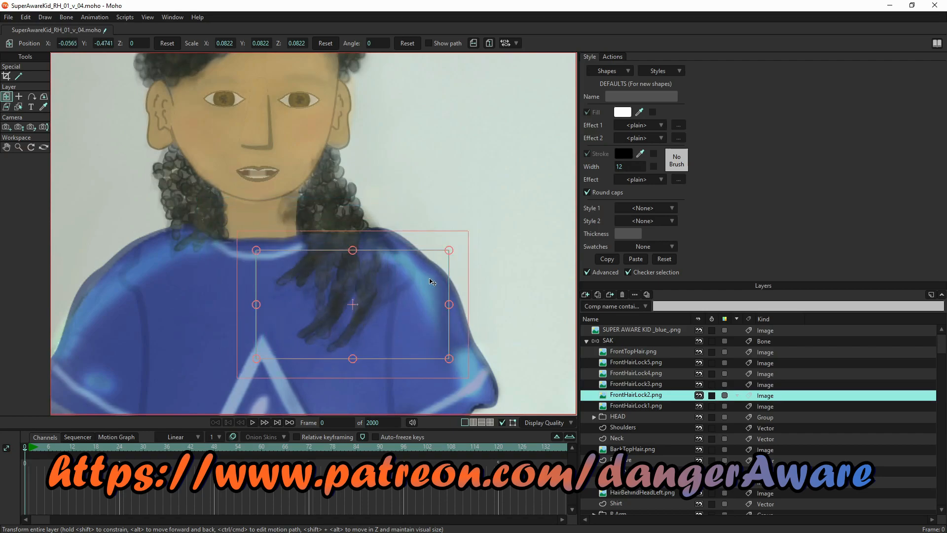
pyautogui.moveTo(453, 252); pyautogui.dragTo(485, 242)
# Step: Separate the overlapping strands by moving FrontHairLock1 toward the outer shoulder and FrontHairLock3 to the opposite side of the chest
pyautogui.moveTo(368, 326); pyautogui.dragTo(479, 345)
pyautogui.click(643, 408)
pyautogui.click(643, 384)
pyautogui.moveTo(401, 288); pyautogui.dragTo(255, 332)
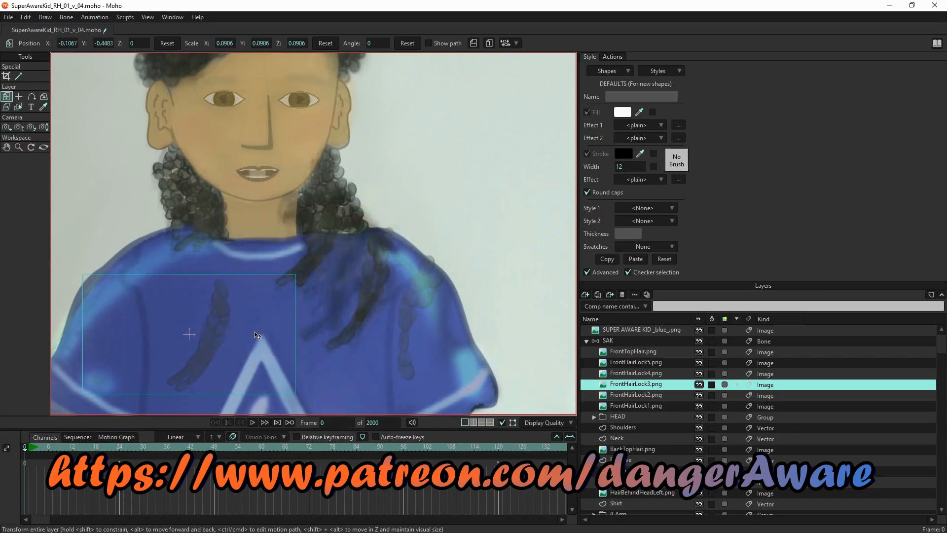
# Step: Move FrontHairLock1 back among the hair strands to match the reference, and select the FrontHairLock2 layer
pyautogui.click(664, 407)
pyautogui.moveTo(456, 341); pyautogui.dragTo(381, 306)
pyautogui.moveTo(476, 355); pyautogui.dragTo(405, 340)
pyautogui.click(643, 396)
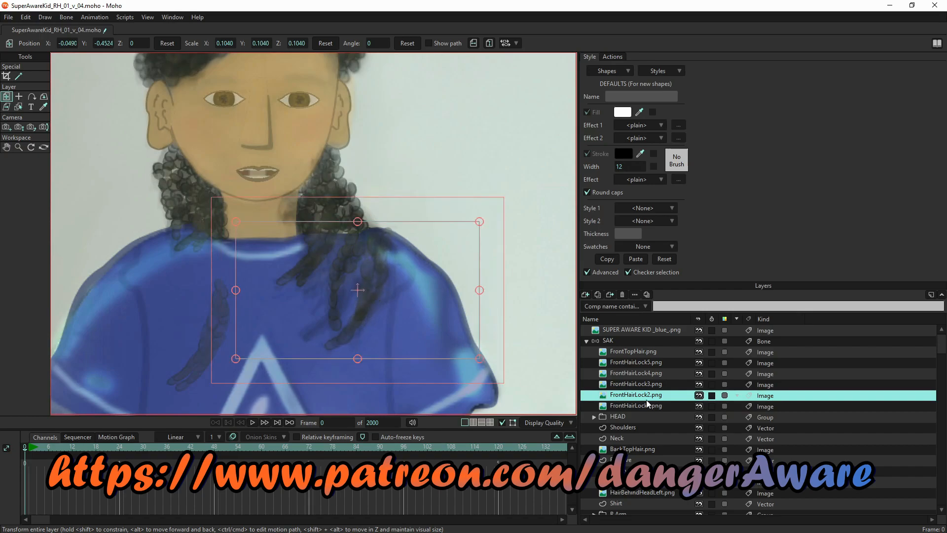
# Step: Move FrontHairLock3 back up among the other strands on the shoulder, and select the FrontHairLock4 layer
pyautogui.click(657, 384)
pyautogui.moveTo(267, 363); pyautogui.dragTo(372, 288)
pyautogui.click(652, 375)
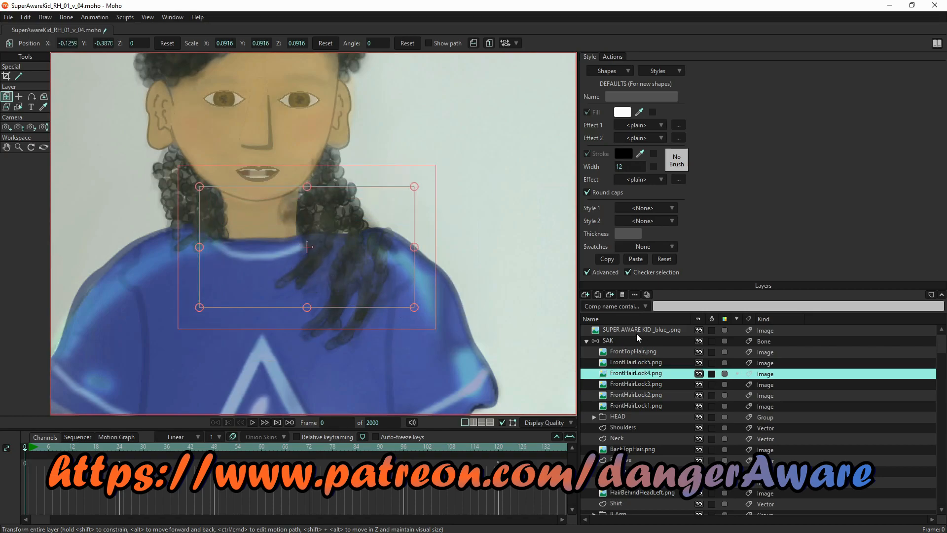
# Step: Duplicate FrontHairLock4, reduce the copy to a scale of about 0.067 and place it at about X -0.10, Y -0.44 among the strands
pyautogui.click(598, 295)
pyautogui.moveTo(380, 271); pyautogui.dragTo(372, 288)
pyautogui.moveTo(446, 348); pyautogui.dragTo(423, 337)
pyautogui.moveTo(386, 312); pyautogui.dragTo(402, 326)
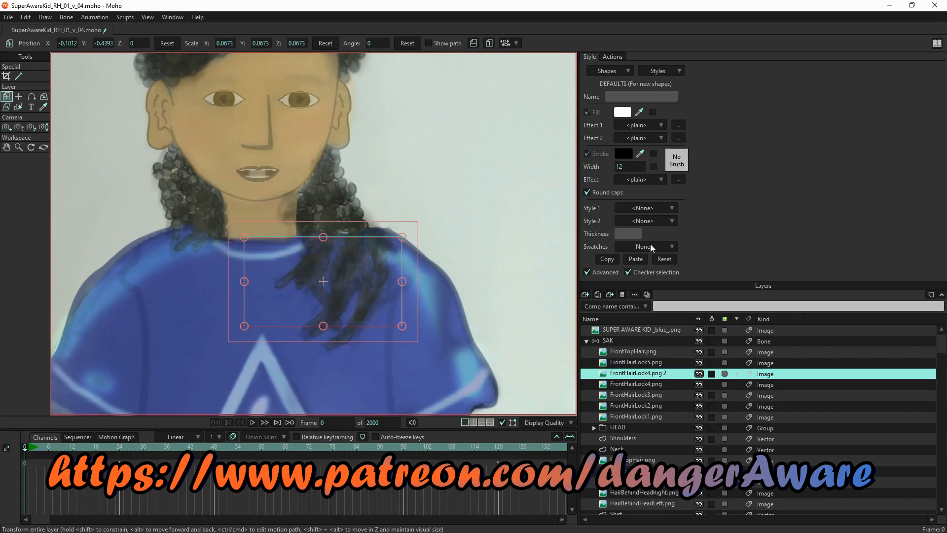
# Step: Hide the SUPER AWARE KID reference image and preview the character in a render of frame 0
pyautogui.click(699, 330)
pyautogui.scroll(-4, 414, 183)
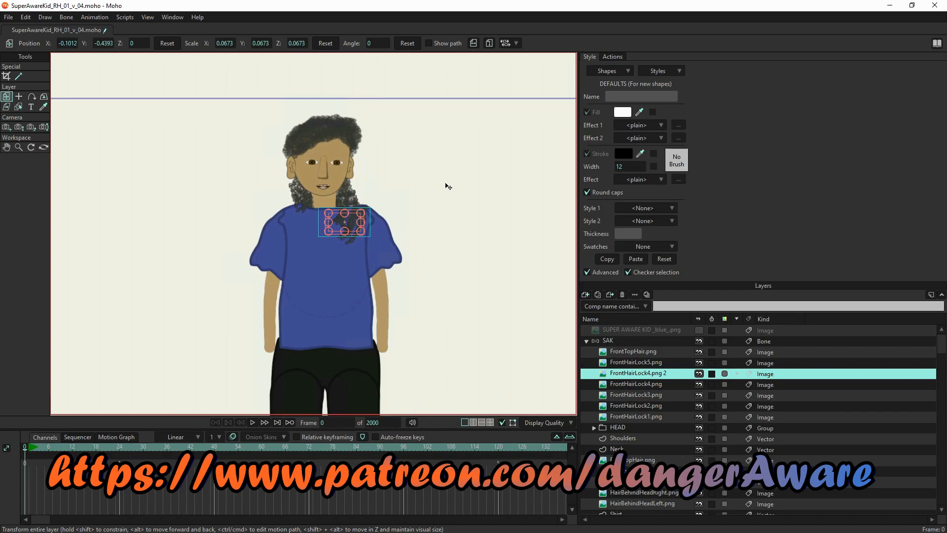
pyautogui.hotkey('ctrl', 'r')
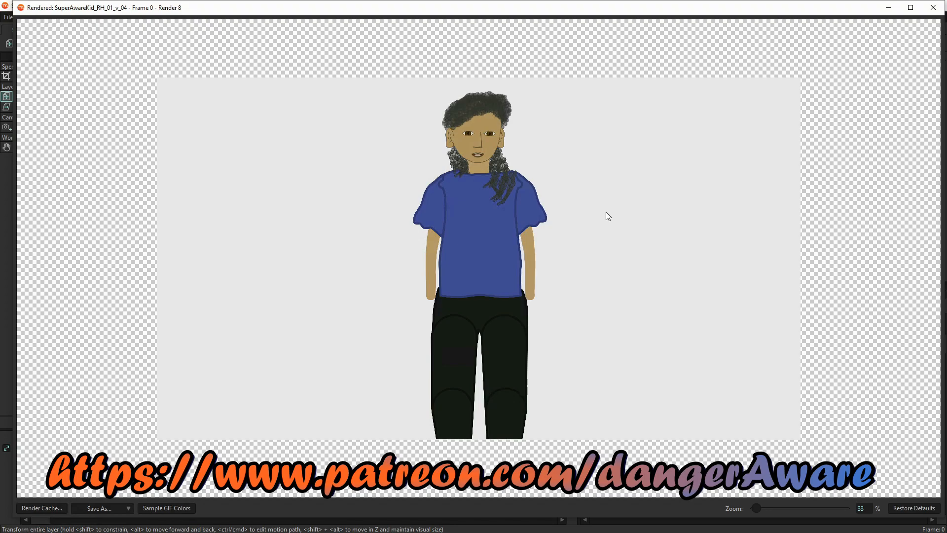
pyautogui.click(933, 7)
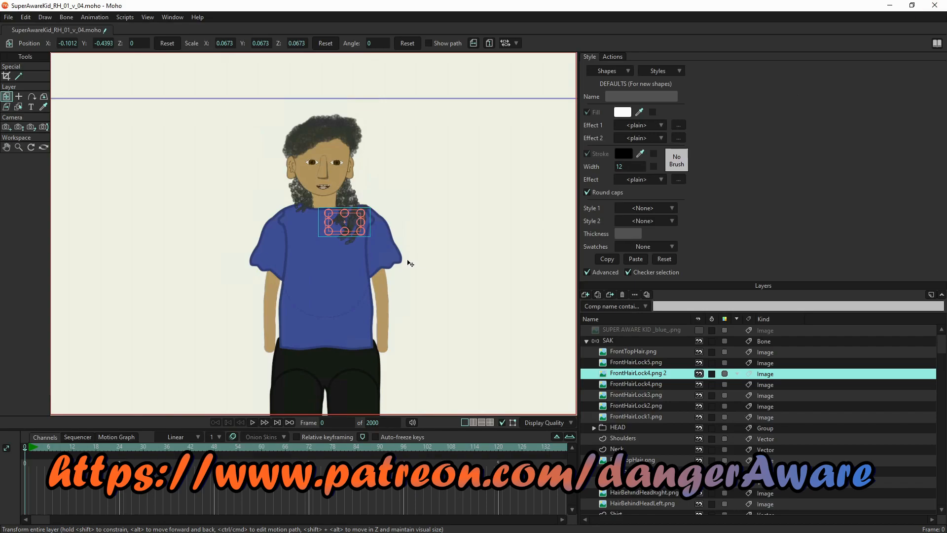
pyautogui.hotkey('ctrl', 'r')
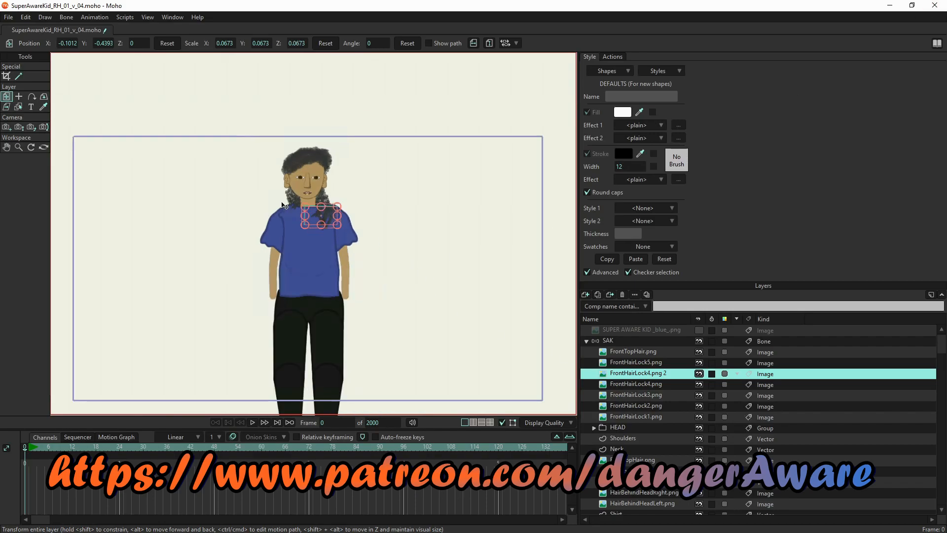
# Step: Apply a blur radius to the whole SAK bone layer and check the effect in a render of frame 0
pyautogui.click(630, 342)
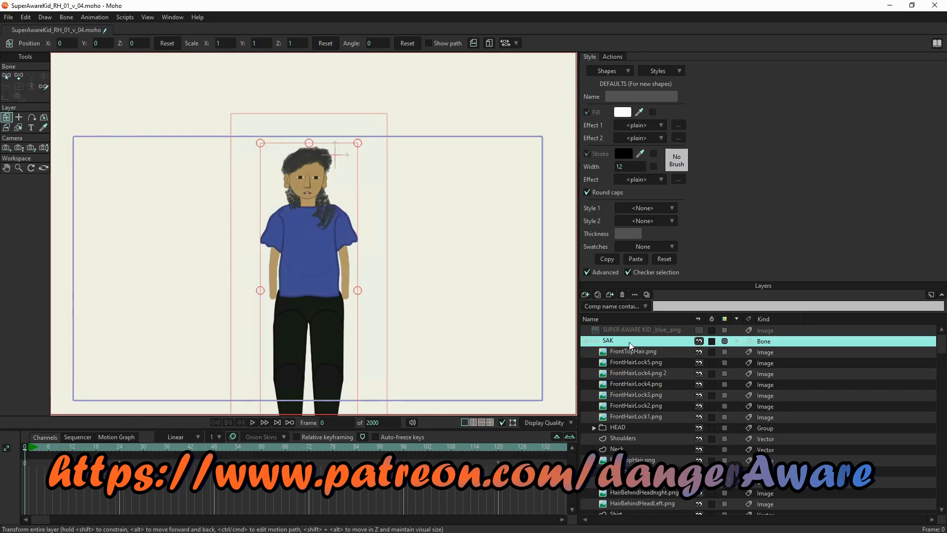
pyautogui.doubleClick(629, 342)
pyautogui.click(653, 128)
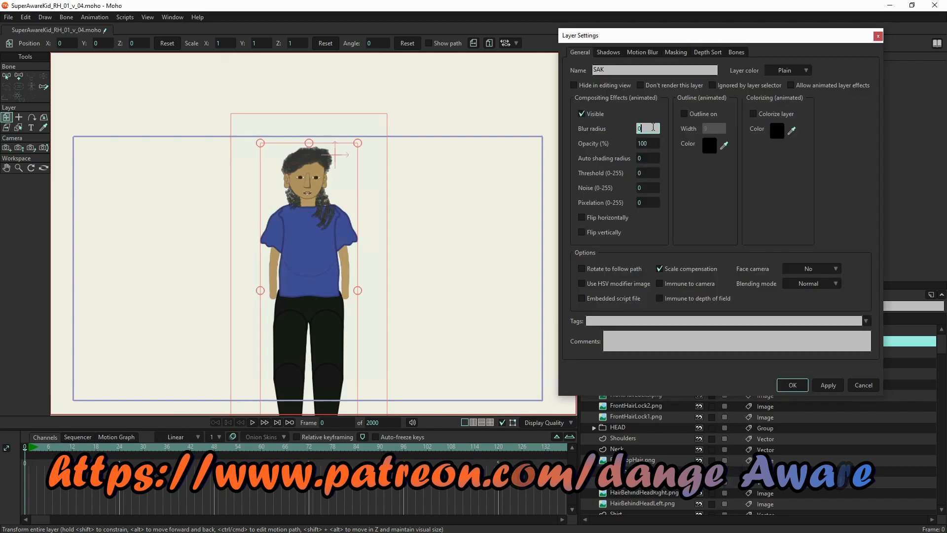
pyautogui.press('Return')
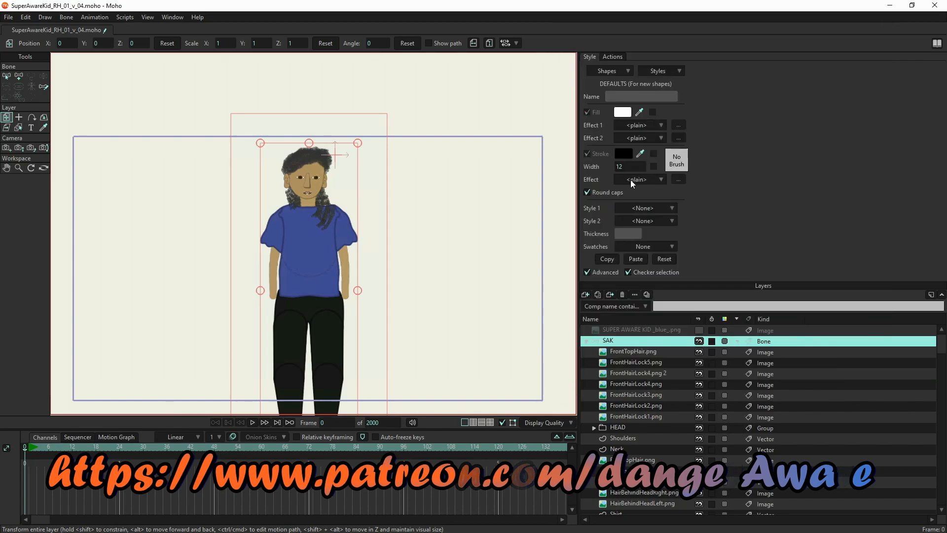
pyautogui.hotkey('ctrl', 'r')
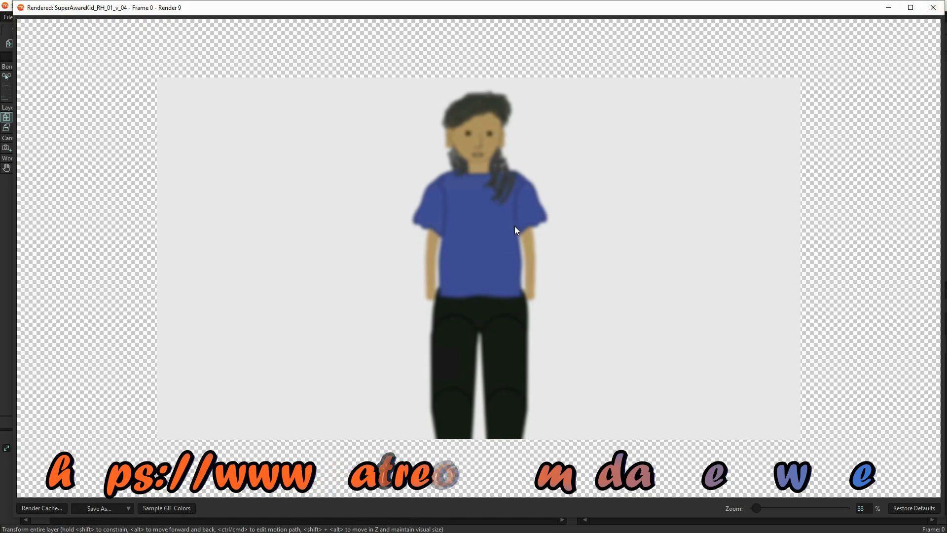
pyautogui.click(933, 7)
# Step: Duplicate FrontHairLock3, rotate the copy about 60°, scale it to about 0.06 and place it at about X -0.04, Y -0.36 on the shoulder
pyautogui.scroll(5, 329, 215)
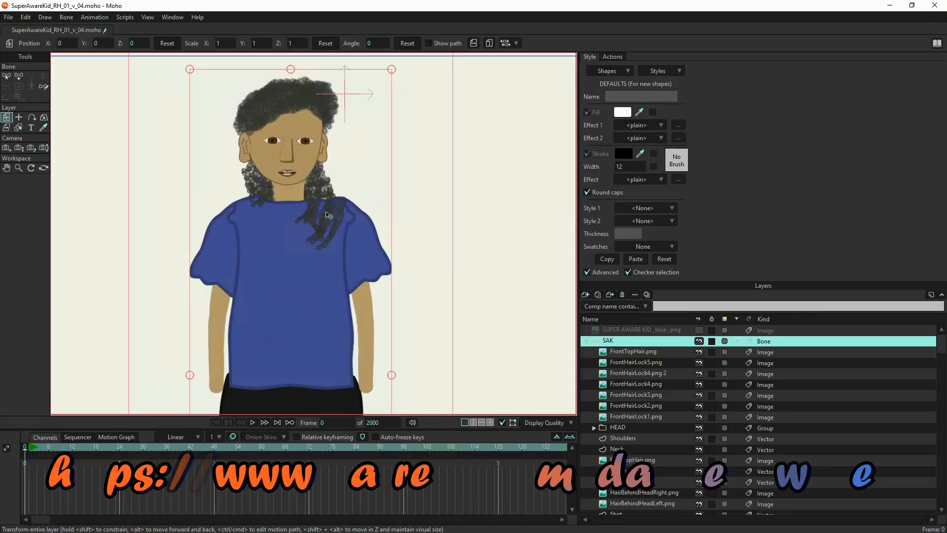
pyautogui.click(648, 383)
pyautogui.click(647, 394)
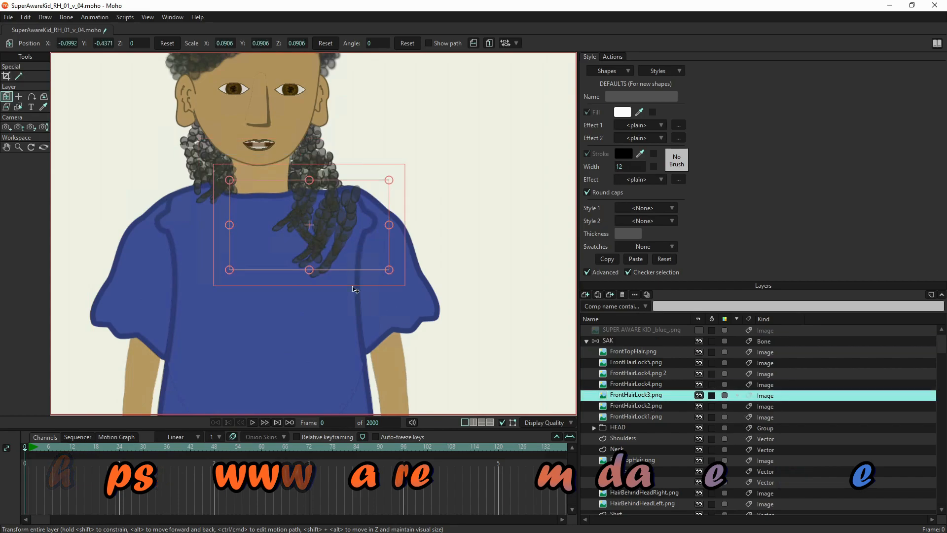
pyautogui.hotkey('ctrl', 'd')
pyautogui.moveTo(285, 275); pyautogui.dragTo(344, 272)
pyautogui.moveTo(310, 318); pyautogui.dragTo(344, 200)
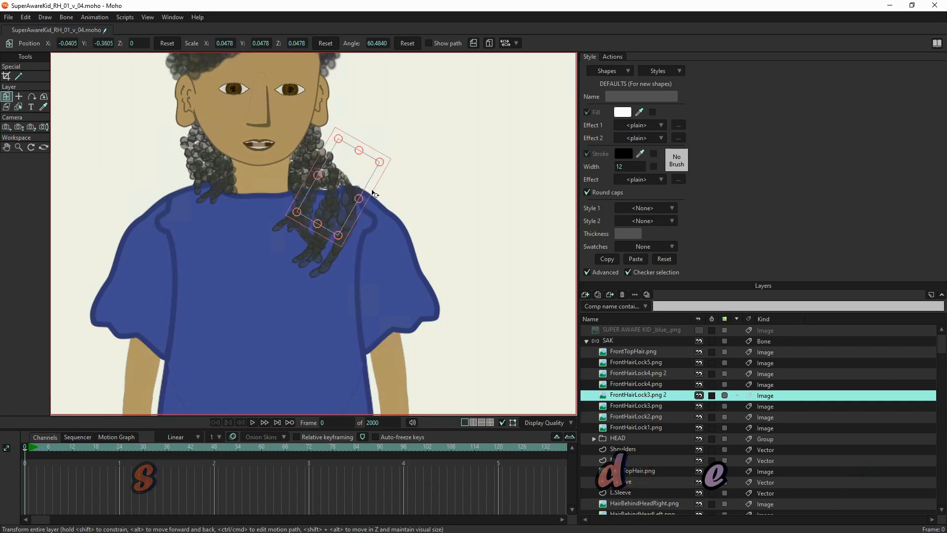
pyautogui.moveTo(383, 164)
pyautogui.mouseDown()
pyautogui.moveTo(393, 162)
pyautogui.moveTo(375, 177)
pyautogui.mouseUp()
pyautogui.moveTo(324, 208); pyautogui.dragTo(326, 208)
# Step: Render frame 0 to check the added hair lock, and close the preview
pyautogui.scroll(-3, 429, 216)
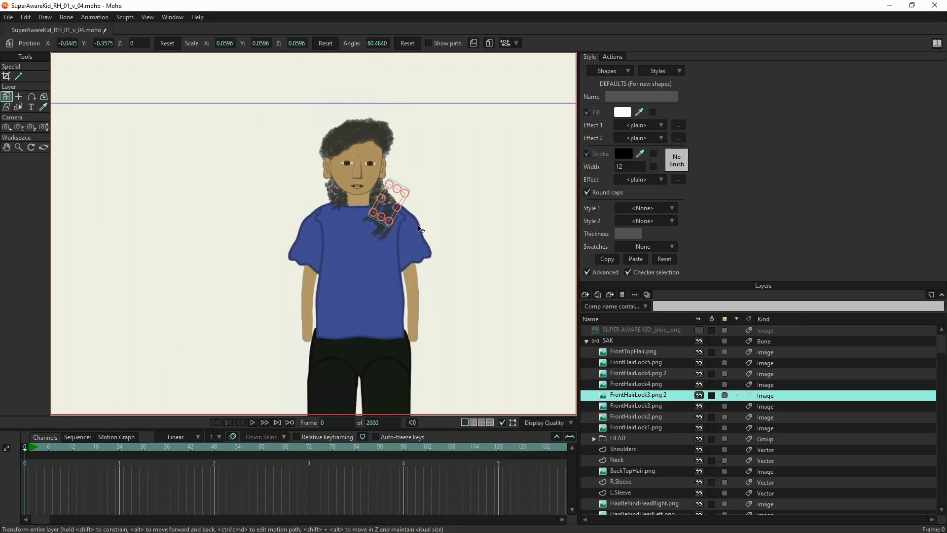
pyautogui.scroll(1, 445, 223)
pyautogui.hotkey('ctrl', 'r')
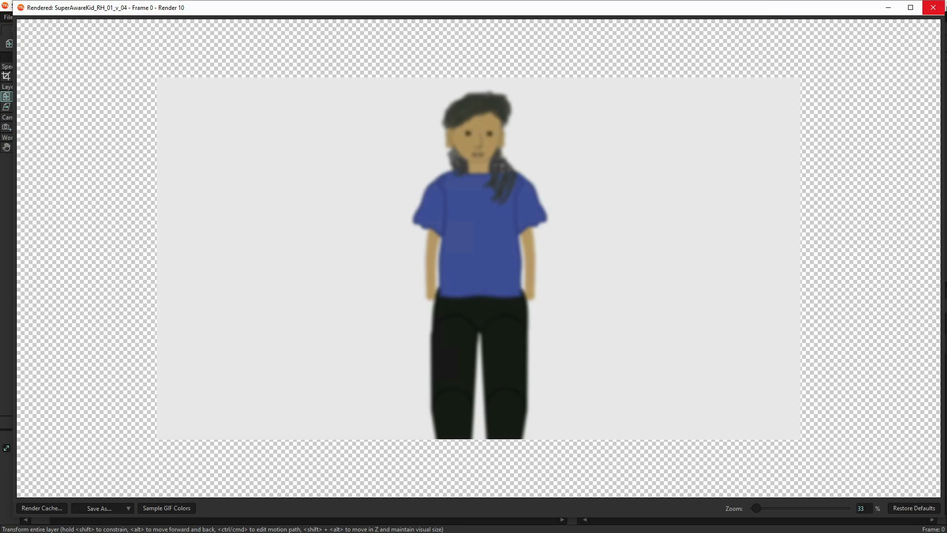
pyautogui.click(933, 8)
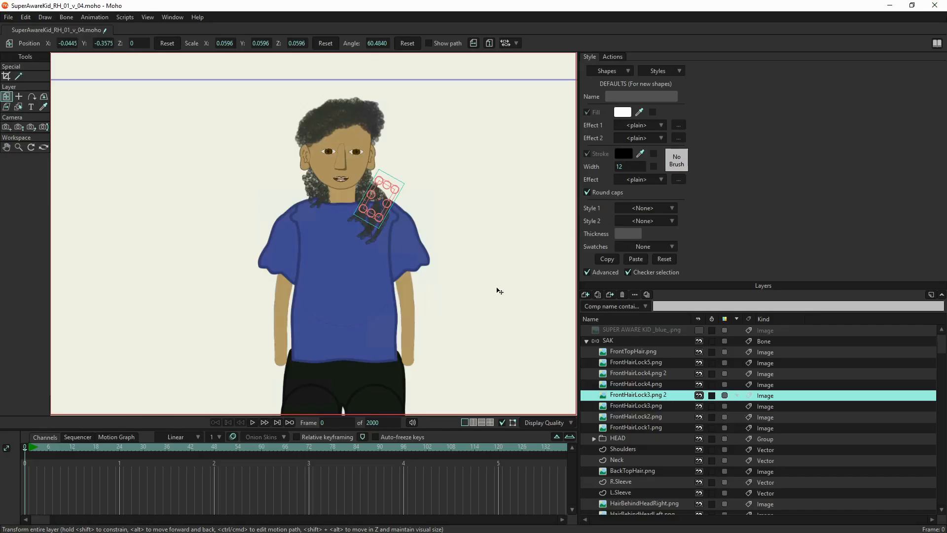
# Step: Show the SUPER AWARE KID reference image again and load the Hair1 style for drawing
pyautogui.click(699, 331)
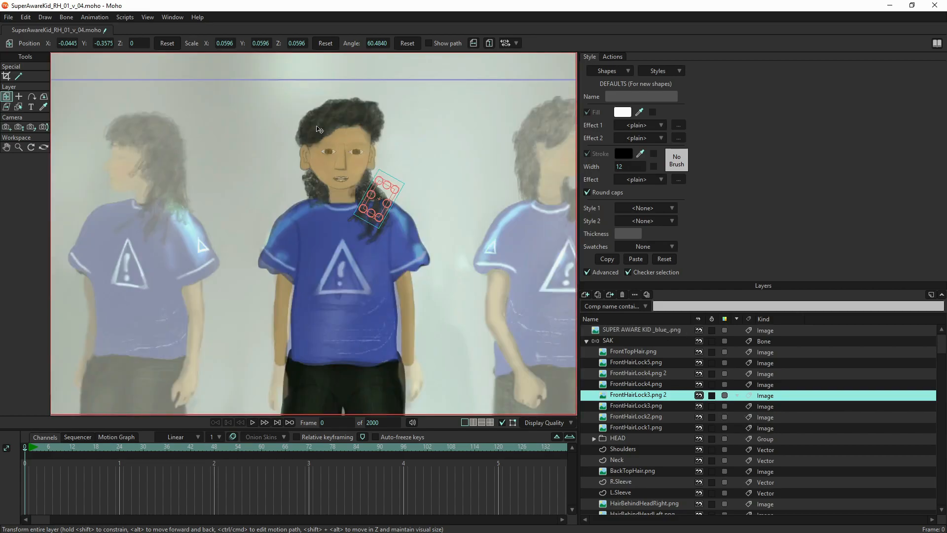
pyautogui.scroll(5, 346, 147)
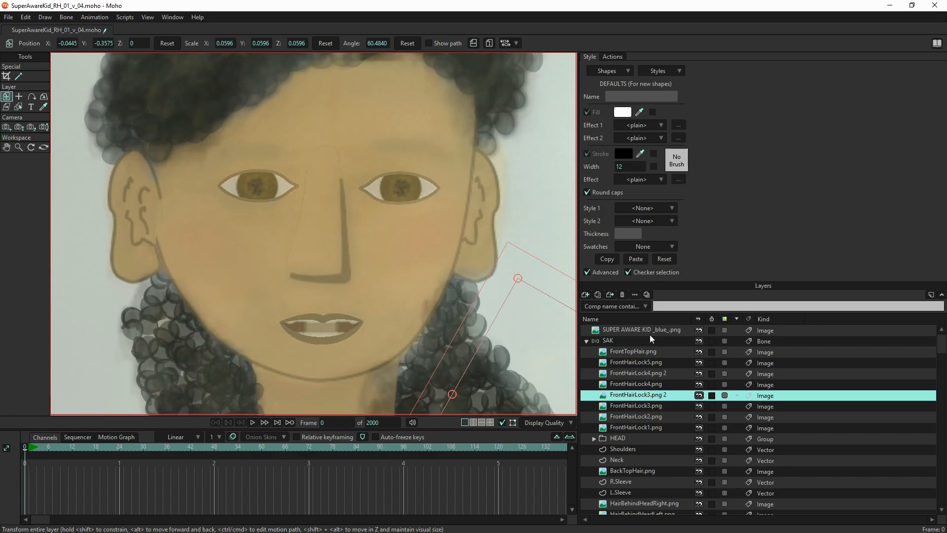
pyautogui.click(659, 73)
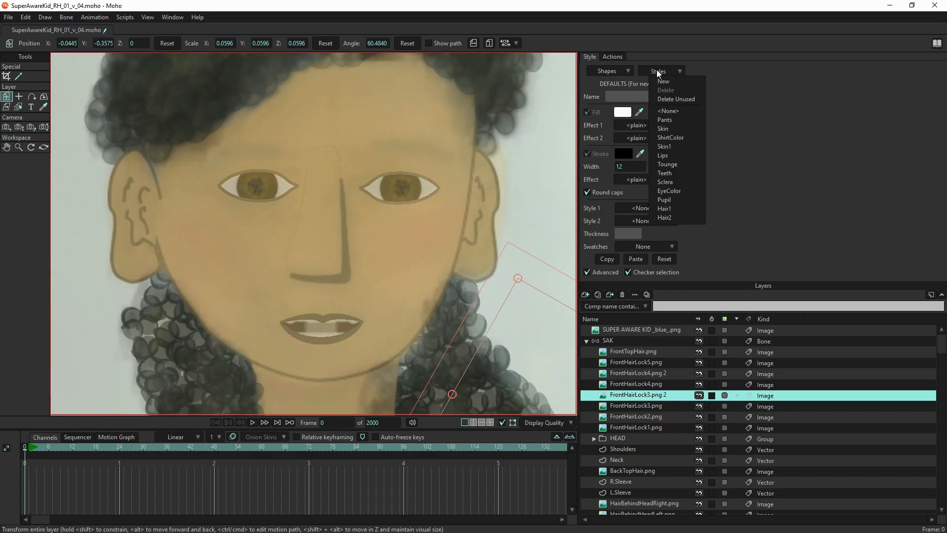
pyautogui.click(670, 209)
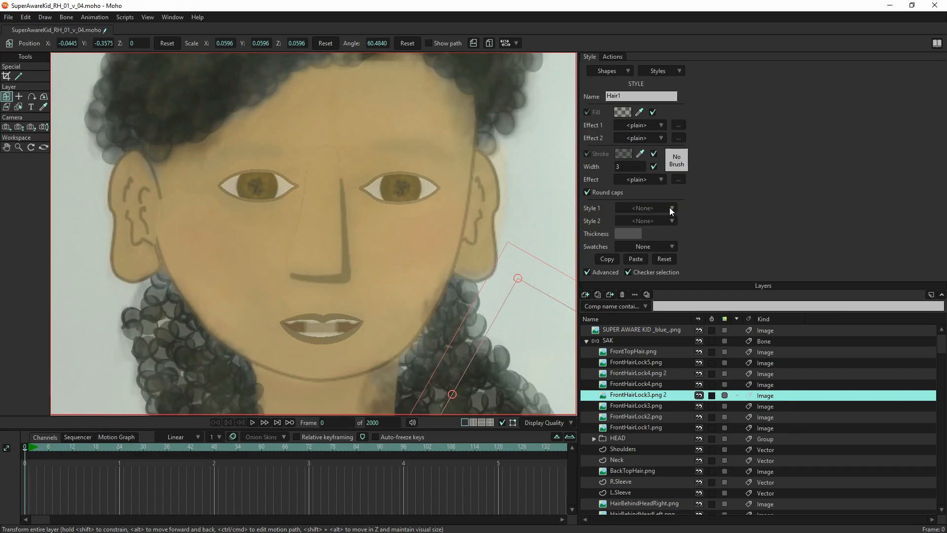
pyautogui.click(19, 107)
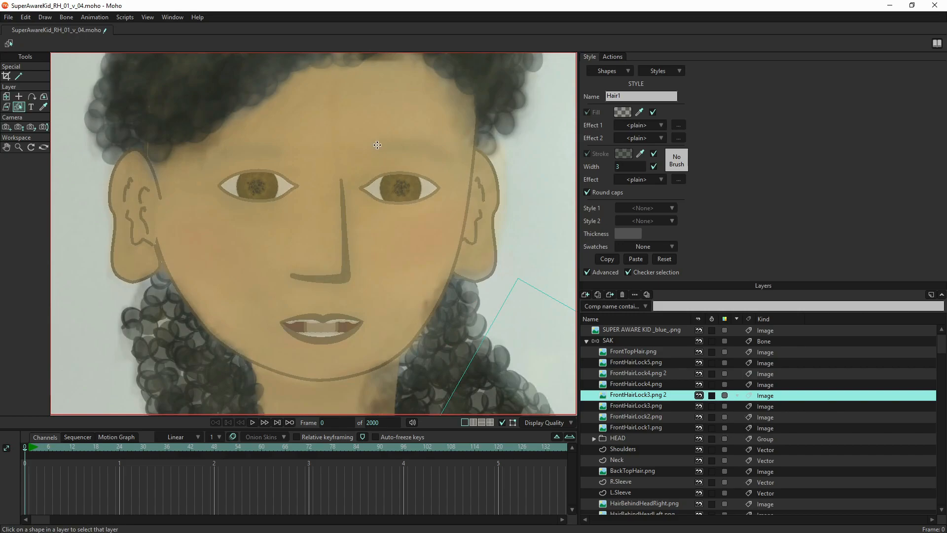
pyautogui.scroll(2, 424, 153)
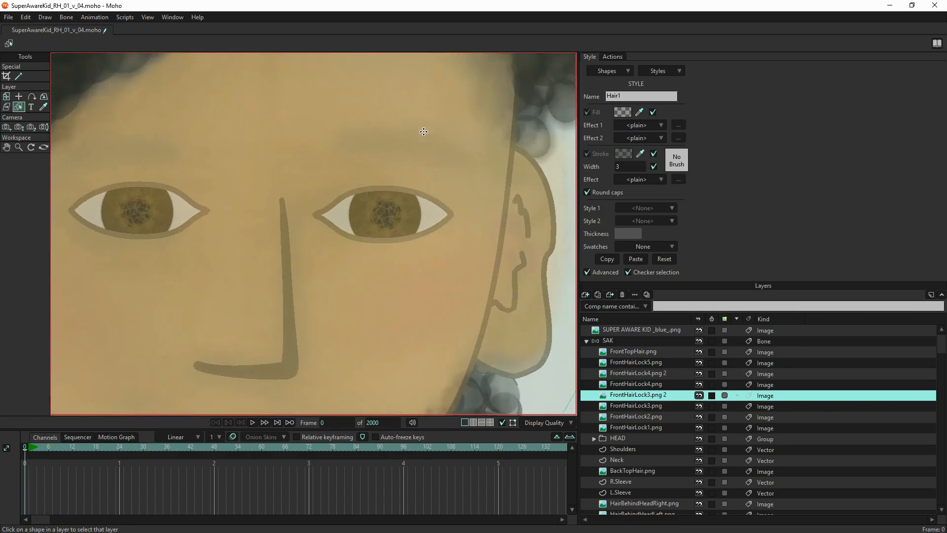
pyautogui.click(366, 143)
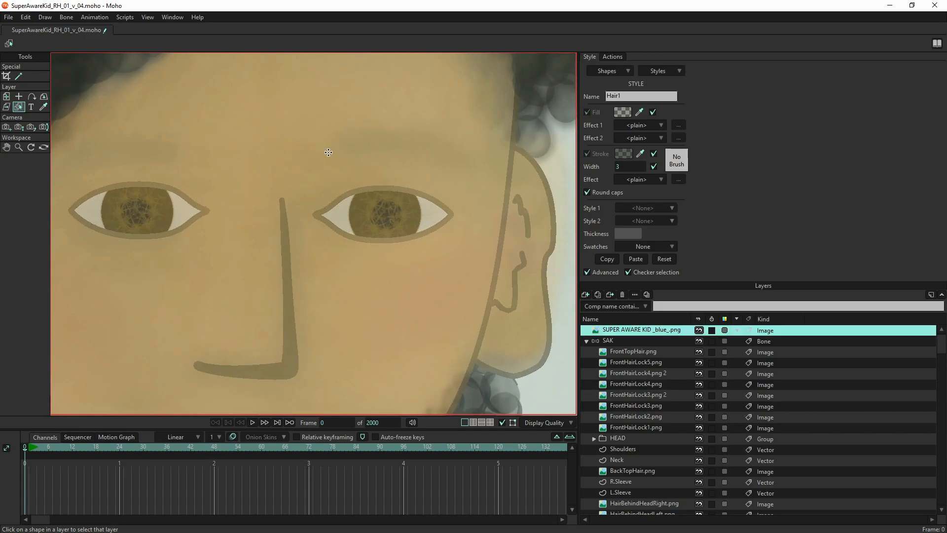
pyautogui.click(625, 363)
pyautogui.click(622, 351)
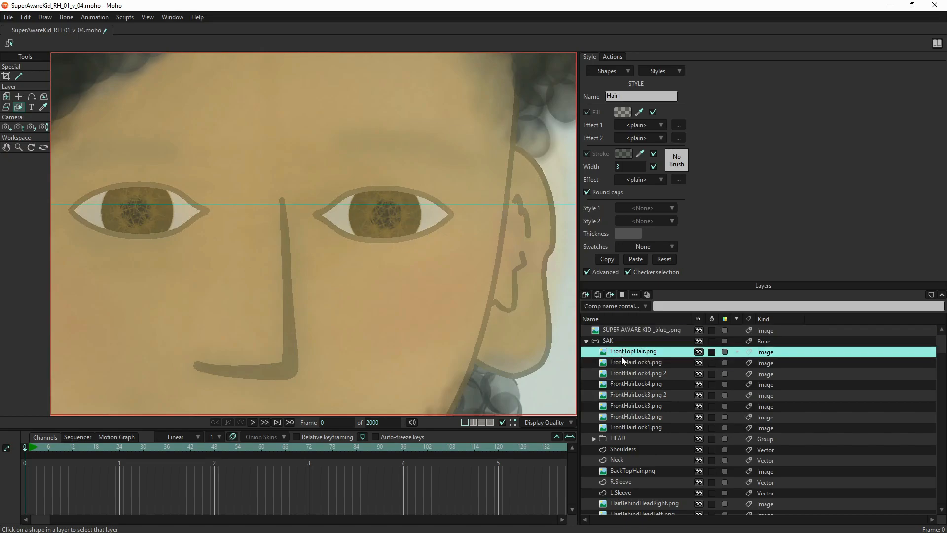
# Step: Add a new vector layer above Nose inside the HEAD group and name it L.Brow
pyautogui.click(594, 438)
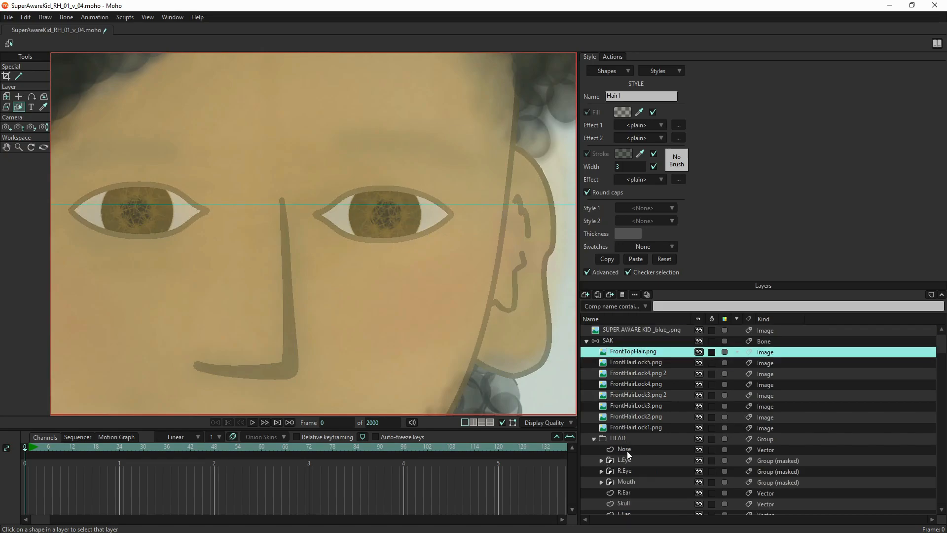
pyautogui.scroll(-2, 631, 453)
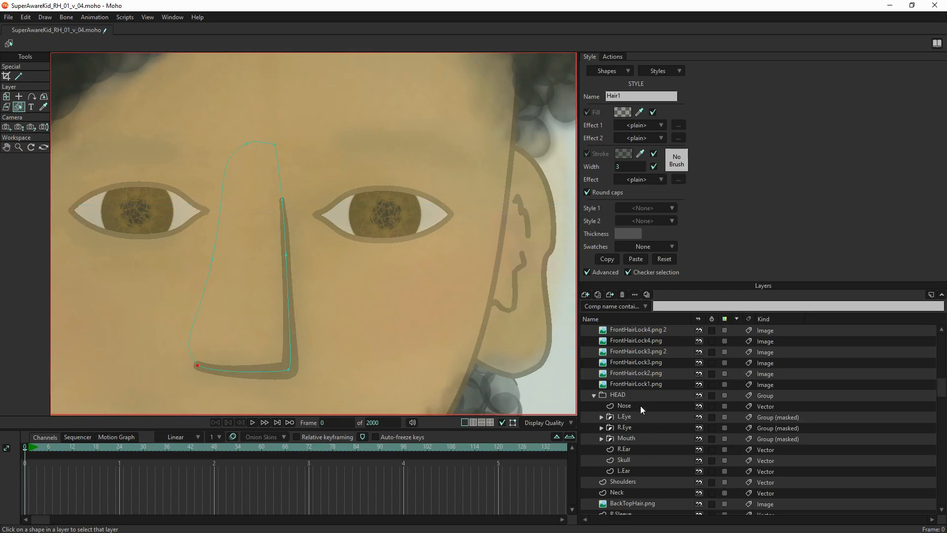
pyautogui.click(640, 406)
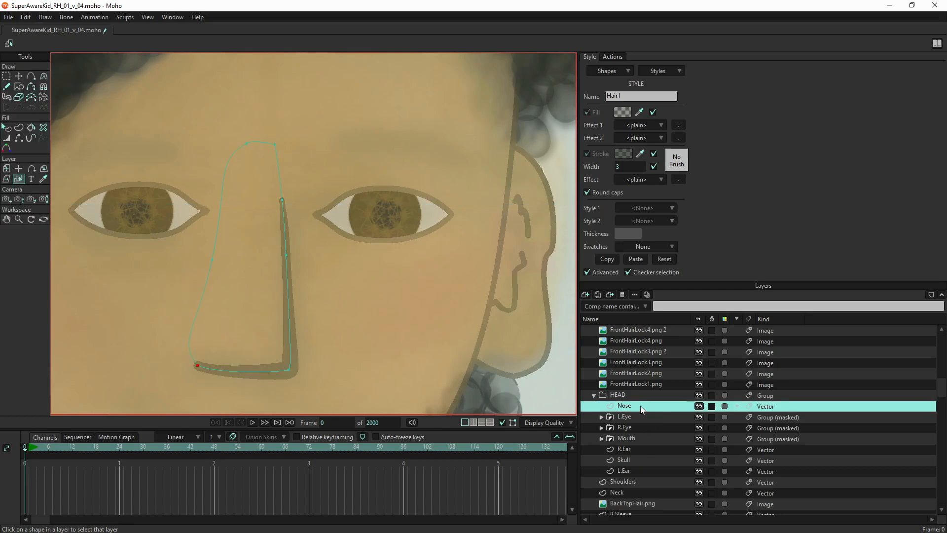
pyautogui.click(586, 294)
pyautogui.click(595, 304)
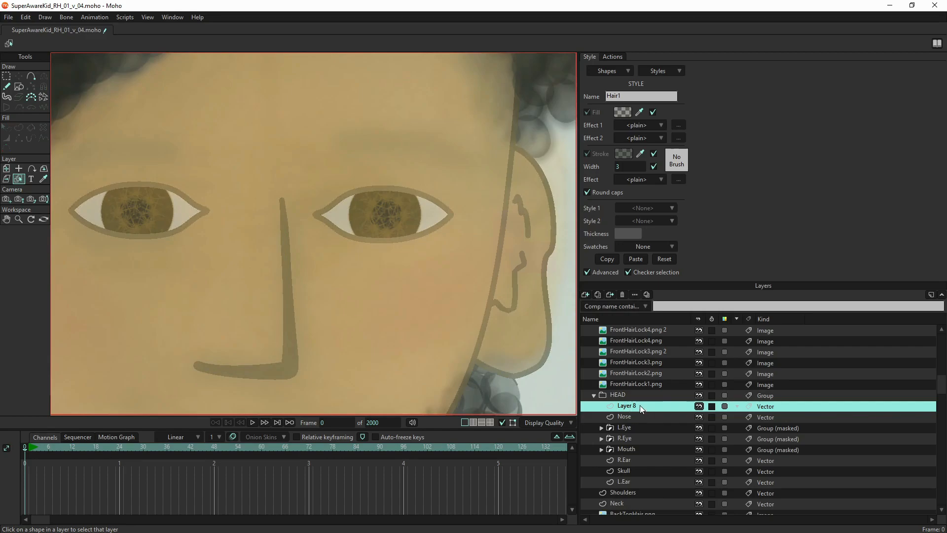
pyautogui.doubleClick(640, 405)
pyautogui.write('L.')
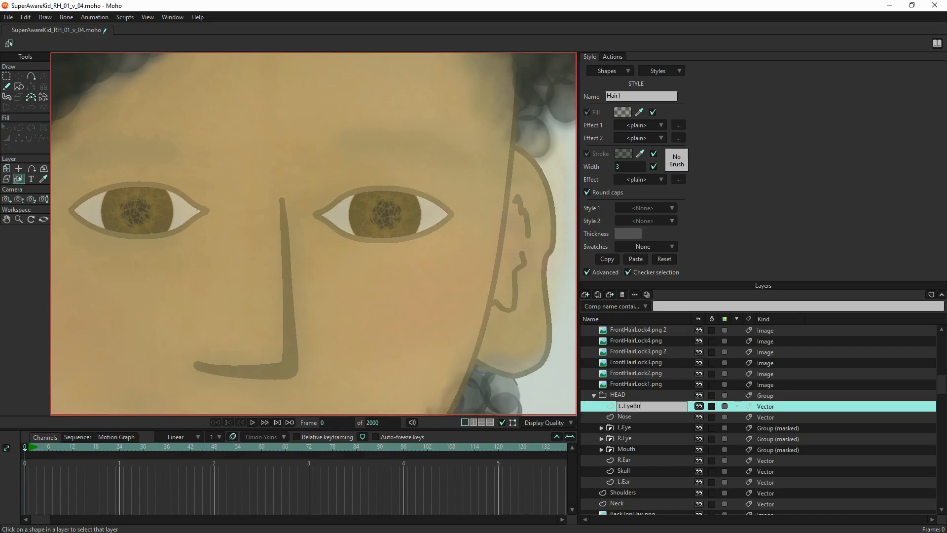
pyautogui.write('Brow')
pyautogui.press('Return')
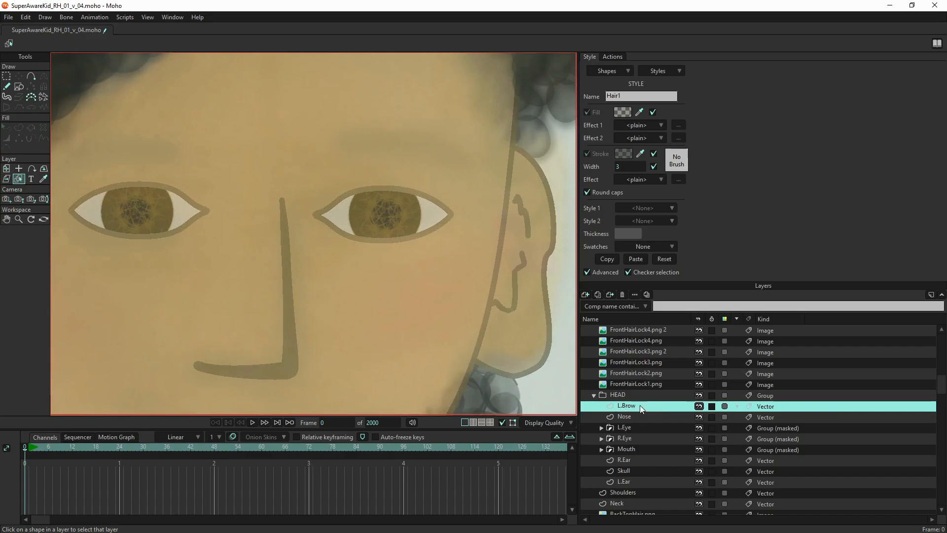
# Step: Draw a long, flat Hair1-styled oval over the reference eyebrow above the character's left eye
pyautogui.click(19, 87)
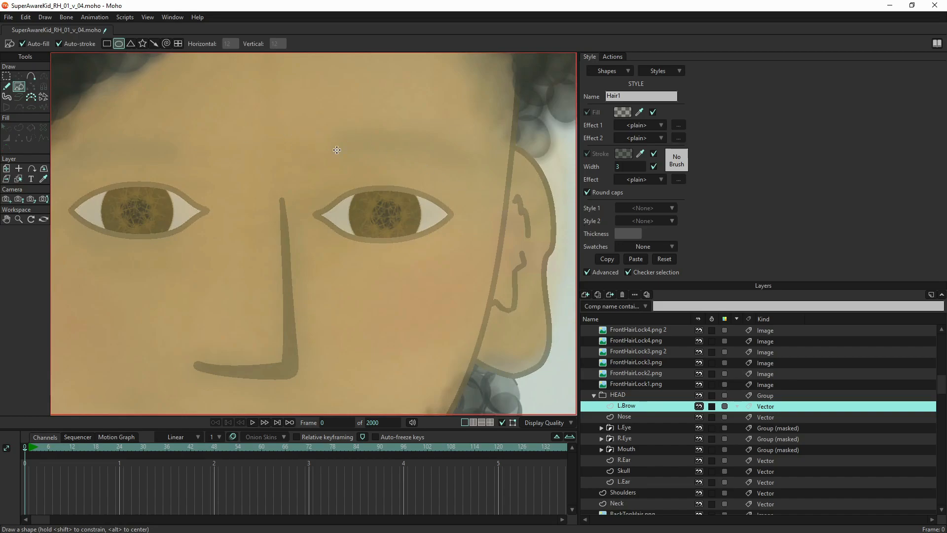
pyautogui.moveTo(308, 136); pyautogui.dragTo(456, 151)
pyautogui.scroll(-3, 442, 157)
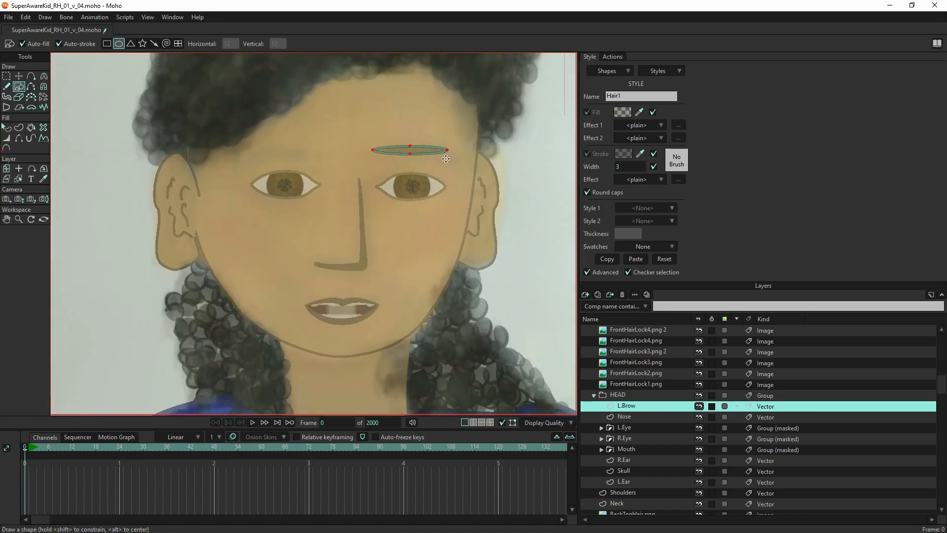
# Step: Arch the L.Brow oval by lowering its outer end and adjust the curvature at its inner end
pyautogui.press('t')
pyautogui.click(447, 151)
pyautogui.moveTo(447, 151); pyautogui.dragTo(447, 159)
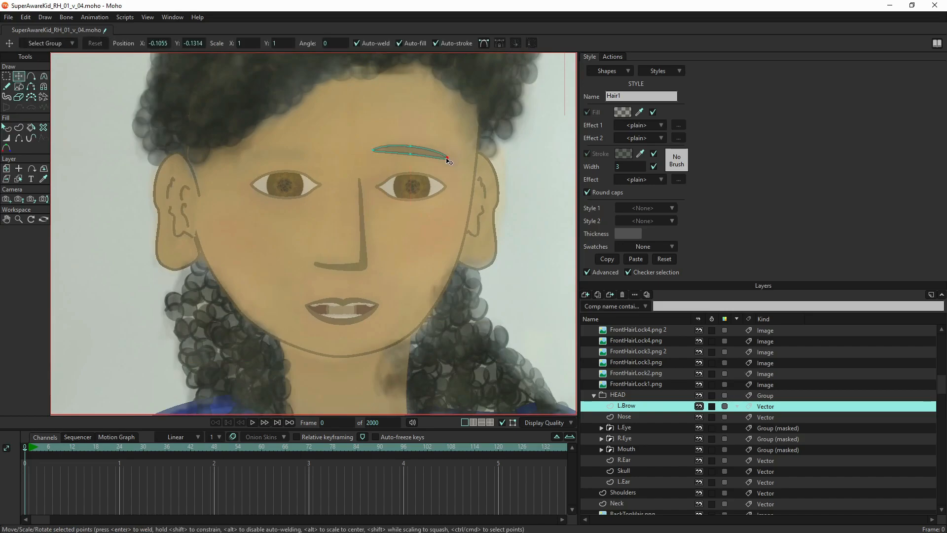
pyautogui.click(374, 150)
pyautogui.press('c')
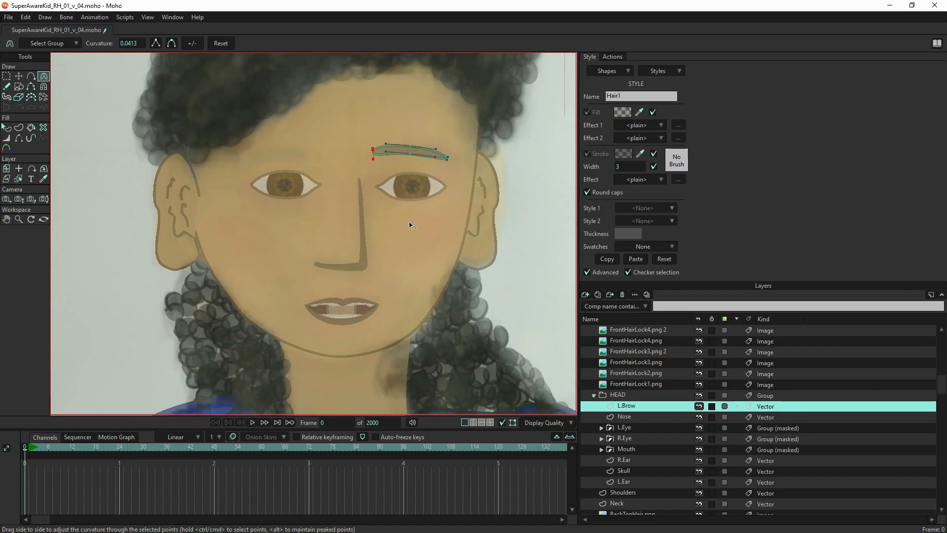
# Step: Preview the brow in a render of frame 0, and extend its outer tip slightly farther outward and down
pyautogui.hotkey('ctrl', 'r')
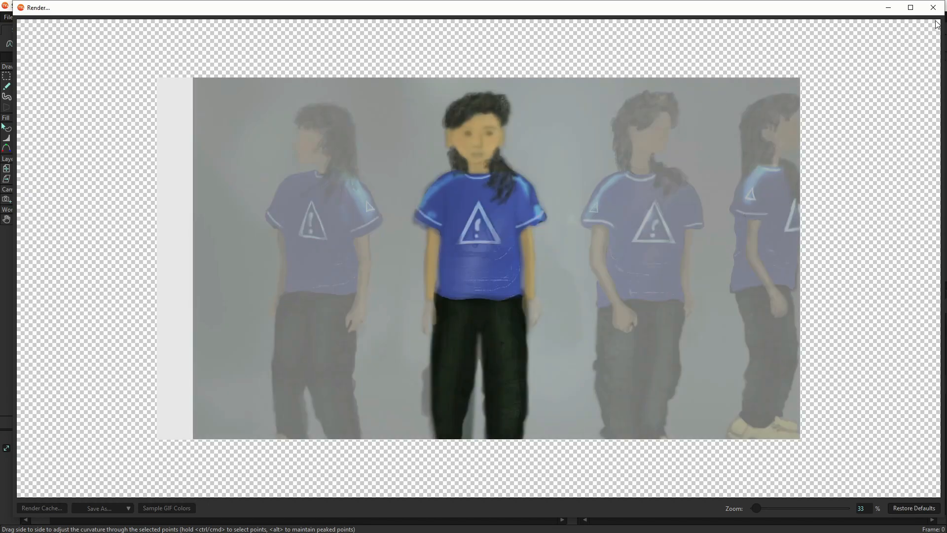
pyautogui.press('Escape')
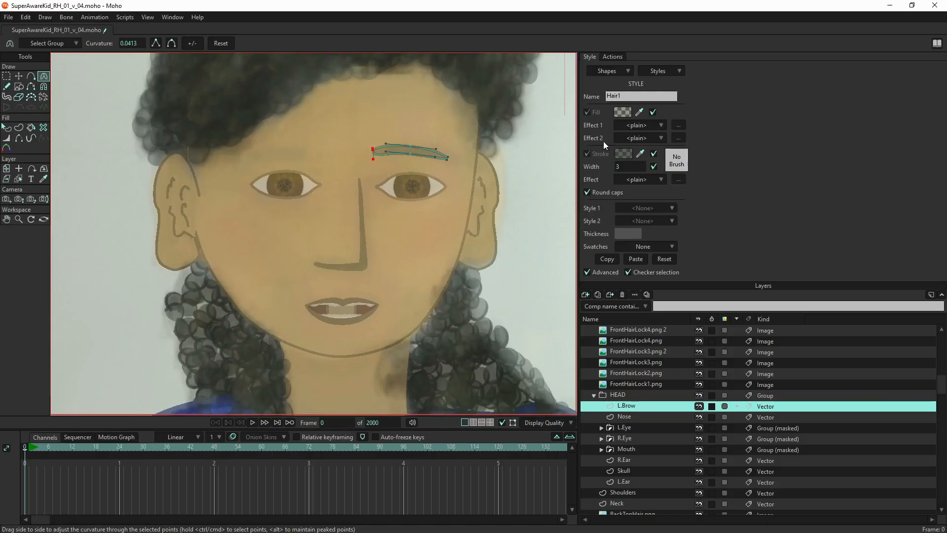
pyautogui.scroll(8, 427, 171)
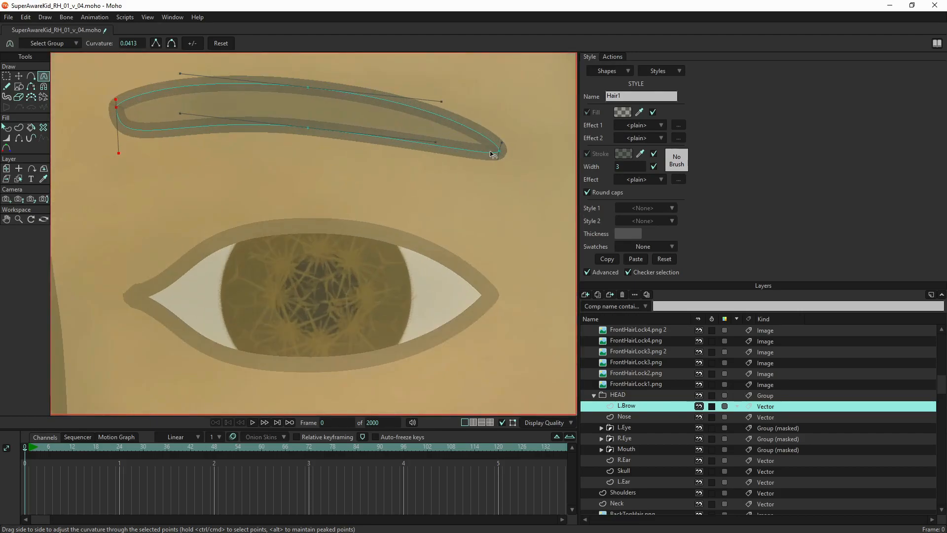
pyautogui.press('t')
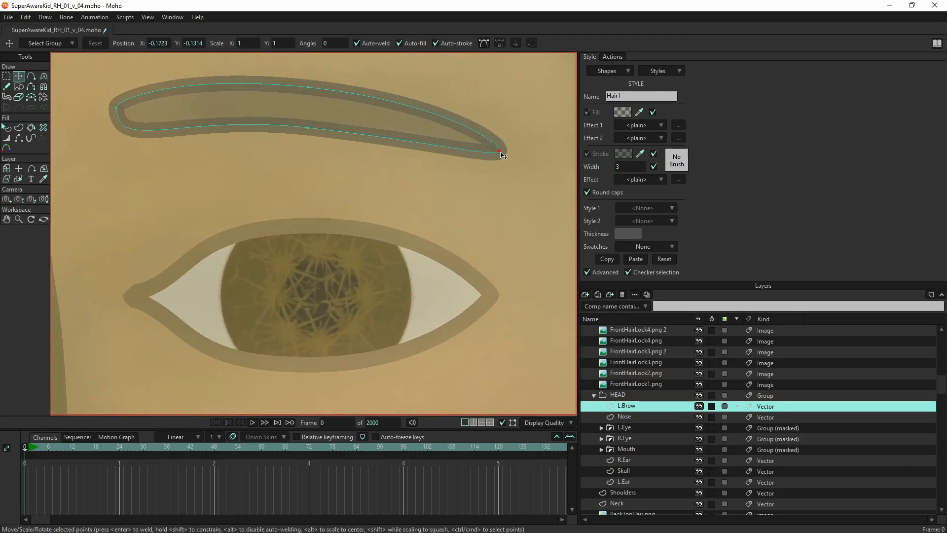
pyautogui.moveTo(501, 152); pyautogui.dragTo(521, 158)
pyautogui.scroll(-3, 461, 155)
pyautogui.scroll(-3, 454, 161)
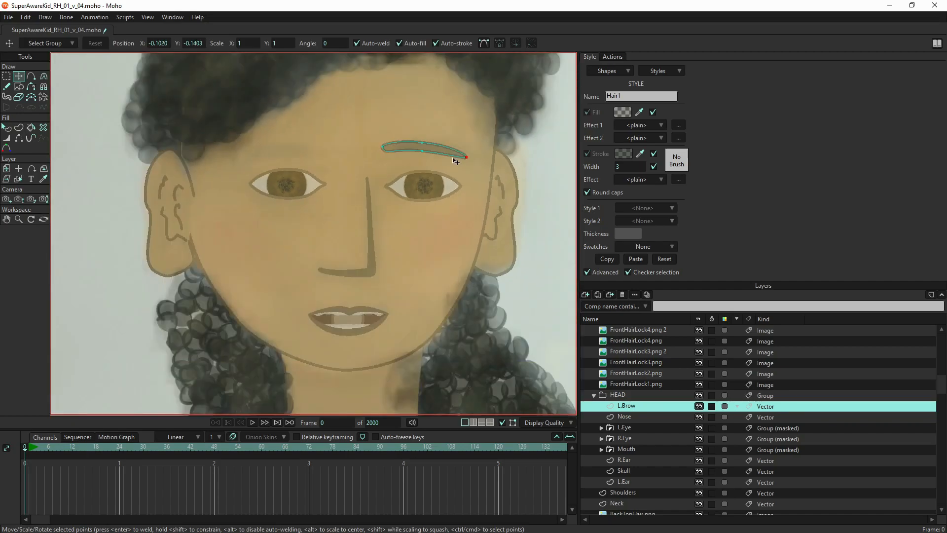
# Step: Draw a small Hair1 circle above the brow's inner end and vary the line width at its points
pyautogui.scroll(3, 459, 132)
pyautogui.hotkey('ctrl', 'a')
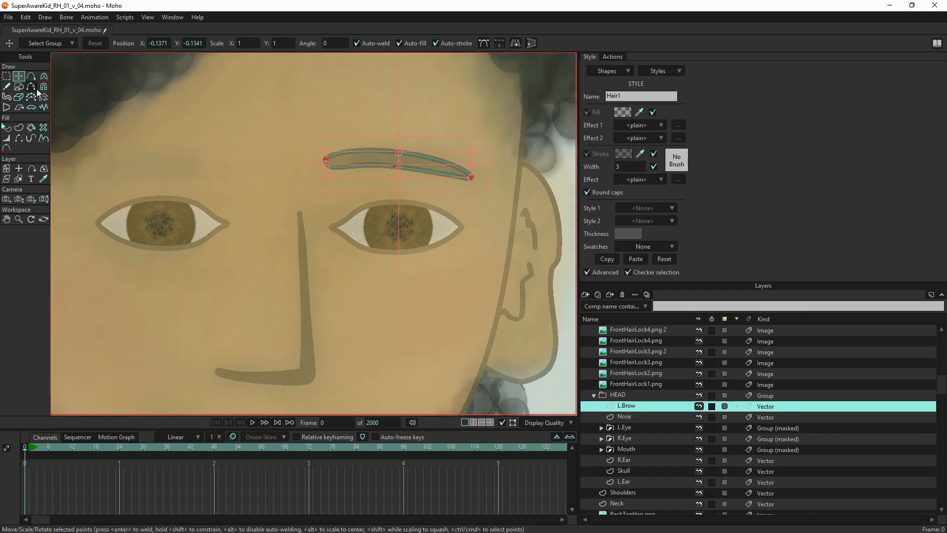
pyautogui.click(19, 87)
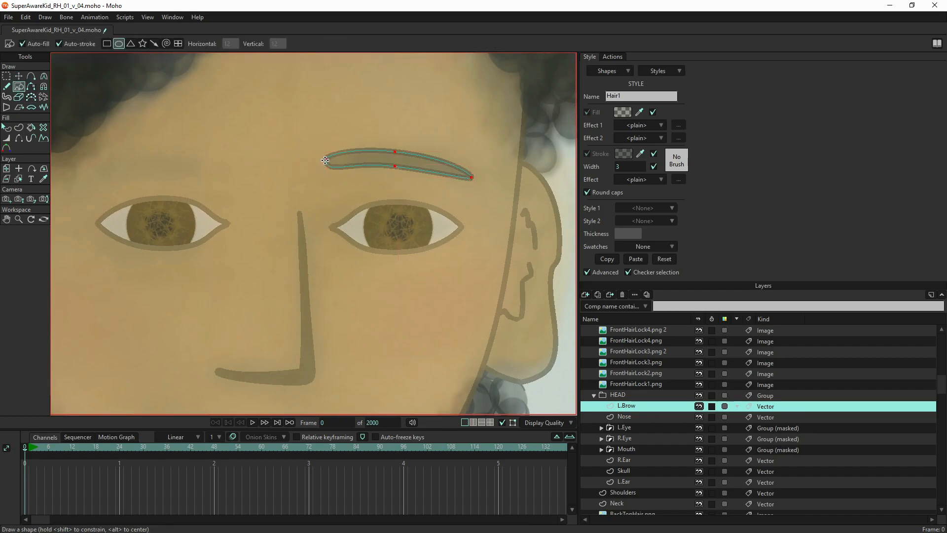
pyautogui.moveTo(324, 115); pyautogui.dragTo(338, 127)
pyautogui.press('t')
pyautogui.click(326, 121)
pyautogui.press('w')
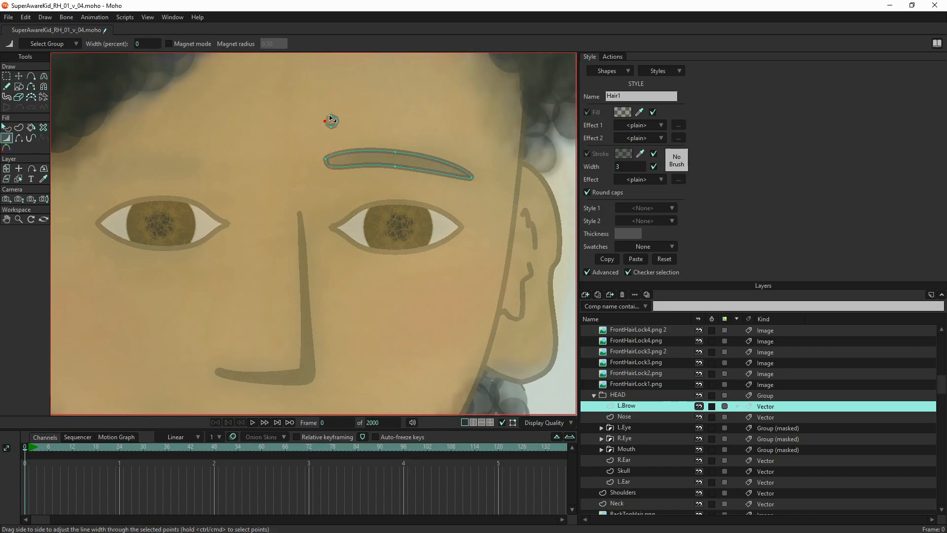
pyautogui.moveTo(330, 117); pyautogui.dragTo(319, 117)
pyautogui.click(330, 128)
pyautogui.scroll(5, 325, 121)
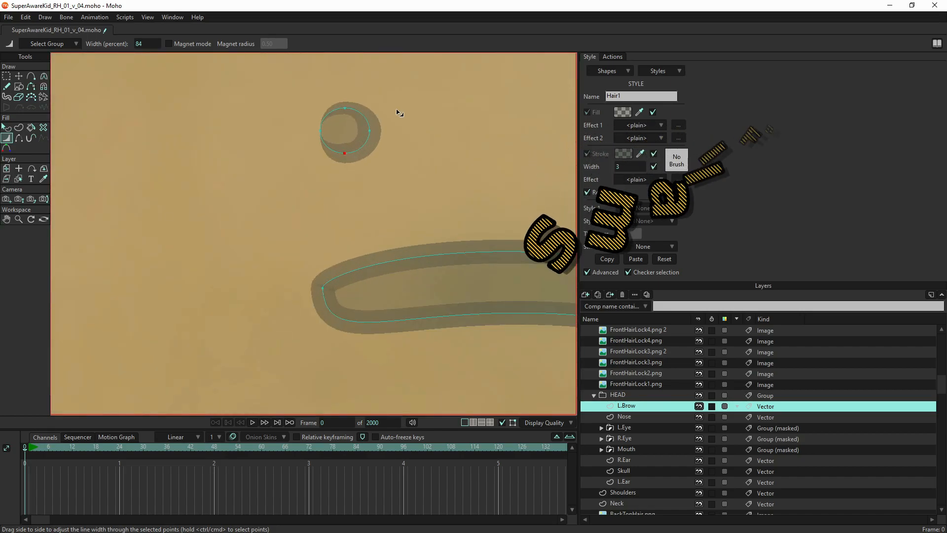
pyautogui.click(345, 110)
pyautogui.moveTo(345, 115); pyautogui.dragTo(376, 133)
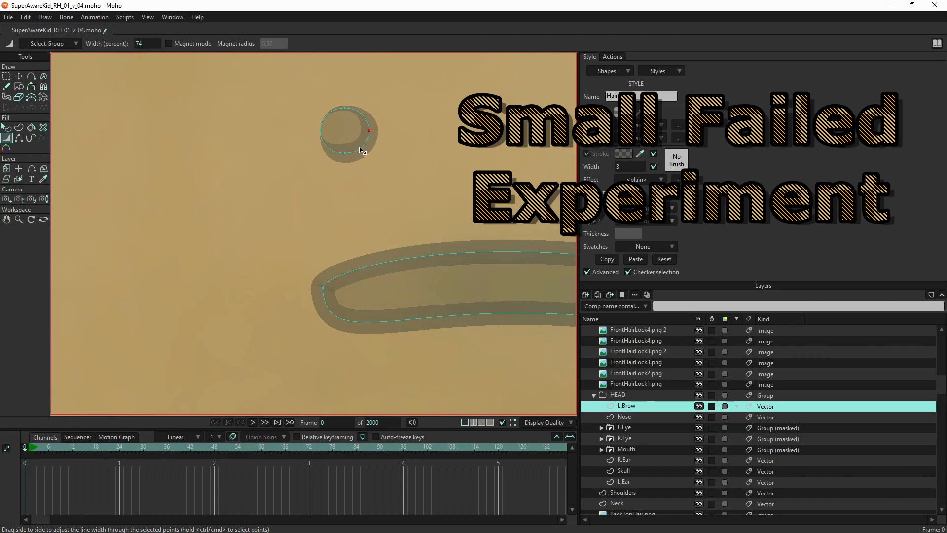
pyautogui.scroll(-3, 348, 134)
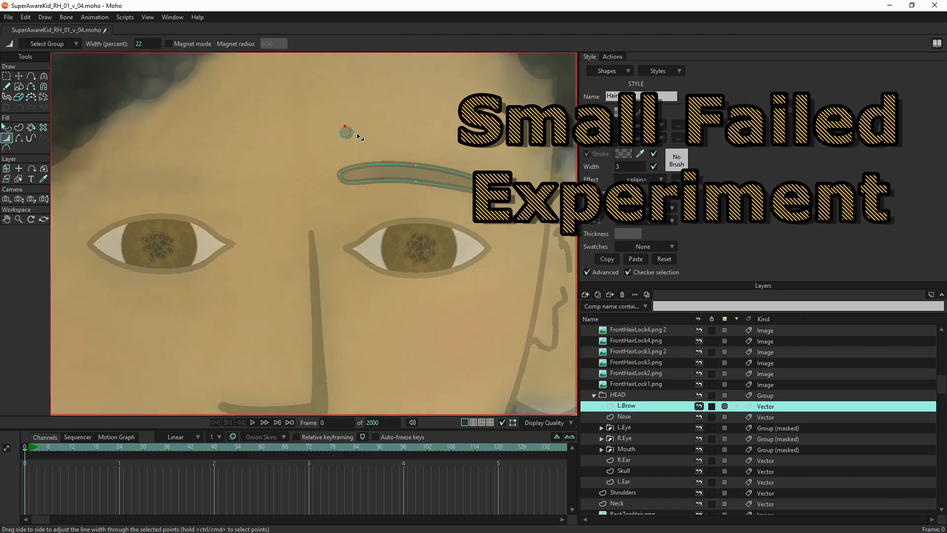
# Step: Fill the whole L.Brow shape with overlapping copies of the small circle, from the inner end to the outer tip
pyautogui.press('t')
pyautogui.moveTo(349, 136); pyautogui.dragTo(388, 242)
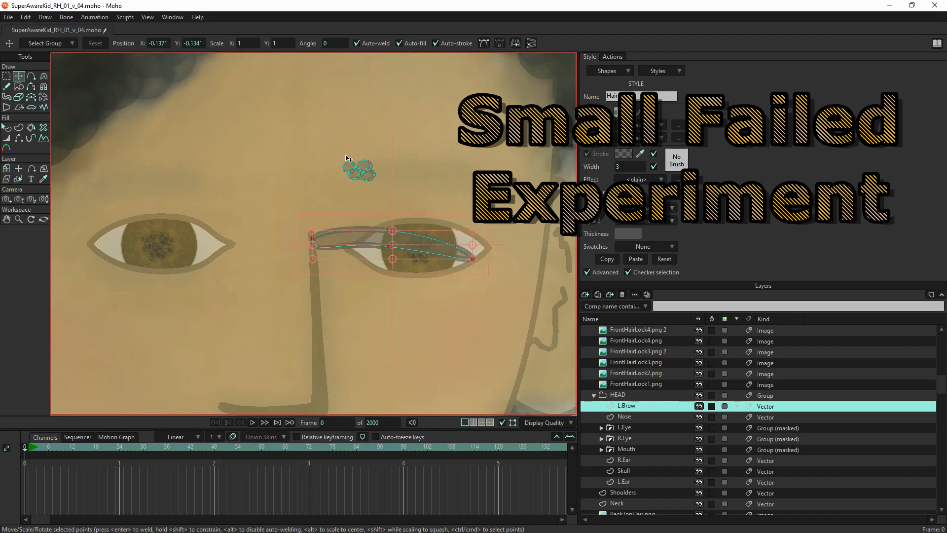
pyautogui.press('g')
pyautogui.moveTo(385, 149); pyautogui.dragTo(460, 188)
pyautogui.press('t')
pyautogui.hotkey('ctrl', 'c')
pyautogui.hotkey('ctrl', 'v')
pyautogui.hotkey('ctrl', 'c')
pyautogui.hotkey('ctrl', 'v')
pyautogui.hotkey('ctrl', 'v')
pyautogui.moveTo(415, 243); pyautogui.dragTo(438, 176)
pyautogui.press('Return')
pyautogui.hotkey('ctrl', 'a')
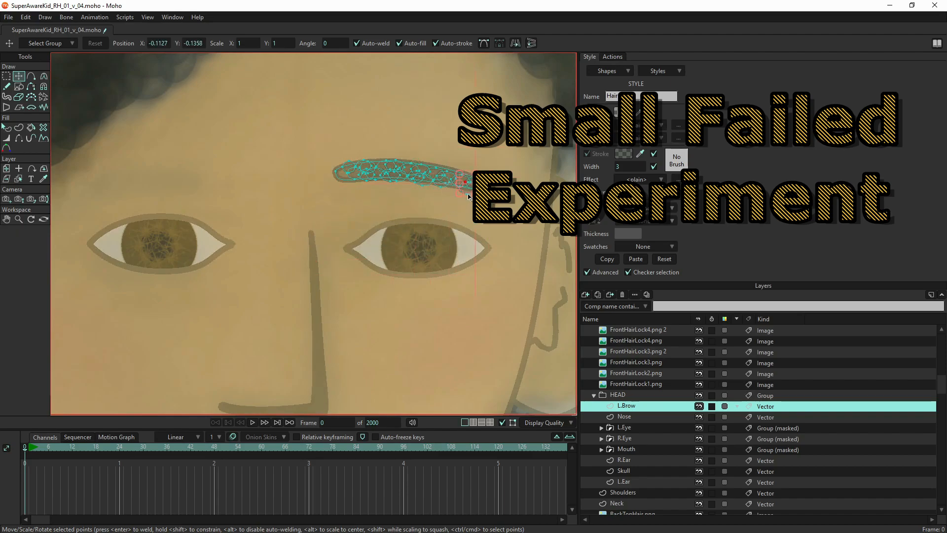
pyautogui.moveTo(479, 188); pyautogui.dragTo(488, 187)
# Step: Hide the SUPER AWARE KID reference image and inspect the textured brow in a render and close up on the canvas
pyautogui.click(633, 329)
pyautogui.scroll(2, 633, 330)
pyautogui.doubleClick(627, 340)
pyautogui.press('Escape')
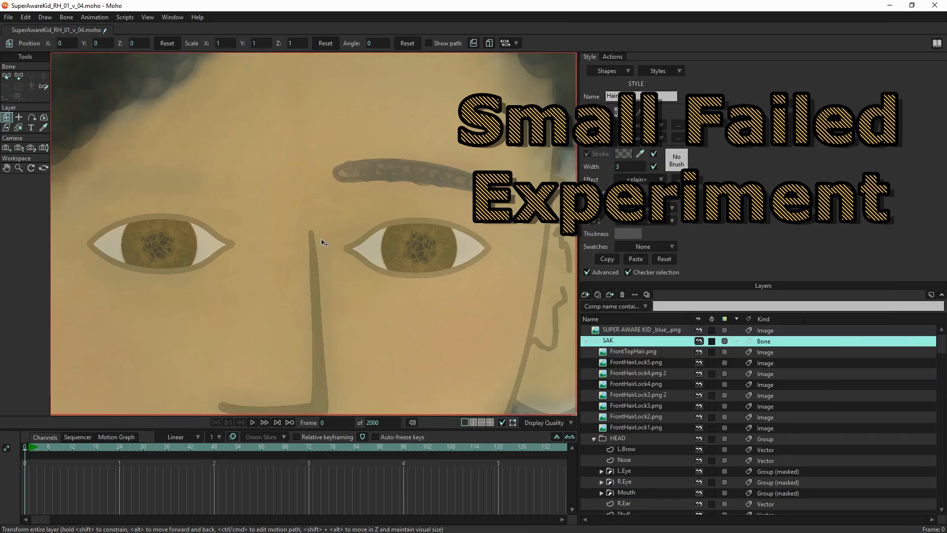
pyautogui.hotkey('ctrl', 'r')
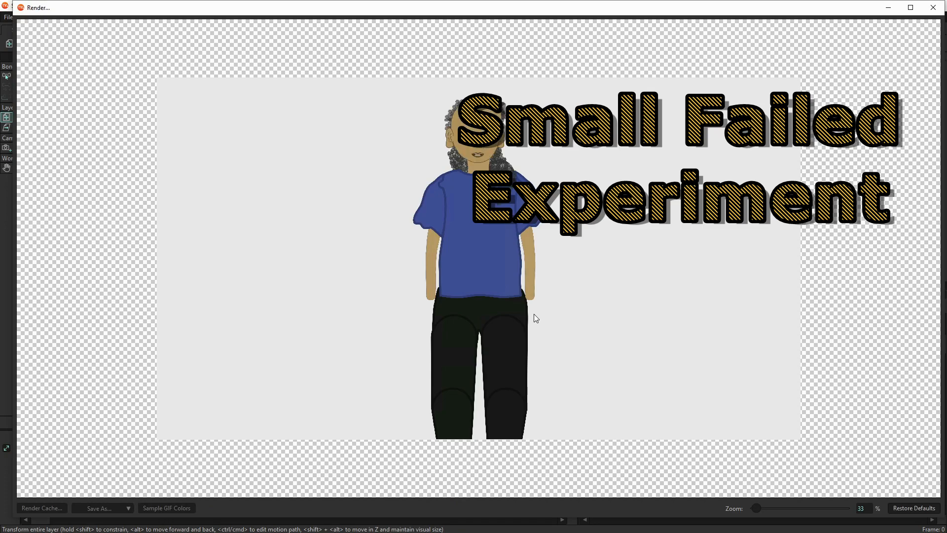
pyautogui.scroll(3, 488, 118)
pyautogui.scroll(-2, 488, 119)
pyautogui.scroll(5, 498, 89)
pyautogui.scroll(-3, 498, 82)
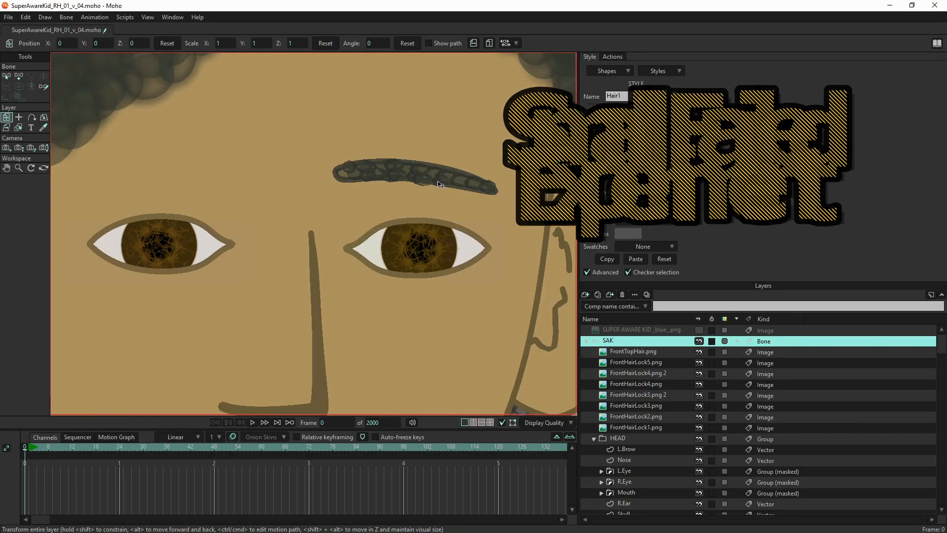
pyautogui.scroll(-5, 512, 284)
pyautogui.scroll(5, 511, 284)
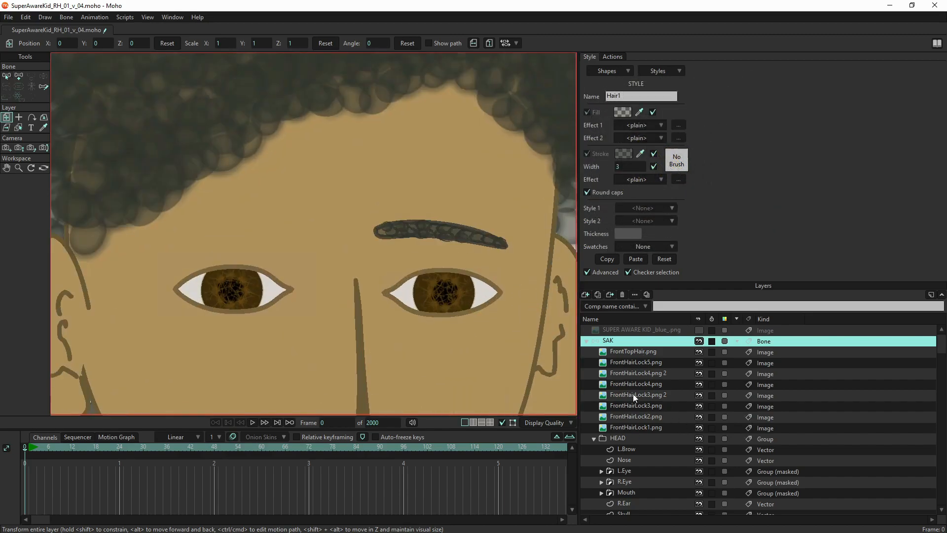
# Step: Move the L.Brow outline down away from the small circles and delete all of the circles
pyautogui.click(639, 451)
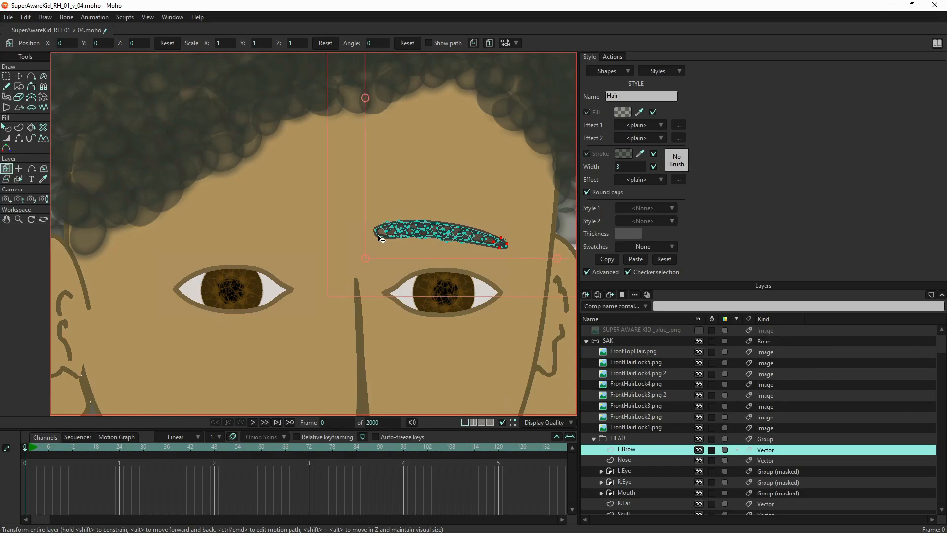
pyautogui.press('t')
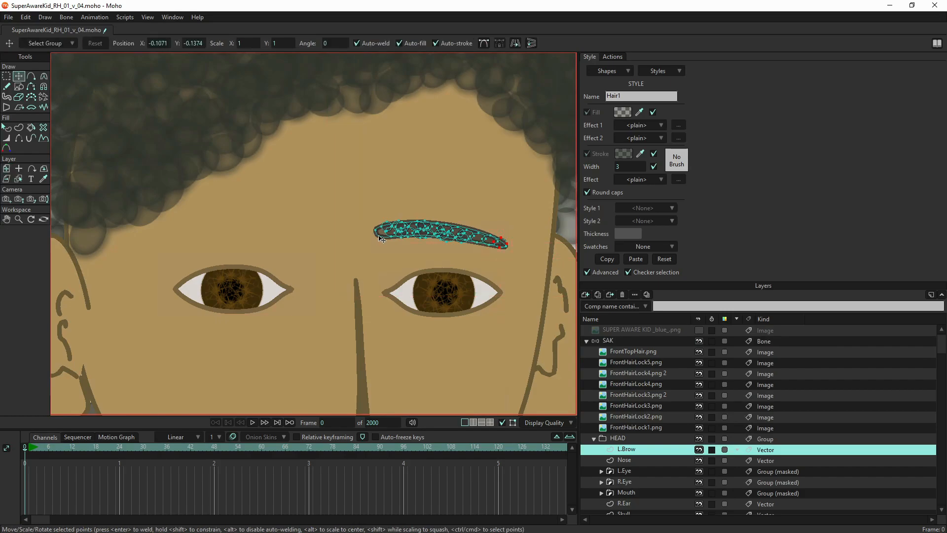
pyautogui.moveTo(380, 239); pyautogui.dragTo(378, 303)
pyautogui.click(361, 209)
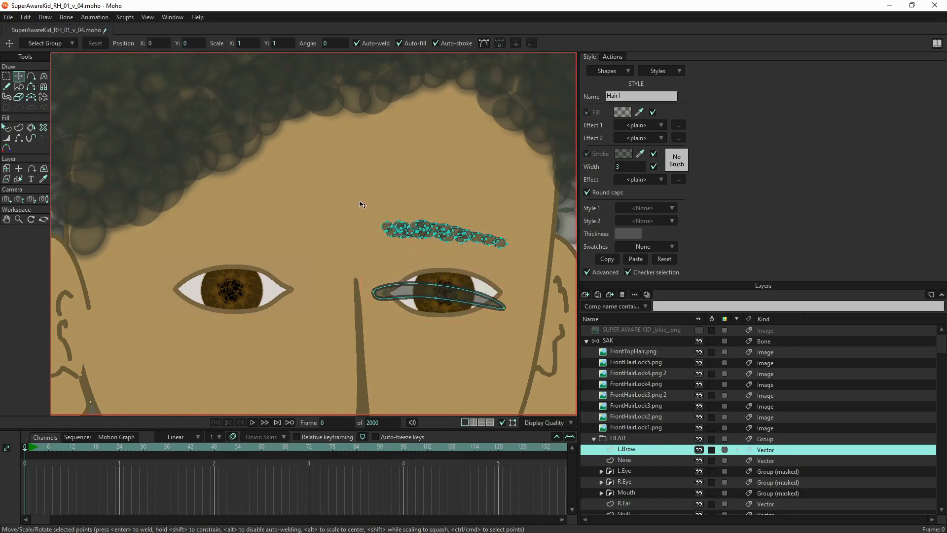
pyautogui.press('g')
pyautogui.moveTo(360, 201); pyautogui.dragTo(526, 264)
pyautogui.press('Delete')
# Step: Move the plain brow shape back up into place above the character's left eye
pyautogui.click(406, 291)
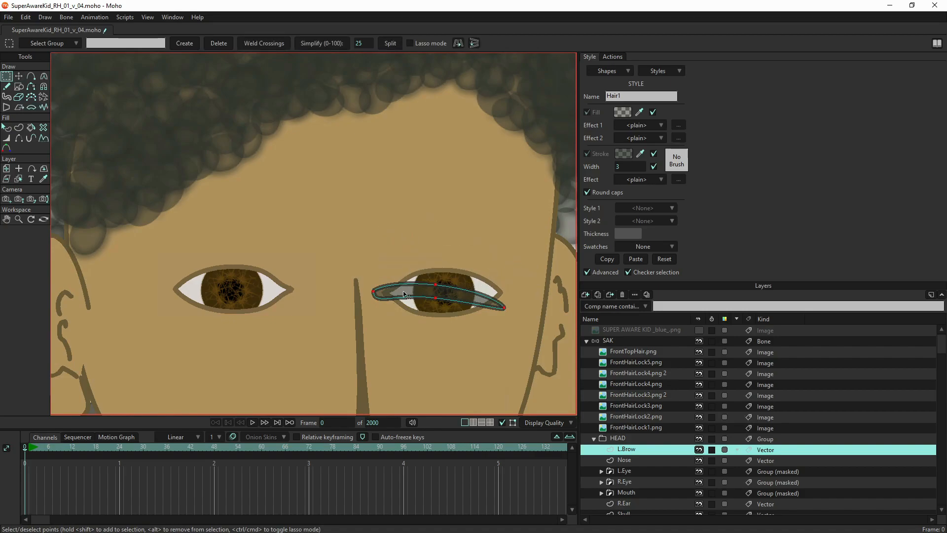
pyautogui.press('t')
pyautogui.moveTo(403, 292); pyautogui.dragTo(415, 218)
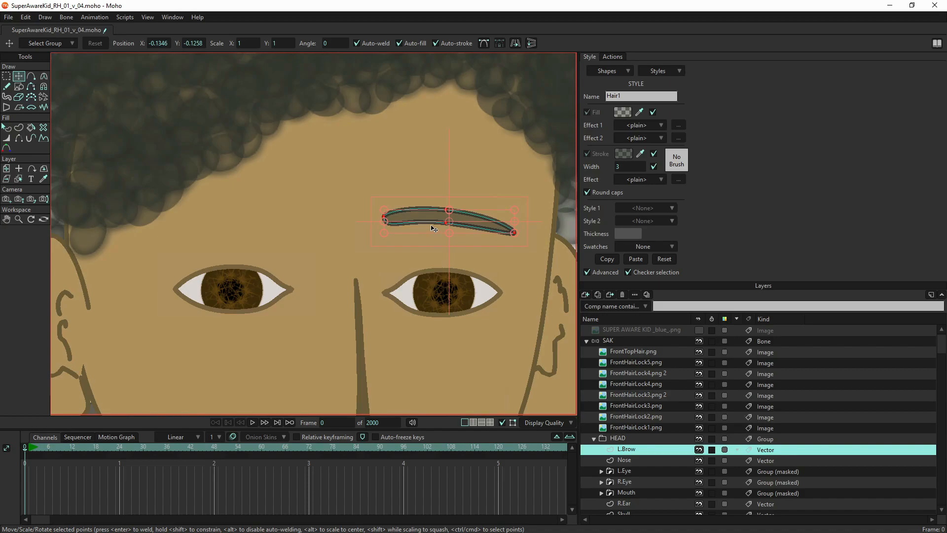
pyautogui.moveTo(423, 219); pyautogui.dragTo(424, 232)
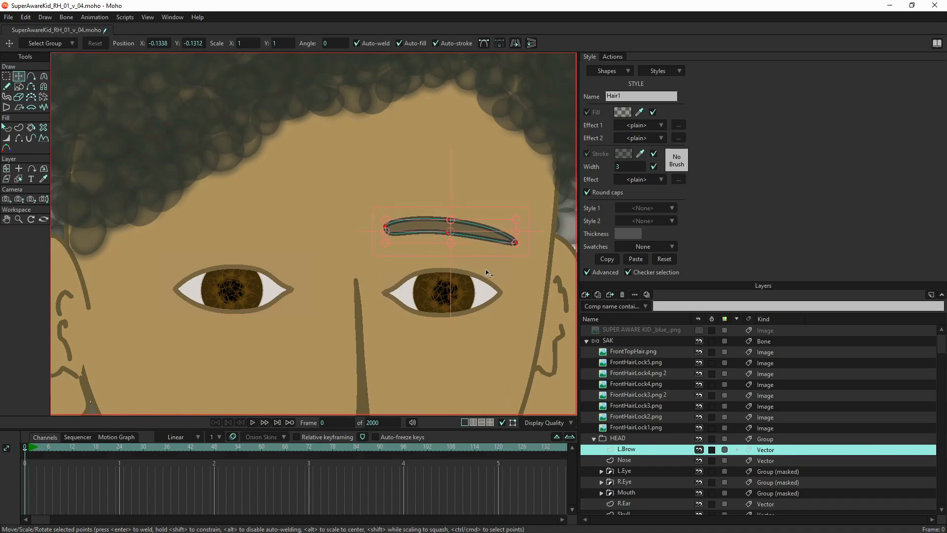
# Step: Show the SUPER AWARE KID reference image again, duplicate the L.Brow layer and name the copy R.Brow
pyautogui.click(696, 327)
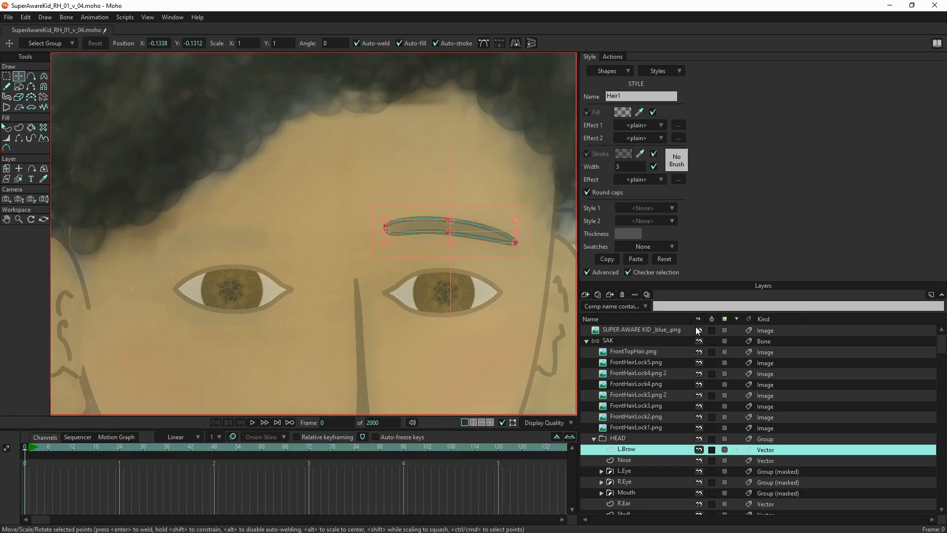
pyautogui.click(598, 294)
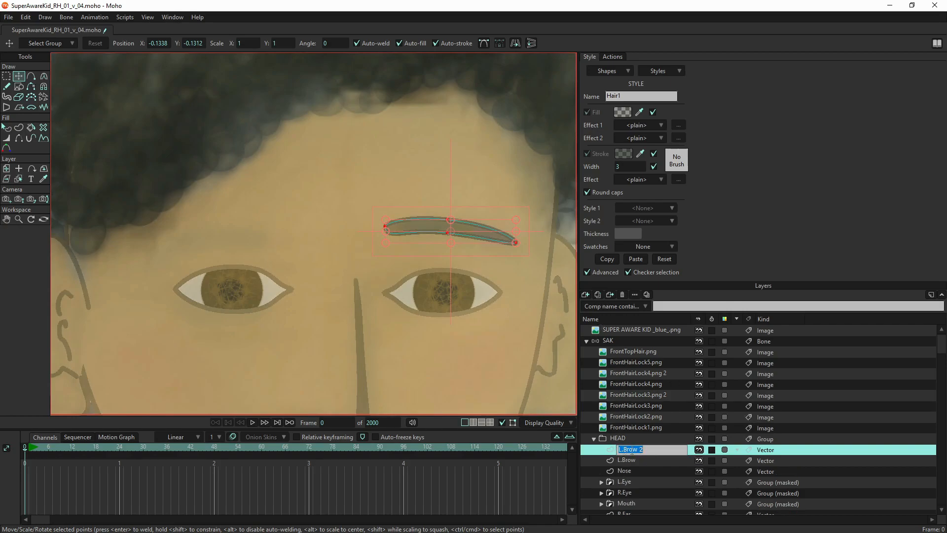
pyautogui.write('R.Brow')
pyautogui.press('Return')
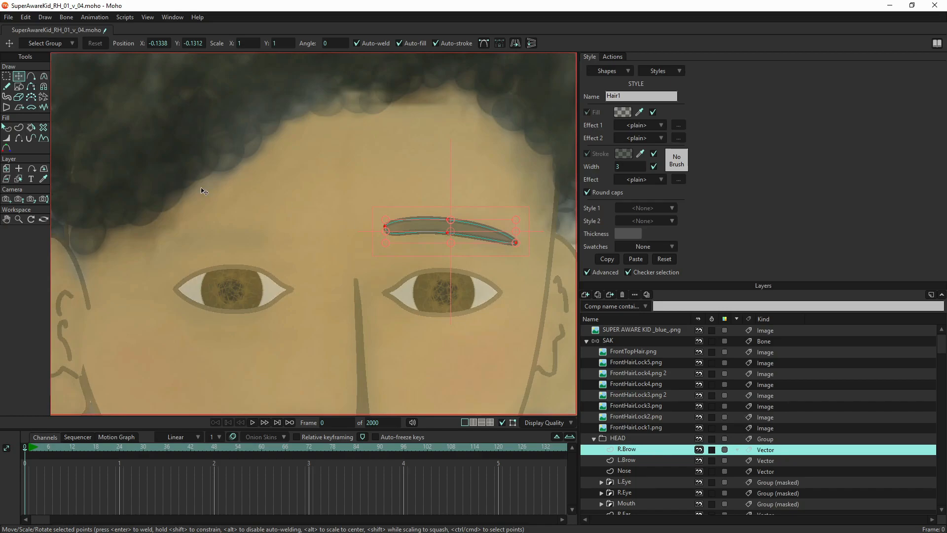
# Step: Flip the R.Brow shape horizontally and move it above the character's right eye
pyautogui.click(514, 43)
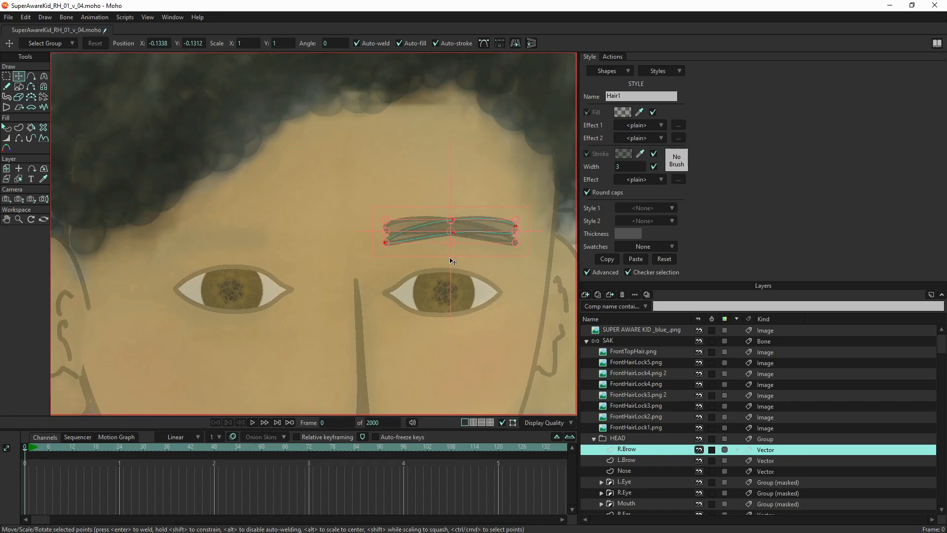
pyautogui.moveTo(489, 224); pyautogui.dragTo(275, 226)
pyautogui.scroll(-6, 308, 252)
pyautogui.scroll(1, 326, 261)
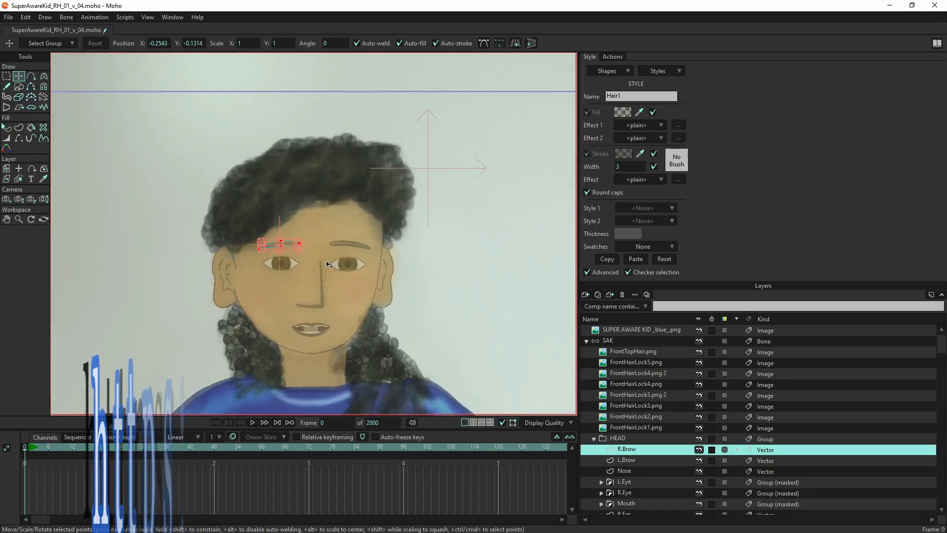
pyautogui.scroll(1, 329, 265)
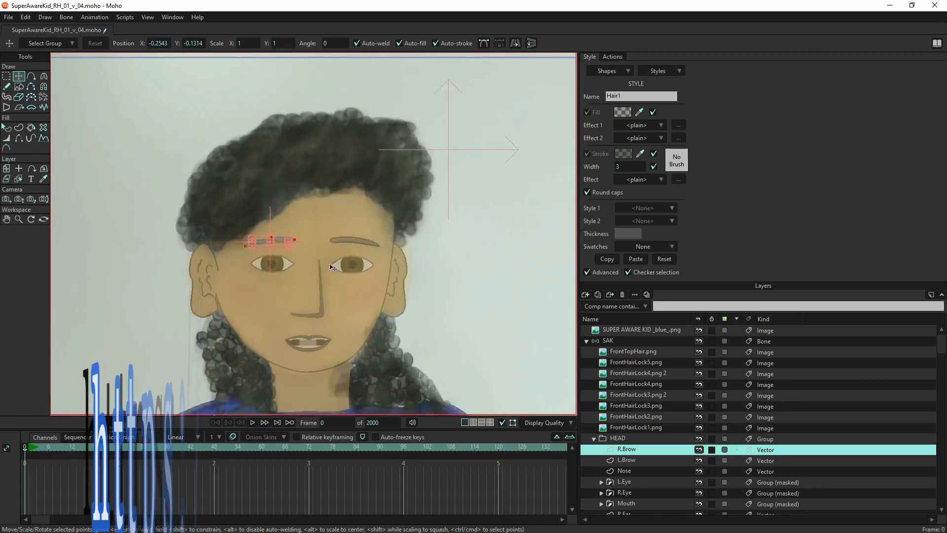
# Step: Toggle the SUPER AWARE KID reference image off and on repeatedly to compare both eyebrows and the face against it
pyautogui.click(699, 330)
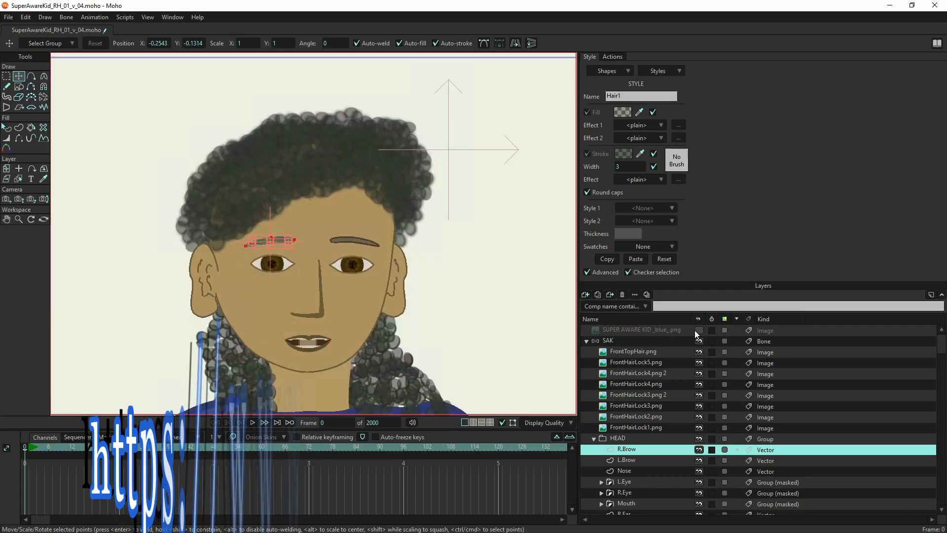
pyautogui.click(695, 330)
pyautogui.click(695, 330)
pyautogui.click(696, 331)
pyautogui.click(696, 331)
pyautogui.click(696, 331)
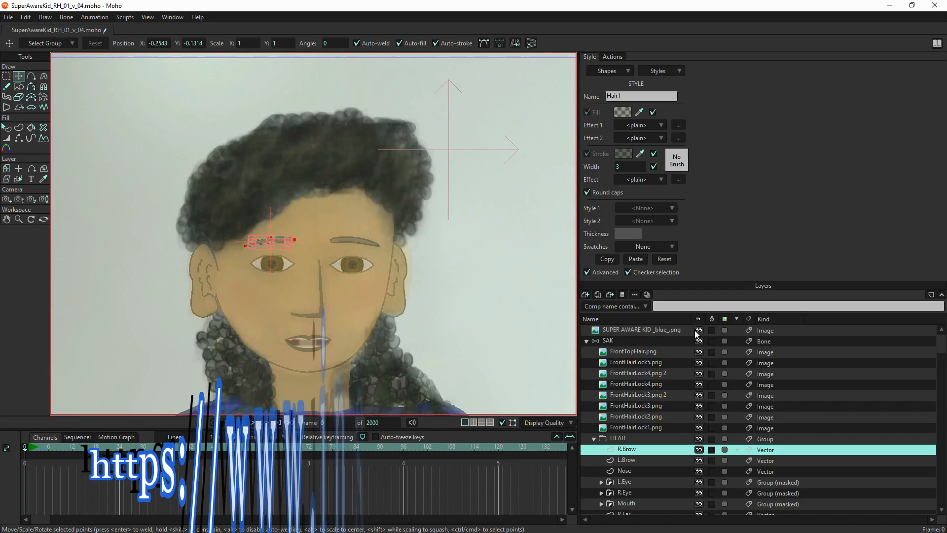
pyautogui.click(696, 331)
pyautogui.click(696, 331)
pyautogui.click(697, 331)
pyautogui.click(697, 331)
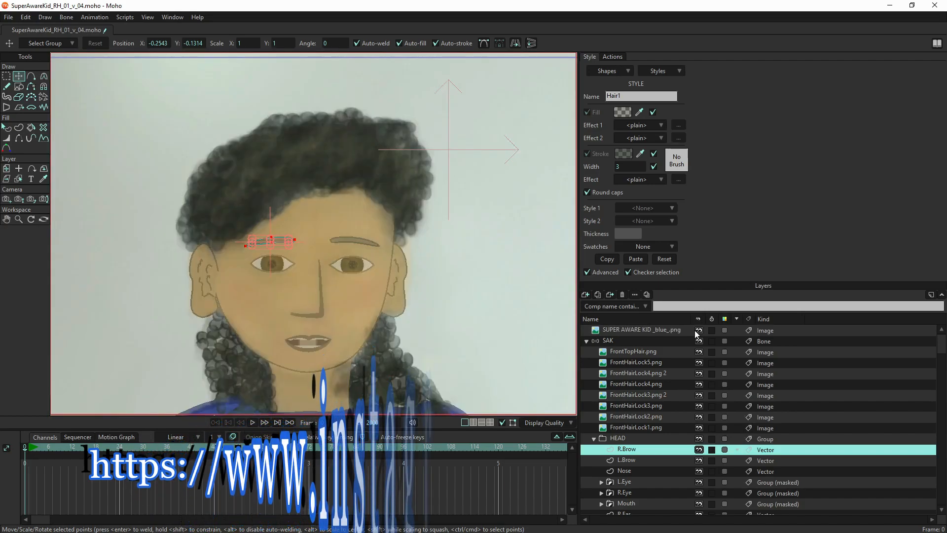
pyautogui.click(698, 333)
pyautogui.click(697, 333)
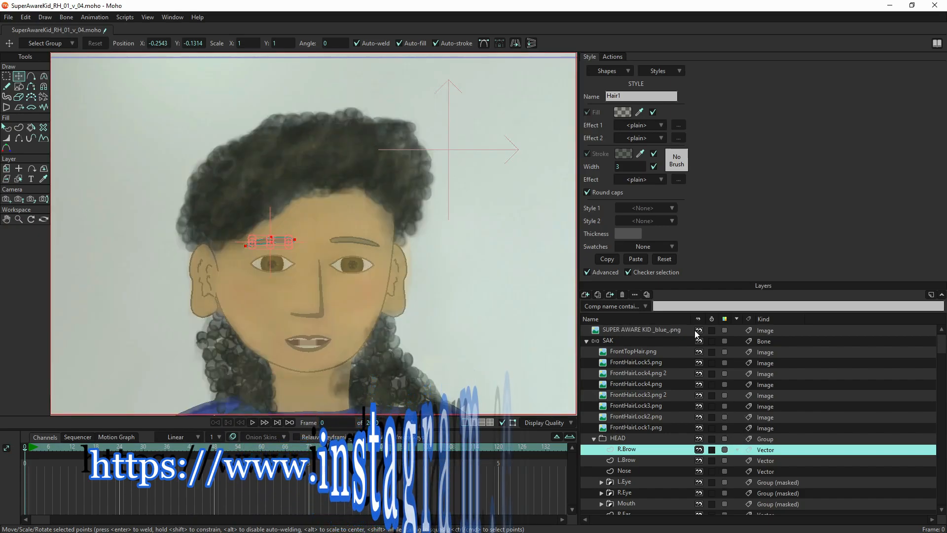
# Step: Hide the SUPER AWARE KID reference image and render the current frame to check the whole character
pyautogui.click(697, 331)
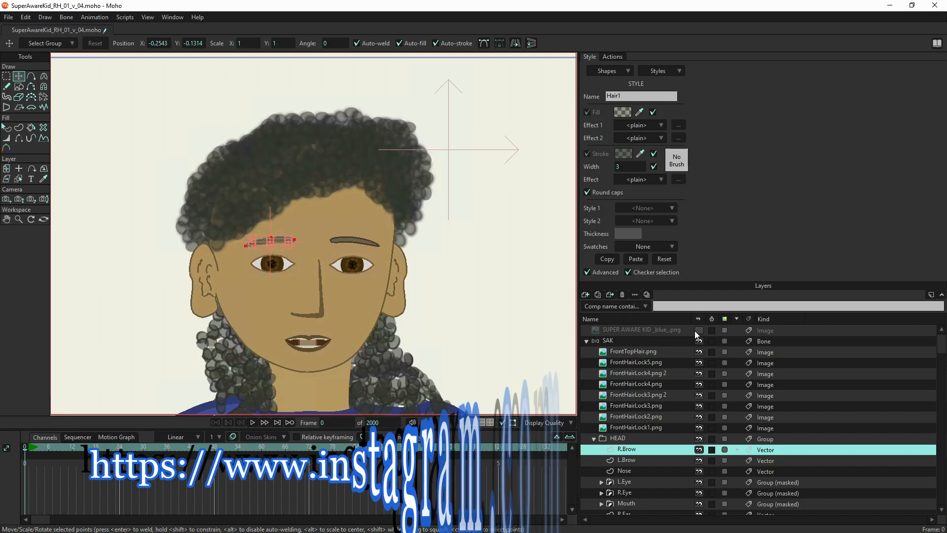
pyautogui.hotkey('ctrl', 'r')
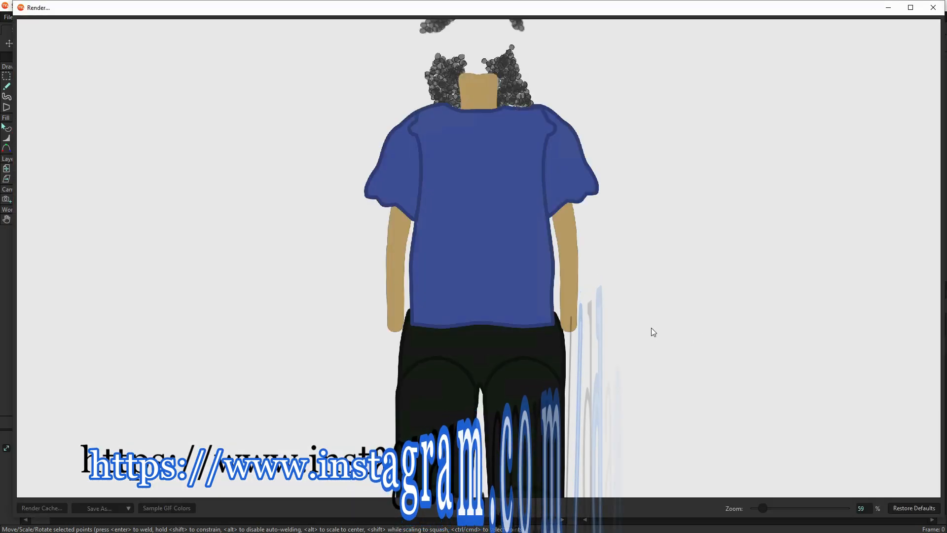
pyautogui.scroll(-4, 617, 333)
pyautogui.scroll(2, 561, 151)
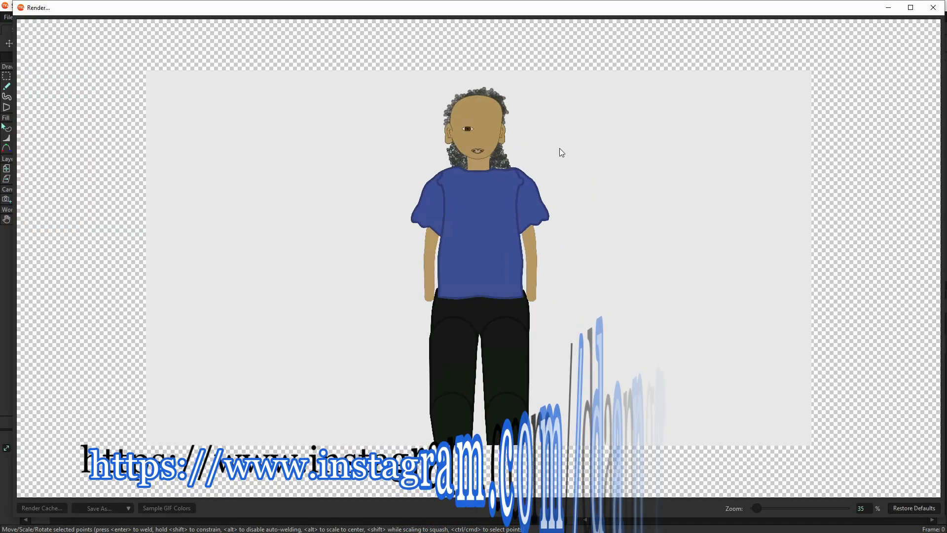
pyautogui.scroll(1, 561, 149)
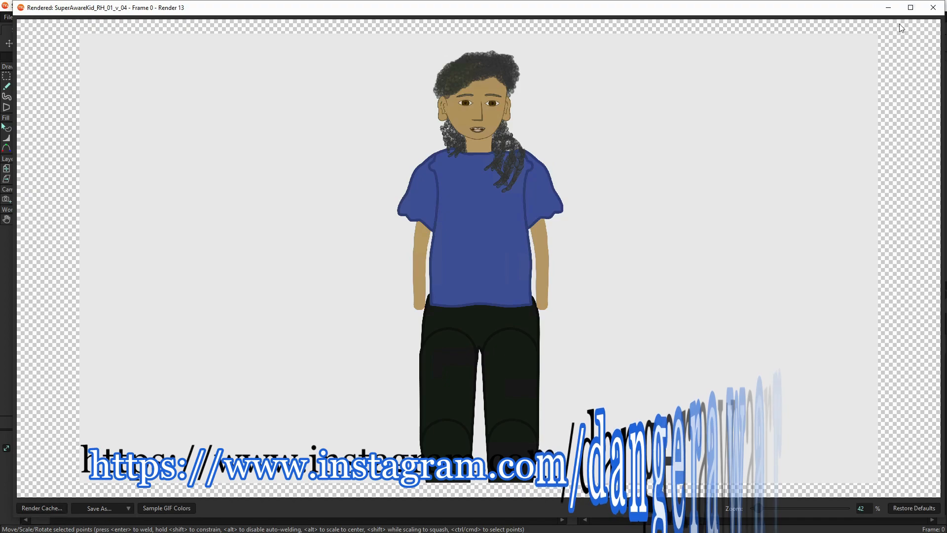
pyautogui.click(932, 7)
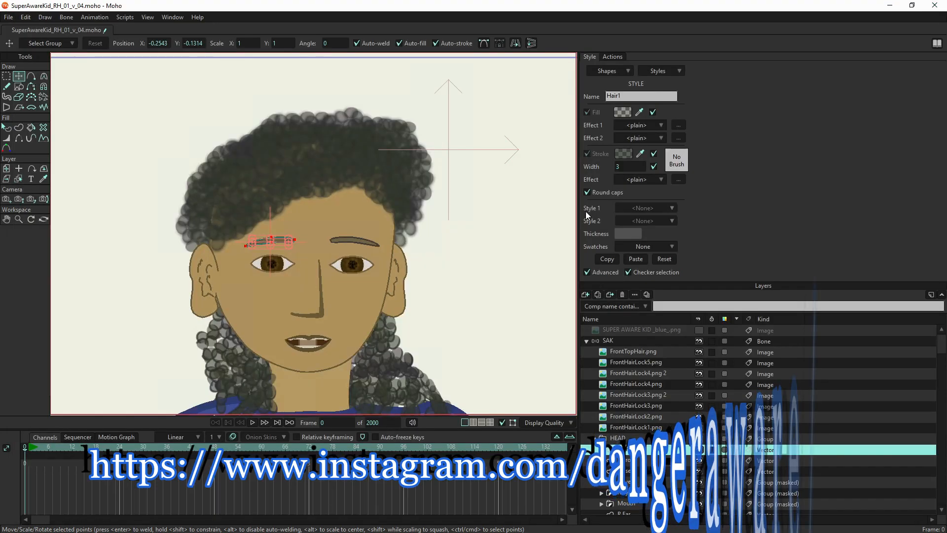
# Step: Zoom the camera in to a focal length of about 161 and track it so the frame holds the head and shoulders
pyautogui.scroll(4, 345, 228)
pyautogui.scroll(-2, 345, 228)
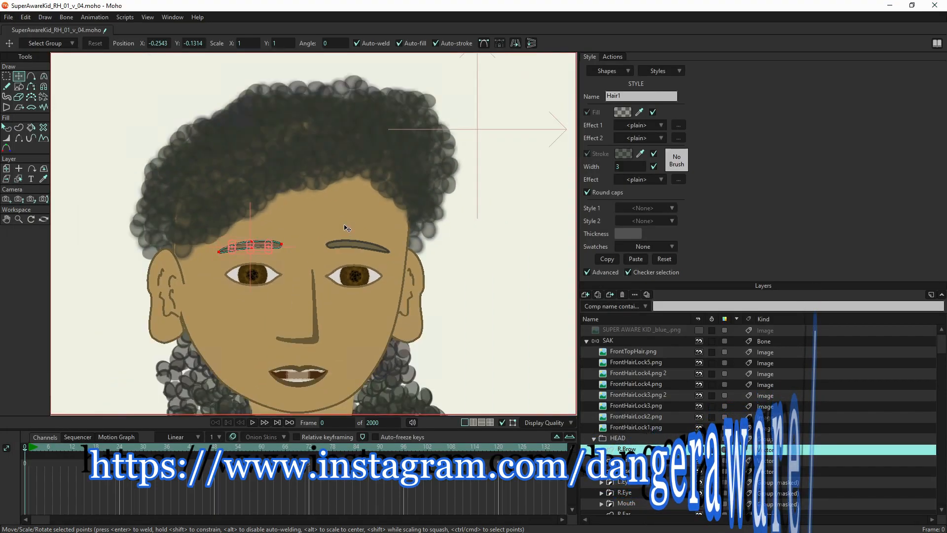
pyautogui.scroll(-8, 345, 228)
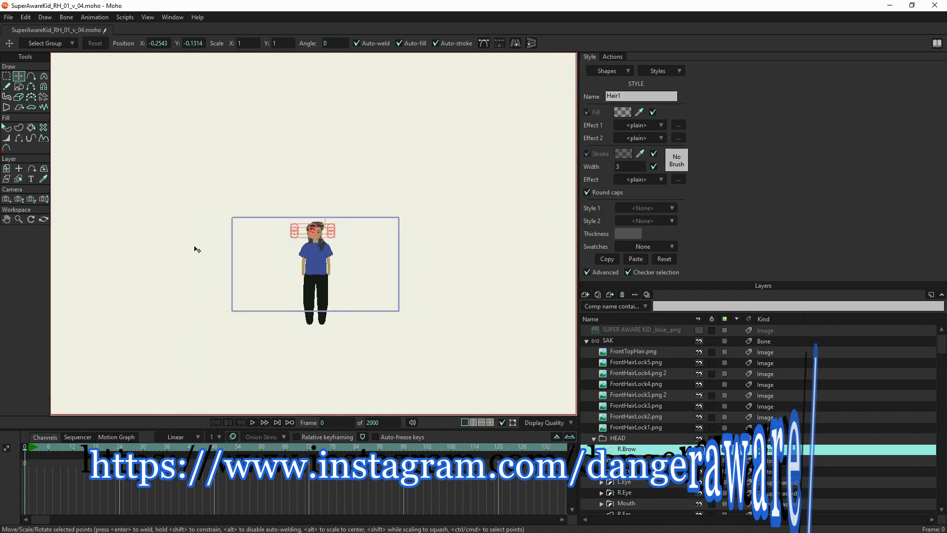
pyautogui.click(19, 199)
pyautogui.moveTo(178, 222); pyautogui.dragTo(190, 447)
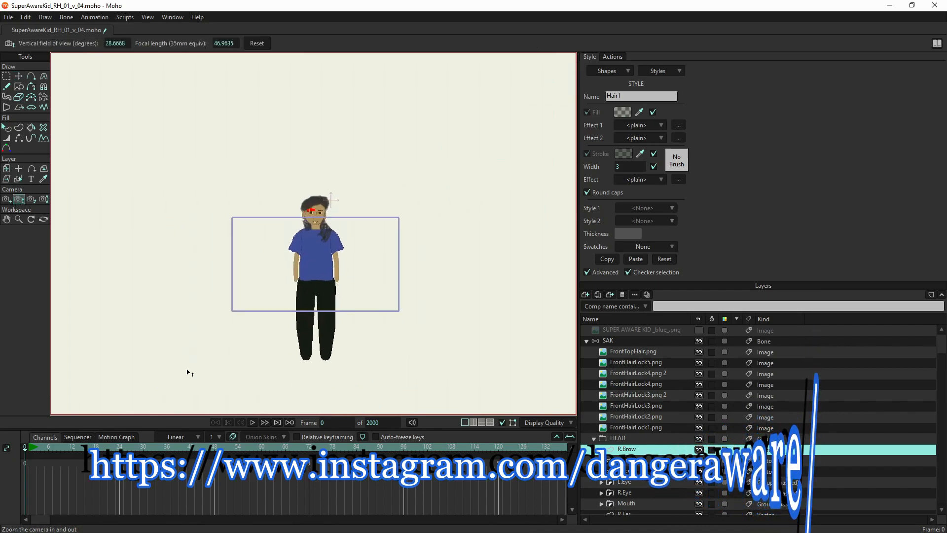
pyautogui.moveTo(192, 305); pyautogui.dragTo(176, 429)
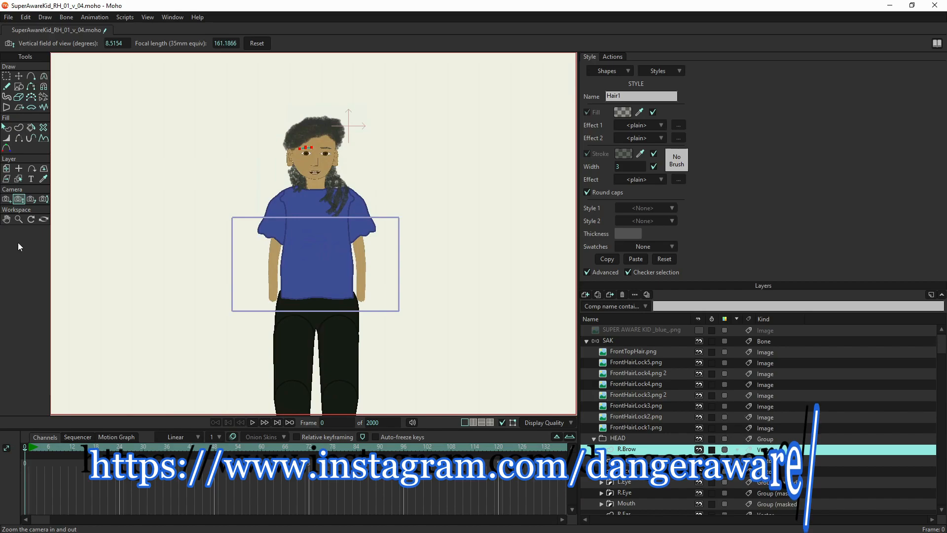
pyautogui.click(7, 199)
pyautogui.moveTo(329, 271); pyautogui.dragTo(330, 300)
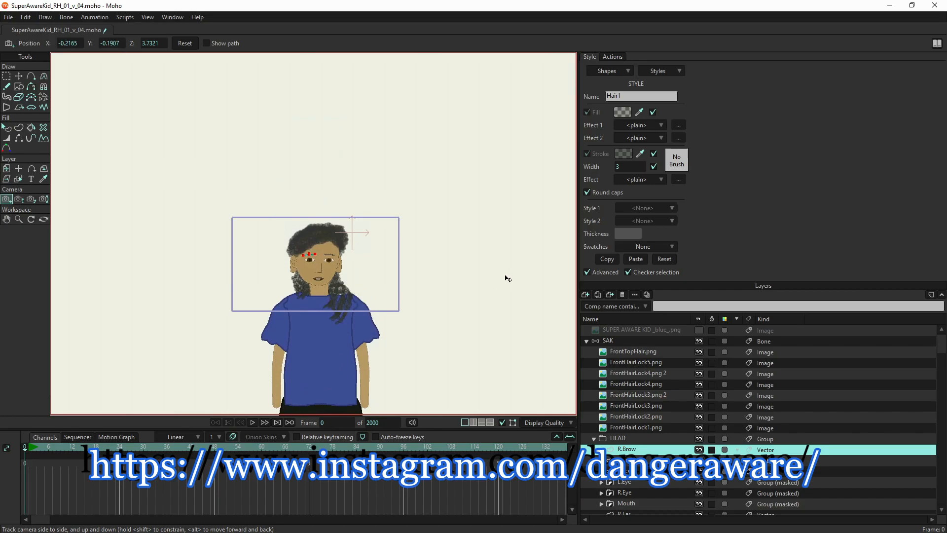
# Step: Render the head-and-shoulders framing and examine the two FrontHairLock4 layers on the character
pyautogui.hotkey('ctrl', 'r')
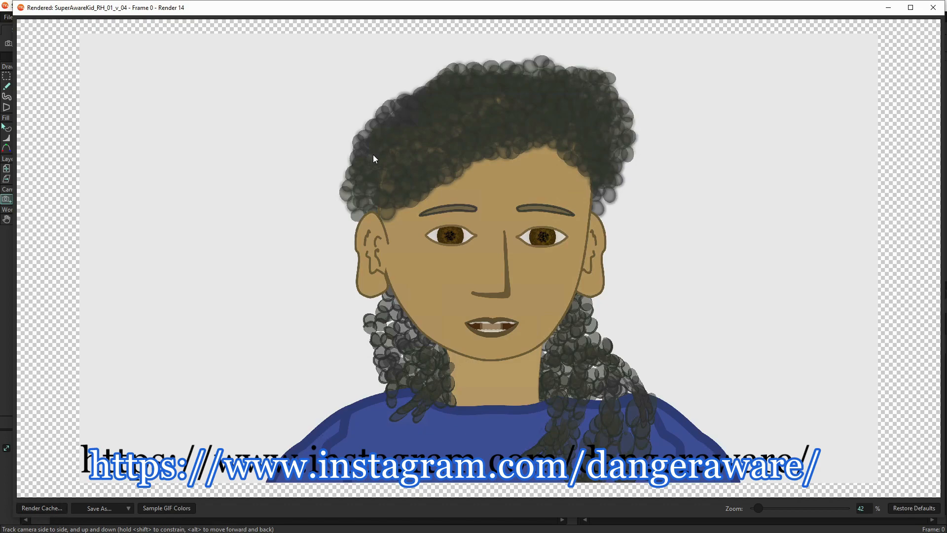
pyautogui.click(935, 9)
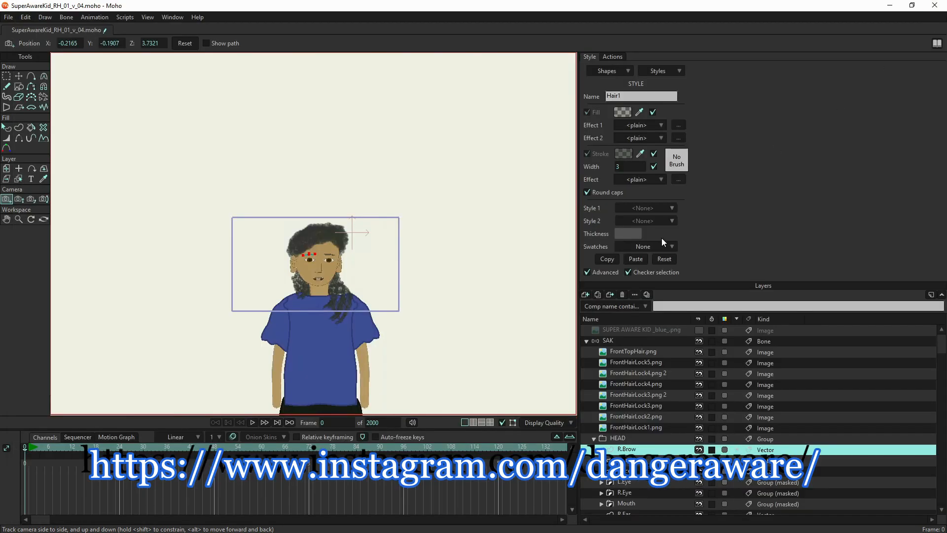
pyautogui.scroll(-2, 641, 445)
pyautogui.scroll(2, 641, 445)
pyautogui.click(637, 375)
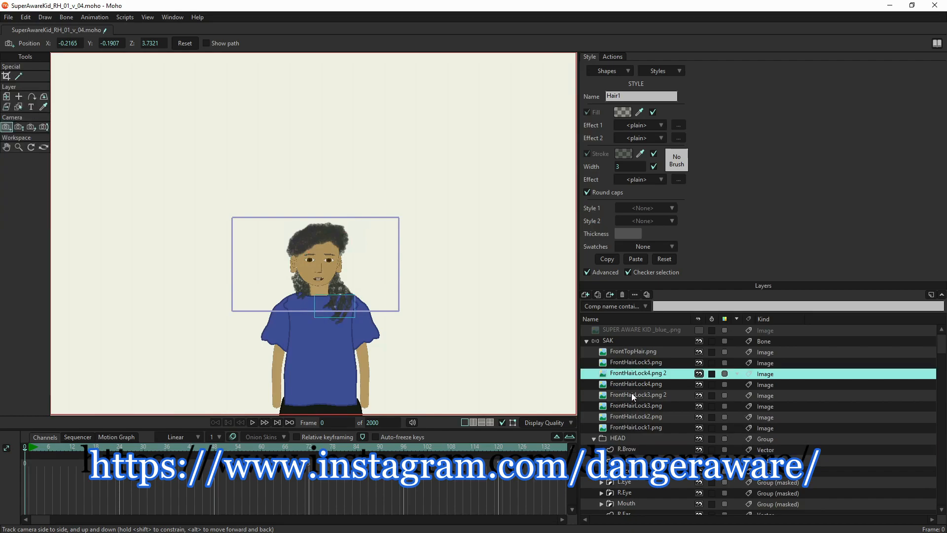
pyautogui.click(630, 386)
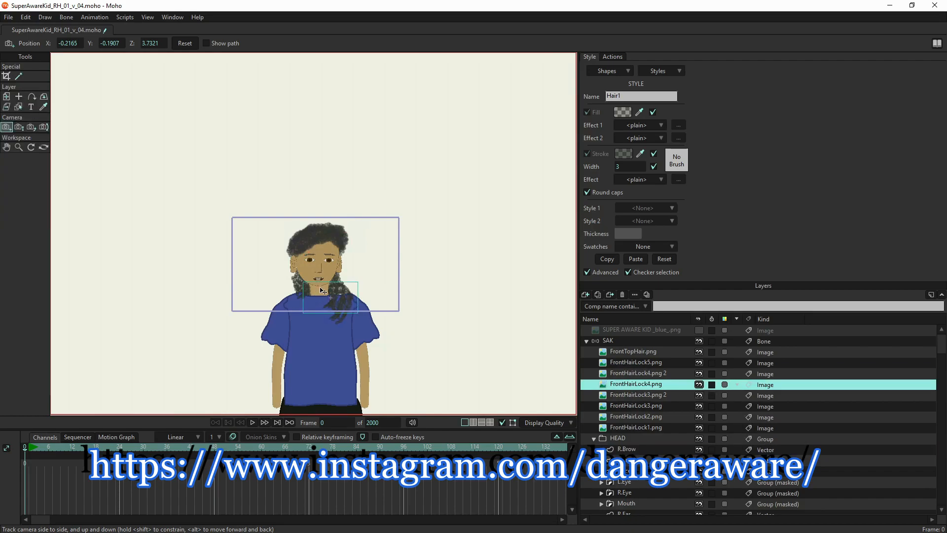
pyautogui.scroll(5, 321, 290)
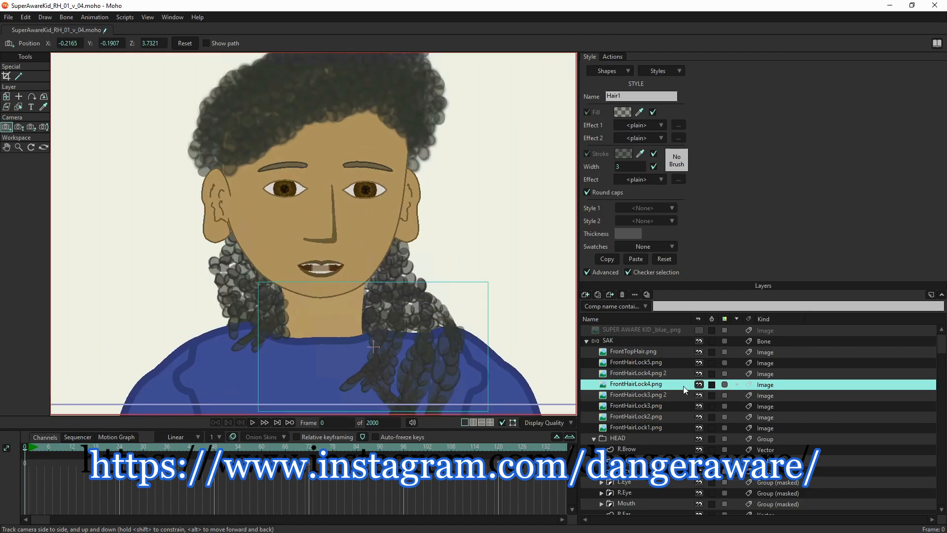
# Step: Set the blur radius of the SUPER AWARE KID reference image layer to 8 and render the frame to check it
pyautogui.doubleClick(634, 334)
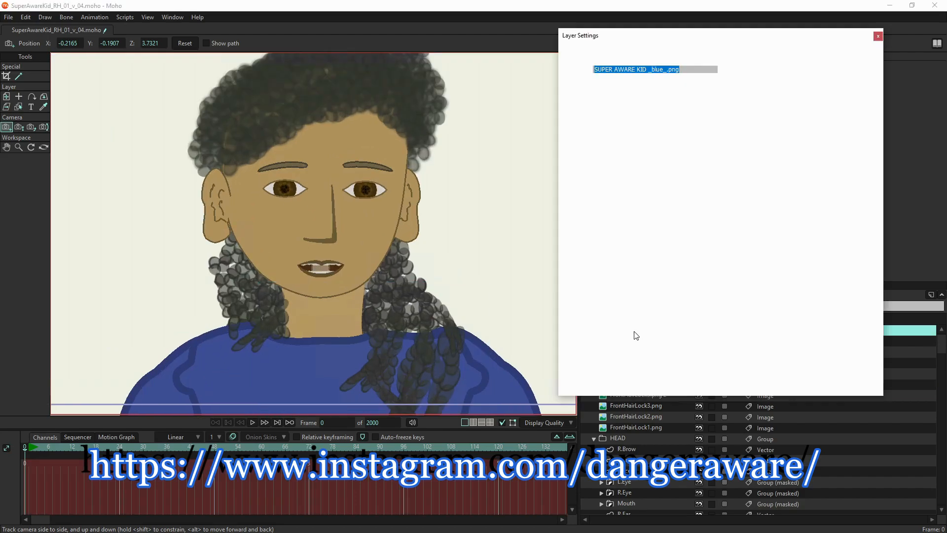
pyautogui.click(650, 127)
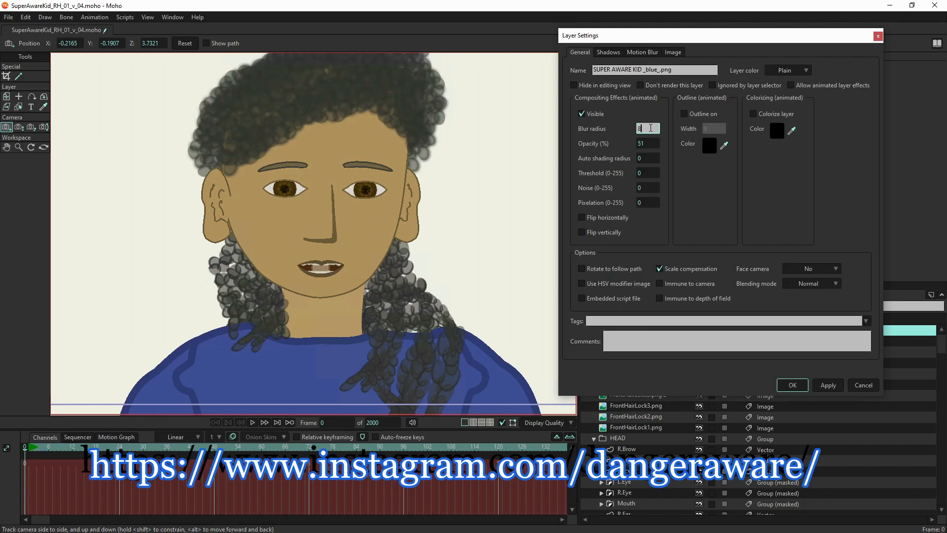
pyautogui.press('Return')
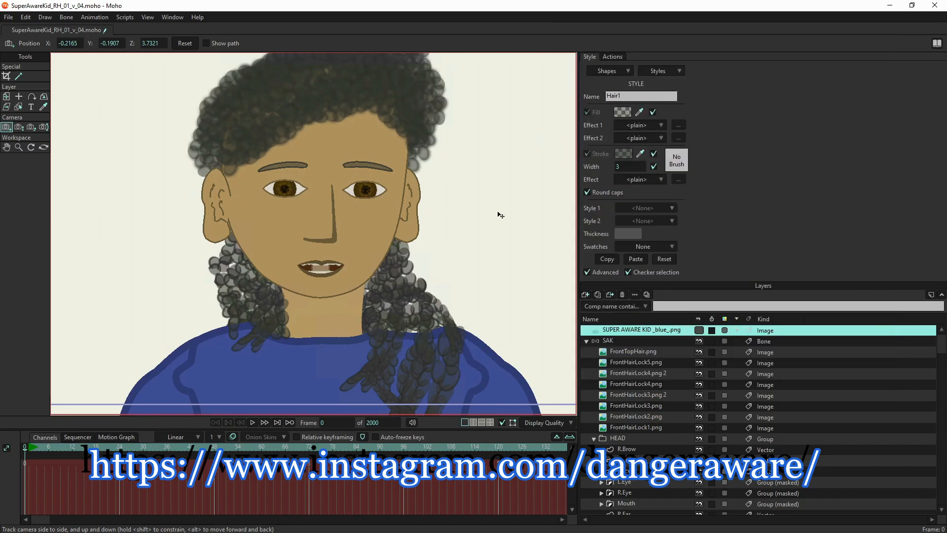
pyautogui.hotkey('ctrl', 'r')
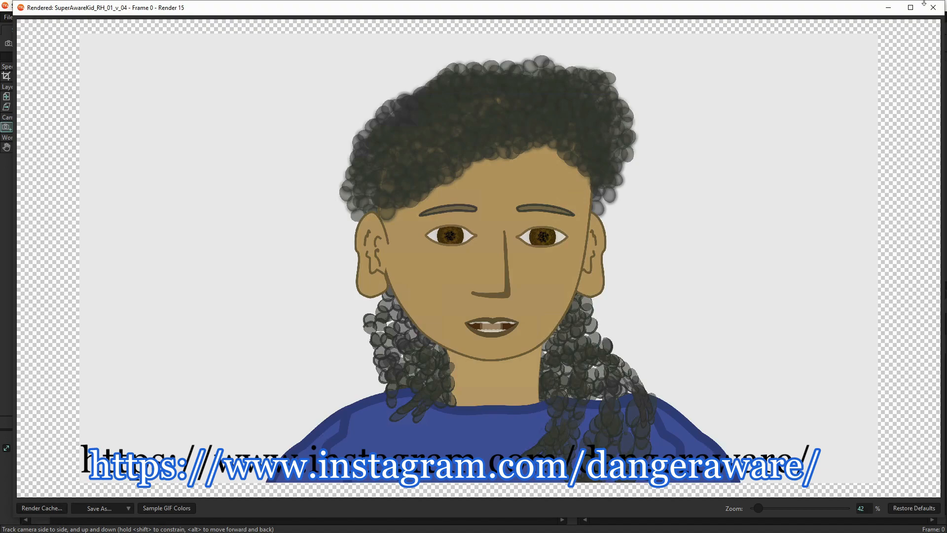
pyautogui.click(937, 10)
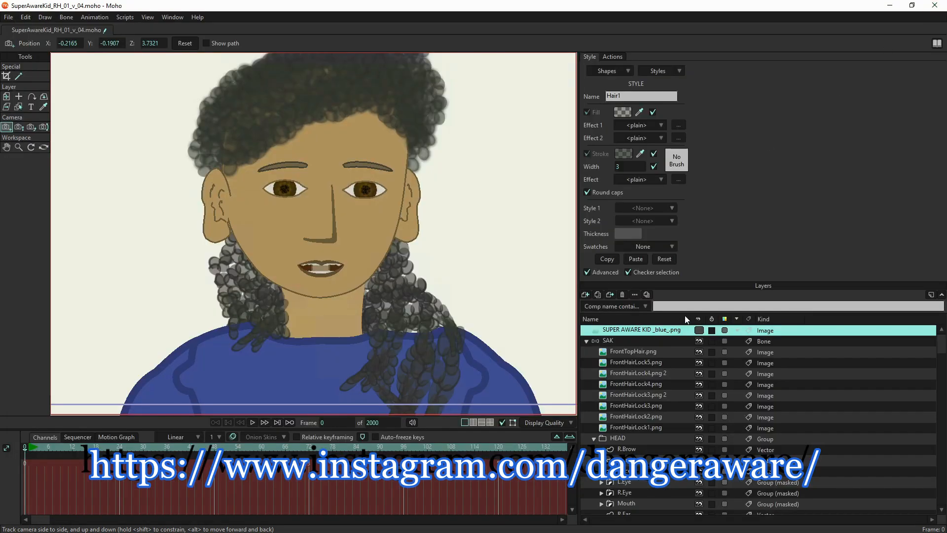
# Step: Set the blur radius of the SUPER AWARE KID reference image layer back to 0
pyautogui.doubleClick(662, 329)
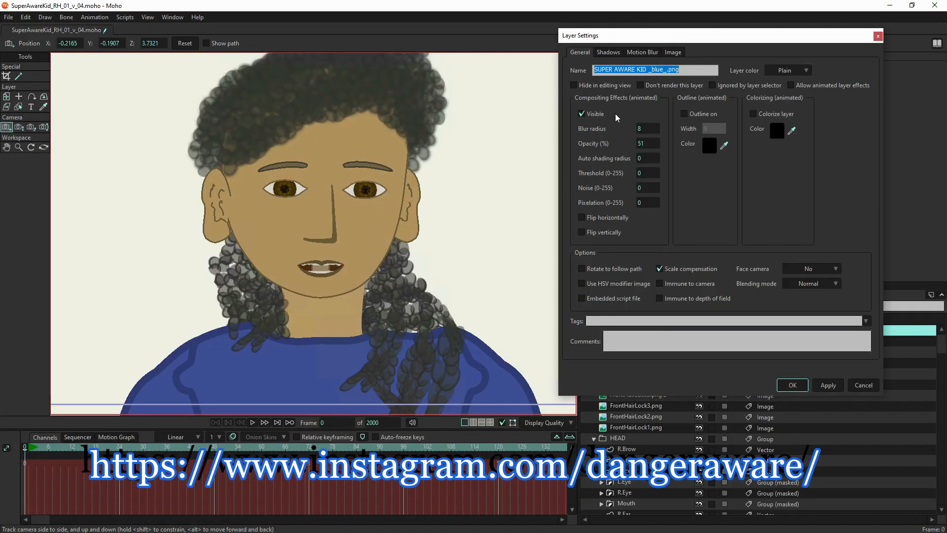
pyautogui.click(647, 127)
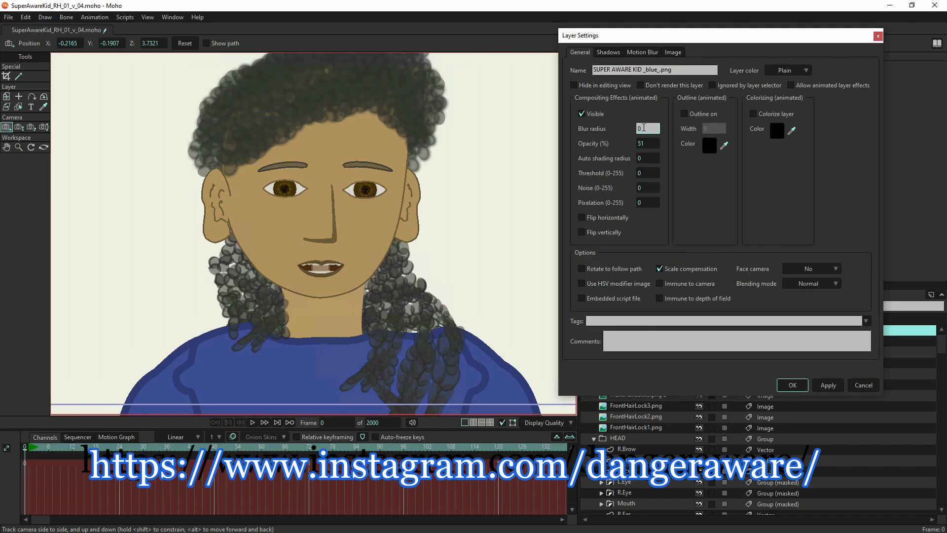
pyautogui.moveTo(863, 386); pyautogui.dragTo(813, 389)
pyautogui.click(801, 383)
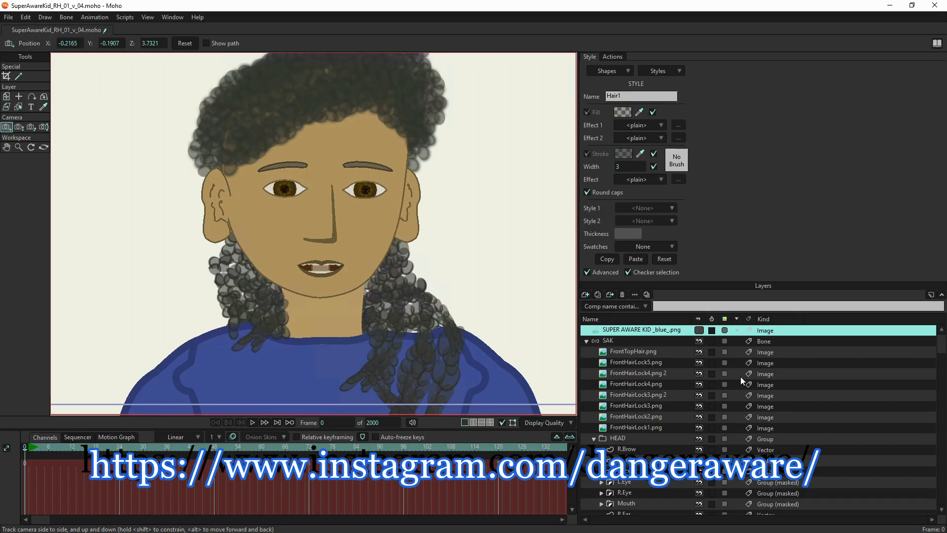
# Step: Set the blur radius of the SAK bone layer to 8, then render the frame and inspect the softening up close and from afar
pyautogui.click(616, 342)
pyautogui.doubleClick(618, 342)
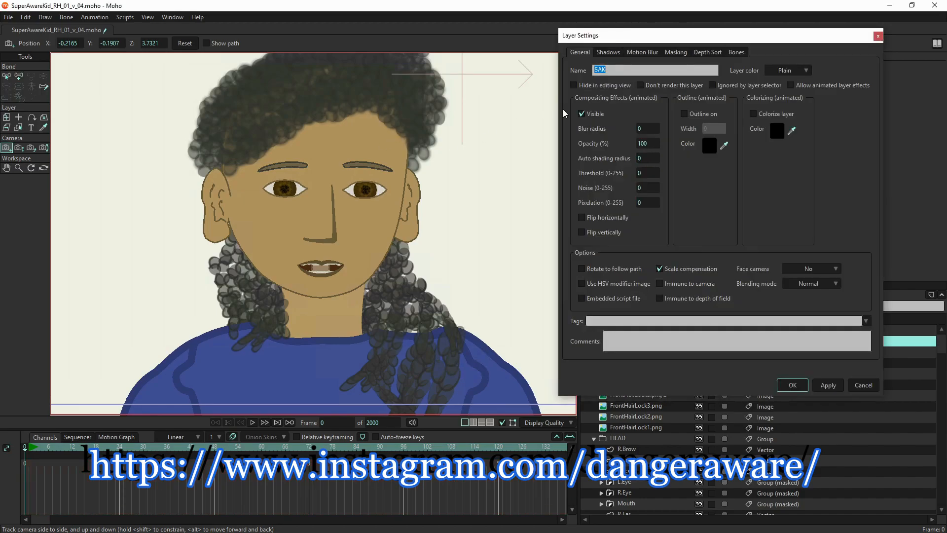
pyautogui.click(650, 127)
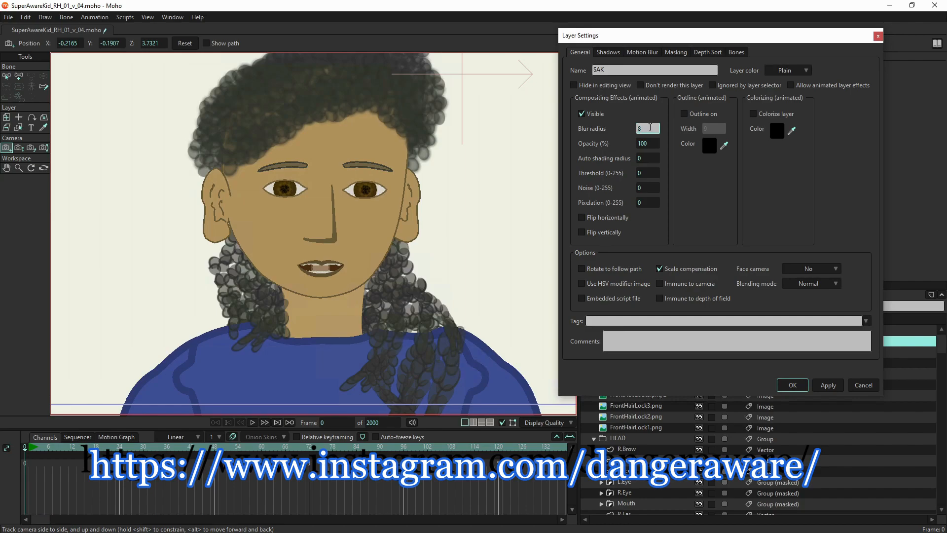
pyautogui.press('Return')
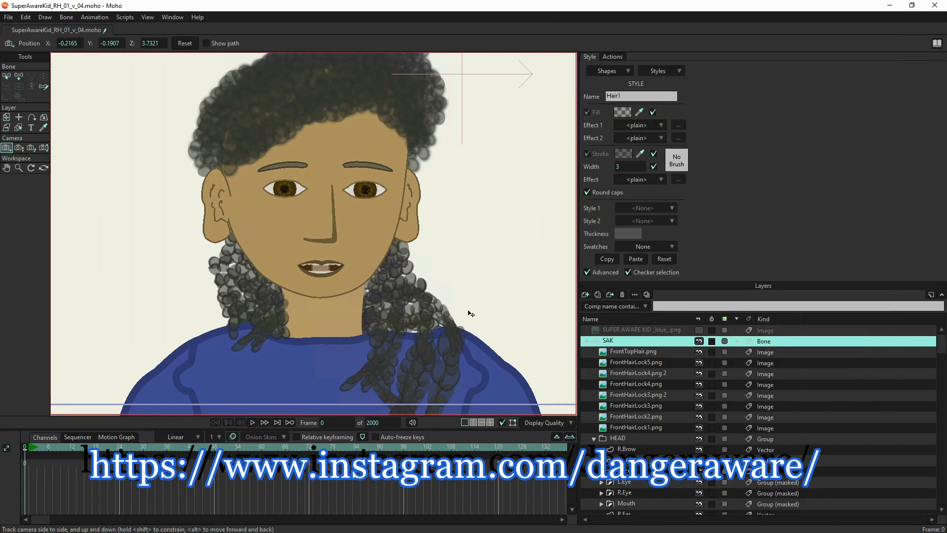
pyautogui.hotkey('ctrl', 'r')
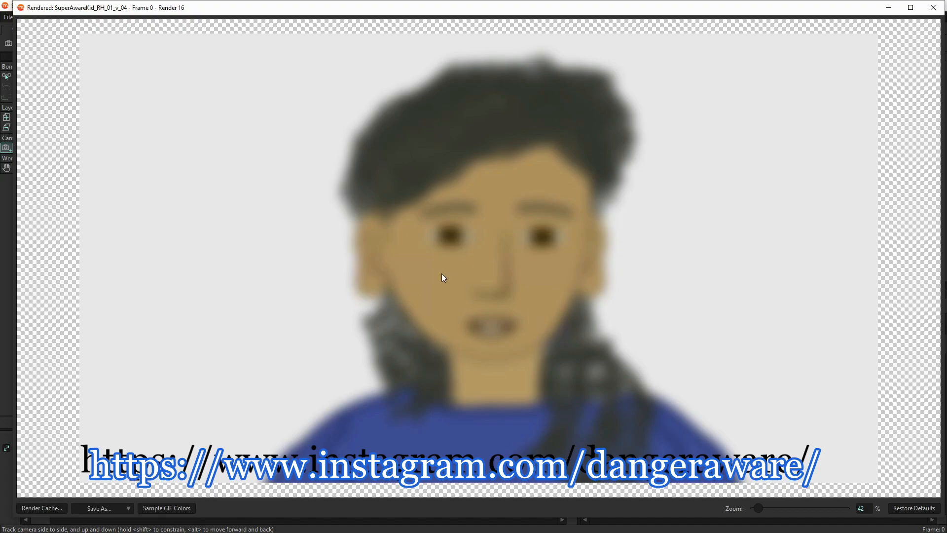
pyautogui.scroll(-5, 441, 272)
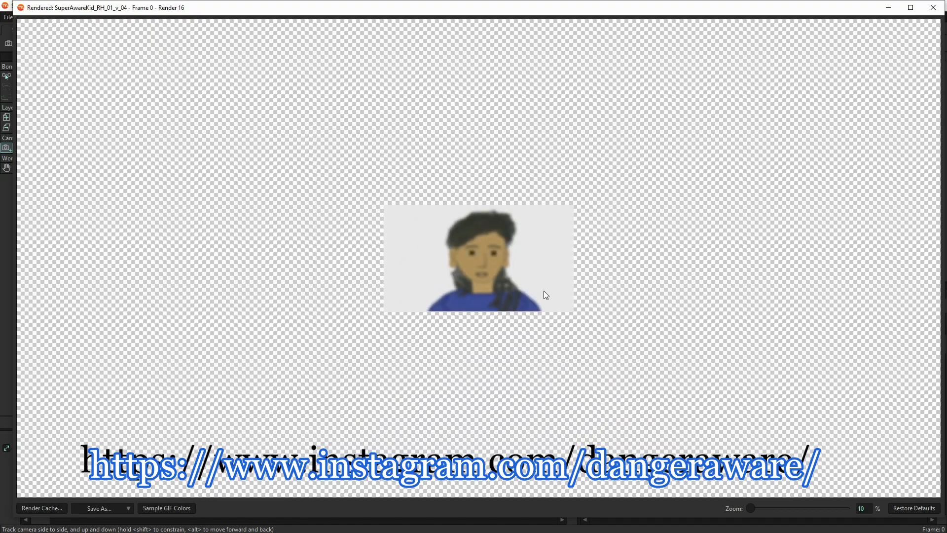
pyautogui.scroll(4, 535, 283)
pyautogui.scroll(-2, 533, 280)
pyautogui.scroll(3, 534, 281)
pyautogui.scroll(3, 555, 248)
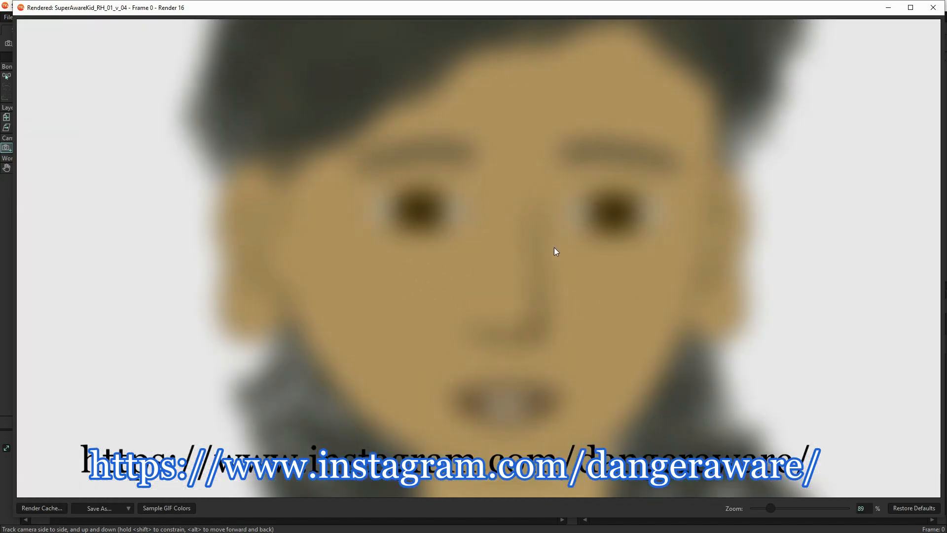
pyautogui.scroll(-5, 556, 249)
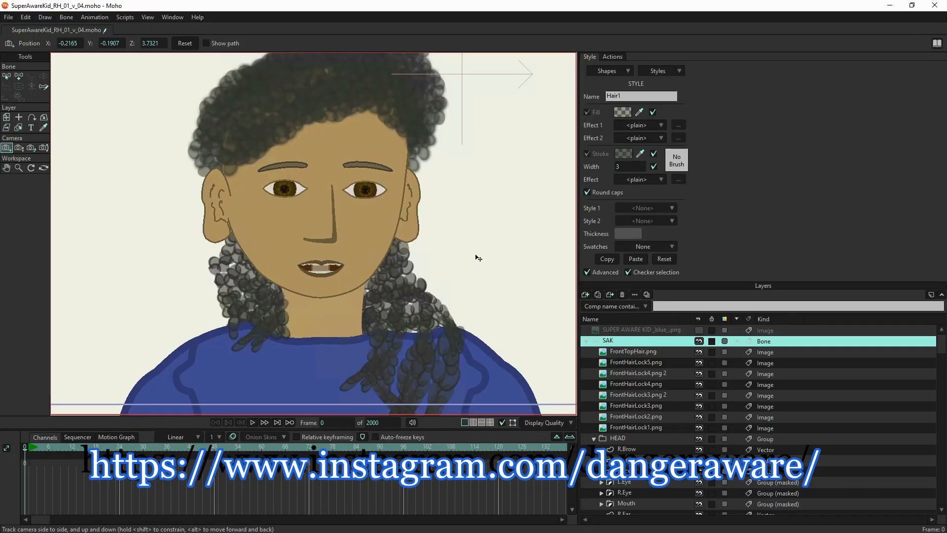
# Step: Select the R.Sleeve layer and then the opposite sleeve's layer to examine both sleeves of the blue shirt
pyautogui.scroll(-4, 478, 257)
pyautogui.scroll(-2, 291, 228)
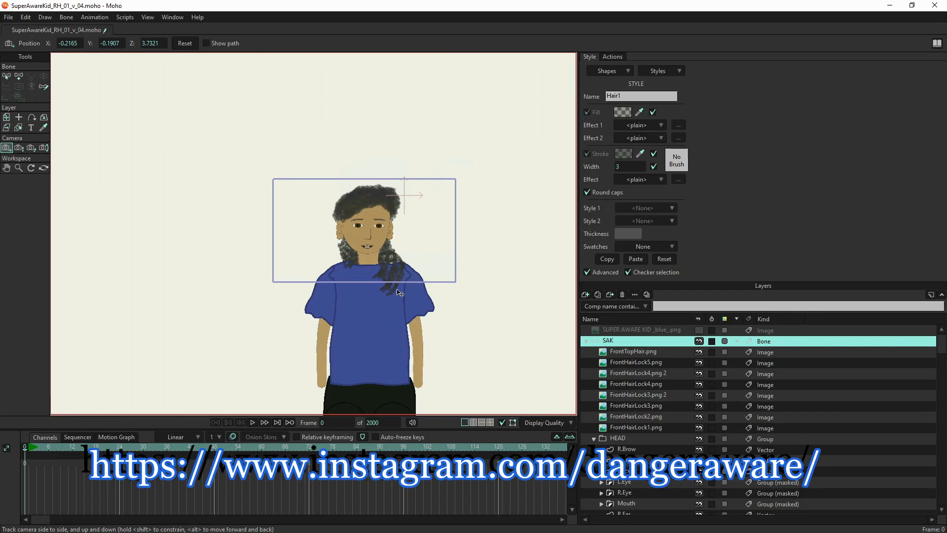
pyautogui.scroll(-4, 400, 296)
pyautogui.scroll(5, 398, 315)
pyautogui.scroll(1, 399, 314)
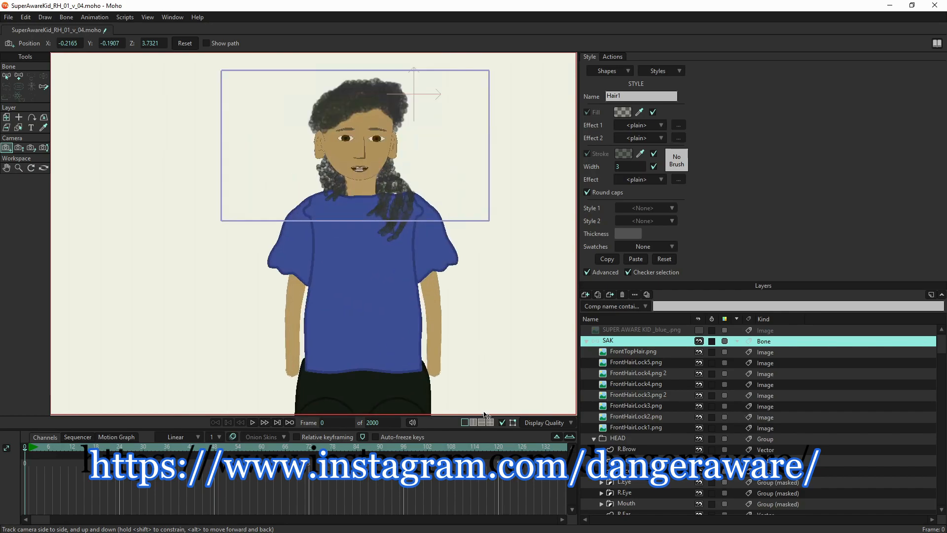
pyautogui.scroll(-4, 665, 405)
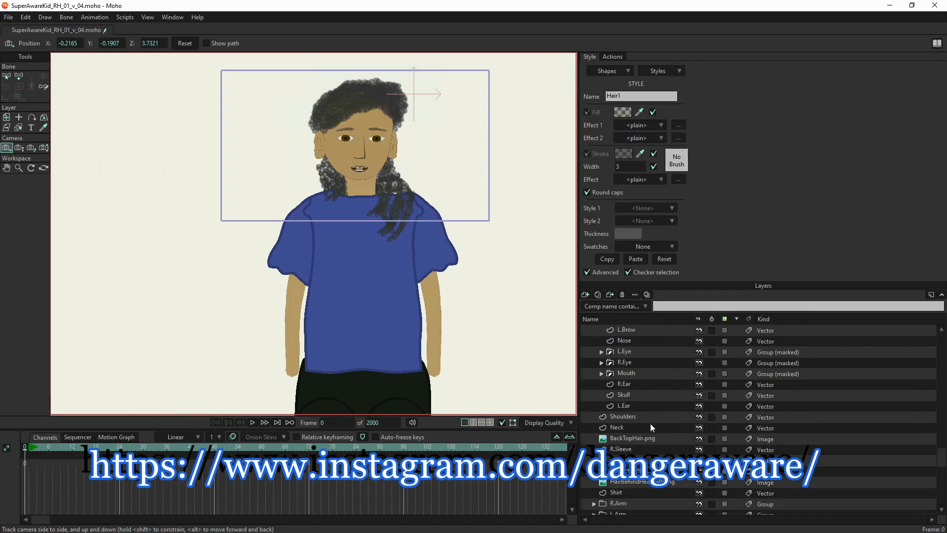
pyautogui.click(641, 448)
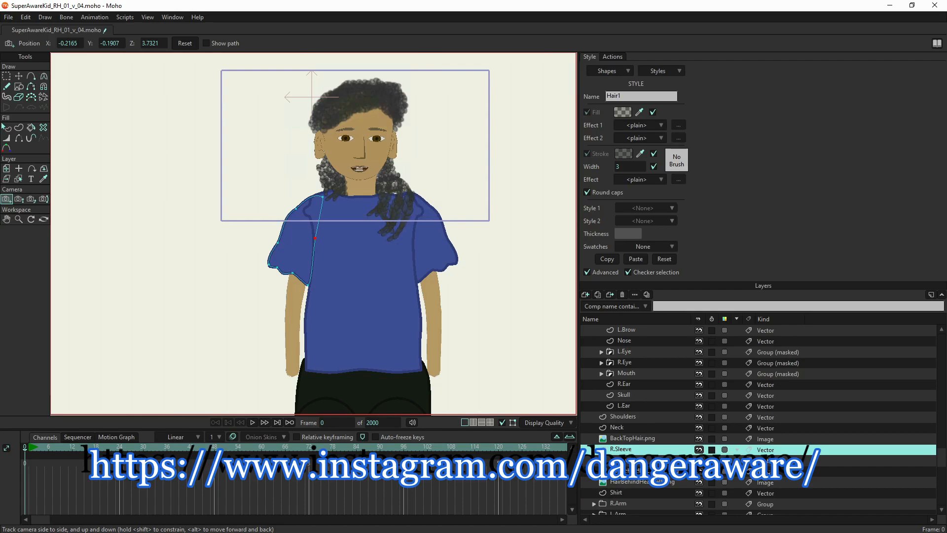
pyautogui.click(636, 460)
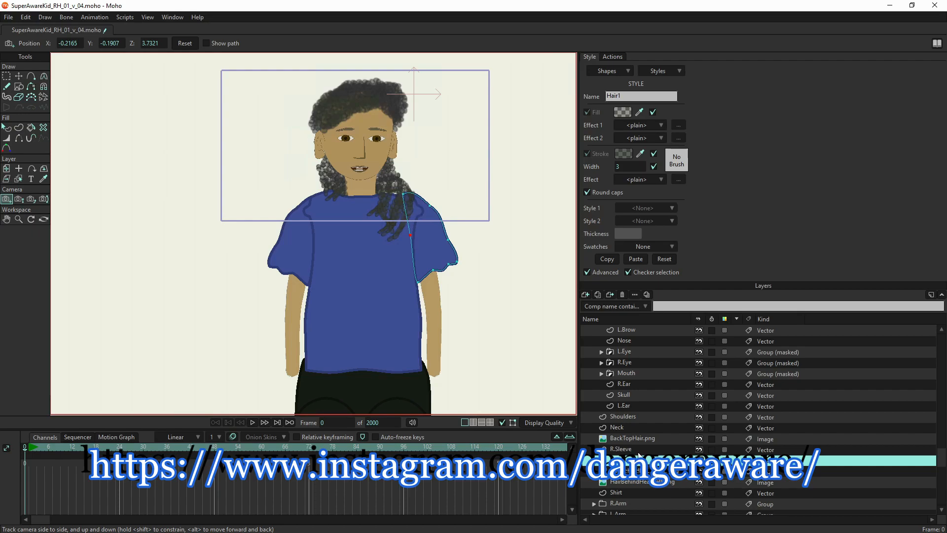
# Step: Move the R.Sleeve and L.Sleeve layers together to just above the Shoulders layer in the layer stack
pyautogui.click(639, 450)
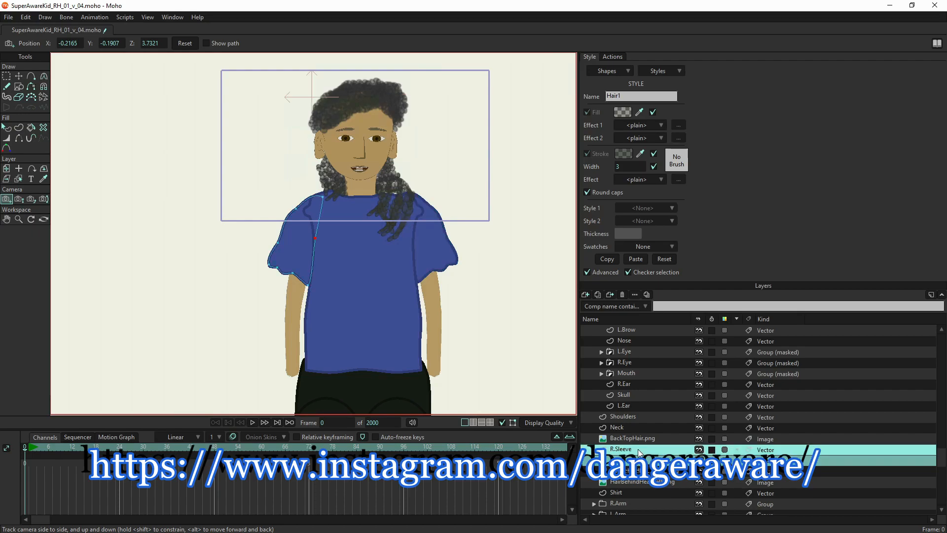
pyautogui.moveTo(638, 425); pyautogui.dragTo(638, 413)
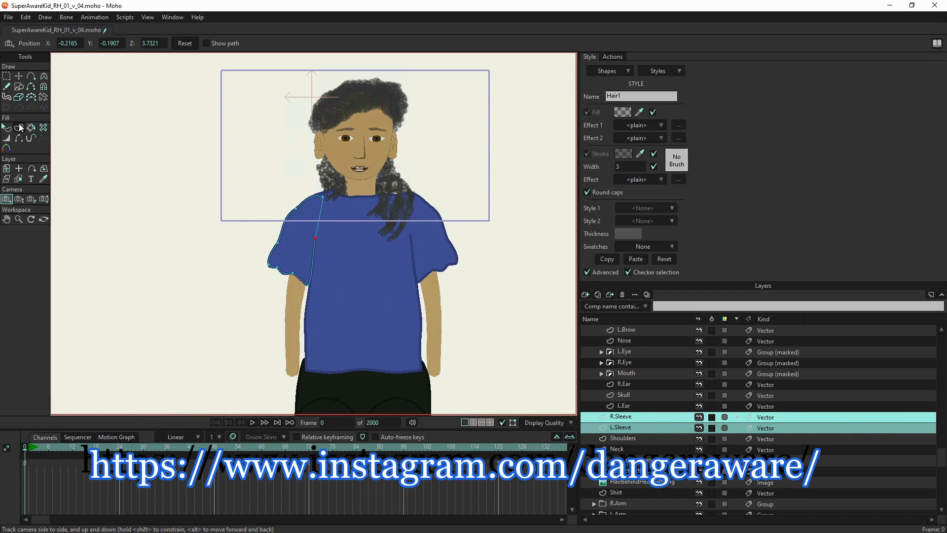
pyautogui.click(7, 169)
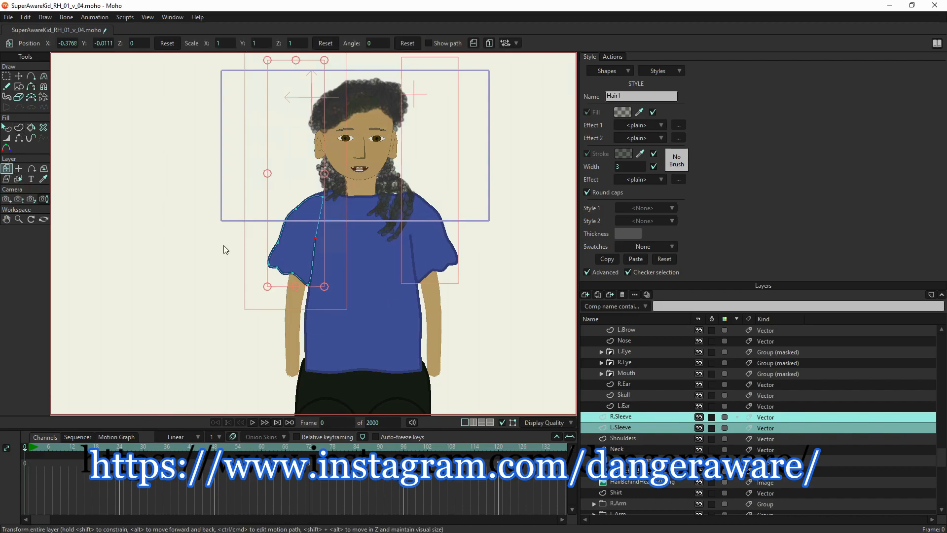
# Step: Place the R.Sleeve layer's origin near the shoulder, at about X 0.004 and Y -0.411
pyautogui.click(647, 415)
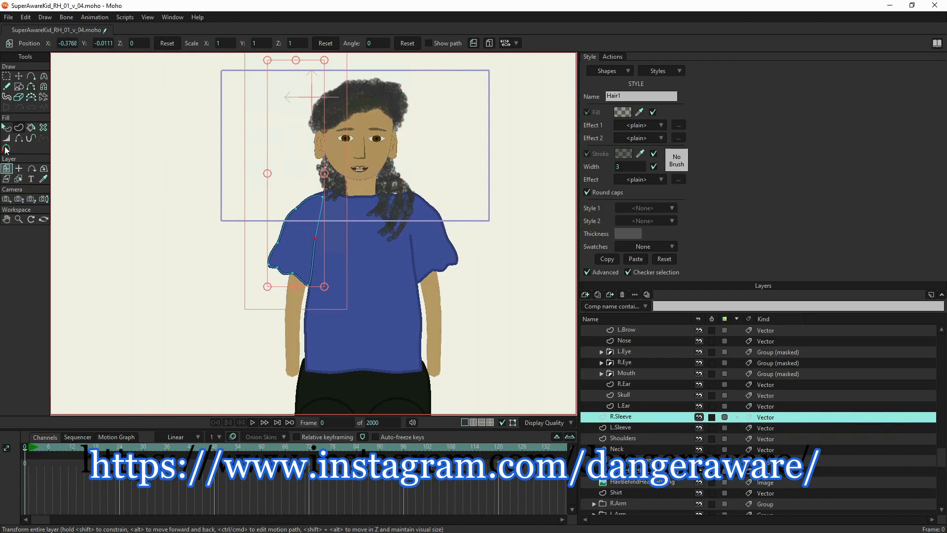
pyautogui.click(22, 169)
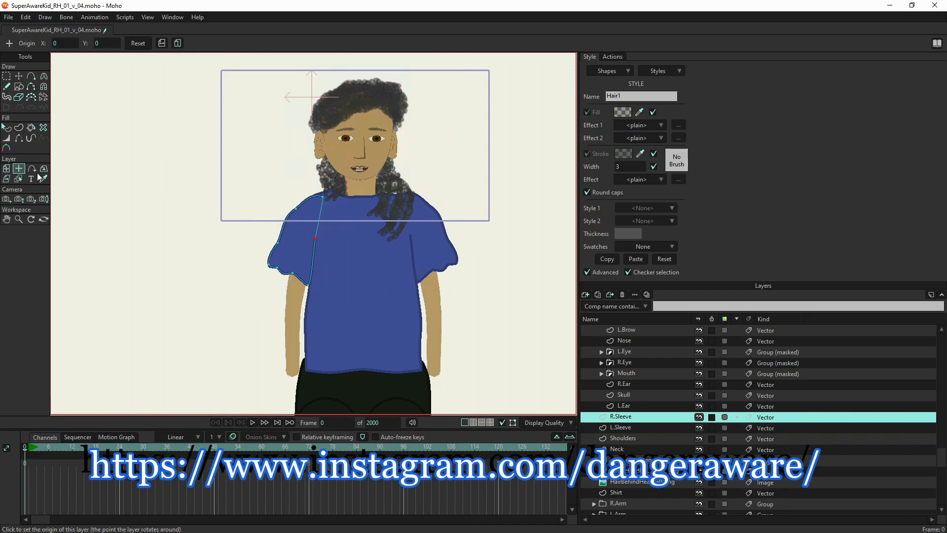
pyautogui.click(311, 209)
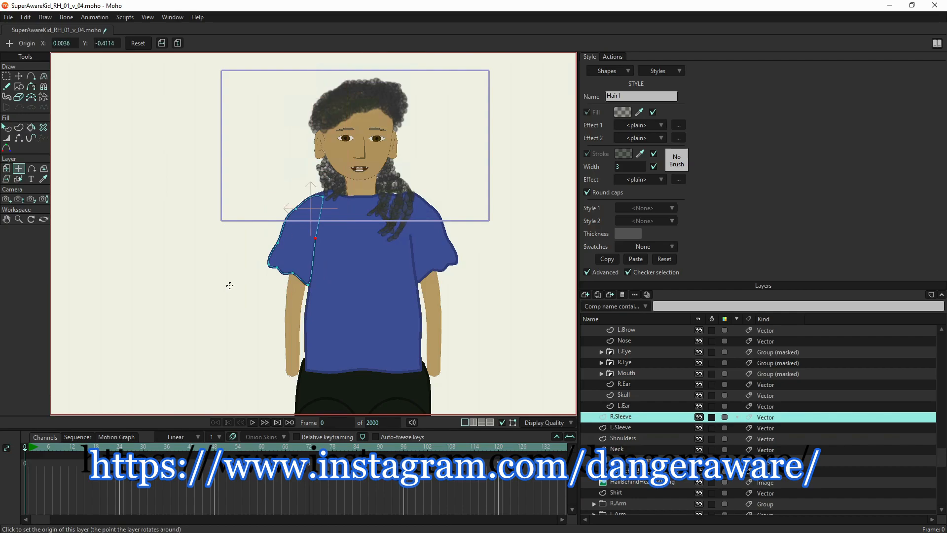
# Step: Rotate the R.Sleeve layer around its shoulder origin to an angle of about 4.2 degrees
pyautogui.click(6, 168)
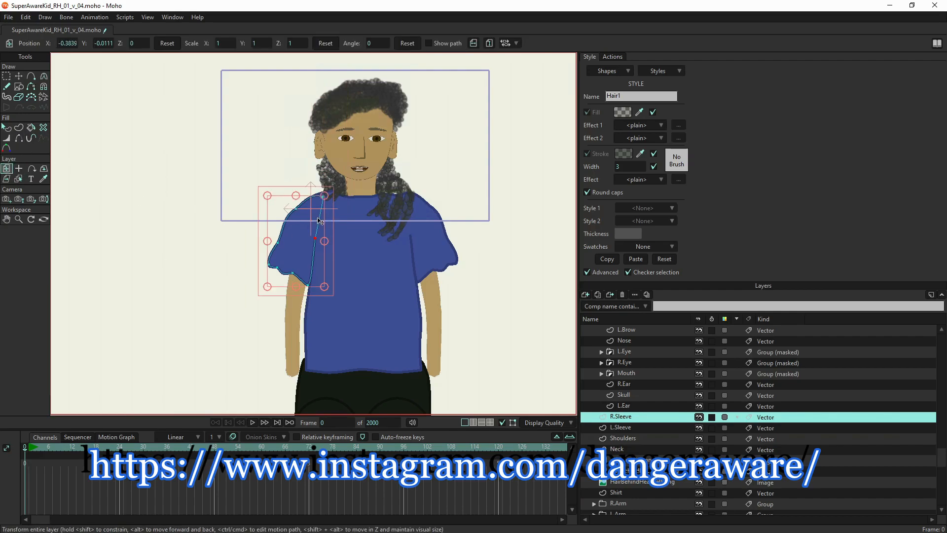
pyautogui.moveTo(330, 216); pyautogui.dragTo(413, 251)
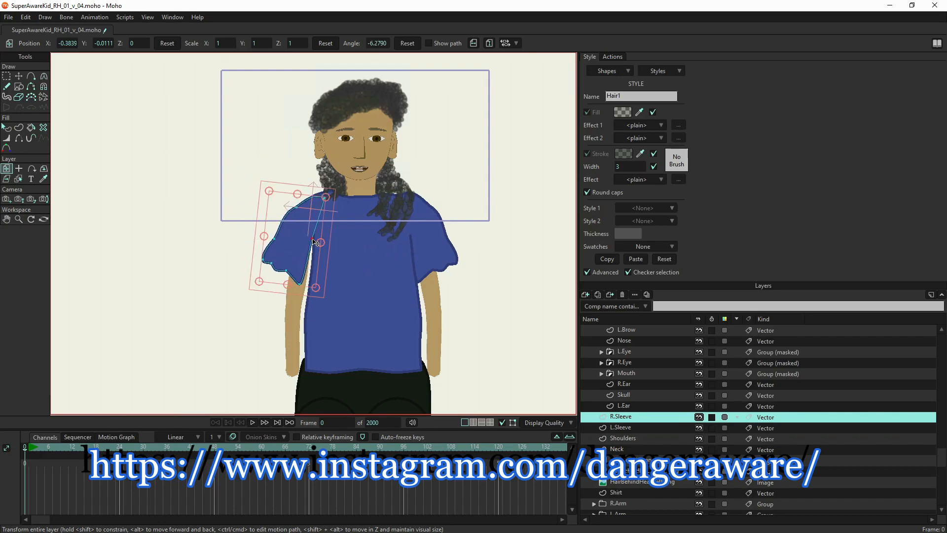
pyautogui.moveTo(326, 197); pyautogui.dragTo(332, 220)
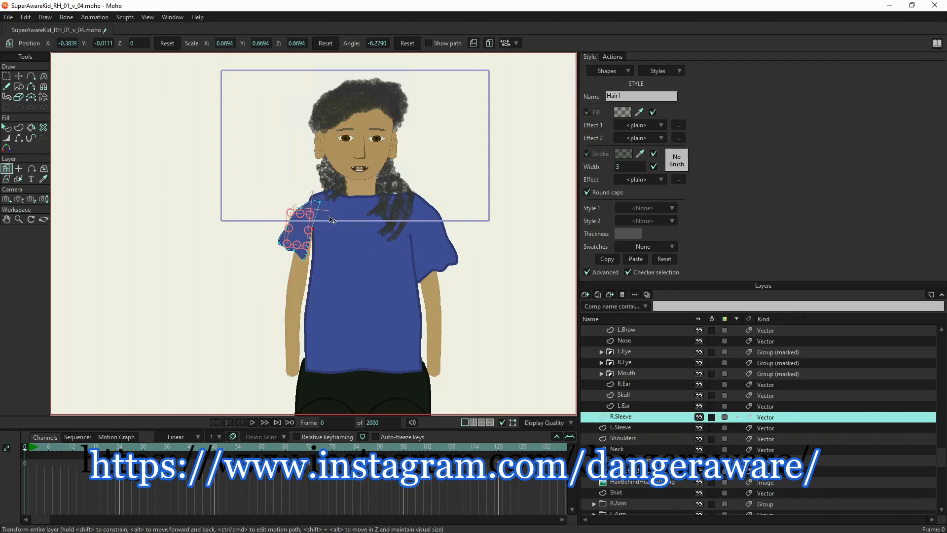
pyautogui.hotkey('ctrl', 'z')
pyautogui.click(330, 217)
pyautogui.moveTo(310, 261); pyautogui.dragTo(455, 246)
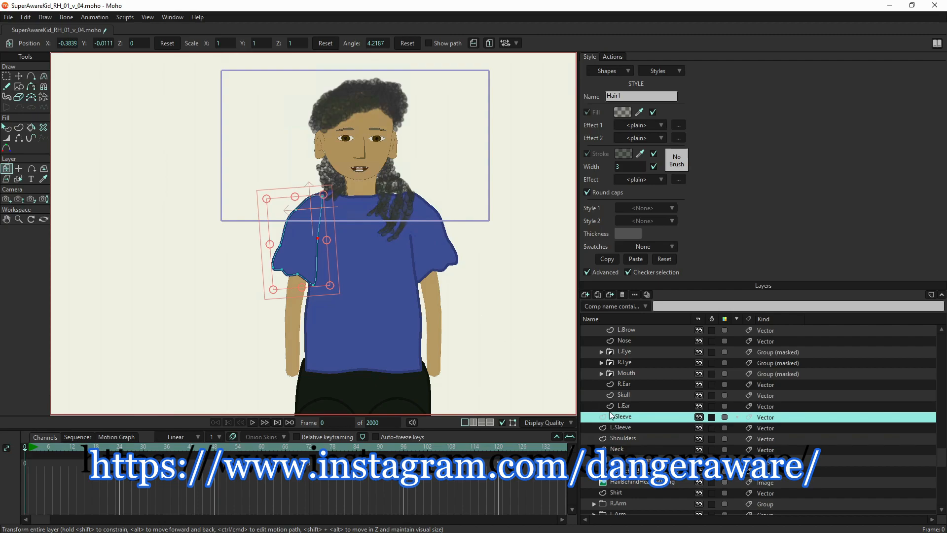
# Step: Expand the R.Arm group and move its round elbow patch off the arm, then back over the elbow
pyautogui.click(641, 438)
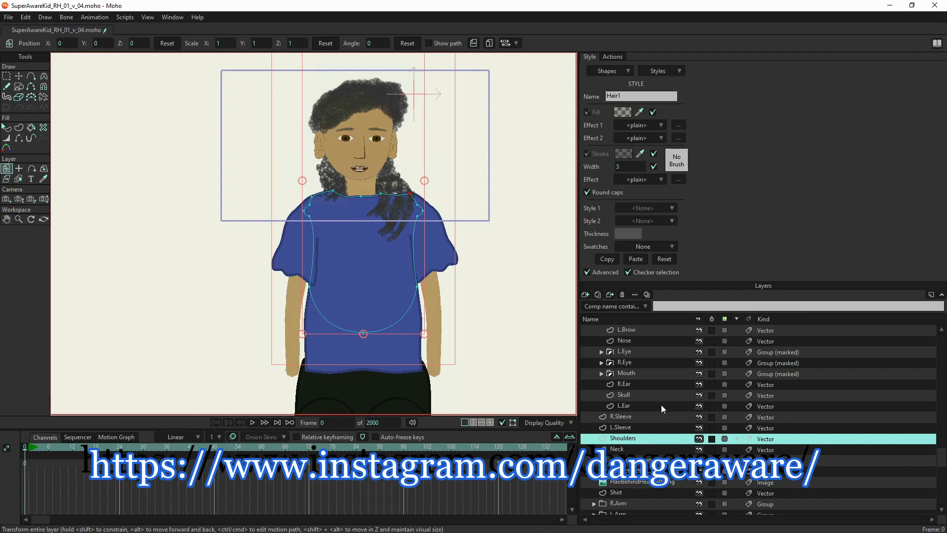
pyautogui.scroll(-2, 661, 419)
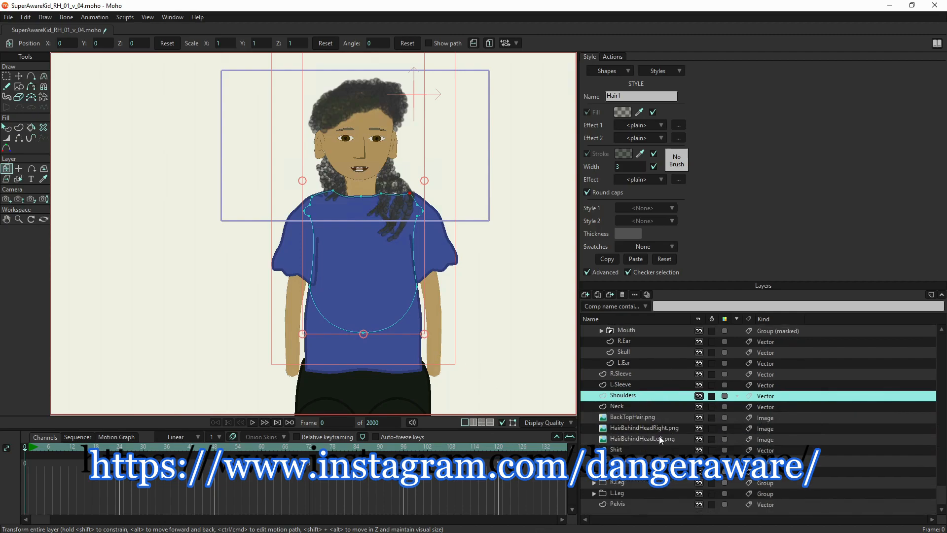
pyautogui.click(595, 462)
pyautogui.click(650, 473)
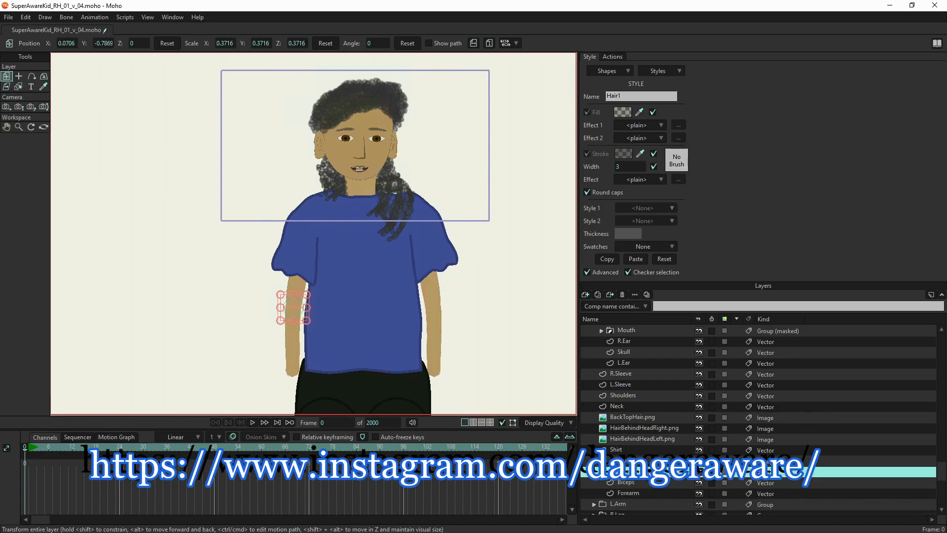
pyautogui.scroll(1, 288, 315)
pyautogui.scroll(2, 290, 317)
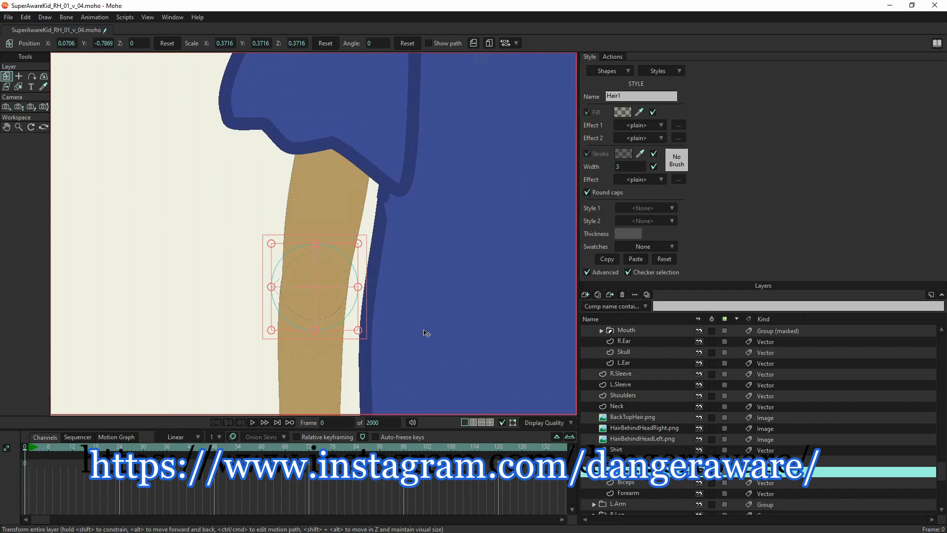
pyautogui.moveTo(322, 296); pyautogui.dragTo(226, 301)
pyautogui.scroll(-2, 300, 301)
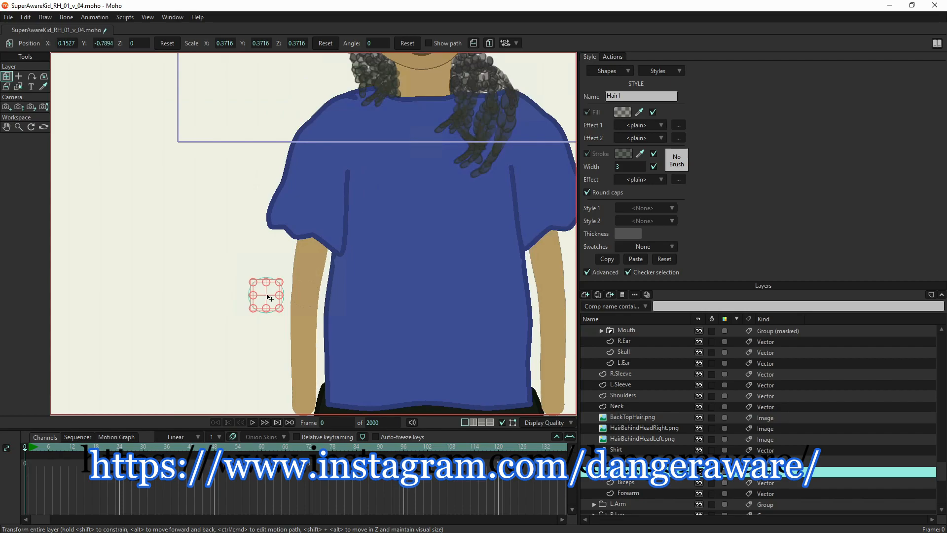
pyautogui.moveTo(269, 298); pyautogui.dragTo(308, 300)
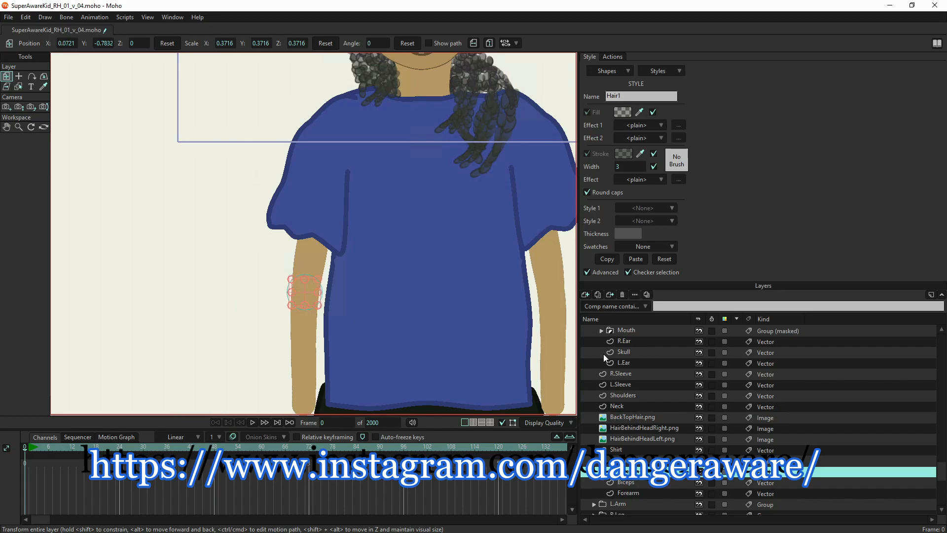
# Step: Select the BackTopHair.png layer and then the HEAD group to examine the hair layers and the face
pyautogui.click(664, 416)
pyautogui.scroll(4, 659, 385)
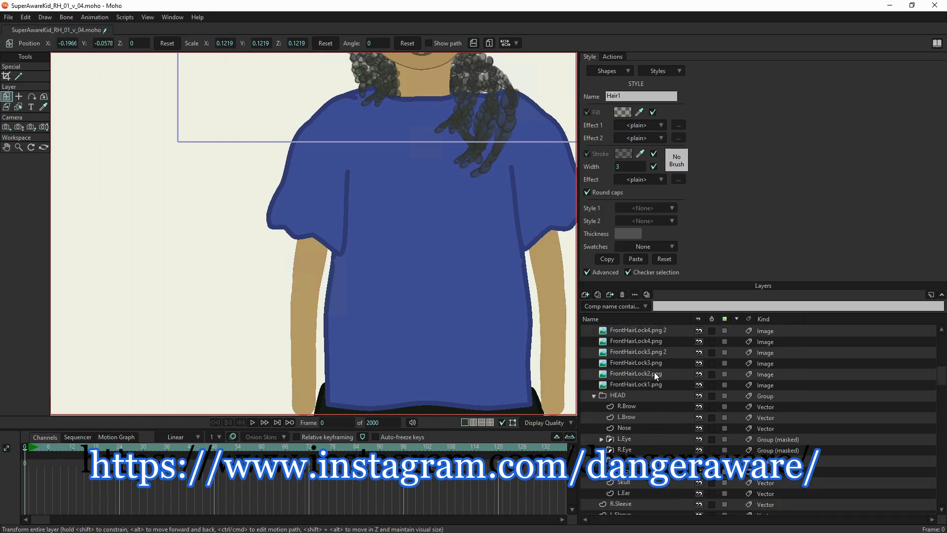
pyautogui.click(645, 395)
pyautogui.scroll(2, 636, 362)
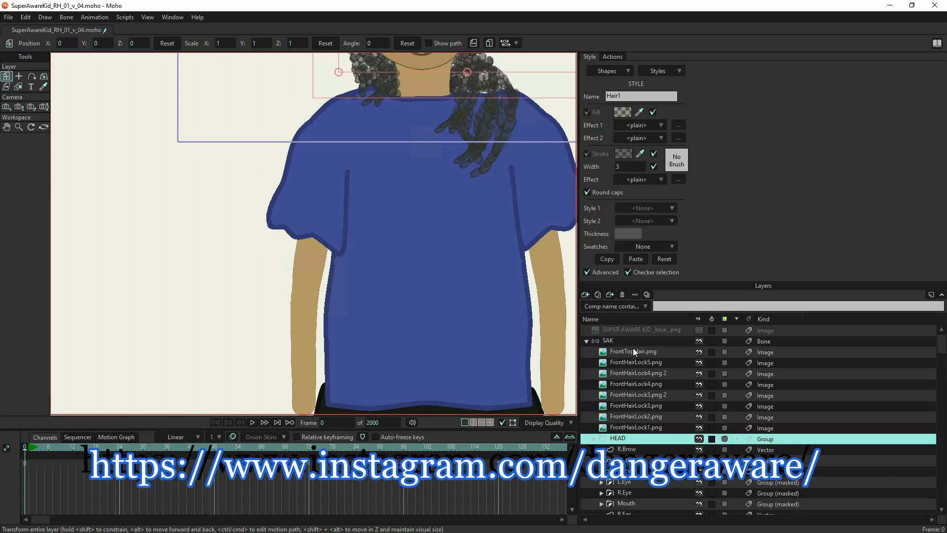
pyautogui.scroll(-10, 297, 254)
pyautogui.scroll(4, 294, 251)
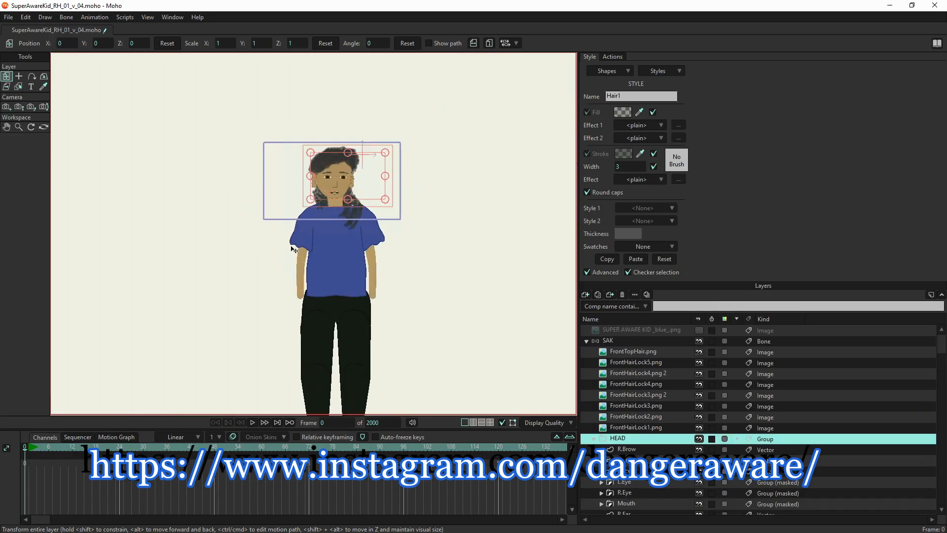
pyautogui.scroll(4, 339, 164)
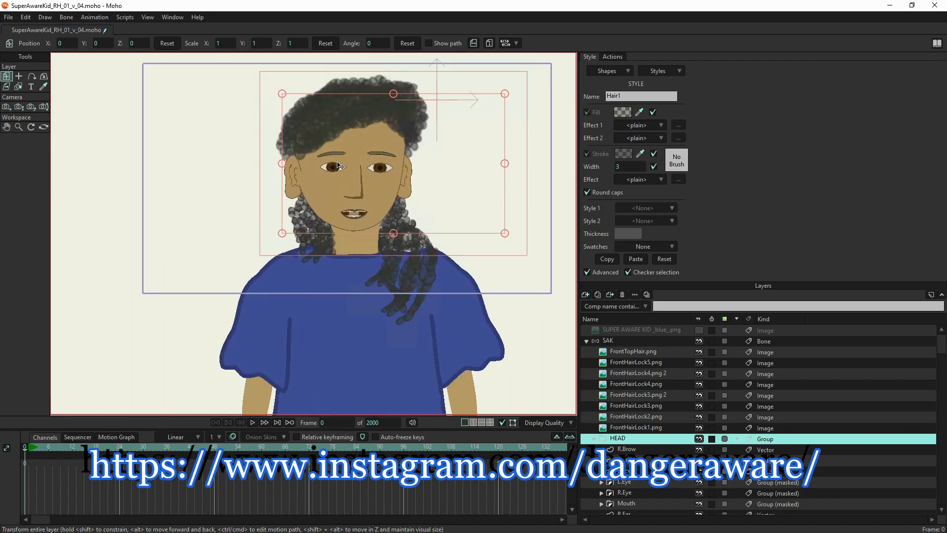
# Step: Show the SUPER AWARE KID reference image layer and compare its shirt logo and clothing with the character
pyautogui.click(700, 330)
pyautogui.scroll(-1, 395, 272)
pyautogui.scroll(-3, 395, 271)
pyautogui.scroll(2, 414, 350)
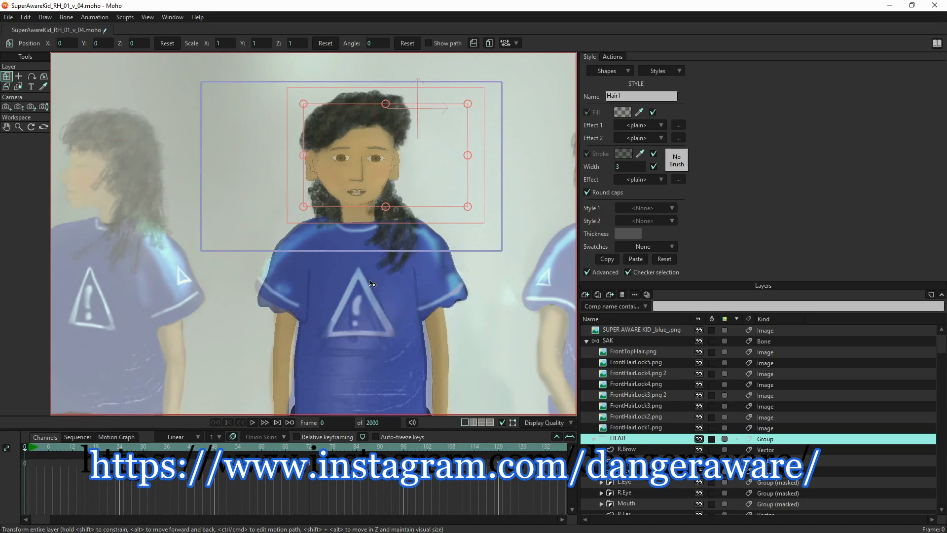
pyautogui.scroll(-3, 379, 256)
pyautogui.scroll(3, 395, 344)
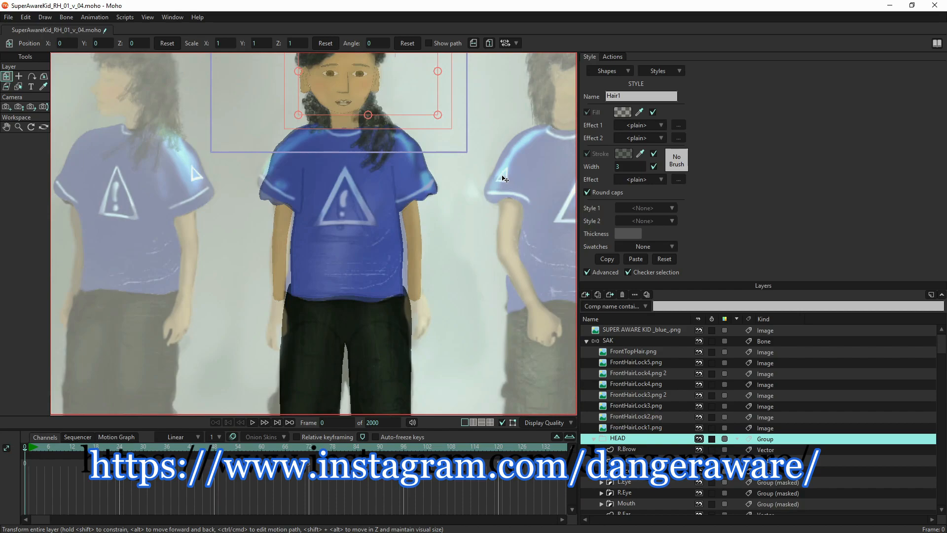
pyautogui.scroll(-2, 365, 226)
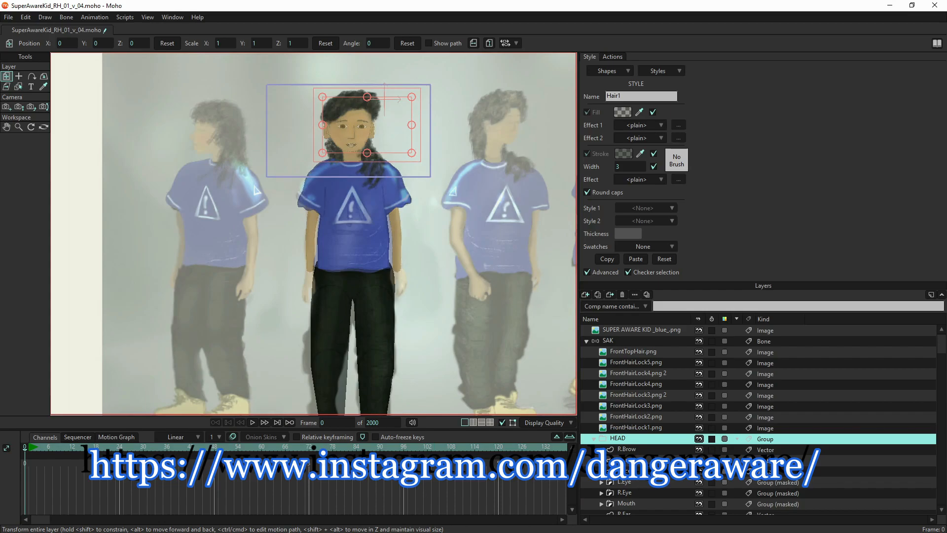
# Step: Switch to Outlook and open the original "revised proof danger aware" e-mail with the attached proof
pyautogui.press('super')
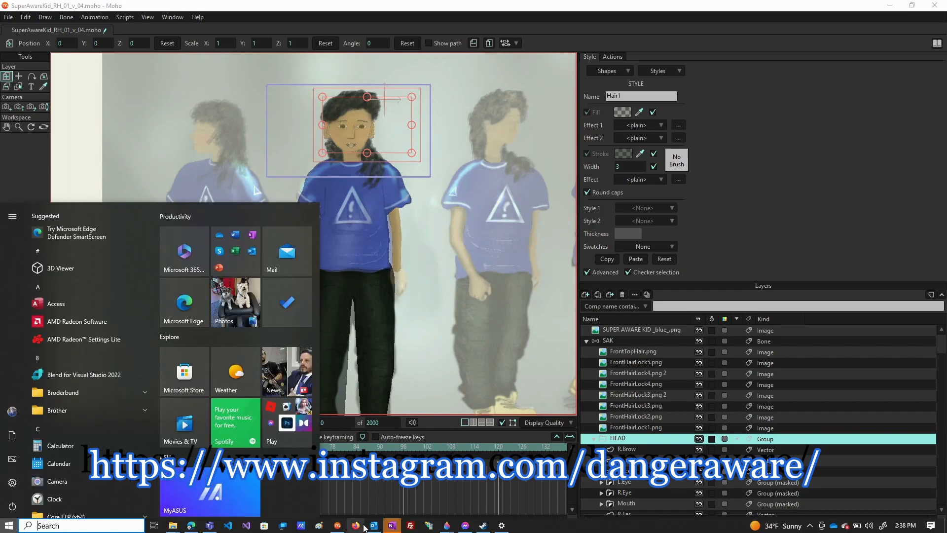
pyautogui.moveTo(336, 529)
pyautogui.click(371, 525)
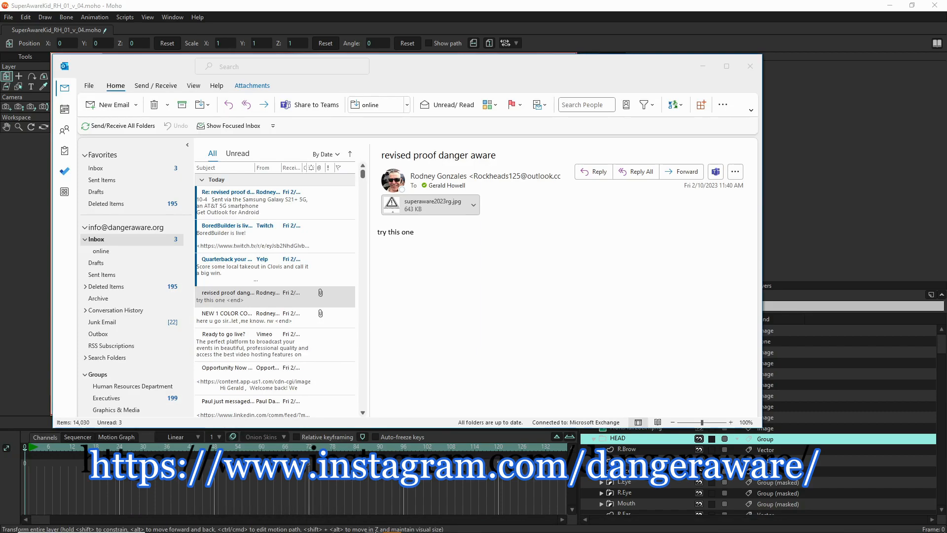
pyautogui.press('Up')
pyautogui.press('Up')
pyautogui.press('Up')
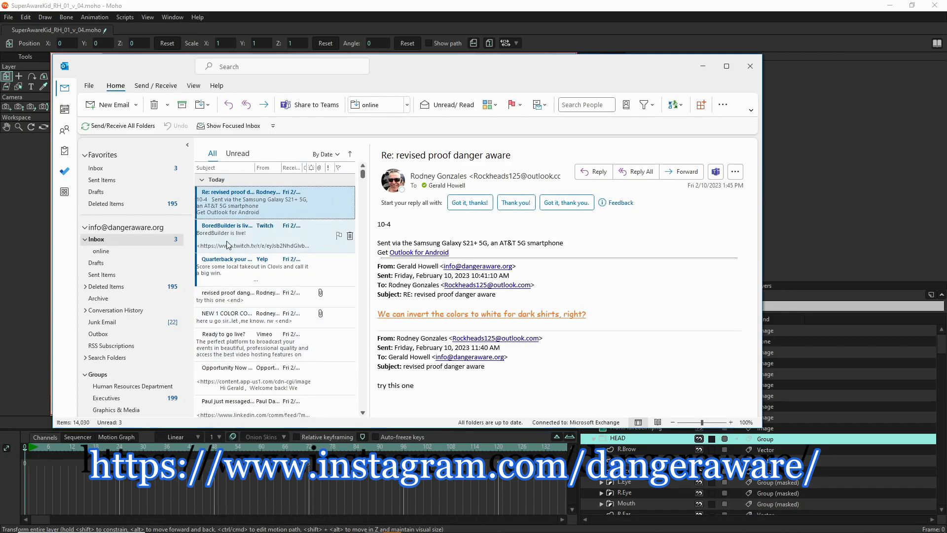
pyautogui.click(231, 299)
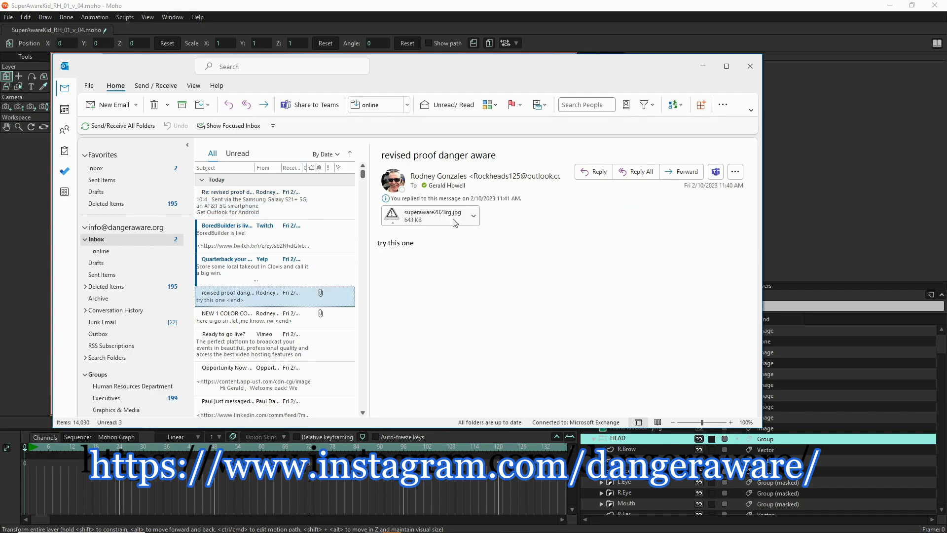
# Step: Open the attachment superaware2023rg.jpg in Paint and examine the whole warning-triangle logo
pyautogui.click(417, 217)
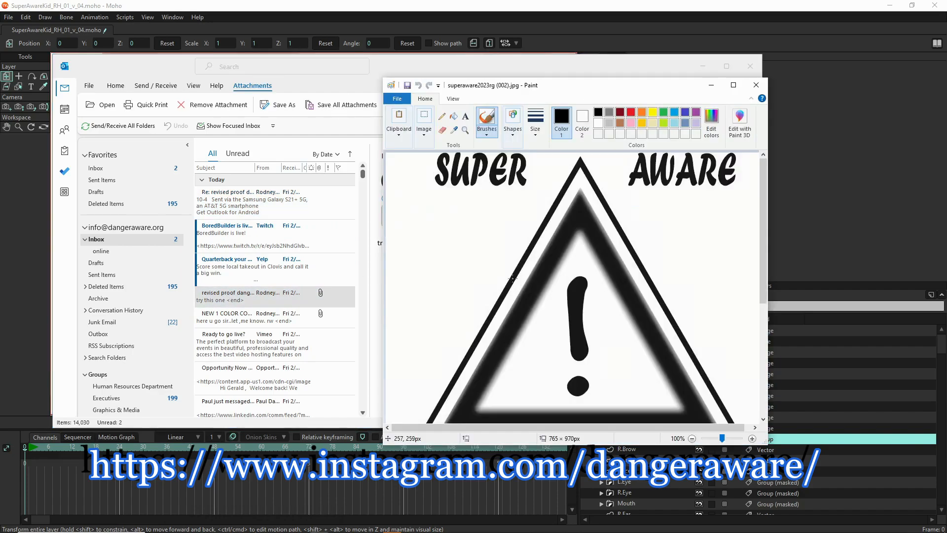
pyautogui.scroll(-2, 489, 251)
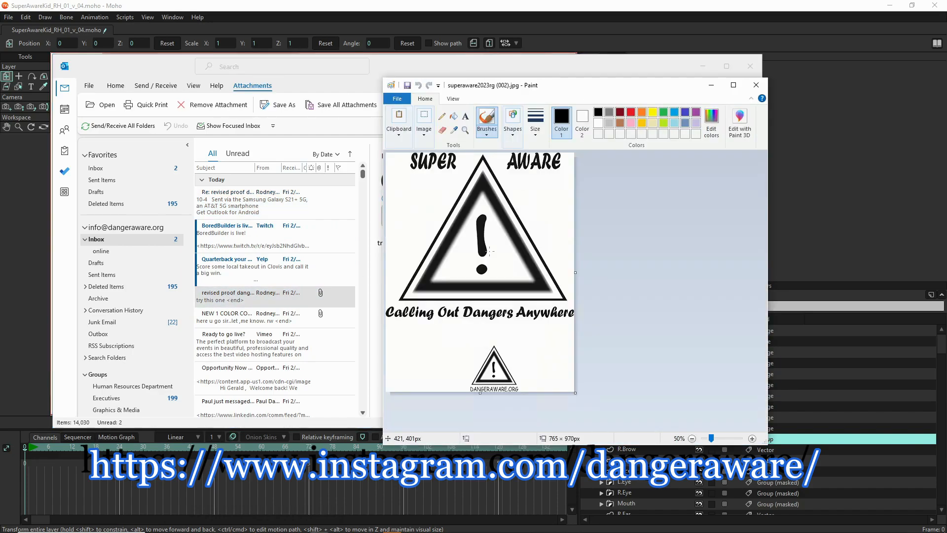
pyautogui.scroll(1, 445, 232)
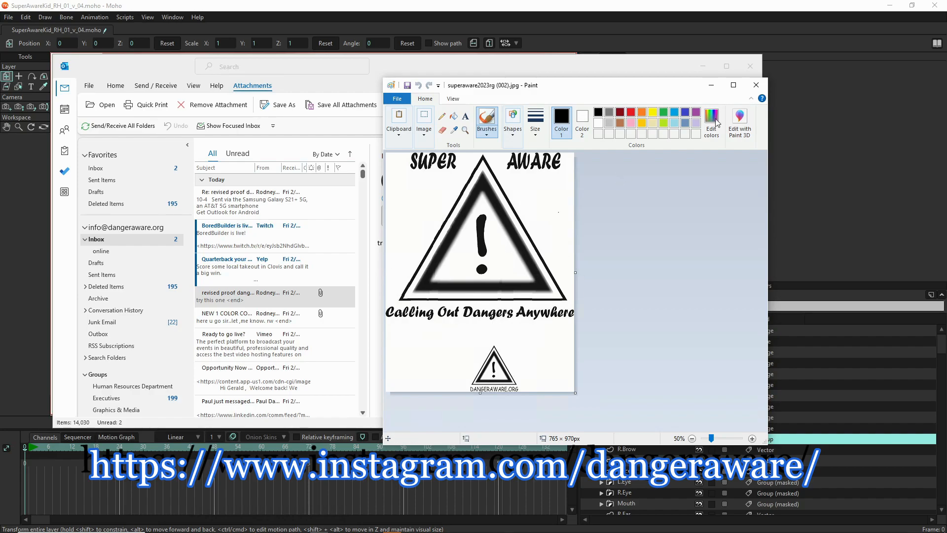
# Step: Switch back to Moho, examine the full SUPER AWARE KID reference image, and hide its layer again
pyautogui.click(662, 67)
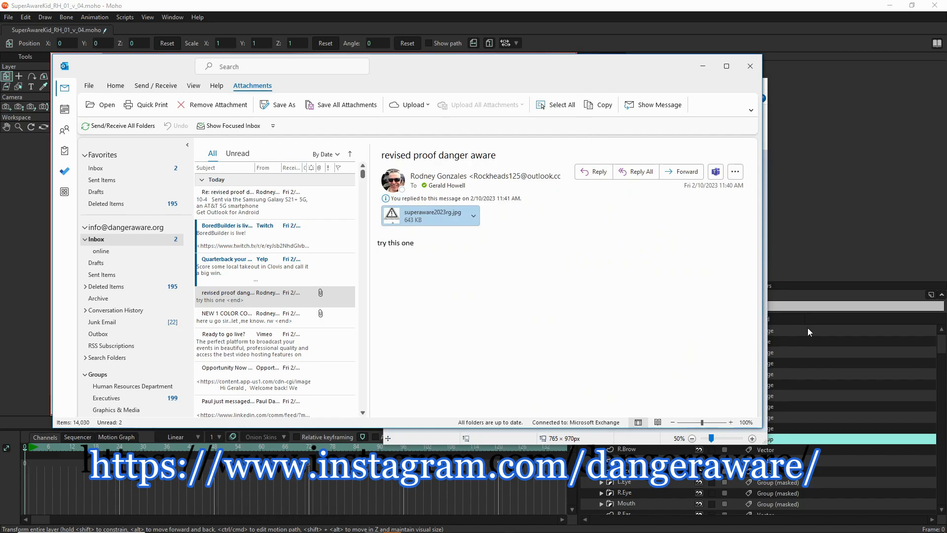
pyautogui.click(839, 247)
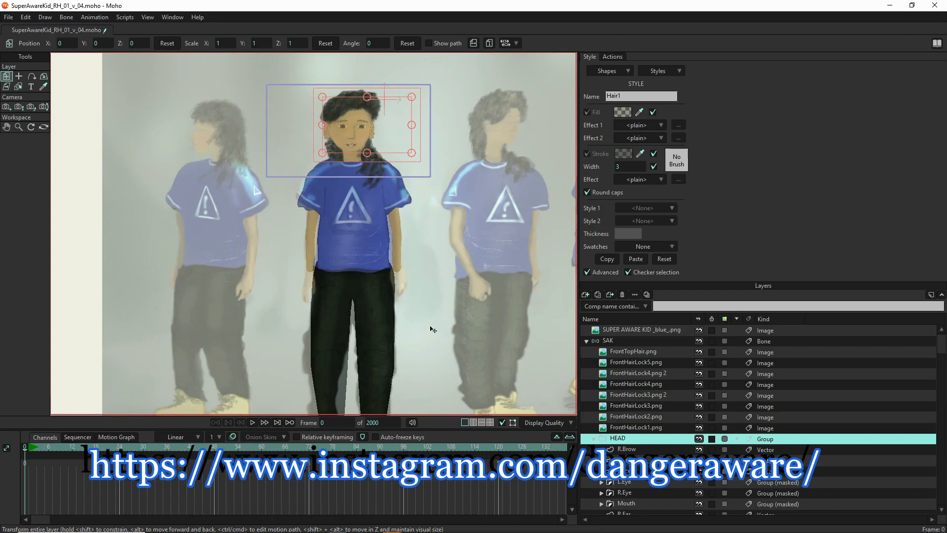
pyautogui.scroll(-2, 398, 316)
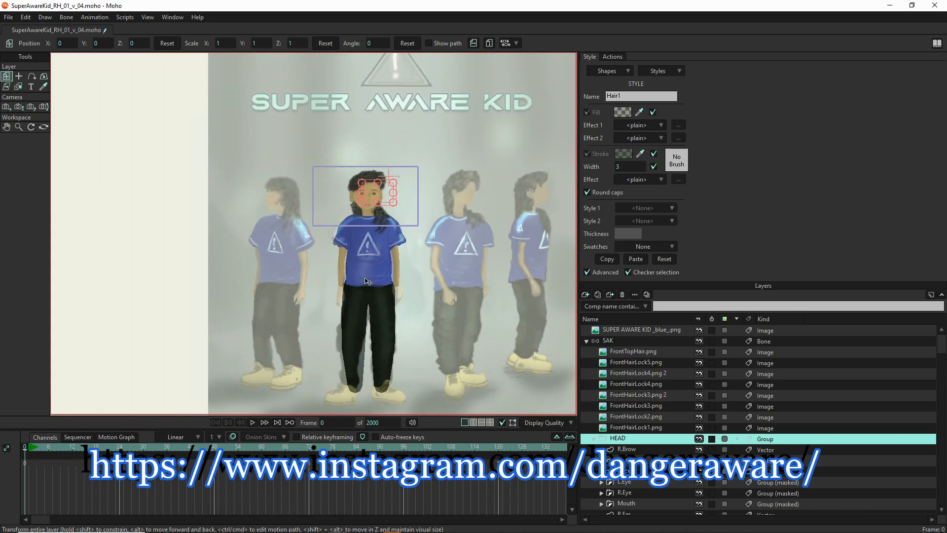
pyautogui.scroll(-3, 365, 279)
pyautogui.scroll(3, 382, 317)
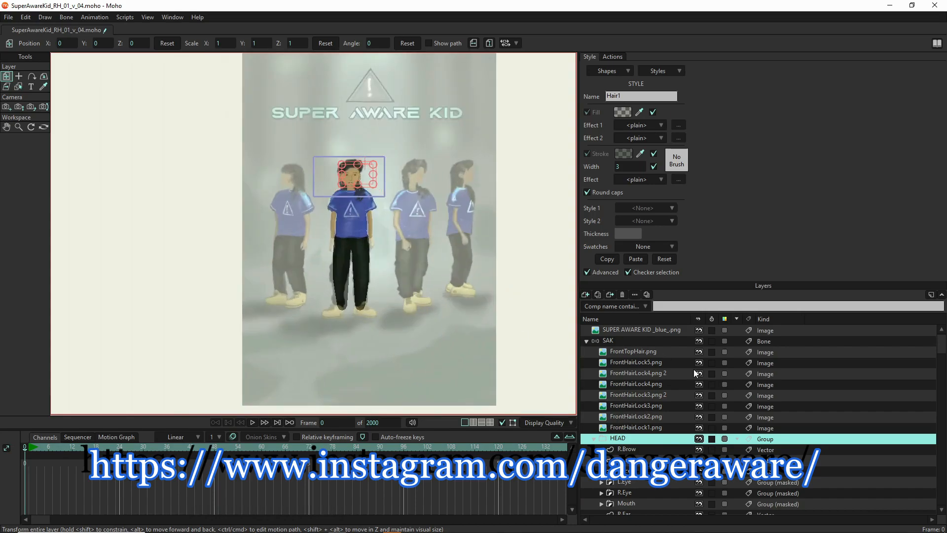
pyautogui.click(701, 330)
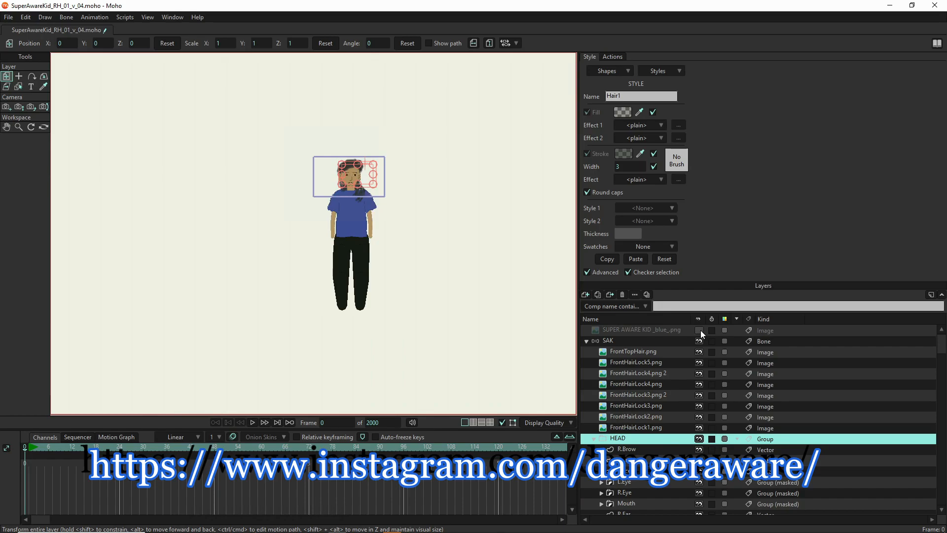
# Step: Show the SUPER AWARE KID reference image layer again and examine the hands beside the hips
pyautogui.click(700, 330)
pyautogui.click(700, 330)
pyautogui.click(701, 330)
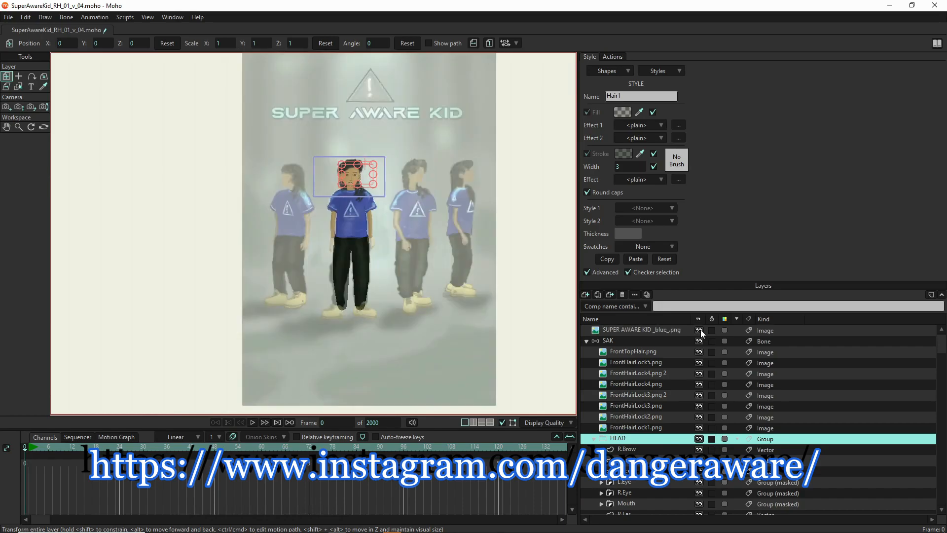
pyautogui.scroll(3, 371, 243)
pyautogui.scroll(2, 371, 243)
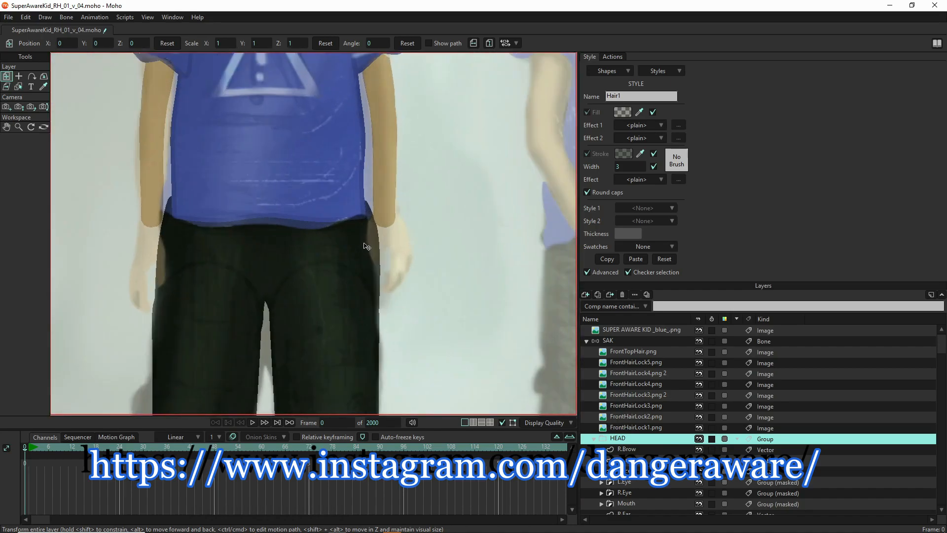
pyautogui.scroll(2, 376, 253)
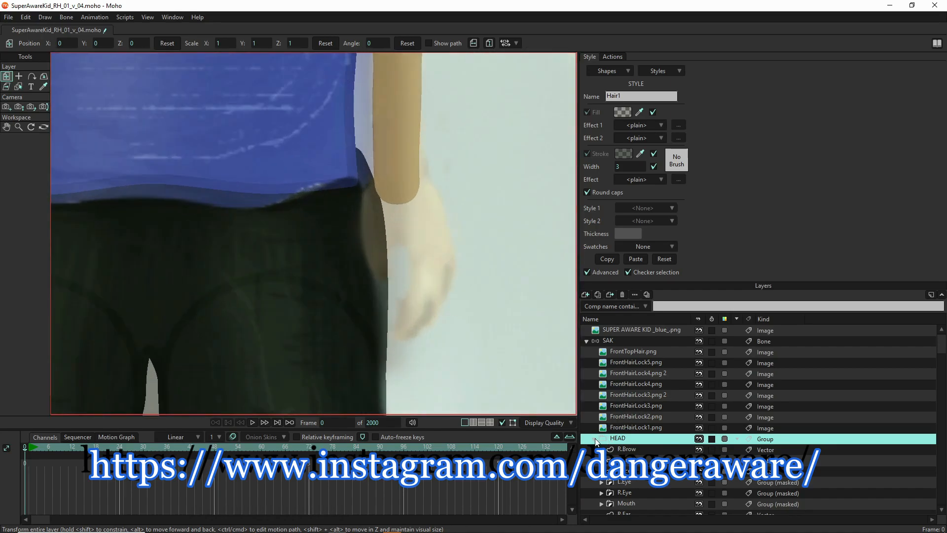
# Step: Collapse the HEAD and R.Arm groups in the layer list and compare the character's arms with the reference
pyautogui.click(594, 438)
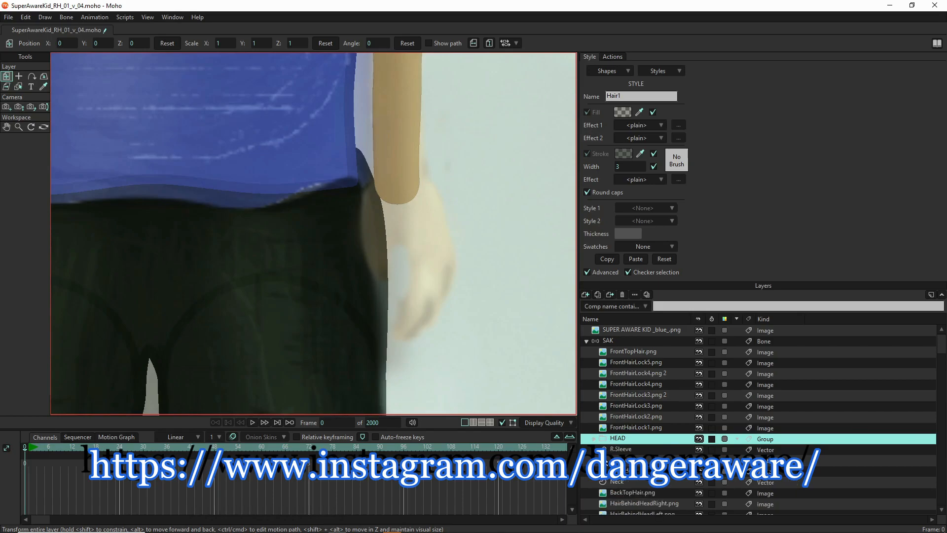
pyautogui.scroll(-3, 760, 420)
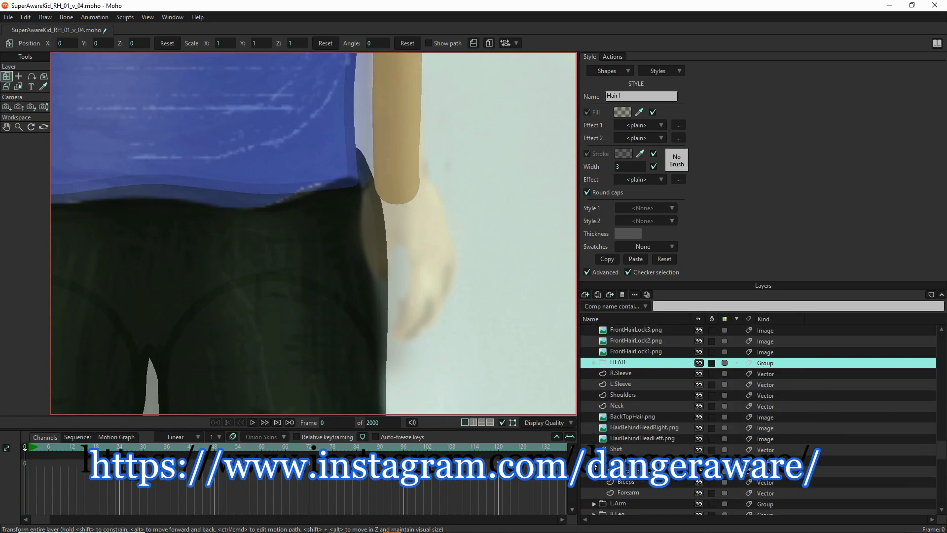
pyautogui.click(595, 463)
pyautogui.scroll(1, 594, 405)
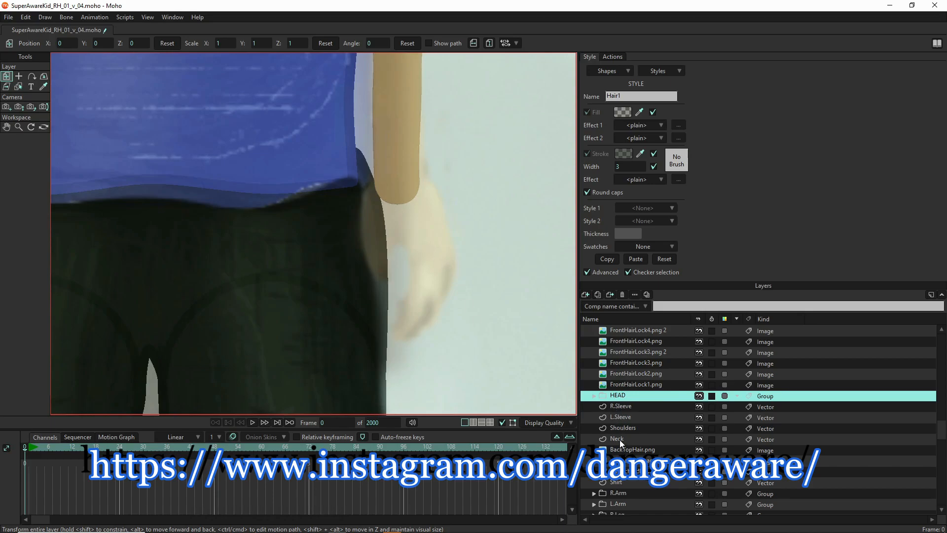
pyautogui.scroll(-5, 338, 267)
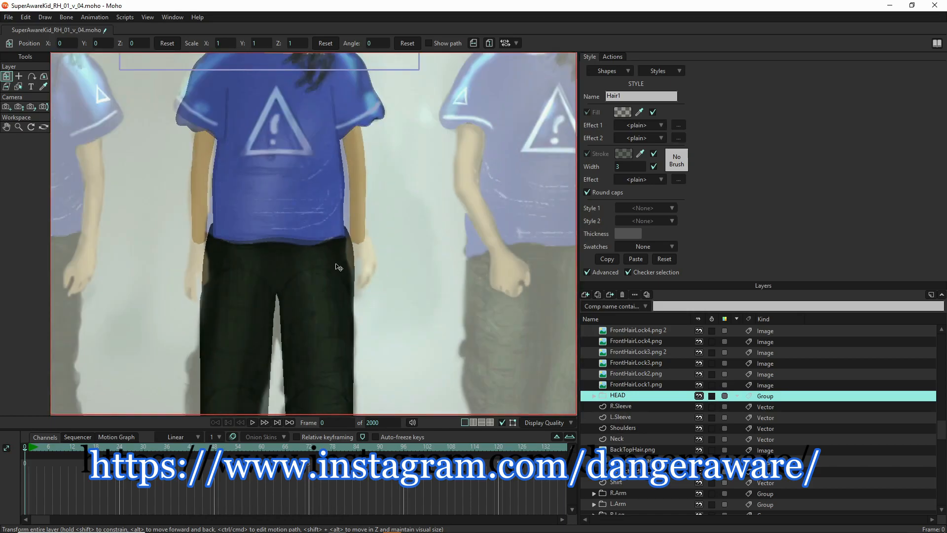
pyautogui.scroll(5, 338, 266)
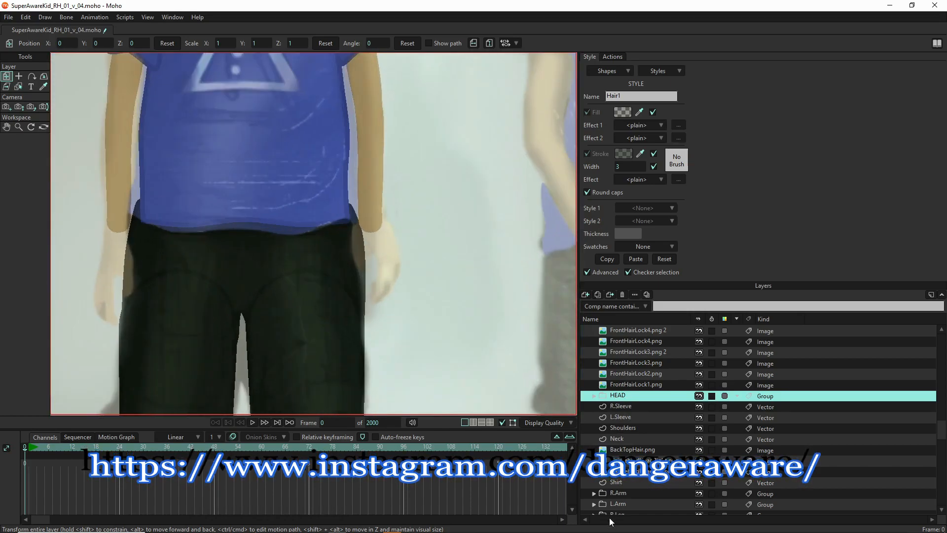
# Step: Expand the R.Arm group, check its Biceps and Forearm layers on the character, and leave Forearm selected
pyautogui.click(623, 494)
pyautogui.scroll(-1, 623, 494)
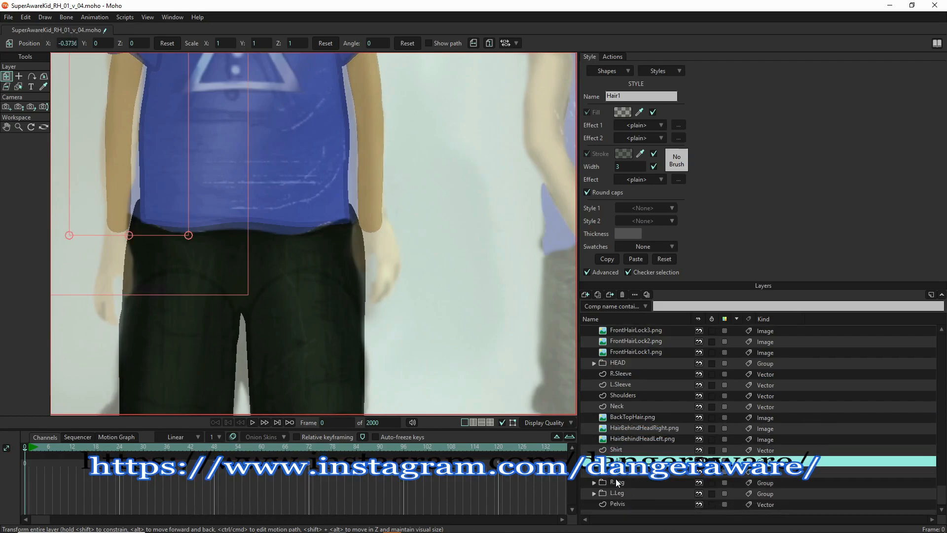
pyautogui.click(594, 461)
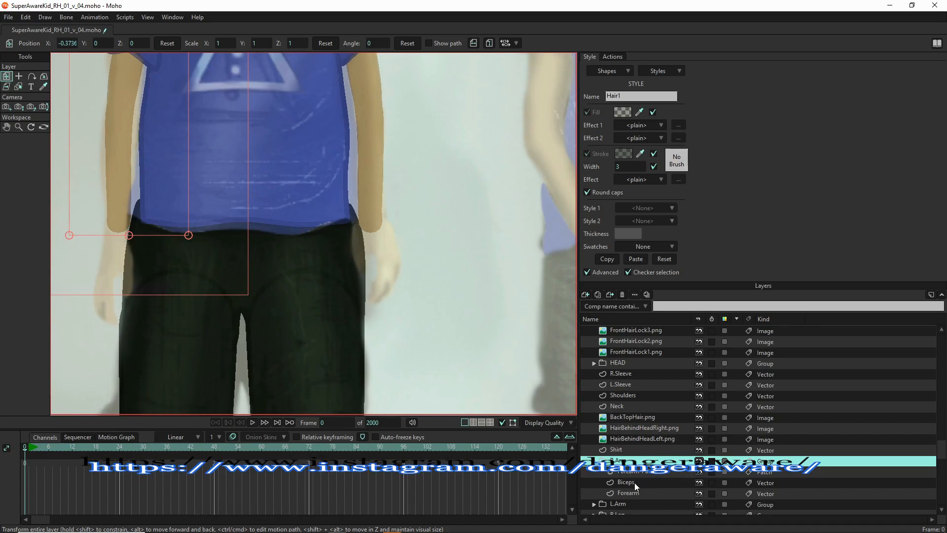
pyautogui.click(634, 482)
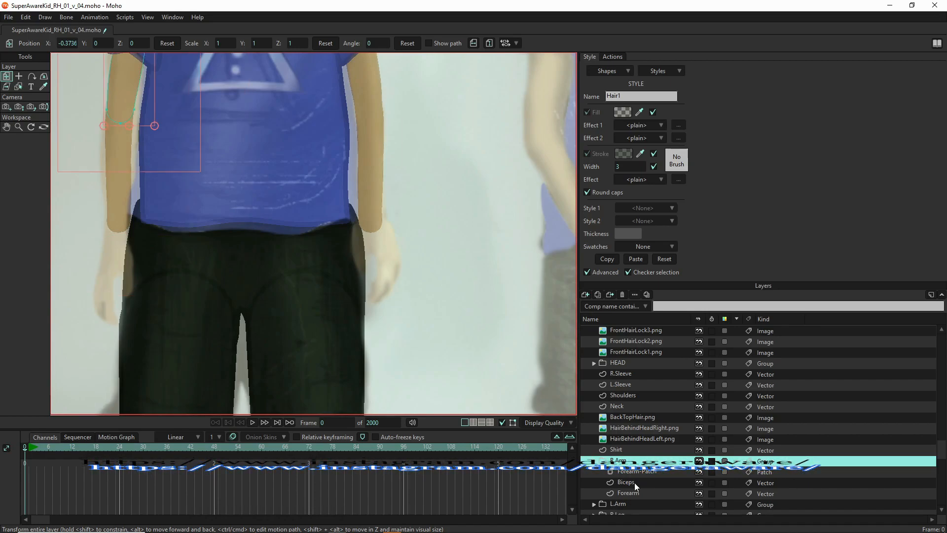
pyautogui.click(624, 461)
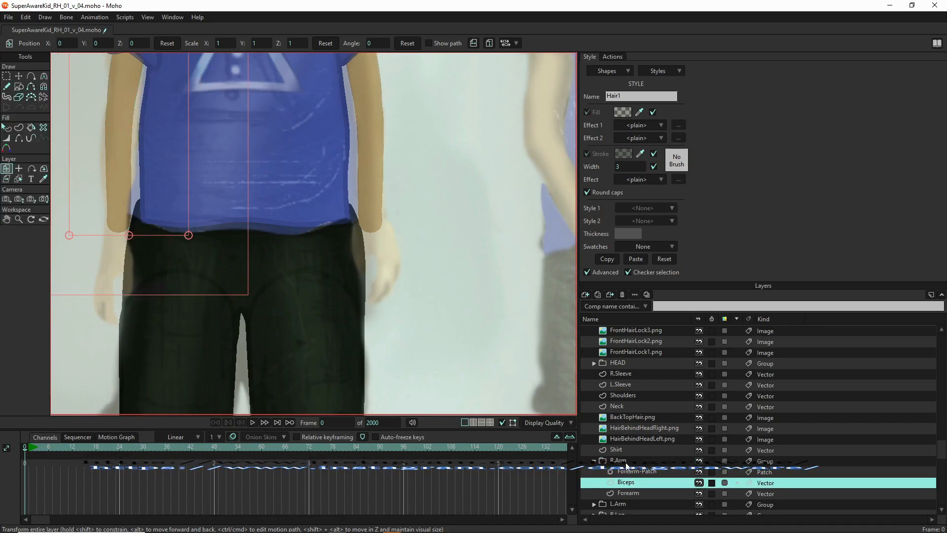
pyautogui.scroll(-1, 629, 470)
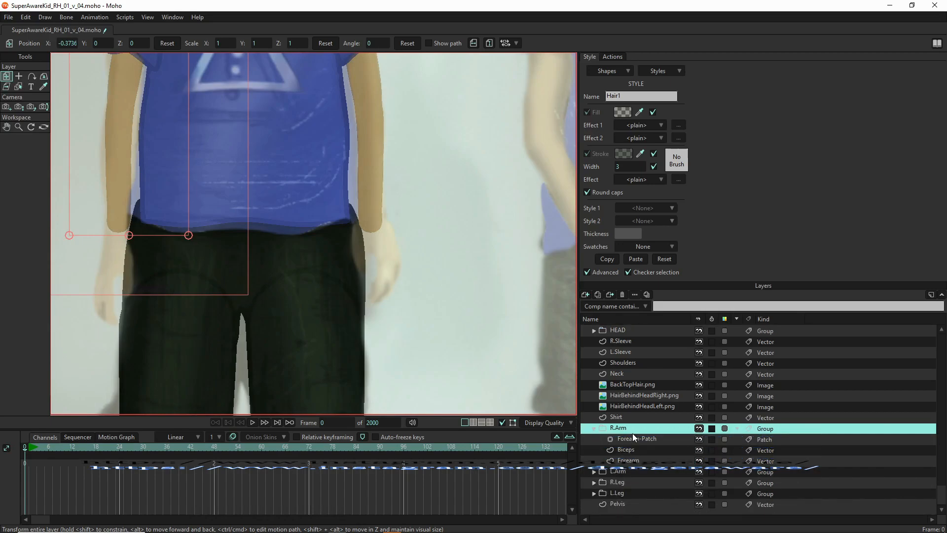
pyautogui.click(623, 462)
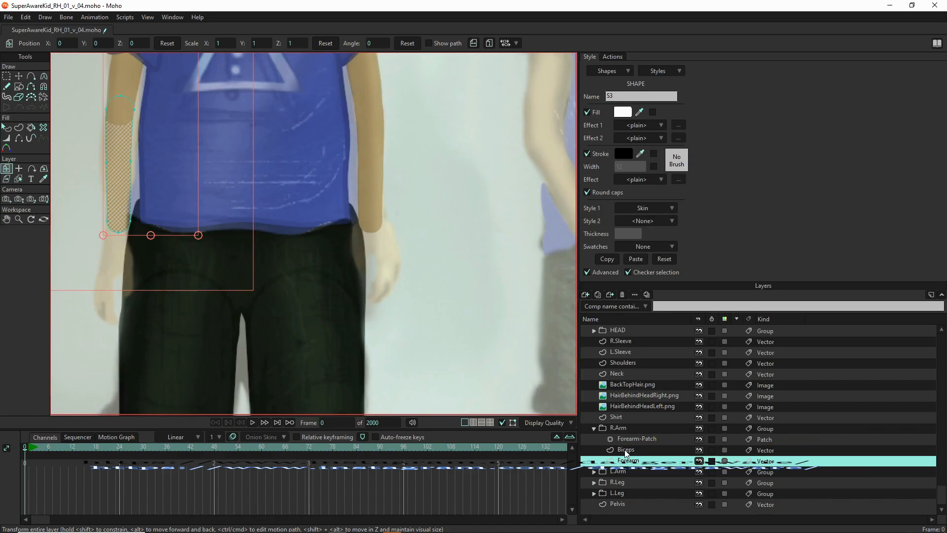
pyautogui.click(625, 451)
pyautogui.click(625, 465)
# Step: Add a vector layer to the R.Arm group, place it directly below Forearm and name it Palm
pyautogui.click(586, 294)
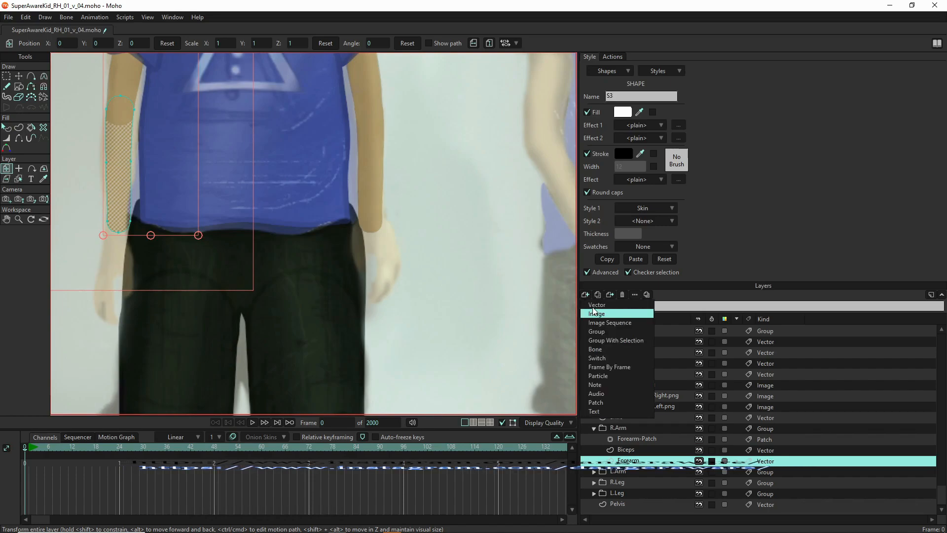
pyautogui.click(597, 305)
pyautogui.moveTo(639, 462); pyautogui.dragTo(639, 481)
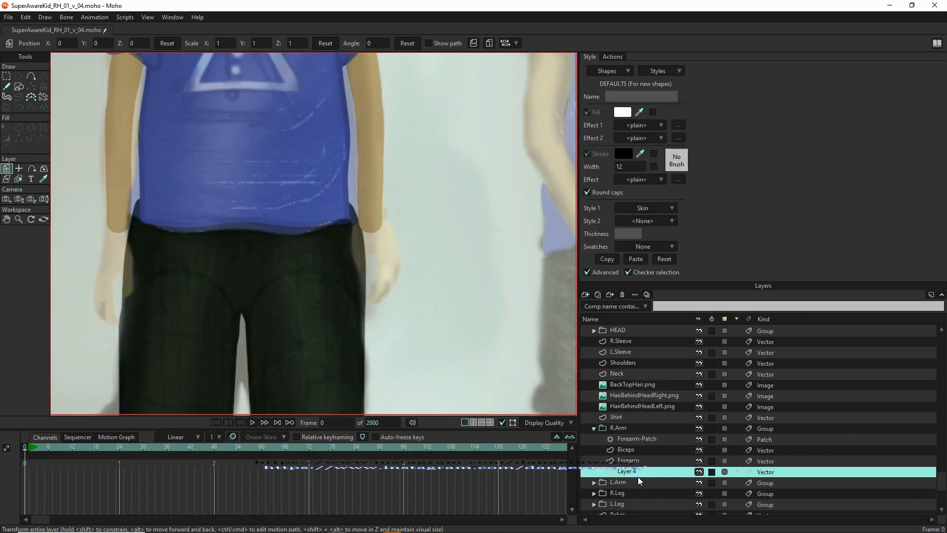
pyautogui.doubleClick(643, 472)
pyautogui.write('Palm')
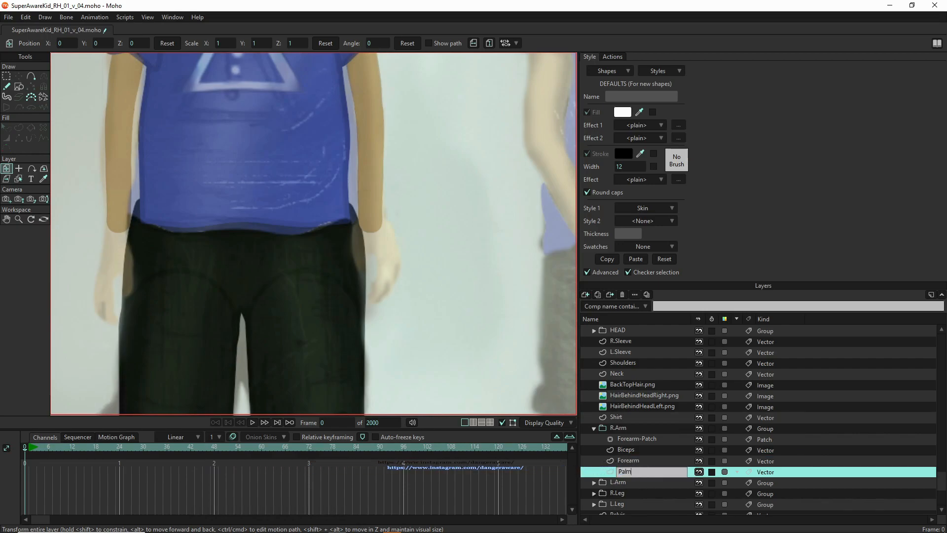
pyautogui.press('Return')
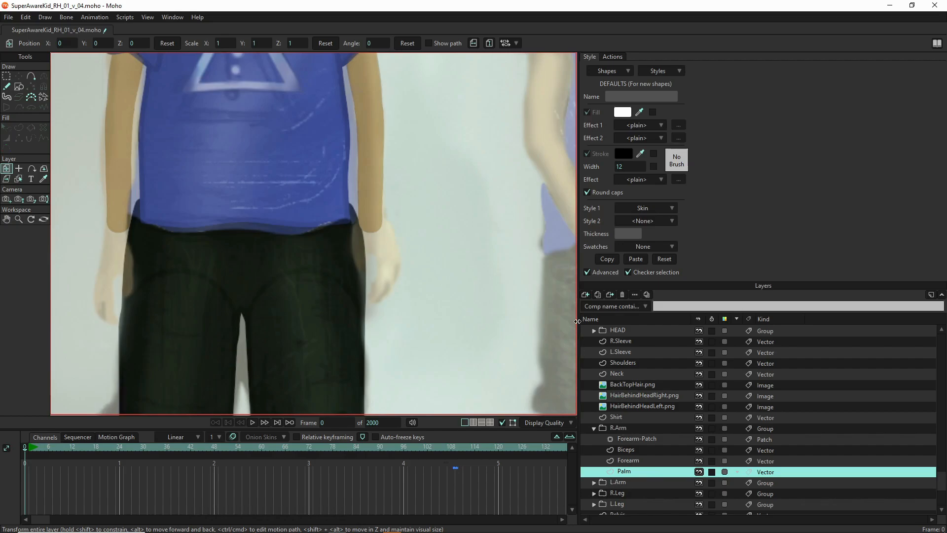
# Step: Add another vector layer directly above Palm in the R.Arm group and name it ThumbBase
pyautogui.click(586, 295)
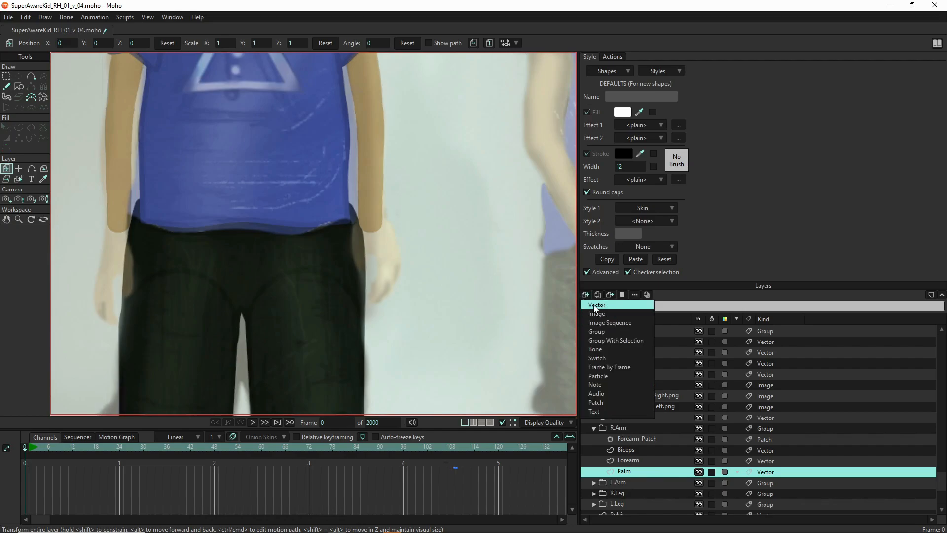
pyautogui.click(595, 306)
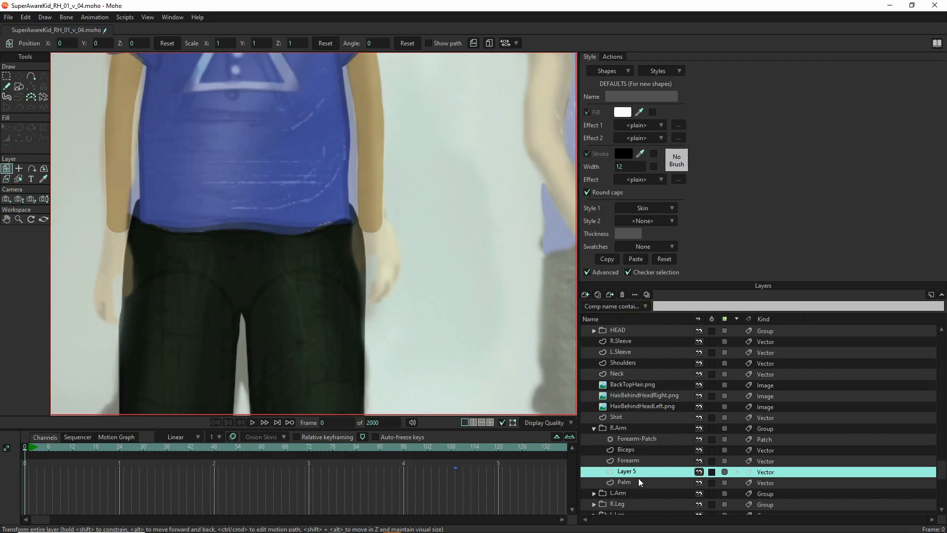
pyautogui.doubleClick(641, 474)
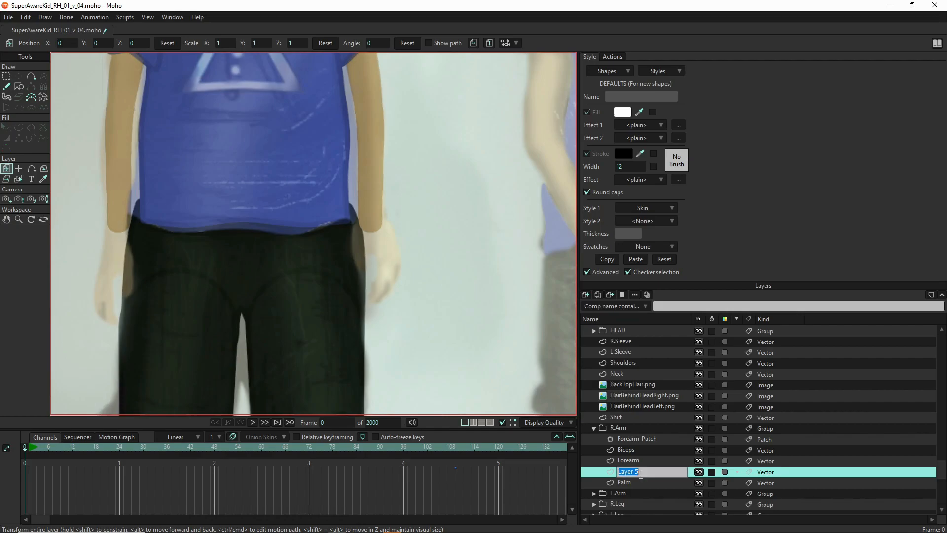
pyautogui.write('ThumbBase')
pyautogui.press('Return')
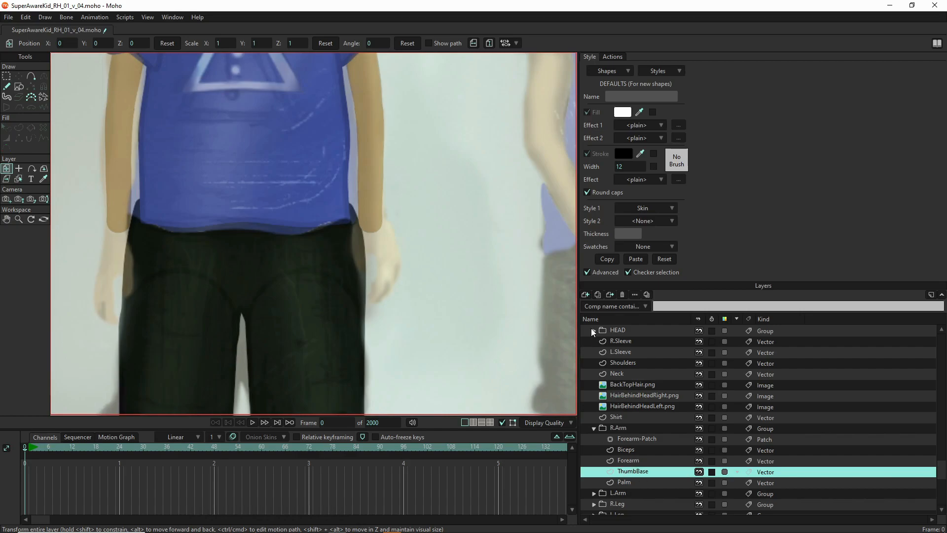
# Step: Add a vector layer directly above ThumbBase in the R.Arm group and name it ThumbTip
pyautogui.click(586, 295)
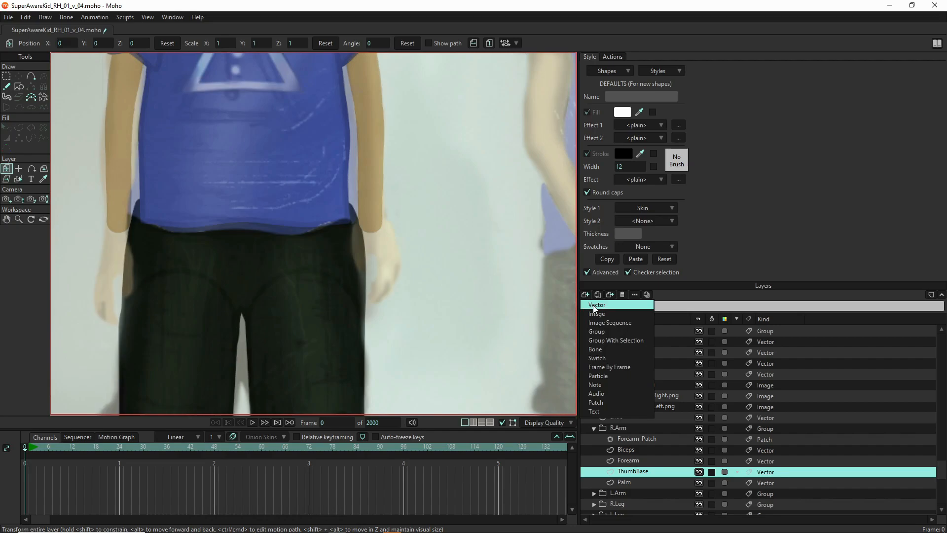
pyautogui.click(595, 306)
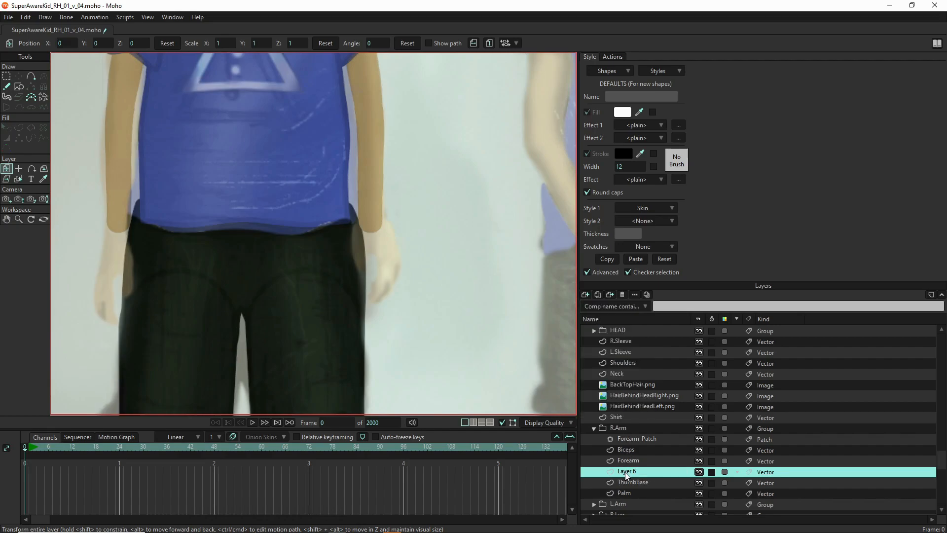
pyautogui.doubleClick(626, 472)
pyautogui.write('ThumbTip')
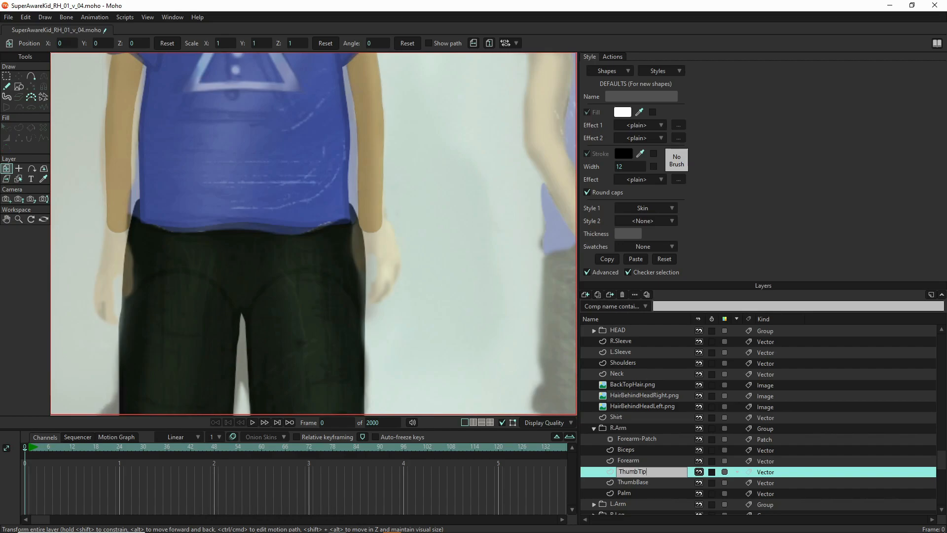
# Step: Group the ThumbTip, ThumbBase and Palm layers together and name the new group Hand
pyautogui.click(638, 492)
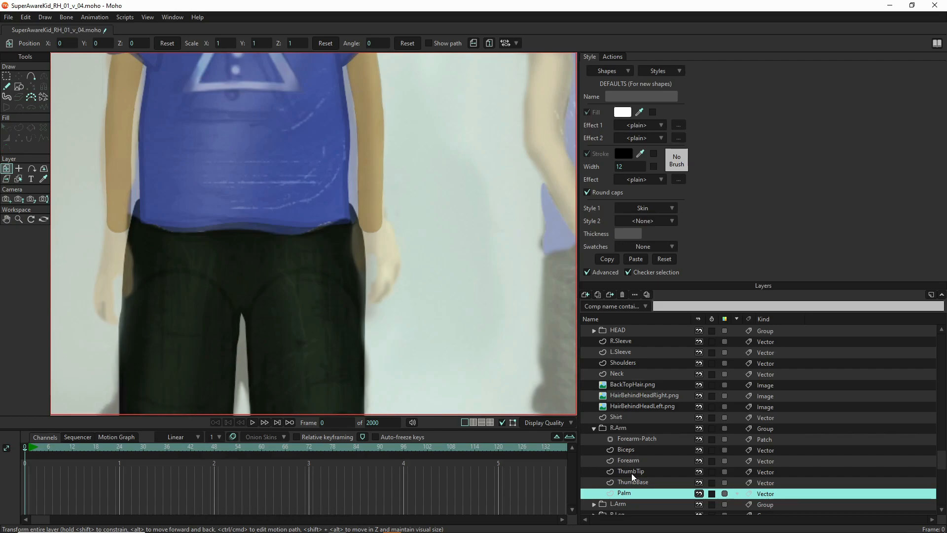
pyautogui.keyDown('shift'); pyautogui.click(632, 472); pyautogui.keyUp('shift')
pyautogui.rightClick(631, 473)
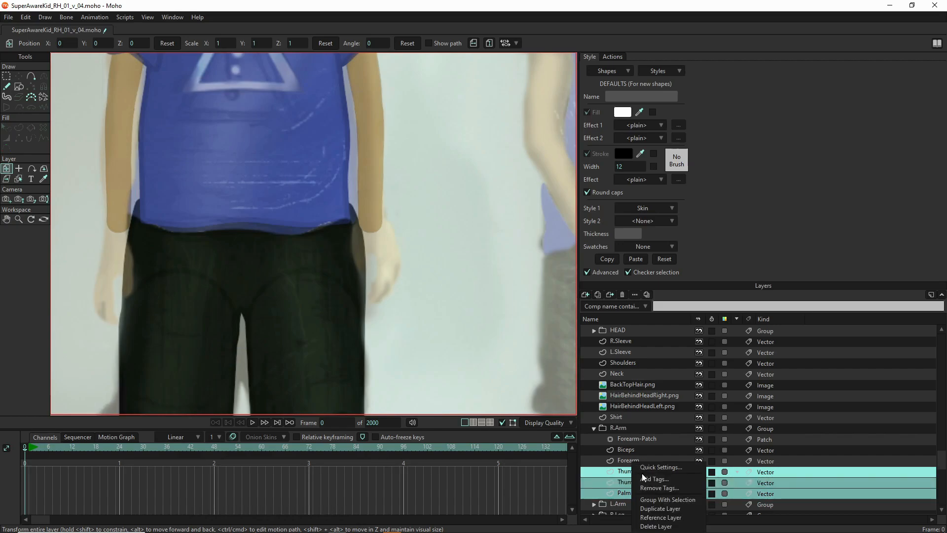
pyautogui.click(656, 500)
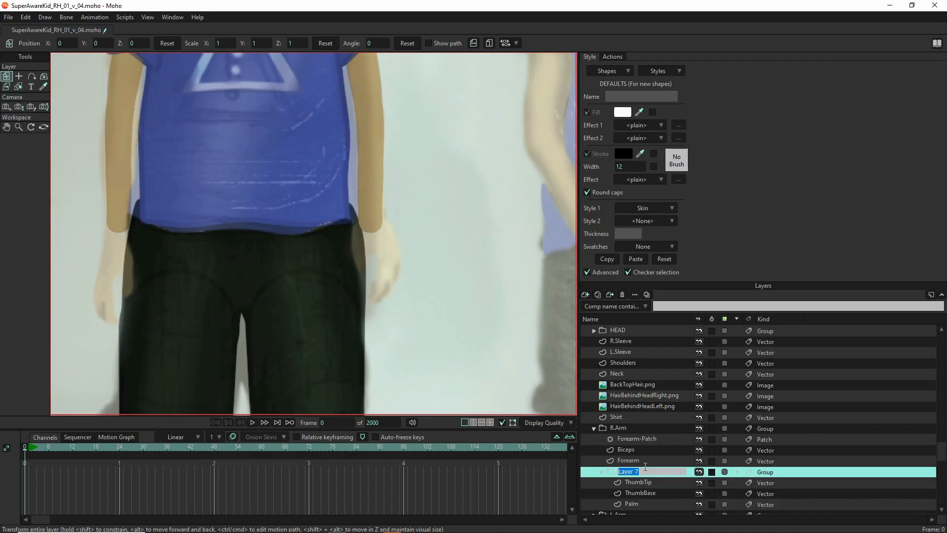
pyautogui.doubleClick(640, 473)
pyautogui.write('Hand')
pyautogui.press('Return')
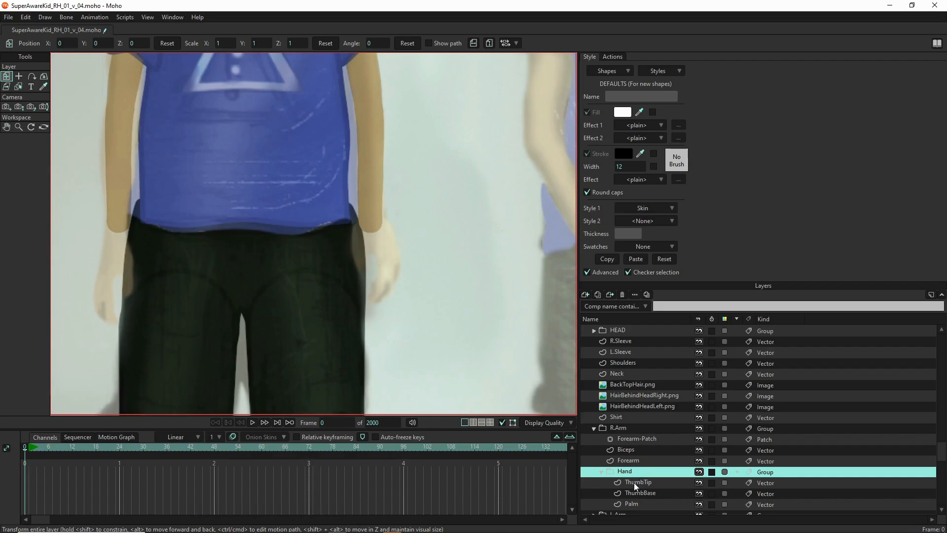
# Step: Add a new vector layer directly above ThumbTip in the Hand group
pyautogui.rightClick(635, 485)
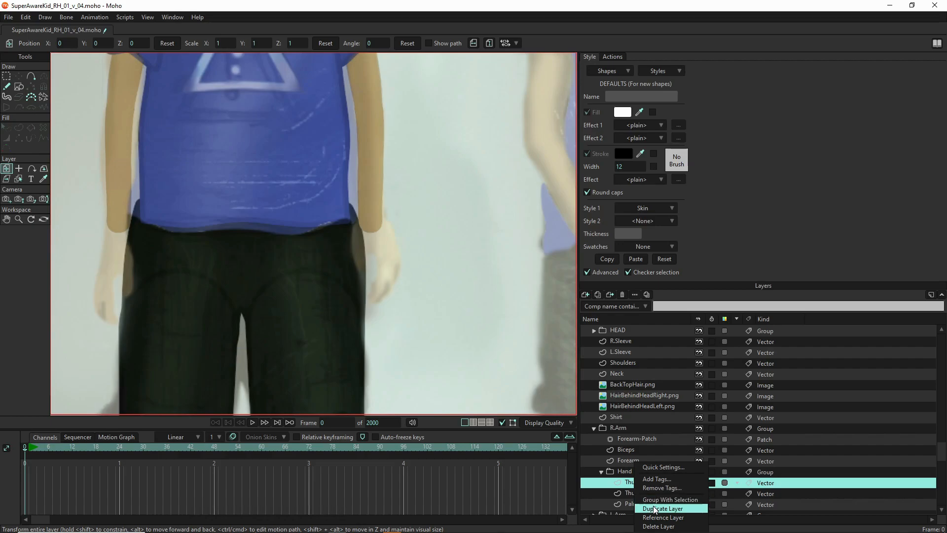
pyautogui.click(620, 485)
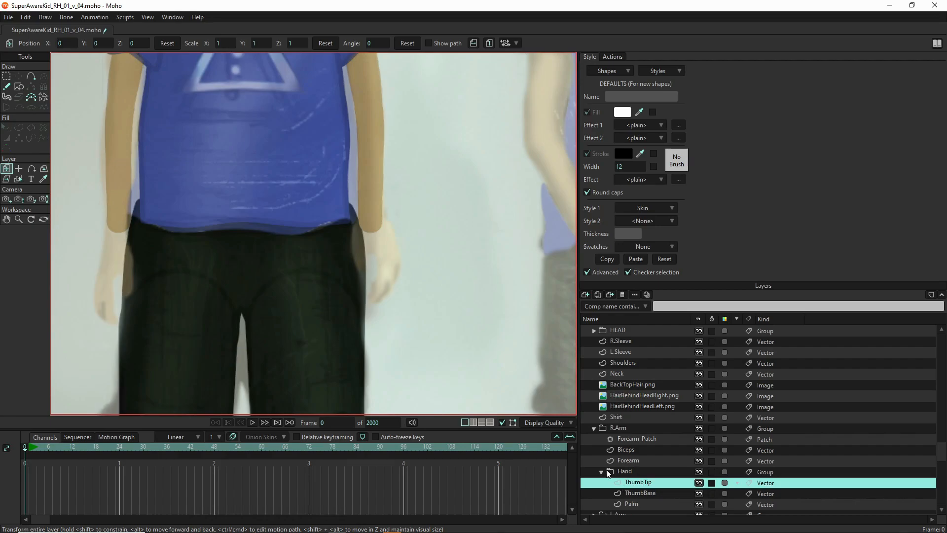
pyautogui.click(585, 296)
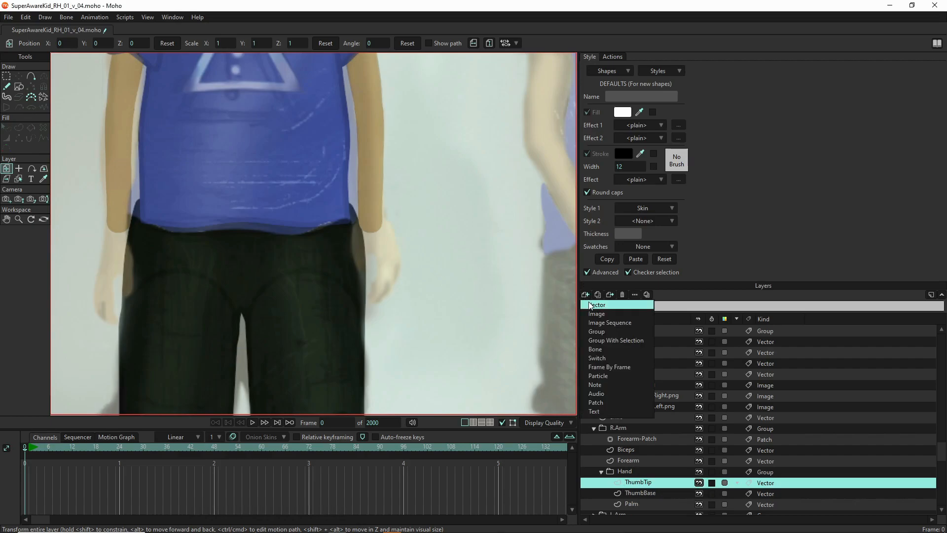
pyautogui.click(592, 309)
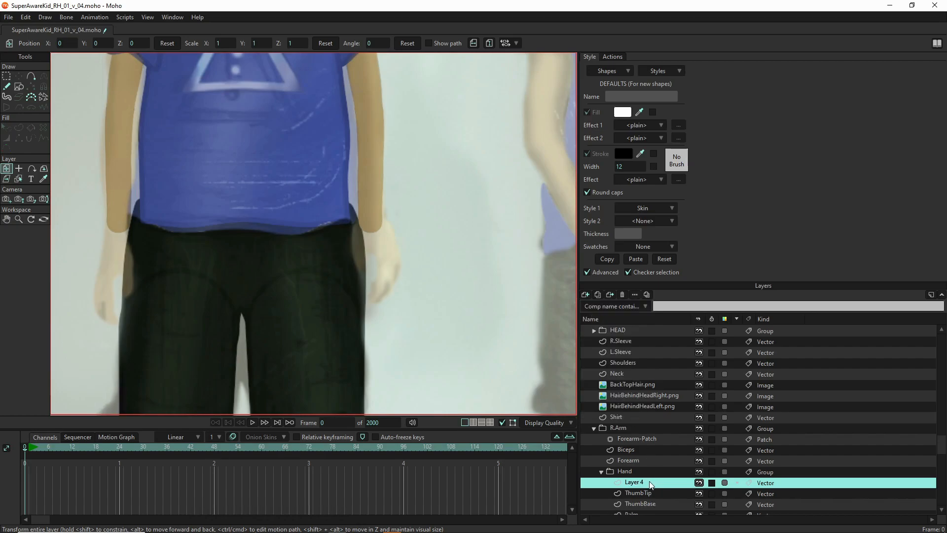
pyautogui.doubleClick(650, 482)
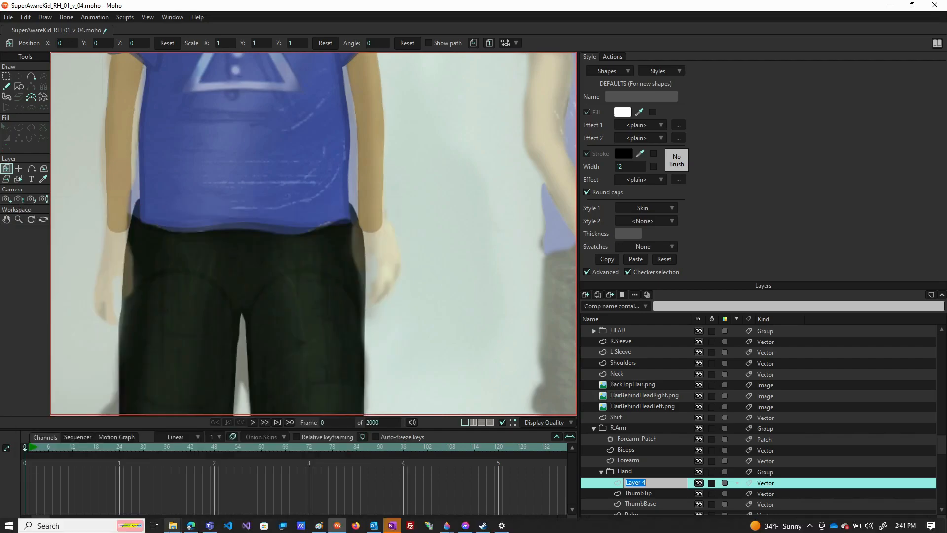
# Step: Open the hand anatomy image 158164_2_En_5_Fig1_HTML.jpg from the Super Aware Kid folder and examine the names of the finger segments
pyautogui.moveTo(195, 528)
pyautogui.click(165, 531)
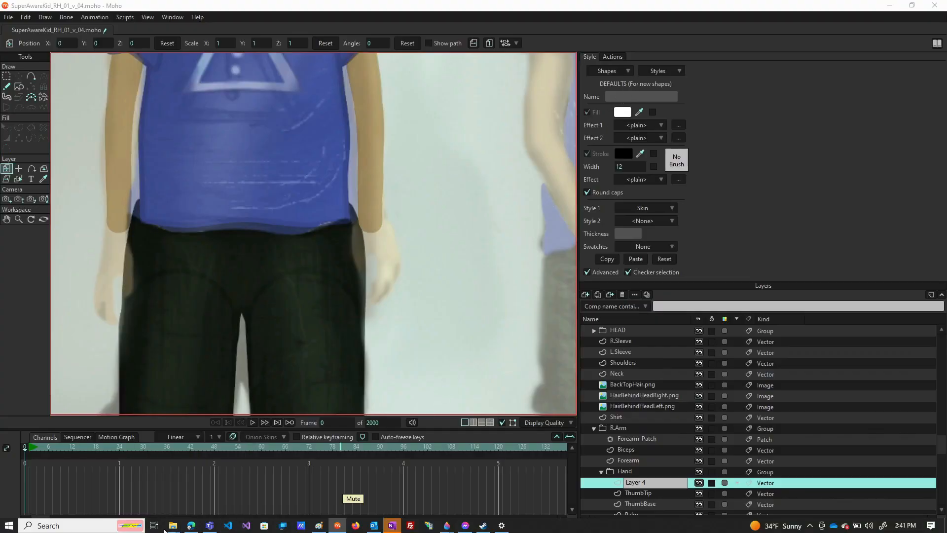
pyautogui.moveTo(173, 526)
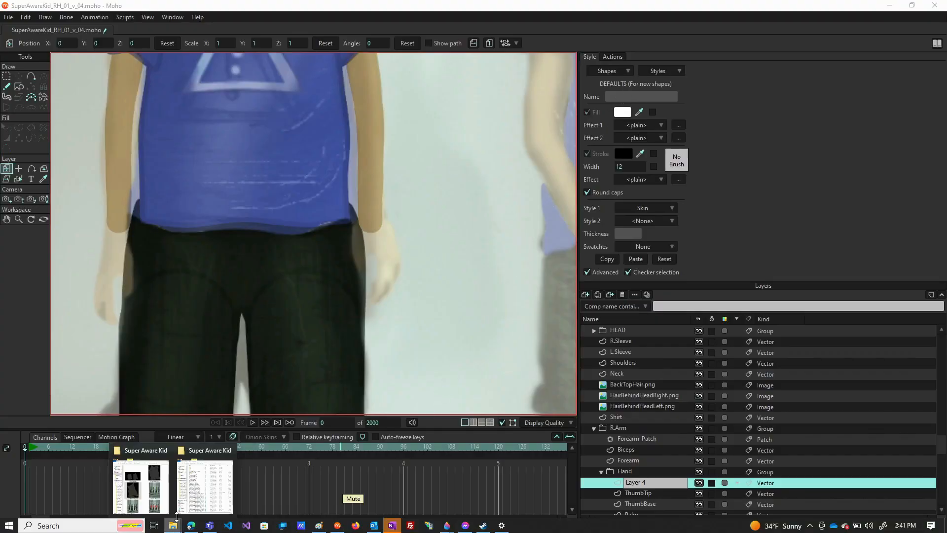
pyautogui.click(153, 490)
pyautogui.click(549, 339)
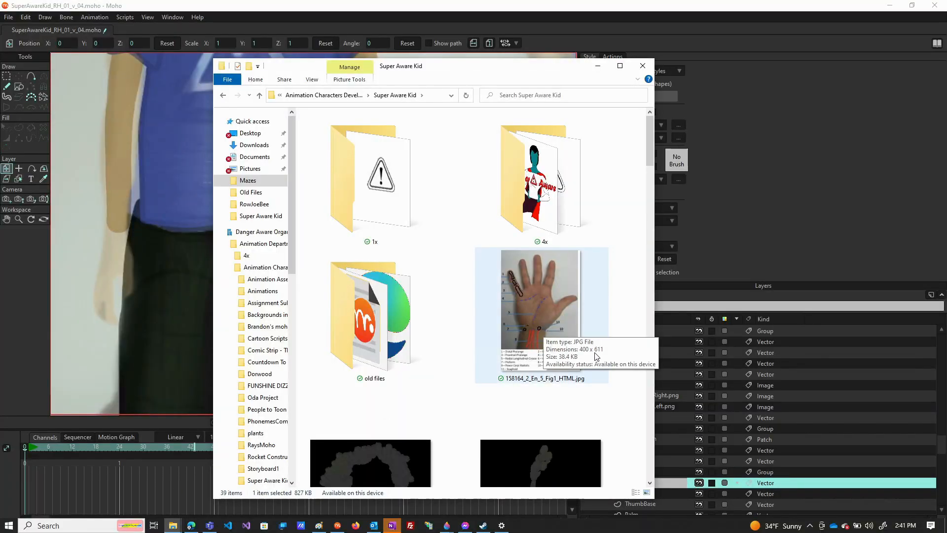
pyautogui.keyDown('shift'); pyautogui.click(559, 323); pyautogui.keyUp('shift')
pyautogui.scroll(-1, 557, 322)
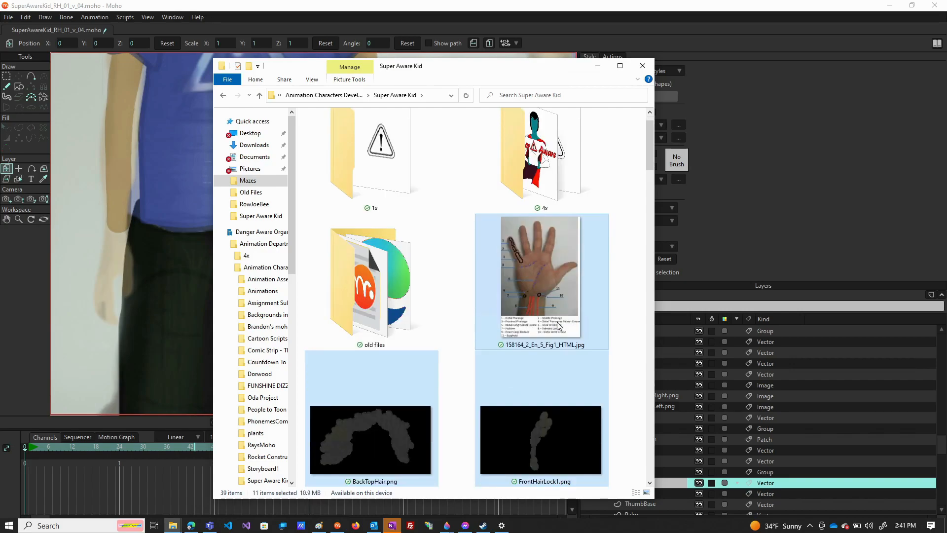
pyautogui.click(557, 321)
pyautogui.doubleClick(559, 294)
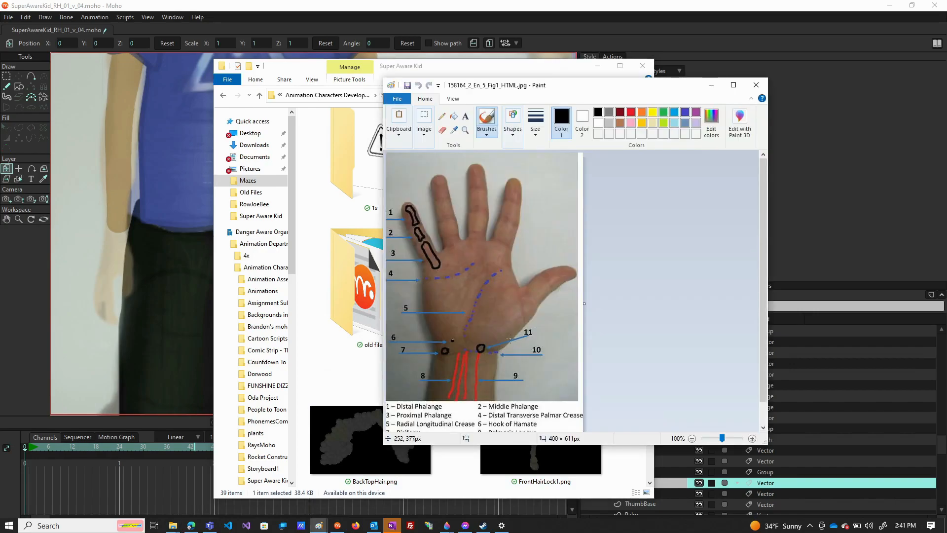
pyautogui.scroll(-1, 510, 338)
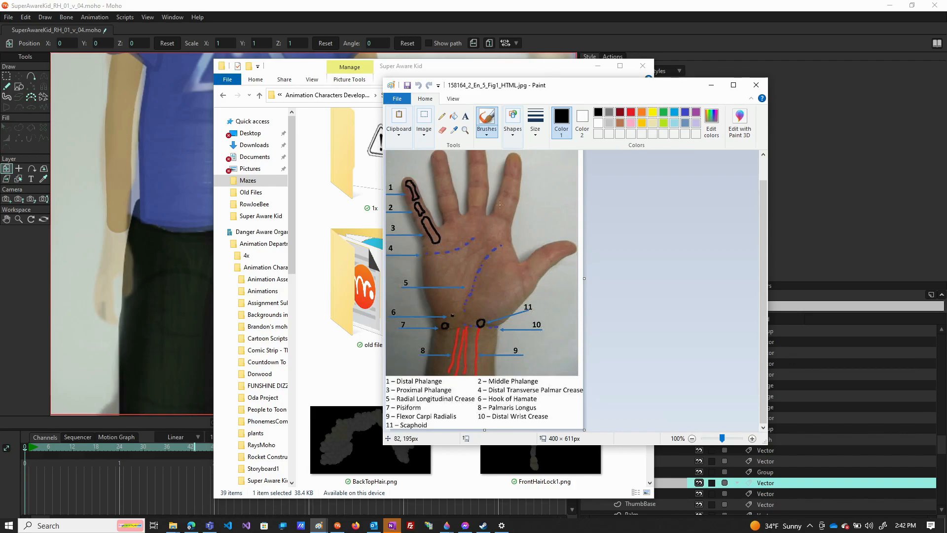
pyautogui.moveTo(571, 90); pyautogui.dragTo(623, 96)
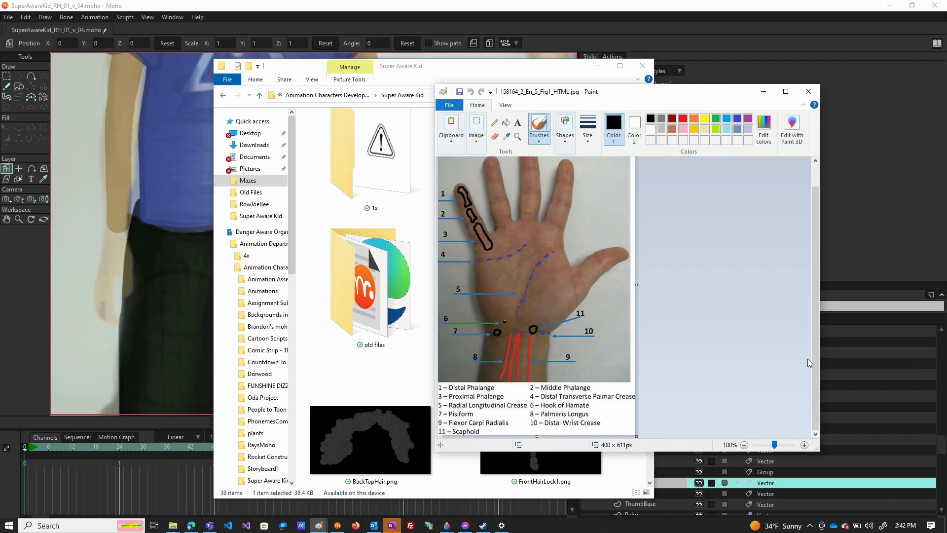
# Step: Return to Moho and rename the new layer above ThumbTip as ProxForeFinger
pyautogui.click(21, 338)
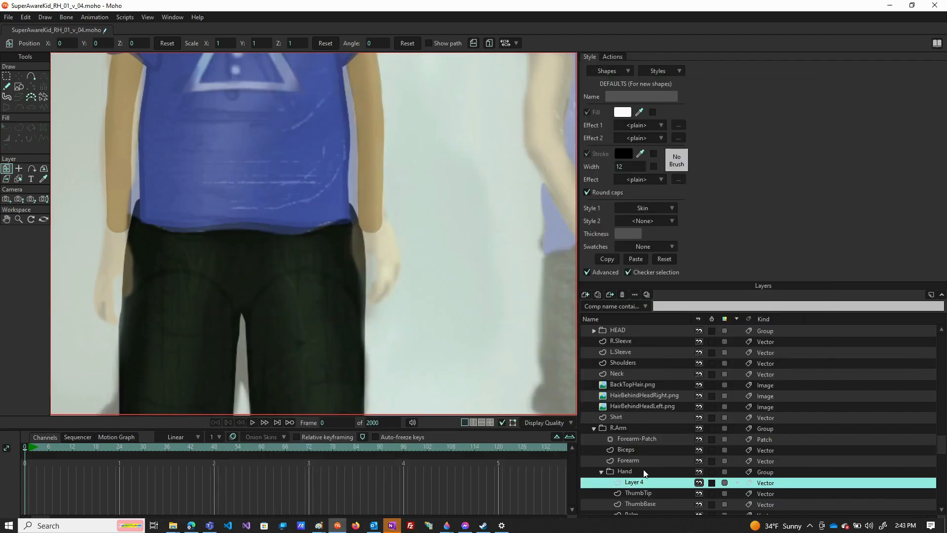
pyautogui.doubleClick(649, 483)
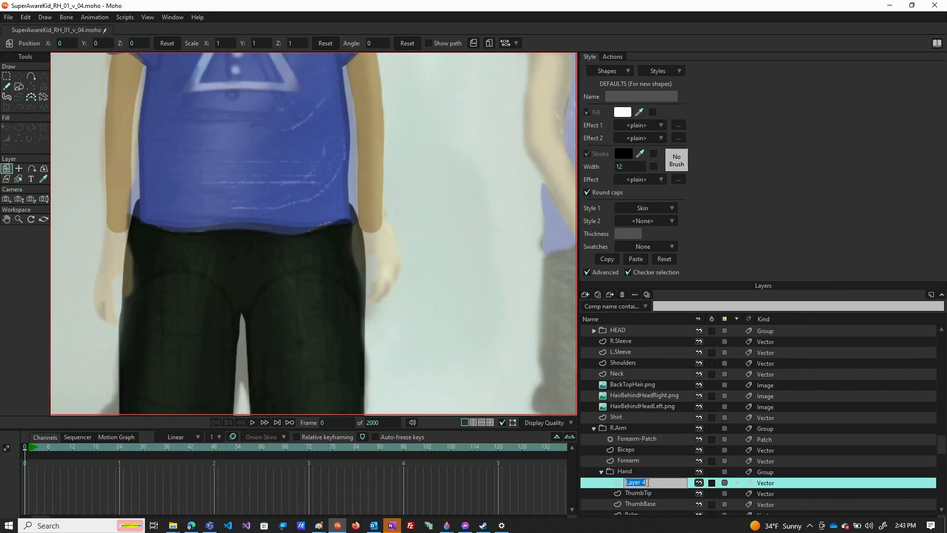
pyautogui.write('ProxForeFinger')
pyautogui.press('Return')
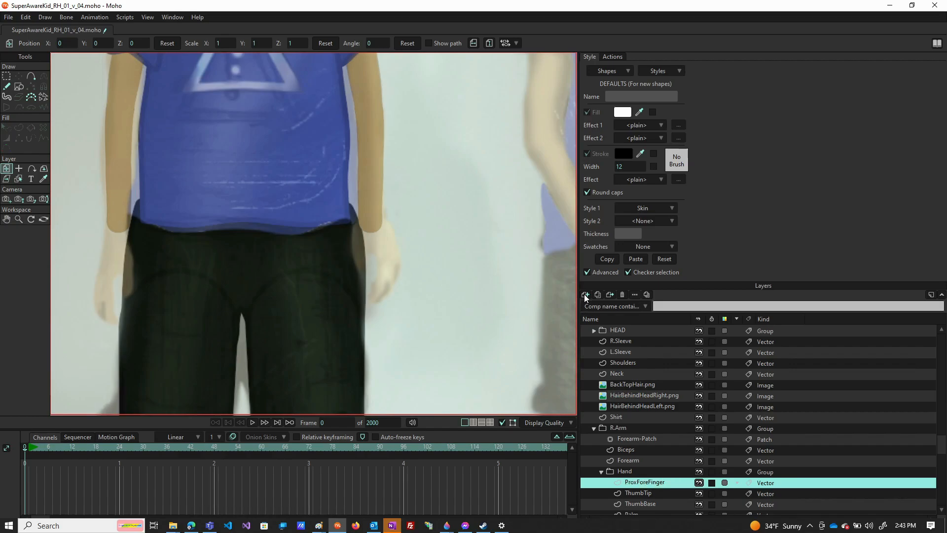
# Step: Duplicate the ProxForeFinger layer and name the copy MidForeFinger
pyautogui.click(598, 295)
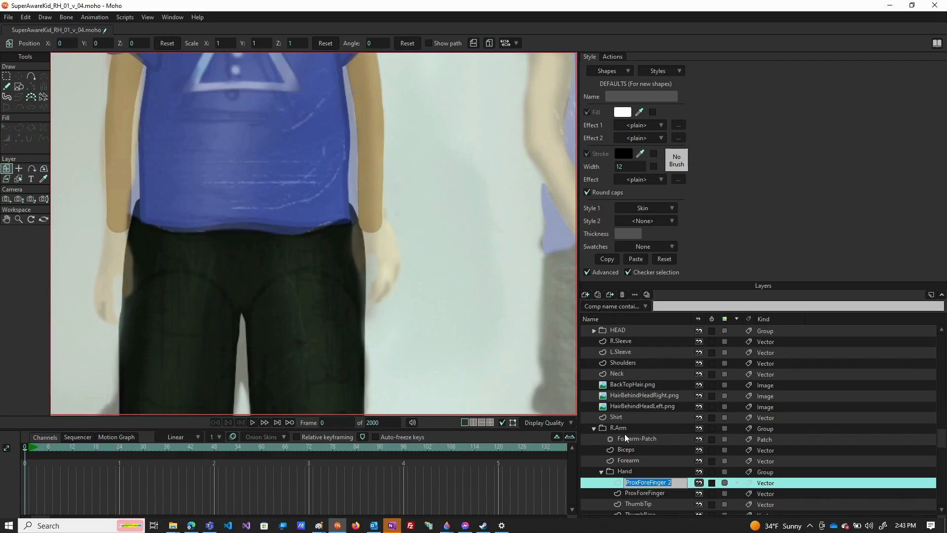
pyautogui.click(640, 482)
pyautogui.moveTo(639, 482); pyautogui.dragTo(592, 480)
pyautogui.write('Mid')
pyautogui.press('BackSpace')
# Step: Duplicate the MidForeFinger layer and name the copy DistForeFinger
pyautogui.click(597, 295)
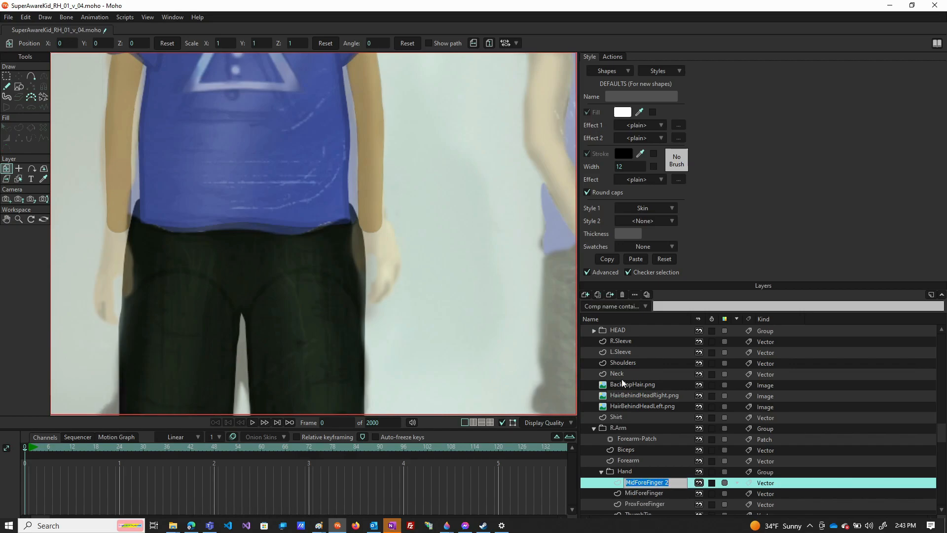
pyautogui.click(632, 492)
pyautogui.click(636, 484)
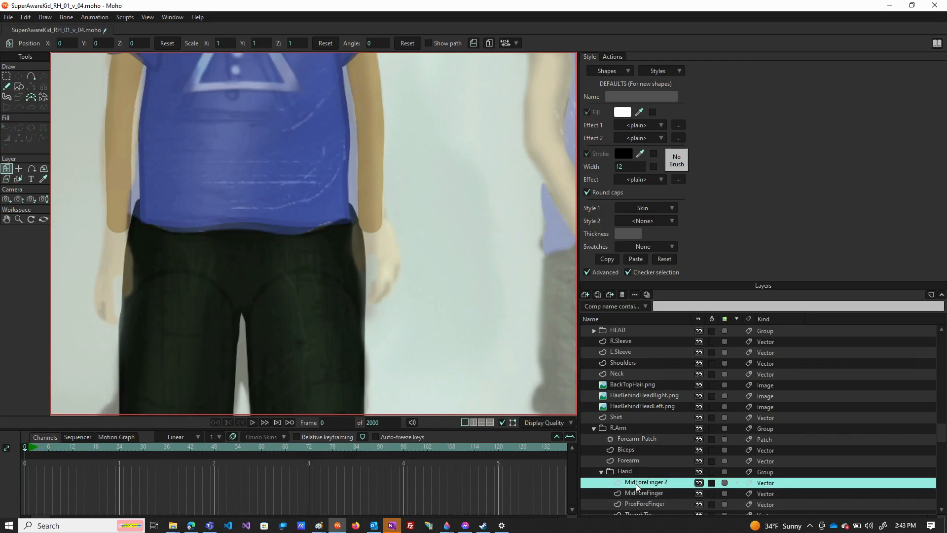
pyautogui.click(636, 484)
pyautogui.moveTo(637, 483); pyautogui.dragTo(610, 480)
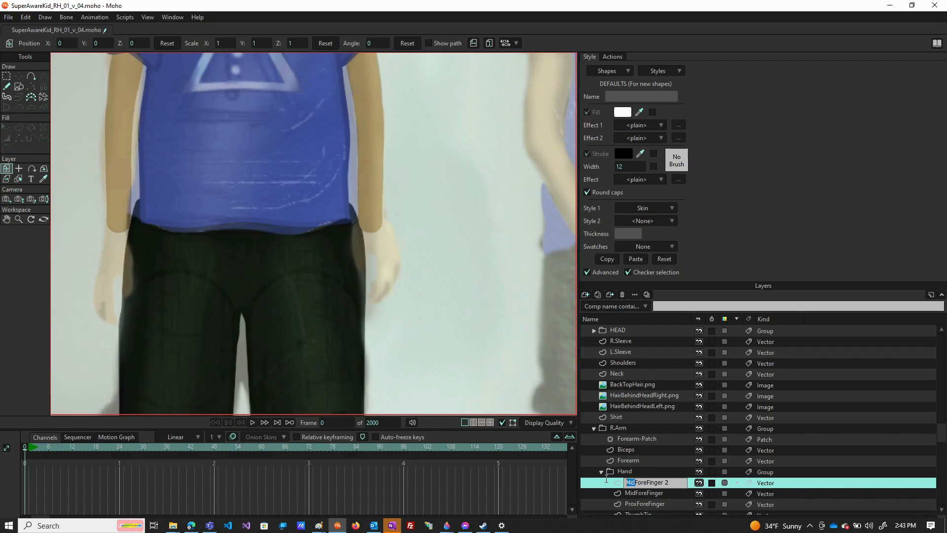
pyautogui.write('Dist')
pyautogui.click(671, 504)
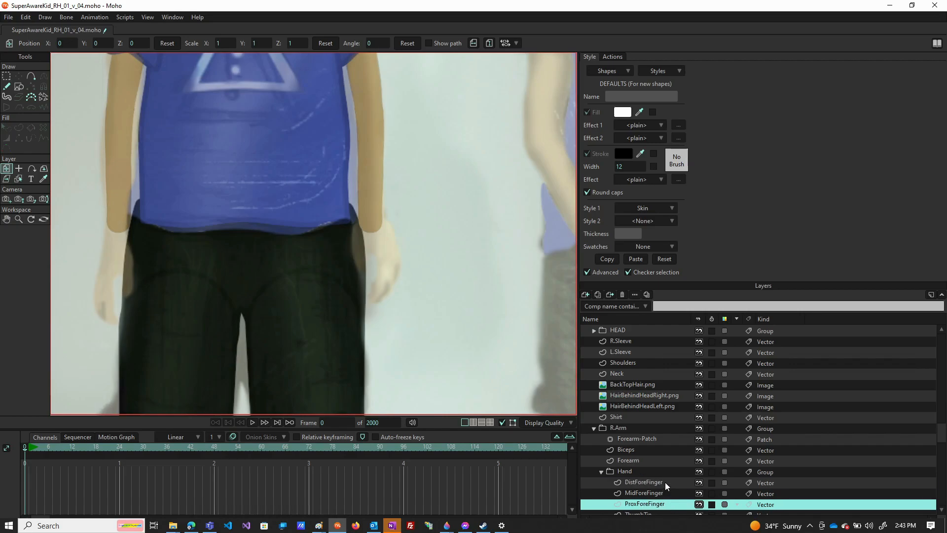
pyautogui.keyDown('shift'); pyautogui.click(665, 481); pyautogui.keyUp('shift')
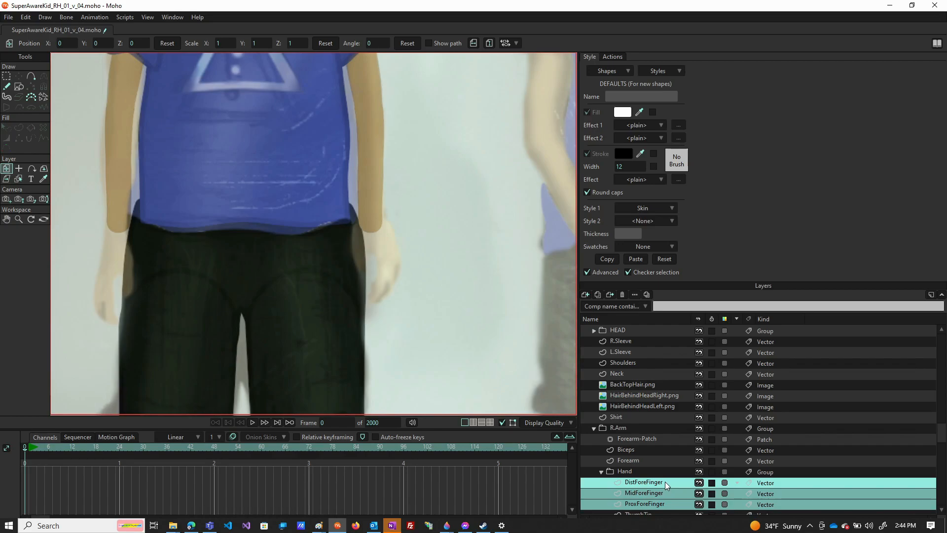
# Step: Duplicate the DistForeFinger layer and name the copy NailForeFinger
pyautogui.click(665, 481)
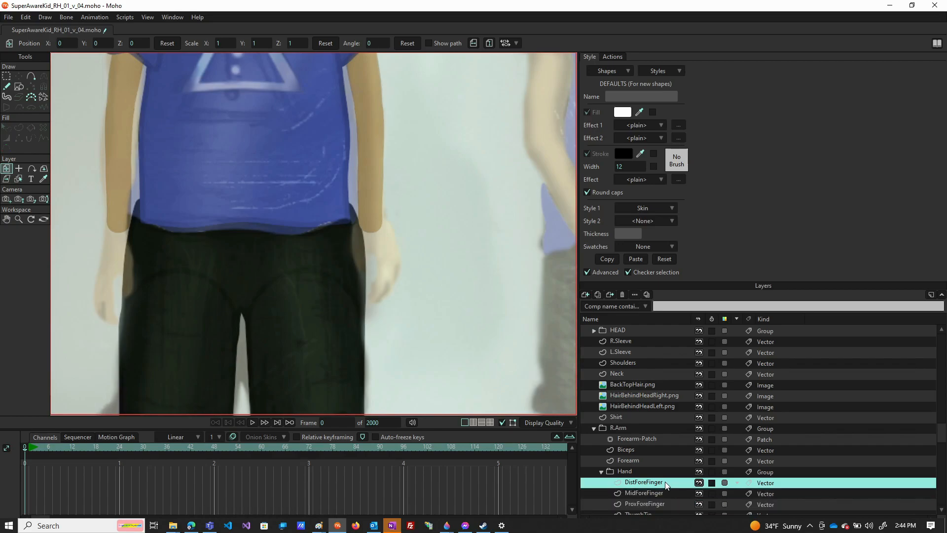
pyautogui.click(599, 294)
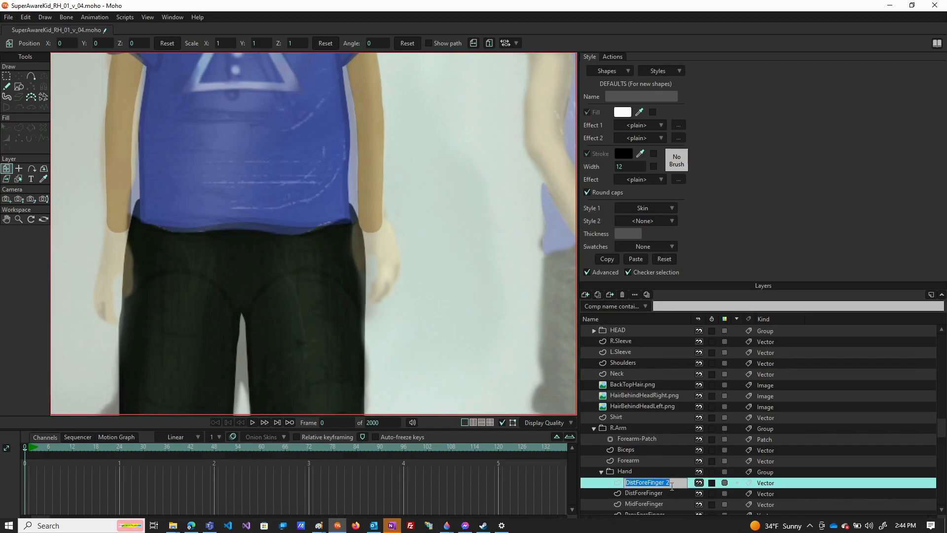
pyautogui.click(674, 486)
pyautogui.moveTo(634, 483); pyautogui.dragTo(567, 483)
pyautogui.press('BackSpace')
pyautogui.write('Nail')
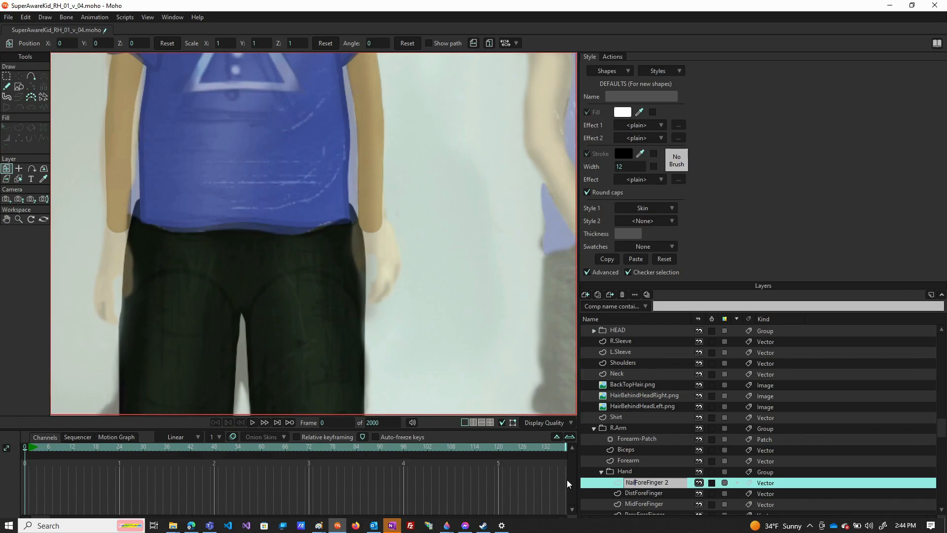
pyautogui.press('BackSpace')
pyautogui.press('BackSpace')
pyautogui.click(670, 495)
# Step: Duplicate the four forefinger layers from ProxForeFinger to NailForeFinger together
pyautogui.scroll(-2, 671, 494)
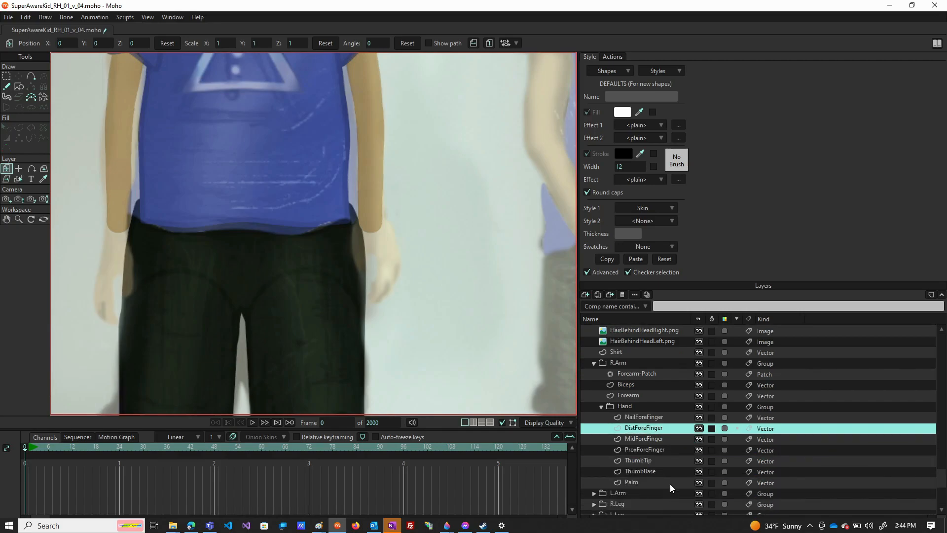
pyautogui.click(666, 452)
pyautogui.keyDown('shift'); pyautogui.click(659, 418); pyautogui.keyUp('shift')
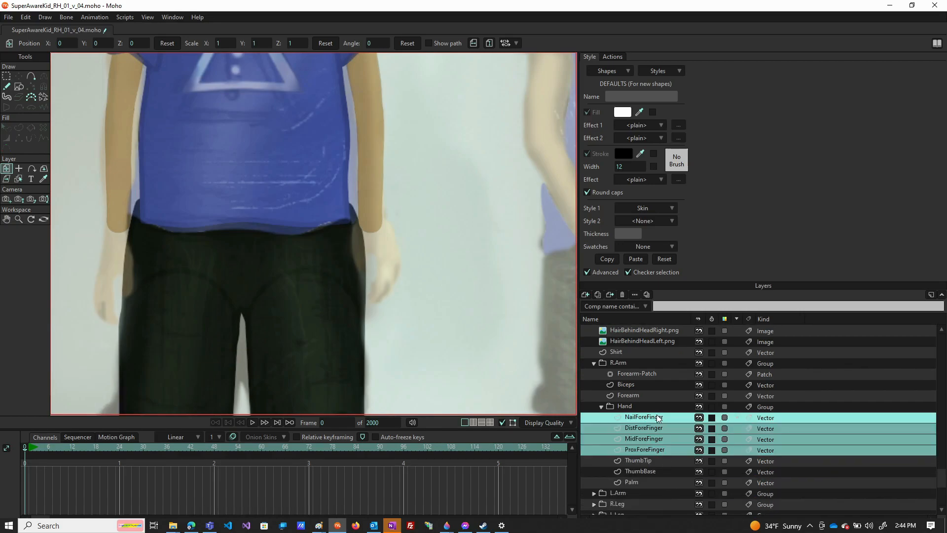
pyautogui.click(609, 295)
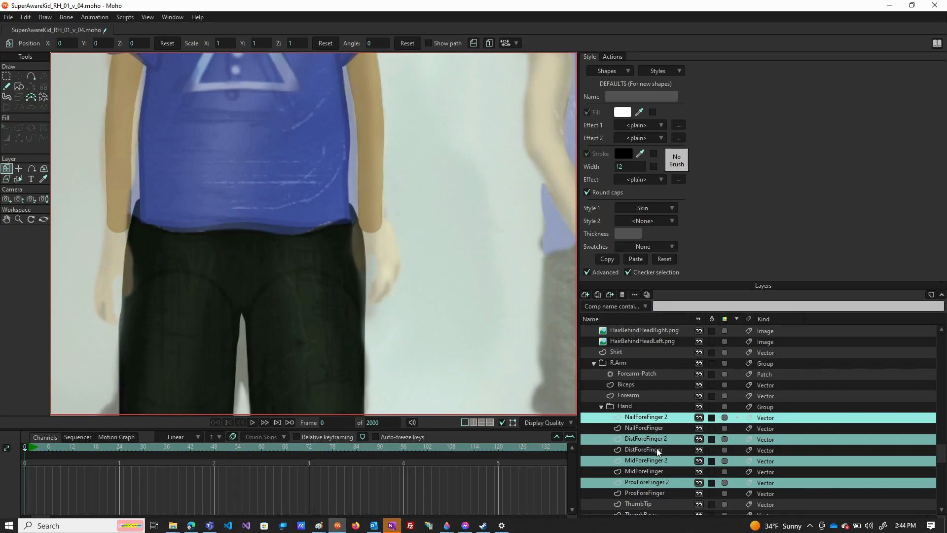
# Step: Move the four duplicated forefinger layers together above NailForeFinger, ordered Nail, Dist, Mid and Prox from the top
pyautogui.click(656, 482)
pyautogui.moveTo(654, 462); pyautogui.dragTo(653, 435)
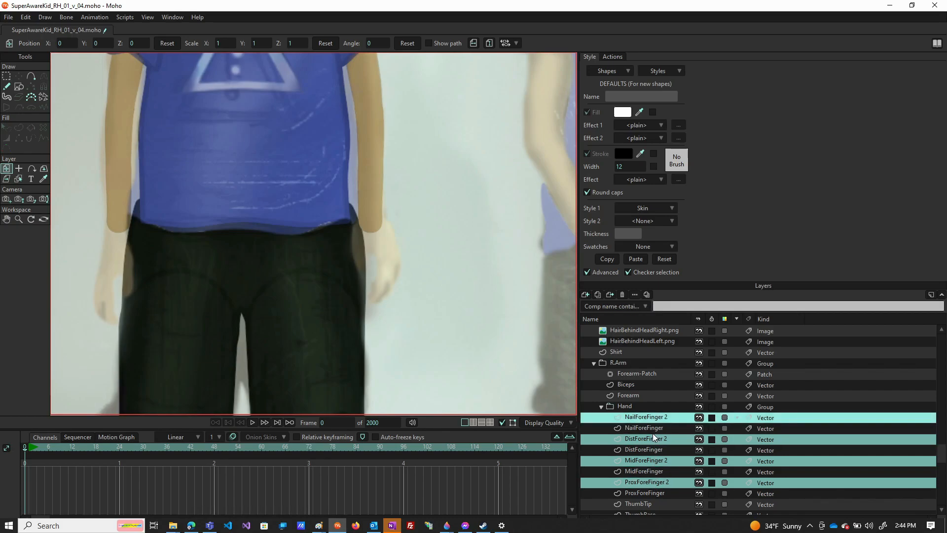
pyautogui.click(656, 484)
pyautogui.moveTo(653, 455); pyautogui.dragTo(651, 417)
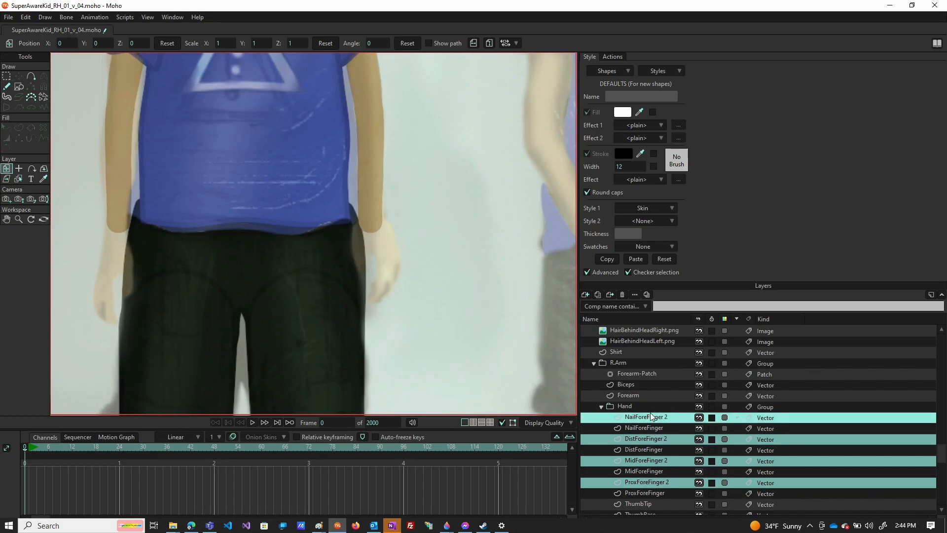
pyautogui.click(650, 495)
pyautogui.click(656, 483)
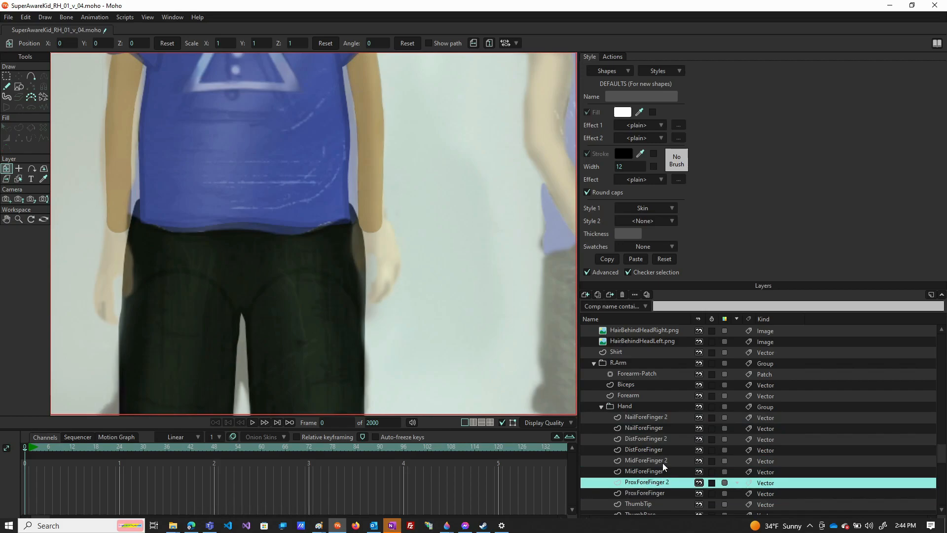
pyautogui.keyDown('shift'); pyautogui.click(665, 459); pyautogui.keyUp('shift')
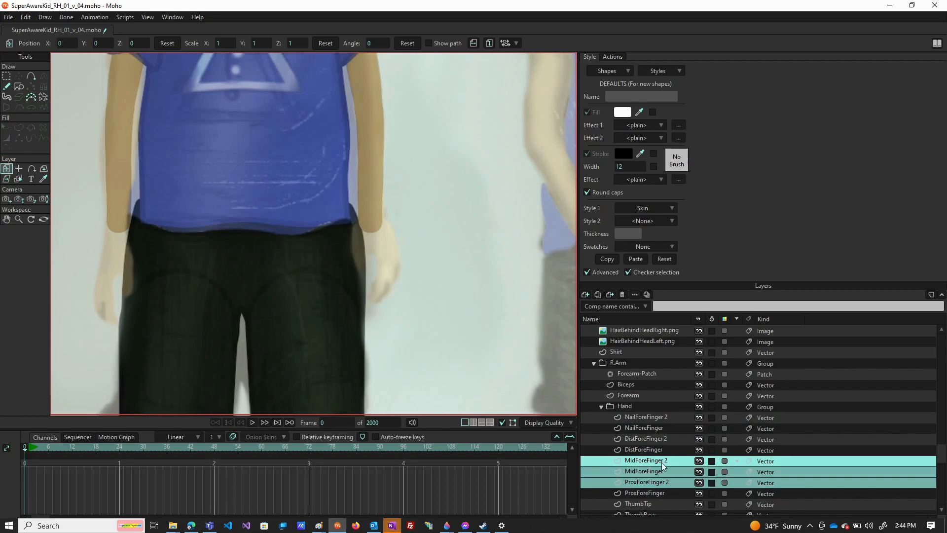
pyautogui.click(665, 462)
pyautogui.moveTo(666, 484); pyautogui.dragTo(666, 460)
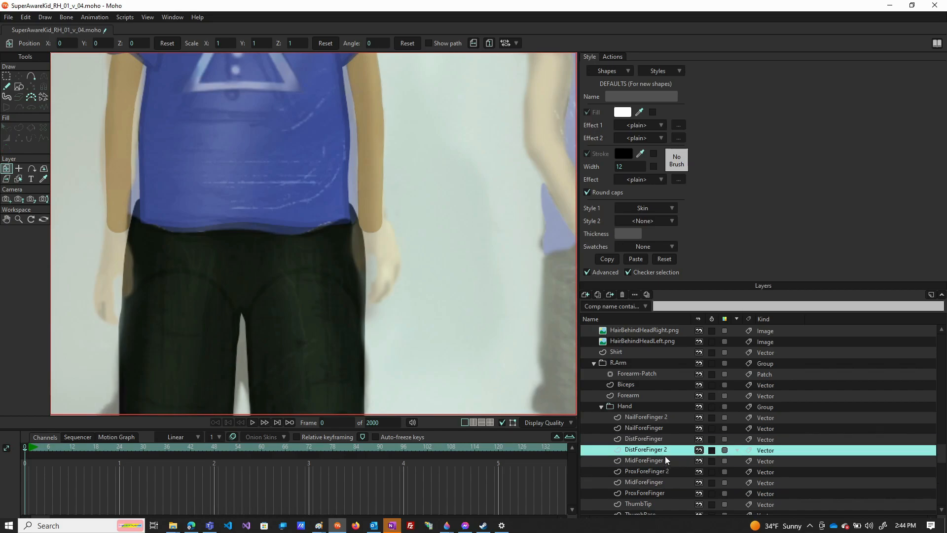
pyautogui.moveTo(666, 418); pyautogui.dragTo(666, 449)
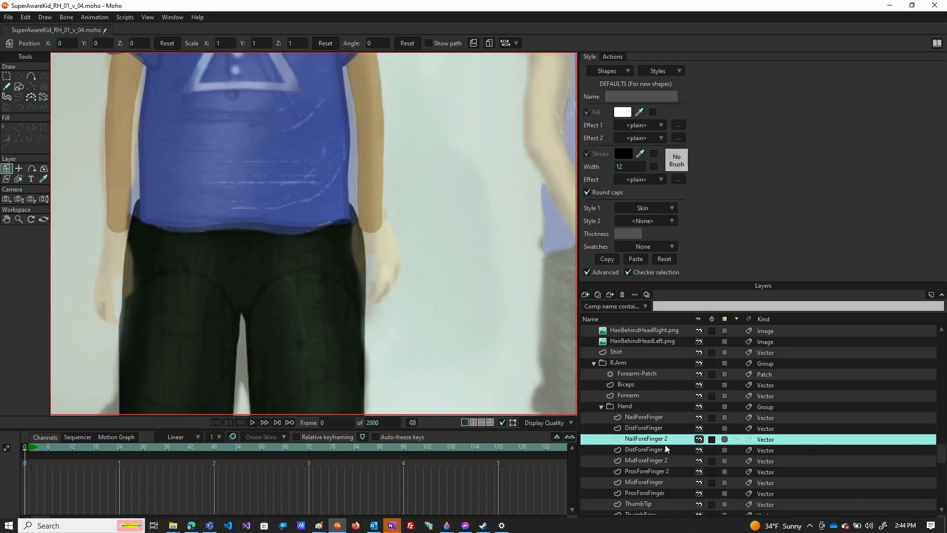
pyautogui.keyDown('shift'); pyautogui.click(672, 473); pyautogui.keyUp('shift')
pyautogui.moveTo(652, 440); pyautogui.dragTo(652, 417)
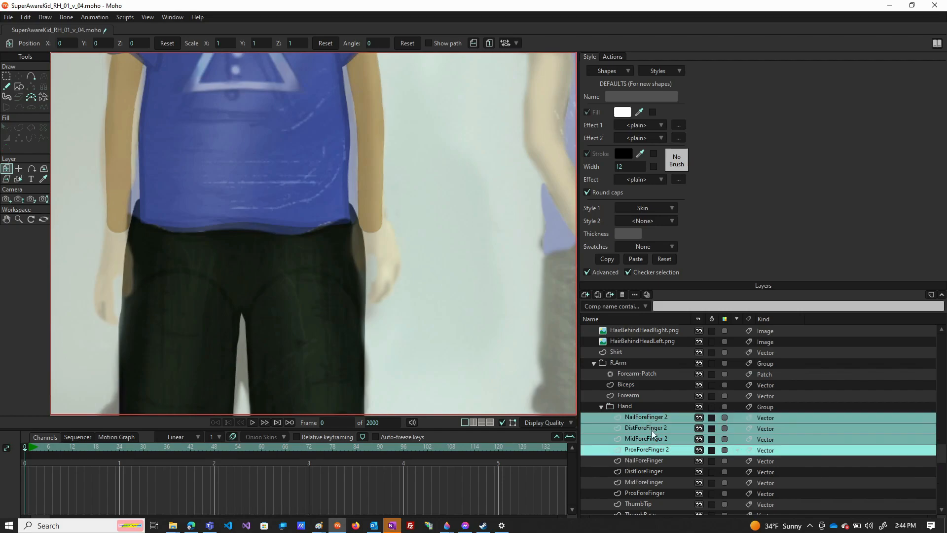
# Step: Rename the duplicated NailForeFinger 2 and DistForeFinger 2 layers as NailMidFinger 2 and DistMidFinger 2
pyautogui.click(652, 429)
pyautogui.click(638, 418)
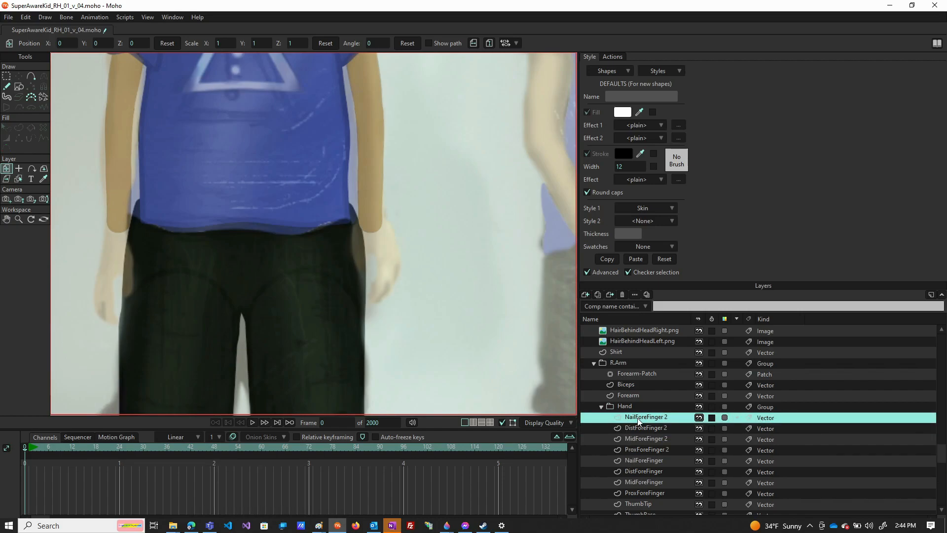
pyautogui.doubleClick(637, 418)
pyautogui.moveTo(636, 418); pyautogui.dragTo(646, 419)
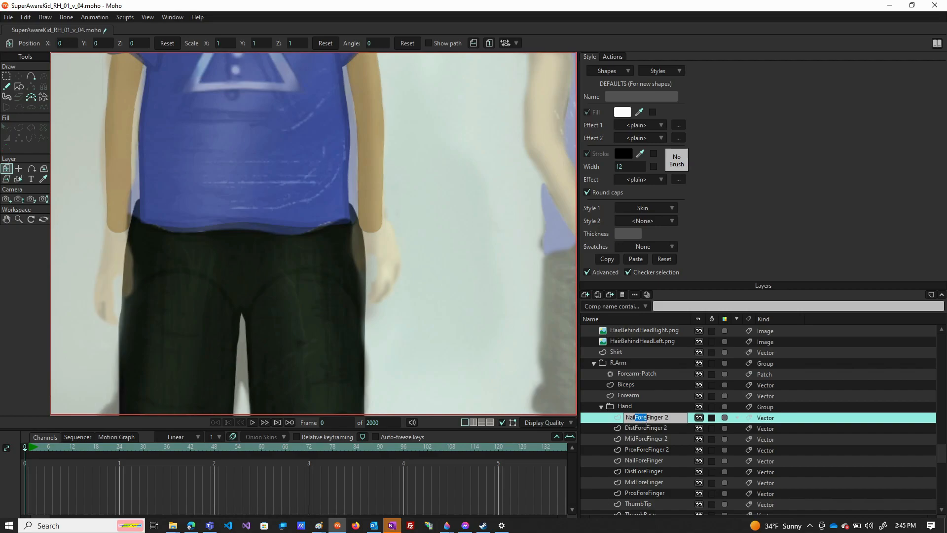
pyautogui.write('Mid')
pyautogui.click(640, 429)
pyautogui.doubleClick(639, 429)
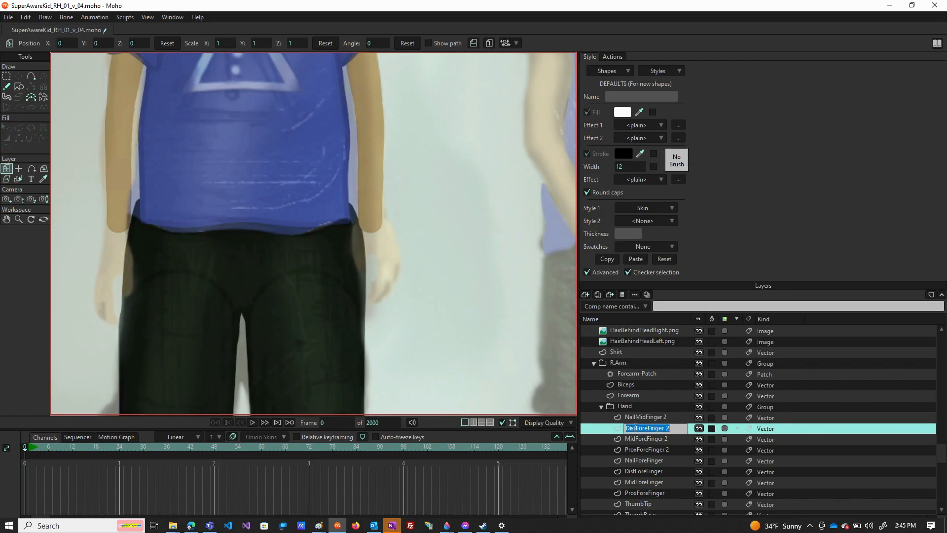
pyautogui.moveTo(636, 428); pyautogui.dragTo(647, 427)
pyautogui.write('Mid')
# Step: Rename the MidForeFinger 2 layer as MidMidFinger 2 and the ProxForeFinger 2 layer as ProxMidFinger
pyautogui.click(642, 439)
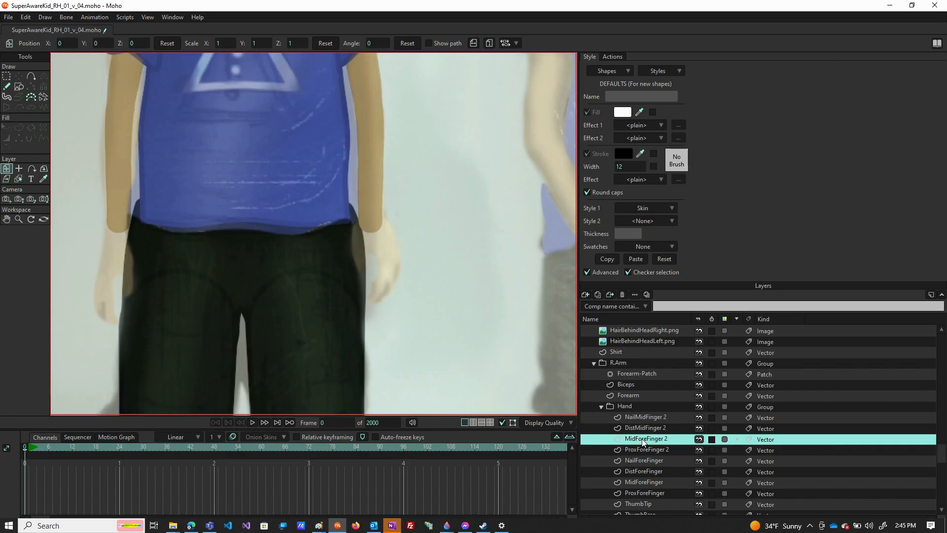
pyautogui.doubleClick(640, 439)
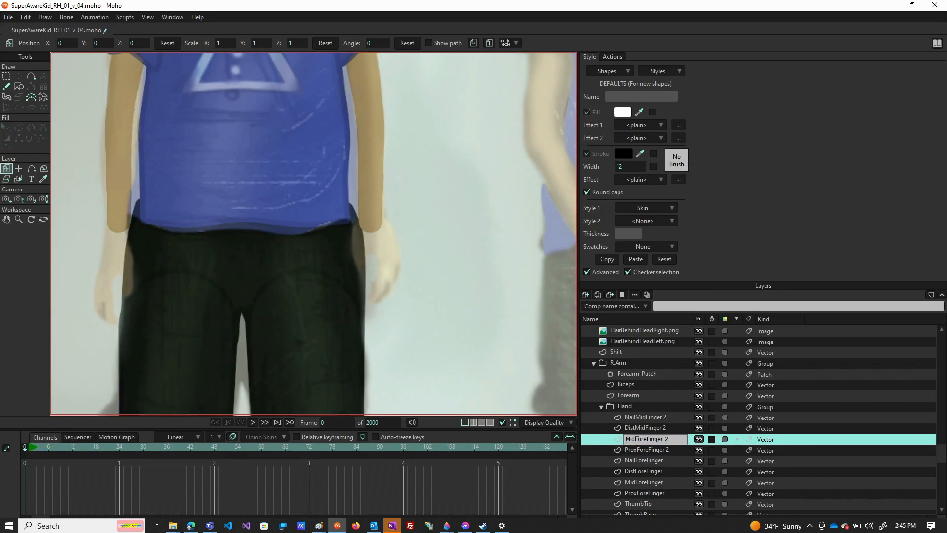
pyautogui.moveTo(636, 440); pyautogui.dragTo(648, 440)
pyautogui.write('Mid')
pyautogui.click(641, 451)
pyautogui.doubleClick(642, 450)
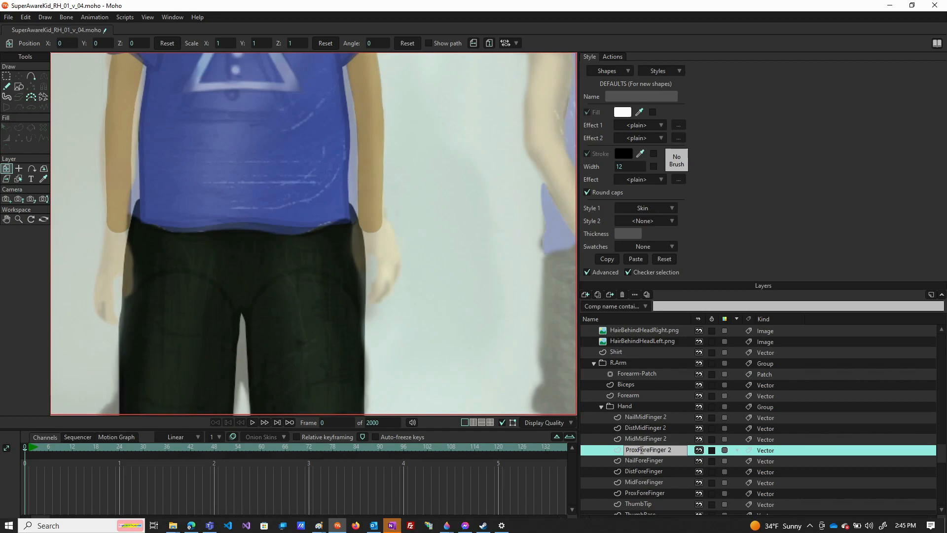
pyautogui.moveTo(643, 451); pyautogui.dragTo(649, 452)
pyautogui.write('Mid')
pyautogui.press('BackSpace')
# Step: Remove the number suffix from the MidMidFinger 2 and DistMidFinger 2 layer names
pyautogui.click(674, 438)
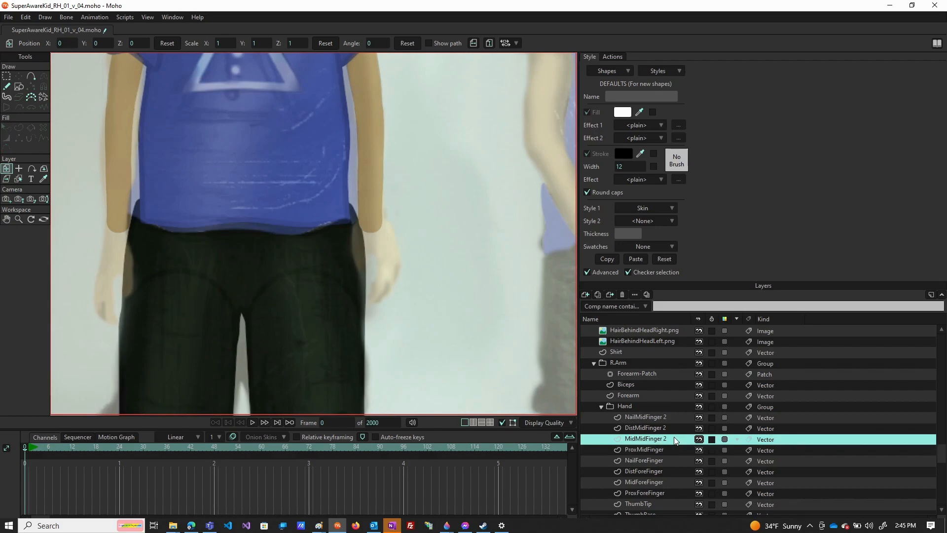
pyautogui.doubleClick(674, 438)
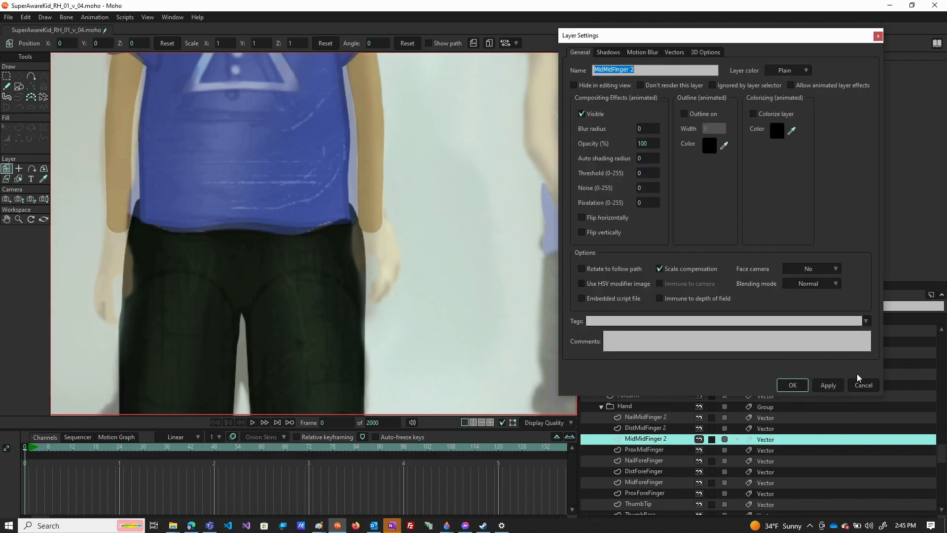
pyautogui.click(863, 385)
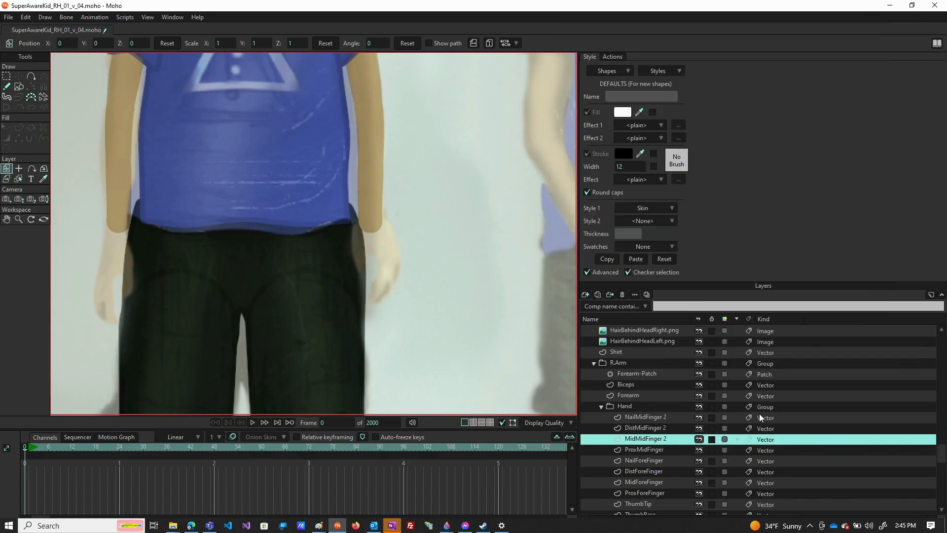
pyautogui.click(670, 439)
pyautogui.click(670, 430)
pyautogui.click(670, 430)
pyautogui.press('End')
pyautogui.press('BackSpace')
pyautogui.press('BackSpace')
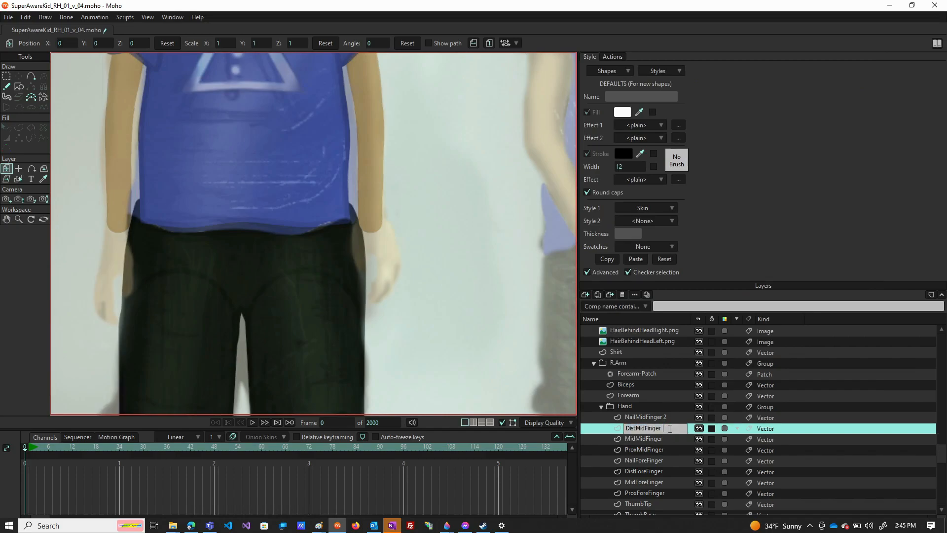
pyautogui.press('Return')
# Step: Rename the NailMidFinger 2 layer as NailMidFinger
pyautogui.click(670, 420)
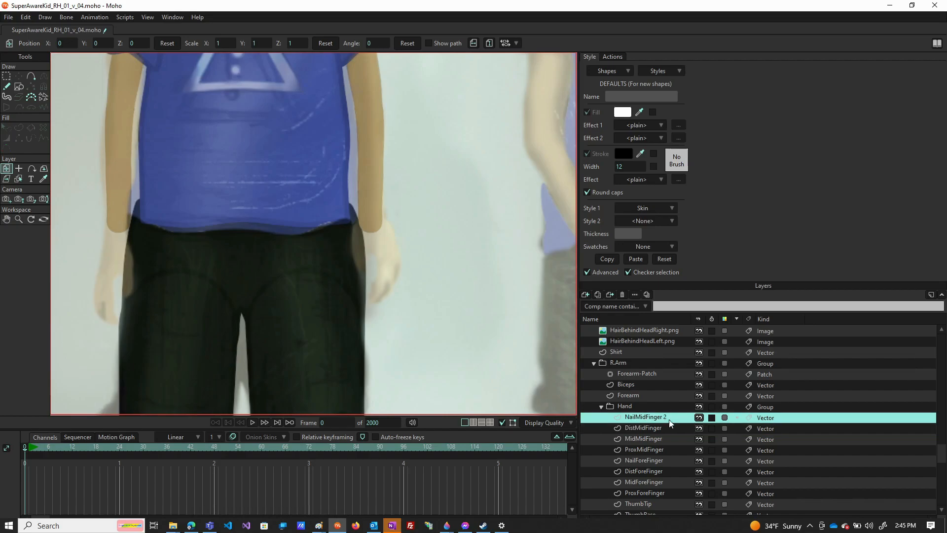
pyautogui.click(670, 420)
pyautogui.press('End')
pyautogui.press('BackSpace')
pyautogui.press('BackSpace')
pyautogui.press('Return')
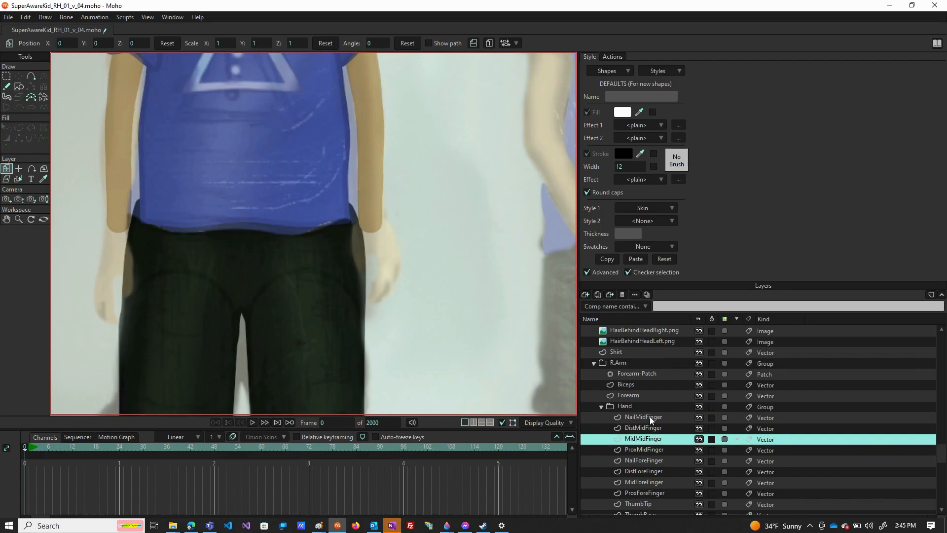
# Step: Duplicate the four middle finger layers from NailMidFinger to ProxMidFinger and move the copies together above NailMidFinger
pyautogui.keyDown('shift'); pyautogui.click(653, 447); pyautogui.keyUp('shift')
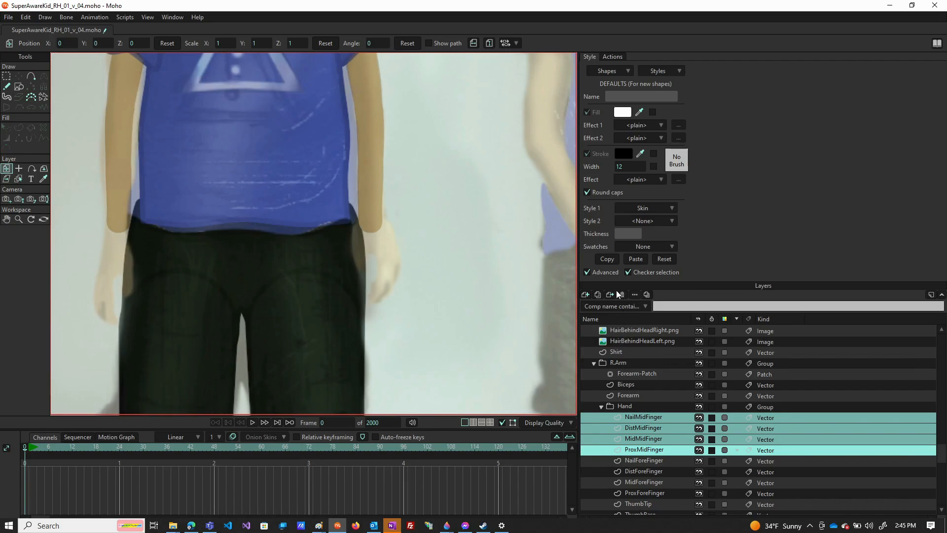
pyautogui.click(597, 294)
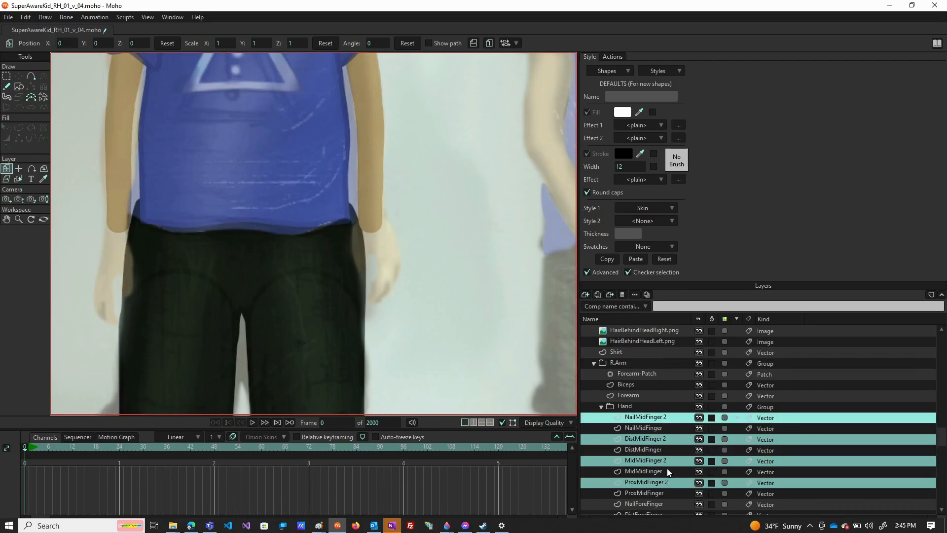
pyautogui.moveTo(649, 483); pyautogui.dragTo(649, 499)
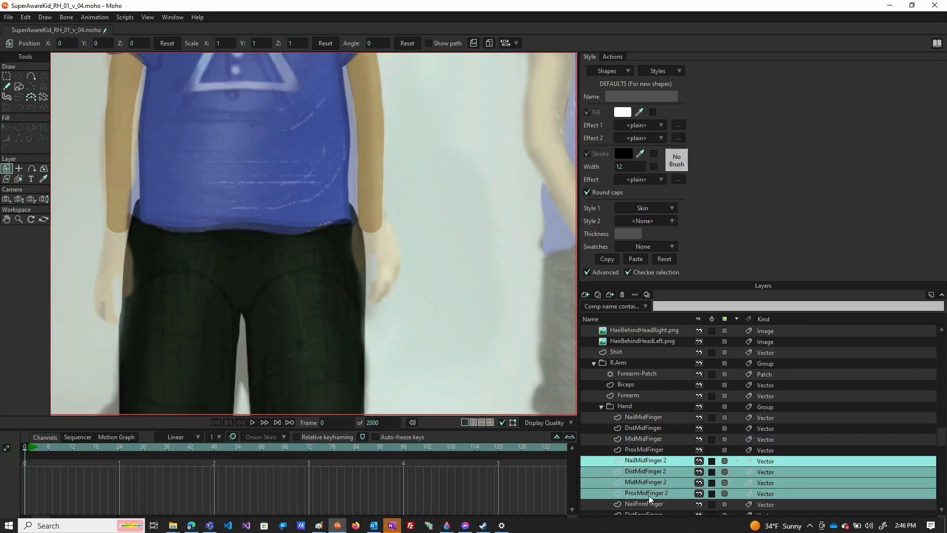
pyautogui.moveTo(654, 465); pyautogui.dragTo(649, 412)
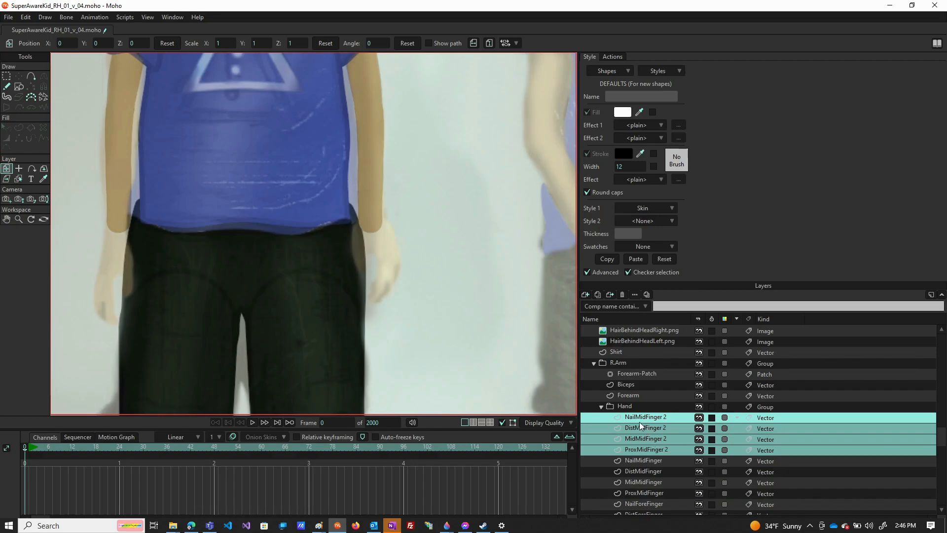
# Step: Rename the duplicated NailMidFinger 2 and DistMidFinger 2 layers as NailRingFinger 2 and DistRingFinger 2
pyautogui.click(637, 417)
pyautogui.doubleClick(635, 419)
pyautogui.moveTo(635, 418); pyautogui.dragTo(644, 419)
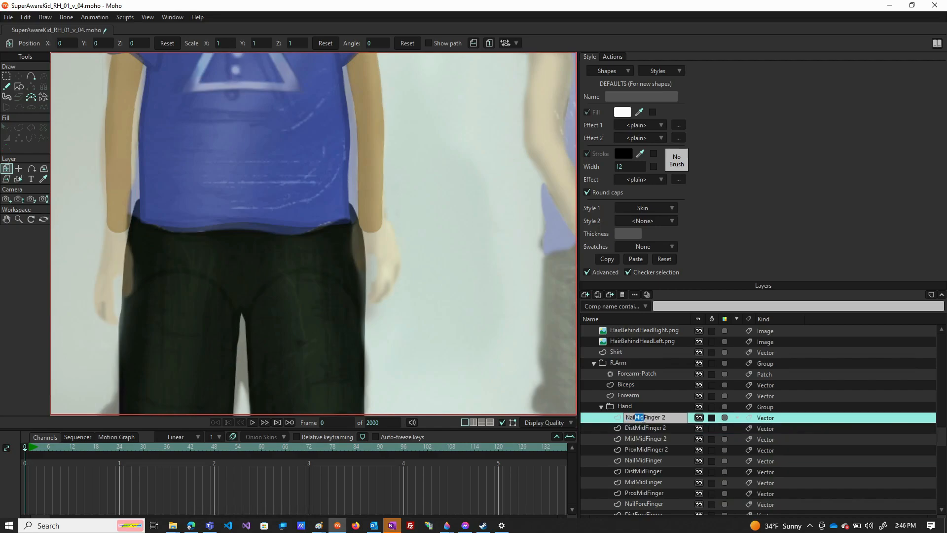
pyautogui.write('Ring')
pyautogui.click(638, 427)
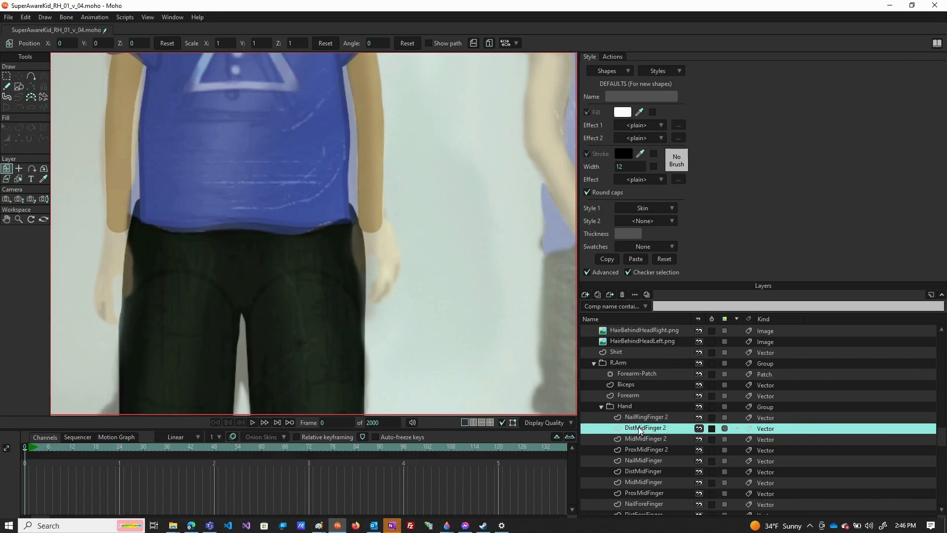
pyautogui.doubleClick(638, 428)
pyautogui.moveTo(636, 428); pyautogui.dragTo(647, 429)
pyautogui.write('Ring')
# Step: Rename the duplicated MidMidFinger 2 and ProxMidFinger 2 layers as MidRingFinger 2 and ProxRingFinger 2
pyautogui.click(643, 439)
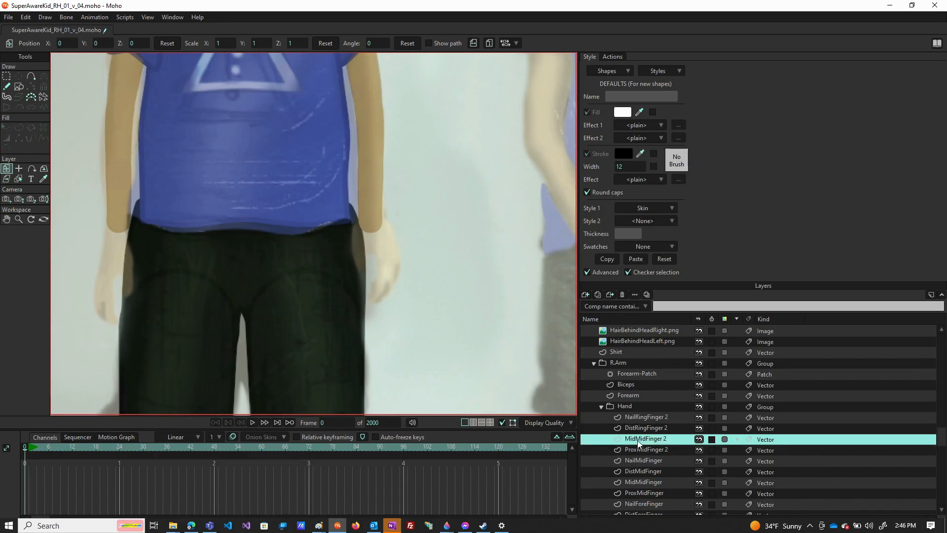
pyautogui.doubleClick(637, 440)
pyautogui.moveTo(635, 439); pyautogui.dragTo(645, 439)
pyautogui.write('Ring')
pyautogui.click(640, 450)
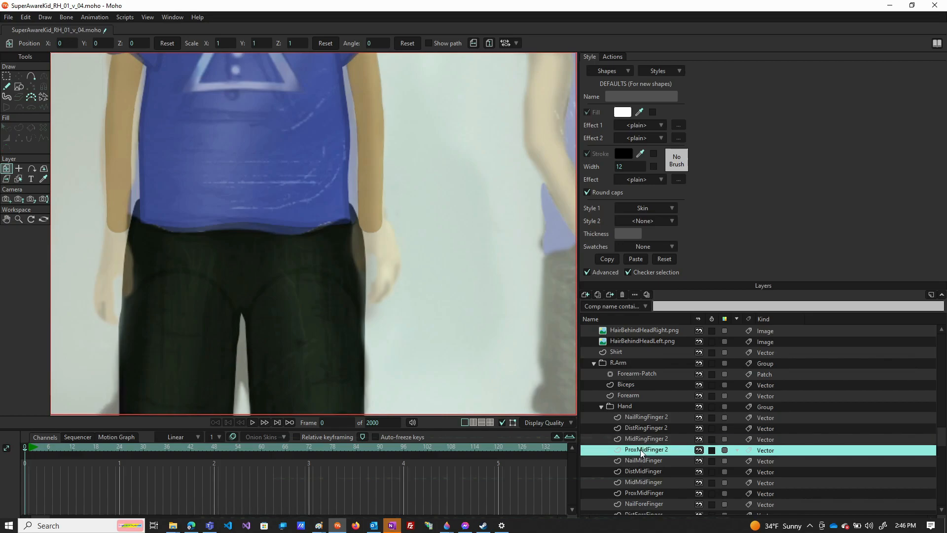
pyautogui.doubleClick(640, 449)
pyautogui.moveTo(638, 450); pyautogui.dragTo(648, 450)
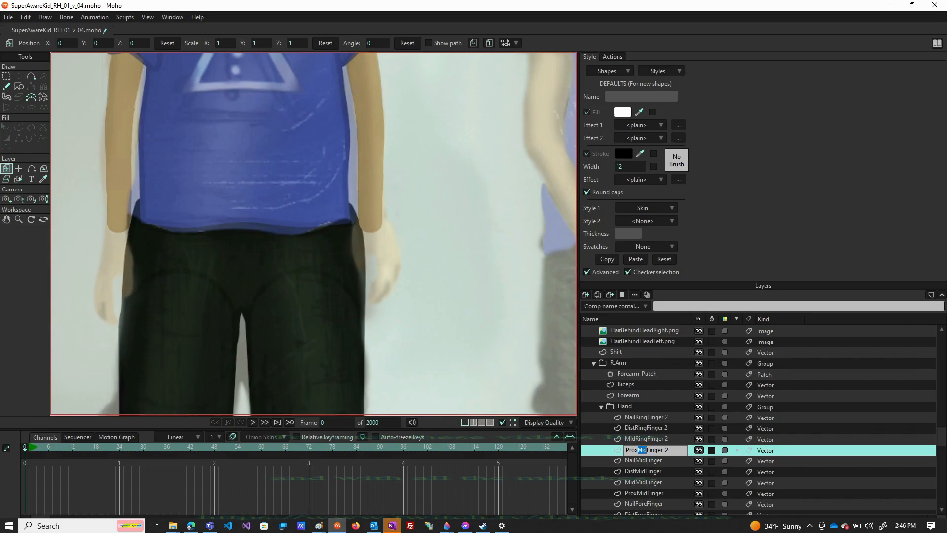
pyautogui.write('Ring')
# Step: Remove the number suffix from the ProxRingFinger 2 and MidRingFinger 2 layer names
pyautogui.click(661, 467)
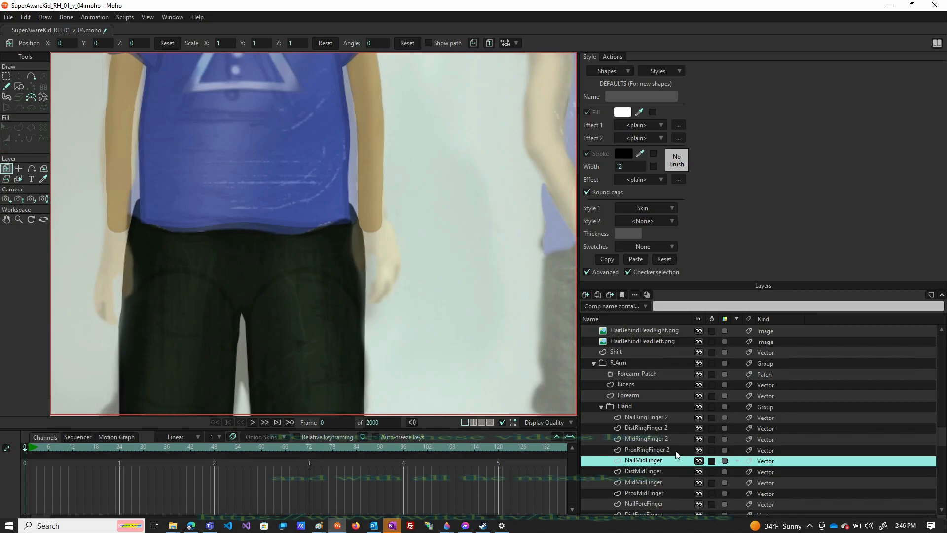
pyautogui.click(674, 450)
pyautogui.doubleClick(674, 448)
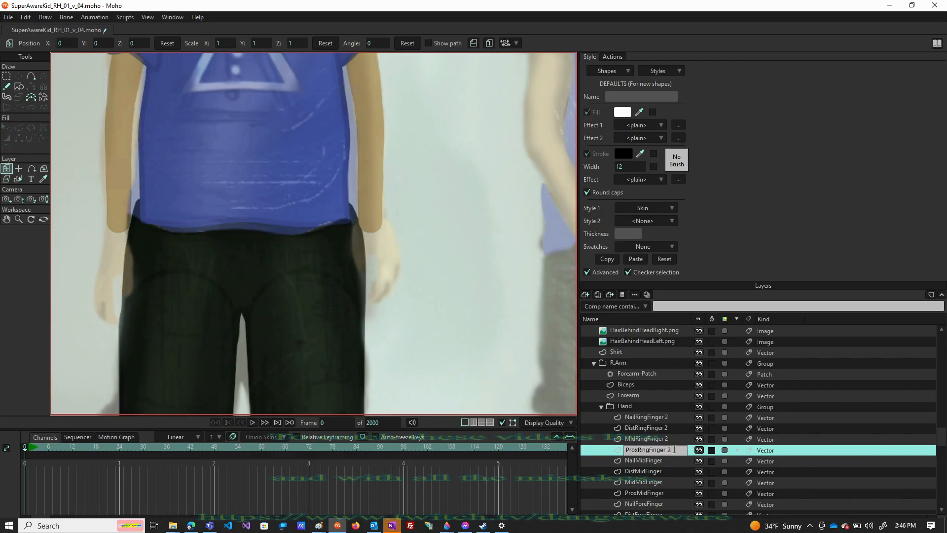
pyautogui.press('BackSpace')
pyautogui.press('BackSpace')
pyautogui.click(674, 440)
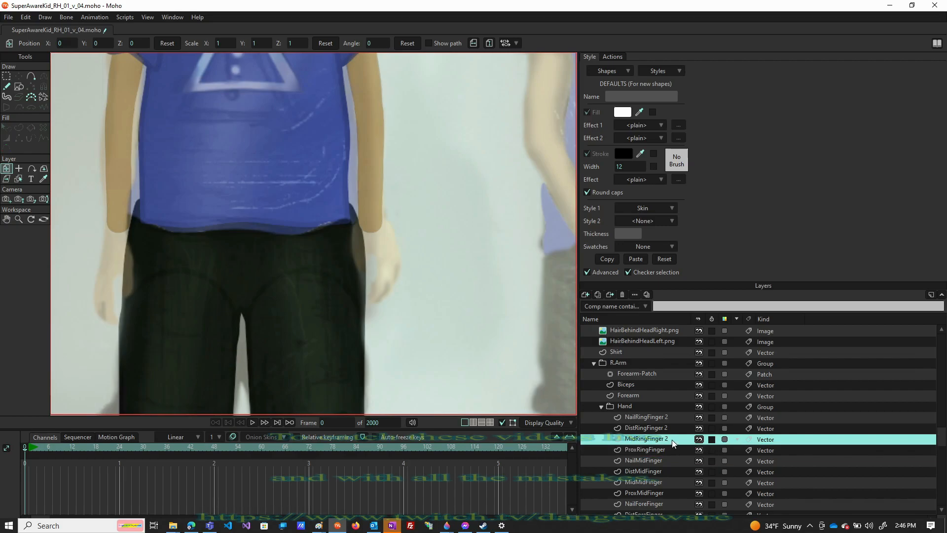
pyautogui.doubleClick(672, 440)
pyautogui.press('BackSpace')
pyautogui.press('BackSpace')
# Step: Remove the number suffix from the DistRingFinger 2 and NailRingFinger 2 layer names
pyautogui.click(670, 429)
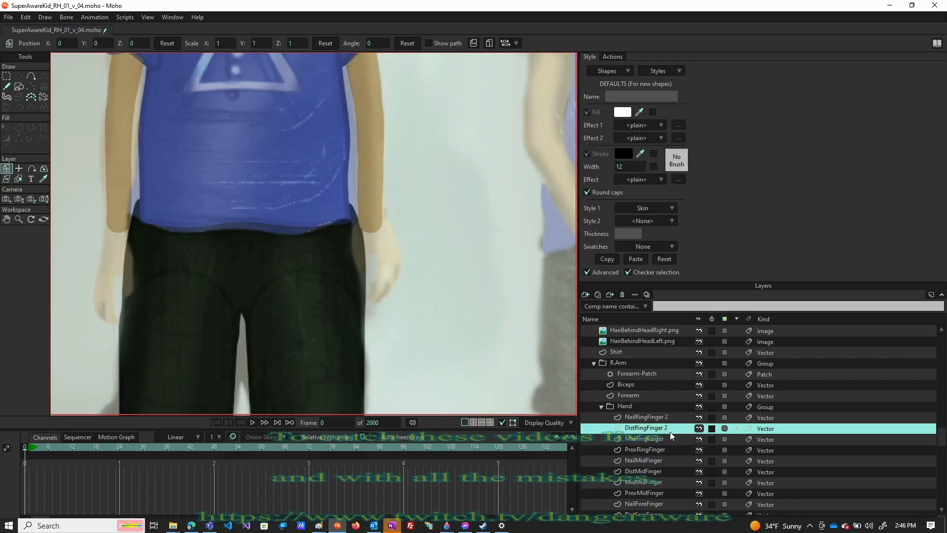
pyautogui.doubleClick(670, 430)
pyautogui.press('BackSpace')
pyautogui.press('BackSpace')
pyautogui.click(671, 419)
pyautogui.doubleClick(671, 418)
pyautogui.press('BackSpace')
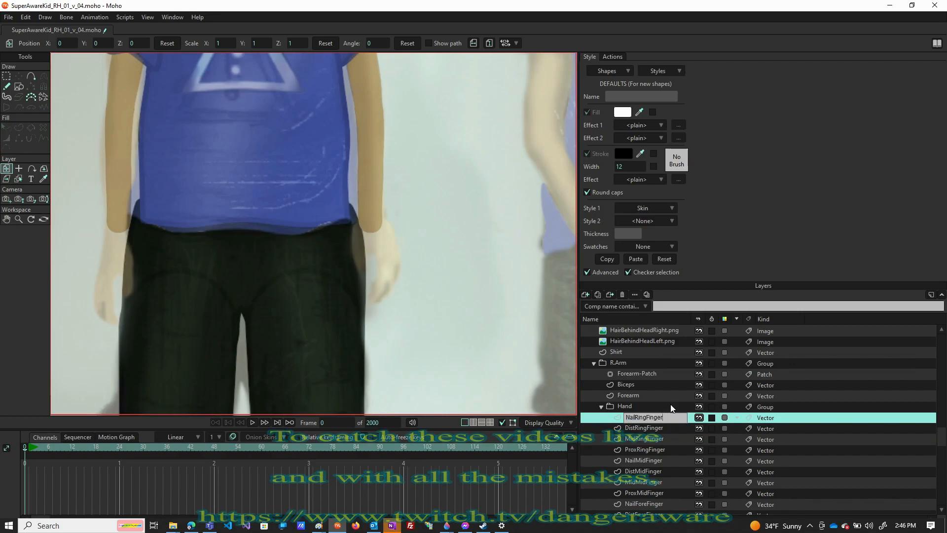
pyautogui.click(670, 407)
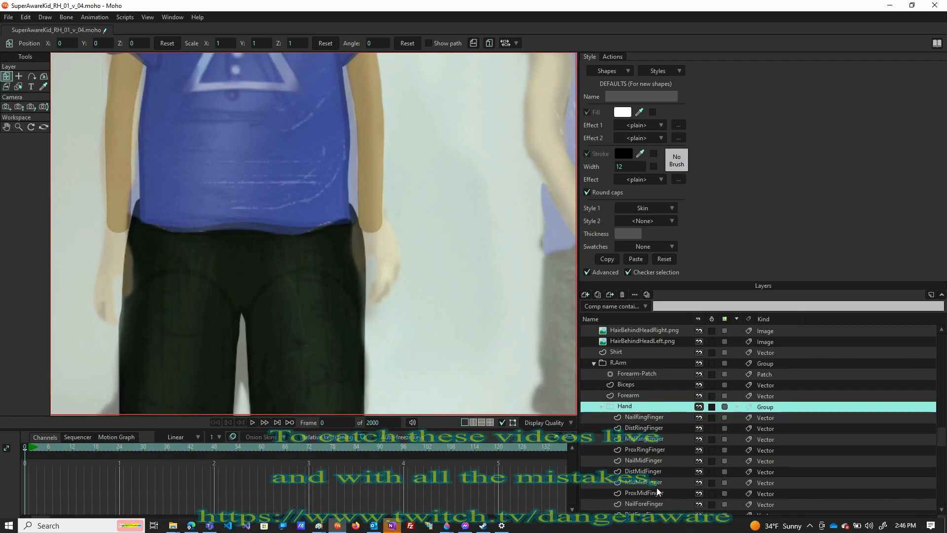
pyautogui.scroll(-3, 651, 454)
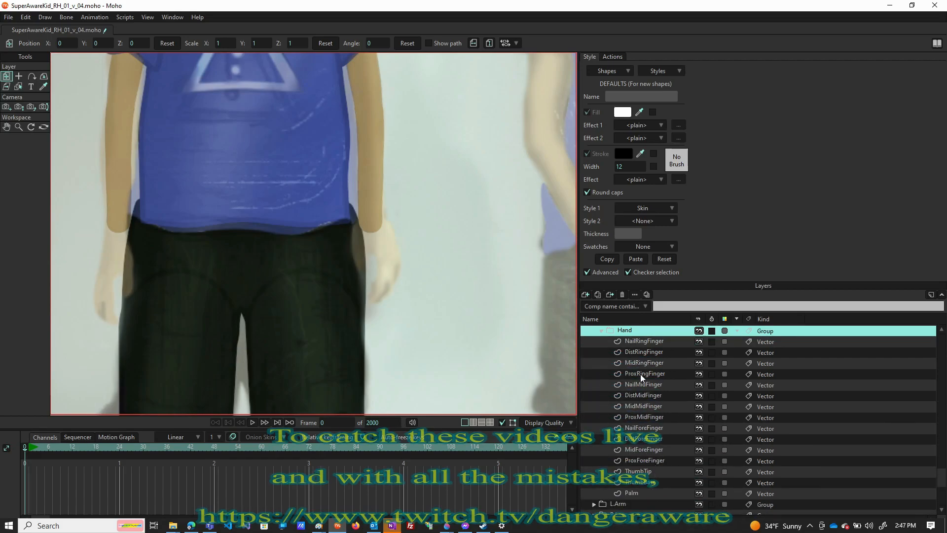
pyautogui.click(639, 450)
pyautogui.click(637, 438)
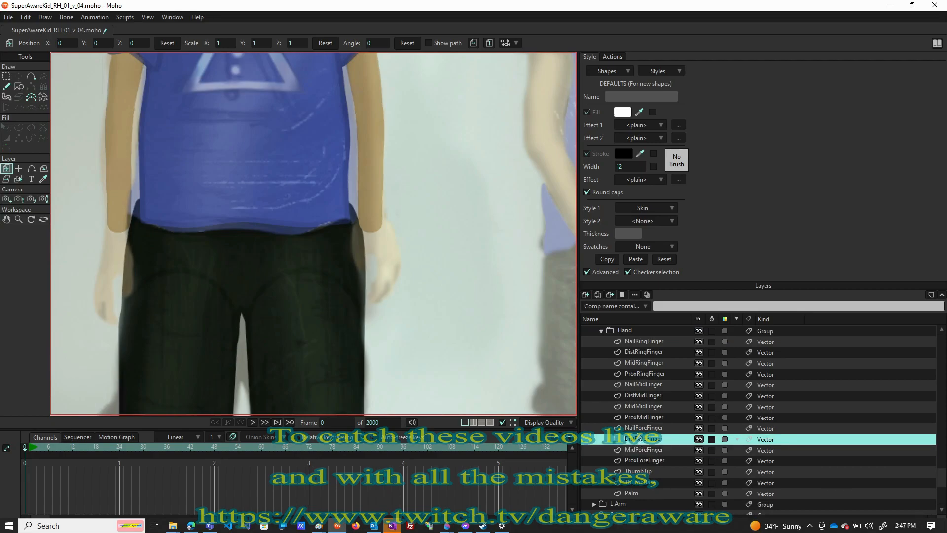
pyautogui.click(636, 427)
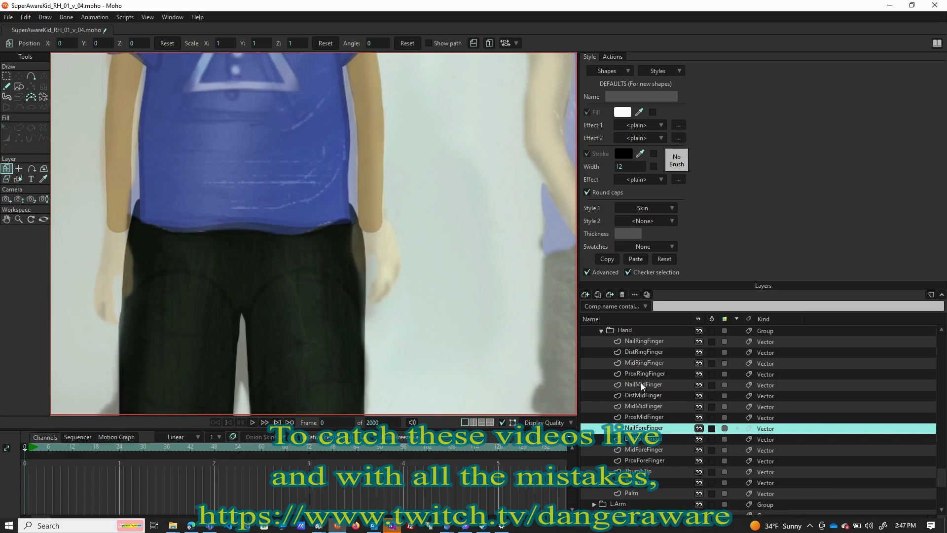
# Step: Duplicate the four ring finger layers from NailRingFinger to ProxRingFinger together
pyautogui.scroll(1, 646, 425)
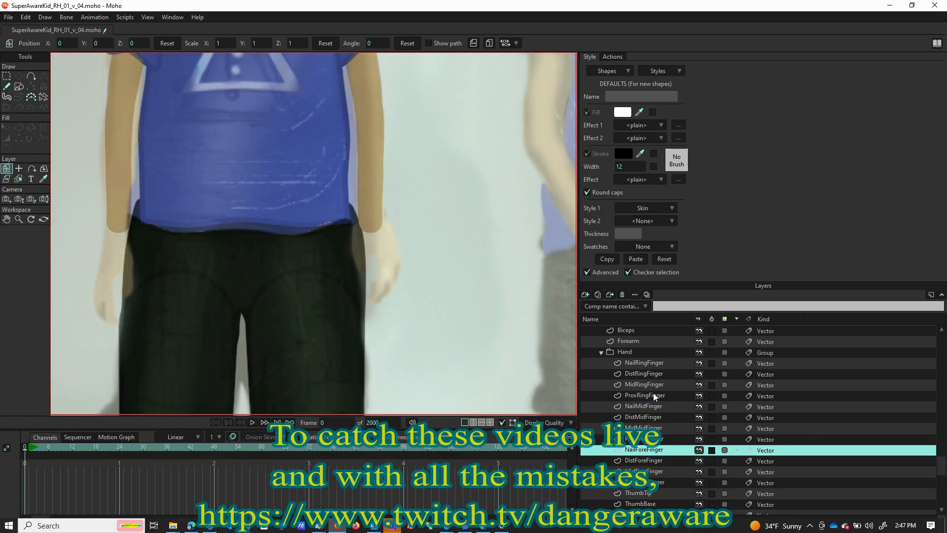
pyautogui.click(647, 363)
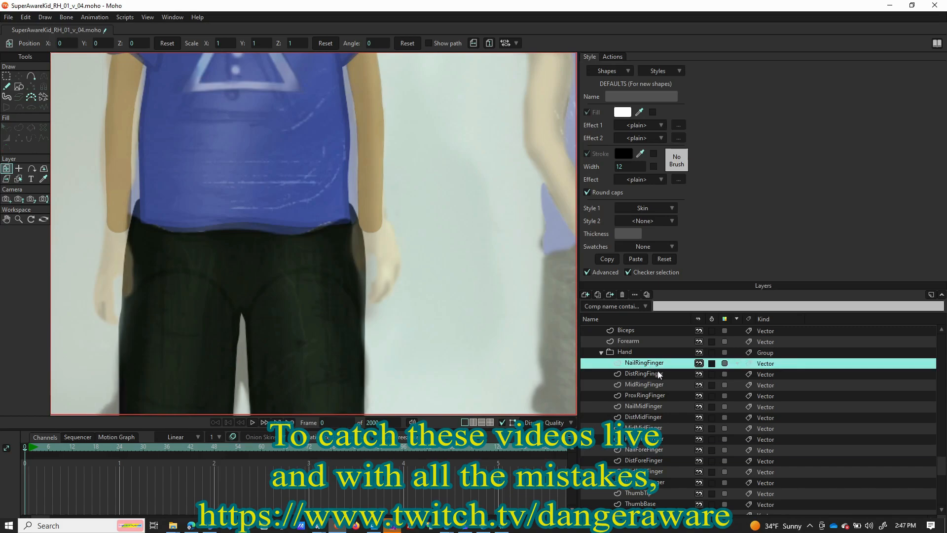
pyautogui.keyDown('shift'); pyautogui.click(666, 395); pyautogui.keyUp('shift')
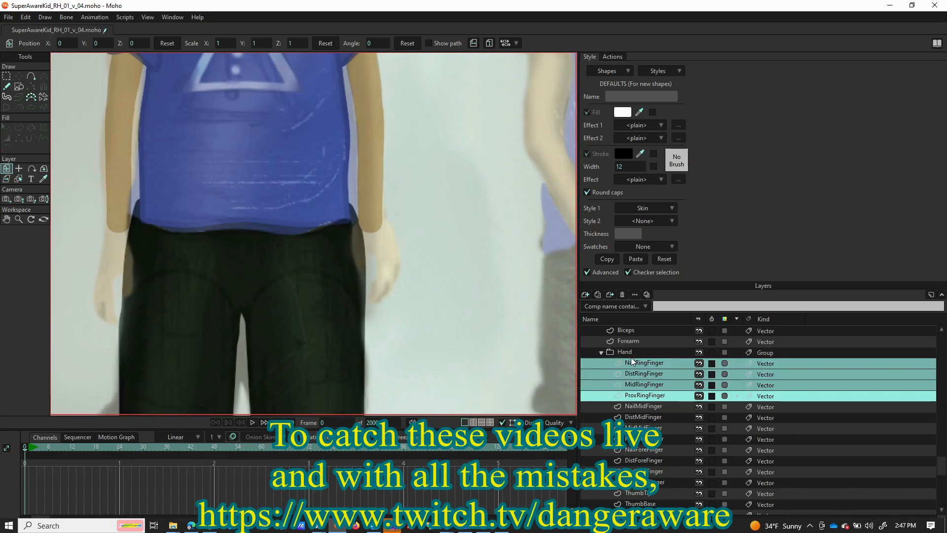
pyautogui.rightClick(638, 369)
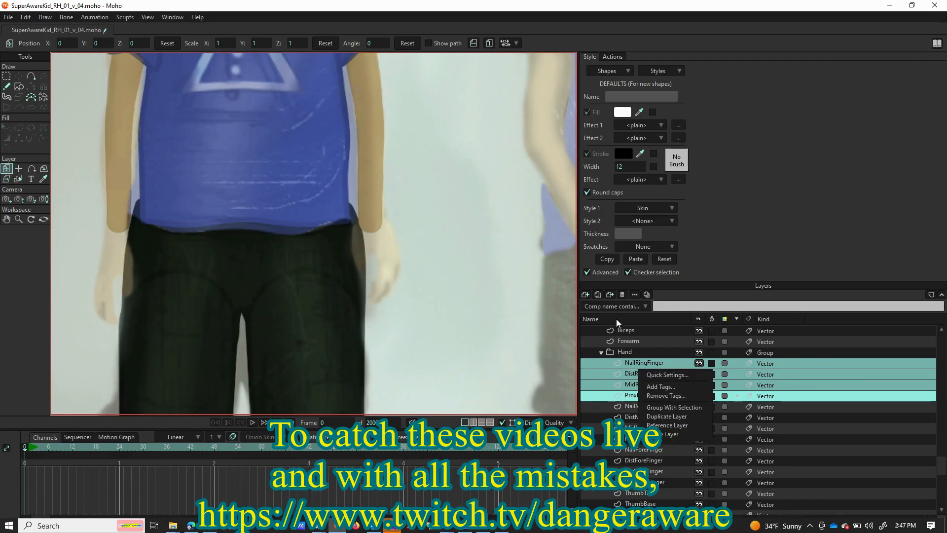
pyautogui.click(666, 416)
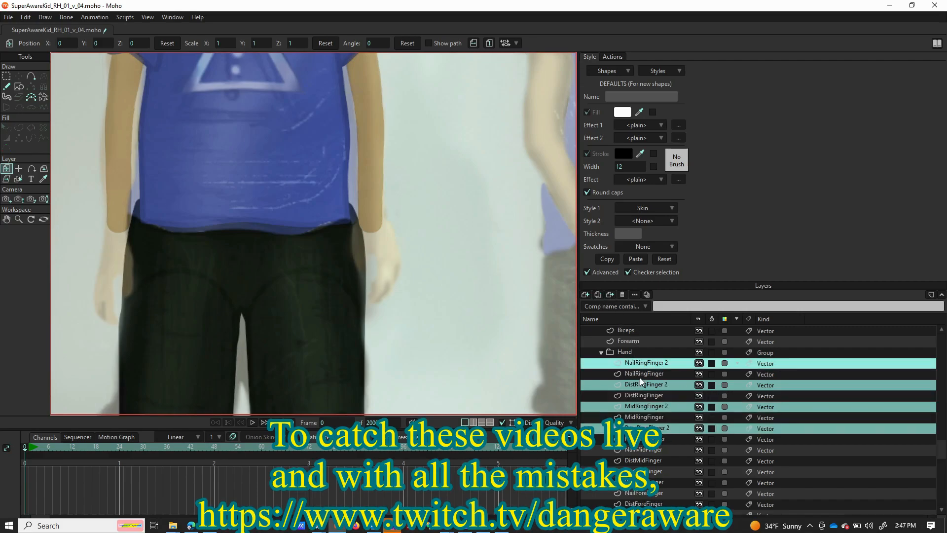
# Step: Move the four duplicated ring finger layers to the top of the Hand group and rename NailRingFinger 2 as NailPinkFinger 2
pyautogui.moveTo(646, 429); pyautogui.dragTo(637, 358)
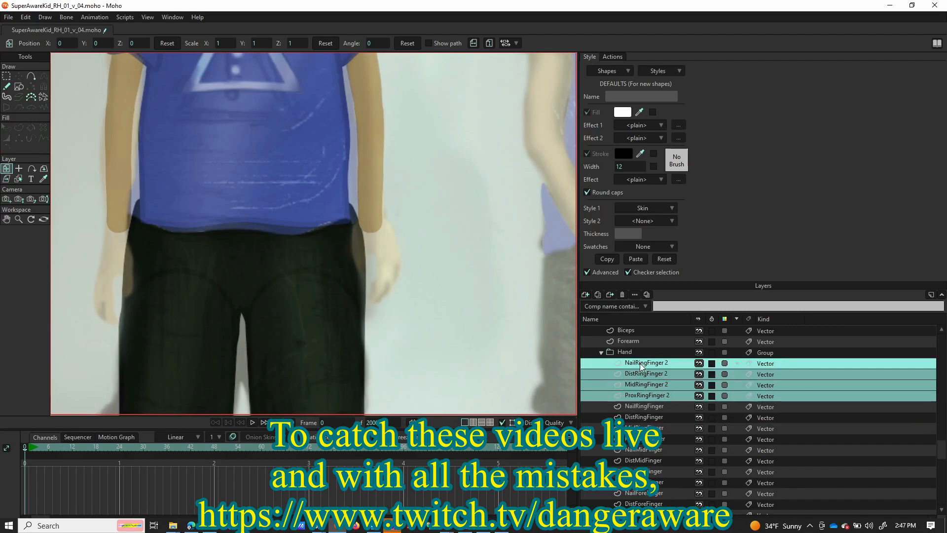
pyautogui.click(641, 363)
pyautogui.doubleClick(638, 363)
pyautogui.click(637, 363)
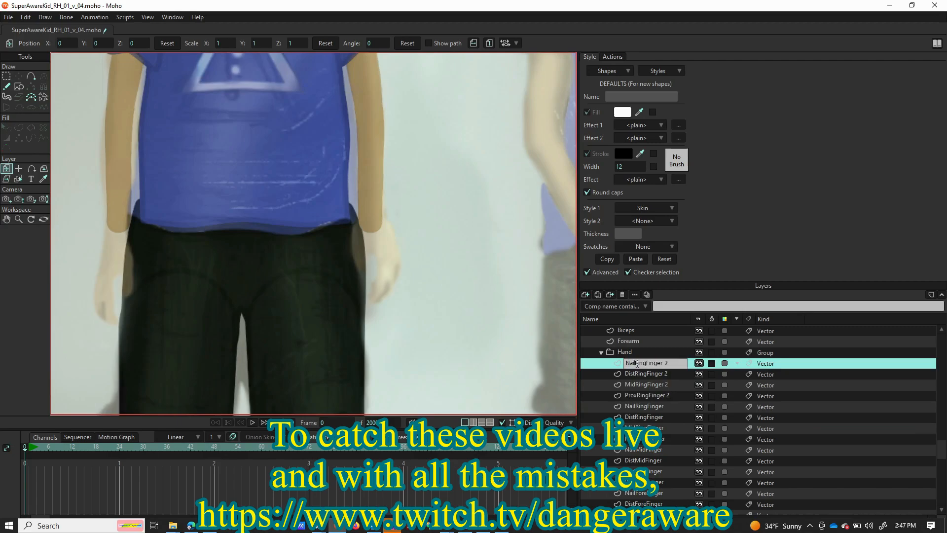
pyautogui.write('Pink')
pyautogui.press('Delete')
pyautogui.press('Delete')
pyautogui.press('Delete')
pyautogui.press('Delete')
# Step: Rename the DistRingFinger 2 and MidRingFinger 2 layers as DistPinkFinger 2 and MidPinkFinger 2
pyautogui.click(644, 375)
pyautogui.doubleClick(639, 375)
pyautogui.moveTo(636, 375); pyautogui.dragTo(648, 375)
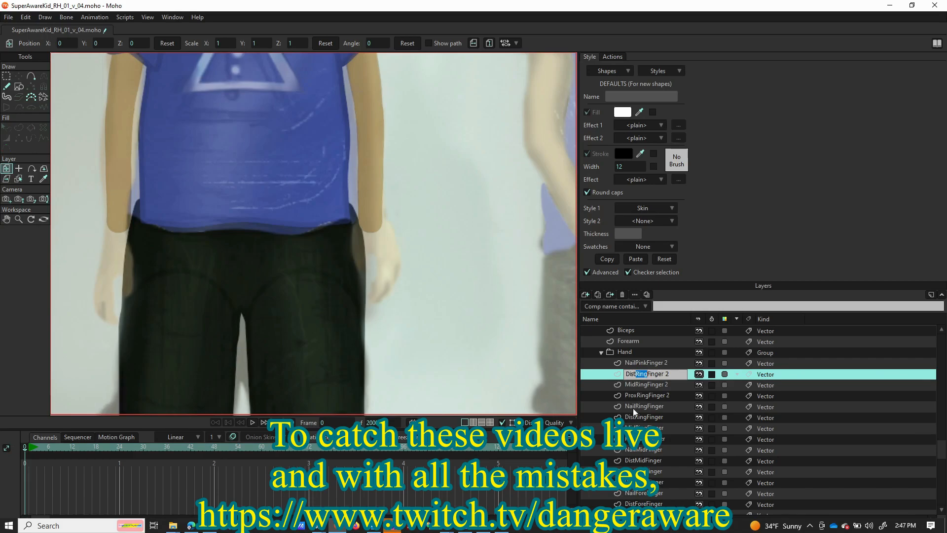
pyautogui.write('Pink')
pyautogui.click(641, 383)
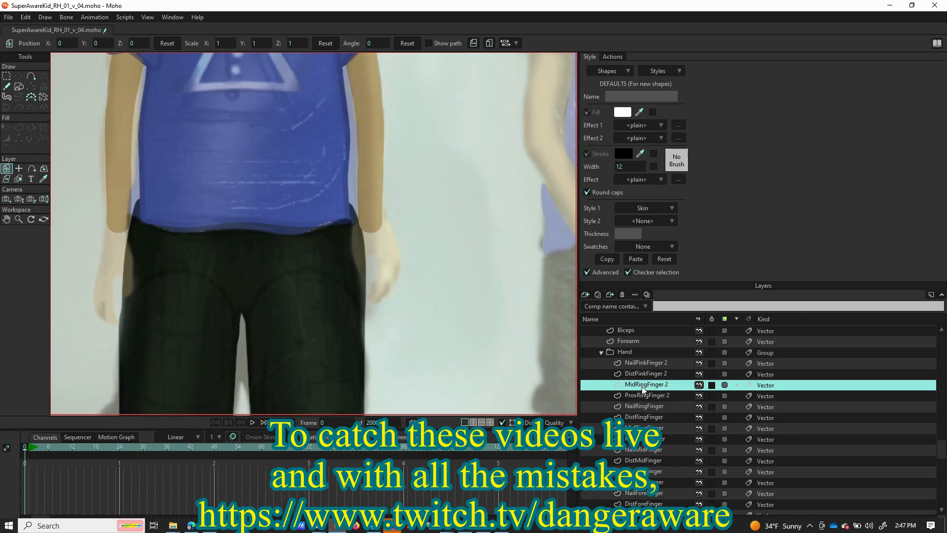
pyautogui.doubleClick(641, 386)
pyautogui.press('BackSpace')
pyautogui.write('Pink')
# Step: Rename the ProxRingFinger 2 layer as ProxPinkFinger, without the number suffix
pyautogui.click(643, 397)
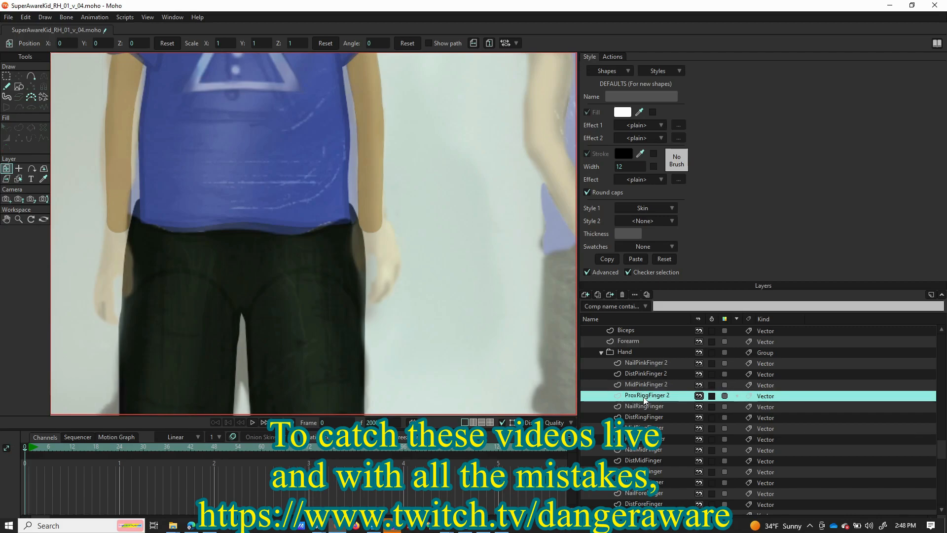
pyautogui.doubleClick(644, 397)
pyautogui.press('BackSpace')
pyautogui.press('BackSpace')
pyautogui.press('BackSpace')
pyautogui.press('BackSpace')
pyautogui.write('Pink')
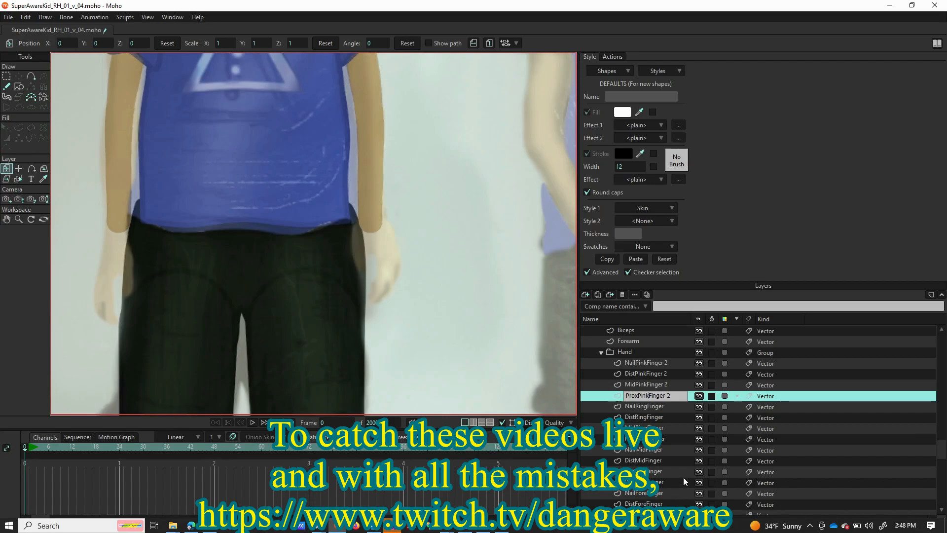
pyautogui.press('BackSpace')
# Step: Remove the number suffix from the MidPinkFinger 2, DistPinkFinger 2 and NailPinkFinger 2 layer names
pyautogui.click(673, 386)
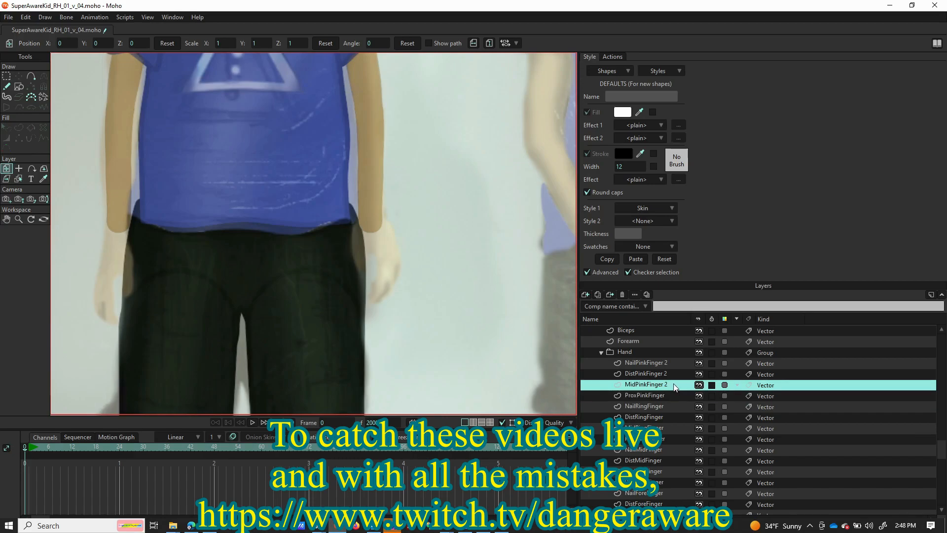
pyautogui.doubleClick(675, 385)
pyautogui.press('BackSpace')
pyautogui.click(671, 378)
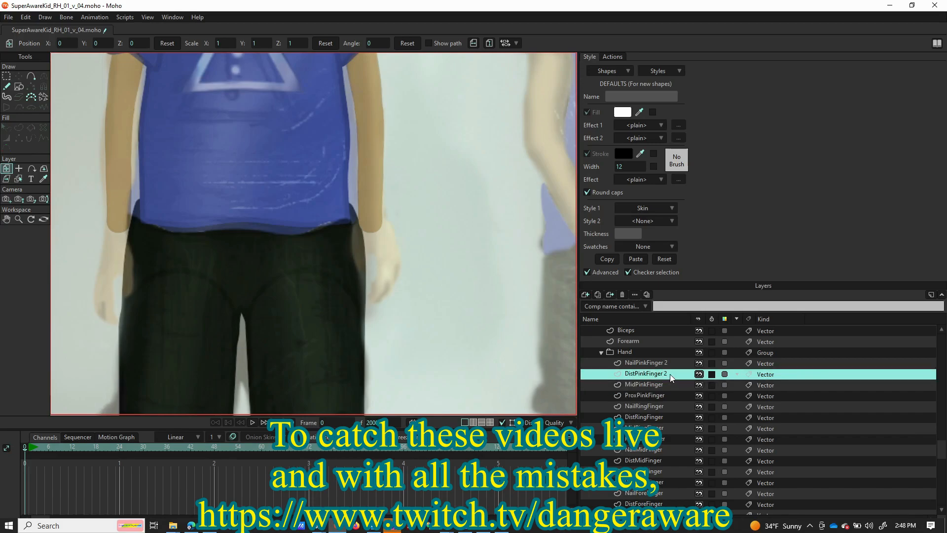
pyautogui.doubleClick(670, 372)
pyautogui.click(672, 363)
pyautogui.doubleClick(672, 362)
pyautogui.press('BackSpace')
pyautogui.click(672, 387)
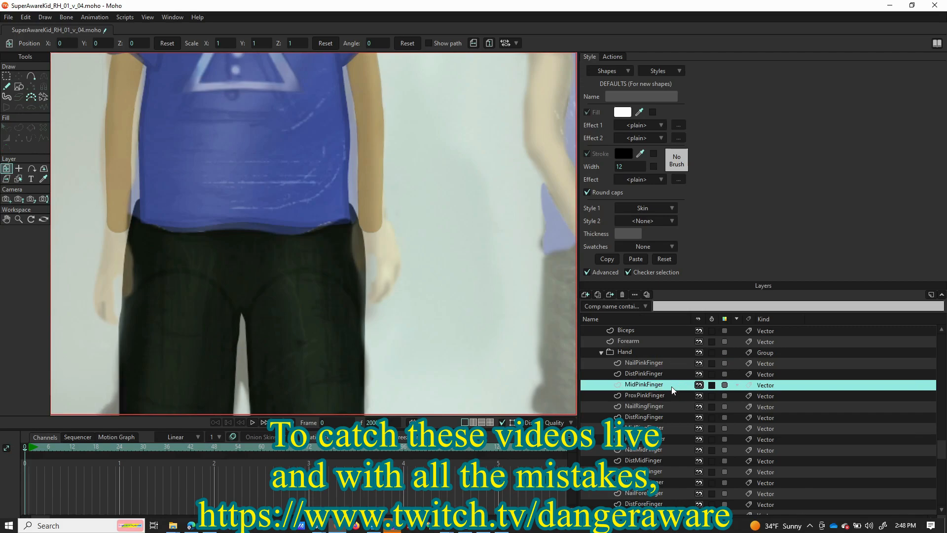
# Step: On the Palm layer, open the Skin1 style and draw a filled circle over the reference hand's wrist, just below the forearm
pyautogui.scroll(-3, 634, 418)
pyautogui.scroll(3, 649, 450)
pyautogui.scroll(-3, 638, 382)
pyautogui.scroll(4, 641, 489)
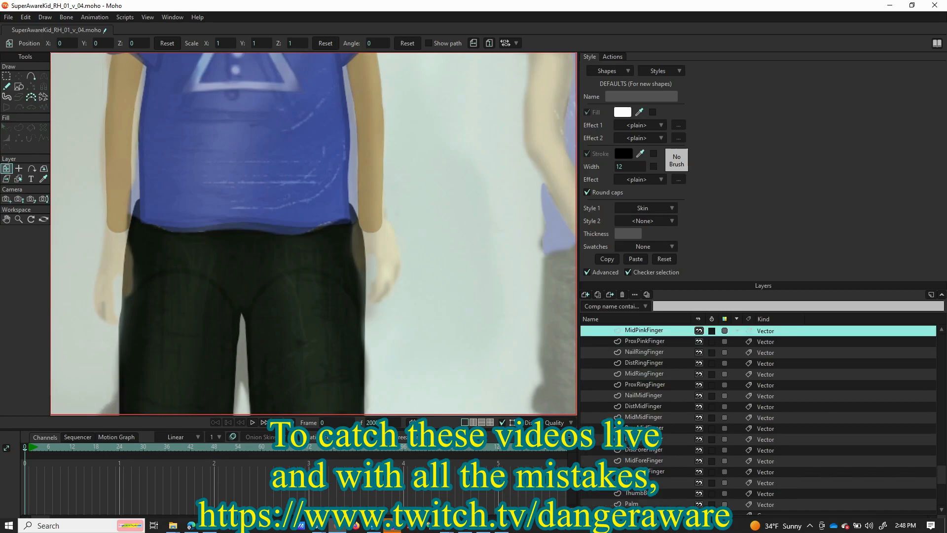
pyautogui.scroll(-3, 638, 415)
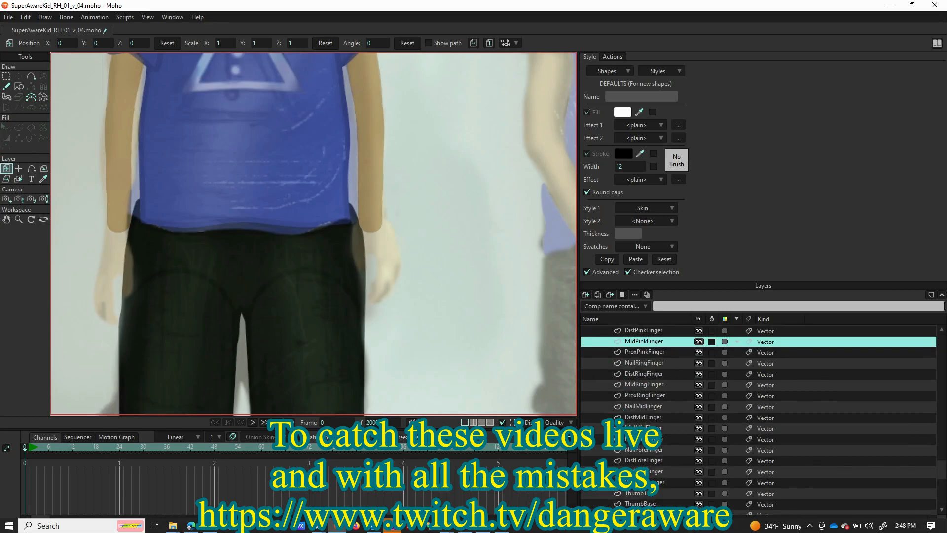
pyautogui.scroll(-2, 658, 459)
pyautogui.click(649, 473)
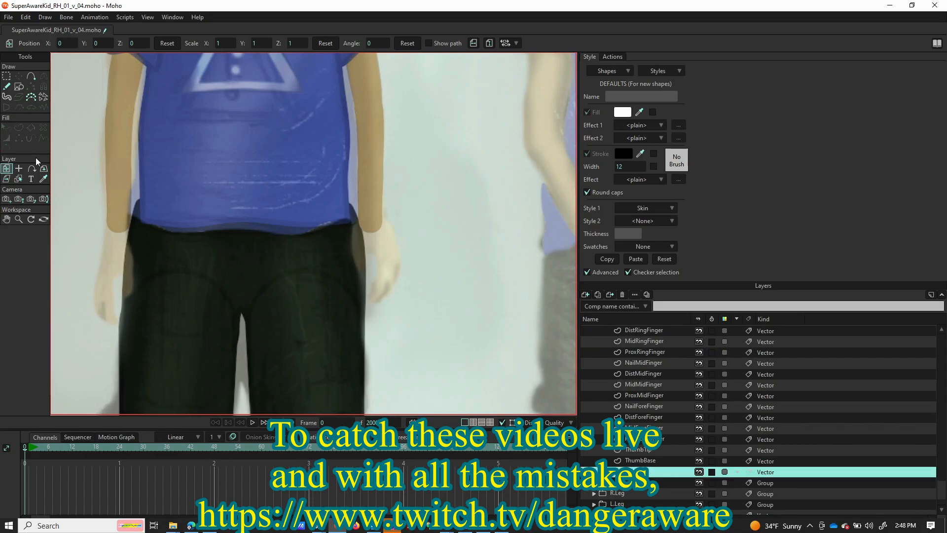
pyautogui.click(649, 75)
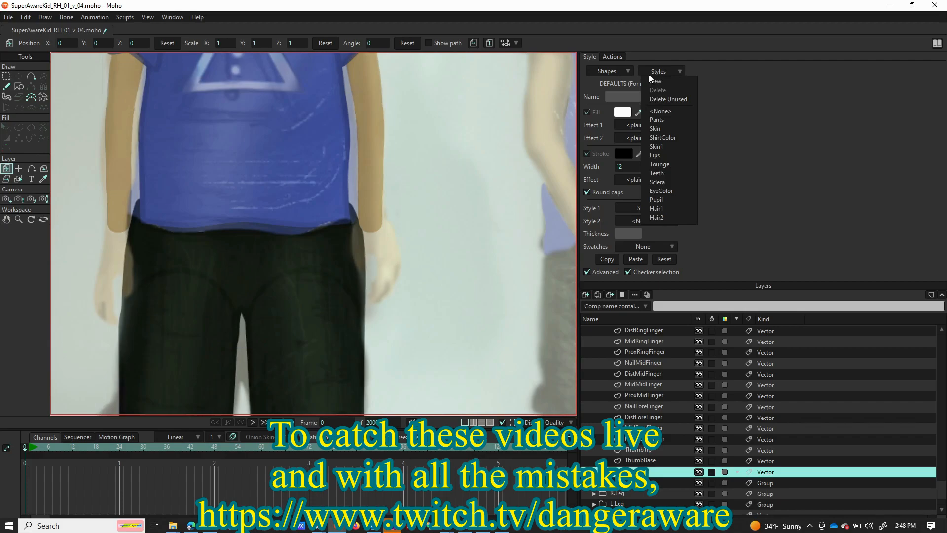
pyautogui.click(656, 147)
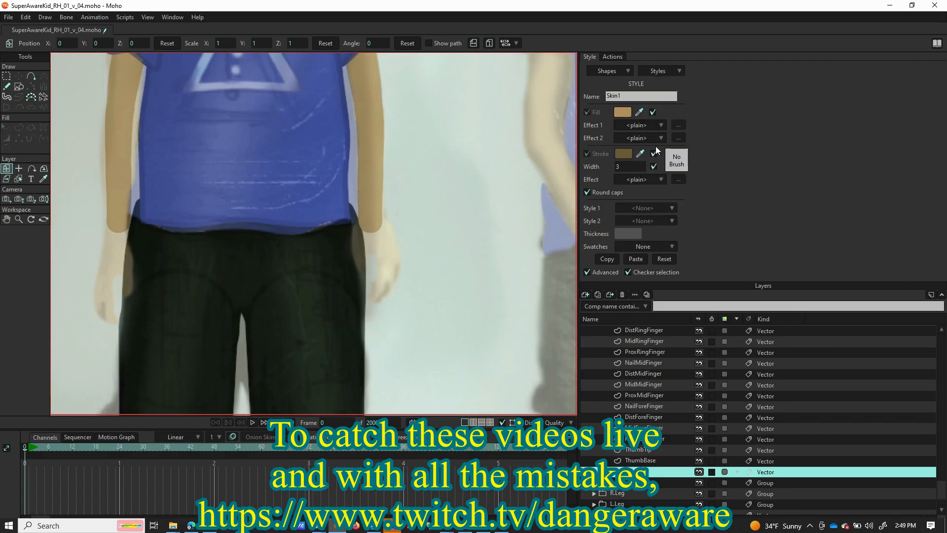
pyautogui.click(19, 86)
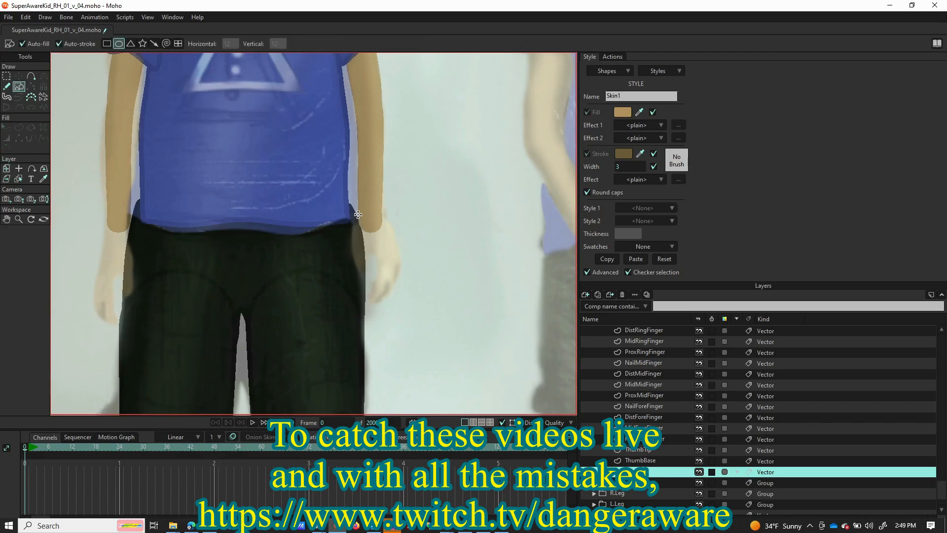
pyautogui.moveTo(355, 217); pyautogui.dragTo(392, 252)
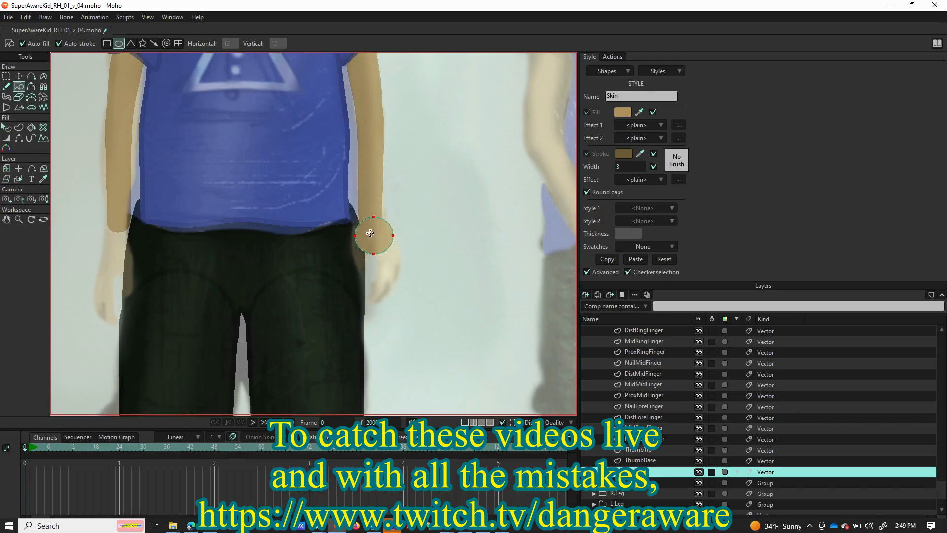
# Step: Transform the palm circle's uppermost point slightly up toward the forearm's centre line
pyautogui.press('t')
pyautogui.scroll(4, 369, 228)
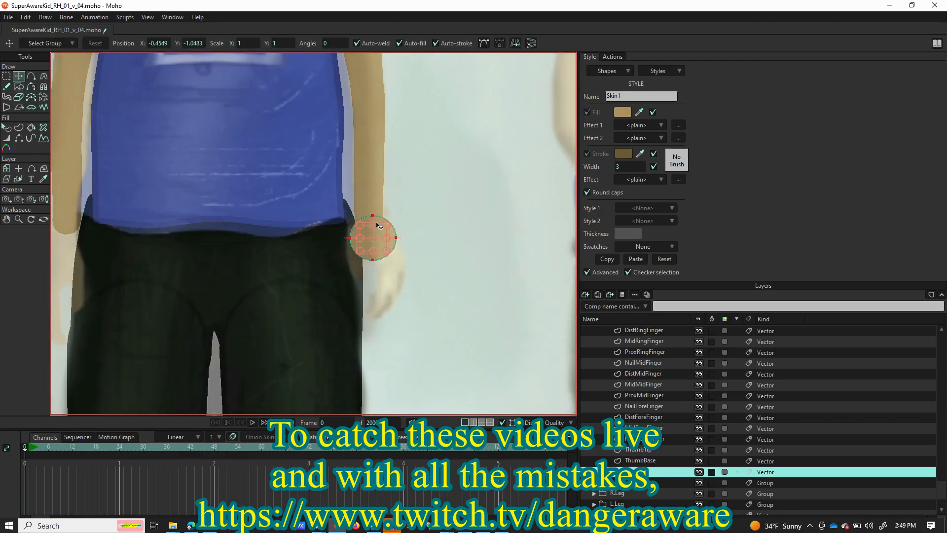
pyautogui.click(367, 208)
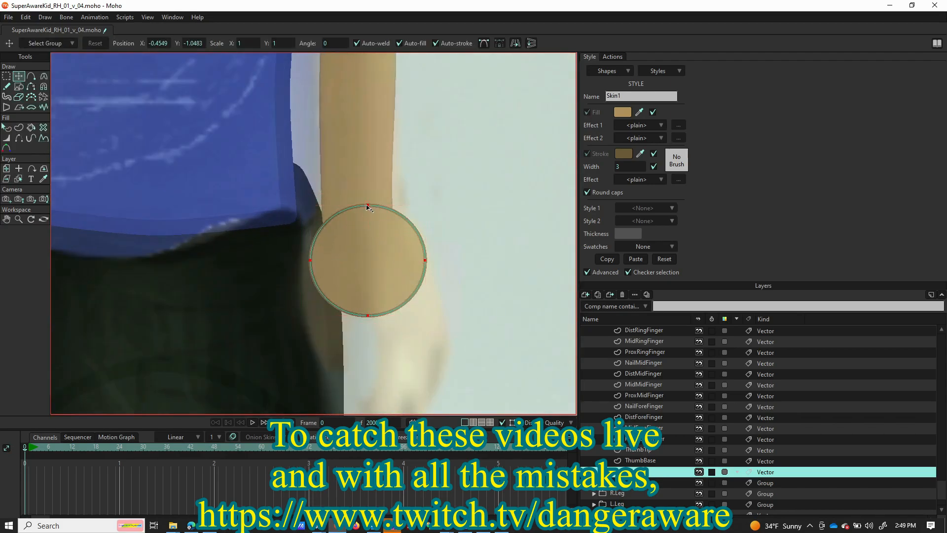
pyautogui.moveTo(367, 208)
pyautogui.mouseDown()
pyautogui.moveTo(361, 247)
pyautogui.moveTo(359, 202)
pyautogui.mouseUp()
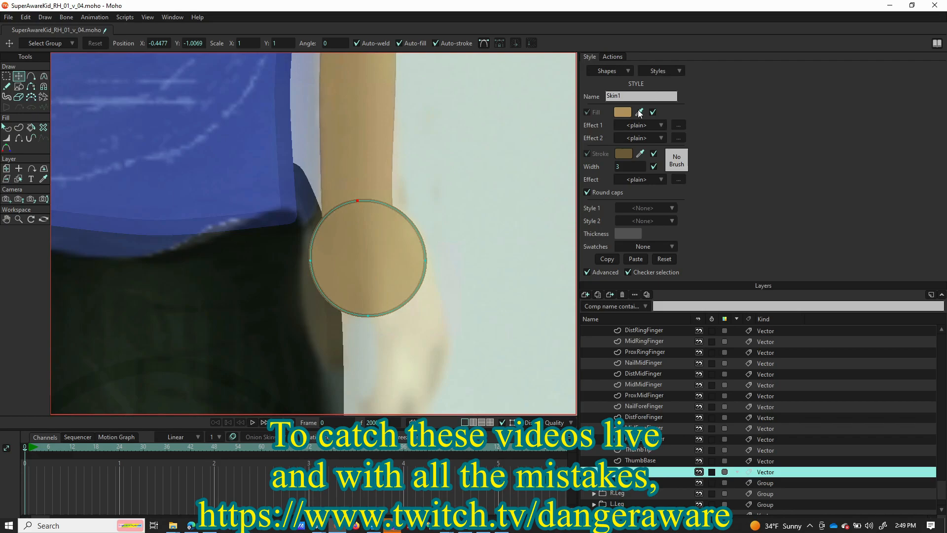
# Step: Make the Skin1 style's fill semi-transparent with an alpha of 119
pyautogui.click(622, 111)
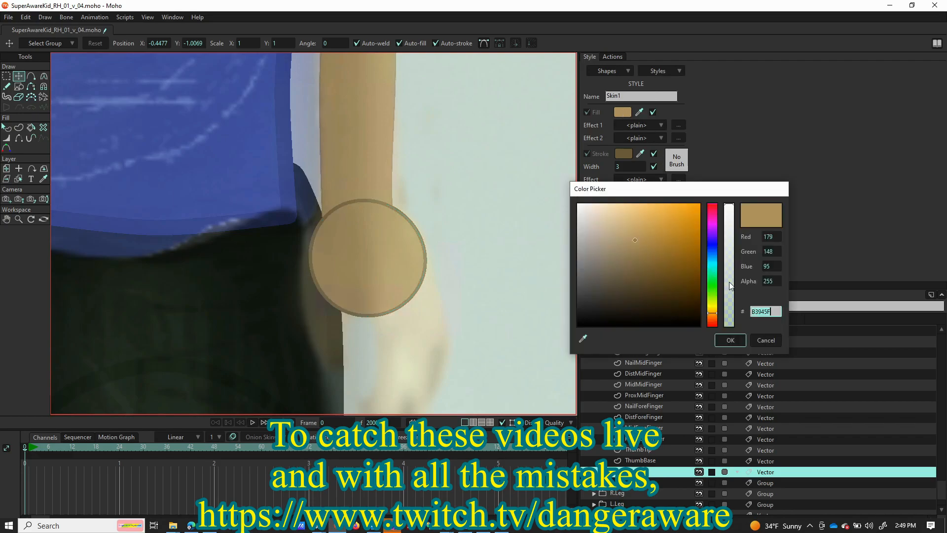
pyautogui.moveTo(729, 282); pyautogui.dragTo(730, 270)
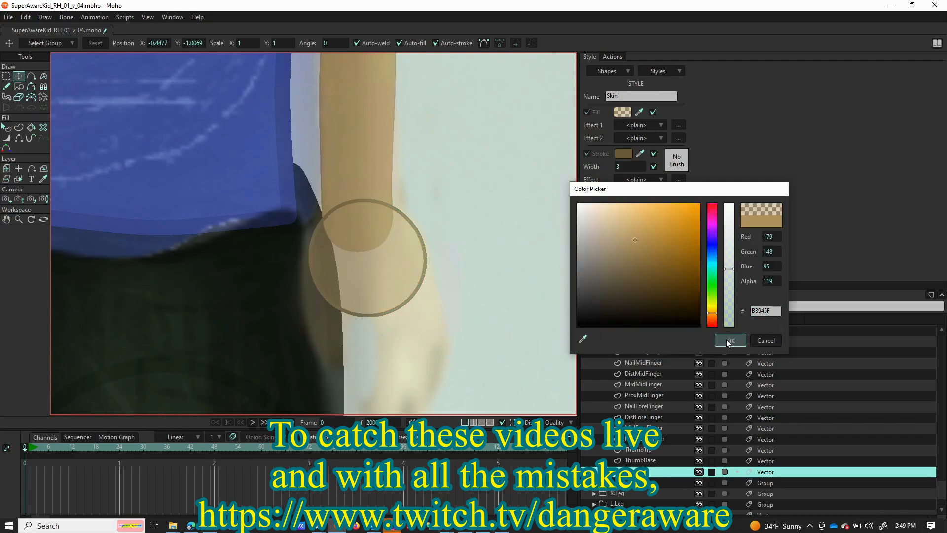
pyautogui.click(729, 340)
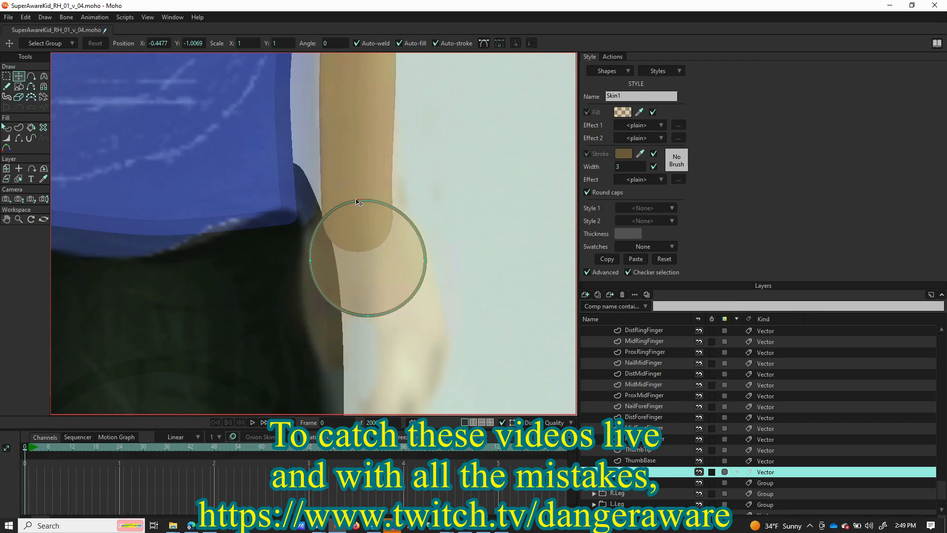
# Step: Add points to the palm outline and place them where it meets both edges of the forearm's wrist end
pyautogui.moveTo(358, 202); pyautogui.dragTo(392, 217)
pyautogui.press('c')
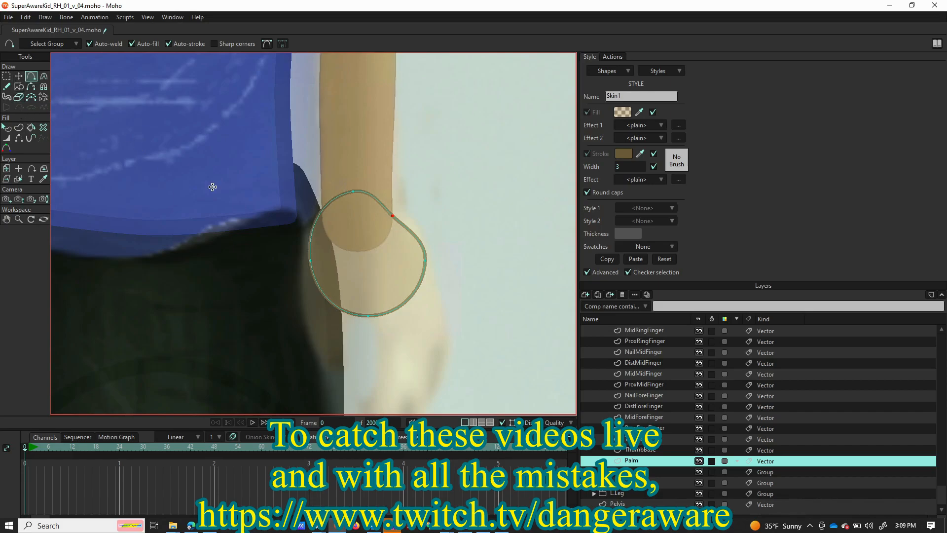
pyautogui.moveTo(314, 226); pyautogui.dragTo(322, 218)
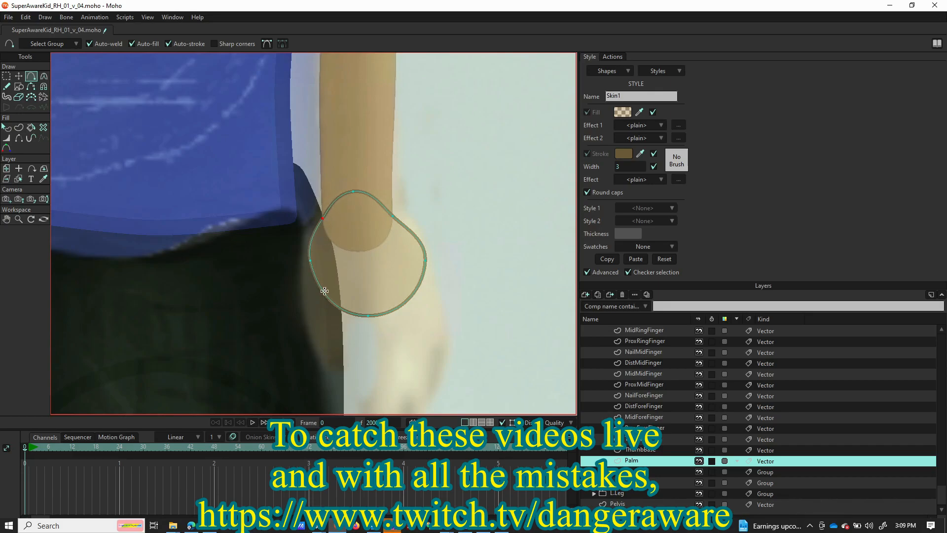
# Step: Create a style named Drawing with a light green fill and a semi-transparent green 54B654 stroke
pyautogui.click(668, 72)
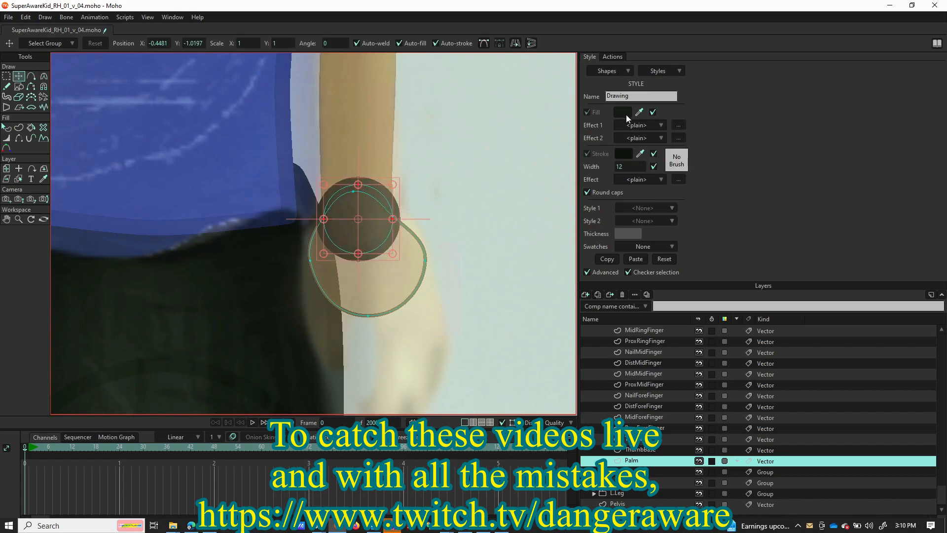
pyautogui.click(626, 116)
pyautogui.moveTo(620, 206); pyautogui.dragTo(616, 204)
pyautogui.click(731, 340)
pyautogui.click(623, 155)
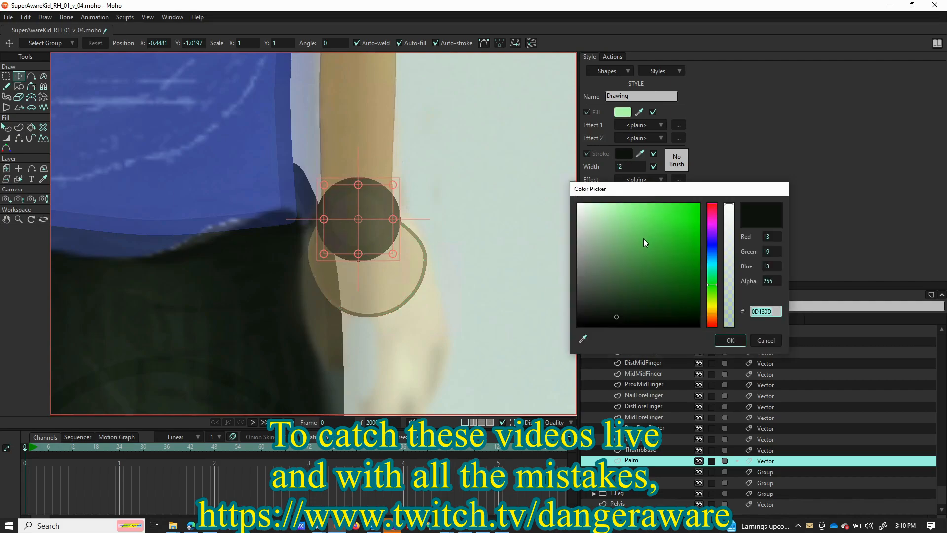
pyautogui.click(643, 239)
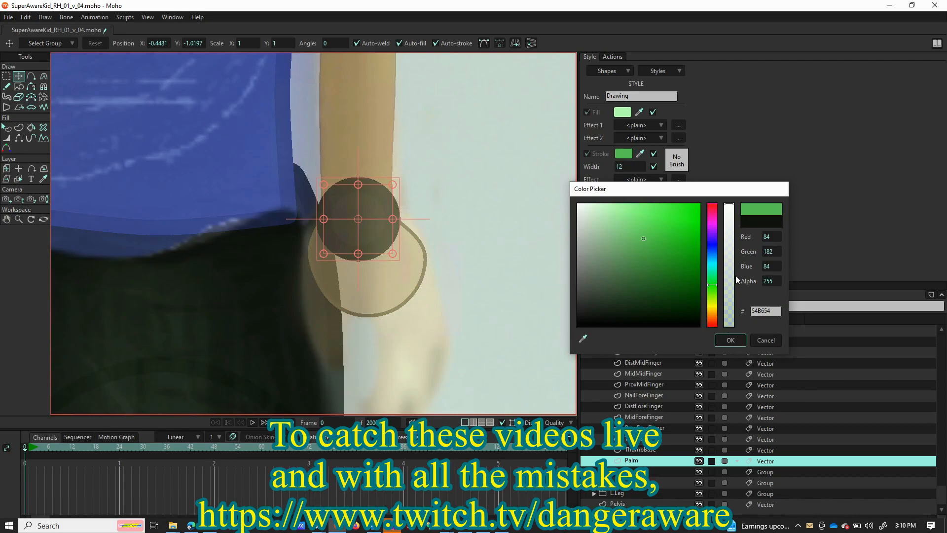
pyautogui.click(731, 260)
pyautogui.click(730, 339)
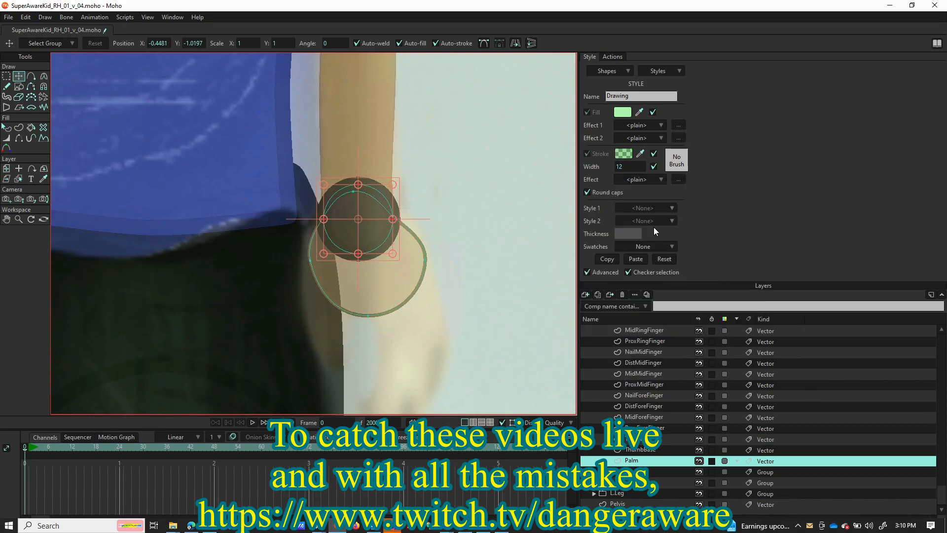
# Step: Lower the alpha of the Drawing style's fill to make it semi-transparent
pyautogui.click(618, 113)
pyautogui.click(730, 271)
pyautogui.click(730, 317)
pyautogui.click(730, 340)
# Step: Select the dark wrist circle shape, clear its second style to None and set its first style to Drawing
pyautogui.click(7, 129)
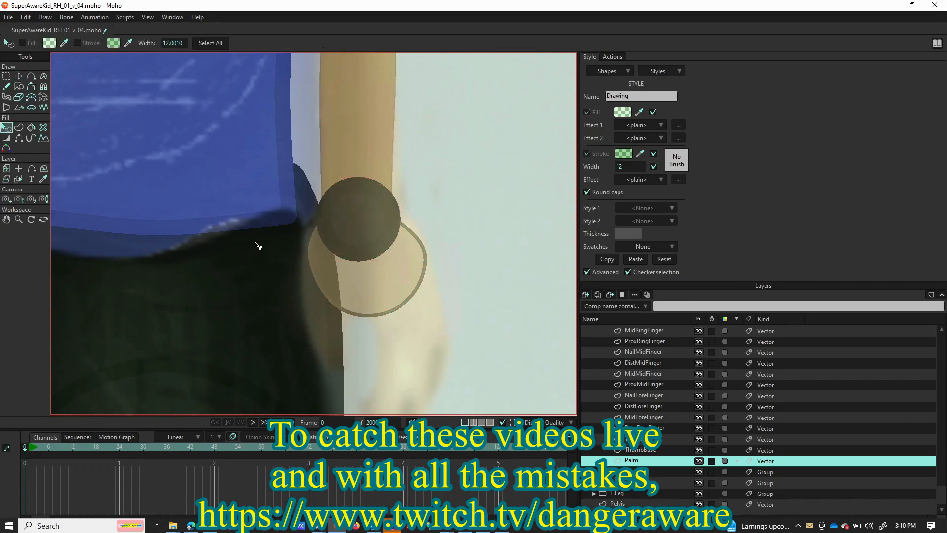
pyautogui.click(377, 199)
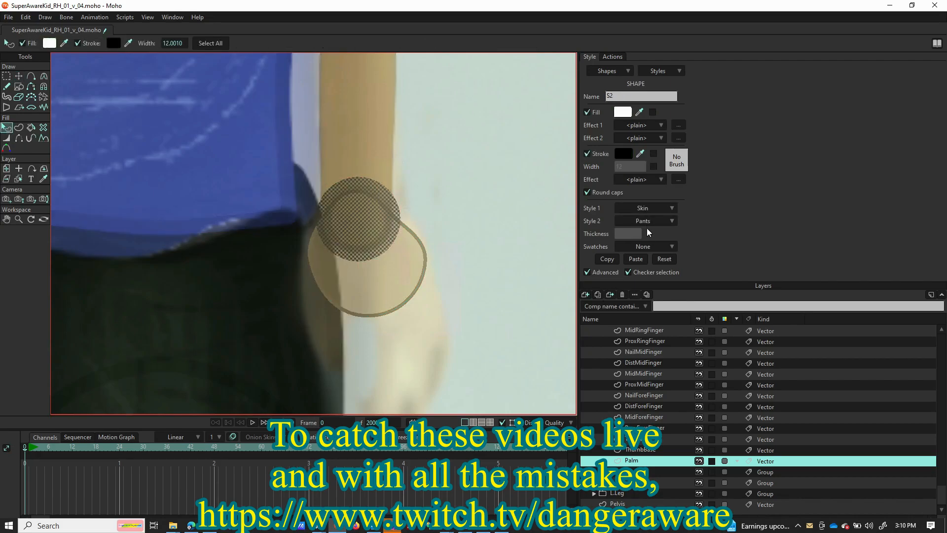
pyautogui.click(673, 222)
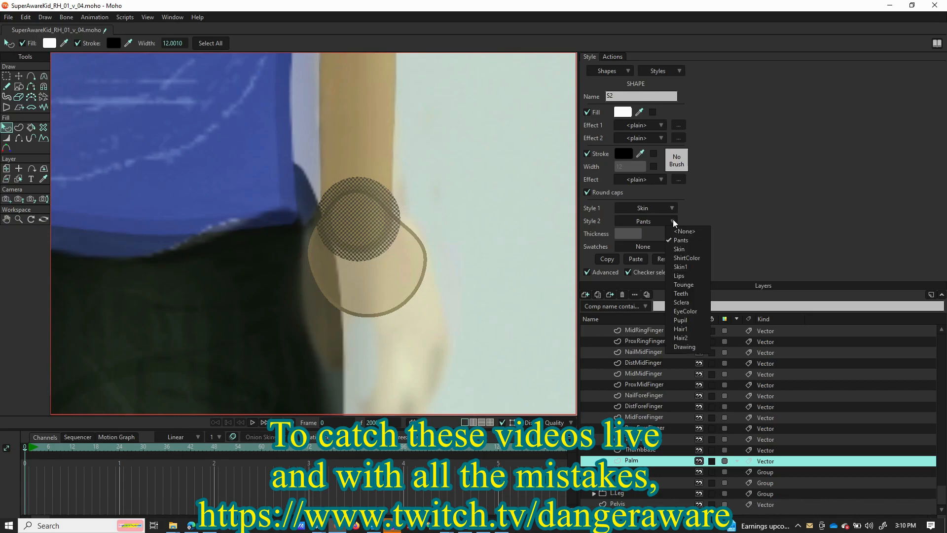
pyautogui.click(672, 230)
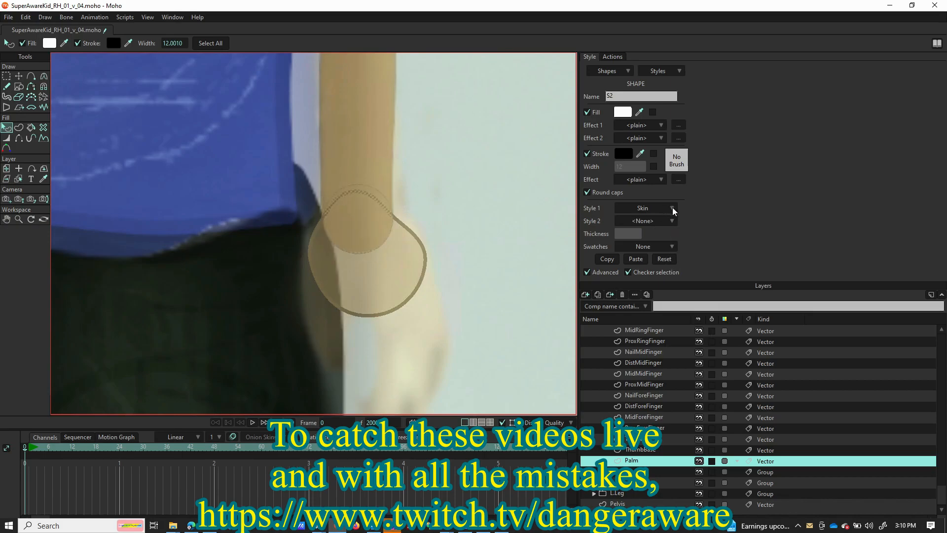
pyautogui.click(672, 208)
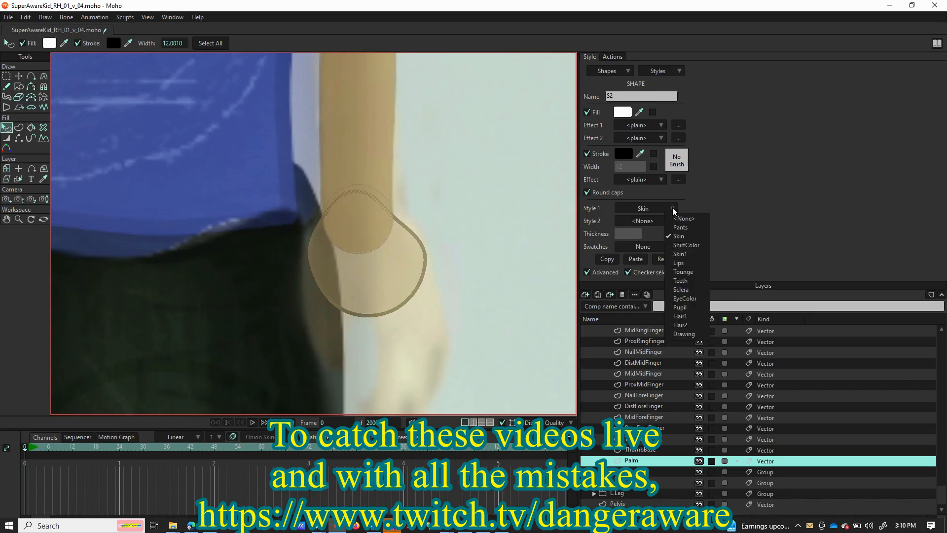
pyautogui.click(681, 333)
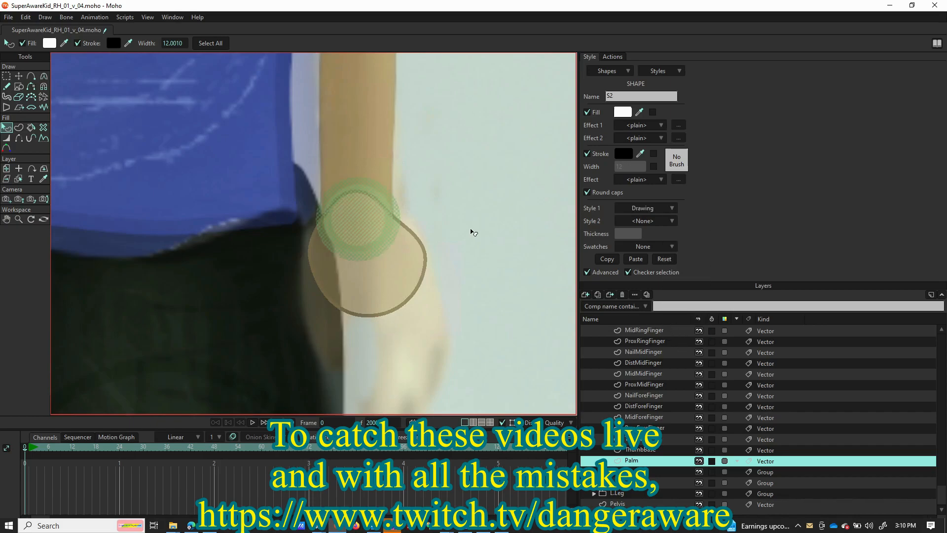
# Step: Move the green wrist circle up the forearm and back over its rounded end, at about X -0.4487, Y -1.0184
pyautogui.scroll(5, 363, 239)
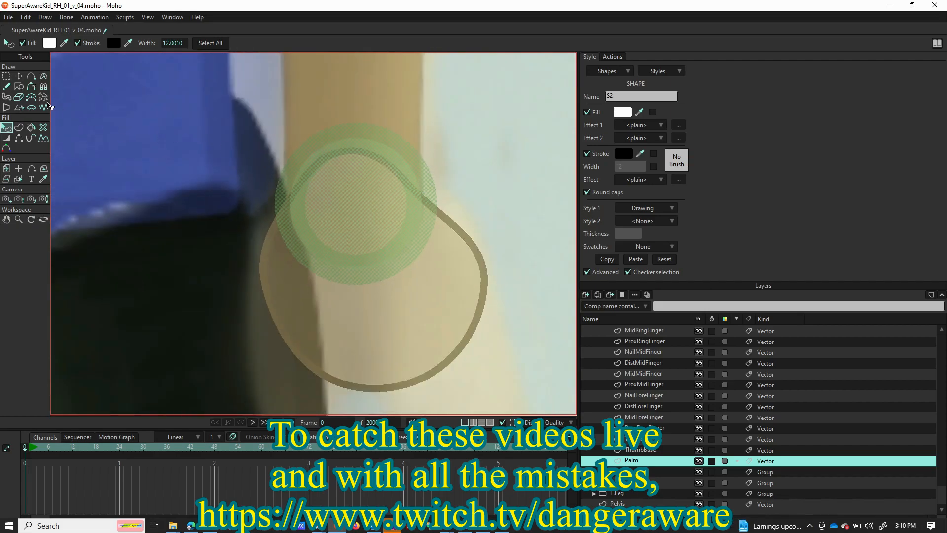
pyautogui.click(19, 76)
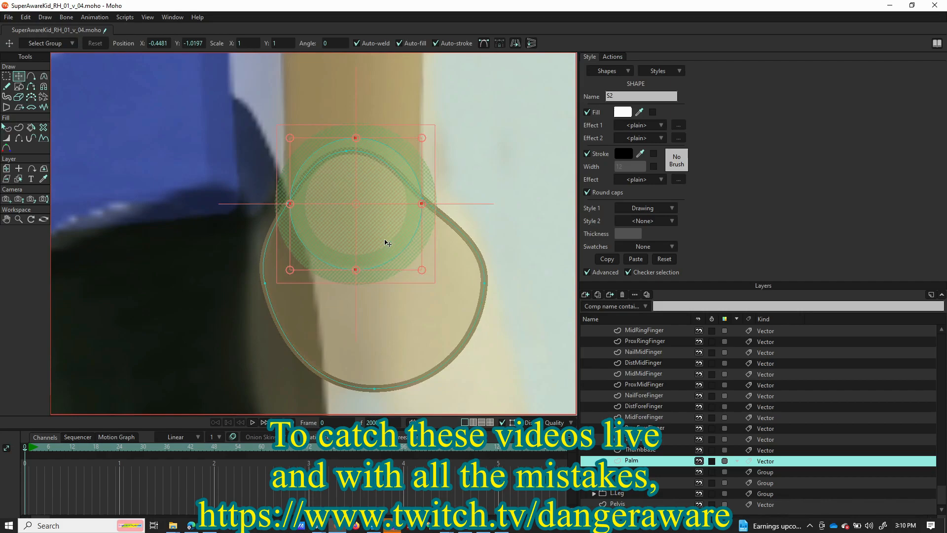
pyautogui.moveTo(381, 245); pyautogui.dragTo(381, 171)
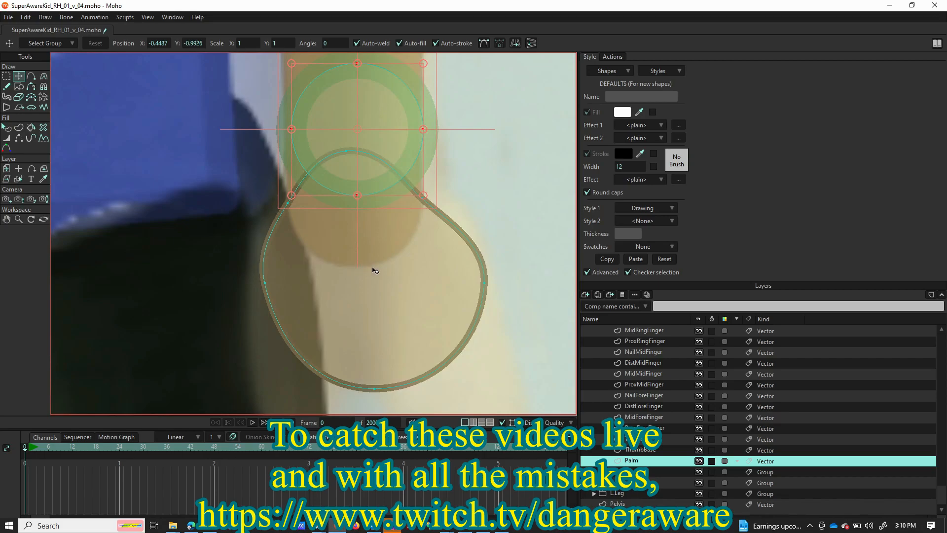
pyautogui.moveTo(387, 148); pyautogui.dragTo(386, 216)
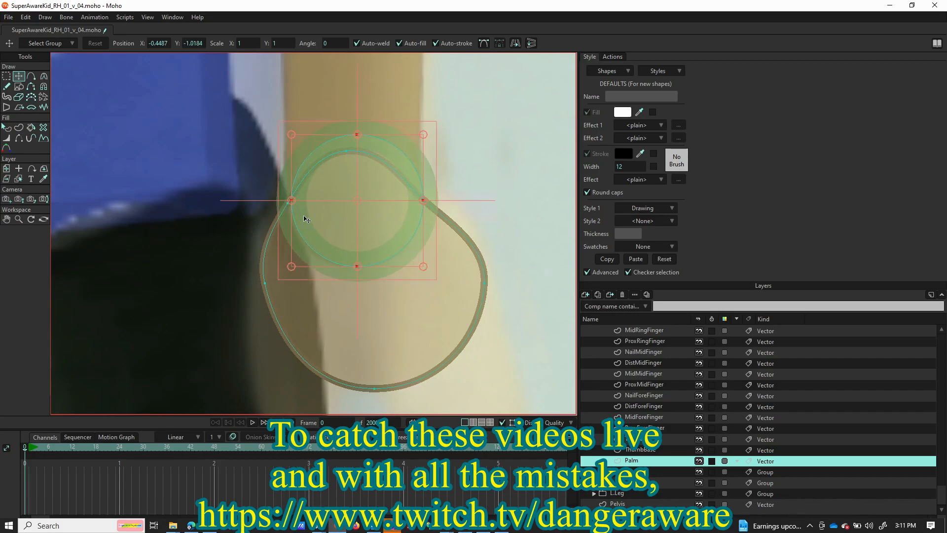
# Step: Move the Palm outline's top point up onto the top of the green guide circle
pyautogui.click(347, 153)
pyautogui.moveTo(347, 151); pyautogui.dragTo(359, 137)
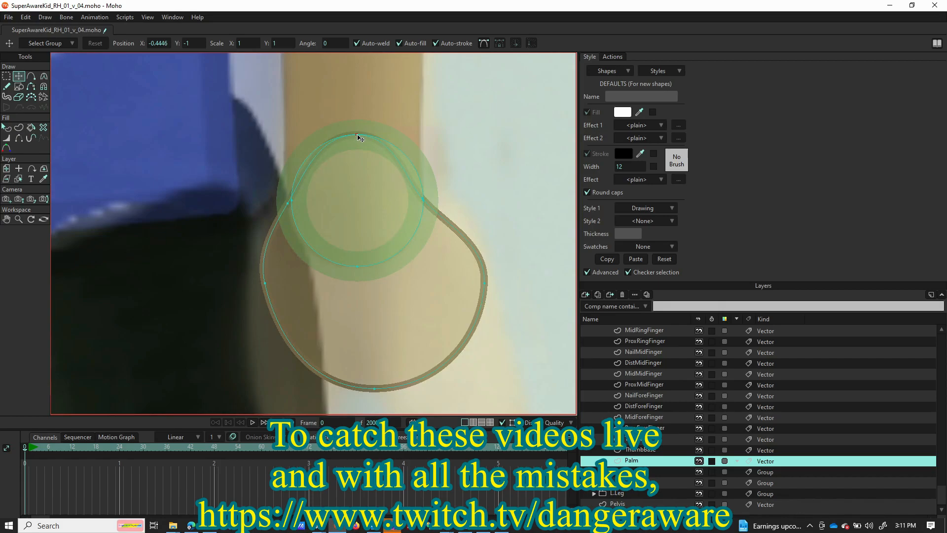
pyautogui.moveTo(358, 135); pyautogui.dragTo(358, 135)
# Step: Adjust the curvature handles of the Palm's top and left wrist points so the outline follows the guide circle
pyautogui.press('c')
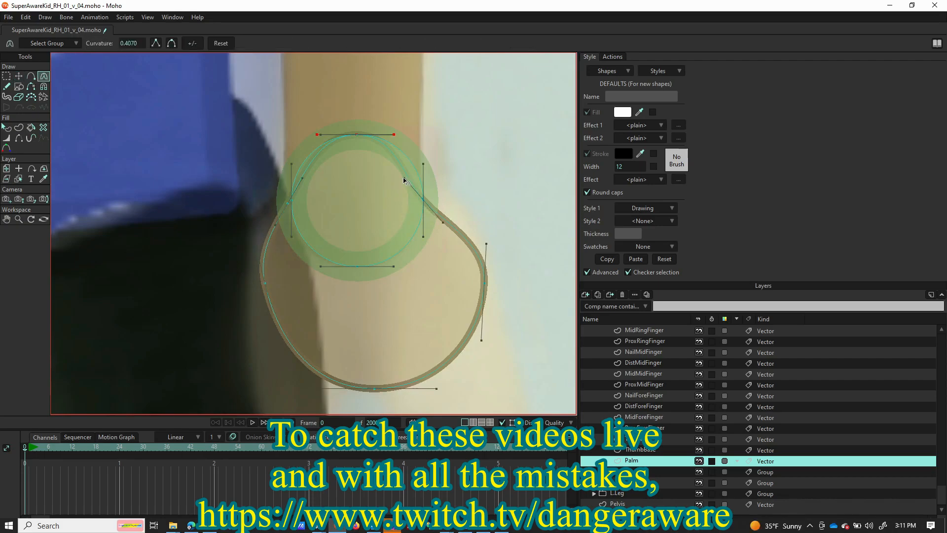
pyautogui.moveTo(404, 179); pyautogui.dragTo(425, 167)
pyautogui.click(289, 201)
pyautogui.moveTo(298, 178); pyautogui.dragTo(287, 166)
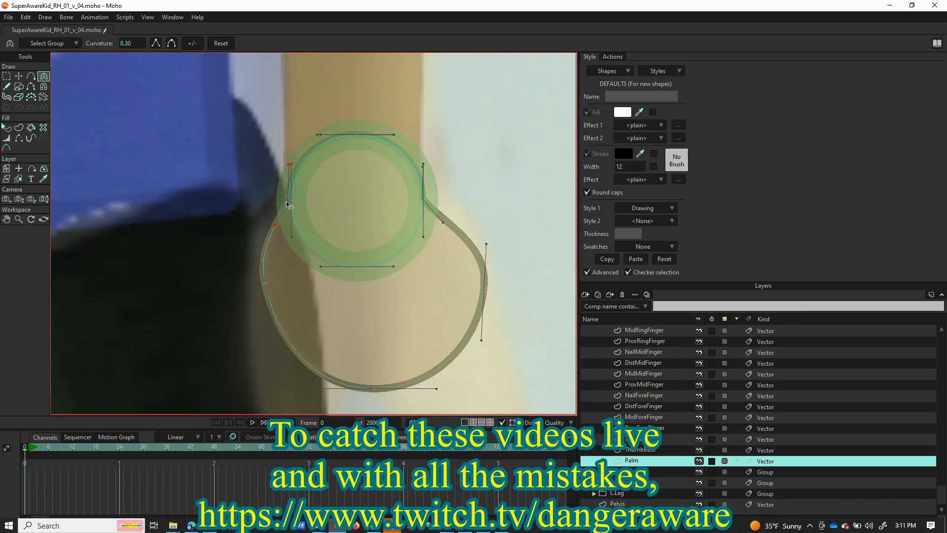
# Step: Align the Palm's left wrist point with the guide circle's left edge and delete the green guide circle
pyautogui.press('t')
pyautogui.moveTo(290, 207); pyautogui.dragTo(295, 203)
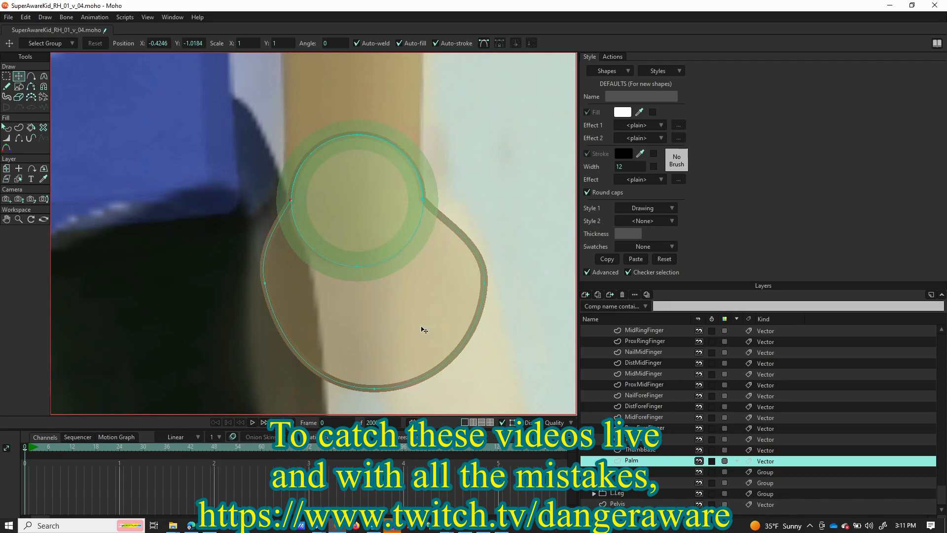
pyautogui.doubleClick(389, 263)
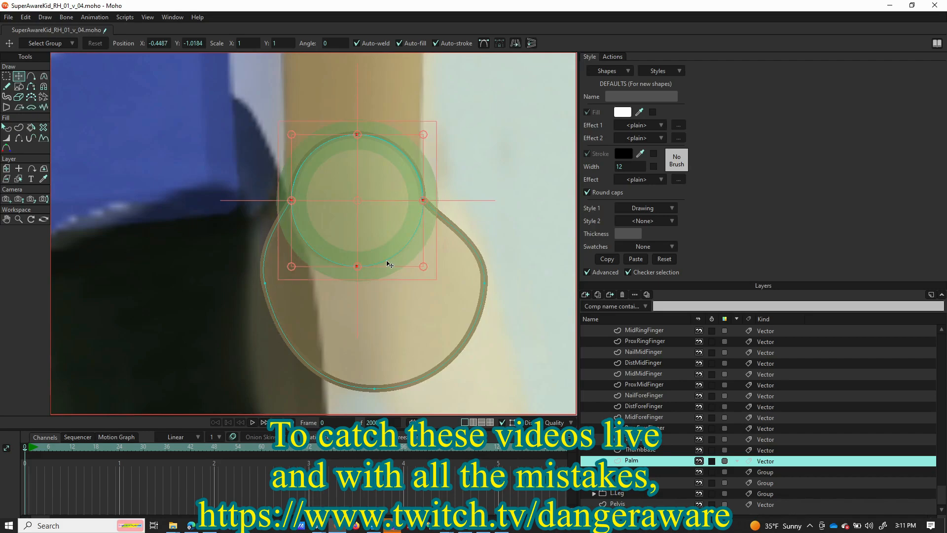
pyautogui.press('Delete')
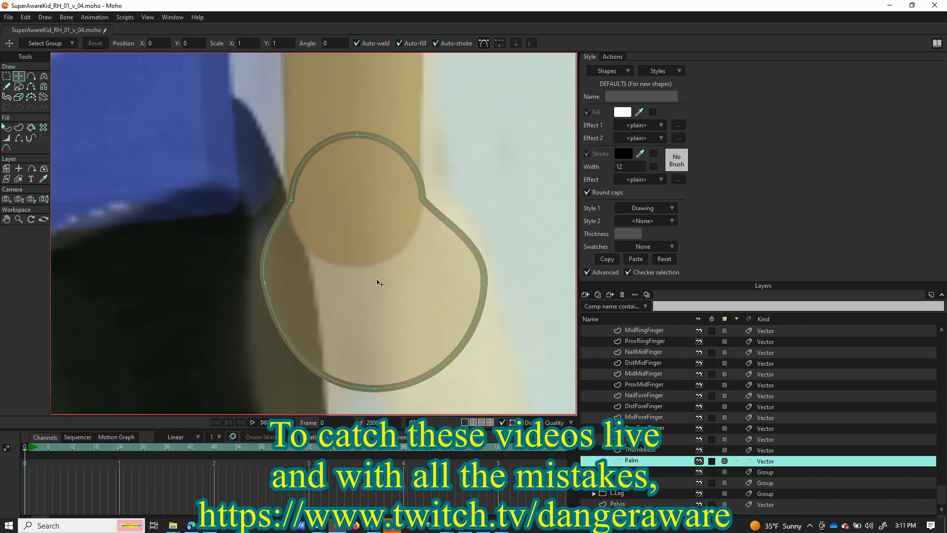
# Step: Select the three upper wrist points of the Palm, scale them up slightly and shift them slightly up and right
pyautogui.scroll(-4, 347, 222)
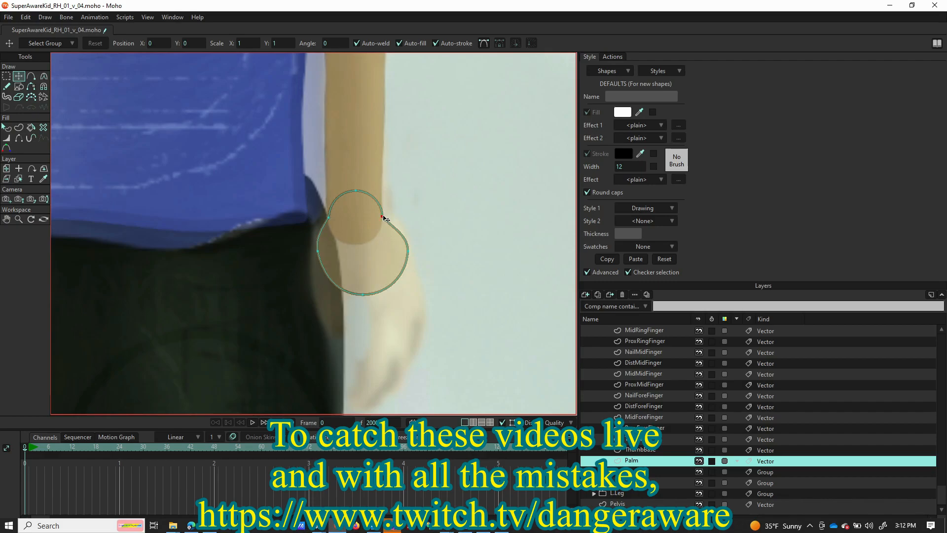
pyautogui.click(6, 76)
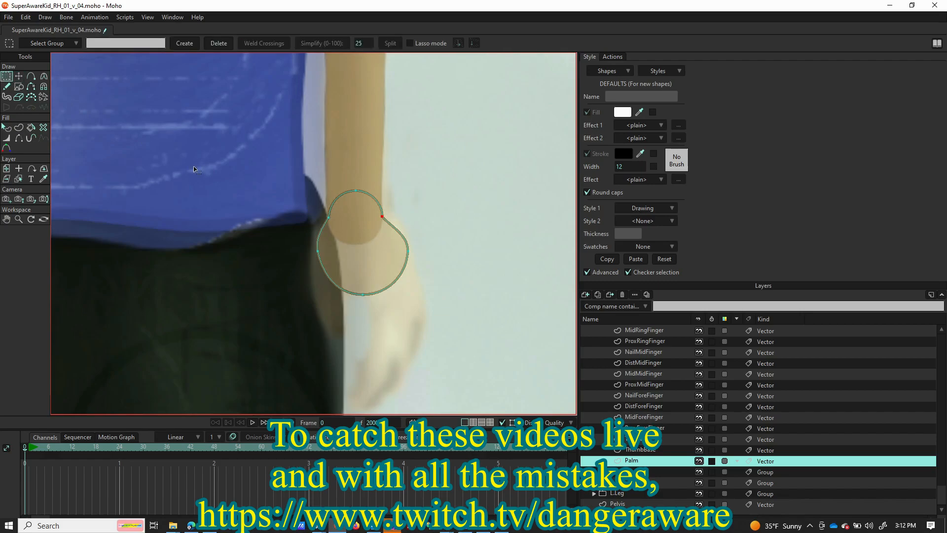
pyautogui.moveTo(307, 175); pyautogui.dragTo(400, 215)
pyautogui.moveTo(410, 223); pyautogui.dragTo(410, 223)
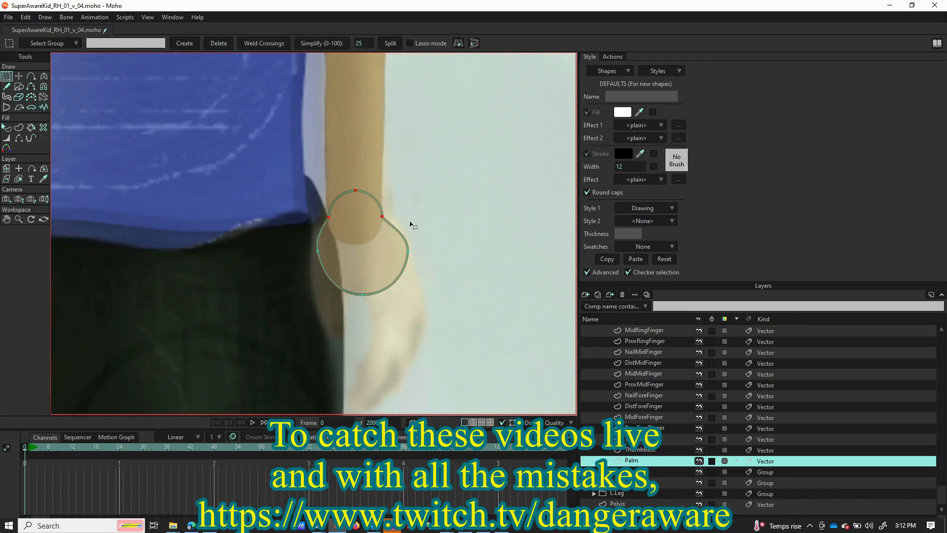
pyautogui.press('t')
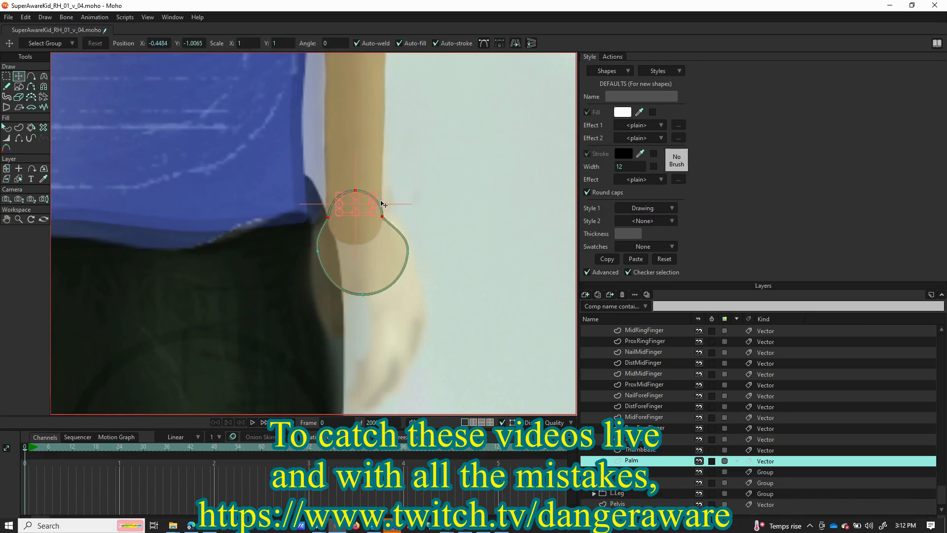
pyautogui.moveTo(374, 199); pyautogui.dragTo(376, 197)
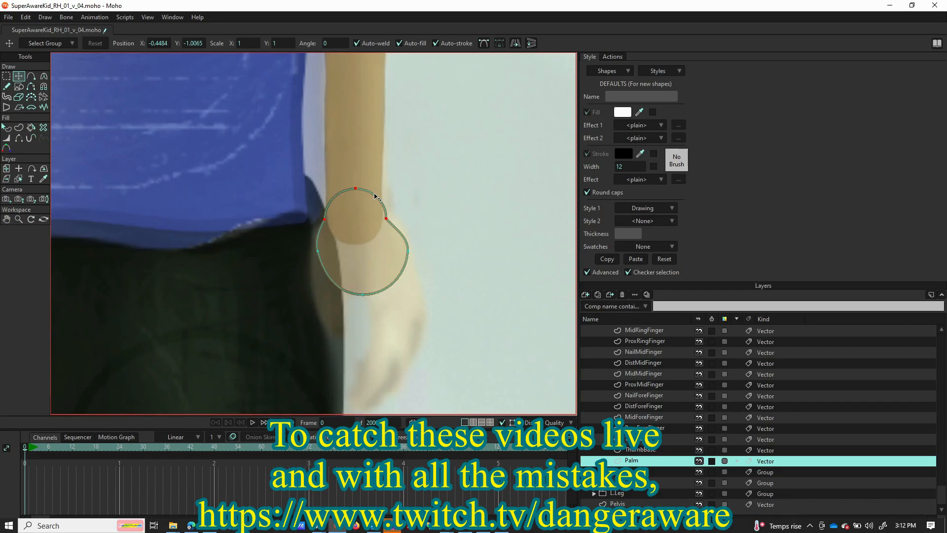
pyautogui.moveTo(375, 197); pyautogui.dragTo(366, 209)
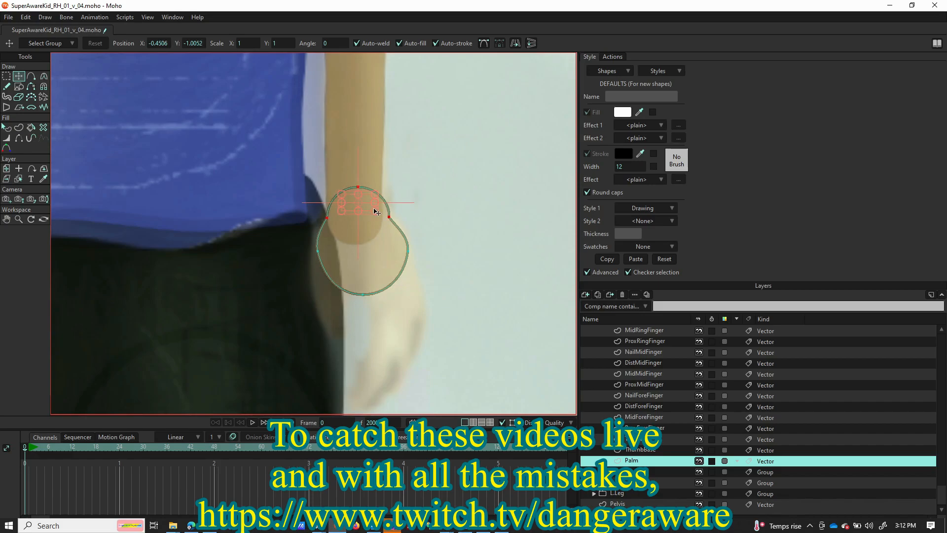
# Step: Hide the SUPER AWARE KID _blue_.png reference image layer
pyautogui.click(20, 179)
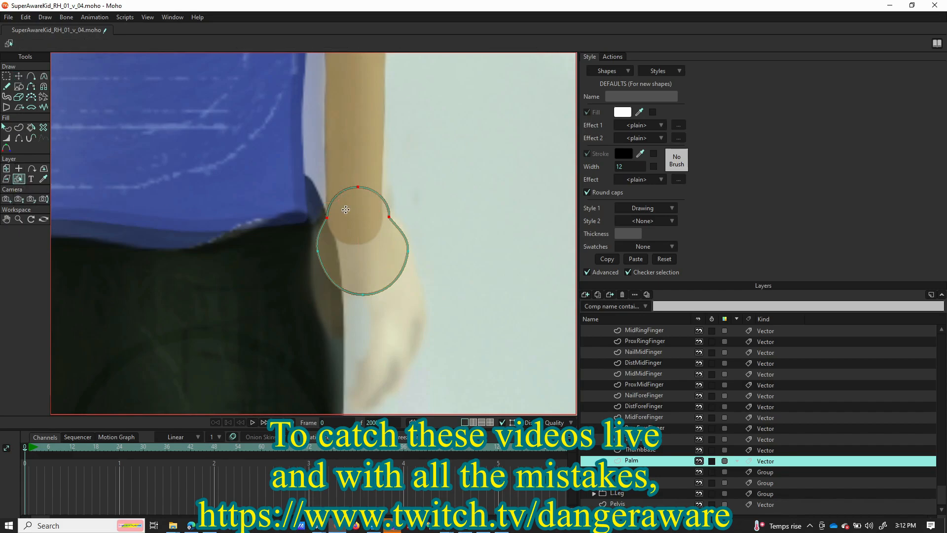
pyautogui.click(369, 348)
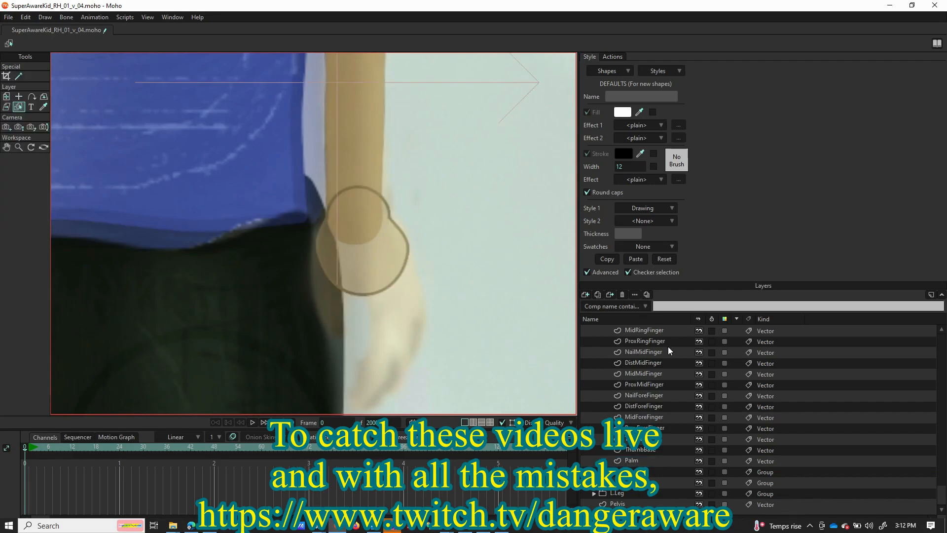
pyautogui.scroll(5, 667, 341)
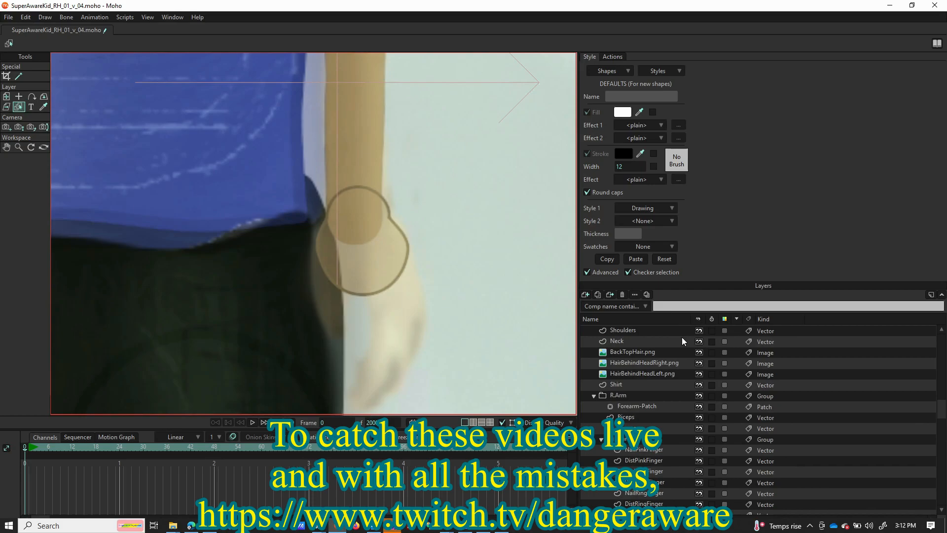
pyautogui.scroll(5, 695, 337)
pyautogui.click(697, 331)
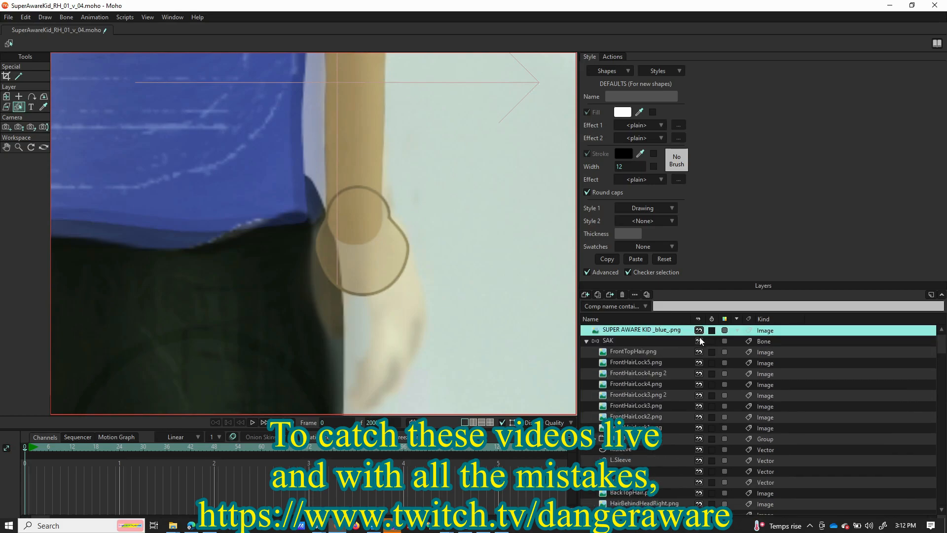
pyautogui.click(698, 330)
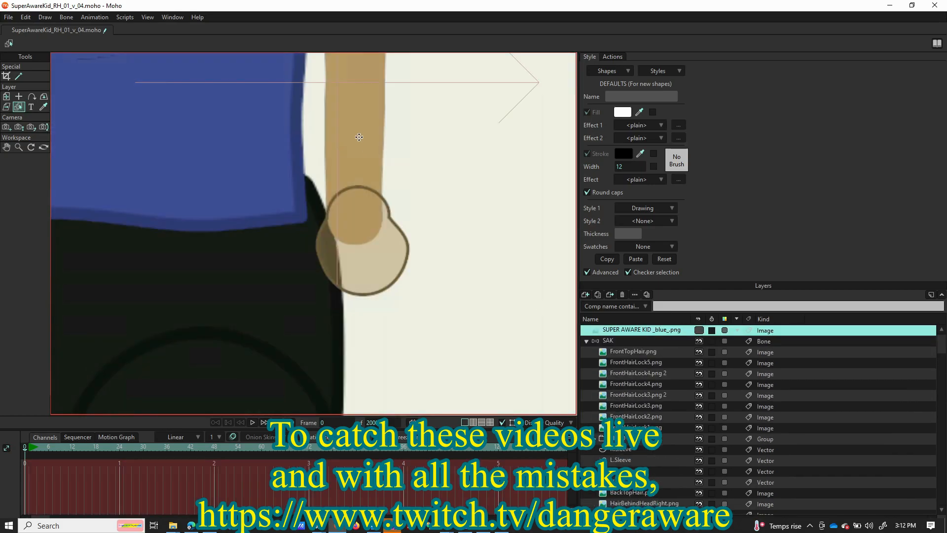
# Step: Scale up the three wrist-end points of the L.Arm Forearm and shift them to fit the palm's rounded top
pyautogui.click(359, 138)
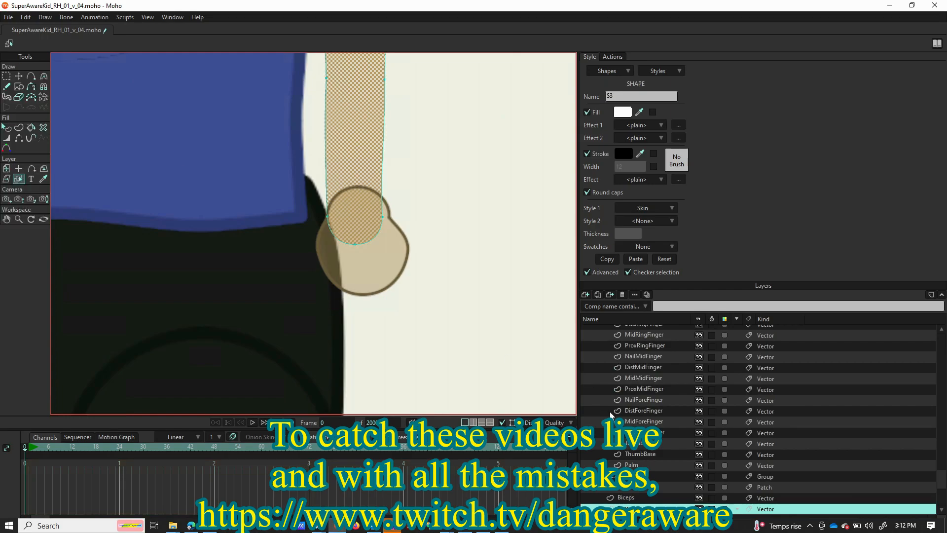
pyautogui.scroll(-3, 659, 492)
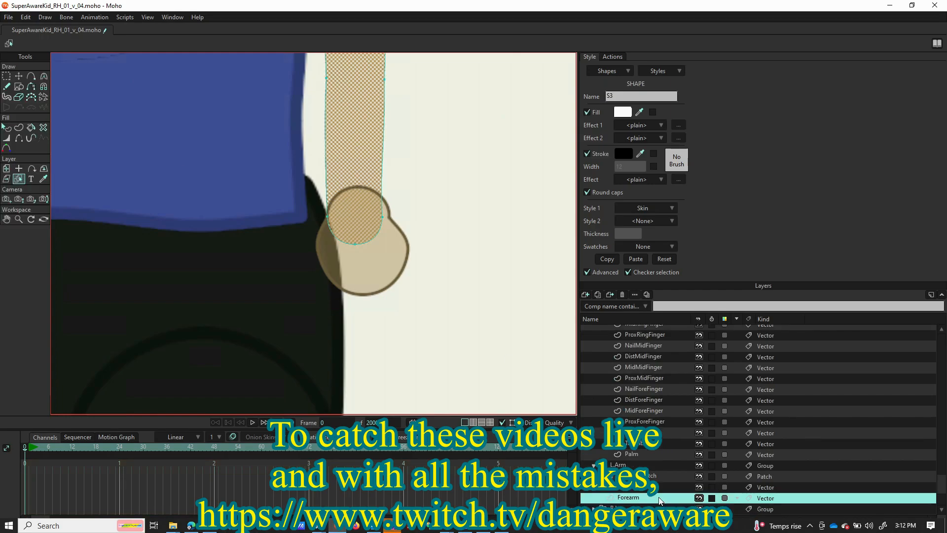
pyautogui.click(18, 178)
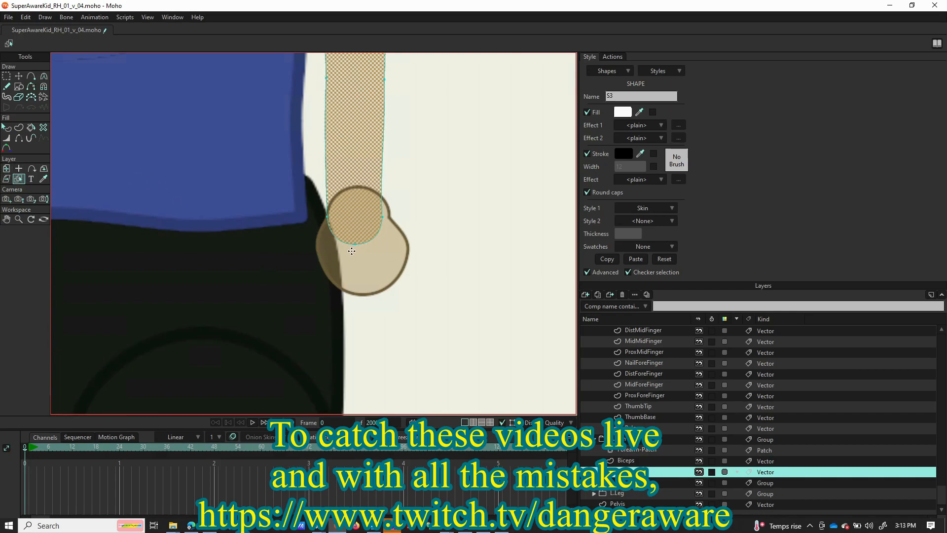
pyautogui.scroll(1, 378, 229)
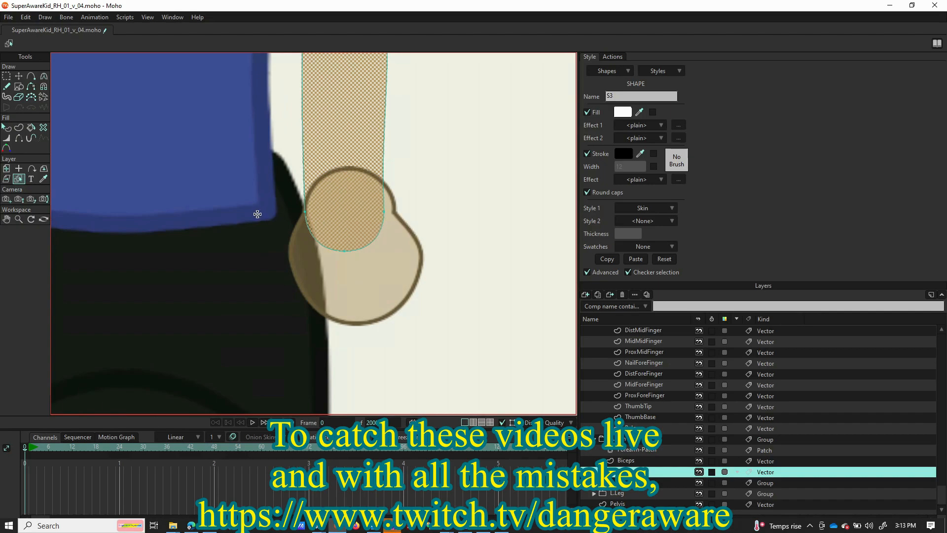
pyautogui.press('g')
pyautogui.moveTo(275, 194); pyautogui.dragTo(446, 280)
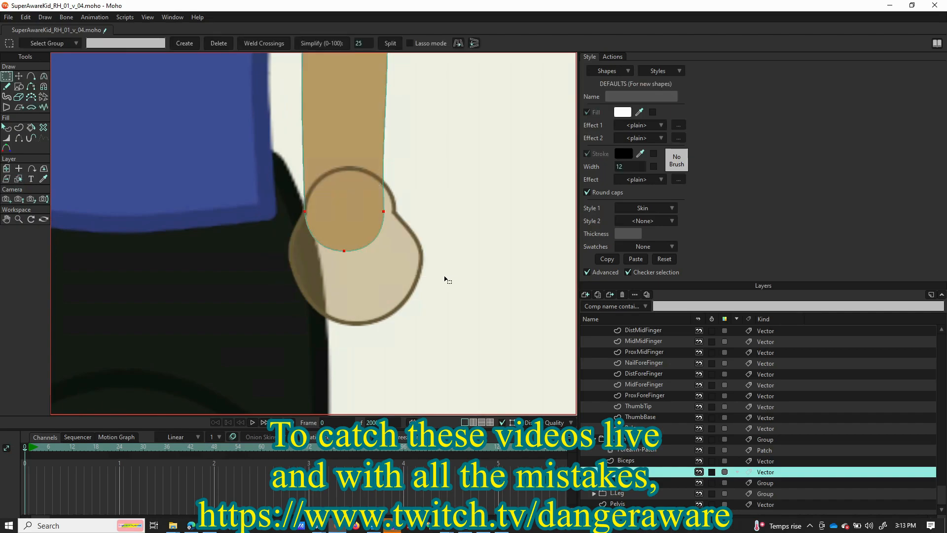
pyautogui.press('t')
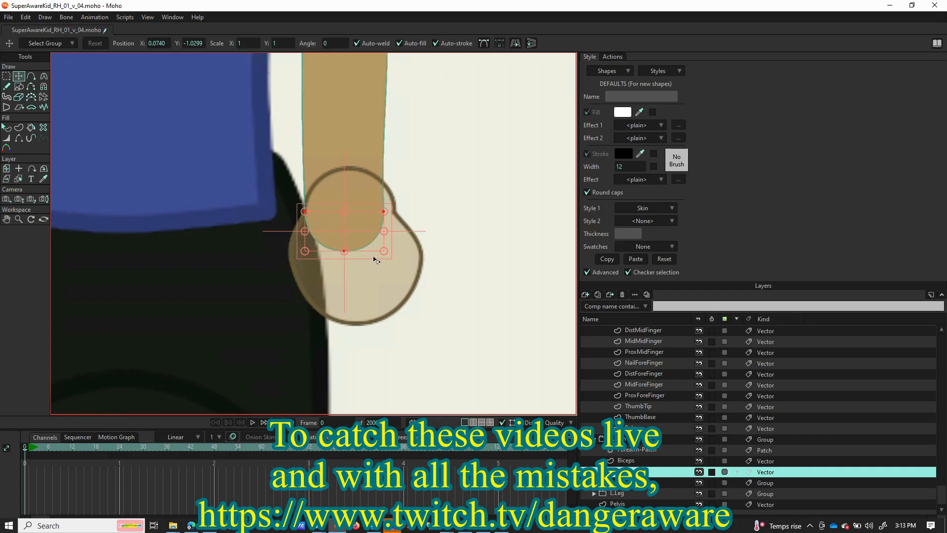
pyautogui.moveTo(383, 252); pyautogui.dragTo(387, 254)
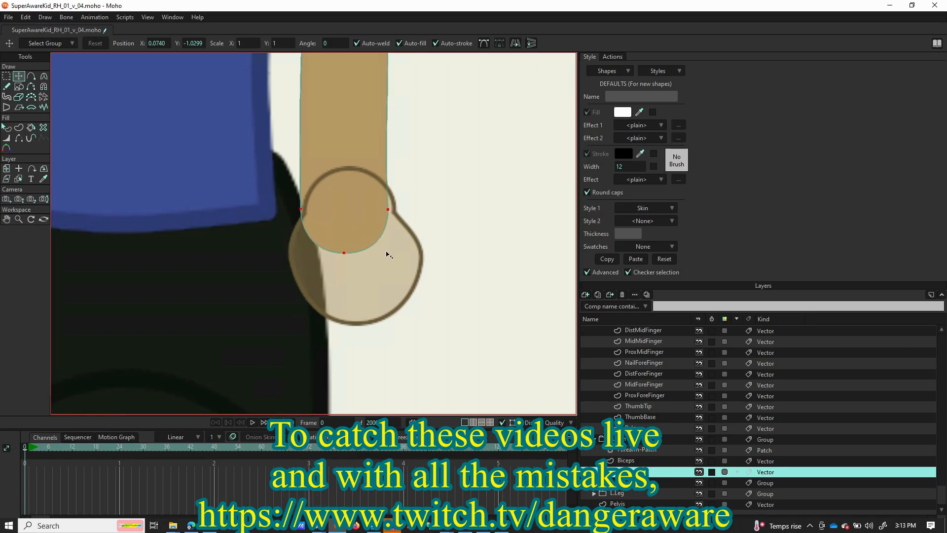
pyautogui.moveTo(354, 221); pyautogui.dragTo(361, 223)
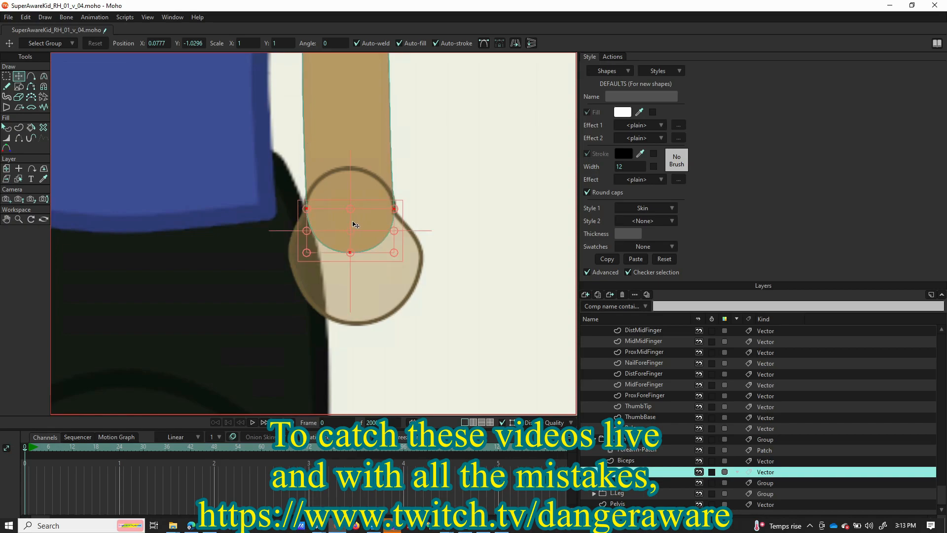
# Step: Show the SUPER AWARE KID _blue_.png reference image again and check the forearm and palm against its hand
pyautogui.scroll(-3, 360, 222)
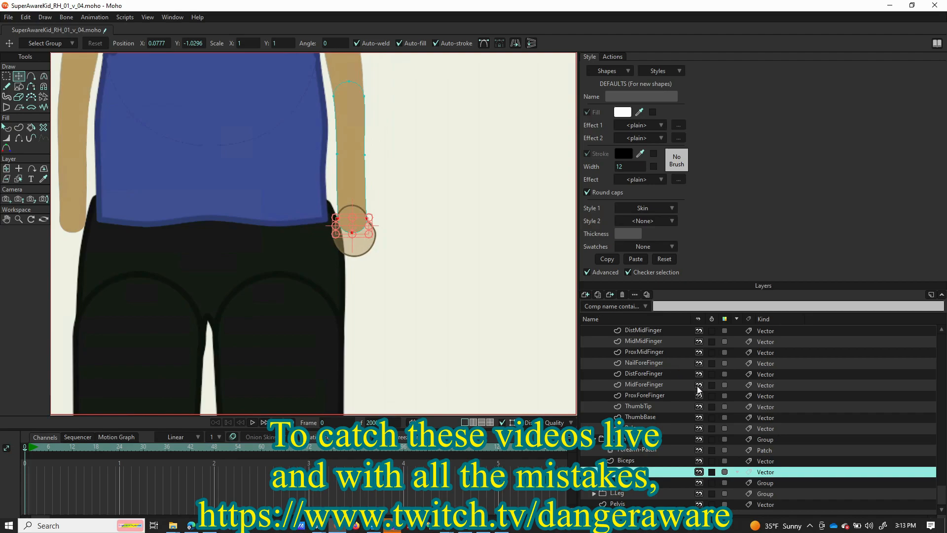
pyautogui.scroll(8, 686, 345)
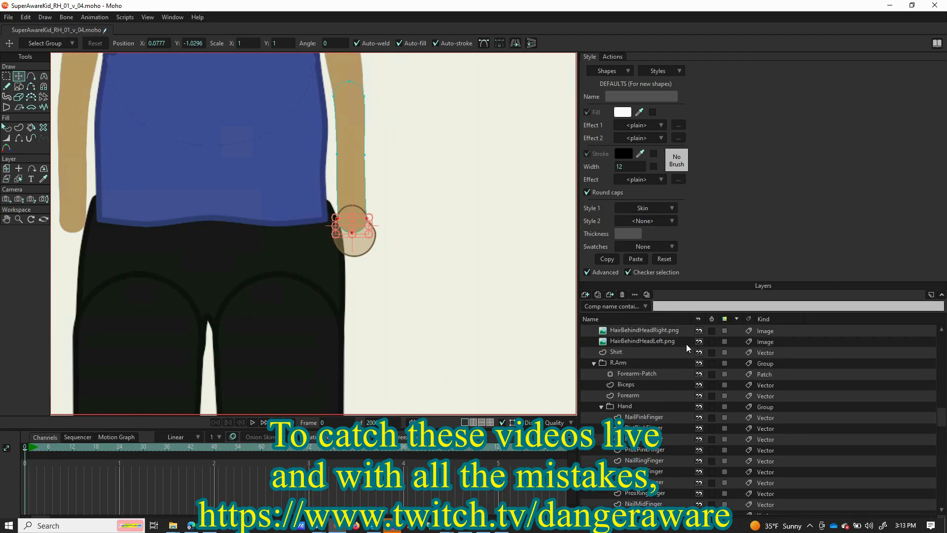
pyautogui.scroll(4, 687, 340)
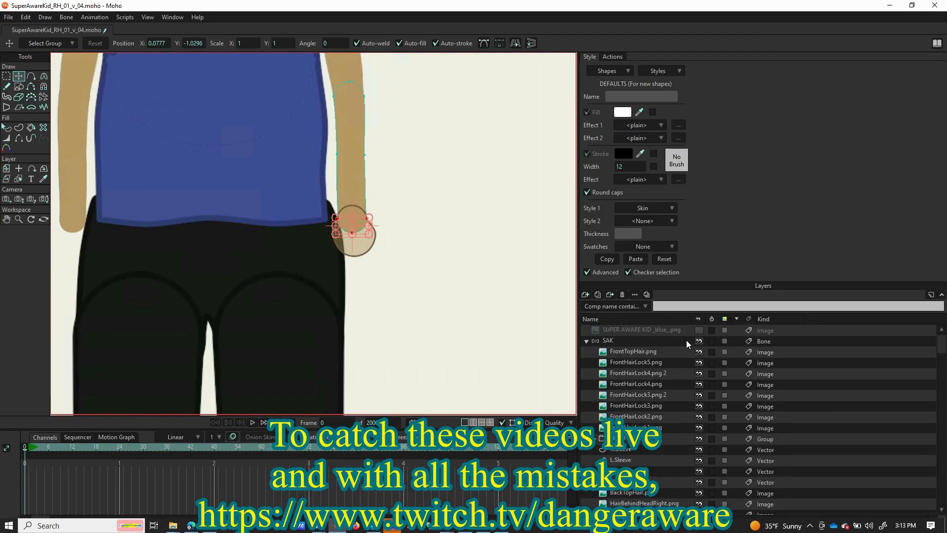
pyautogui.click(698, 330)
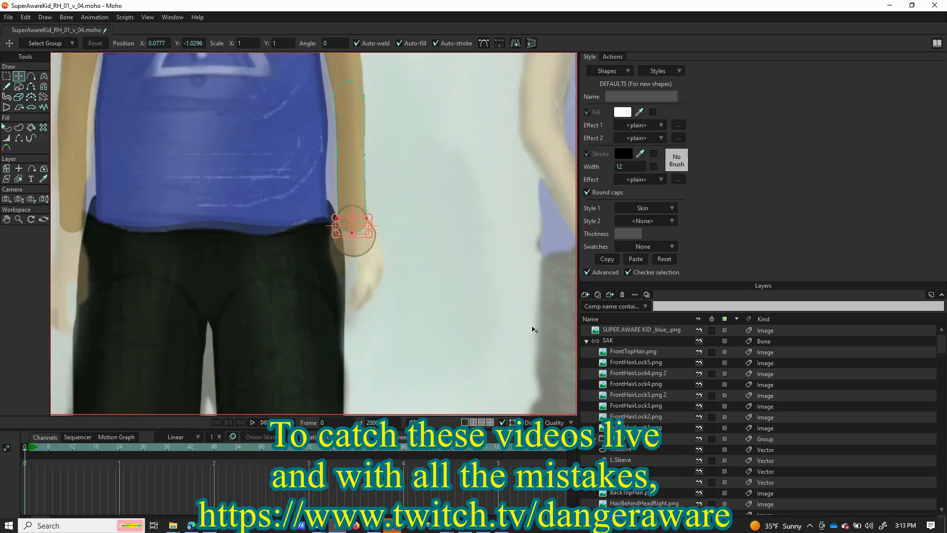
pyautogui.scroll(4, 375, 249)
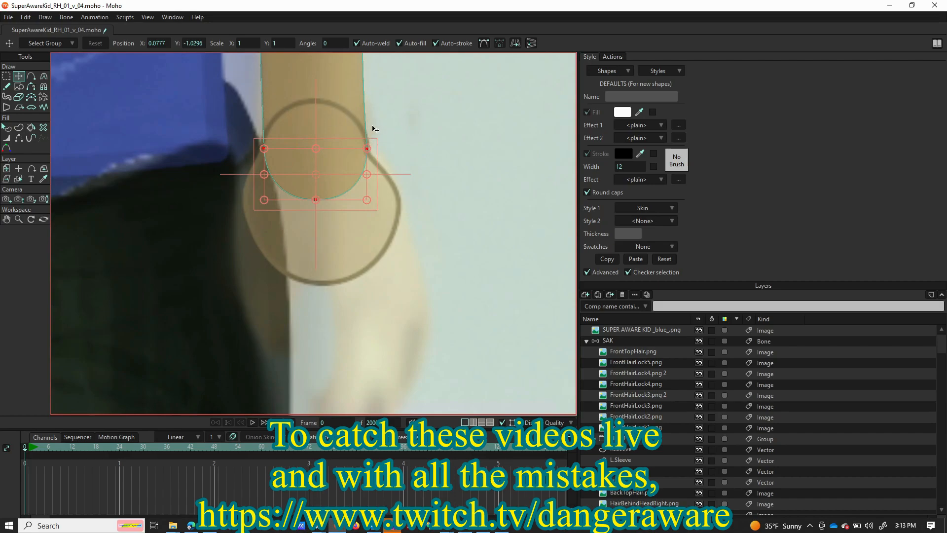
pyautogui.scroll(-4, 398, 179)
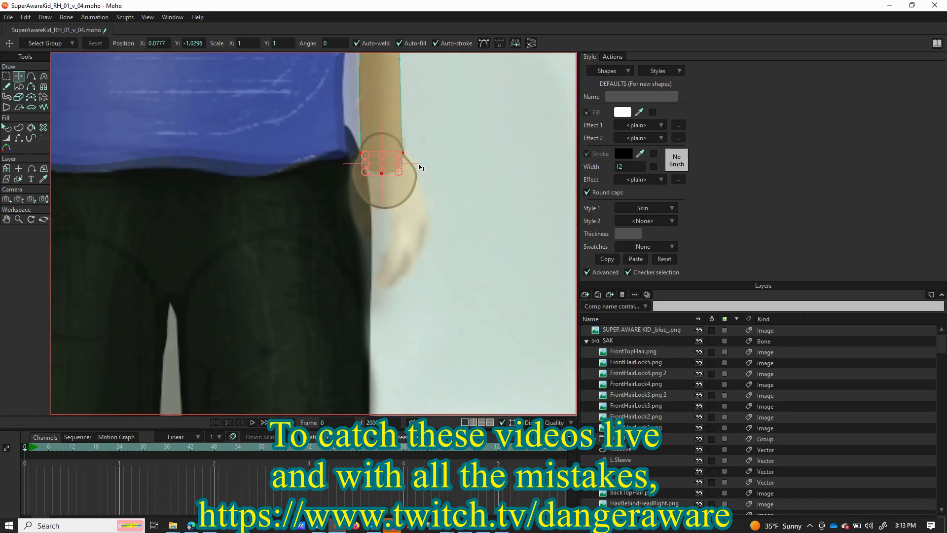
pyautogui.scroll(4, 410, 227)
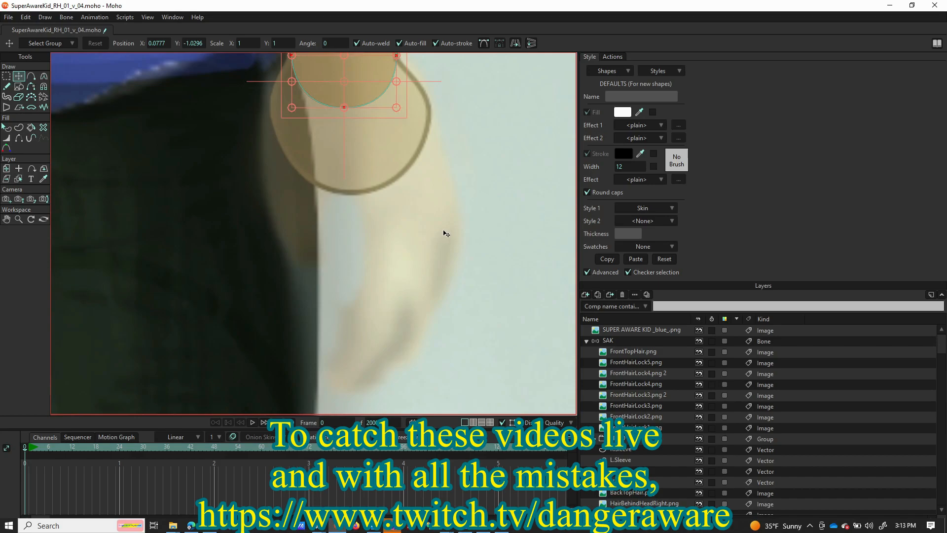
# Step: Select the Pelvis layer
pyautogui.scroll(-10, 656, 482)
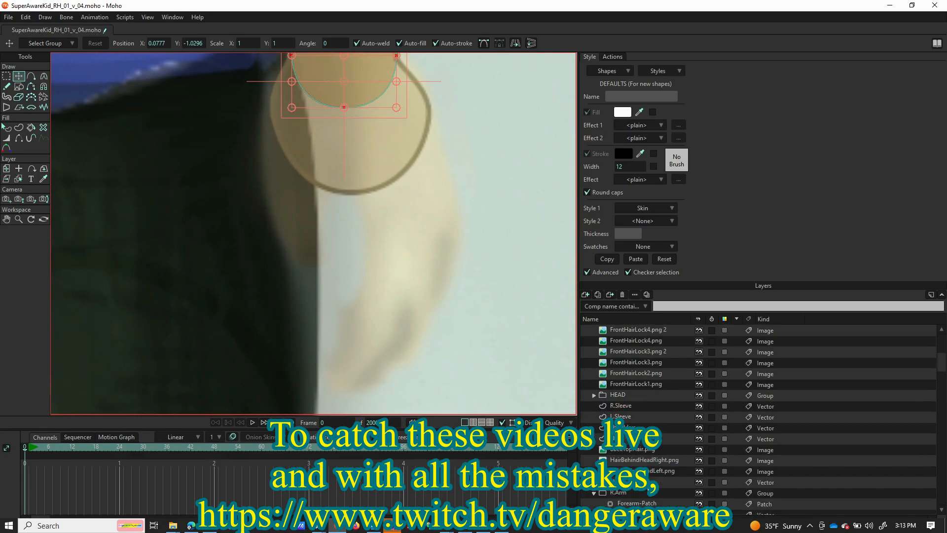
pyautogui.scroll(-5, 642, 505)
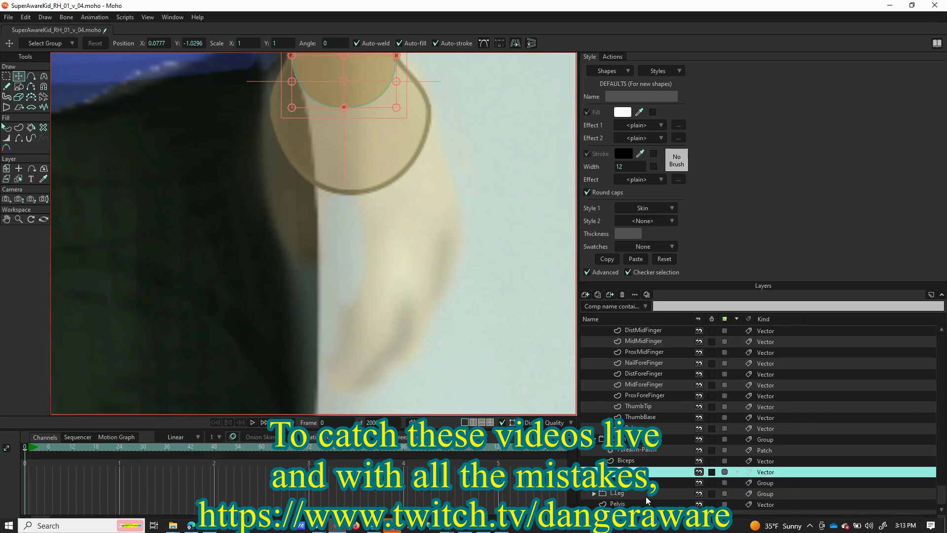
pyautogui.click(647, 503)
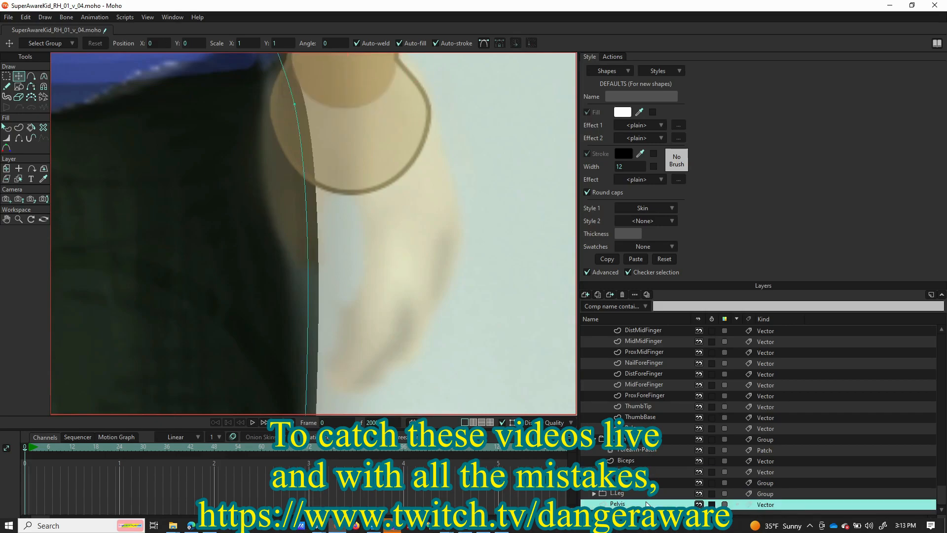
# Step: Select the Palm layer and nudge the palm outline's lowest point slightly to fit the reference hand
pyautogui.scroll(-3, 366, 213)
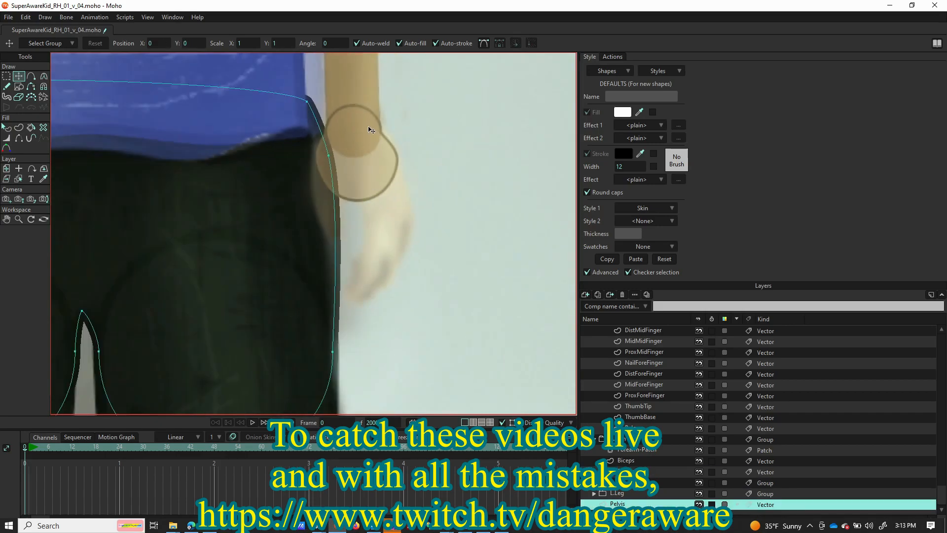
pyautogui.scroll(3, 371, 130)
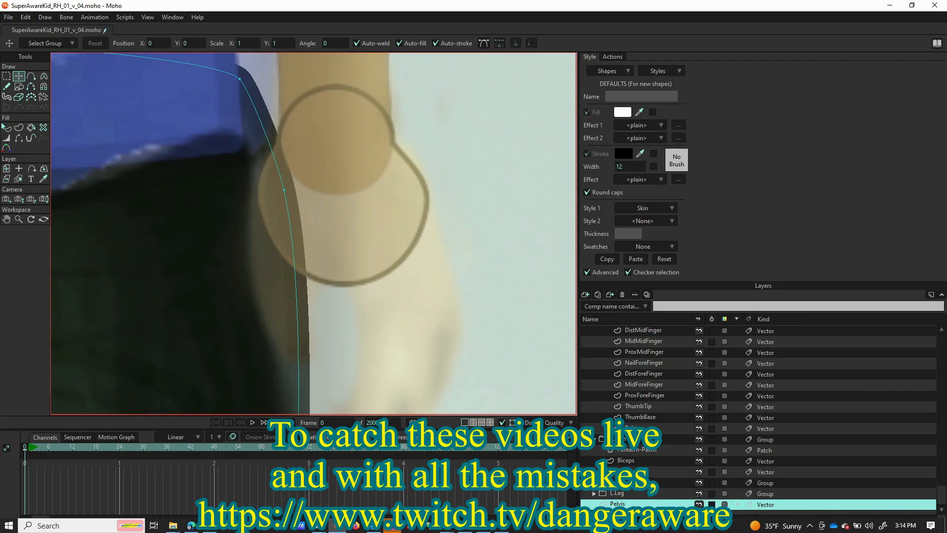
pyautogui.click(641, 429)
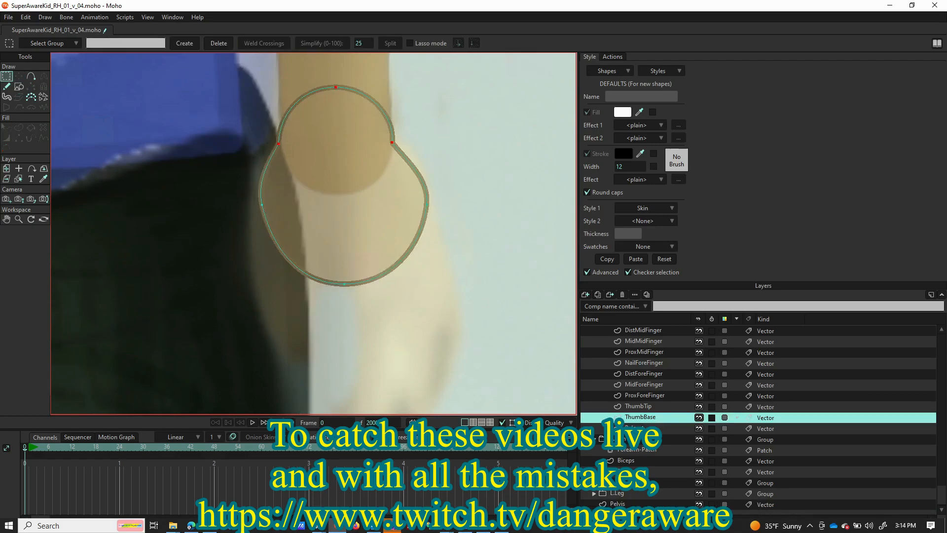
pyautogui.press('g')
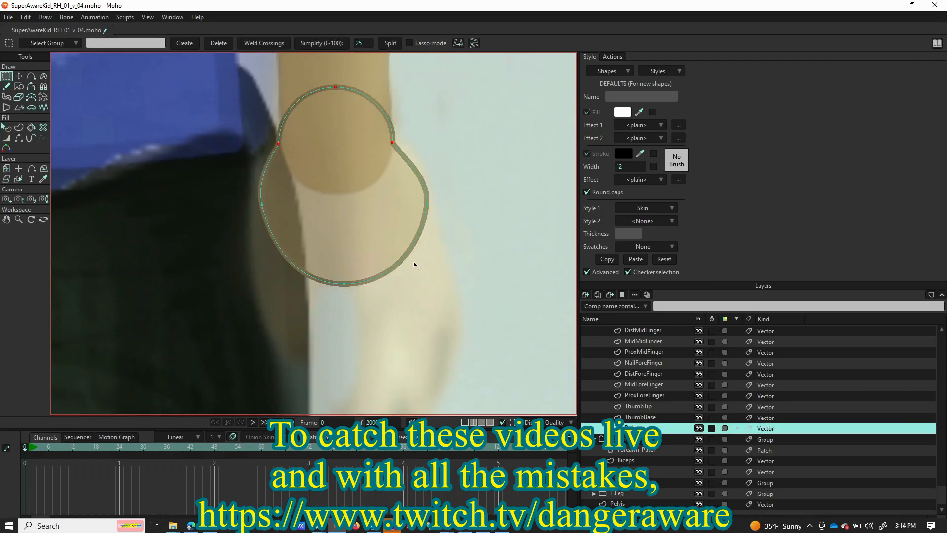
pyautogui.click(346, 286)
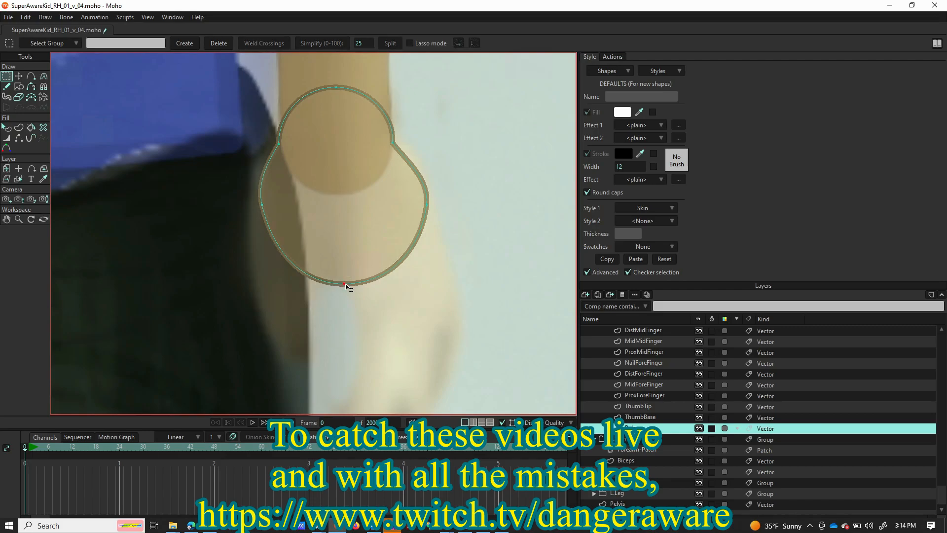
pyautogui.press('t')
pyautogui.moveTo(347, 285)
pyautogui.mouseDown()
pyautogui.moveTo(345, 228)
pyautogui.moveTo(349, 286)
pyautogui.mouseUp()
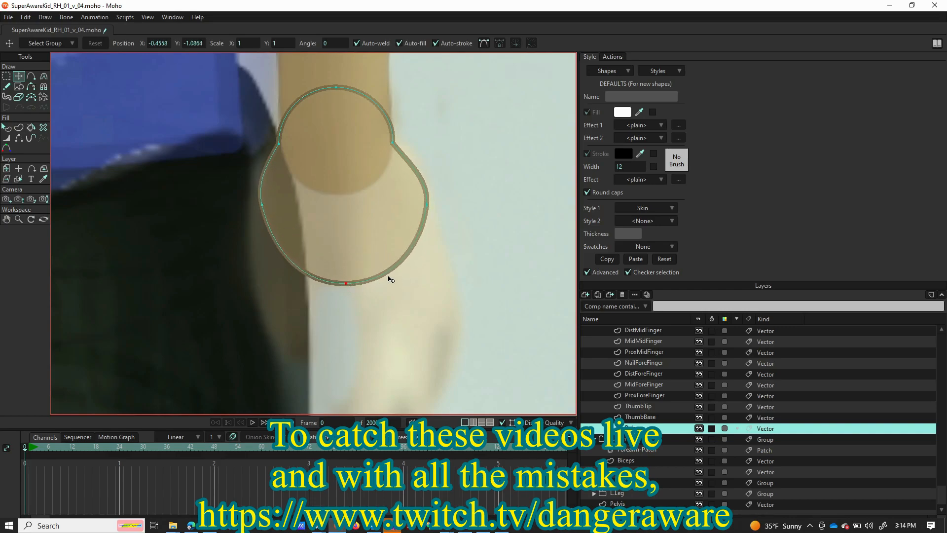
pyautogui.scroll(-5, 377, 258)
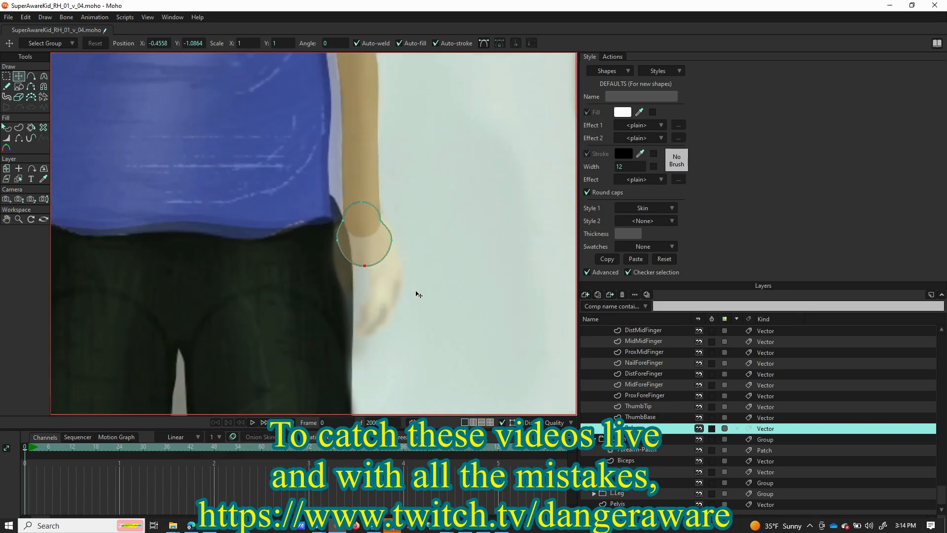
pyautogui.scroll(3, 381, 265)
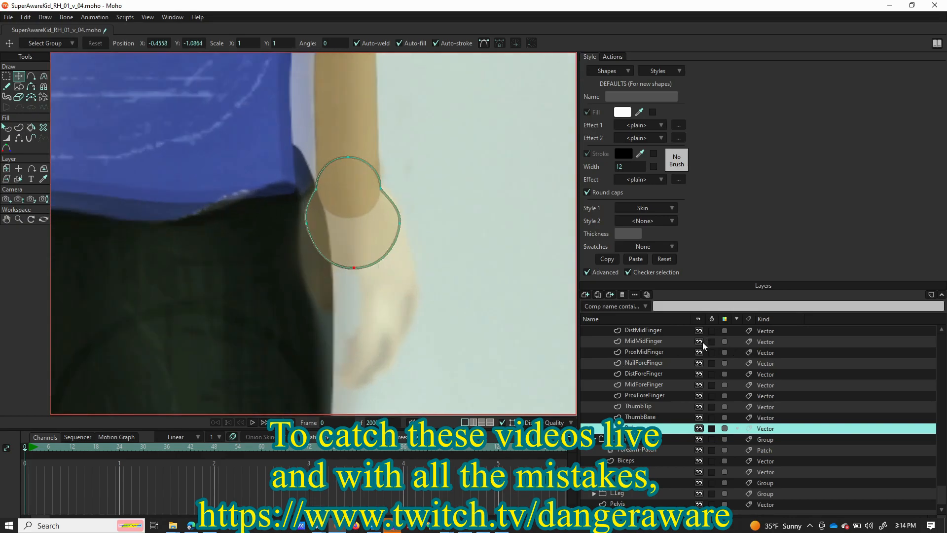
# Step: Set the opacity of the SUPER AWARE KID _blue_.png reference image layer to 75%
pyautogui.scroll(10, 684, 334)
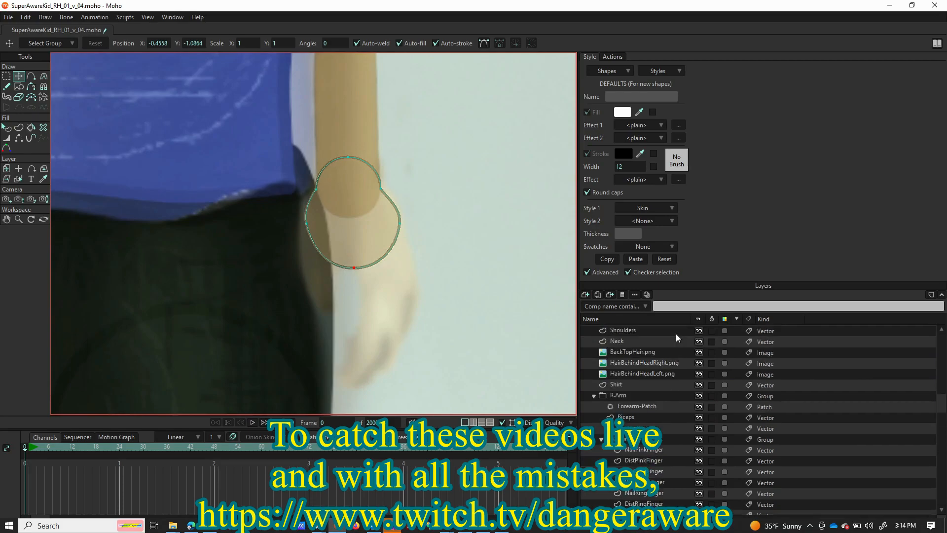
pyautogui.scroll(5, 676, 332)
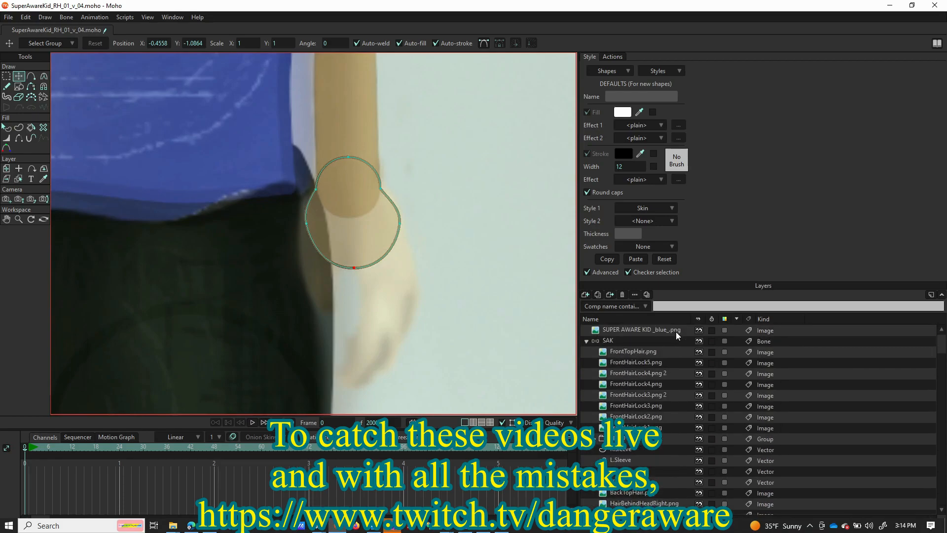
pyautogui.doubleClick(662, 329)
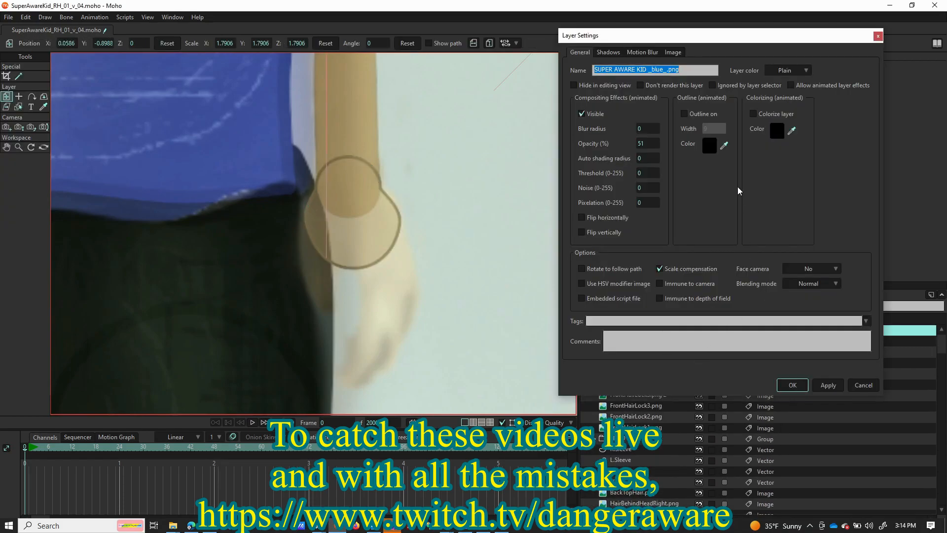
pyautogui.moveTo(647, 144); pyautogui.dragTo(771, 165)
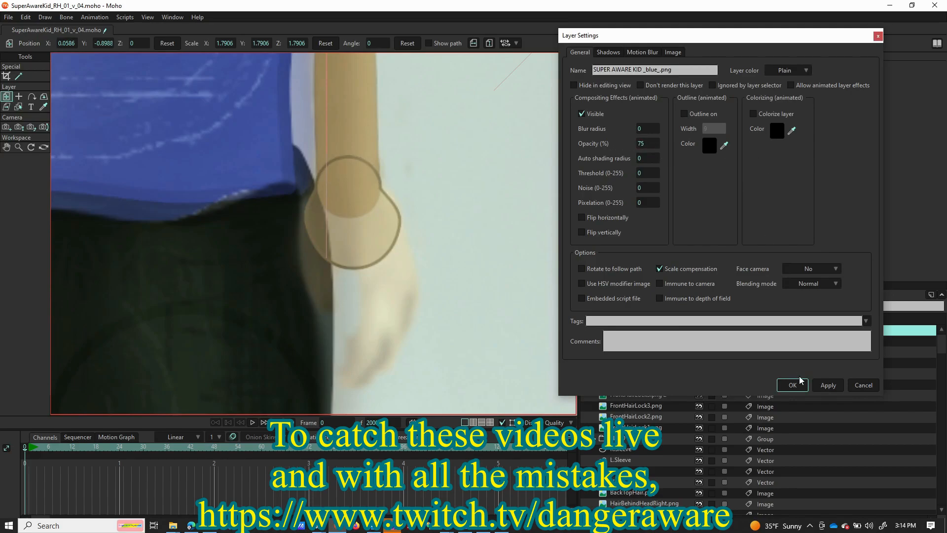
pyautogui.click(828, 385)
pyautogui.click(792, 386)
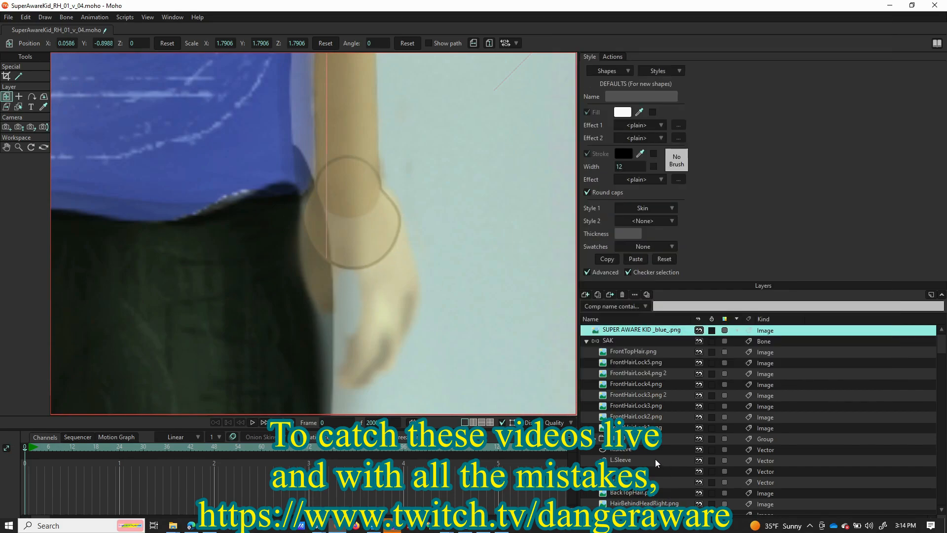
# Step: Toggle the Palm layer's visibility to compare its outline with the reference hand, leaving the layer shown
pyautogui.scroll(-10, 655, 459)
pyautogui.scroll(-3, 662, 476)
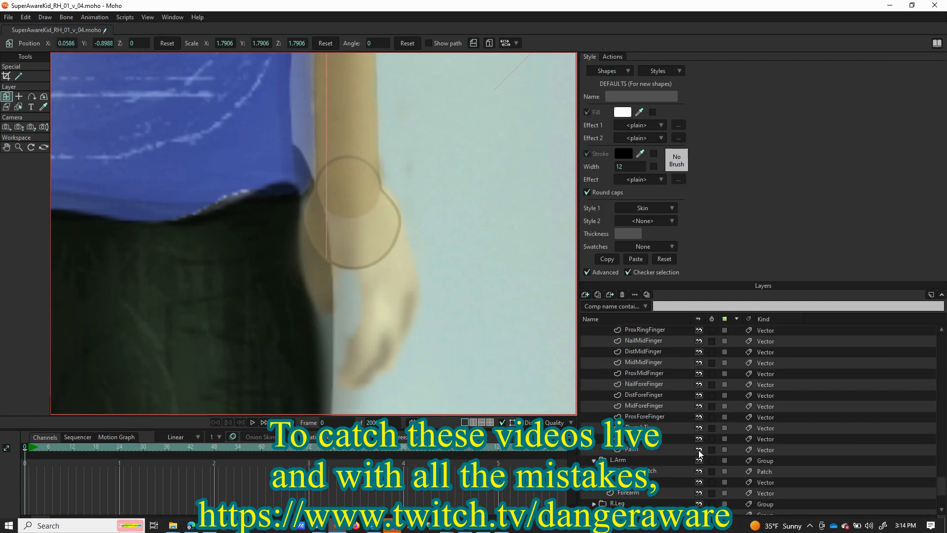
pyautogui.click(699, 450)
pyautogui.click(699, 450)
pyautogui.click(699, 450)
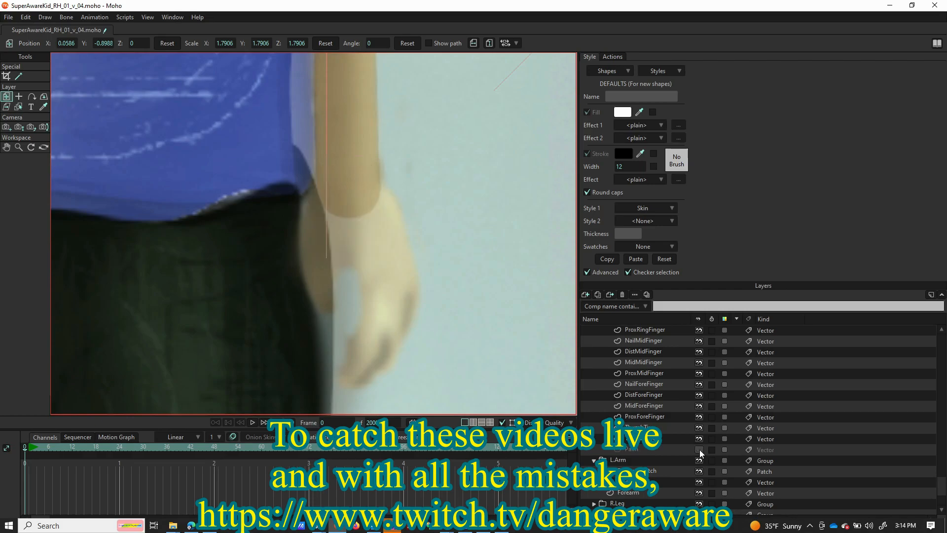
pyautogui.click(699, 449)
pyautogui.click(699, 449)
pyautogui.click(699, 450)
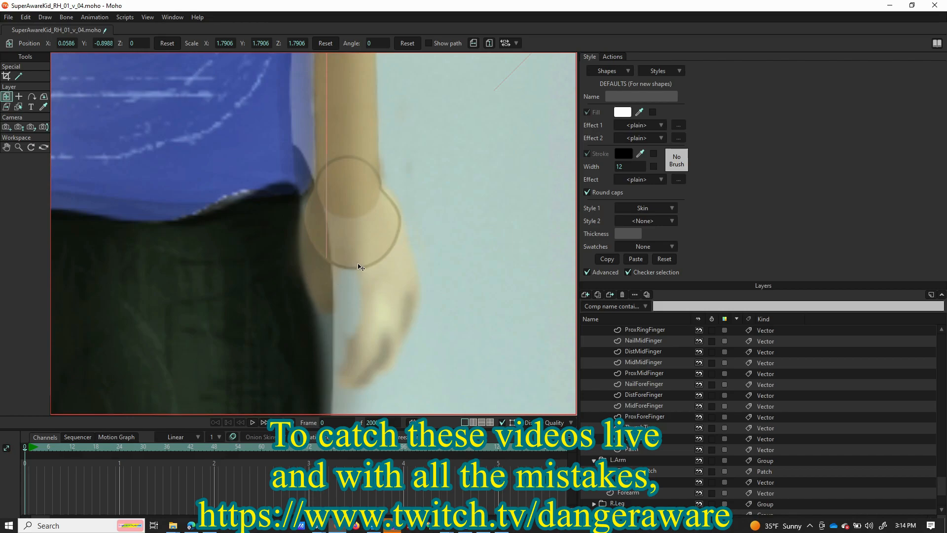
# Step: Add two points to the lower edge of the Palm outline, extending it down to the knuckles and out to the hand's outer edge
pyautogui.click(661, 449)
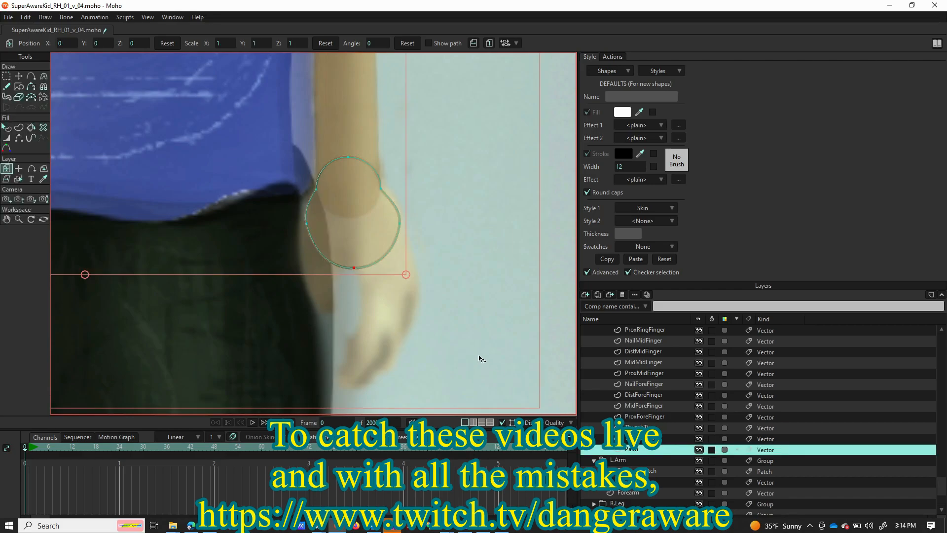
pyautogui.press('a')
pyautogui.moveTo(372, 263); pyautogui.dragTo(374, 307)
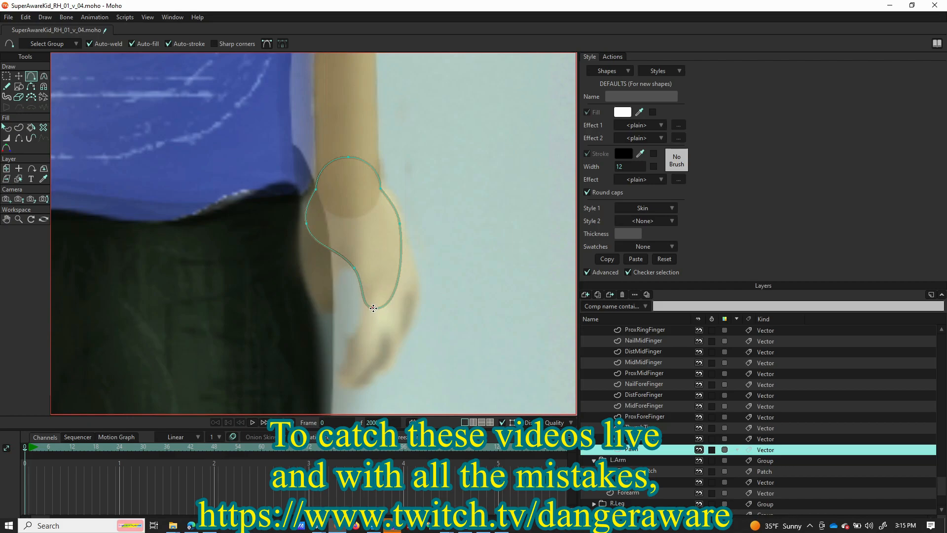
pyautogui.moveTo(398, 292); pyautogui.dragTo(417, 284)
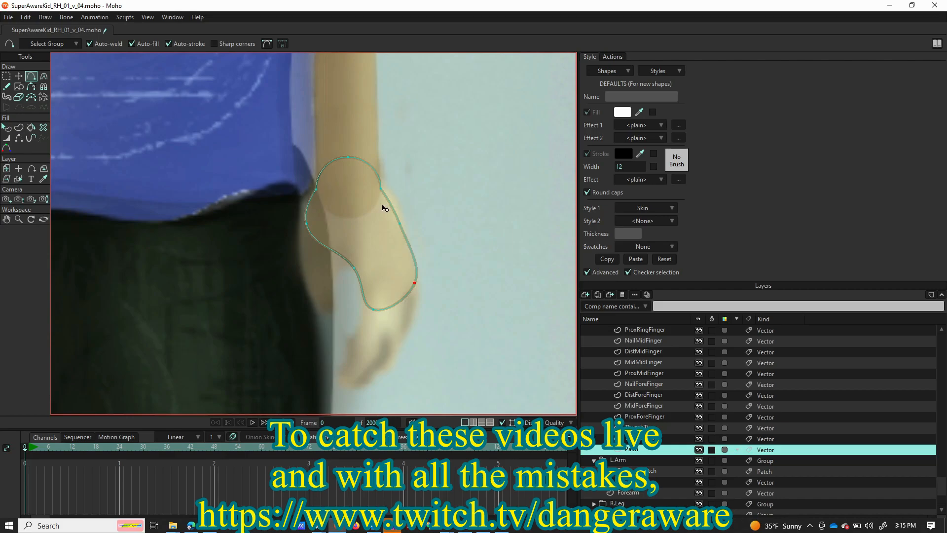
# Step: Adjust the curvature at the palm's outer wrist point and the outer-edge point below it to follow the reference hand
pyautogui.press('t')
pyautogui.click(380, 190)
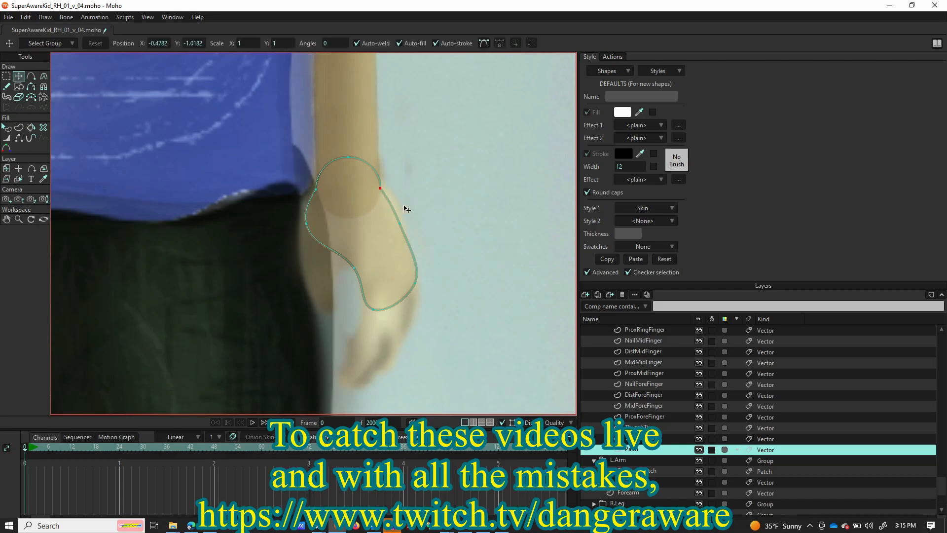
pyautogui.press('c')
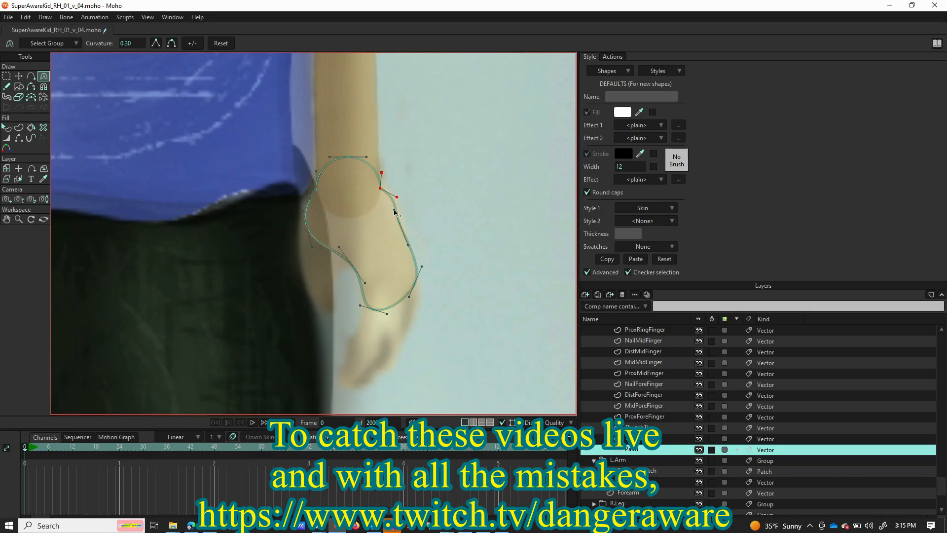
pyautogui.moveTo(397, 217); pyautogui.dragTo(420, 268)
pyautogui.scroll(-2, 378, 258)
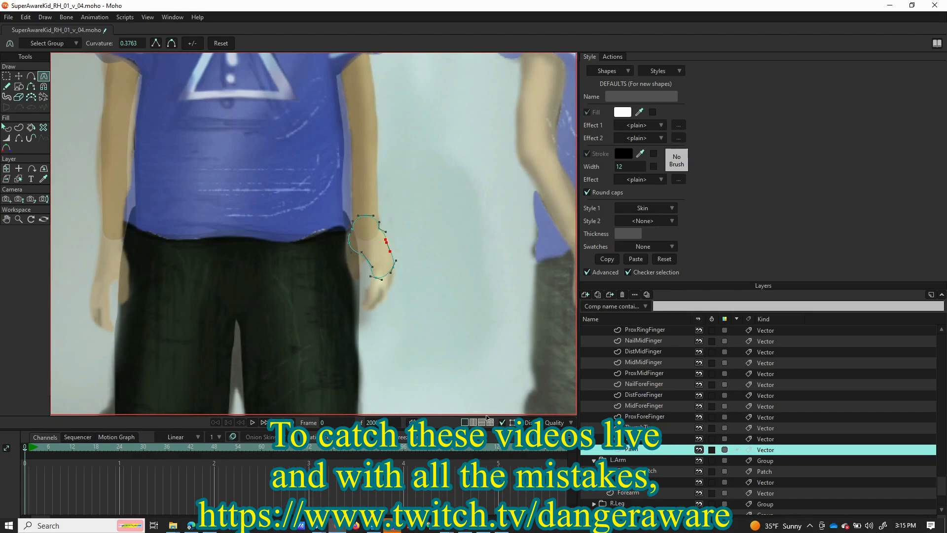
# Step: Draw a tall oval over the thumb side of the palm on the ThumbBase layer, using the Skin1 style
pyautogui.click(638, 443)
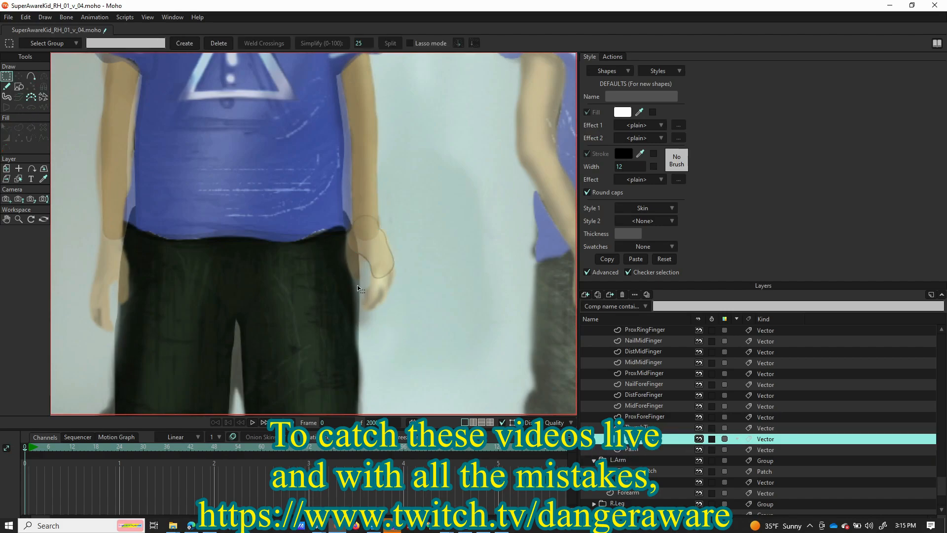
pyautogui.scroll(3, 359, 290)
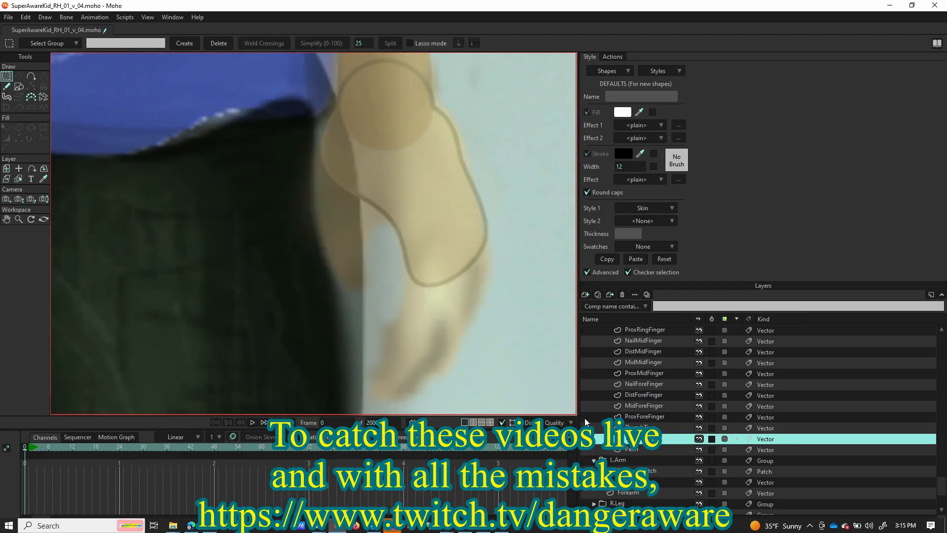
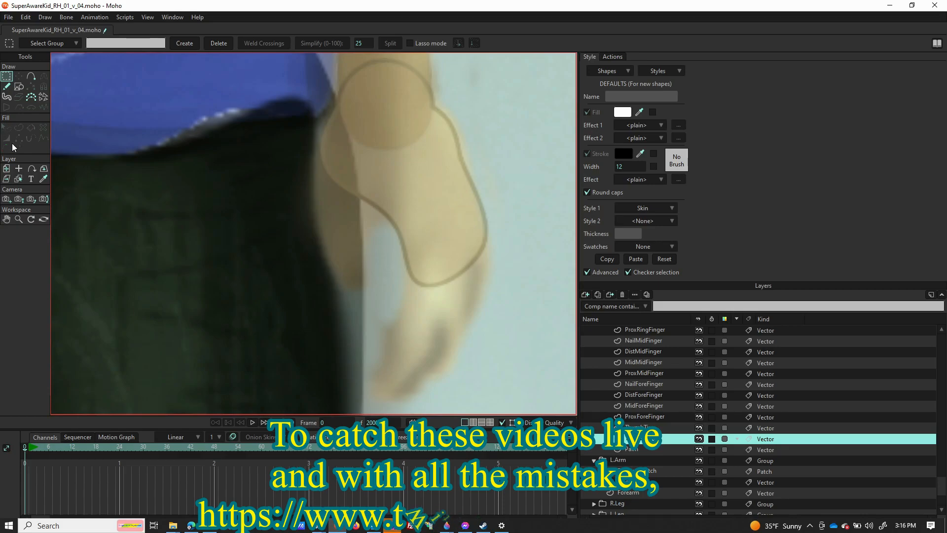
pyautogui.click(19, 86)
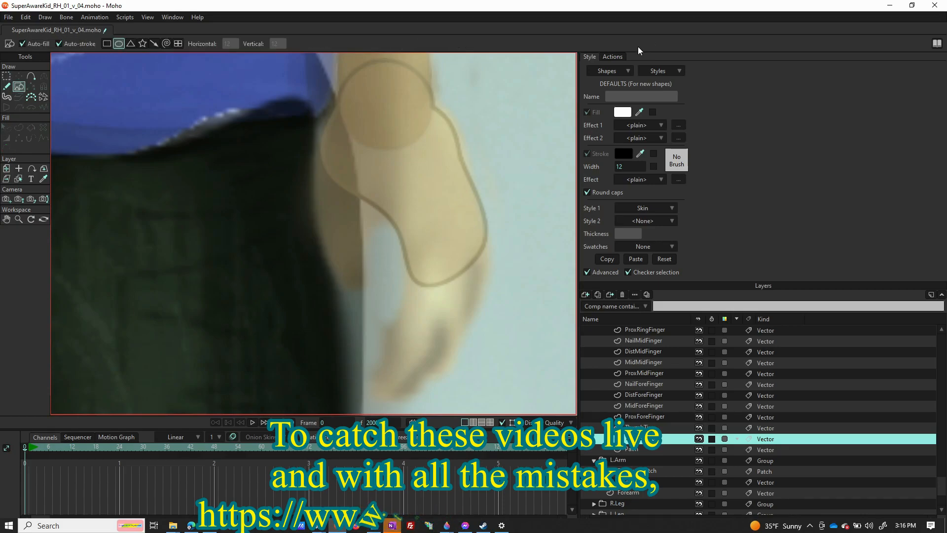
pyautogui.click(646, 74)
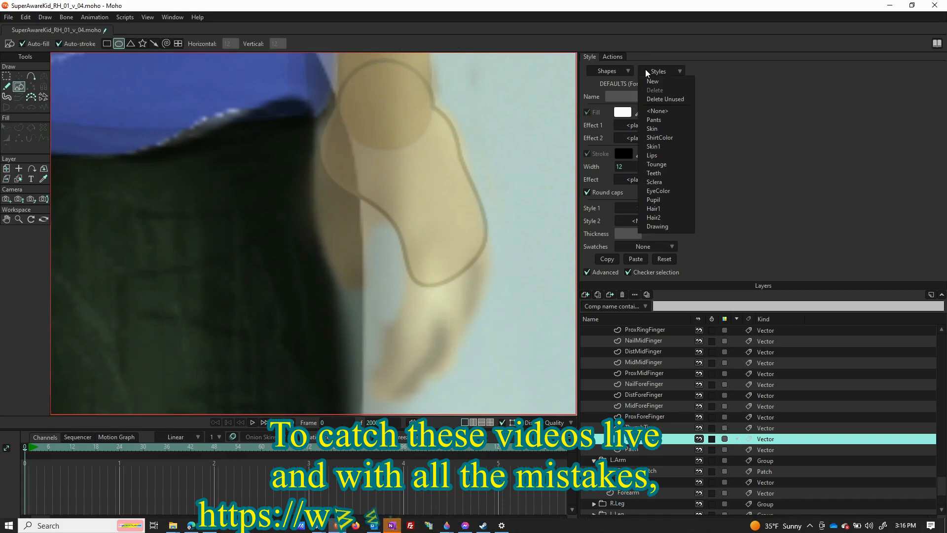
pyautogui.click(669, 148)
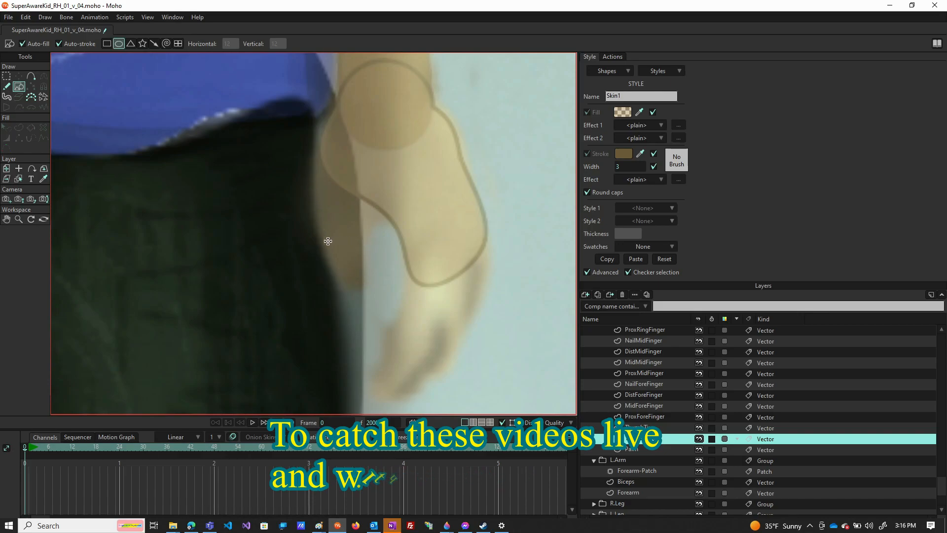
pyautogui.moveTo(327, 241); pyautogui.dragTo(403, 77)
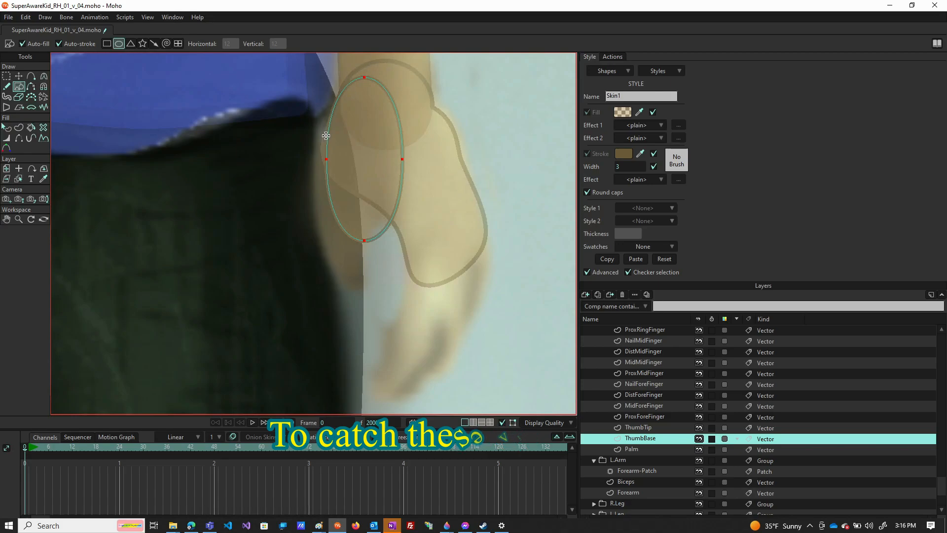
# Step: Move the ThumbBase oval's body-side point outward and its lowest point slightly up to match the thumb in the reference
pyautogui.press('ctrl')
pyautogui.press('t')
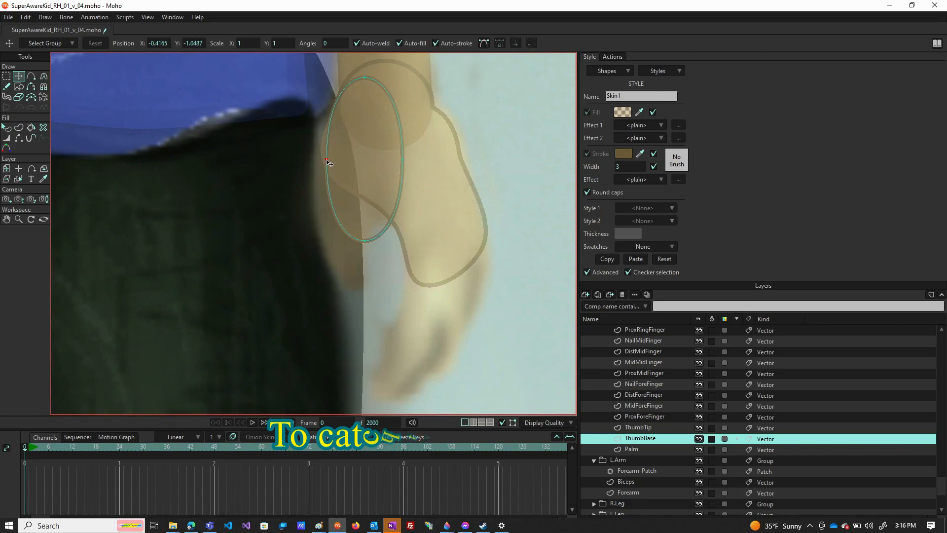
pyautogui.moveTo(324, 161); pyautogui.dragTo(315, 162)
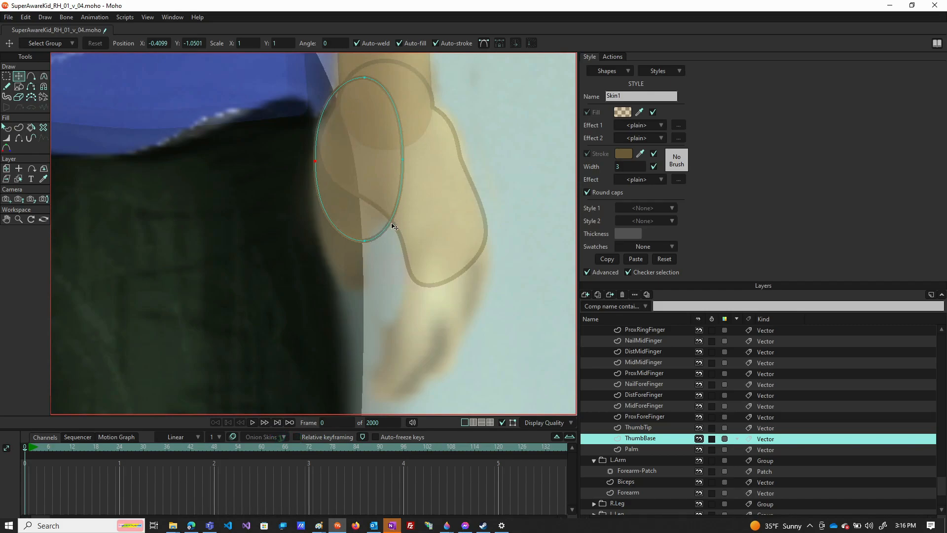
pyautogui.moveTo(365, 244); pyautogui.dragTo(369, 237)
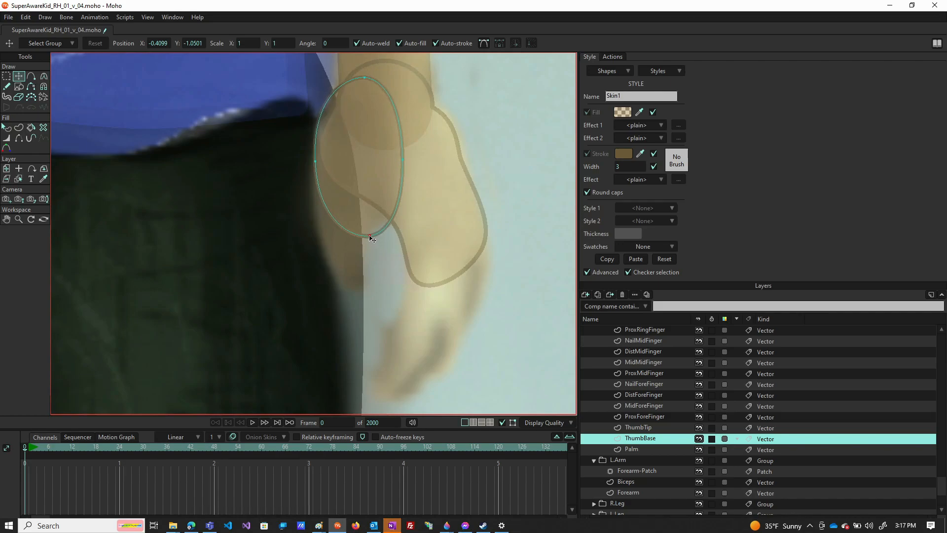
# Step: Add points to the lower edge of the ThumbBase outline and adjust their curvature to form the notch between thumb and palm
pyautogui.press('c')
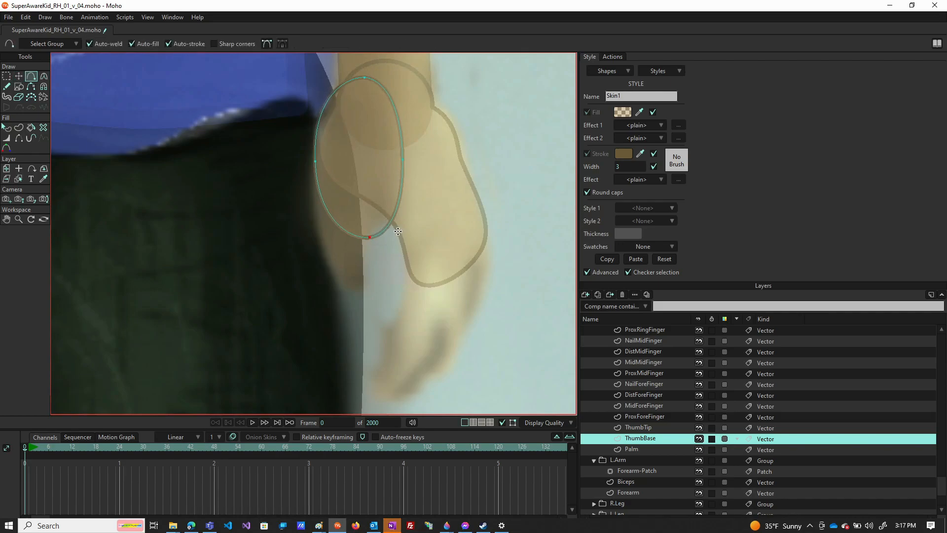
pyautogui.moveTo(386, 233); pyautogui.dragTo(383, 213)
pyautogui.press('c')
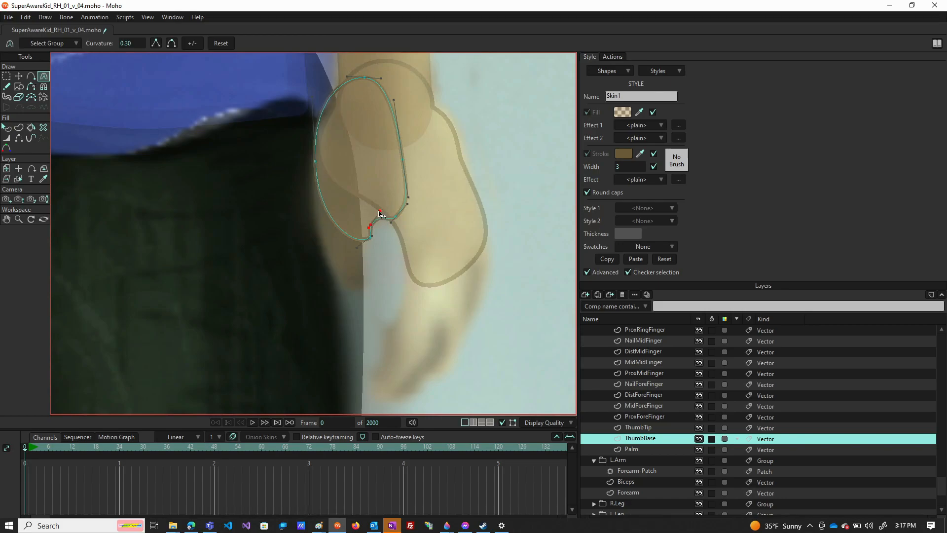
pyautogui.click(390, 225)
pyautogui.moveTo(376, 238); pyautogui.dragTo(377, 236)
# Step: Draw a narrow tall oval on the ThumbTip layer, tilting it and raising its upper point to match the reference thumb
pyautogui.click(648, 429)
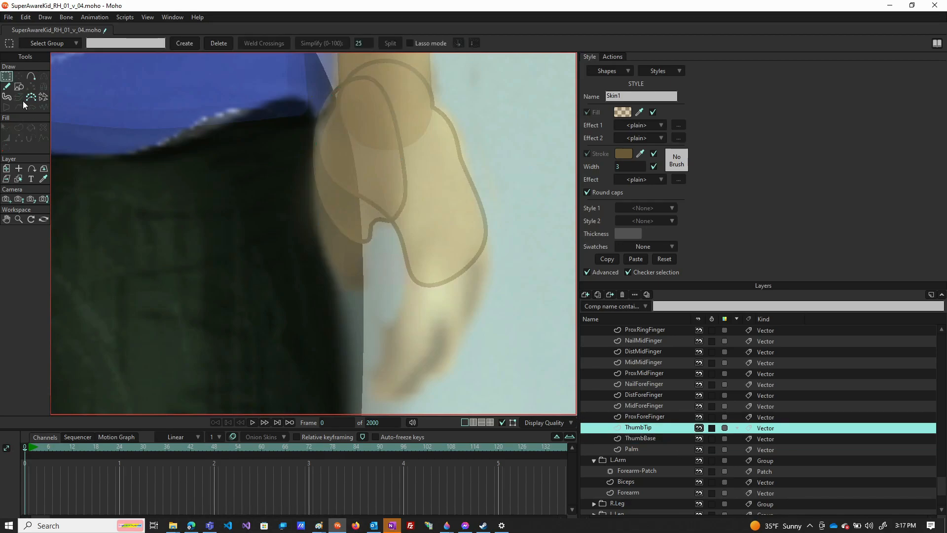
pyautogui.click(19, 86)
pyautogui.moveTo(361, 291); pyautogui.dragTo(324, 212)
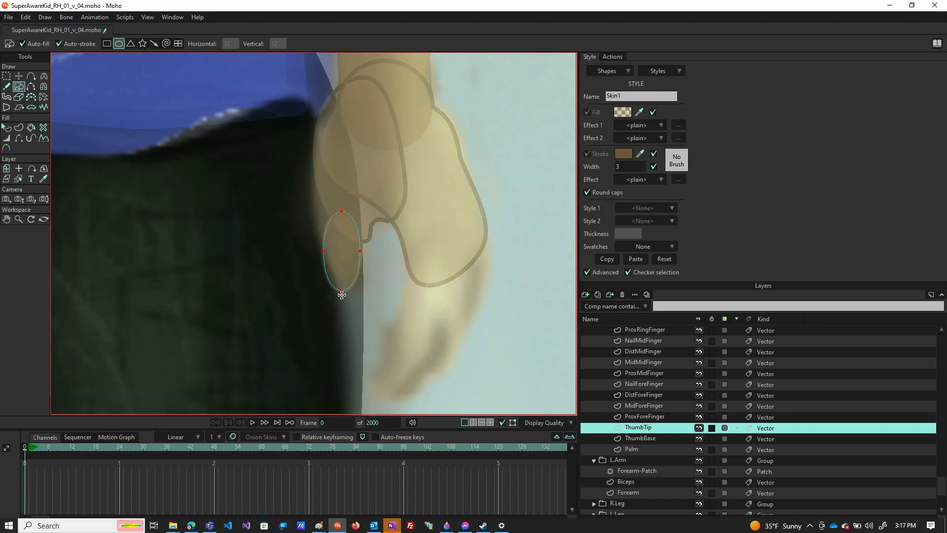
pyautogui.press('t')
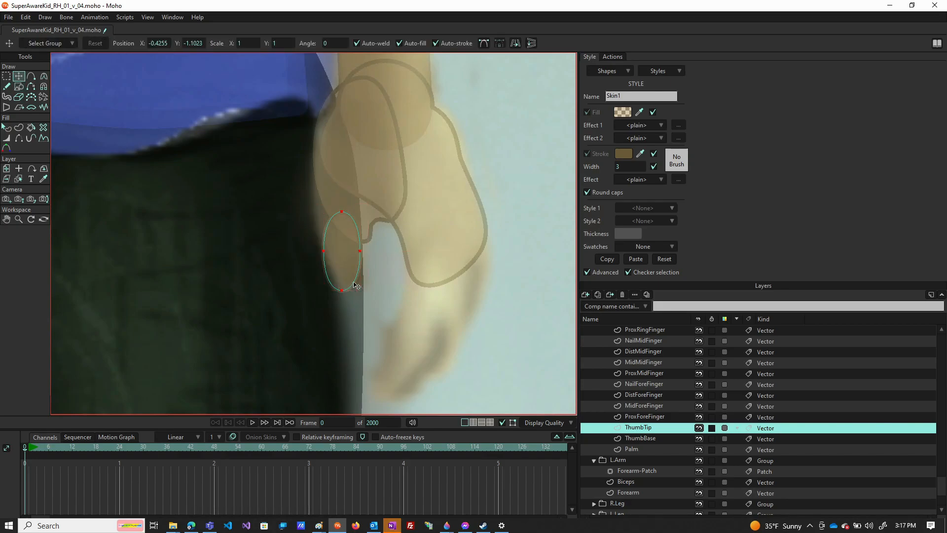
pyautogui.moveTo(355, 285); pyautogui.dragTo(359, 246)
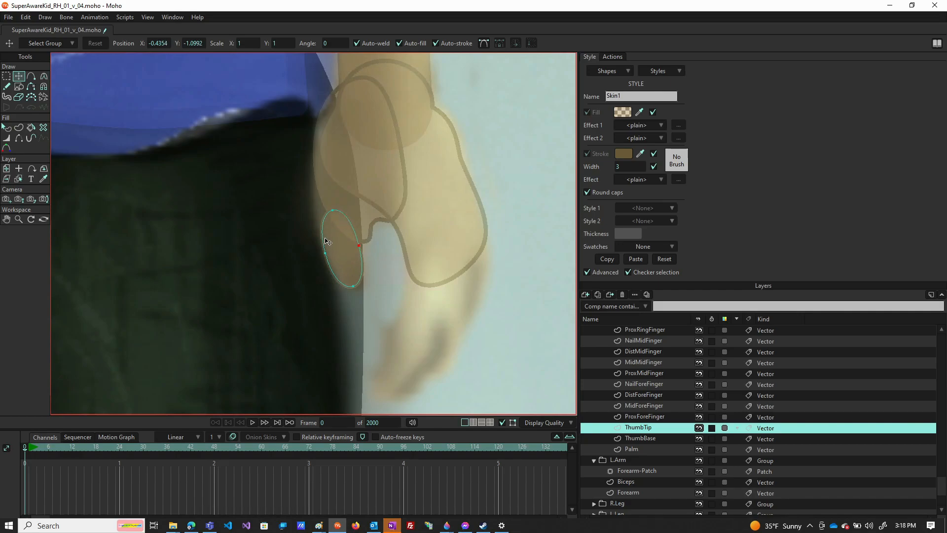
pyautogui.moveTo(332, 211); pyautogui.dragTo(329, 180)
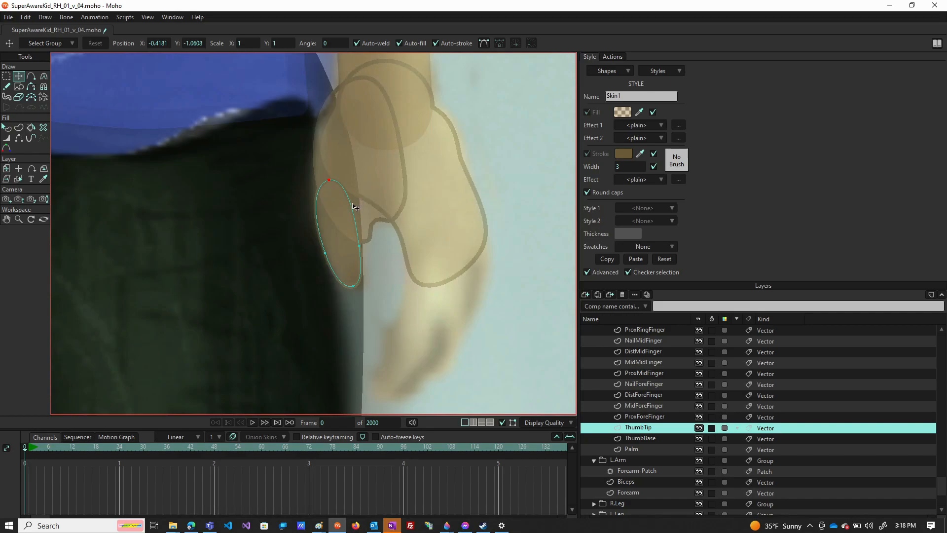
pyautogui.click(360, 244)
# Step: Using the Drawing style with a stroke width of 0.25, draw a guide circle over the upper part of the ThumbTip oval
pyautogui.click(647, 72)
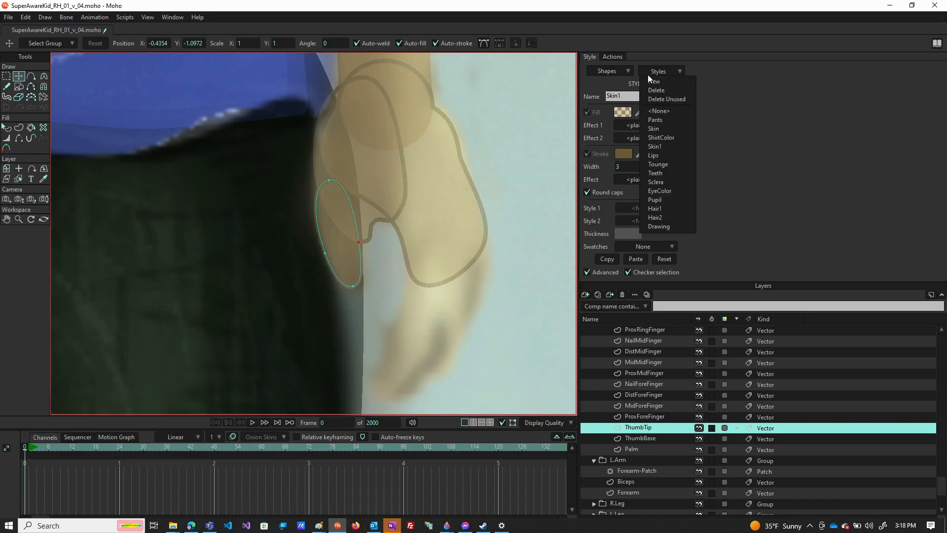
pyautogui.click(656, 227)
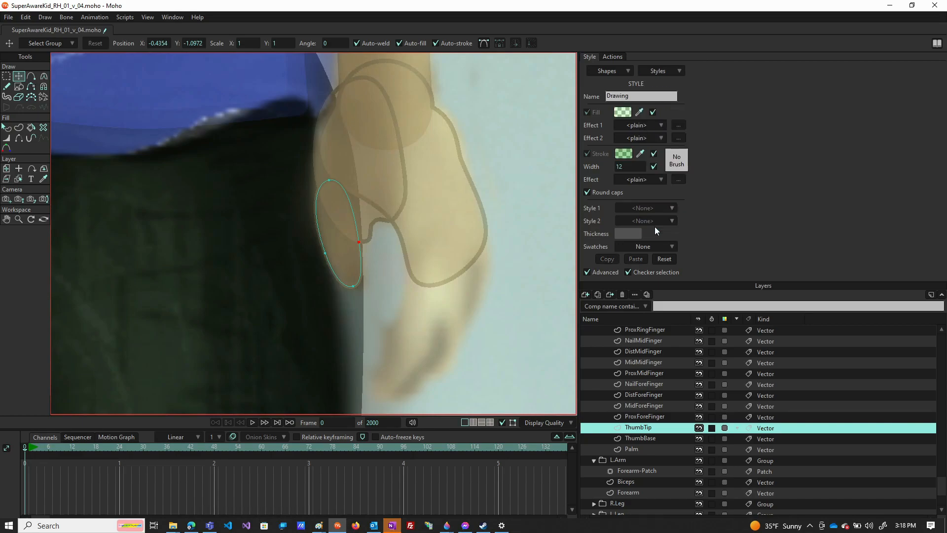
pyautogui.moveTo(618, 167); pyautogui.dragTo(518, 176)
pyautogui.click(18, 88)
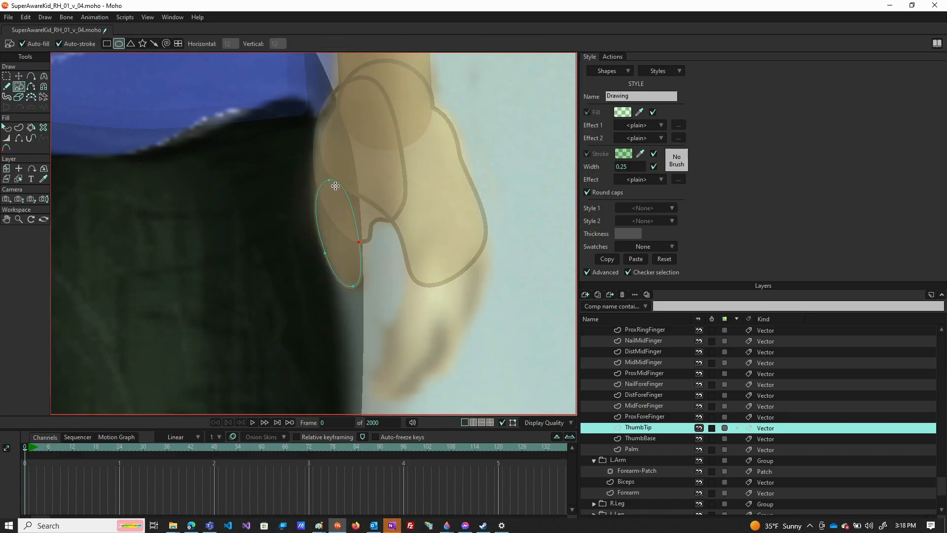
pyautogui.moveTo(317, 181); pyautogui.dragTo(360, 234)
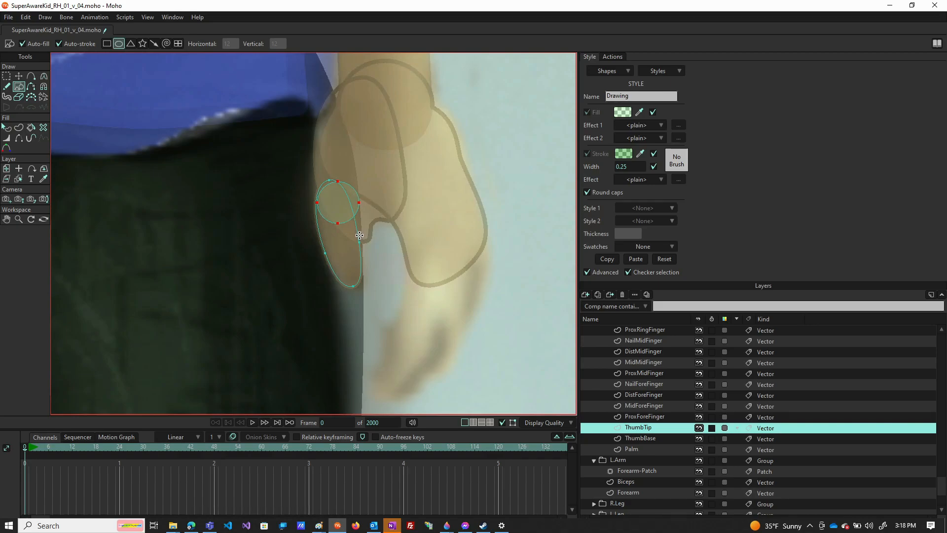
pyautogui.moveTo(360, 238); pyautogui.dragTo(358, 238)
# Step: Reposition and enlarge the guide circle so it spans the full width of the thumb at the joint
pyautogui.press('t')
pyautogui.moveTo(348, 217)
pyautogui.mouseDown()
pyautogui.moveTo(346, 240)
pyautogui.moveTo(357, 233)
pyautogui.mouseUp()
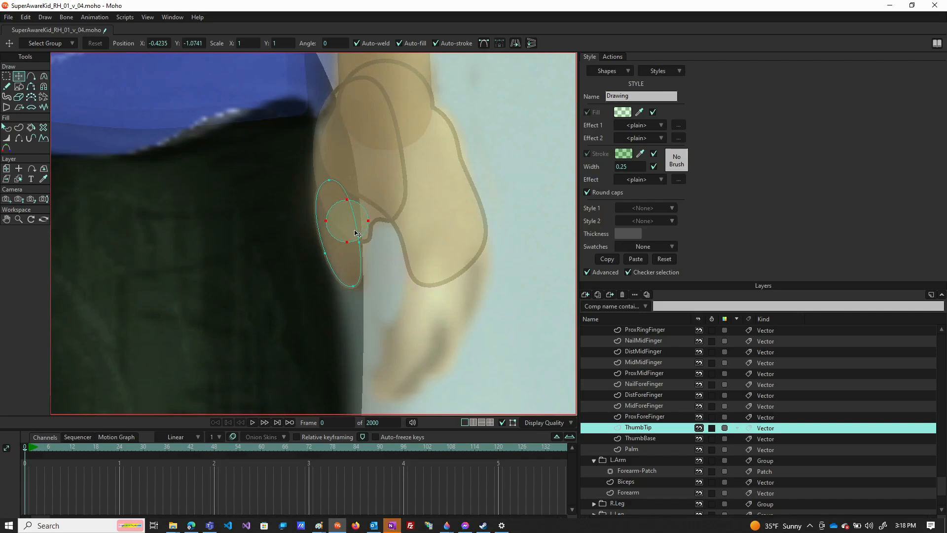
pyautogui.moveTo(357, 233); pyautogui.dragTo(355, 235)
pyautogui.moveTo(342, 230); pyautogui.dragTo(332, 225)
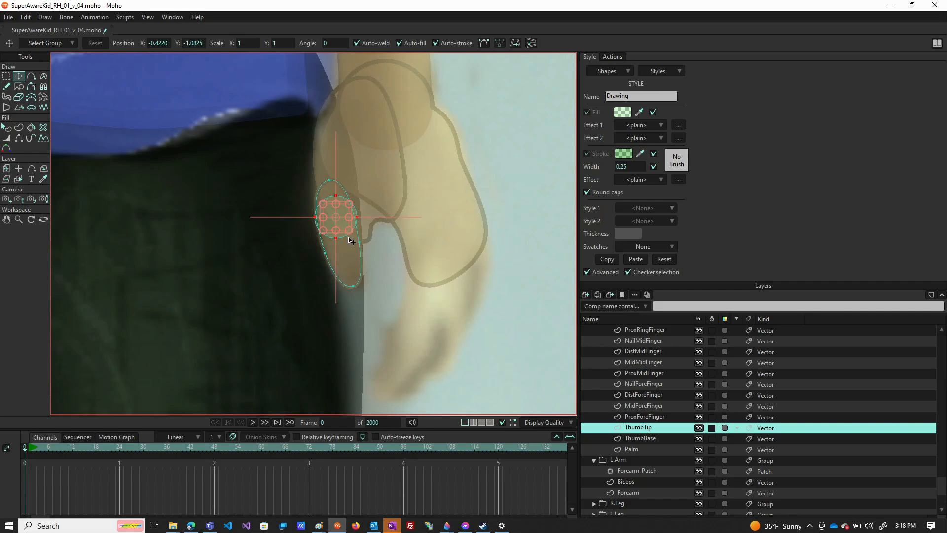
pyautogui.moveTo(349, 235); pyautogui.dragTo(346, 231)
pyautogui.moveTo(349, 233); pyautogui.dragTo(348, 234)
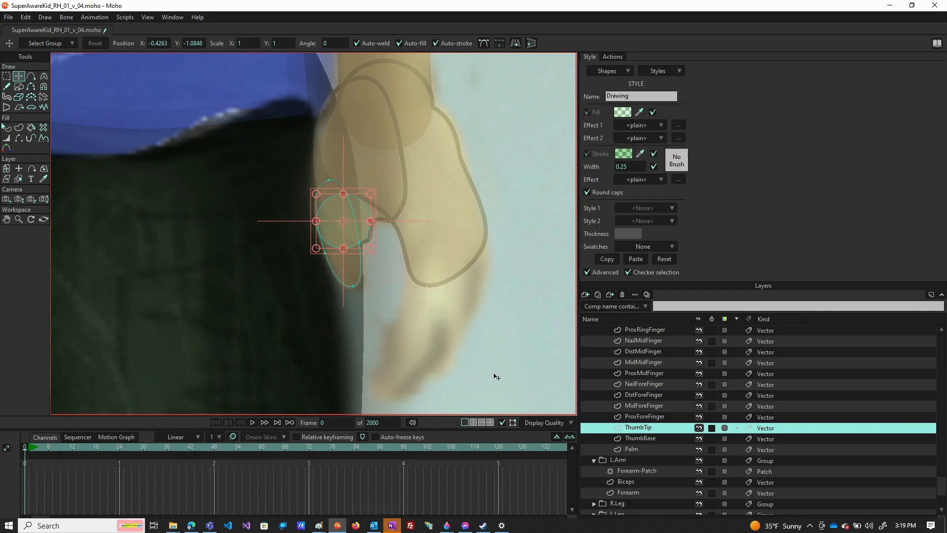
# Step: On the ThumbBase layer, shift the notch's lower point inward and add points so the lower outline follows the guide circle
pyautogui.click(655, 438)
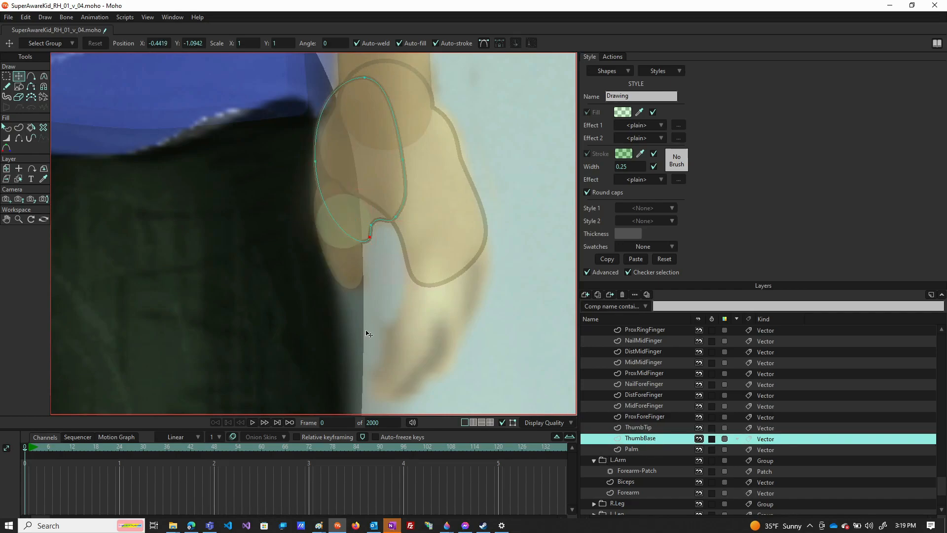
pyautogui.scroll(3, 345, 214)
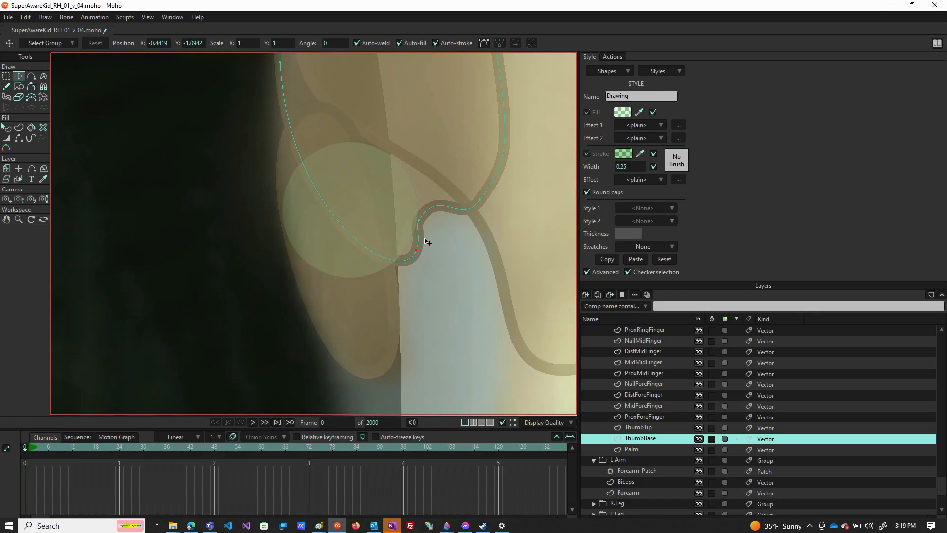
pyautogui.moveTo(416, 252); pyautogui.dragTo(403, 251)
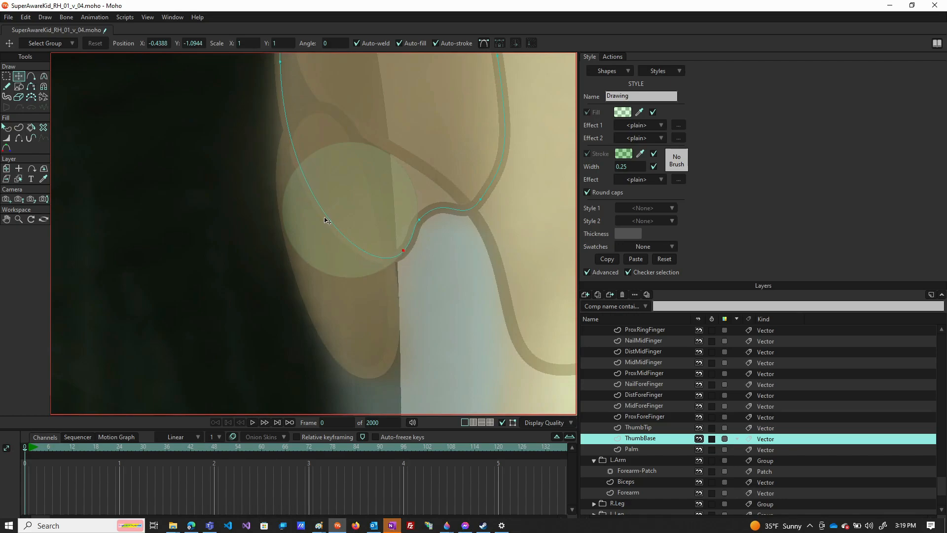
pyautogui.press('c')
pyautogui.moveTo(334, 224); pyautogui.dragTo(345, 278)
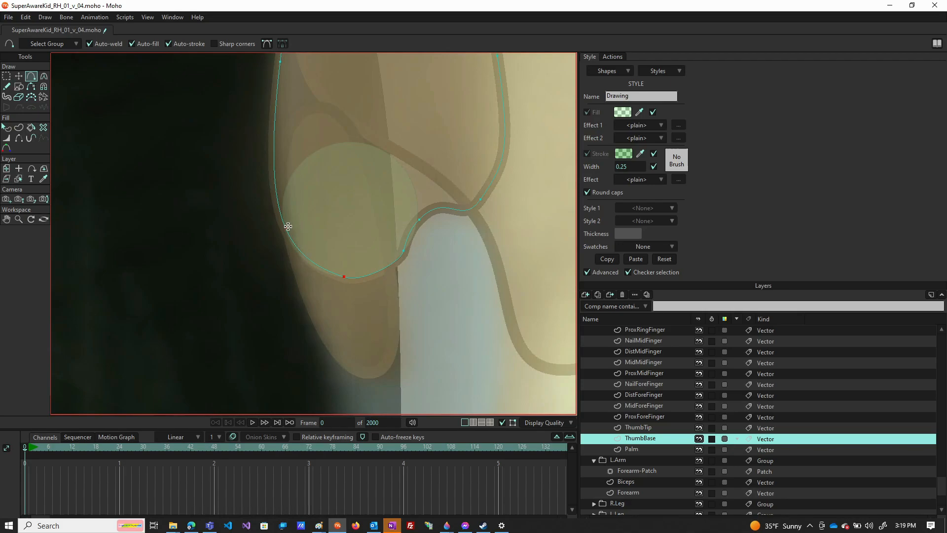
pyautogui.moveTo(281, 218); pyautogui.dragTo(281, 214)
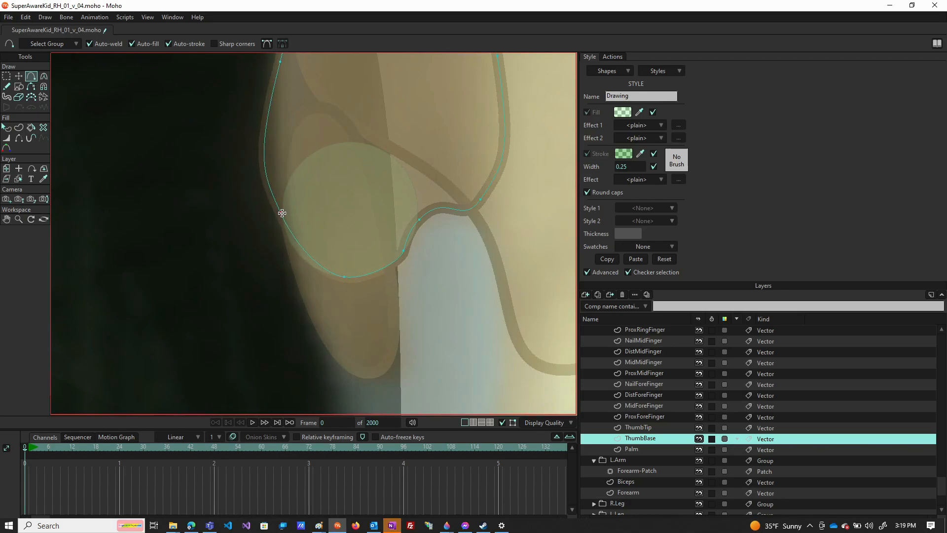
# Step: Adjust the curvature handles of the new ThumbBase points so the outline wraps smoothly around the guide circle
pyautogui.press('c')
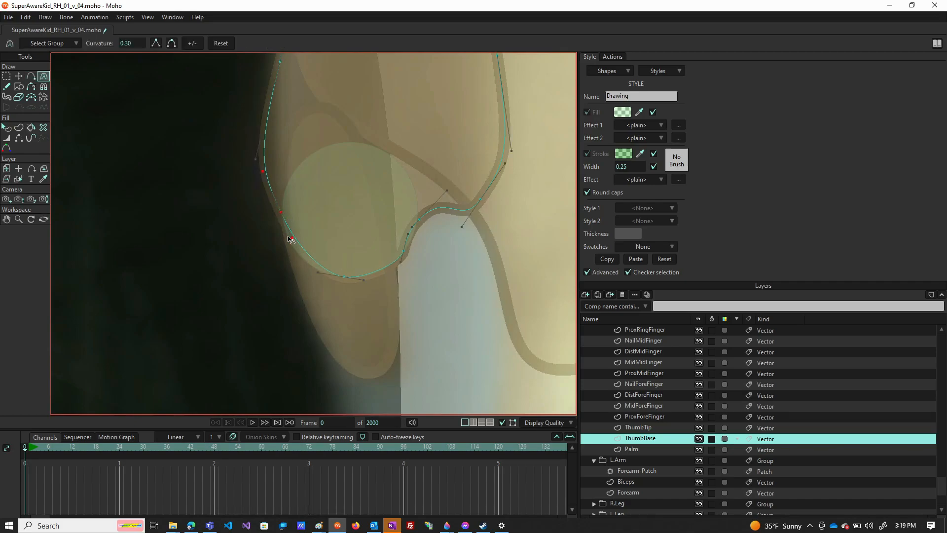
pyautogui.moveTo(296, 238); pyautogui.dragTo(287, 250)
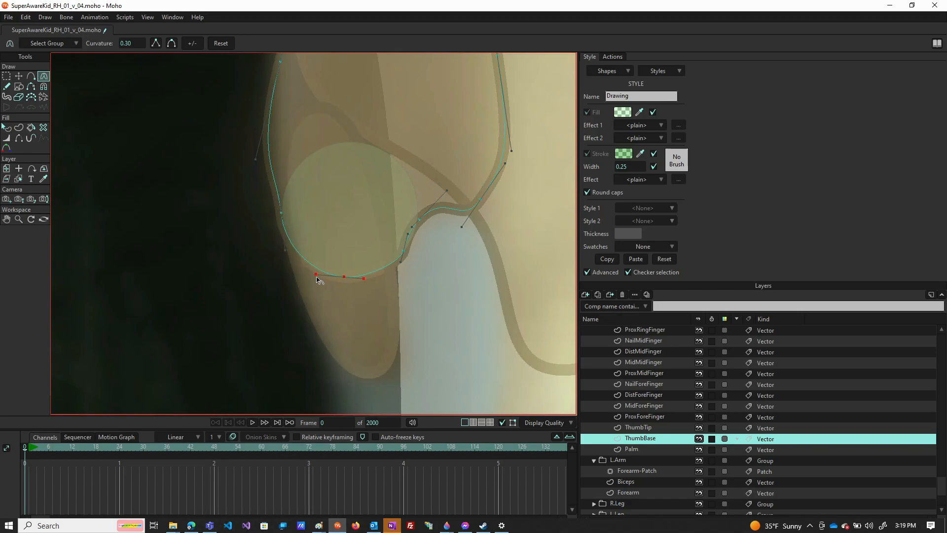
pyautogui.moveTo(317, 279); pyautogui.dragTo(367, 286)
pyautogui.moveTo(311, 272); pyautogui.dragTo(303, 271)
pyautogui.scroll(-3, 352, 194)
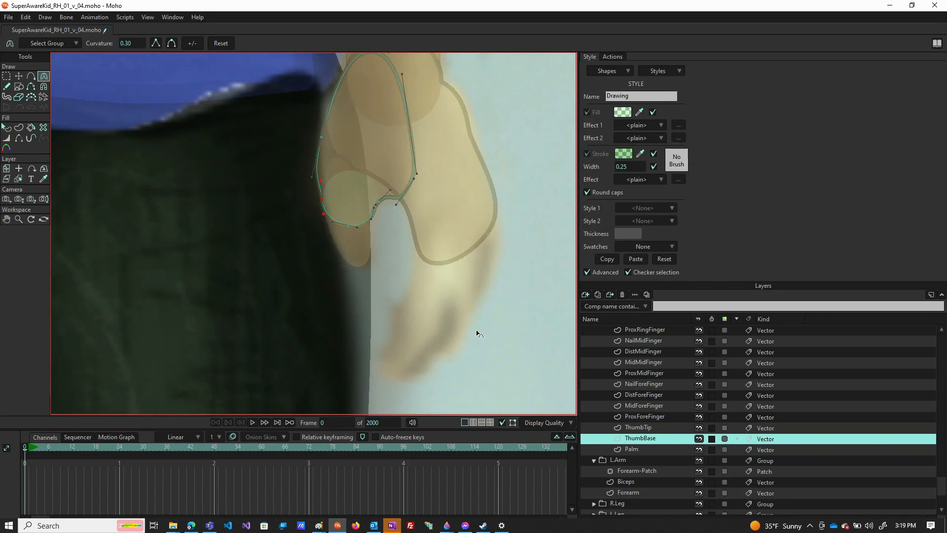
# Step: Move the uppermost point of the ThumbTip oval down to the guide circle's highest point
pyautogui.click(647, 429)
pyautogui.scroll(3, 358, 184)
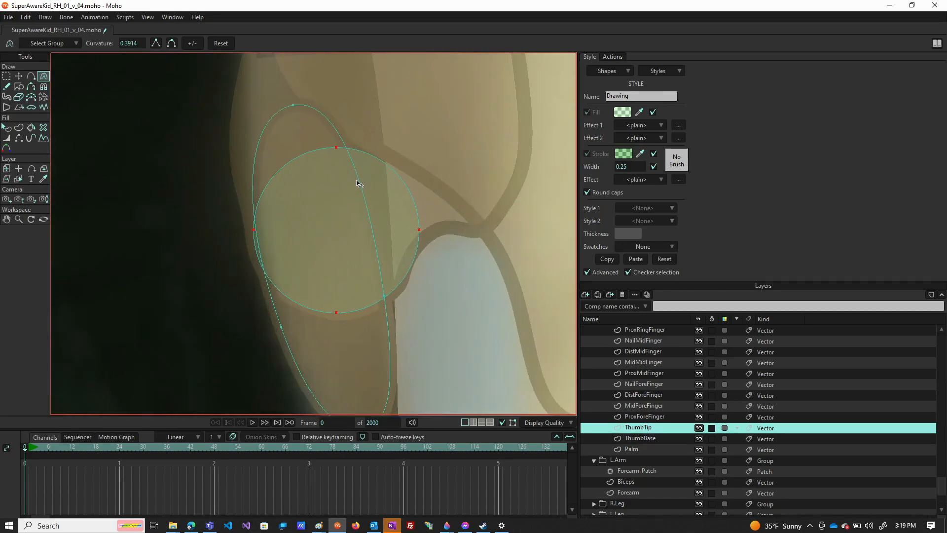
pyautogui.press('t')
pyautogui.click(293, 107)
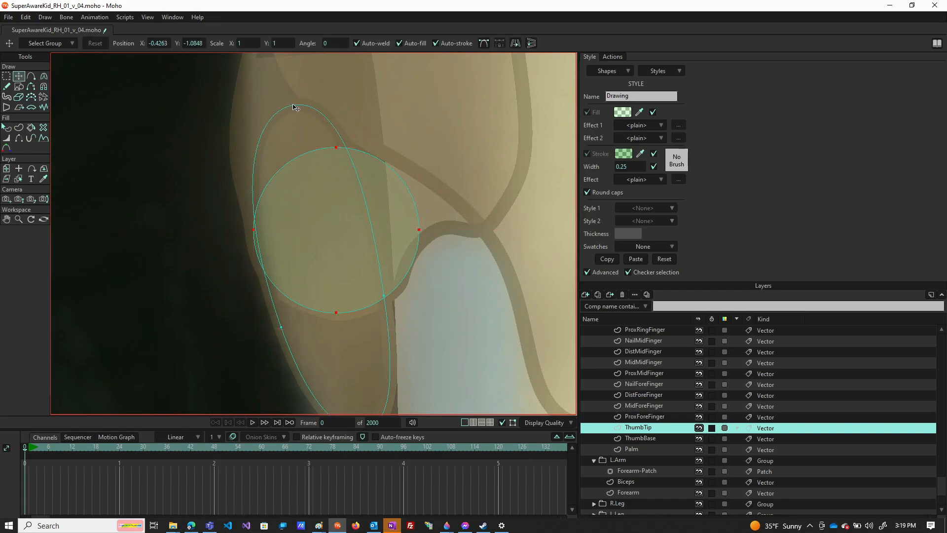
pyautogui.moveTo(307, 116); pyautogui.dragTo(339, 150)
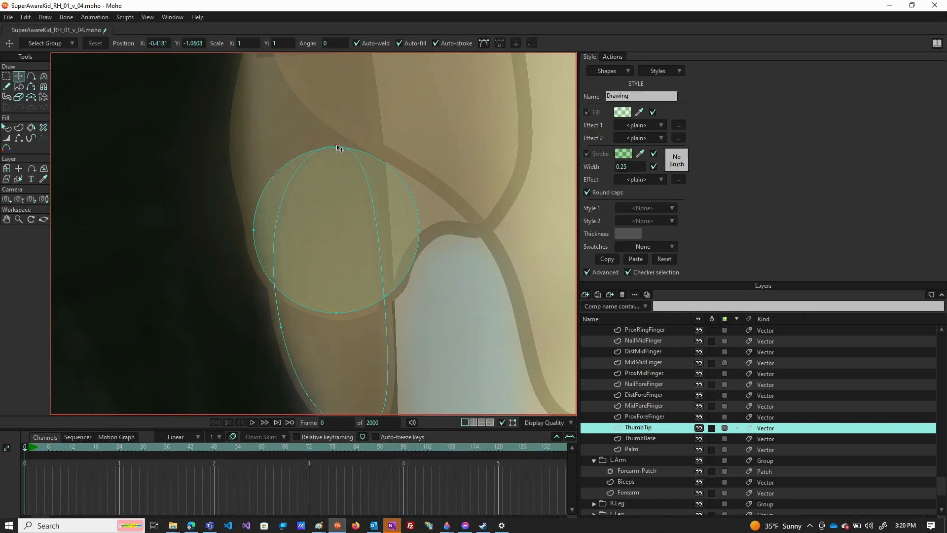
pyautogui.moveTo(340, 151); pyautogui.dragTo(338, 148)
# Step: Add a point on each side of the ThumbTip outline and place both at the guide circle's widest points
pyautogui.press('a')
pyautogui.moveTo(277, 230); pyautogui.dragTo(252, 231)
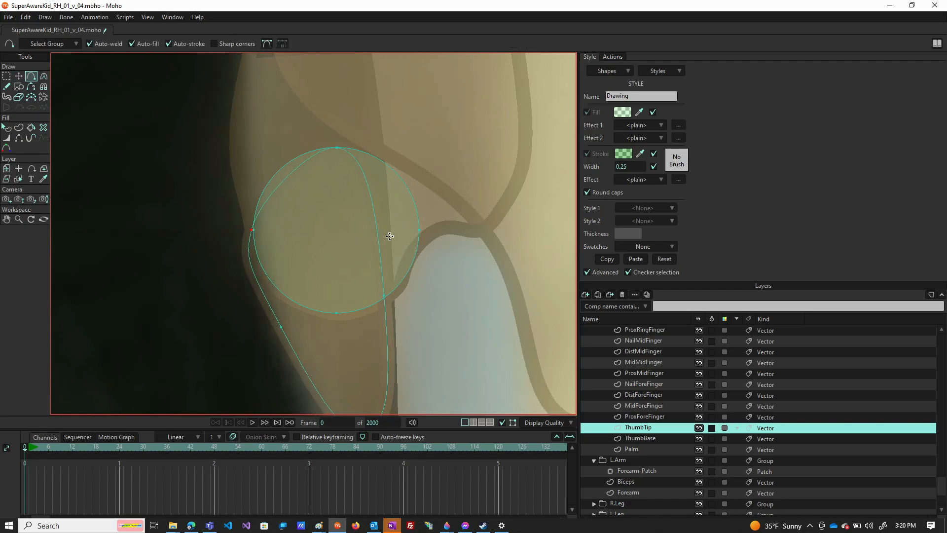
pyautogui.moveTo(374, 228); pyautogui.dragTo(419, 232)
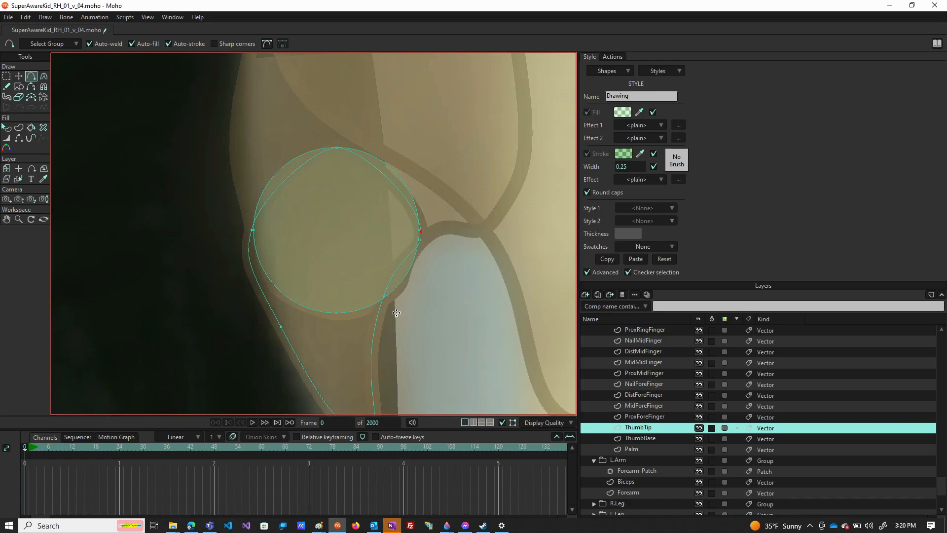
# Step: Nudge the ThumbTip outline's lower inner point and adjust its upper curvature handle so the curve follows the guide circle
pyautogui.press('t')
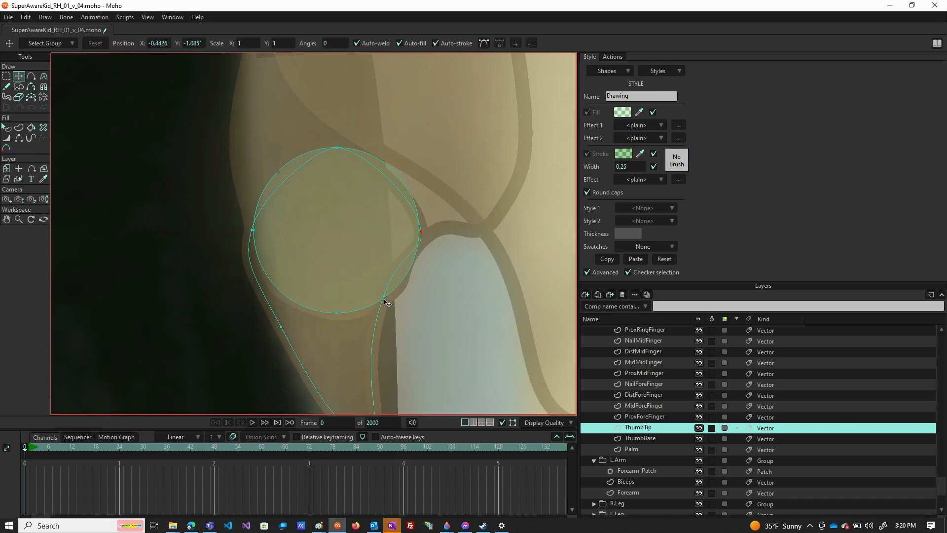
pyautogui.moveTo(387, 299); pyautogui.dragTo(387, 301)
pyautogui.press('c')
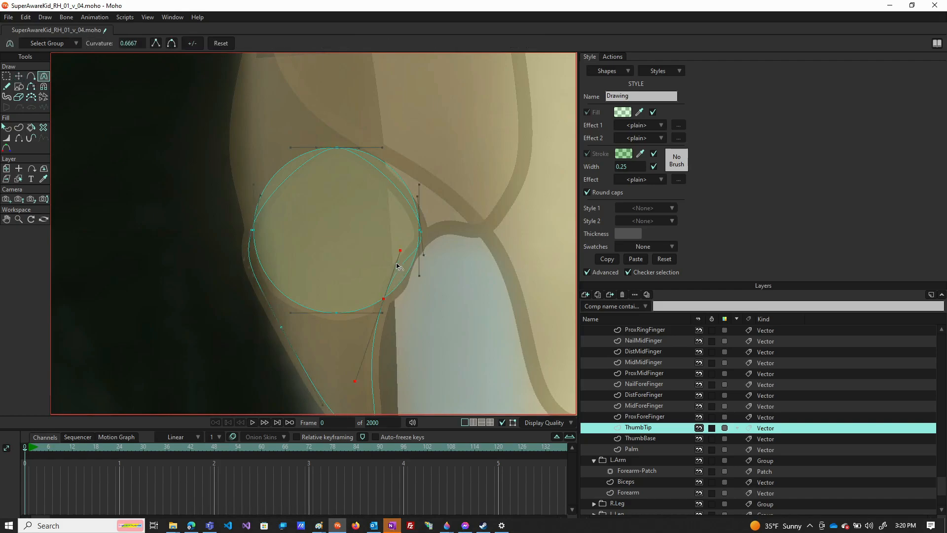
pyautogui.moveTo(400, 250); pyautogui.dragTo(403, 289)
# Step: Align the ThumbTip outline's palm-side point with the guide circle's side point
pyautogui.scroll(5, 432, 244)
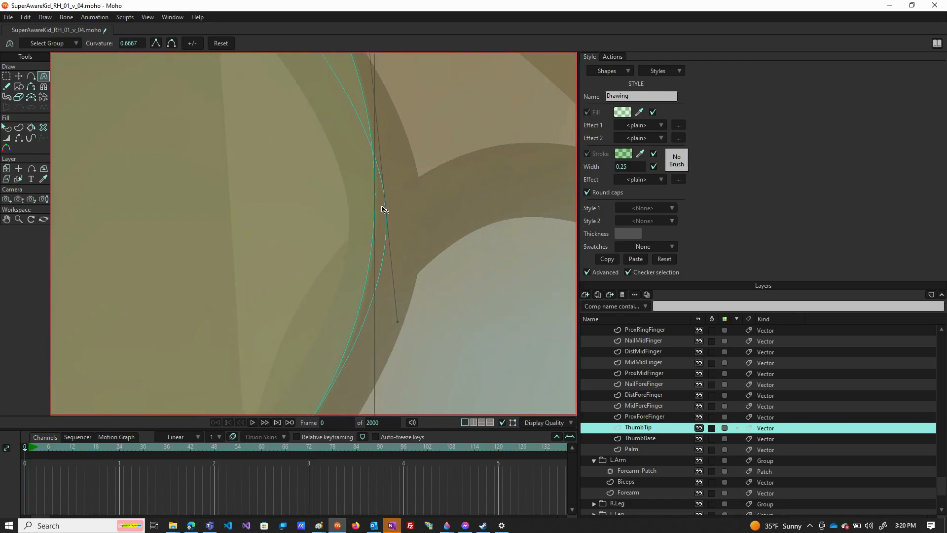
pyautogui.press('t')
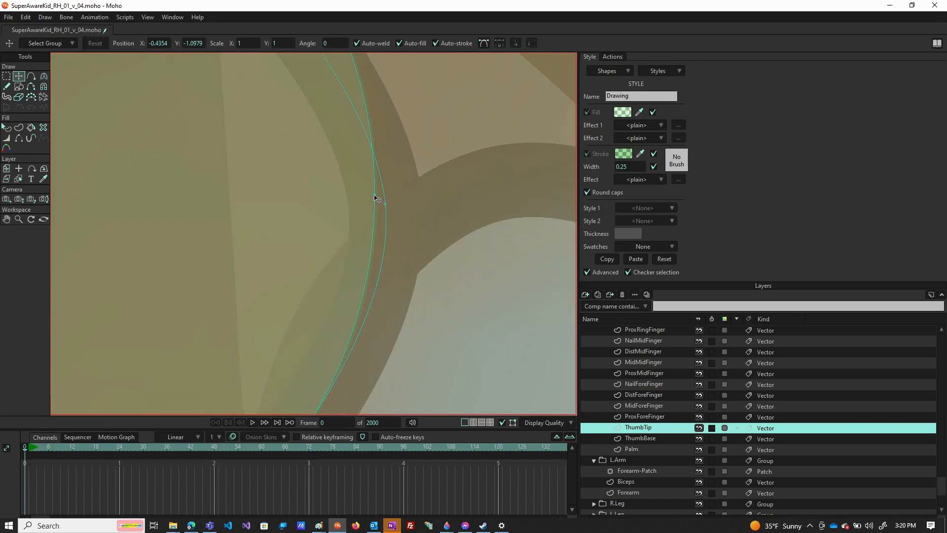
pyautogui.moveTo(375, 197); pyautogui.dragTo(378, 209)
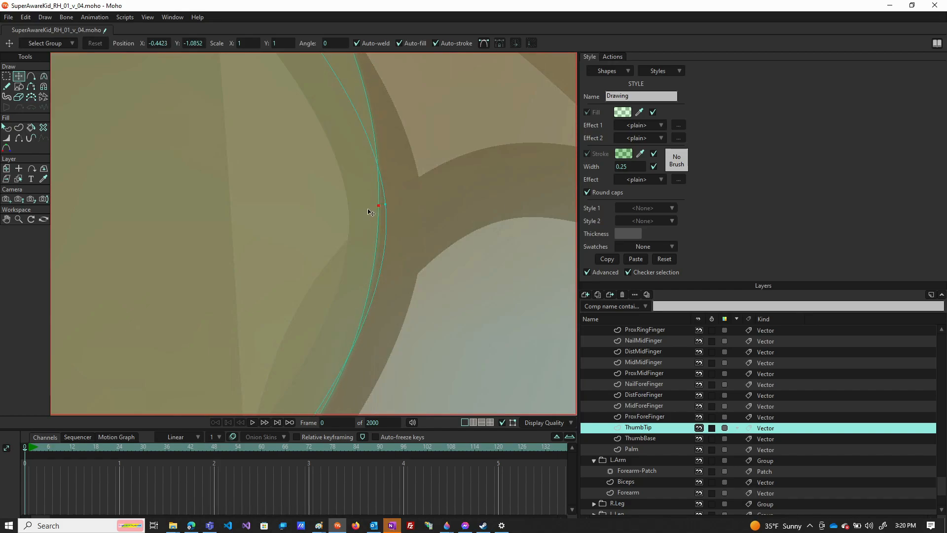
pyautogui.hotkey('ctrl', 'z')
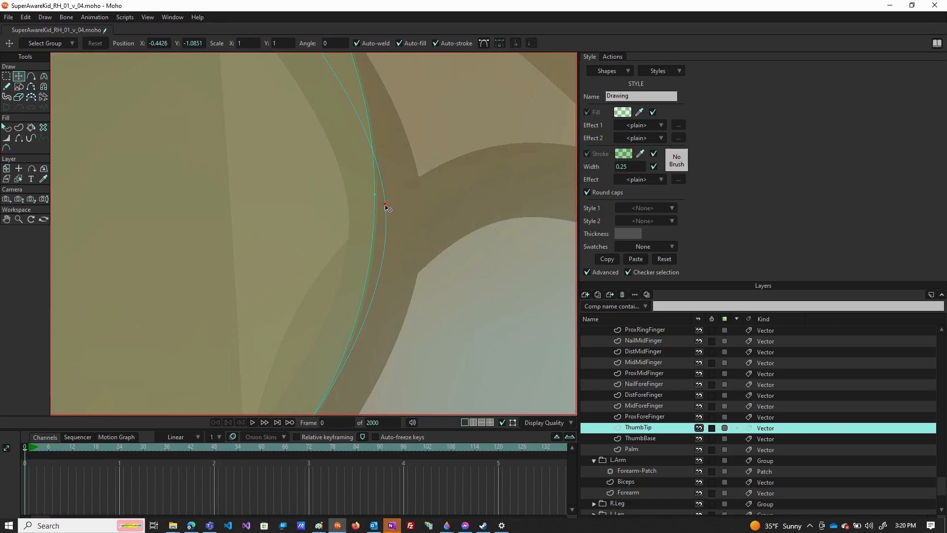
pyautogui.moveTo(385, 205)
pyautogui.mouseDown()
pyautogui.moveTo(374, 195)
pyautogui.moveTo(381, 201)
pyautogui.mouseUp()
pyautogui.scroll(-5, 381, 201)
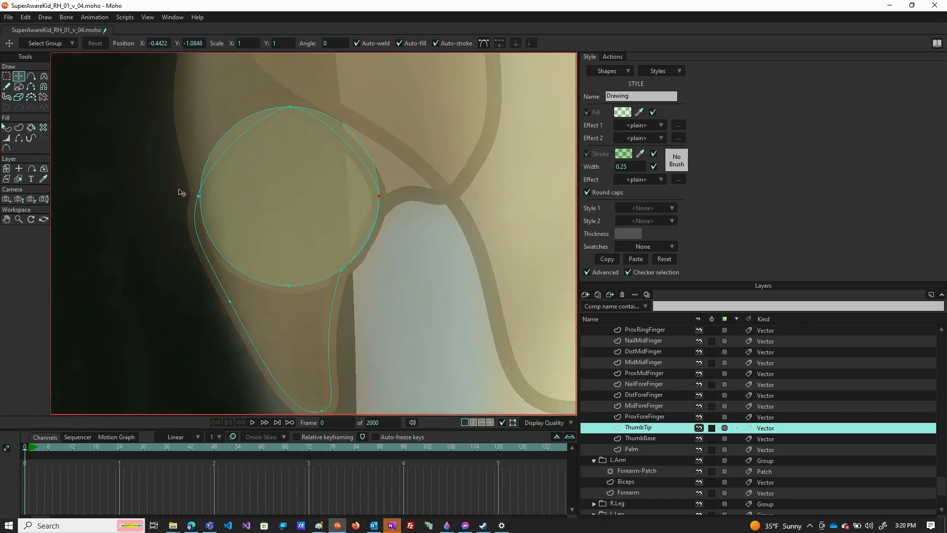
# Step: Align the ThumbTip outline's body-side point with the opposite side point of the guide circle
pyautogui.scroll(5, 188, 194)
pyautogui.moveTo(260, 218); pyautogui.dragTo(268, 220)
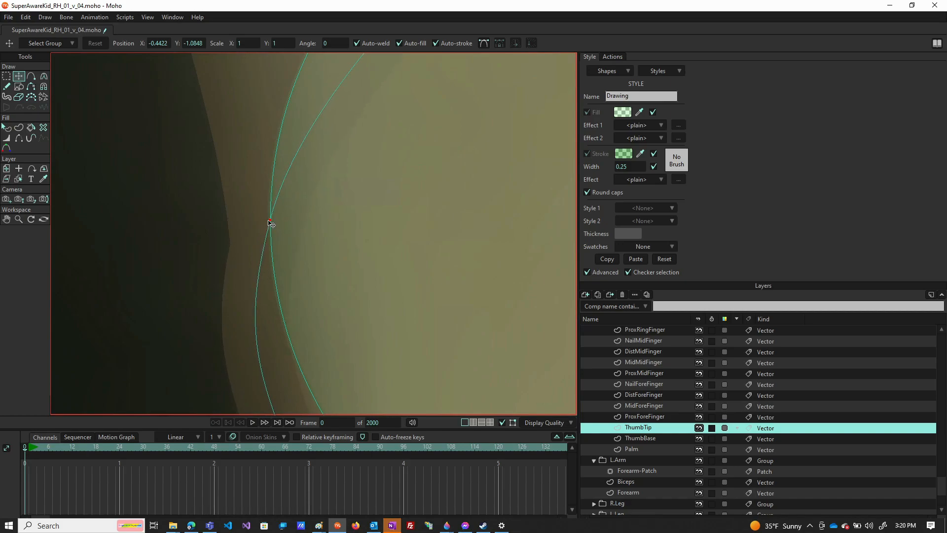
pyautogui.scroll(-5, 271, 223)
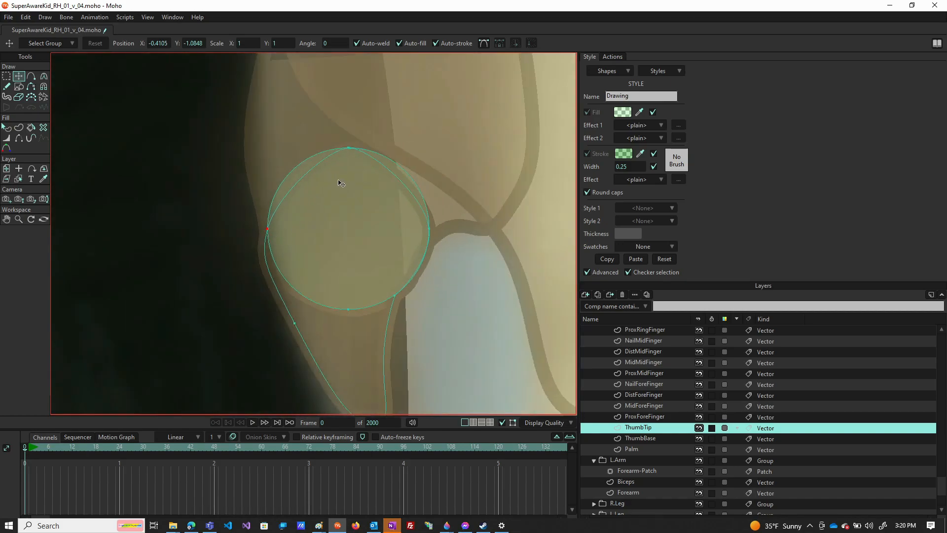
pyautogui.scroll(6, 345, 165)
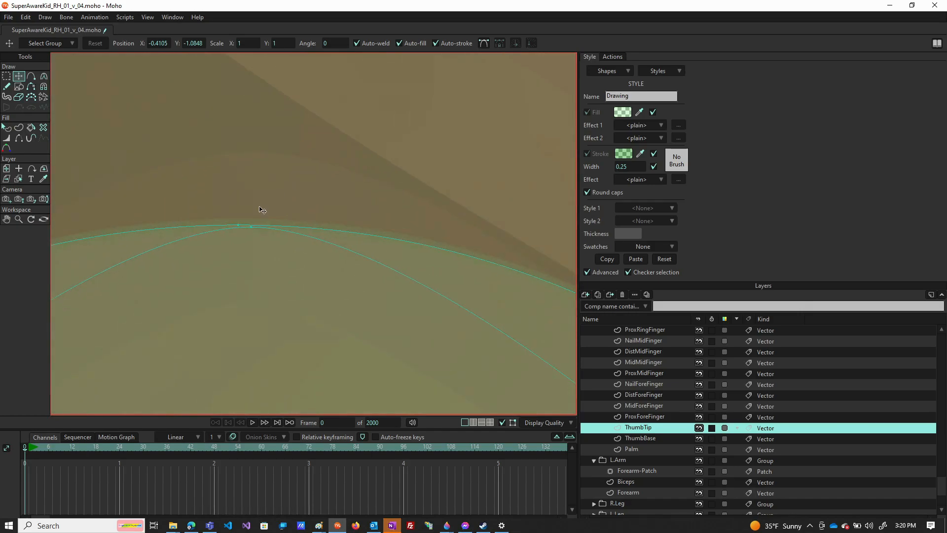
# Step: Align the ThumbTip outline's top point with the guide circle's top point and lengthen its palm-side curvature handle to follow the circle
pyautogui.scroll(5, 259, 208)
pyautogui.moveTo(237, 282); pyautogui.dragTo(193, 280)
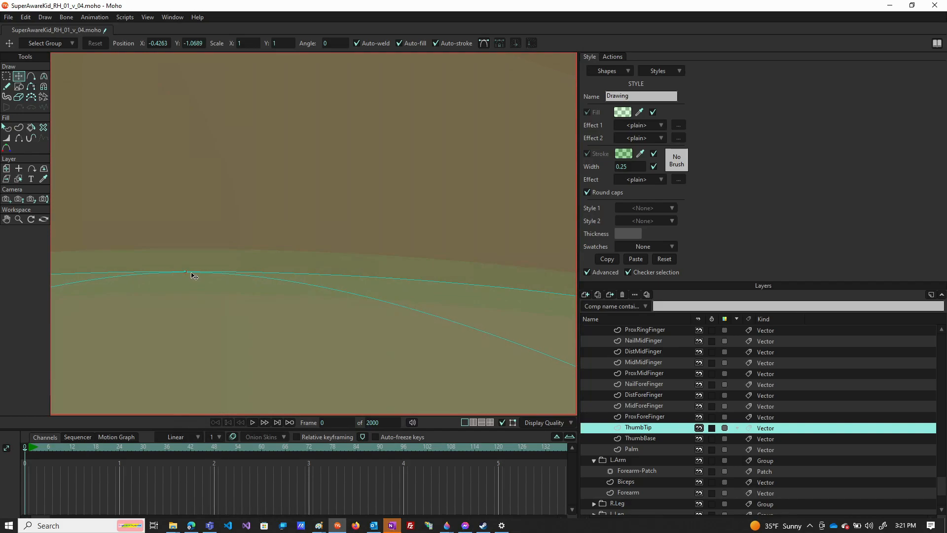
pyautogui.press('c')
pyautogui.scroll(-4, 194, 280)
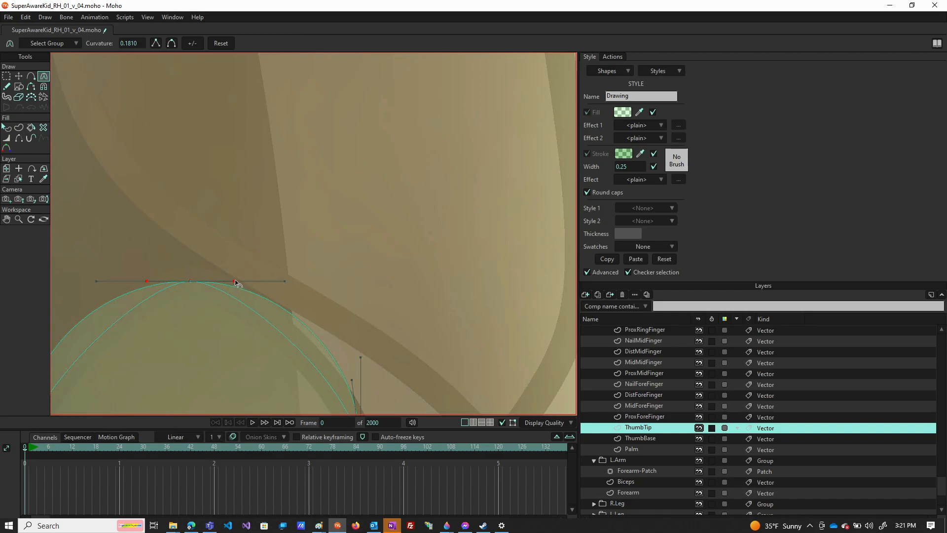
pyautogui.moveTo(235, 281); pyautogui.dragTo(303, 282)
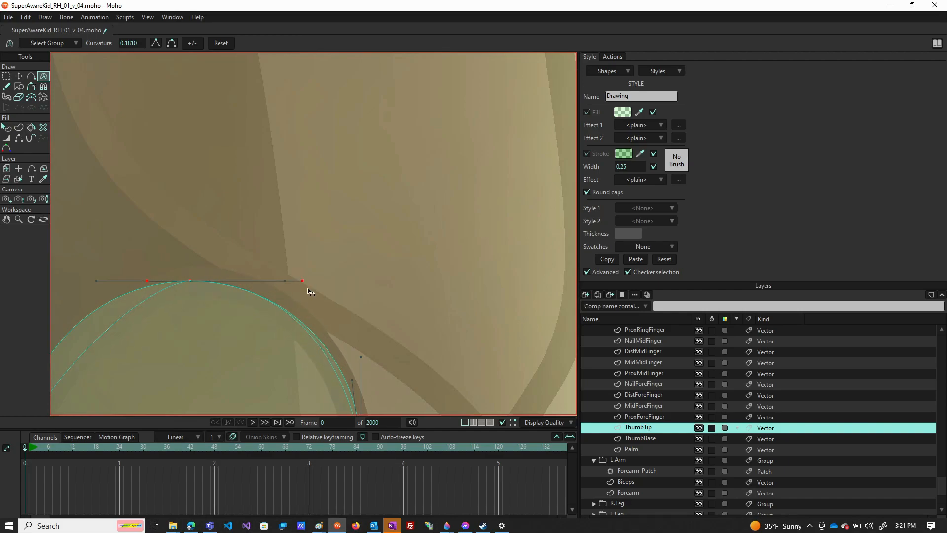
# Step: Adjust the top point's body-side handle and both side points' upper handles so ThumbTip's upper arc matches the guide circle
pyautogui.click(358, 380)
pyautogui.moveTo(359, 380); pyautogui.dragTo(364, 380)
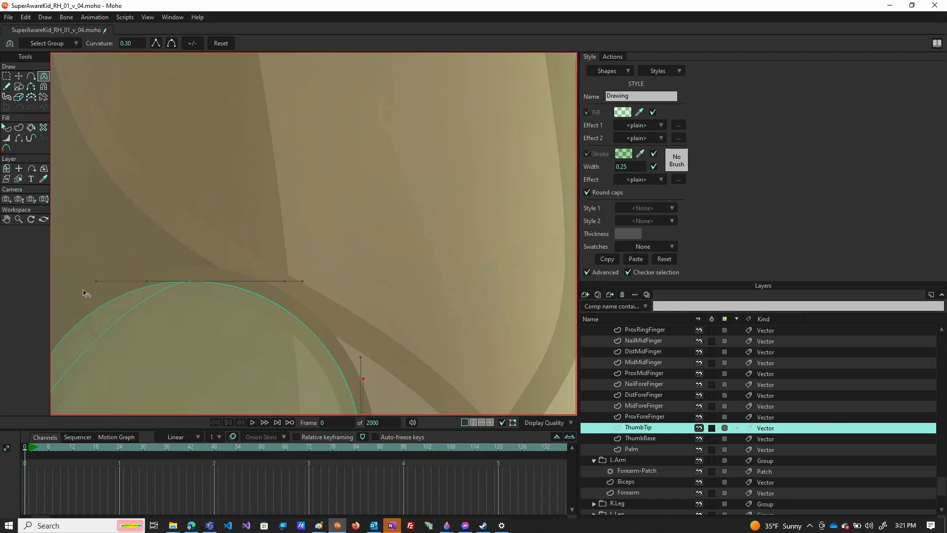
pyautogui.moveTo(147, 282); pyautogui.dragTo(78, 282)
pyautogui.scroll(-4, 397, 182)
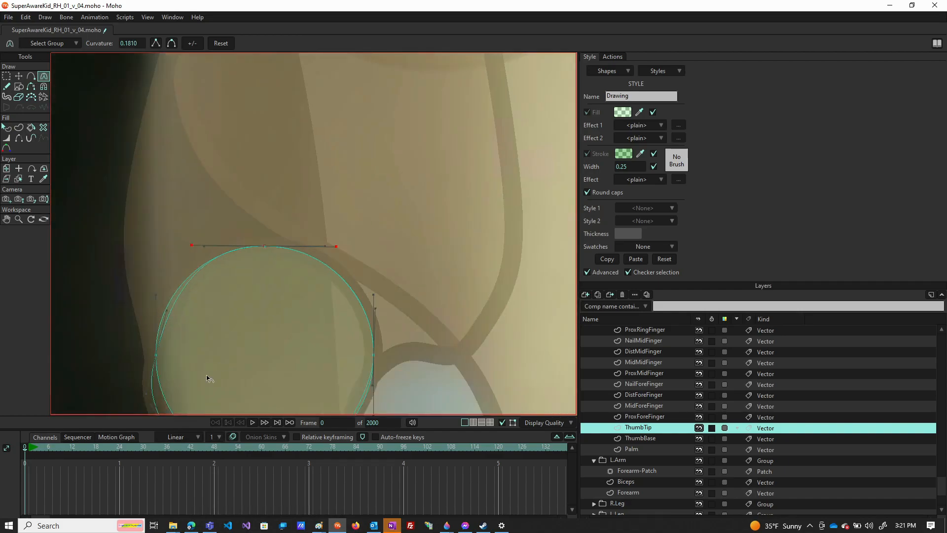
pyautogui.scroll(5, 179, 374)
pyautogui.moveTo(153, 262); pyautogui.dragTo(128, 263)
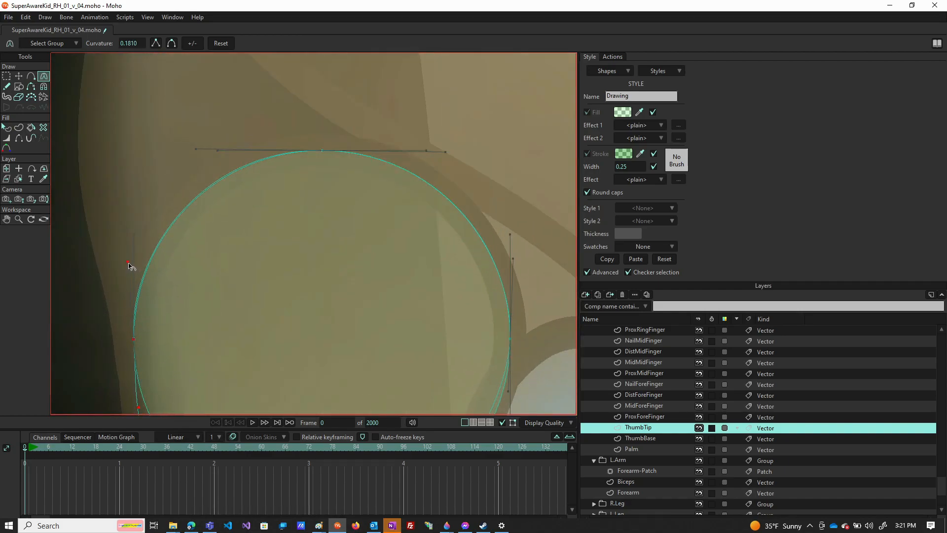
pyautogui.scroll(-3, 277, 205)
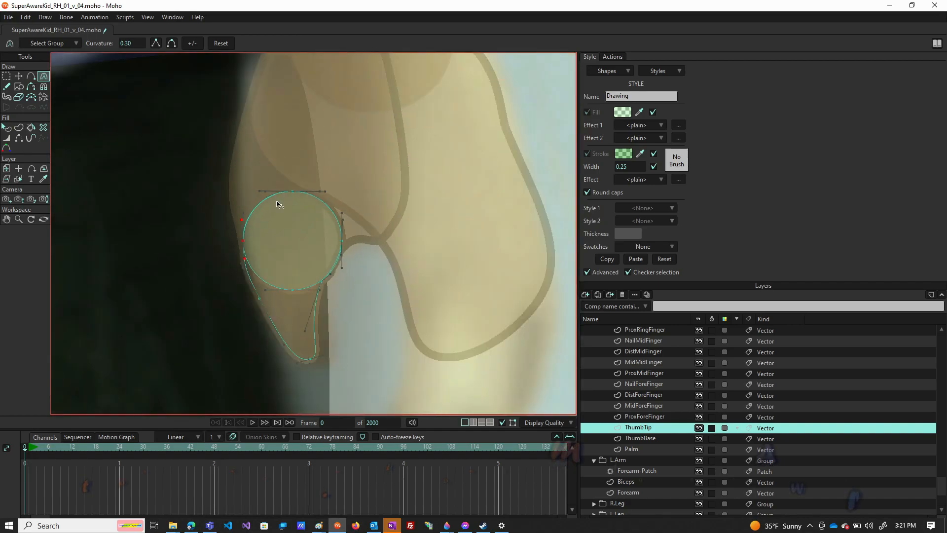
# Step: Move ThumbTip's lower body-side point further down the thumb's edge and shorten its upper curvature handle to smooth the curve
pyautogui.scroll(4, 266, 309)
pyautogui.click(242, 295)
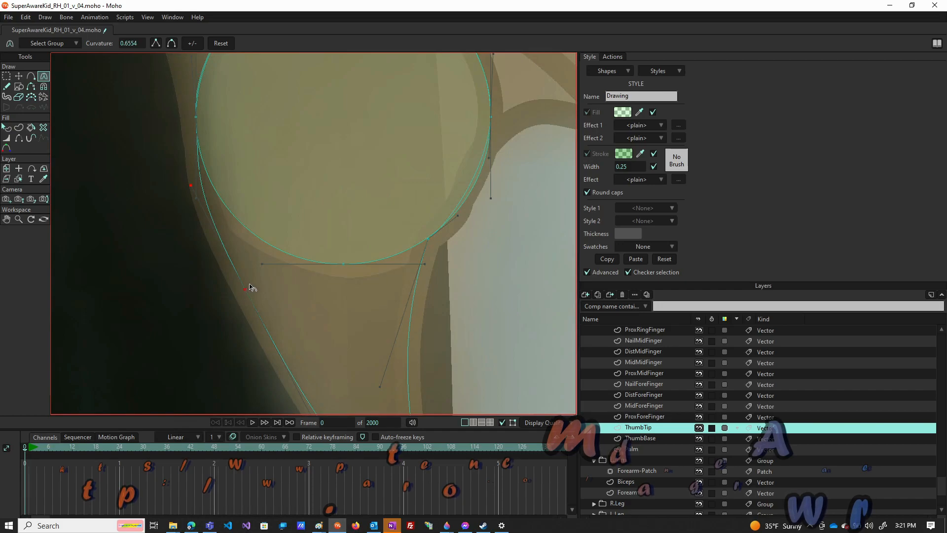
pyautogui.press('r')
pyautogui.scroll(-3, 275, 298)
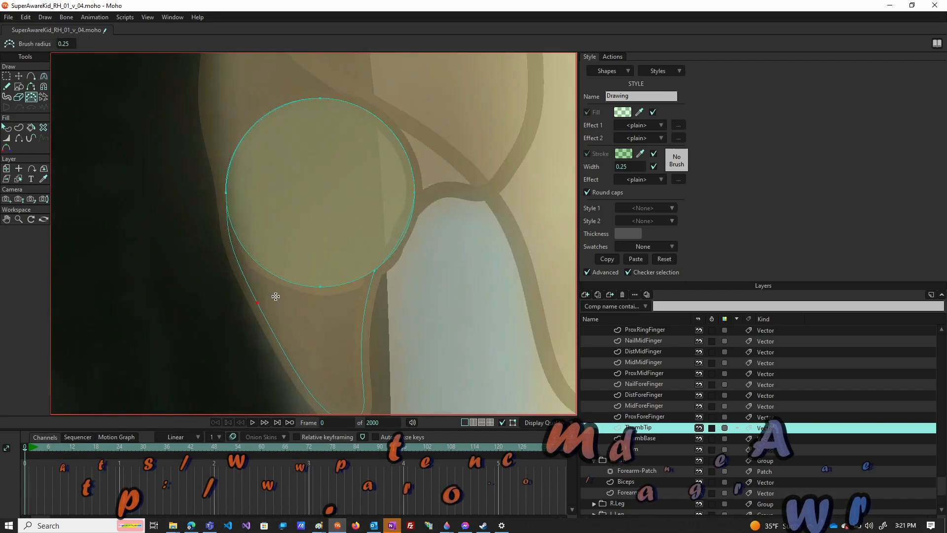
pyautogui.scroll(3, 265, 299)
pyautogui.scroll(1, 265, 299)
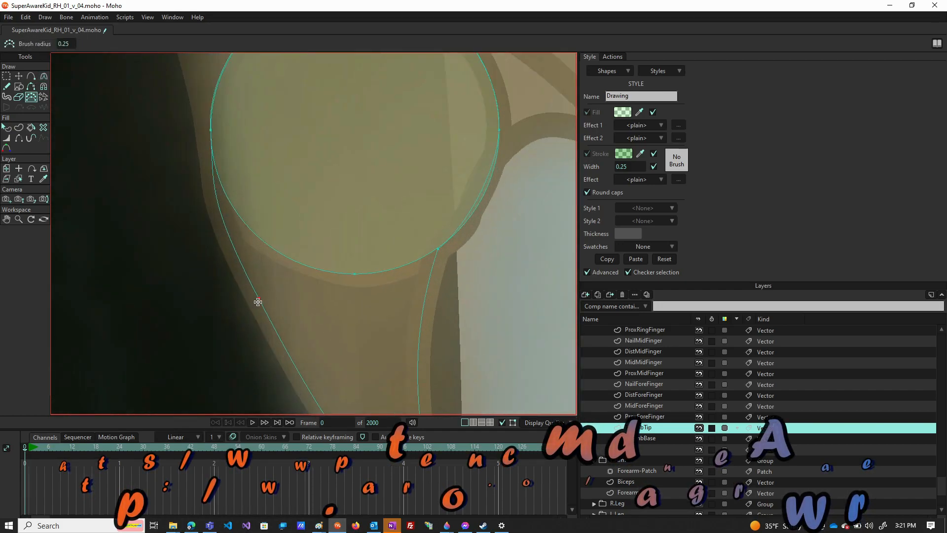
pyautogui.press('t')
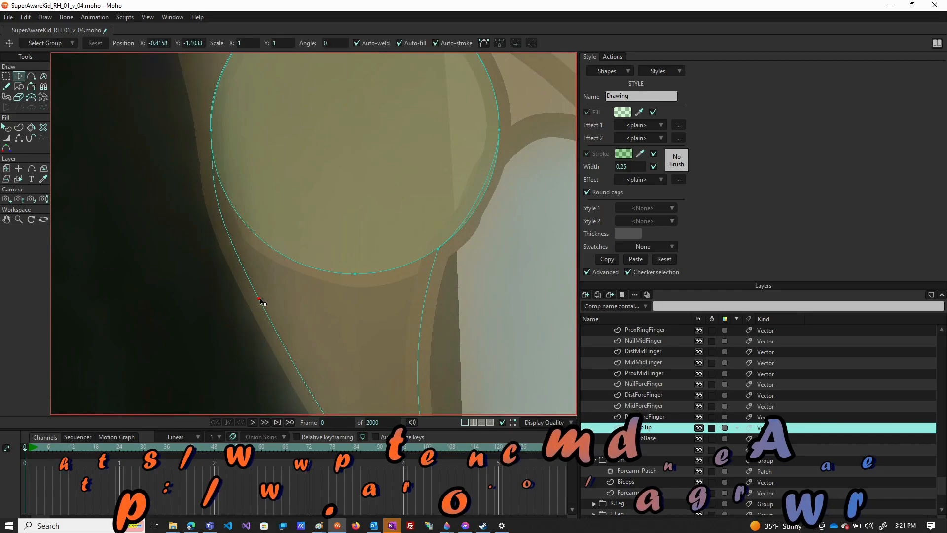
pyautogui.moveTo(260, 300); pyautogui.dragTo(254, 335)
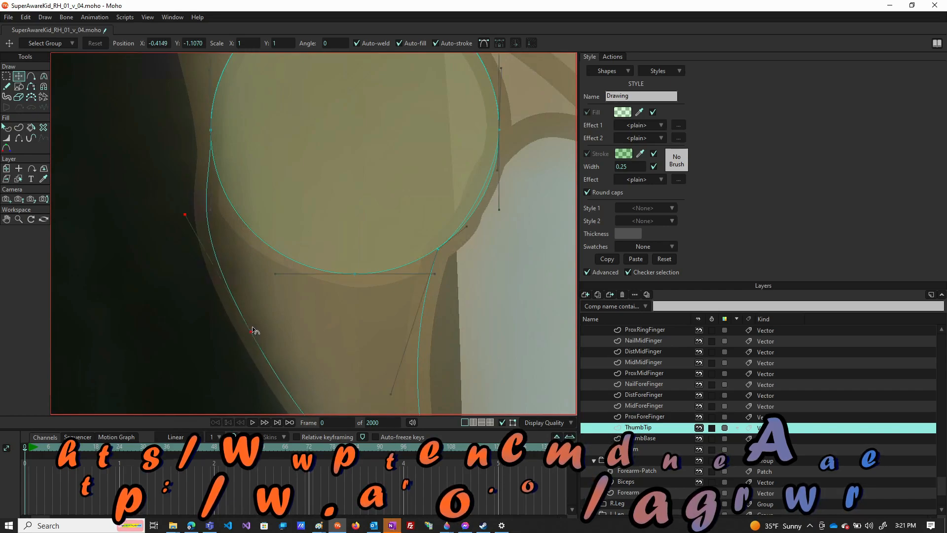
pyautogui.press('c')
pyautogui.moveTo(196, 227); pyautogui.dragTo(213, 266)
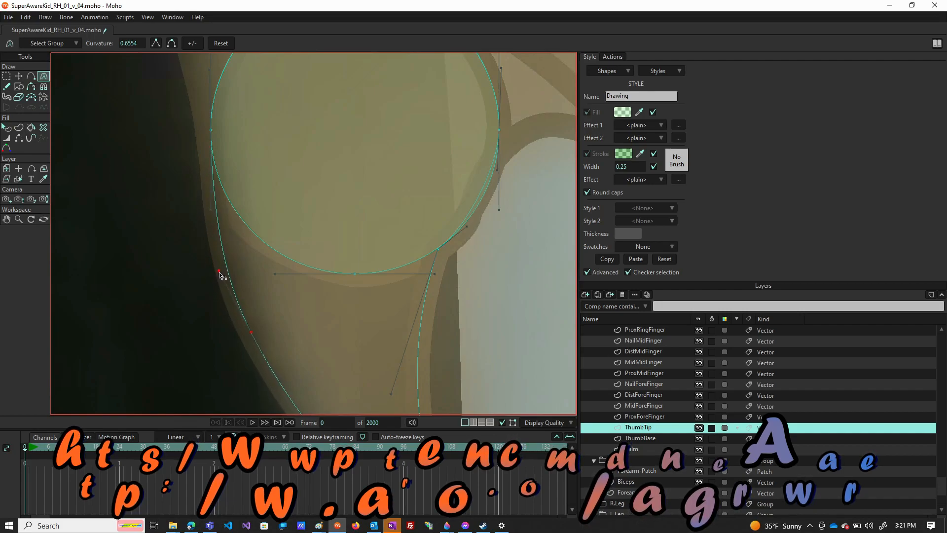
# Step: Lengthen the lower handle of ThumbTip's body-side point and the tip point's palm-side handle to round the thumb's end
pyautogui.scroll(-5, 205, 271)
pyautogui.scroll(4, 250, 321)
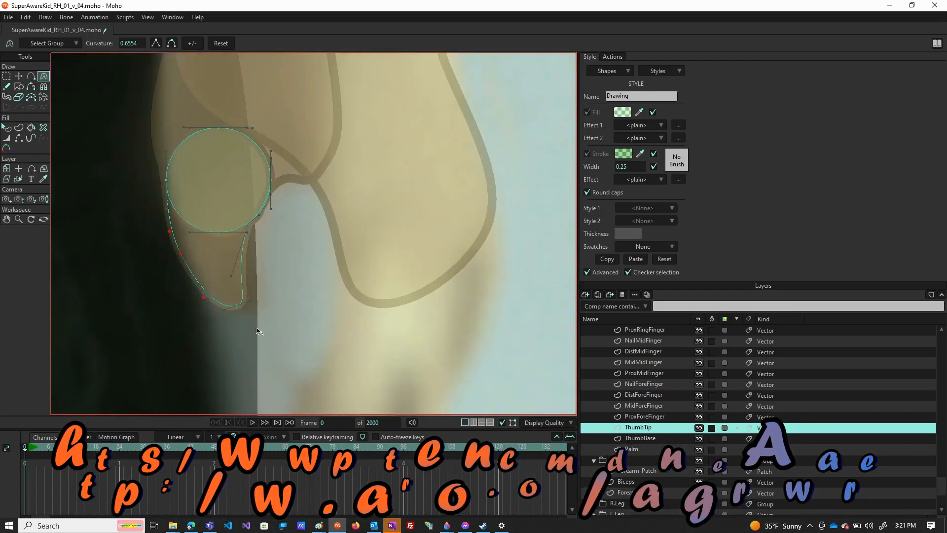
pyautogui.moveTo(155, 273); pyautogui.dragTo(155, 302)
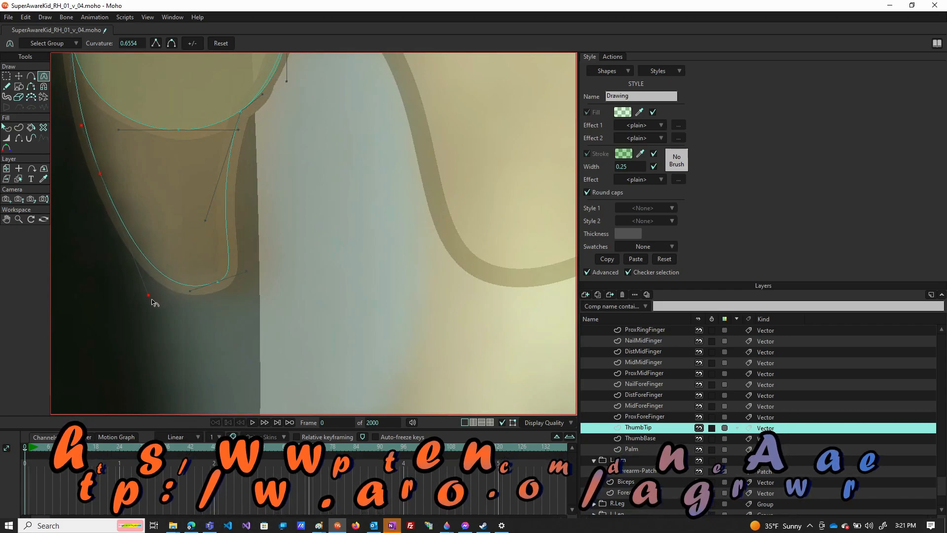
pyautogui.scroll(-2, 249, 291)
pyautogui.moveTo(251, 280); pyautogui.dragTo(267, 279)
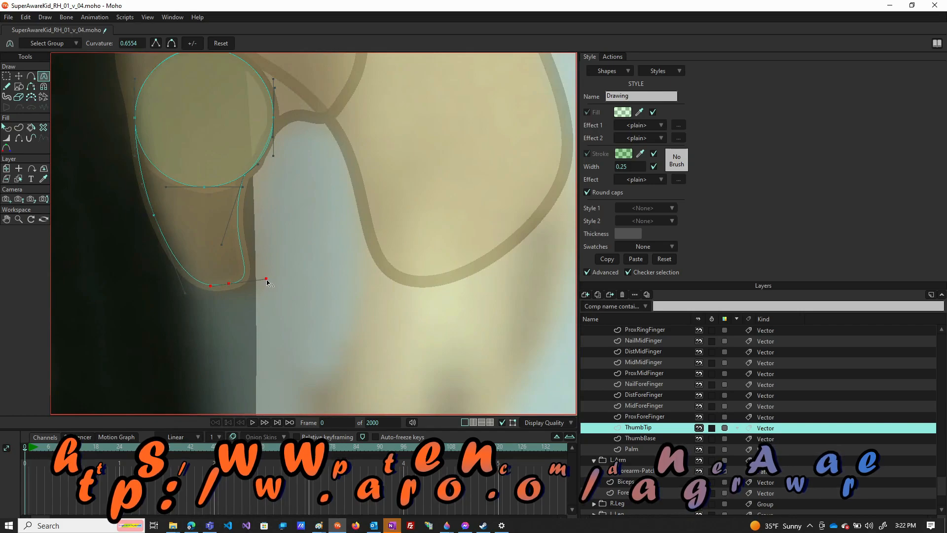
pyautogui.scroll(-2, 267, 283)
pyautogui.scroll(-2, 270, 280)
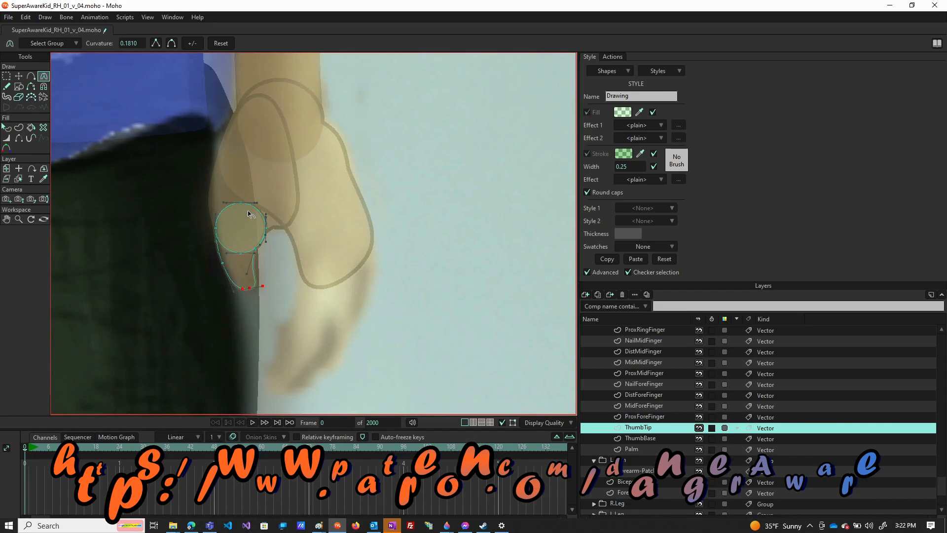
# Step: Delete the guide circle from the ThumbTip layer
pyautogui.press('t')
pyautogui.hotkey('ctrl', 'a')
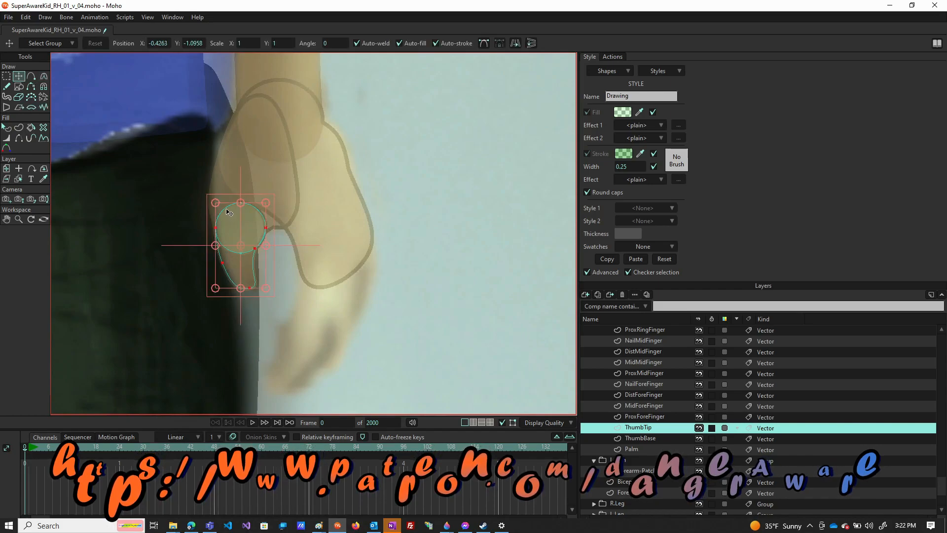
pyautogui.scroll(4, 250, 221)
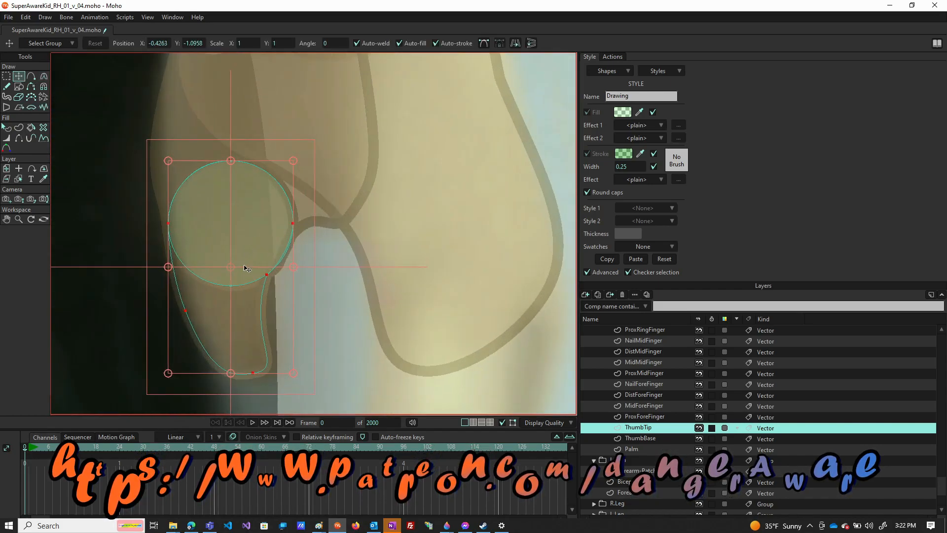
pyautogui.click(244, 286)
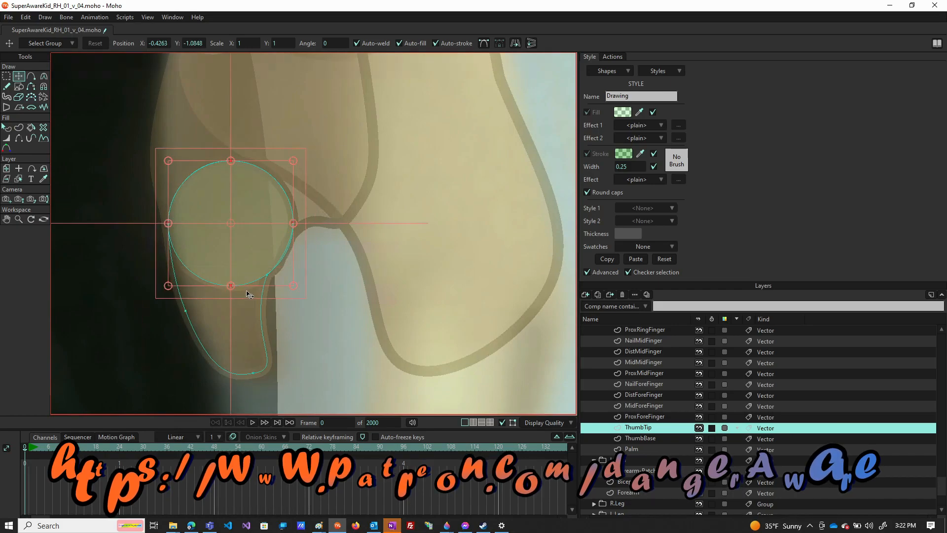
pyautogui.press('Delete')
pyautogui.scroll(-4, 247, 294)
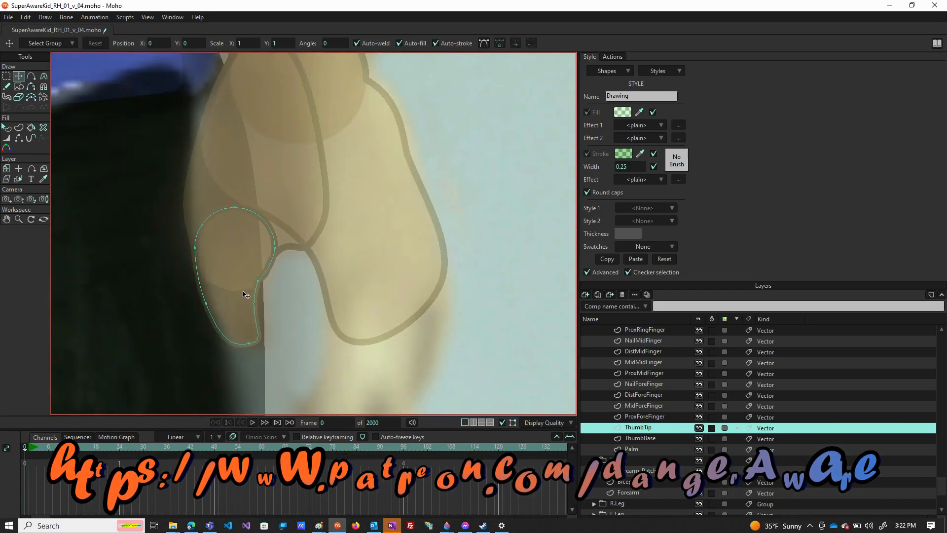
pyautogui.scroll(-2, 298, 349)
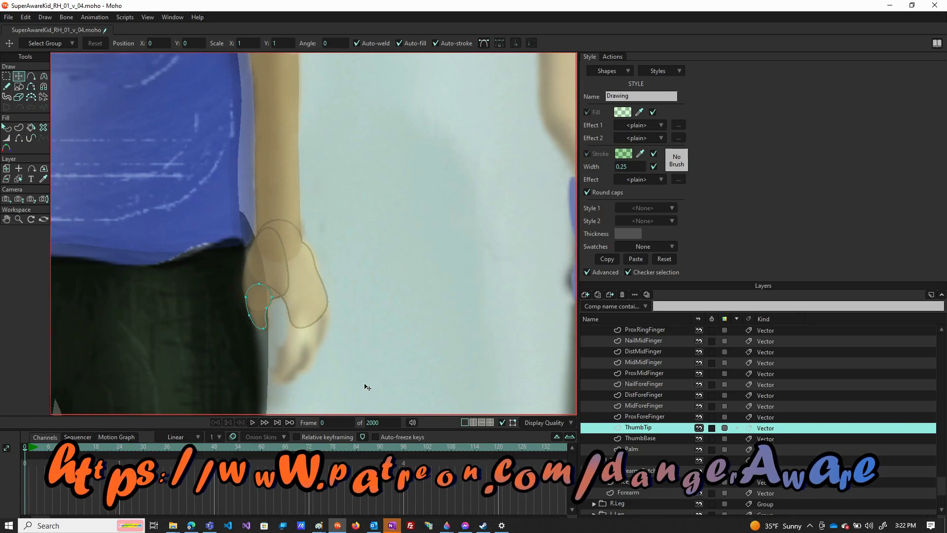
# Step: On the ProxForeFinger layer, draw a tall narrow oval in the Skin1 style over the forefinger's base, overlapping the palm's lower edge
pyautogui.click(654, 418)
pyautogui.press('g')
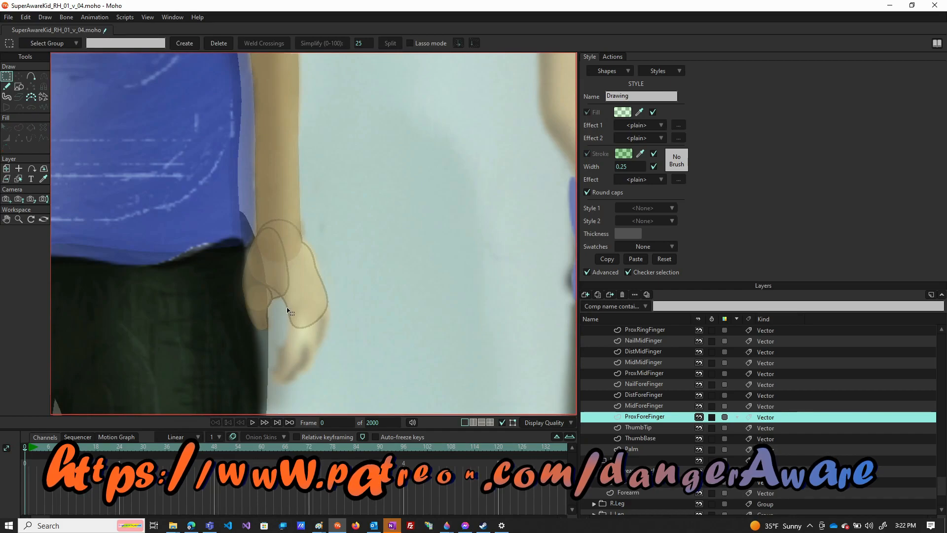
pyautogui.scroll(4, 312, 333)
pyautogui.scroll(2, 312, 334)
pyautogui.moveTo(312, 325); pyautogui.dragTo(361, 223)
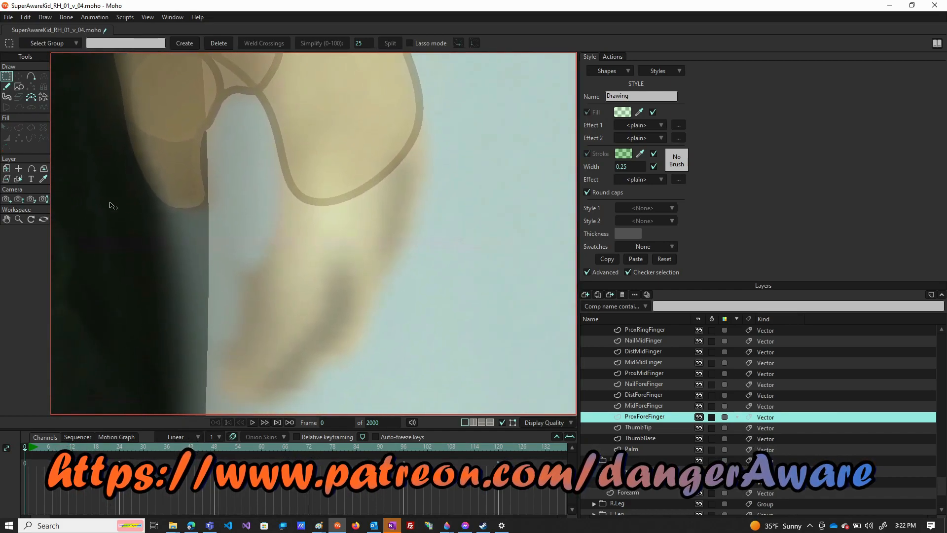
pyautogui.click(19, 87)
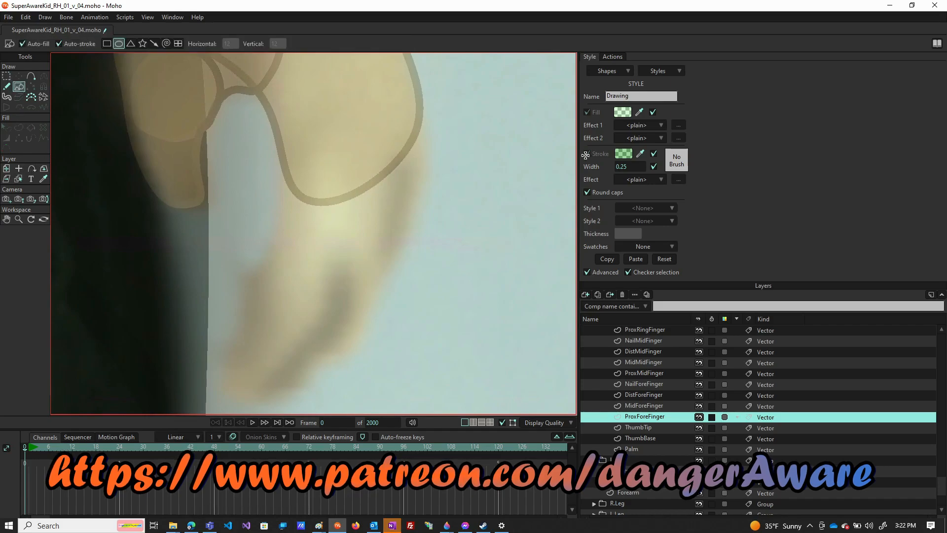
pyautogui.click(653, 71)
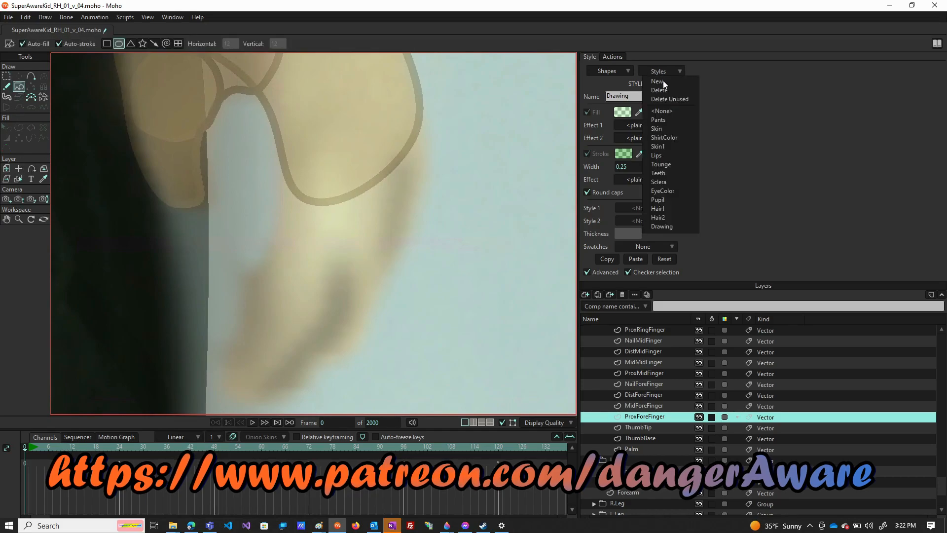
pyautogui.click(662, 147)
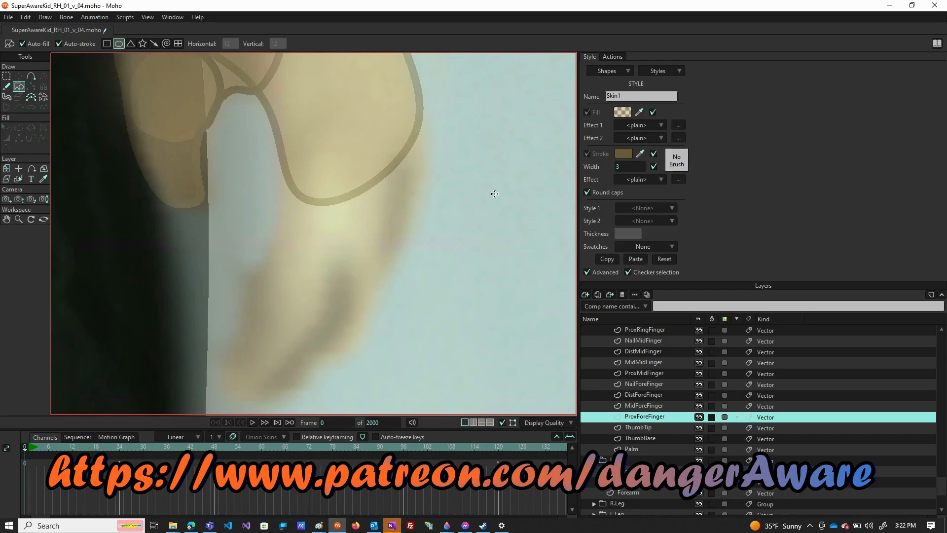
pyautogui.moveTo(285, 131)
pyautogui.mouseDown()
pyautogui.moveTo(290, 202)
pyautogui.moveTo(320, 272)
pyautogui.moveTo(360, 289)
pyautogui.moveTo(363, 299)
pyautogui.moveTo(349, 301)
pyautogui.mouseUp()
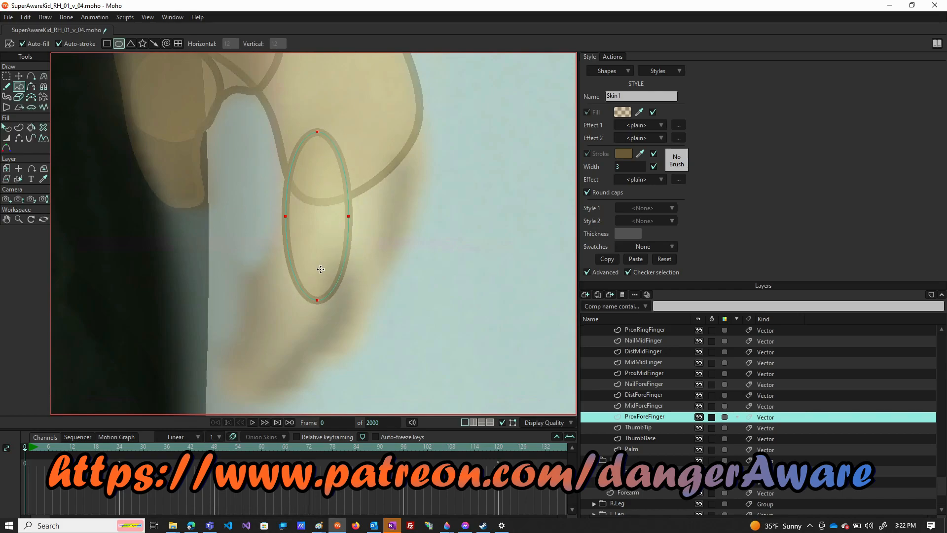
# Step: Tilt the forefinger oval to follow the finger's slant, and shift its top and side points down along the finger
pyautogui.press('t')
pyautogui.moveTo(353, 239)
pyautogui.mouseDown()
pyautogui.moveTo(356, 260)
pyautogui.moveTo(323, 254)
pyautogui.mouseUp()
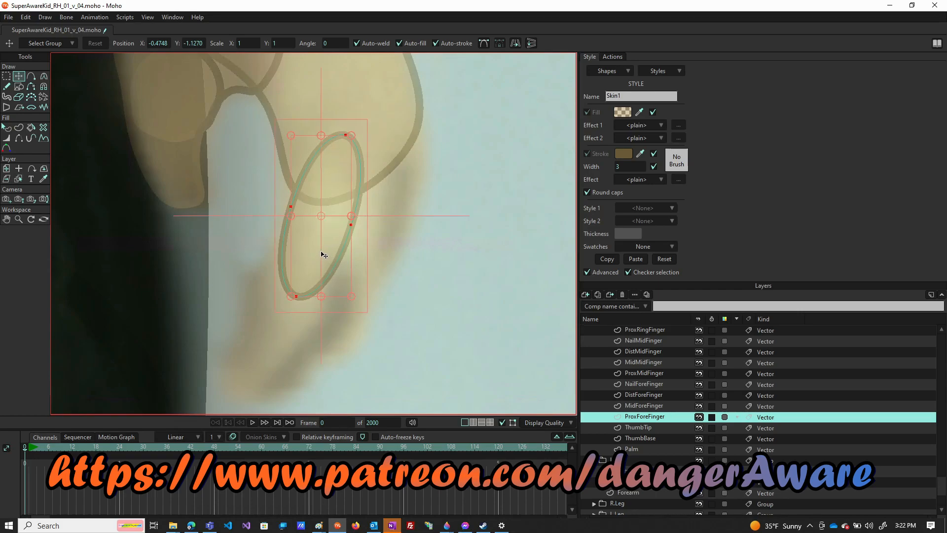
pyautogui.click(345, 136)
pyautogui.moveTo(347, 136); pyautogui.dragTo(342, 153)
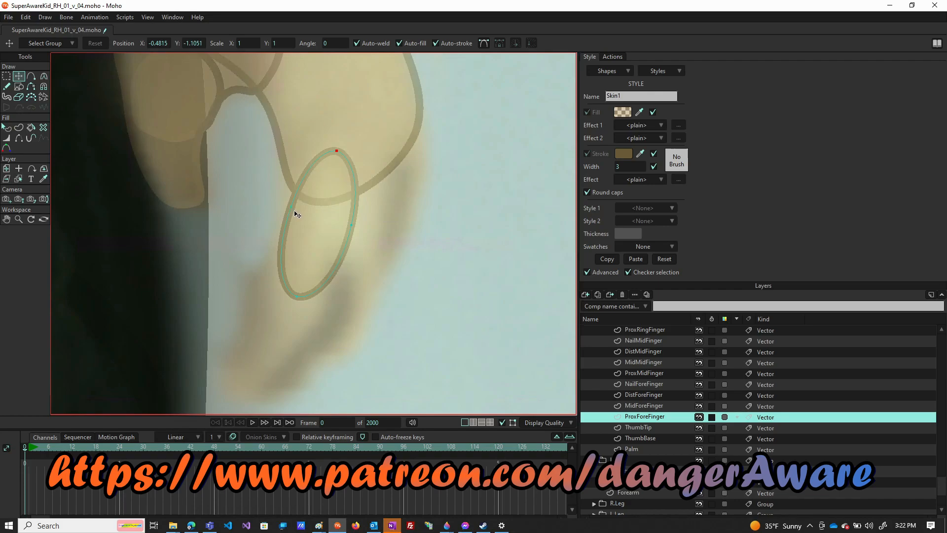
pyautogui.moveTo(291, 205); pyautogui.dragTo(283, 237)
pyautogui.moveTo(352, 225); pyautogui.dragTo(340, 268)
# Step: Add a point on each side of the ProxForeFinger outline near the palm's edge and adjust their lower curvature handles to straighten the sides
pyautogui.press('a')
pyautogui.click(296, 189)
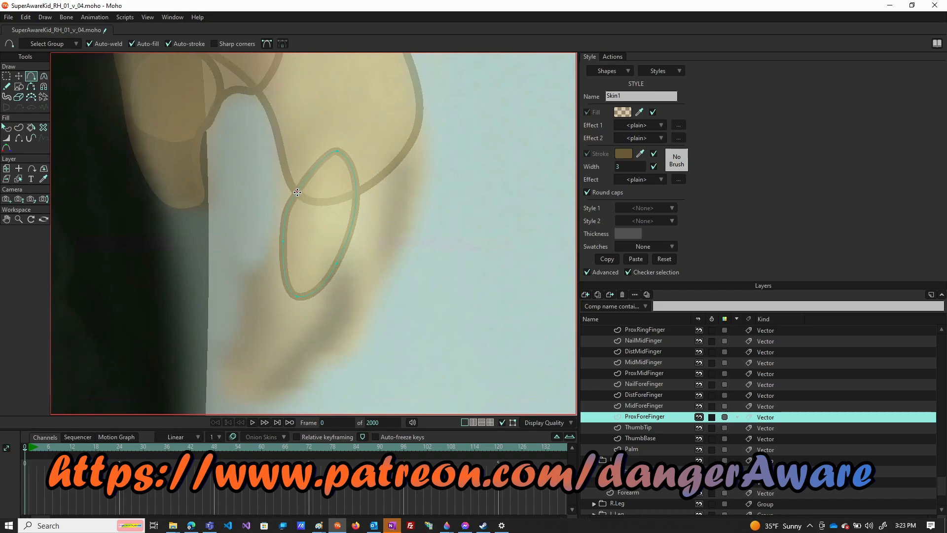
pyautogui.click(352, 192)
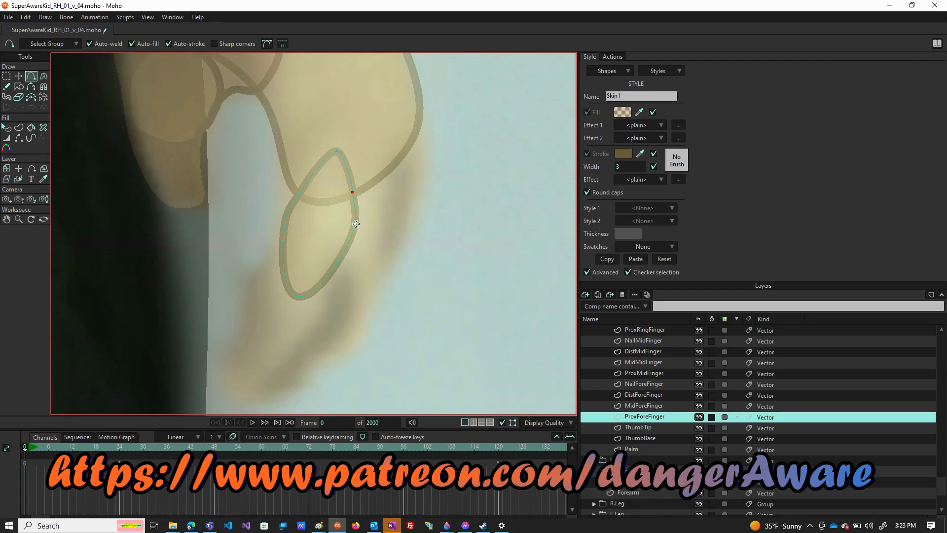
pyautogui.press('c')
pyautogui.moveTo(285, 206)
pyautogui.mouseDown()
pyautogui.moveTo(289, 226)
pyautogui.moveTo(294, 215)
pyautogui.mouseUp()
pyautogui.moveTo(365, 226)
pyautogui.mouseDown()
pyautogui.moveTo(353, 239)
pyautogui.moveTo(354, 218)
pyautogui.moveTo(346, 222)
pyautogui.mouseUp()
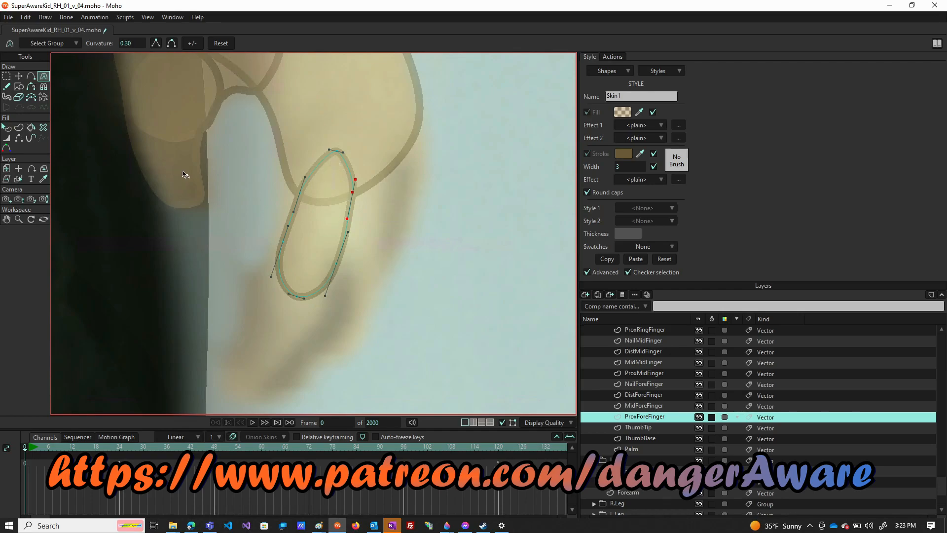
# Step: Hide the two upper edges of the ProxForeFinger outline where it overlaps the palm
pyautogui.click(19, 139)
pyautogui.click(318, 164)
pyautogui.click(348, 170)
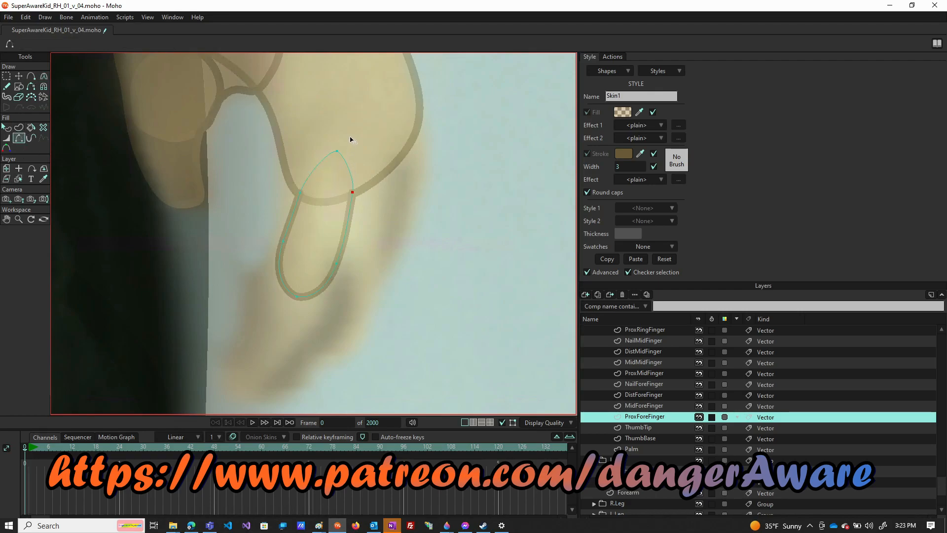
pyautogui.scroll(-5, 350, 140)
pyautogui.scroll(3, 319, 199)
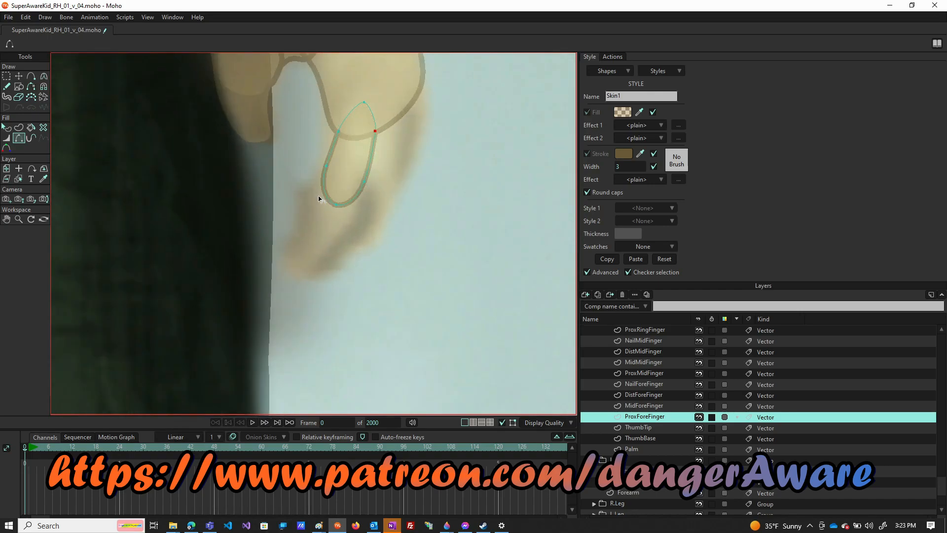
# Step: Move the lower right point of the ProxForeFinger outline inward and raise its bottom point to narrow and shorten the segment
pyautogui.scroll(1, 319, 199)
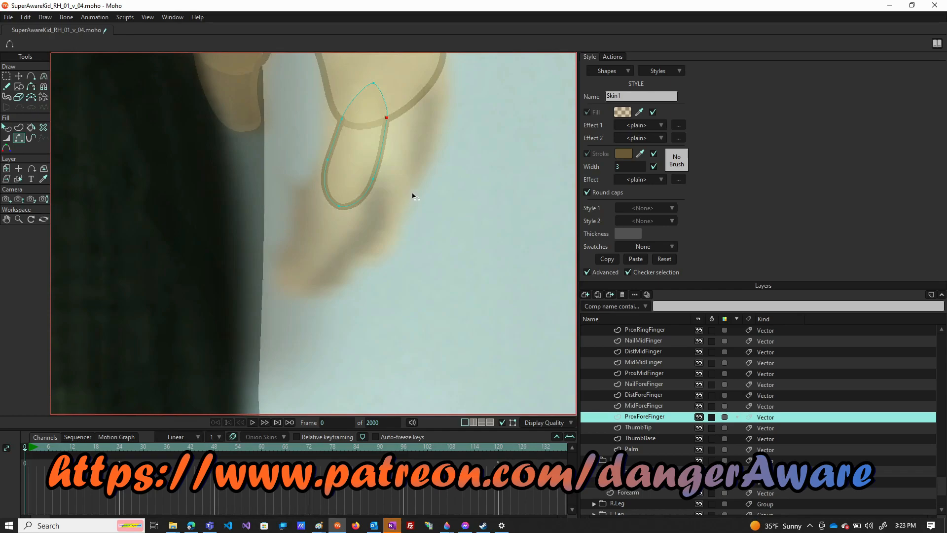
pyautogui.press('t')
pyautogui.moveTo(375, 181); pyautogui.dragTo(372, 178)
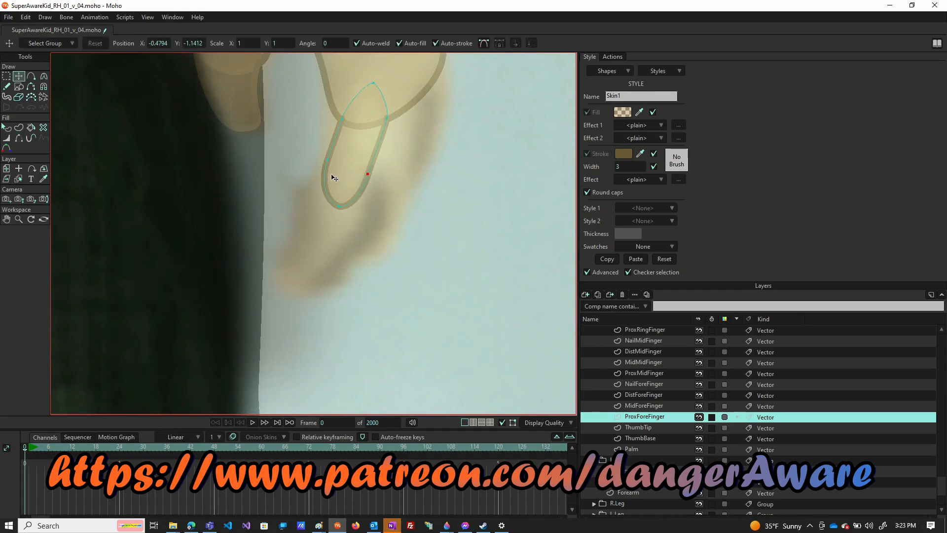
pyautogui.moveTo(343, 210); pyautogui.dragTo(339, 200)
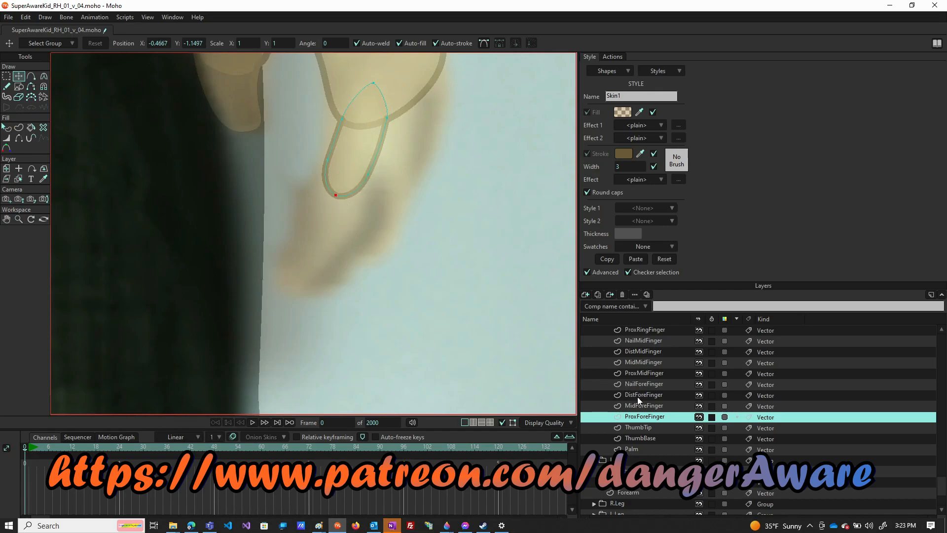
# Step: On the MidForeFinger layer, draw a tall narrow oval in the Skin1 style that overlaps the lower end of the proximal forefinger segment
pyautogui.click(643, 408)
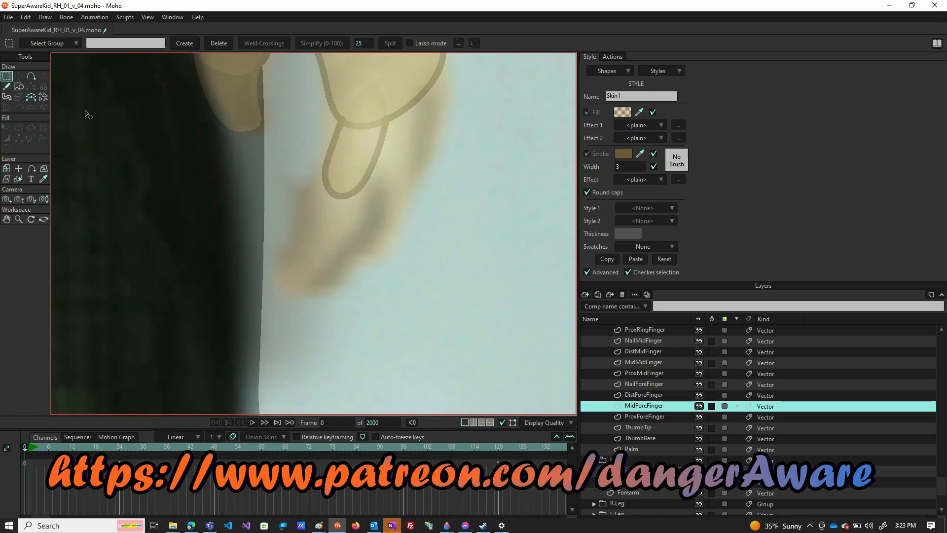
pyautogui.click(15, 84)
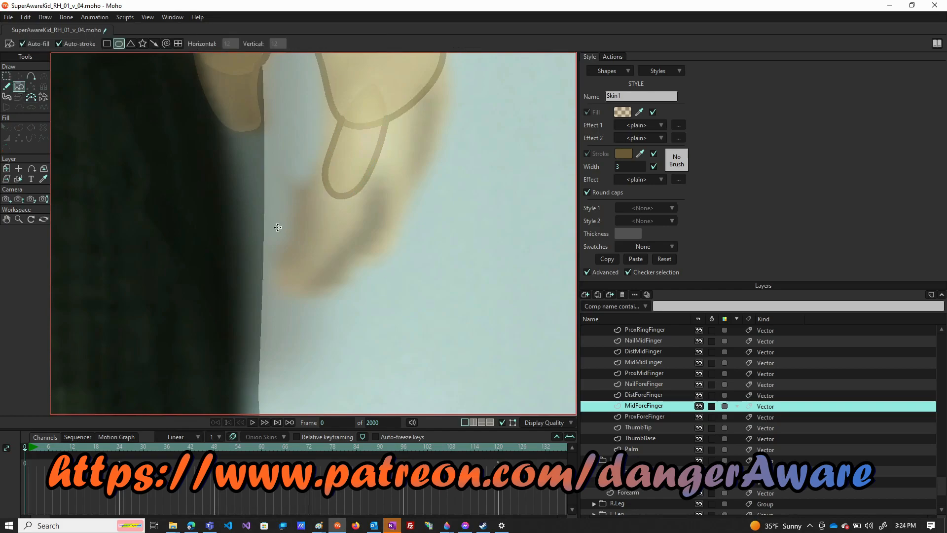
pyautogui.moveTo(325, 162)
pyautogui.mouseDown()
pyautogui.moveTo(375, 244)
pyautogui.moveTo(374, 227)
pyautogui.moveTo(363, 277)
pyautogui.moveTo(359, 264)
pyautogui.mouseUp()
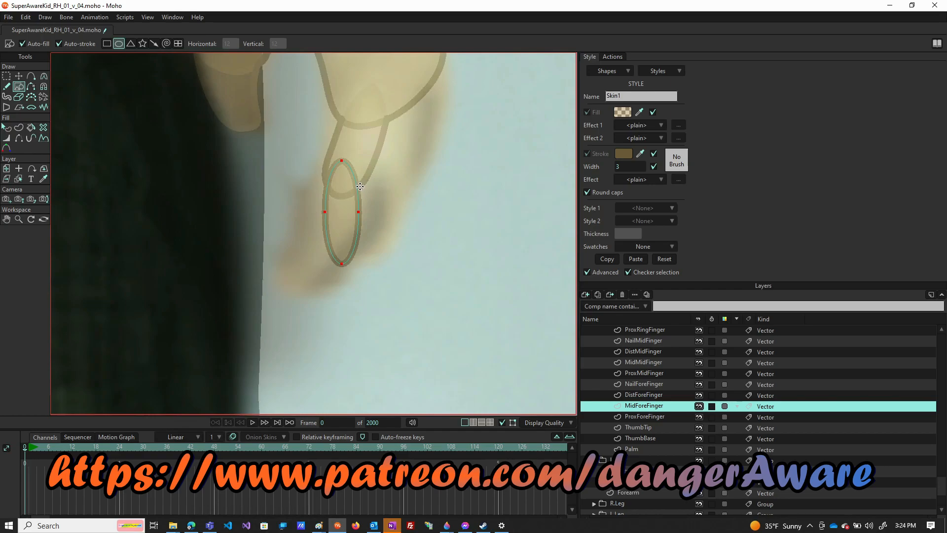
# Step: Increase the curvature of the MidForeFinger oval's top and bottom points to give it broad, rounded ends
pyautogui.press('t')
pyautogui.click(342, 162)
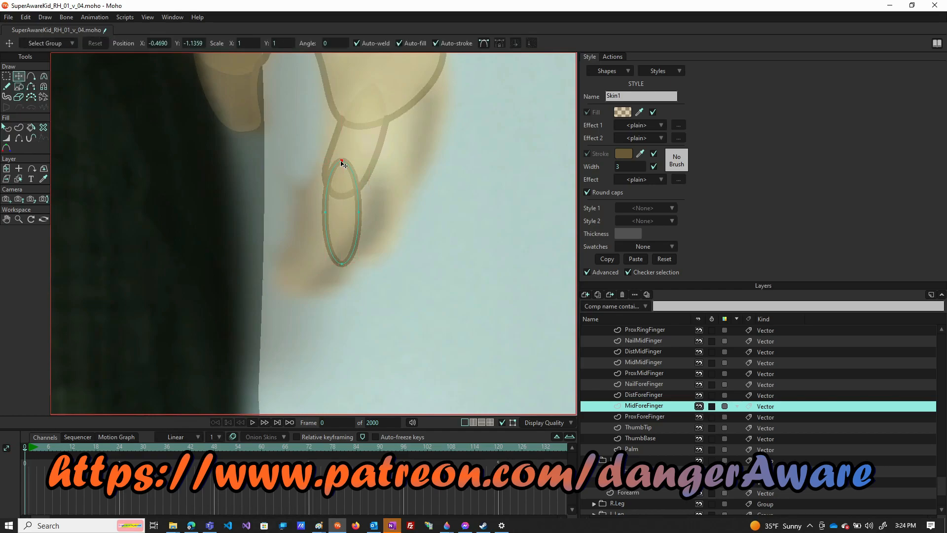
pyautogui.press('c')
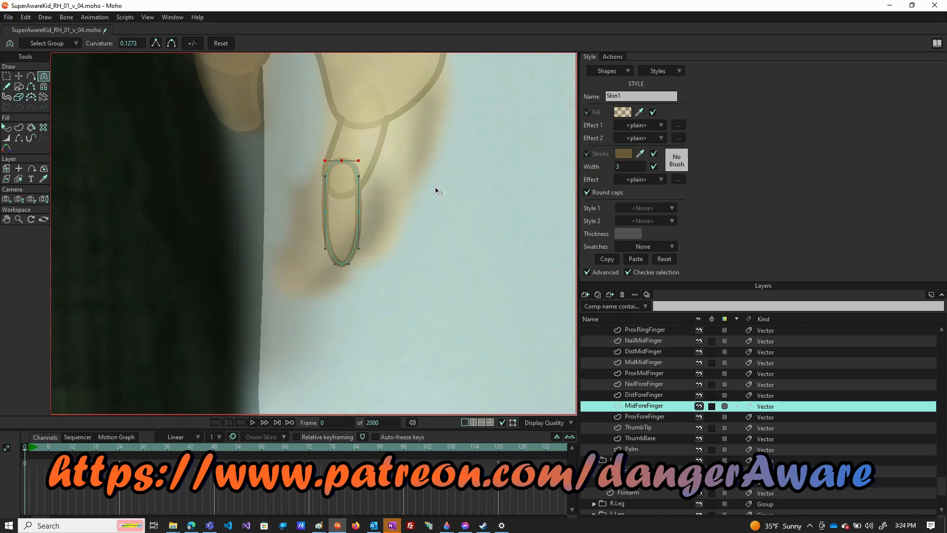
pyautogui.moveTo(435, 188)
pyautogui.mouseDown()
pyautogui.moveTo(415, 191)
pyautogui.moveTo(435, 198)
pyautogui.mouseUp()
pyautogui.moveTo(371, 276); pyautogui.dragTo(403, 283)
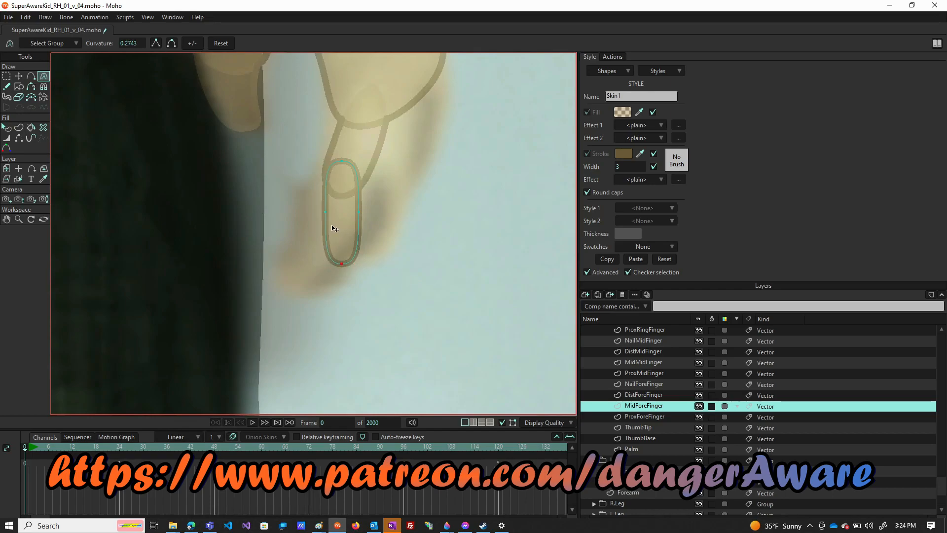
# Step: Tilt the whole MidForeFinger shape along the finger's slant and position its upper end over the proximal segment's tip
pyautogui.press('t')
pyautogui.hotkey('ctrl', 'a')
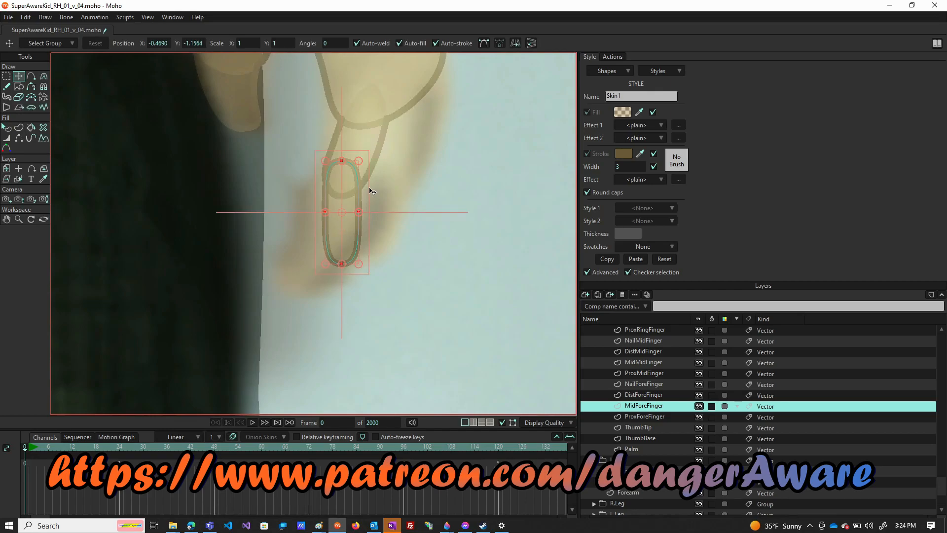
pyautogui.moveTo(364, 192)
pyautogui.mouseDown()
pyautogui.moveTo(365, 212)
pyautogui.moveTo(358, 207)
pyautogui.moveTo(367, 205)
pyautogui.moveTo(339, 208)
pyautogui.moveTo(348, 193)
pyautogui.mouseUp()
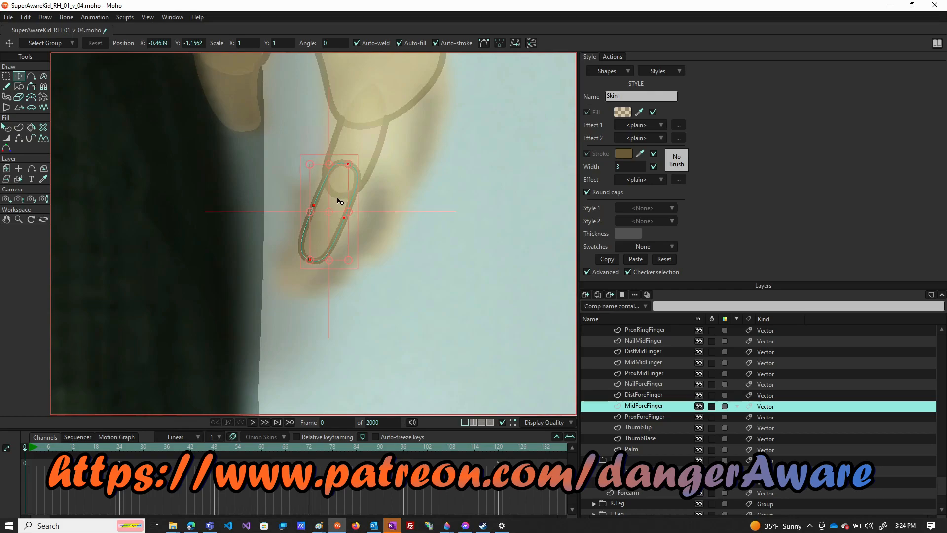
pyautogui.click(405, 188)
# Step: Nudge the lower side and bottom points of the ProxForeFinger outline inward to match the rounded joint with the middle segment
pyautogui.scroll(3, 360, 186)
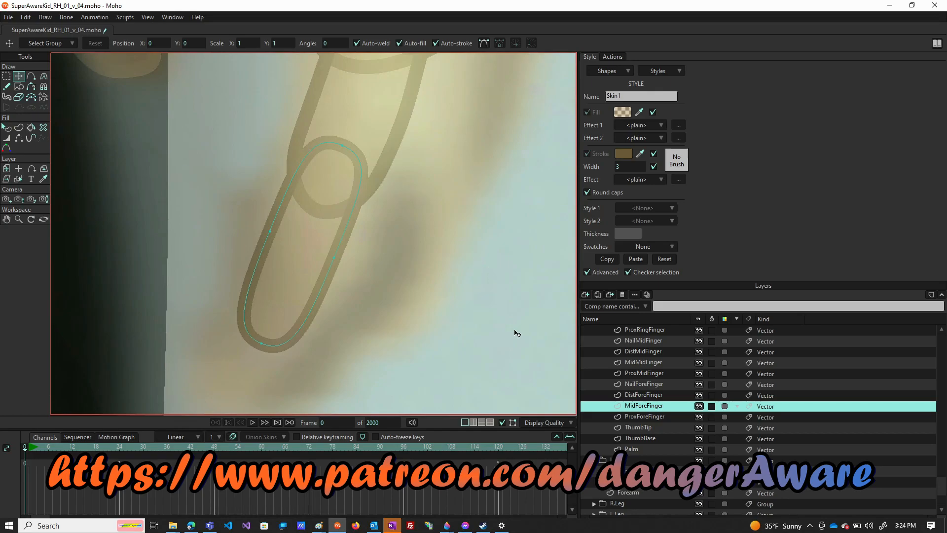
pyautogui.click(653, 416)
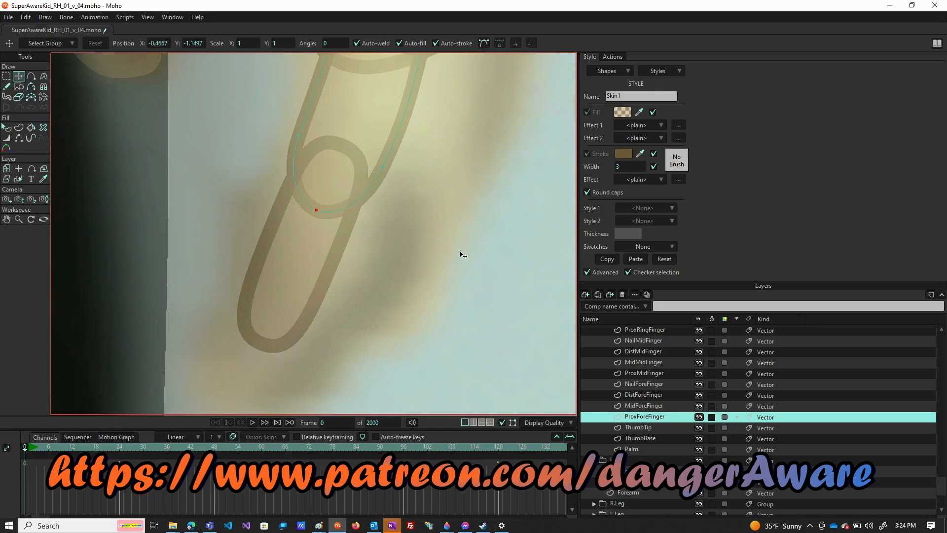
pyautogui.moveTo(384, 169); pyautogui.dragTo(375, 168)
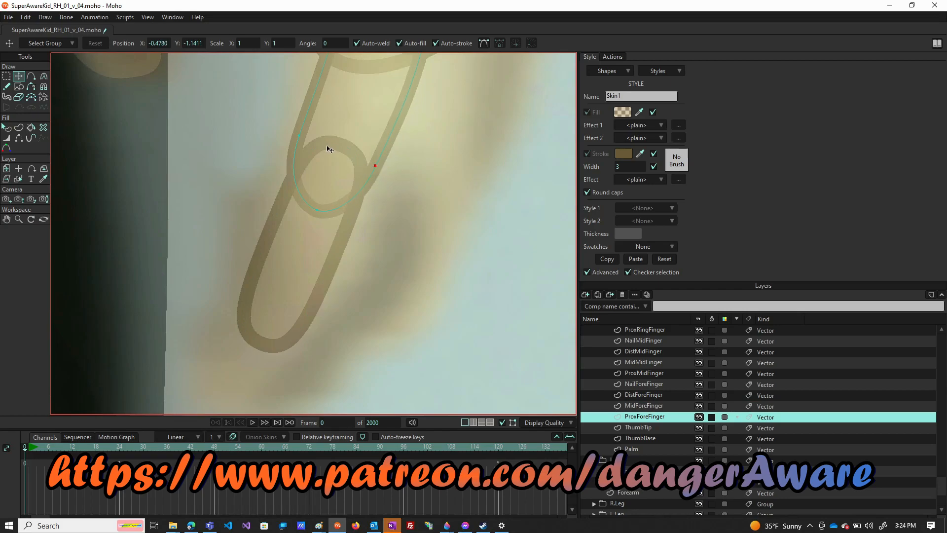
pyautogui.moveTo(297, 137); pyautogui.dragTo(301, 137)
pyautogui.moveTo(316, 217); pyautogui.dragTo(319, 215)
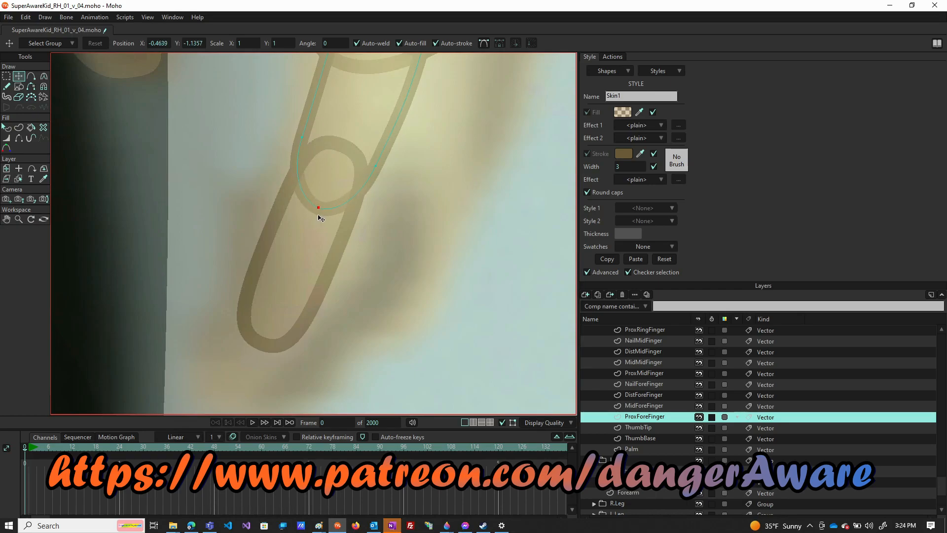
pyautogui.scroll(-3, 321, 216)
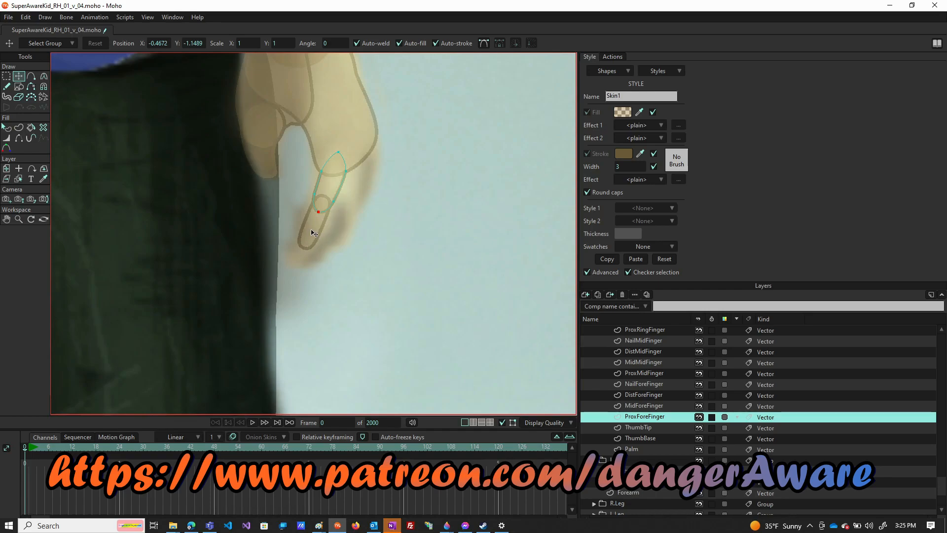
# Step: Copy the MidForeFinger shape onto the DistForeFinger layer, then move and tilt it over the fingertip so it overlaps the middle segment
pyautogui.click(646, 406)
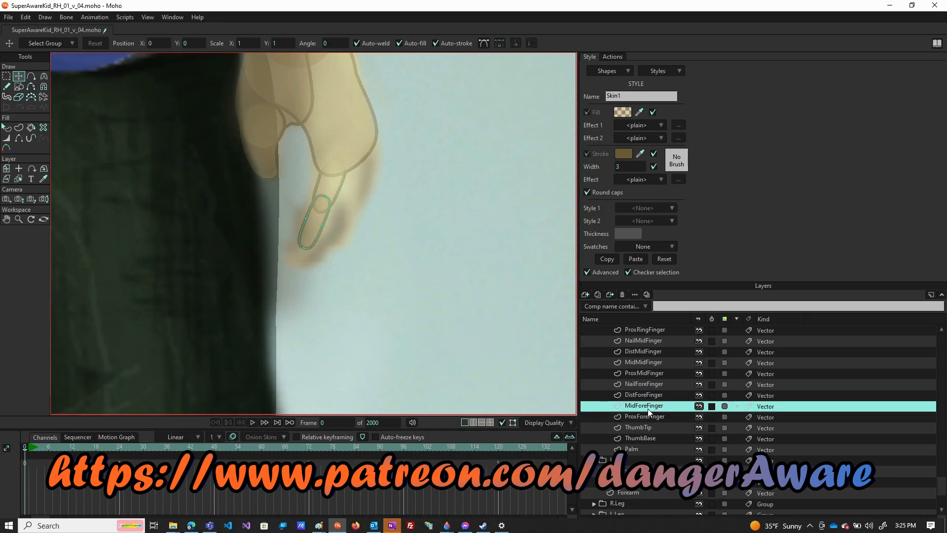
pyautogui.click(319, 238)
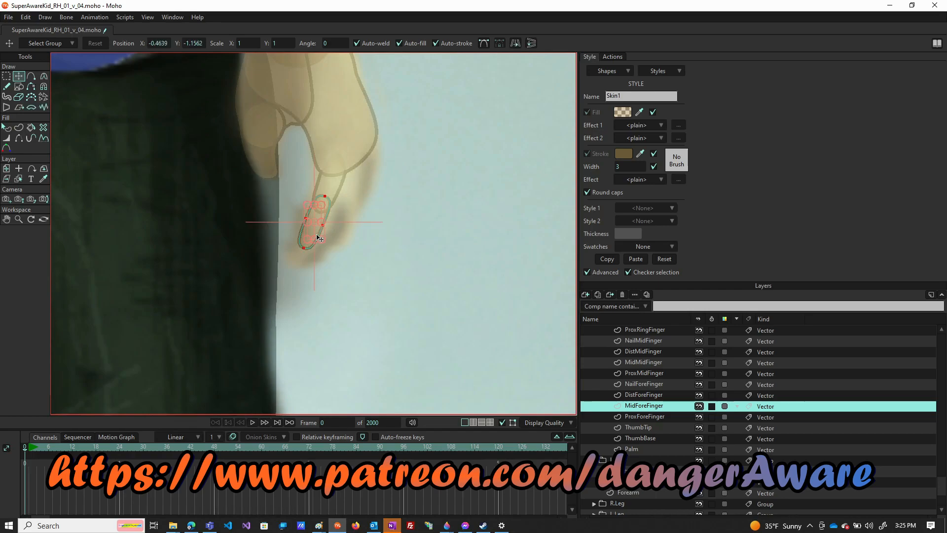
pyautogui.click(653, 396)
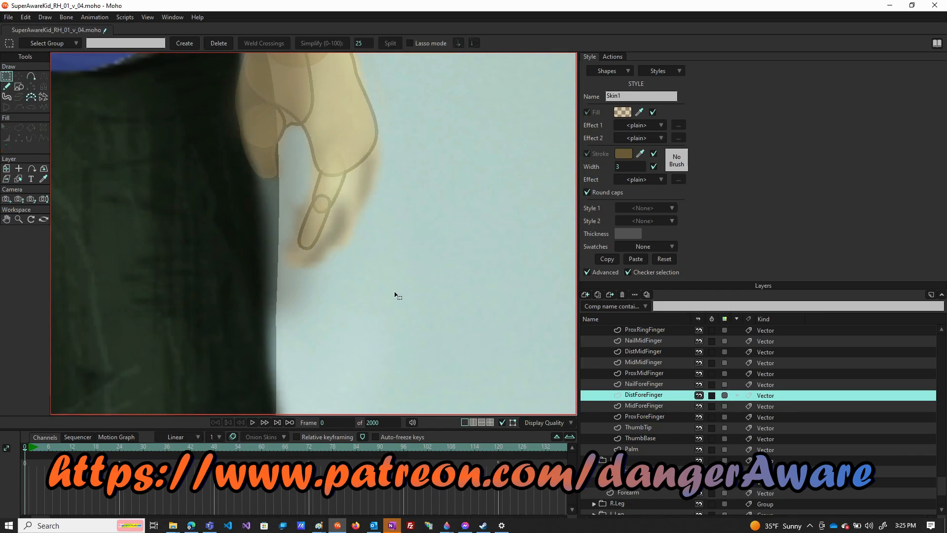
pyautogui.hotkey('ctrl', 'a')
pyautogui.press('t')
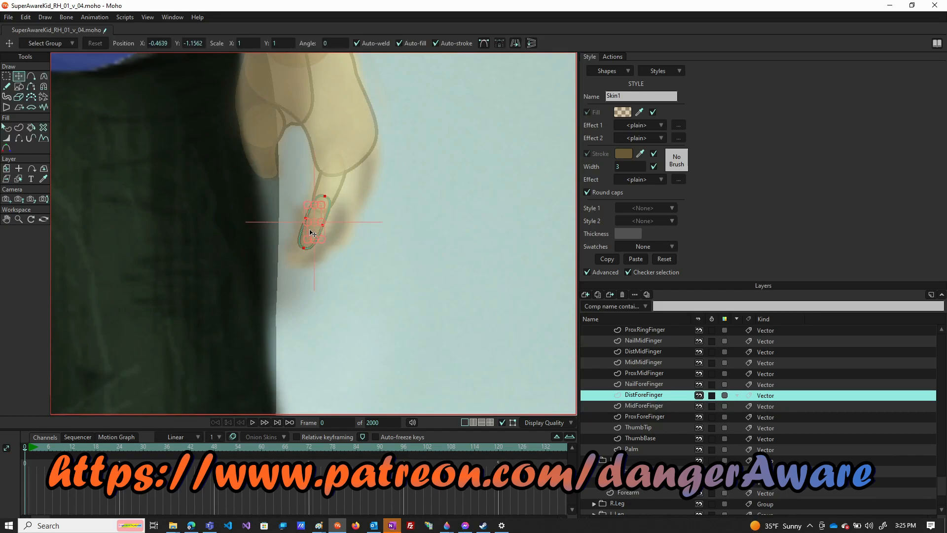
pyautogui.moveTo(316, 237); pyautogui.dragTo(296, 266)
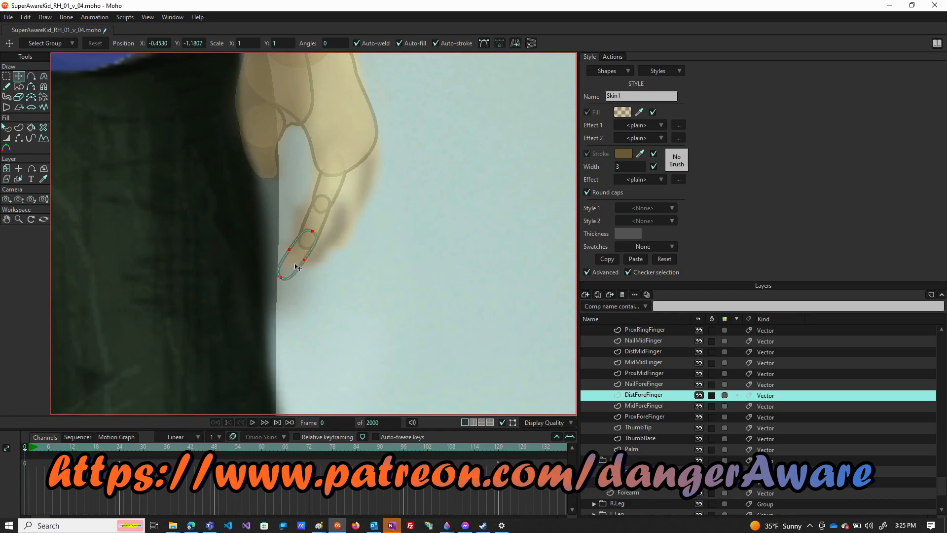
pyautogui.click(357, 296)
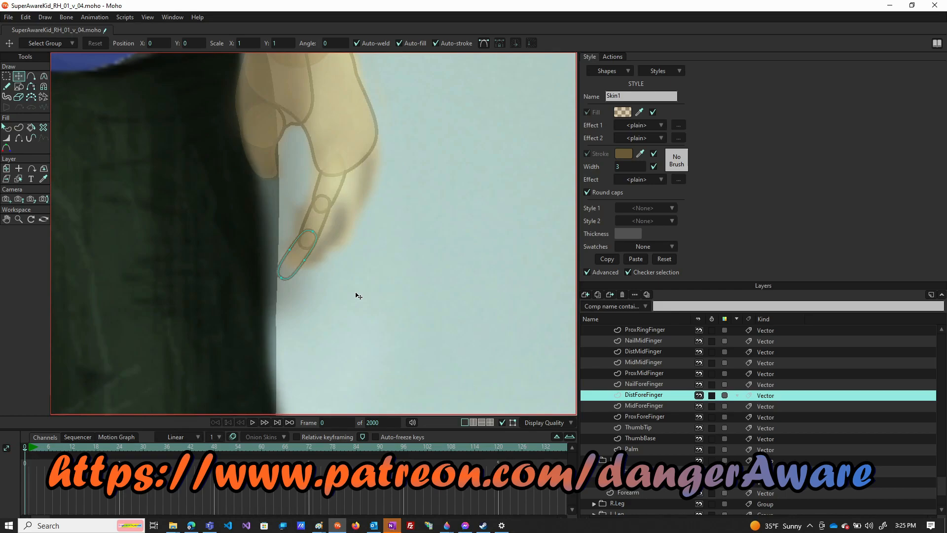
pyautogui.press('g')
pyautogui.moveTo(324, 308); pyautogui.dragTo(218, 250)
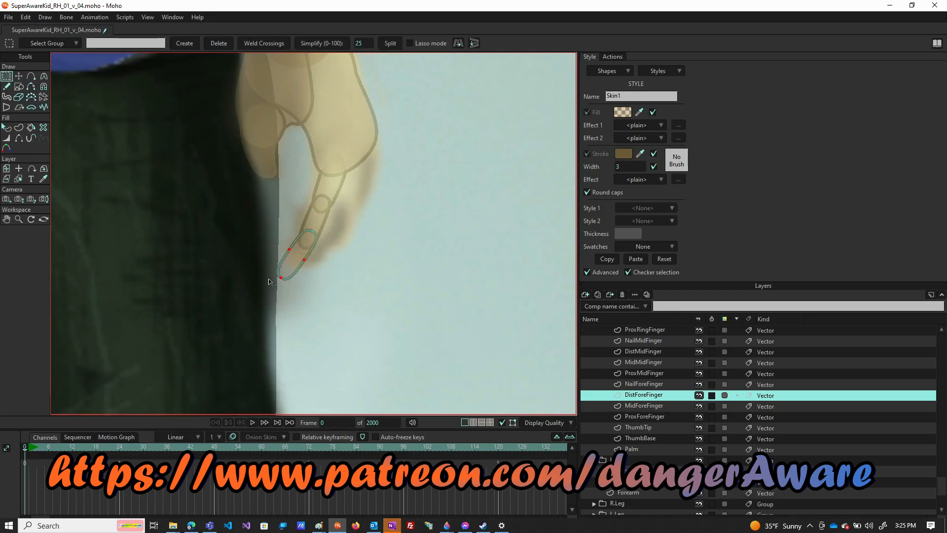
pyautogui.press('t')
pyautogui.moveTo(291, 274); pyautogui.dragTo(303, 264)
pyautogui.scroll(2, 316, 249)
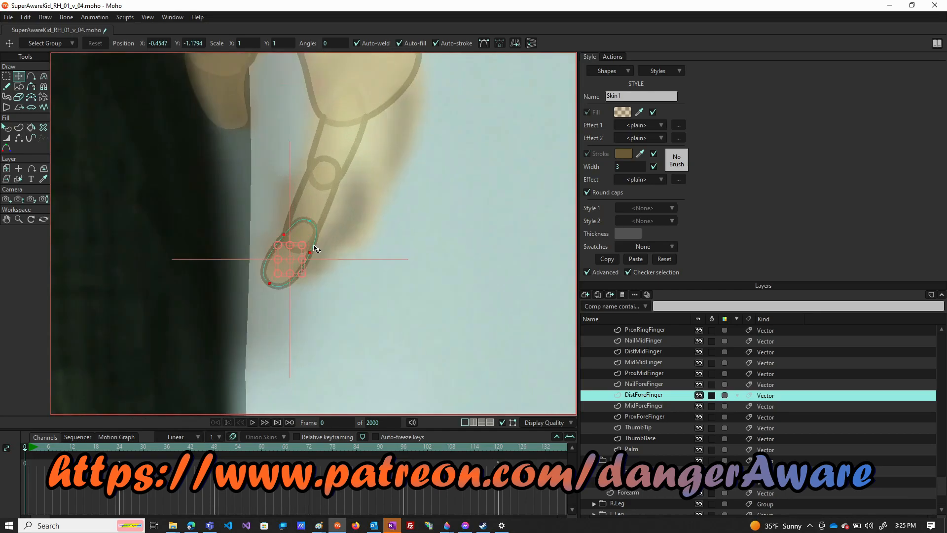
pyautogui.scroll(2, 316, 248)
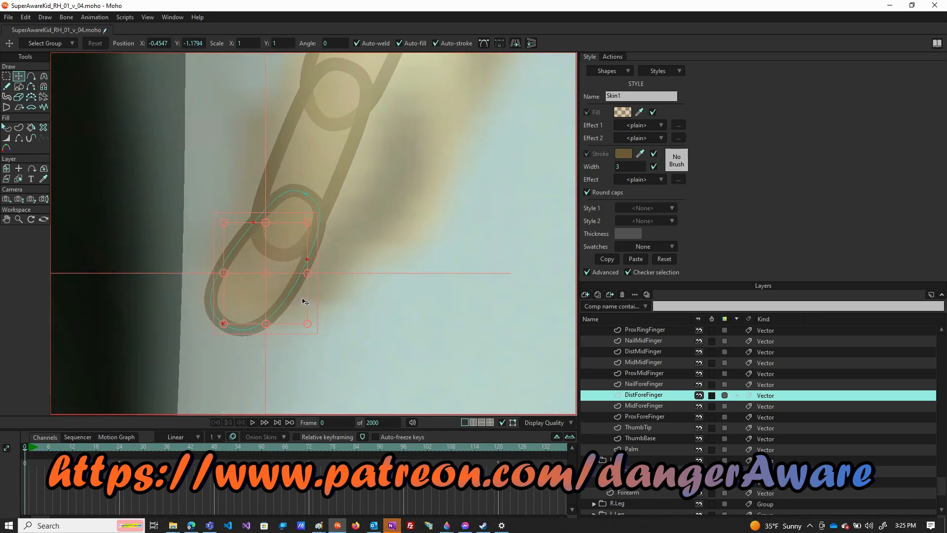
pyautogui.hotkey('ctrl', 'z')
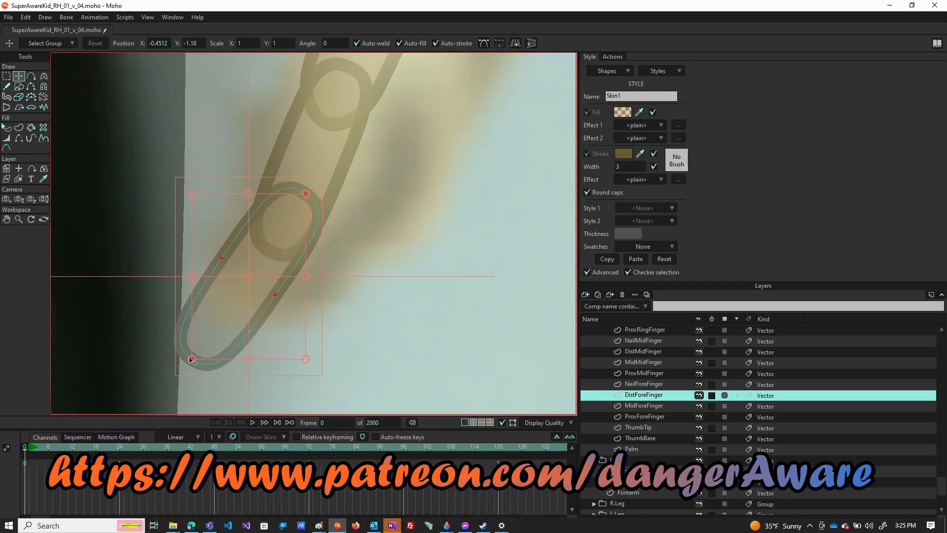
# Step: Scale down the whole DistForeFinger shape to fit the fingertip and pull its top point down toward the joint
pyautogui.moveTo(192, 362); pyautogui.dragTo(243, 301)
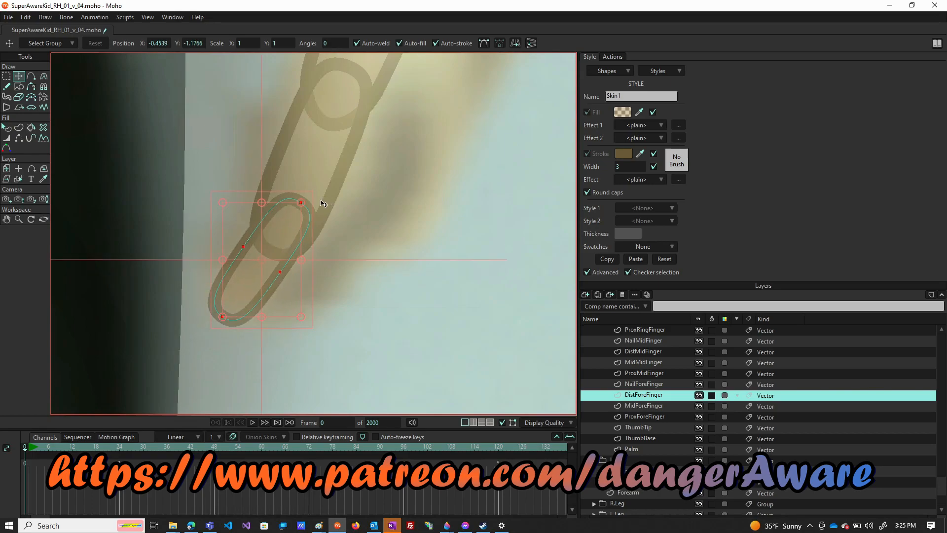
pyautogui.click(300, 204)
pyautogui.moveTo(300, 205); pyautogui.dragTo(291, 211)
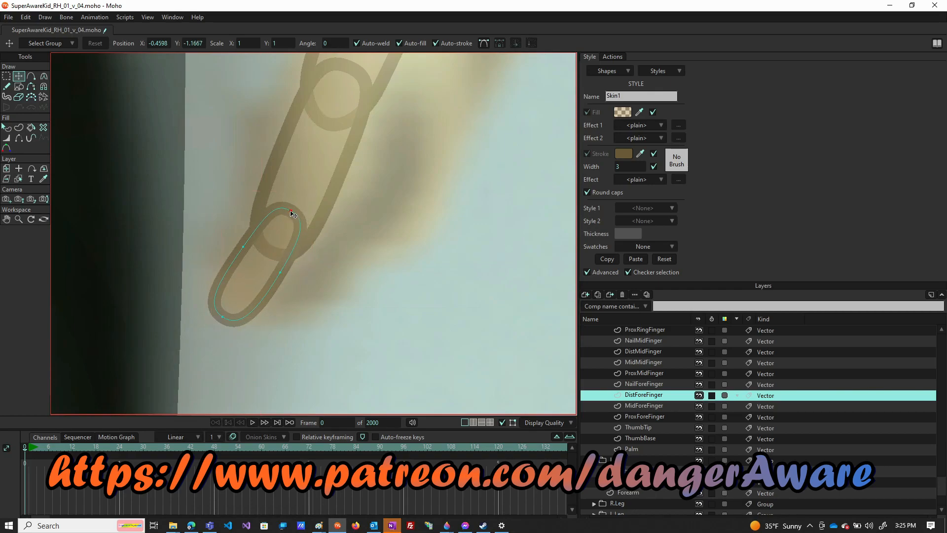
# Step: Adjust the curvature handles of the DistForeFinger's top point and nudge its side and top points to round the joint end
pyautogui.press('c')
pyautogui.moveTo(302, 217); pyautogui.dragTo(269, 225)
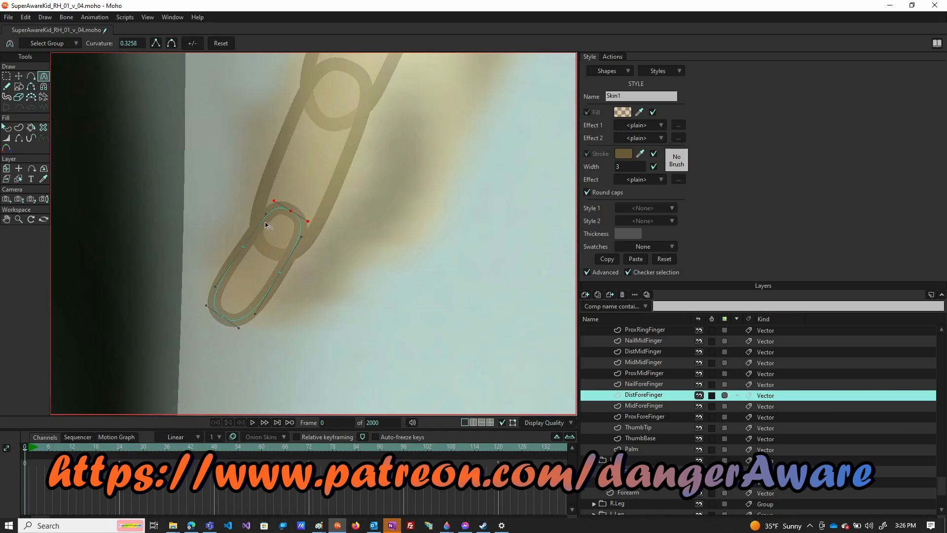
pyautogui.moveTo(265, 220); pyautogui.dragTo(262, 209)
pyautogui.moveTo(298, 239); pyautogui.dragTo(301, 242)
pyautogui.press('t')
pyautogui.moveTo(249, 253); pyautogui.dragTo(246, 252)
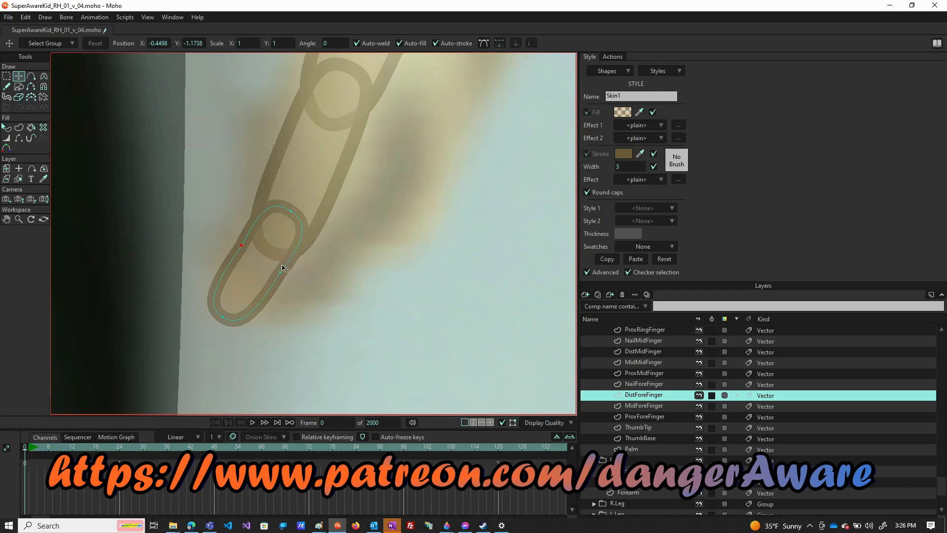
pyautogui.moveTo(285, 272); pyautogui.dragTo(282, 269)
pyautogui.moveTo(296, 218); pyautogui.dragTo(297, 218)
pyautogui.scroll(-4, 286, 217)
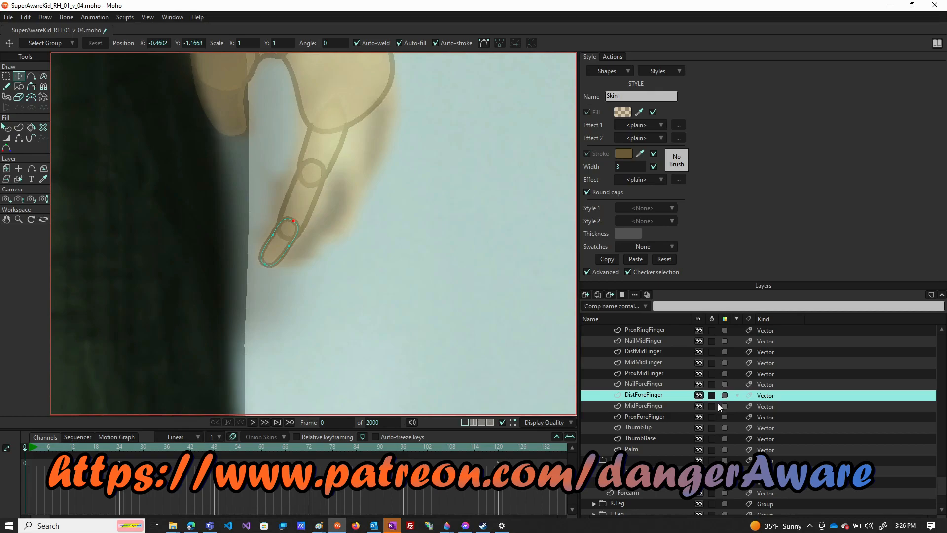
# Step: Create a new style named Nail for the NailForeFinger layer
pyautogui.click(647, 385)
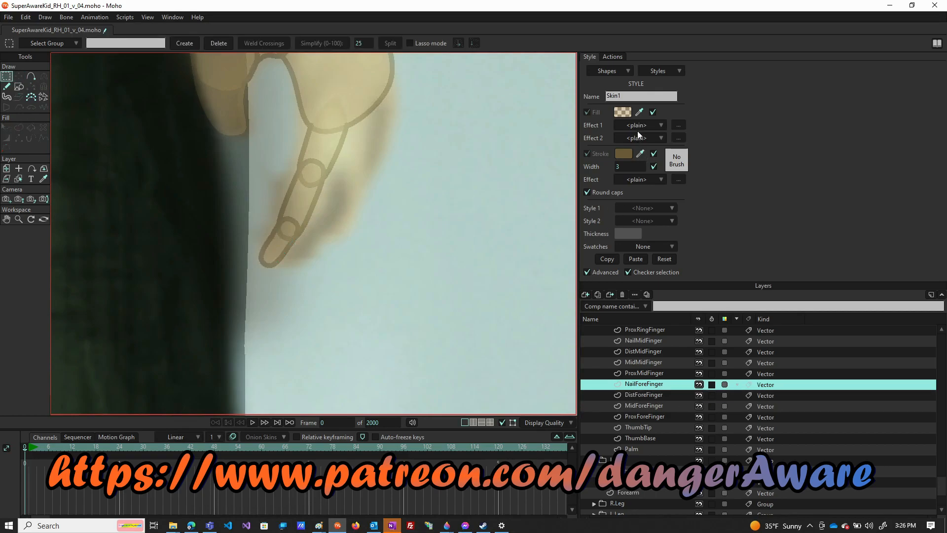
pyautogui.click(664, 74)
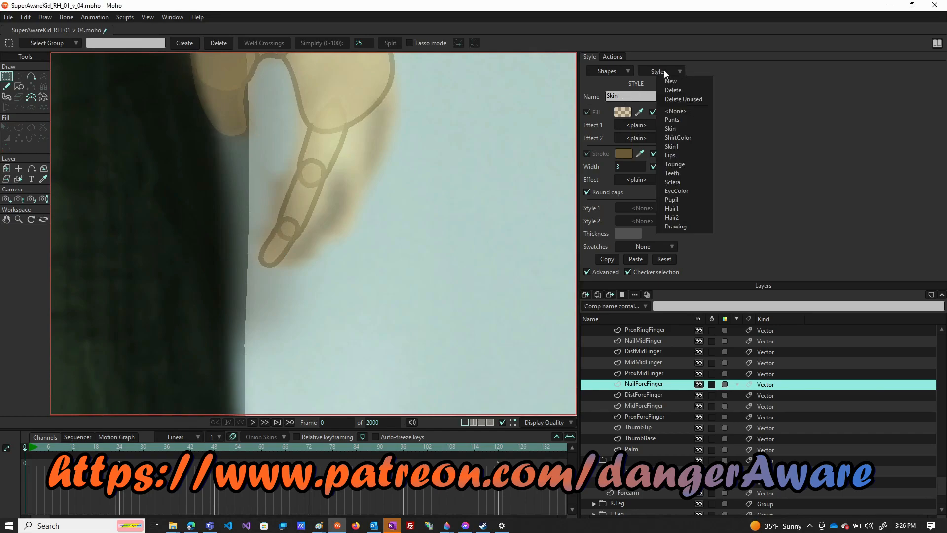
pyautogui.click(669, 82)
pyautogui.click(643, 96)
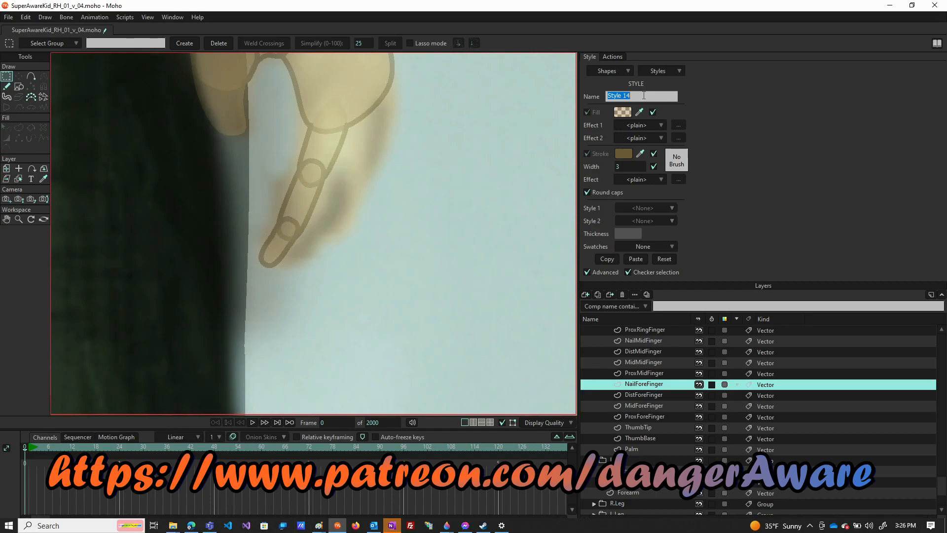
pyautogui.write('Nail')
pyautogui.press('Return')
# Step: Set the Nail style's fill to the light tan C4B294 with an alpha of 171
pyautogui.click(623, 112)
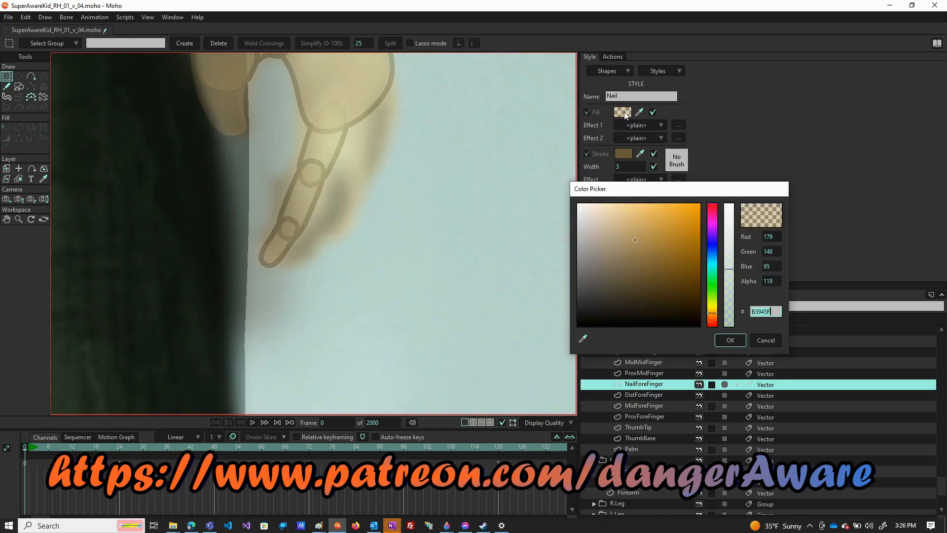
pyautogui.click(730, 280)
pyautogui.moveTo(730, 280); pyautogui.dragTo(731, 244)
pyautogui.click(615, 233)
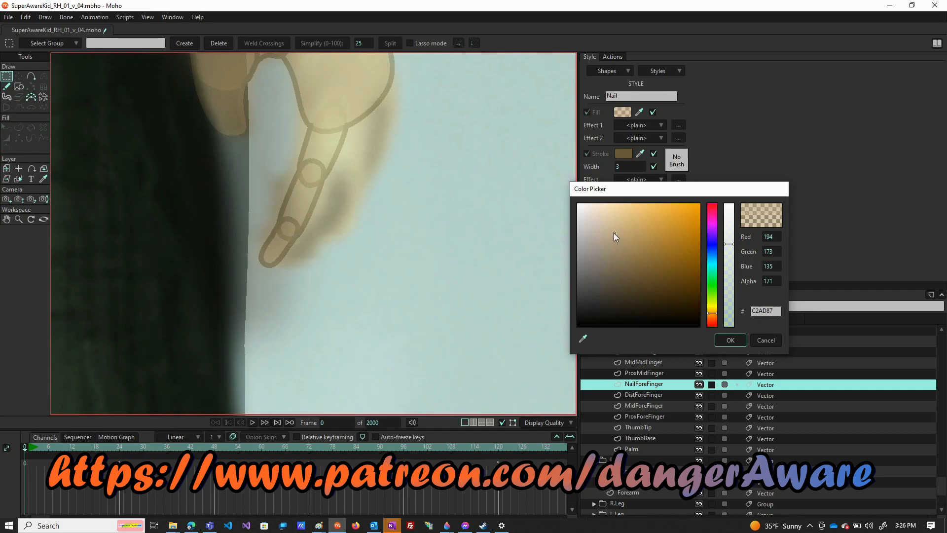
pyautogui.click(607, 232)
pyautogui.click(730, 340)
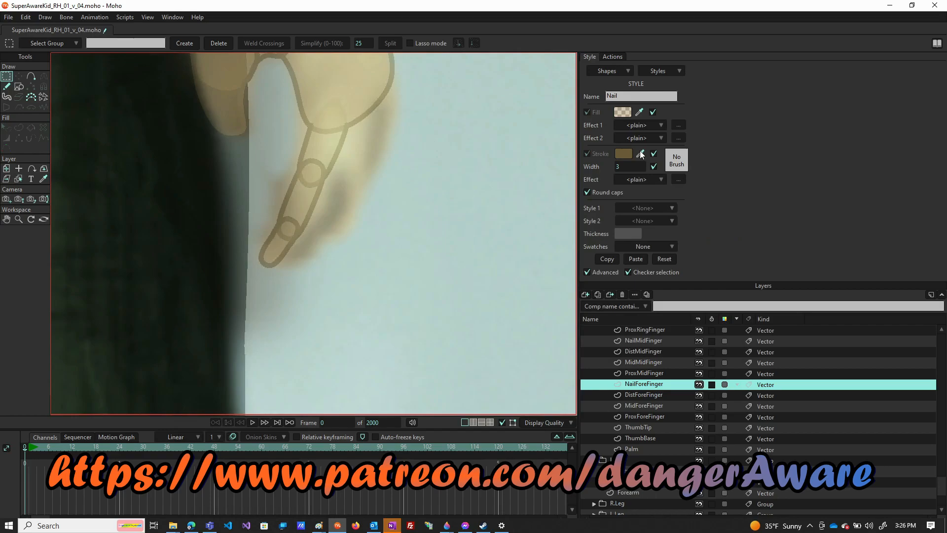
# Step: Make the Nail style's stroke colour almost fully transparent with an alpha of 16
pyautogui.click(624, 154)
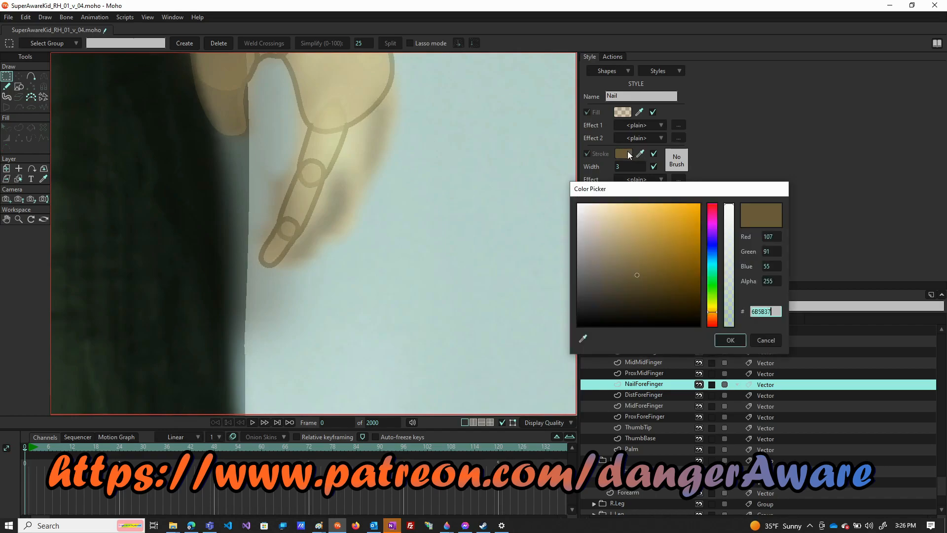
pyautogui.click(729, 321)
pyautogui.moveTo(729, 321); pyautogui.dragTo(730, 324)
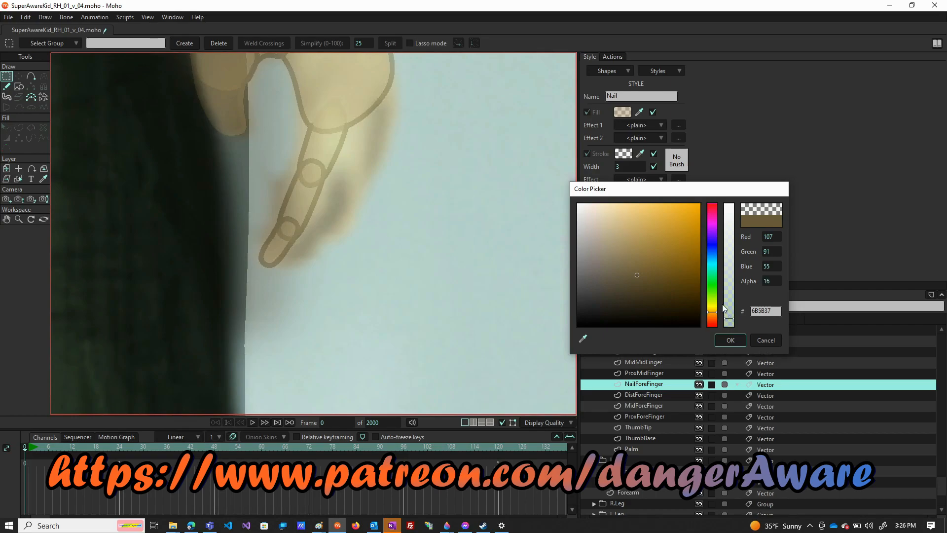
pyautogui.click(730, 340)
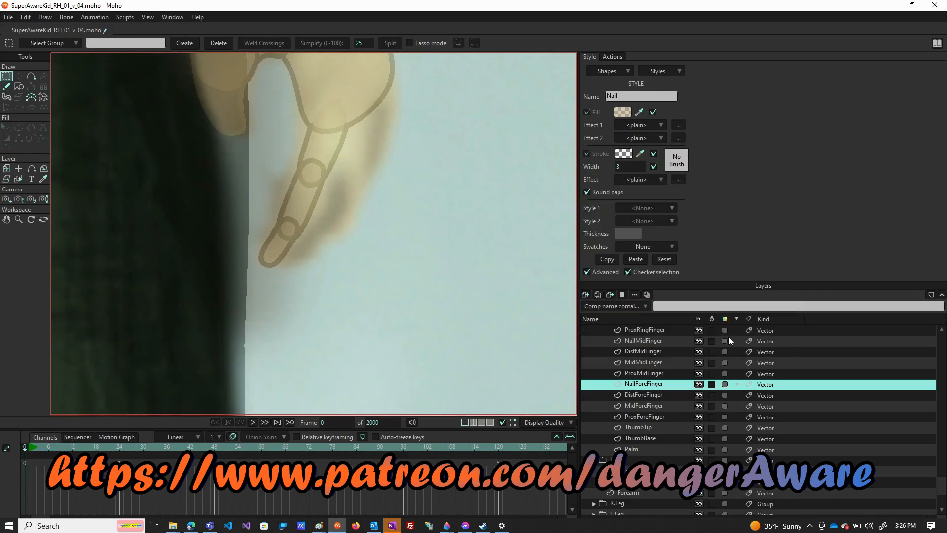
# Step: Draw a small upright oval nail shape over the tip of the forefinger on the NailForeFinger layer
pyautogui.click(19, 88)
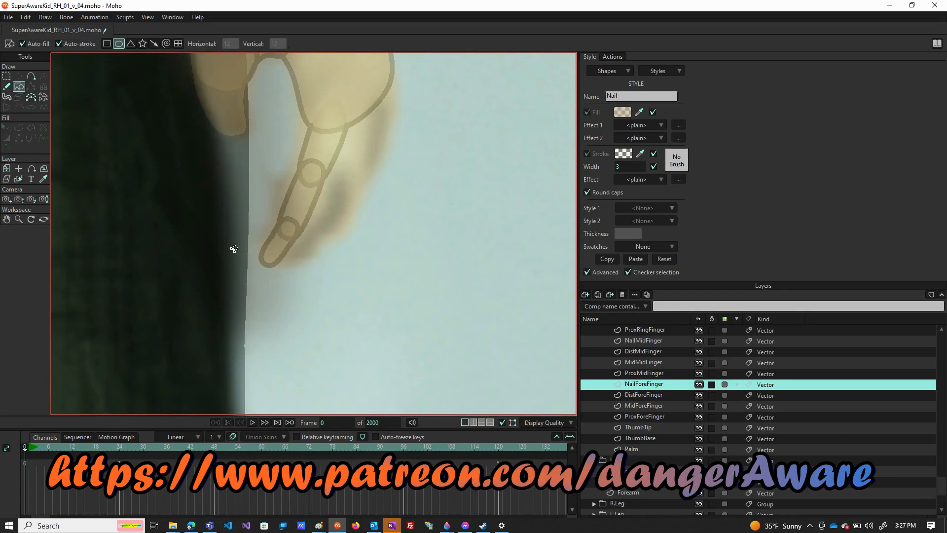
pyautogui.moveTo(265, 249)
pyautogui.mouseDown()
pyautogui.moveTo(255, 271)
pyautogui.moveTo(281, 276)
pyautogui.mouseUp()
pyautogui.scroll(6, 281, 276)
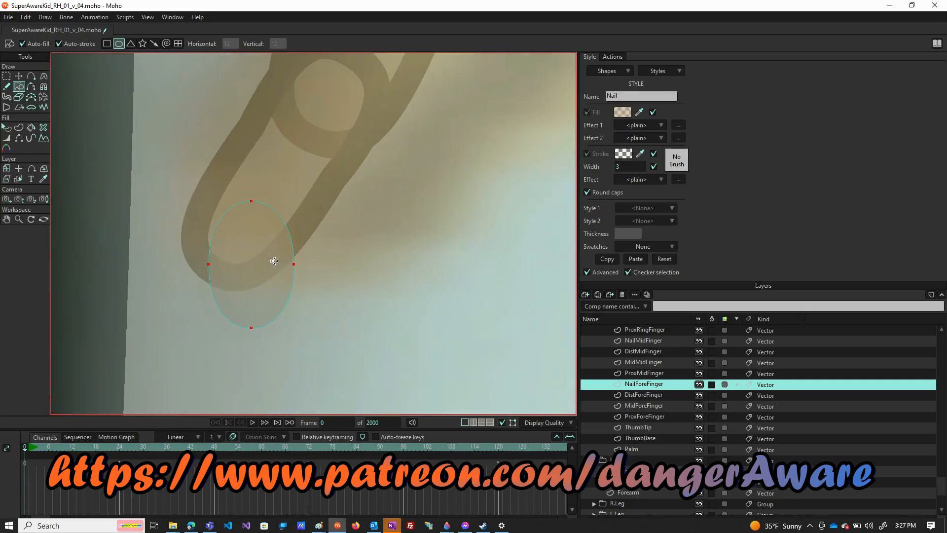
# Step: Tilt, narrow and move the nail oval so it sits along the outer edge of the forefinger's tip
pyautogui.press('t')
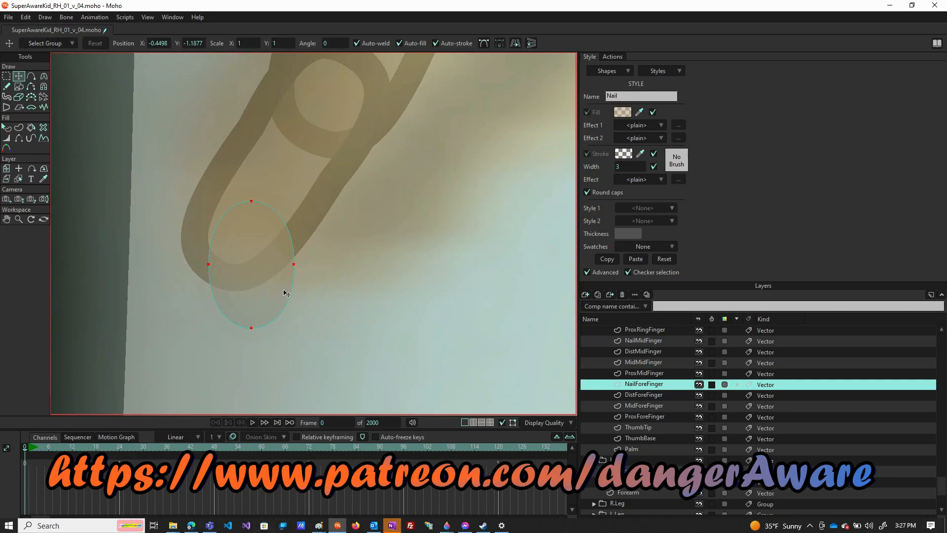
pyautogui.moveTo(296, 281); pyautogui.dragTo(243, 277)
pyautogui.scroll(-5, 247, 283)
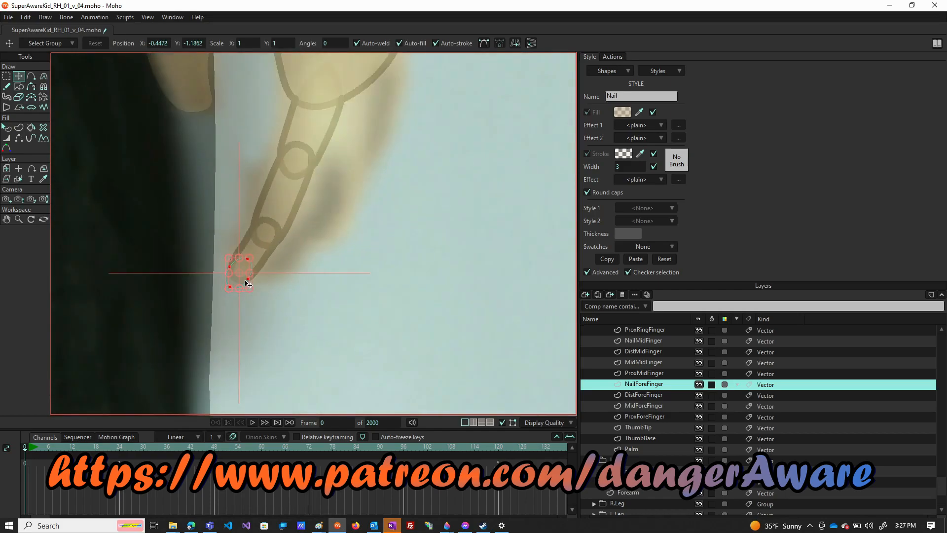
pyautogui.scroll(5, 247, 283)
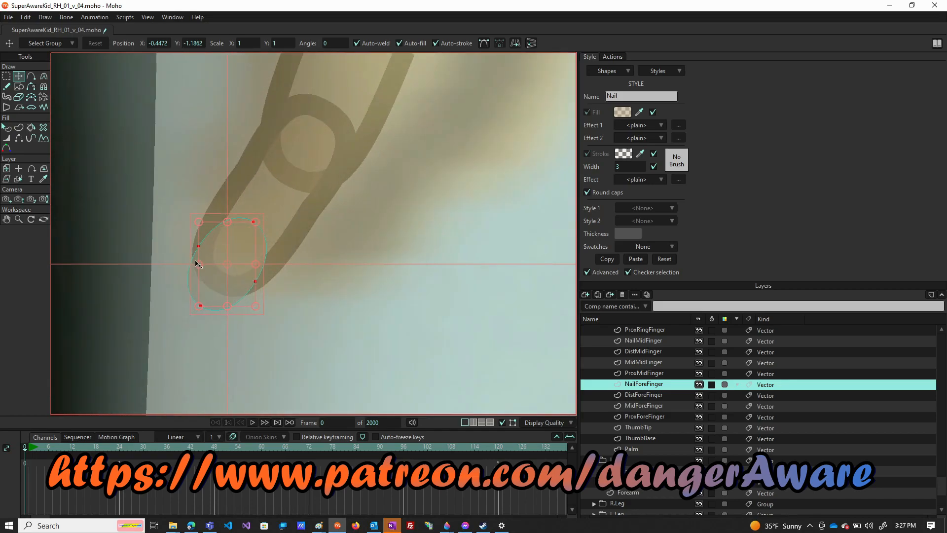
pyautogui.moveTo(197, 264); pyautogui.dragTo(232, 283)
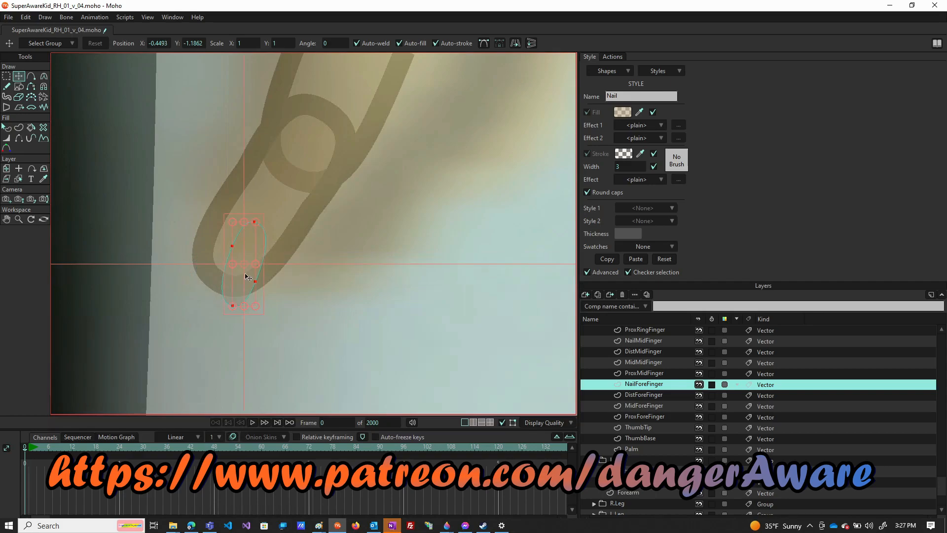
pyautogui.moveTo(261, 250); pyautogui.dragTo(284, 264)
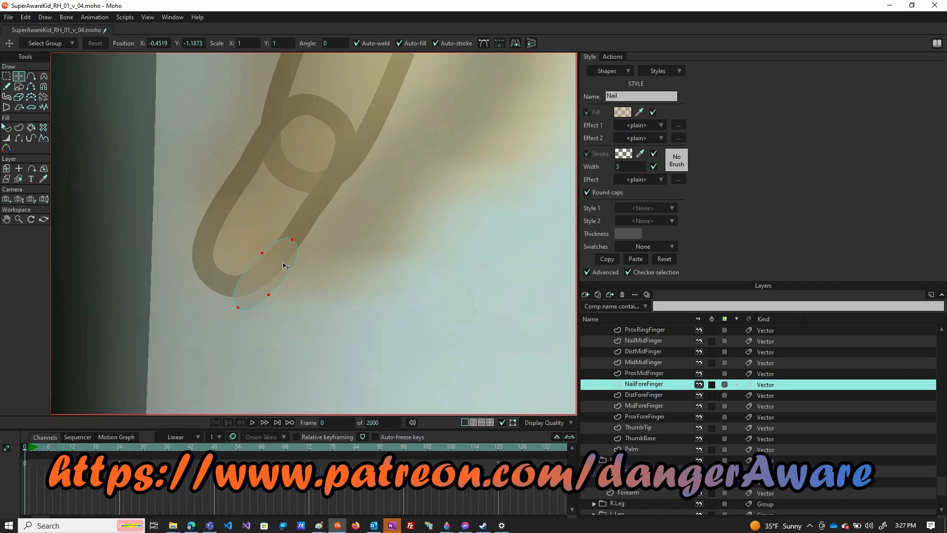
pyautogui.moveTo(285, 266); pyautogui.dragTo(285, 266)
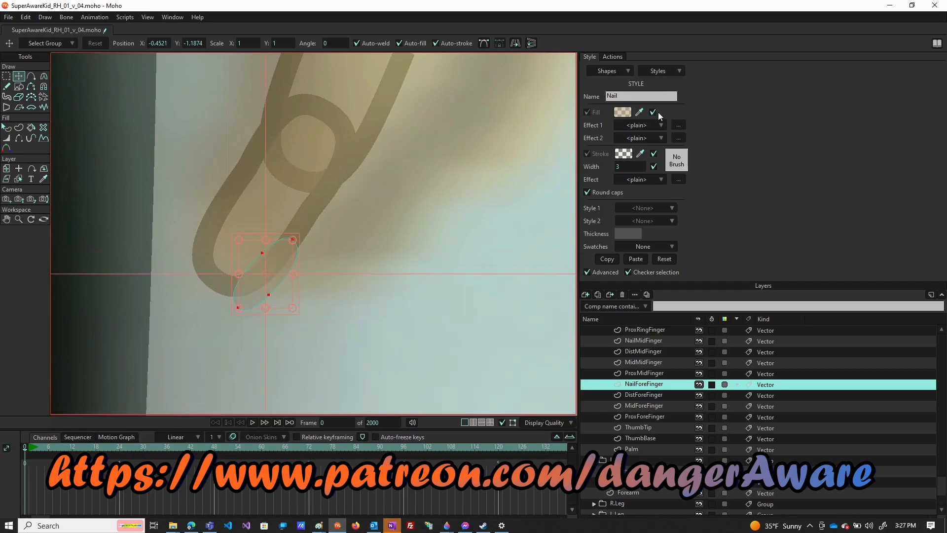
# Step: Darken the Nail style's fill to about 998C74, raise its alpha to 219, and check the nail against the whole hand
pyautogui.click(621, 113)
pyautogui.moveTo(727, 244); pyautogui.dragTo(734, 224)
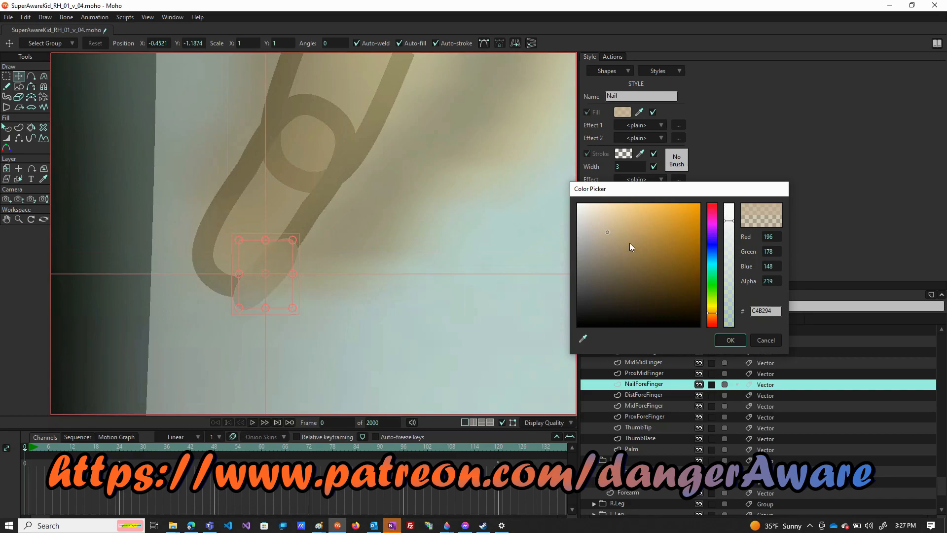
pyautogui.moveTo(610, 236)
pyautogui.mouseDown()
pyautogui.moveTo(583, 233)
pyautogui.moveTo(631, 235)
pyautogui.moveTo(608, 239)
pyautogui.moveTo(681, 283)
pyautogui.moveTo(604, 247)
pyautogui.mouseUp()
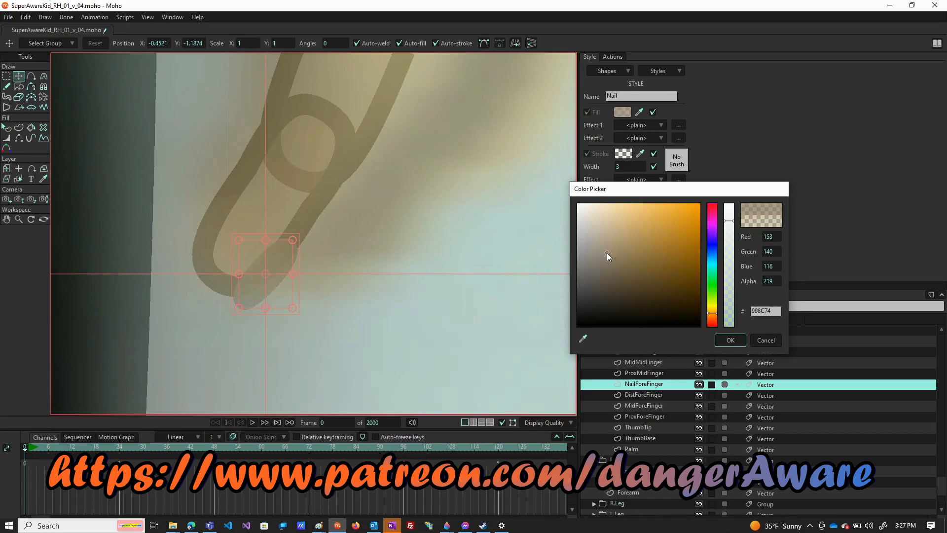
pyautogui.click(731, 340)
pyautogui.scroll(-3, 471, 263)
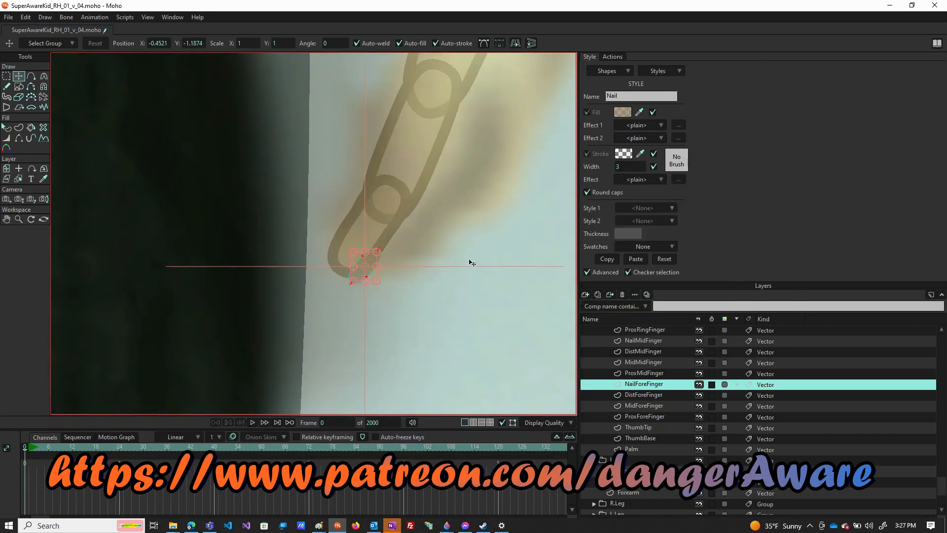
pyautogui.scroll(-2, 471, 262)
pyautogui.scroll(-2, 453, 250)
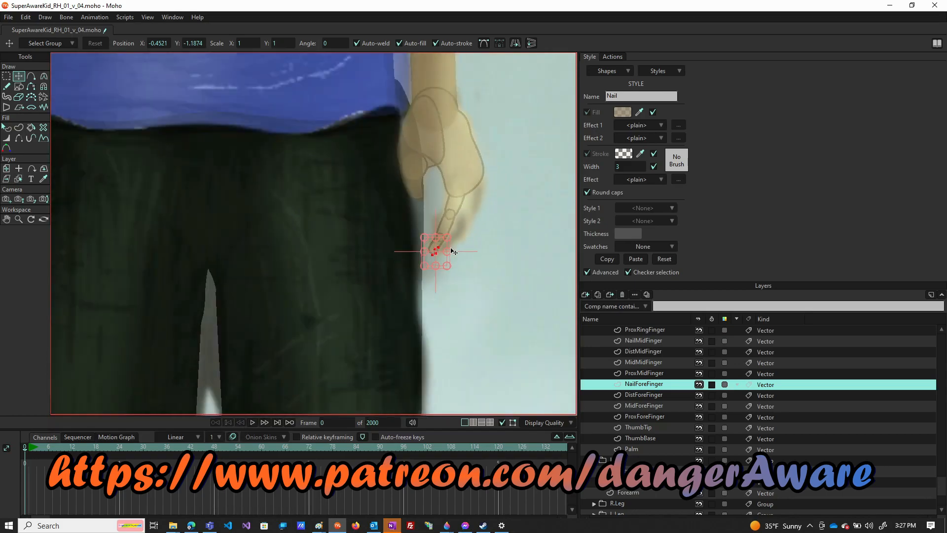
pyautogui.scroll(4, 513, 188)
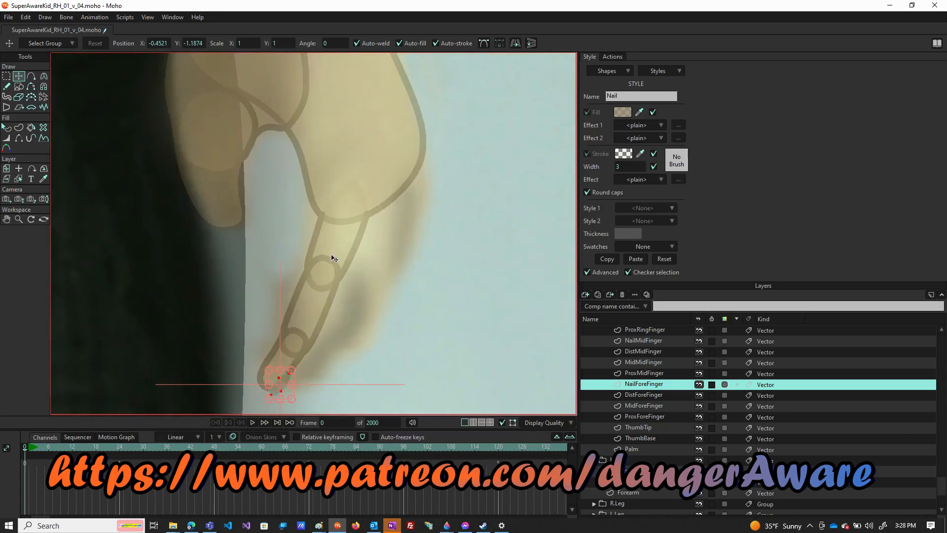
# Step: Add a point on each side of the DistForeFinger outline where it crosses the middle segment at the joint
pyautogui.click(643, 437)
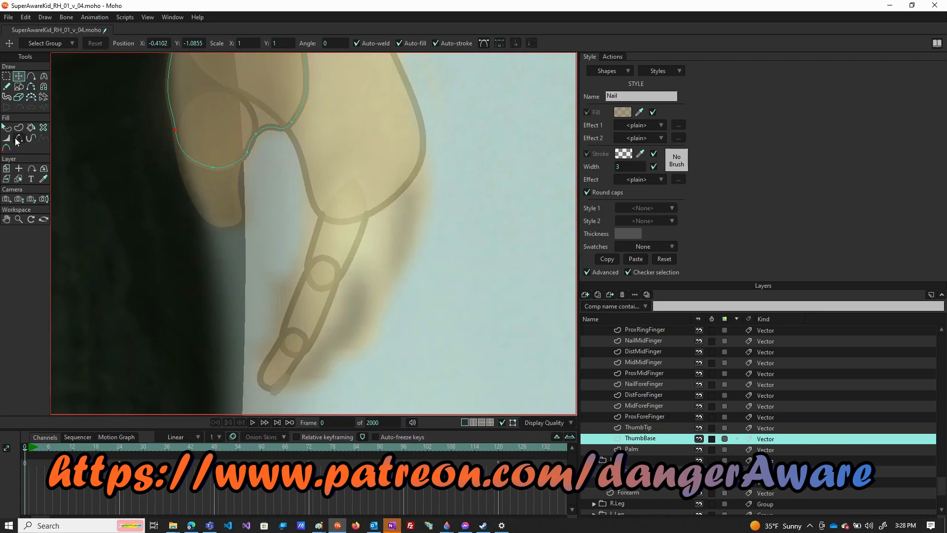
pyautogui.click(17, 140)
pyautogui.scroll(5, 306, 358)
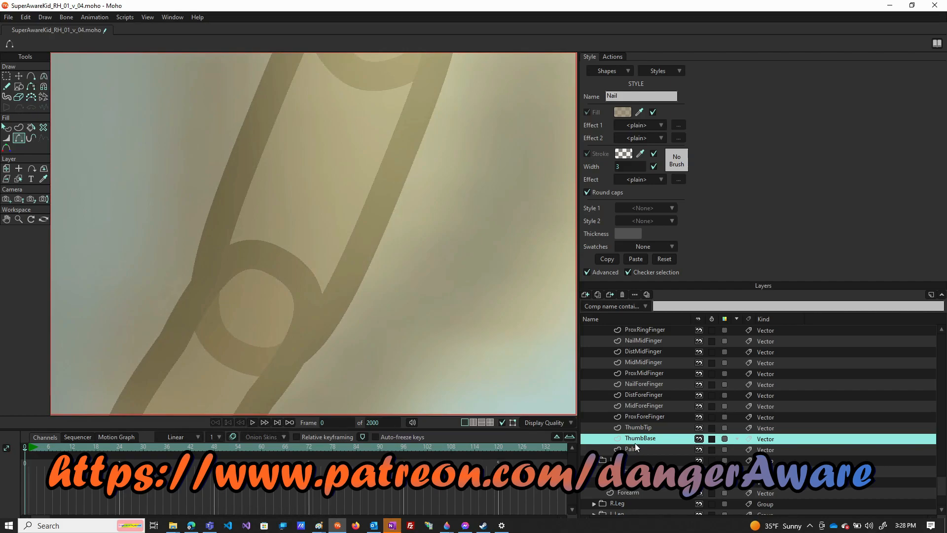
pyautogui.click(658, 428)
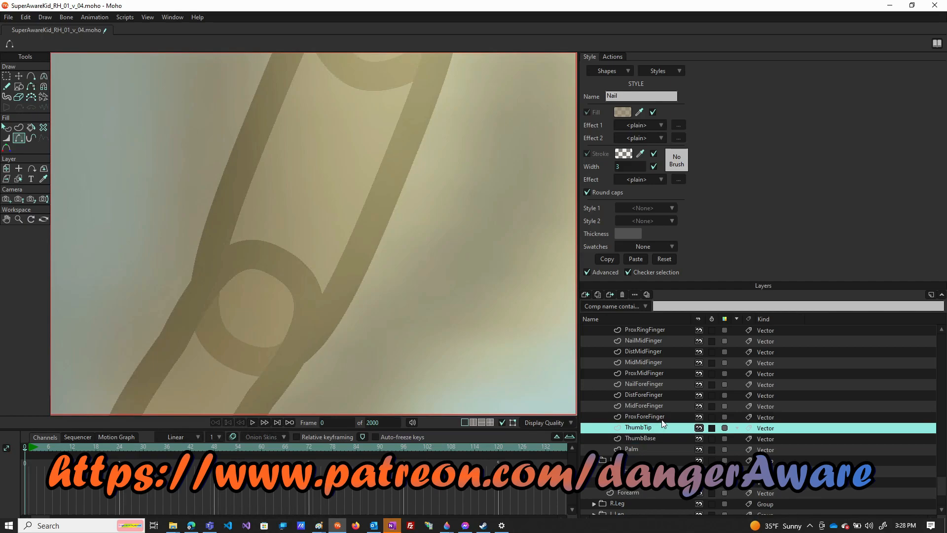
pyautogui.click(646, 417)
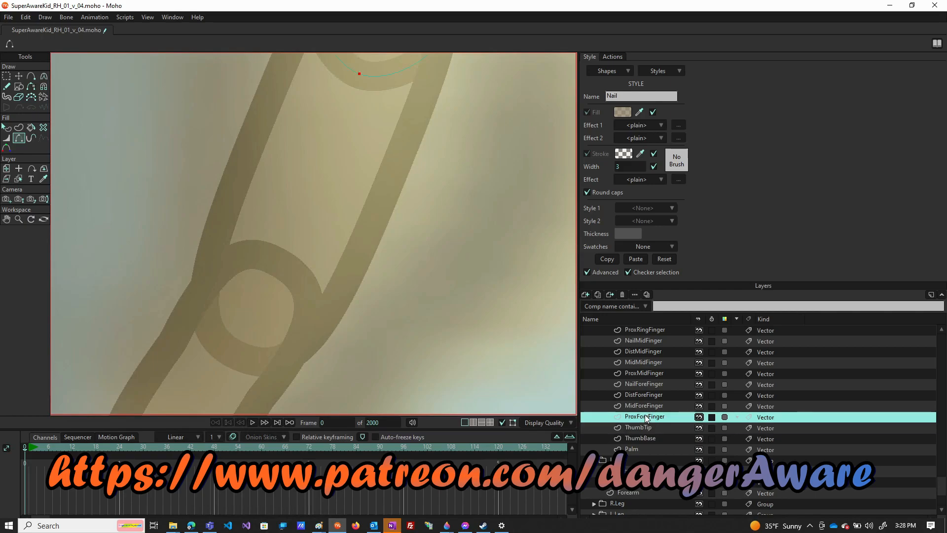
pyautogui.click(641, 396)
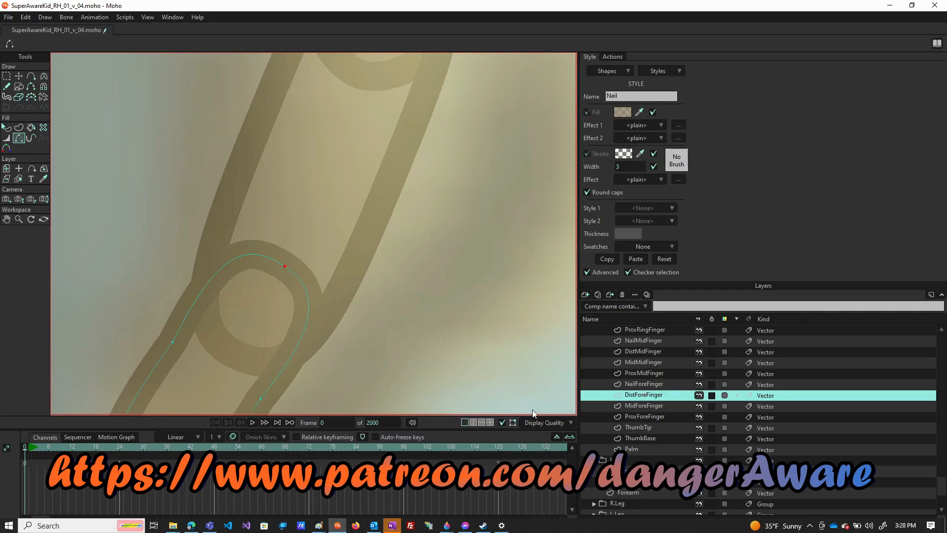
pyautogui.press('a')
pyautogui.click(207, 285)
pyautogui.moveTo(207, 285); pyautogui.dragTo(211, 279)
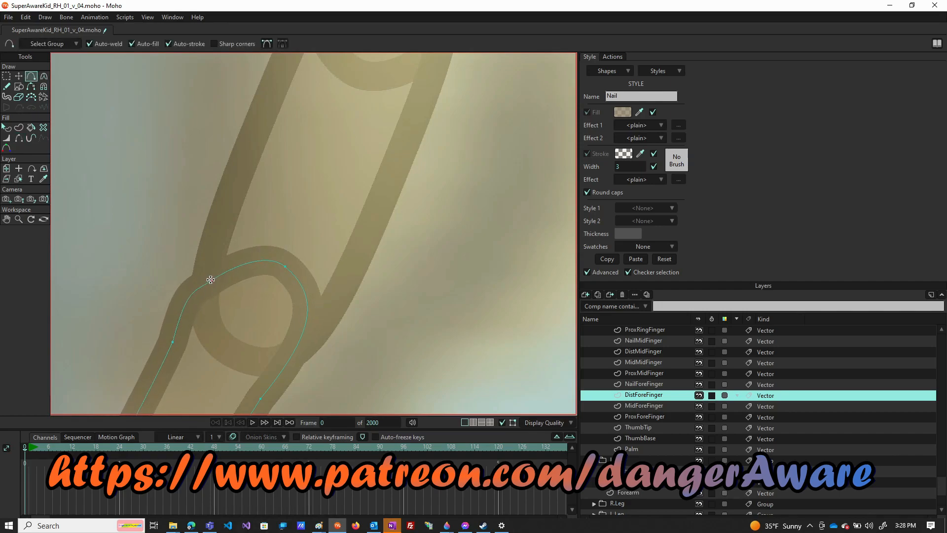
pyautogui.moveTo(309, 333); pyautogui.dragTo(306, 334)
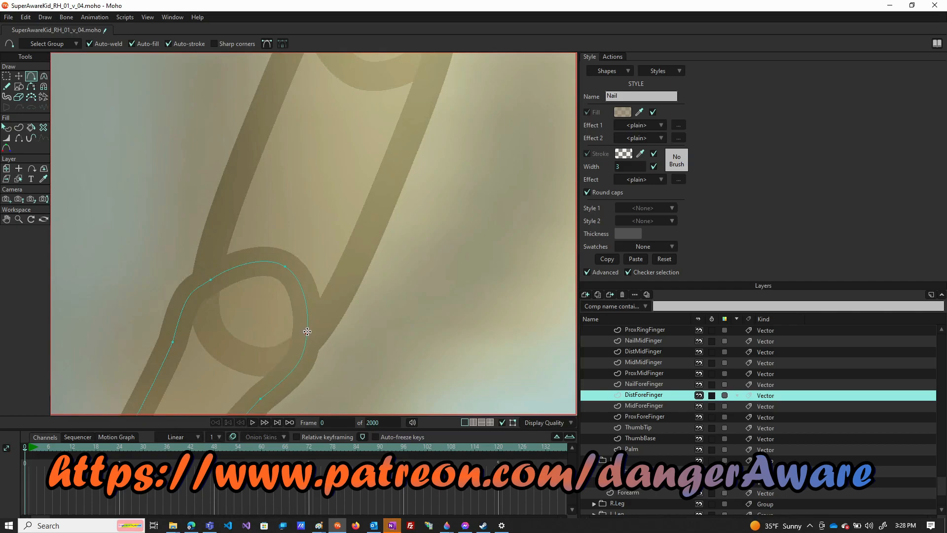
# Step: Adjust the curvature handles of the two new DistForeFinger points to straighten the sides and round the joint end
pyautogui.press('c')
pyautogui.moveTo(181, 317); pyautogui.dragTo(197, 304)
pyautogui.click(289, 368)
pyautogui.click(306, 362)
pyautogui.moveTo(316, 315); pyautogui.dragTo(321, 313)
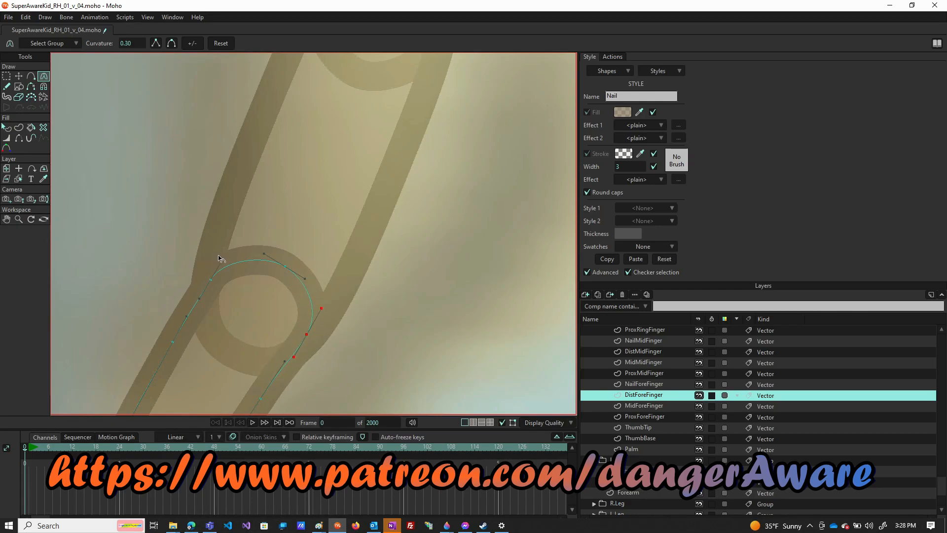
pyautogui.moveTo(221, 255); pyautogui.dragTo(222, 250)
# Step: Hide the DistForeFinger stroke edges that arc across the joint so the fingertip blends into the middle segment
pyautogui.click(19, 139)
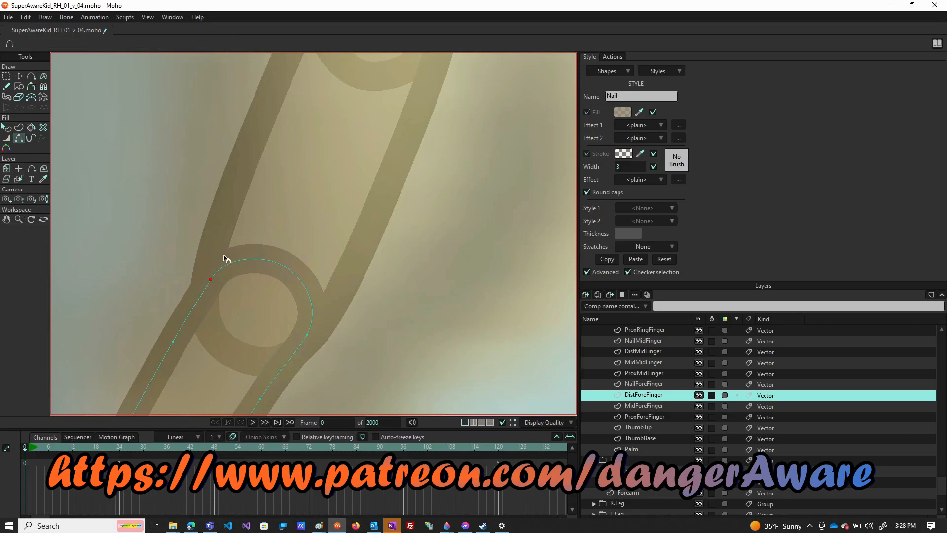
pyautogui.click(243, 262)
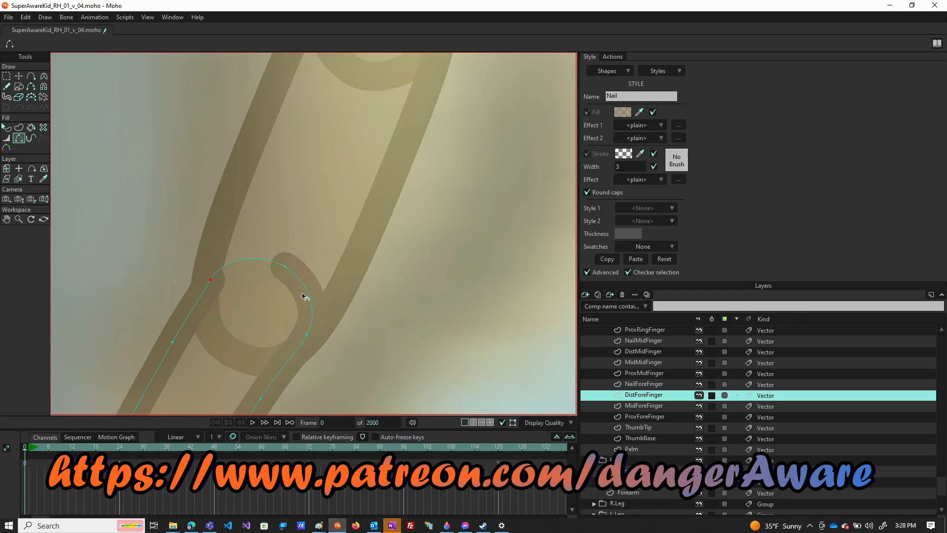
pyautogui.scroll(-5, 286, 293)
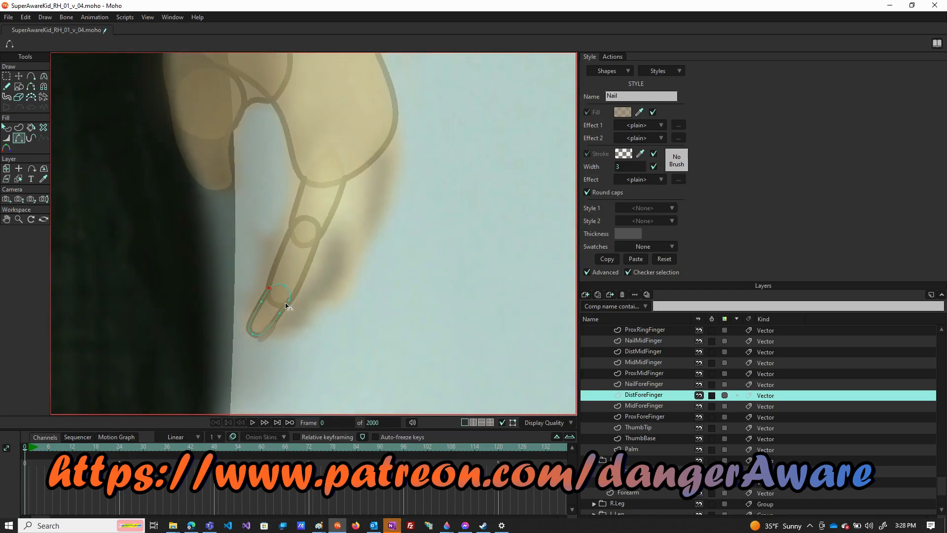
pyautogui.scroll(3, 286, 306)
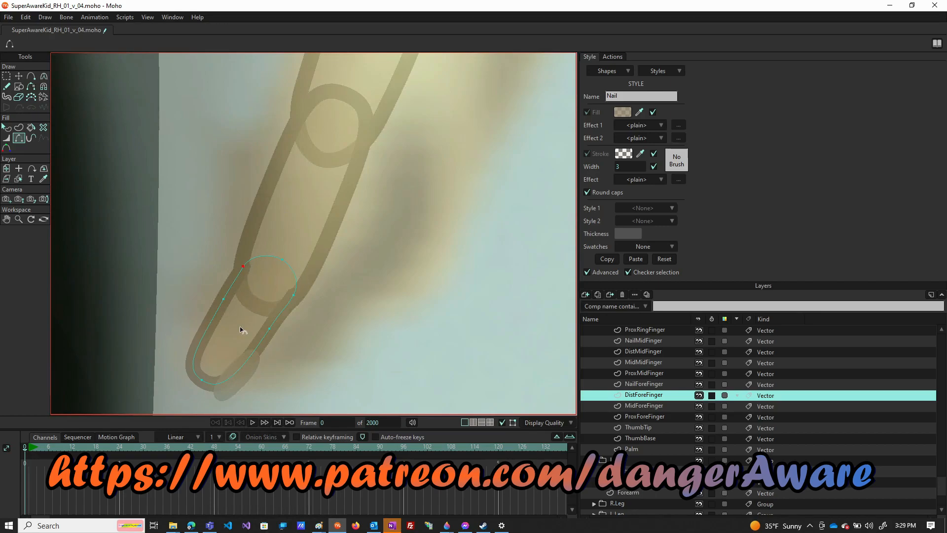
pyautogui.scroll(-2, 281, 266)
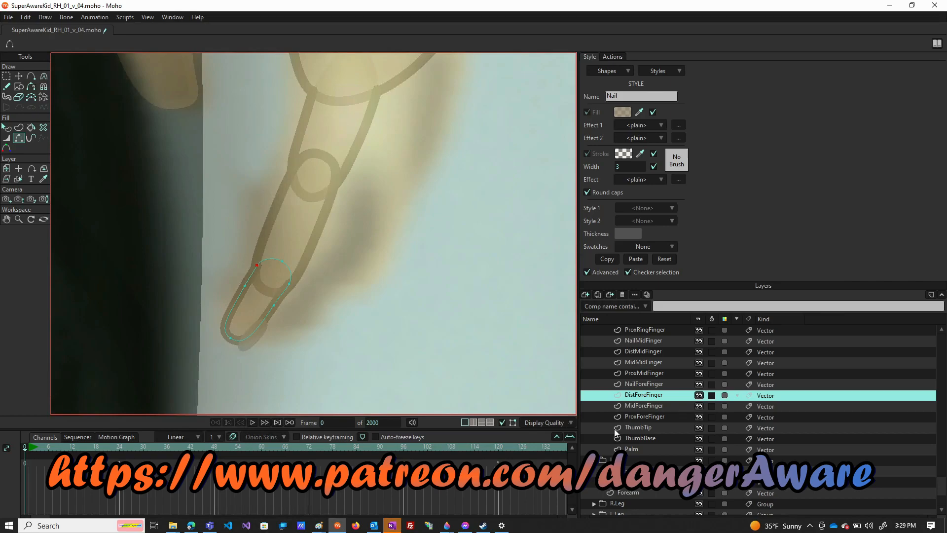
# Step: Turn on sharp corners and add a point on each side of the MidForeFinger outline at the fingertip joint
pyautogui.click(661, 384)
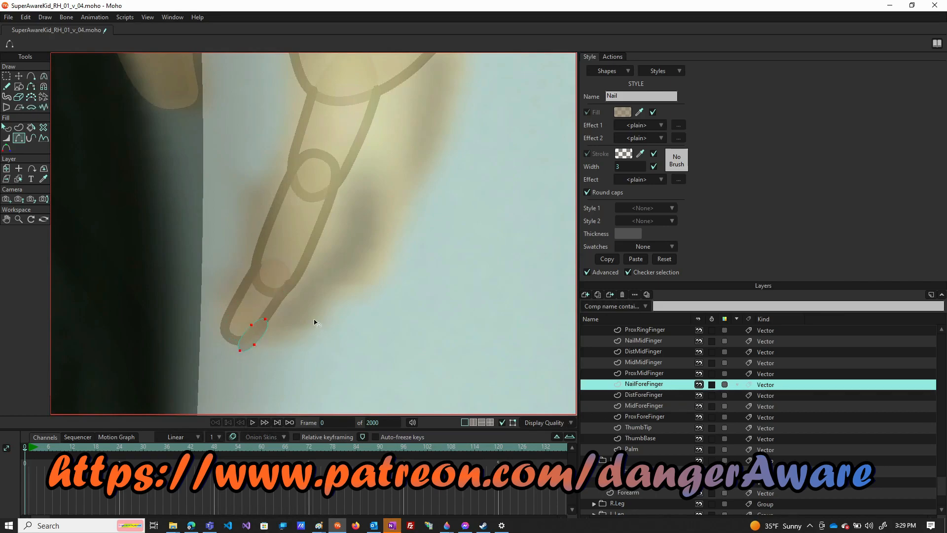
pyautogui.click(646, 407)
pyautogui.scroll(4, 250, 281)
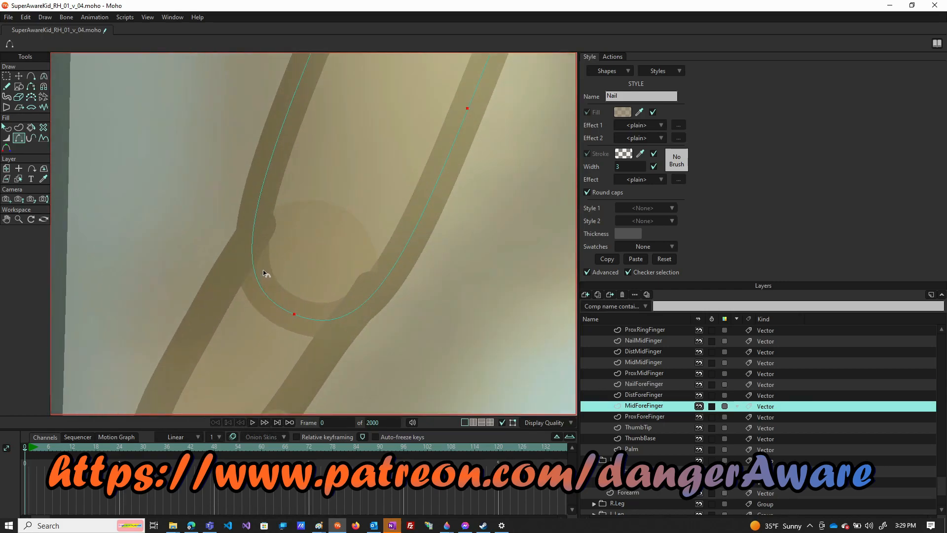
pyautogui.press('a')
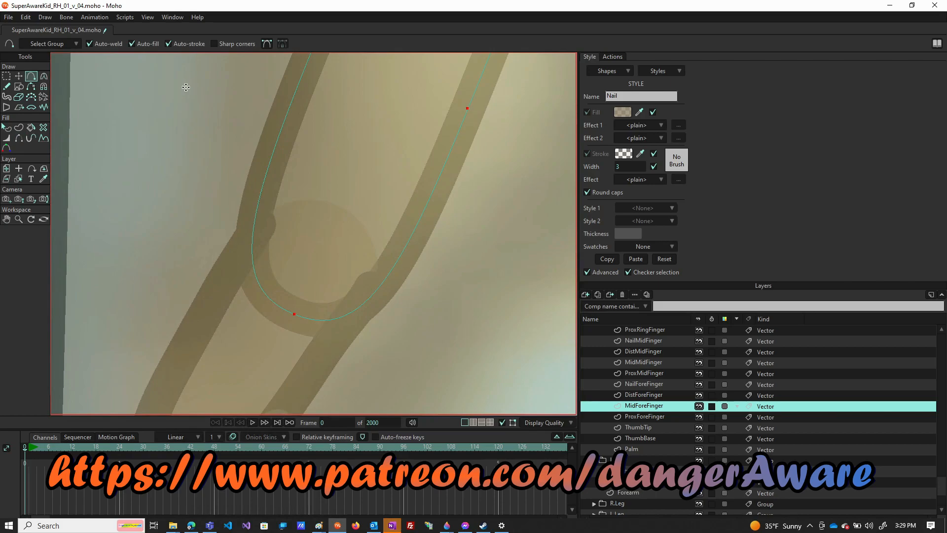
pyautogui.click(215, 44)
pyautogui.click(255, 223)
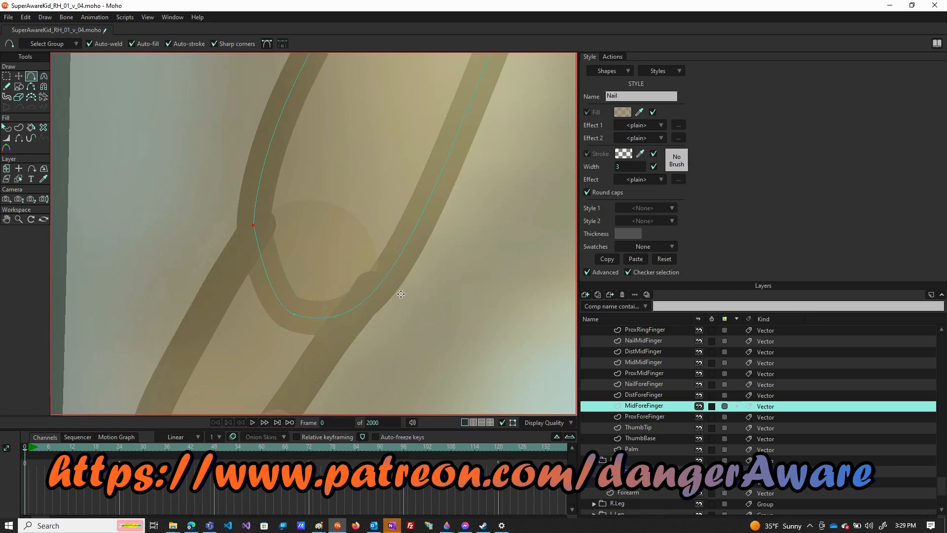
pyautogui.click(374, 293)
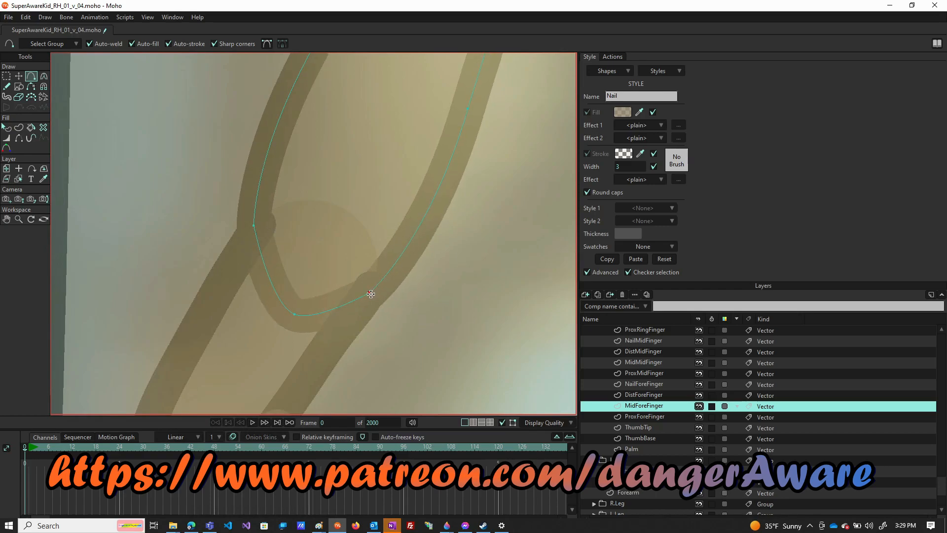
# Step: Adjust the curvature handles around MidForeFinger's fingertip joint to straighten its sides and round the lower end
pyautogui.press('c')
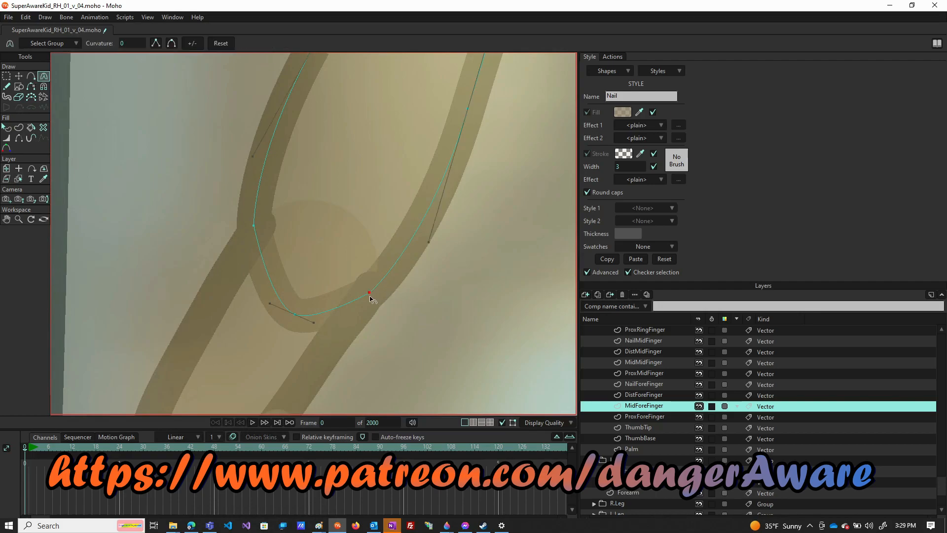
pyautogui.moveTo(369, 294); pyautogui.dragTo(553, 227)
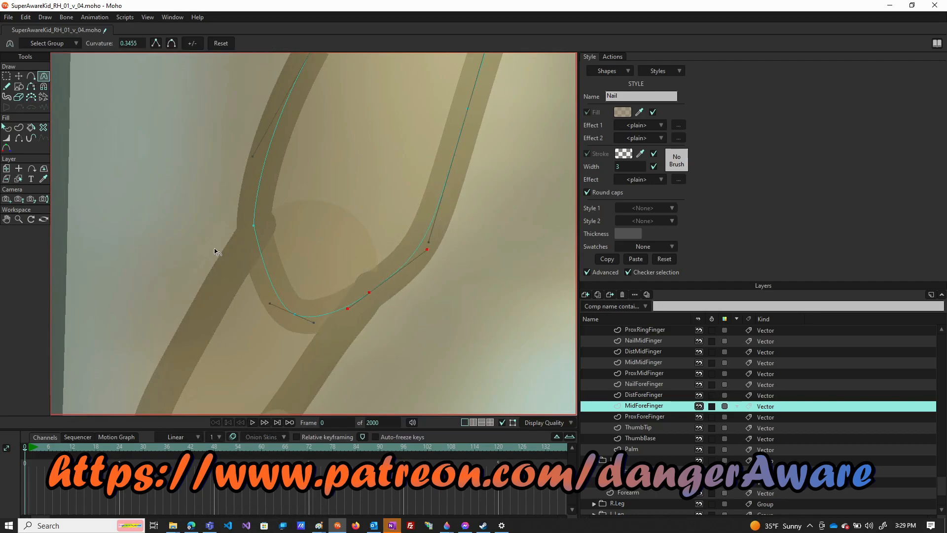
pyautogui.moveTo(242, 227); pyautogui.dragTo(414, 222)
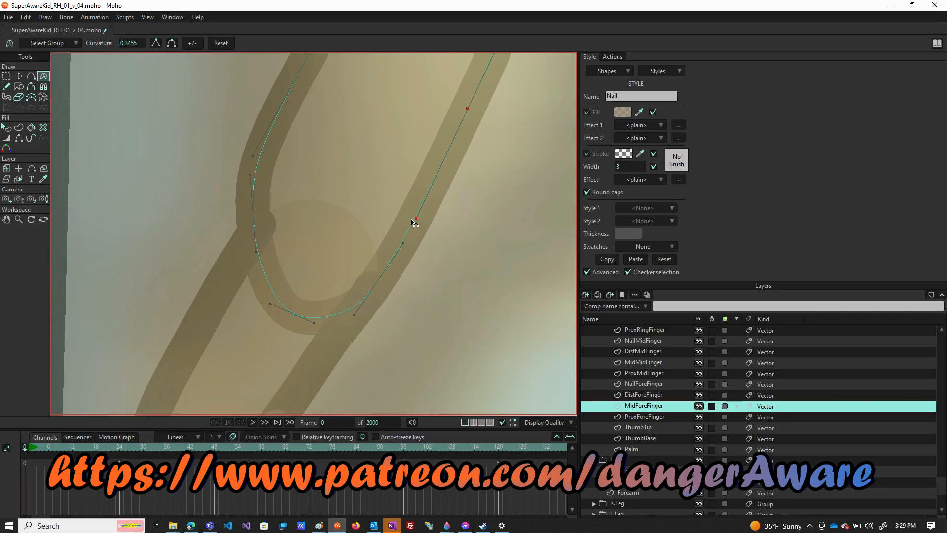
pyautogui.moveTo(252, 150); pyautogui.dragTo(268, 194)
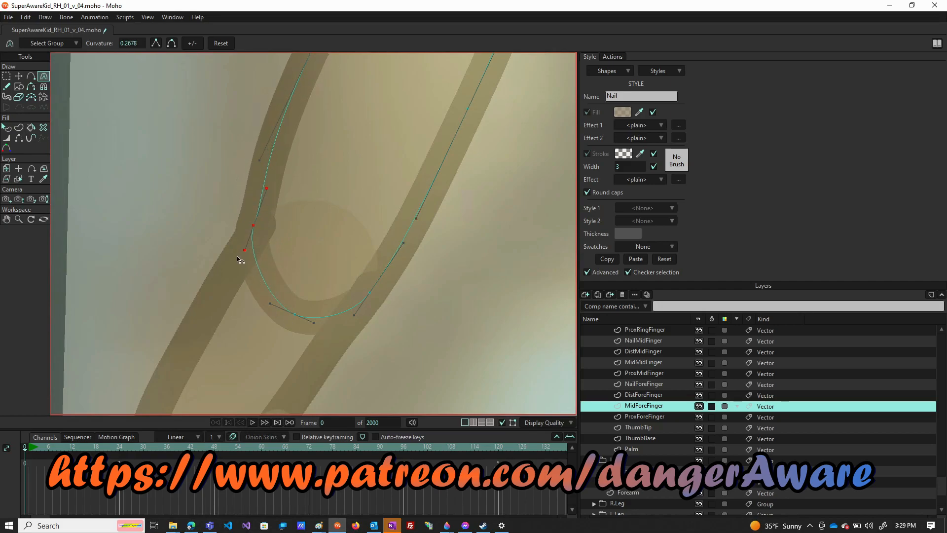
pyautogui.moveTo(241, 253); pyautogui.dragTo(231, 275)
pyautogui.click(355, 318)
pyautogui.moveTo(356, 320); pyautogui.dragTo(345, 325)
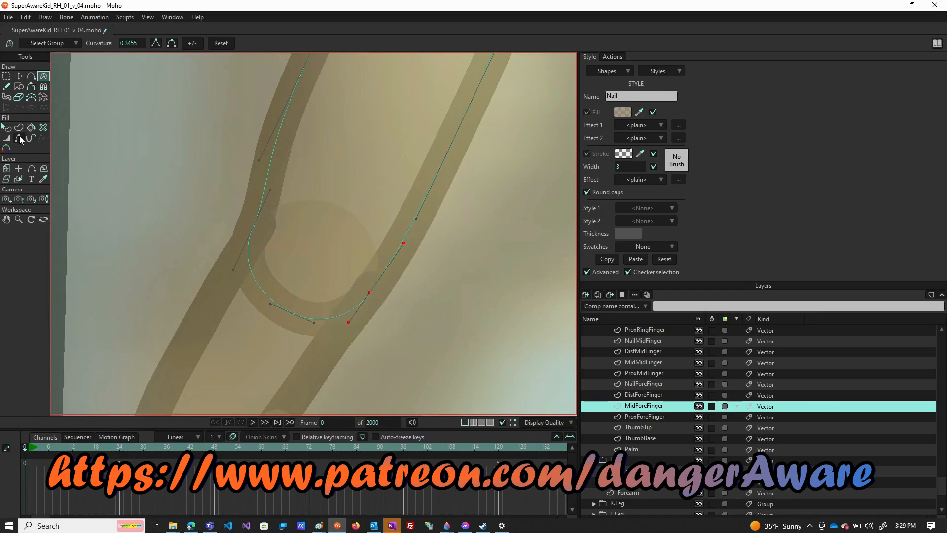
# Step: Hide the MidForeFinger stroke edges that arc across the fingertip joint
pyautogui.click(18, 138)
pyautogui.click(283, 310)
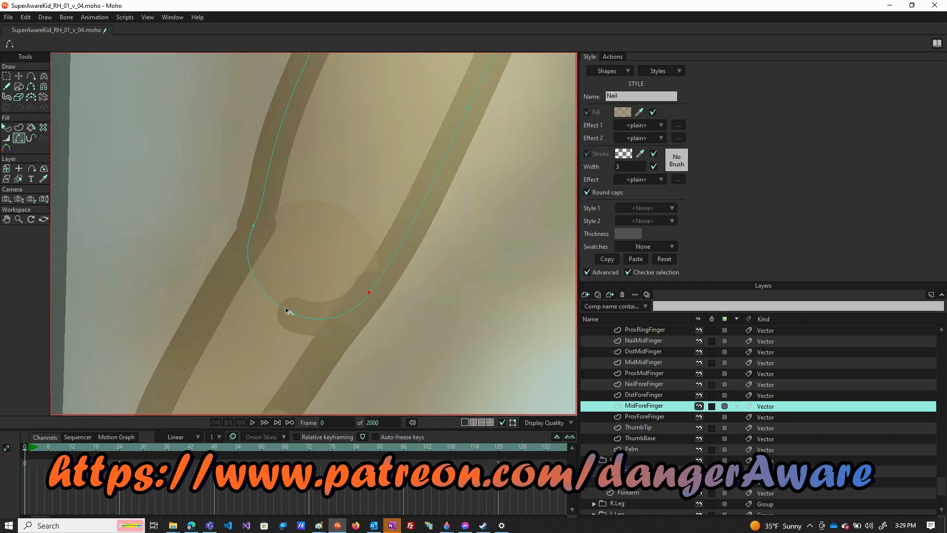
pyautogui.click(321, 322)
pyautogui.scroll(-5, 275, 322)
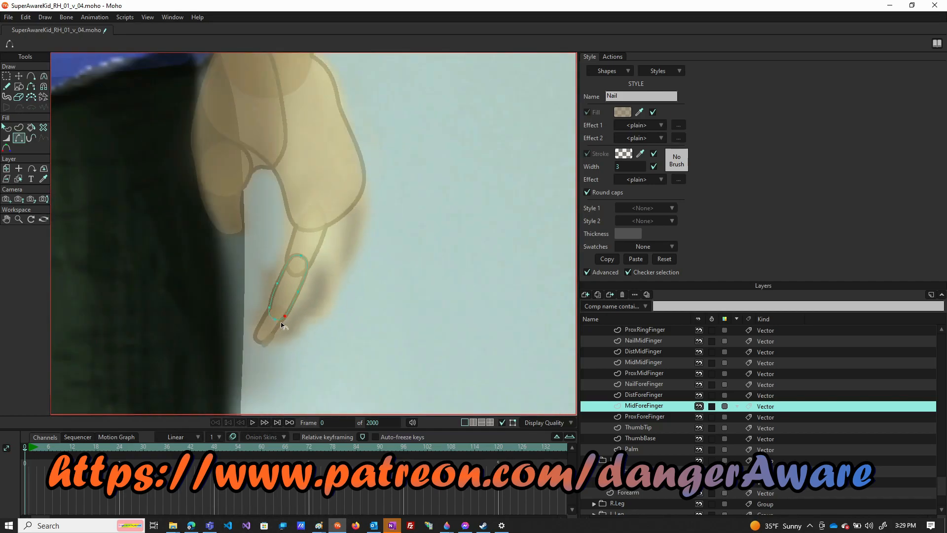
# Step: Add a point on each side of MidForeFinger's upper end where its outline crosses the proximal segment
pyautogui.scroll(6, 296, 310)
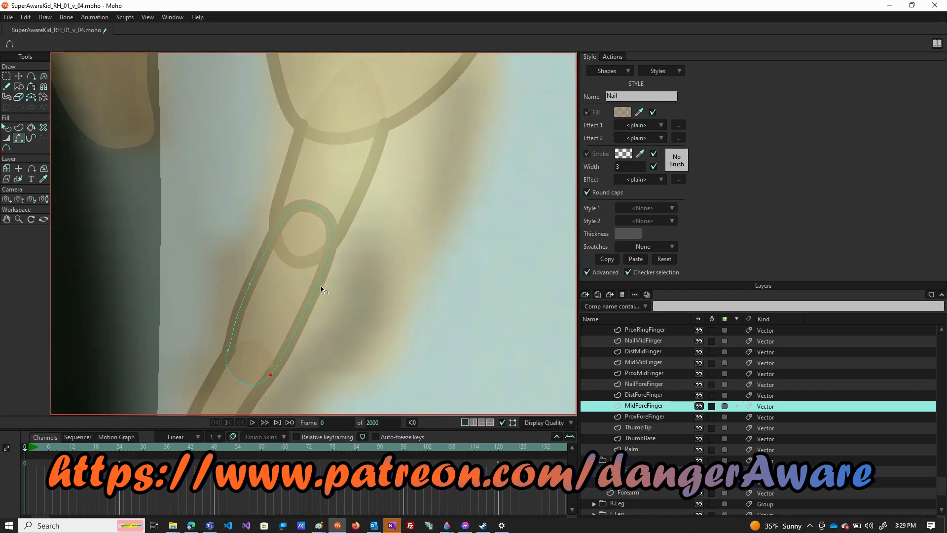
pyautogui.scroll(2, 318, 192)
pyautogui.scroll(1, 198, 298)
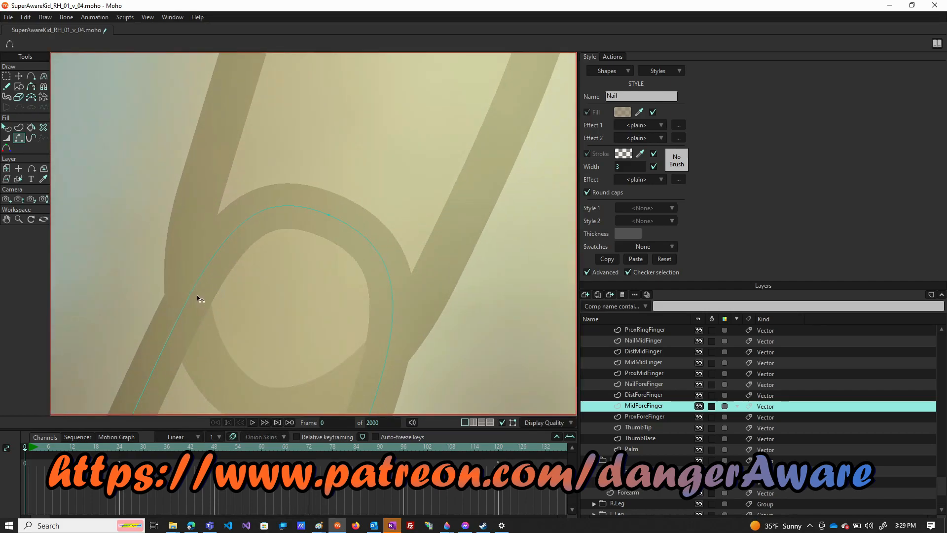
pyautogui.press('a')
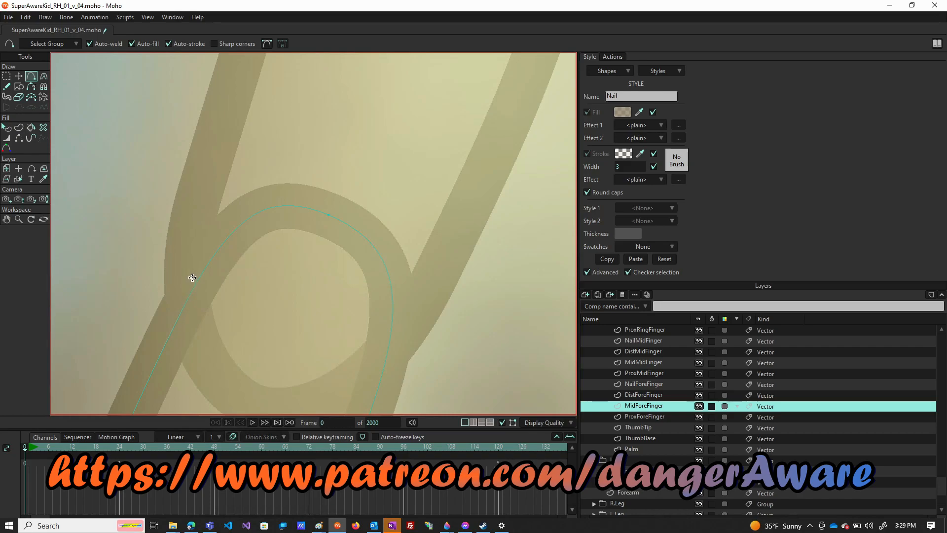
pyautogui.moveTo(195, 285); pyautogui.dragTo(195, 283)
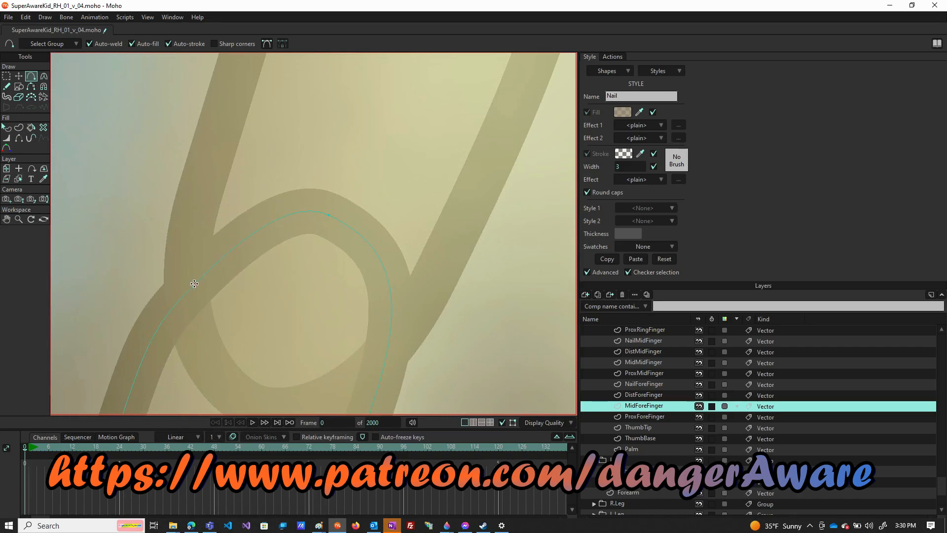
pyautogui.moveTo(388, 357); pyautogui.dragTo(387, 358)
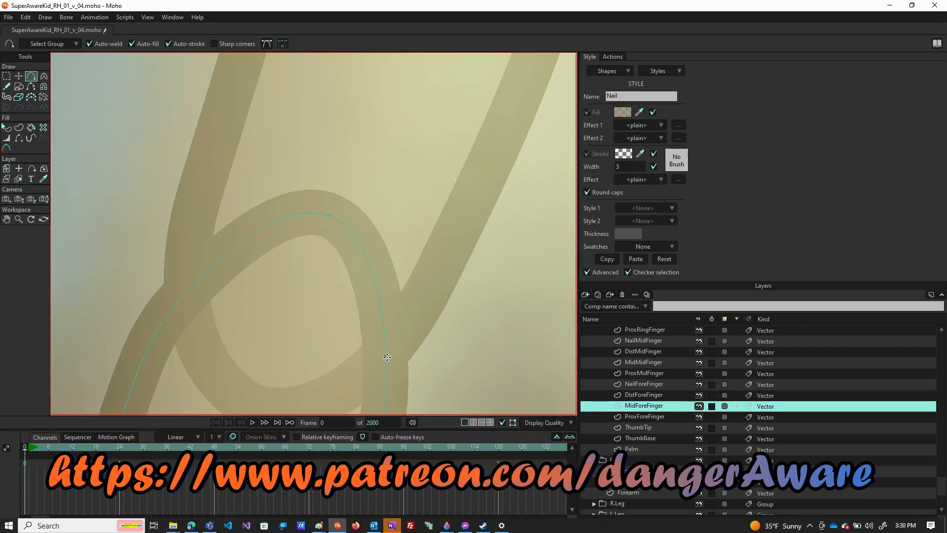
# Step: Adjust the curvature handles along MidForeFinger's upper sides so the outline runs straight into the knuckle joint
pyautogui.scroll(-6, 386, 352)
pyautogui.scroll(3, 376, 385)
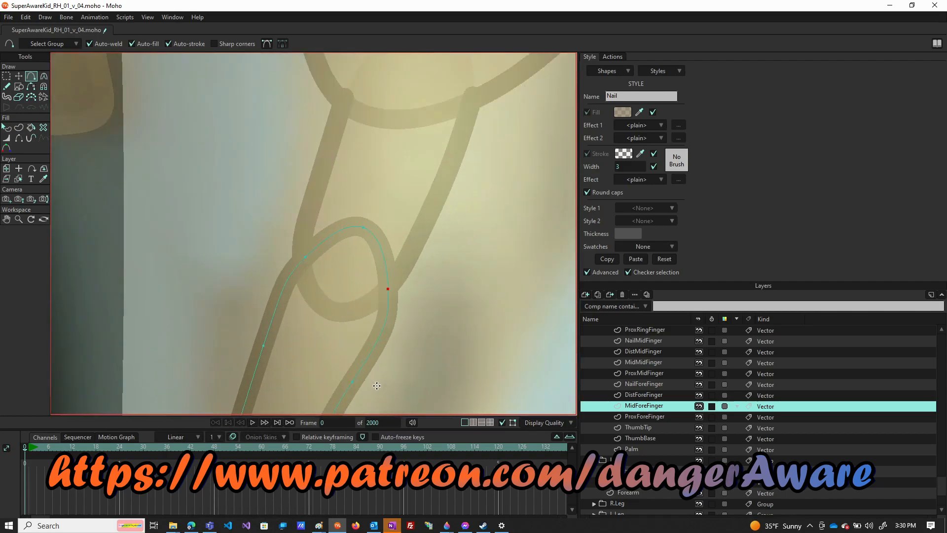
pyautogui.press('c')
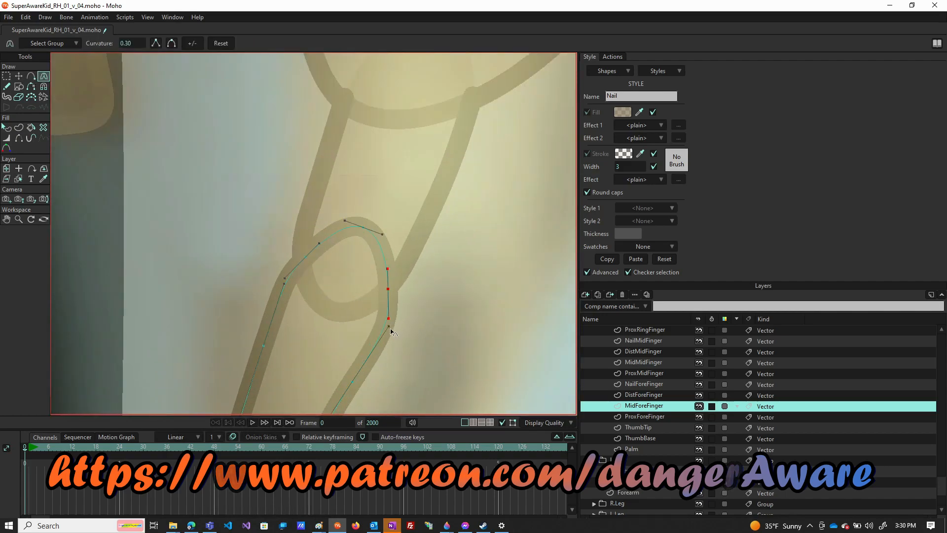
pyautogui.moveTo(382, 331); pyautogui.dragTo(375, 338)
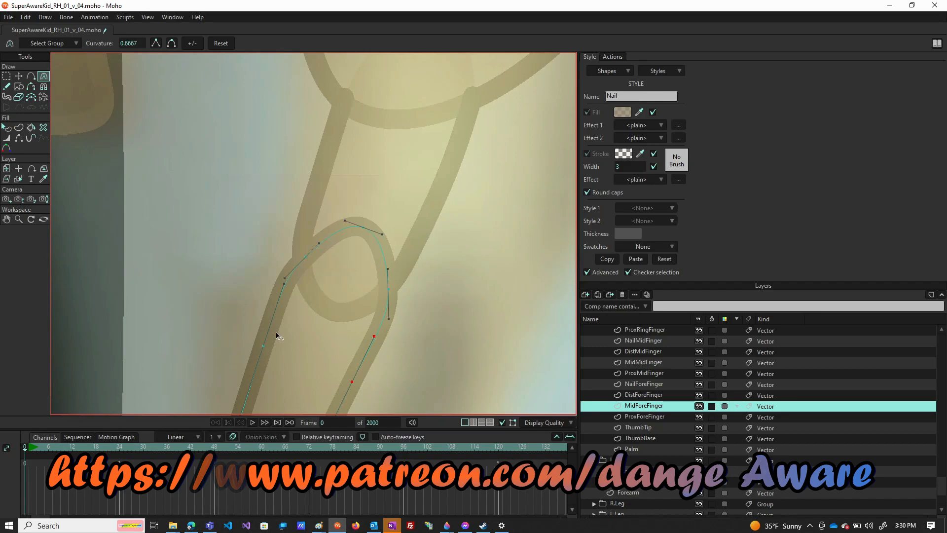
pyautogui.moveTo(282, 292); pyautogui.dragTo(281, 315)
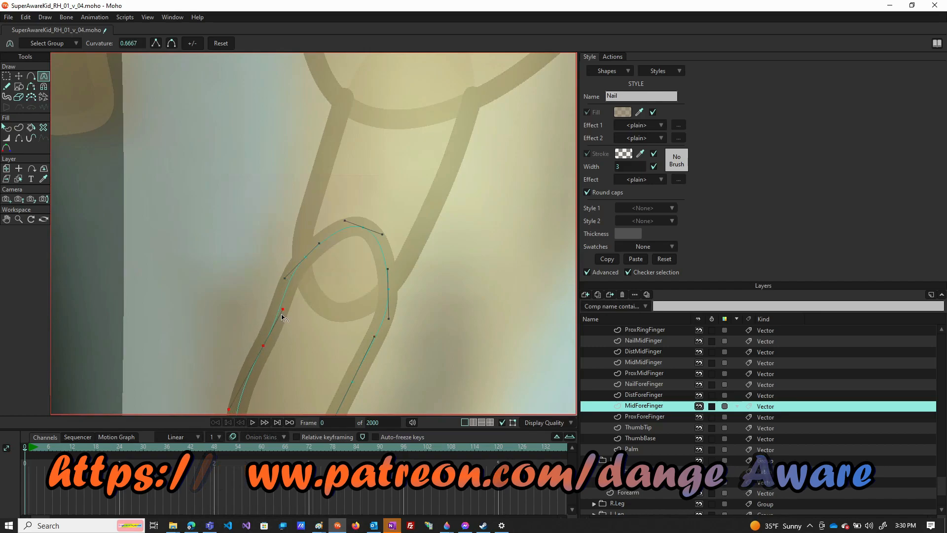
pyautogui.moveTo(287, 271); pyautogui.dragTo(295, 278)
pyautogui.moveTo(400, 322); pyautogui.dragTo(387, 326)
# Step: Lengthen the upper handles of the two new MidForeFinger points to round the end overlapping the proximal segment
pyautogui.scroll(-3, 394, 308)
pyautogui.scroll(3, 348, 372)
pyautogui.moveTo(336, 299)
pyautogui.mouseDown()
pyautogui.moveTo(344, 300)
pyautogui.moveTo(341, 315)
pyautogui.mouseUp()
pyautogui.click(340, 314)
pyautogui.moveTo(457, 124); pyautogui.dragTo(334, 237)
pyautogui.scroll(3, 334, 251)
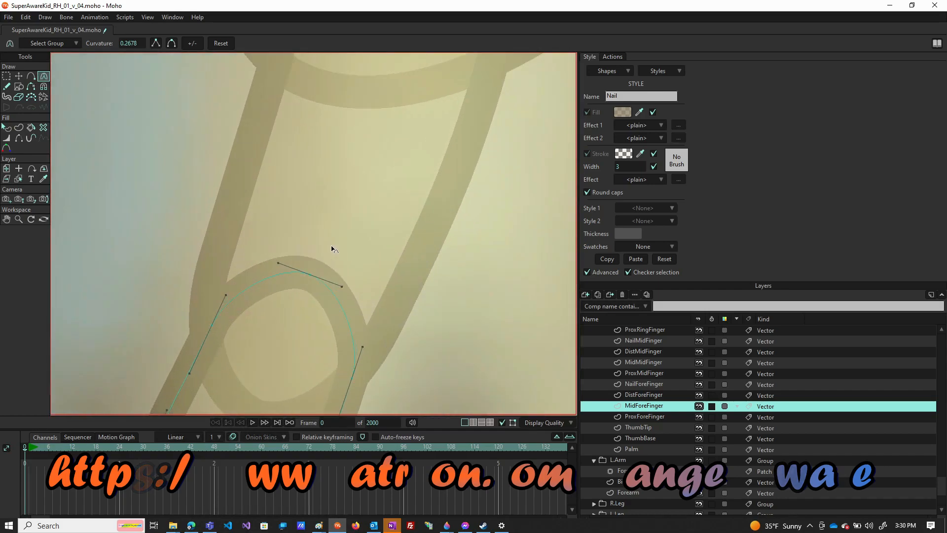
pyautogui.moveTo(225, 294); pyautogui.dragTo(231, 275)
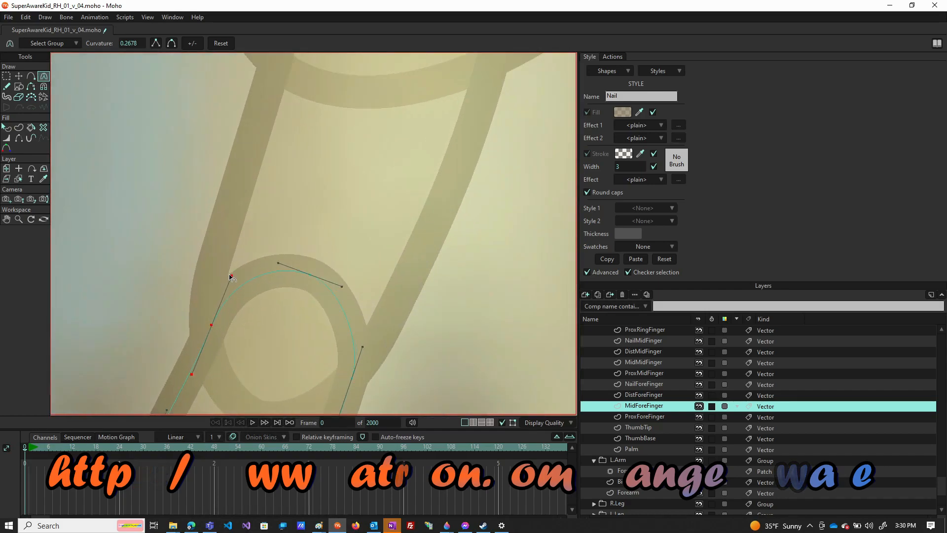
pyautogui.moveTo(363, 346); pyautogui.dragTo(366, 335)
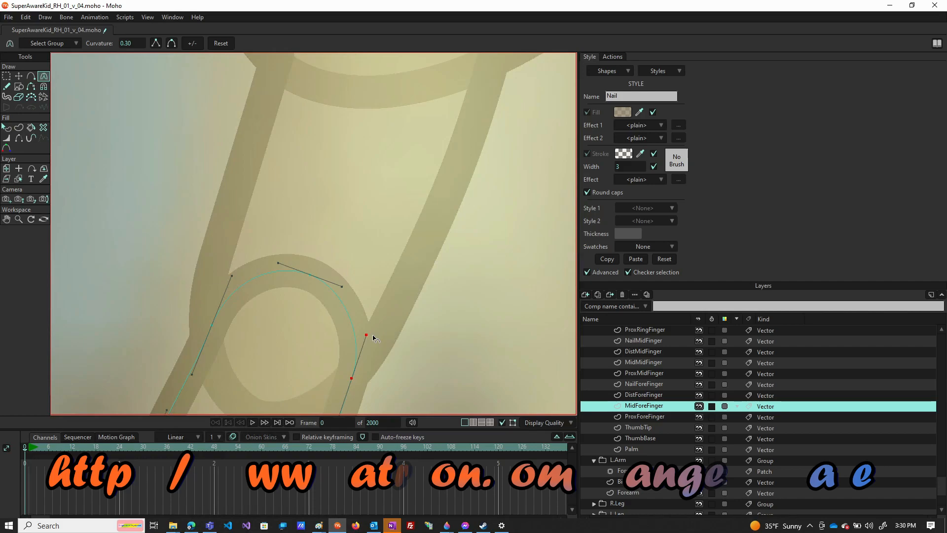
# Step: Hide the MidForeFinger stroke edges that arc over the proximal segment at the upper joint
pyautogui.scroll(-3, 393, 177)
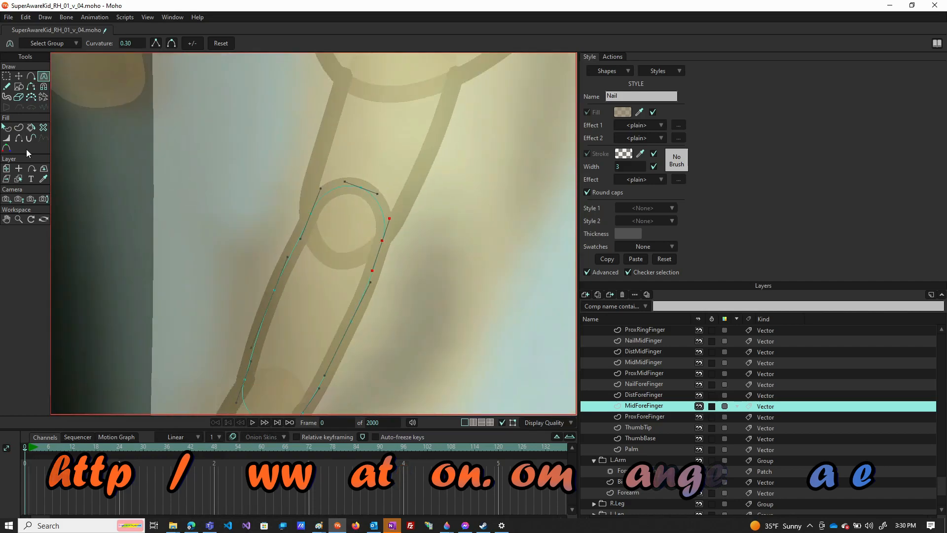
pyautogui.click(19, 140)
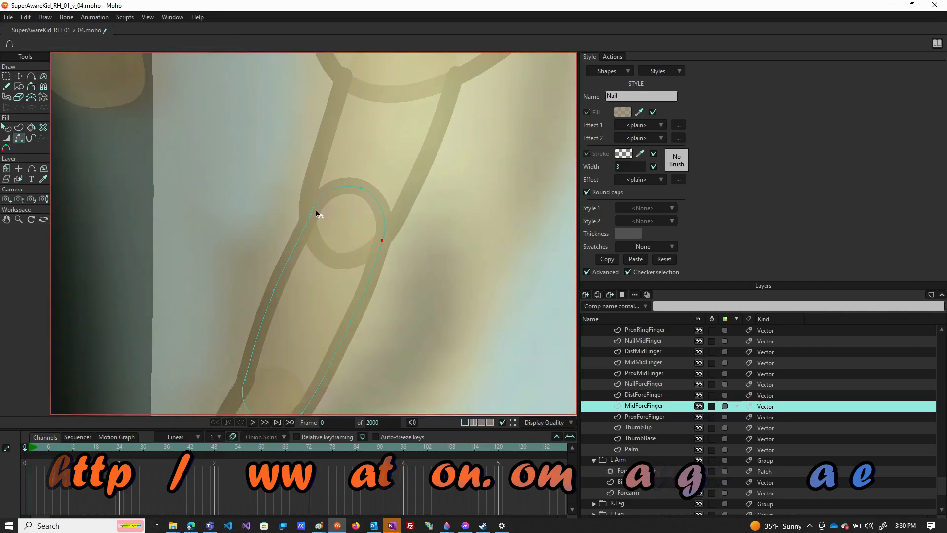
pyautogui.click(380, 202)
pyautogui.click(339, 191)
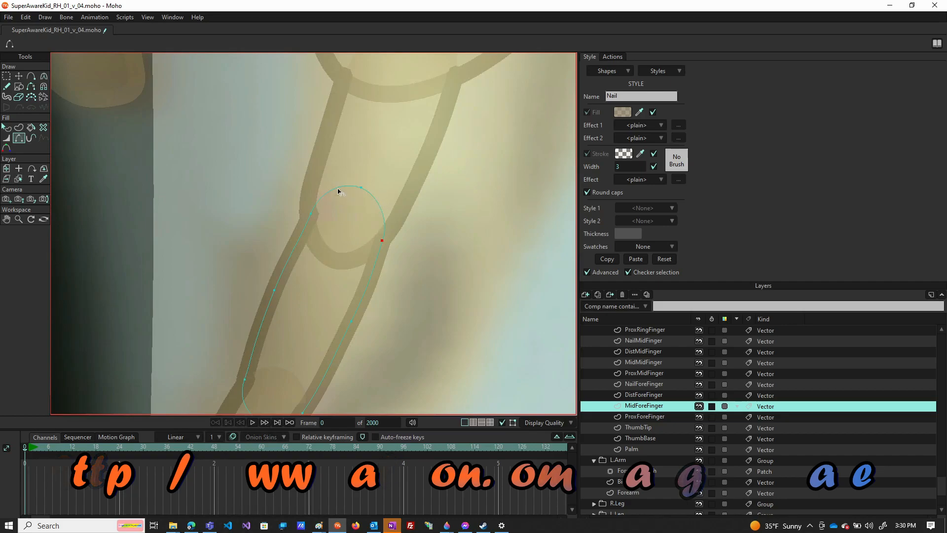
pyautogui.scroll(-1, 370, 268)
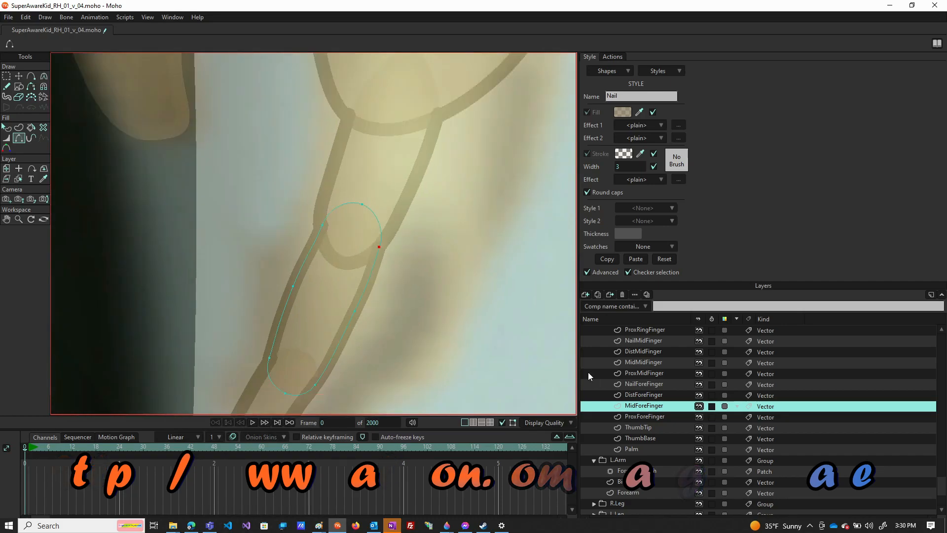
# Step: Add a point on each side of the ProxForeFinger outline where it crosses the middle segment at the joint
pyautogui.click(652, 419)
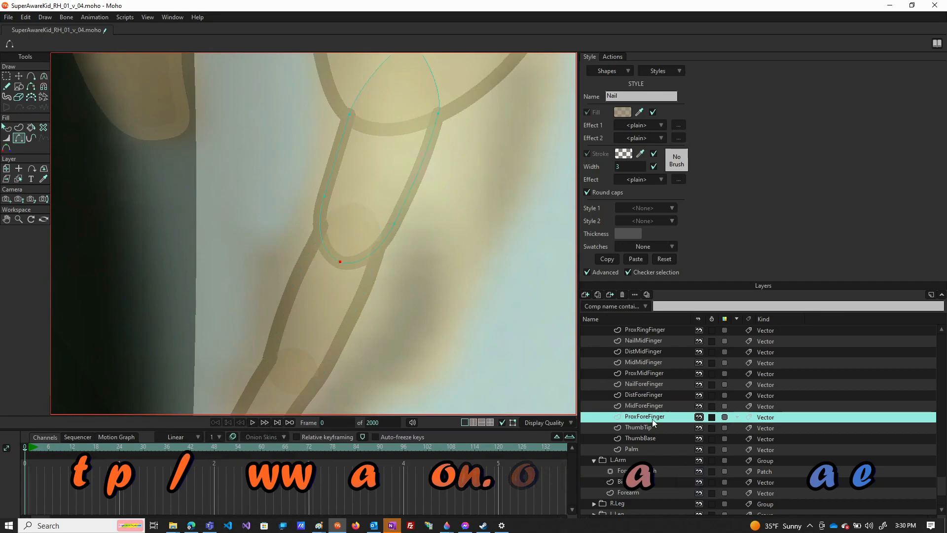
pyautogui.scroll(3, 367, 279)
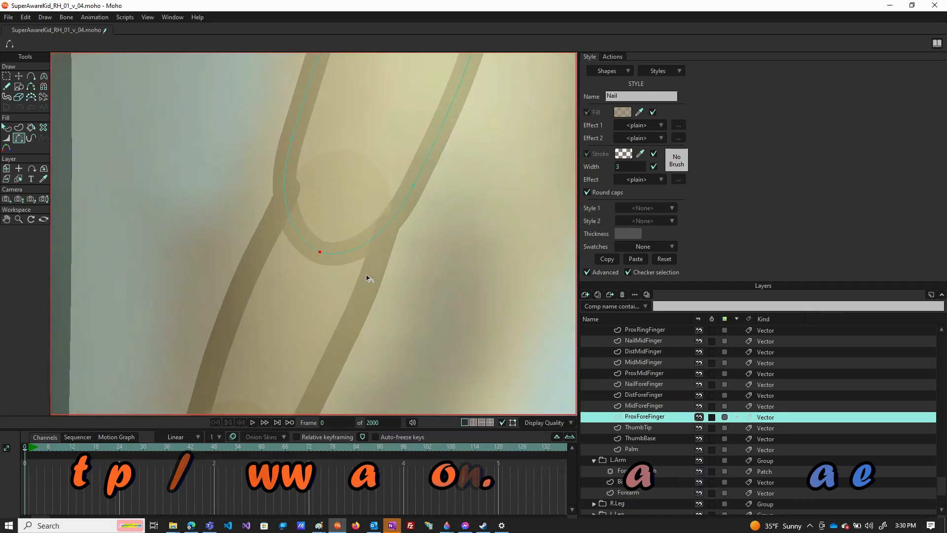
pyautogui.press('a')
pyautogui.click(389, 223)
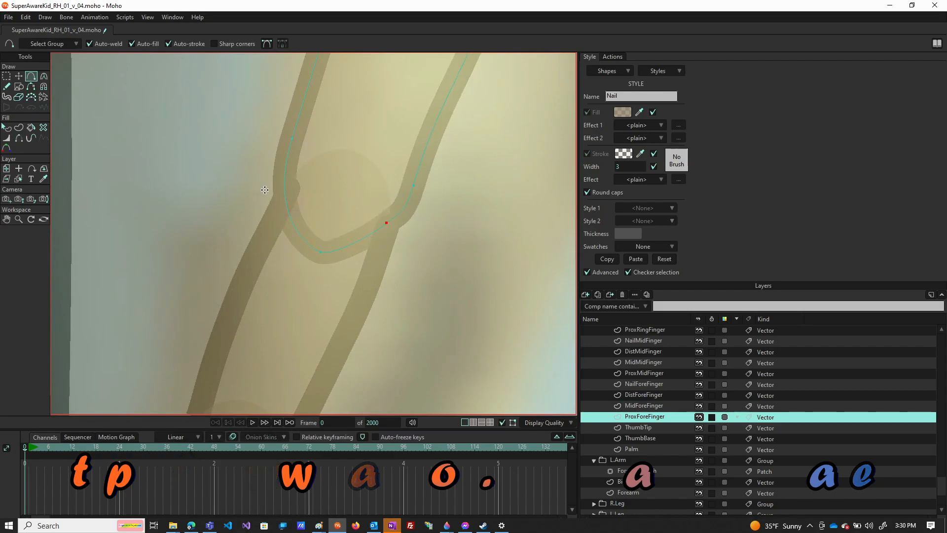
pyautogui.click(289, 186)
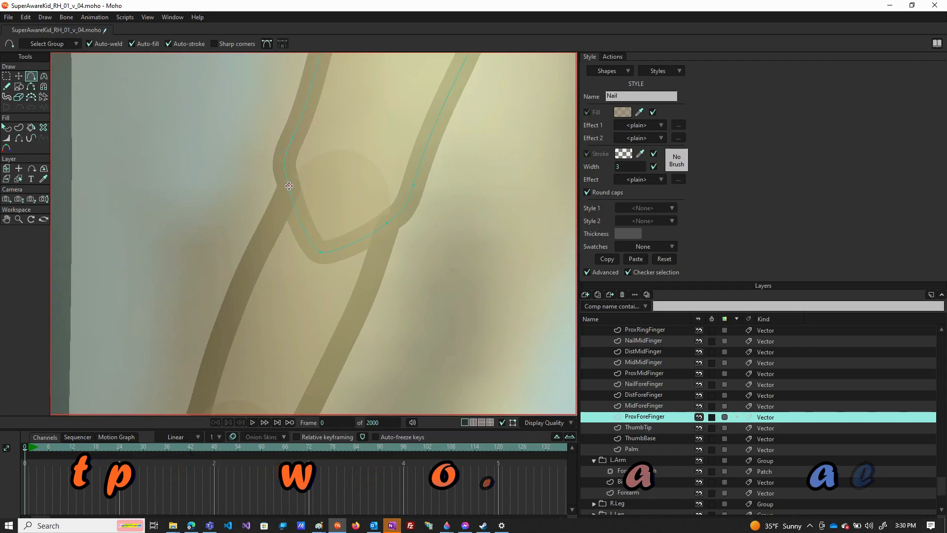
# Step: Adjust the curvature handles of ProxForeFinger's joint points on both sides so the sides run smoothly into a rounded lower end
pyautogui.press('c')
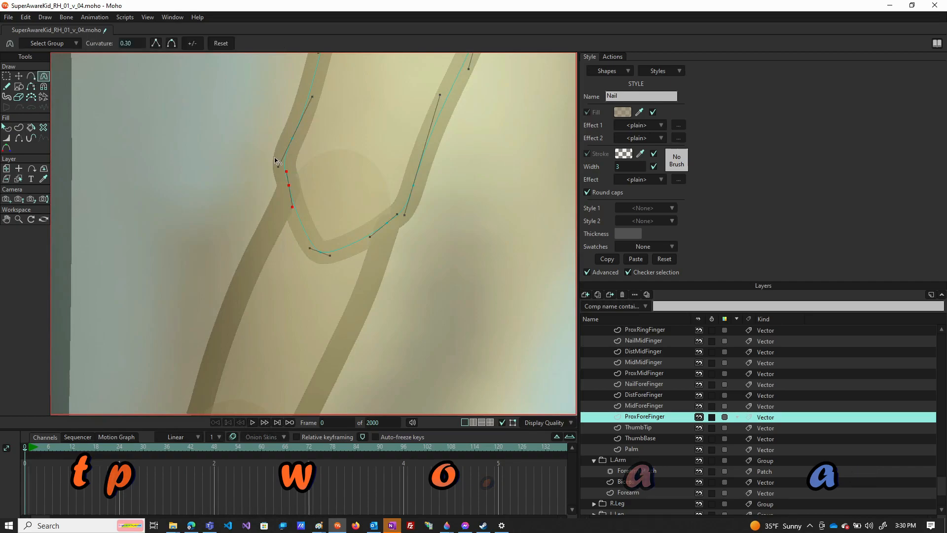
pyautogui.moveTo(276, 168); pyautogui.dragTo(288, 156)
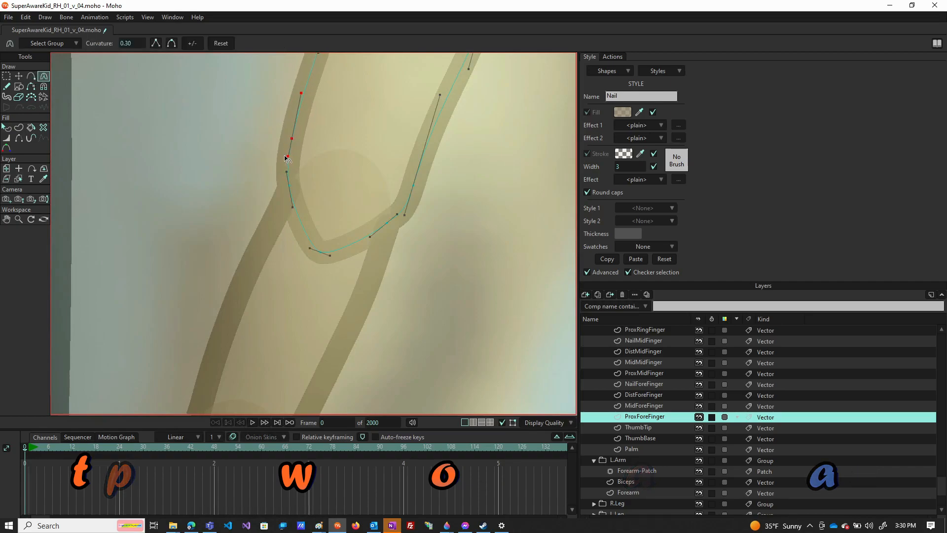
pyautogui.moveTo(420, 162); pyautogui.dragTo(228, 110)
pyautogui.moveTo(426, 143); pyautogui.dragTo(429, 144)
pyautogui.moveTo(366, 239); pyautogui.dragTo(369, 259)
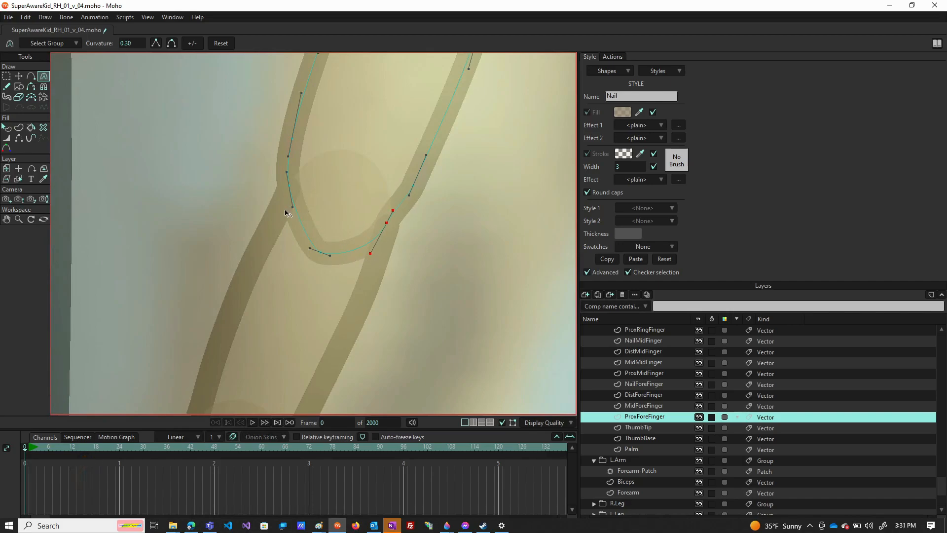
pyautogui.moveTo(285, 212); pyautogui.dragTo(277, 219)
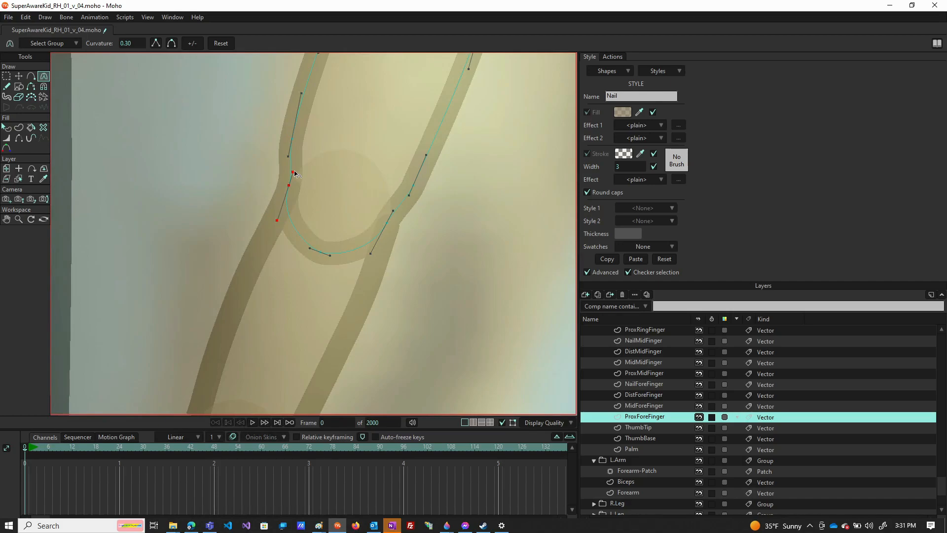
pyautogui.moveTo(294, 174); pyautogui.dragTo(291, 173)
pyautogui.scroll(-3, 312, 192)
pyautogui.scroll(2, 339, 178)
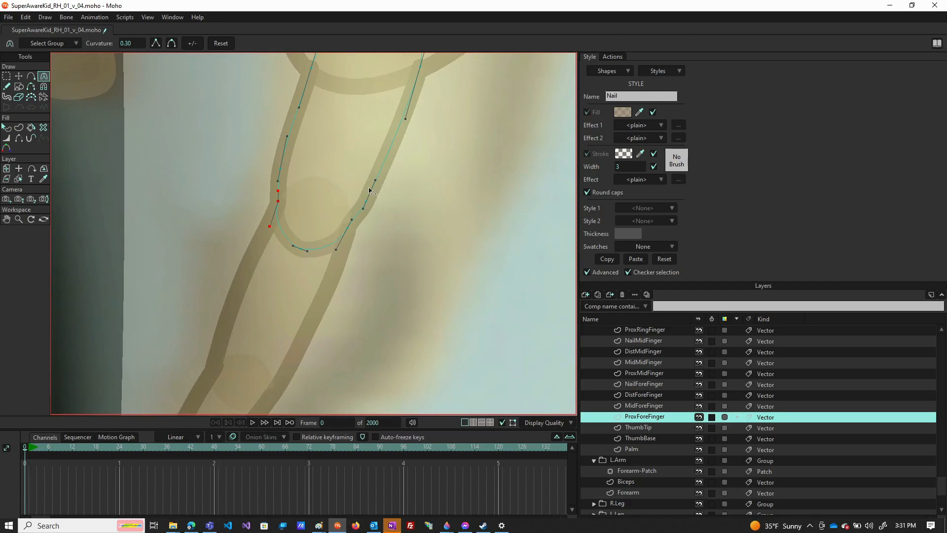
# Step: Shift ProxForeFinger's two outer-side points, above the lower joint and at the palm edge, slightly up and inward
pyautogui.press('t')
pyautogui.hotkey('ctrl', 'a')
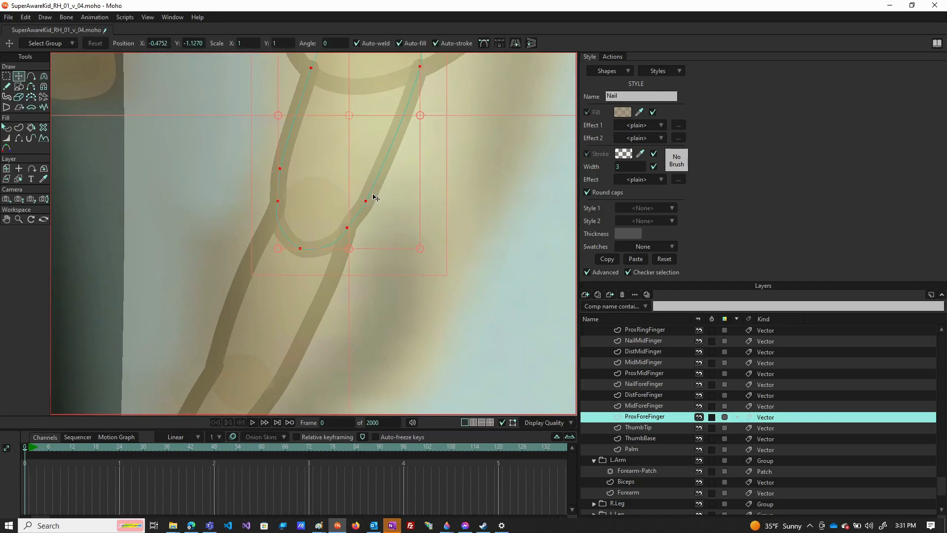
pyautogui.click(366, 201)
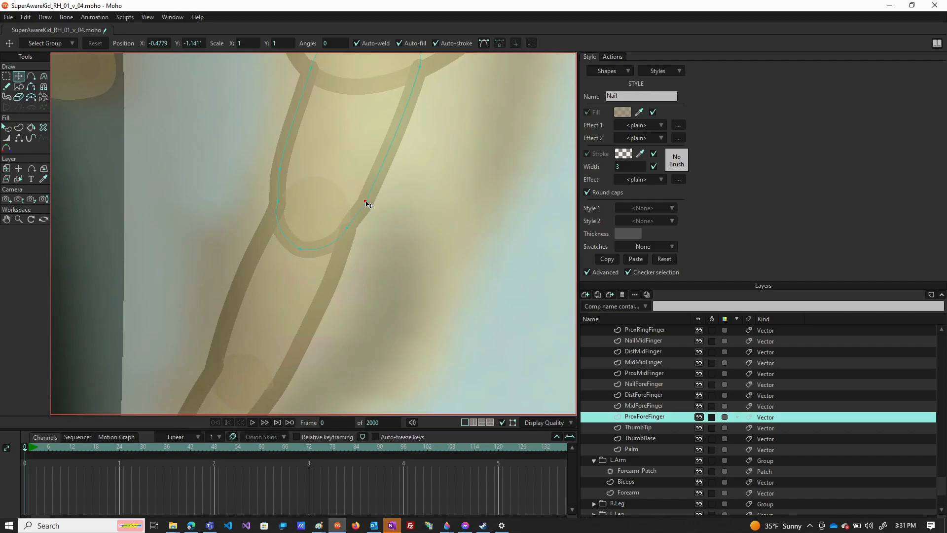
pyautogui.moveTo(365, 201); pyautogui.dragTo(362, 198)
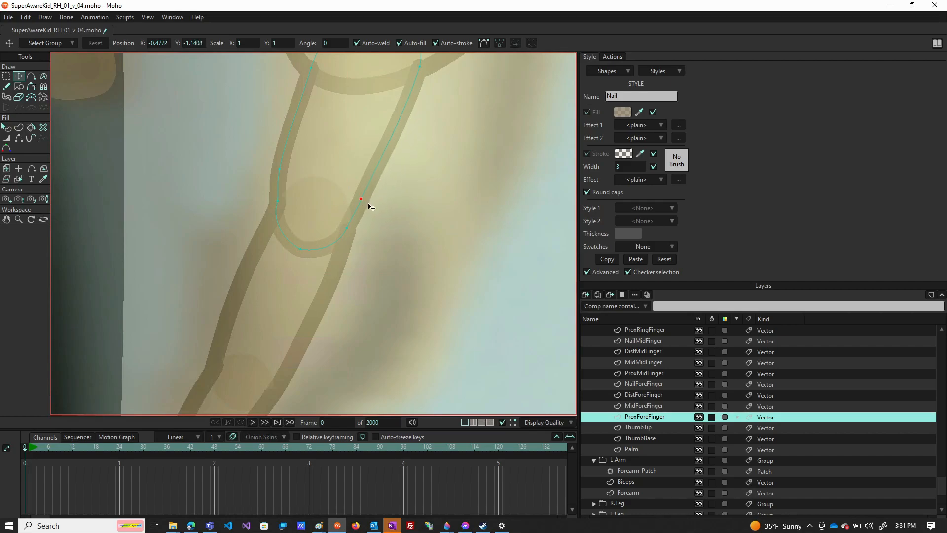
pyautogui.scroll(-5, 367, 204)
pyautogui.scroll(5, 363, 194)
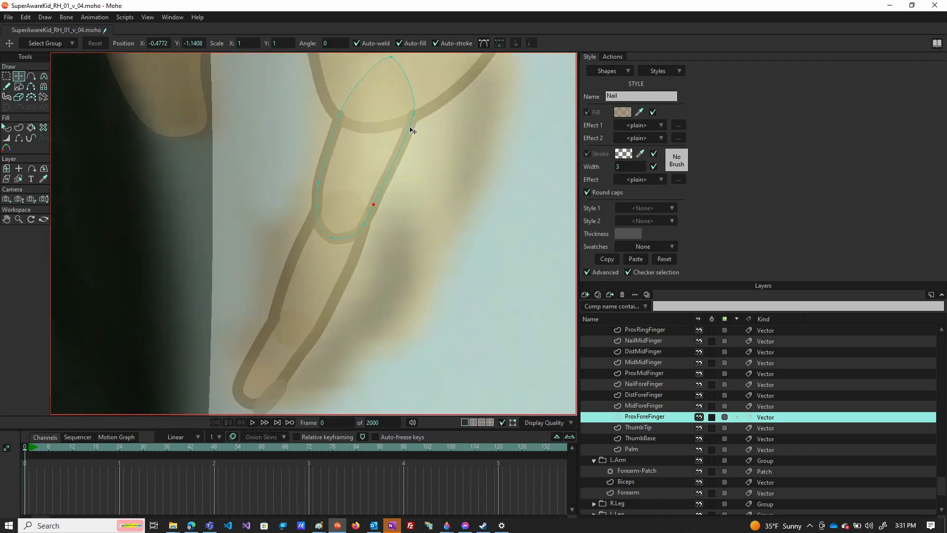
pyautogui.moveTo(416, 118); pyautogui.dragTo(412, 113)
pyautogui.scroll(-2, 345, 197)
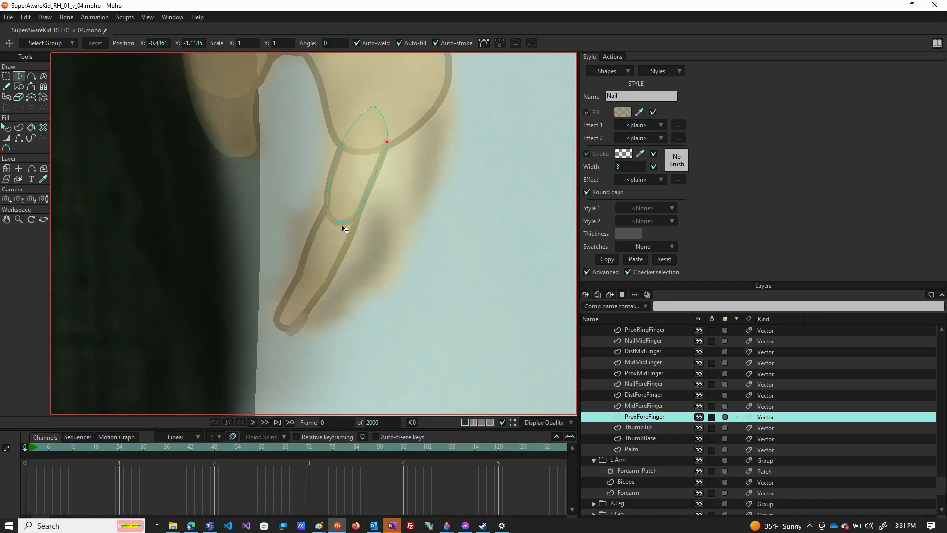
# Step: Hide the ProxForeFinger stroke edges that arc across the middle segment at the lower joint
pyautogui.scroll(3, 346, 215)
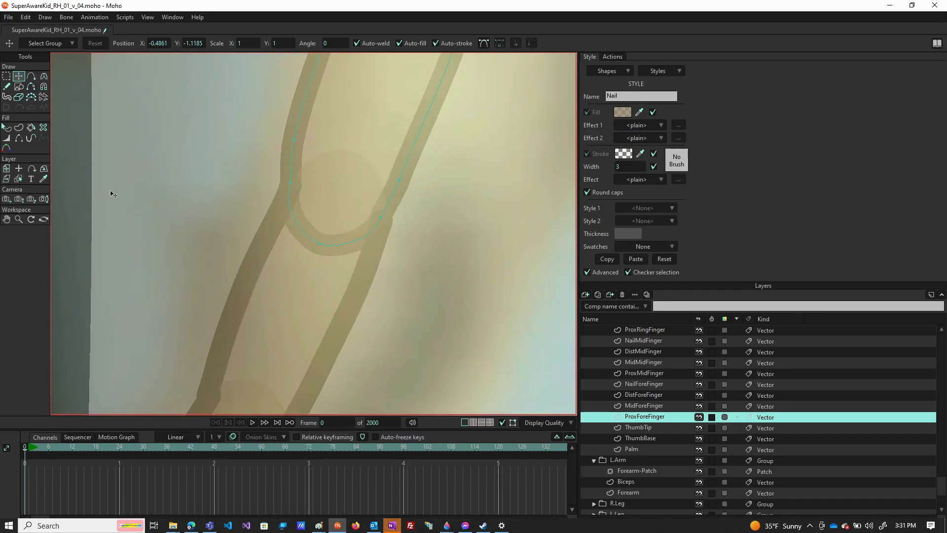
pyautogui.click(19, 138)
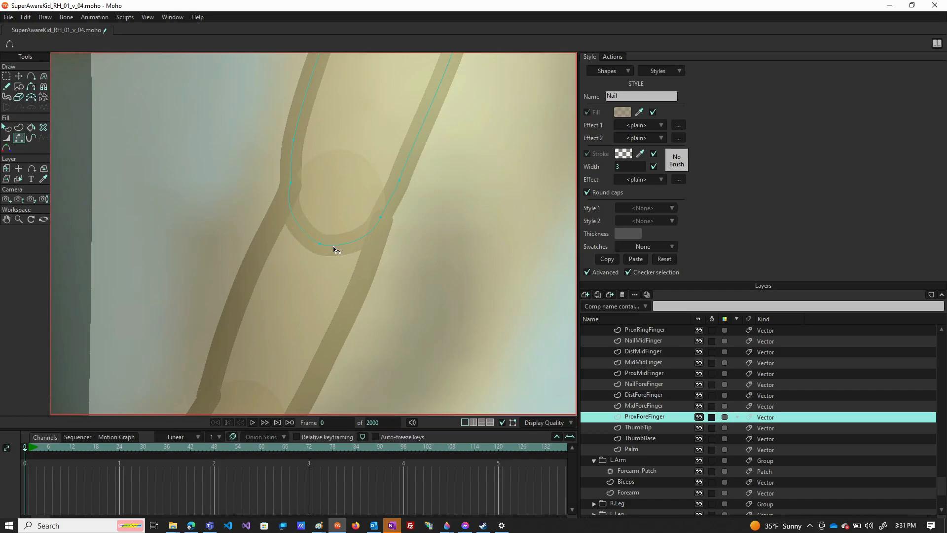
pyautogui.scroll(-1, 324, 220)
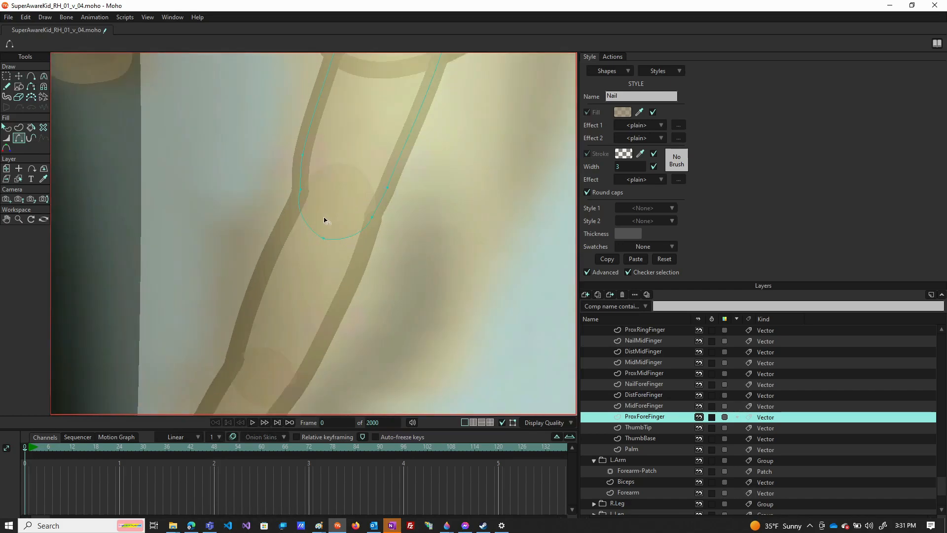
pyautogui.scroll(-3, 323, 219)
pyautogui.scroll(4, 368, 233)
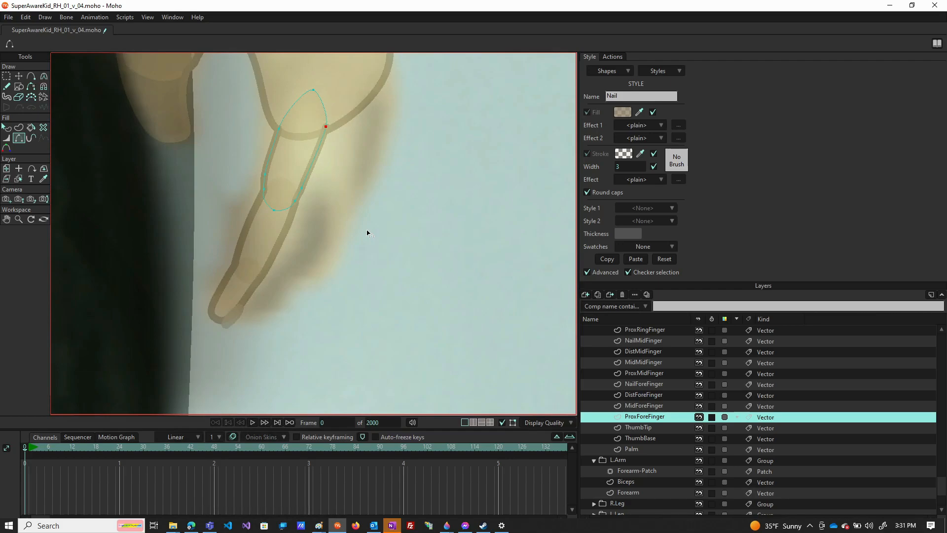
pyautogui.scroll(-2, 368, 233)
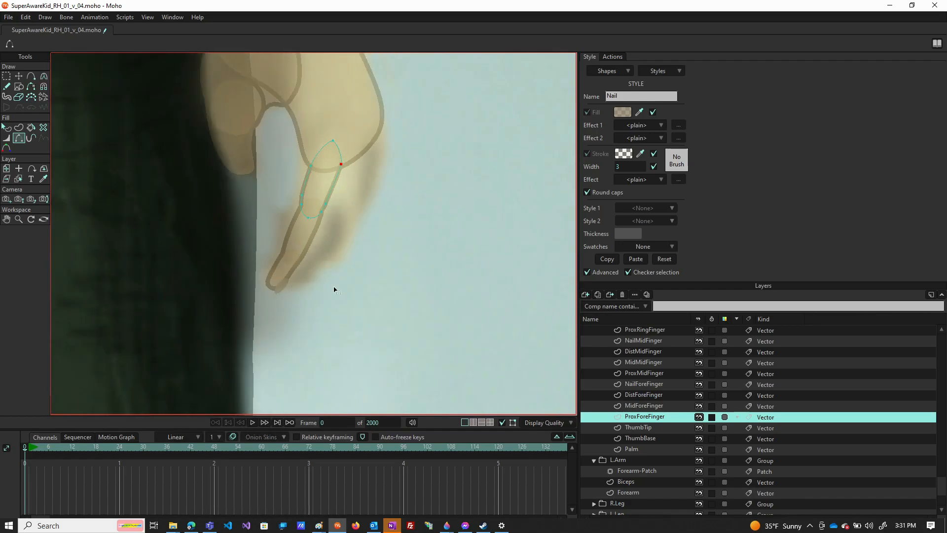
# Step: Lighten the Nail style's fill color to EFE4CE
pyautogui.click(624, 112)
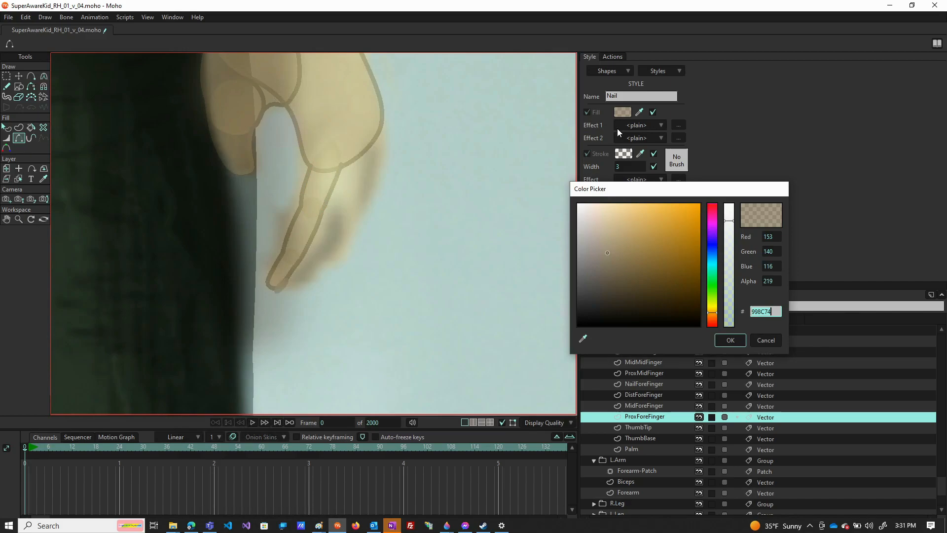
pyautogui.click(605, 224)
pyautogui.moveTo(605, 224)
pyautogui.mouseDown()
pyautogui.moveTo(594, 229)
pyautogui.moveTo(593, 212)
pyautogui.mouseUp()
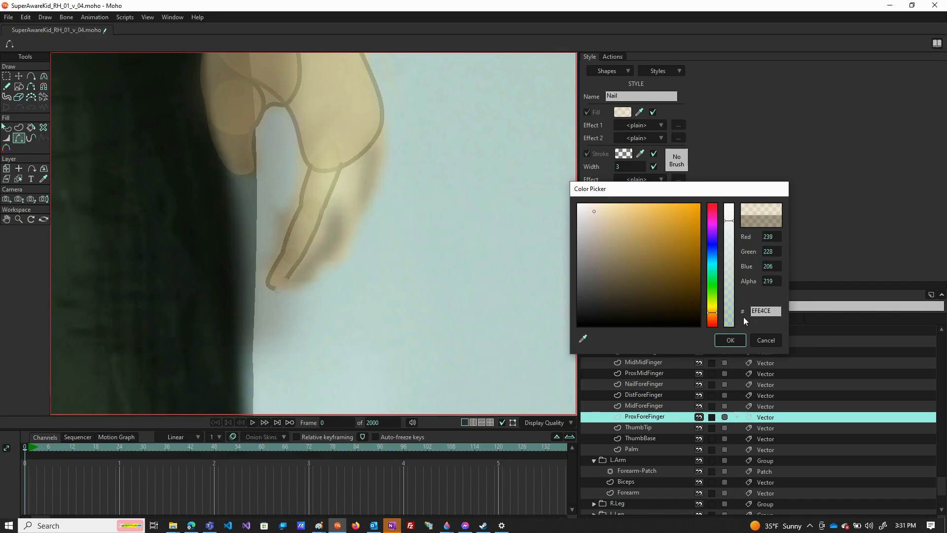
pyautogui.click(734, 339)
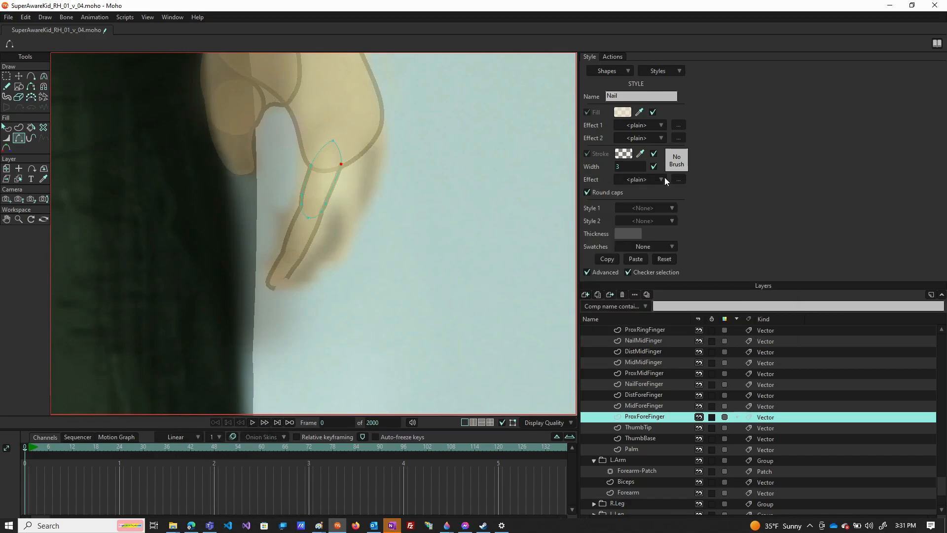
# Step: Raise the Nail style's stroke opacity to alpha 161 and set the stroke width to 2
pyautogui.click(624, 154)
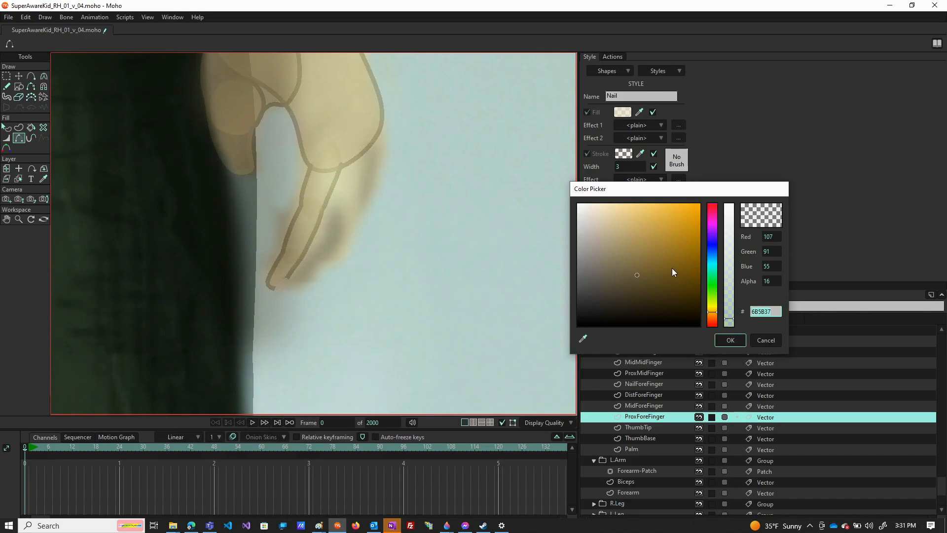
pyautogui.moveTo(729, 246)
pyautogui.mouseDown()
pyautogui.moveTo(728, 268)
pyautogui.moveTo(728, 248)
pyautogui.mouseUp()
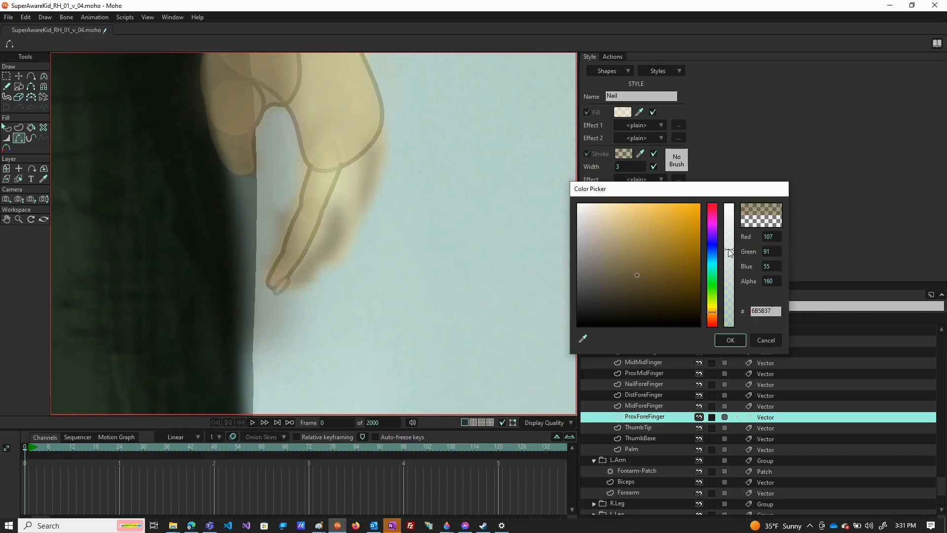
pyautogui.click(730, 342)
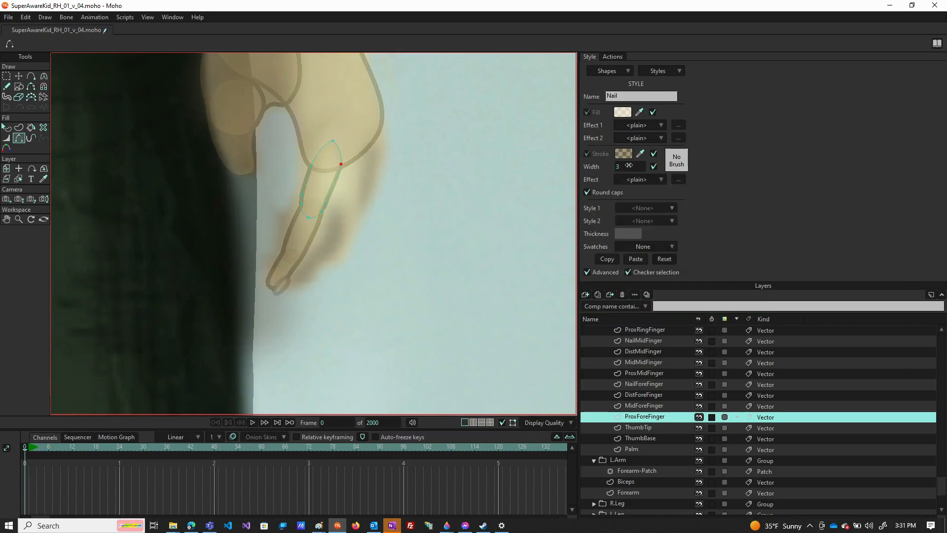
pyautogui.moveTo(629, 165); pyautogui.dragTo(616, 166)
pyautogui.moveTo(624, 167); pyautogui.dragTo(627, 167)
# Step: Lighten the Nail style's stroke color to A29372
pyautogui.click(623, 153)
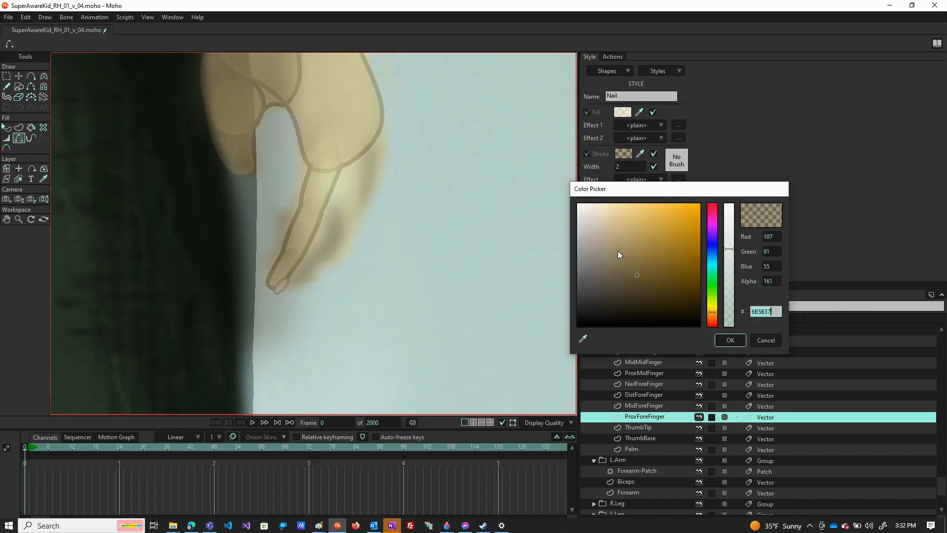
pyautogui.moveTo(618, 251)
pyautogui.mouseDown()
pyautogui.moveTo(615, 237)
pyautogui.moveTo(613, 248)
pyautogui.mouseUp()
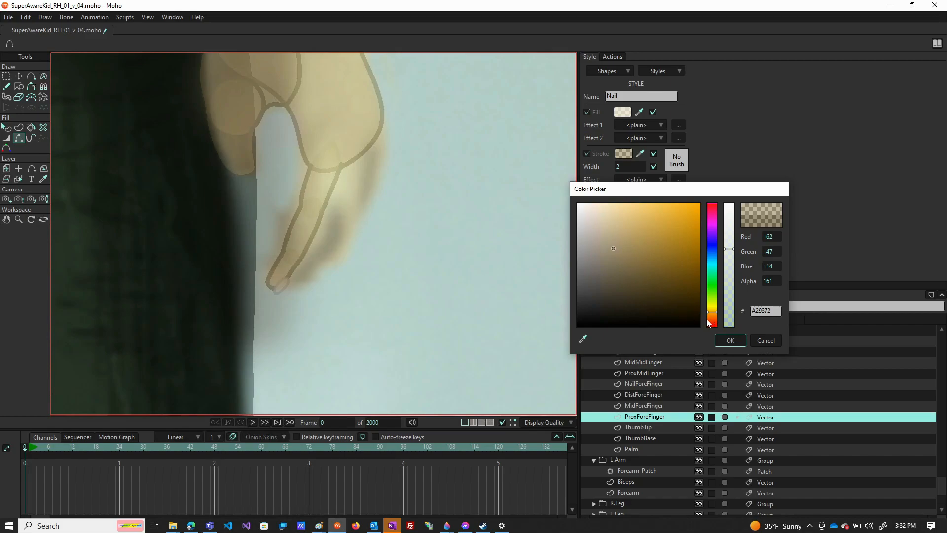
pyautogui.click(725, 343)
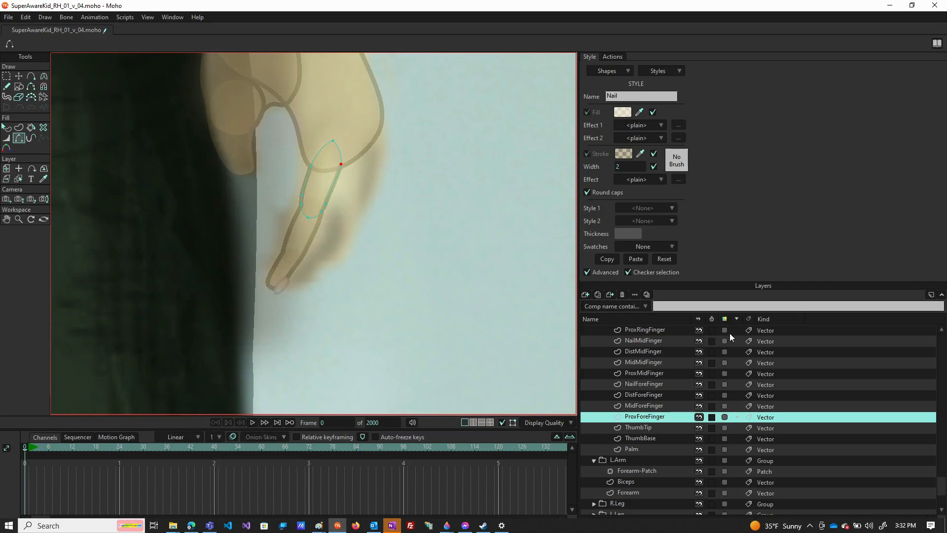
# Step: Copy the whole ProxForeFinger shape and paste it into the ProxMidFinger layer
pyautogui.scroll(-2, 691, 357)
pyautogui.scroll(-5, 310, 314)
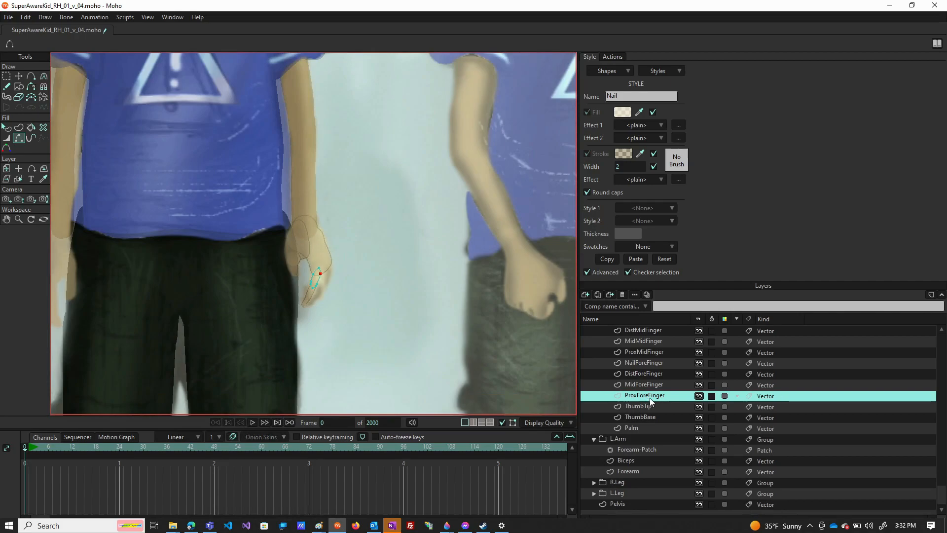
pyautogui.scroll(5, 395, 319)
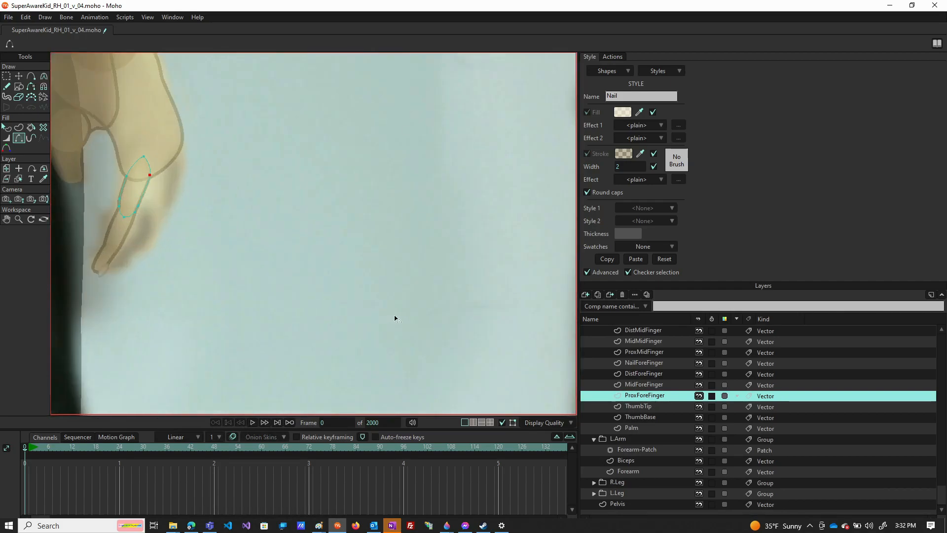
pyautogui.scroll(-2, 395, 318)
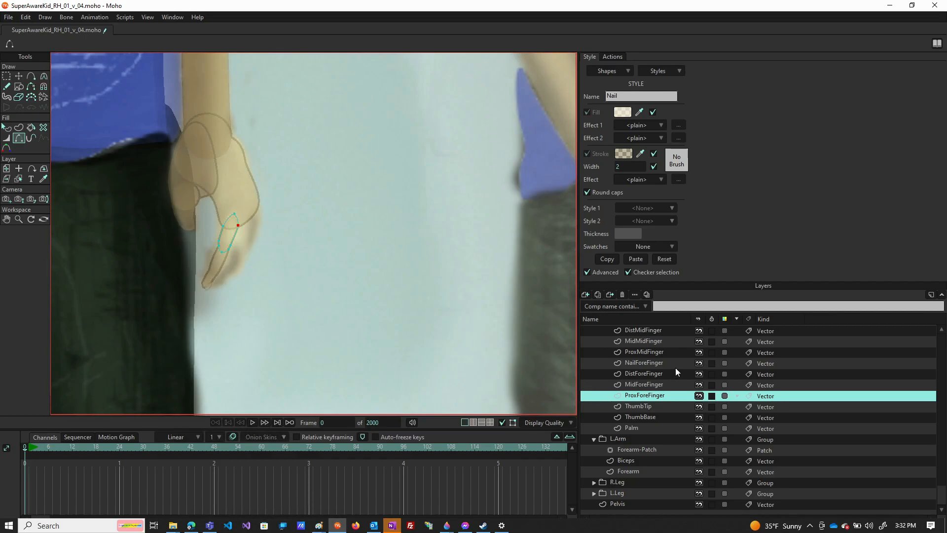
pyautogui.scroll(1, 676, 368)
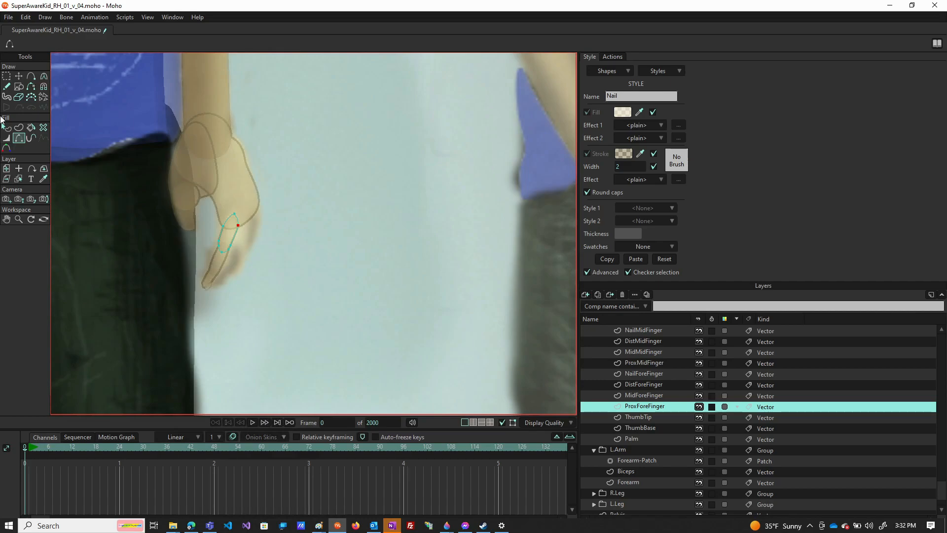
pyautogui.click(19, 76)
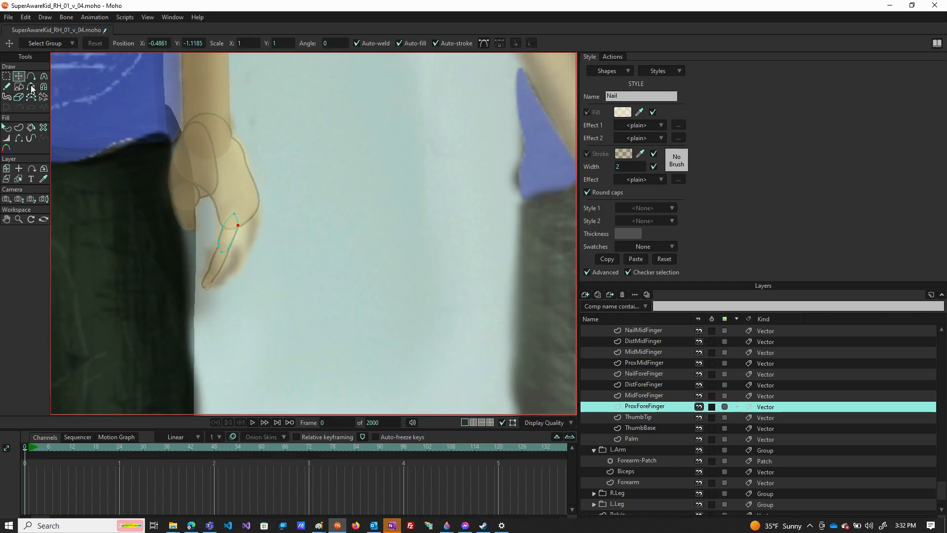
pyautogui.doubleClick(236, 238)
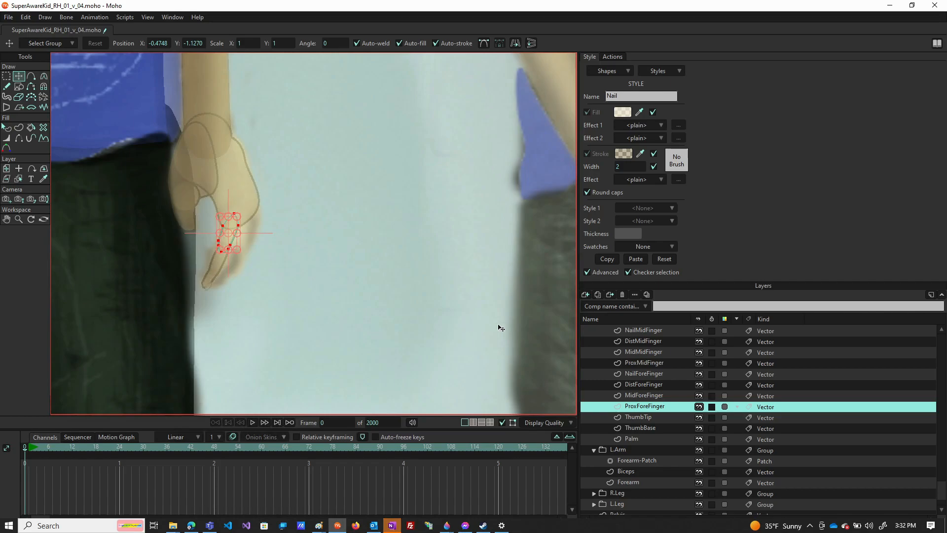
pyautogui.press('g')
pyautogui.click(654, 362)
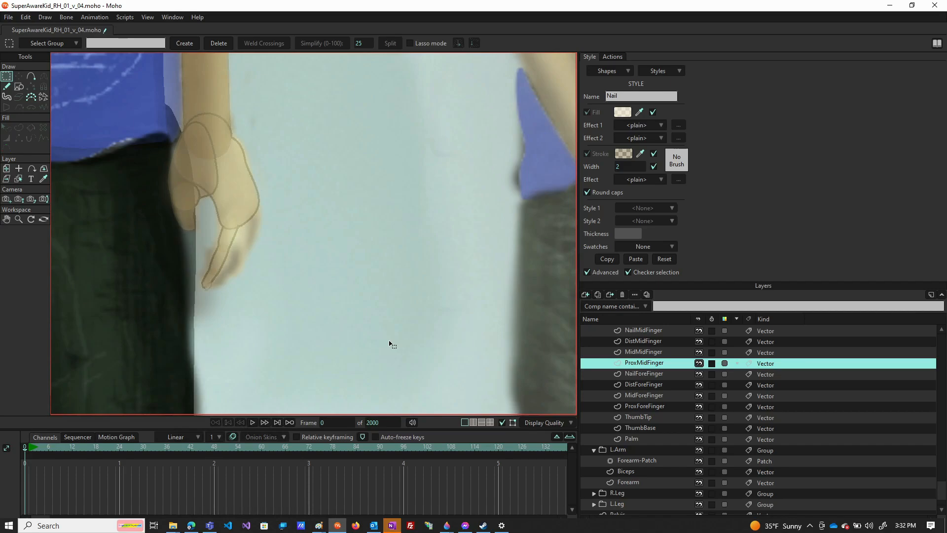
pyautogui.press('t')
pyautogui.scroll(5, 212, 231)
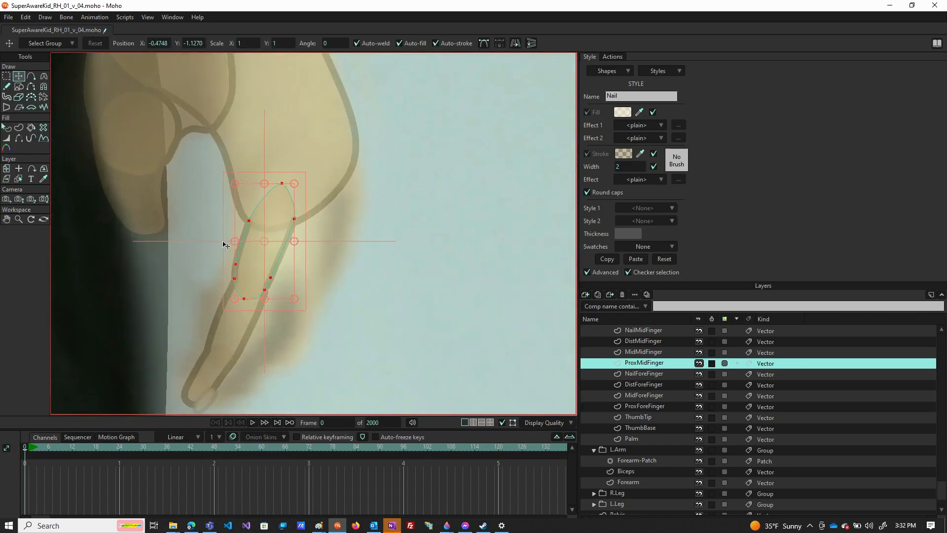
# Step: Move the pasted ProxMidFinger shape outward beside the forefinger's proximal segment and stretch it slightly upward into the palm
pyautogui.moveTo(282, 267); pyautogui.dragTo(305, 268)
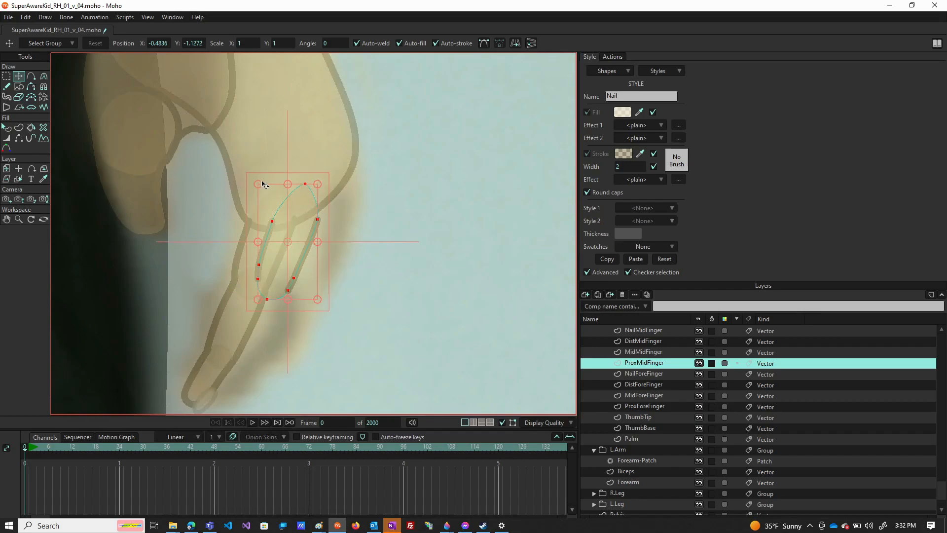
pyautogui.moveTo(261, 185); pyautogui.dragTo(257, 164)
pyautogui.moveTo(247, 240); pyautogui.dragTo(256, 237)
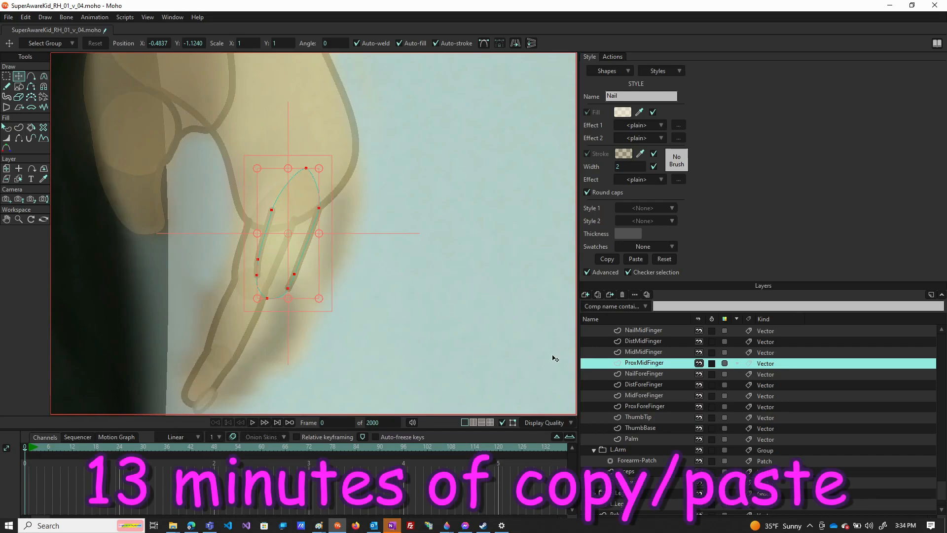
# Step: Copy the whole MidForeFinger shape into the MidMidFinger layer and place it just below the middle finger's proximal segment
pyautogui.click(649, 396)
pyautogui.hotkey('ctrl', 'a')
pyautogui.hotkey('ctrl', 'c')
pyautogui.click(643, 352)
pyautogui.hotkey('ctrl', 'v')
pyautogui.moveTo(243, 307); pyautogui.dragTo(264, 311)
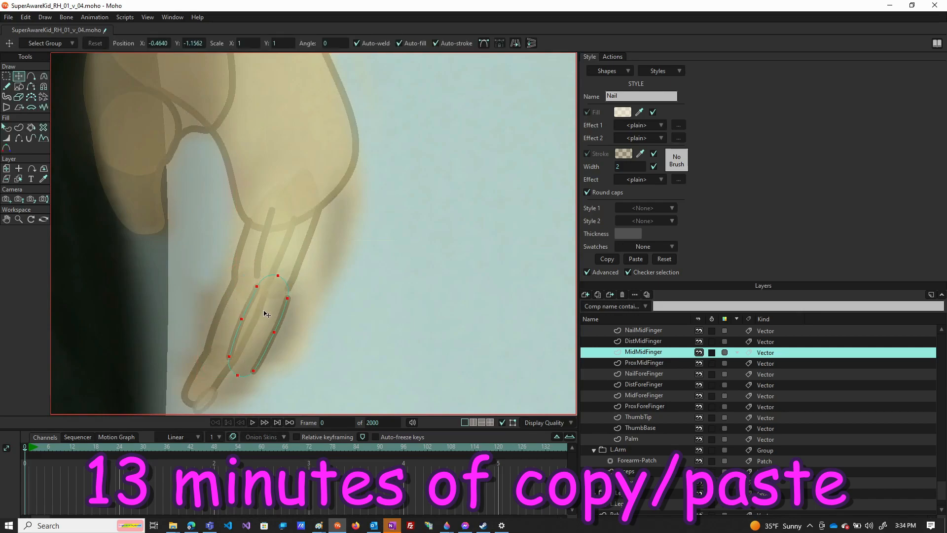
# Step: Copy the DistForeFinger shape into the DistMidFinger layer and place it at the end of the middle finger
pyautogui.click(643, 384)
pyautogui.hotkey('ctrl', 'v')
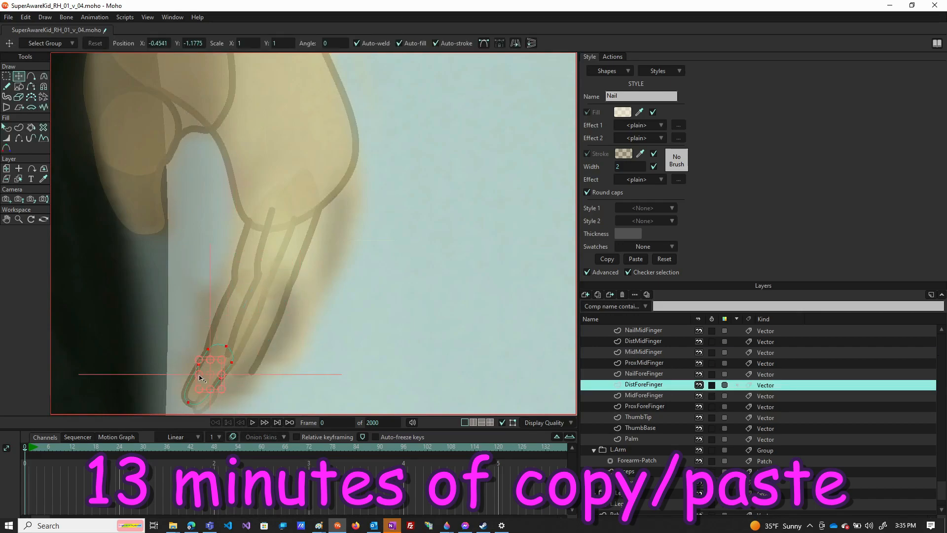
pyautogui.click(656, 342)
pyautogui.hotkey('ctrl', 'v')
pyautogui.moveTo(229, 384); pyautogui.dragTo(246, 395)
pyautogui.moveTo(246, 395); pyautogui.dragTo(347, 314)
# Step: Copy the whole nail shape from the NailForeFinger layer into the NailMidFinger layer
pyautogui.hotkey('ctrl', 'a')
pyautogui.click(643, 373)
pyautogui.click(644, 330)
pyautogui.hotkey('ctrl', 'v')
# Step: Copy the ProxMidFinger shape into the ProxRingFinger layer and adjust its lower end beside the middle finger
pyautogui.scroll(2, 643, 365)
pyautogui.click(644, 363)
pyautogui.hotkey('ctrl', 'v')
pyautogui.click(655, 481)
pyautogui.click(657, 352)
pyautogui.click(654, 439)
pyautogui.click(653, 398)
pyautogui.hotkey('ctrl', 'v')
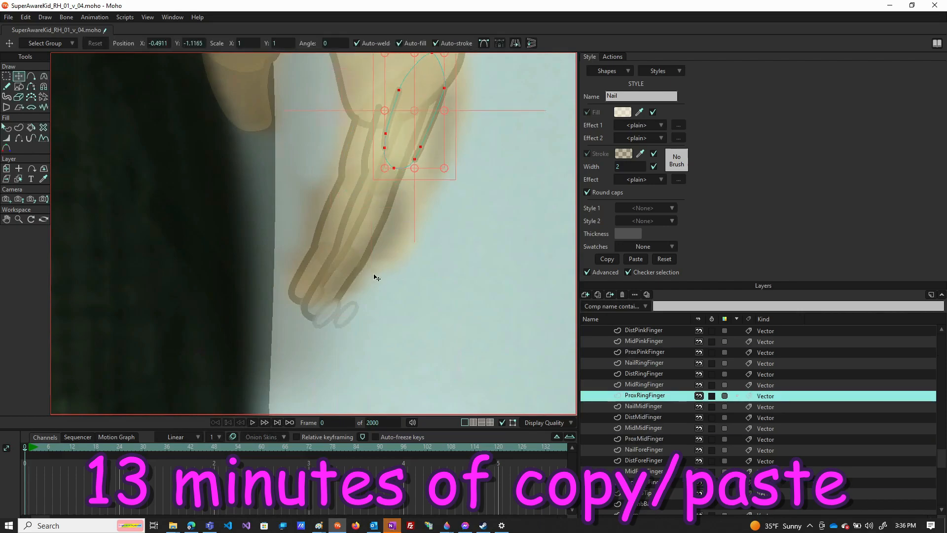
pyautogui.moveTo(411, 166); pyautogui.dragTo(411, 171)
# Step: Copy the MidForeFinger shape into the MidRingFinger layer and place it below the ring finger's proximal segment
pyautogui.click(646, 472)
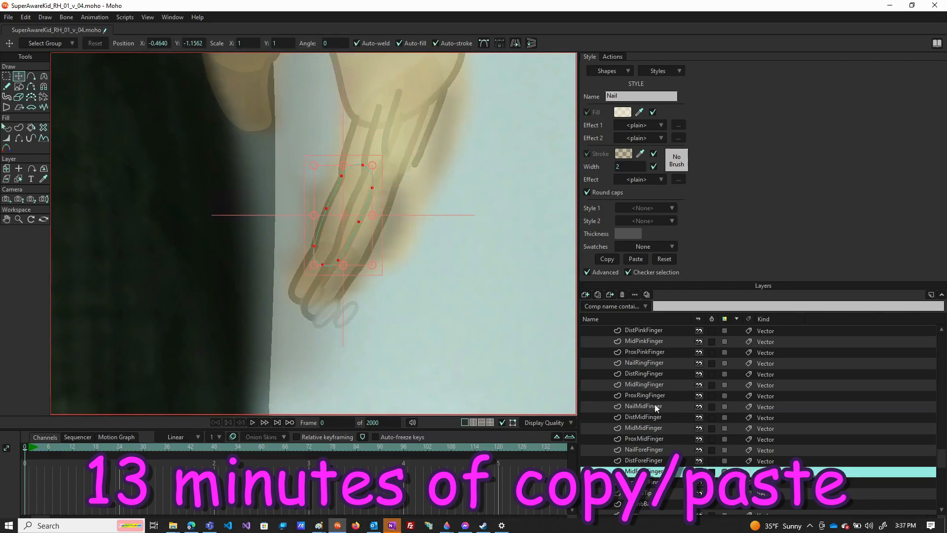
pyautogui.click(650, 385)
pyautogui.hotkey('ctrl', 'v')
pyautogui.moveTo(394, 221); pyautogui.dragTo(397, 225)
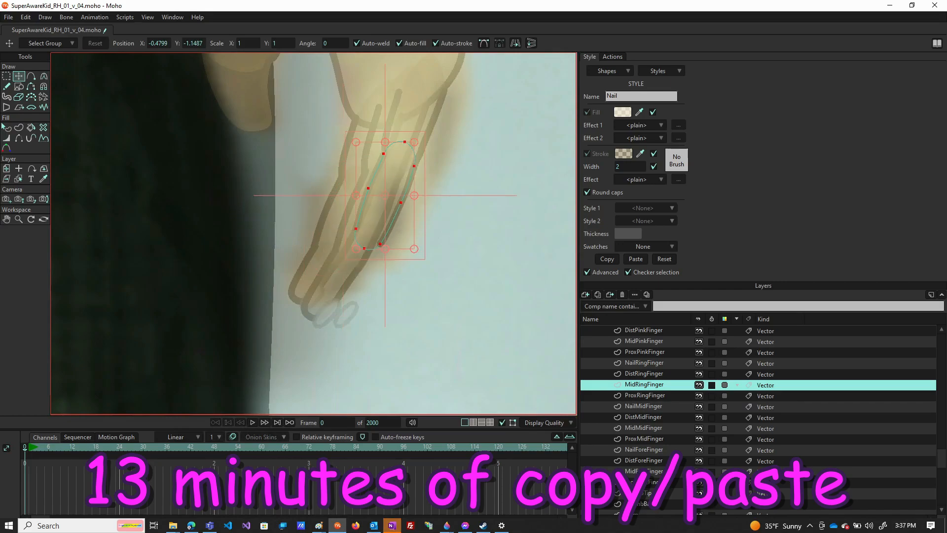
# Step: Copy the DistForeFinger shape into the DistRingFinger layer and move it to the end of the ring finger
pyautogui.click(652, 461)
pyautogui.click(642, 375)
pyautogui.hotkey('ctrl', 'v')
pyautogui.moveTo(318, 270); pyautogui.dragTo(369, 246)
# Step: Place a copy of the nail in the NailRingFinger layer at the ring finger's tip
pyautogui.click(645, 364)
pyautogui.moveTo(347, 314); pyautogui.dragTo(353, 288)
pyautogui.scroll(-5, 351, 359)
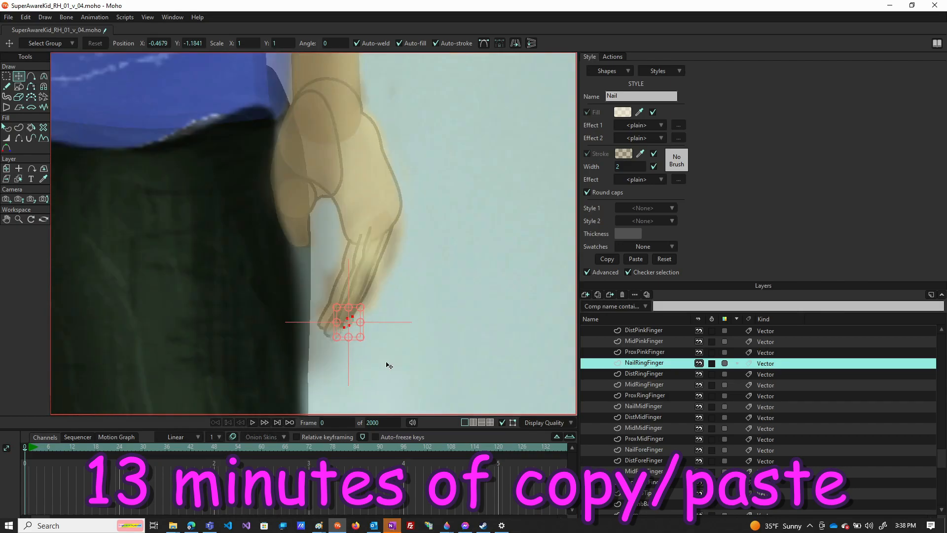
# Step: Paste the distal finger segment into the NailPinkFinger layer and move it outward beside the ring finger's tip
pyautogui.scroll(5, 645, 373)
pyautogui.click(644, 375)
pyautogui.hotkey('ctrl', 'v')
pyautogui.moveTo(350, 324); pyautogui.dragTo(386, 312)
# Step: Copy the ring finger's nail into the NailPinkFinger layer and move it to the pinky's tip
pyautogui.click(660, 431)
pyautogui.click(645, 417)
pyautogui.click(654, 375)
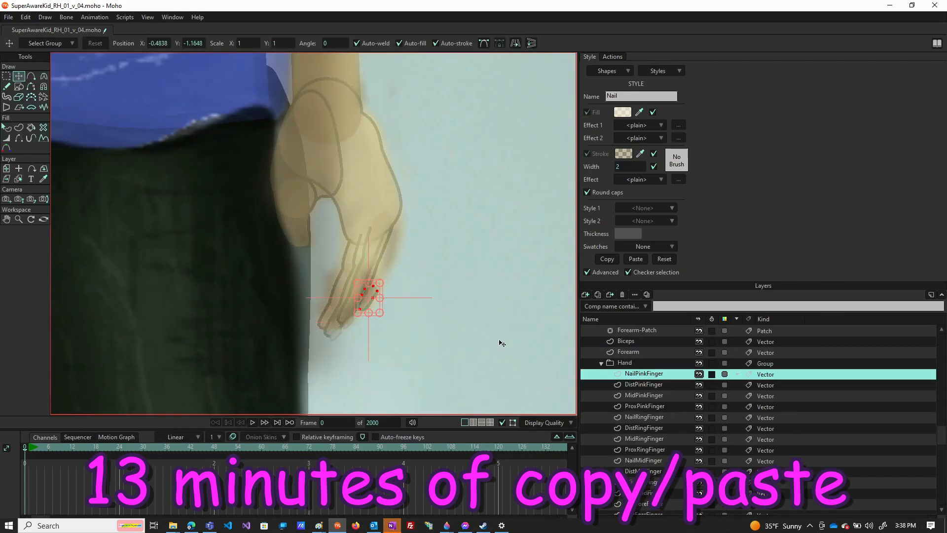
pyautogui.hotkey('ctrl', 'v')
pyautogui.scroll(8, 368, 334)
pyautogui.moveTo(320, 292); pyautogui.dragTo(378, 242)
# Step: Cut the distal segment out of the NailPinkFinger layer and paste it into the DistPinkFinger layer
pyautogui.click(370, 221)
pyautogui.hotkey('ctrl', 'x')
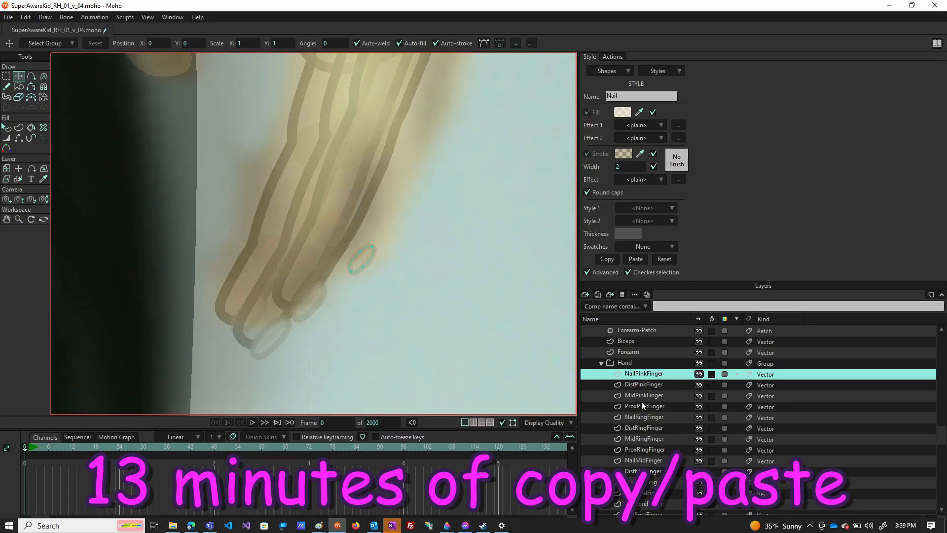
pyautogui.click(644, 385)
pyautogui.hotkey('ctrl', 'v')
# Step: Copy the MidRingFinger shape into the MidPinkFinger layer, move it outward above the pinky's distal segment, and lower its top point
pyautogui.click(644, 439)
pyautogui.hotkey('ctrl', 'c')
pyautogui.click(657, 396)
pyautogui.hotkey('ctrl', 'v')
pyautogui.moveTo(378, 185); pyautogui.dragTo(415, 161)
pyautogui.moveTo(351, 68); pyautogui.dragTo(364, 98)
pyautogui.scroll(-2, 365, 162)
# Step: Copy the ProxRingFinger shape into the ProxPinkFinger layer, move it outward, and lower its upper points
pyautogui.click(644, 450)
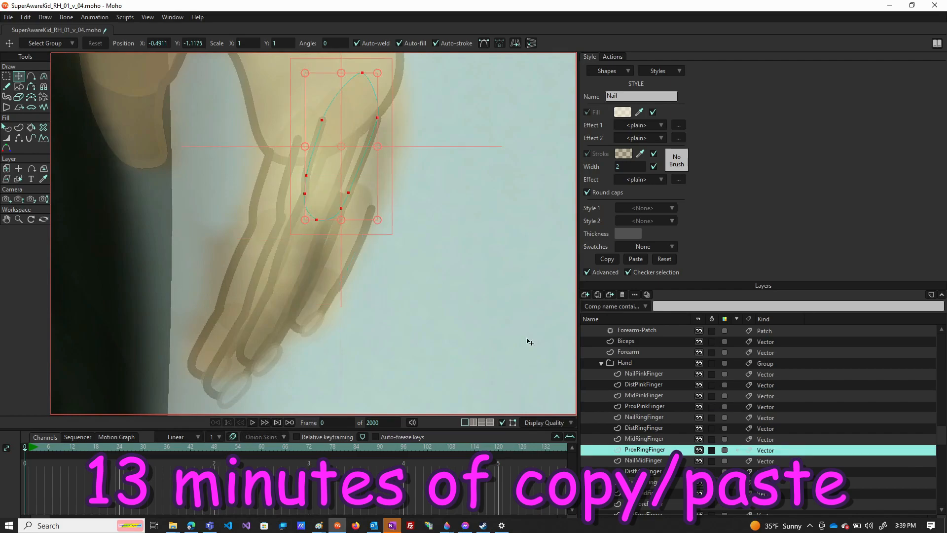
pyautogui.click(645, 406)
pyautogui.hotkey('ctrl', 'v')
pyautogui.moveTo(348, 190); pyautogui.dragTo(382, 190)
pyautogui.moveTo(410, 75); pyautogui.dragTo(394, 110)
pyautogui.moveTo(370, 163); pyautogui.dragTo(369, 173)
# Step: Lasso the upper points of the ProxPinkFinger shape and move them up into the palm
pyautogui.press('g')
pyautogui.click(326, 100)
pyautogui.moveTo(327, 100); pyautogui.dragTo(411, 169)
pyautogui.press('t')
pyautogui.moveTo(383, 146); pyautogui.dragTo(387, 78)
pyautogui.scroll(-4, 394, 95)
pyautogui.scroll(4, 395, 95)
# Step: Add points to the ProxPinkFinger outline and lower its inner side point to fit the palm
pyautogui.press('a')
pyautogui.click(393, 169)
pyautogui.click(348, 162)
pyautogui.press('t')
pyautogui.moveTo(360, 132); pyautogui.dragTo(359, 159)
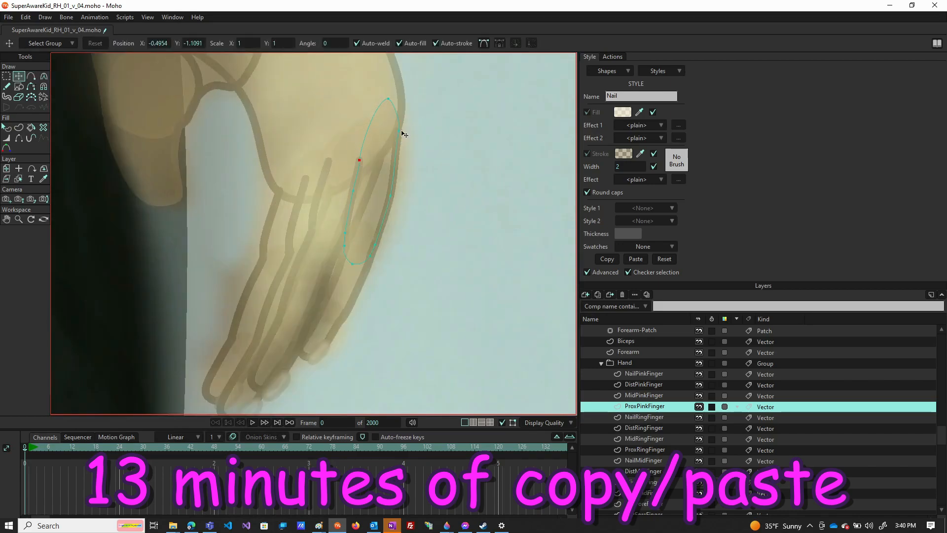
# Step: Hide the SUPER AWARE KID _blue_.png reference layer and make the Skin1 style's fill and stroke opaque
pyautogui.hotkey('ctrl', 'a')
pyautogui.scroll(-6, 400, 139)
pyautogui.scroll(5, 694, 338)
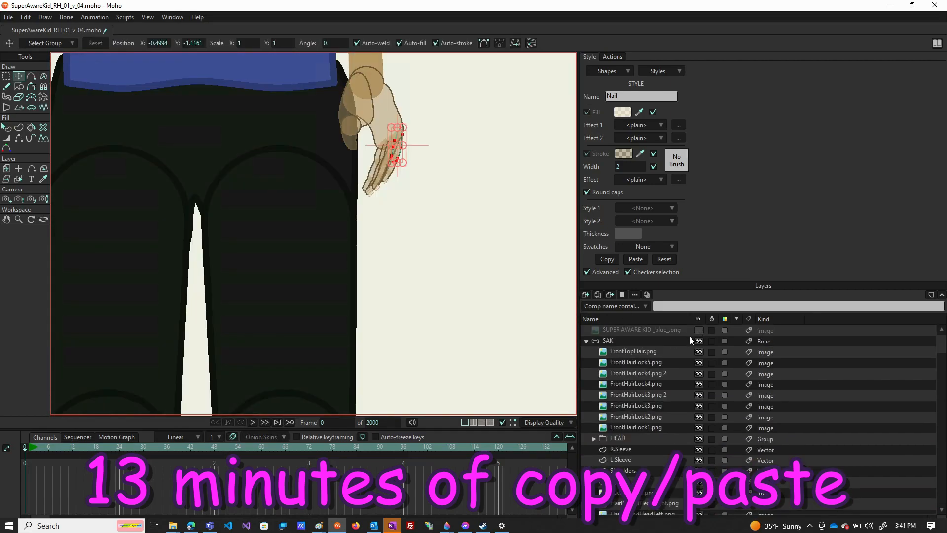
pyautogui.click(657, 71)
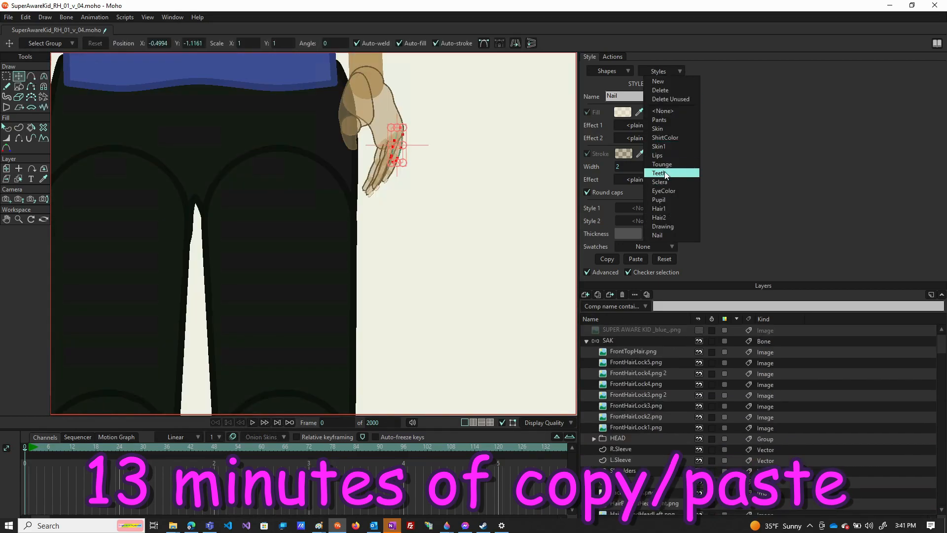
pyautogui.click(665, 170)
pyautogui.click(623, 112)
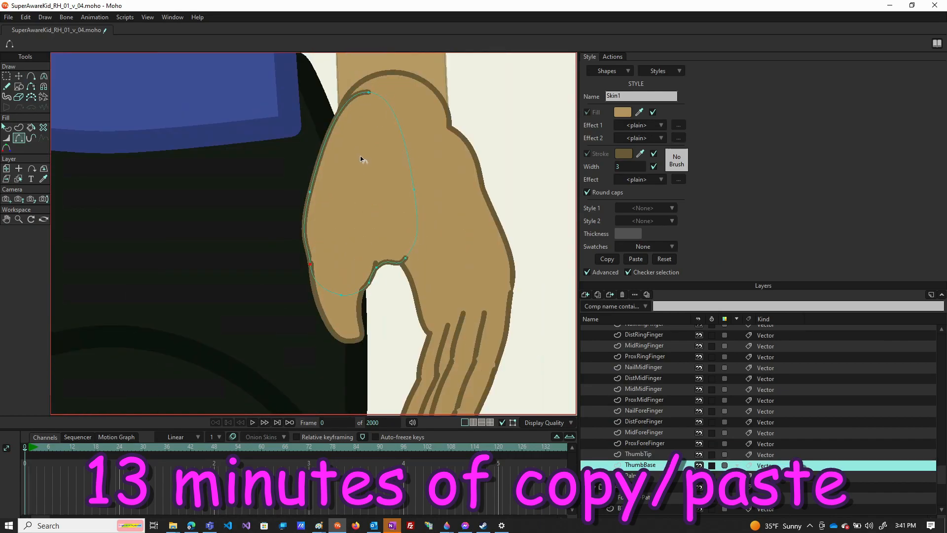
# Step: Lower the ThumbBase outline's top point to the wrist and move its inner point outward into the palm
pyautogui.press('t')
pyautogui.moveTo(357, 93)
pyautogui.mouseDown()
pyautogui.moveTo(341, 180)
pyautogui.moveTo(338, 130)
pyautogui.mouseUp()
pyautogui.moveTo(414, 190); pyautogui.dragTo(426, 172)
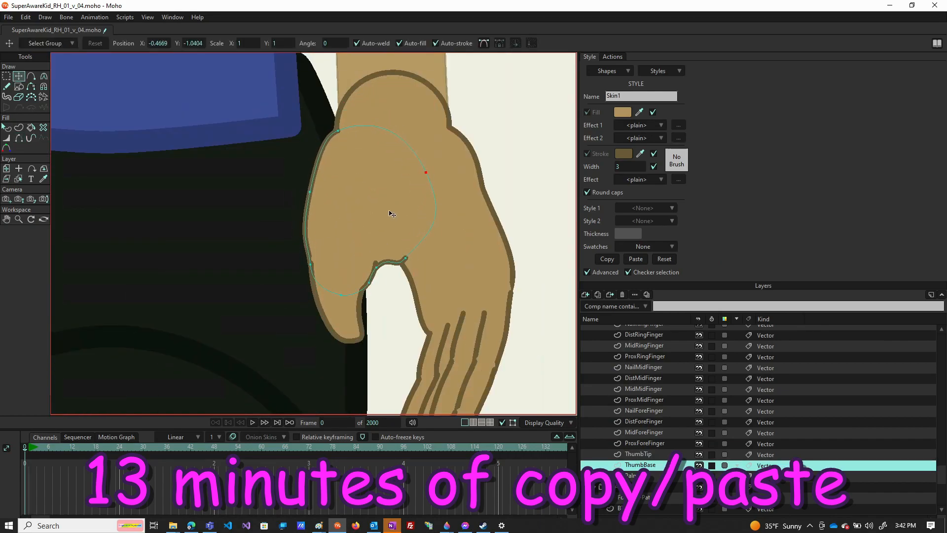
# Step: Open the Drawing style and move the ThumbBase outline's inner point farther into the palm
pyautogui.press('s')
pyautogui.click(660, 71)
pyautogui.click(668, 227)
pyautogui.moveTo(300, 138)
pyautogui.mouseDown()
pyautogui.moveTo(440, 276)
pyautogui.moveTo(419, 258)
pyautogui.mouseUp()
pyautogui.press('t')
pyautogui.moveTo(370, 209)
pyautogui.mouseDown()
pyautogui.moveTo(384, 190)
pyautogui.moveTo(434, 178)
pyautogui.mouseUp()
# Step: Add a point to the ThumbBase outline, reshape its inner curve, and delete the extra point
pyautogui.press('a')
pyautogui.click(401, 138)
pyautogui.press('t')
pyautogui.moveTo(406, 258); pyautogui.dragTo(429, 225)
pyautogui.press('a')
pyautogui.press('c')
pyautogui.moveTo(430, 144); pyautogui.dragTo(429, 132)
pyautogui.press('t')
pyautogui.press('Delete')
pyautogui.scroll(-10, 379, 228)
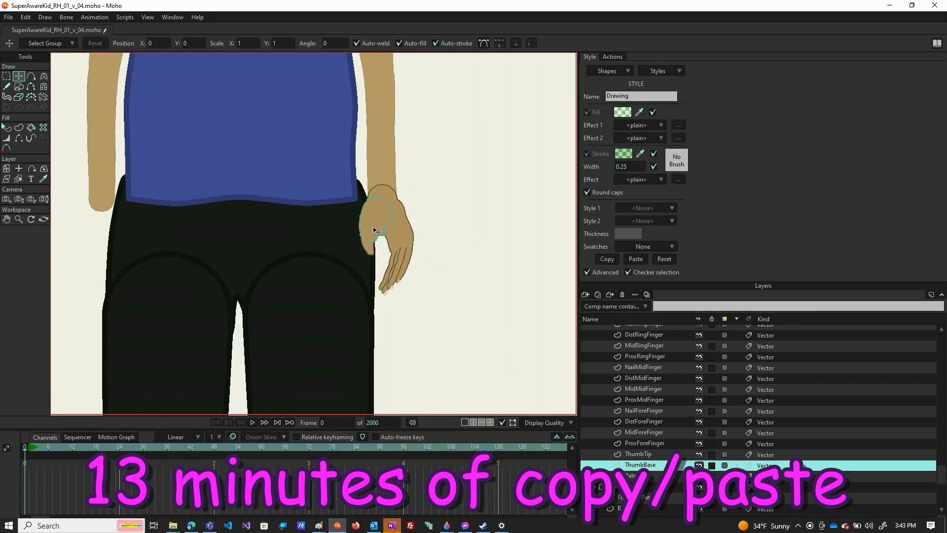
# Step: Examine the Palm outline and the fingertip nails for edges that need hiding
pyautogui.scroll(11, 406, 209)
pyautogui.click(641, 476)
pyautogui.press('h')
pyautogui.scroll(-8, 348, 202)
pyautogui.scroll(6, 345, 315)
pyautogui.scroll(-1, 356, 246)
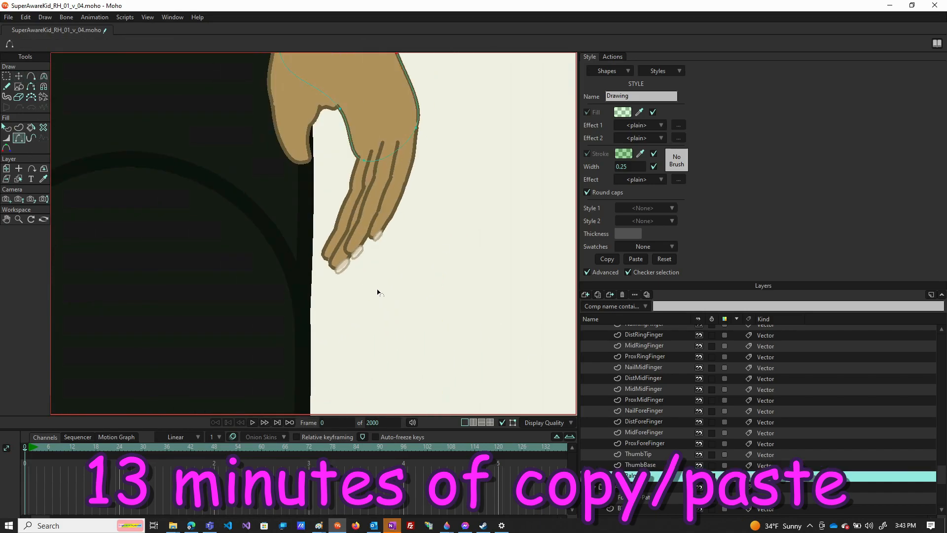
pyautogui.scroll(10, 356, 257)
pyautogui.click(655, 414)
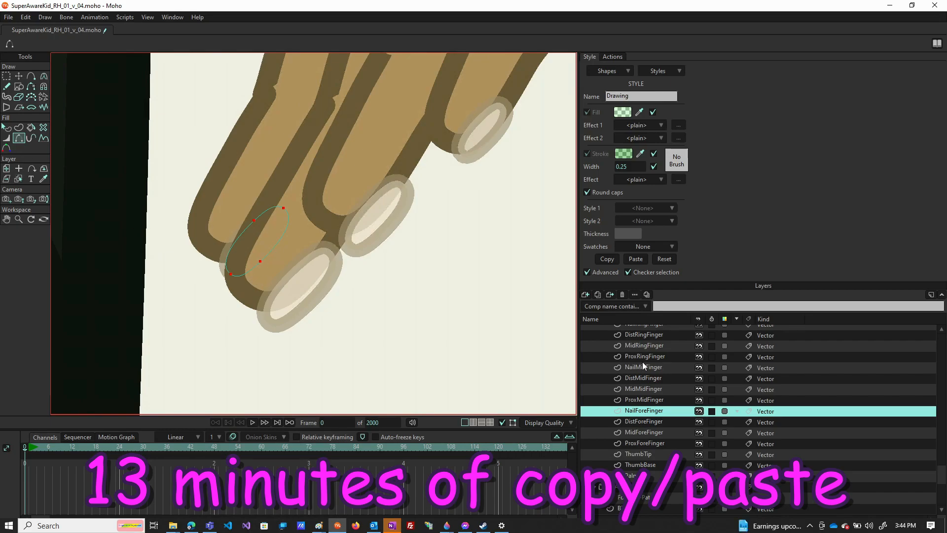
# Step: Hide stroke edges on the NailMidFinger nail where it meets the finger
pyautogui.click(643, 365)
pyautogui.click(288, 322)
pyautogui.click(318, 252)
pyautogui.scroll(-9, 362, 330)
pyautogui.scroll(5, 366, 334)
pyautogui.click(293, 292)
pyautogui.scroll(-9, 338, 366)
pyautogui.scroll(5, 305, 341)
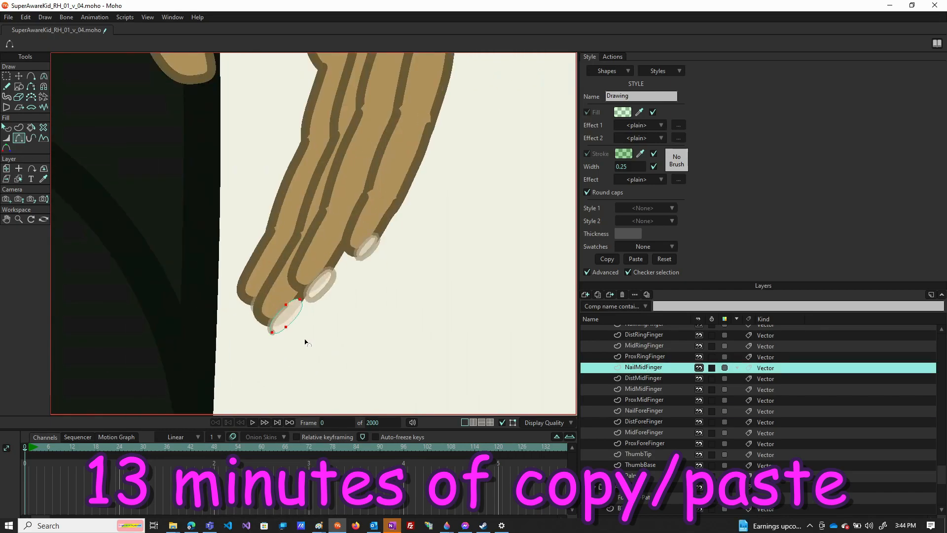
# Step: Move the NailMidFinger nail's inner side point slightly toward the nail's tip
pyautogui.press('t')
pyautogui.click(282, 310)
pyautogui.moveTo(282, 310); pyautogui.dragTo(285, 314)
# Step: Open the Nail style and change its stroke color to white
pyautogui.click(661, 71)
pyautogui.click(671, 192)
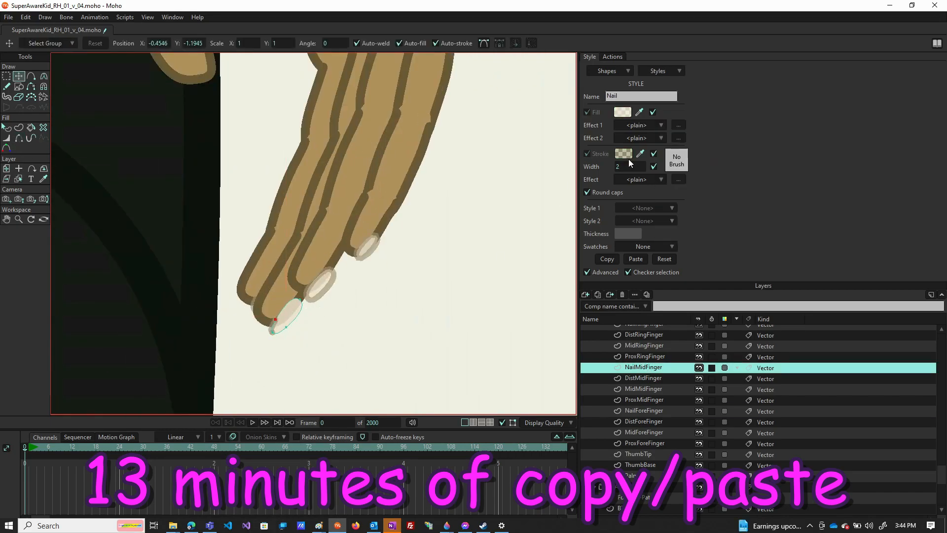
pyautogui.click(626, 155)
pyautogui.moveTo(592, 215); pyautogui.dragTo(569, 198)
pyautogui.moveTo(729, 248); pyautogui.dragTo(728, 212)
pyautogui.click(731, 340)
# Step: Taper the NailMidFinger nail's white stroke, setting its tip point to about 114% width, and hide its outer edge
pyautogui.scroll(5, 283, 328)
pyautogui.press('w')
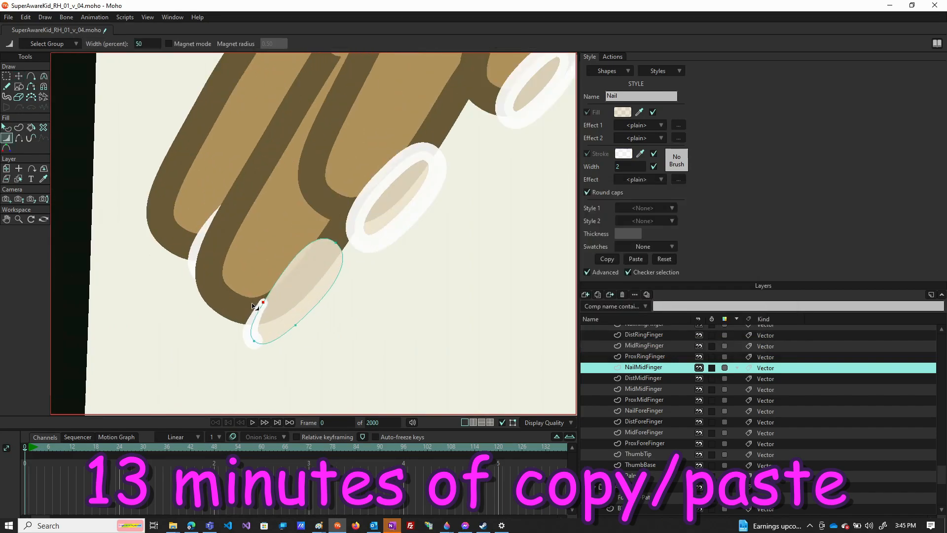
pyautogui.press('h')
pyautogui.click(287, 332)
pyautogui.press('w')
pyautogui.scroll(-5, 261, 347)
pyautogui.scroll(2, 652, 360)
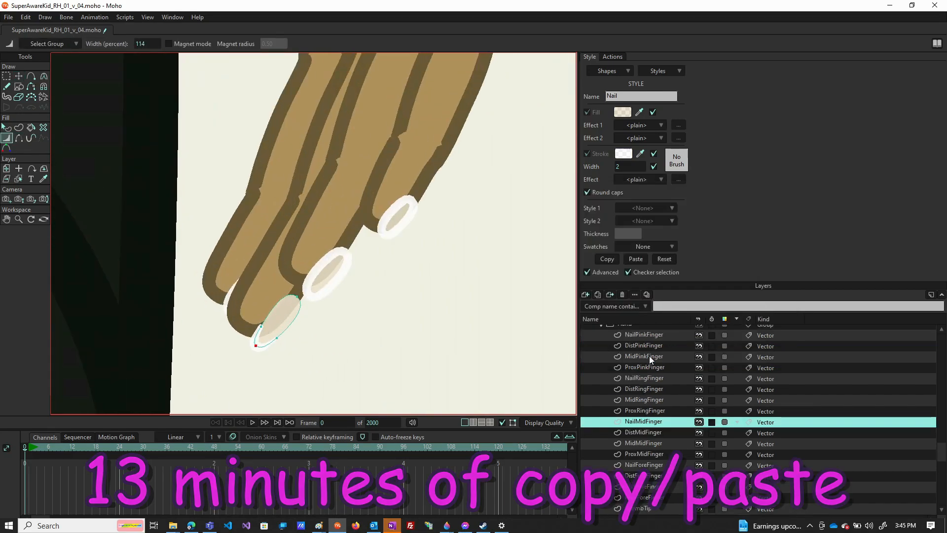
# Step: Hide the upper and outer edges of the NailRingFinger nail and taper the remaining white tip stroke
pyautogui.click(646, 378)
pyautogui.press('h')
pyautogui.click(336, 255)
pyautogui.click(345, 266)
pyautogui.press('t')
pyautogui.moveTo(325, 260); pyautogui.dragTo(294, 279)
pyautogui.press('w')
pyautogui.scroll(1, 644, 368)
# Step: Hide the upper and outer edges of the NailPinkFinger nail and thin its tip stroke at the side point
pyautogui.click(644, 368)
pyautogui.press('t')
pyautogui.press('h')
pyautogui.click(403, 200)
pyautogui.press('w')
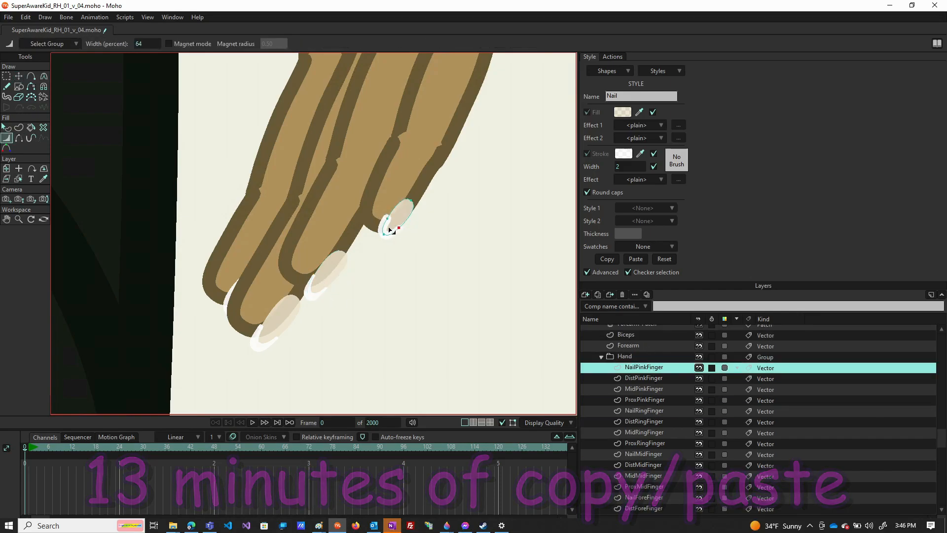
pyautogui.moveTo(387, 219); pyautogui.dragTo(371, 225)
# Step: Change the Nail style's fill color to an opaque light tan
pyautogui.scroll(-5, 389, 273)
pyautogui.scroll(3, 423, 296)
pyautogui.click(622, 112)
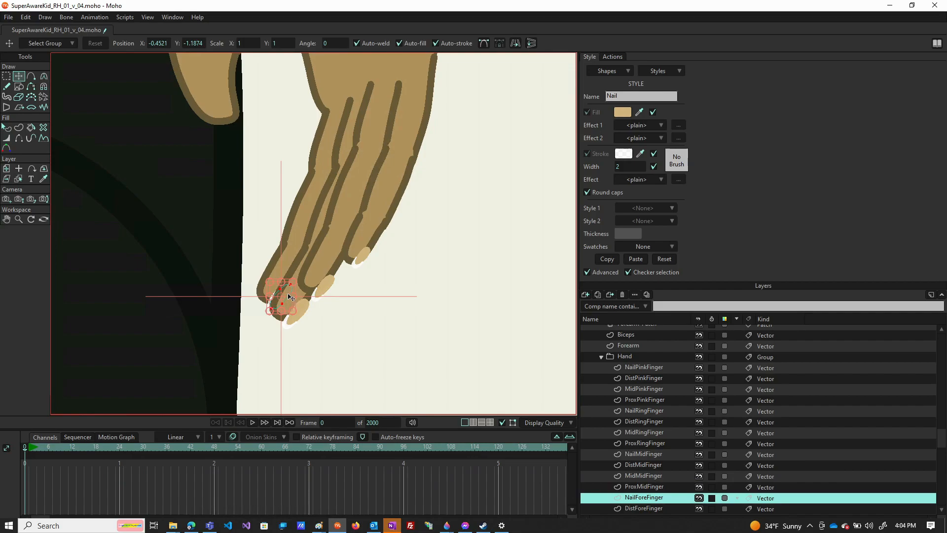
# Step: Move the whole NailForeFinger nail up onto the front of the forefinger's tip
pyautogui.moveTo(291, 297); pyautogui.dragTo(280, 284)
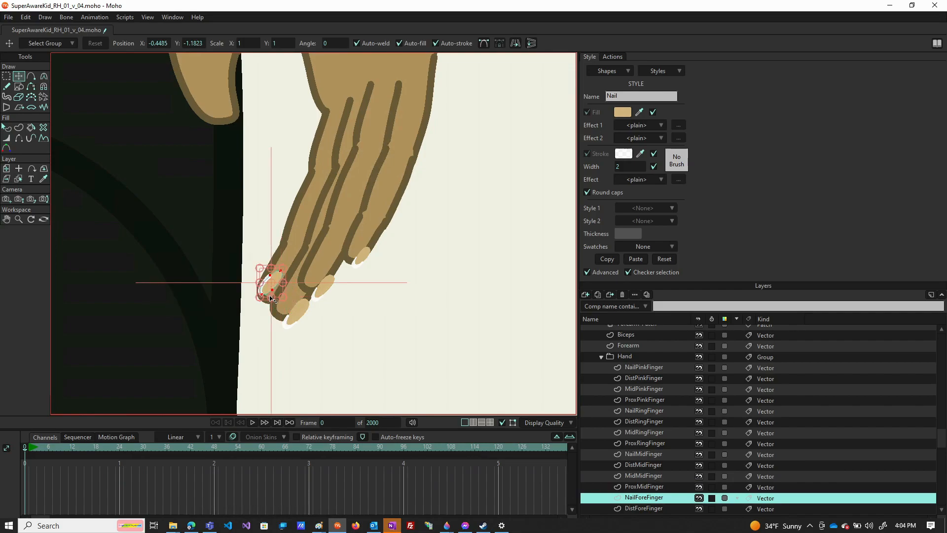
pyautogui.press('c')
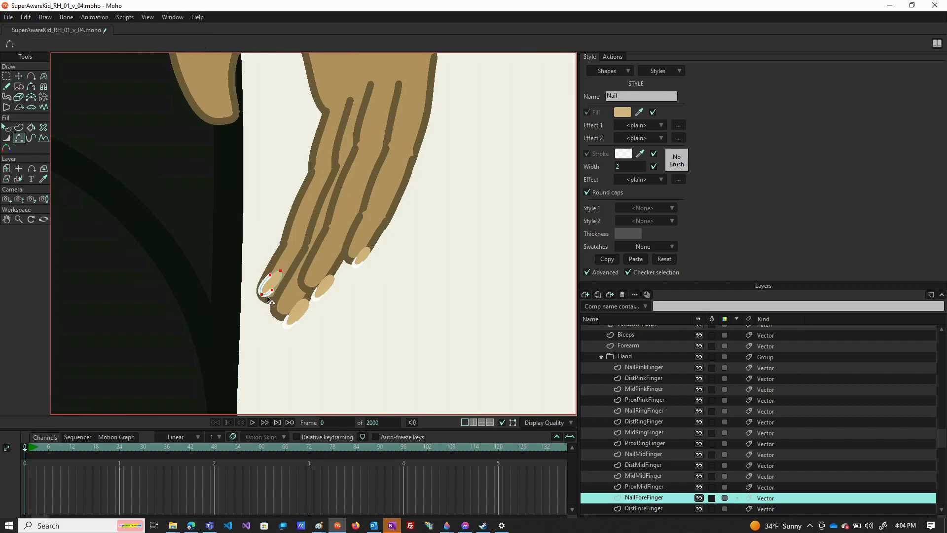
pyautogui.press('t')
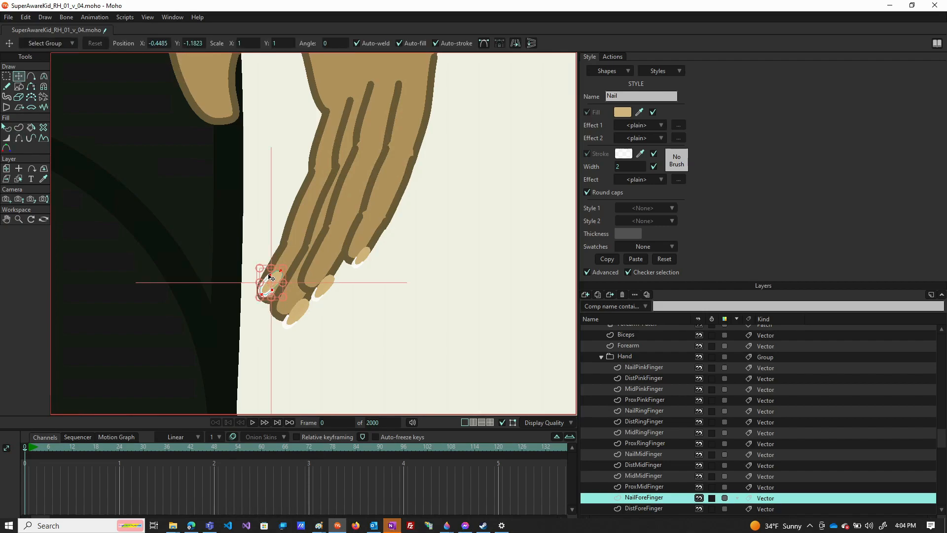
# Step: Pull the NailForeFinger nail's inner side point toward the tip and thin the stroke there to about 22%
pyautogui.click(272, 279)
pyautogui.moveTo(270, 276); pyautogui.dragTo(268, 281)
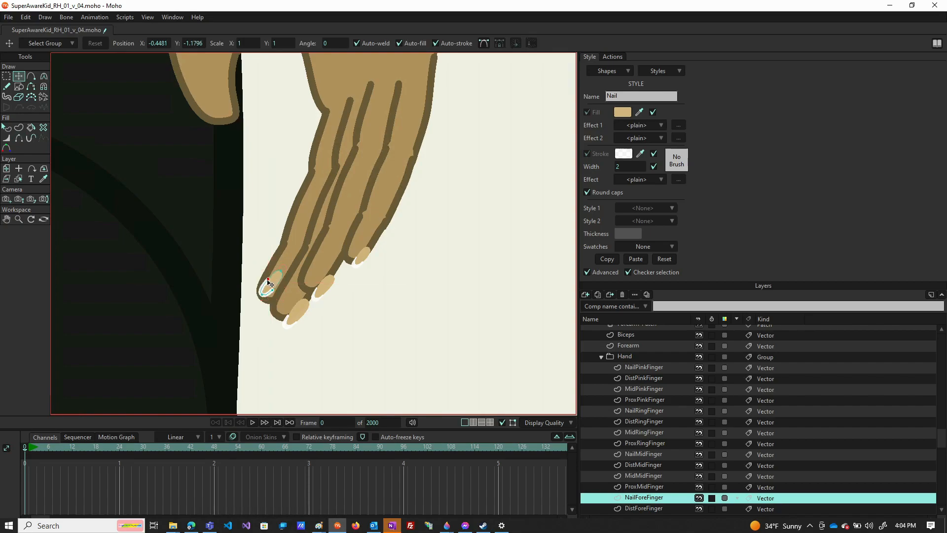
pyautogui.moveTo(264, 288); pyautogui.dragTo(267, 294)
pyautogui.press('w')
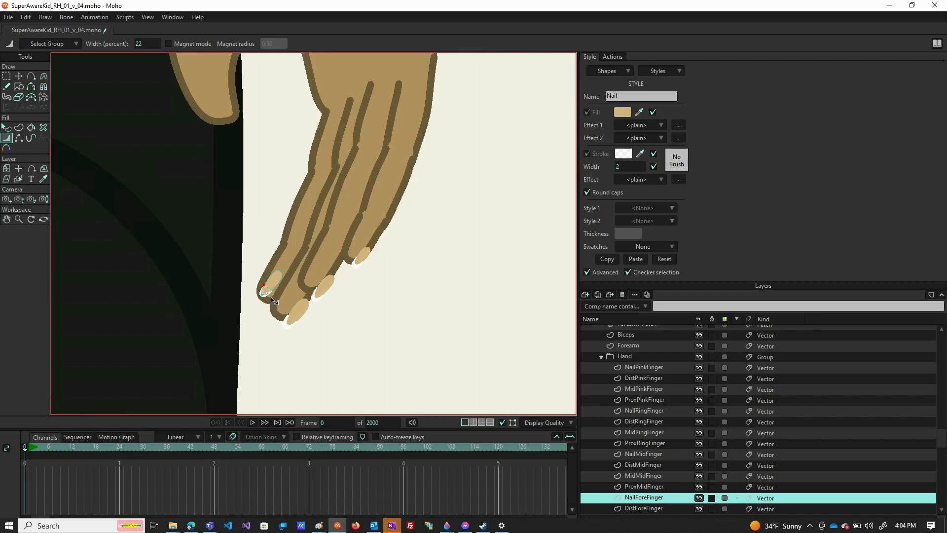
# Step: Move the whole NailForeFinger nail down past the forefinger's tip, partly behind the middle finger
pyautogui.press('t')
pyautogui.hotkey('ctrl', 'a')
pyautogui.moveTo(266, 294); pyautogui.dragTo(274, 301)
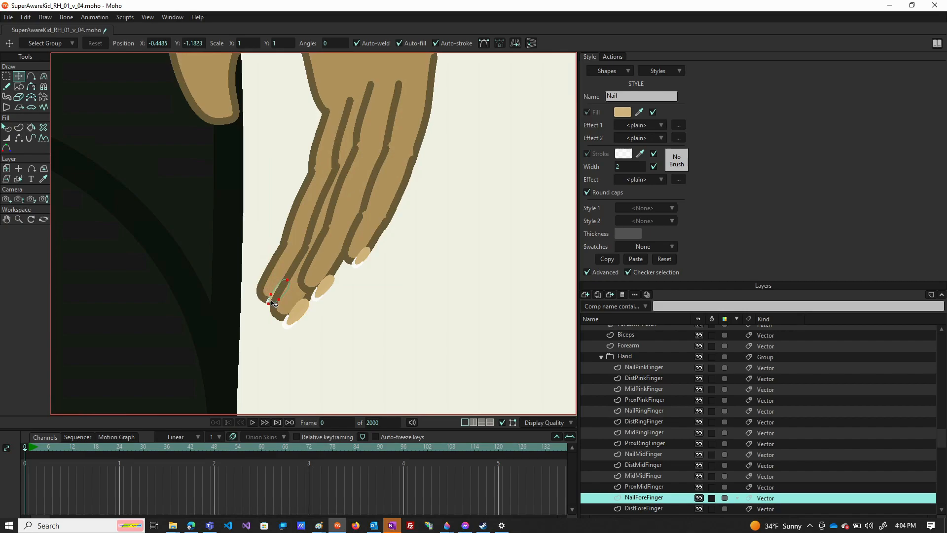
pyautogui.moveTo(273, 301); pyautogui.dragTo(299, 313)
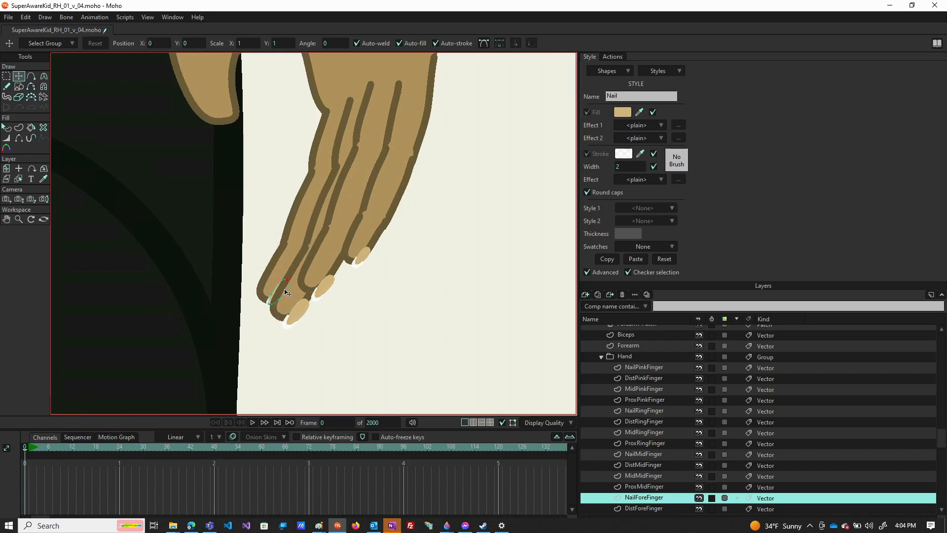
pyautogui.click(286, 292)
pyautogui.moveTo(283, 287); pyautogui.dragTo(282, 295)
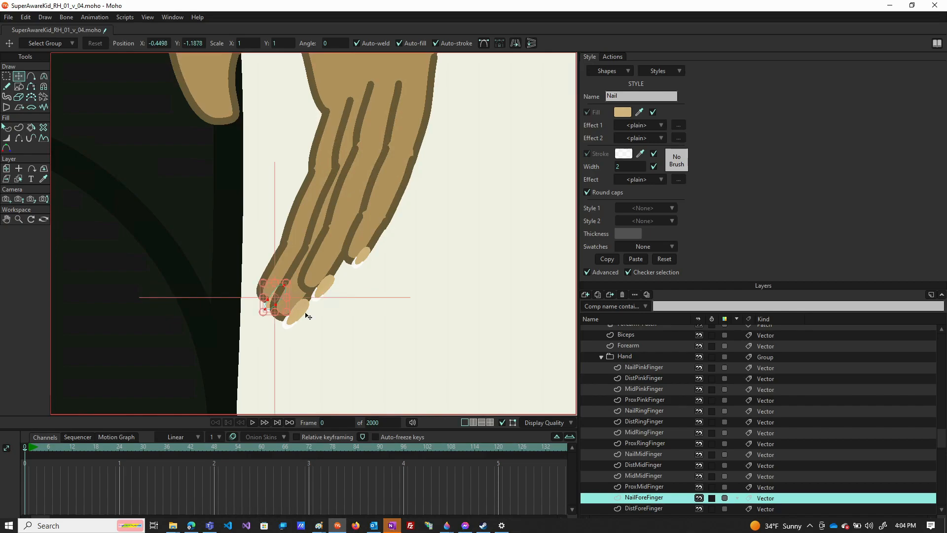
# Step: Move the whole NailMidFinger nail slightly down and inward at the middle finger's tip
pyautogui.click(644, 454)
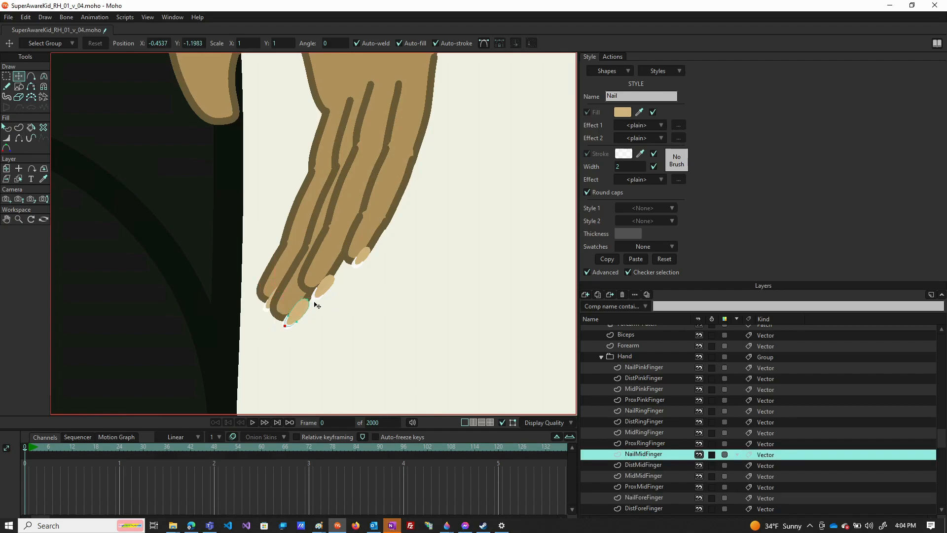
pyautogui.click(298, 310)
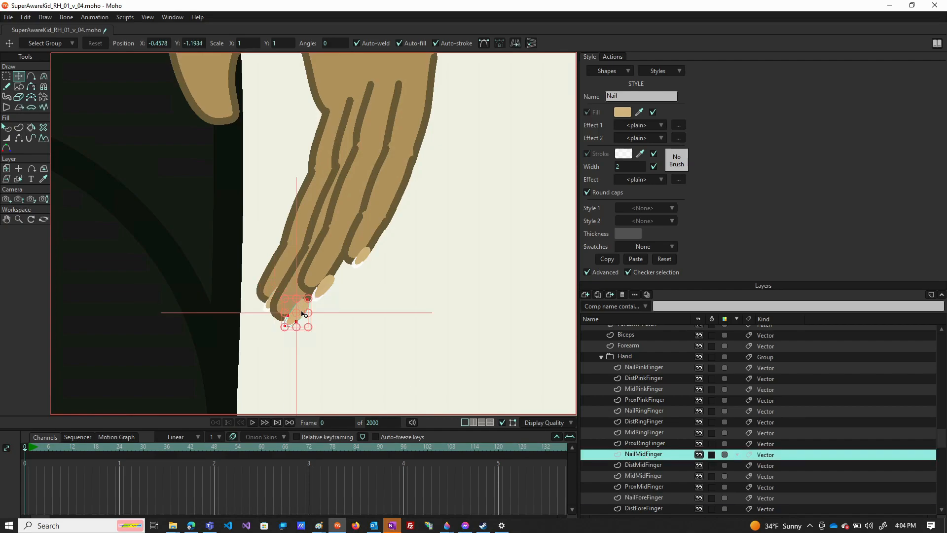
pyautogui.moveTo(308, 312); pyautogui.dragTo(299, 319)
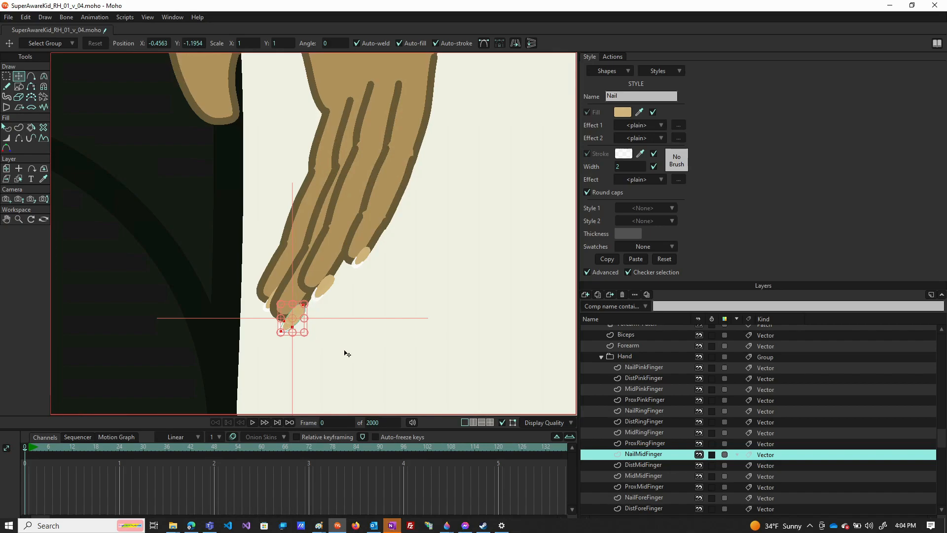
# Step: Move the whole NailRingFinger nail slightly down and inward at the ring finger's tip
pyautogui.click(630, 412)
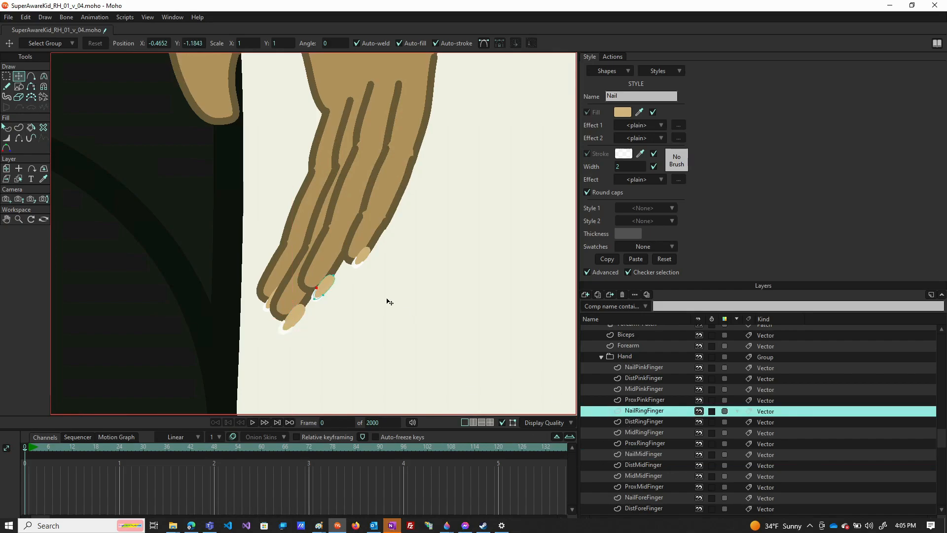
pyautogui.click(333, 285)
pyautogui.moveTo(332, 282); pyautogui.dragTo(325, 286)
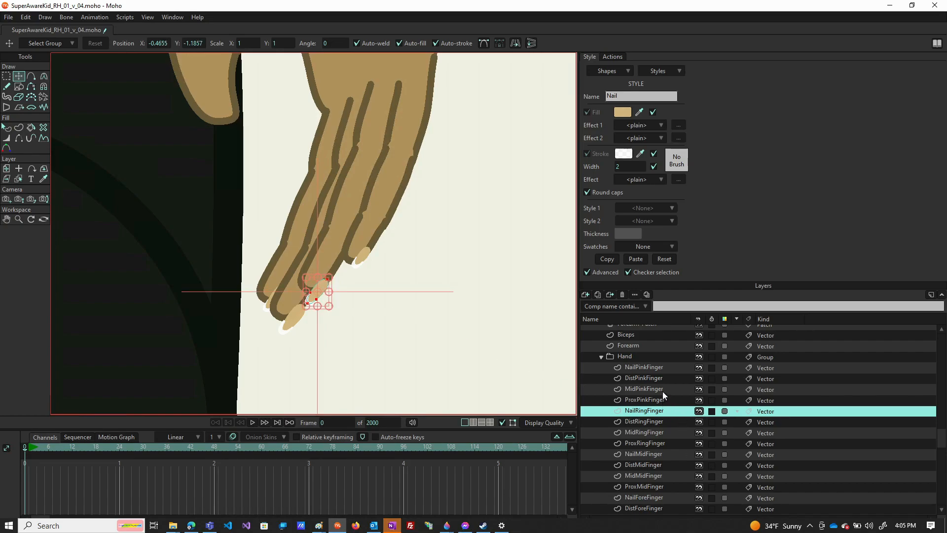
# Step: Move the whole NailPinkFinger nail slightly down and inward at the pinky's tip, then deselect it
pyautogui.click(657, 370)
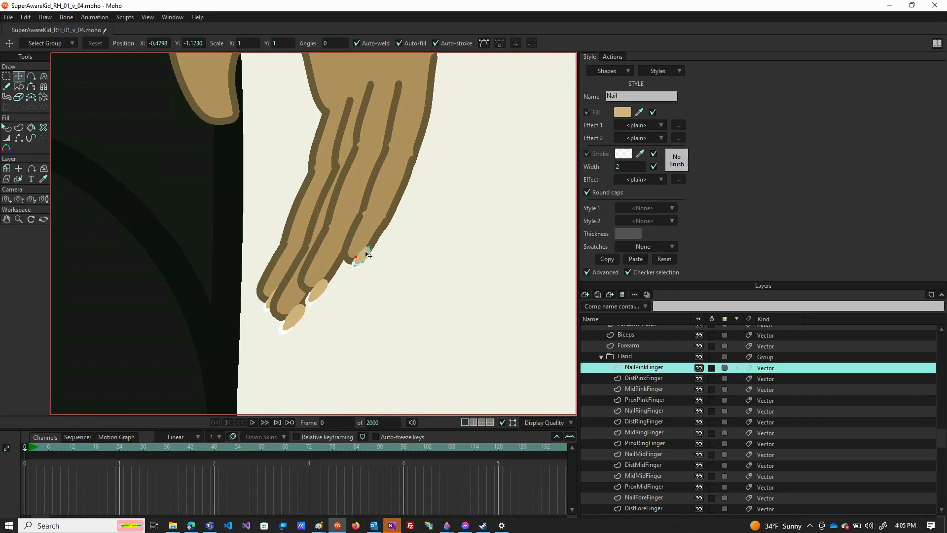
pyautogui.moveTo(369, 255); pyautogui.dragTo(357, 267)
pyautogui.click(384, 300)
pyautogui.scroll(-3, 353, 214)
pyautogui.scroll(2, 349, 213)
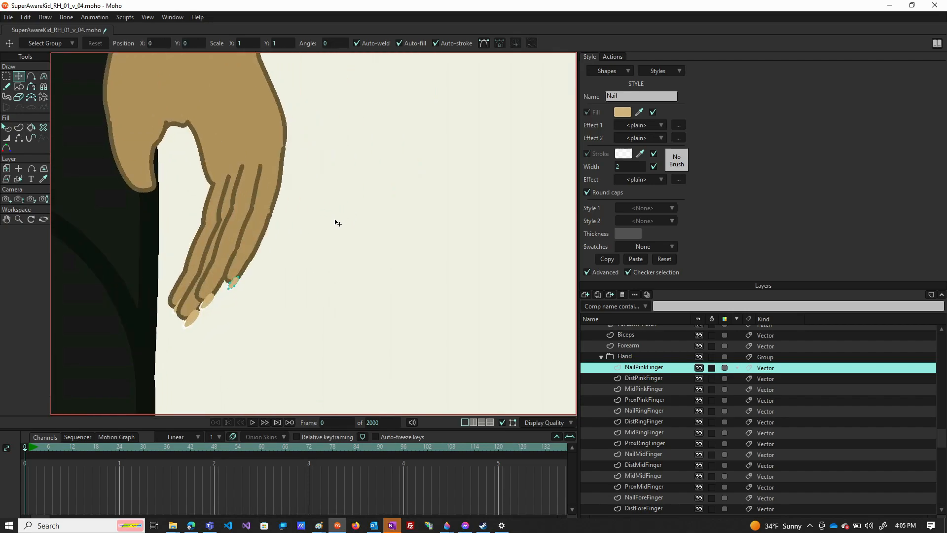
# Step: Show the SUPER AWARE KID _blue_.png reference image over the vector character
pyautogui.scroll(2, 651, 336)
pyautogui.scroll(5, 661, 336)
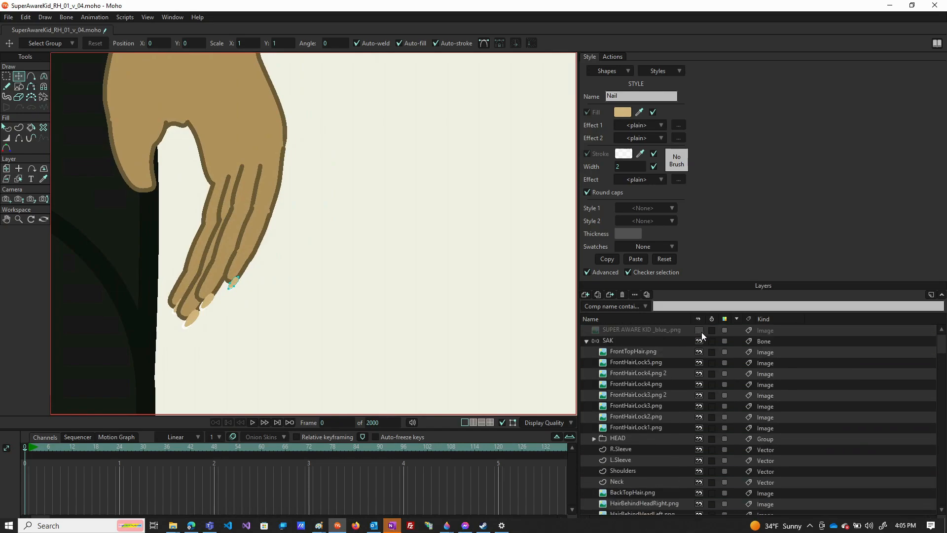
pyautogui.click(700, 330)
pyautogui.scroll(-3, 417, 209)
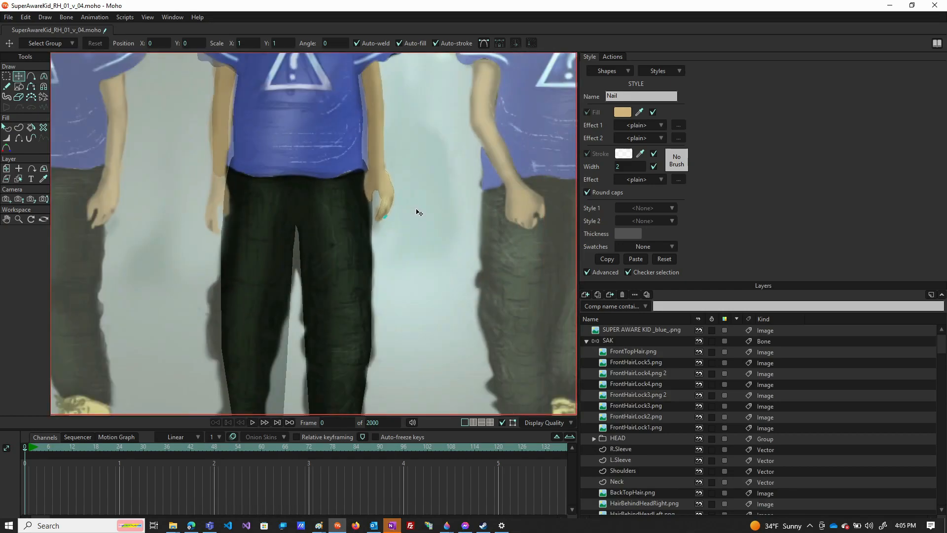
pyautogui.scroll(-4, 419, 212)
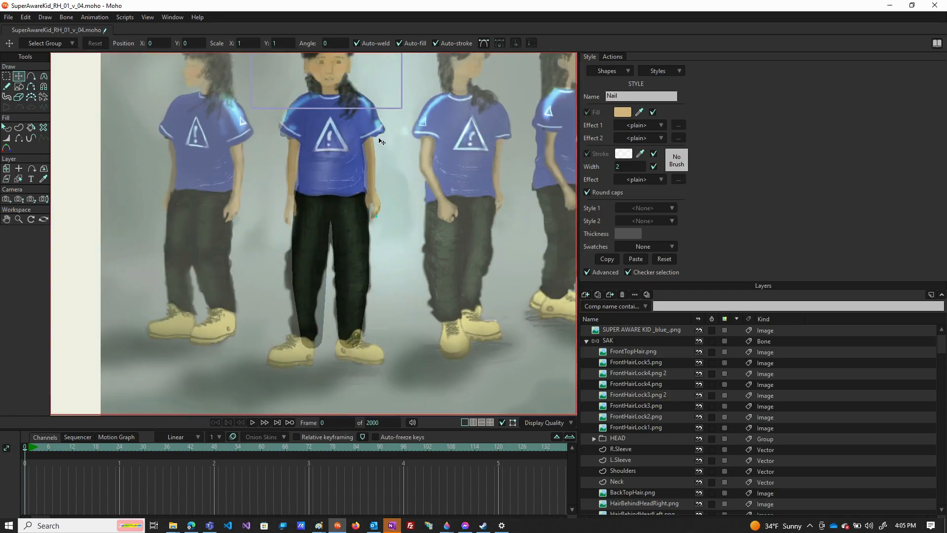
pyautogui.scroll(-2, 296, 209)
pyautogui.scroll(6, 350, 215)
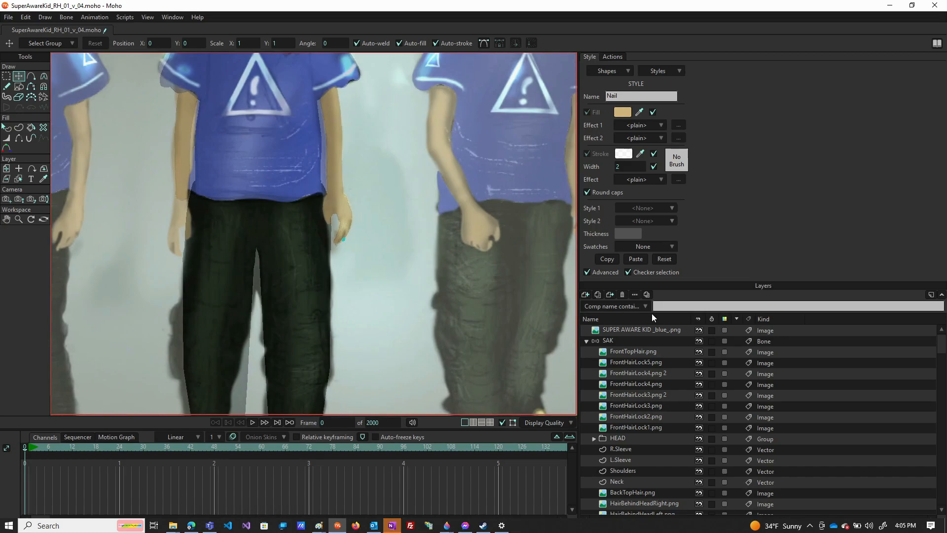
# Step: Toggle the reference image's visibility repeatedly to compare the vector hand and arms with the painting, leaving it visible
pyautogui.click(703, 330)
pyautogui.click(702, 330)
pyautogui.click(703, 330)
pyautogui.click(703, 330)
pyautogui.click(702, 330)
pyautogui.click(703, 330)
pyautogui.click(702, 330)
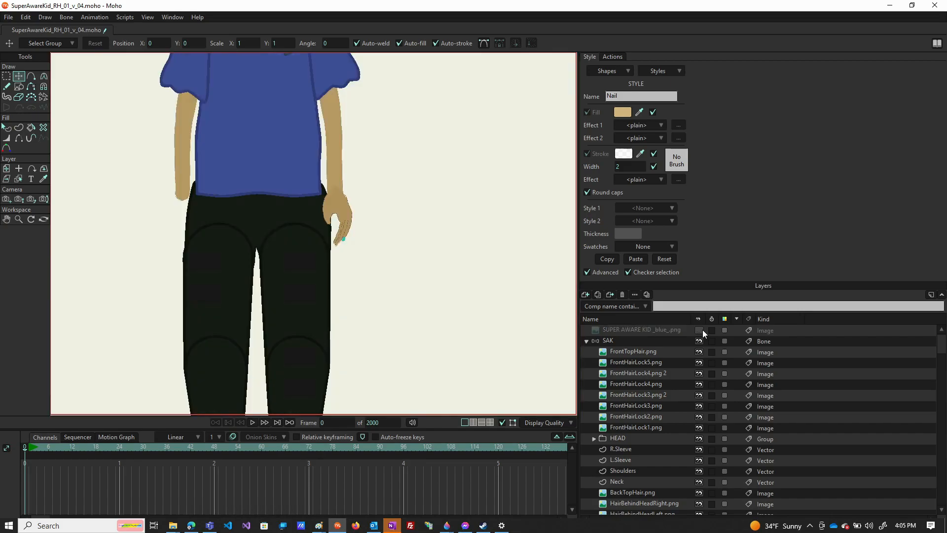
pyautogui.click(703, 330)
pyautogui.click(699, 330)
pyautogui.click(699, 330)
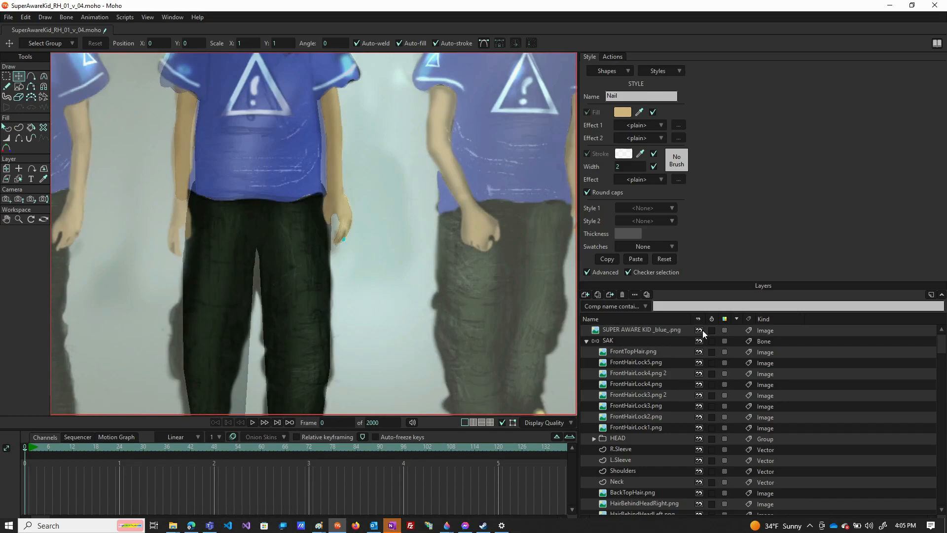
# Step: Duplicate the Hand group inside R.Arm and name the copy R.Hand
pyautogui.scroll(-5, 630, 399)
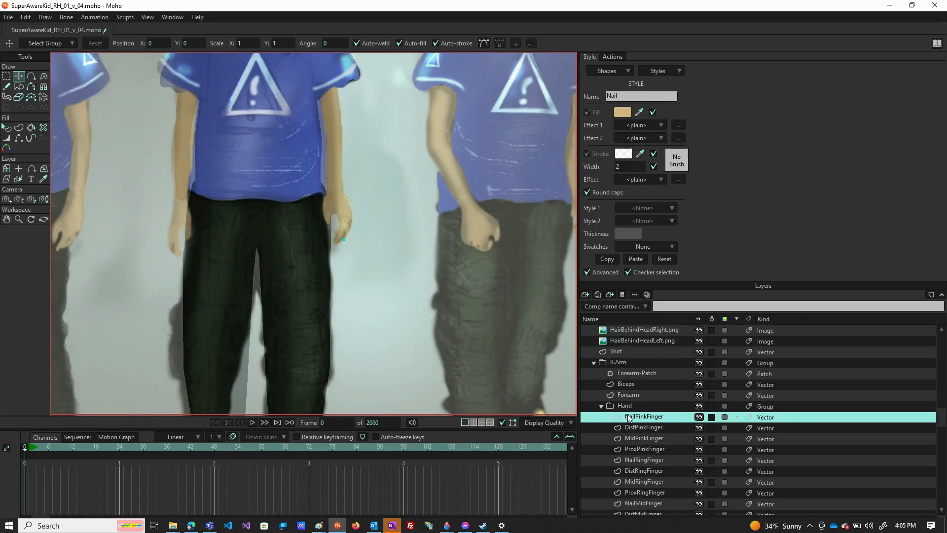
pyautogui.click(602, 405)
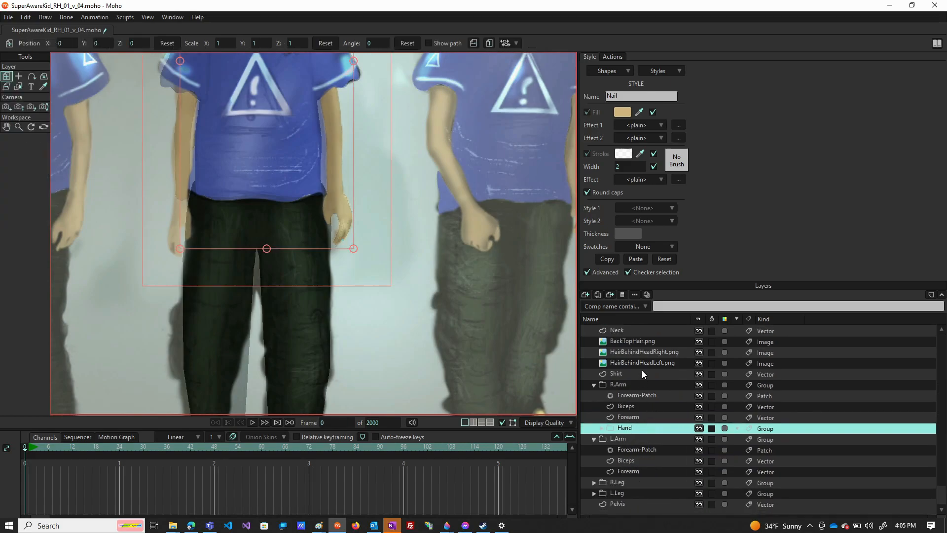
pyautogui.click(598, 295)
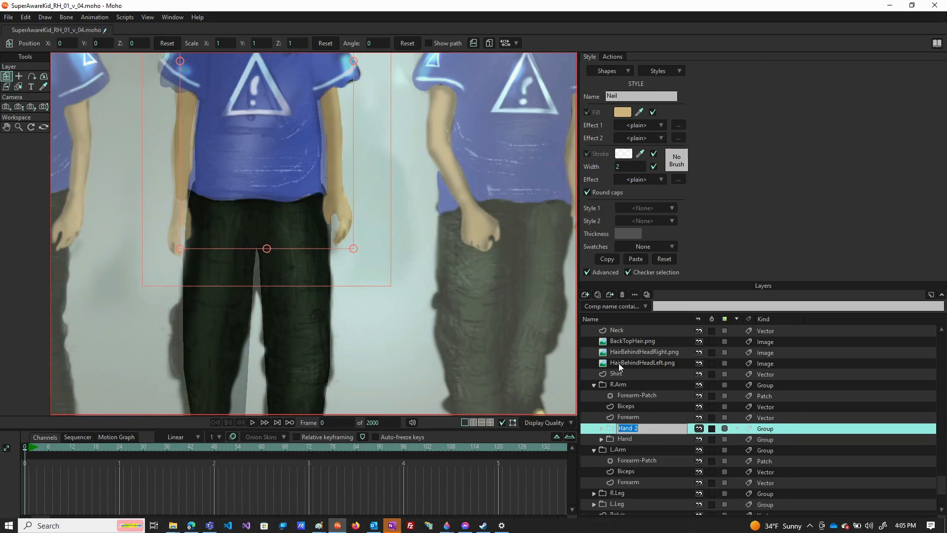
pyautogui.doubleClick(639, 428)
pyautogui.write('R.')
# Step: Rename the original Hand group as L.Hand
pyautogui.click(616, 440)
pyautogui.doubleClick(617, 439)
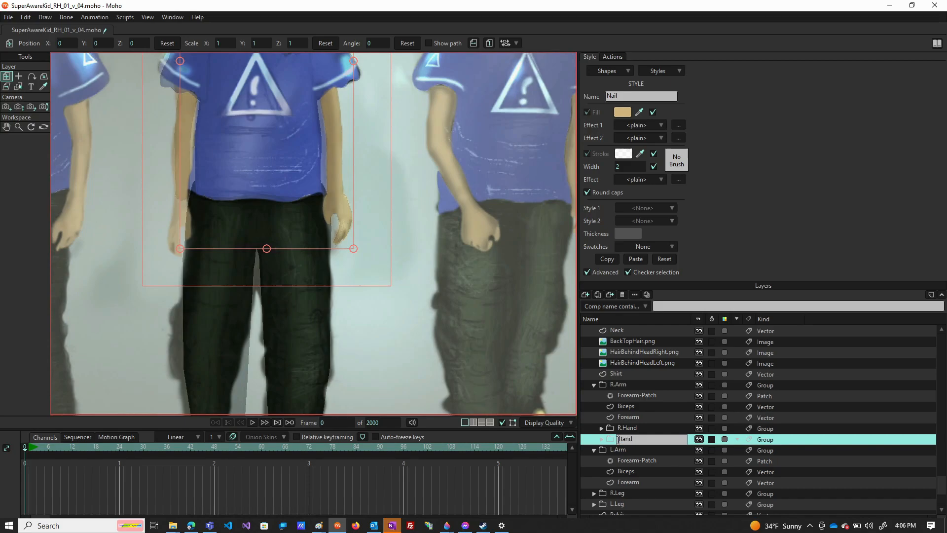
pyautogui.write('L.')
# Step: Flip the R.Hand group horizontally and move it across to the central figure's opposite wrist
pyautogui.click(644, 429)
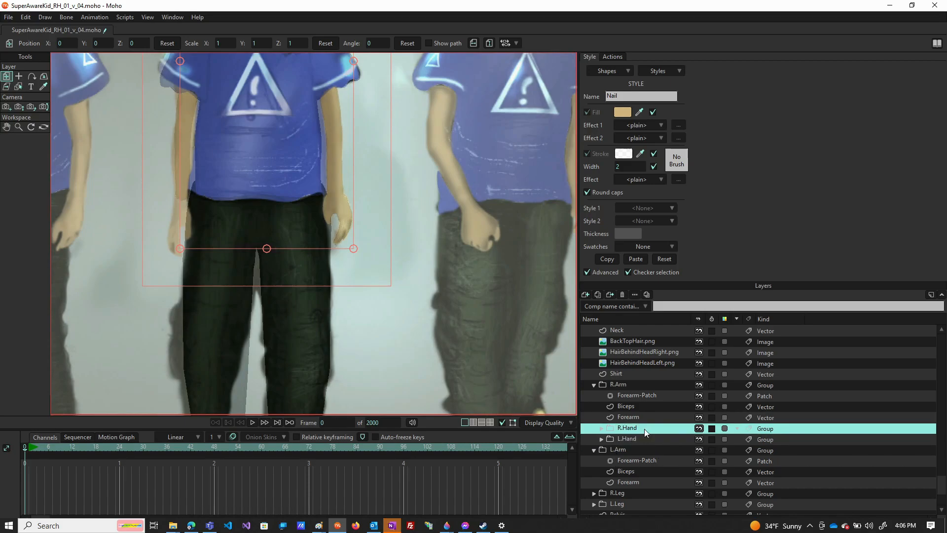
pyautogui.click(474, 44)
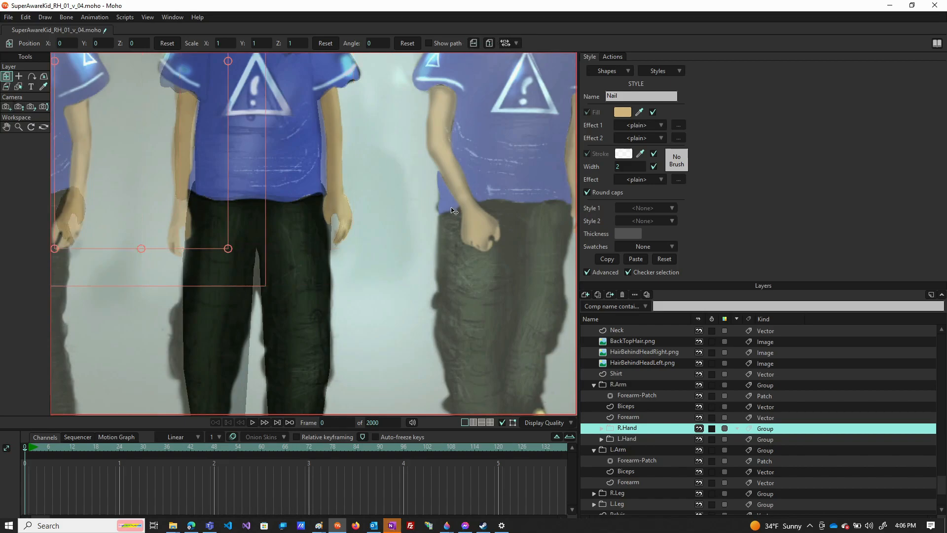
pyautogui.moveTo(118, 194); pyautogui.dragTo(231, 202)
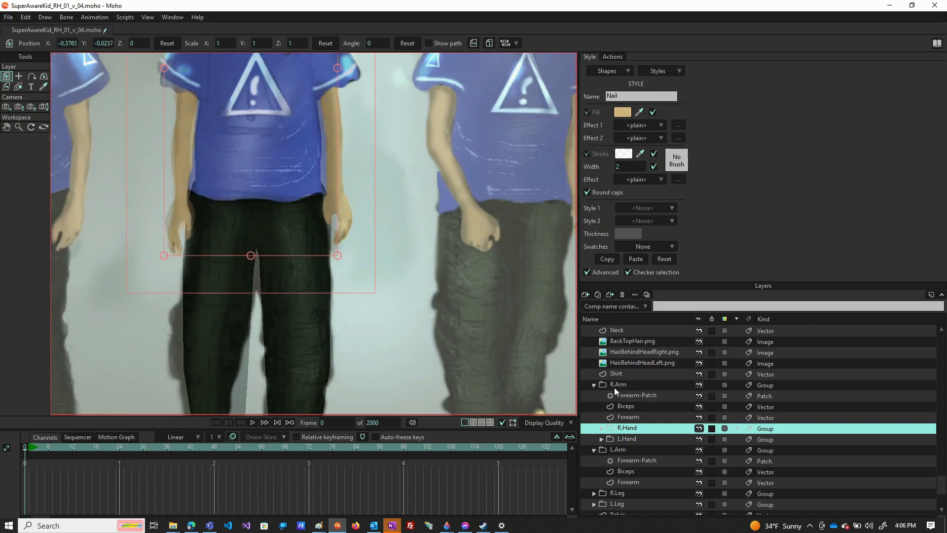
# Step: Fine-tune the R.Hand group's position against the painted hand to about X -0.3775, Y -0.0034
pyautogui.scroll(3, 192, 197)
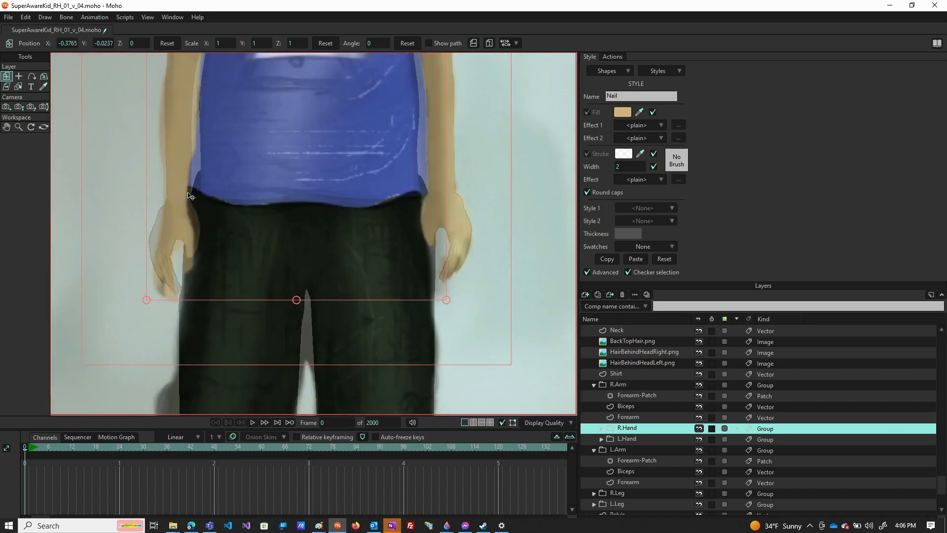
pyautogui.moveTo(217, 236)
pyautogui.mouseDown()
pyautogui.moveTo(206, 248)
pyautogui.moveTo(224, 245)
pyautogui.mouseUp()
pyautogui.scroll(-3, 228, 247)
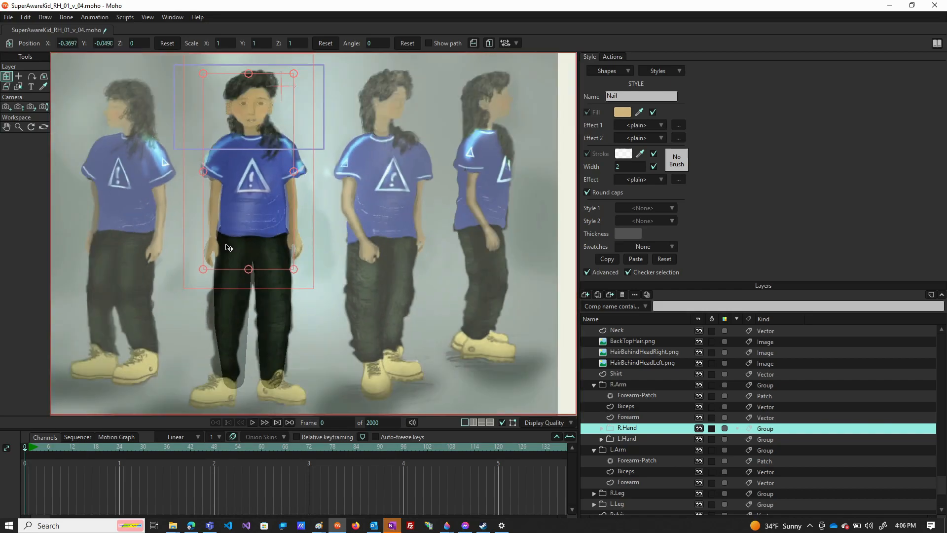
pyautogui.scroll(3, 225, 247)
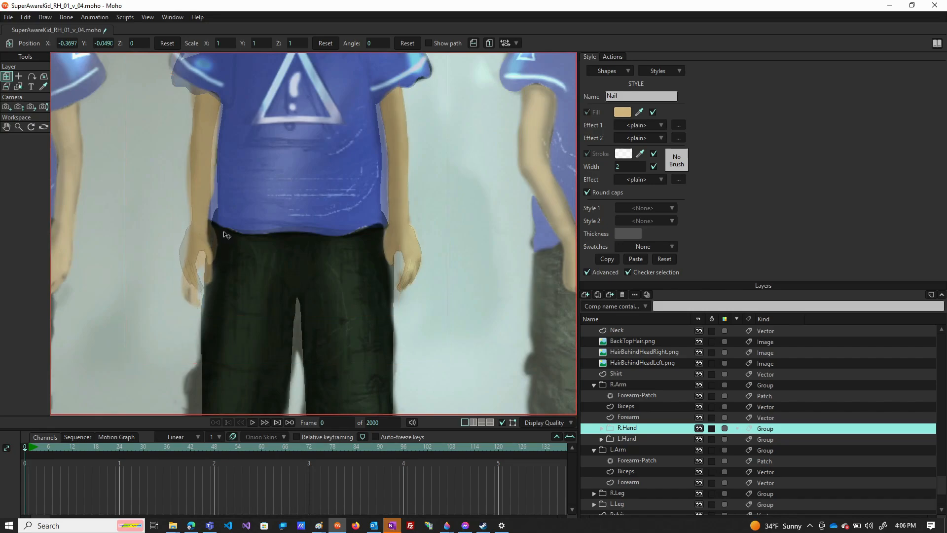
pyautogui.scroll(-3, 227, 235)
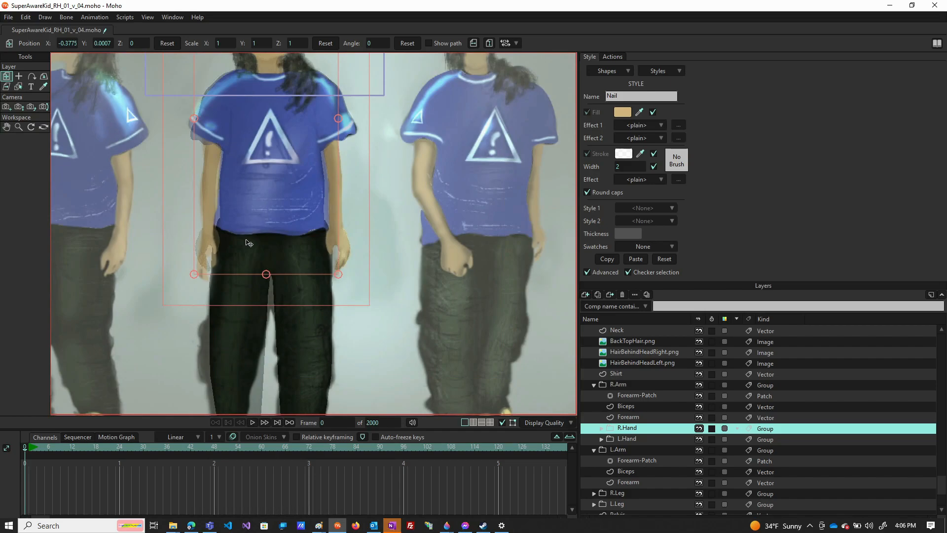
pyautogui.moveTo(240, 239); pyautogui.dragTo(240, 241)
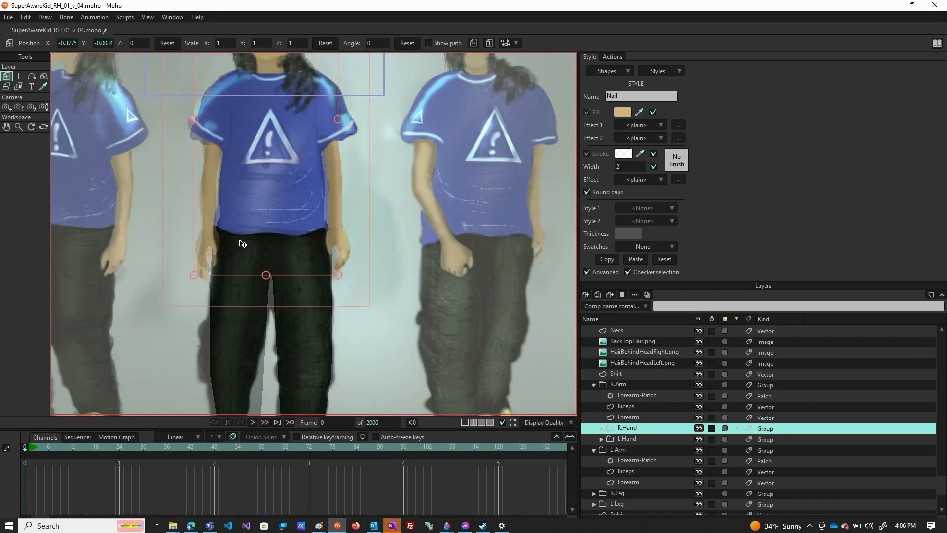
# Step: Examine both hands and the whole central figure against the reference painting
pyautogui.scroll(-3, 240, 236)
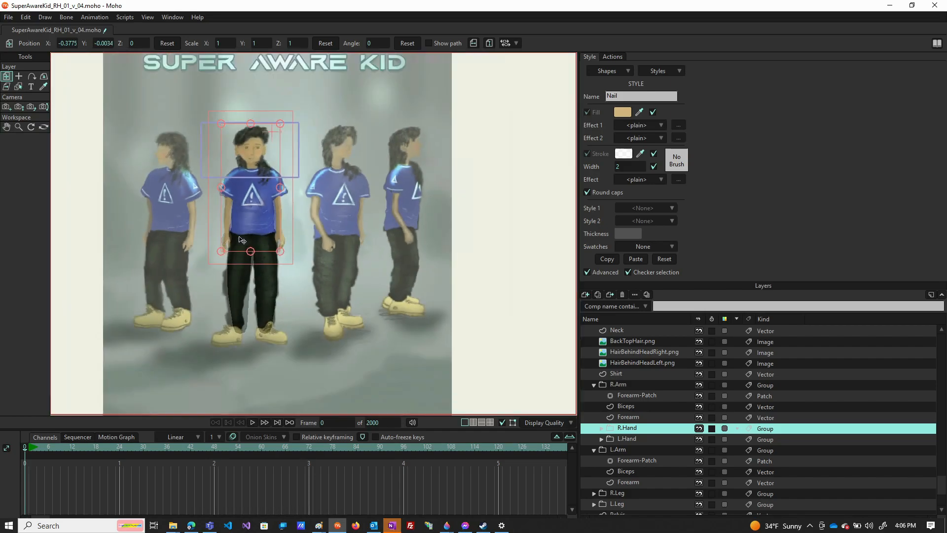
pyautogui.scroll(2, 207, 165)
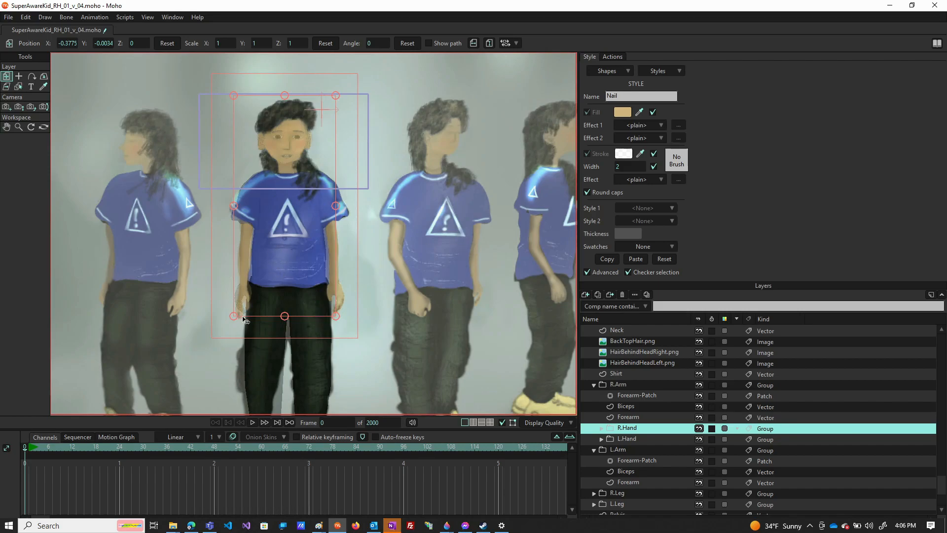
pyautogui.scroll(-2, 249, 310)
pyautogui.scroll(4, 249, 310)
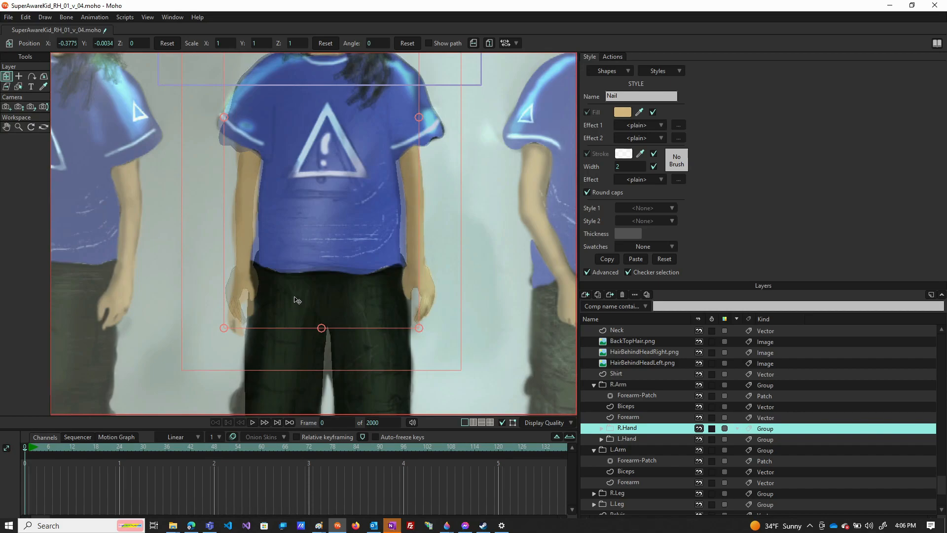
pyautogui.scroll(-2, 289, 280)
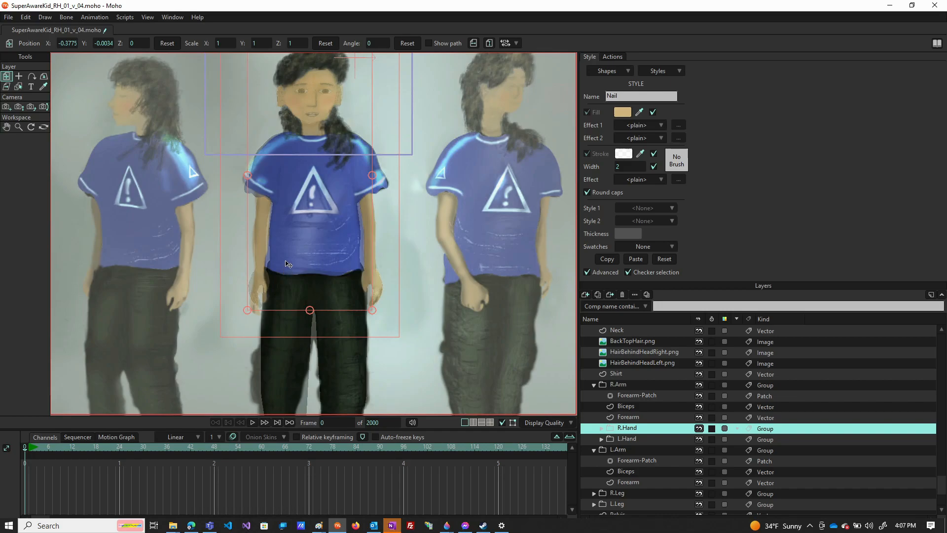
pyautogui.scroll(-3, 288, 264)
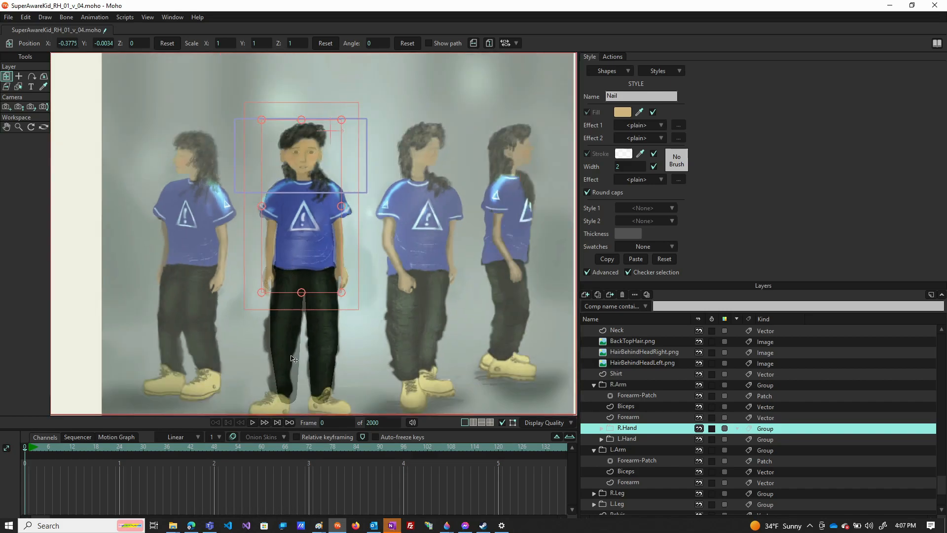
pyautogui.moveTo(311, 394); pyautogui.dragTo(319, 337)
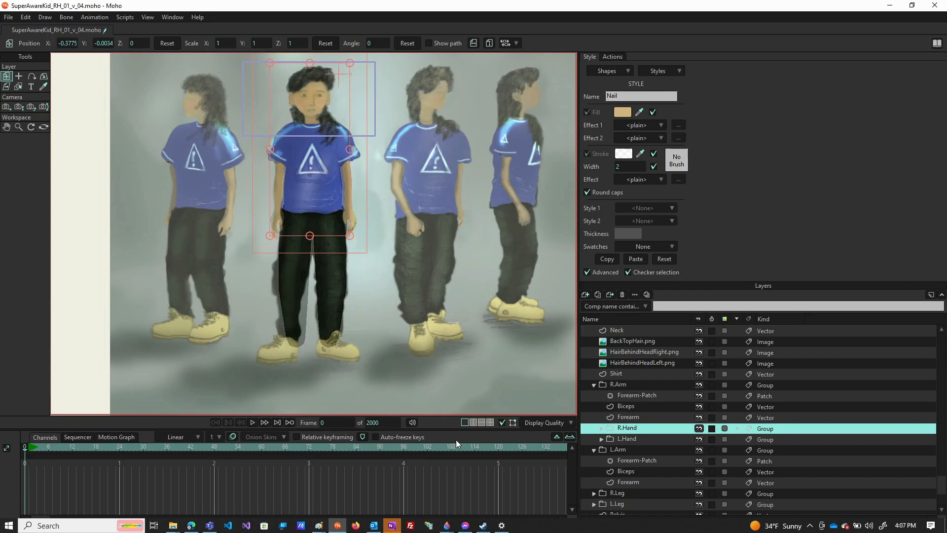
# Step: Expand the R.Leg and L.Leg groups and ready the R.Leg Shin layer's lower points for transforming
pyautogui.scroll(5, 647, 380)
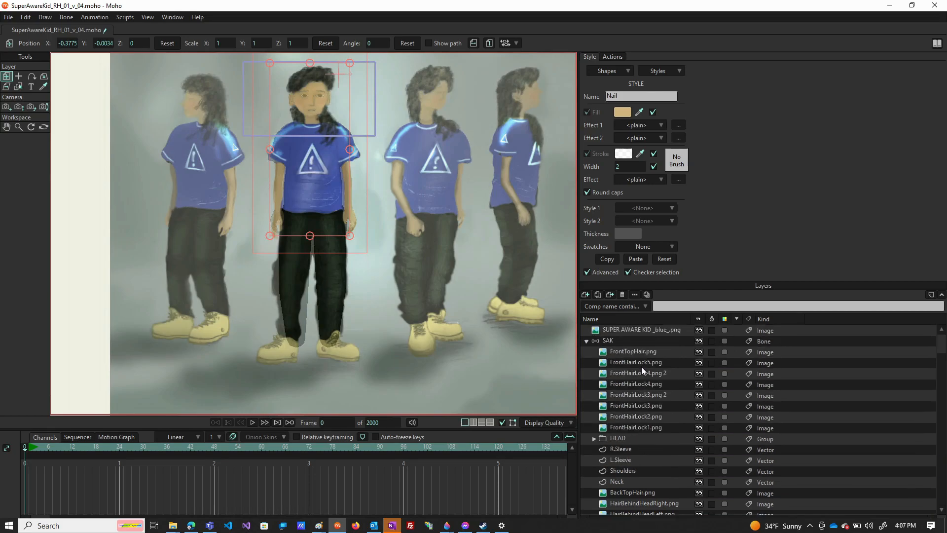
pyautogui.scroll(-5, 628, 368)
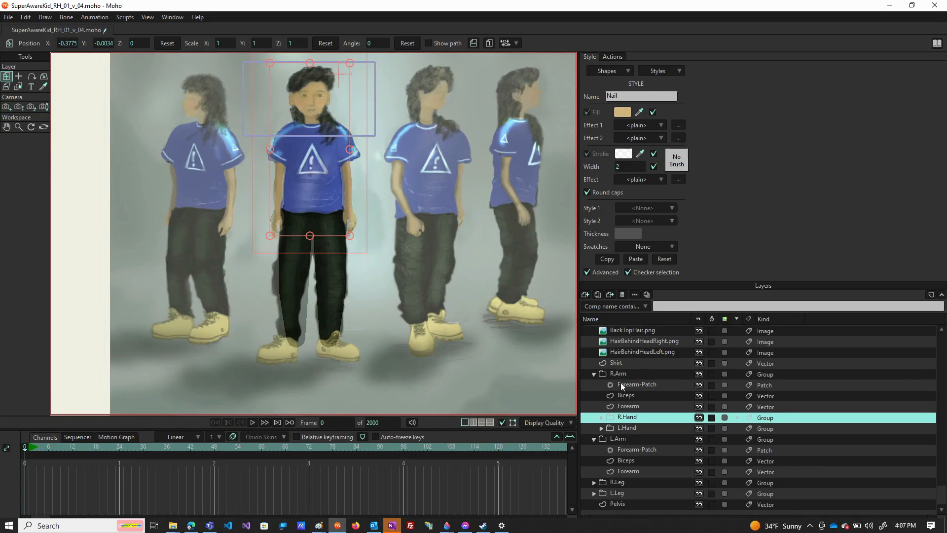
pyautogui.click(594, 483)
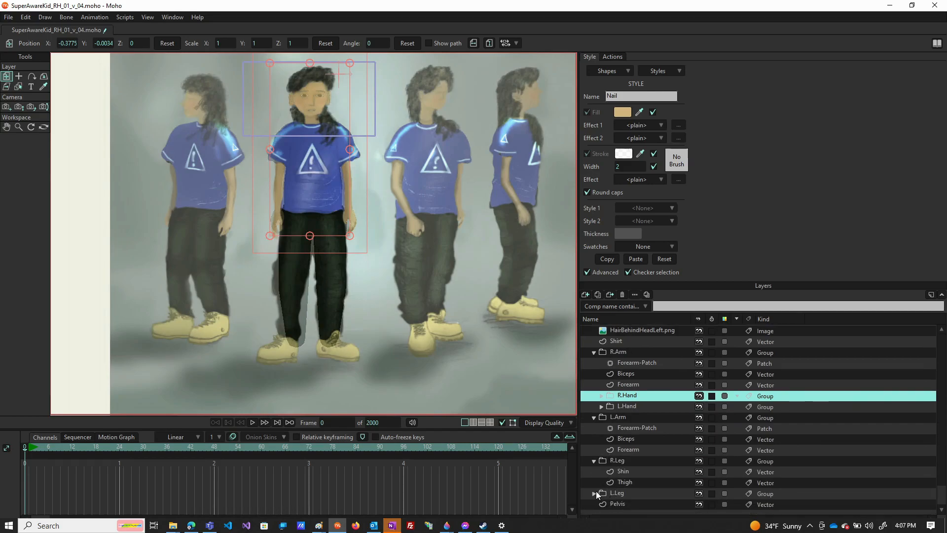
pyautogui.click(593, 492)
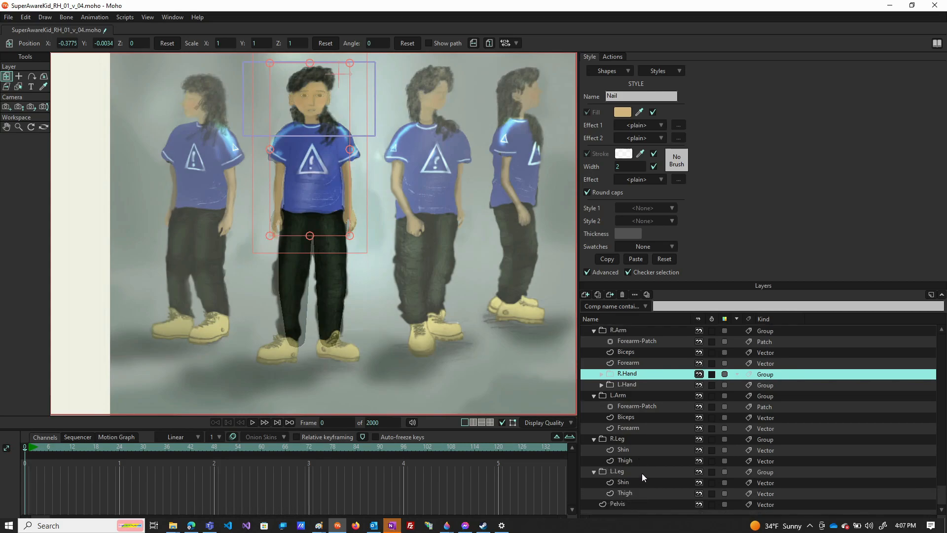
pyautogui.click(630, 449)
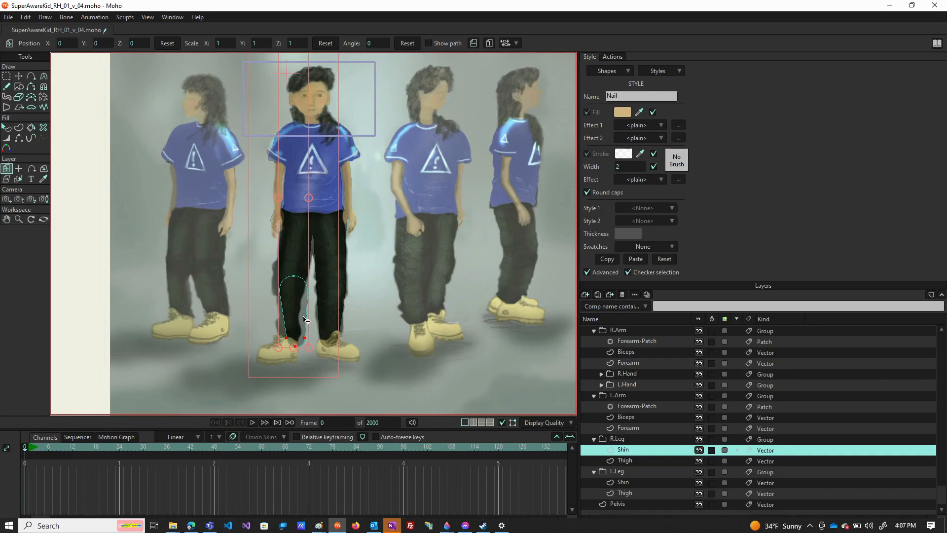
pyautogui.scroll(3, 305, 318)
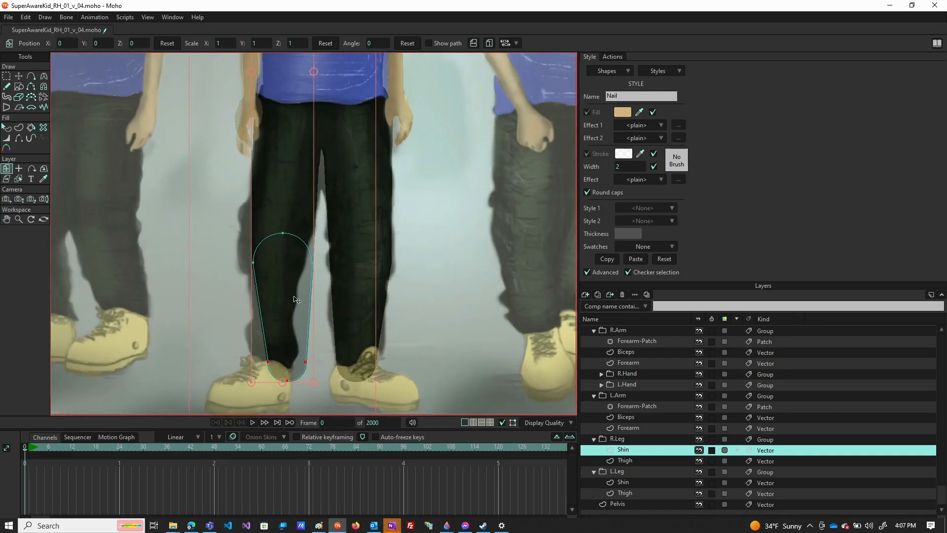
pyautogui.press('t')
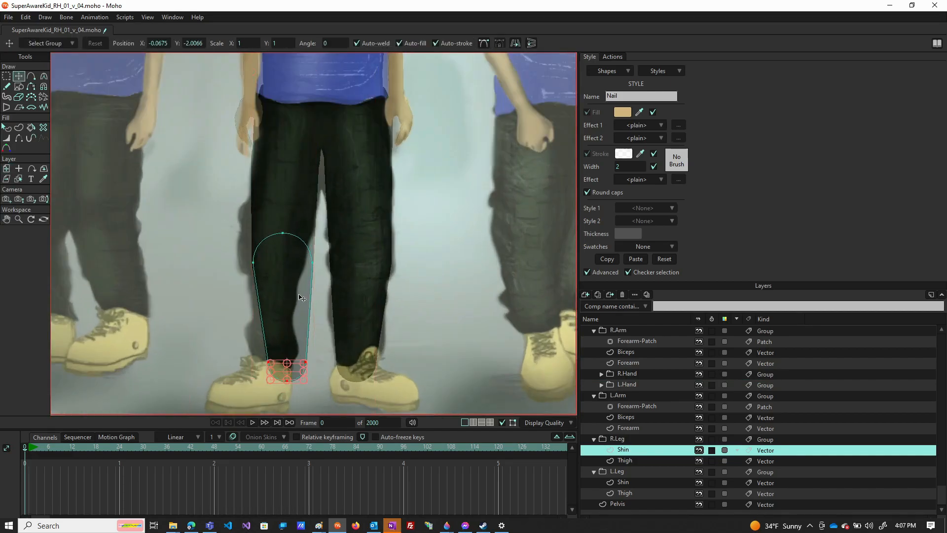
# Step: Move the whole R.Leg Shin shape left onto the lower leg in the reference art and narrow it to the trouser width
pyautogui.hotkey('ctrl', 'a')
pyautogui.moveTo(317, 285); pyautogui.dragTo(294, 295)
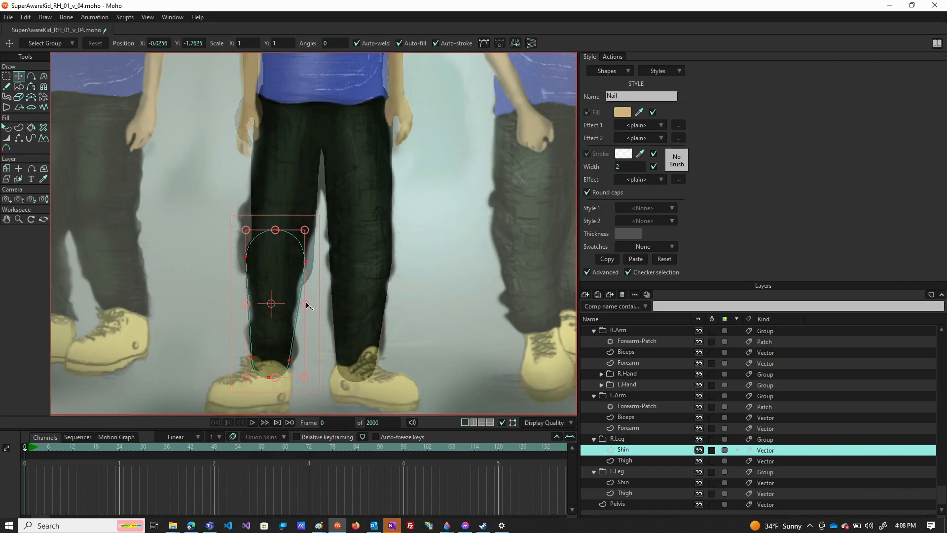
pyautogui.moveTo(306, 305); pyautogui.dragTo(302, 305)
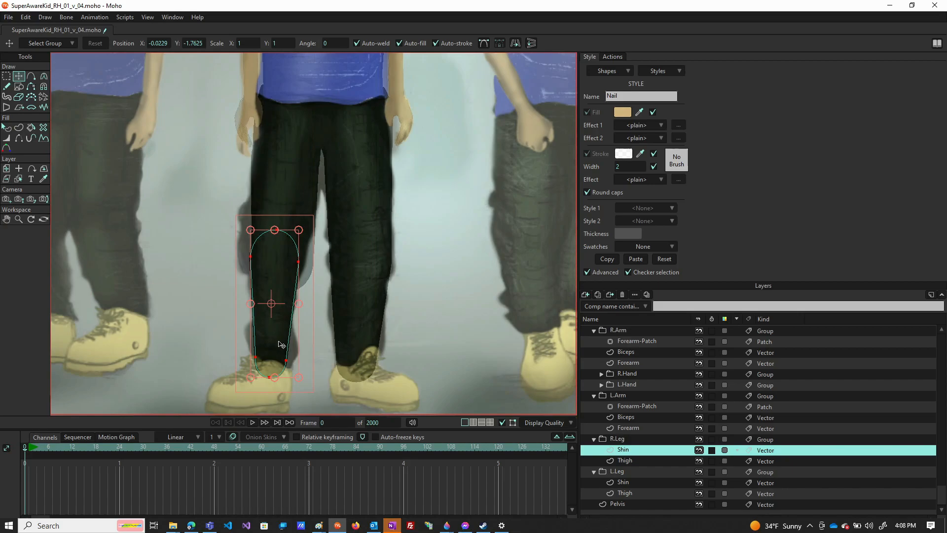
pyautogui.click(204, 298)
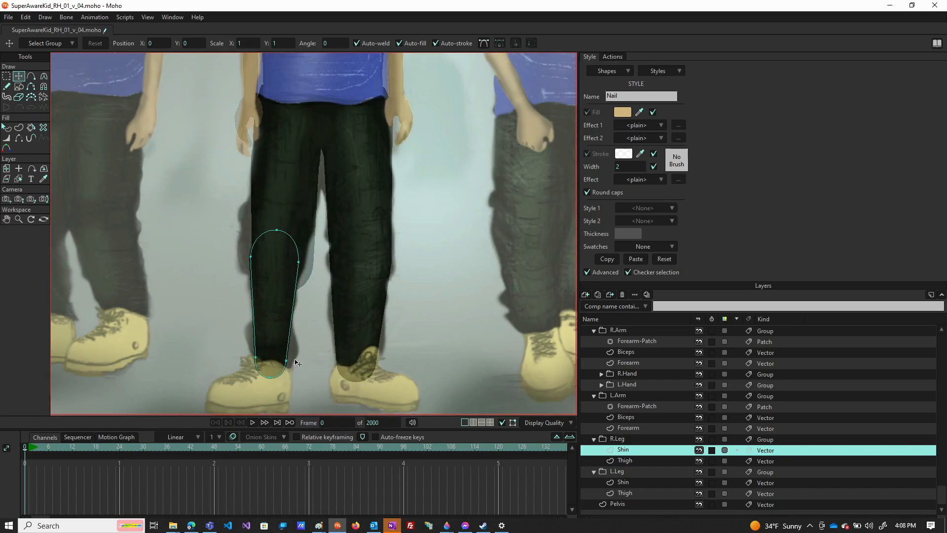
# Step: Lengthen the R.Leg Shin shape by moving its three ankle points straight down into the boot
pyautogui.scroll(-2, 299, 363)
pyautogui.scroll(5, 279, 392)
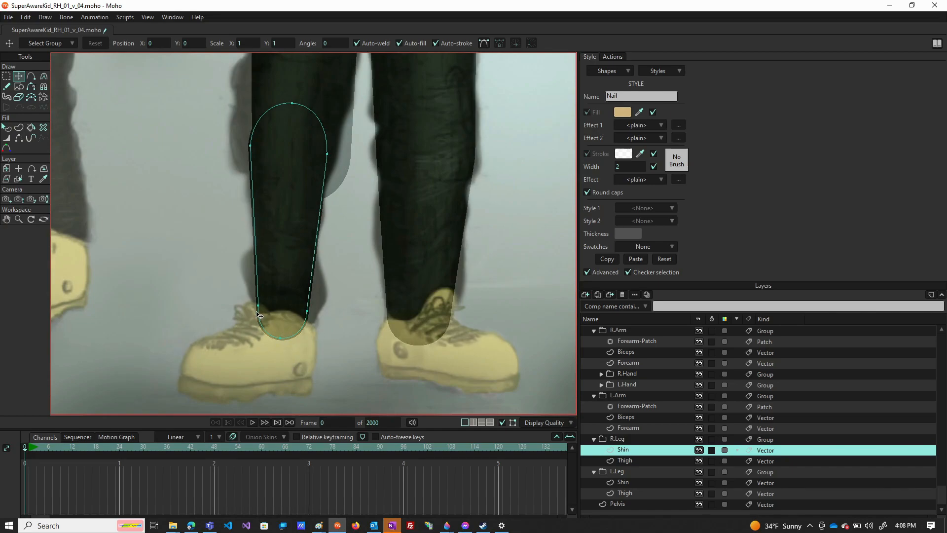
pyautogui.click(6, 76)
pyautogui.moveTo(232, 289); pyautogui.dragTo(354, 378)
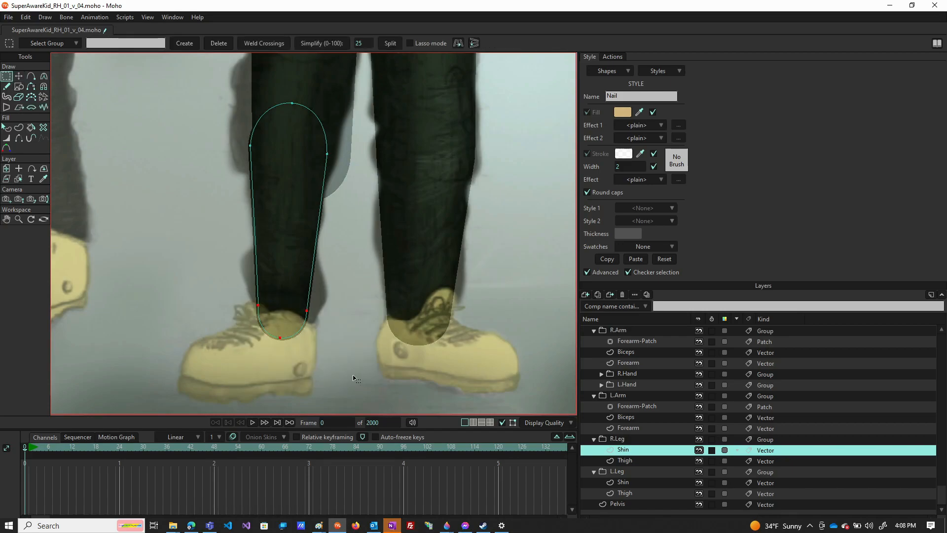
pyautogui.press('t')
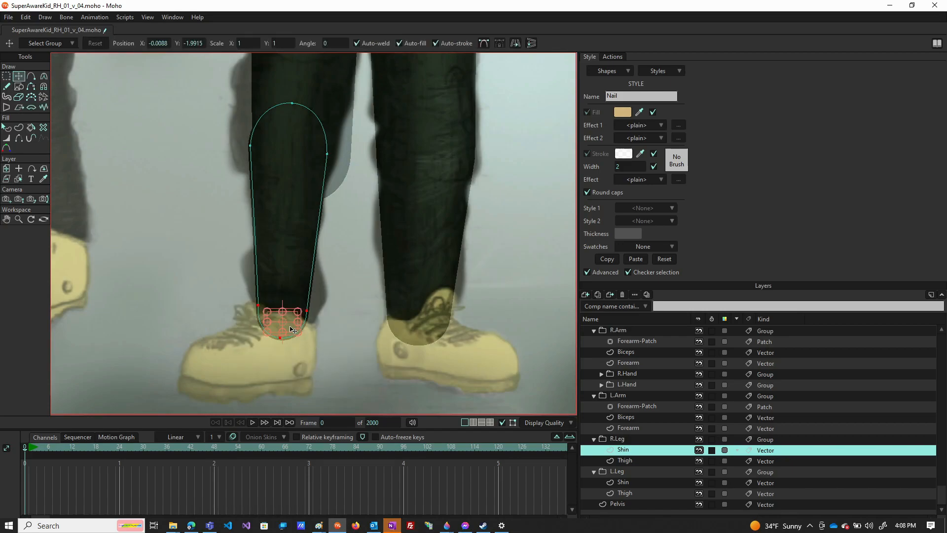
pyautogui.moveTo(291, 330); pyautogui.dragTo(286, 357)
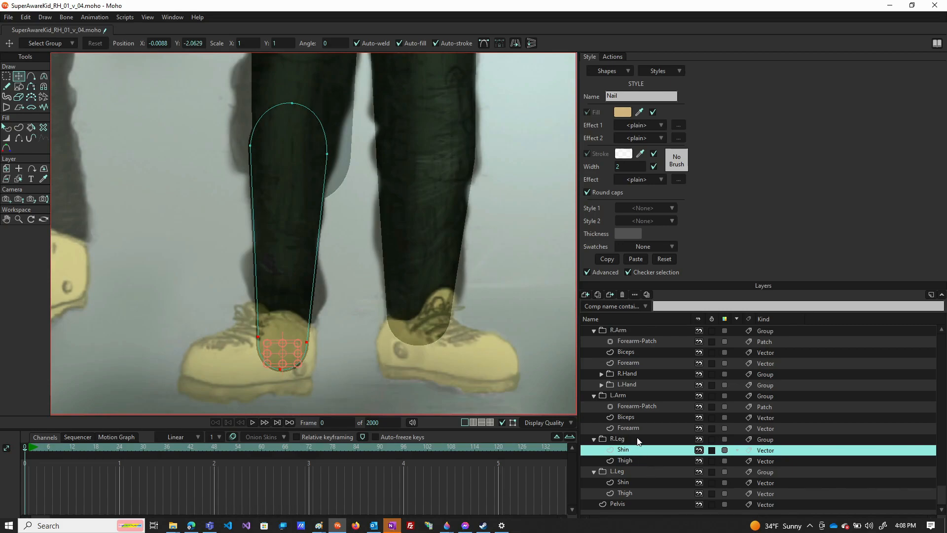
# Step: Lengthen the L.Leg Shin shape by moving its ankle points straight down into the boot
pyautogui.click(633, 482)
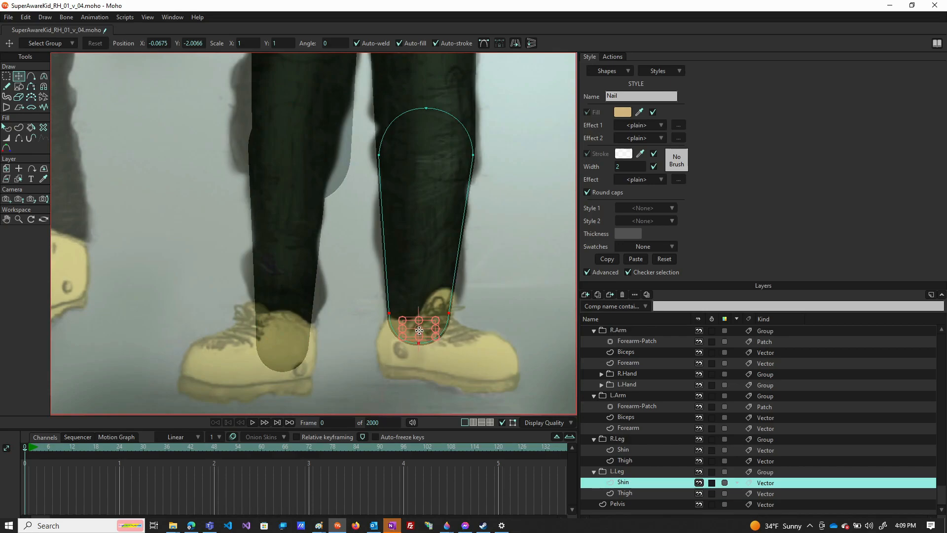
pyautogui.moveTo(425, 335); pyautogui.dragTo(425, 353)
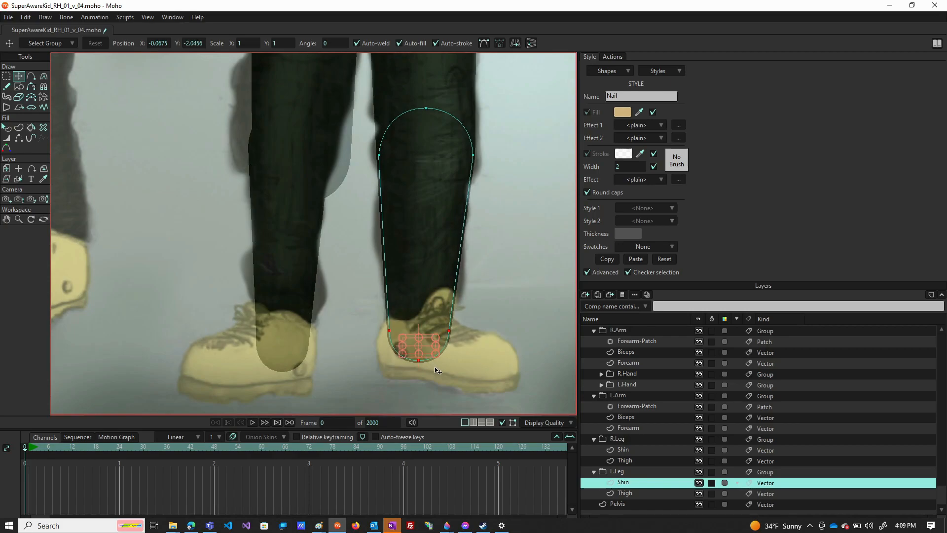
pyautogui.hotkey('ctrl', 'a')
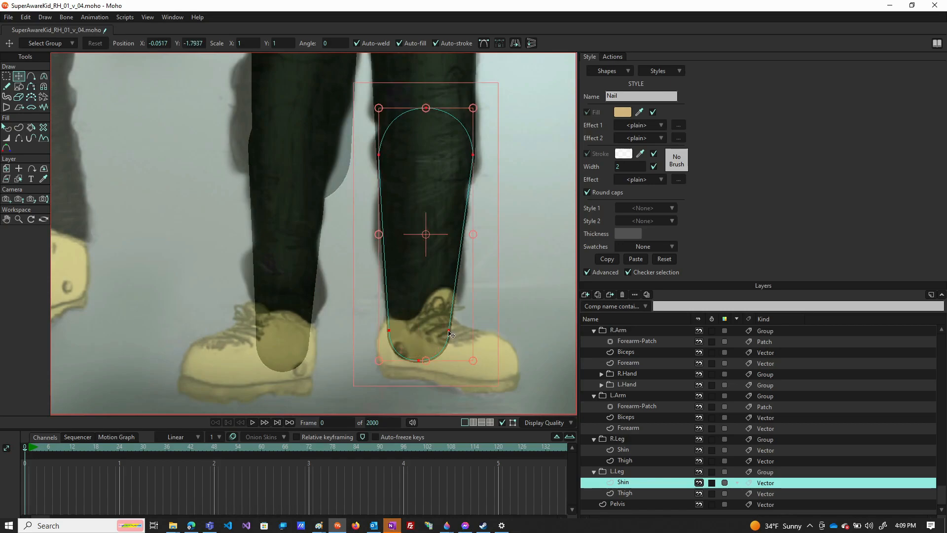
pyautogui.hotkey('ctrl', 'd')
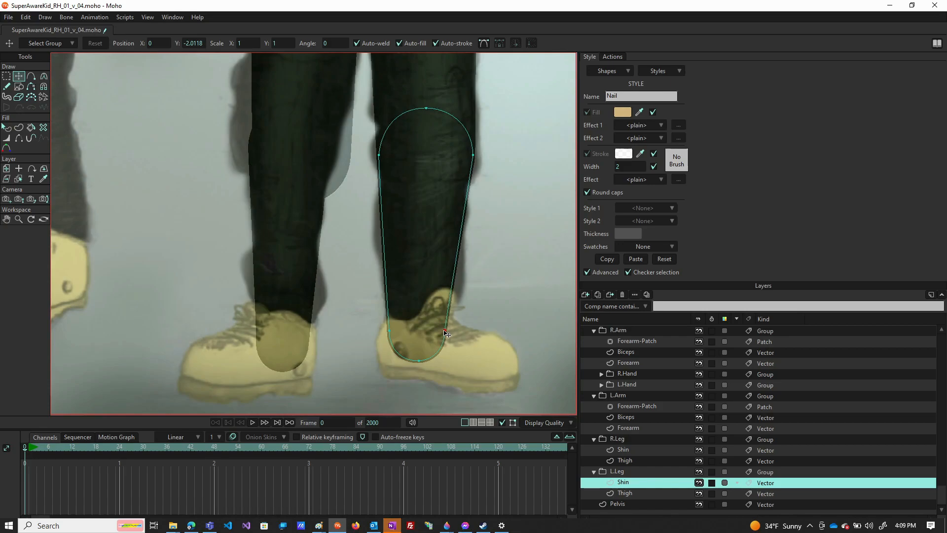
pyautogui.click(446, 331)
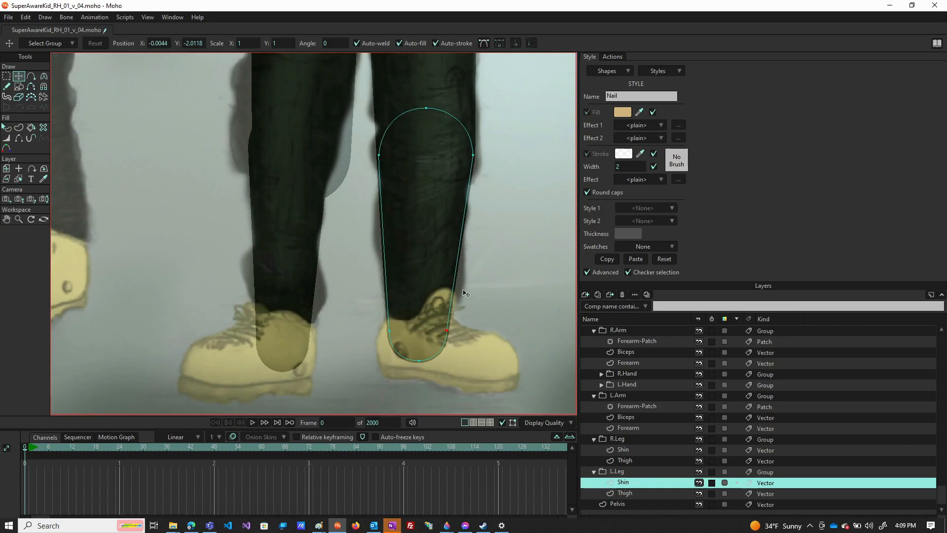
pyautogui.hotkey('ctrl', 'z')
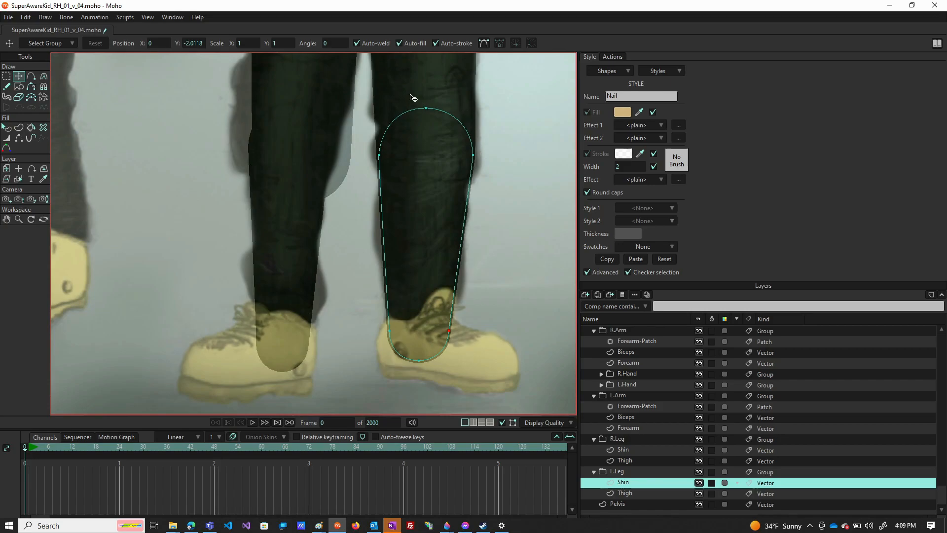
# Step: Narrow the knee end of the L.Leg Shin shape slightly by scaling its three upper points horizontally
pyautogui.press('g')
pyautogui.moveTo(363, 89); pyautogui.dragTo(500, 191)
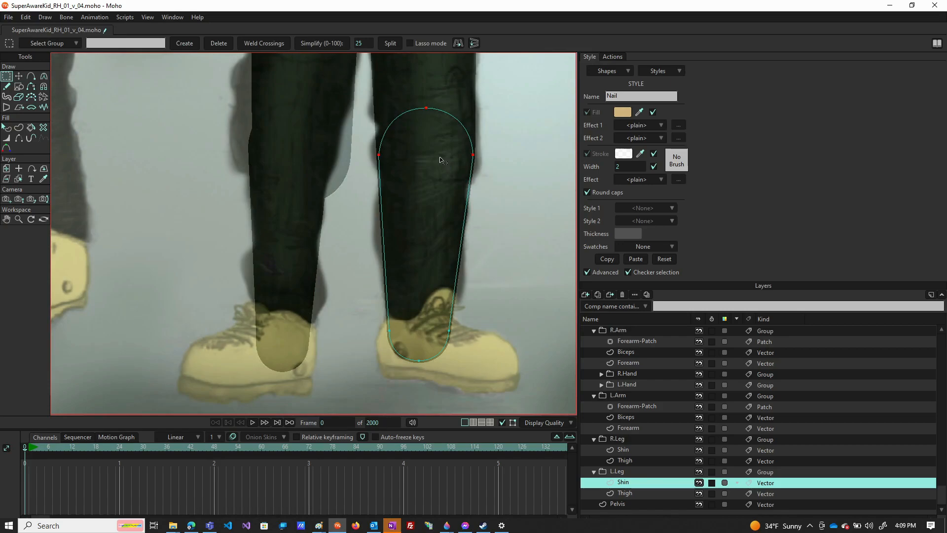
pyautogui.press('t')
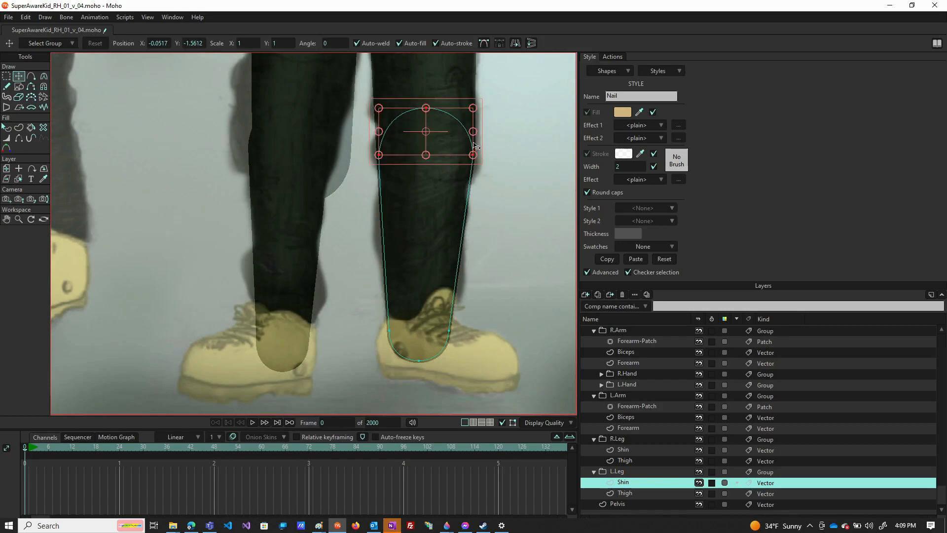
pyautogui.moveTo(474, 134); pyautogui.dragTo(471, 131)
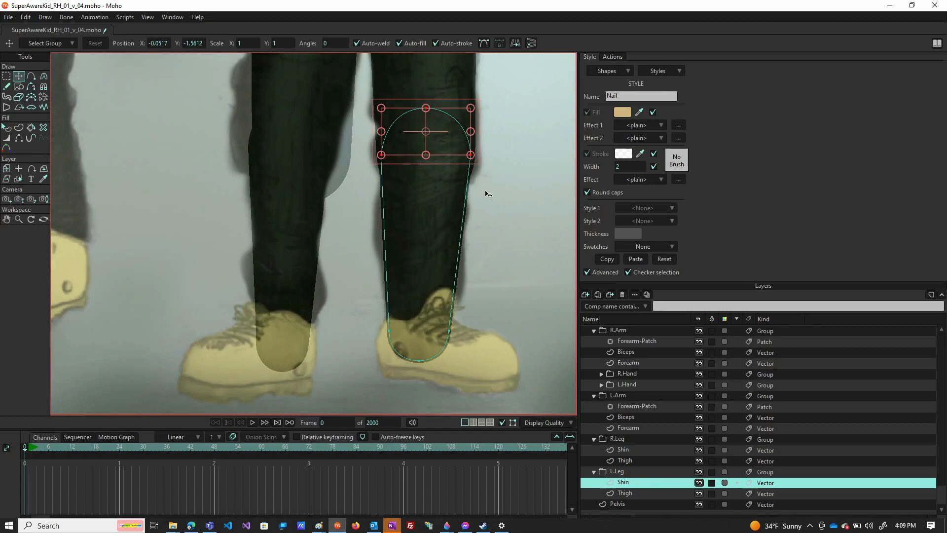
# Step: Examine how the leg shapes fit the front-view reference and compare the boots across the other poses
pyautogui.scroll(-3, 419, 230)
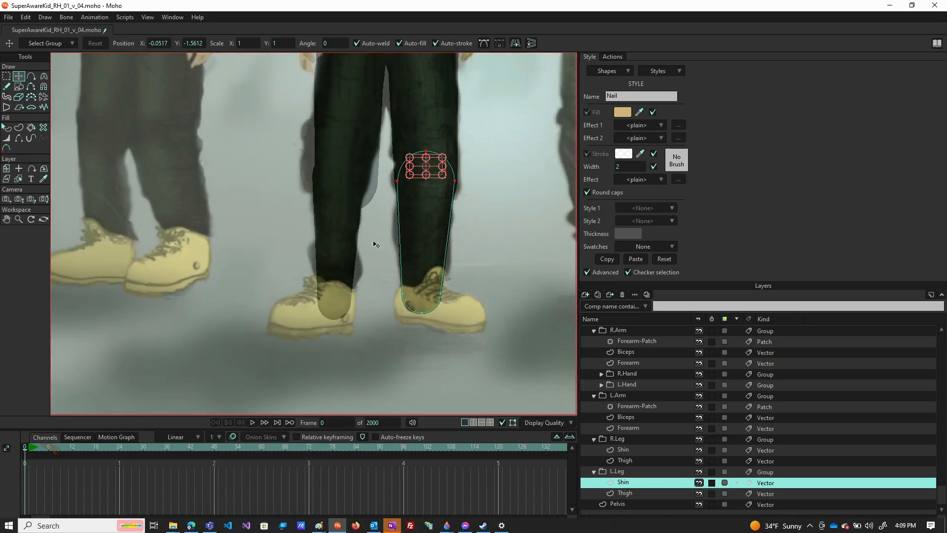
pyautogui.scroll(-3, 376, 244)
pyautogui.scroll(3, 347, 255)
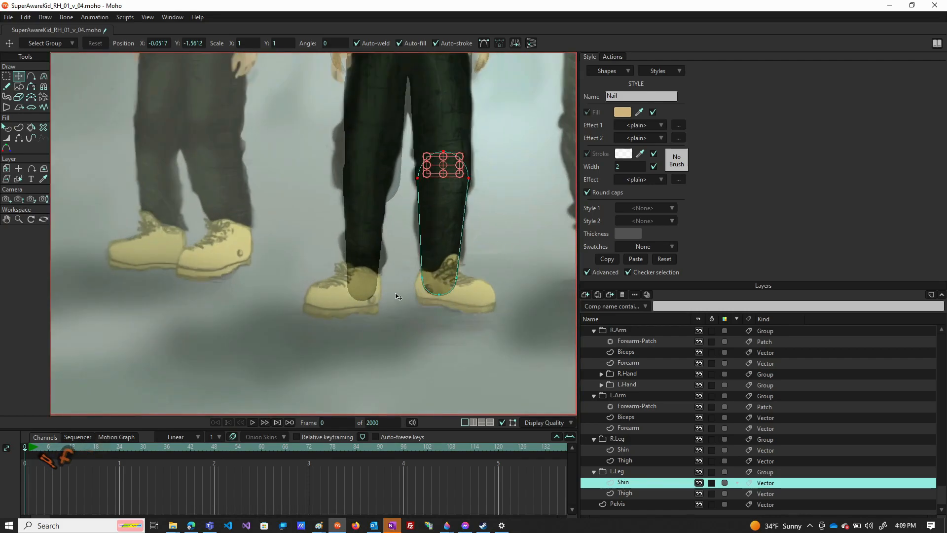
pyautogui.scroll(-4, 384, 294)
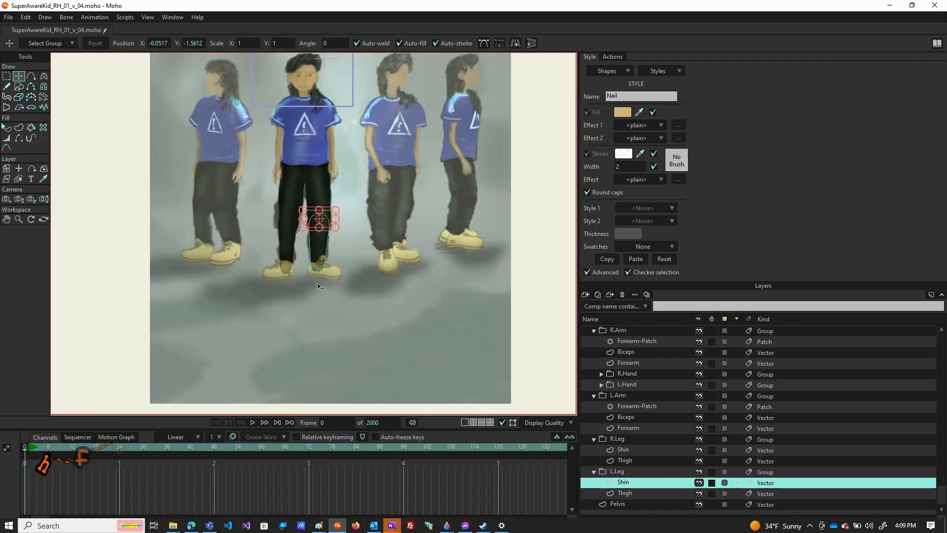
pyautogui.scroll(5, 319, 286)
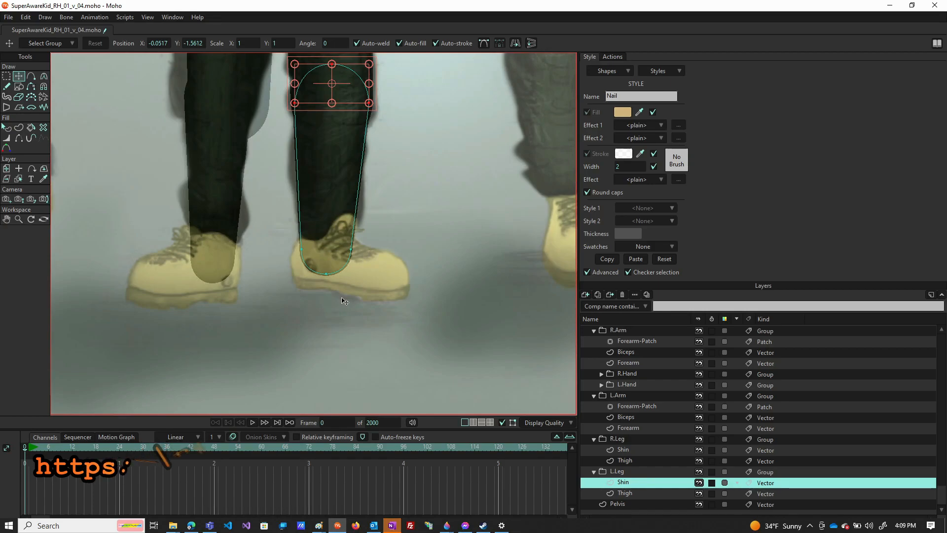
pyautogui.scroll(-1, 345, 300)
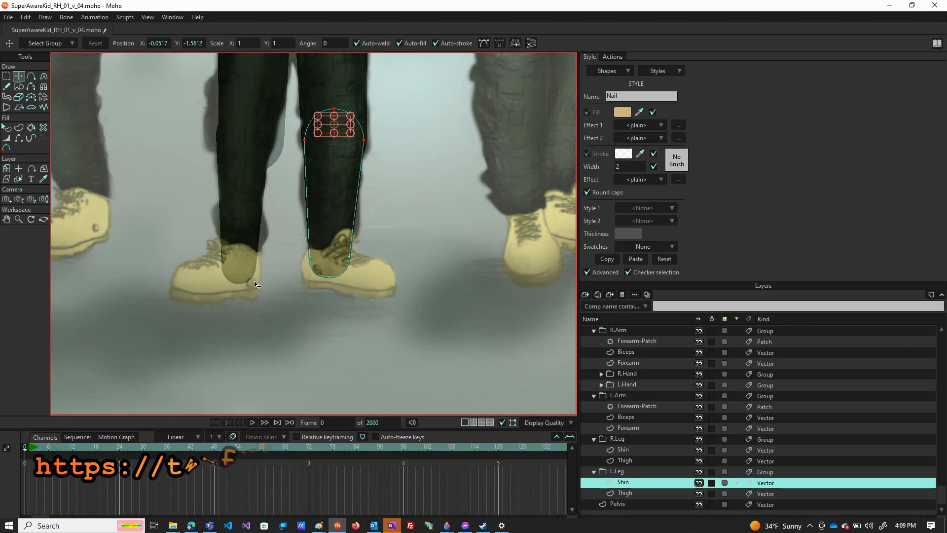
pyautogui.scroll(-5, 294, 271)
pyautogui.scroll(1, 288, 245)
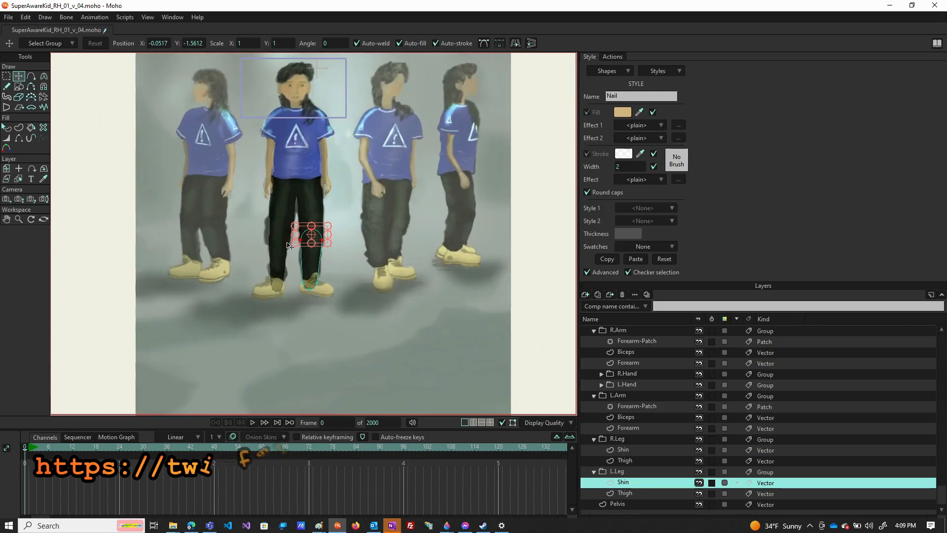
pyautogui.scroll(1, 268, 132)
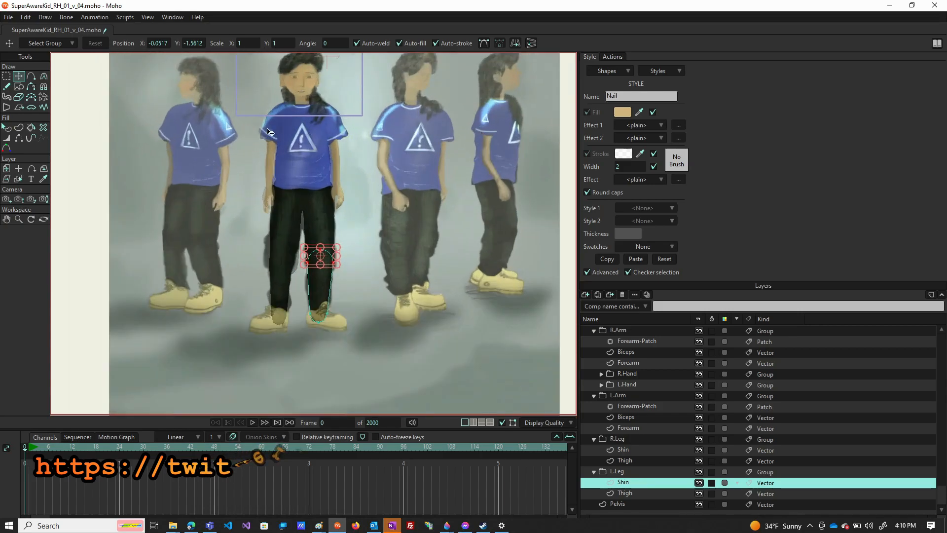
pyautogui.scroll(2, 268, 131)
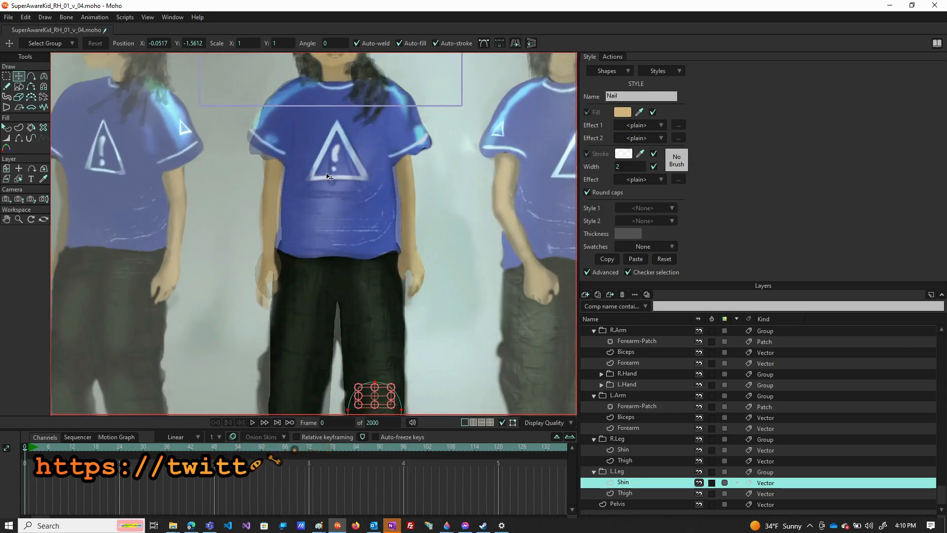
pyautogui.scroll(-3, 318, 227)
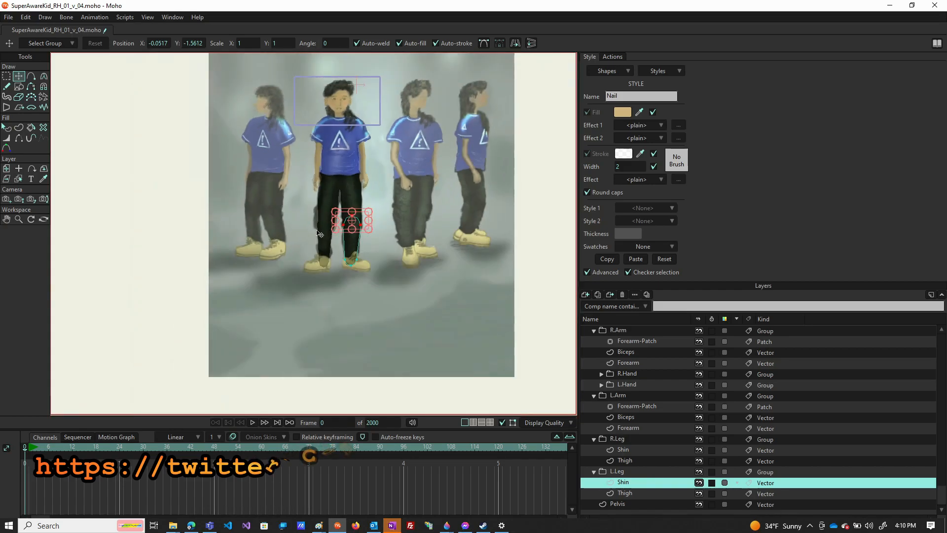
pyautogui.scroll(4, 319, 227)
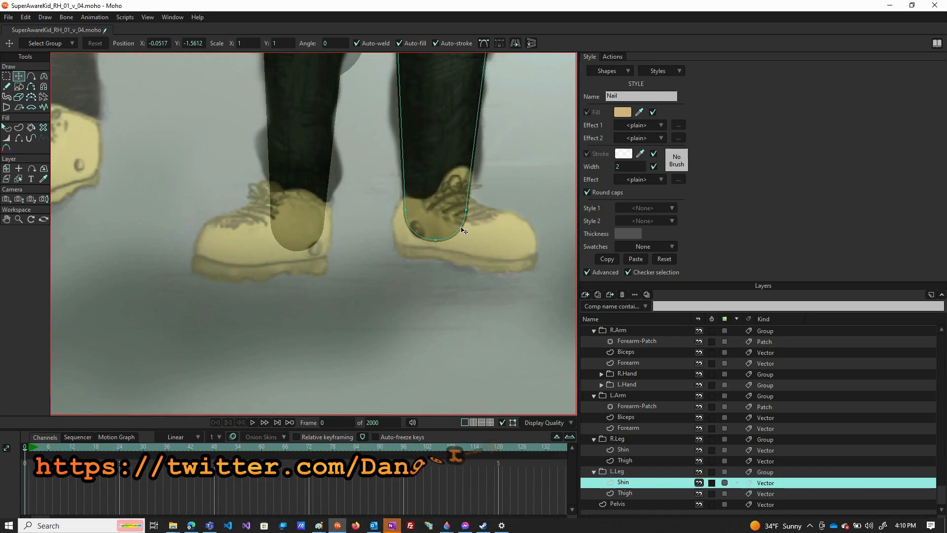
pyautogui.scroll(-3, 463, 231)
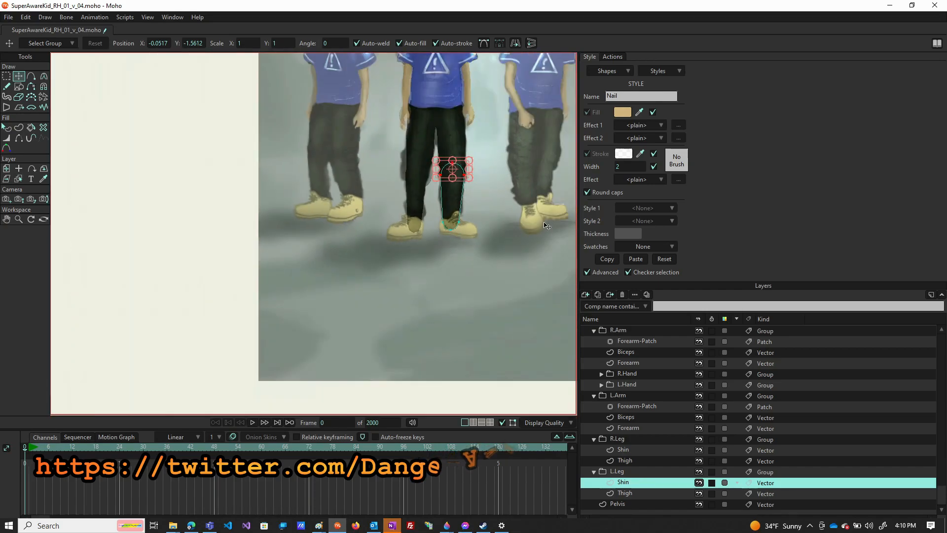
pyautogui.scroll(3, 546, 226)
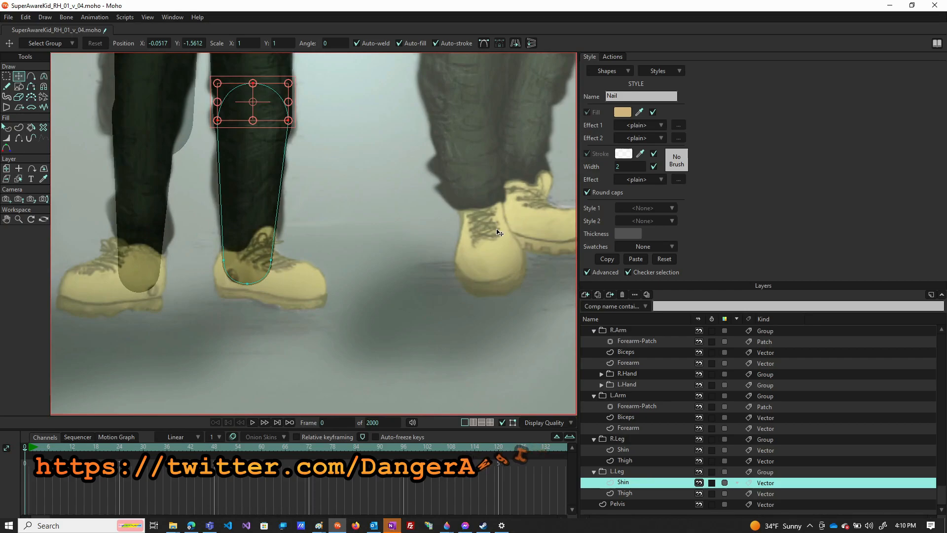
pyautogui.scroll(-2, 499, 232)
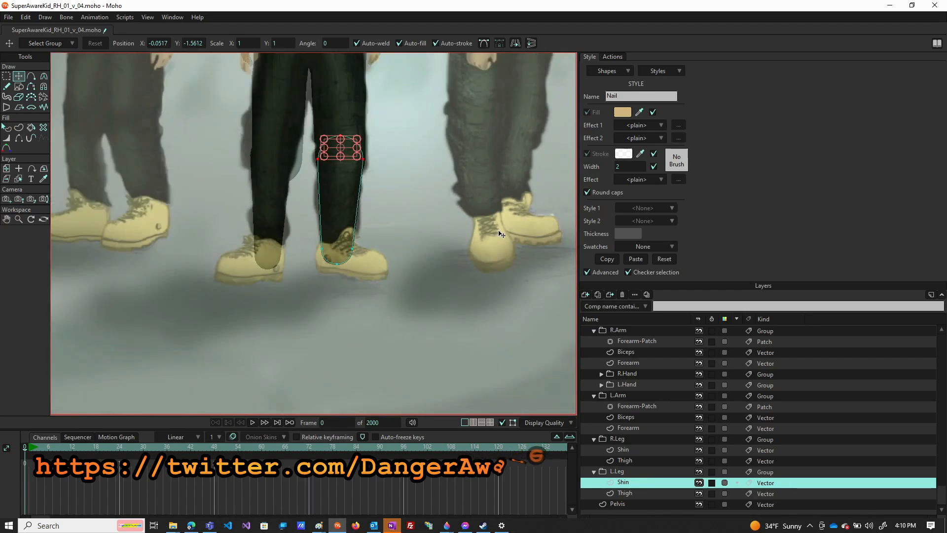
pyautogui.scroll(-1, 499, 232)
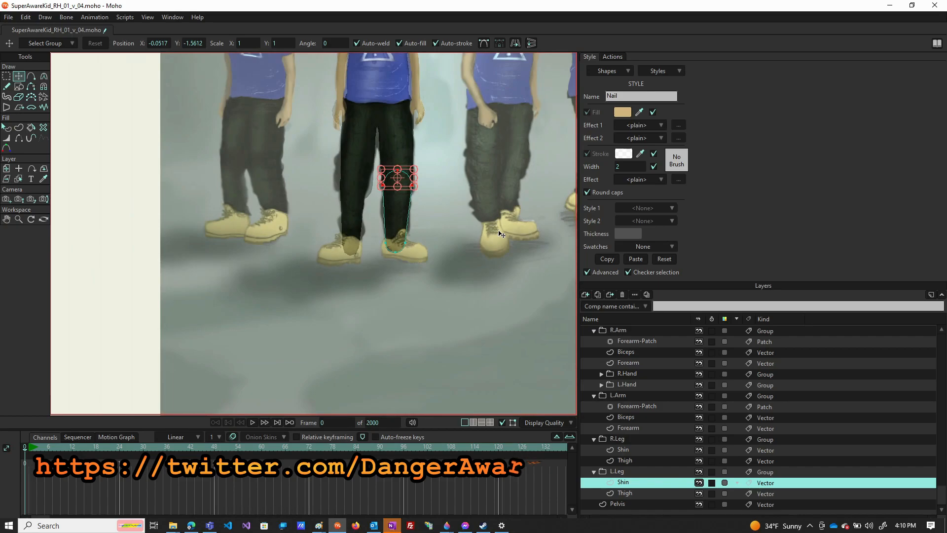
pyautogui.scroll(-2, 499, 232)
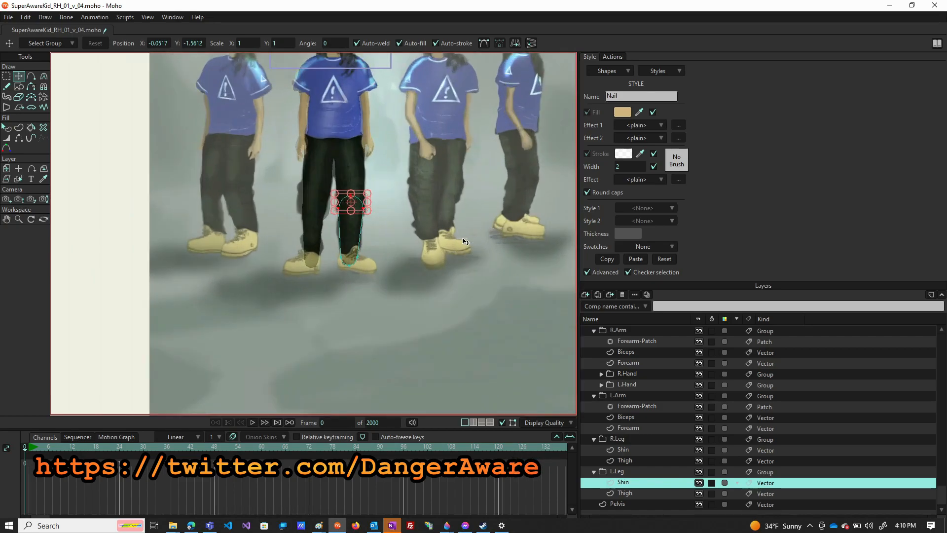
# Step: Shift the SUPER AWARE KID _blue_.png reference layer left so its three-quarter front figure lies over the rig's legs
pyautogui.click(431, 258)
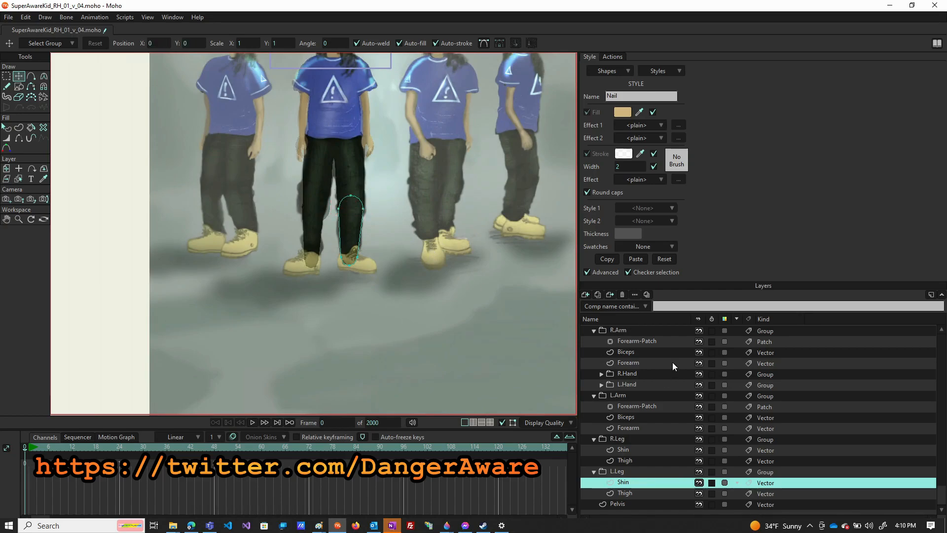
pyautogui.scroll(10, 673, 362)
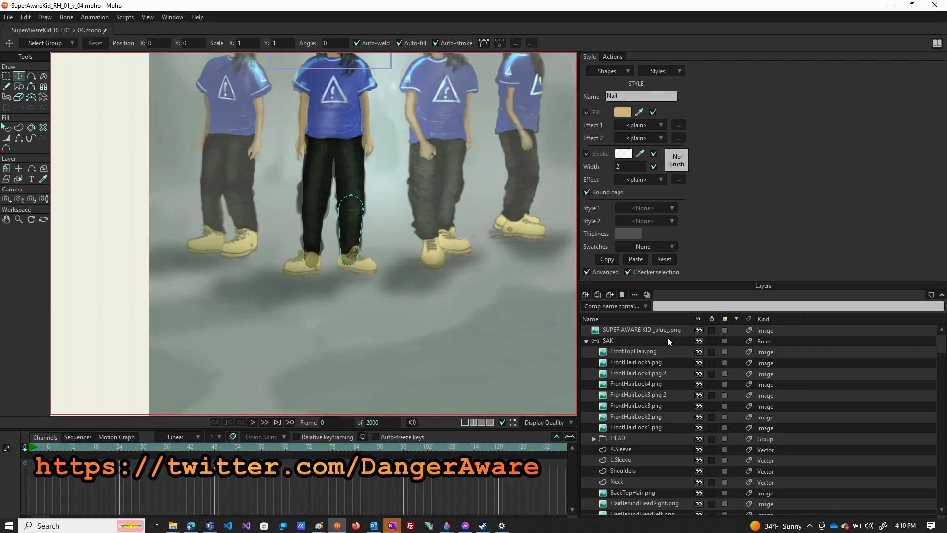
pyautogui.click(664, 329)
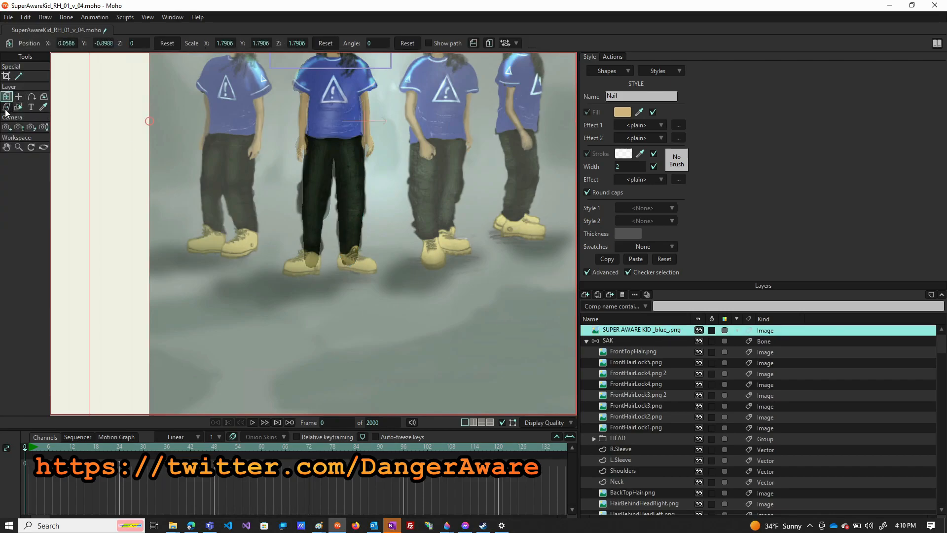
pyautogui.moveTo(488, 252); pyautogui.dragTo(367, 270)
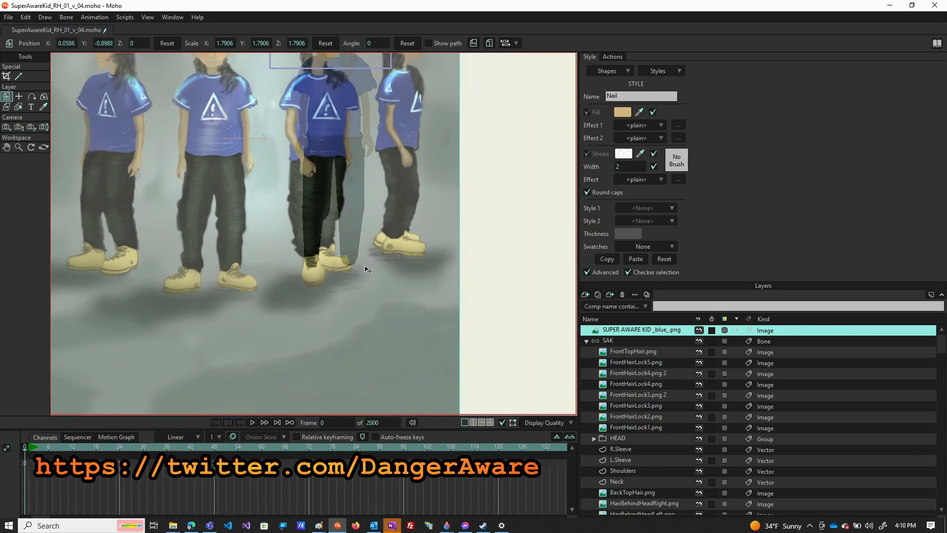
# Step: Finish positioning the SUPER AWARE KID _blue_.png reference layer over the rig's leg and set its opacity to 100%
pyautogui.moveTo(366, 268); pyautogui.dragTo(366, 269)
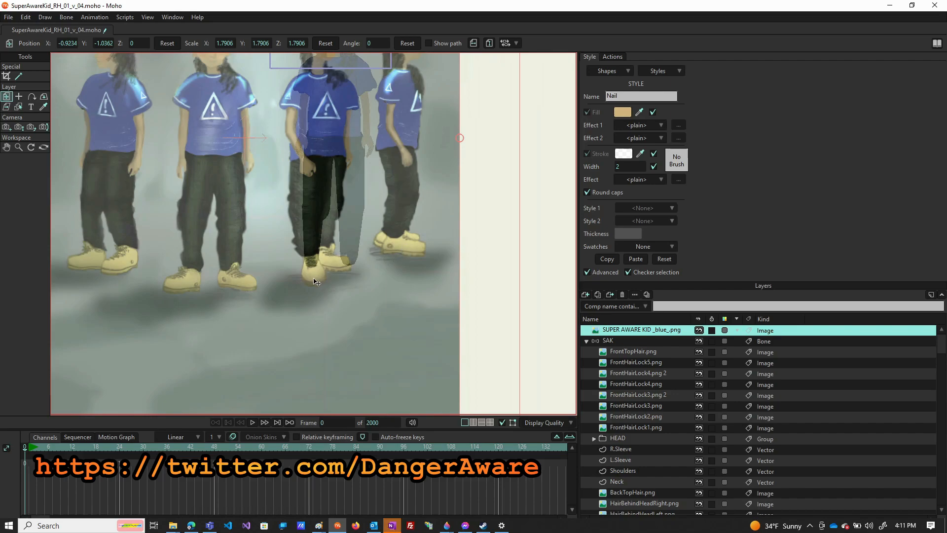
pyautogui.scroll(5, 314, 292)
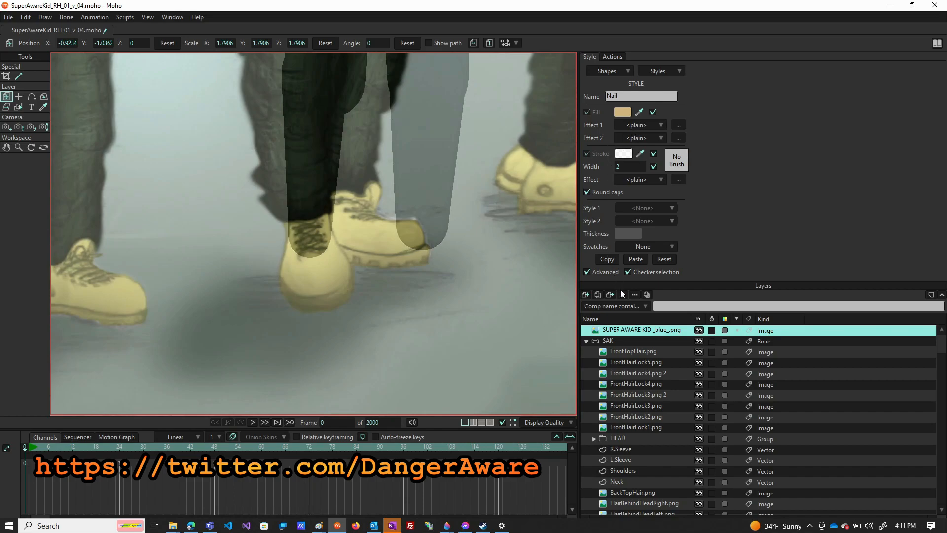
pyautogui.doubleClick(640, 331)
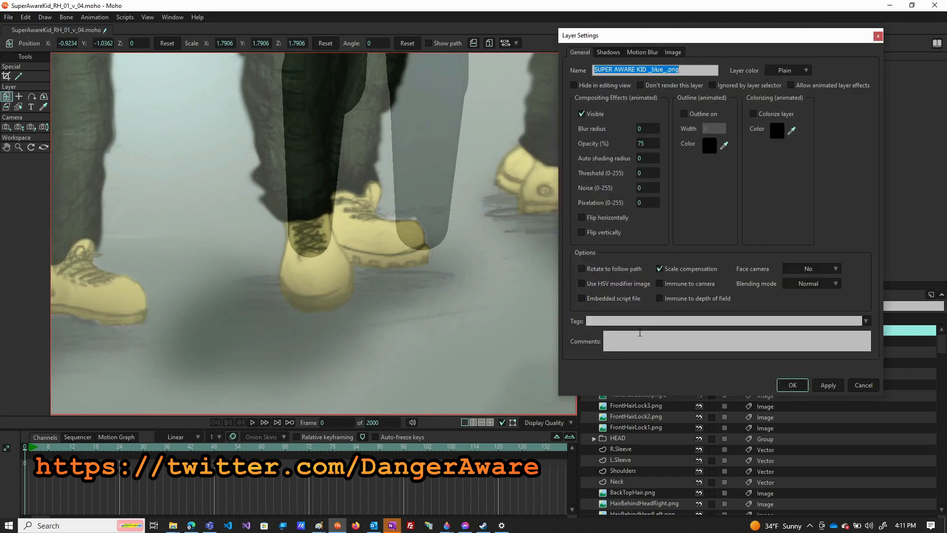
pyautogui.moveTo(646, 144); pyautogui.dragTo(718, 152)
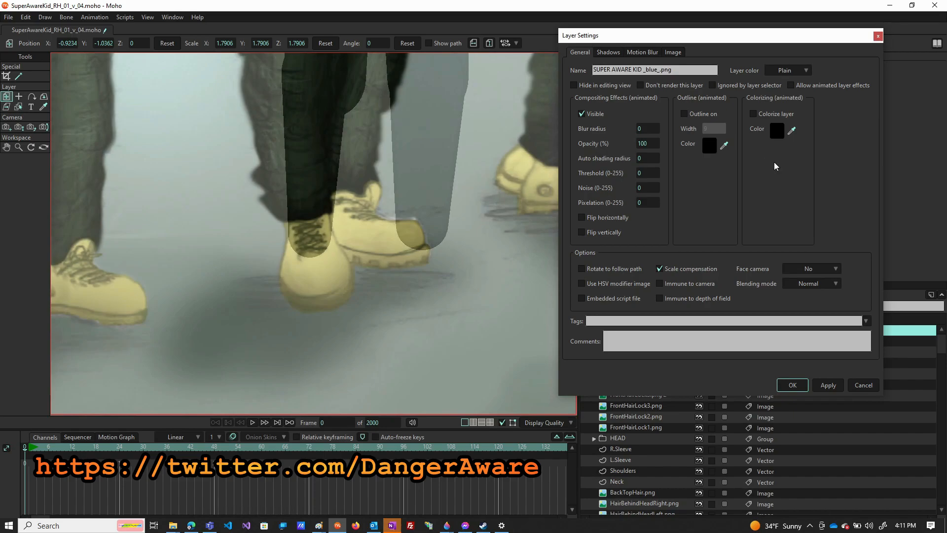
pyautogui.click(826, 386)
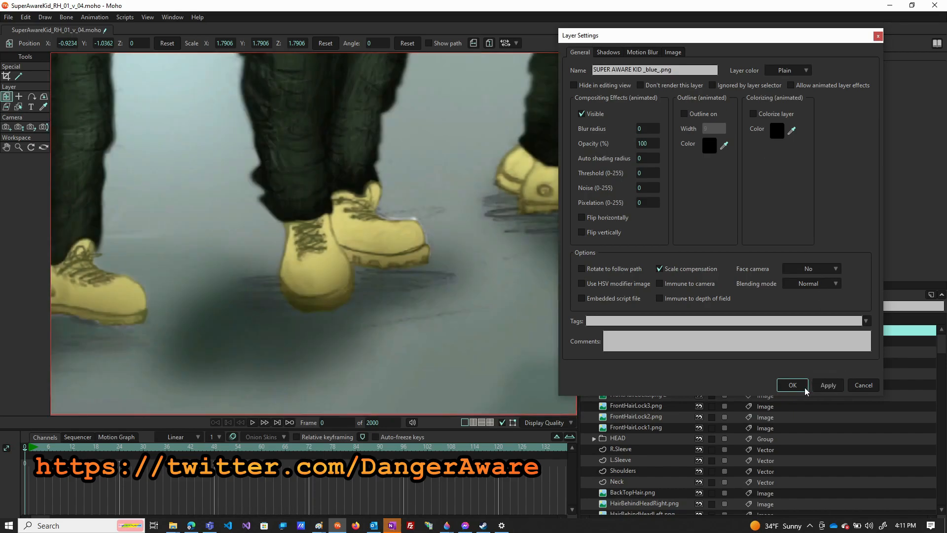
pyautogui.click(798, 387)
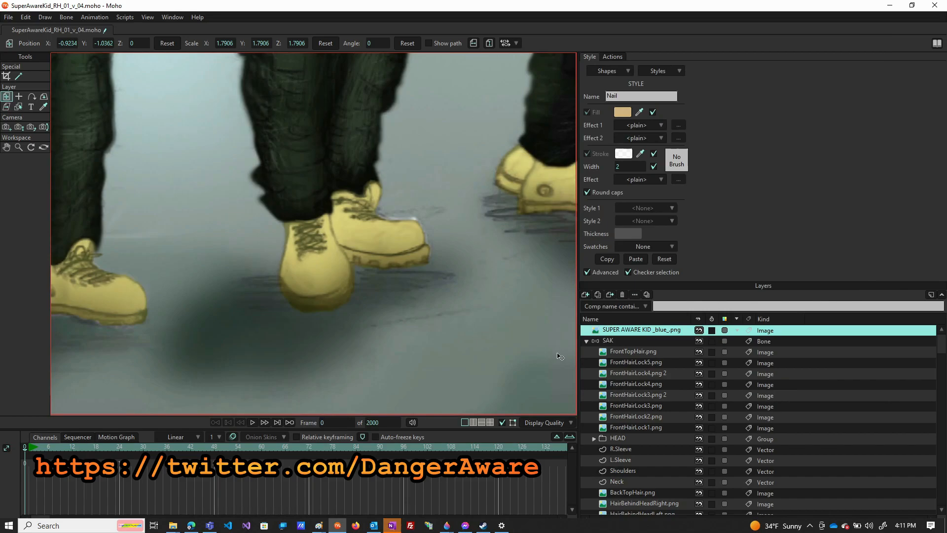
# Step: Create a new style named Shoe1 and sample its fill colour from the yellow toe of the front boot
pyautogui.click(658, 71)
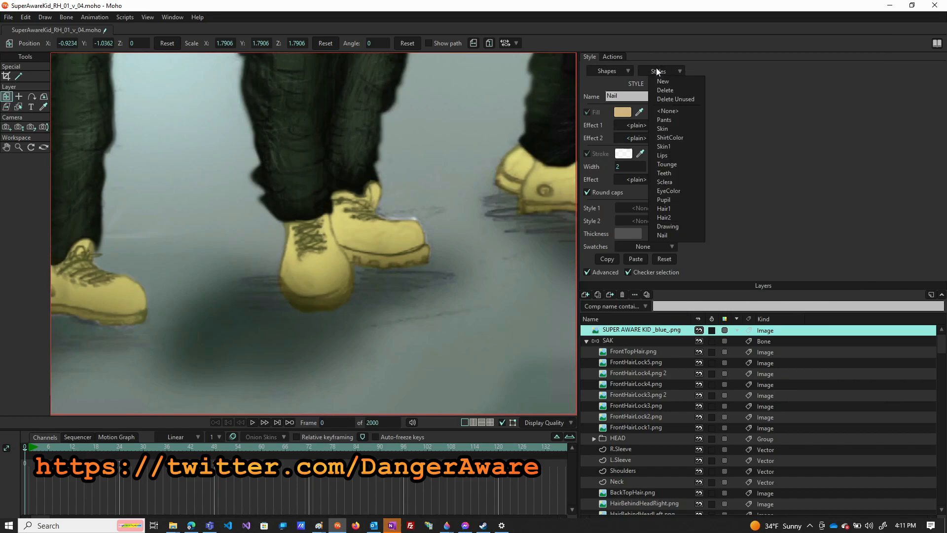
pyautogui.click(661, 81)
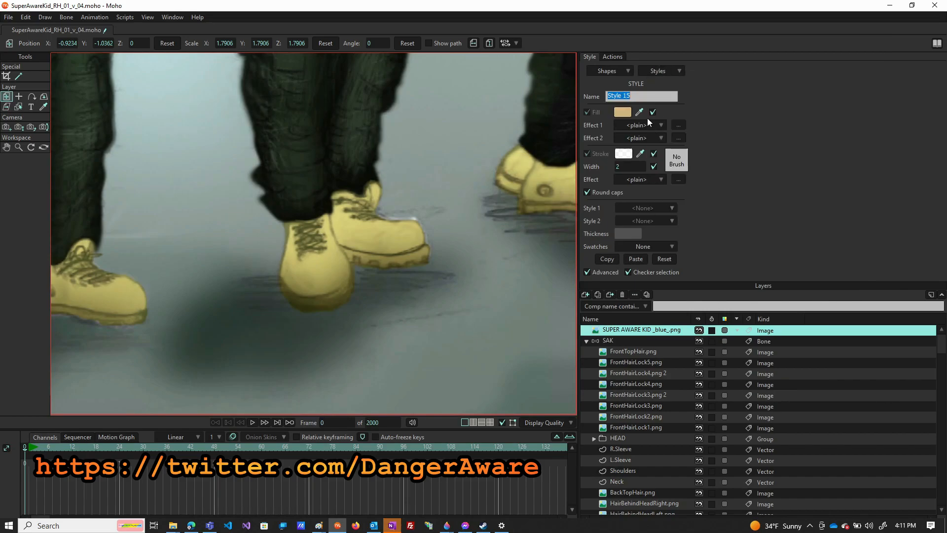
pyautogui.write('Shoe1')
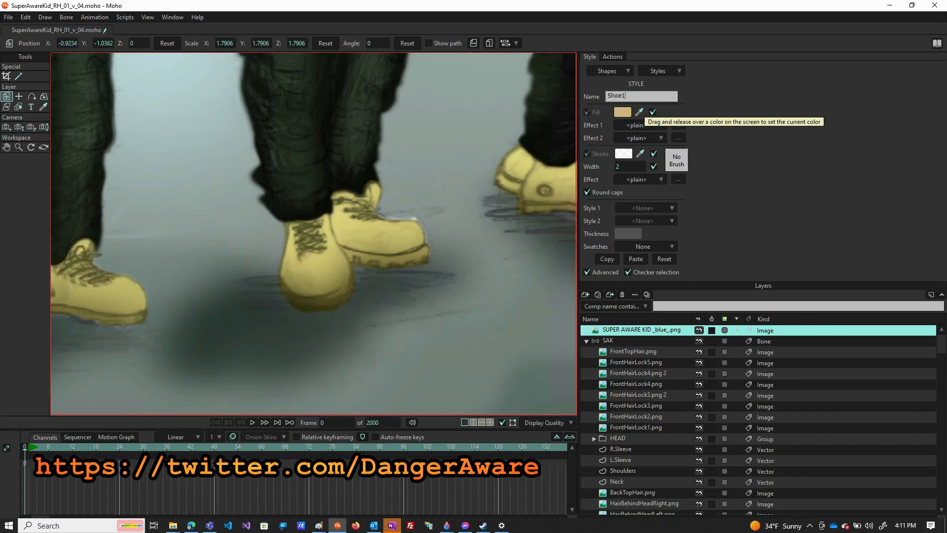
pyautogui.moveTo(640, 113); pyautogui.dragTo(304, 271)
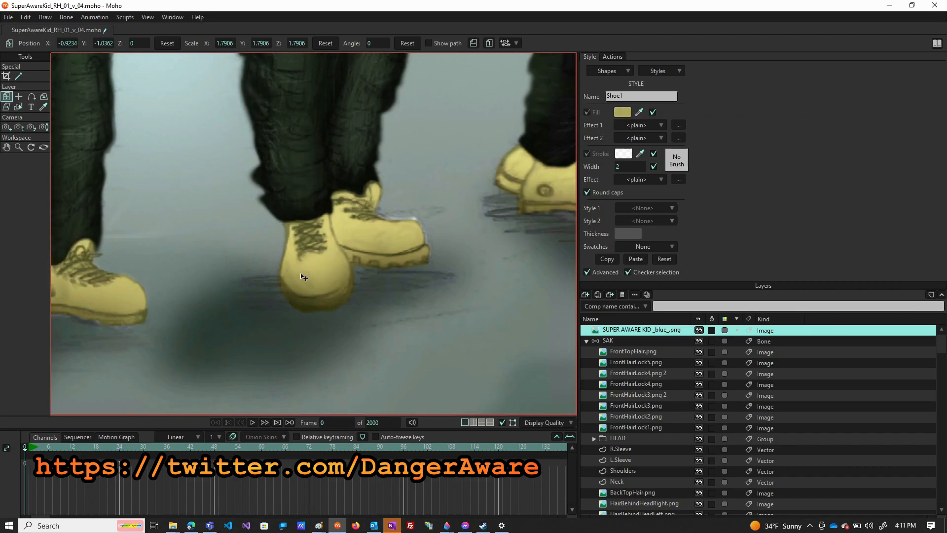
# Step: Sample the Shoe1 stroke colour from a darker area of the reference boots and make it fully opaque
pyautogui.moveTo(641, 153)
pyautogui.mouseDown()
pyautogui.moveTo(477, 211)
pyautogui.moveTo(517, 177)
pyautogui.mouseUp()
pyautogui.click(624, 153)
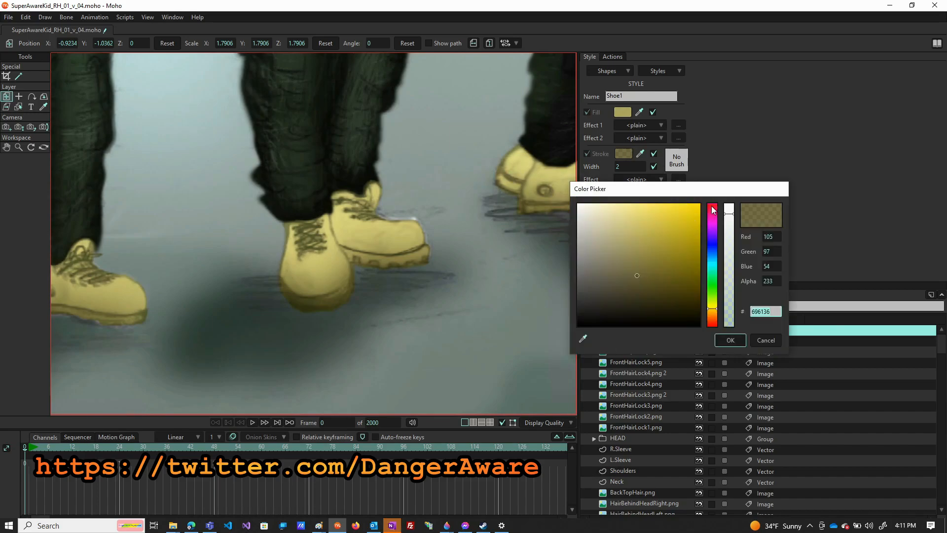
pyautogui.moveTo(729, 210); pyautogui.dragTo(730, 203)
pyautogui.click(732, 341)
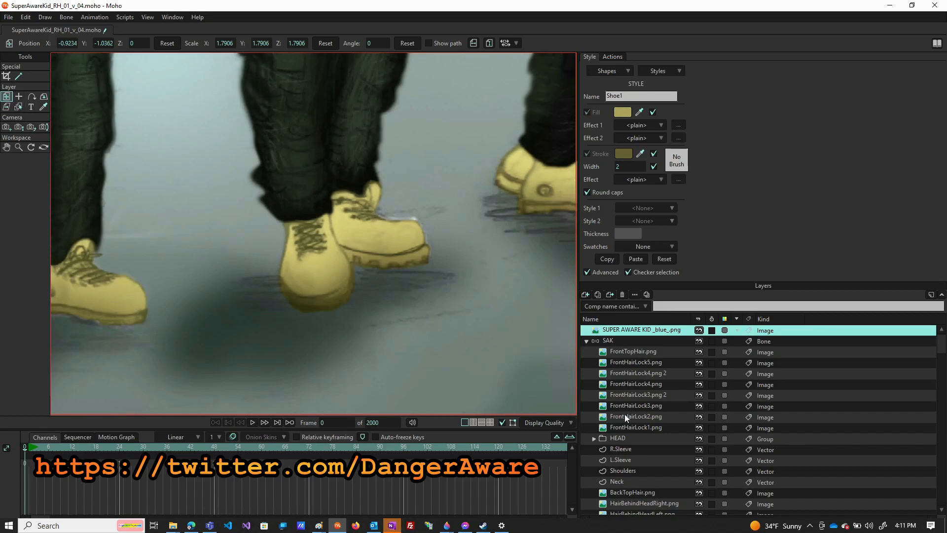
# Step: Add a vector layer above Thigh in the R.Leg group and name it Shoe
pyautogui.scroll(-10, 624, 422)
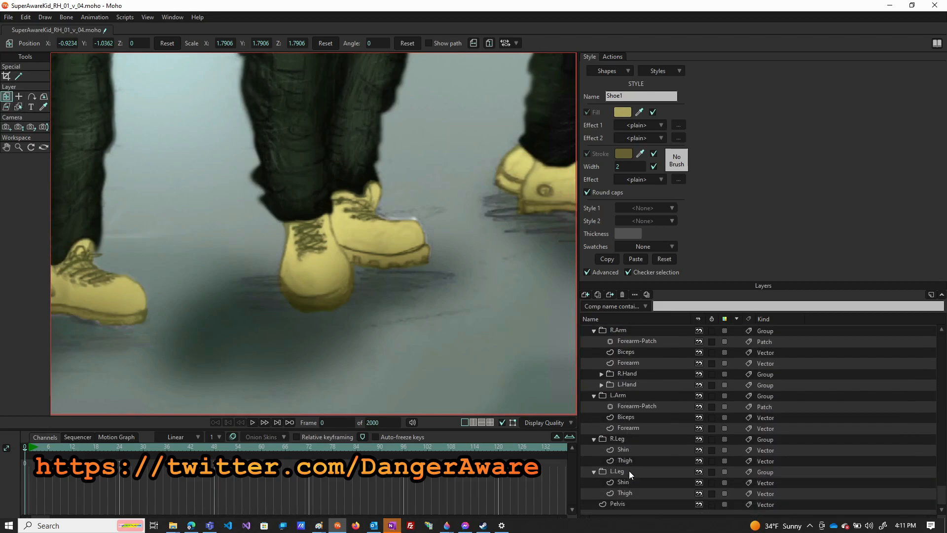
pyautogui.click(634, 459)
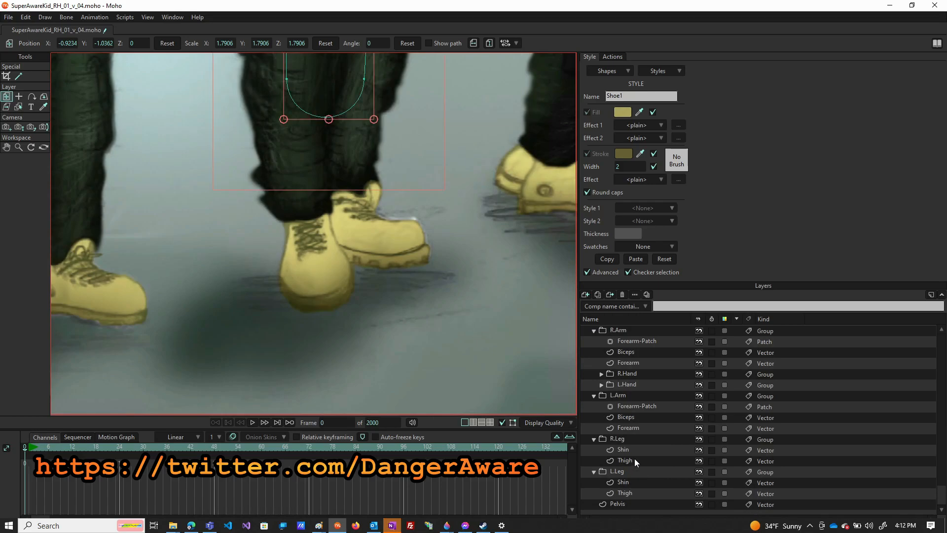
pyautogui.click(590, 295)
pyautogui.click(596, 305)
pyautogui.press('Return')
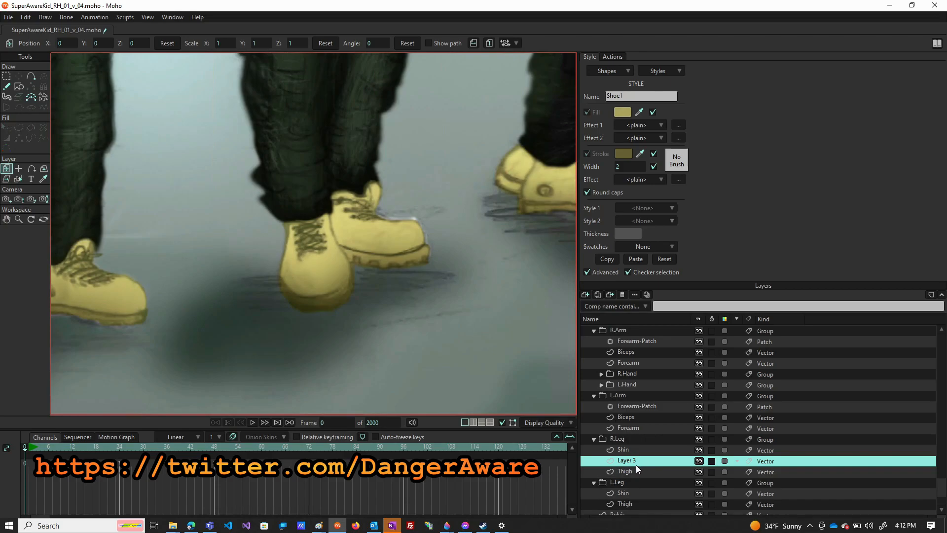
pyautogui.doubleClick(636, 463)
pyautogui.write('Shoe')
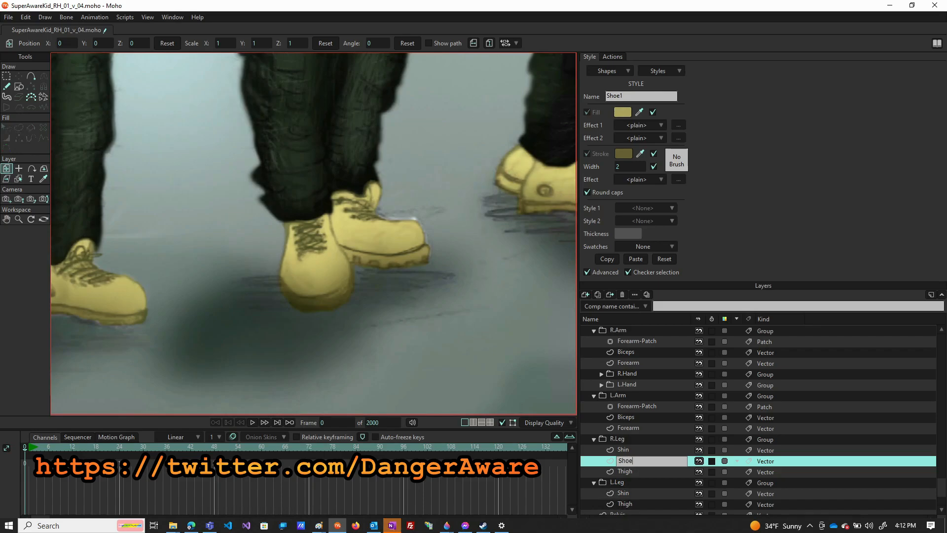
pyautogui.press('Return')
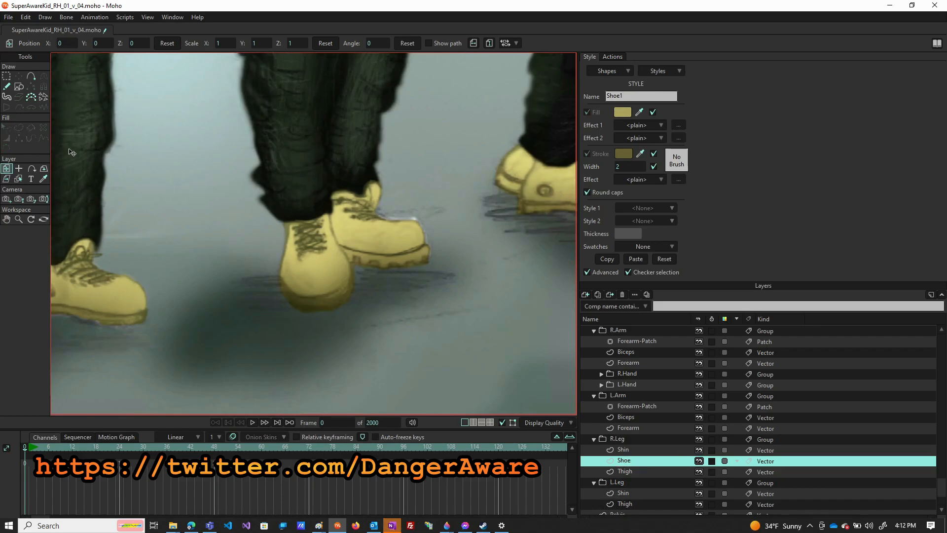
# Step: Draw an oval over the toe of the front boot on the Shoe layer
pyautogui.click(19, 88)
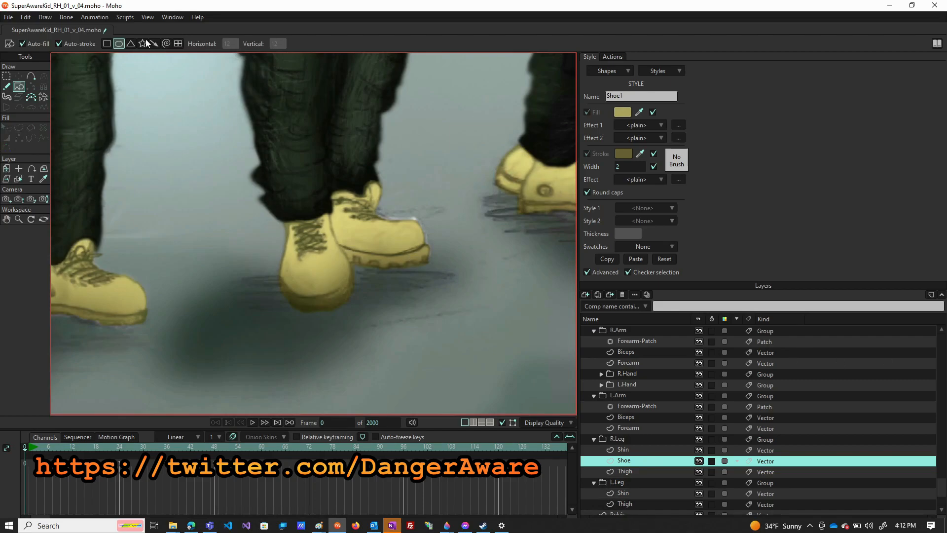
pyautogui.click(119, 44)
pyautogui.moveTo(351, 295)
pyautogui.mouseDown()
pyautogui.moveTo(318, 280)
pyautogui.moveTo(277, 241)
pyautogui.moveTo(280, 254)
pyautogui.moveTo(283, 240)
pyautogui.mouseUp()
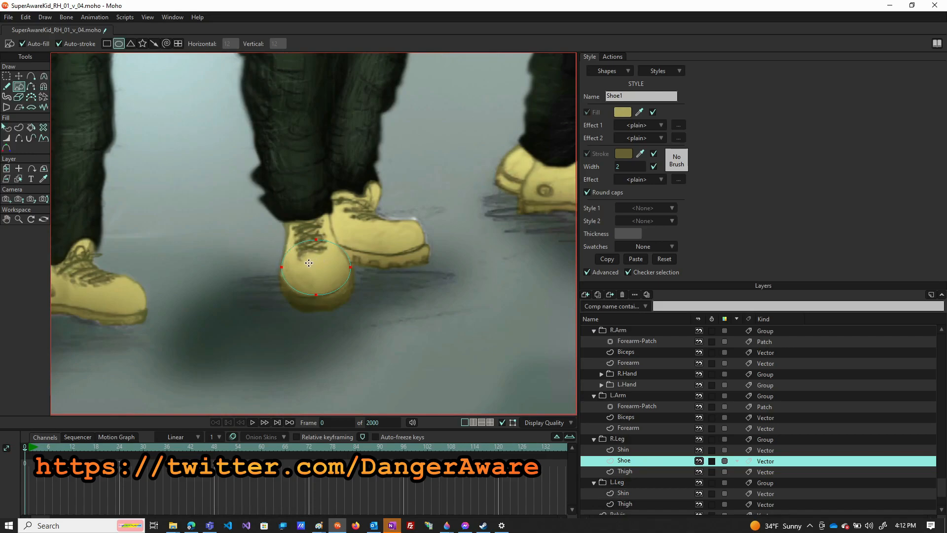
# Step: Add a point on each upper side of the oval and pull its top point up over the trouser cuff
pyautogui.press('a')
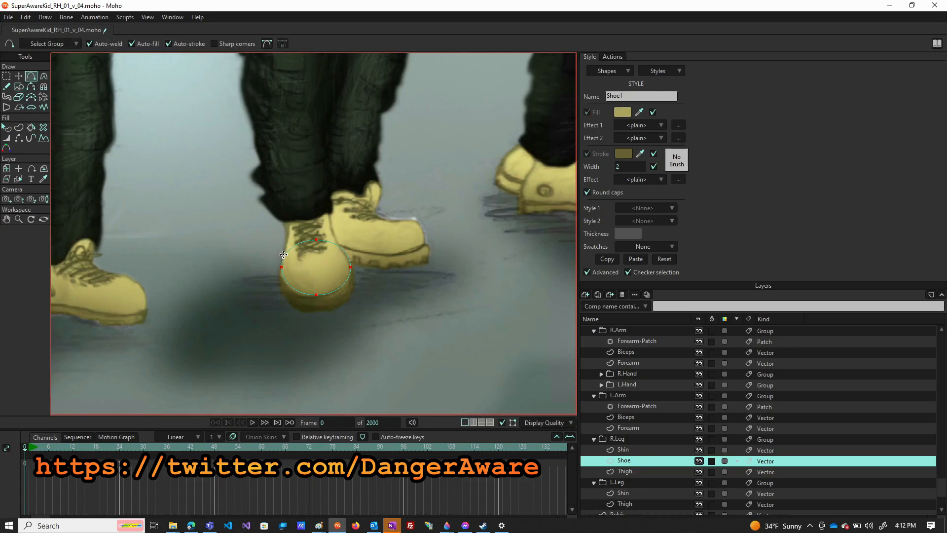
pyautogui.moveTo(287, 242); pyautogui.dragTo(337, 243)
pyautogui.press('t')
pyautogui.click(316, 240)
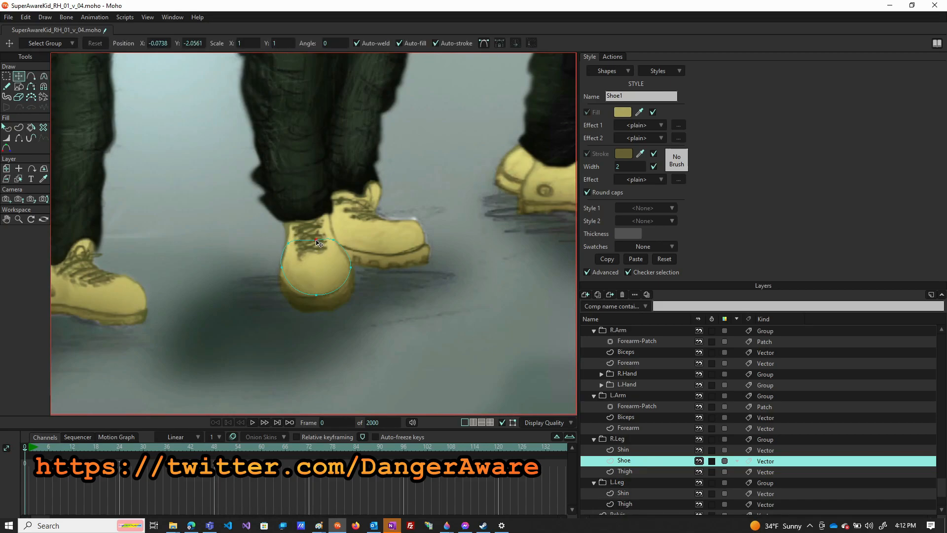
pyautogui.moveTo(316, 240); pyautogui.dragTo(299, 203)
# Step: Add a point on each side of the shoe outline near the boot's ankle opening
pyautogui.press('a')
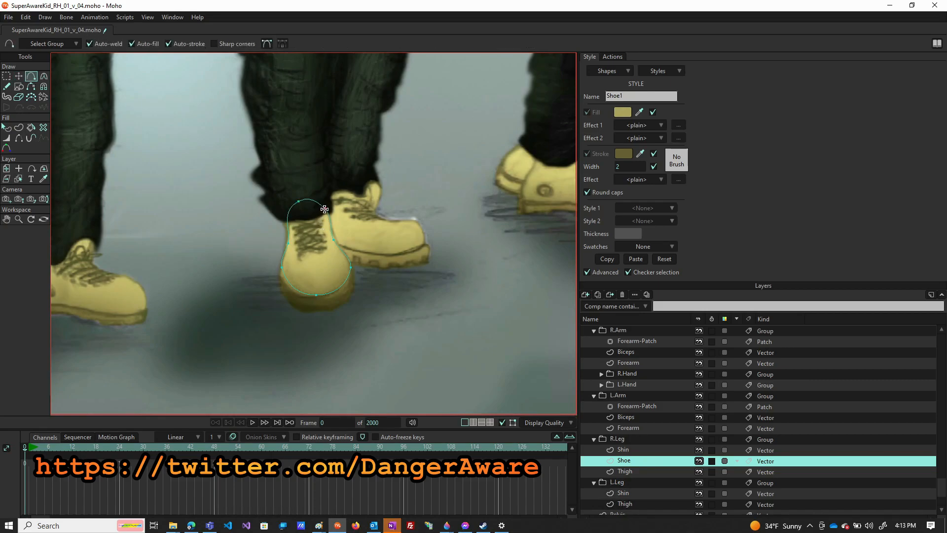
pyautogui.click(325, 208)
pyautogui.moveTo(286, 219); pyautogui.dragTo(286, 215)
pyautogui.scroll(-5, 318, 207)
pyautogui.scroll(4, 316, 209)
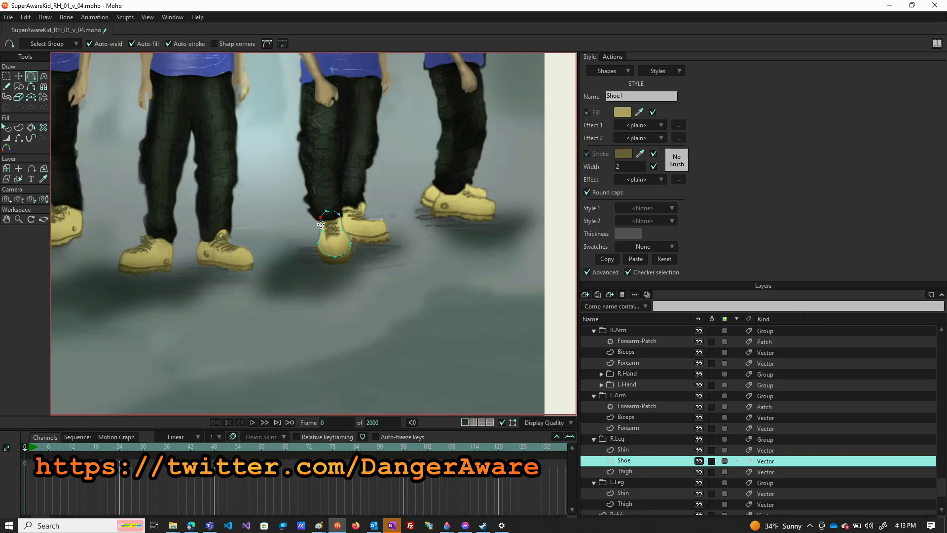
pyautogui.scroll(5, 329, 218)
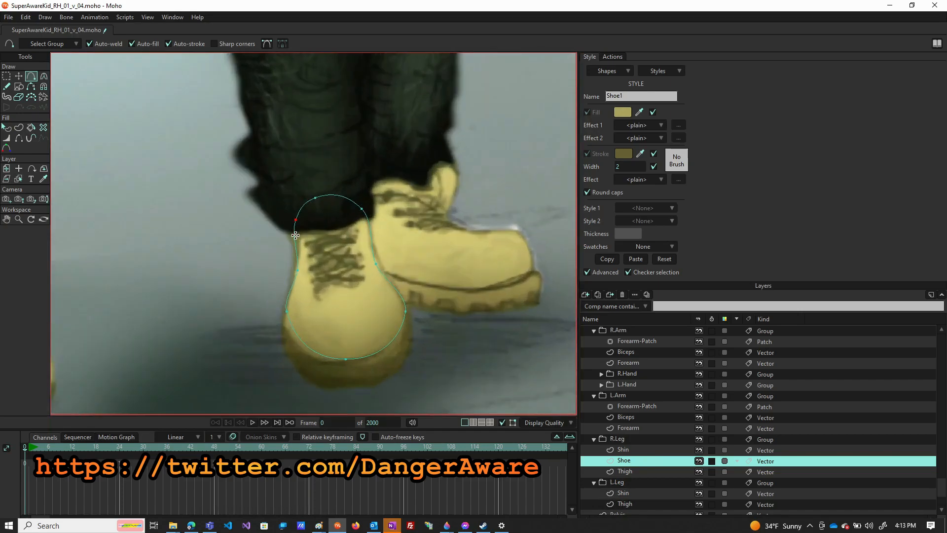
# Step: Move the upper shoe points to the corners of the boot opening and lower the middle one onto its rim
pyautogui.press('t')
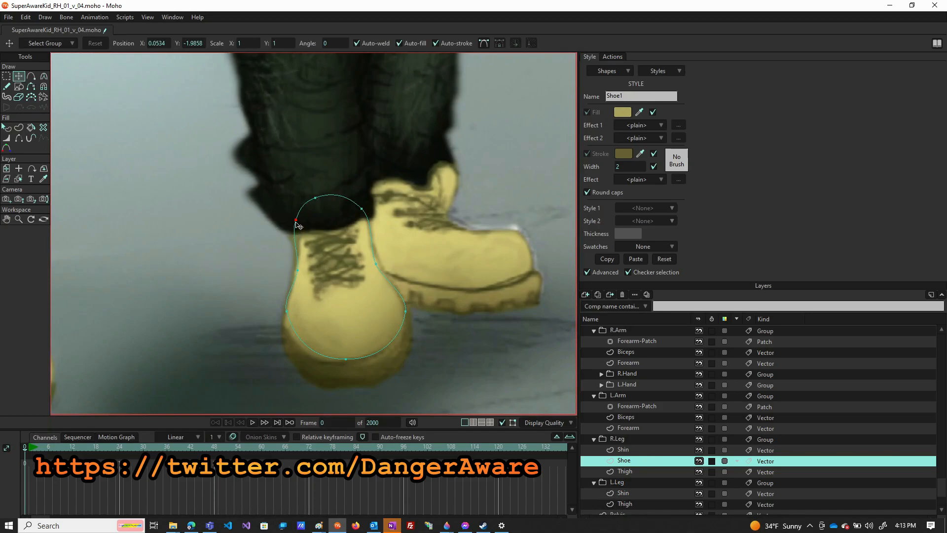
pyautogui.moveTo(296, 222); pyautogui.dragTo(294, 235)
pyautogui.moveTo(362, 210); pyautogui.dragTo(372, 222)
pyautogui.moveTo(315, 198); pyautogui.dragTo(327, 192)
pyautogui.click(295, 237)
pyautogui.keyDown('shift'); pyautogui.click(328, 192); pyautogui.keyUp('shift')
pyautogui.moveTo(327, 192); pyautogui.dragTo(326, 192)
pyautogui.moveTo(327, 191); pyautogui.dragTo(336, 229)
# Step: Adjust the curve handles at the boot opening's corners and along the shoe's sides to follow the painted boot
pyautogui.press('c')
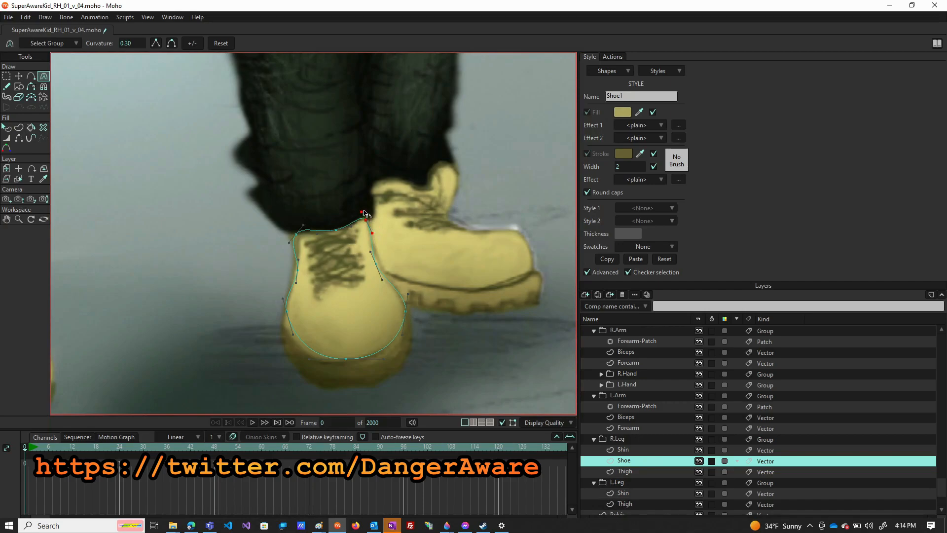
pyautogui.moveTo(364, 210); pyautogui.dragTo(361, 214)
pyautogui.moveTo(292, 246); pyautogui.dragTo(309, 230)
pyautogui.moveTo(285, 335)
pyautogui.mouseDown()
pyautogui.moveTo(276, 336)
pyautogui.moveTo(286, 353)
pyautogui.mouseUp()
pyautogui.moveTo(409, 294); pyautogui.dragTo(405, 291)
# Step: Lower the left toe point of the shoe slightly and reshape its curve handles to round the toe
pyautogui.press('t')
pyautogui.click(287, 318)
pyautogui.moveTo(287, 320); pyautogui.dragTo(285, 325)
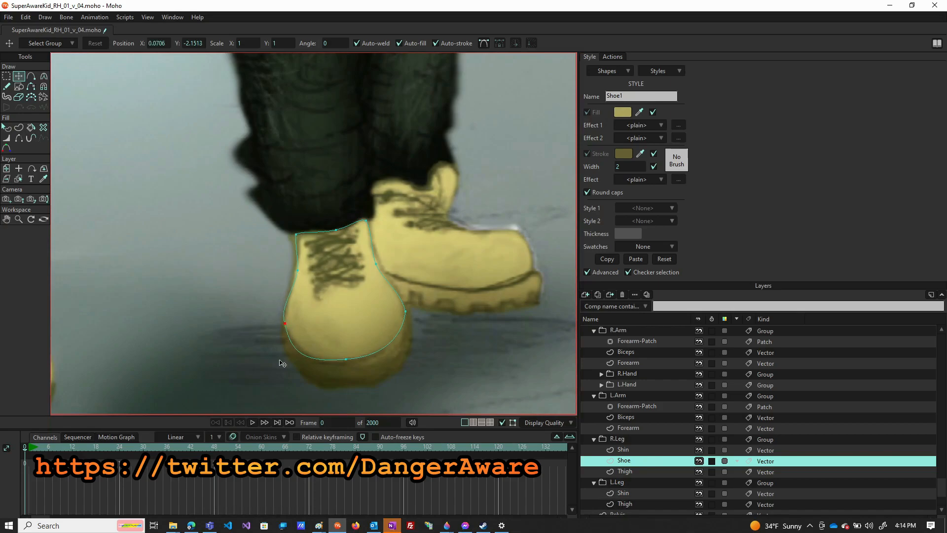
pyautogui.press('c')
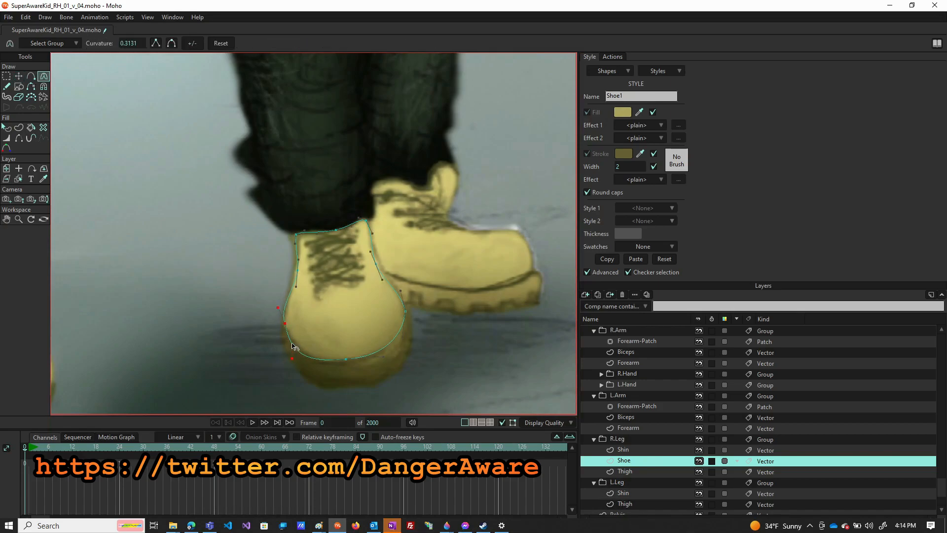
pyautogui.moveTo(293, 358)
pyautogui.mouseDown()
pyautogui.moveTo(294, 345)
pyautogui.moveTo(306, 365)
pyautogui.mouseUp()
pyautogui.click(295, 348)
pyautogui.moveTo(276, 304); pyautogui.dragTo(280, 310)
pyautogui.click(296, 278)
# Step: Toggle the SUPER AWARE KID _blue_.png layer's visibility to compare the shoe and leg shapes with the reference
pyautogui.click(685, 341)
pyautogui.scroll(10, 684, 339)
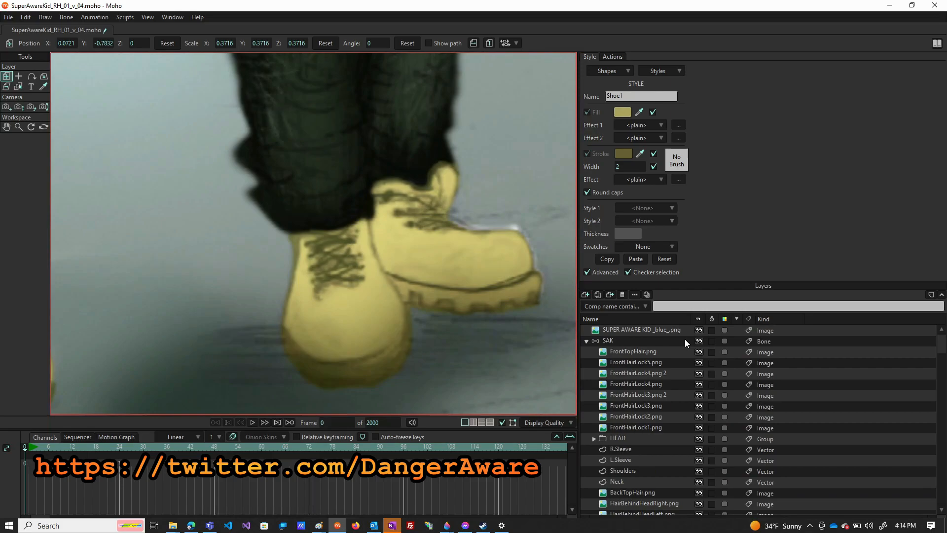
pyautogui.click(700, 329)
pyautogui.click(700, 330)
pyautogui.click(699, 330)
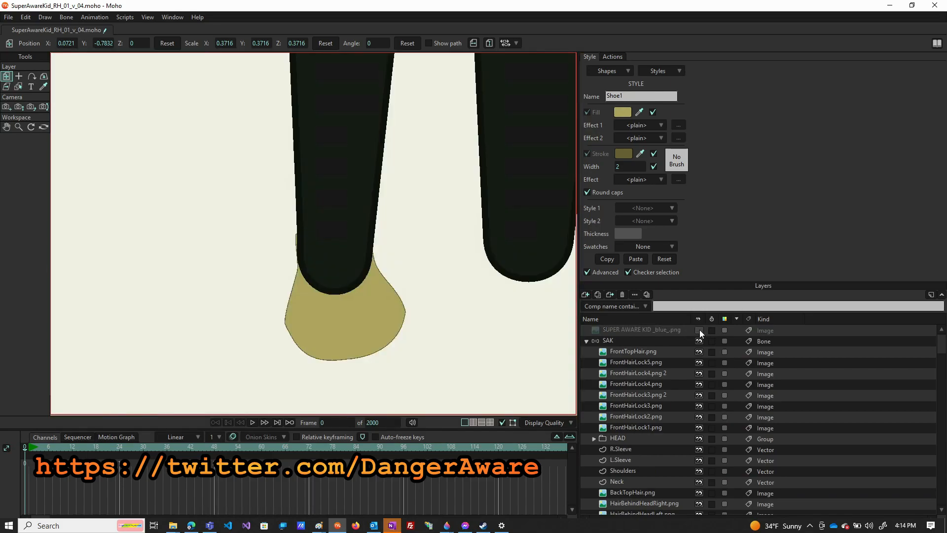
pyautogui.click(699, 330)
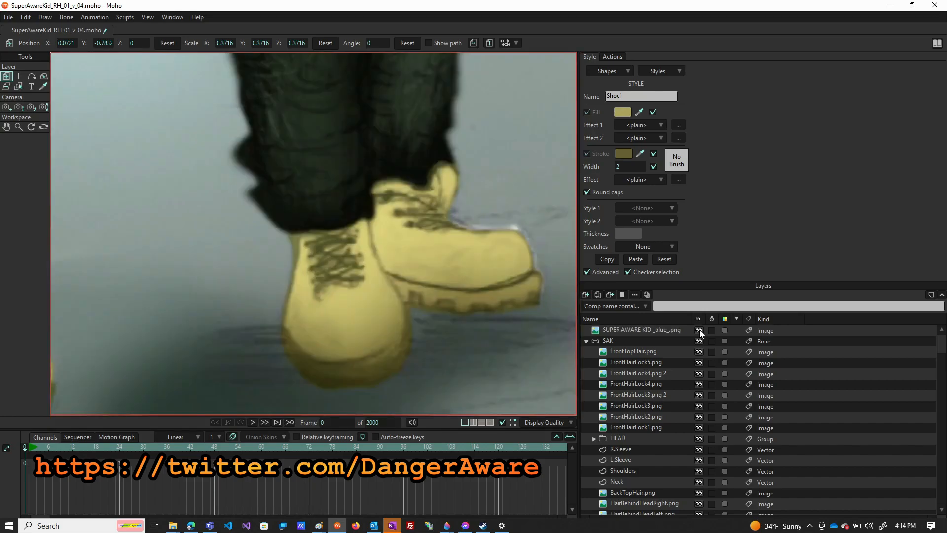
pyautogui.click(700, 329)
pyautogui.click(699, 330)
# Step: Move the Shoe layer below Thigh inside the R.Leg group
pyautogui.scroll(-5, 349, 187)
pyautogui.scroll(-4, 661, 475)
pyautogui.click(647, 489)
pyautogui.scroll(-1, 646, 488)
pyautogui.scroll(-5, 644, 487)
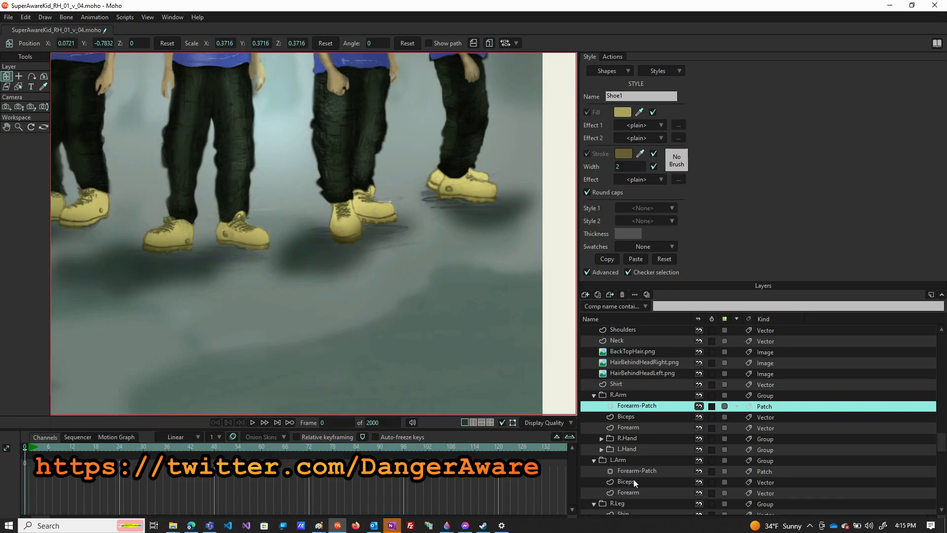
pyautogui.scroll(-5, 634, 491)
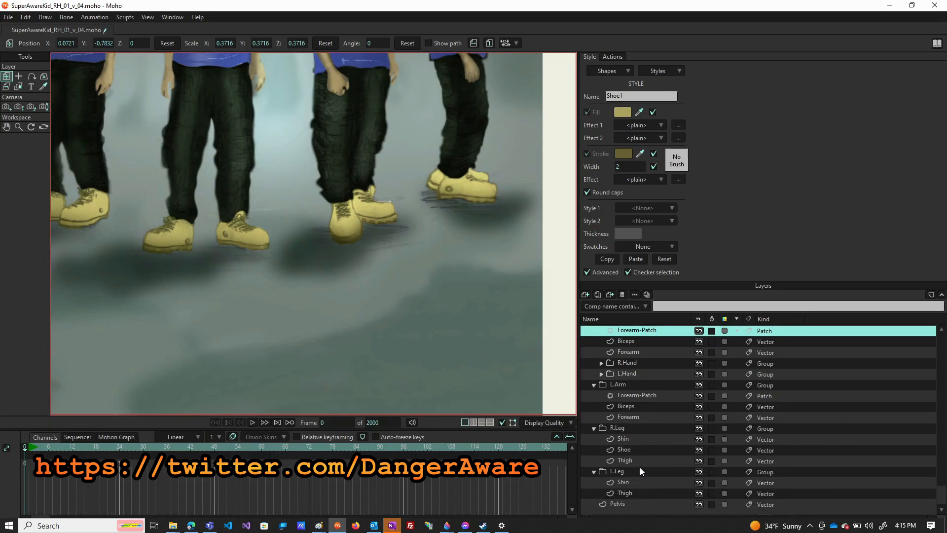
pyautogui.moveTo(641, 451); pyautogui.dragTo(641, 467)
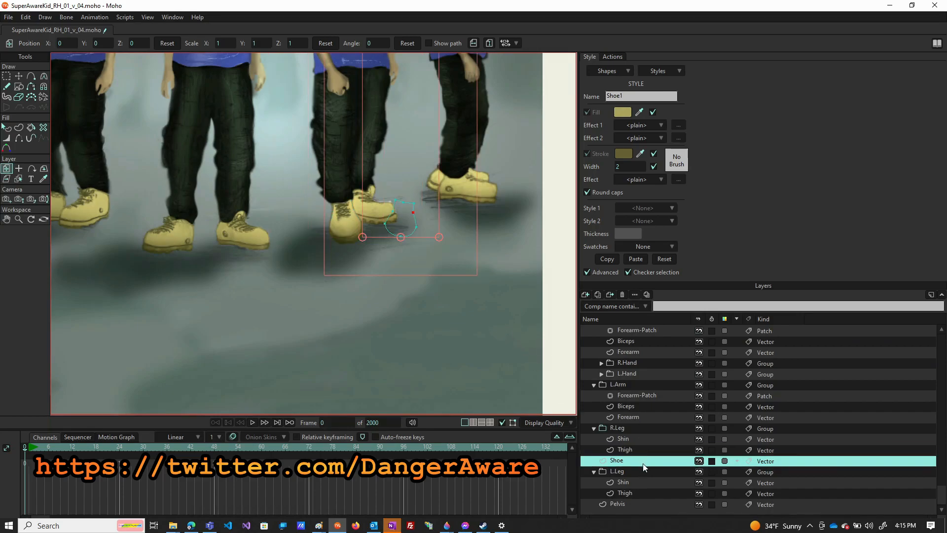
pyautogui.moveTo(641, 456); pyautogui.dragTo(642, 452)
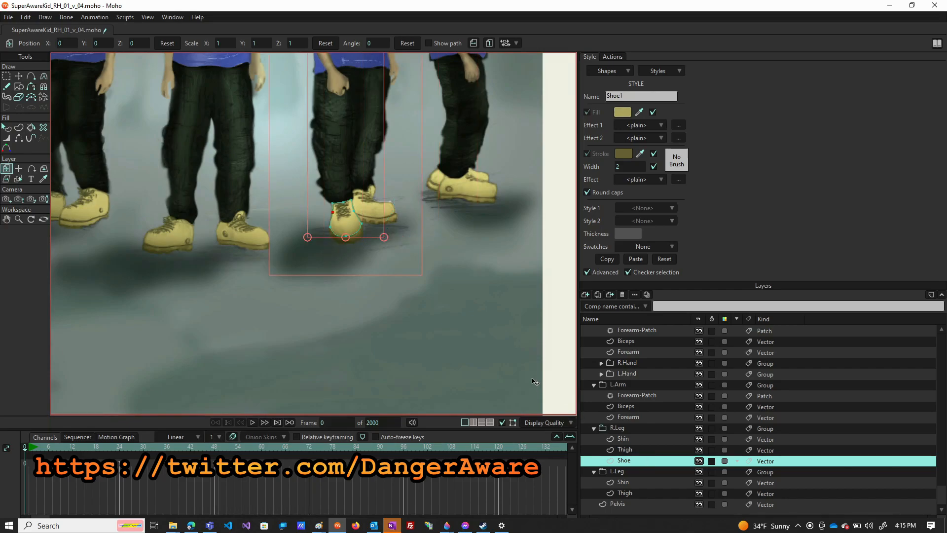
# Step: Hide the SUPER AWARE KID _blue_.png reference layer and move the Shoe layer above Shin inside the R.Leg group
pyautogui.scroll(15, 671, 348)
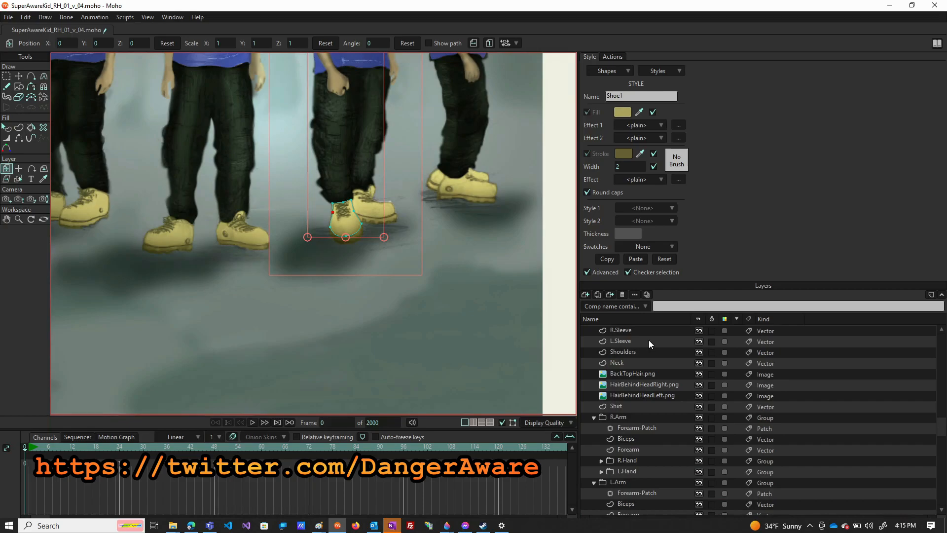
pyautogui.scroll(1, 647, 336)
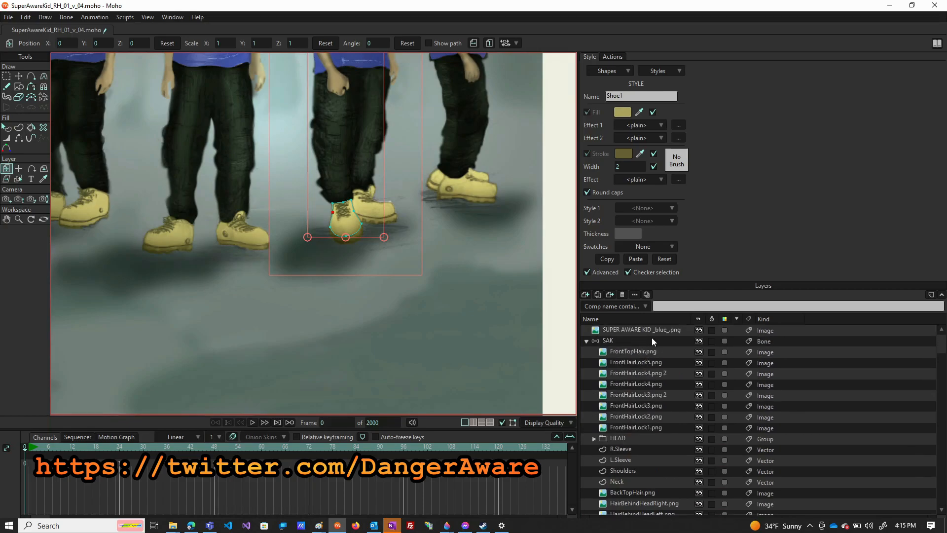
pyautogui.click(699, 330)
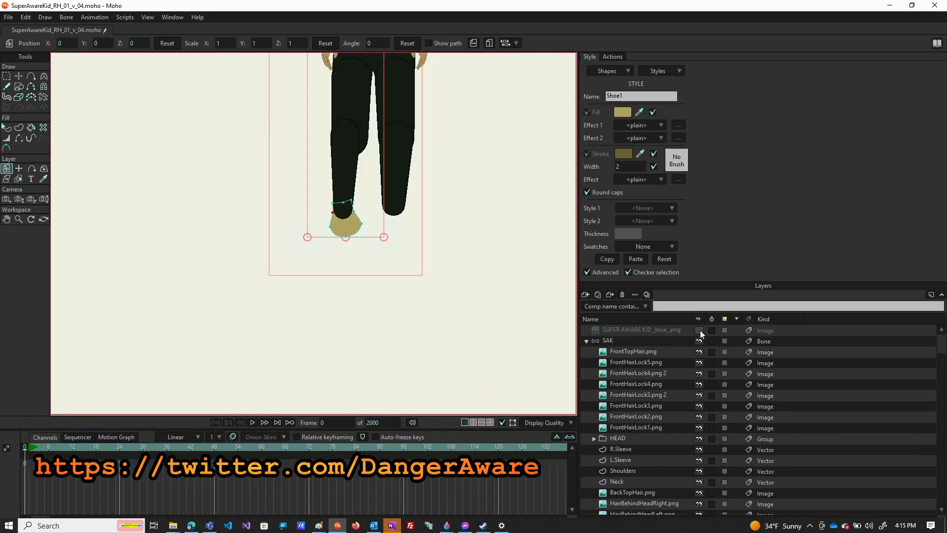
pyautogui.scroll(-17, 629, 391)
pyautogui.scroll(-3, 648, 450)
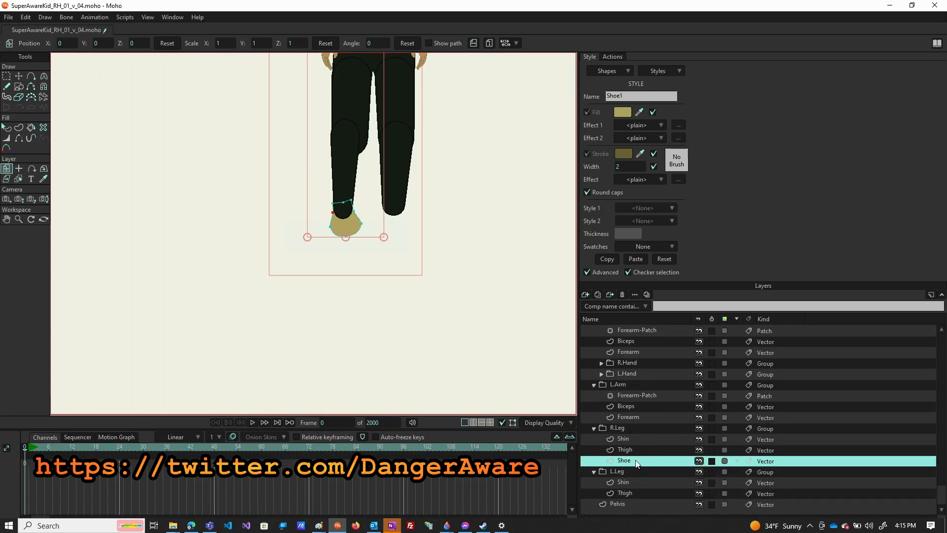
pyautogui.moveTo(637, 462); pyautogui.dragTo(637, 437)
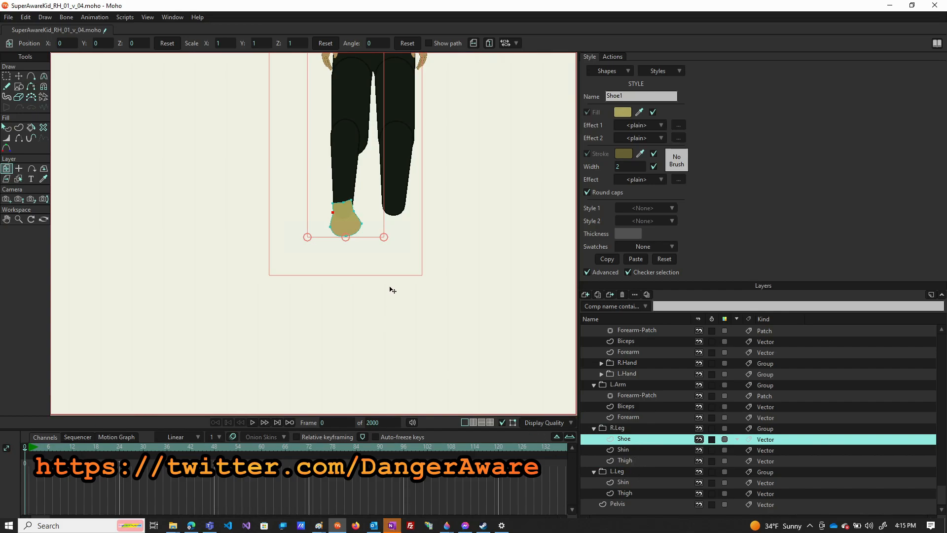
# Step: Make the Shoe1 fill colour fully opaque by setting its alpha to 255
pyautogui.scroll(6, 363, 226)
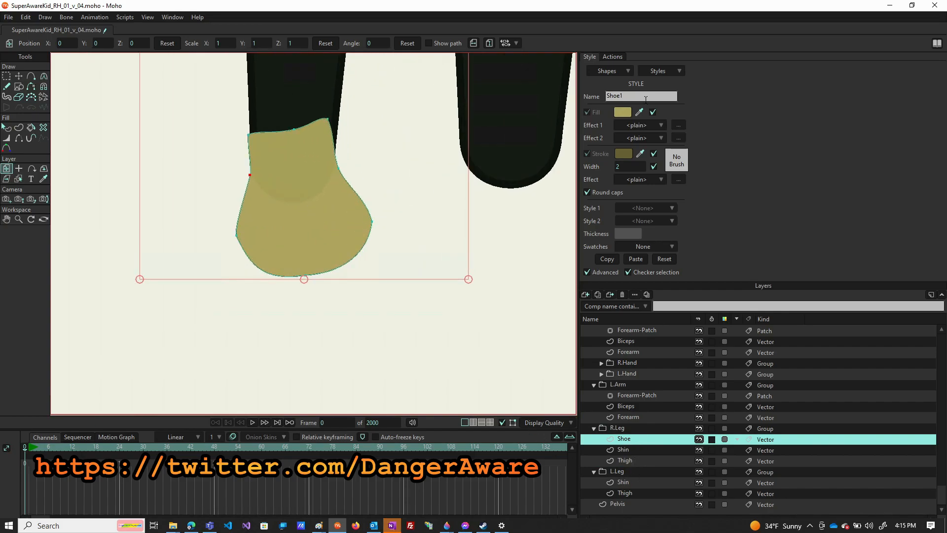
pyautogui.click(628, 114)
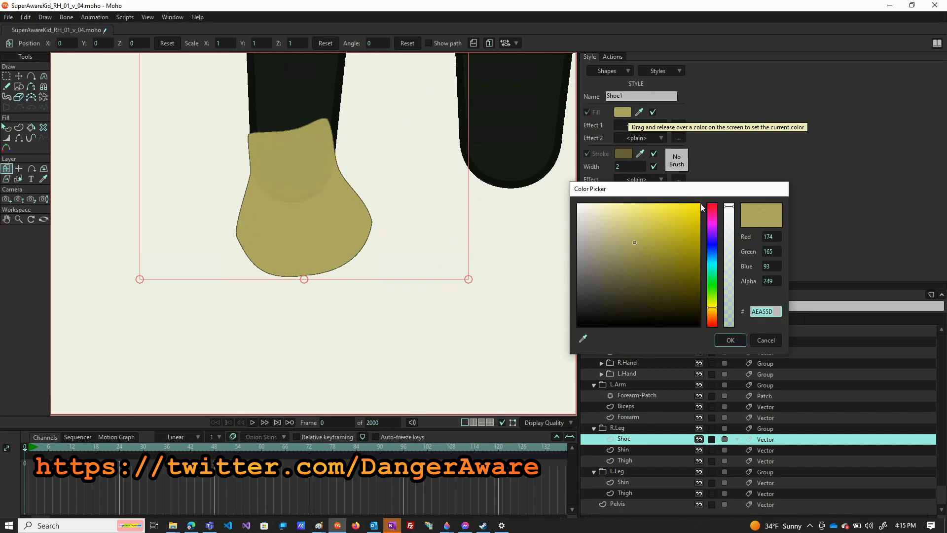
pyautogui.moveTo(730, 211); pyautogui.dragTo(730, 197)
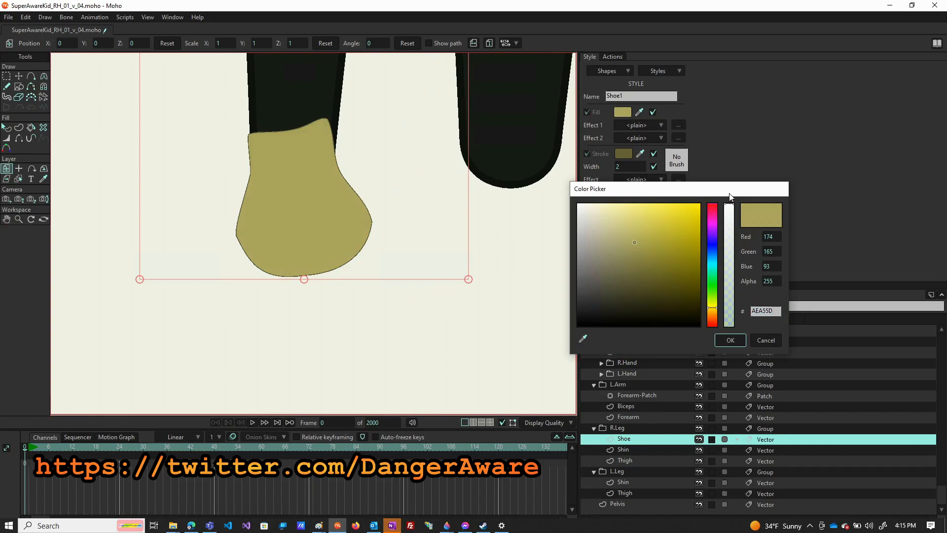
pyautogui.click(730, 340)
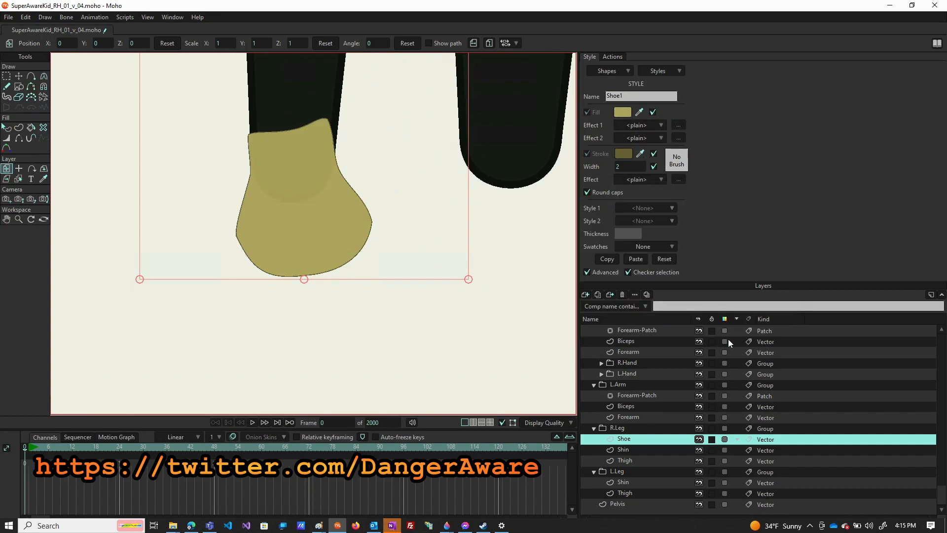
pyautogui.scroll(-5, 257, 247)
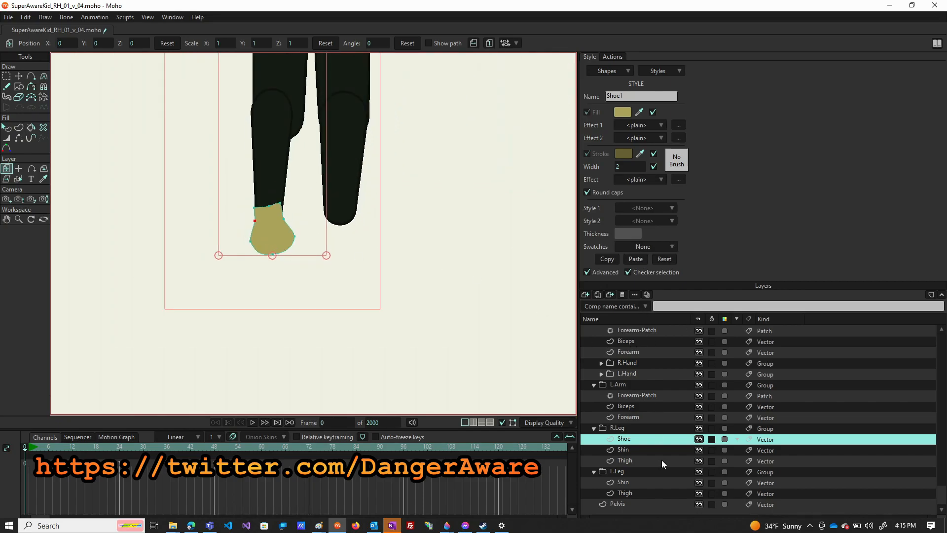
# Step: Show the SUPER AWARE KID _blue_.png layer again and examine the painted boot's sole up close
pyautogui.scroll(6, 655, 332)
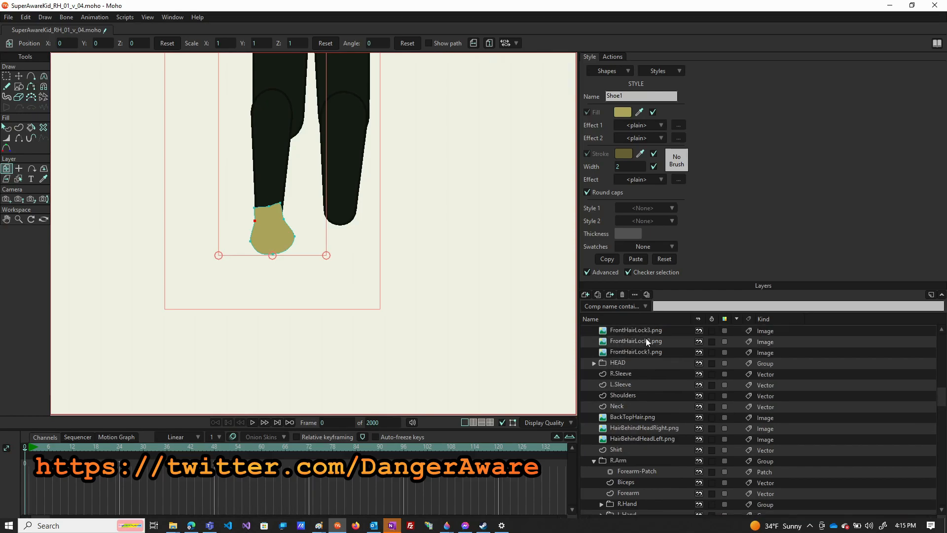
pyautogui.scroll(1, 641, 332)
pyautogui.click(633, 329)
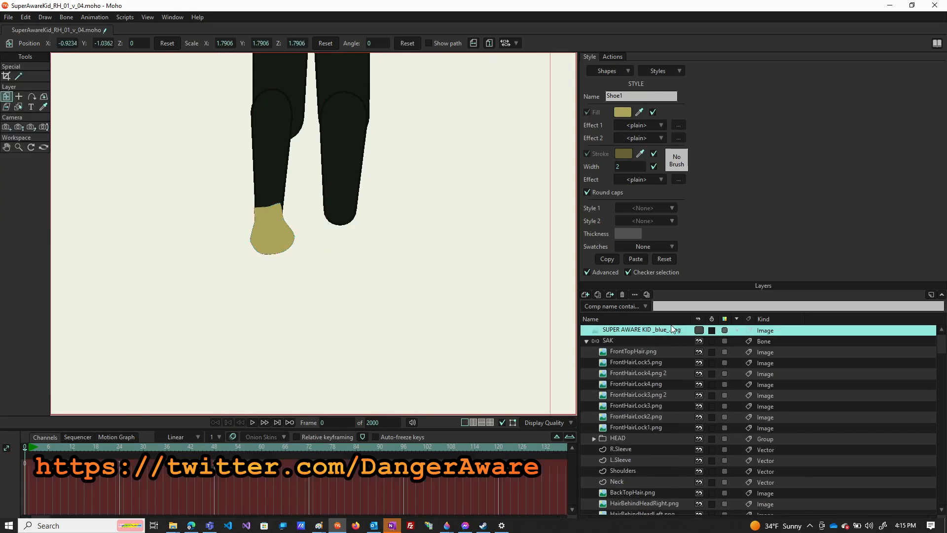
pyautogui.click(700, 330)
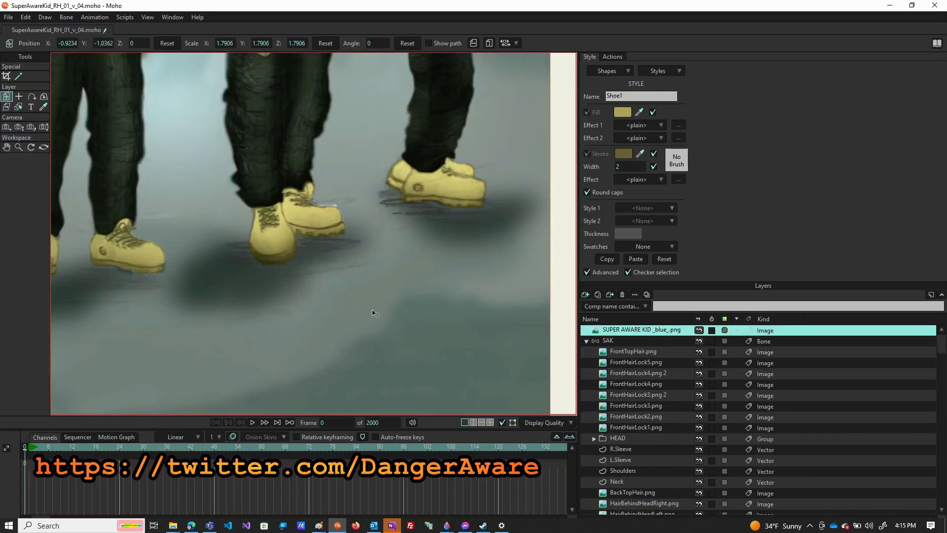
pyautogui.scroll(8, 322, 300)
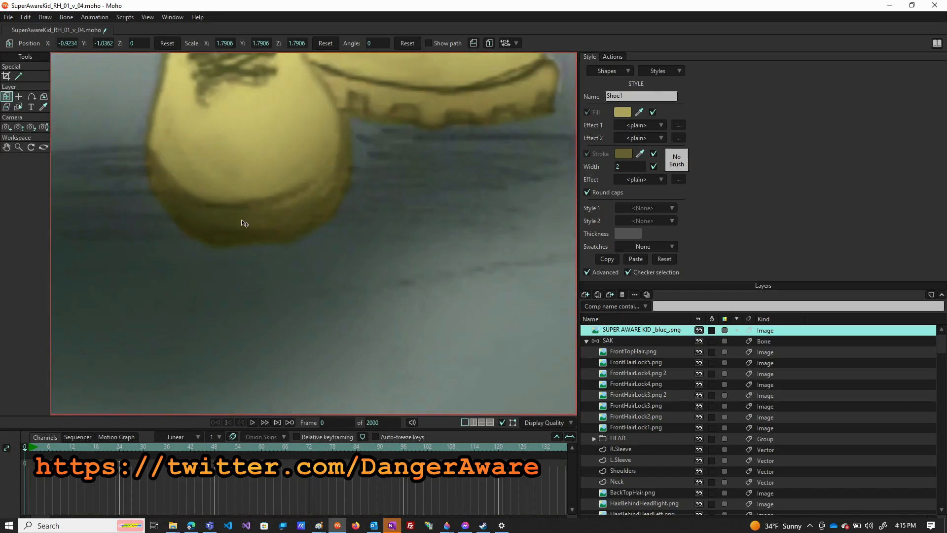
pyautogui.scroll(-5, 290, 239)
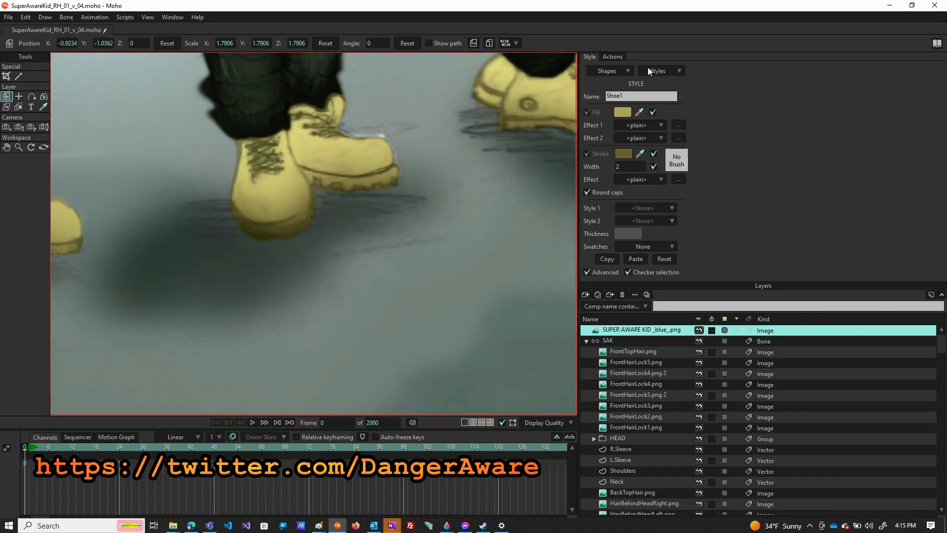
# Step: Create a style named Shoe2 with a fill sampled from the boot's dark sole and a stroke sampled from its laces
pyautogui.click(649, 71)
pyautogui.click(662, 83)
pyautogui.click(640, 113)
pyautogui.click(639, 99)
pyautogui.write('Sh')
pyautogui.click(640, 113)
pyautogui.click(279, 222)
pyautogui.moveTo(643, 152)
pyautogui.mouseDown()
pyautogui.moveTo(259, 226)
pyautogui.moveTo(272, 158)
pyautogui.mouseUp()
pyautogui.moveTo(270, 150); pyautogui.dragTo(276, 142)
pyautogui.moveTo(641, 109); pyautogui.dragTo(290, 223)
# Step: Draw a flat ellipse in the R.Leg Shoe layer across the painted sole, just below the toe of the shoe shape
pyautogui.scroll(-8, 661, 474)
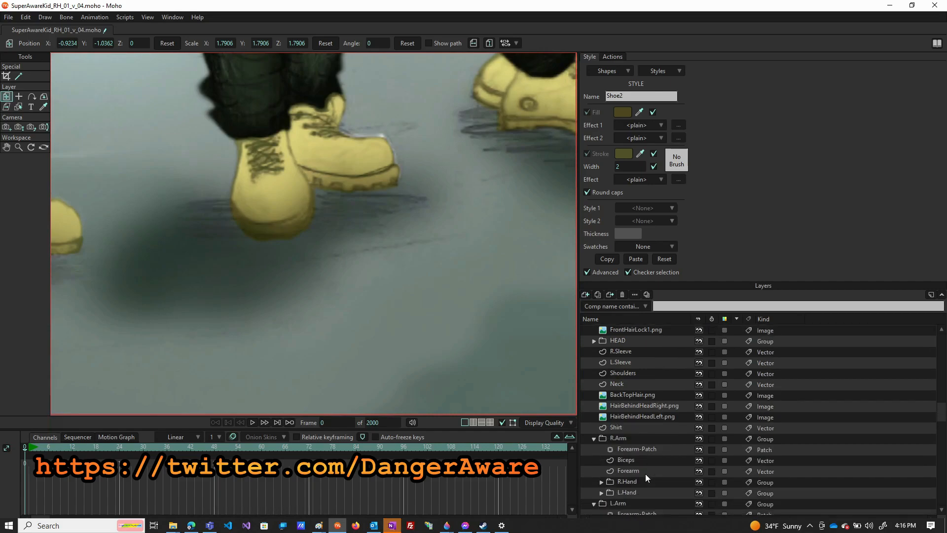
pyautogui.scroll(-1, 635, 472)
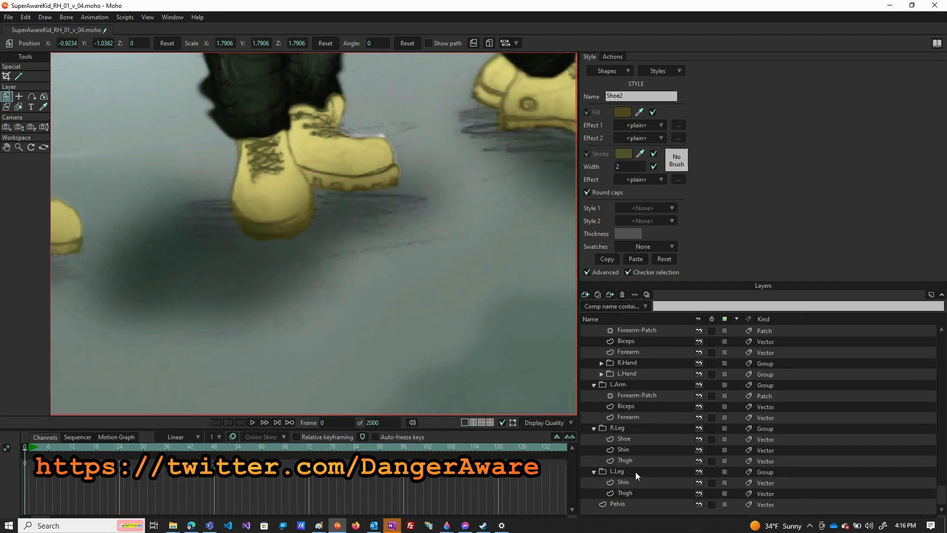
pyautogui.click(639, 439)
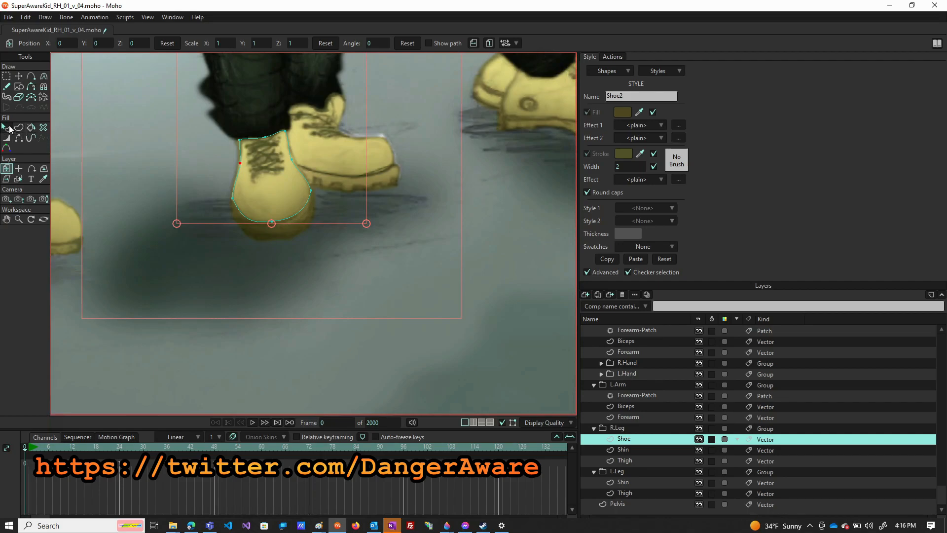
pyautogui.click(19, 87)
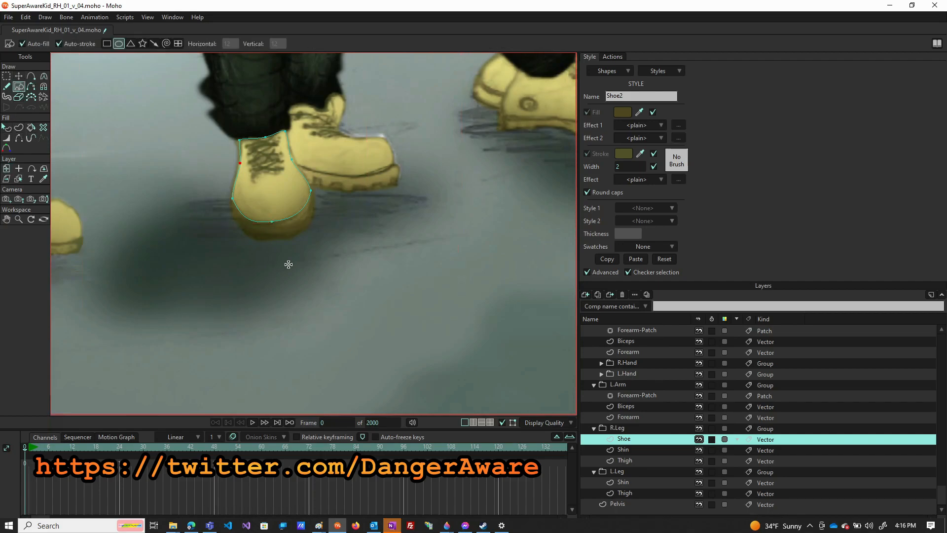
pyautogui.moveTo(230, 223); pyautogui.dragTo(316, 242)
pyautogui.press('t')
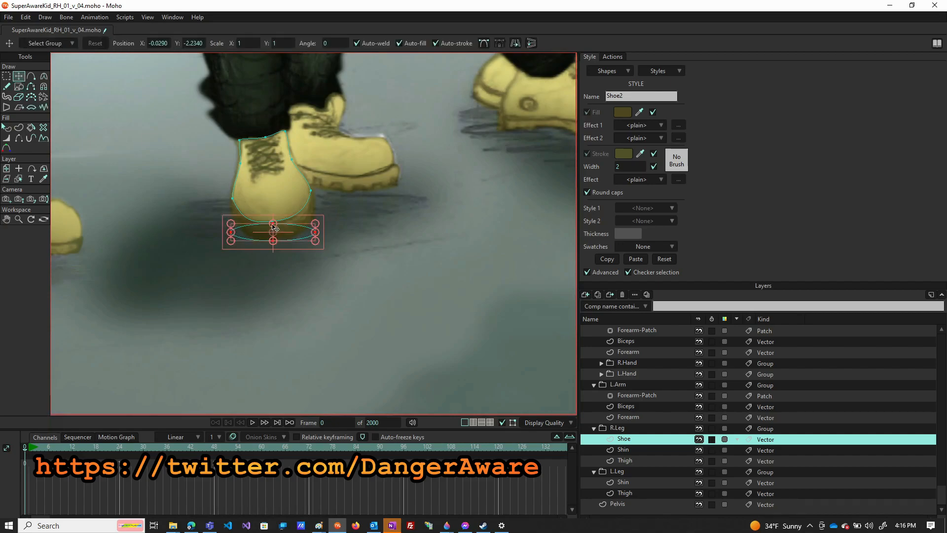
# Step: Move the ellipse's top and side points onto the shoe's toe outline and adjust its curve handles to form a crescent-shaped sole
pyautogui.scroll(4, 275, 227)
pyautogui.moveTo(274, 227); pyautogui.dragTo(271, 218)
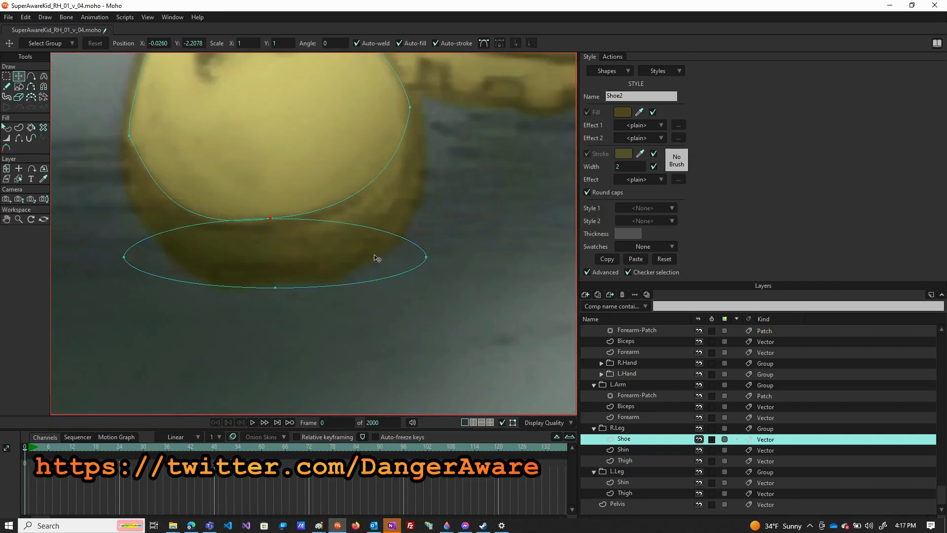
pyautogui.moveTo(429, 260); pyautogui.dragTo(408, 95)
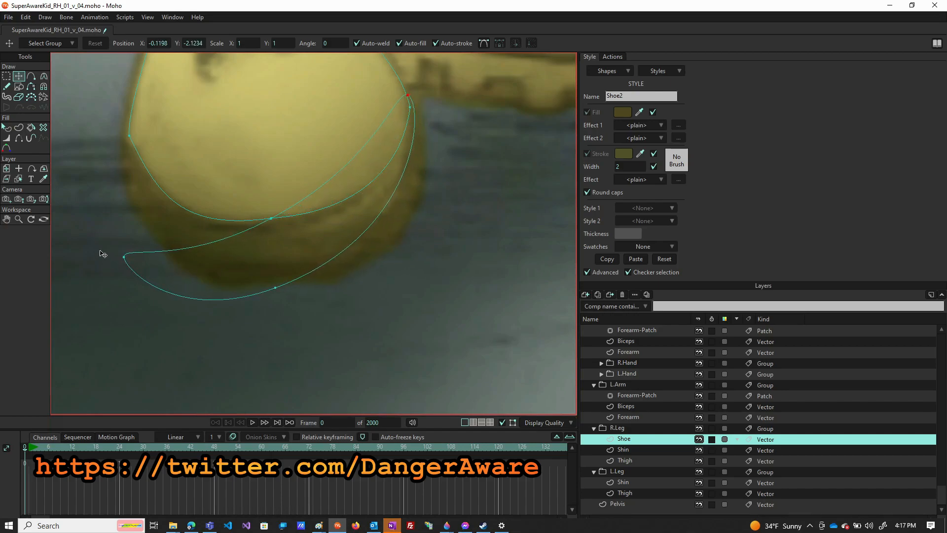
pyautogui.moveTo(124, 257); pyautogui.dragTo(132, 138)
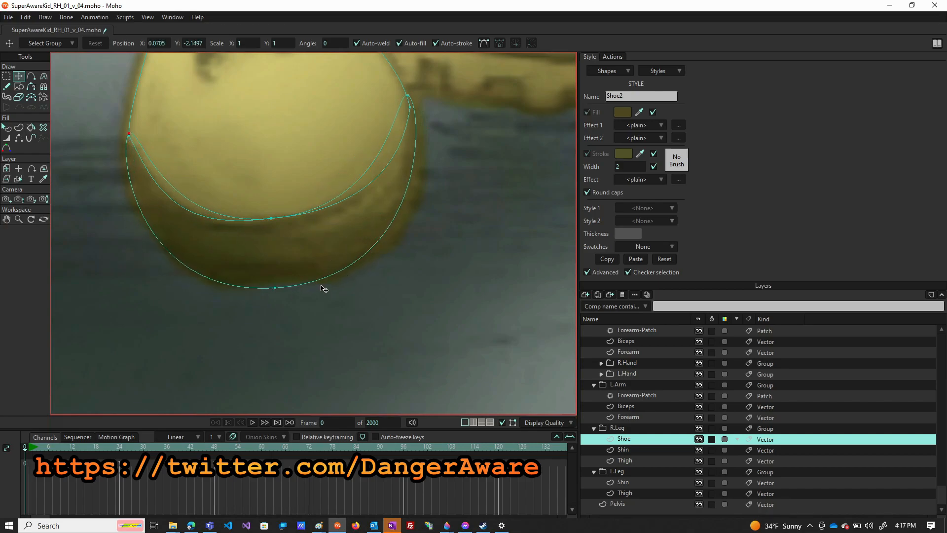
pyautogui.press('c')
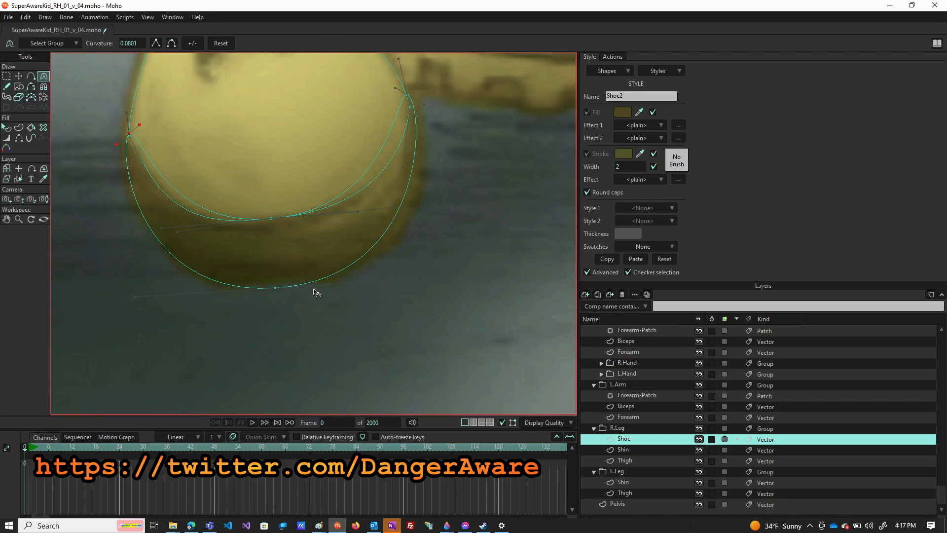
pyautogui.moveTo(408, 167)
pyautogui.mouseDown()
pyautogui.moveTo(424, 181)
pyautogui.moveTo(408, 160)
pyautogui.moveTo(405, 179)
pyautogui.mouseUp()
pyautogui.moveTo(419, 105)
pyautogui.mouseDown()
pyautogui.moveTo(445, 150)
pyautogui.moveTo(425, 152)
pyautogui.mouseUp()
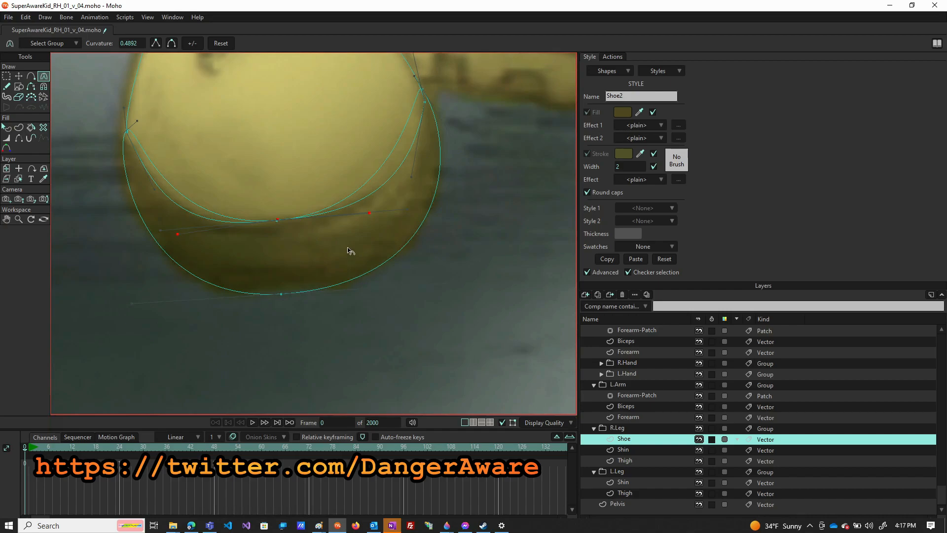
# Step: Hide the SUPER AWARE KID _blue_.png layer to check the filled sole against the shoe and legs
pyautogui.scroll(10, 692, 348)
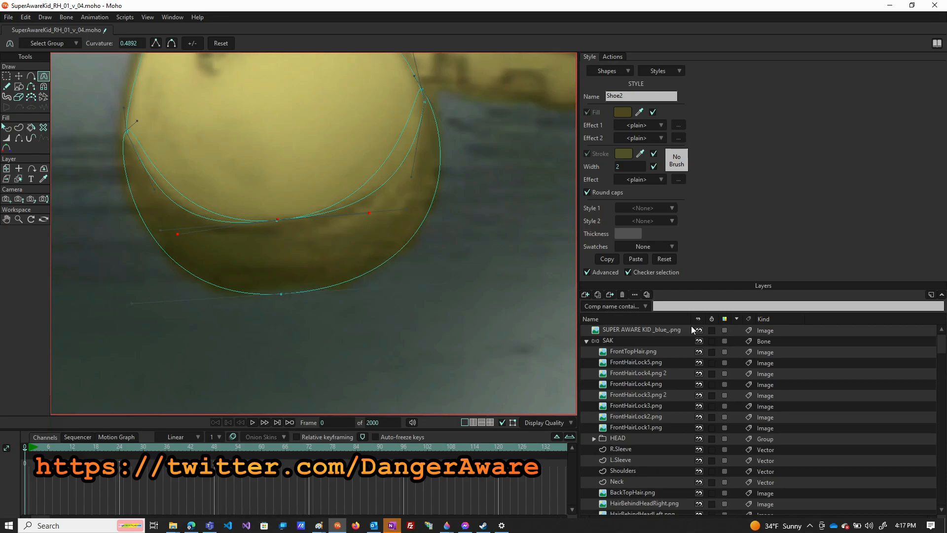
pyautogui.click(699, 329)
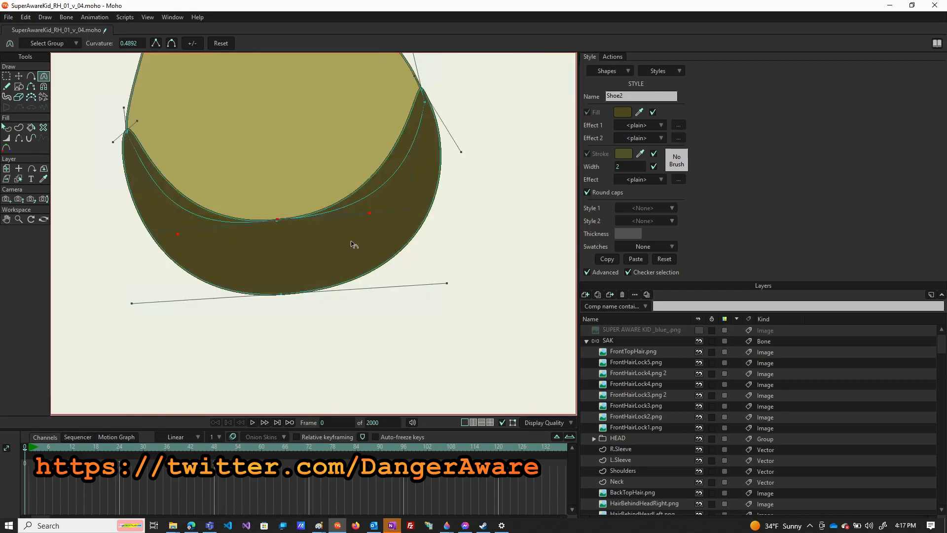
pyautogui.scroll(-4, 354, 244)
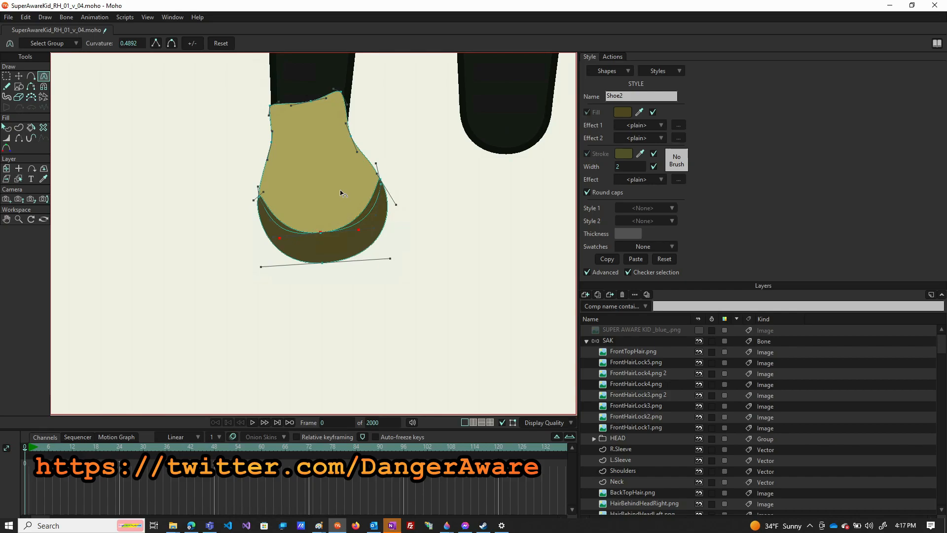
# Step: Try removing the tan upper shape from the Shoe layer, undo the deletion and clear the point selection
pyautogui.press('t')
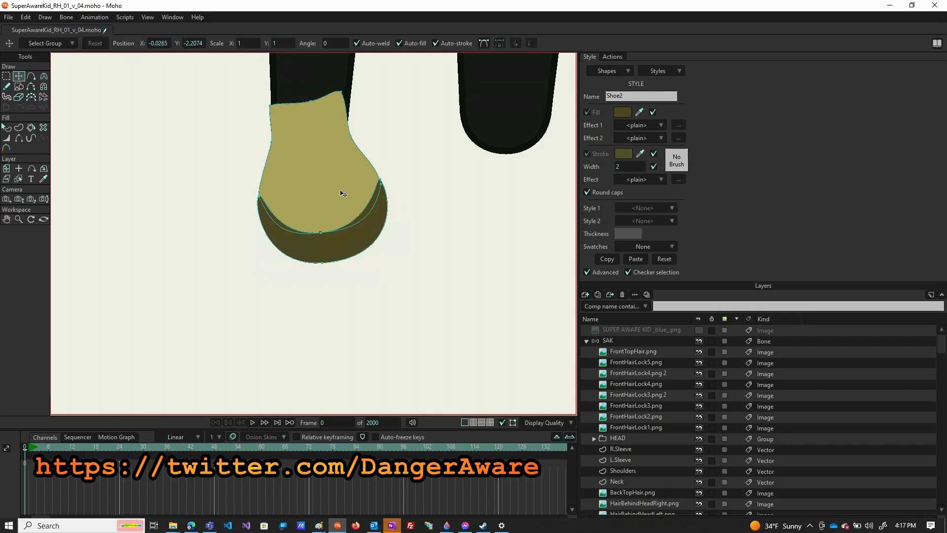
pyautogui.doubleClick(344, 194)
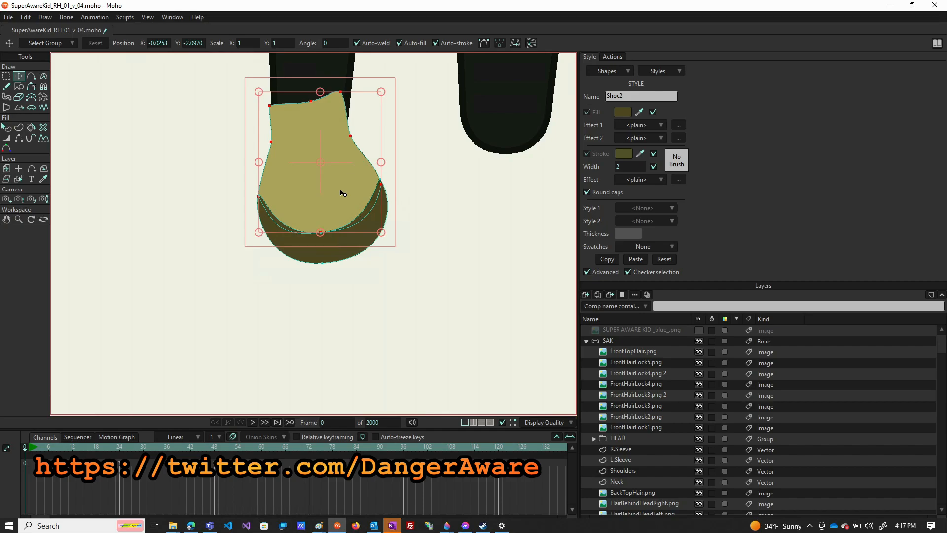
pyautogui.press('Delete')
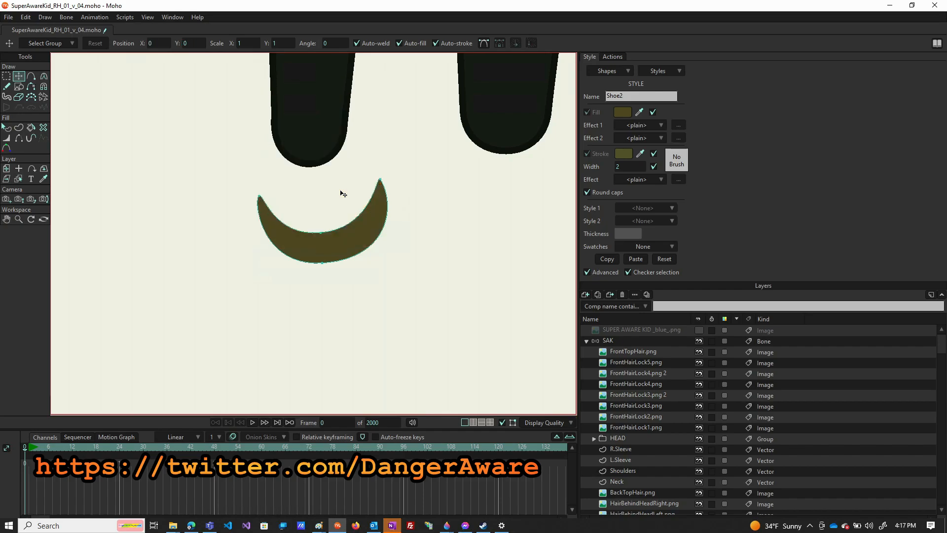
pyautogui.hotkey('ctrl', 'z')
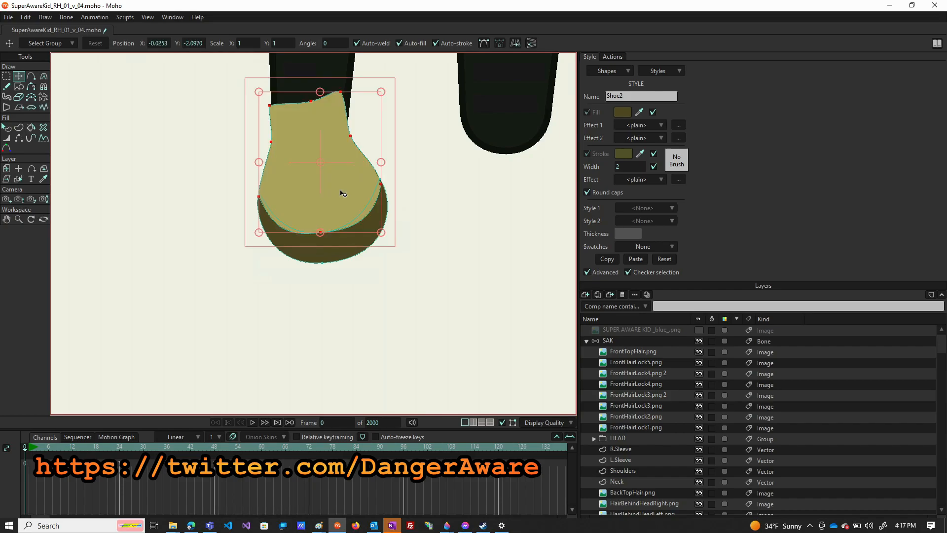
pyautogui.click(415, 291)
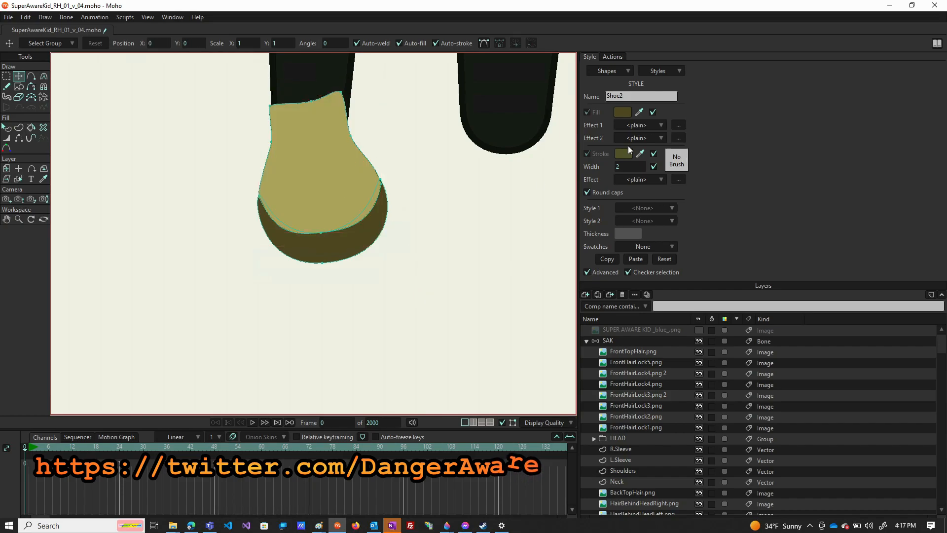
# Step: Toggle the SUPER AWARE KID _blue_.png layer's visibility to compare the finished shoe and sole with the painted boot, leaving it shown
pyautogui.scroll(-5, 498, 214)
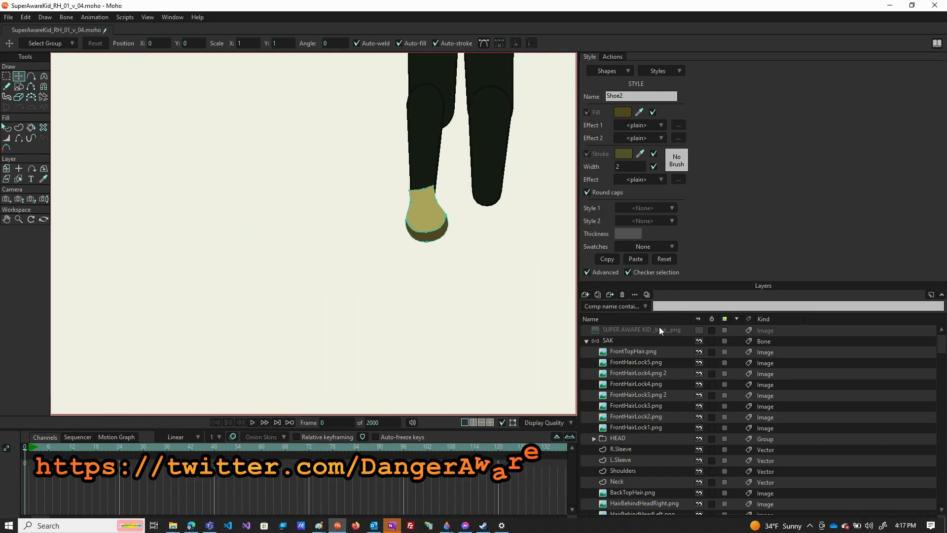
pyautogui.click(700, 330)
pyautogui.click(700, 330)
pyautogui.click(700, 329)
pyautogui.scroll(3, 447, 245)
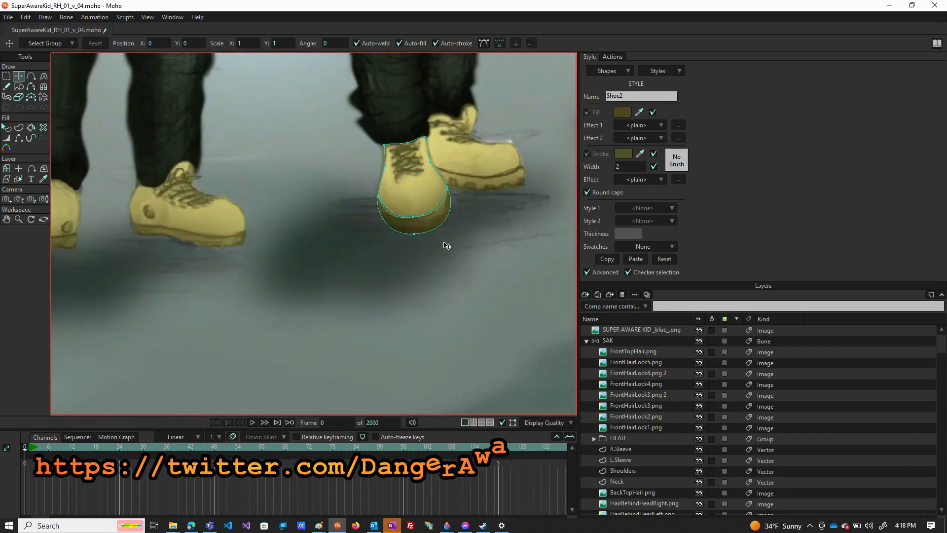
# Step: Adjust the shoe upper's side points, at the toe and around the ankle, to follow the painted boot's outline
pyautogui.scroll(3, 444, 227)
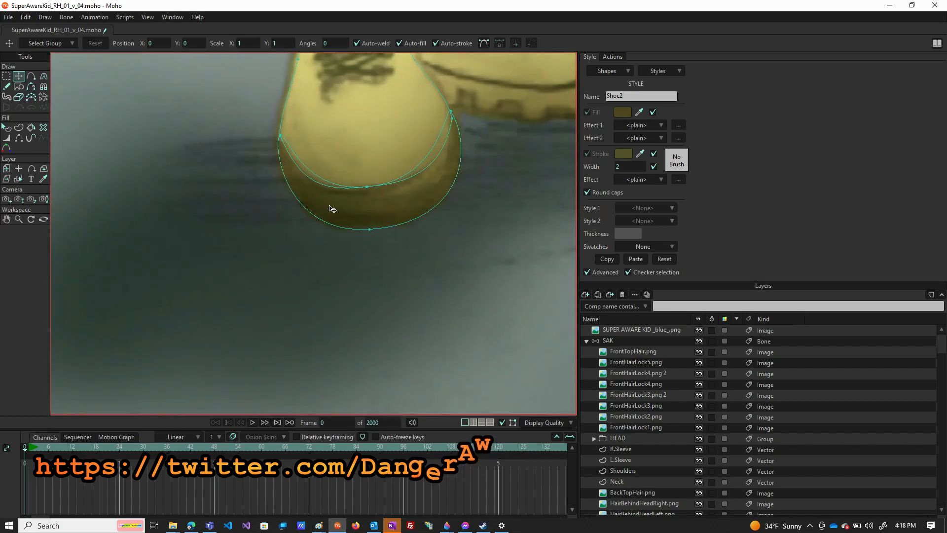
pyautogui.scroll(-4, 297, 168)
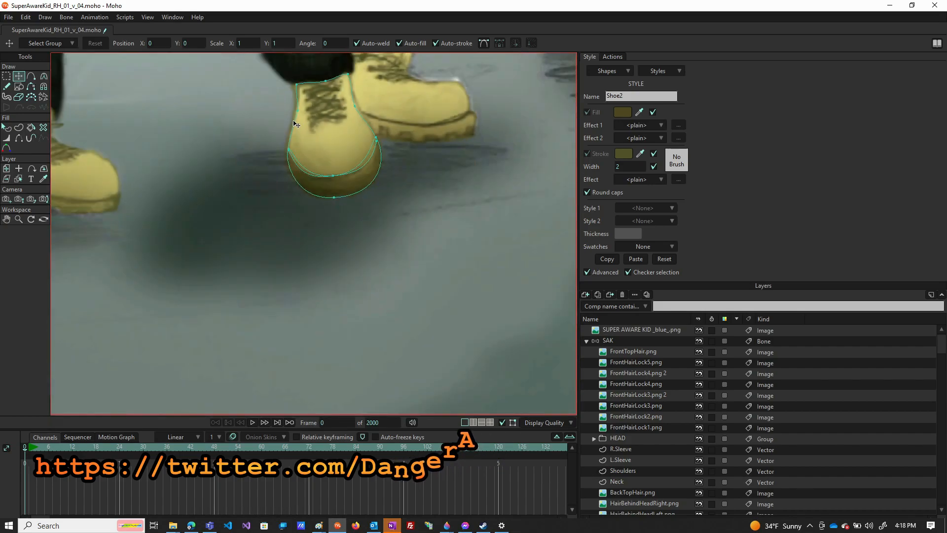
pyautogui.scroll(4, 295, 124)
pyautogui.click(284, 199)
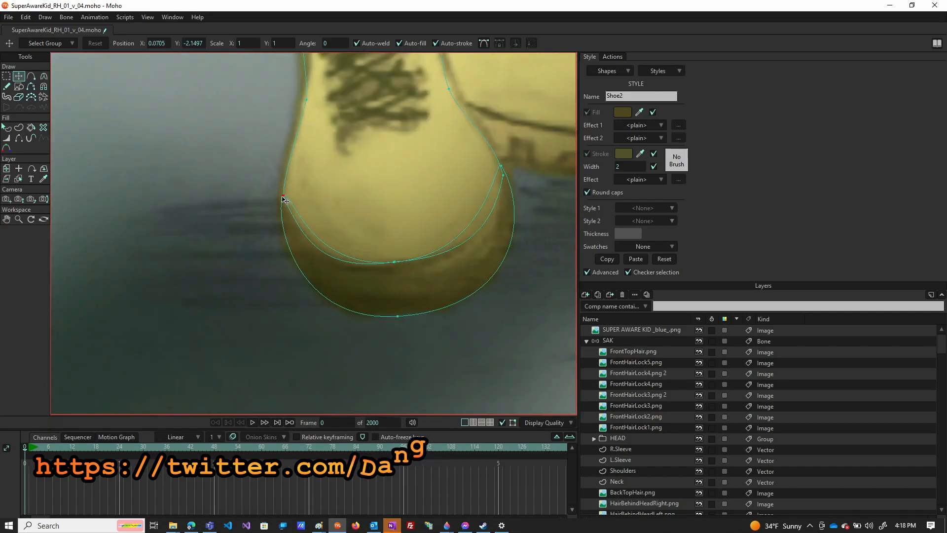
pyautogui.moveTo(282, 197); pyautogui.dragTo(281, 197)
pyautogui.moveTo(298, 294); pyautogui.dragTo(301, 352)
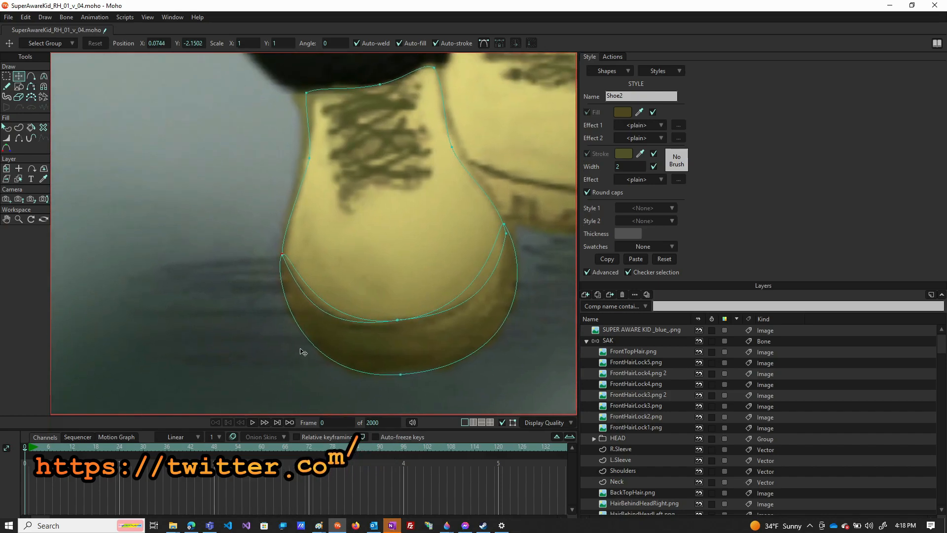
pyautogui.moveTo(310, 157); pyautogui.dragTo(304, 156)
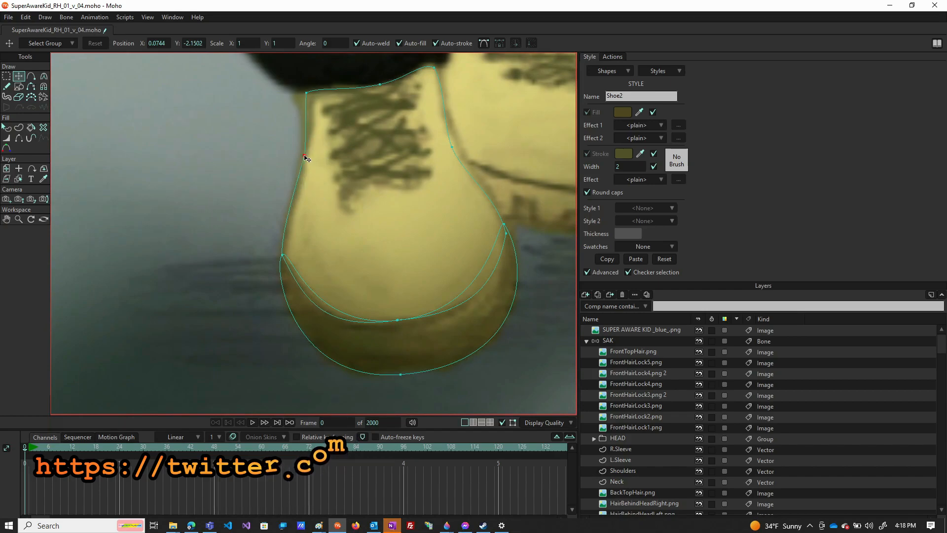
pyautogui.click(452, 147)
pyautogui.moveTo(454, 148); pyautogui.dragTo(460, 148)
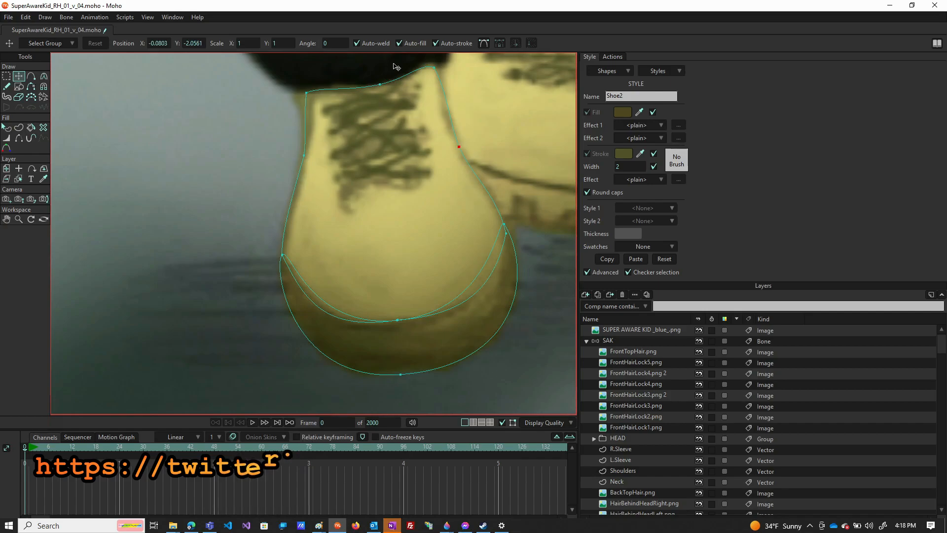
# Step: Move the shoe upper's top corner points outward and lower its middle top point to match the boot's collar
pyautogui.moveTo(306, 93); pyautogui.dragTo(295, 95)
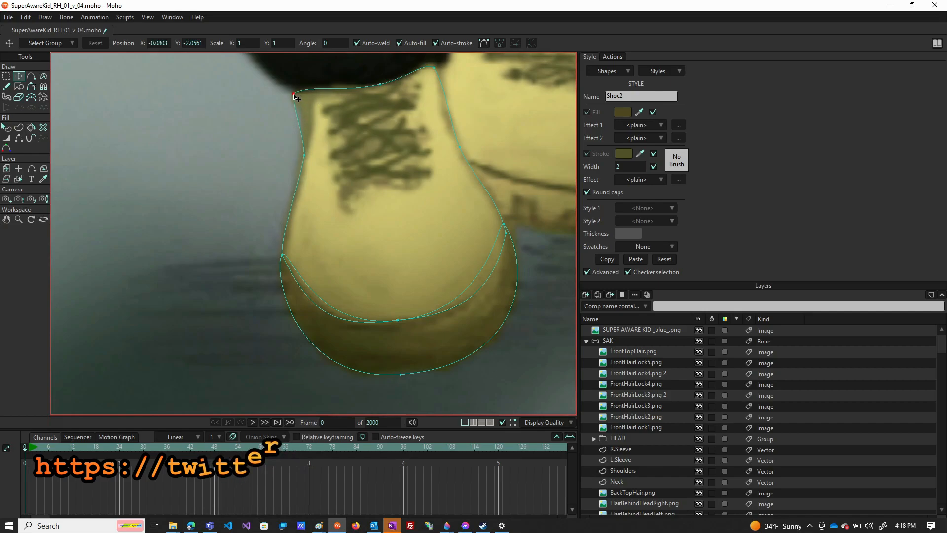
pyautogui.click(380, 85)
pyautogui.moveTo(380, 84); pyautogui.dragTo(380, 91)
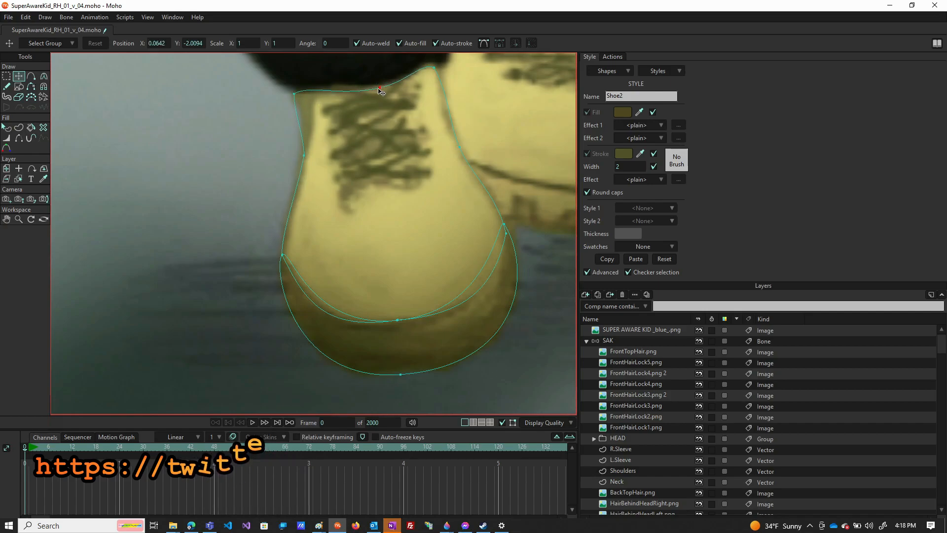
pyautogui.moveTo(433, 68); pyautogui.dragTo(442, 67)
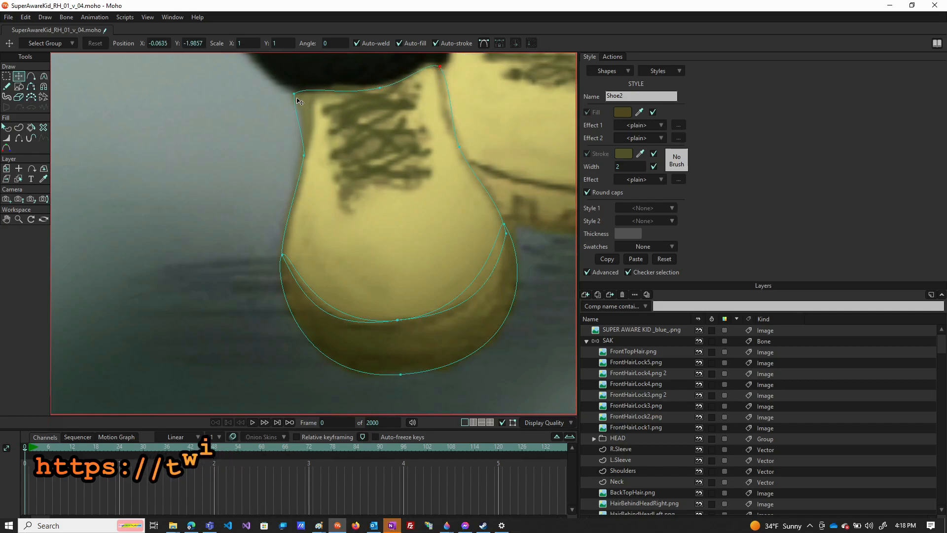
# Step: Add a second point along the shoe upper's top edge and space the two middle points apart for a lace opening
pyautogui.hotkey('ctrl', 'a')
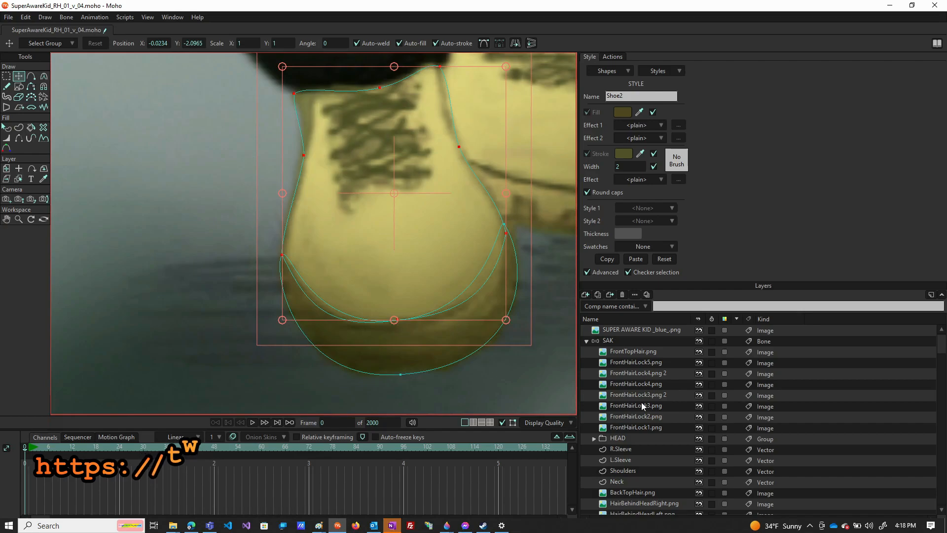
pyautogui.scroll(-2, 375, 305)
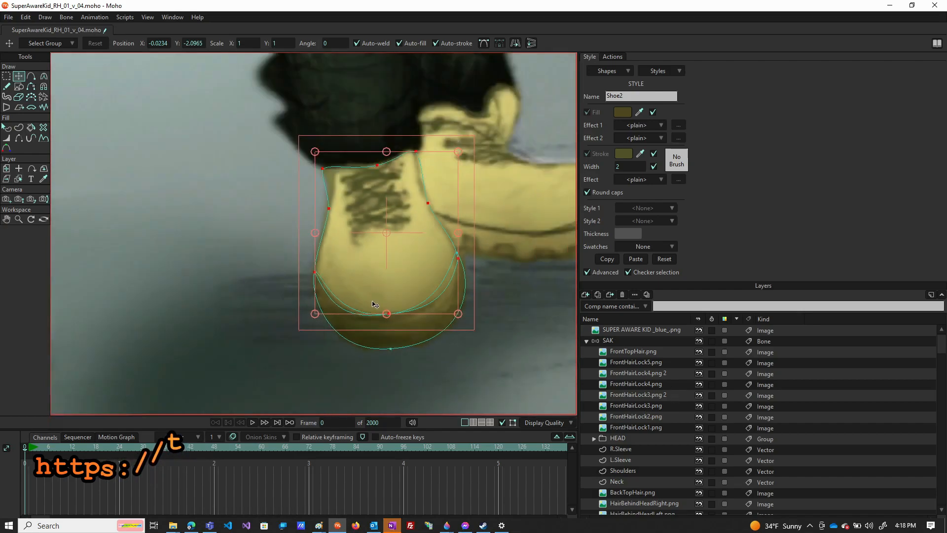
pyautogui.scroll(3, 377, 237)
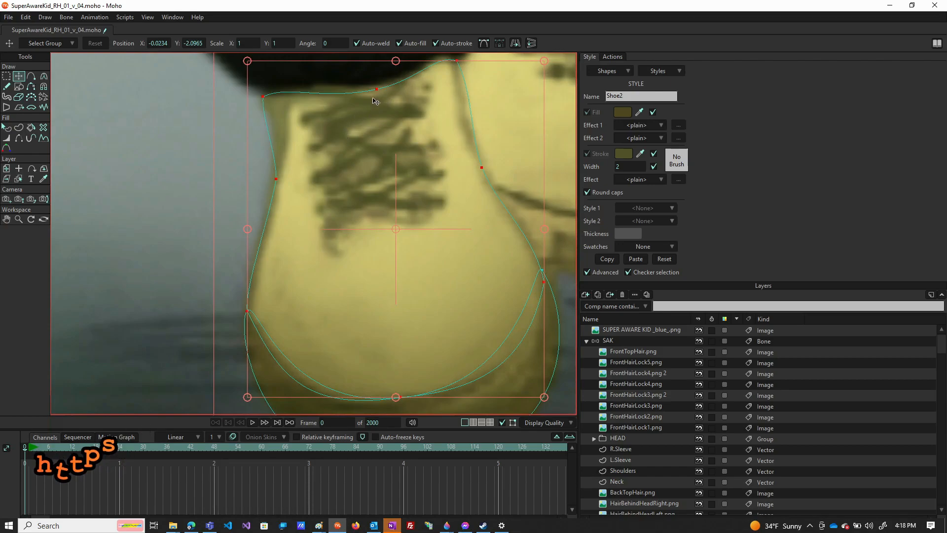
pyautogui.press('c')
pyautogui.click(333, 95)
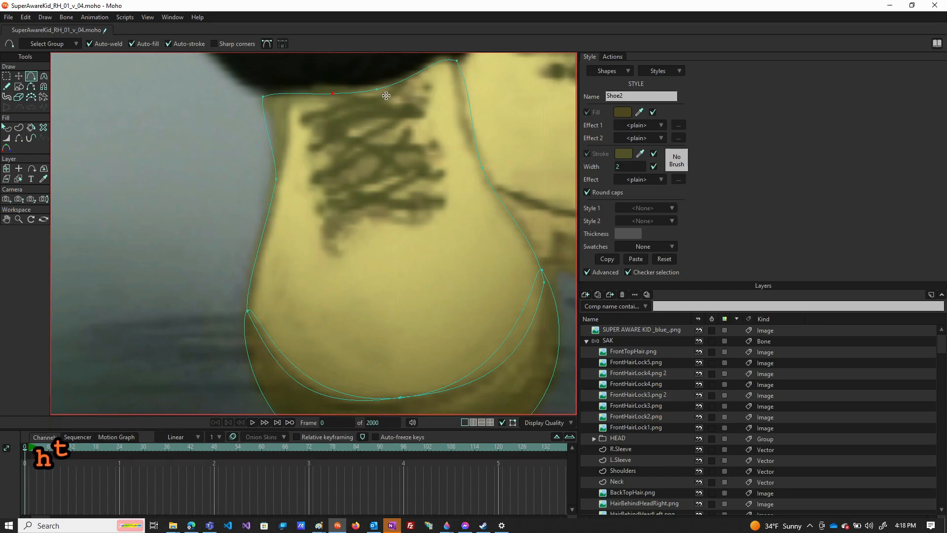
pyautogui.press('t')
pyautogui.moveTo(378, 91); pyautogui.dragTo(397, 89)
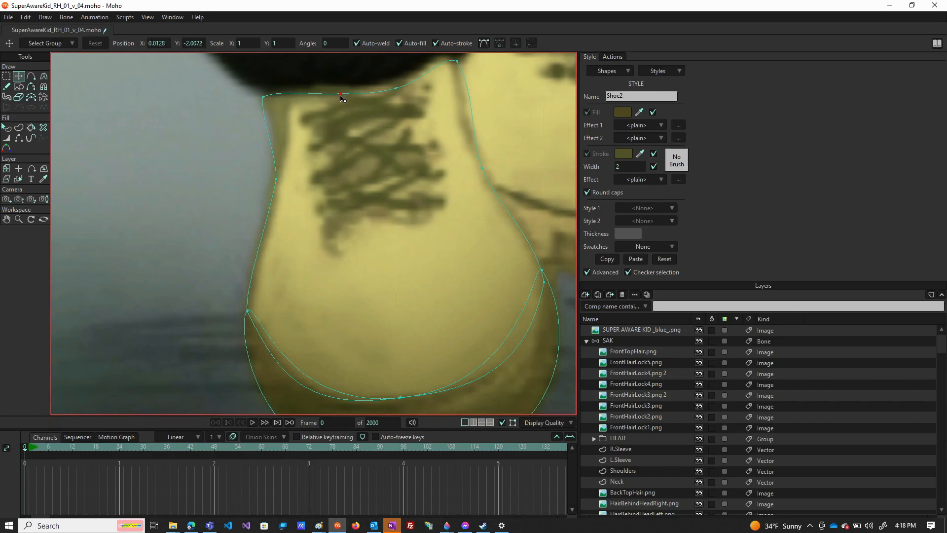
# Step: Add two points between the collar's middle points and pull them down over the laces to form a notch
pyautogui.press('a')
pyautogui.moveTo(341, 94); pyautogui.dragTo(352, 186)
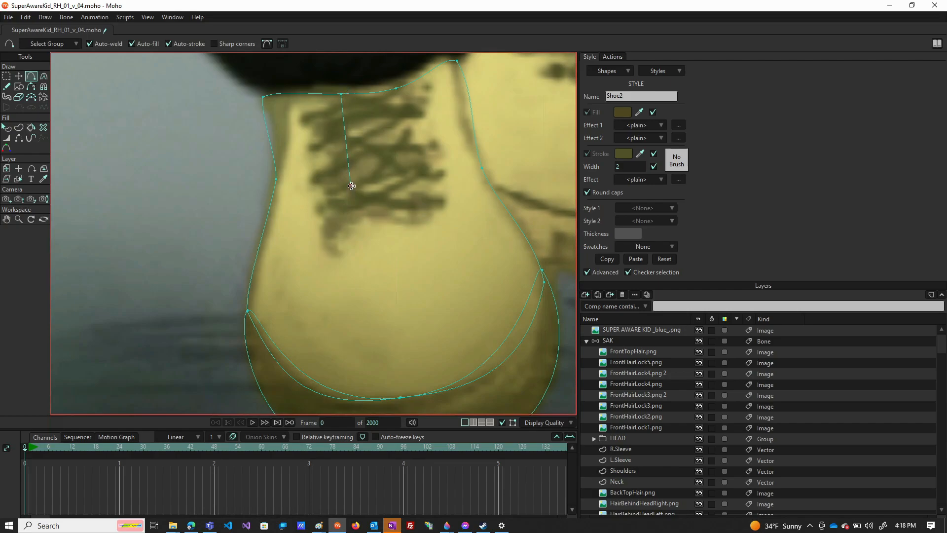
pyautogui.hotkey('ctrl', 'z')
pyautogui.moveTo(354, 92); pyautogui.dragTo(405, 221)
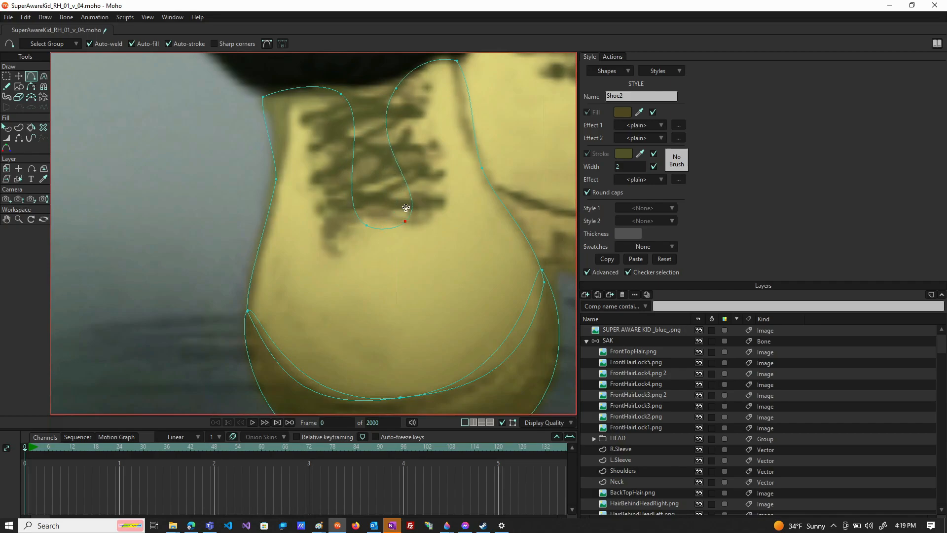
# Step: Adjust the curve handles at the notch's lower and upper points to straighten its sides, and dismiss the OneDrive notification
pyautogui.press('c')
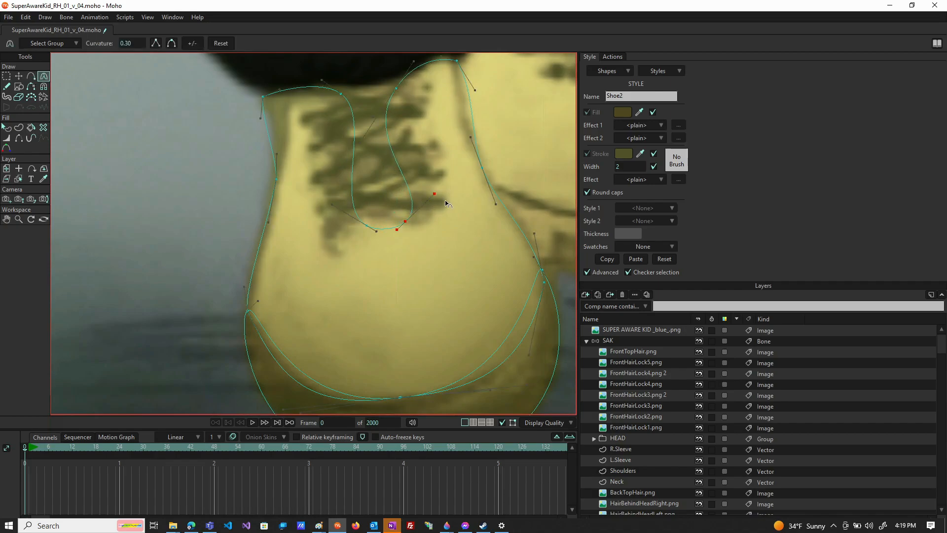
pyautogui.moveTo(439, 193); pyautogui.dragTo(406, 195)
pyautogui.moveTo(333, 203); pyautogui.dragTo(371, 194)
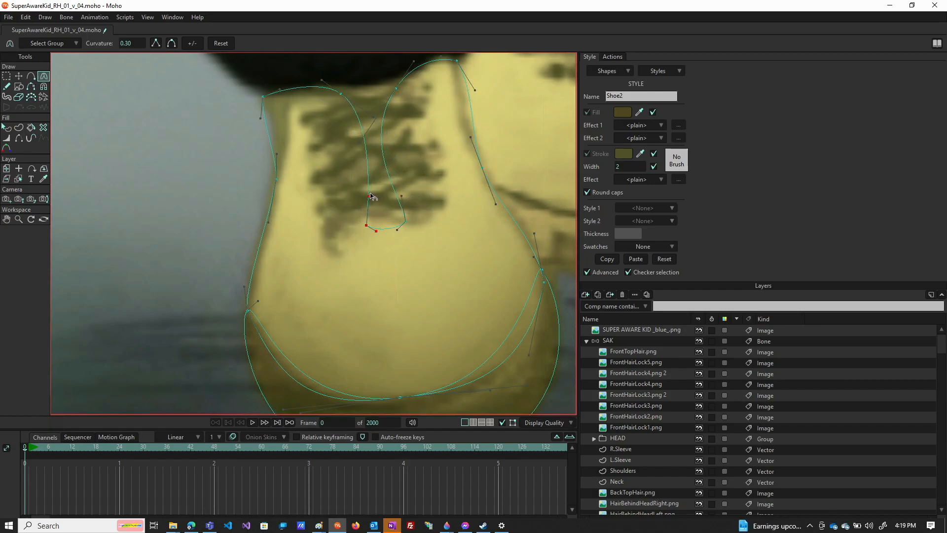
pyautogui.moveTo(364, 137); pyautogui.dragTo(337, 129)
pyautogui.moveTo(319, 87); pyautogui.dragTo(320, 94)
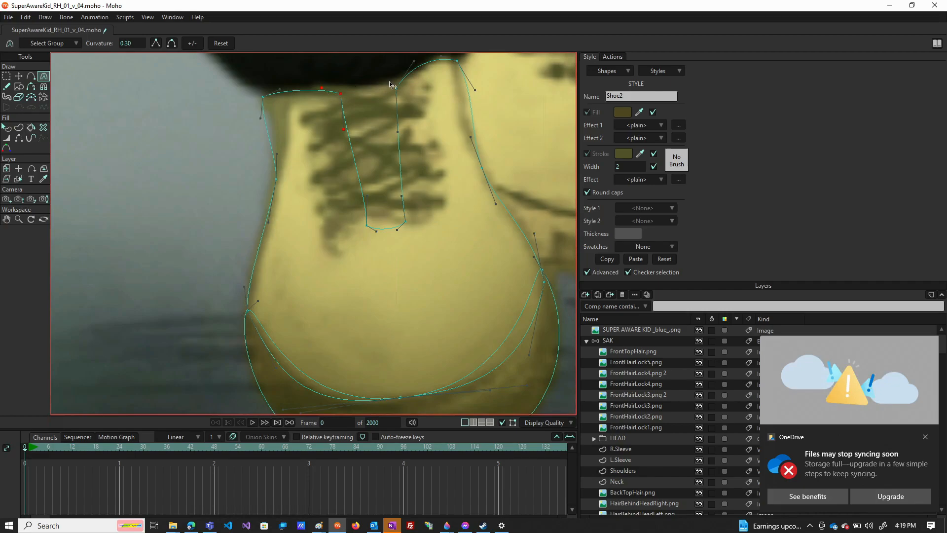
pyautogui.moveTo(417, 65); pyautogui.dragTo(421, 75)
pyautogui.click(926, 437)
# Step: Draw a tall ellipse for the shoe's tongue in the Shoe layer, covering the lace opening and extending above the collar
pyautogui.scroll(-5, 664, 348)
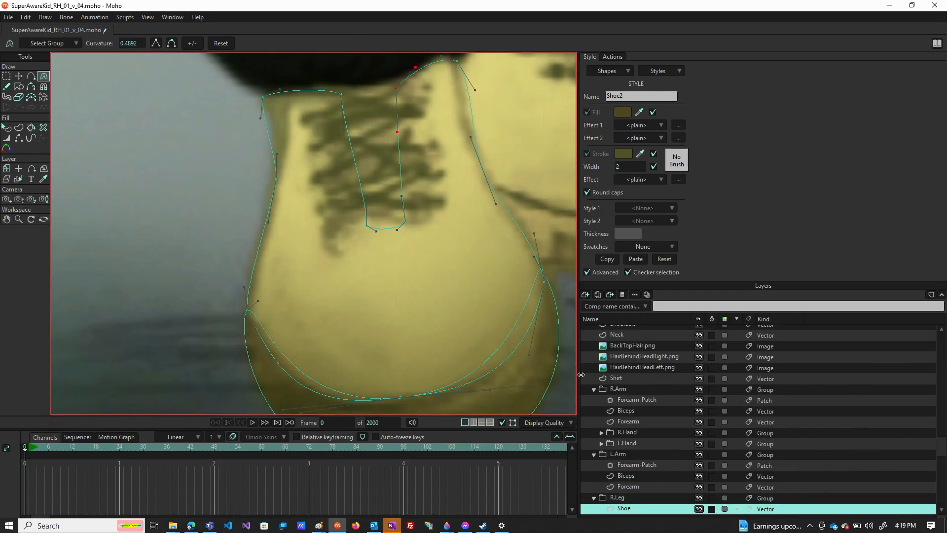
pyautogui.scroll(-3, 332, 237)
pyautogui.scroll(-2, 463, 120)
pyautogui.scroll(-3, 216, 196)
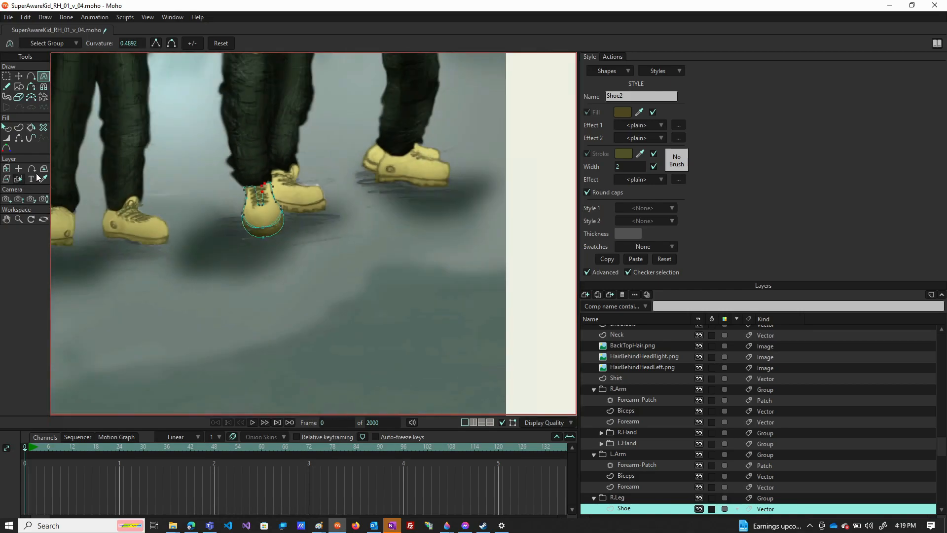
pyautogui.scroll(3, 135, 201)
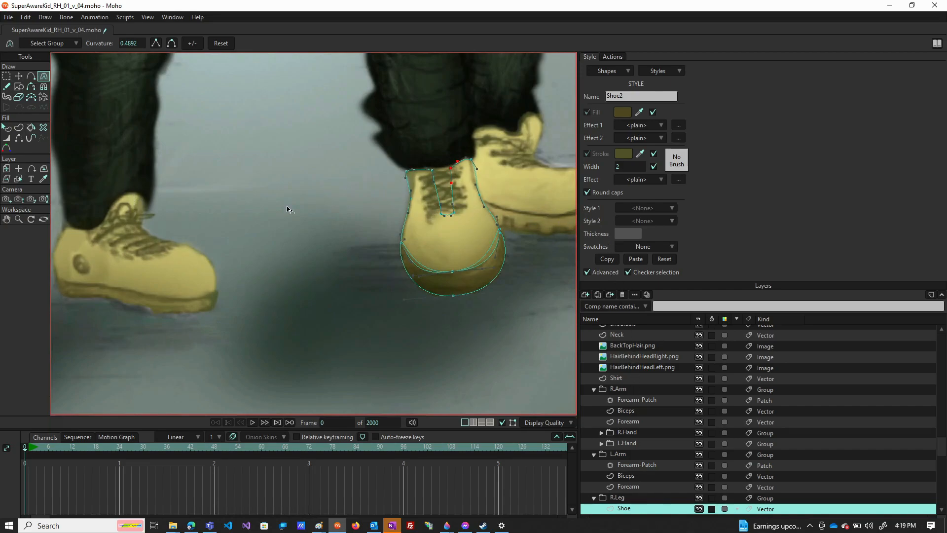
pyautogui.click(20, 87)
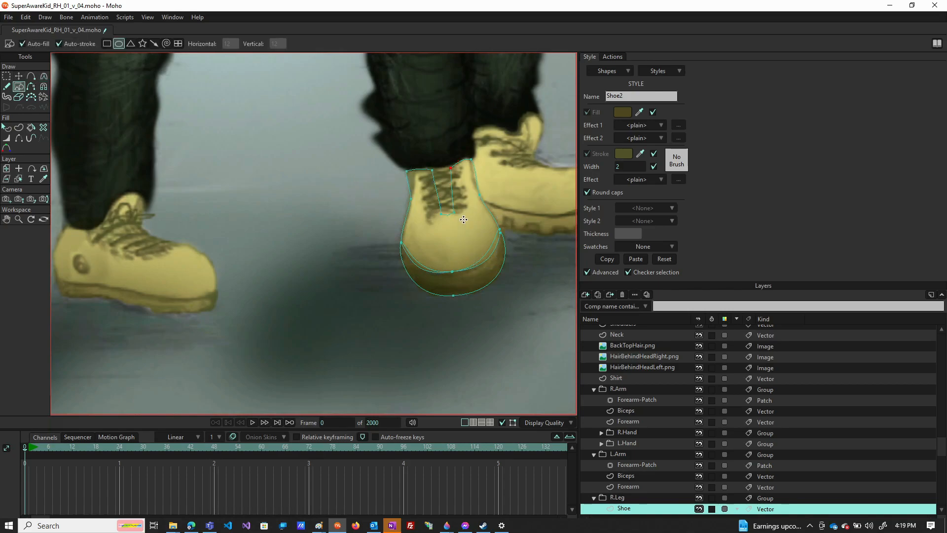
pyautogui.moveTo(464, 225); pyautogui.dragTo(421, 135)
# Step: Increase the curvature of the tongue ellipse's top point to about 0.77 to give it a broad, flattened top
pyautogui.press('t')
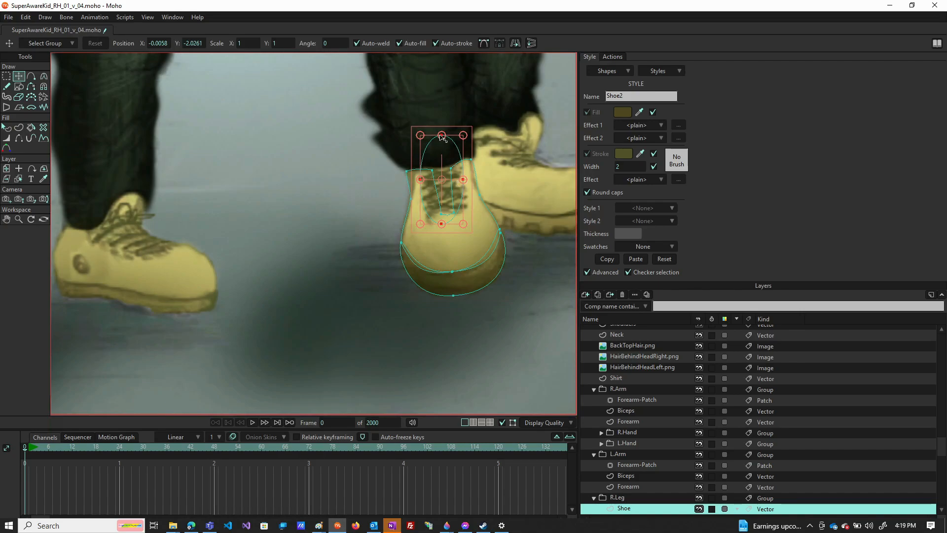
pyautogui.click(441, 136)
pyautogui.press('c')
pyautogui.moveTo(442, 138); pyautogui.dragTo(728, 257)
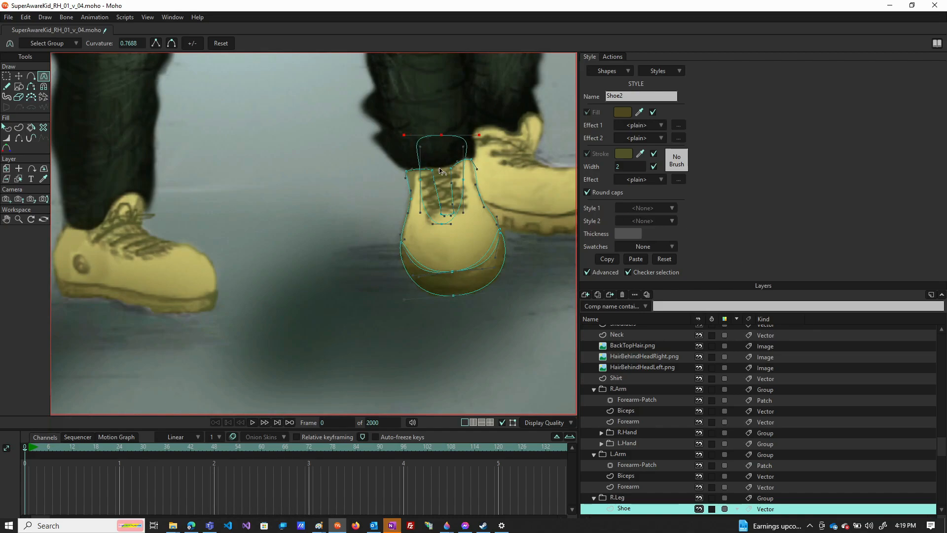
pyautogui.scroll(4, 429, 144)
pyautogui.scroll(-1, 434, 165)
pyautogui.scroll(-2, 434, 164)
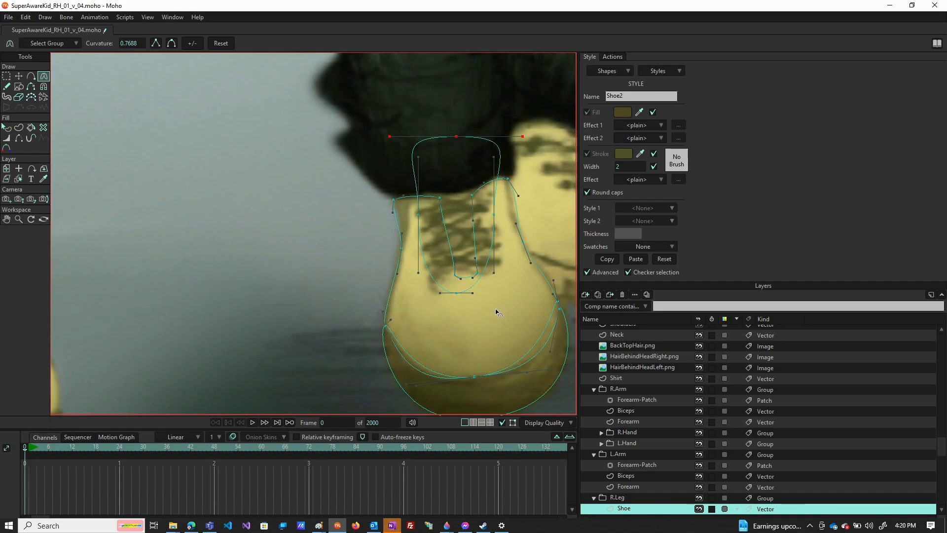
# Step: Try deleting the notched shoe upper from around the tongue, and undo the deletion
pyautogui.press('t')
pyautogui.hotkey('ctrl', 'a')
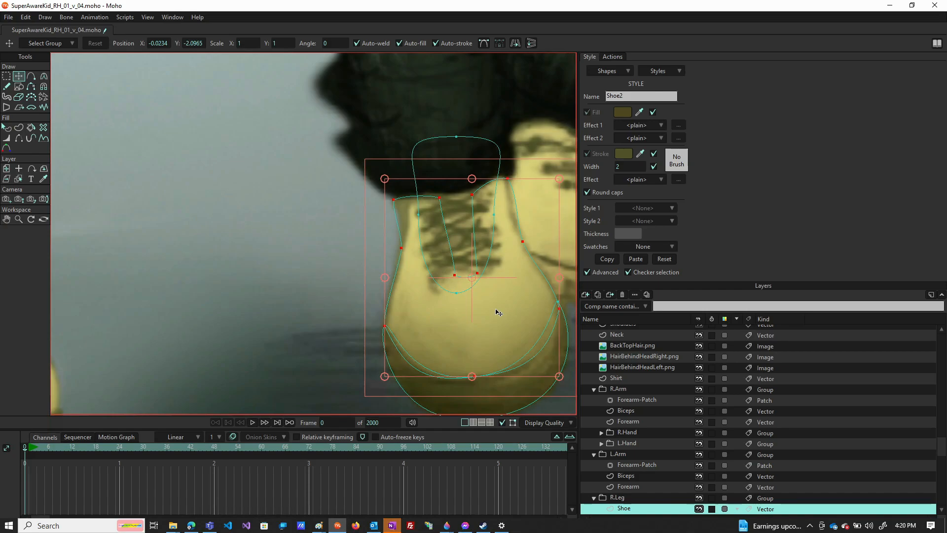
pyautogui.press('Delete')
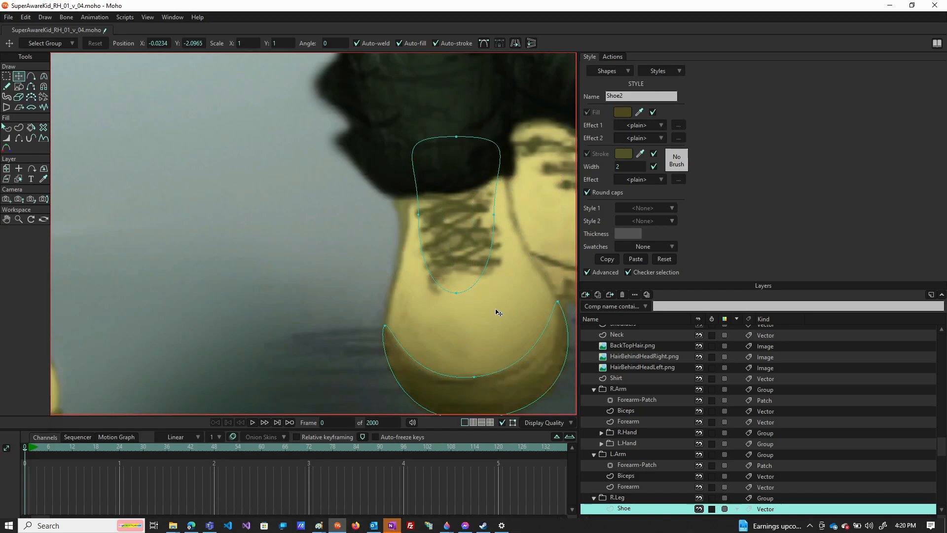
pyautogui.hotkey('ctrl', 'z')
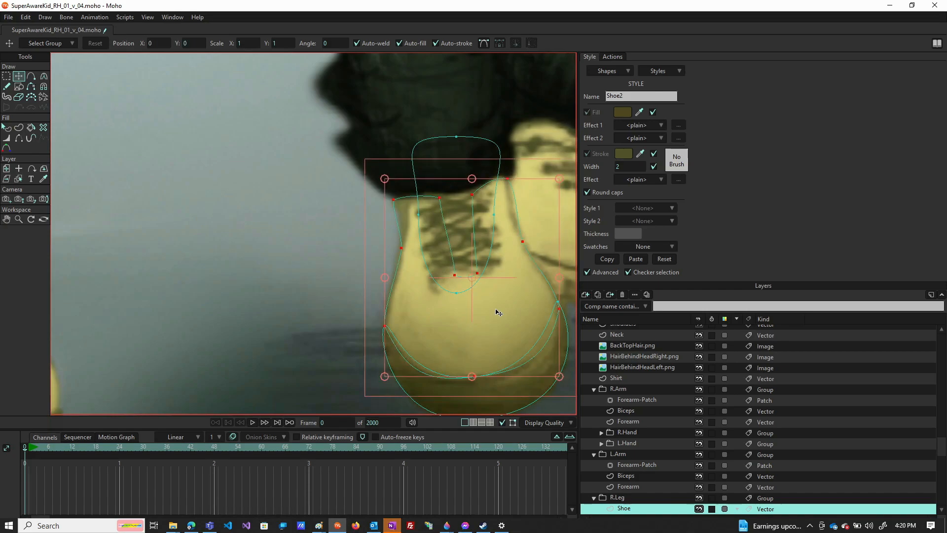
# Step: Hide the SUPER AWARE KID _blue_.png layer to check the filled tongue and notched upper against the leg
pyautogui.scroll(5, 715, 360)
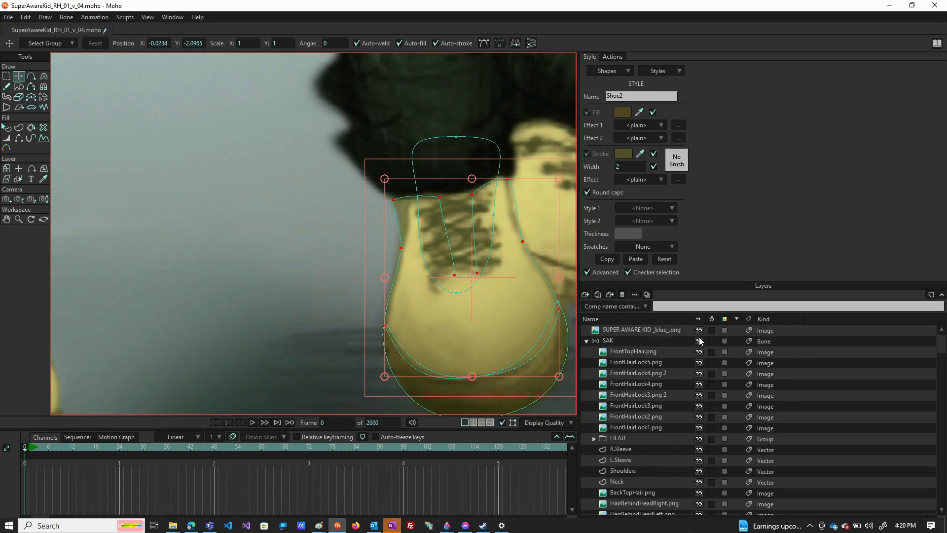
pyautogui.click(701, 331)
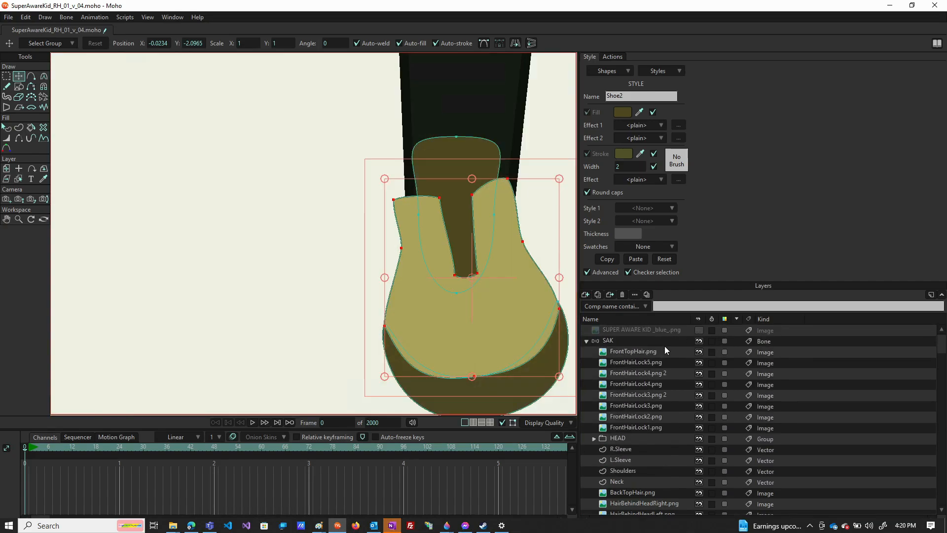
pyautogui.scroll(-5, 469, 358)
pyautogui.scroll(5, 459, 296)
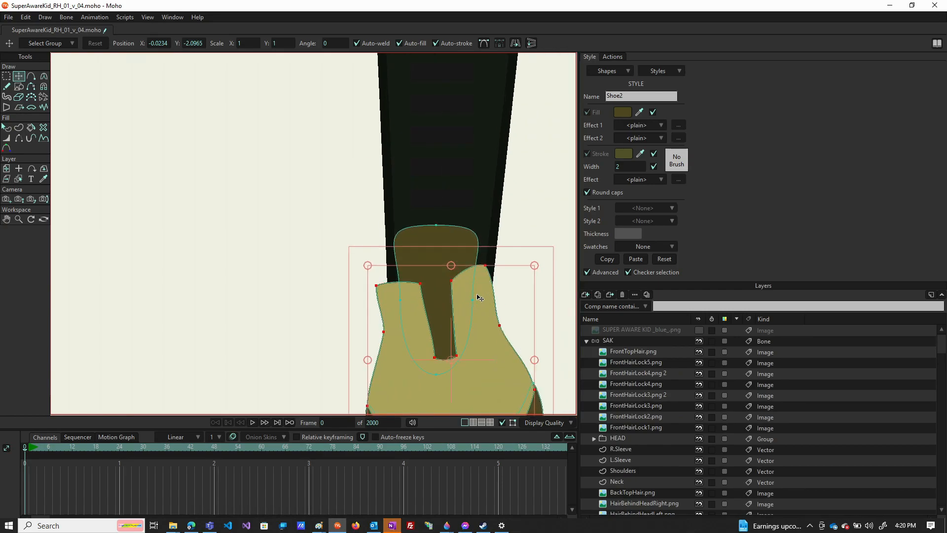
pyautogui.scroll(-2, 426, 264)
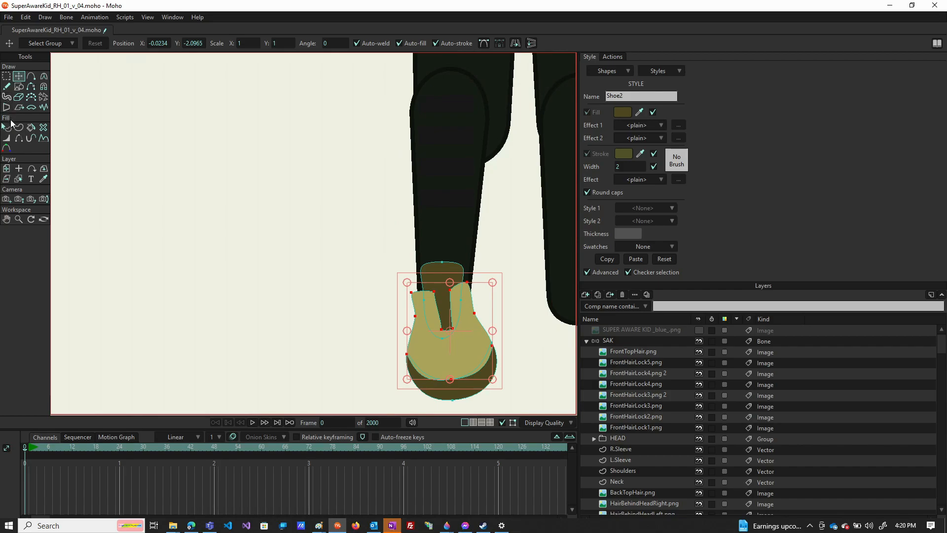
# Step: Restyle the shoe's tongue shape with Shoe1 as Style 1 and no Style 2, and deselect it
pyautogui.click(10, 129)
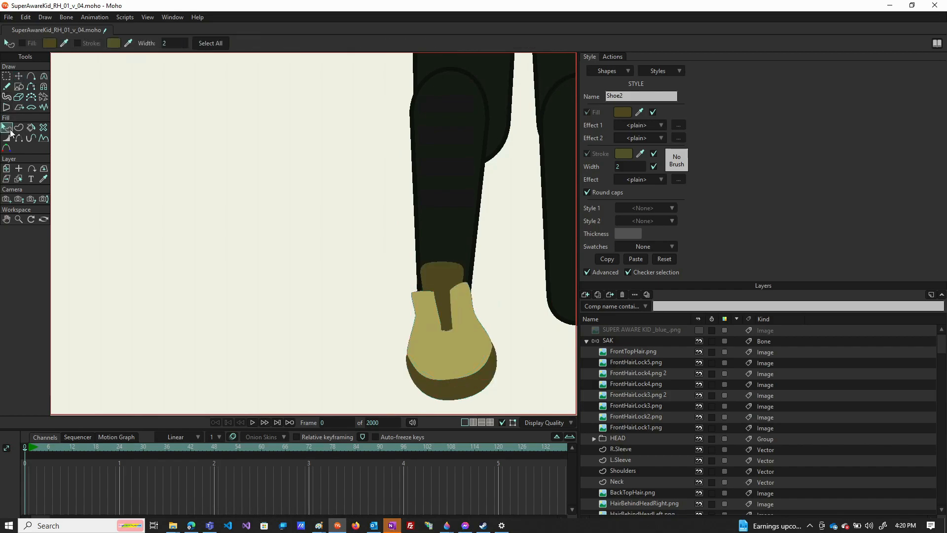
pyautogui.click(459, 272)
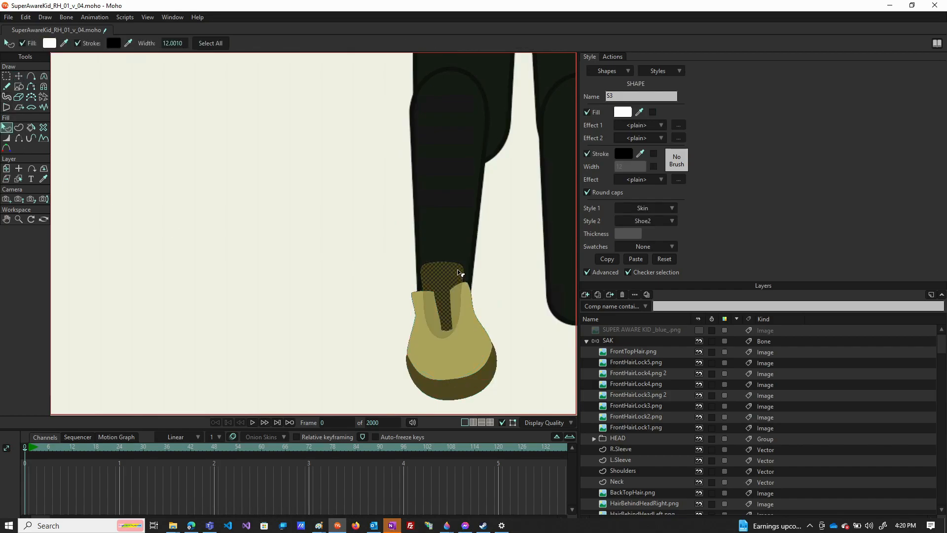
pyautogui.click(671, 221)
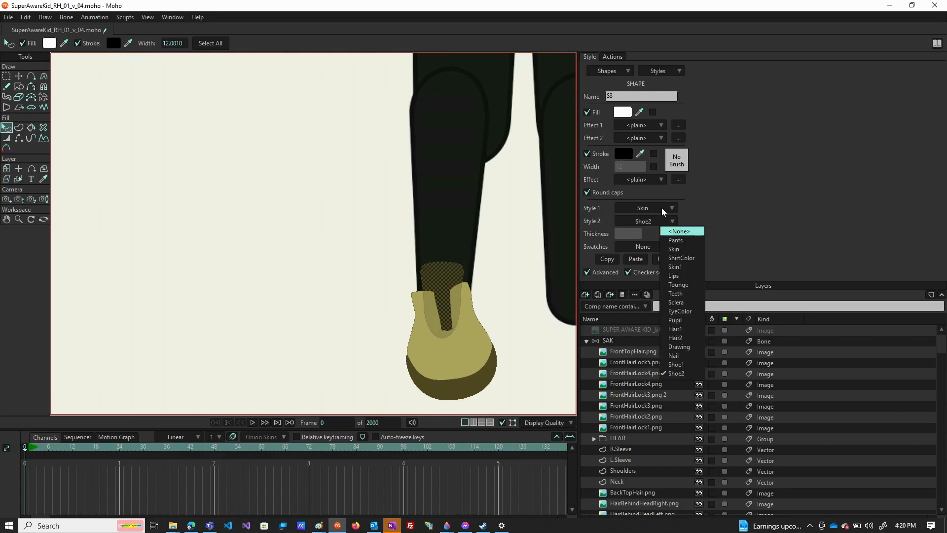
pyautogui.click(680, 231)
pyautogui.click(671, 207)
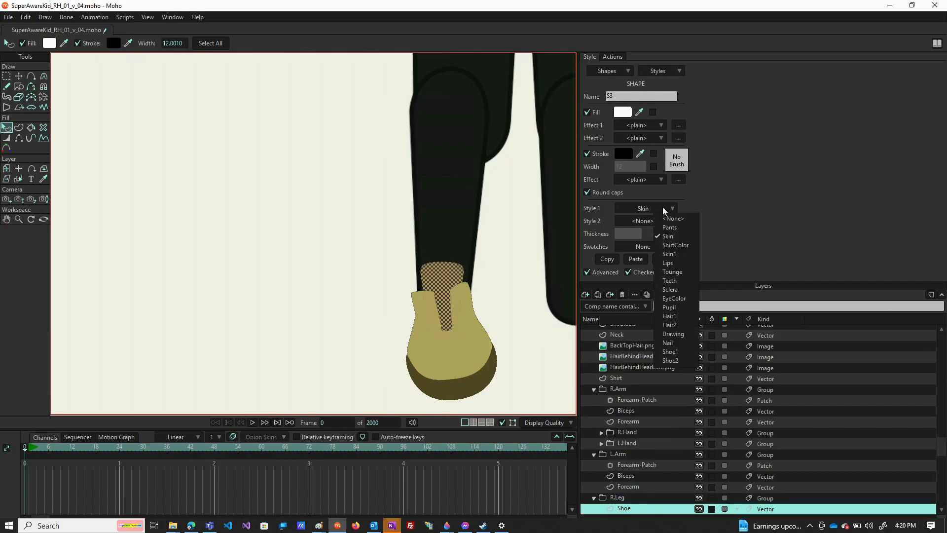
pyautogui.click(675, 353)
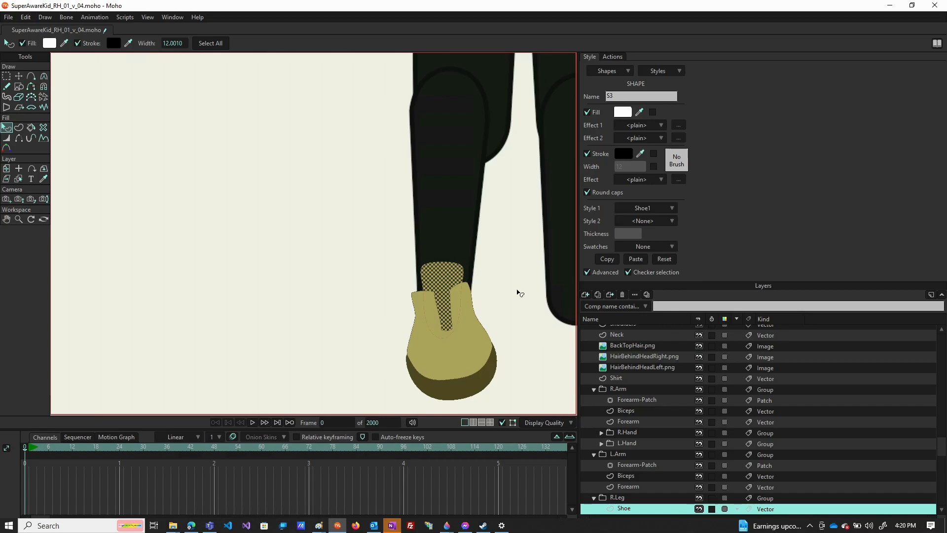
pyautogui.click(328, 279)
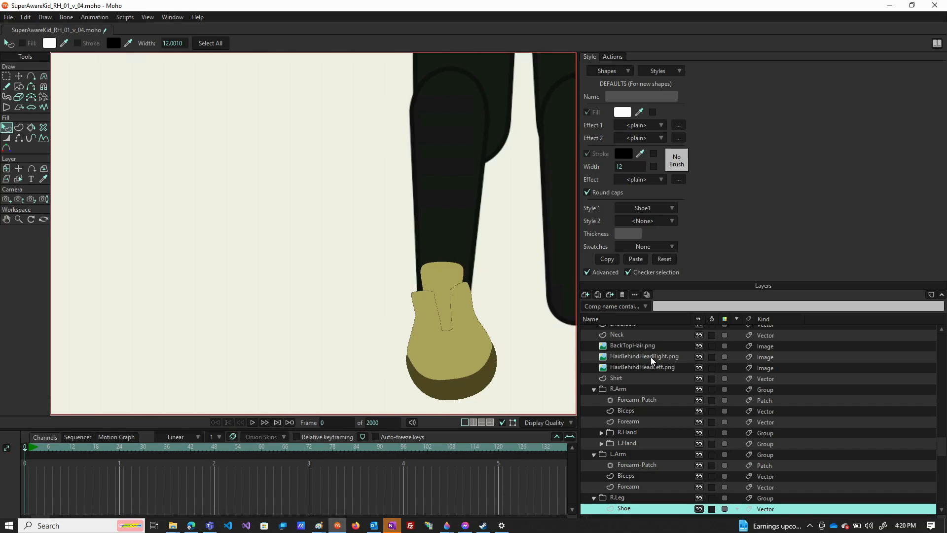
# Step: Show the SUPER AWARE KID _blue_.png reference layer and load the Shoe2 style for drawing the laces
pyautogui.scroll(3, 653, 360)
pyautogui.scroll(3, 689, 344)
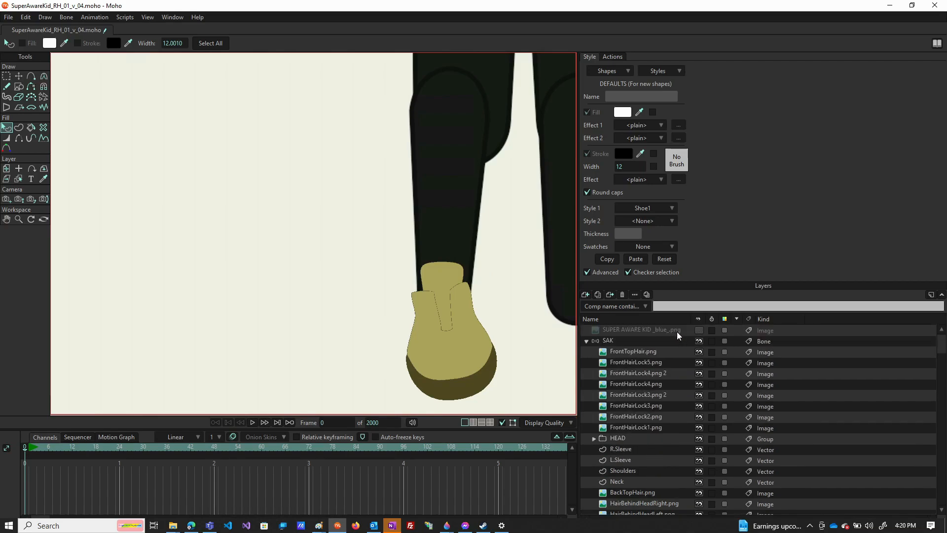
pyautogui.click(699, 331)
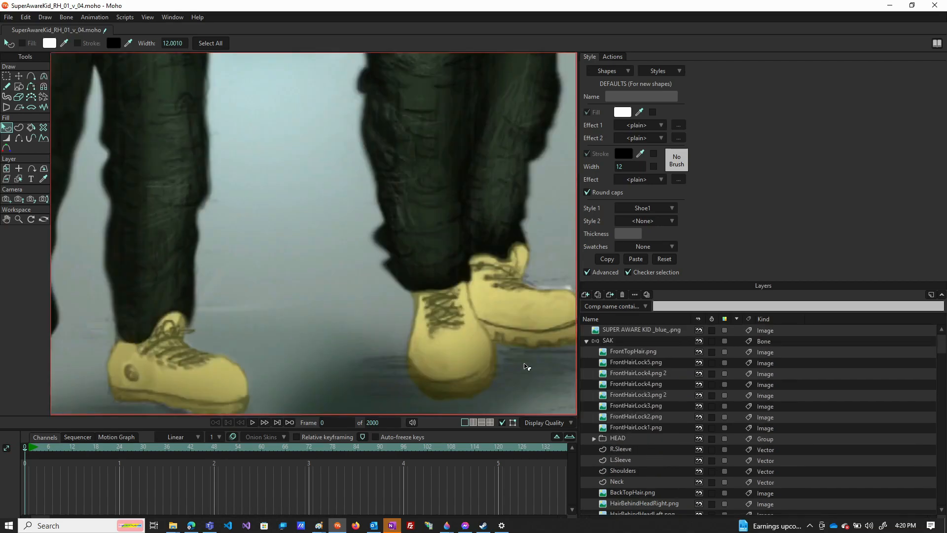
pyautogui.scroll(5, 482, 336)
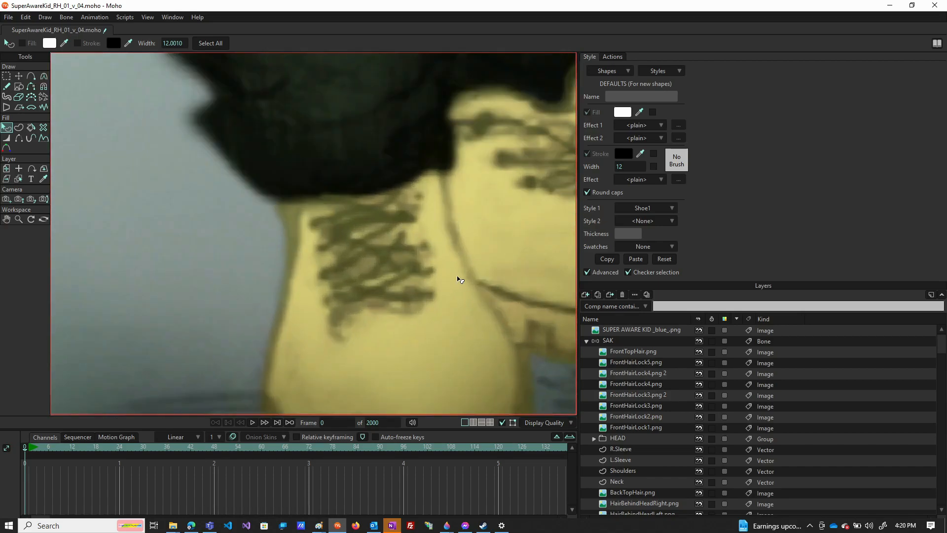
pyautogui.click(657, 73)
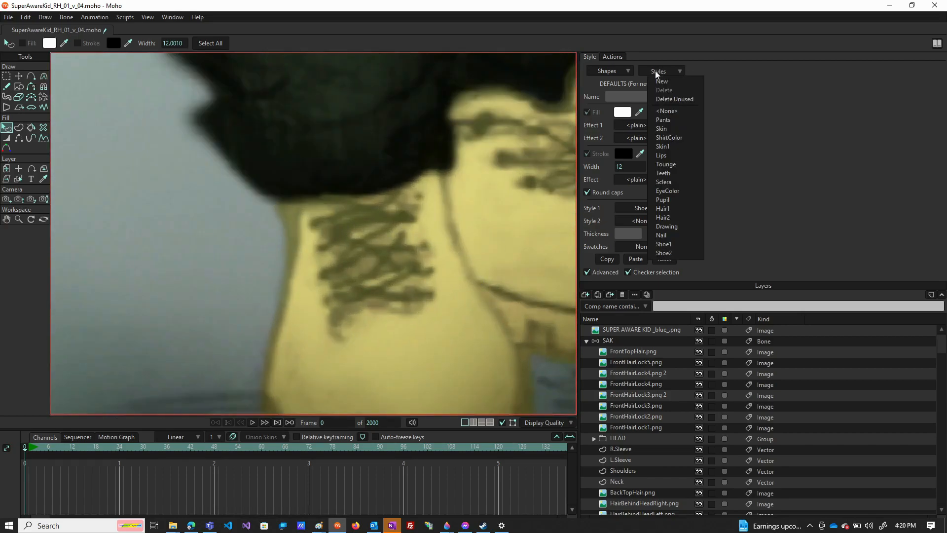
pyautogui.click(666, 253)
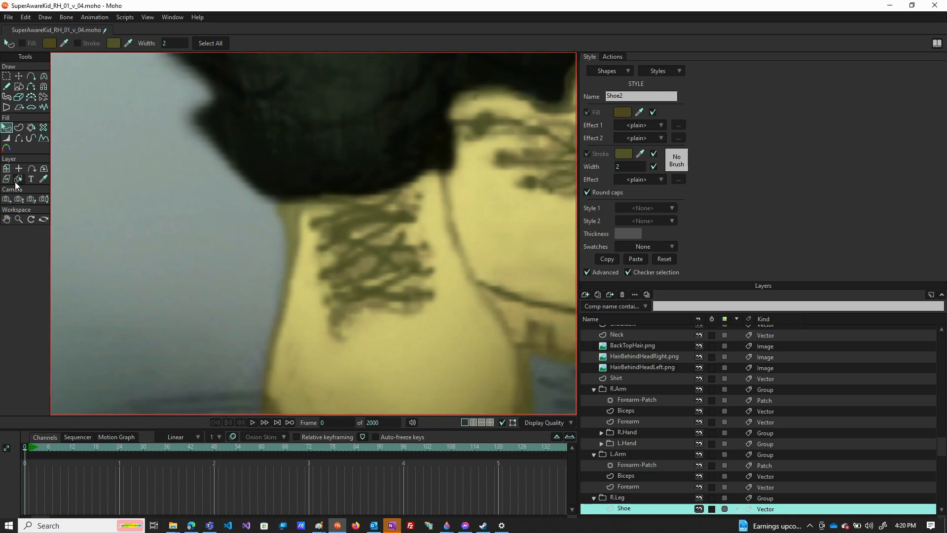
# Step: Try tracing the crisscrossed shoelaces over the reference with the Freehand tool, and undo the stroke
pyautogui.click(7, 88)
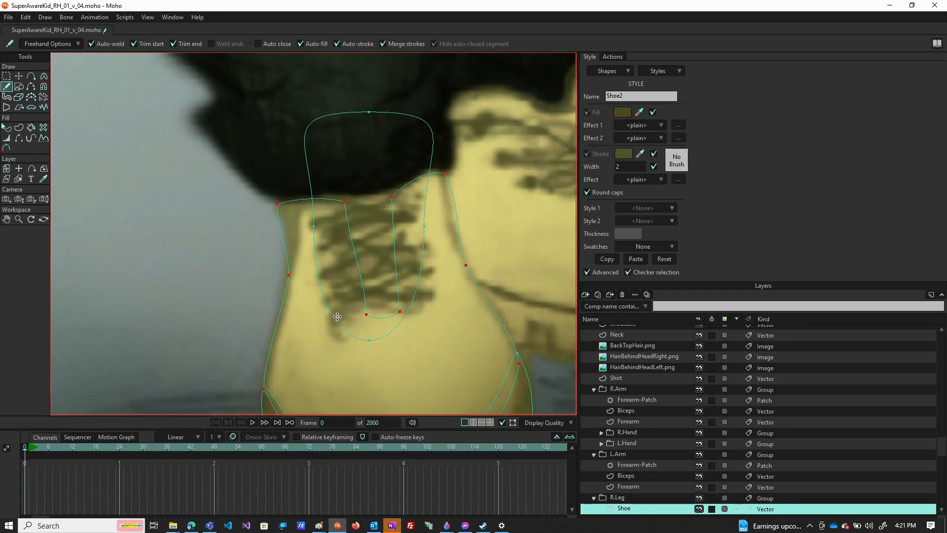
pyautogui.moveTo(337, 317)
pyautogui.mouseDown()
pyautogui.moveTo(430, 307)
pyautogui.moveTo(337, 302)
pyautogui.moveTo(418, 265)
pyautogui.moveTo(340, 235)
pyautogui.moveTo(322, 242)
pyautogui.moveTo(410, 216)
pyautogui.moveTo(317, 221)
pyautogui.moveTo(400, 189)
pyautogui.moveTo(389, 152)
pyautogui.moveTo(351, 147)
pyautogui.moveTo(337, 161)
pyautogui.moveTo(345, 180)
pyautogui.moveTo(401, 165)
pyautogui.moveTo(398, 181)
pyautogui.moveTo(378, 192)
pyautogui.moveTo(347, 188)
pyautogui.moveTo(370, 196)
pyautogui.moveTo(330, 205)
pyautogui.moveTo(404, 196)
pyautogui.mouseUp()
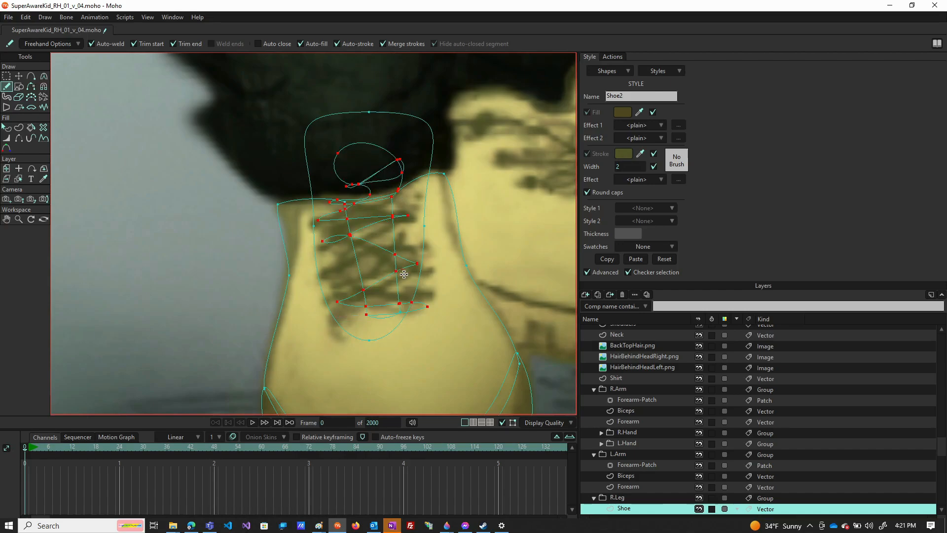
pyautogui.hotkey('ctrl', 'z')
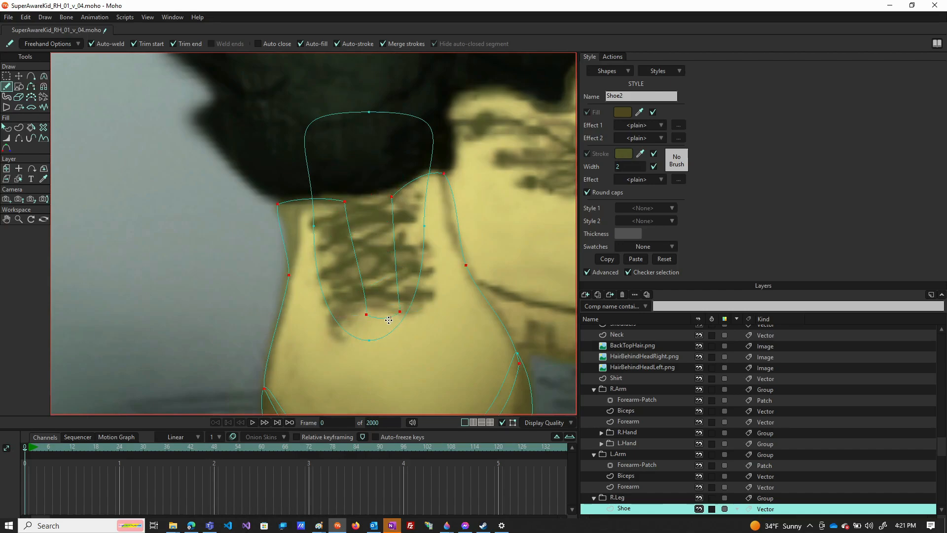
# Step: Draw freehand crisscrossed laces over the shoe opening, with a two-loop bow and loose ends on both sides
pyautogui.scroll(-3, 389, 320)
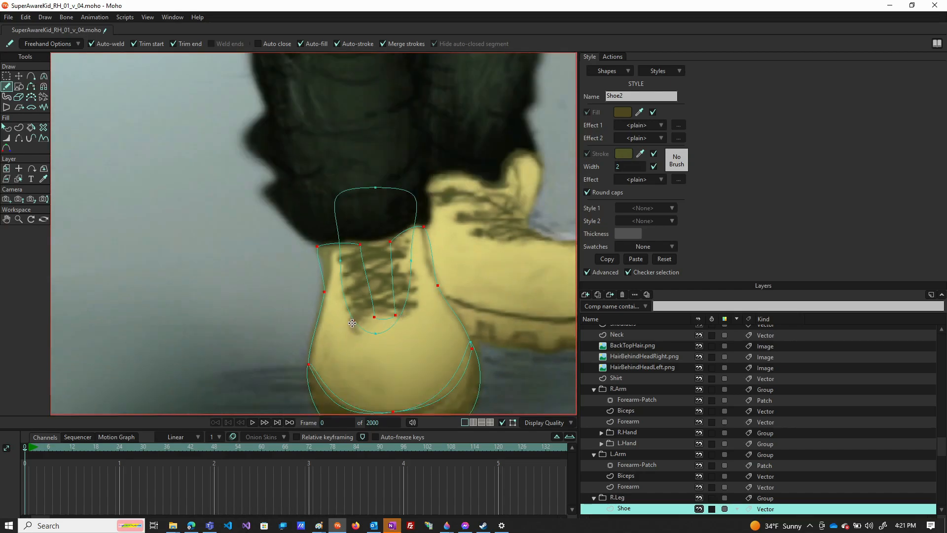
pyautogui.moveTo(352, 323)
pyautogui.mouseDown()
pyautogui.moveTo(418, 305)
pyautogui.moveTo(349, 290)
pyautogui.moveTo(398, 253)
pyautogui.moveTo(350, 239)
pyautogui.moveTo(375, 239)
pyautogui.moveTo(406, 203)
pyautogui.moveTo(394, 193)
pyautogui.moveTo(374, 208)
pyautogui.moveTo(371, 240)
pyautogui.moveTo(349, 204)
pyautogui.moveTo(320, 192)
pyautogui.moveTo(308, 204)
pyautogui.moveTo(323, 232)
pyautogui.moveTo(362, 248)
pyautogui.moveTo(391, 241)
pyautogui.mouseUp()
pyautogui.moveTo(445, 233)
pyautogui.mouseDown()
pyautogui.moveTo(371, 238)
pyautogui.moveTo(296, 289)
pyautogui.mouseUp()
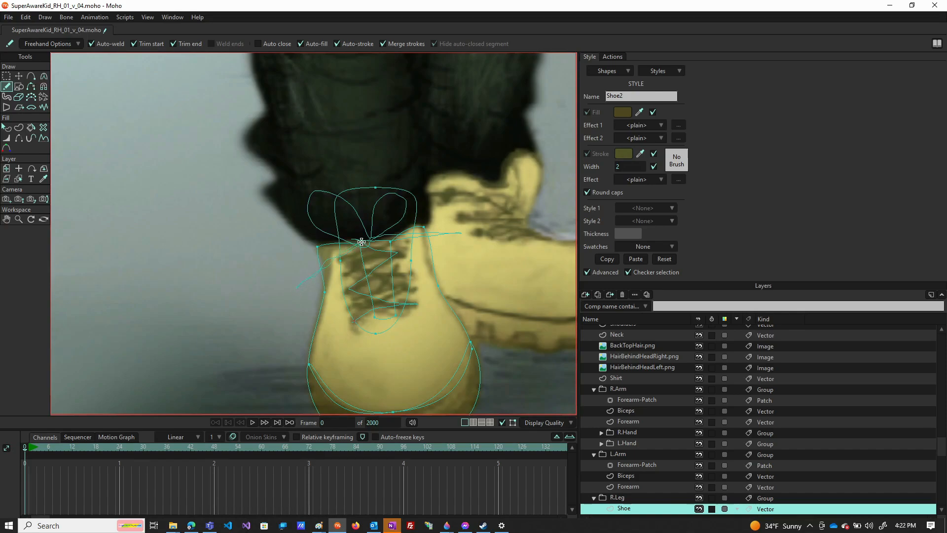
pyautogui.moveTo(362, 242); pyautogui.dragTo(362, 244)
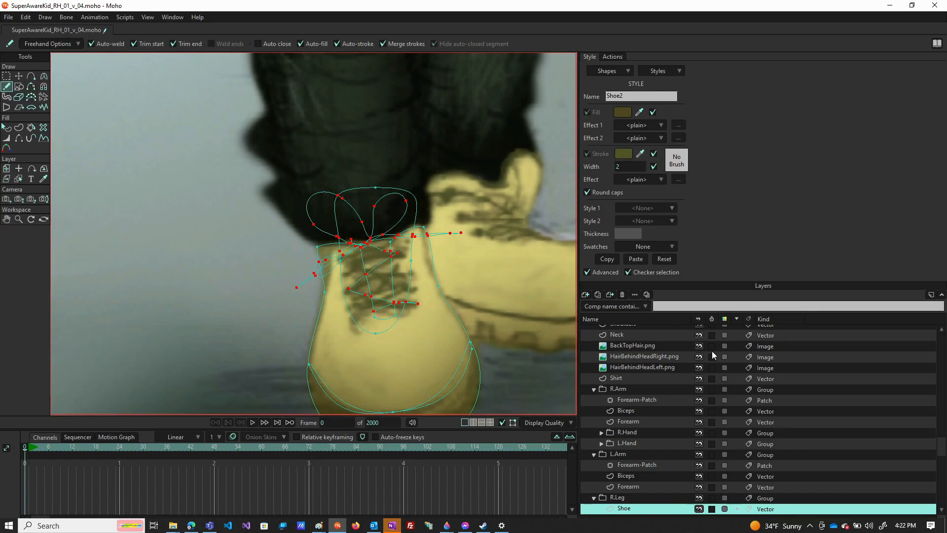
# Step: Hide the SUPER AWARE KID _blue_.png layer and thicken the selected laces to a line width of about 388 percent
pyautogui.scroll(5, 708, 345)
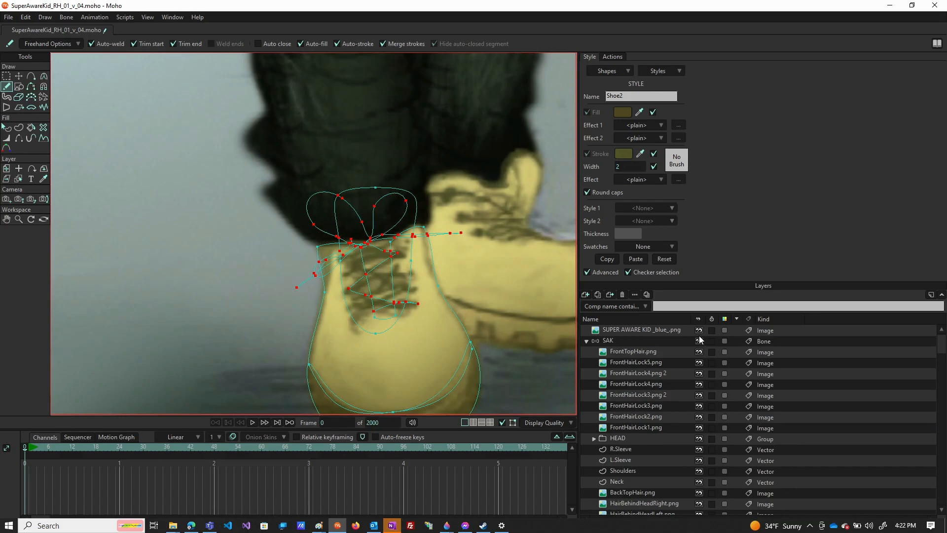
pyautogui.click(699, 331)
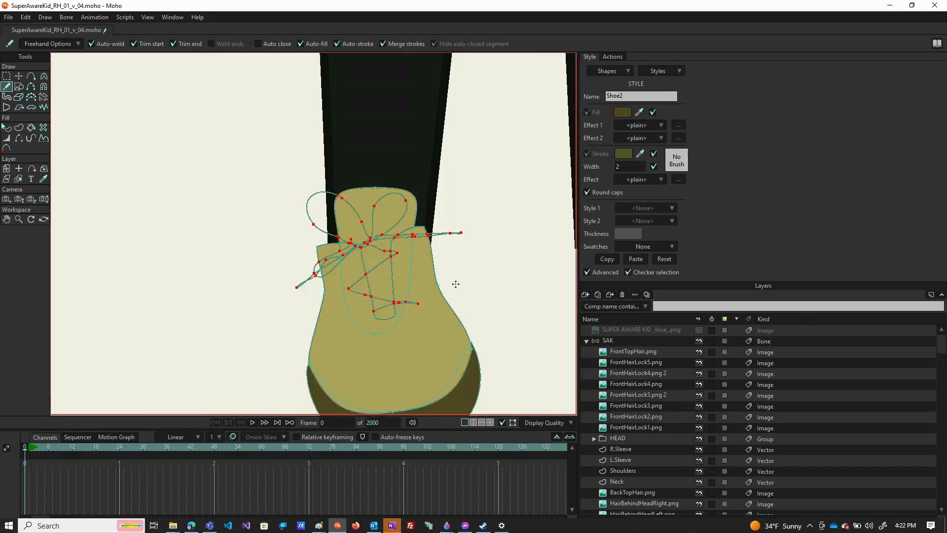
pyautogui.press('t')
pyautogui.click(399, 290)
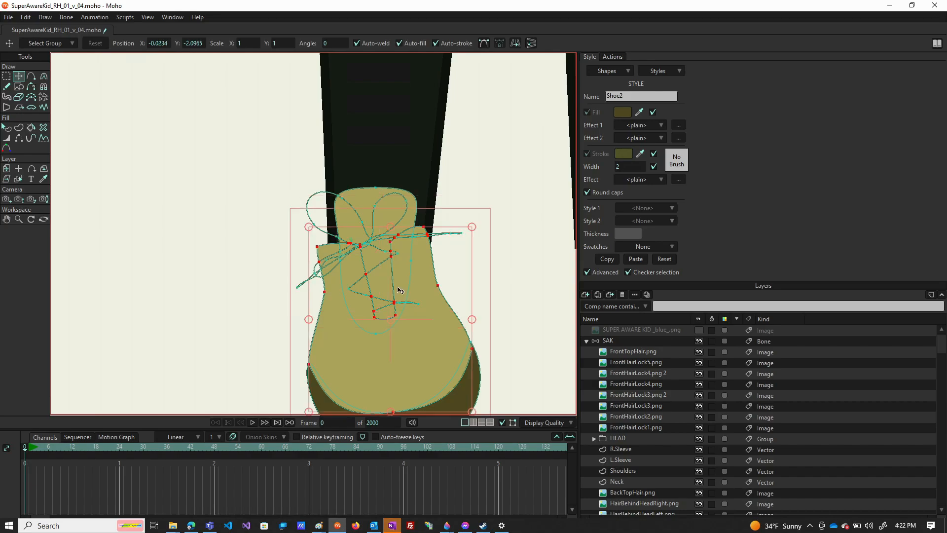
pyautogui.click(389, 286)
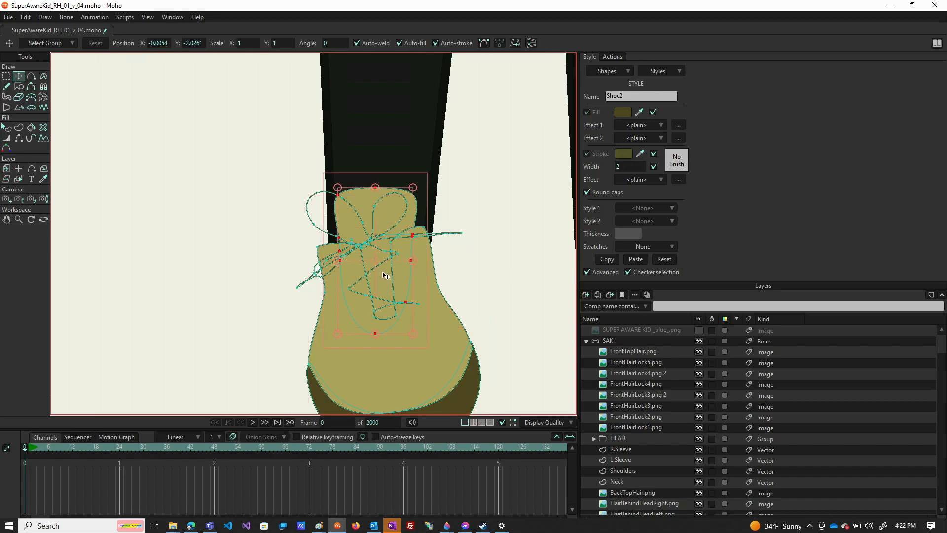
pyautogui.click(381, 268)
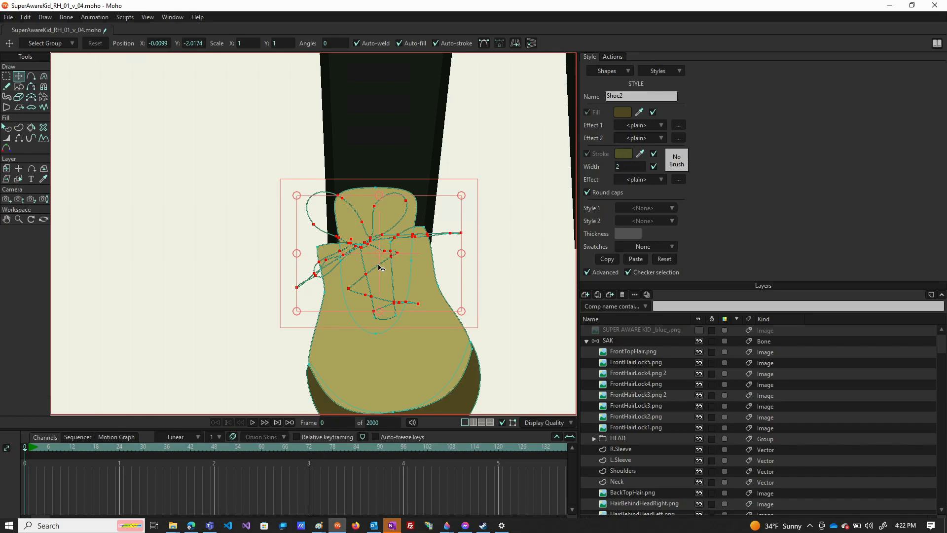
pyautogui.press('w')
pyautogui.moveTo(385, 269); pyautogui.dragTo(452, 266)
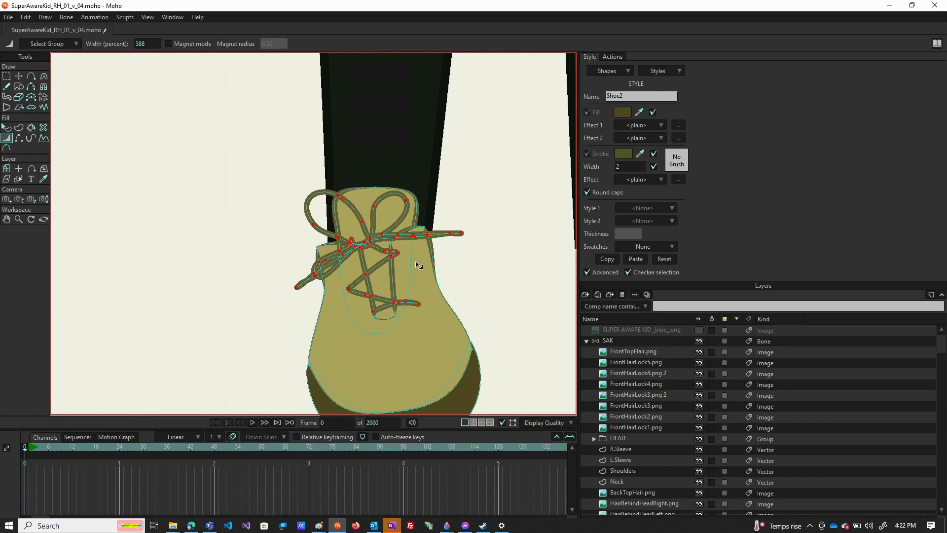
# Step: Undo the lace thickening and the freehand lace strokes
pyautogui.hotkey('ctrl', 'z')
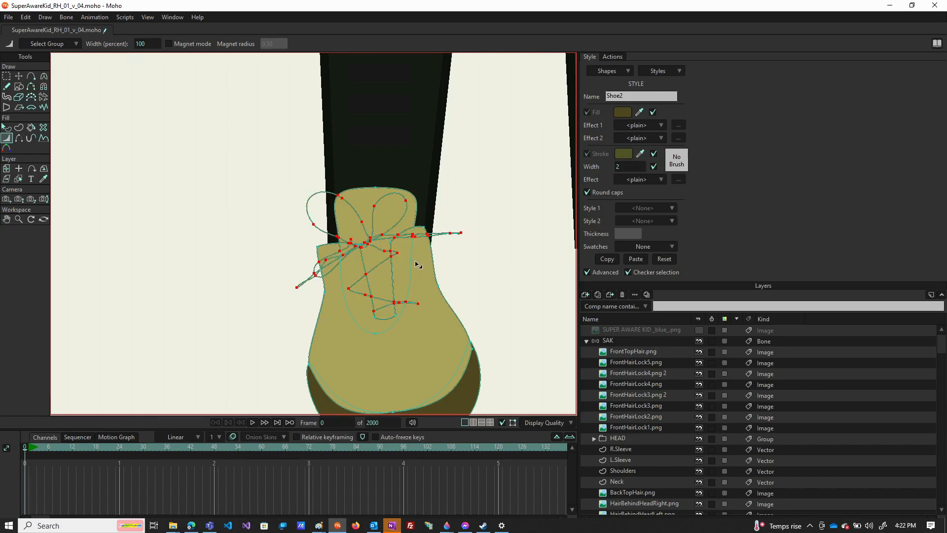
pyautogui.click(418, 265)
pyautogui.hotkey('ctrl', 'z')
pyautogui.hotkey('ctrl', 'z')
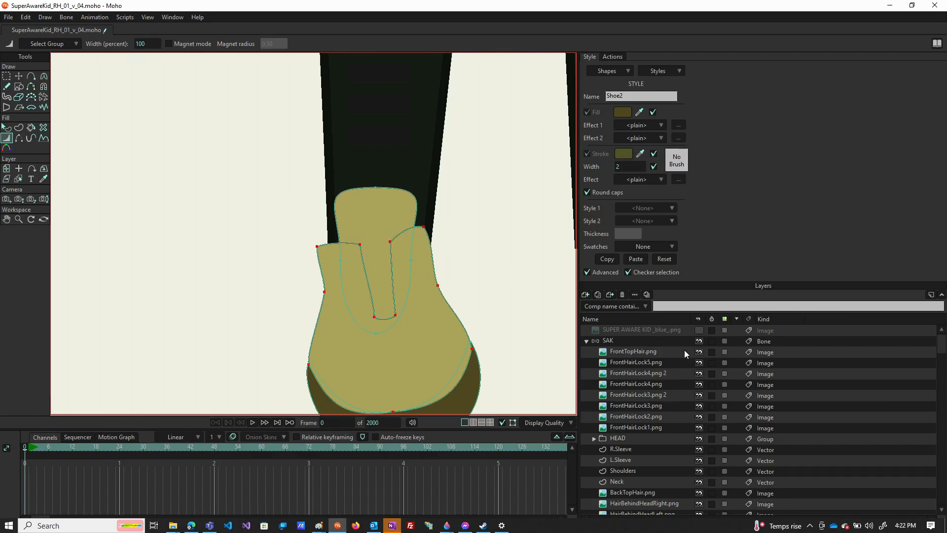
# Step: Show the reference layer and tilt the tongue by shifting its bottom point slightly right and its top point left
pyautogui.click(699, 330)
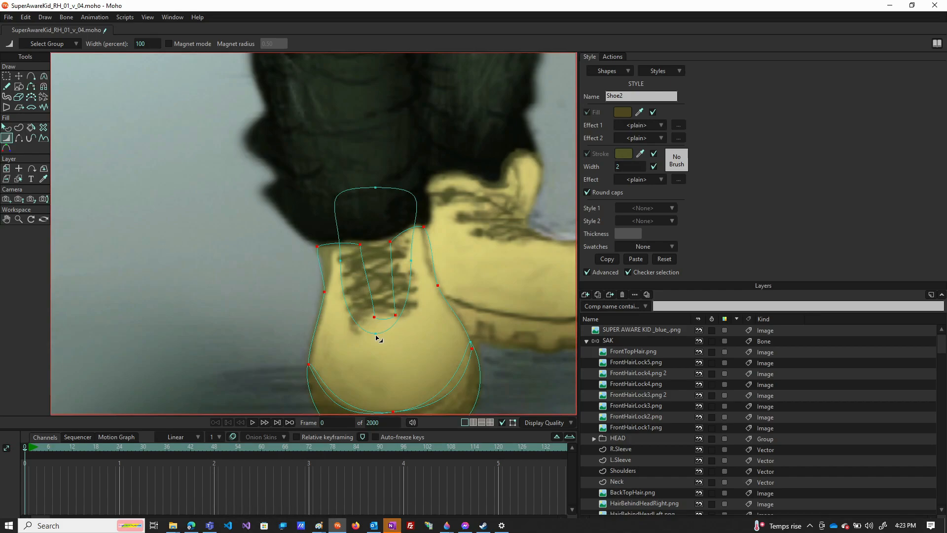
pyautogui.press('t')
pyautogui.click(376, 334)
pyautogui.moveTo(376, 333); pyautogui.dragTo(392, 336)
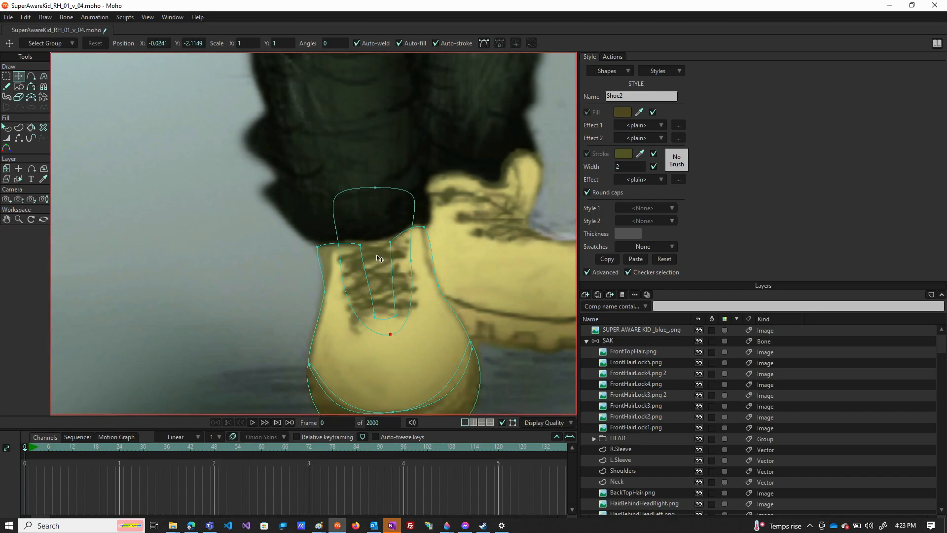
pyautogui.moveTo(373, 194); pyautogui.dragTo(350, 199)
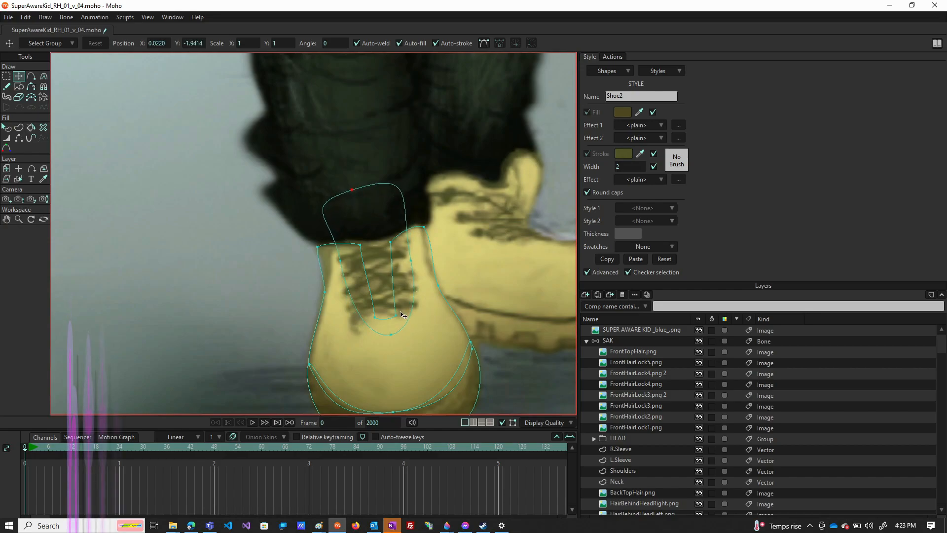
# Step: Draw freehand laces zigzagging across the shoe opening with several crossings, ending in a knot and two-loop bow above
pyautogui.scroll(-3, 417, 344)
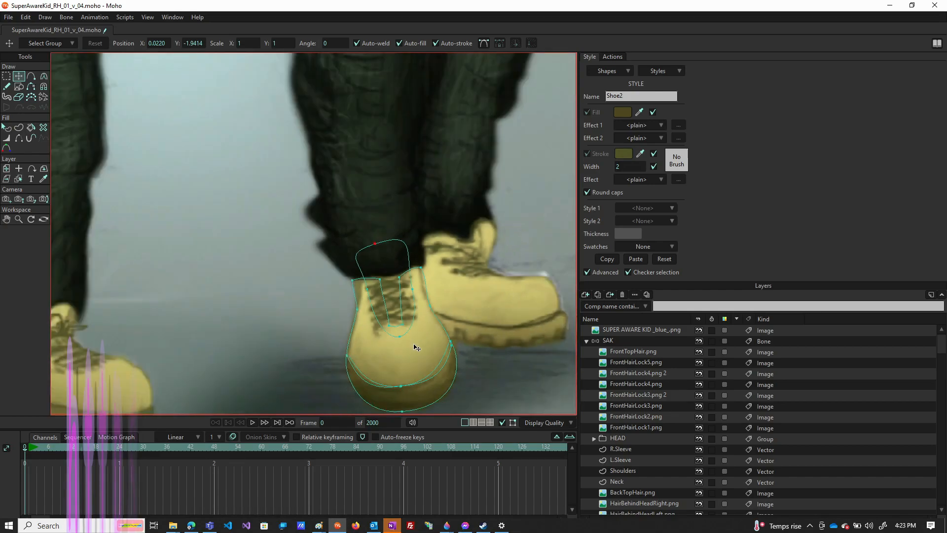
pyautogui.scroll(3, 417, 356)
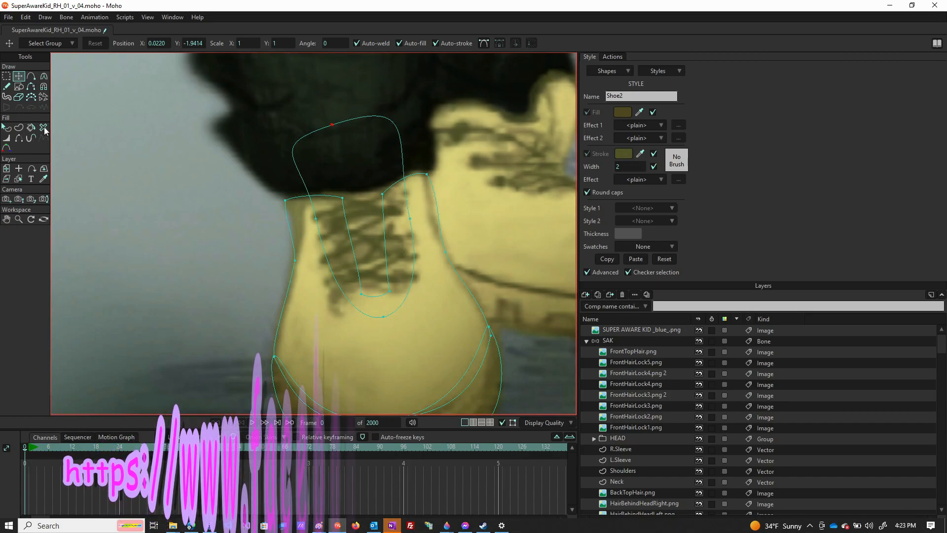
pyautogui.click(6, 86)
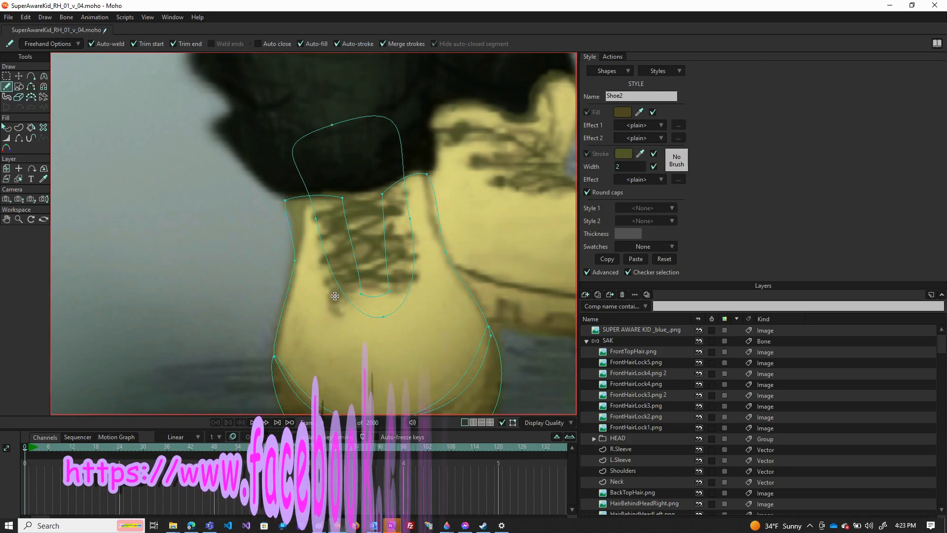
pyautogui.moveTo(335, 296)
pyautogui.mouseDown()
pyautogui.moveTo(419, 280)
pyautogui.moveTo(324, 259)
pyautogui.moveTo(401, 211)
pyautogui.moveTo(329, 194)
pyautogui.moveTo(368, 194)
pyautogui.moveTo(359, 180)
pyautogui.moveTo(352, 193)
pyautogui.moveTo(372, 196)
pyautogui.moveTo(310, 165)
pyautogui.moveTo(292, 137)
pyautogui.moveTo(317, 129)
pyautogui.moveTo(340, 142)
pyautogui.moveTo(369, 192)
pyautogui.moveTo(398, 137)
pyautogui.moveTo(372, 97)
pyautogui.moveTo(358, 171)
pyautogui.mouseUp()
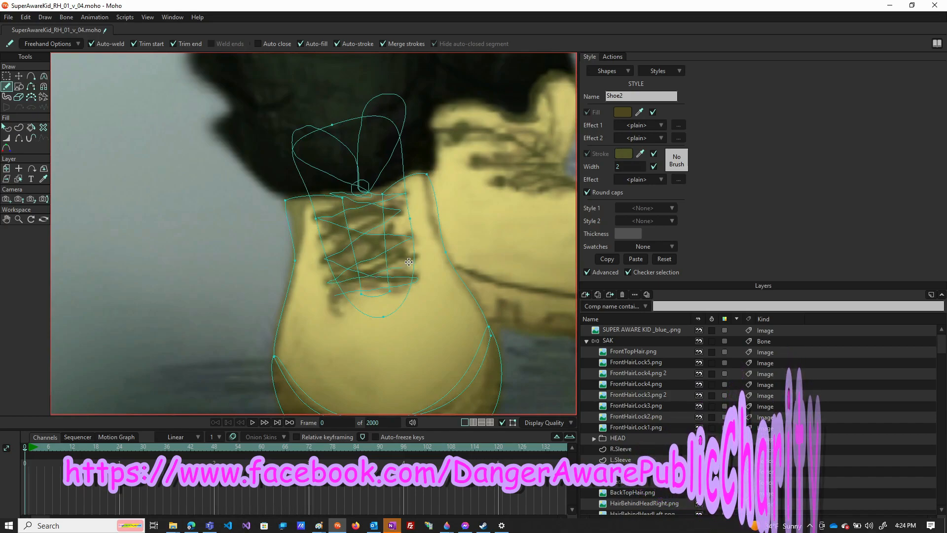
pyautogui.moveTo(339, 294); pyautogui.dragTo(340, 294)
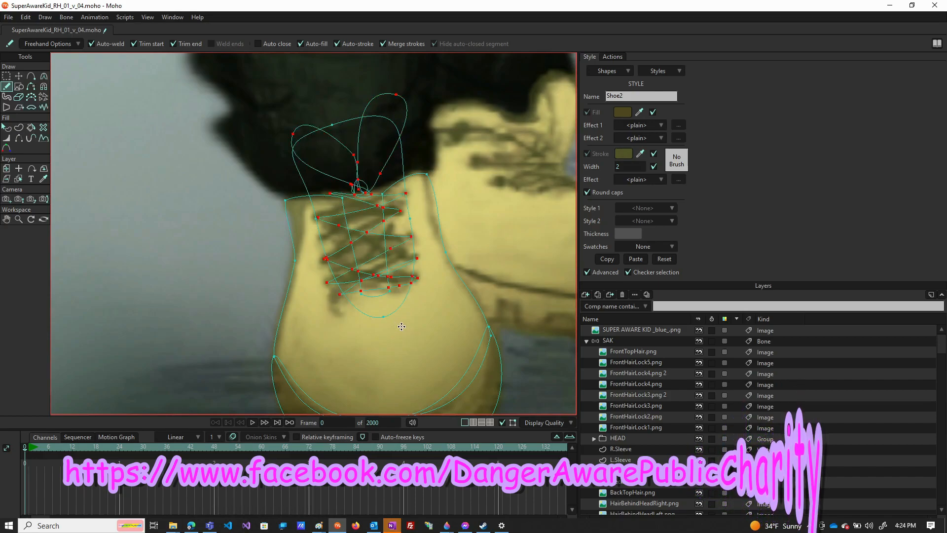
# Step: Hide the SUPER AWARE KID _blue_.png layer and set the laces' line width to about 354 percent
pyautogui.press('w')
pyautogui.moveTo(385, 312); pyautogui.dragTo(490, 307)
pyautogui.moveTo(371, 291); pyautogui.dragTo(440, 291)
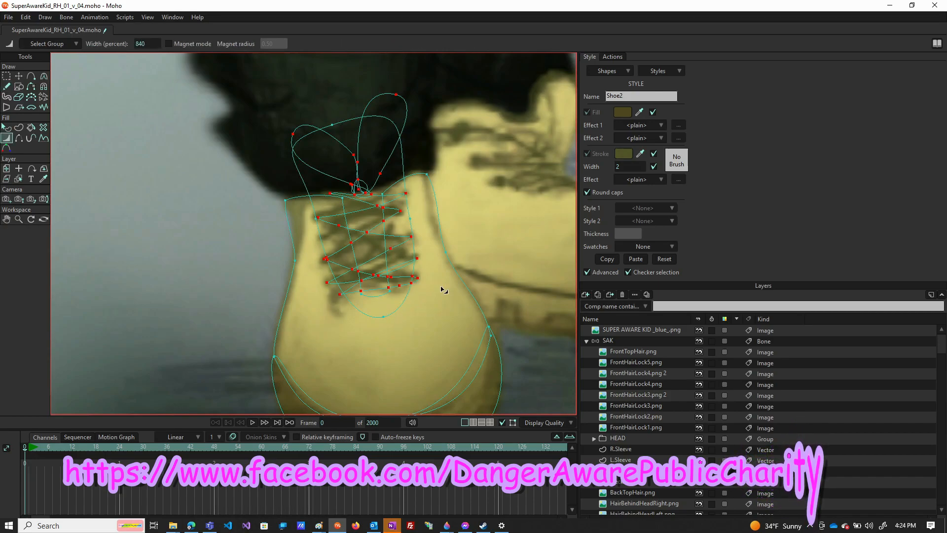
pyautogui.click(699, 329)
pyautogui.moveTo(441, 284); pyautogui.dragTo(312, 294)
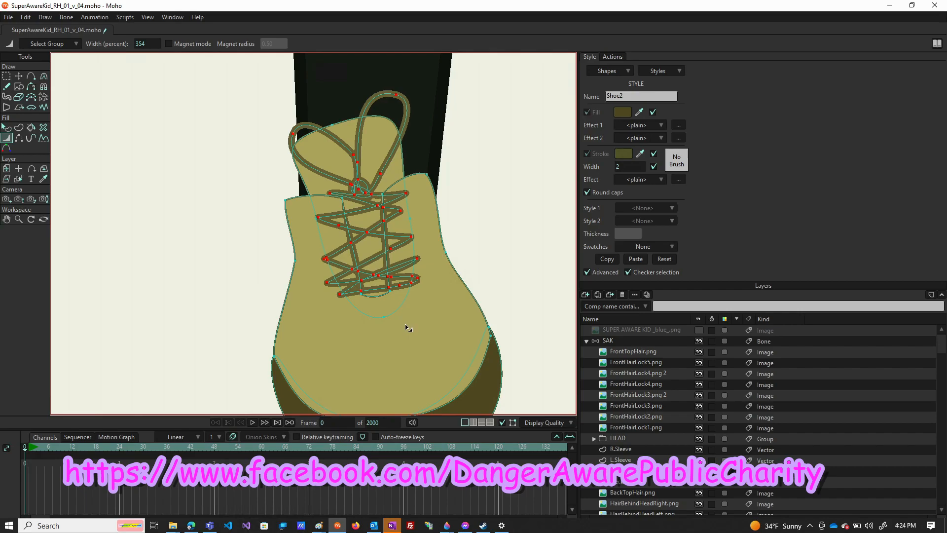
# Step: Shift the top row's left lace end down and left, and lower the lace points around the upper right crossing
pyautogui.scroll(-5, 408, 320)
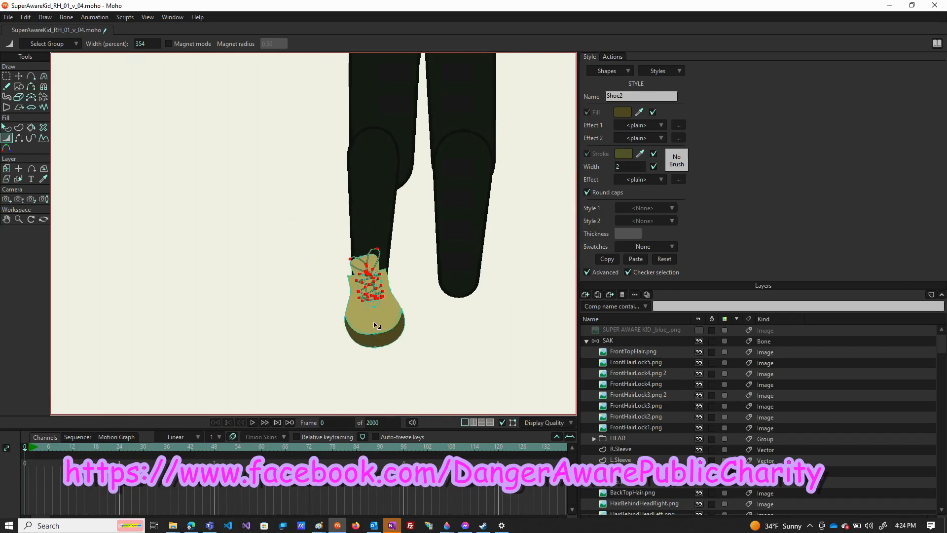
pyautogui.scroll(5, 359, 291)
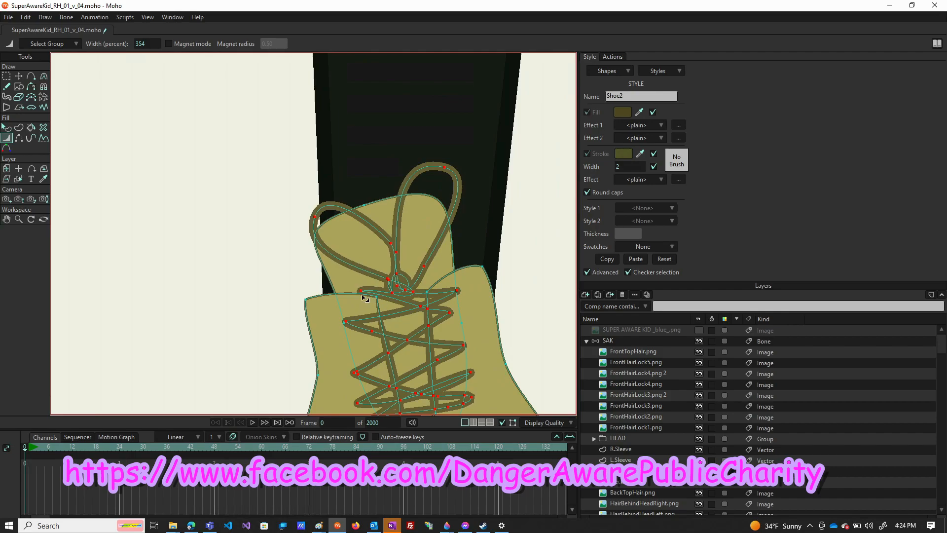
pyautogui.scroll(-5, 363, 298)
pyautogui.scroll(5, 353, 303)
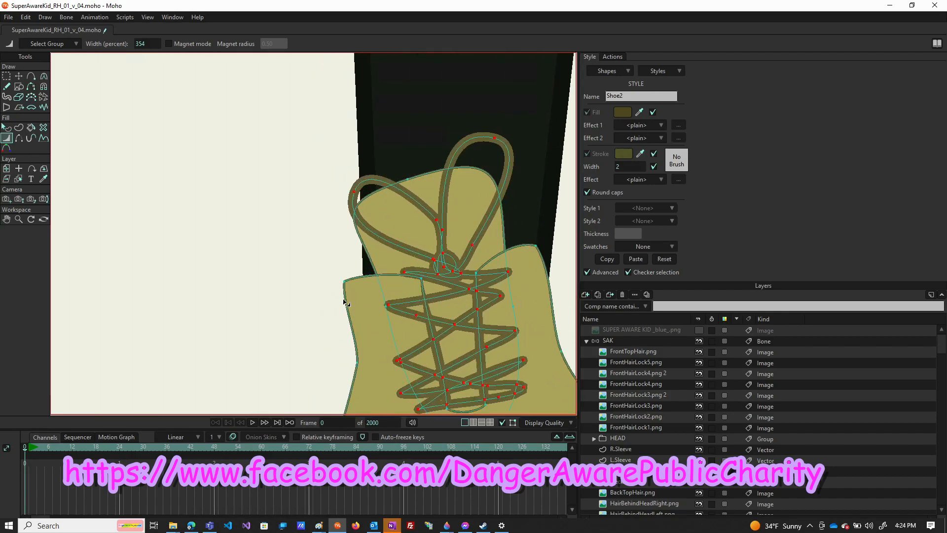
pyautogui.press('t')
pyautogui.click(404, 273)
pyautogui.moveTo(406, 276); pyautogui.dragTo(394, 290)
pyautogui.moveTo(500, 301); pyautogui.dragTo(482, 316)
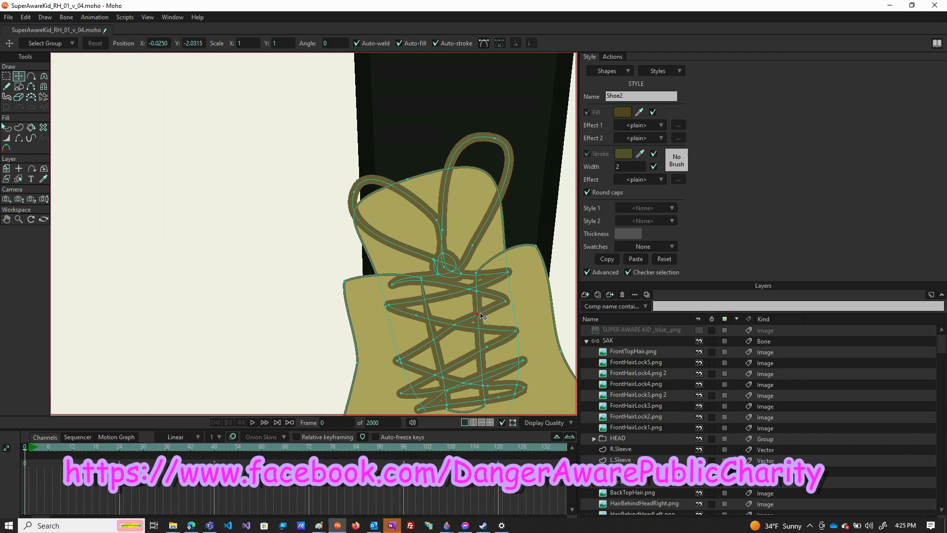
# Step: Move the lower left lace bend upward and shift its neighbouring crossing point to even out the lacing
pyautogui.scroll(-1, 450, 346)
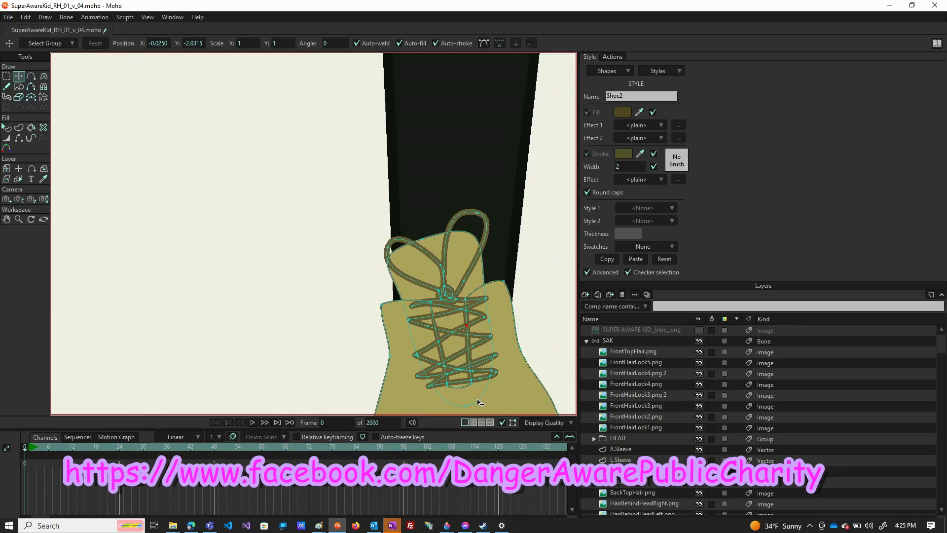
pyautogui.scroll(2, 479, 402)
pyautogui.scroll(2, 467, 385)
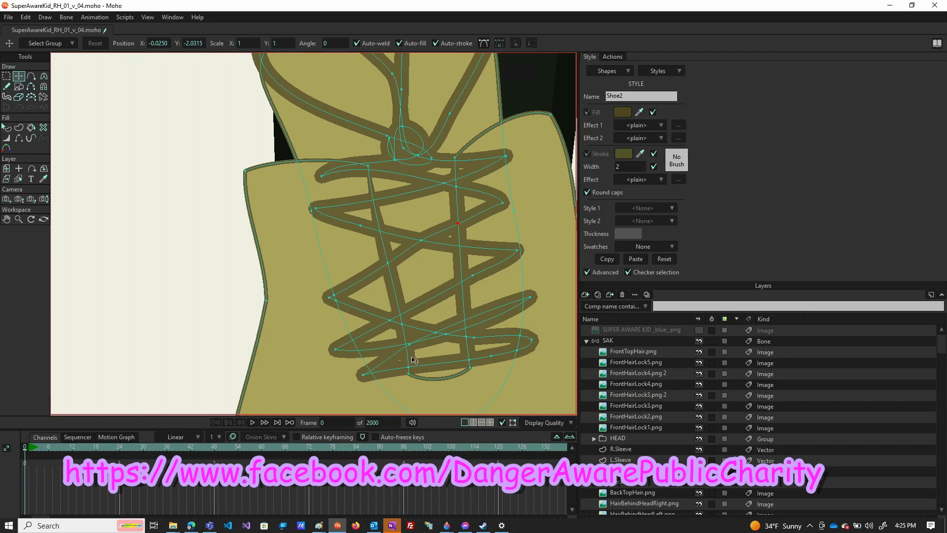
pyautogui.moveTo(341, 353); pyautogui.dragTo(384, 322)
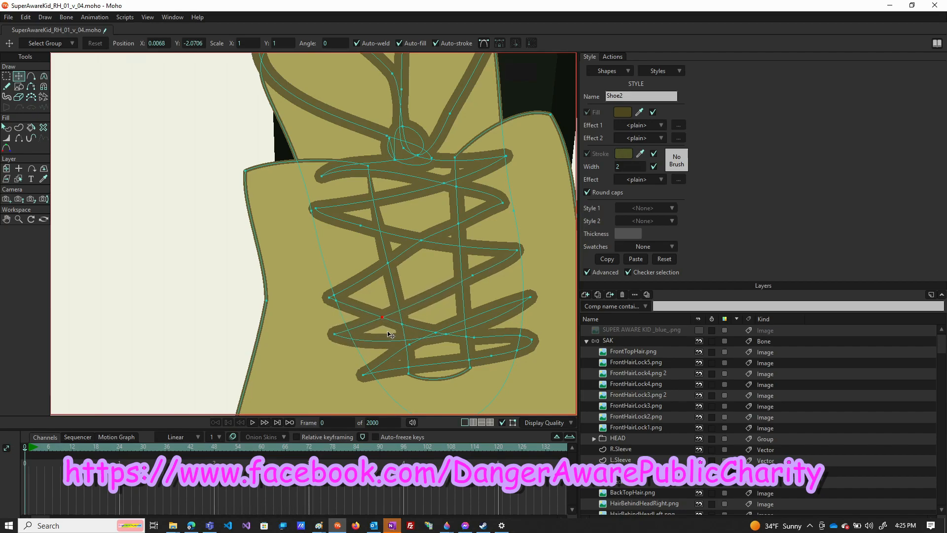
pyautogui.scroll(-5, 390, 335)
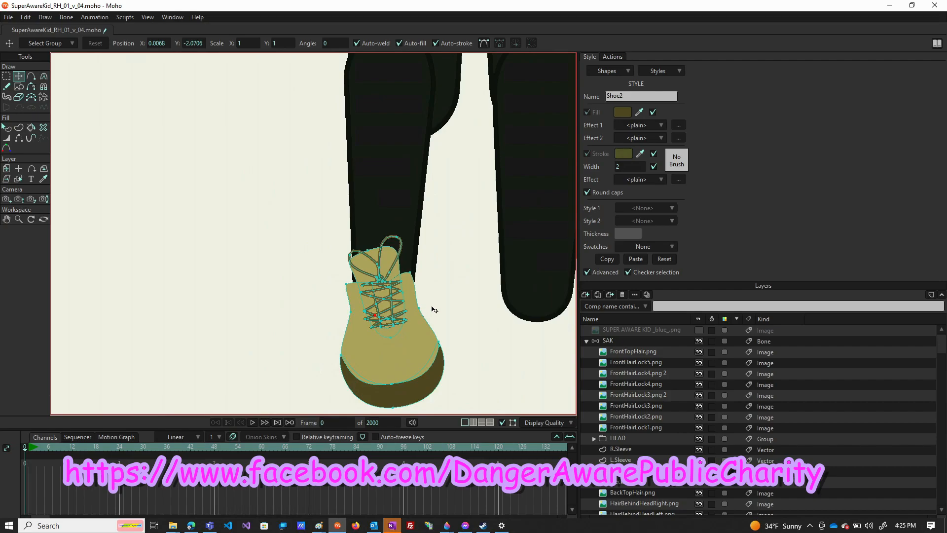
# Step: Select the whole tongue outline and set its line width to about 153 percent
pyautogui.scroll(4, 433, 309)
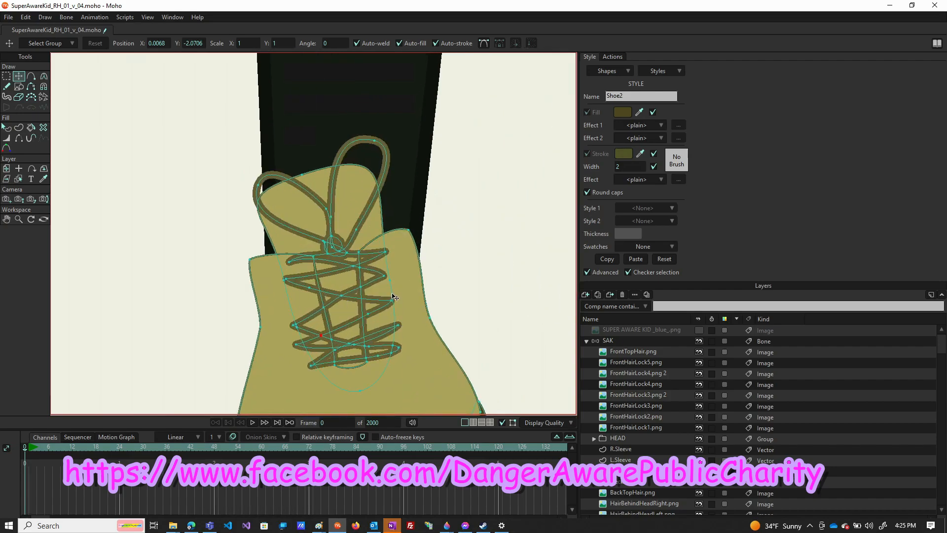
pyautogui.doubleClick(392, 292)
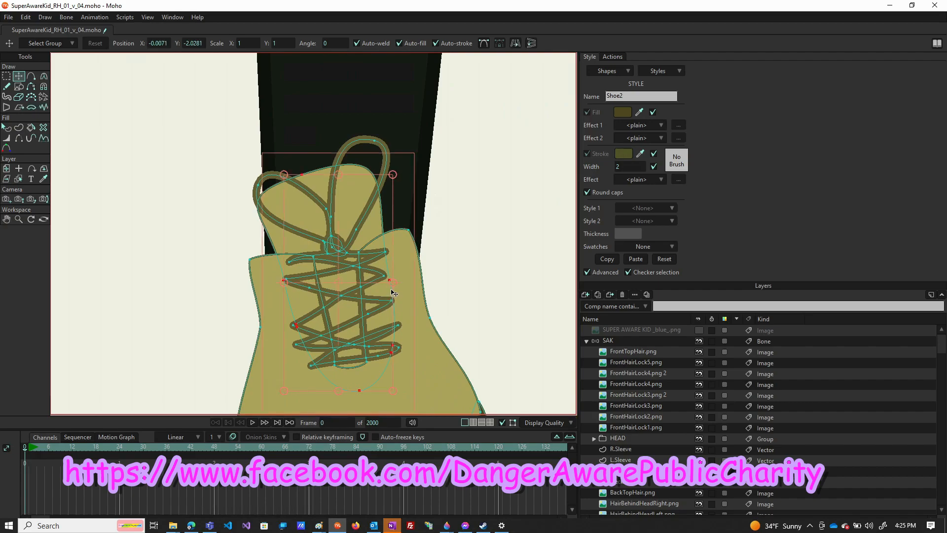
pyautogui.press('w')
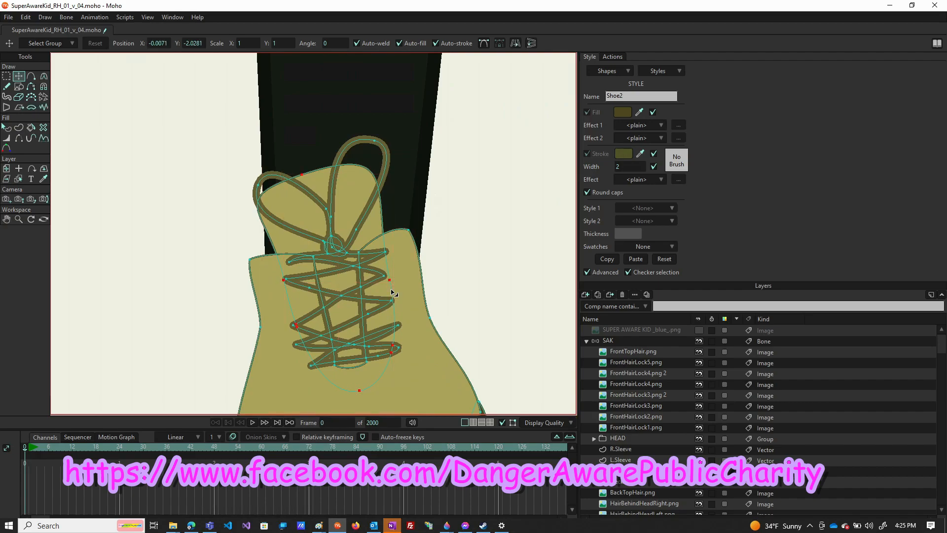
pyautogui.moveTo(392, 292)
pyautogui.mouseDown()
pyautogui.moveTo(427, 291)
pyautogui.moveTo(375, 312)
pyautogui.mouseUp()
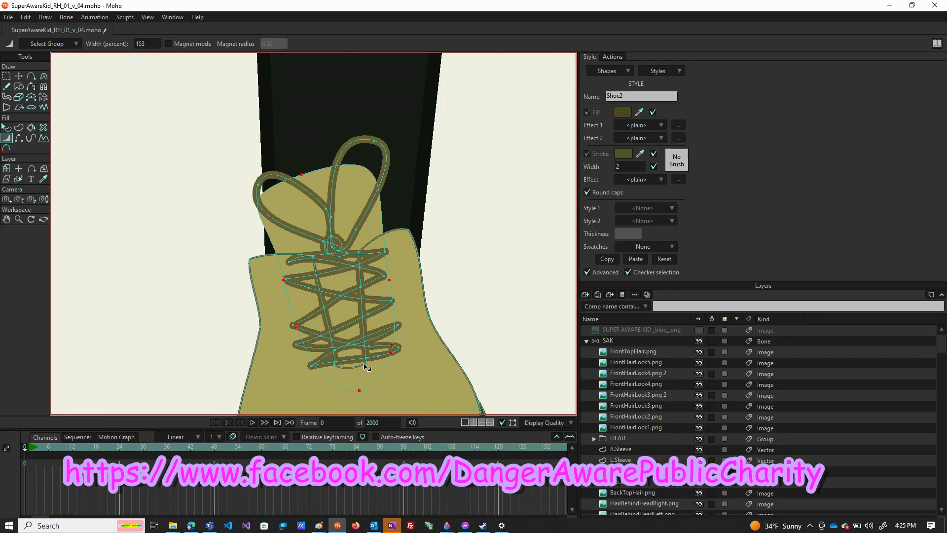
# Step: Thicken the shoe outline at the bottom and upper edge points of the lace opening
pyautogui.press('t')
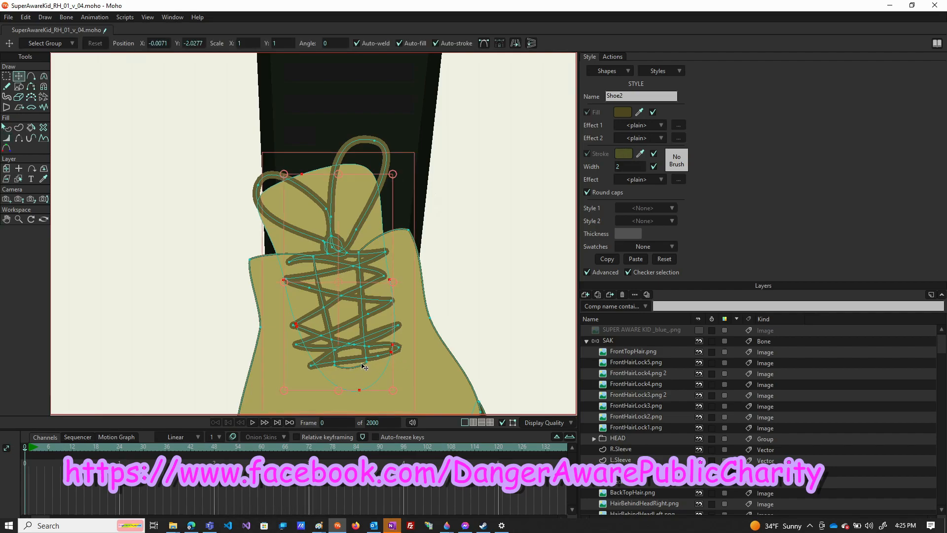
pyautogui.click(366, 362)
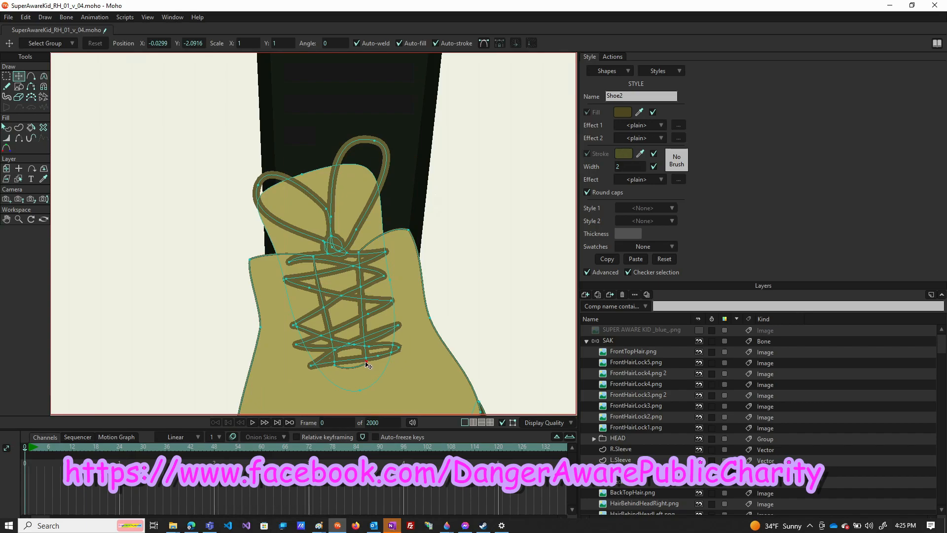
pyautogui.press('w')
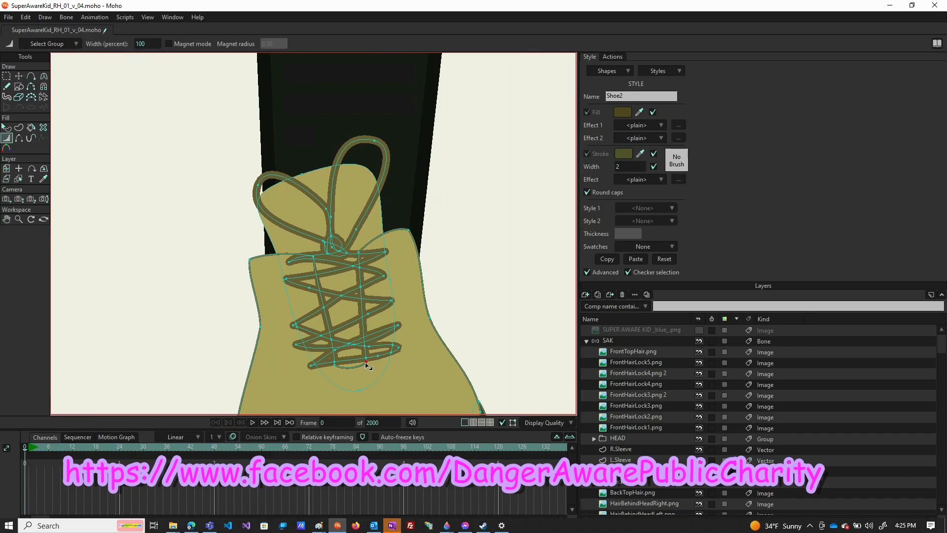
pyautogui.moveTo(335, 366); pyautogui.dragTo(377, 372)
pyautogui.moveTo(317, 260)
pyautogui.mouseDown()
pyautogui.moveTo(375, 271)
pyautogui.moveTo(368, 264)
pyautogui.moveTo(411, 263)
pyautogui.mouseUp()
# Step: Thicken the shoe's outer contour on both sides, using about 210 percent at the left ankle point and 328 percent at the right collar peak
pyautogui.moveTo(250, 258); pyautogui.dragTo(265, 266)
pyautogui.click(260, 327)
pyautogui.moveTo(263, 334); pyautogui.dragTo(285, 339)
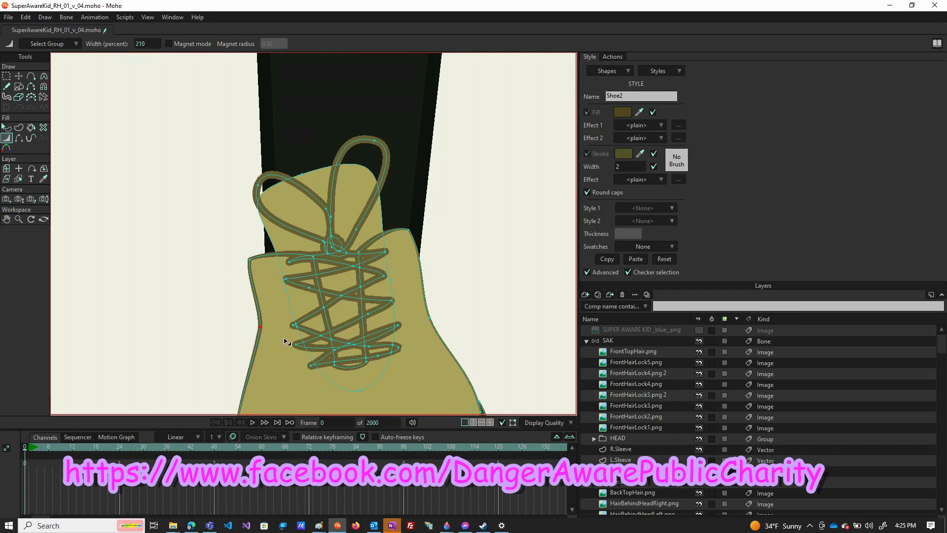
pyautogui.click(430, 317)
pyautogui.moveTo(429, 317); pyautogui.dragTo(461, 314)
pyautogui.moveTo(414, 230); pyautogui.dragTo(467, 224)
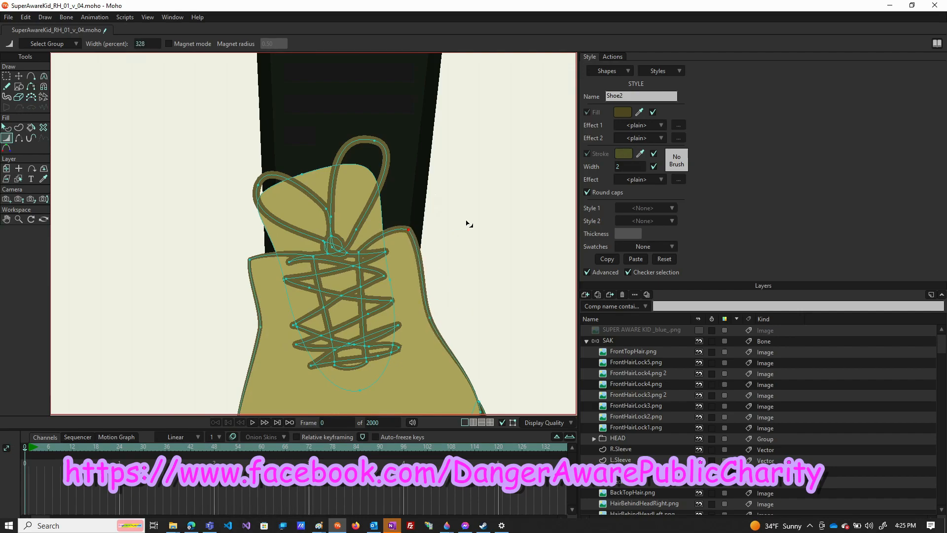
# Step: Reselect the whole tongue outline and set its line width to about 505 percent
pyautogui.scroll(-2, 462, 227)
pyautogui.moveTo(360, 193); pyautogui.dragTo(369, 196)
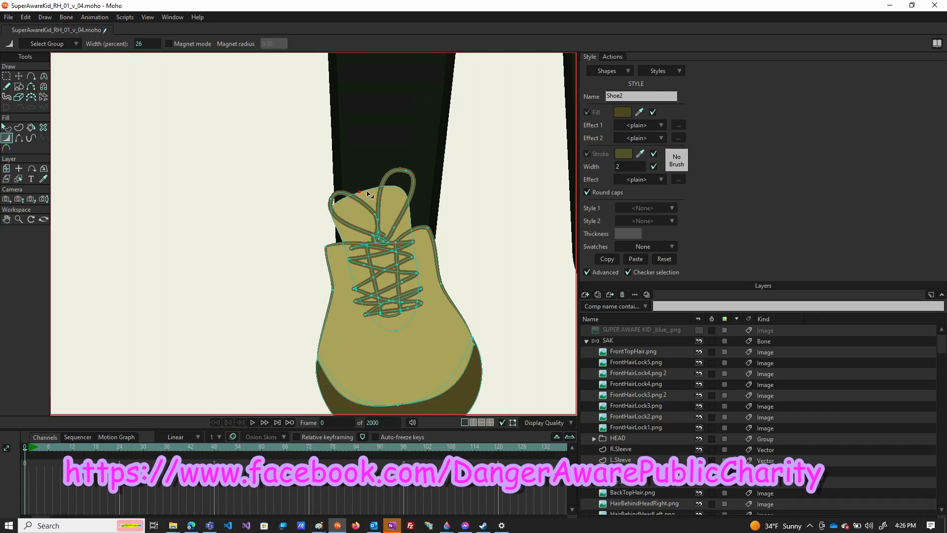
pyautogui.press('t')
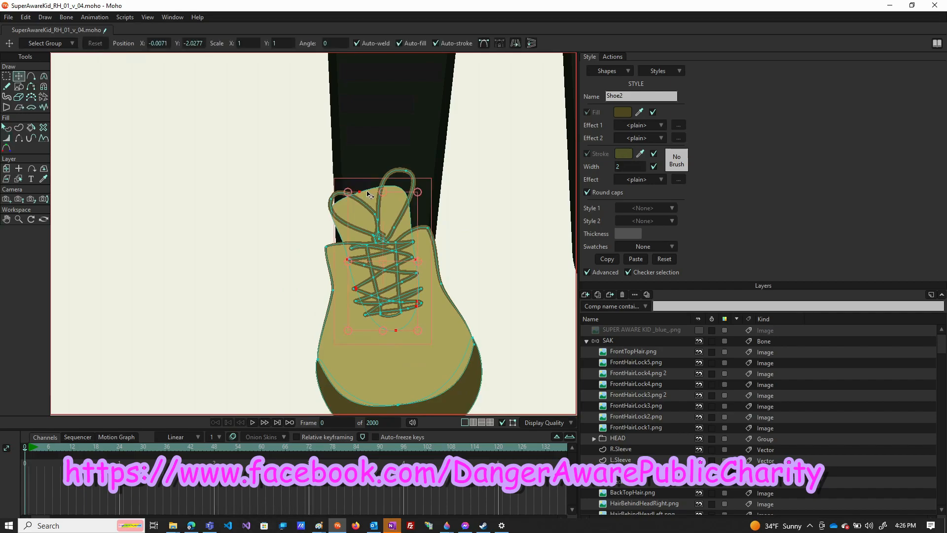
pyautogui.press('w')
pyautogui.moveTo(369, 195)
pyautogui.mouseDown()
pyautogui.moveTo(464, 186)
pyautogui.moveTo(456, 193)
pyautogui.mouseUp()
# Step: Track the camera to about X -0.3978, Y -2.1077 to frame the shoe, and preview-render frame 0
pyautogui.scroll(-7, 454, 195)
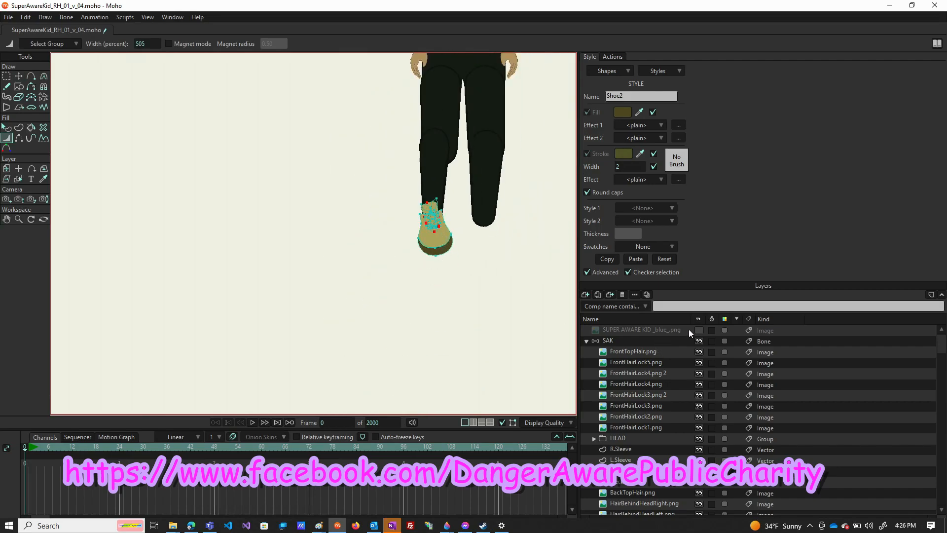
pyautogui.scroll(-3, 379, 287)
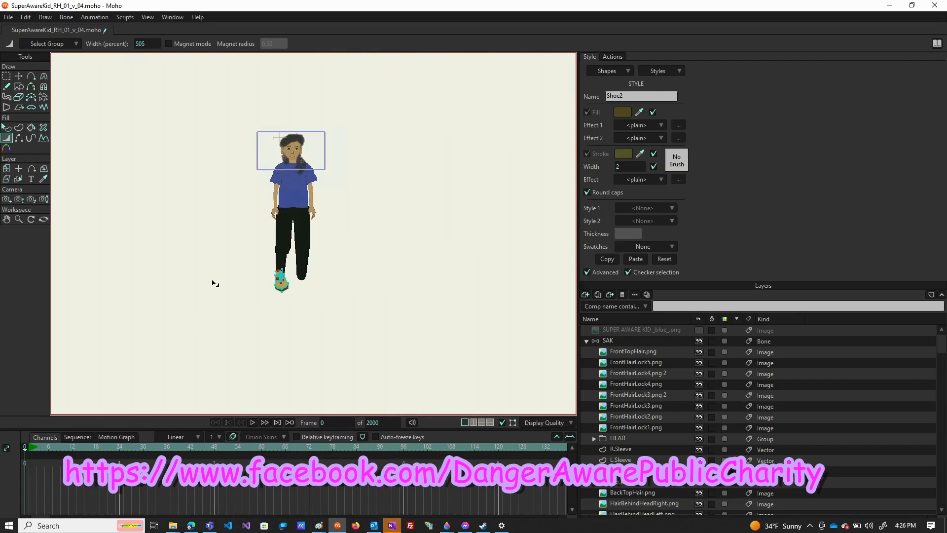
pyautogui.click(18, 200)
pyautogui.click(9, 201)
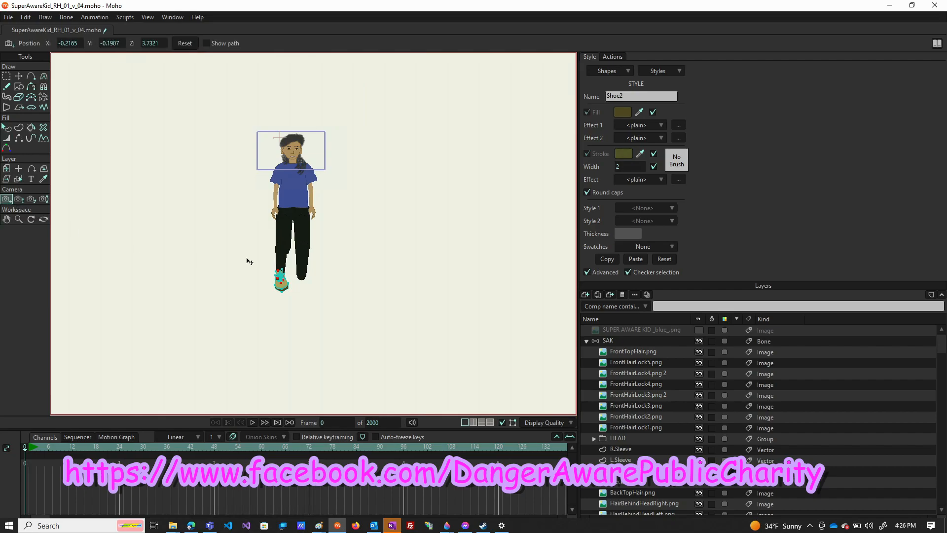
pyautogui.moveTo(303, 295); pyautogui.dragTo(305, 259)
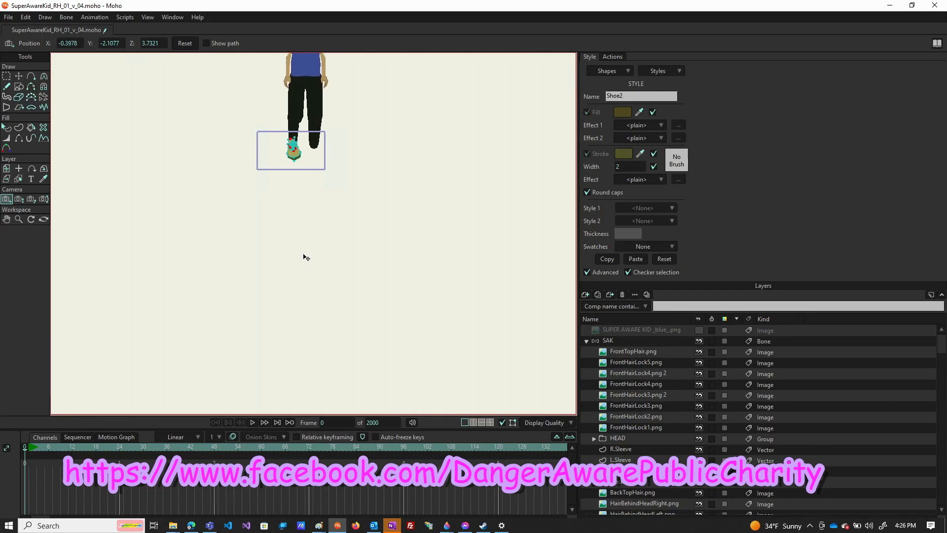
pyautogui.hotkey('ctrl', 'r')
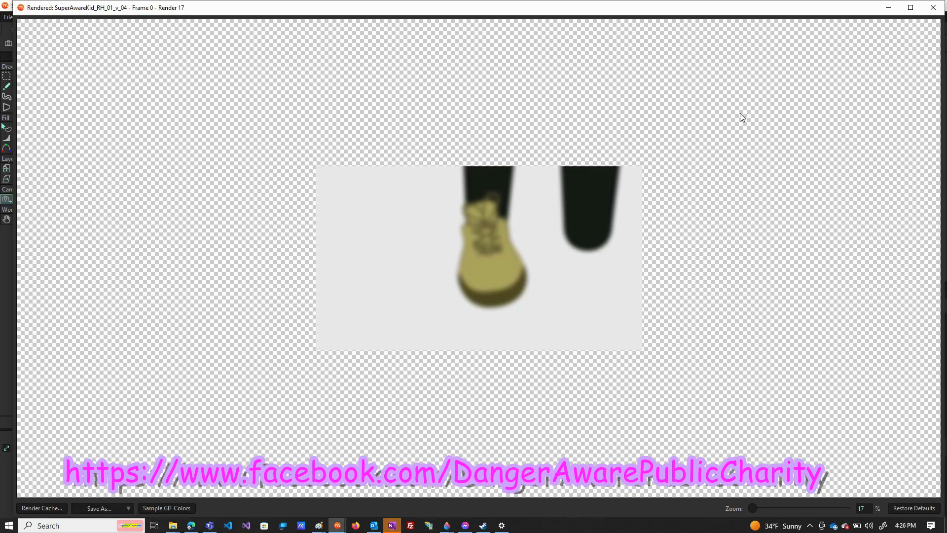
pyautogui.click(929, 11)
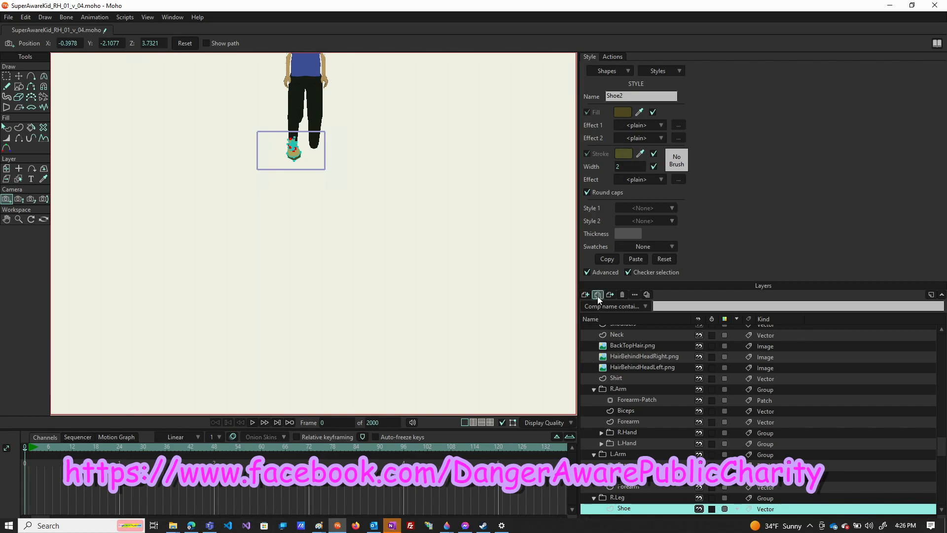
# Step: Duplicate the Shoe layer into the L.Leg group and flip the copy horizontally for the left foot
pyautogui.doubleClick(649, 508)
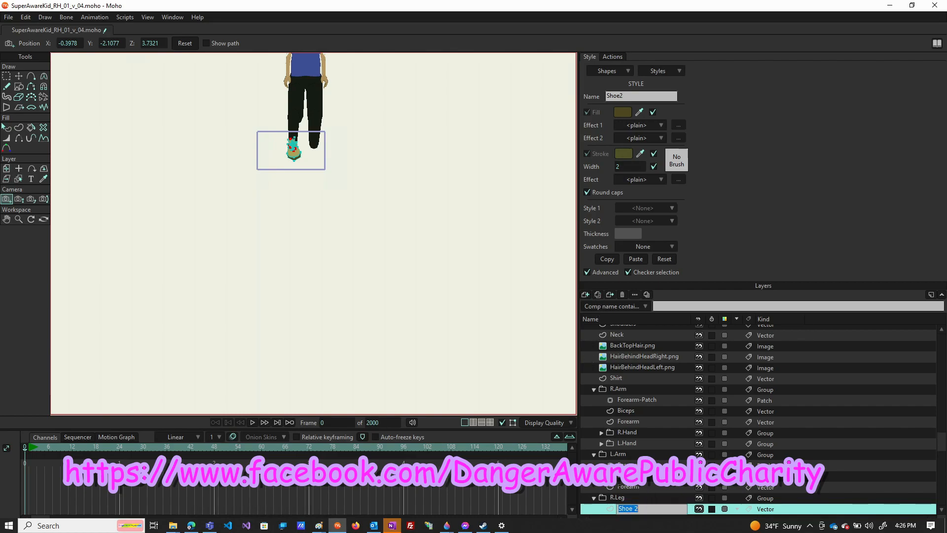
pyautogui.moveTo(602, 512); pyautogui.dragTo(620, 484)
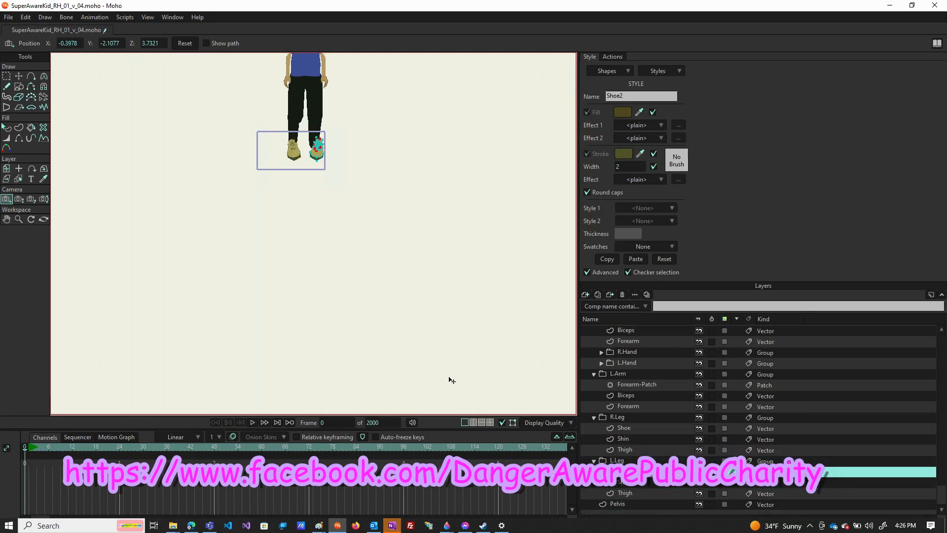
pyautogui.scroll(3, 323, 142)
pyautogui.scroll(5, 315, 121)
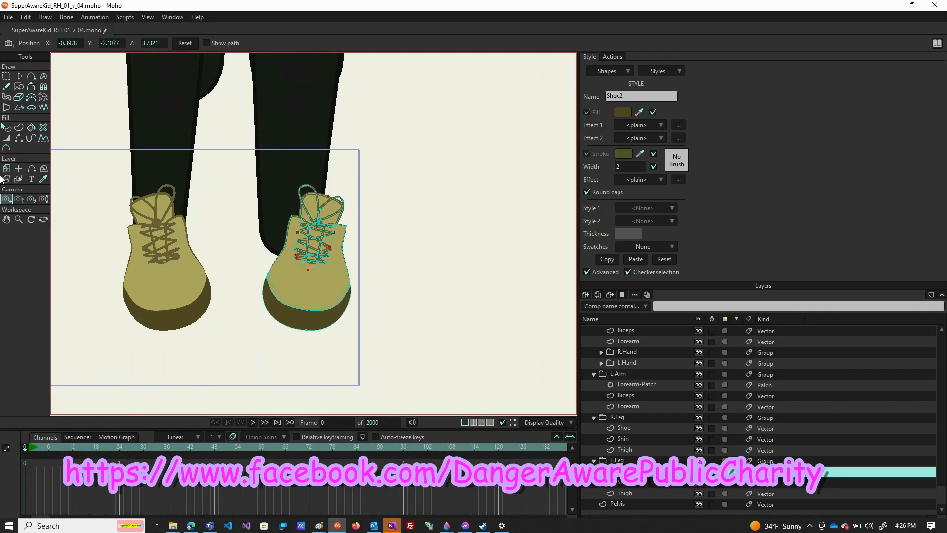
# Step: Set the R.Leg shoe's layer origin at its lace knot, about X 0.0007, Y -2.0025, and the L.Leg shoe's origin at its matching knot
pyautogui.click(6, 169)
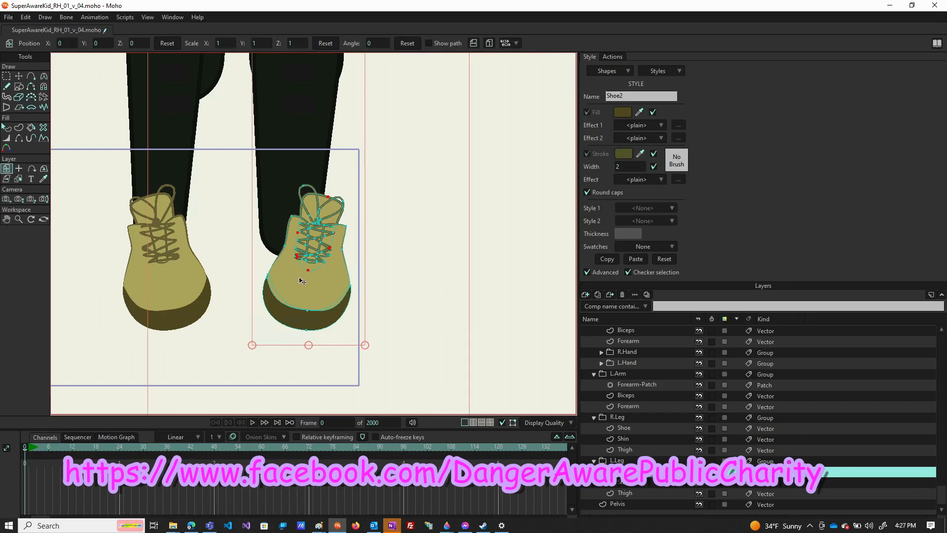
pyautogui.click(19, 168)
pyautogui.click(315, 232)
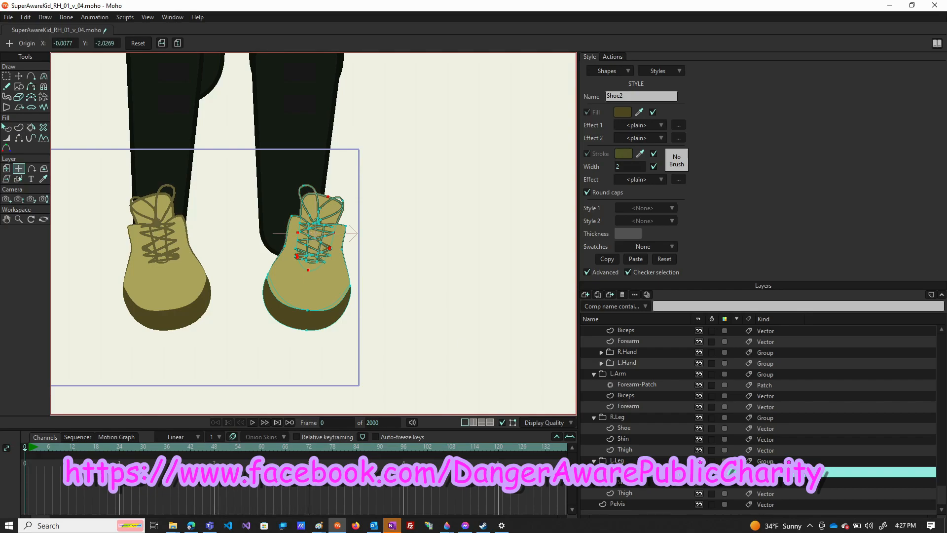
pyautogui.click(648, 428)
pyautogui.click(154, 223)
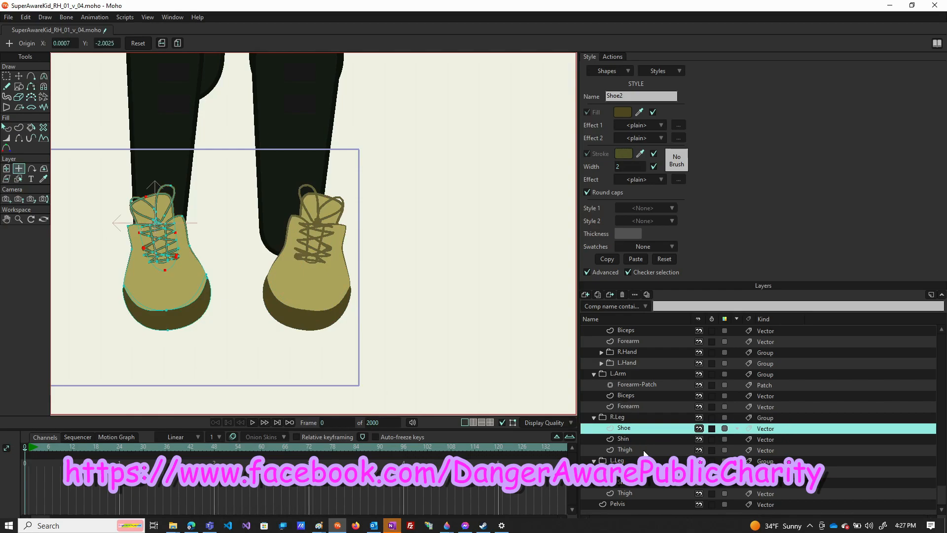
pyautogui.click(642, 471)
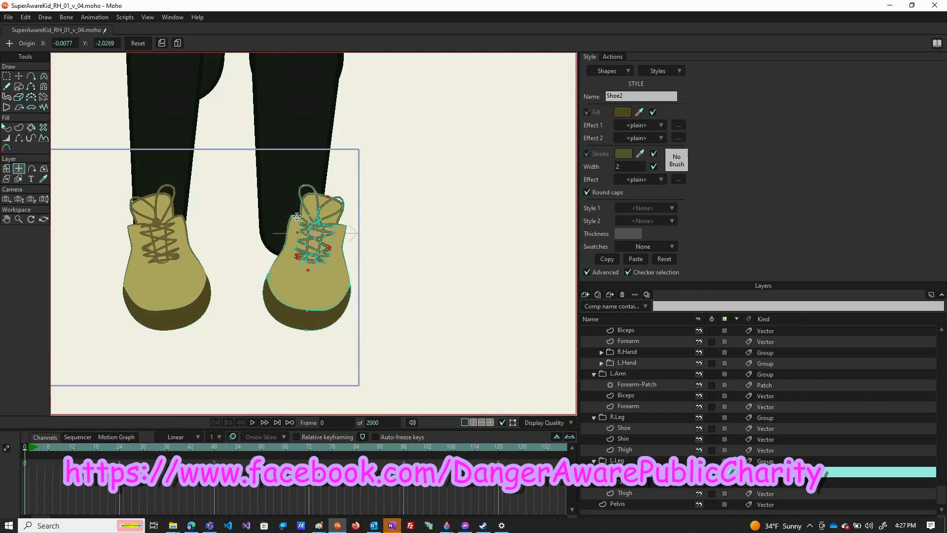
pyautogui.click(316, 220)
# Step: Move the L.Leg shoe layer to about X -0.0628, Y -0.0046 under the left shin, and undo its rotation
pyautogui.click(5, 168)
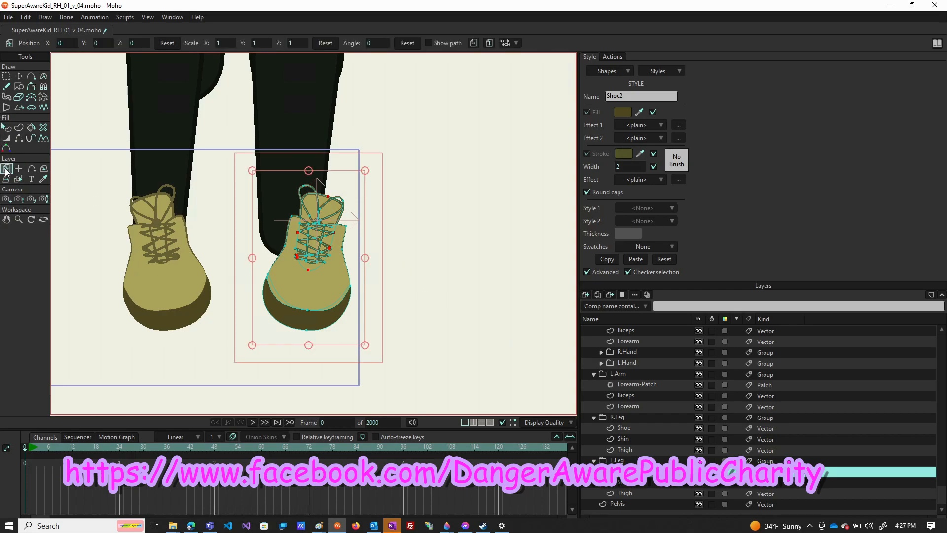
pyautogui.moveTo(347, 270)
pyautogui.mouseDown()
pyautogui.moveTo(318, 273)
pyautogui.moveTo(345, 291)
pyautogui.moveTo(348, 276)
pyautogui.mouseUp()
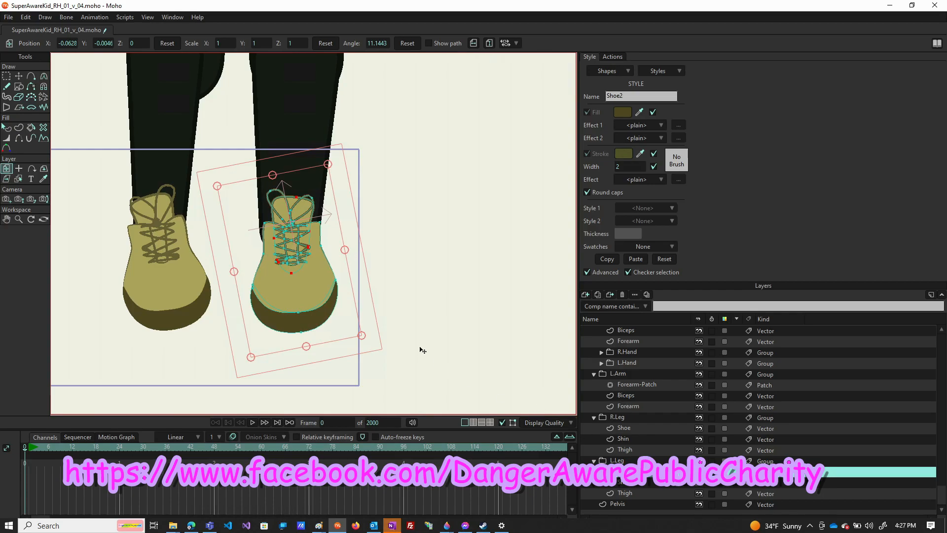
pyautogui.hotkey('ctrl', 'z')
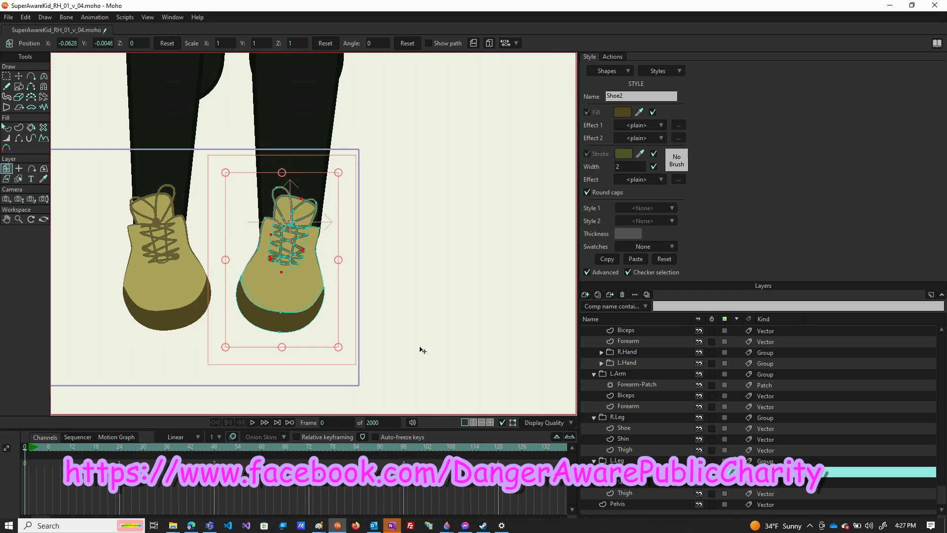
# Step: Rotate all points of the L.Leg shoe slightly to straighten it and move them to about X 0.0035, Y -2.0853 under the shin
pyautogui.click(18, 76)
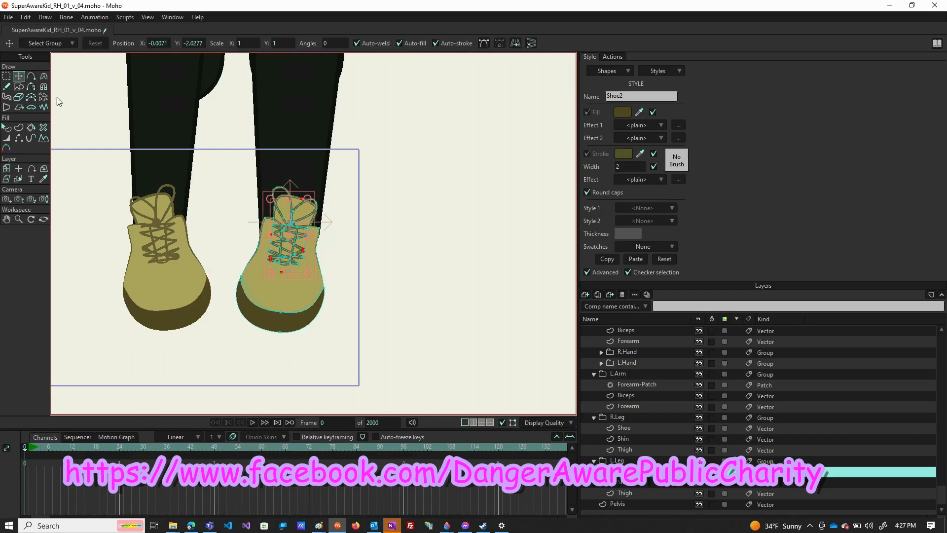
pyautogui.moveTo(281, 272); pyautogui.dragTo(157, 402)
pyautogui.hotkey('ctrl', 'z')
pyautogui.press('g')
pyautogui.moveTo(386, 165); pyautogui.dragTo(197, 370)
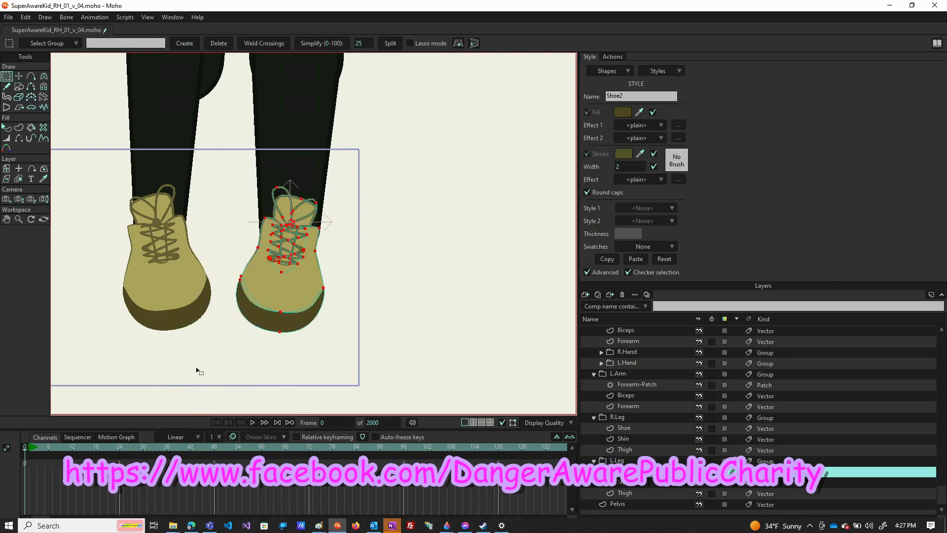
pyautogui.press('t')
pyautogui.moveTo(307, 343); pyautogui.dragTo(326, 342)
pyautogui.moveTo(281, 292); pyautogui.dragTo(289, 297)
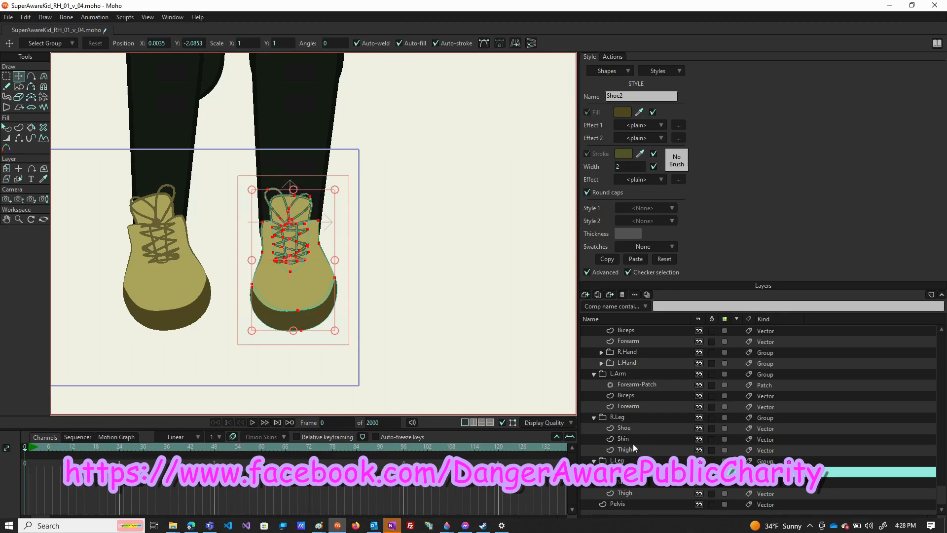
# Step: Rotate all points of the R.Leg shoe slightly to match the other foot and move them to about X -0.0078, Y -2.0883
pyautogui.click(634, 428)
pyautogui.hotkey('ctrl', 'd')
pyautogui.press('g')
pyautogui.moveTo(236, 158); pyautogui.dragTo(60, 388)
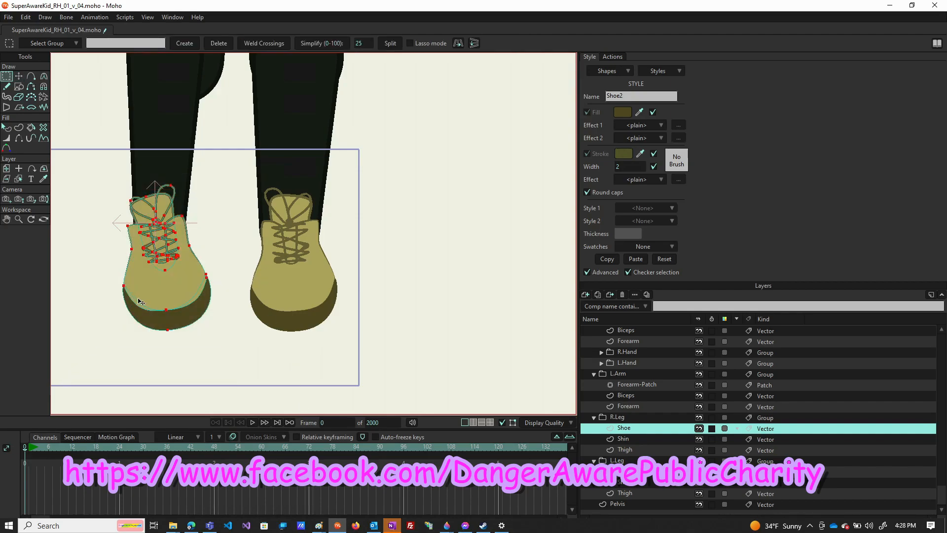
pyautogui.press('t')
pyautogui.moveTo(218, 215); pyautogui.dragTo(218, 225)
pyautogui.moveTo(187, 268); pyautogui.dragTo(185, 270)
# Step: Tilt the R.Leg thigh shape slightly outward and move it to about X -0.0496, Y -1.3987
pyautogui.scroll(-5, 228, 323)
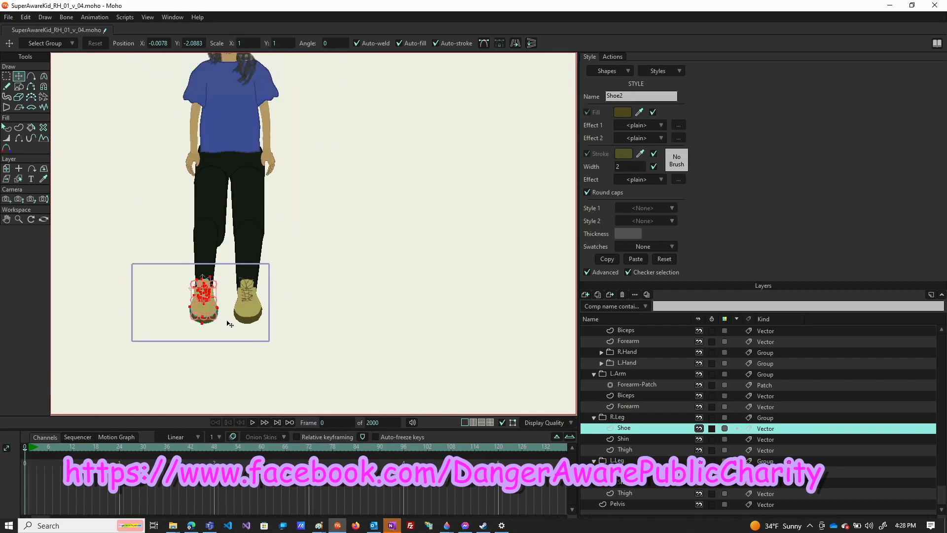
pyautogui.scroll(5, 230, 327)
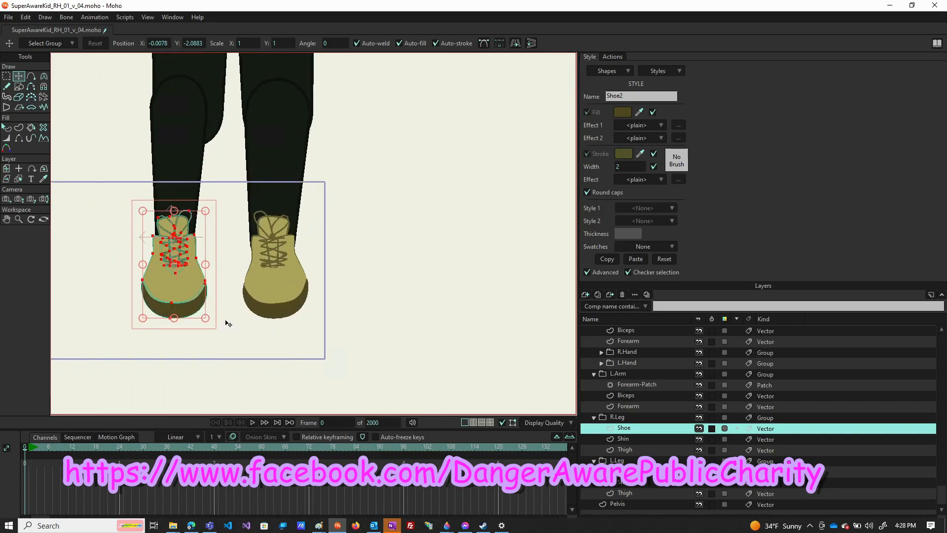
pyautogui.scroll(-3, 228, 323)
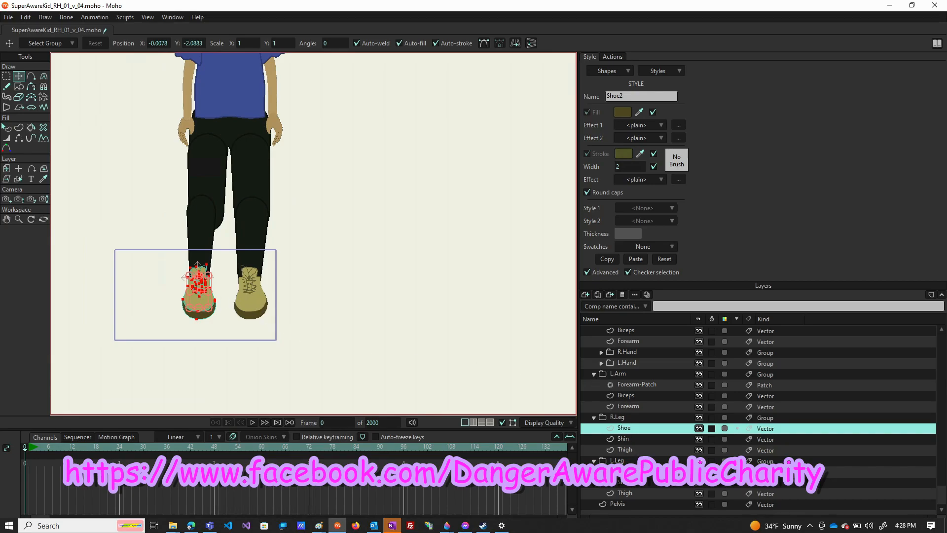
pyautogui.click(648, 450)
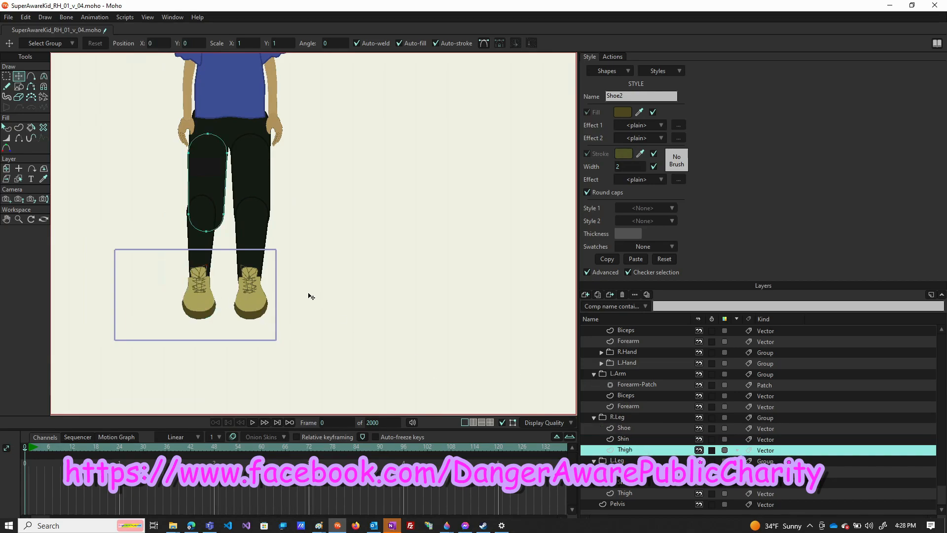
pyautogui.click(212, 181)
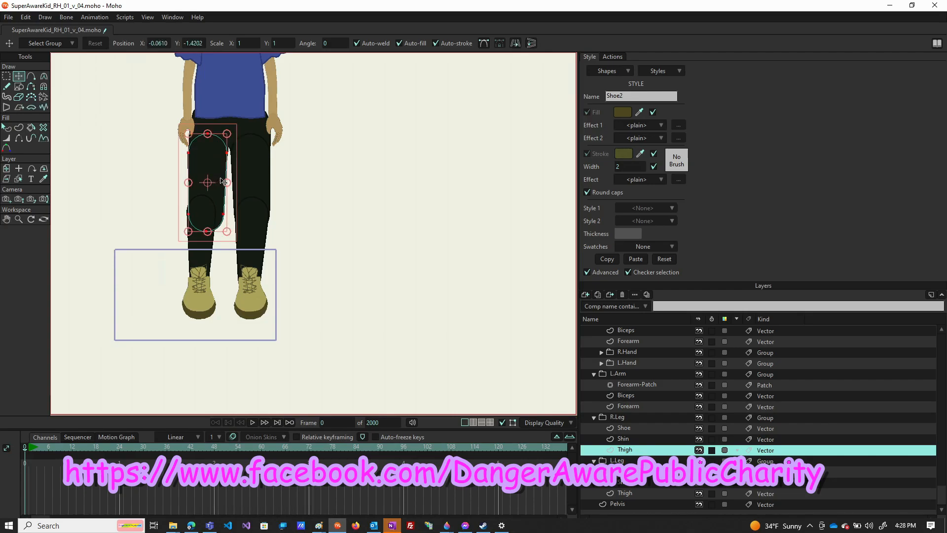
pyautogui.moveTo(230, 173); pyautogui.dragTo(210, 171)
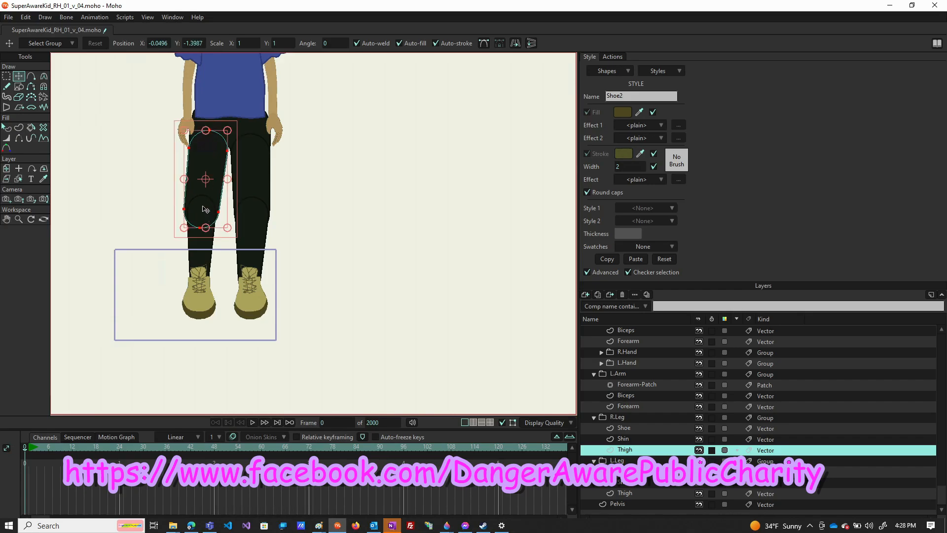
# Step: Adjust the R.Leg thigh's lower points to fit the knee, placing them at about X -0.0221, Y -1.6305
pyautogui.press('g')
pyautogui.moveTo(163, 182); pyautogui.dragTo(230, 241)
pyautogui.press('t')
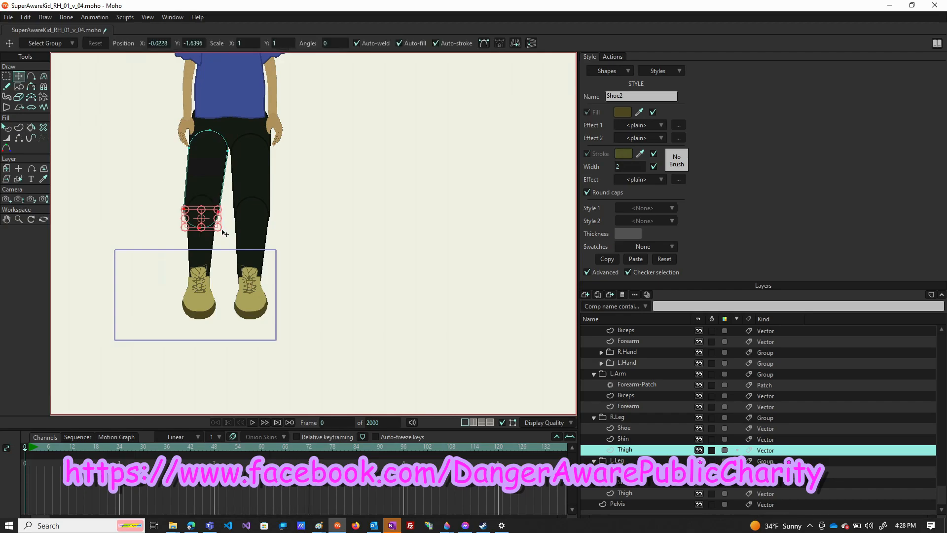
pyautogui.scroll(3, 223, 229)
pyautogui.moveTo(225, 235); pyautogui.dragTo(216, 229)
pyautogui.moveTo(190, 187)
pyautogui.mouseDown()
pyautogui.moveTo(203, 220)
pyautogui.moveTo(190, 195)
pyautogui.mouseUp()
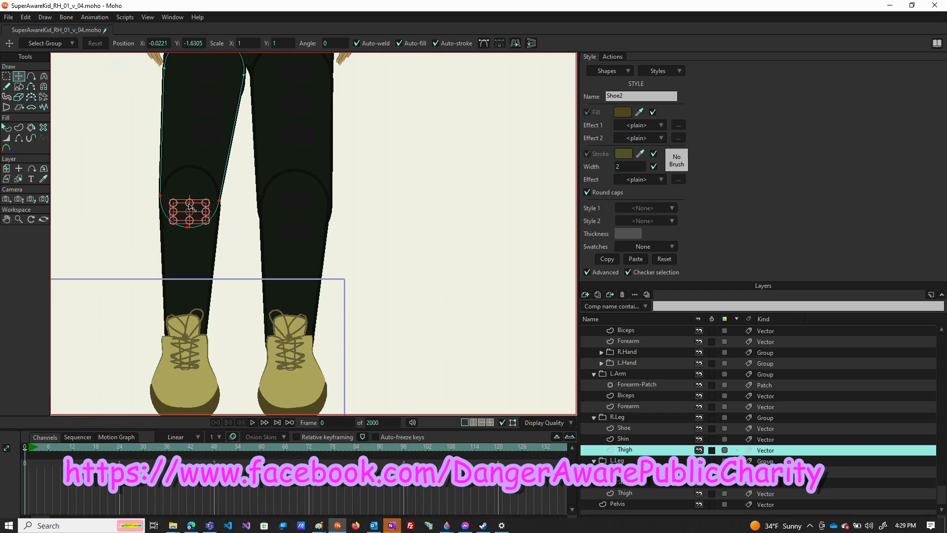
# Step: Select the L.Leg thigh's lower points, nudge them slightly upward to fit the knee, and deselect them
pyautogui.scroll(-3, 189, 213)
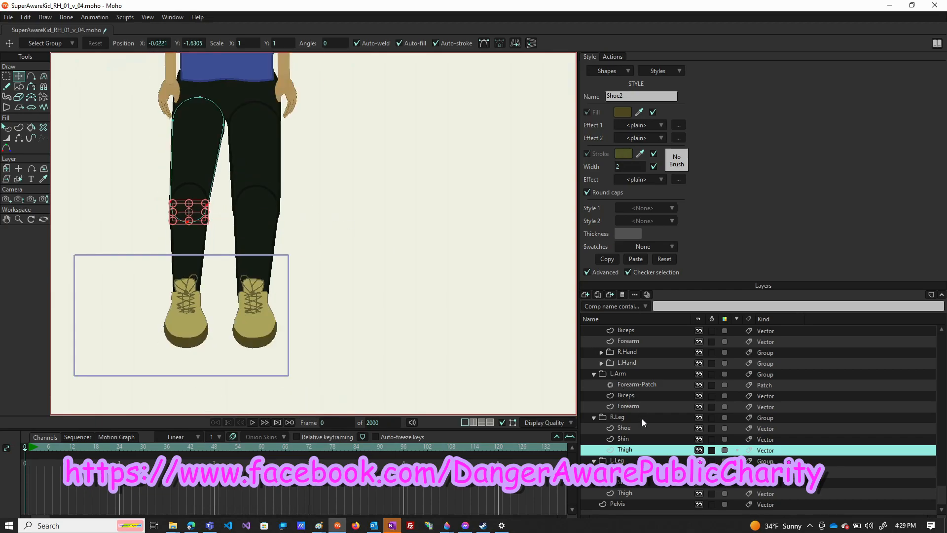
pyautogui.click(656, 493)
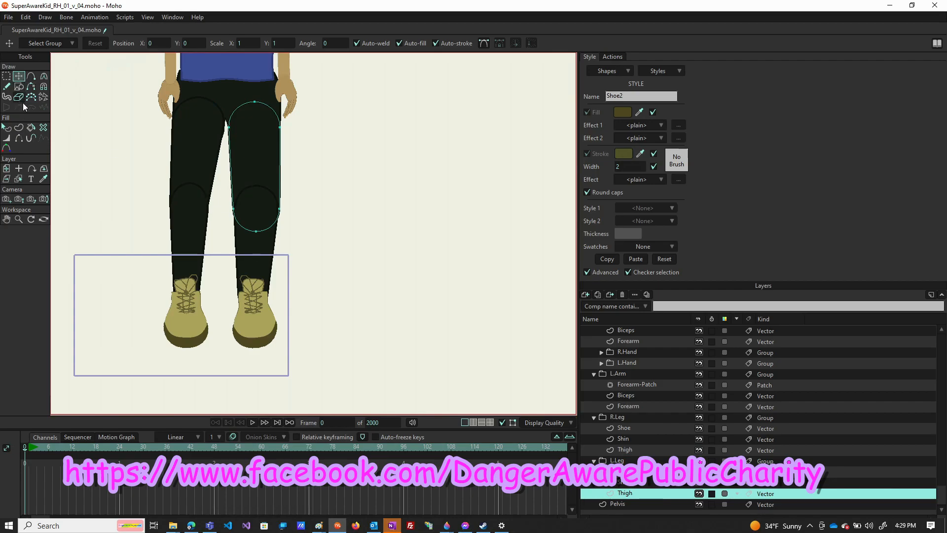
pyautogui.click(6, 77)
pyautogui.moveTo(220, 187); pyautogui.dragTo(339, 257)
pyautogui.press('t')
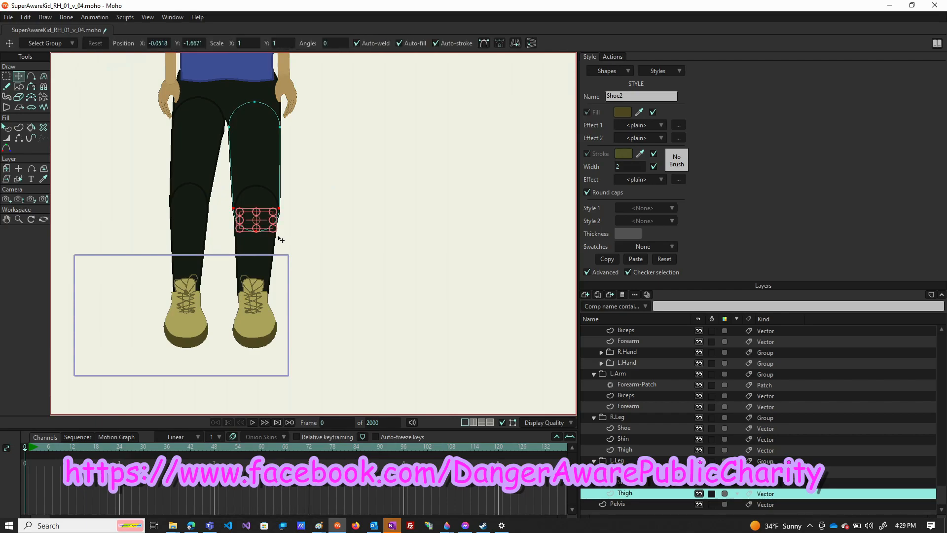
pyautogui.moveTo(274, 232); pyautogui.dragTo(273, 231)
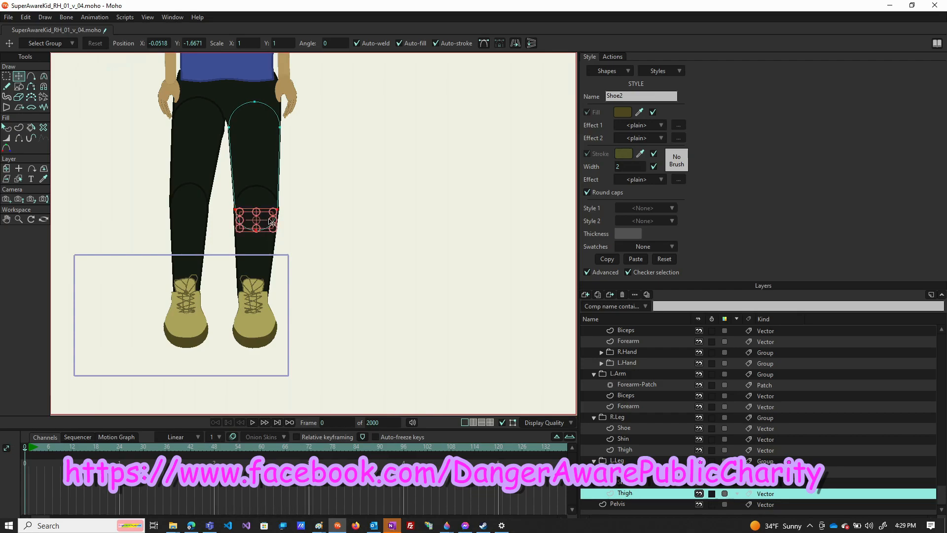
pyautogui.moveTo(269, 219); pyautogui.dragTo(269, 215)
pyautogui.click(332, 220)
# Step: Examine the whole figure's proportions and the joint between the hand and forearm close up
pyautogui.scroll(-3, 332, 220)
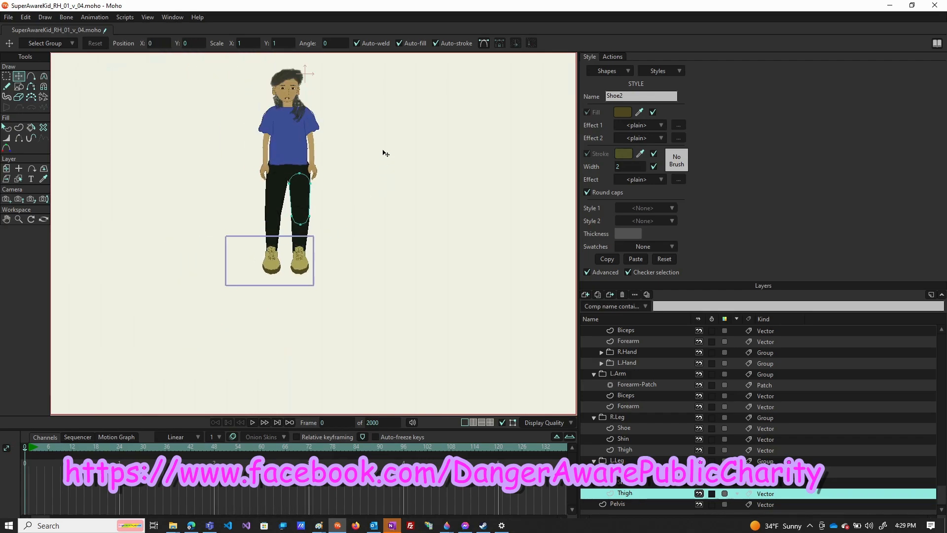
pyautogui.scroll(2, 355, 115)
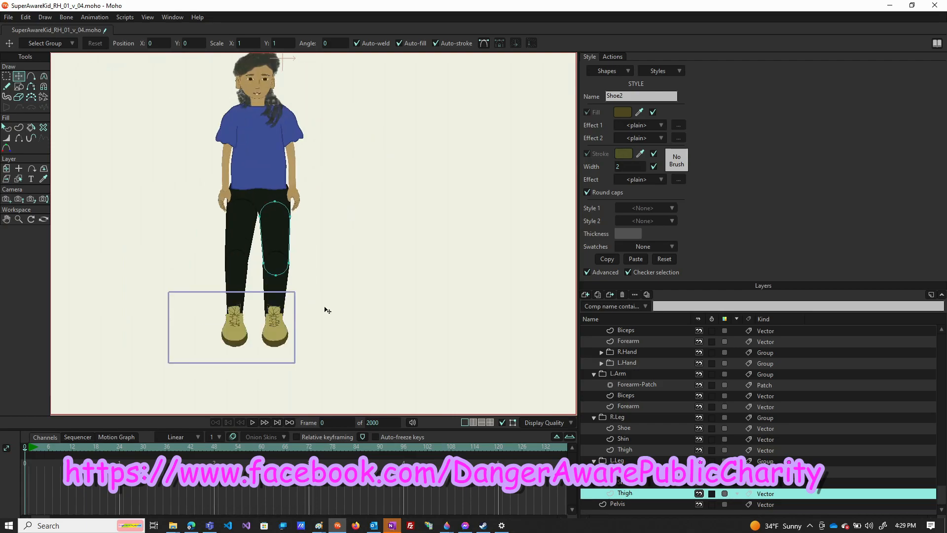
pyautogui.scroll(2, 250, 338)
pyautogui.scroll(-4, 249, 338)
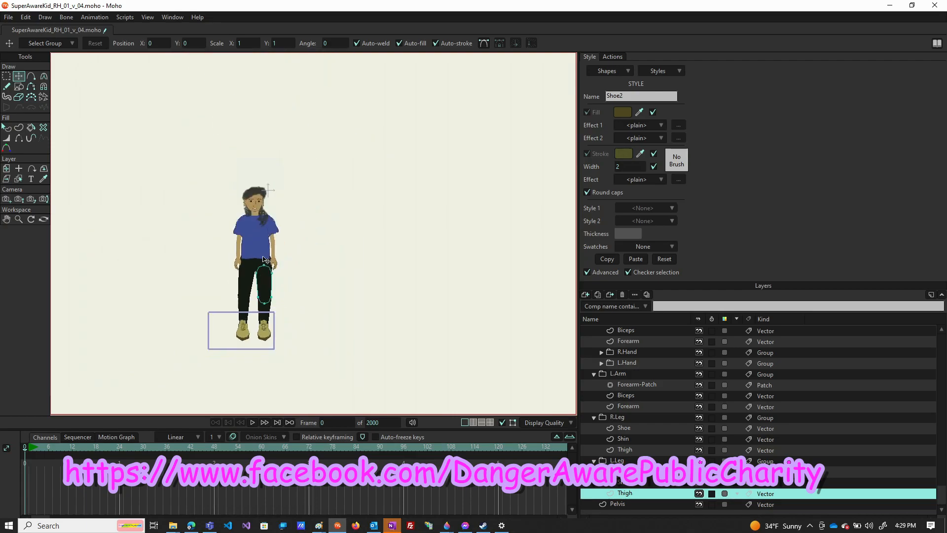
pyautogui.scroll(5, 266, 249)
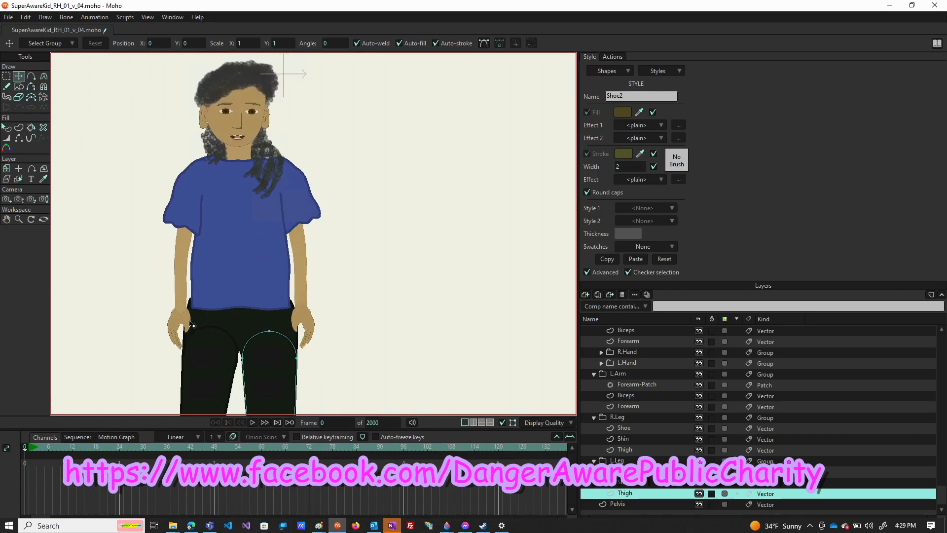
pyautogui.scroll(3, 182, 315)
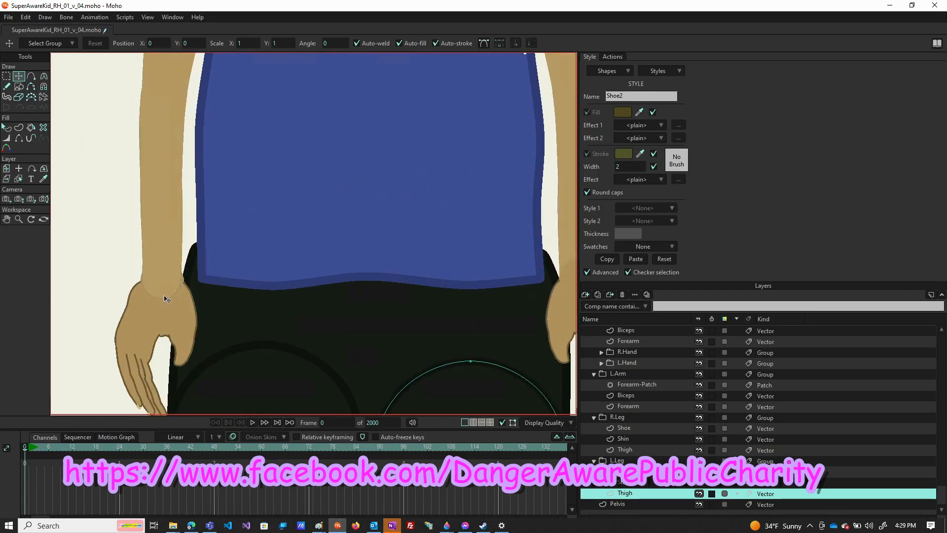
pyautogui.scroll(-2, 165, 298)
pyautogui.scroll(4, 166, 297)
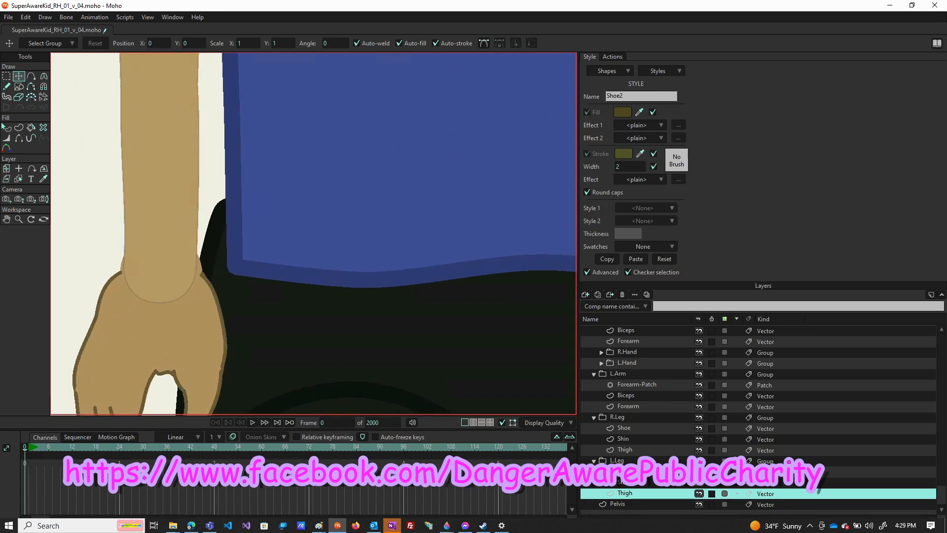
# Step: Move the R.Hand group into the L.Arm group and mirror it horizontally onto the opposite wrist at about X 0.0027, Y -0.0113
pyautogui.click(628, 377)
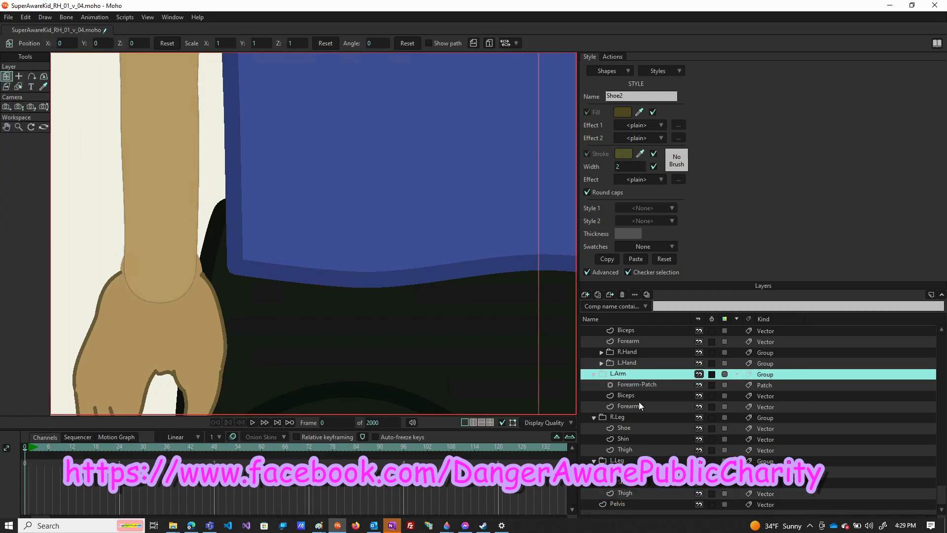
pyautogui.click(637, 365)
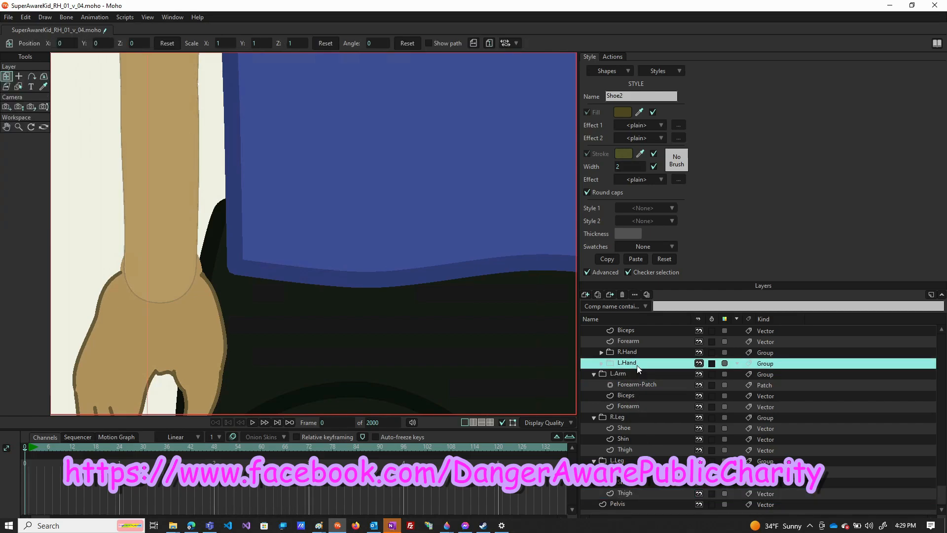
pyautogui.click(637, 349)
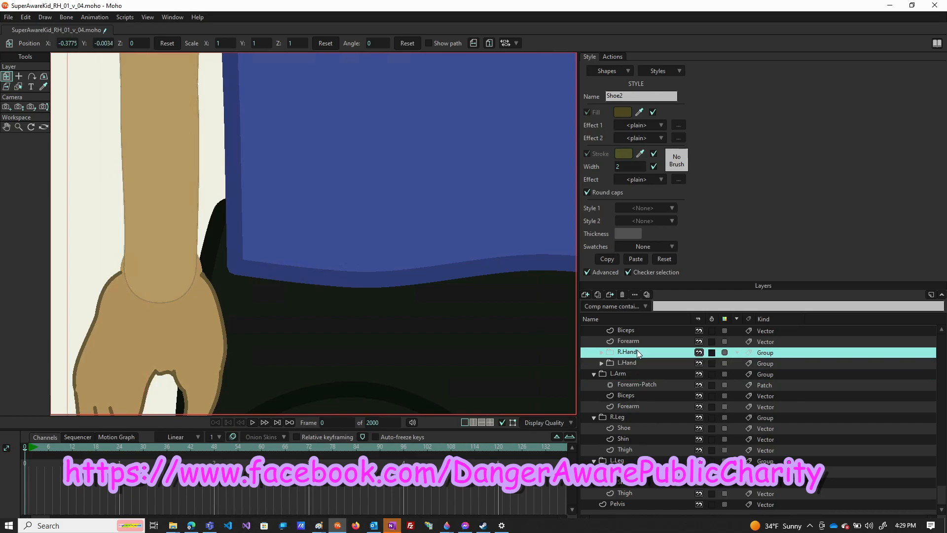
pyautogui.scroll(-5, 343, 300)
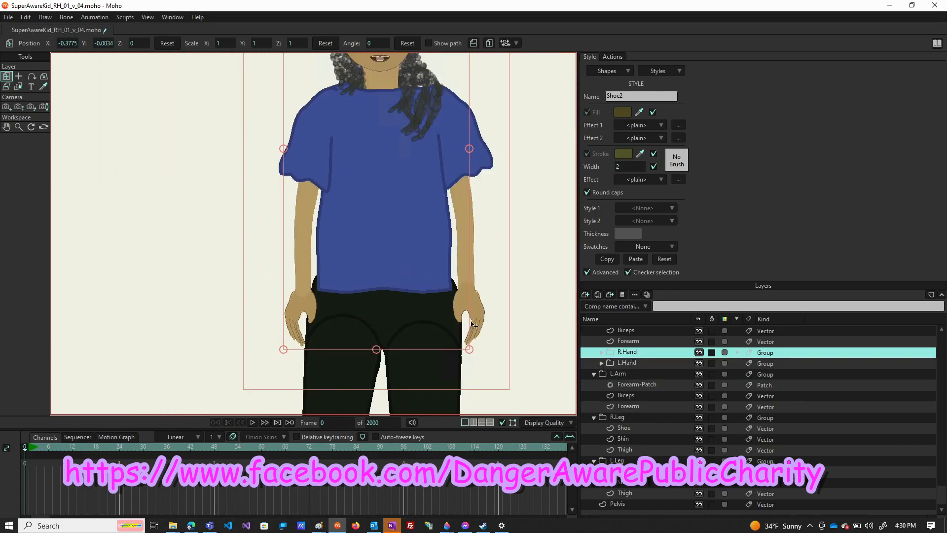
pyautogui.scroll(2, 665, 354)
pyautogui.scroll(-2, 659, 404)
pyautogui.moveTo(638, 350); pyautogui.dragTo(637, 401)
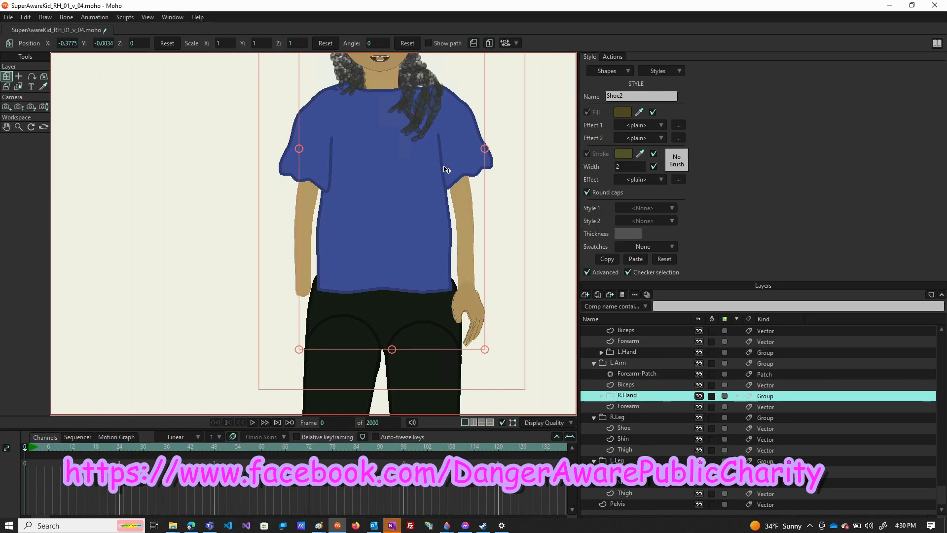
pyautogui.click(473, 43)
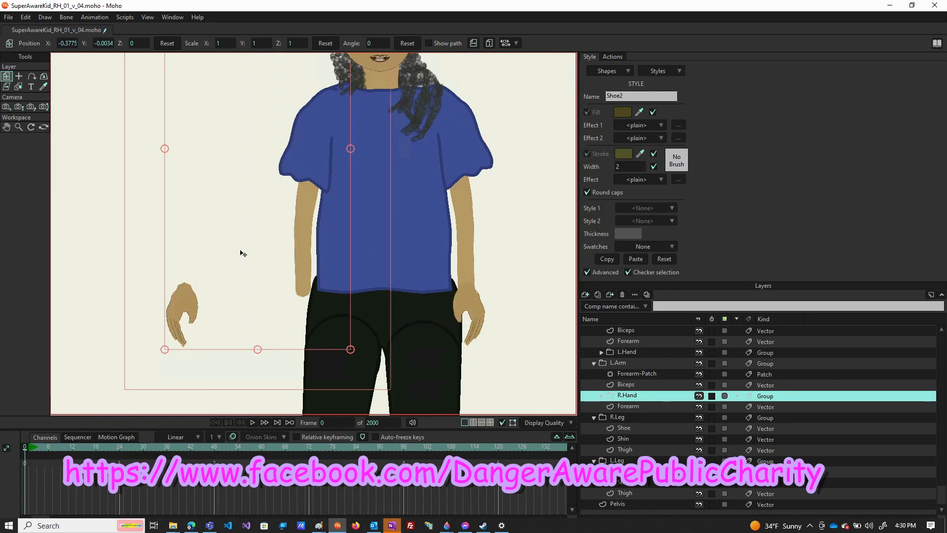
pyautogui.moveTo(219, 257); pyautogui.dragTo(336, 258)
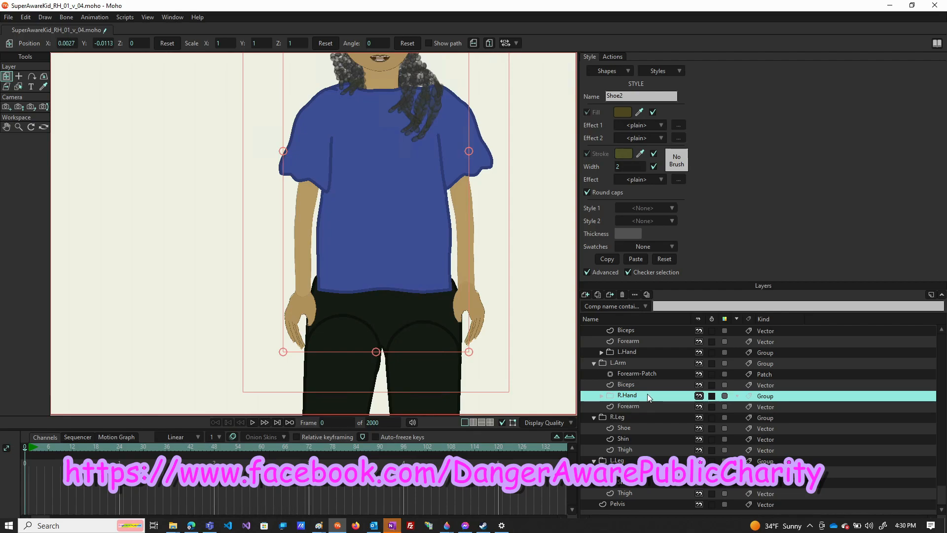
# Step: Reorder R.Hand below Forearm in the L.Arm group, and flip it back horizontally onto the L.Arm wrist
pyautogui.moveTo(647, 395); pyautogui.dragTo(649, 410)
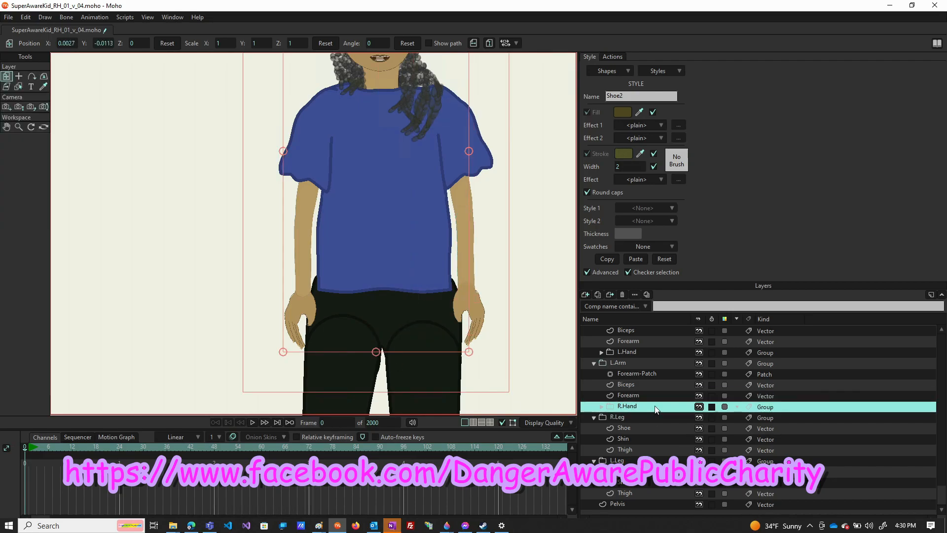
pyautogui.click(474, 43)
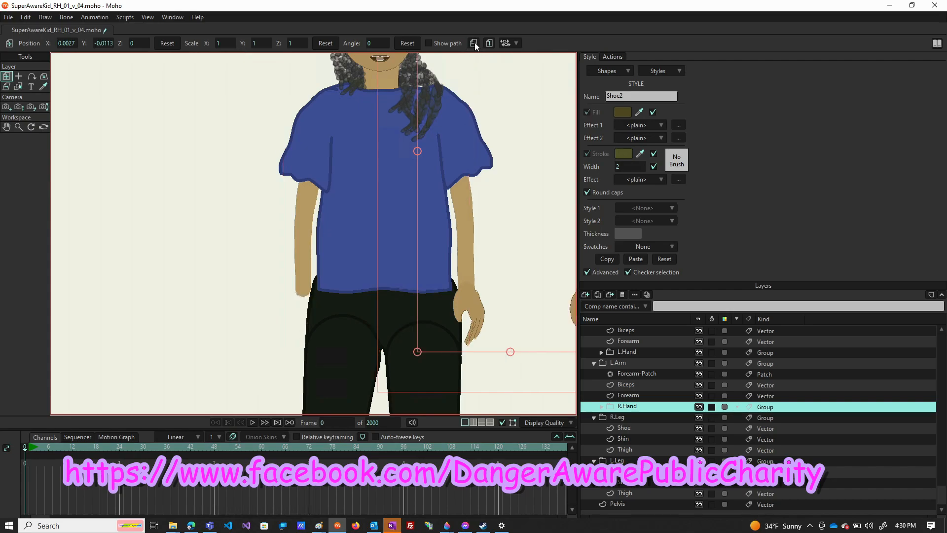
pyautogui.moveTo(529, 168); pyautogui.dragTo(415, 169)
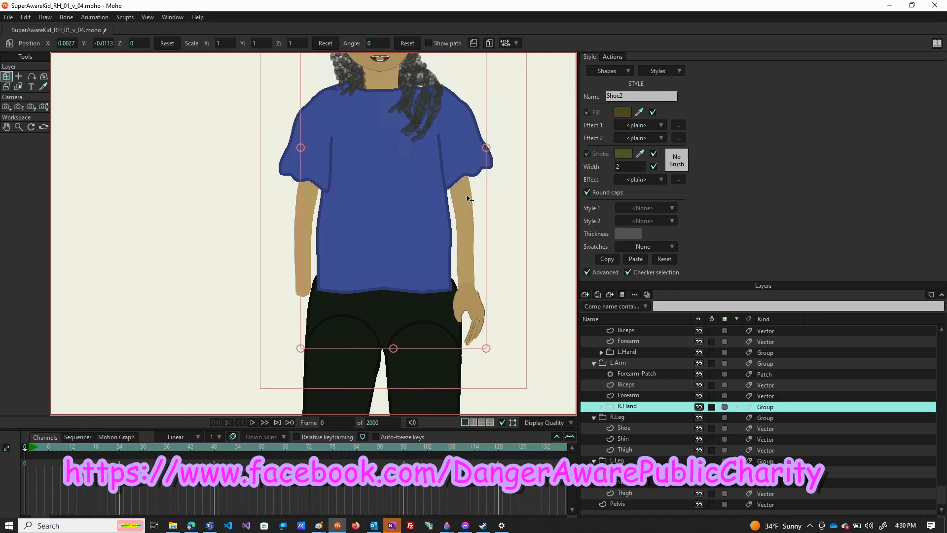
# Step: Flip the L.Hand group horizontally and place it on the R.Arm wrist at about X -0.3786, Y -0.0143
pyautogui.click(641, 342)
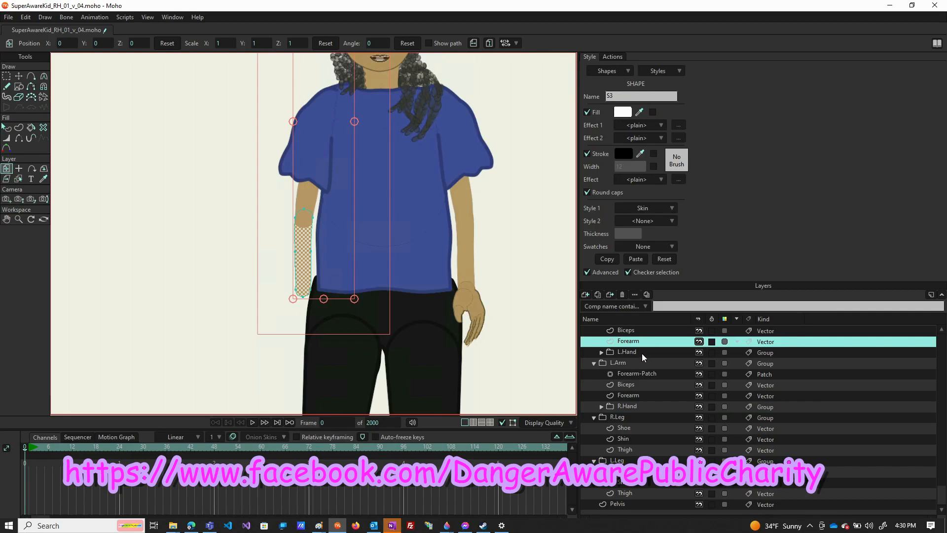
pyautogui.click(641, 353)
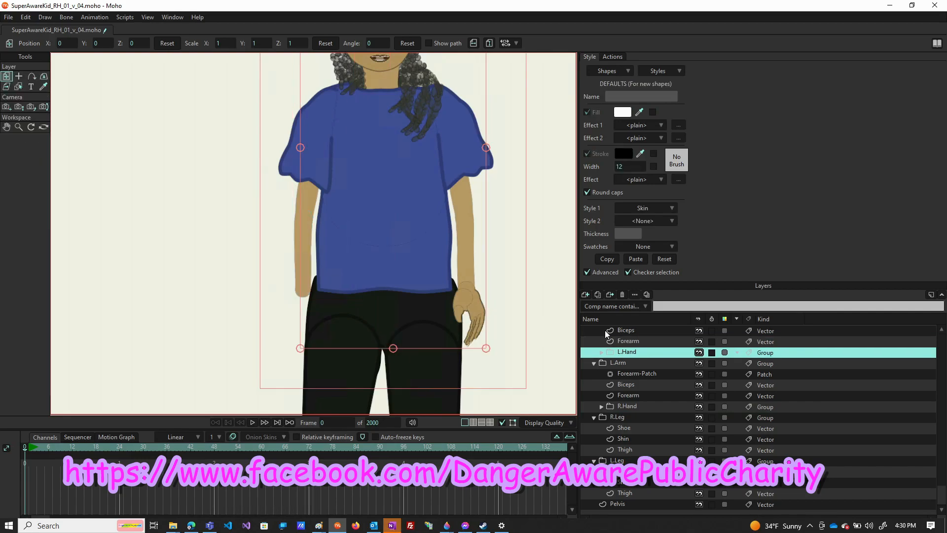
pyautogui.click(474, 43)
pyautogui.moveTo(263, 202); pyautogui.dragTo(378, 211)
pyautogui.scroll(5, 299, 303)
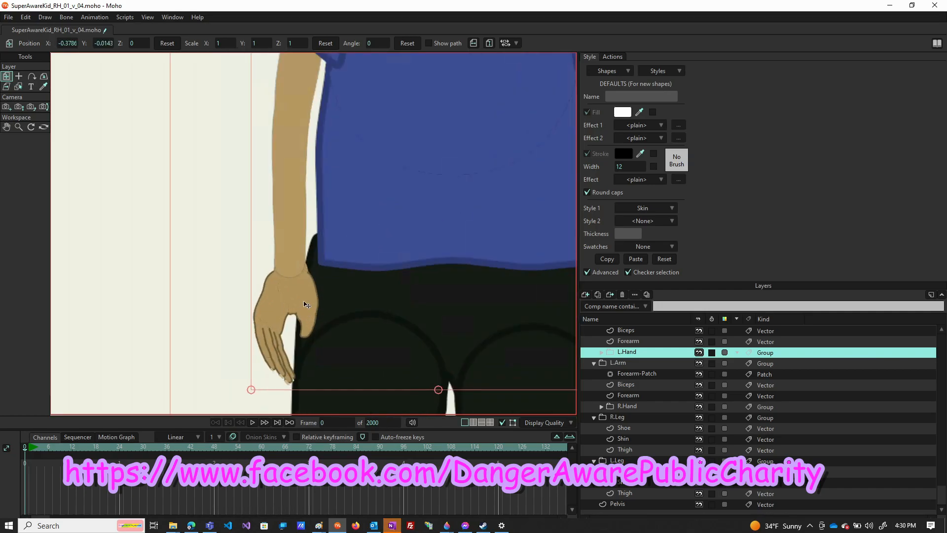
# Step: Move L.Hand to about X -0.3768, Y -0.0037, and widen the rounded wrist end of the R.Arm Forearm to match the hand
pyautogui.moveTo(287, 259)
pyautogui.mouseDown()
pyautogui.moveTo(264, 330)
pyautogui.moveTo(285, 242)
pyautogui.mouseUp()
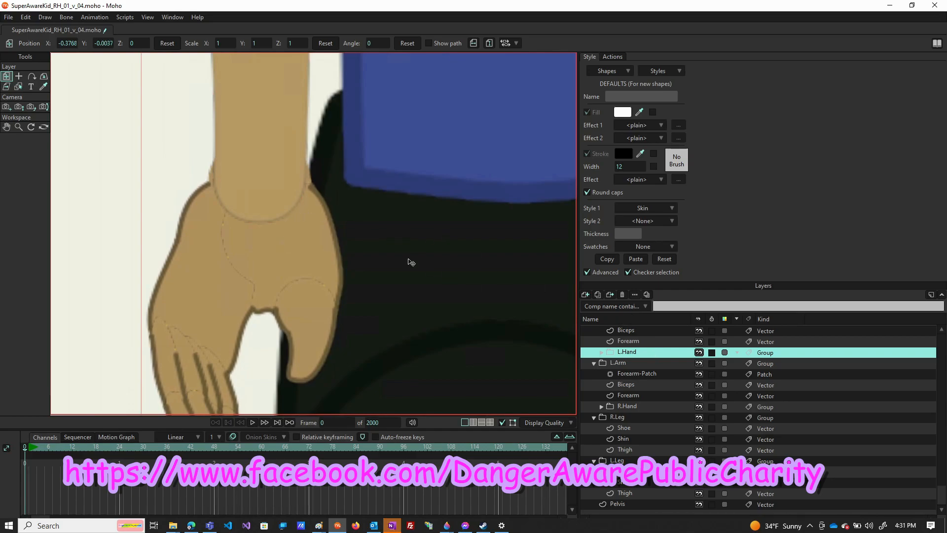
pyautogui.click(658, 342)
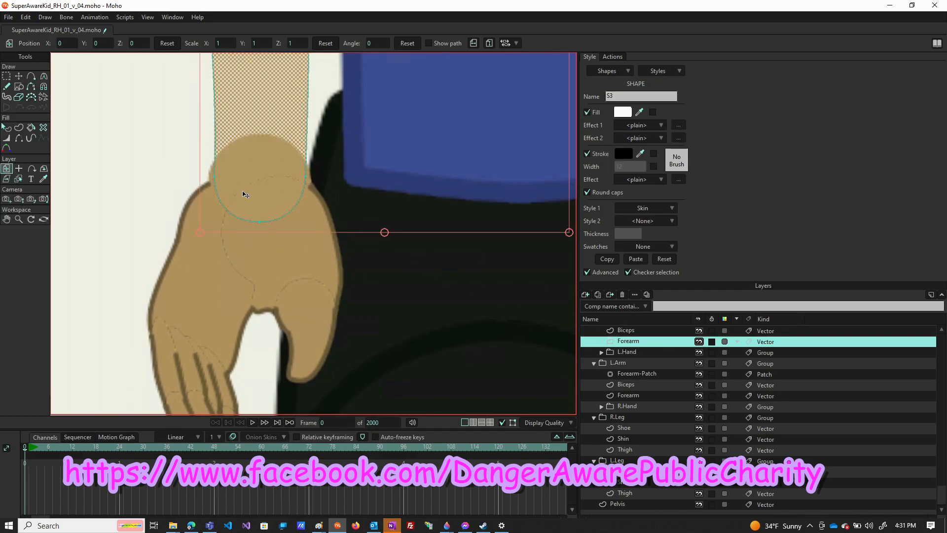
pyautogui.click(7, 76)
pyautogui.moveTo(160, 125); pyautogui.dragTo(366, 253)
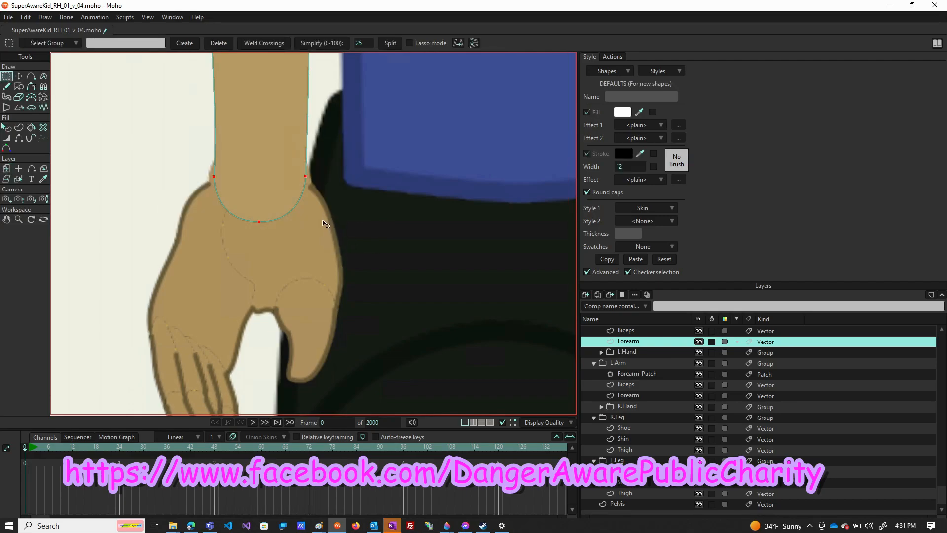
pyautogui.press('t')
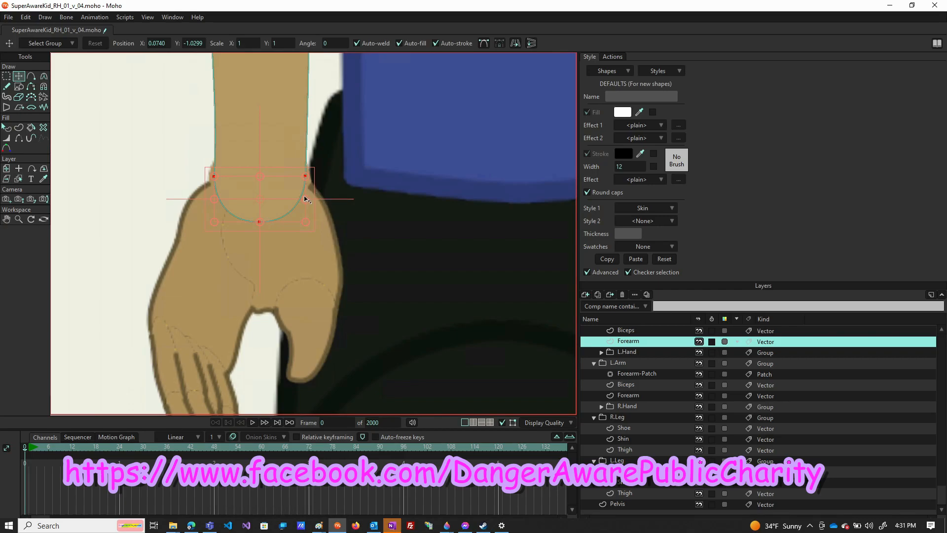
pyautogui.moveTo(306, 200); pyautogui.dragTo(310, 199)
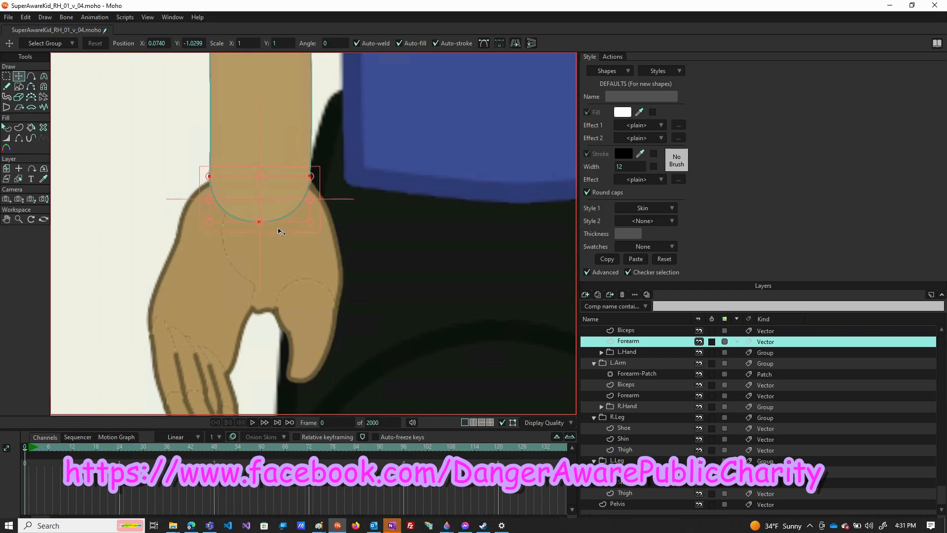
# Step: Hide the outline along the rounded wrist end of the Forearm in both the R.Arm and L.Arm groups
pyautogui.press('h')
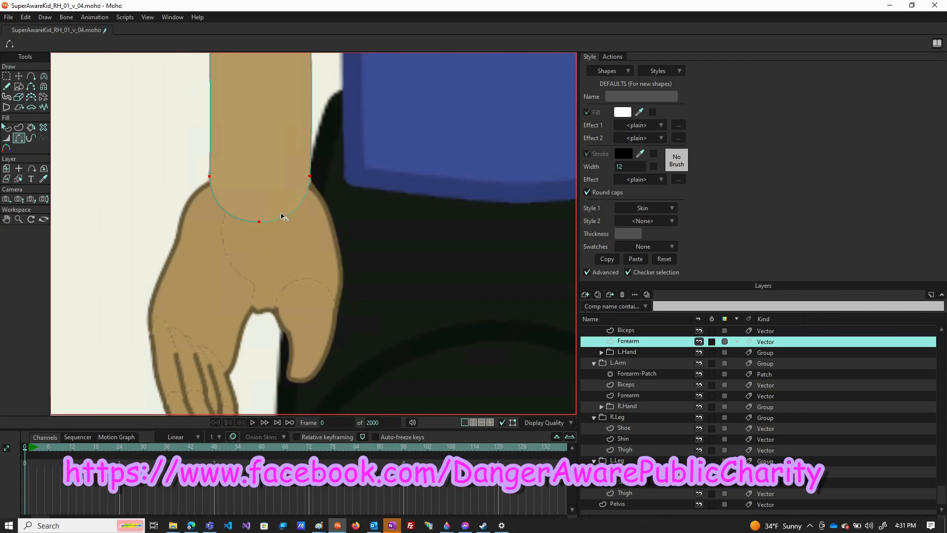
pyautogui.scroll(-5, 250, 231)
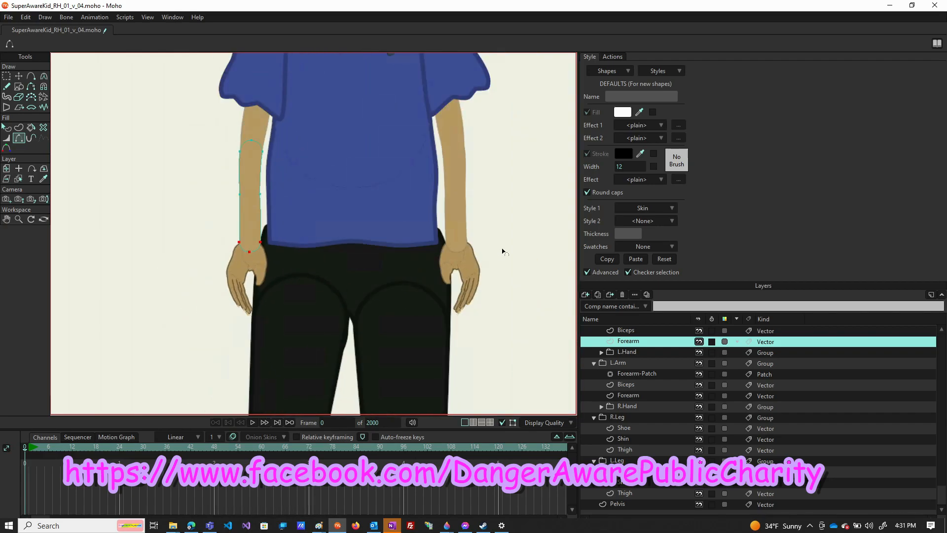
pyautogui.scroll(5, 479, 249)
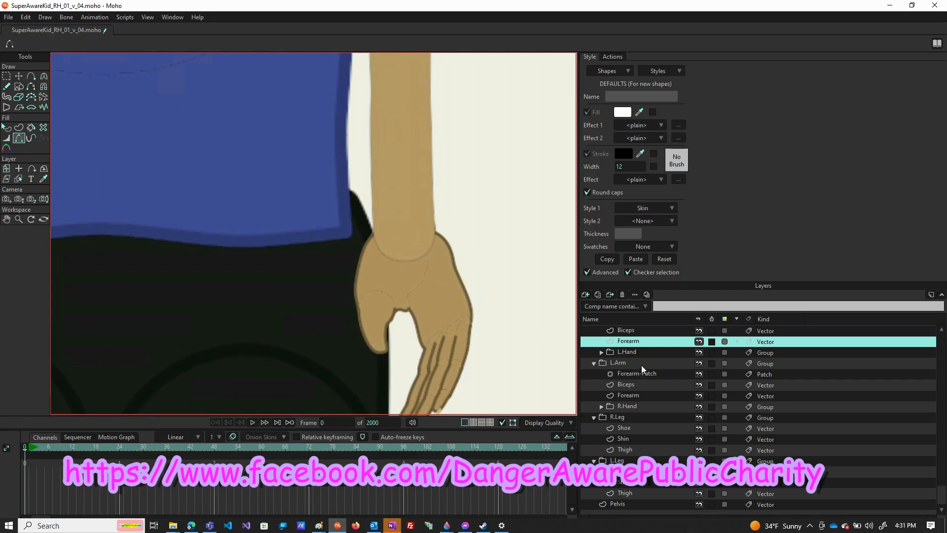
pyautogui.click(640, 395)
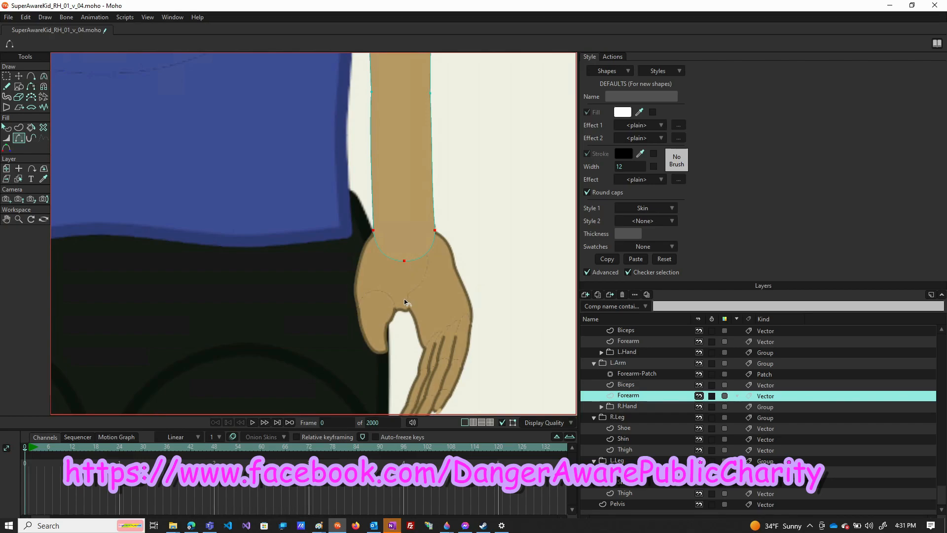
pyautogui.scroll(-5, 440, 295)
# Step: Widen the camera's vertical field of view to about 38.32 degrees and shift the camera to about X -0.3129, Y -1.3153
pyautogui.scroll(-4, 440, 300)
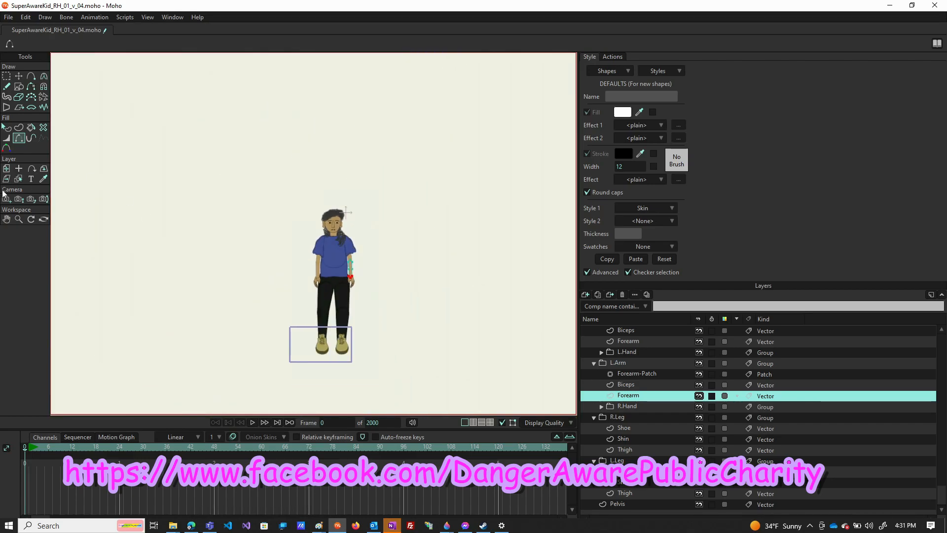
pyautogui.click(19, 199)
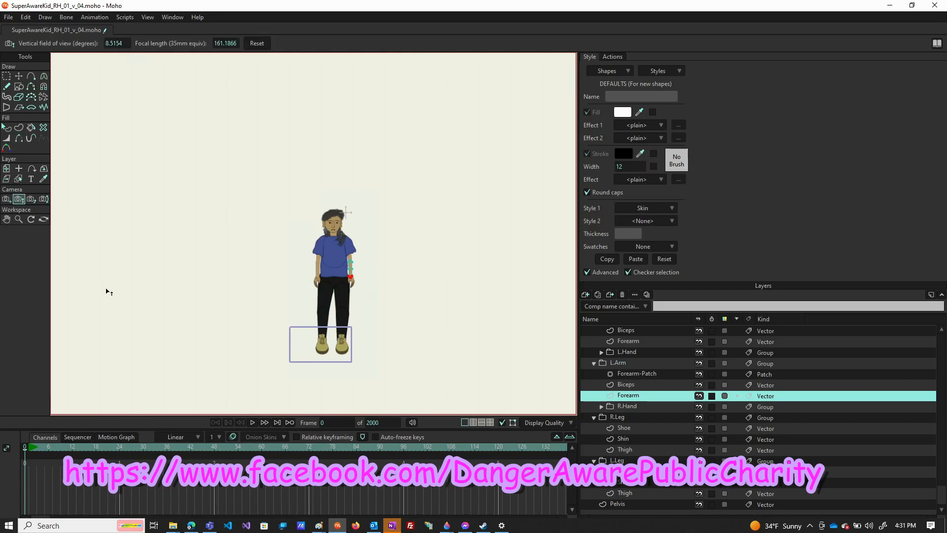
pyautogui.moveTo(170, 342); pyautogui.dragTo(218, 25)
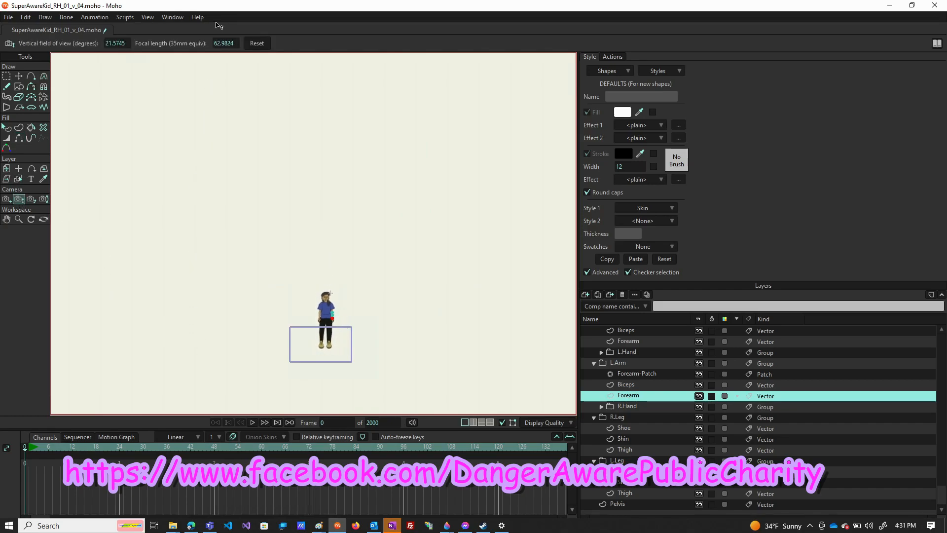
pyautogui.moveTo(244, 344); pyautogui.dragTo(247, 186)
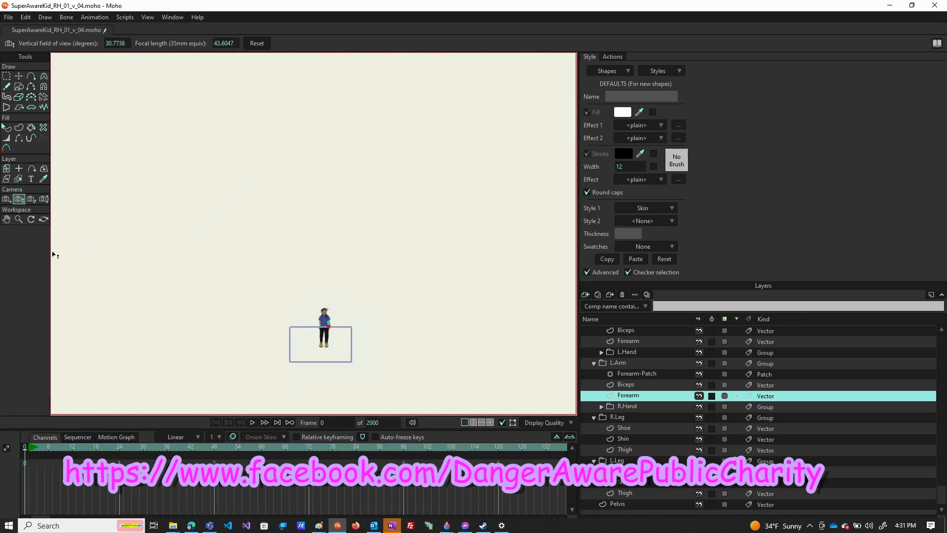
pyautogui.click(6, 199)
pyautogui.moveTo(333, 346); pyautogui.dragTo(336, 363)
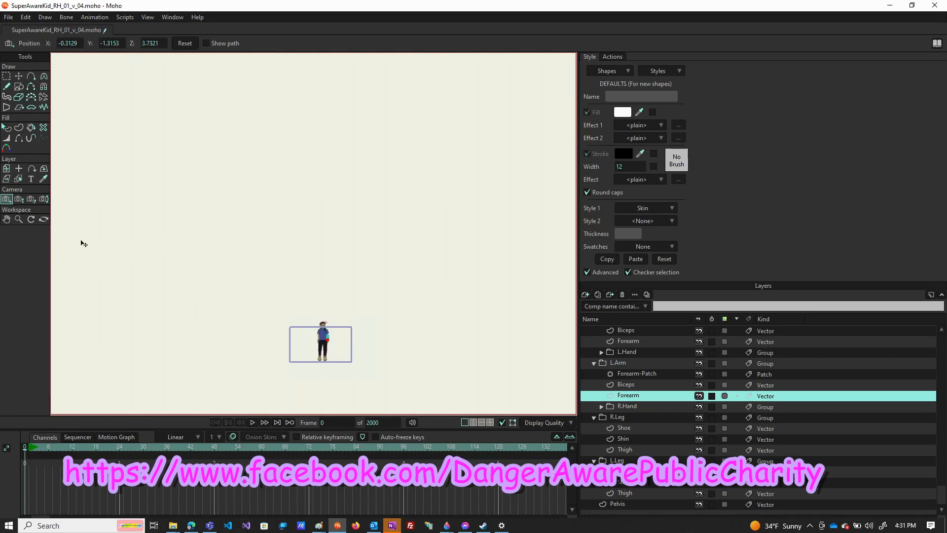
pyautogui.click(19, 199)
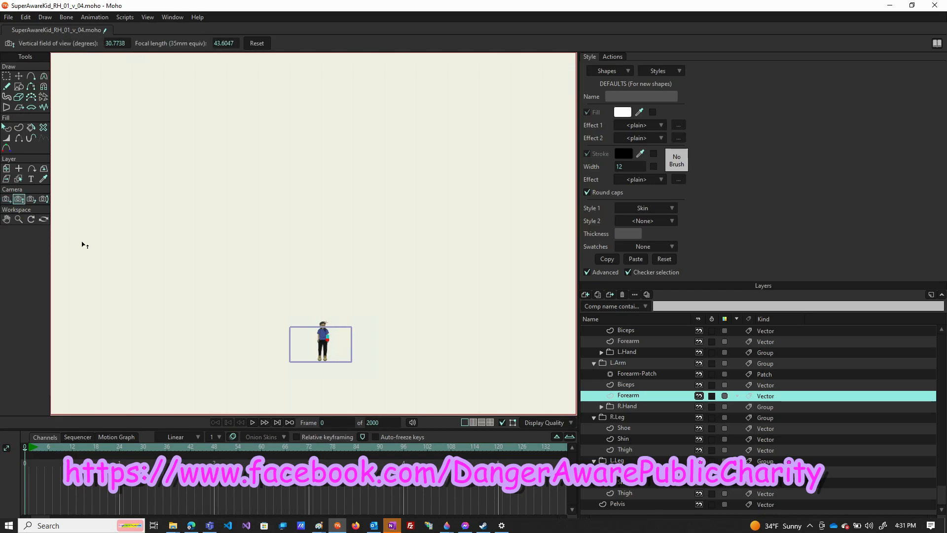
pyautogui.moveTo(306, 236); pyautogui.dragTo(345, 366)
# Step: Track the camera to about X -0.3761, Y -1.1259 to frame the whole figure, and preview a render of frame 0
pyautogui.scroll(8, 344, 366)
pyautogui.scroll(-3, 322, 321)
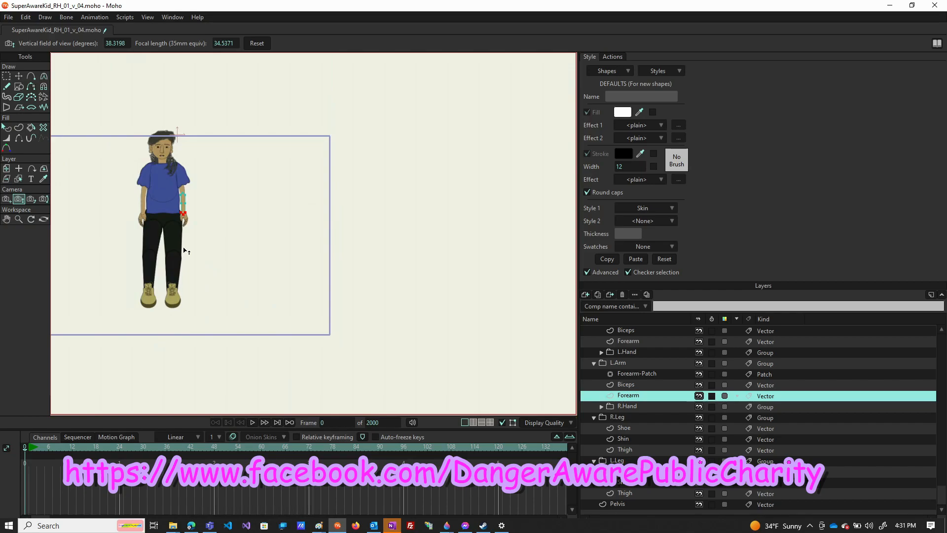
pyautogui.scroll(3, 105, 187)
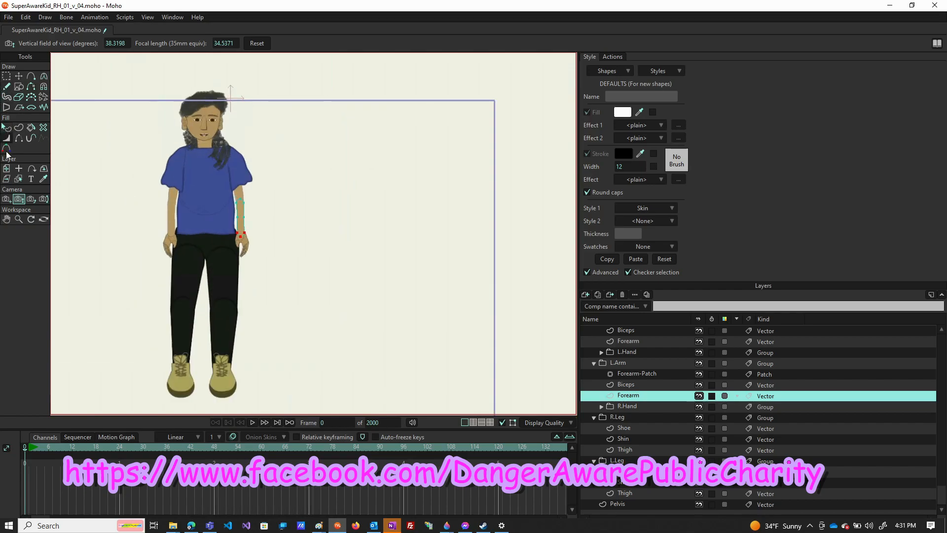
pyautogui.click(6, 199)
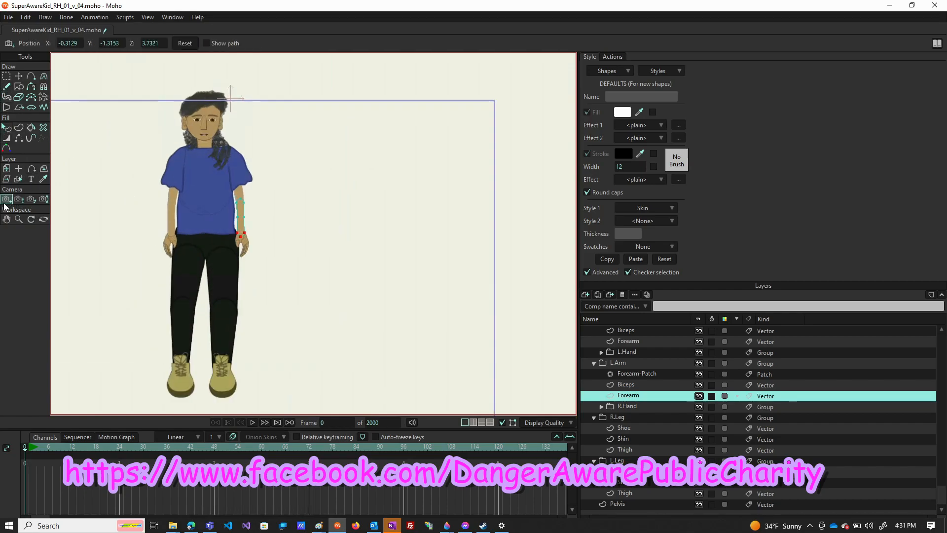
pyautogui.moveTo(300, 221); pyautogui.dragTo(312, 283)
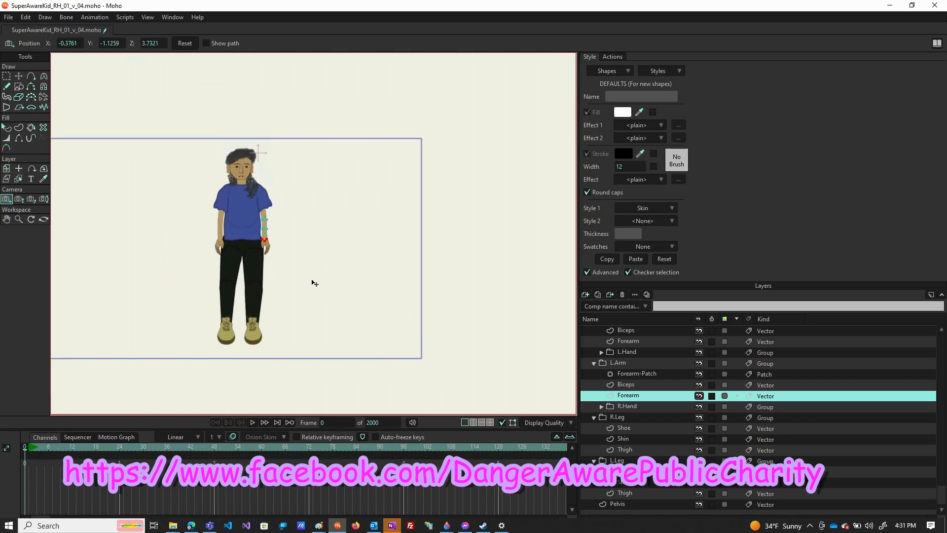
pyautogui.hotkey('ctrl', 'r')
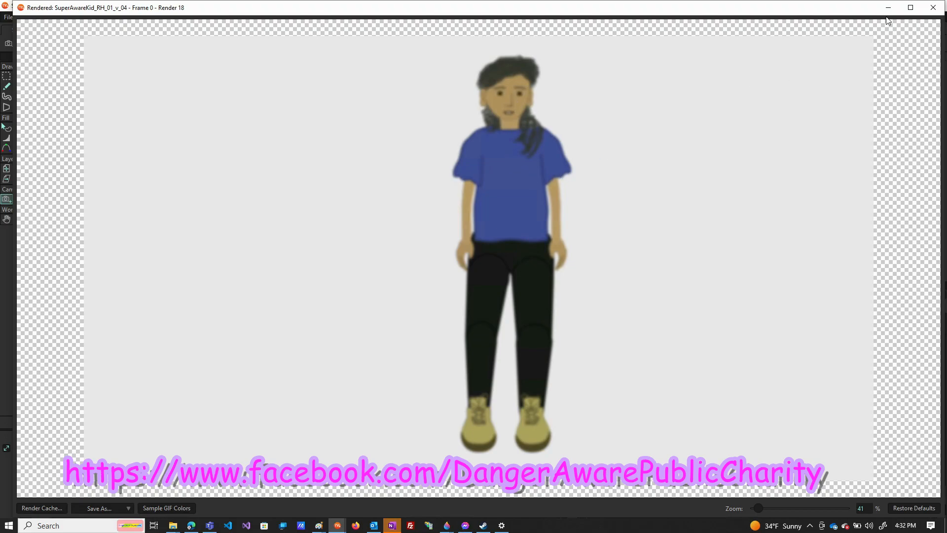
pyautogui.click(933, 8)
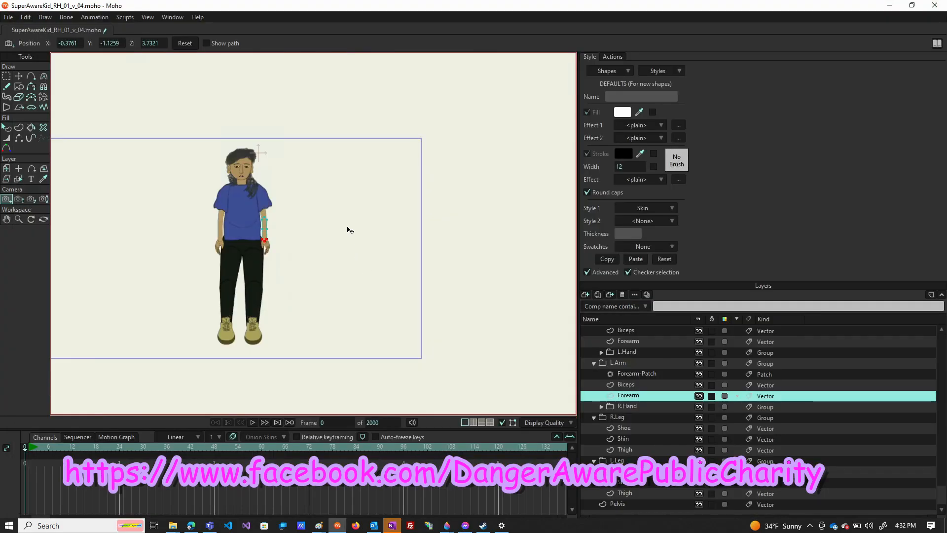
# Step: Hide the rounded hip and knee outline edges of the Thigh and Shin in the L.Leg group
pyautogui.click(637, 492)
pyautogui.scroll(5, 249, 266)
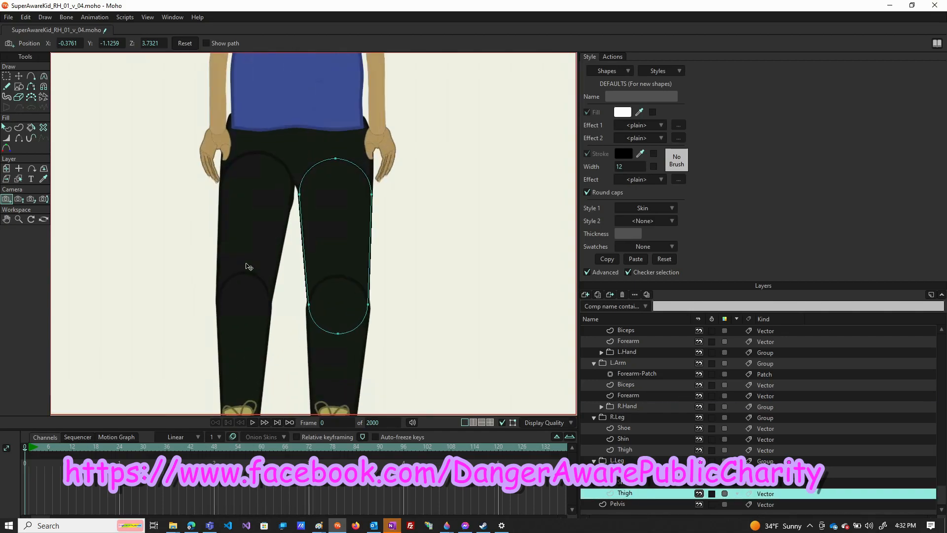
pyautogui.scroll(1, 249, 267)
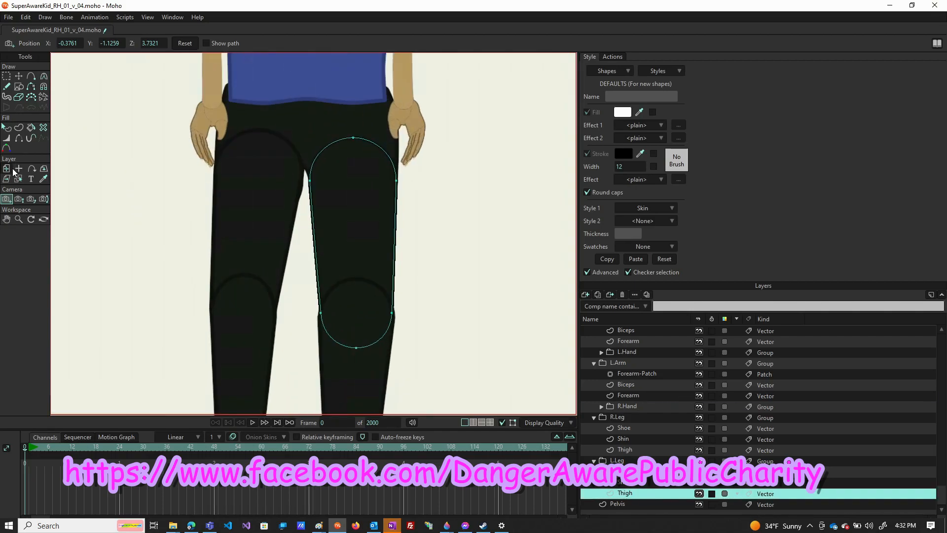
pyautogui.click(19, 138)
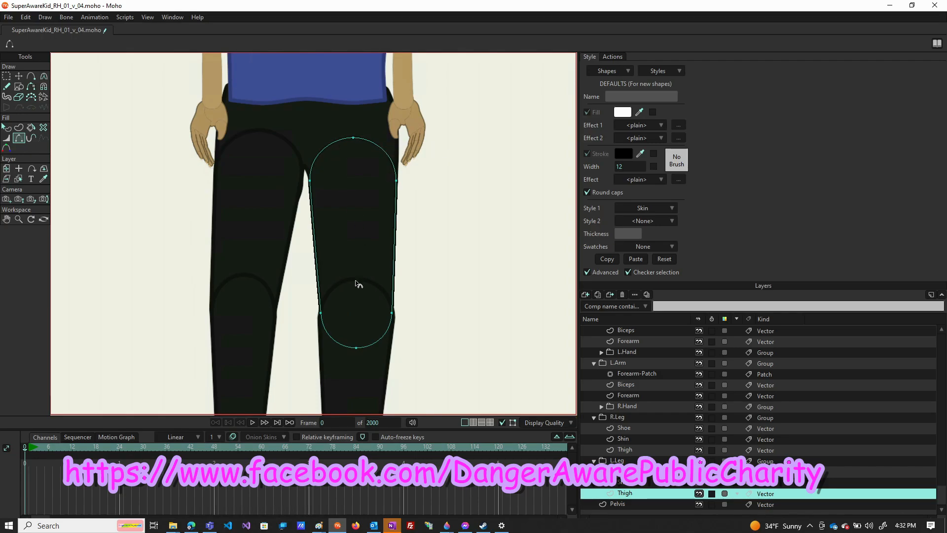
pyautogui.click(643, 483)
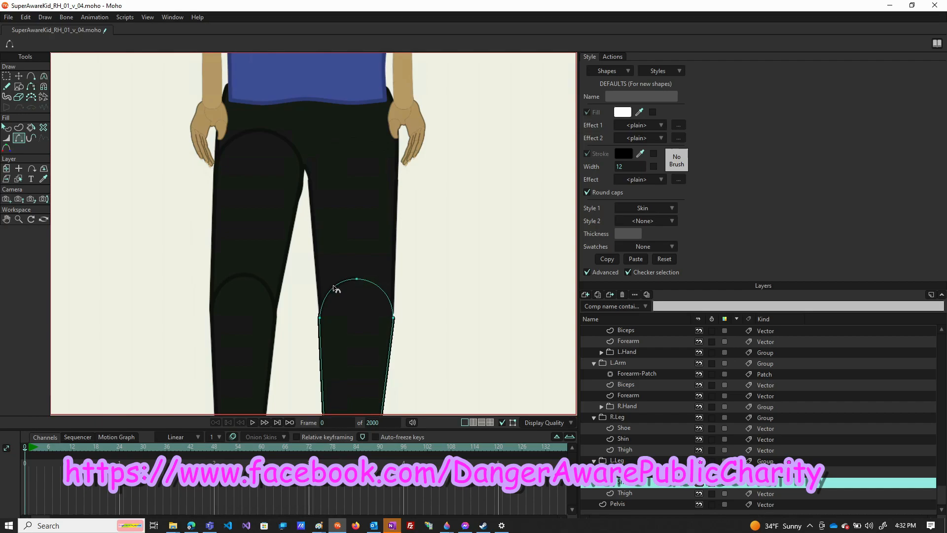
pyautogui.scroll(-3, 379, 184)
pyautogui.scroll(4, 384, 313)
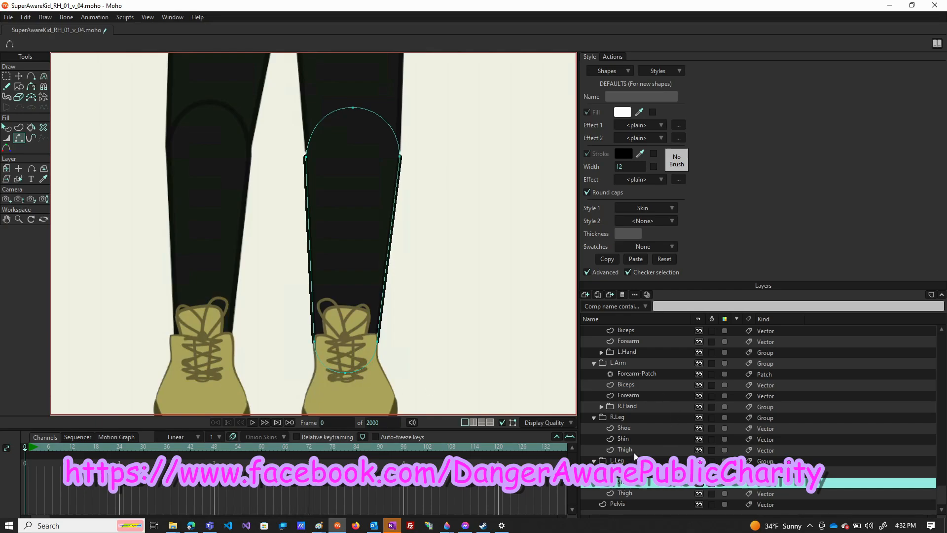
# Step: Hide the rounded knee and hip outline edges of the Shin and Thigh in the R.Leg group
pyautogui.click(635, 438)
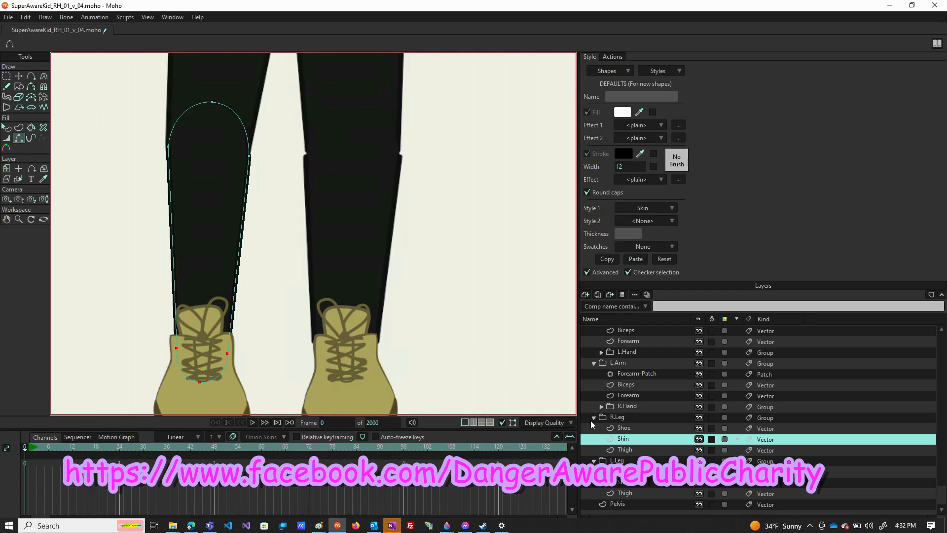
pyautogui.click(641, 450)
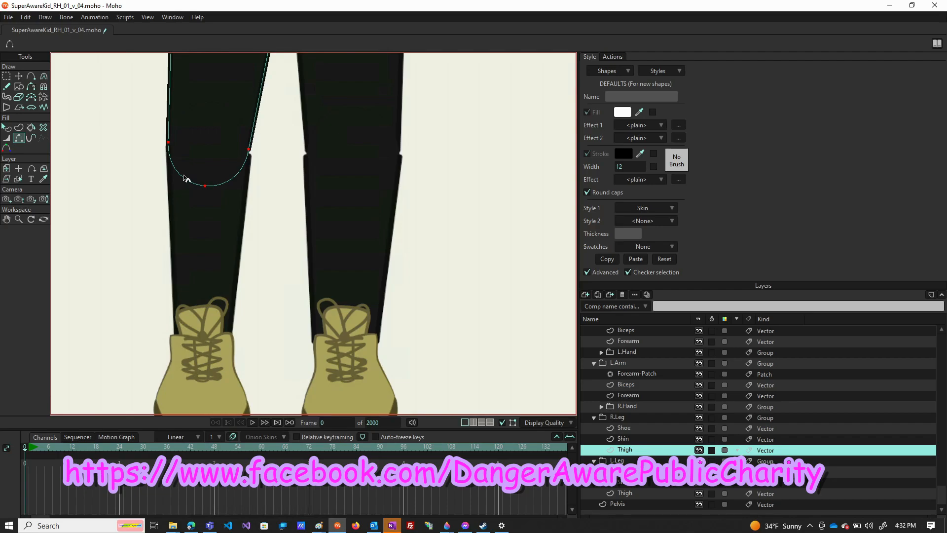
pyautogui.scroll(-3, 194, 226)
pyautogui.scroll(4, 222, 116)
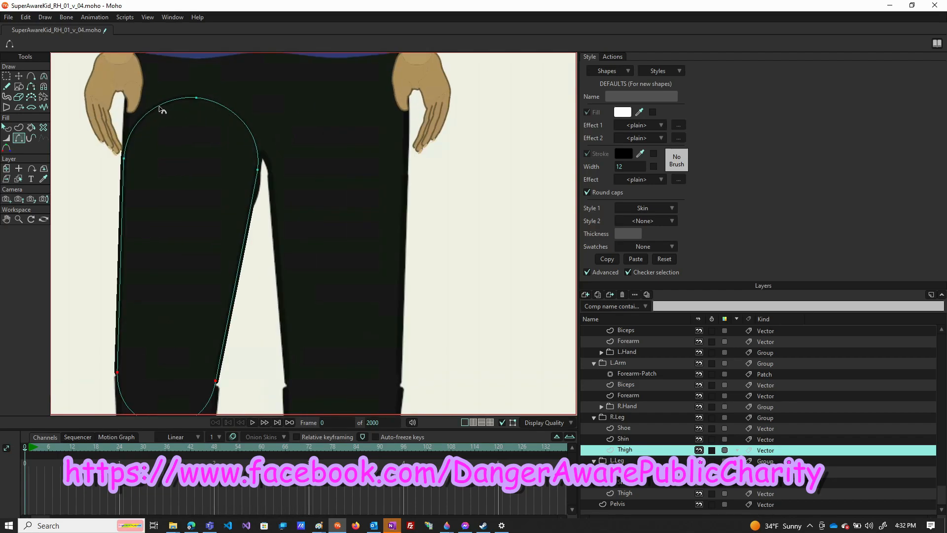
# Step: Examine the whole figure's arm and leg joints, and preview a new render of frame 0
pyautogui.scroll(-3, 358, 206)
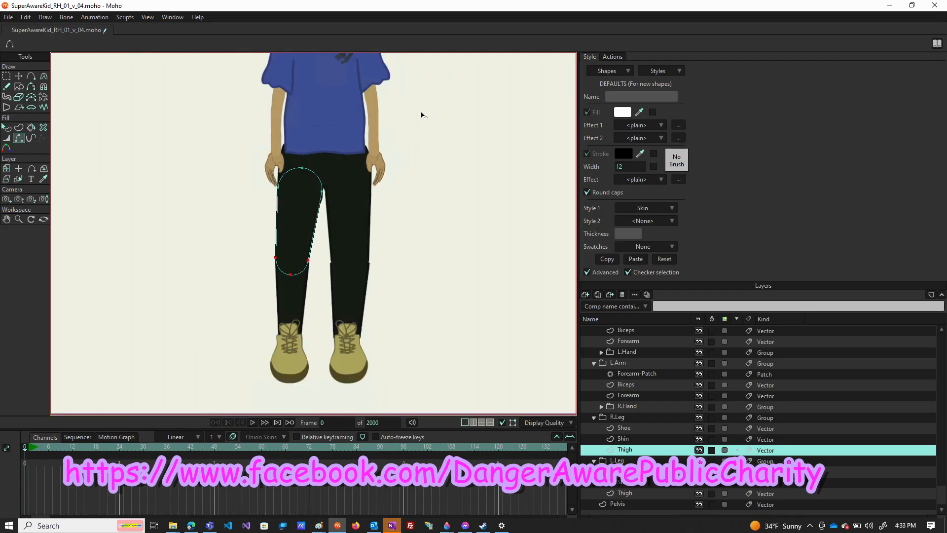
pyautogui.scroll(-1, 419, 207)
pyautogui.moveTo(418, 208); pyautogui.dragTo(401, 190)
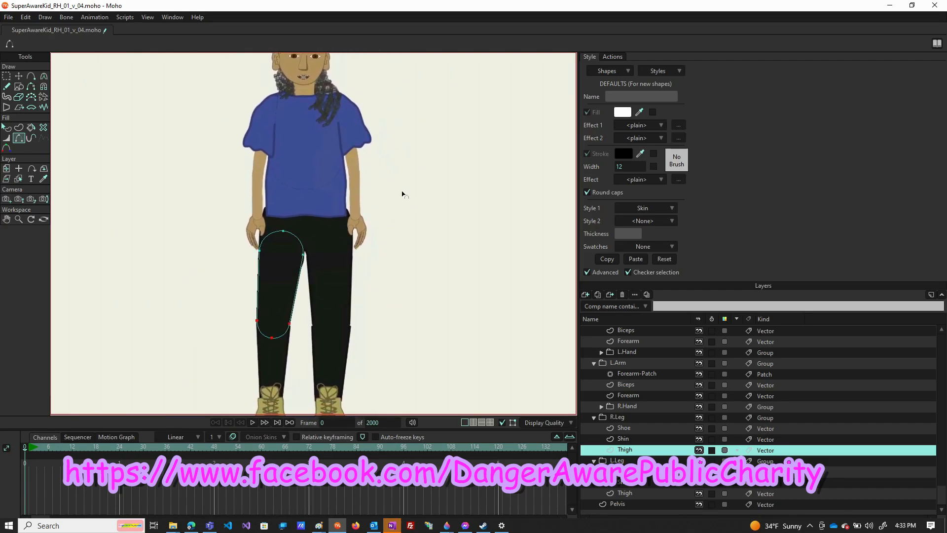
pyautogui.scroll(3, 326, 173)
pyautogui.scroll(-5, 329, 178)
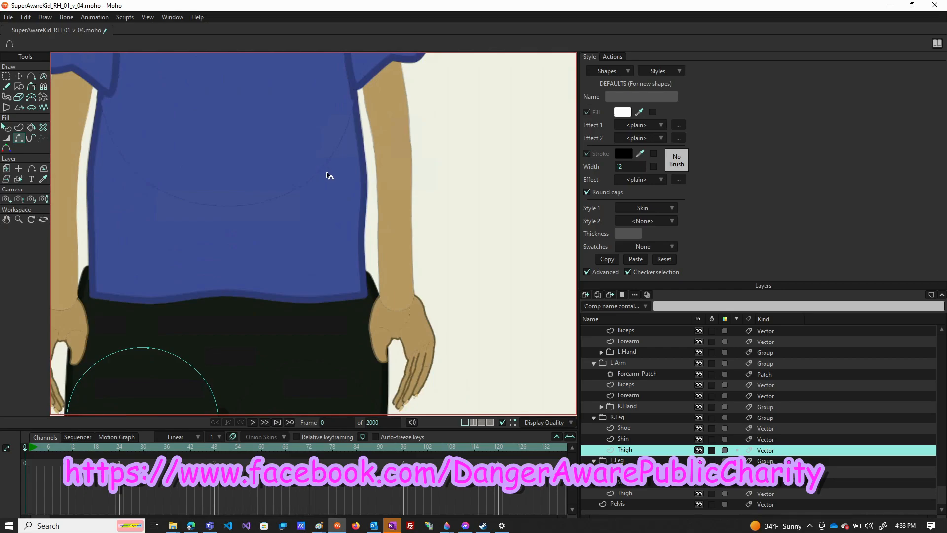
pyautogui.moveTo(332, 194); pyautogui.dragTo(331, 240)
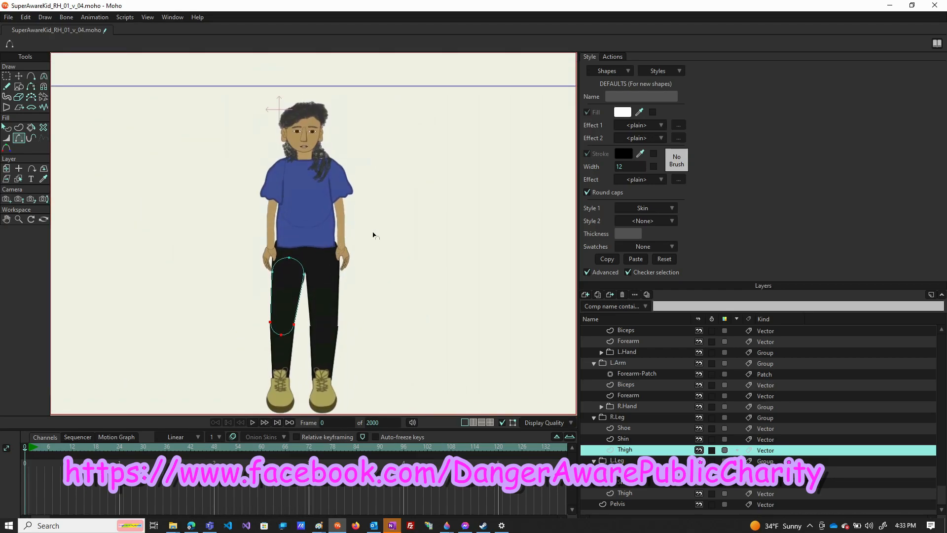
pyautogui.hotkey('ctrl', 'r')
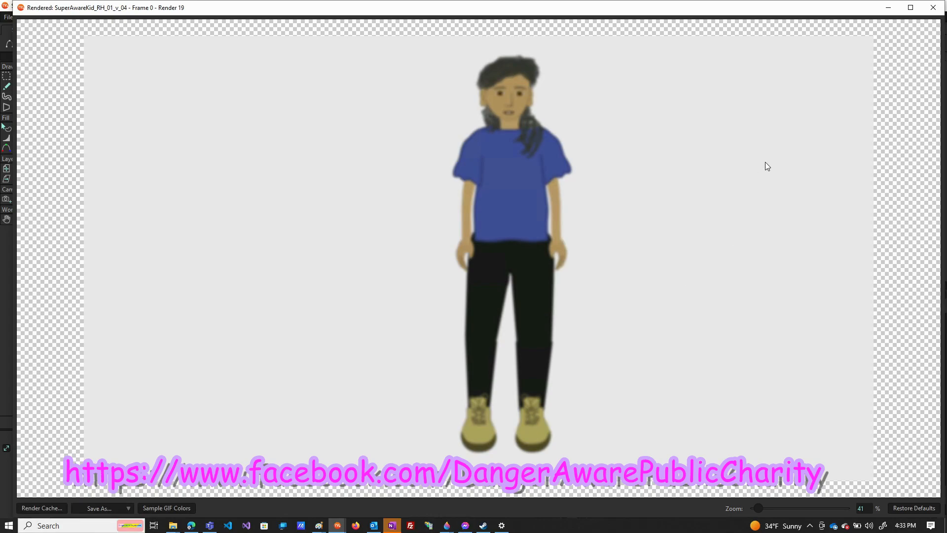
pyautogui.click(933, 7)
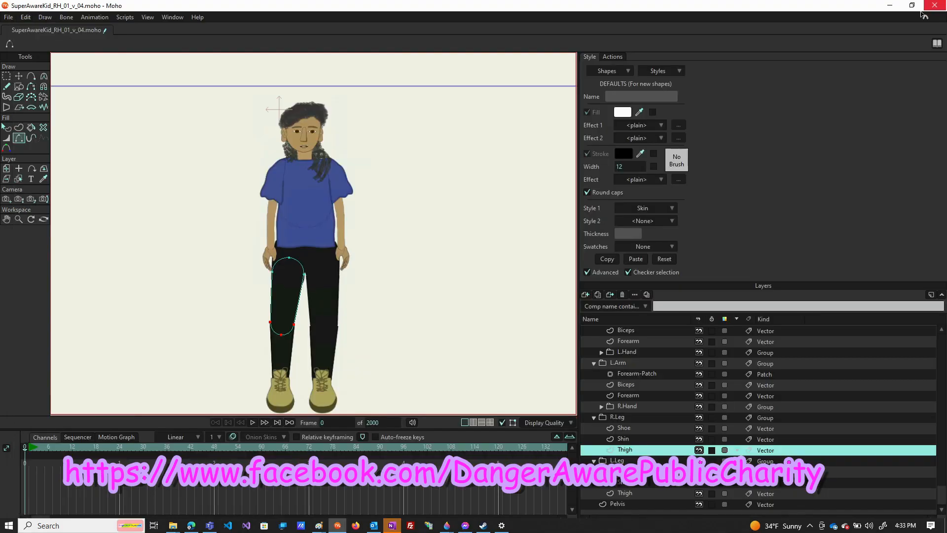
# Step: Show the SUPER AWARE KID _blue_.png reference layer and move its image to about X -0.1414, Y -0.9114
pyautogui.scroll(10, 687, 355)
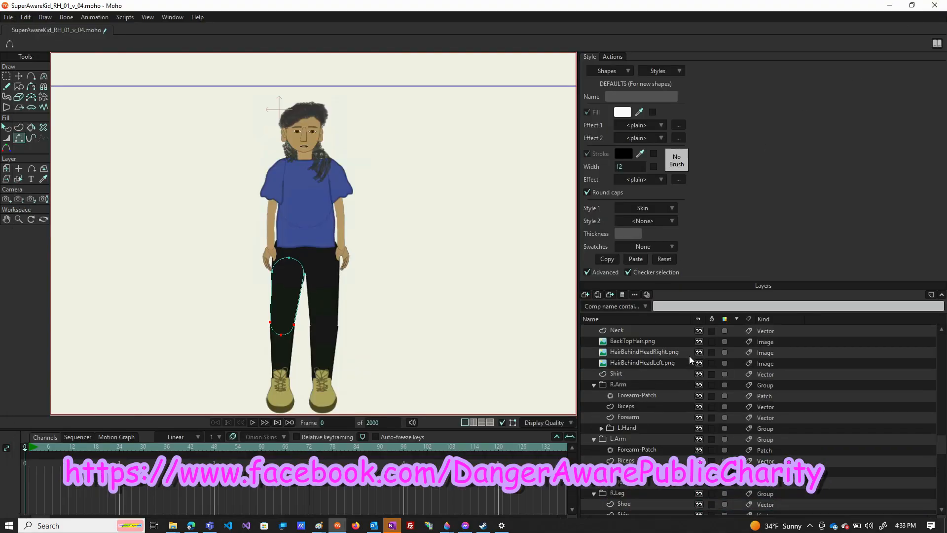
pyautogui.scroll(1, 689, 356)
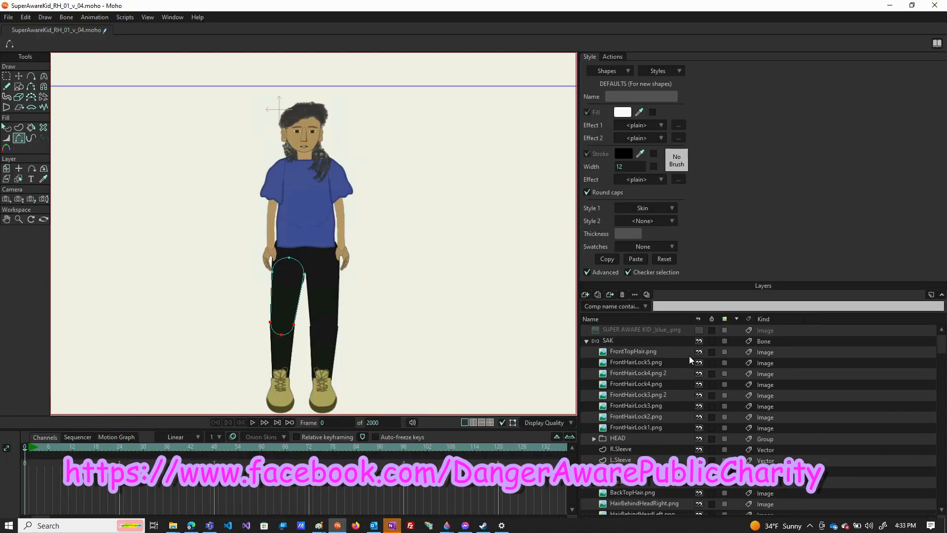
pyautogui.click(699, 330)
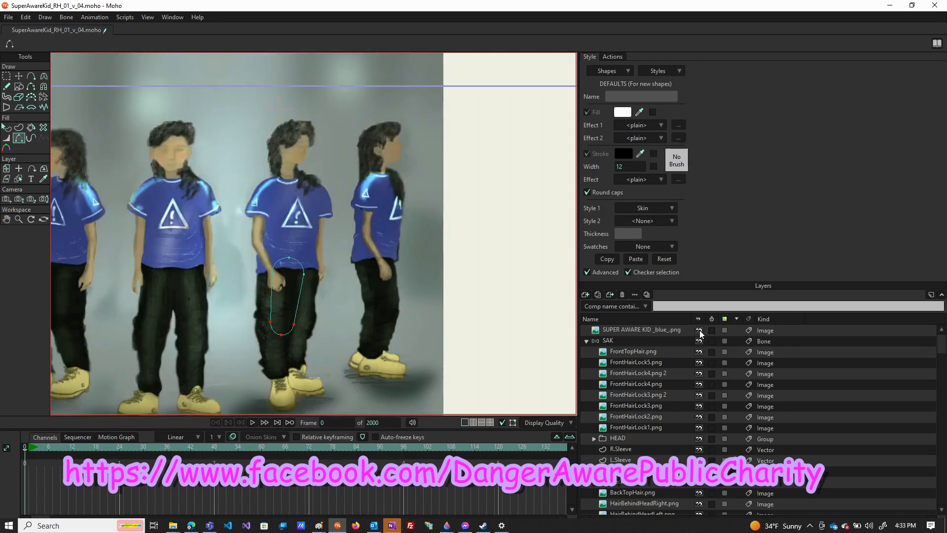
pyautogui.click(700, 330)
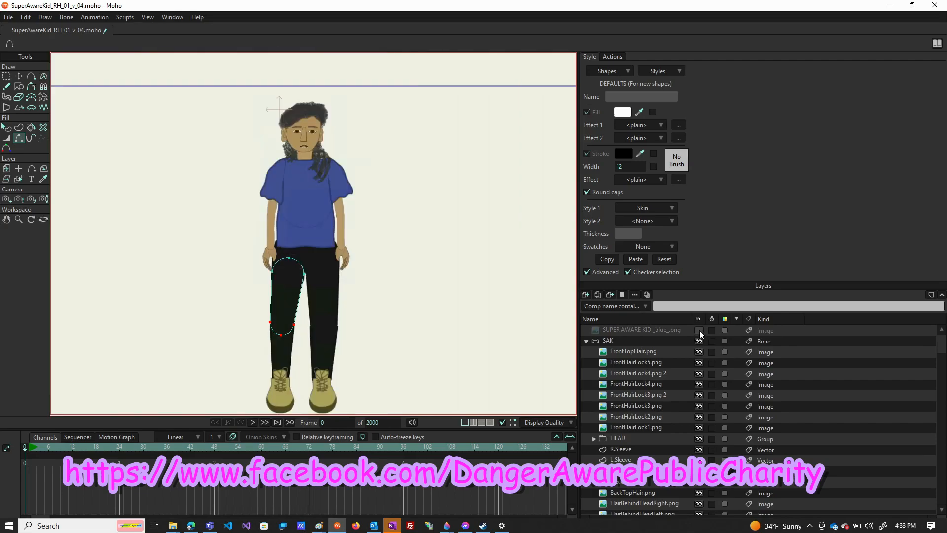
pyautogui.click(699, 330)
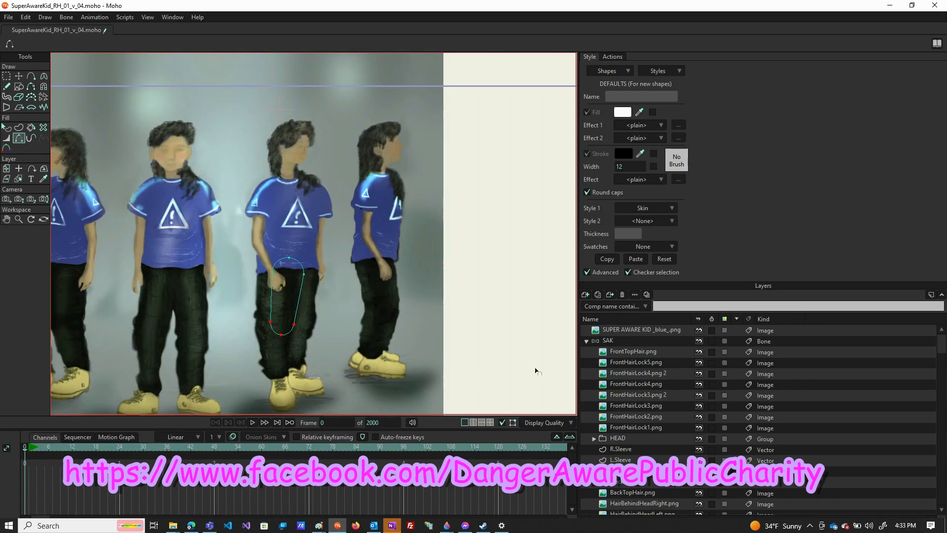
pyautogui.click(657, 331)
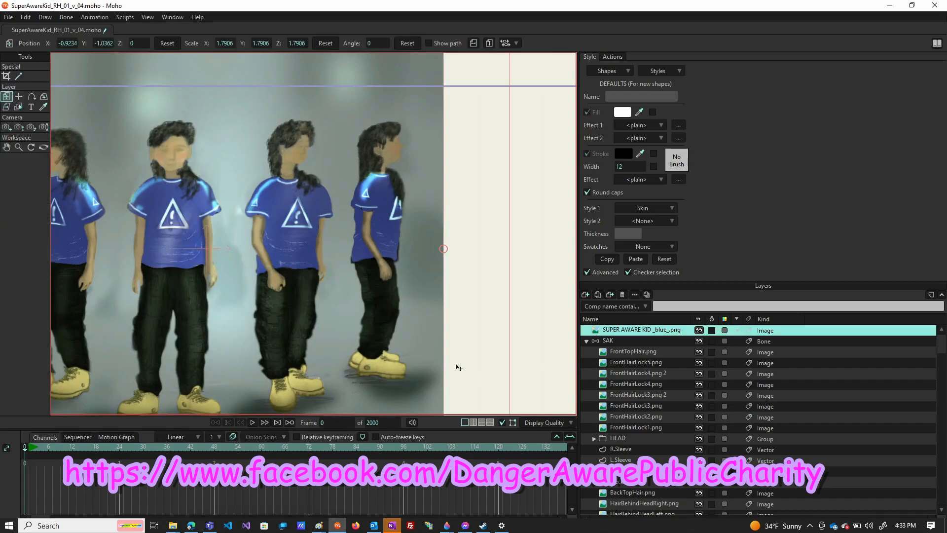
pyautogui.moveTo(186, 333); pyautogui.dragTo(295, 313)
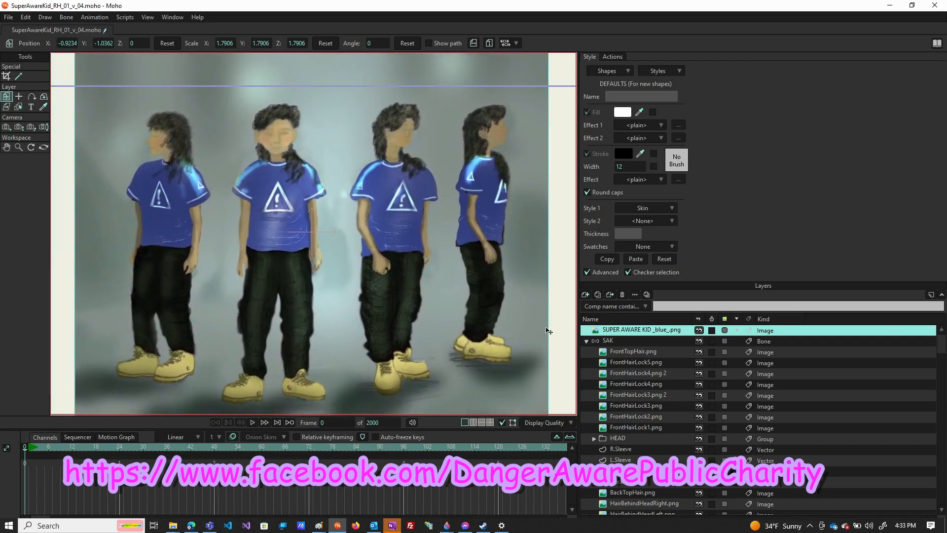
# Step: Set the reference image's opacity to 78% and align its front view over the figure at about X 0.0569, Y -0.8893
pyautogui.doubleClick(661, 334)
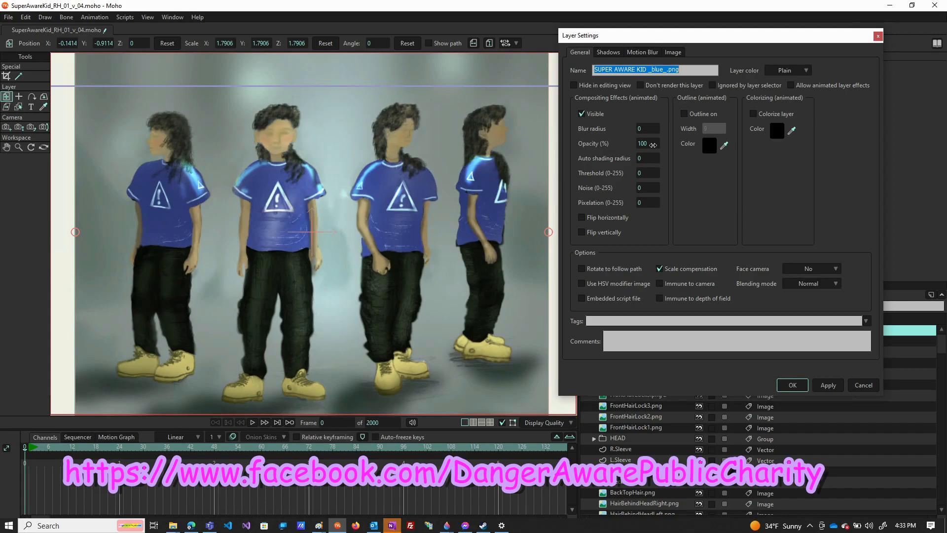
pyautogui.doubleClick(644, 143)
pyautogui.write('78')
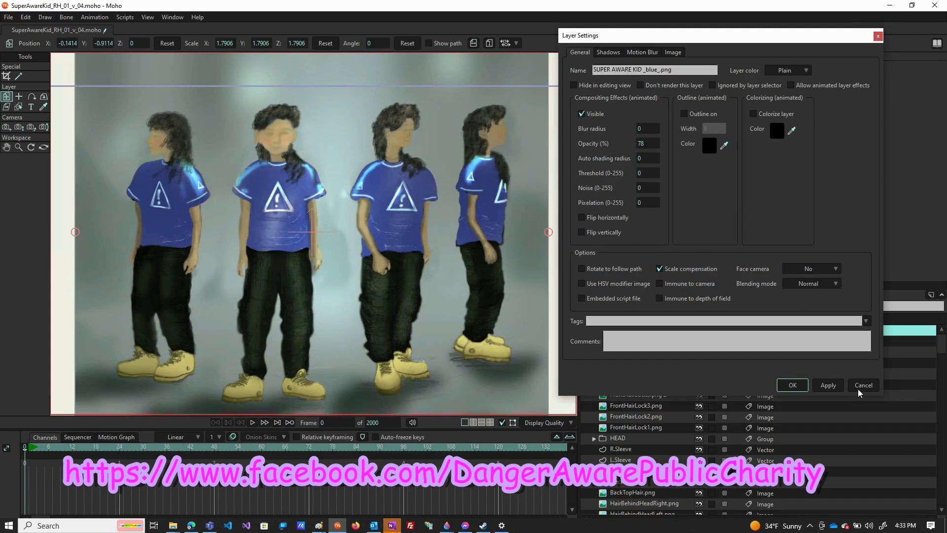
pyautogui.click(829, 385)
pyautogui.moveTo(373, 300); pyautogui.dragTo(399, 302)
pyautogui.click(793, 385)
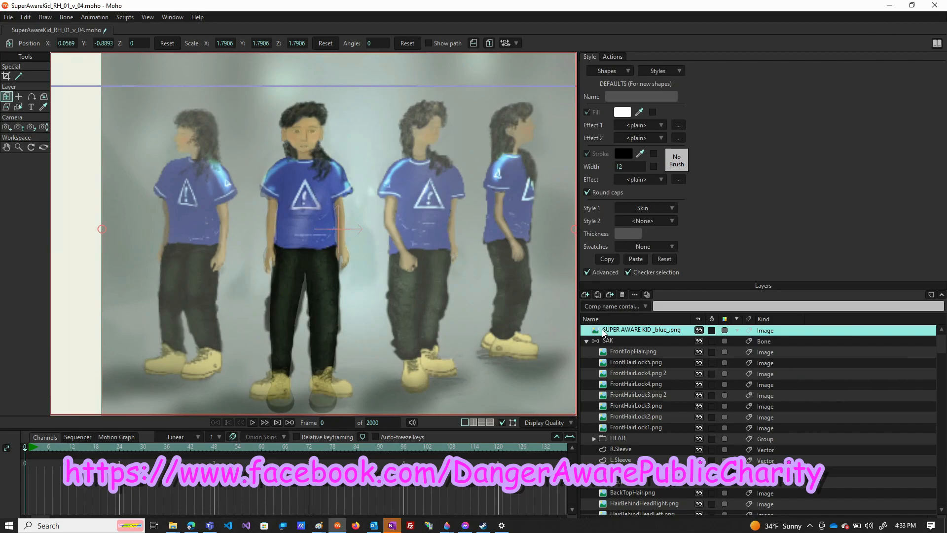
# Step: Restore the opacity of the SUPER AWARE KID _blue_.png layer to 100%
pyautogui.doubleClick(626, 333)
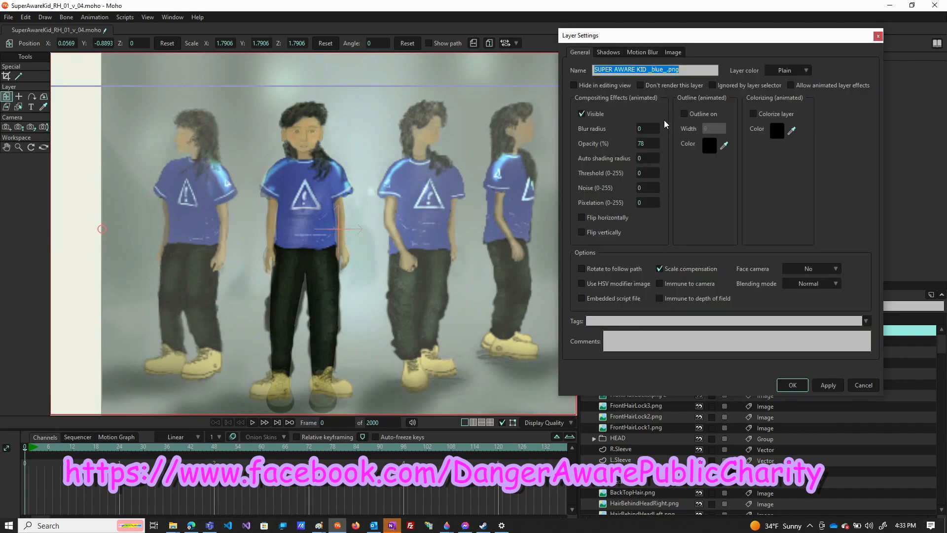
pyautogui.moveTo(688, 143); pyautogui.dragTo(753, 157)
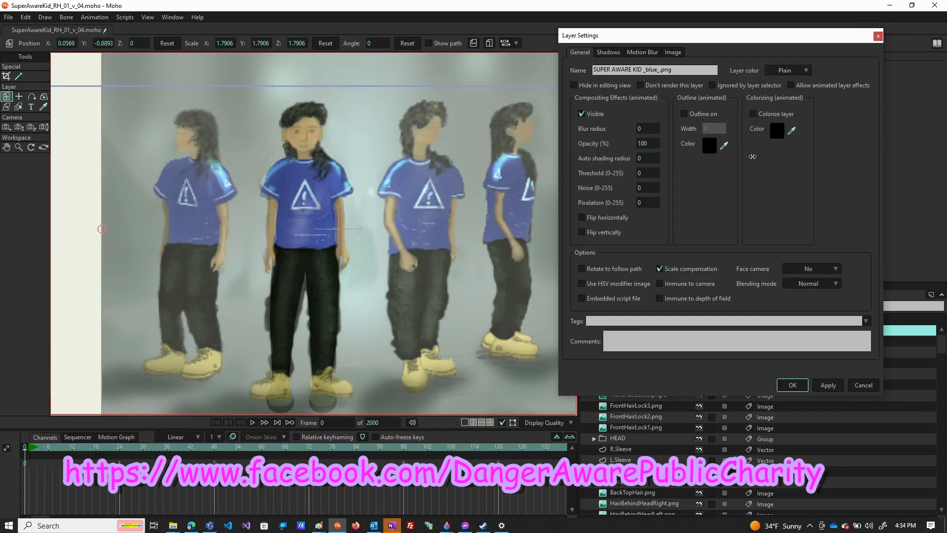
pyautogui.click(829, 390)
pyautogui.click(792, 386)
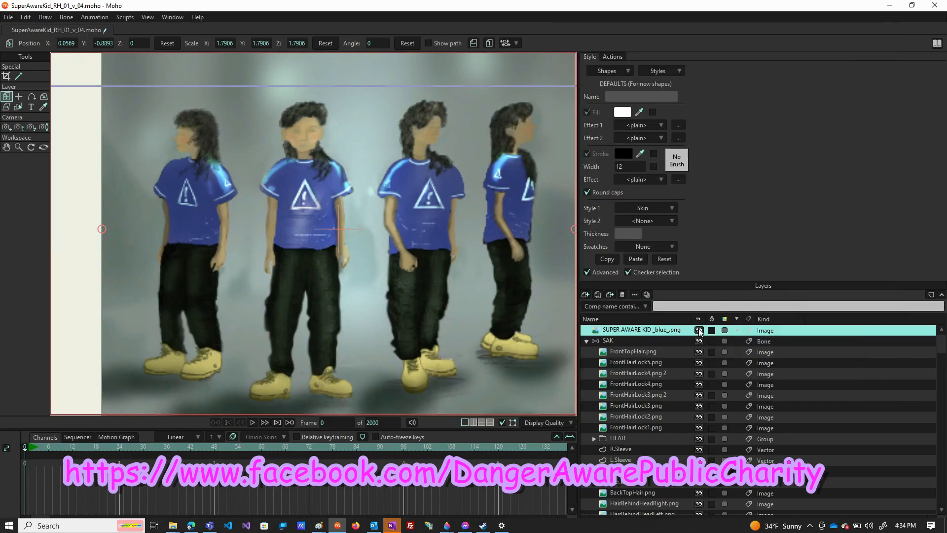
# Step: Preview renders of frame 0 with the reference image shown in front of the character
pyautogui.hotkey('ctrl', 'r')
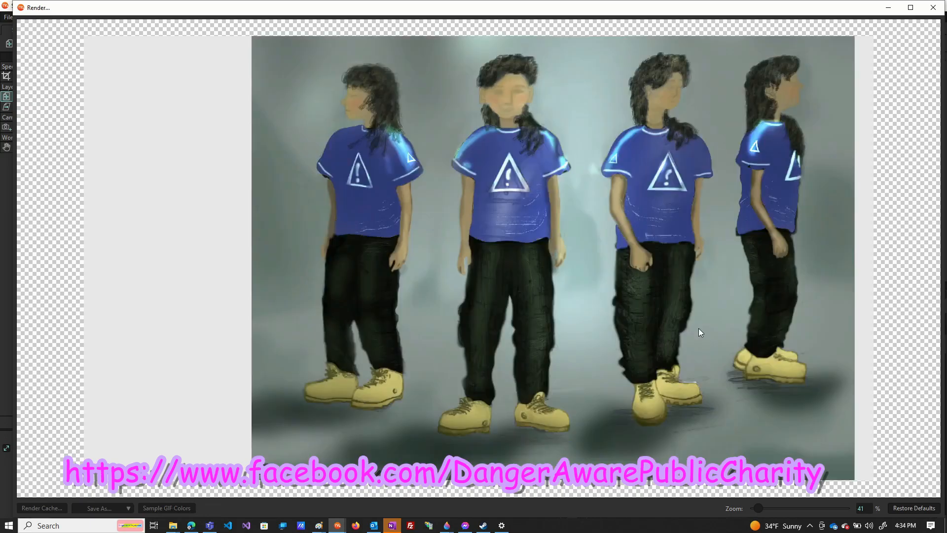
pyautogui.click(937, 10)
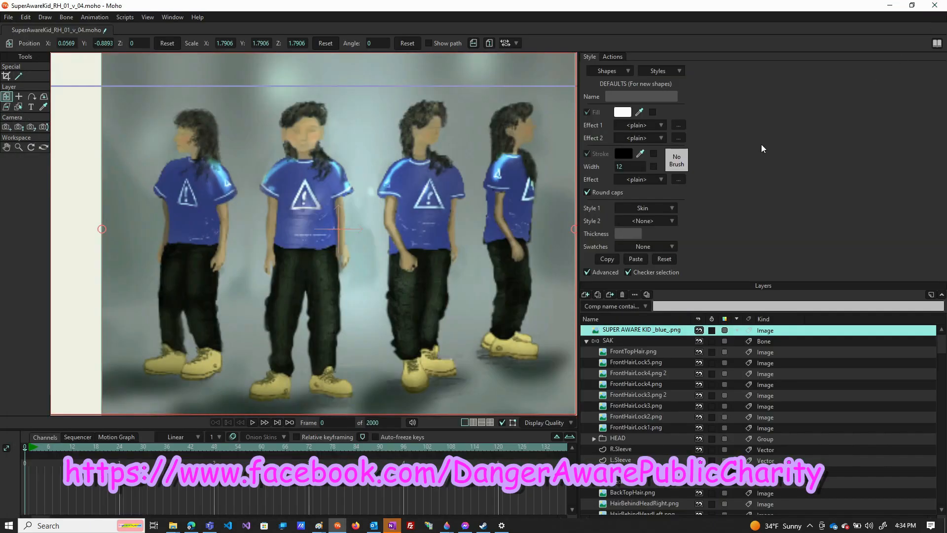
pyautogui.hotkey('ctrl', 'r')
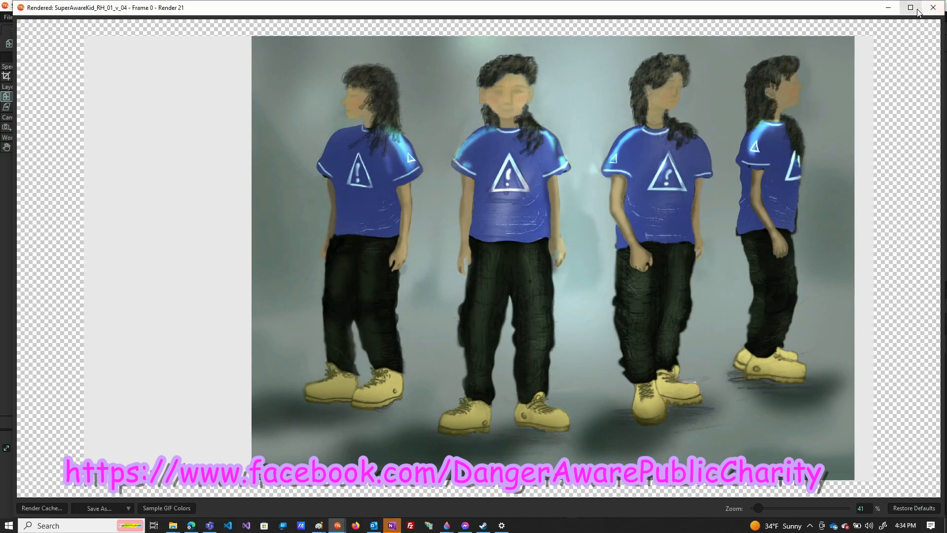
pyautogui.click(933, 8)
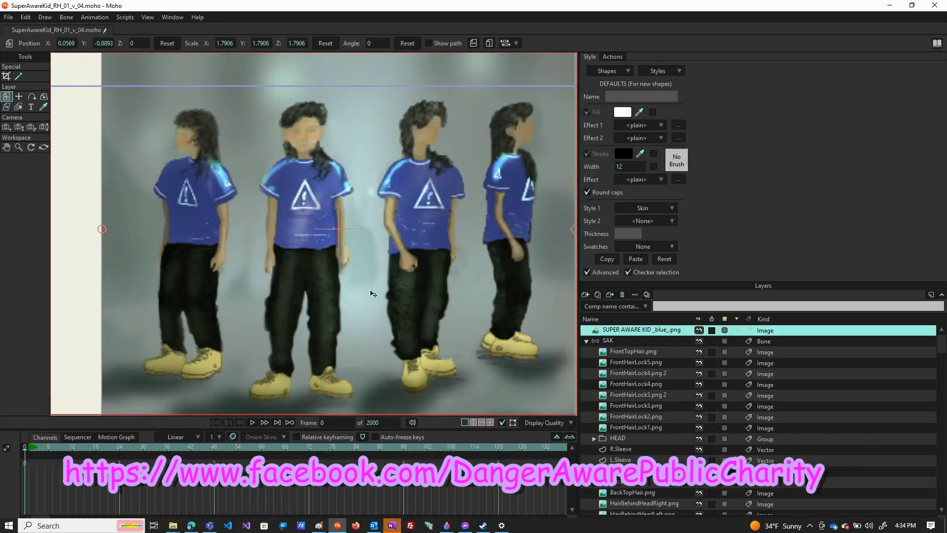
# Step: Hide the SUPER AWARE KID _blue_.png reference layer and save the project
pyautogui.scroll(-1, 300, 255)
pyautogui.scroll(-1, 300, 255)
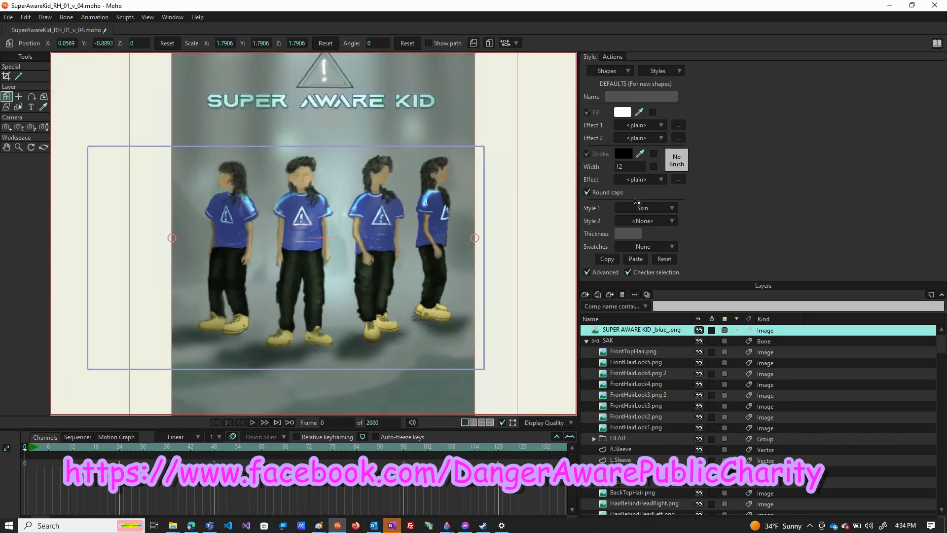
pyautogui.click(699, 330)
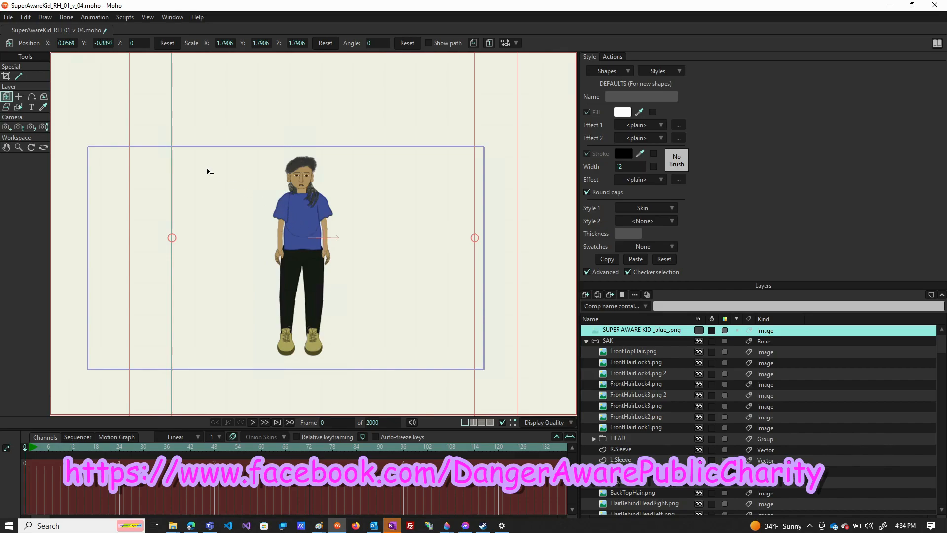
pyautogui.click(8, 17)
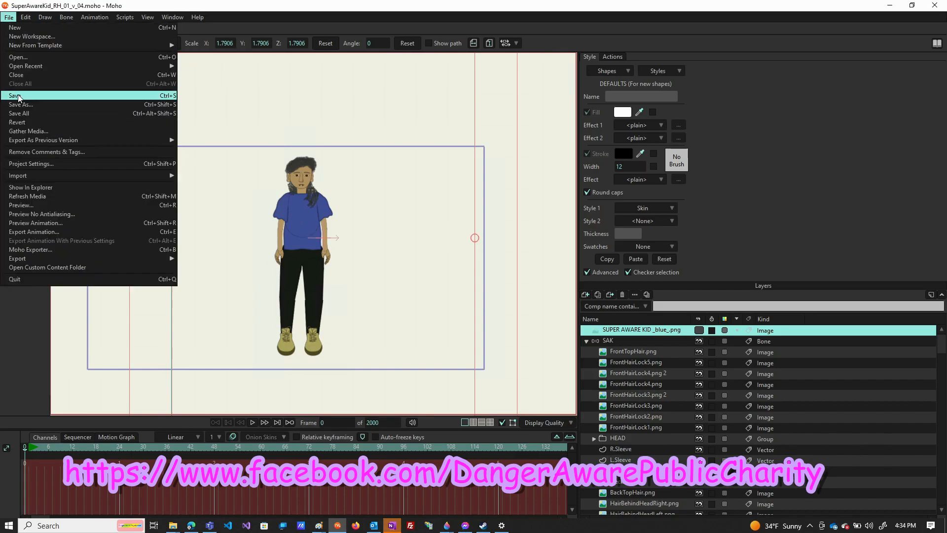
pyautogui.click(18, 96)
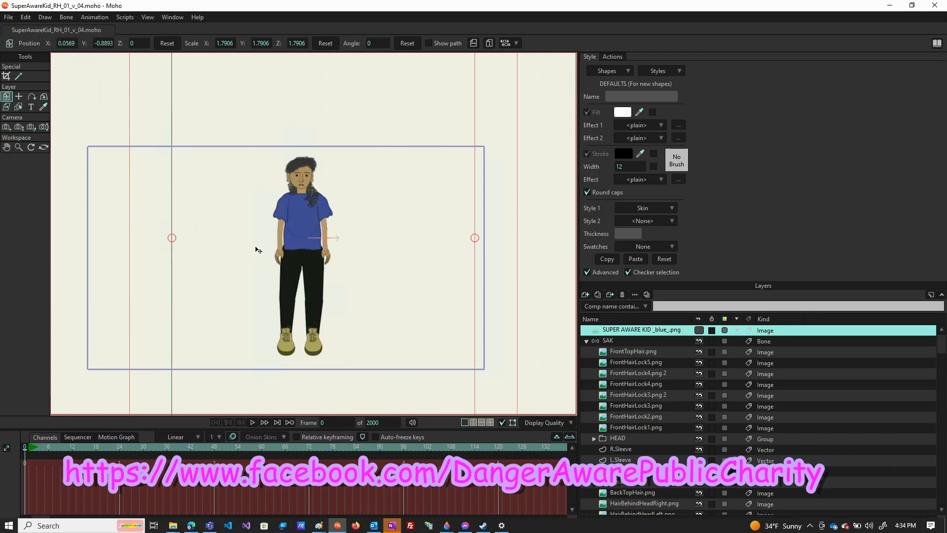
# Step: Examine the finished character's face and hair up close, as well as the whole figure within the camera frame
pyautogui.scroll(3, 254, 247)
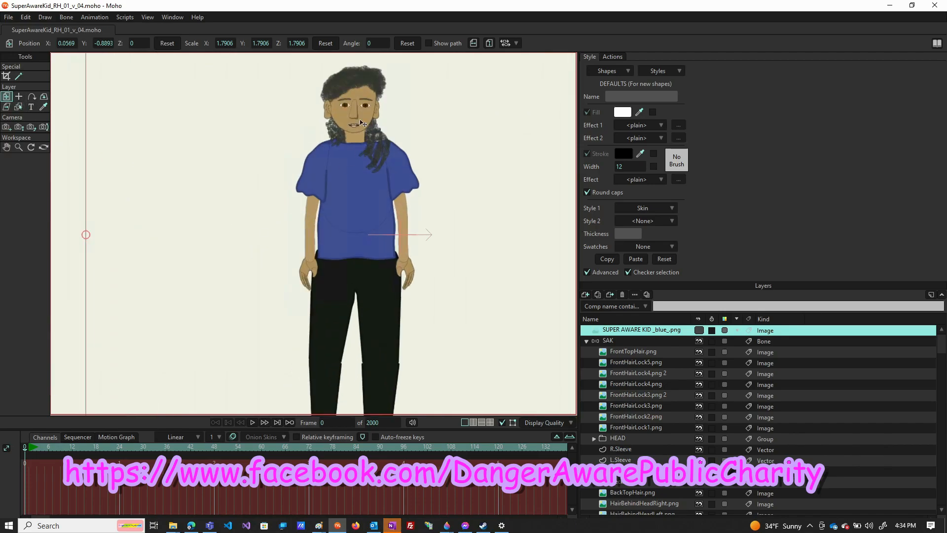
pyautogui.scroll(2, 396, 80)
pyautogui.scroll(3, 396, 80)
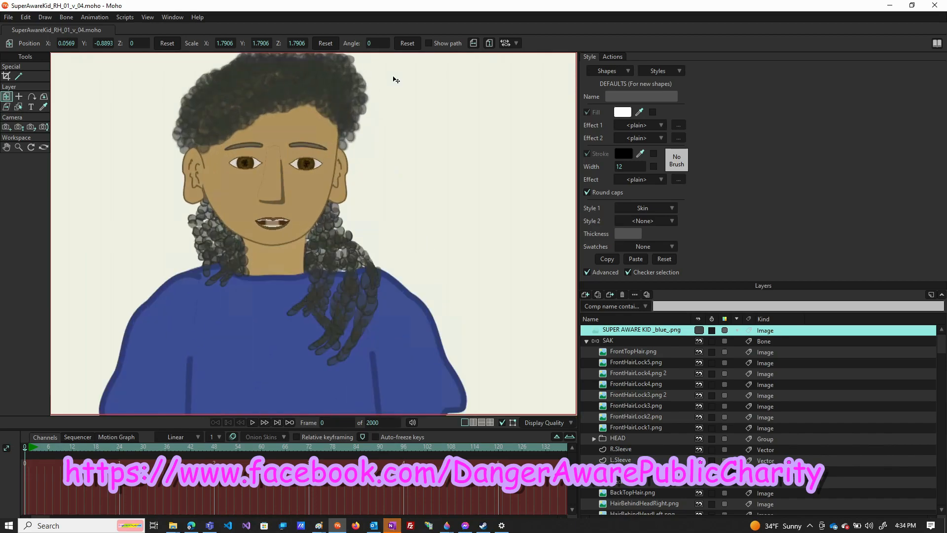
pyautogui.scroll(-8, 394, 81)
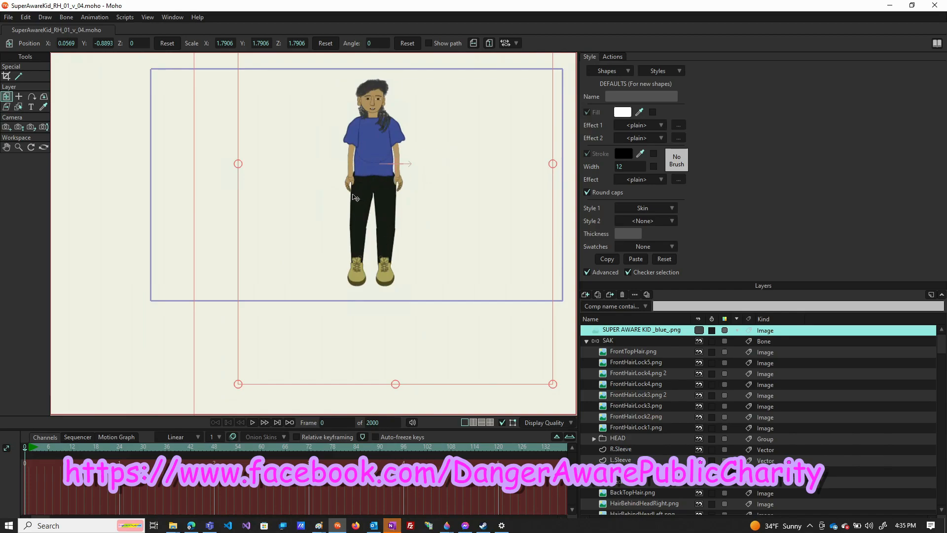
pyautogui.scroll(-3, 323, 218)
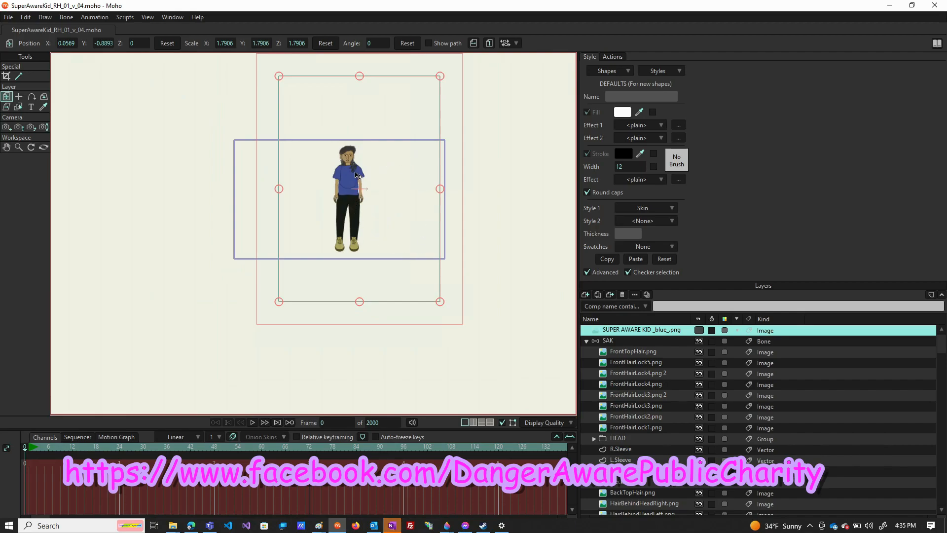
pyautogui.scroll(2, 350, 154)
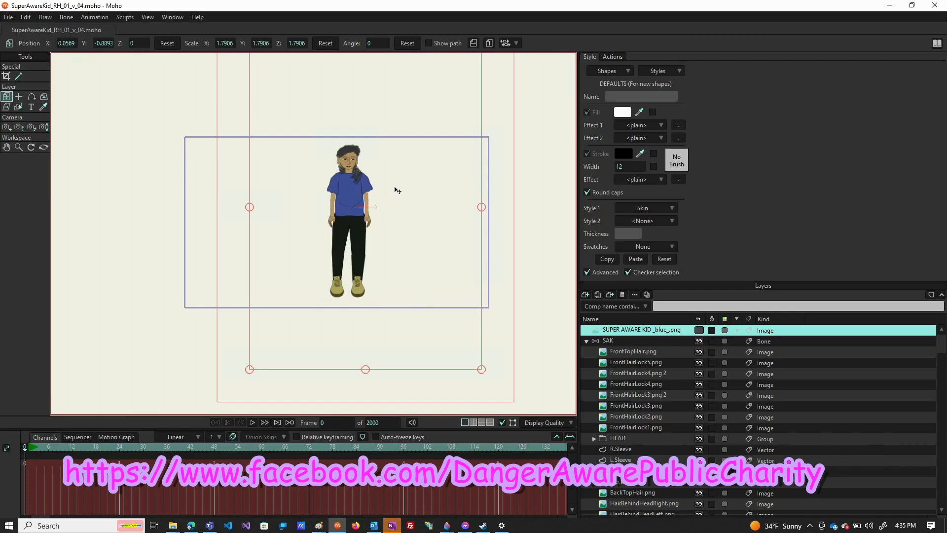
pyautogui.scroll(-2, 392, 188)
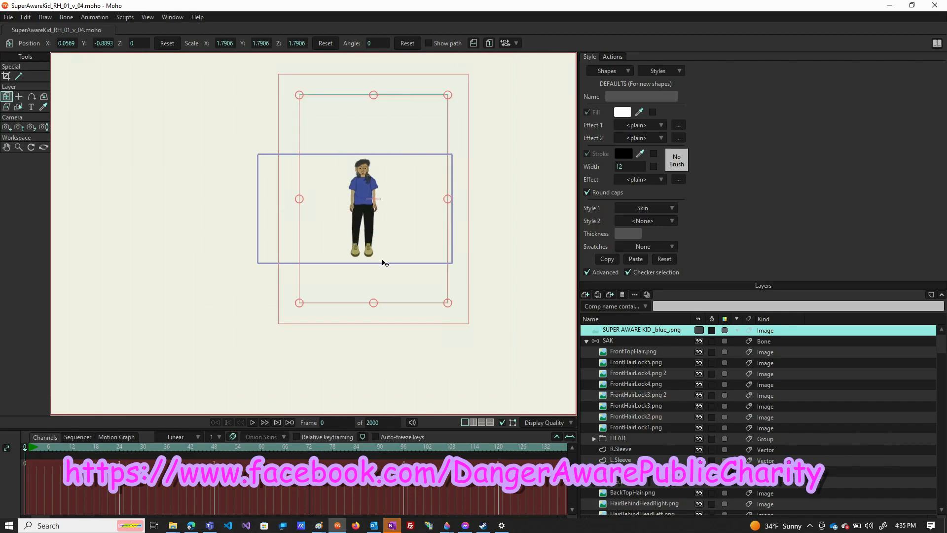
pyautogui.scroll(-1, 380, 272)
pyautogui.scroll(-1, 379, 272)
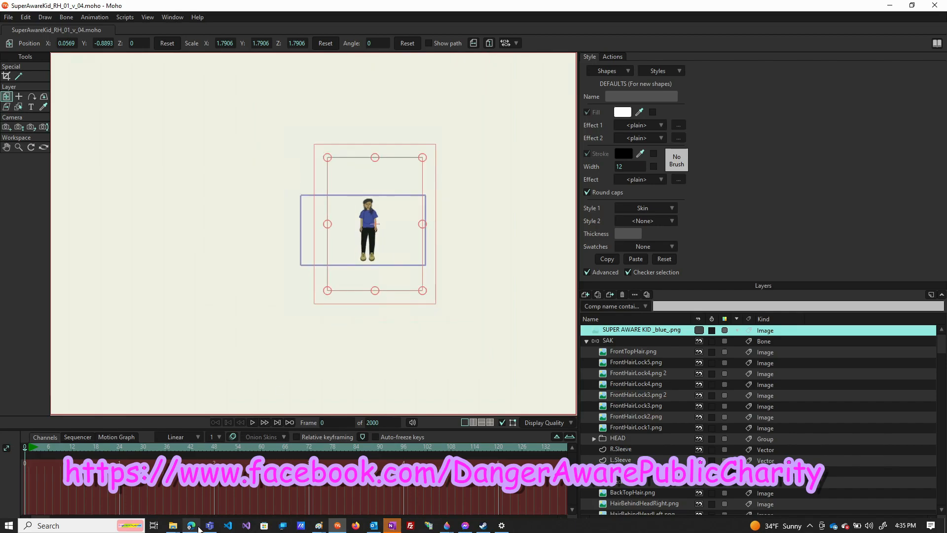
# Step: Switch to the web browser, open dangeraware.org and look through the home page's games, contests and comics
pyautogui.click(191, 526)
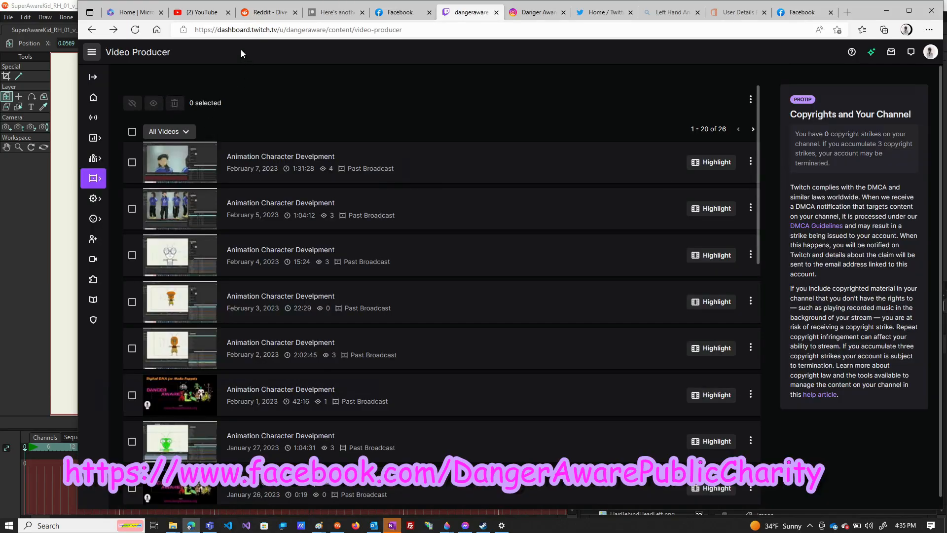
pyautogui.click(270, 28)
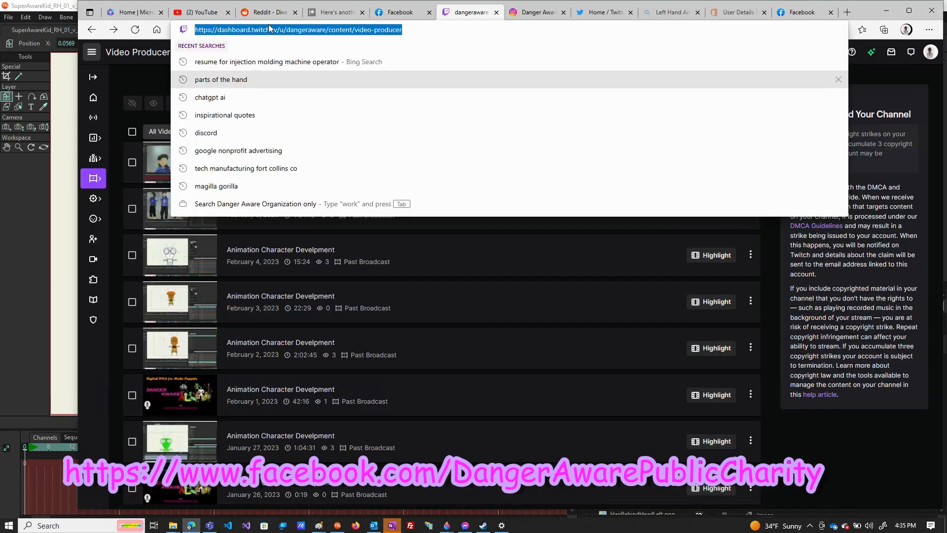
pyautogui.write('da')
pyautogui.press('Return')
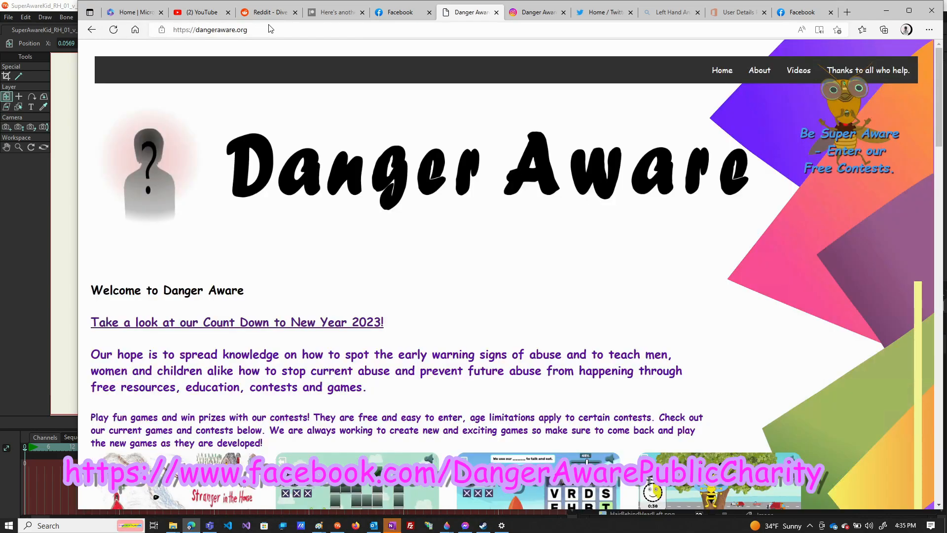
pyautogui.scroll(-1, 343, 186)
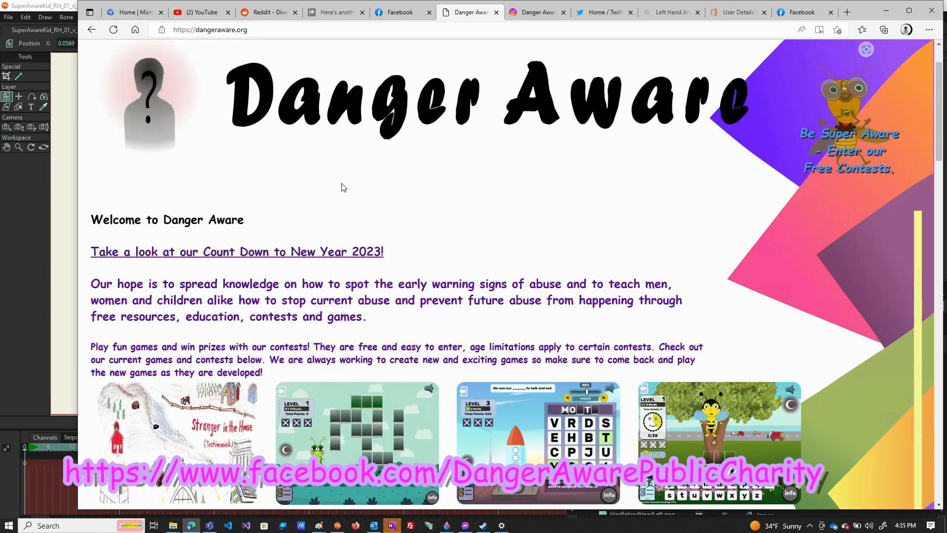
pyautogui.scroll(-3, 233, 315)
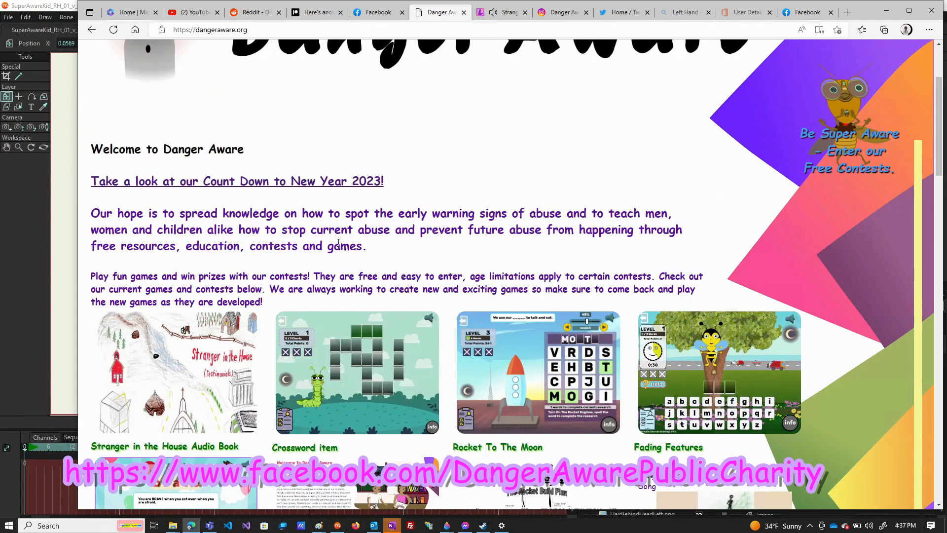
pyautogui.scroll(-1, 344, 251)
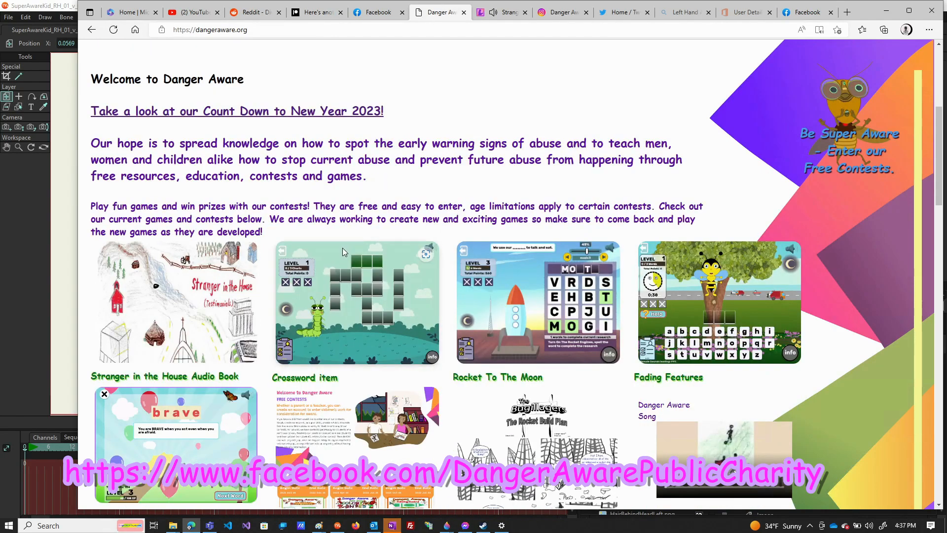
pyautogui.scroll(-2, 344, 252)
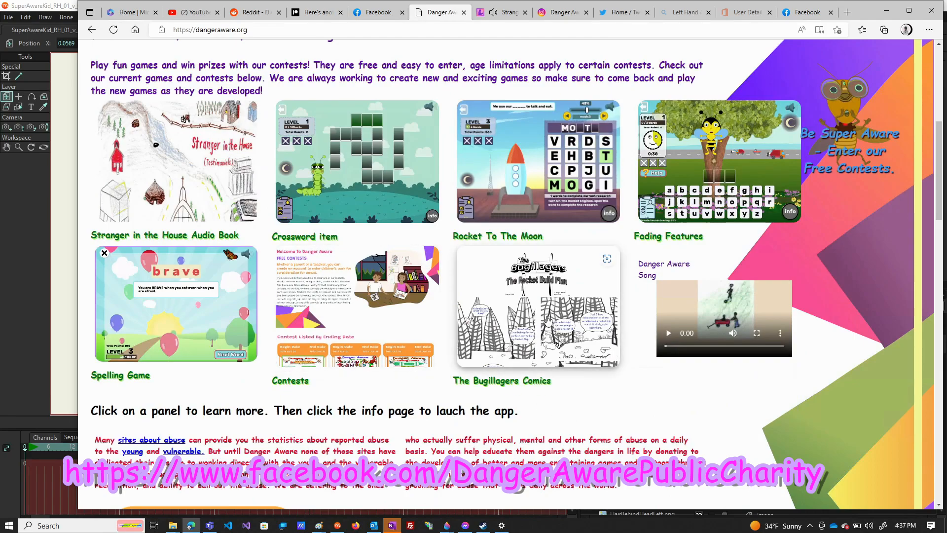
# Step: Open the Bugillagers comics page from the Danger Aware home page and look through the listed issues
pyautogui.click(547, 320)
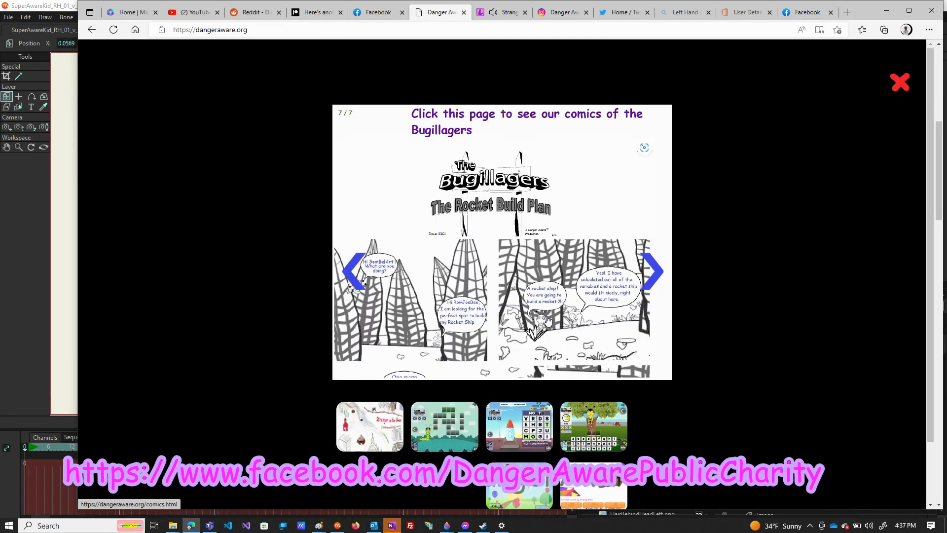
pyautogui.click(503, 262)
pyautogui.scroll(-4, 376, 214)
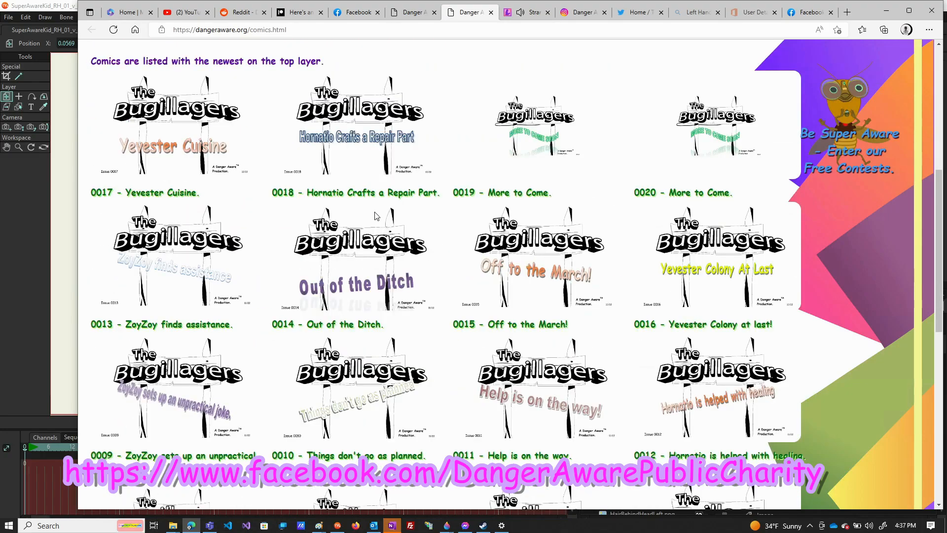
pyautogui.scroll(3, 572, 195)
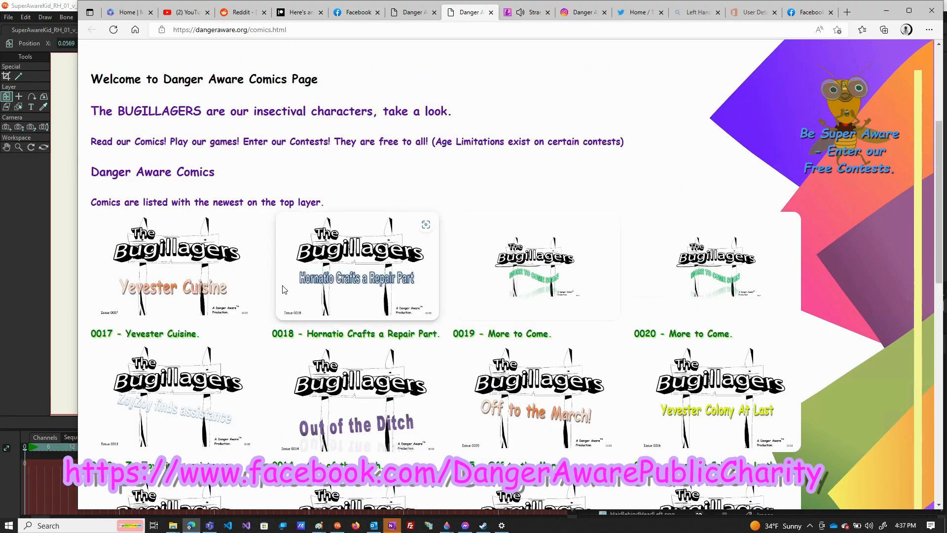
pyautogui.scroll(-8, 296, 291)
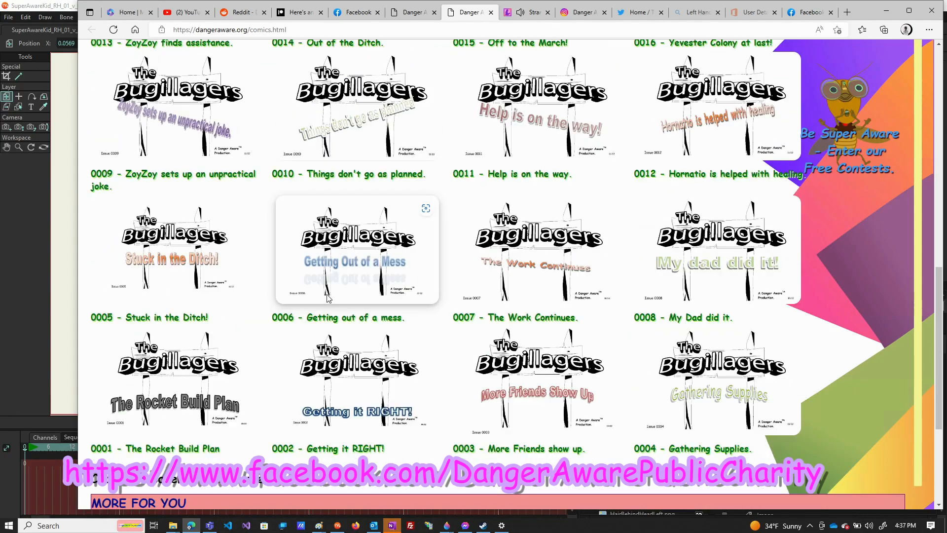
pyautogui.scroll(-1, 327, 297)
pyautogui.scroll(1, 352, 279)
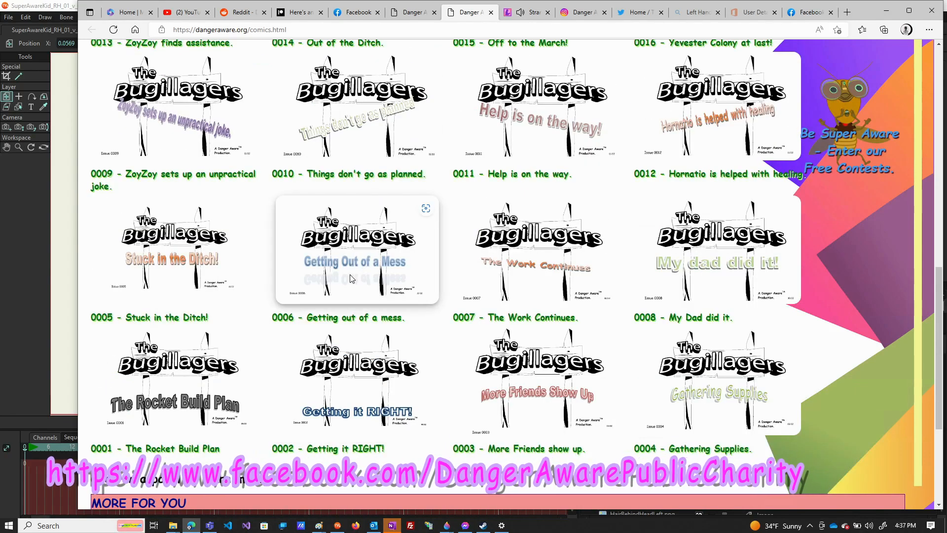
# Step: Open the Bugillagers issue 0006, Getting Out of a Mess, and read through its panels enlarged and as a whole page
pyautogui.click(352, 279)
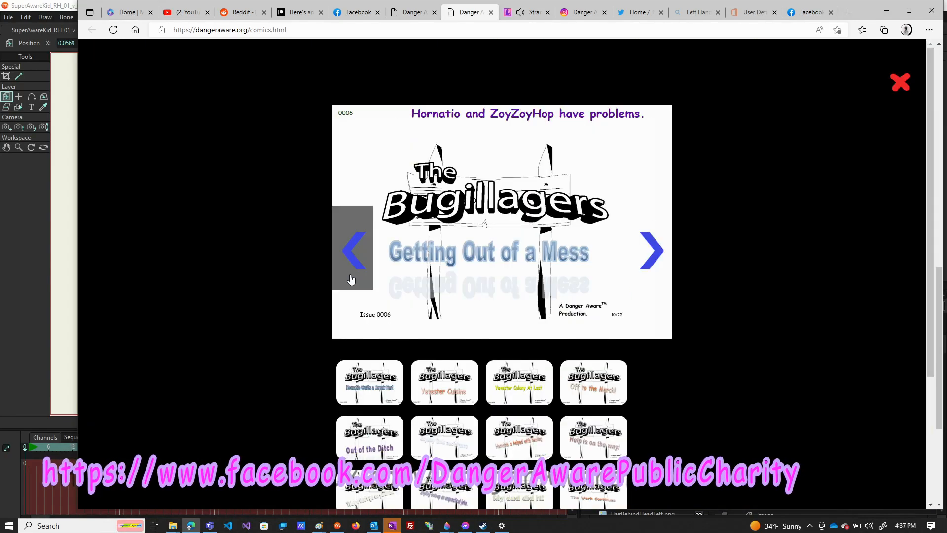
pyautogui.click(511, 250)
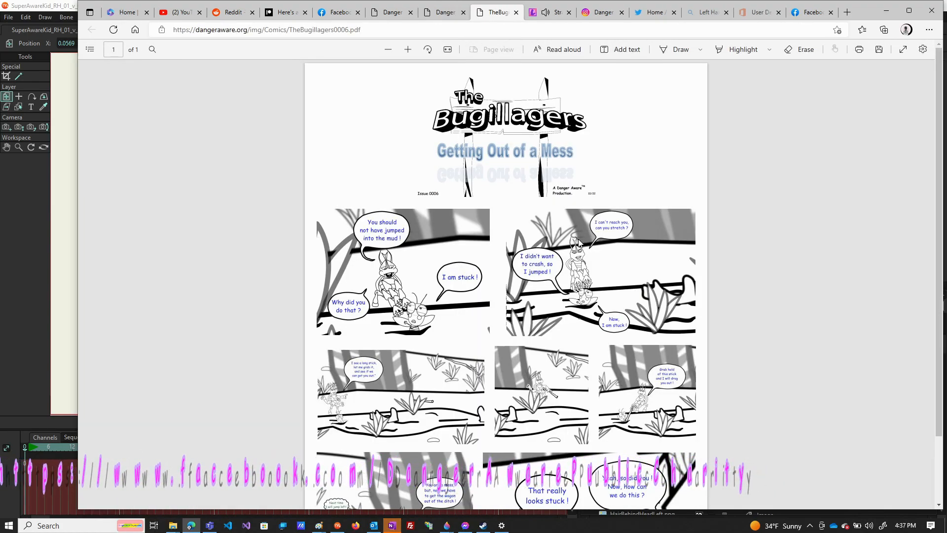
pyautogui.scroll(5, 578, 240)
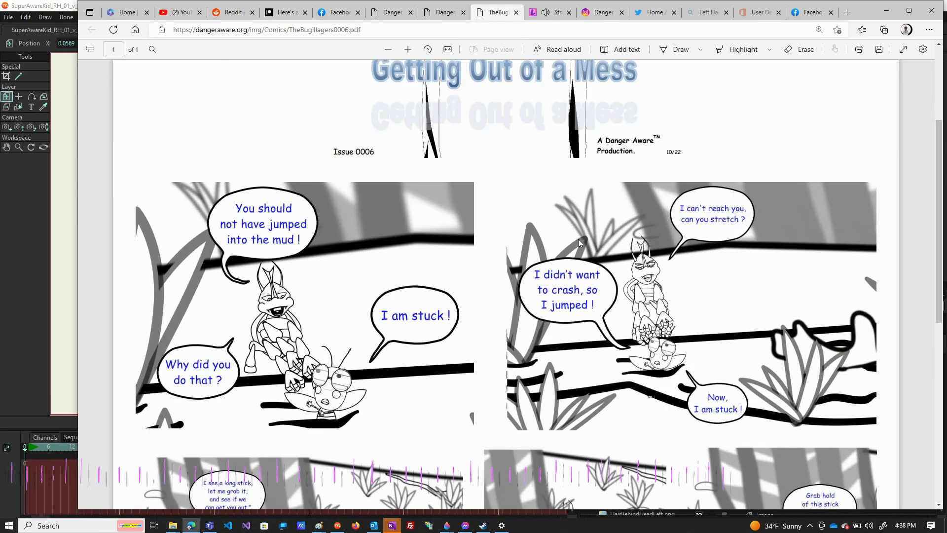
pyautogui.scroll(1, 578, 239)
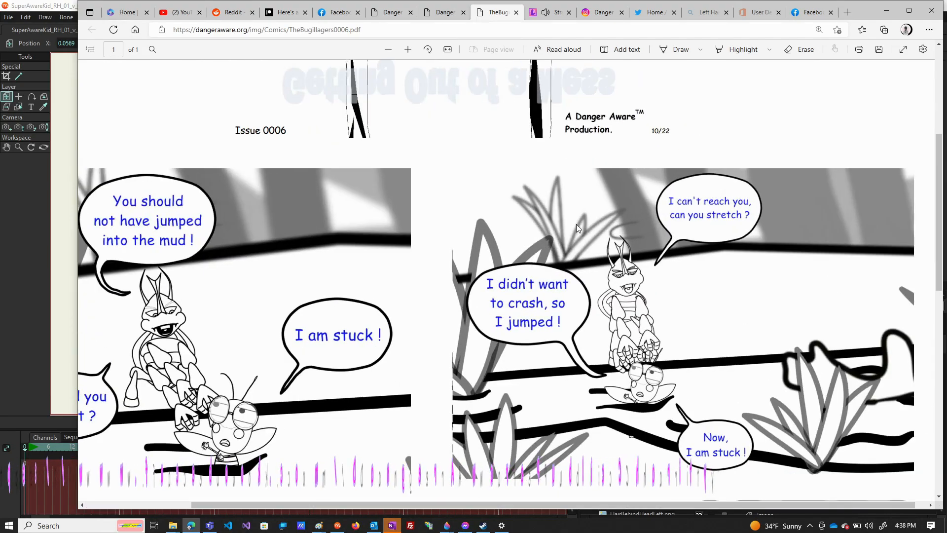
pyautogui.scroll(-5, 576, 225)
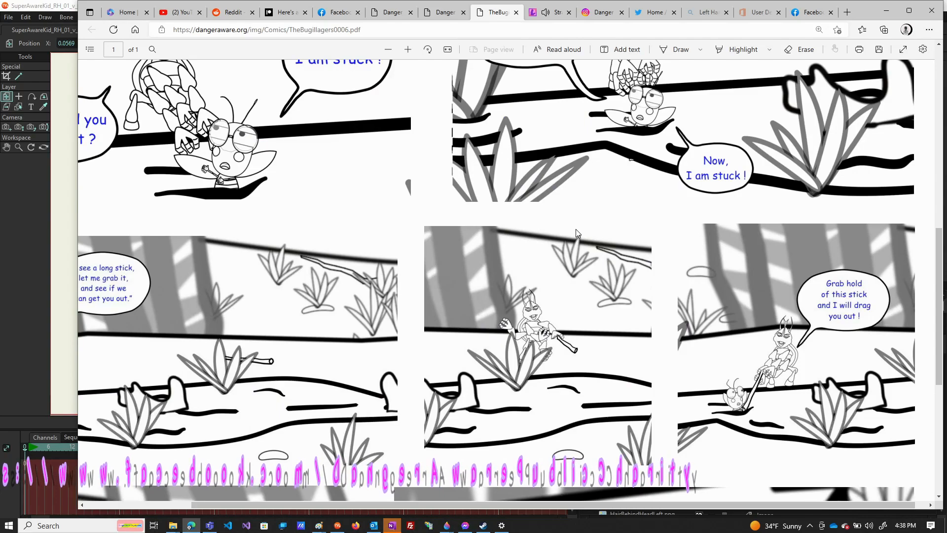
pyautogui.scroll(-4, 576, 229)
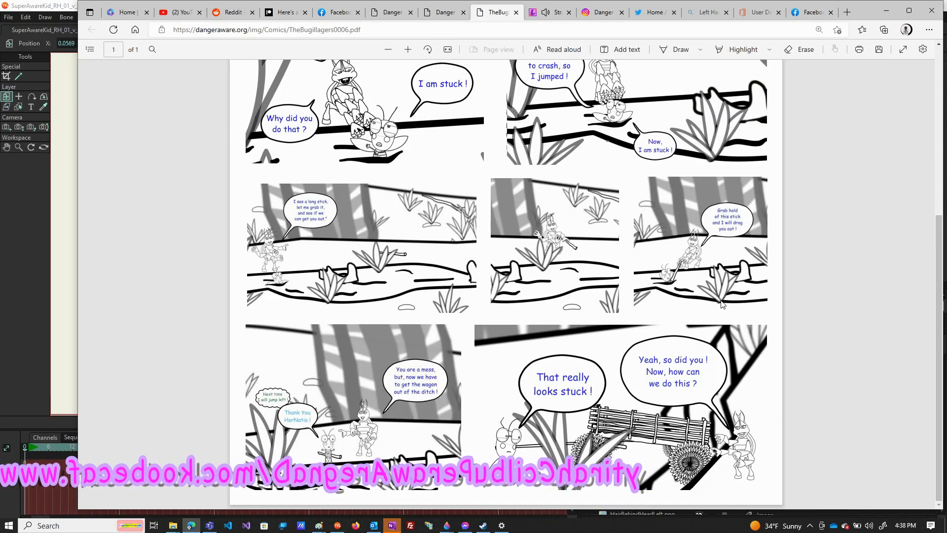
pyautogui.scroll(5, 721, 304)
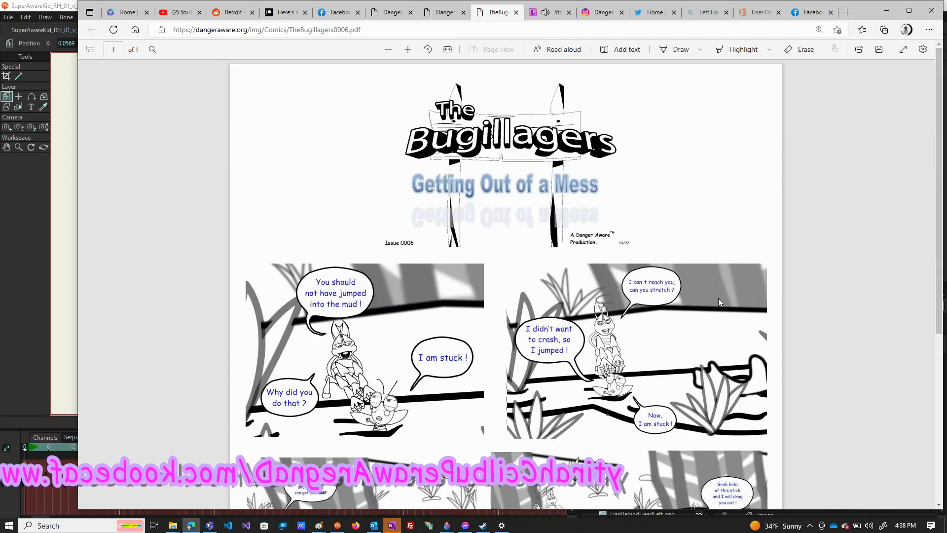
pyautogui.scroll(-4, 718, 300)
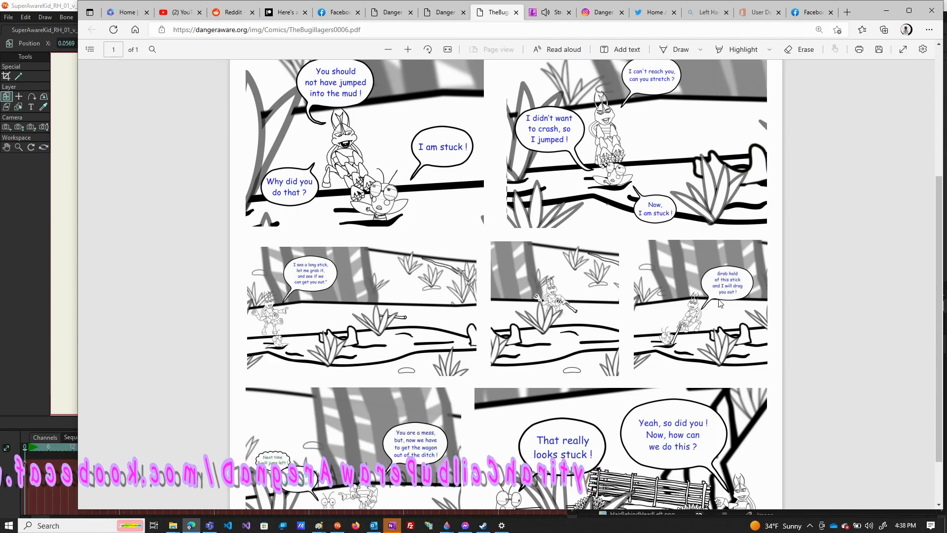
pyautogui.scroll(-1, 720, 303)
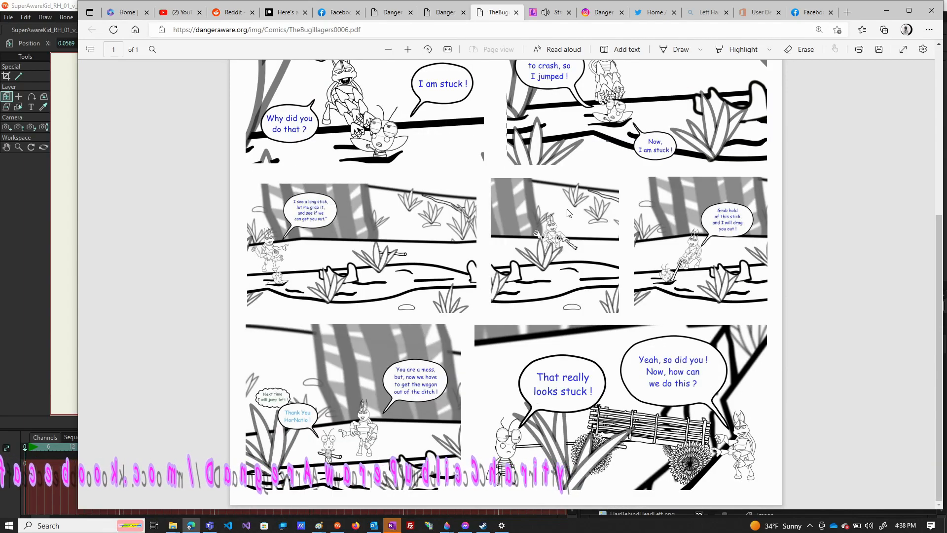
# Step: Return to the Danger Aware home page, close the enlarged comics preview and look over the games and contests
pyautogui.click(444, 13)
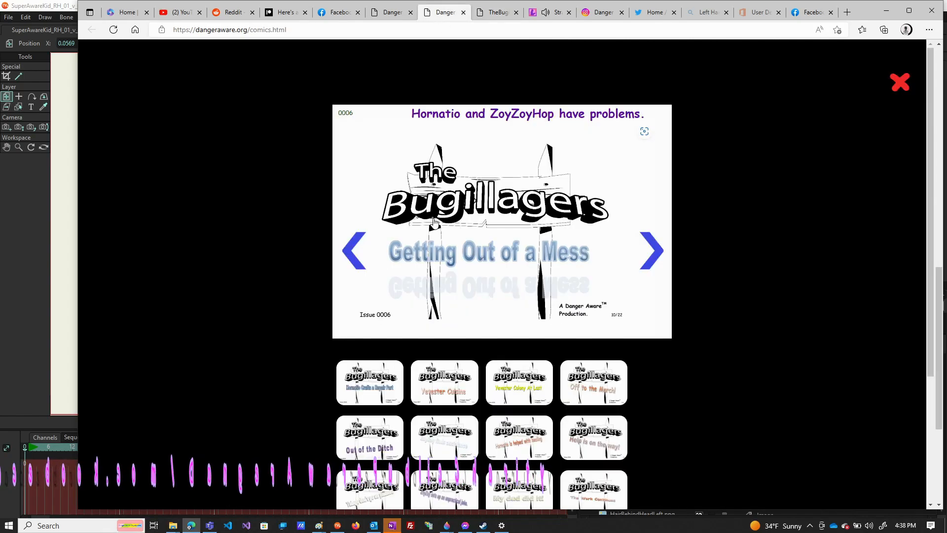
pyautogui.click(389, 13)
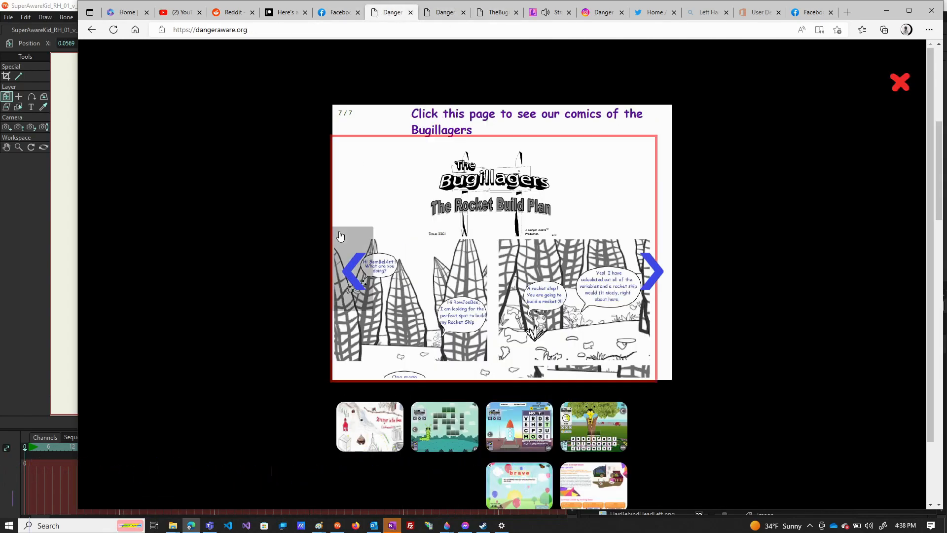
pyautogui.scroll(-1, 394, 232)
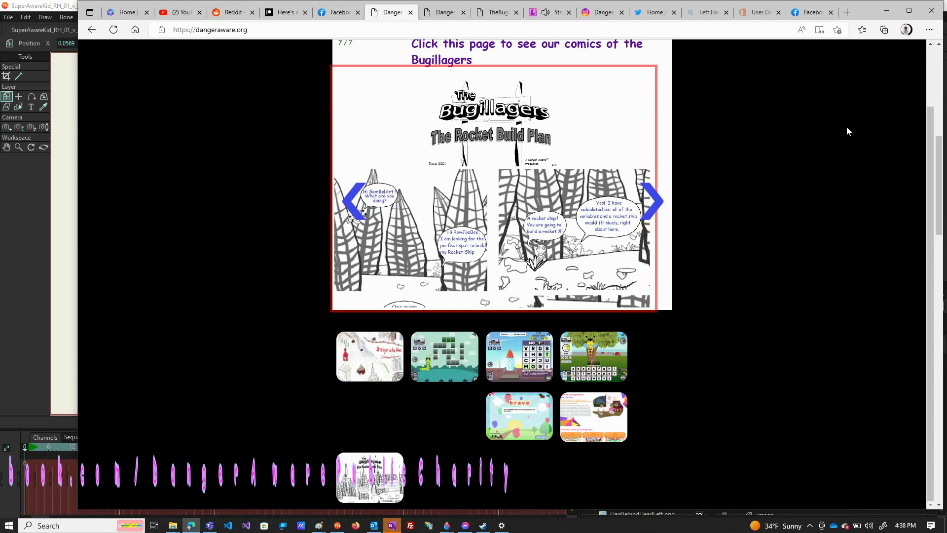
pyautogui.scroll(1, 847, 127)
pyautogui.click(899, 84)
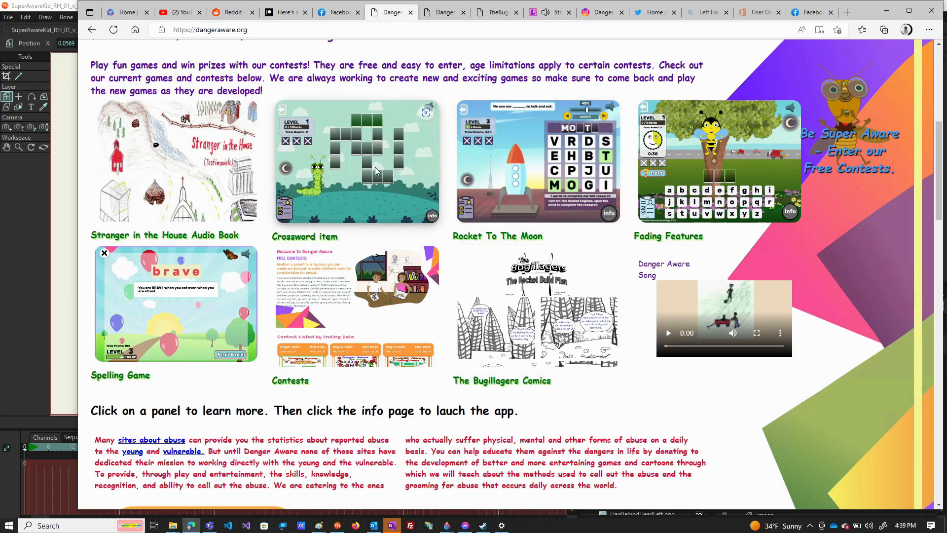
pyautogui.scroll(-3, 407, 208)
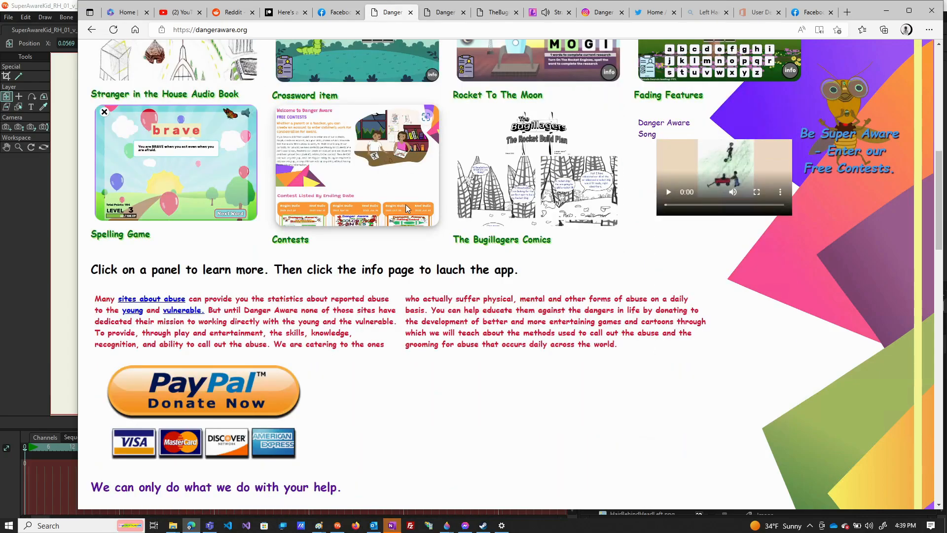
pyautogui.scroll(6, 410, 207)
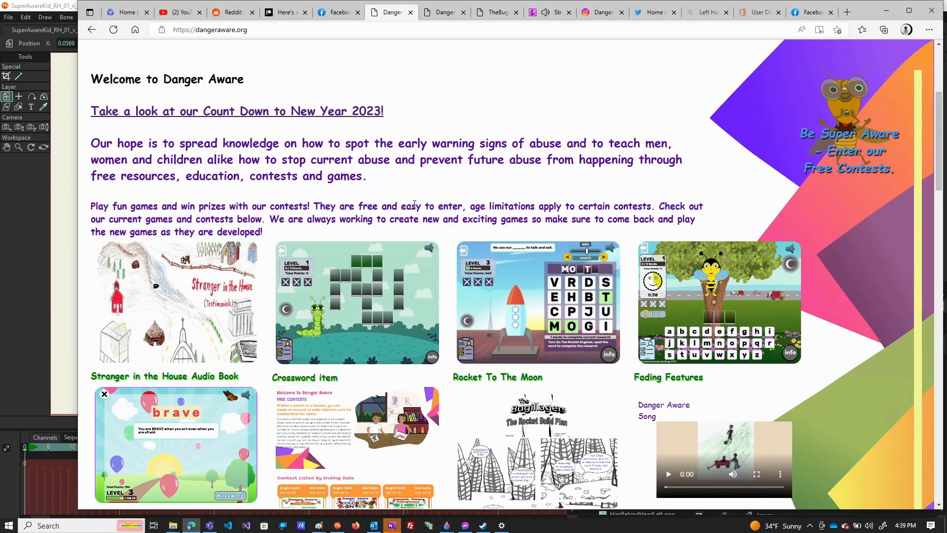
# Step: Glance at the Facebook feed, return to the Danger Aware home page and view its PayPal donation section
pyautogui.click(331, 16)
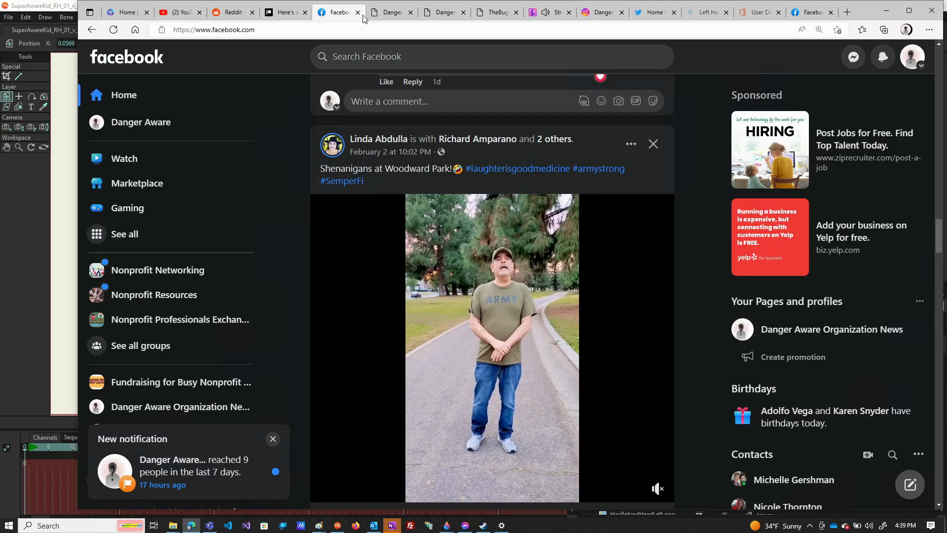
pyautogui.click(389, 13)
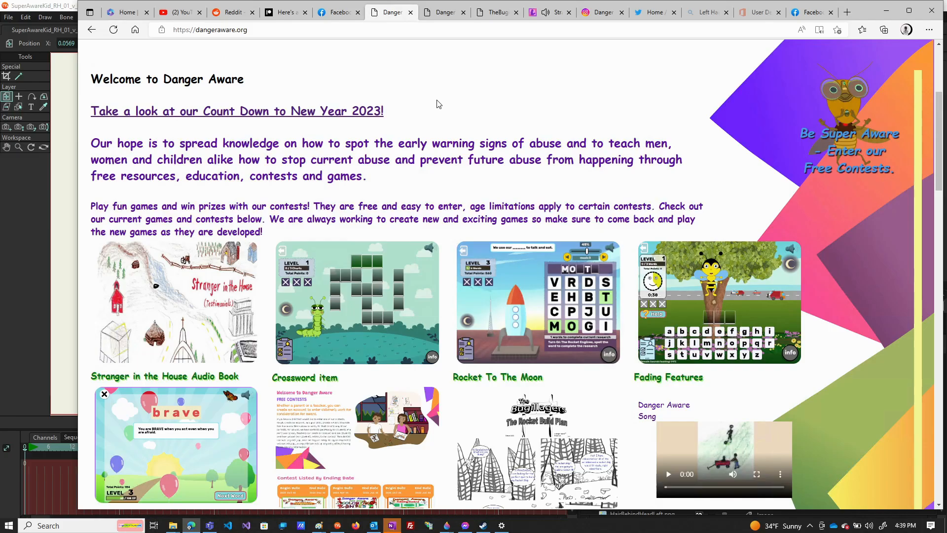
pyautogui.scroll(-7, 438, 107)
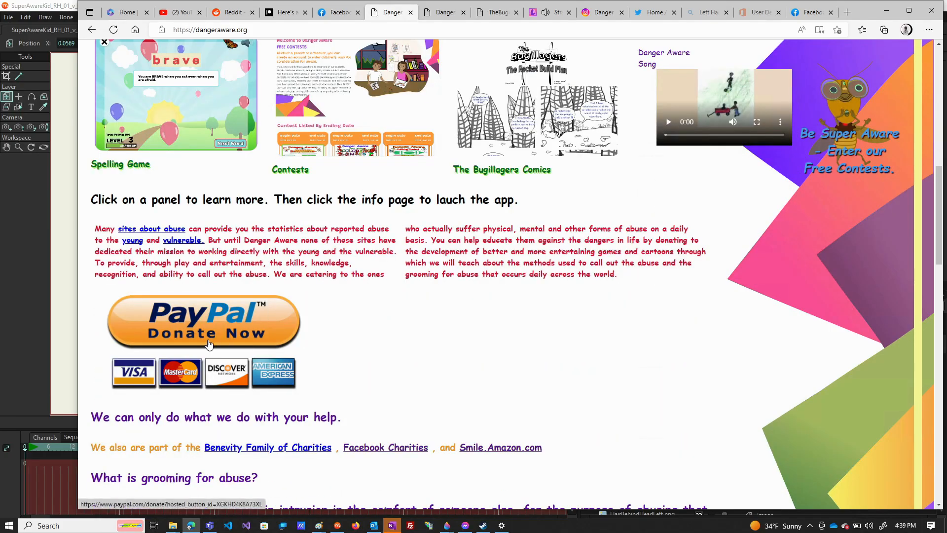
pyautogui.scroll(8, 437, 268)
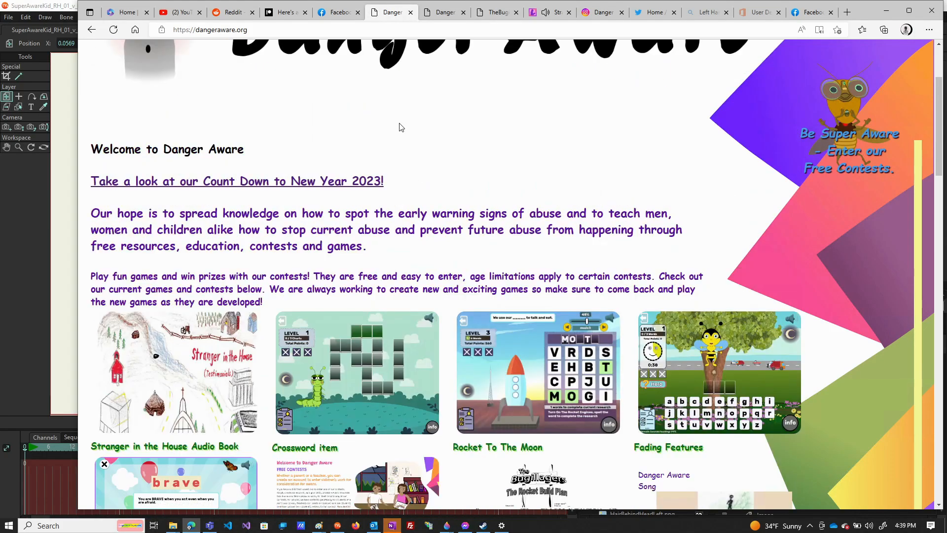
# Step: View the Asperick and Hornatio maze post on Patreon and look over the Danger Aware profile page on Facebook
pyautogui.click(282, 14)
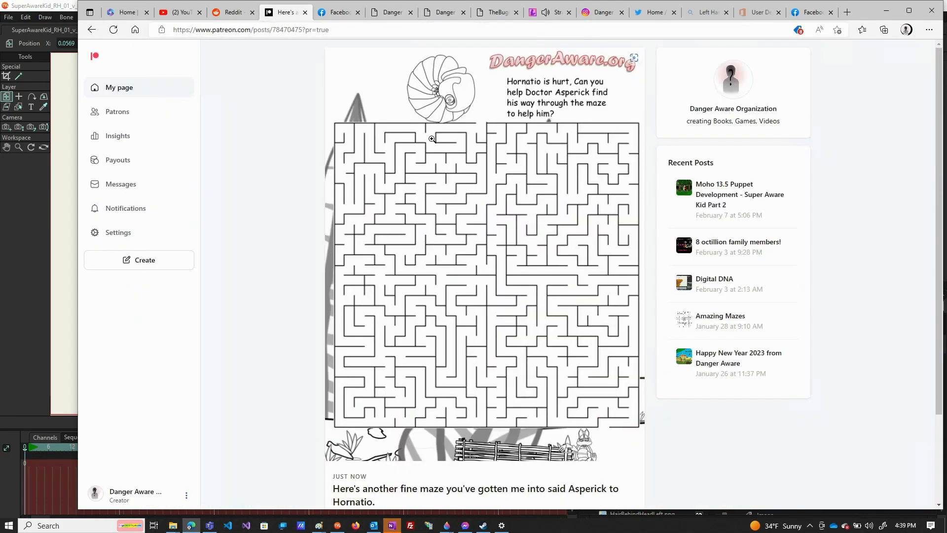
pyautogui.click(336, 14)
pyautogui.scroll(-3, 602, 265)
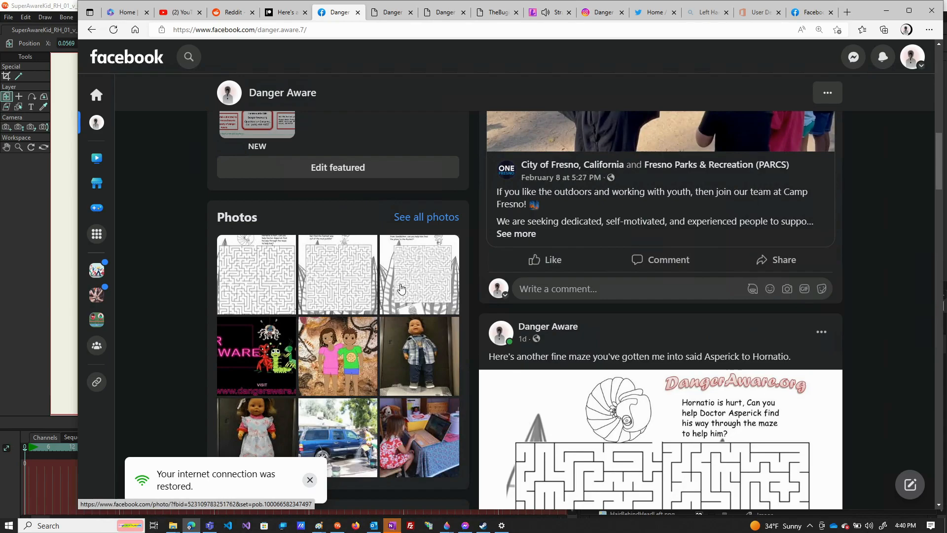
pyautogui.scroll(1, 401, 289)
pyautogui.scroll(6, 407, 326)
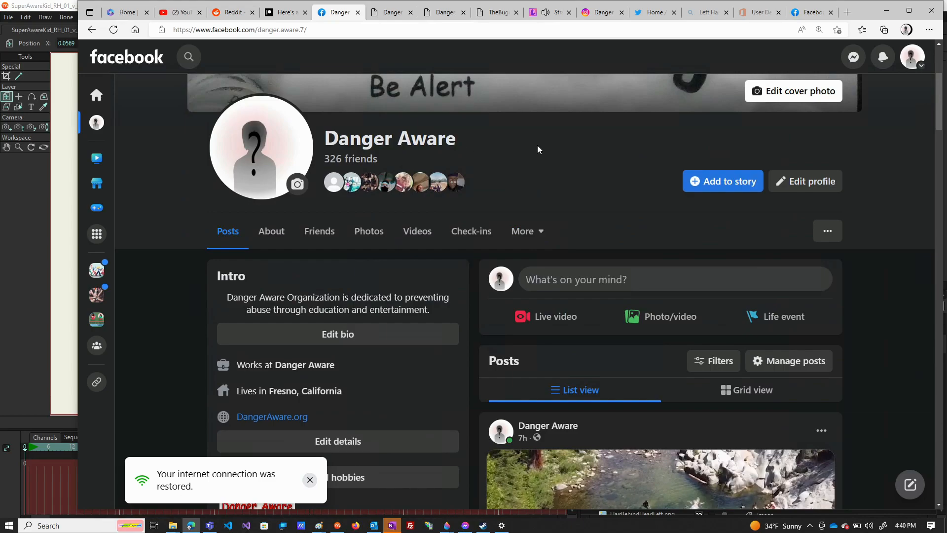
pyautogui.scroll(4, 538, 149)
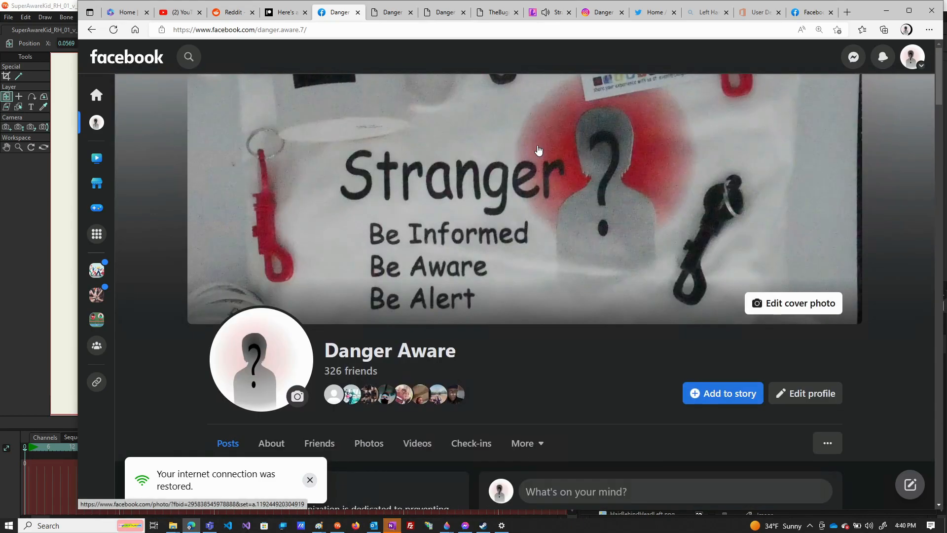